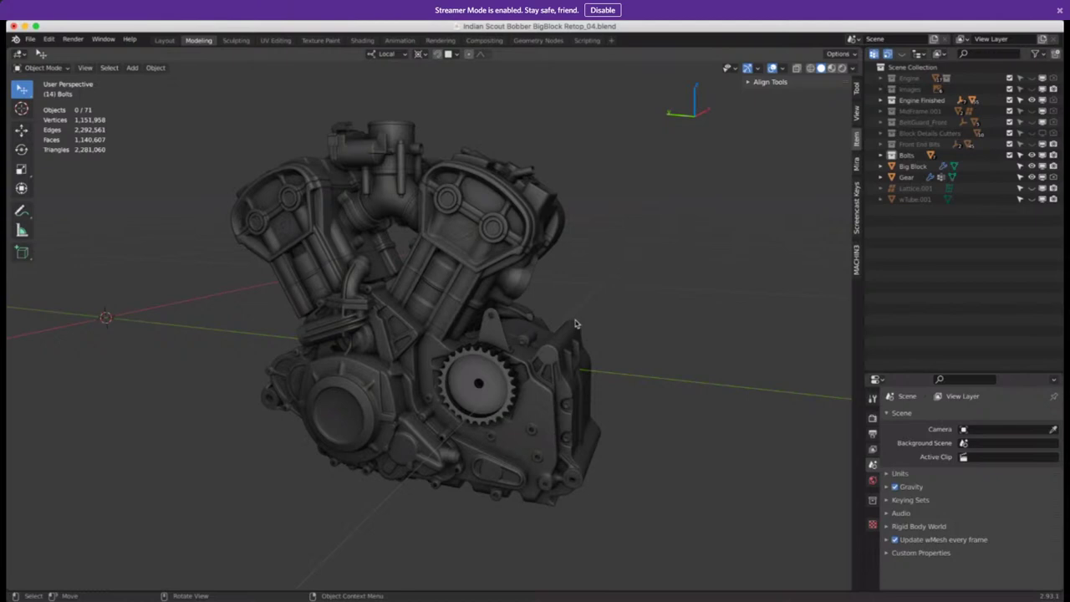
# Orbit the isolated Right_Engine_Cover.002 mesh to a more frontal angle
pyautogui.moveTo(610, 290)
pyautogui.mouseDown(button='middle')
pyautogui.moveTo(407, 277)
pyautogui.moveTo(732, 274)
pyautogui.moveTo(432, 294)
pyautogui.moveTo(695, 270)
pyautogui.moveTo(649, 294)
pyautogui.moveTo(613, 287)
pyautogui.mouseUp(button='middle')
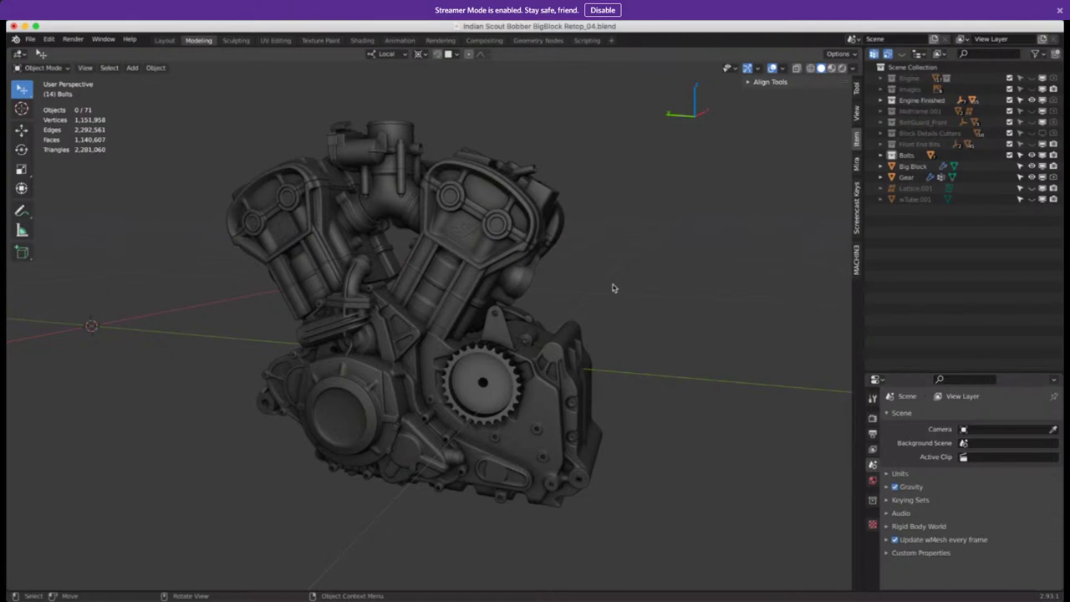
pyautogui.moveTo(483, 326); pyautogui.dragTo(476, 284, button='middle')
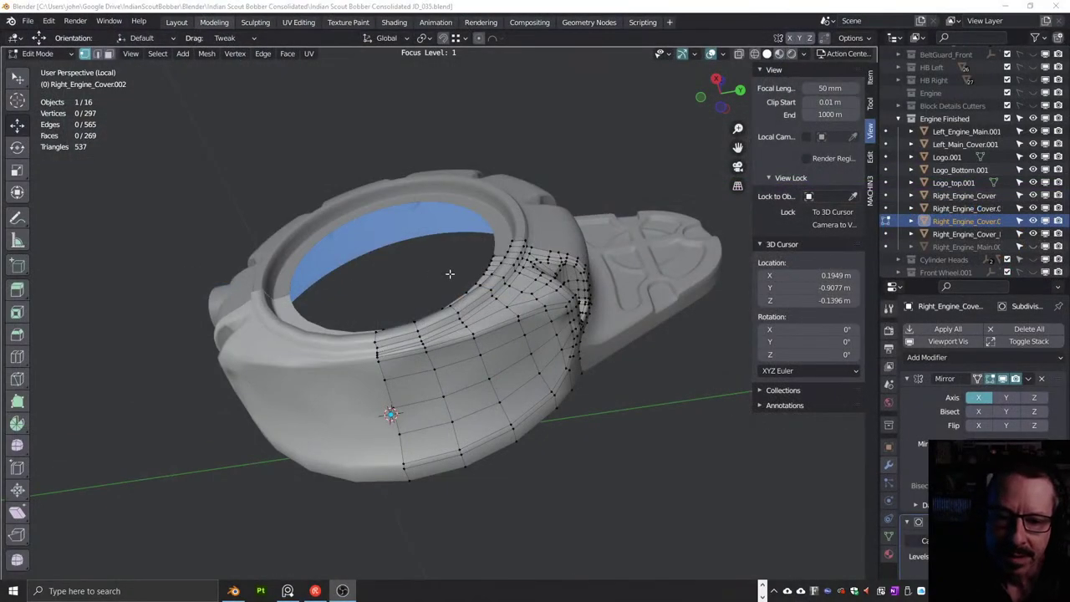
# Collapse the Engine Finished collection, toggle its visibility, and exit local view to show the whole motorcycle
pyautogui.scroll(-2, 527, 303)
pyautogui.moveTo(527, 303); pyautogui.dragTo(476, 279, button='middle')
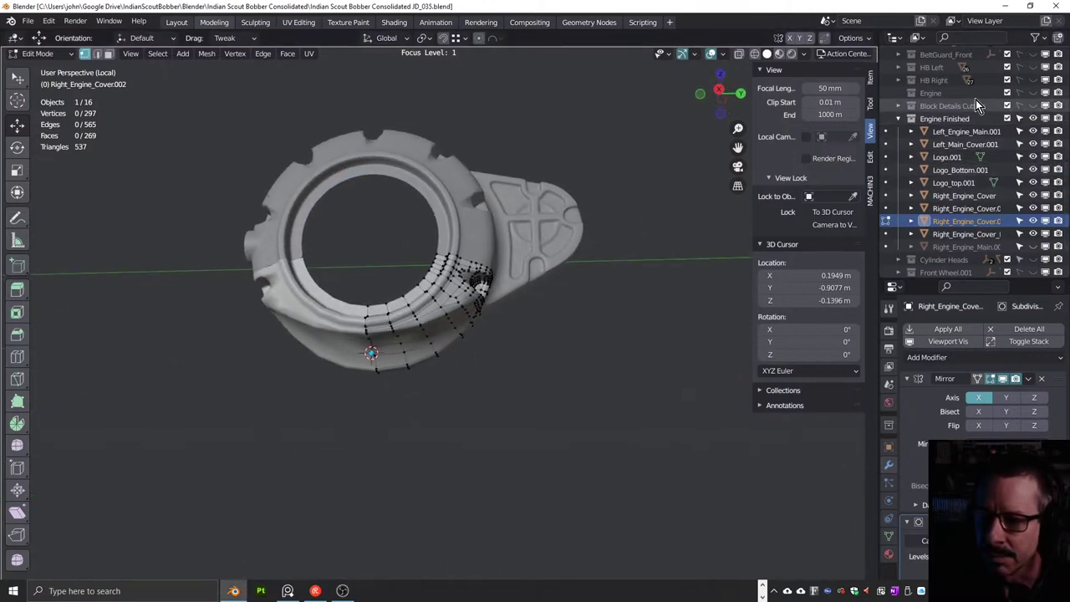
pyautogui.click(898, 117)
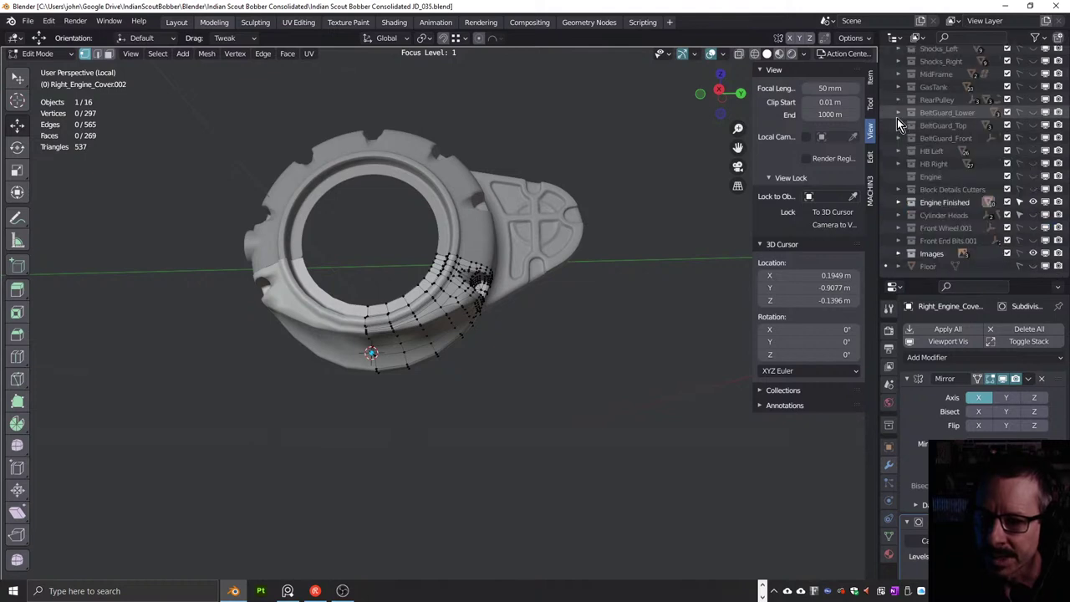
pyautogui.scroll(2, 1031, 184)
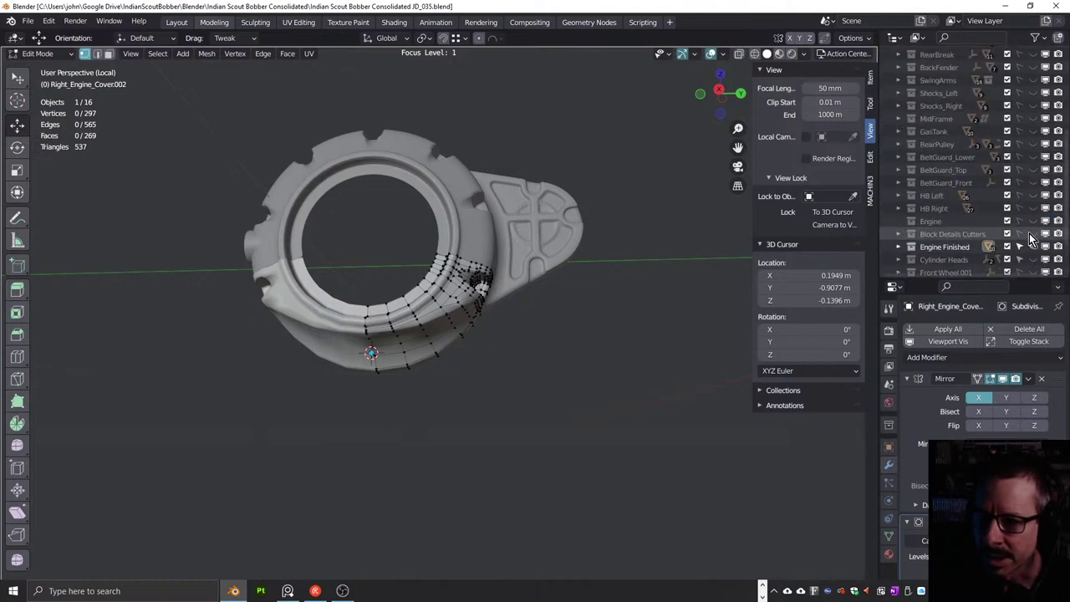
pyautogui.click(1033, 246)
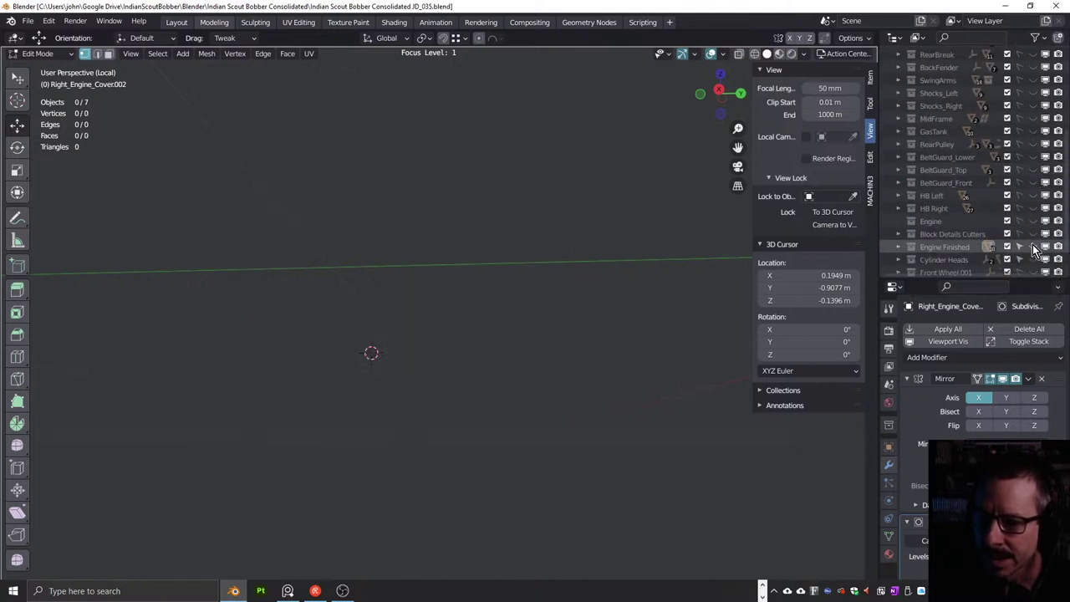
pyautogui.click(1033, 247)
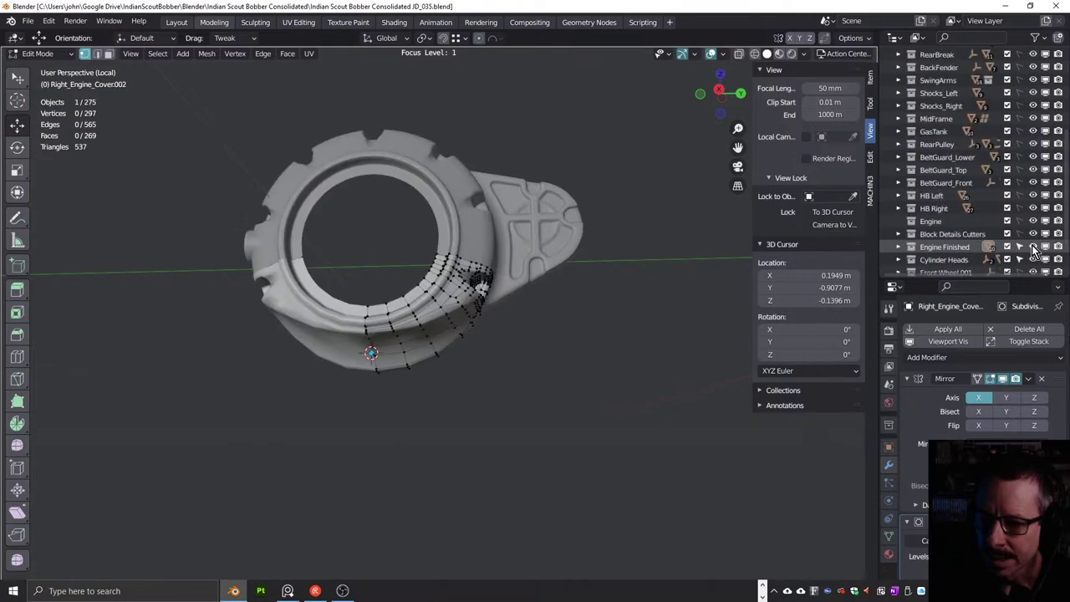
pyautogui.keyDown('ctrl'); pyautogui.click(1033, 247); pyautogui.keyUp('ctrl')
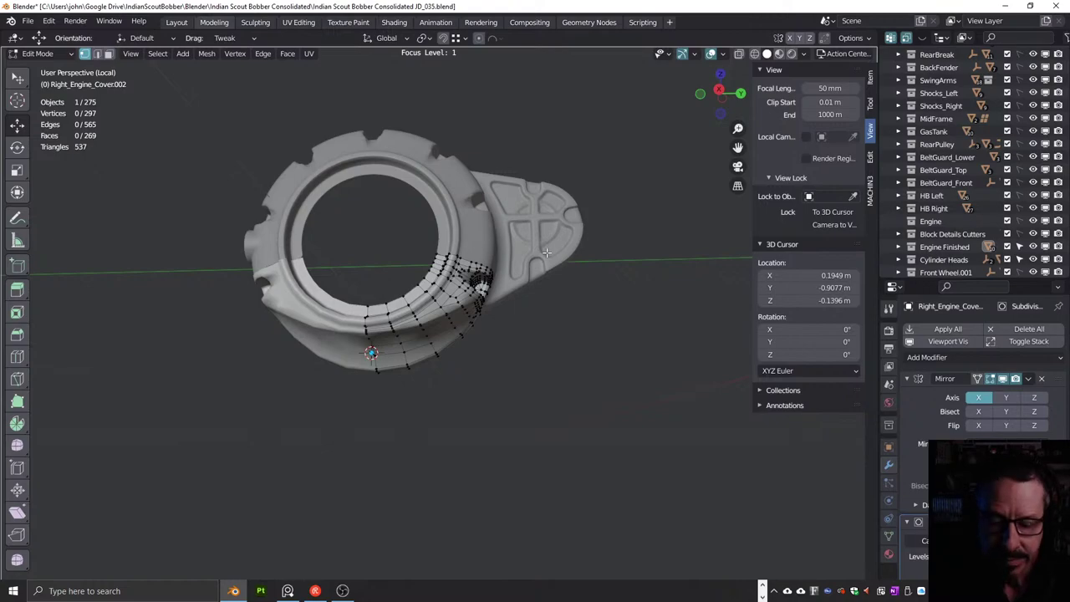
pyautogui.press('KP_Divide')
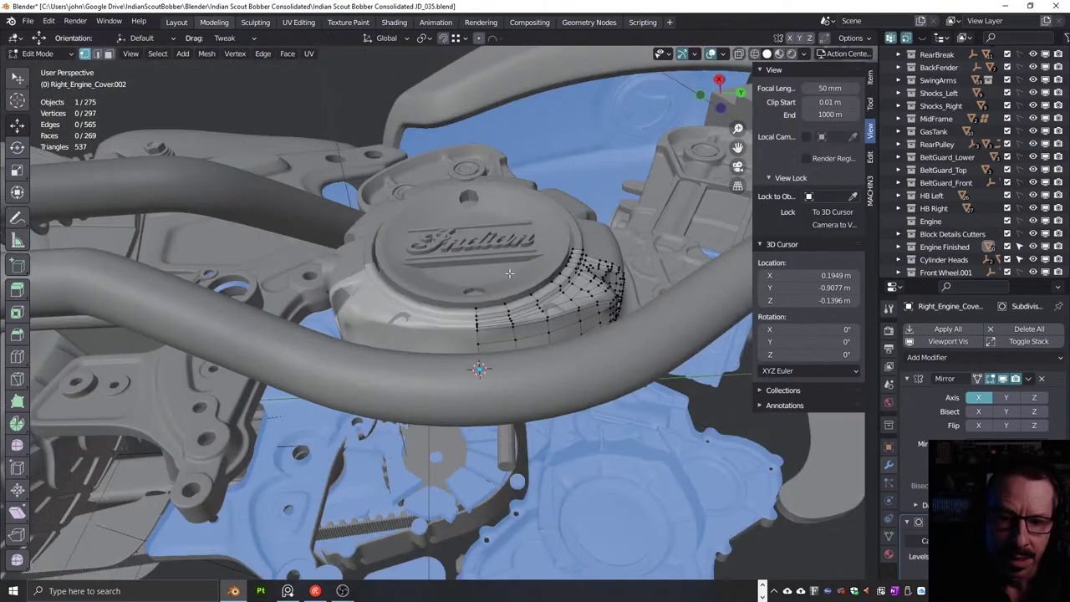
# Orbit to a low side view under the engine and enlarge the outliner to list more objects
pyautogui.scroll(-5, 509, 273)
pyautogui.moveTo(509, 272); pyautogui.dragTo(548, 239, button='middle')
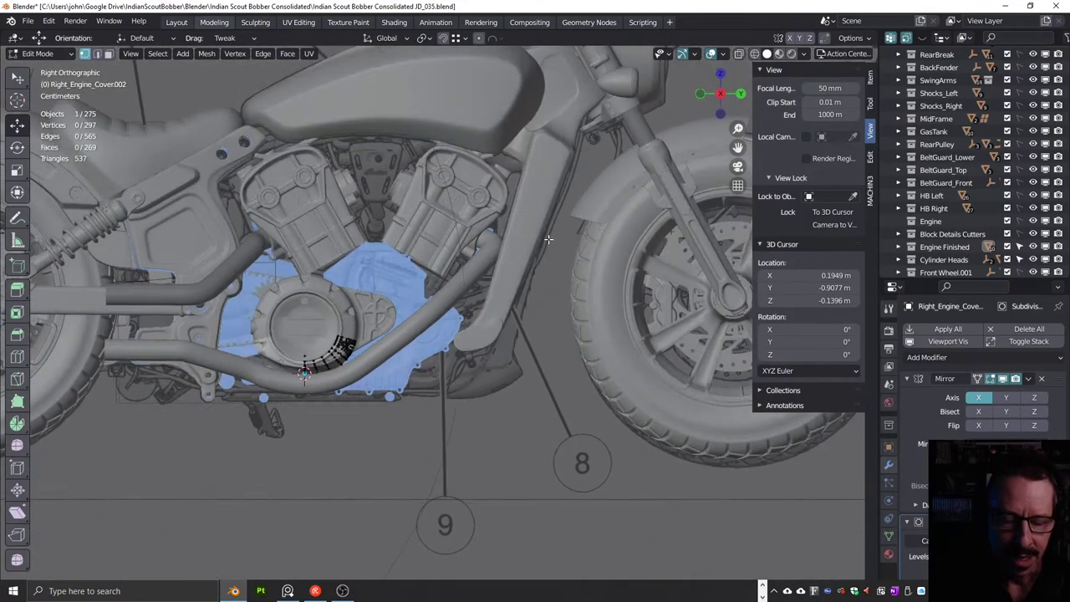
pyautogui.keyDown('shift'); pyautogui.moveTo(448, 275); pyautogui.dragTo(453, 310, button='middle'); pyautogui.keyUp('shift')
pyautogui.scroll(-4, 374, 268)
pyautogui.scroll(3, 453, 310)
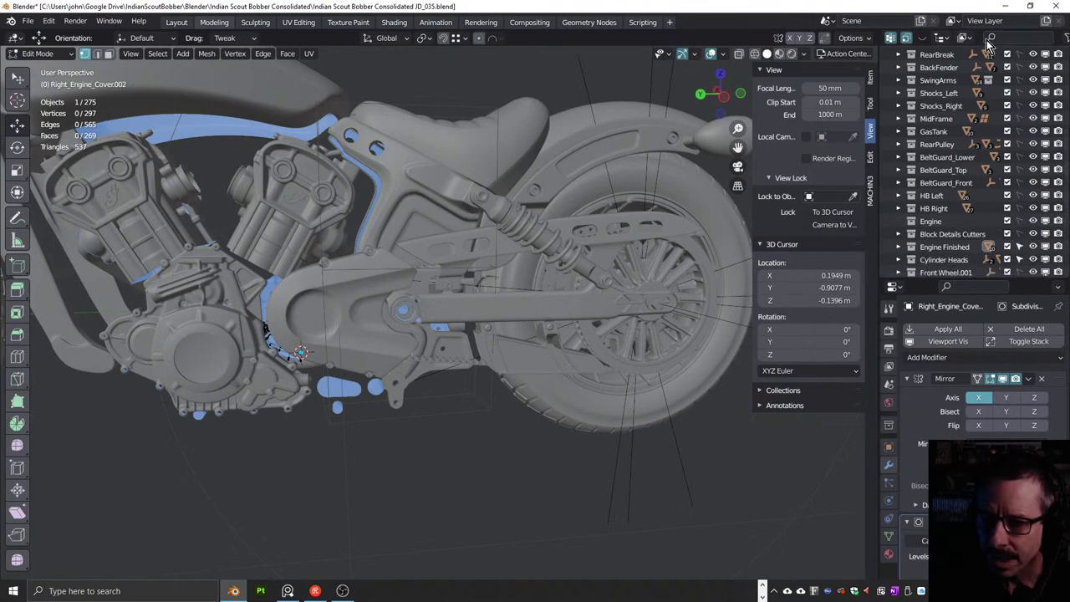
pyautogui.moveTo(951, 287); pyautogui.dragTo(952, 418)
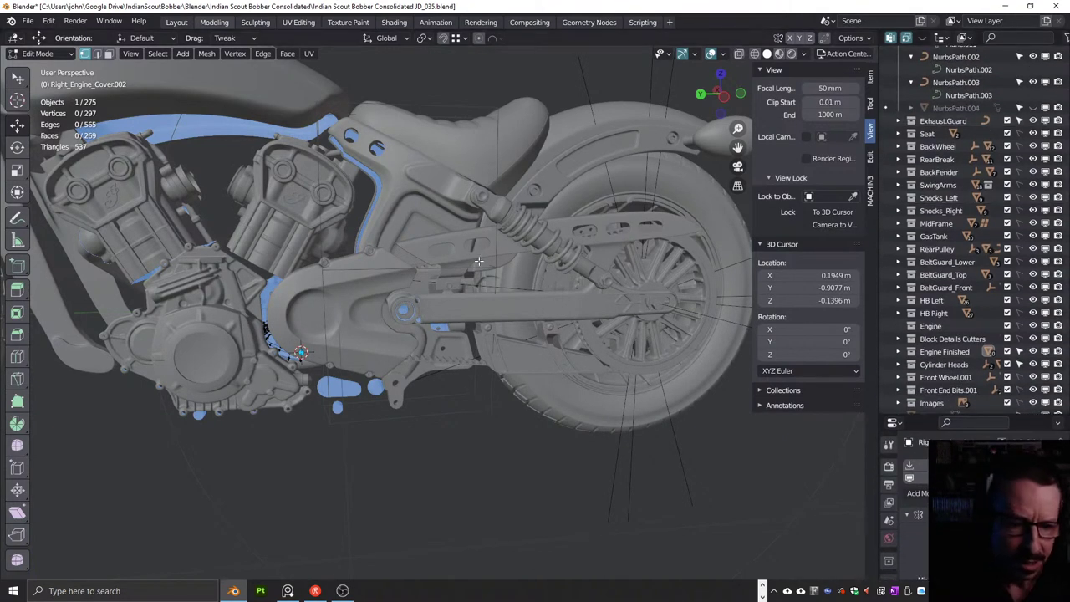
# Turn on the wireframe overlay for all objects and hide the sidebar to widen the 3D view
pyautogui.hotkey('shift', 'alt', 'z')
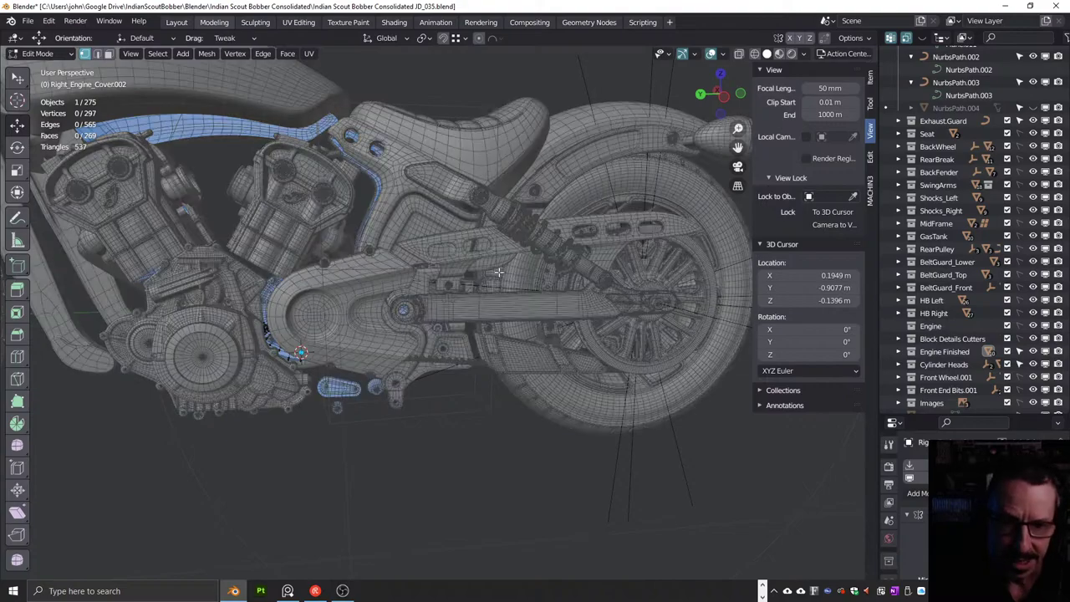
pyautogui.moveTo(515, 303); pyautogui.dragTo(504, 319, button='middle')
pyautogui.scroll(5, 503, 301)
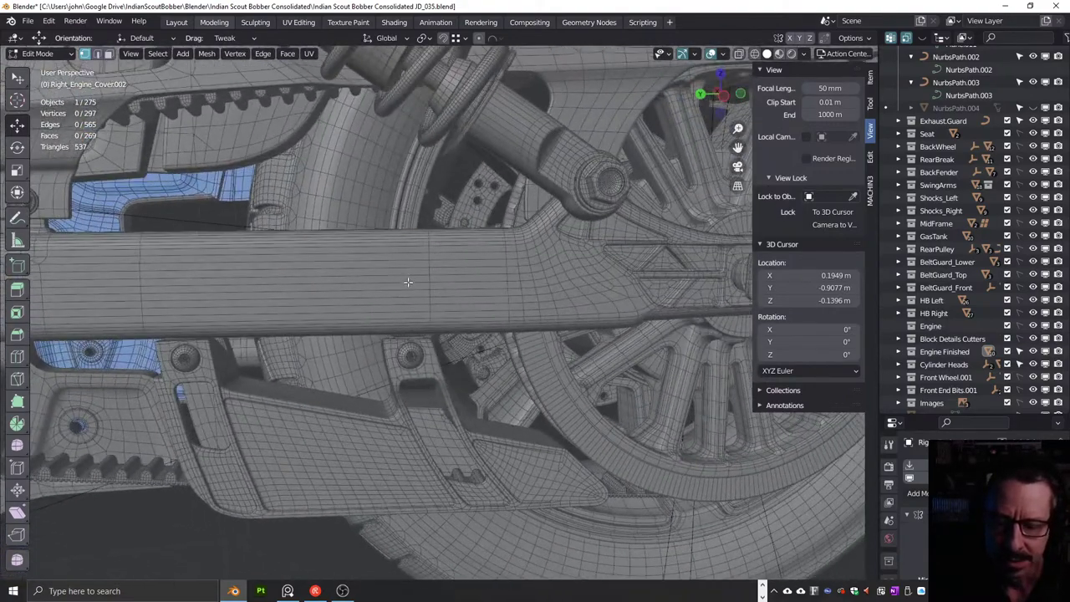
pyautogui.moveTo(407, 282); pyautogui.dragTo(411, 299, button='middle')
pyautogui.press('n')
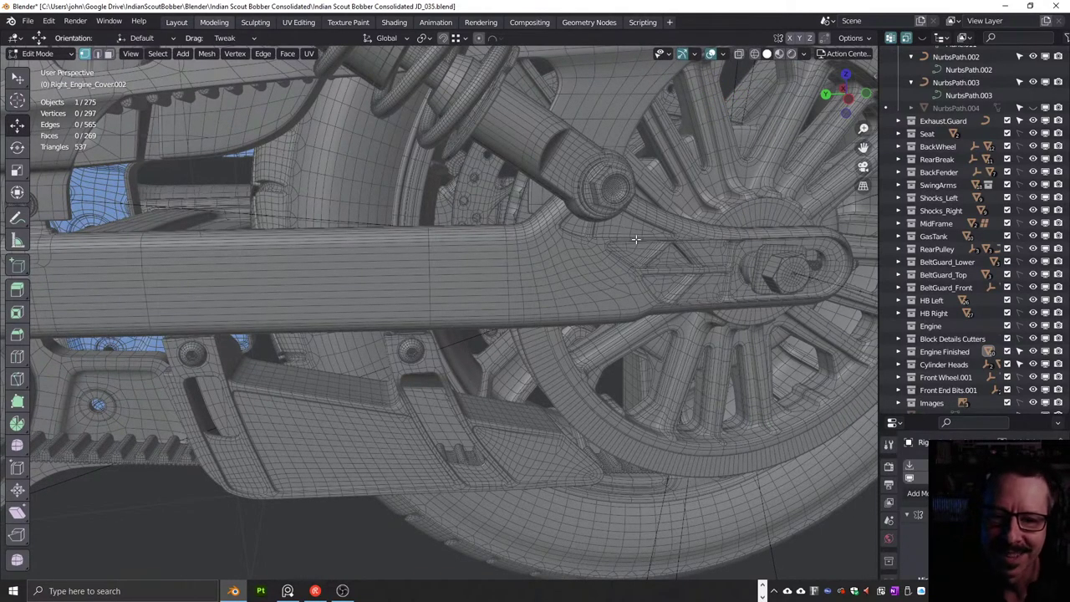
pyautogui.scroll(-5, 635, 239)
# Orbit to a higher view of the rear wheel and zoom in to review its wireframe
pyautogui.moveTo(585, 241); pyautogui.dragTo(433, 241, button='middle')
pyautogui.scroll(3, 511, 237)
pyautogui.scroll(3, 610, 228)
pyautogui.scroll(-6, 582, 242)
pyautogui.scroll(4, 525, 264)
pyautogui.scroll(-3, 433, 242)
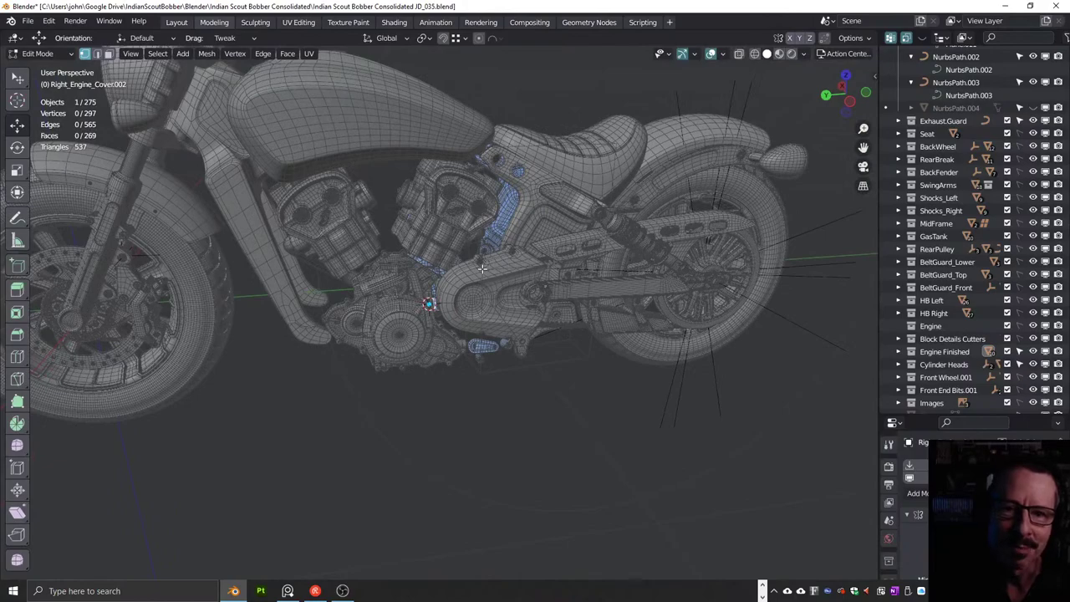
# Inspect the engine from a lower side view, then pan back to the rear wheel side-on
pyautogui.moveTo(491, 268); pyautogui.dragTo(468, 246, button='middle')
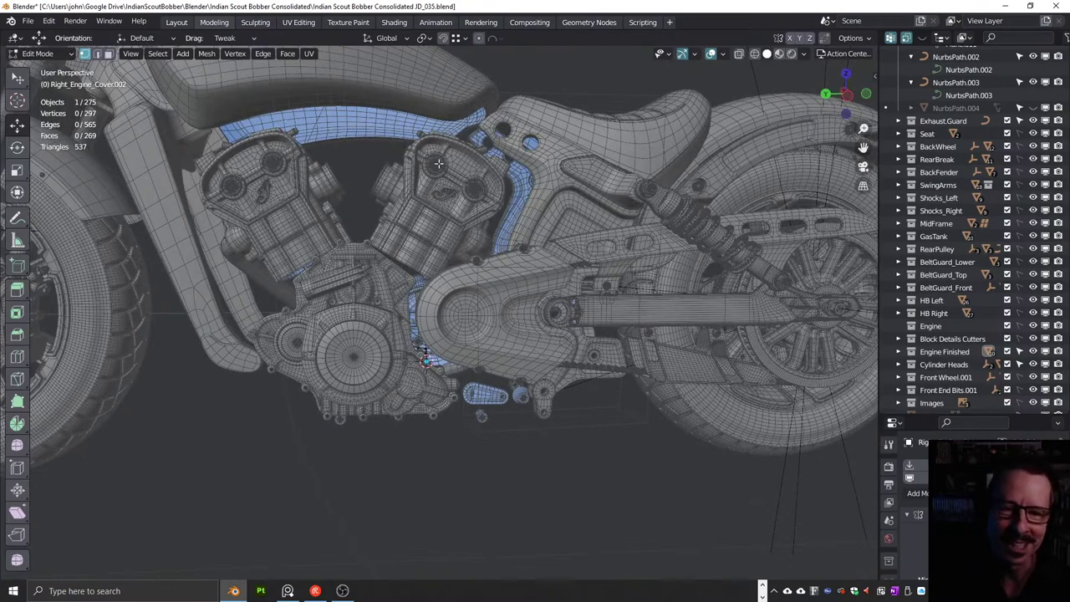
pyautogui.keyDown('shift'); pyautogui.moveTo(520, 264); pyautogui.dragTo(619, 284, button='middle'); pyautogui.keyUp('shift')
pyautogui.scroll(-3, 598, 272)
pyautogui.scroll(-2, 619, 284)
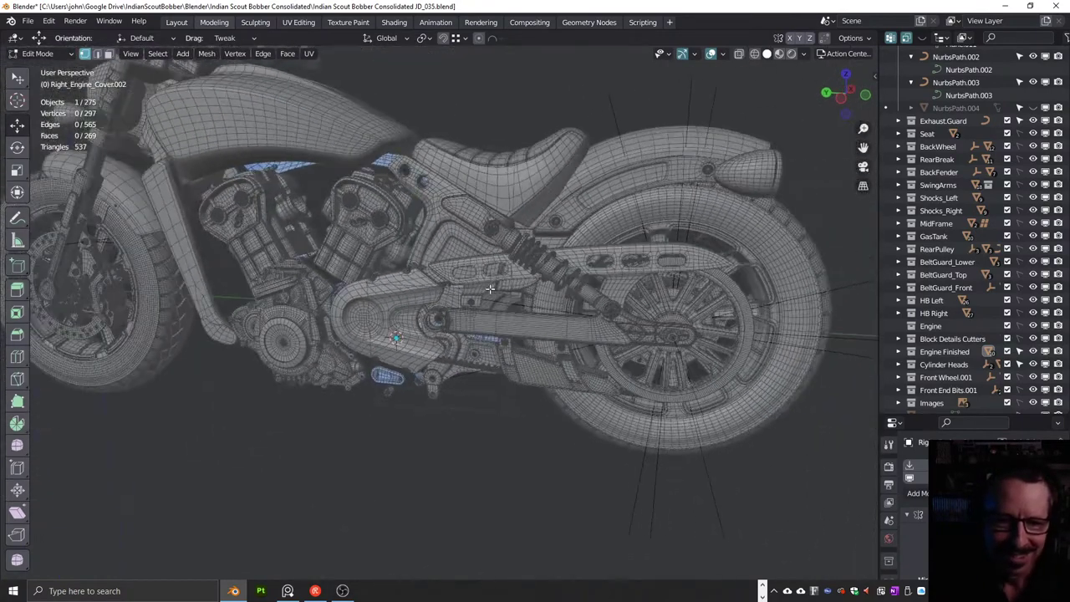
pyautogui.scroll(3, 623, 287)
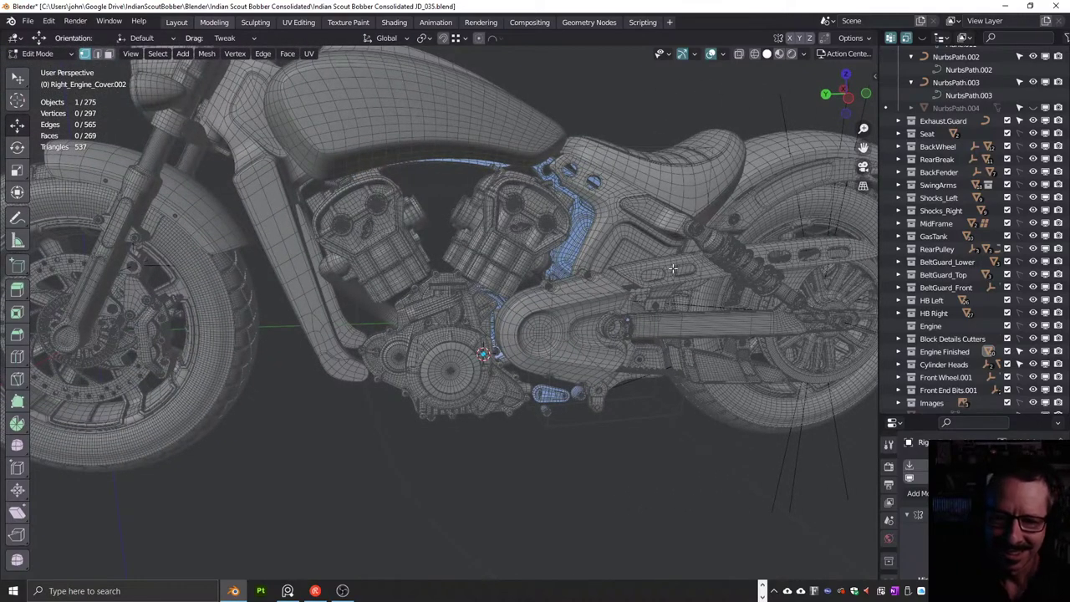
pyautogui.keyDown('shift'); pyautogui.moveTo(673, 269); pyautogui.dragTo(574, 252, button='middle'); pyautogui.keyUp('shift')
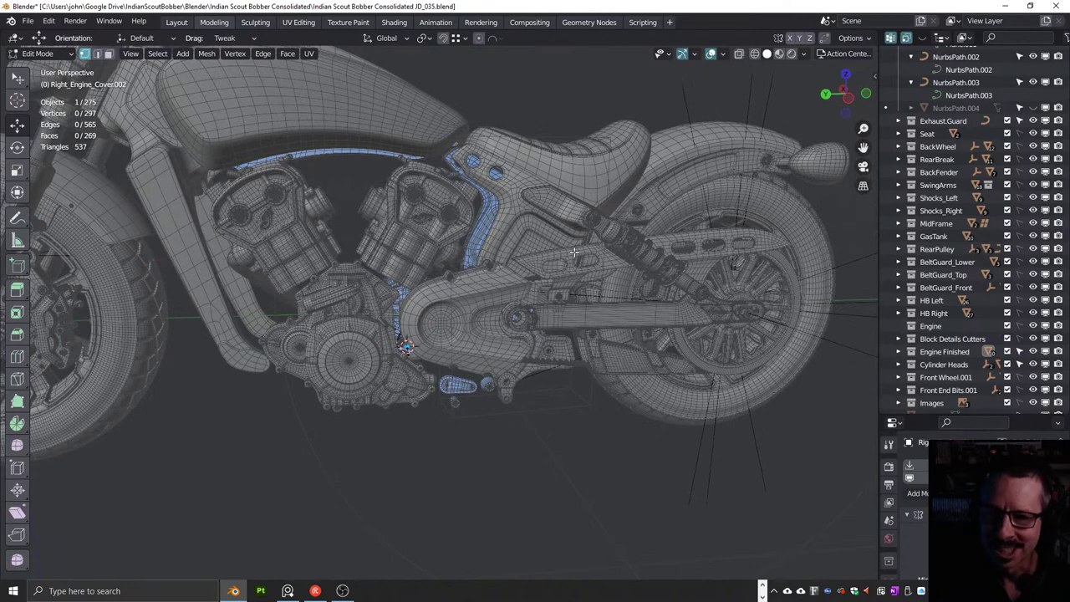
pyautogui.scroll(3, 977, 218)
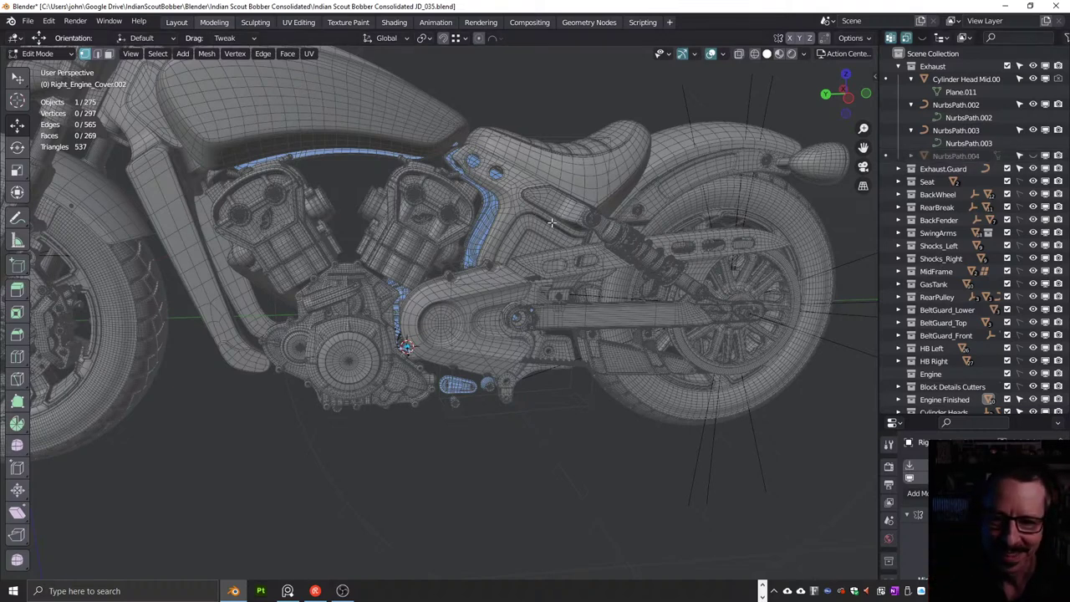
pyautogui.moveTo(552, 221)
pyautogui.mouseDown(button='middle')
pyautogui.moveTo(535, 230)
pyautogui.moveTo(555, 236)
pyautogui.mouseUp(button='middle')
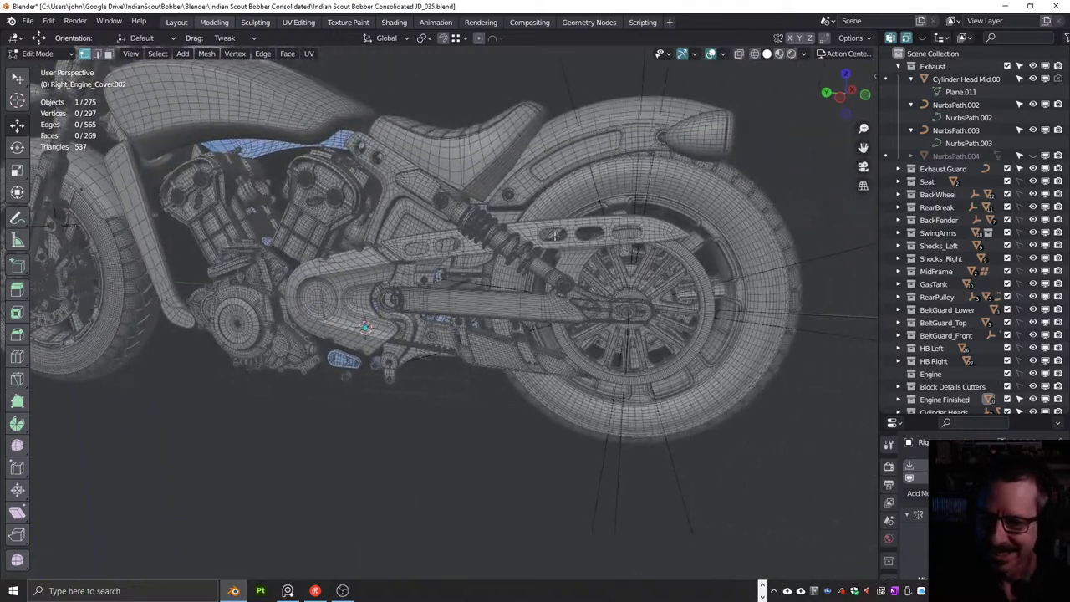
# Collapse the Exhaust collection and zoom in over the swingarm toward the belt teeth
pyautogui.click(899, 66)
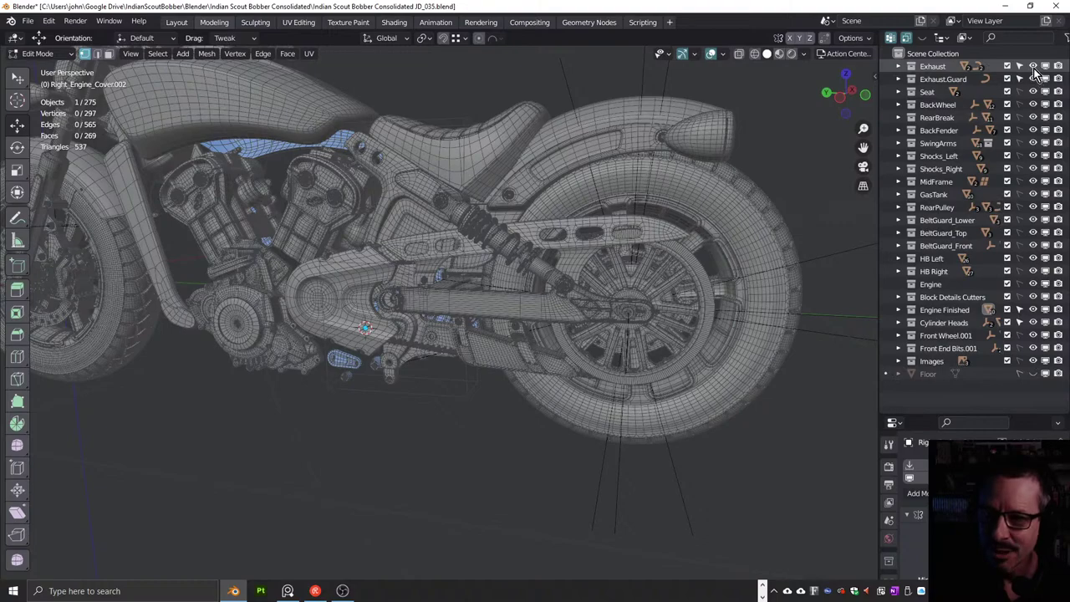
pyautogui.moveTo(500, 283); pyautogui.dragTo(431, 306, button='middle')
pyautogui.scroll(8, 419, 316)
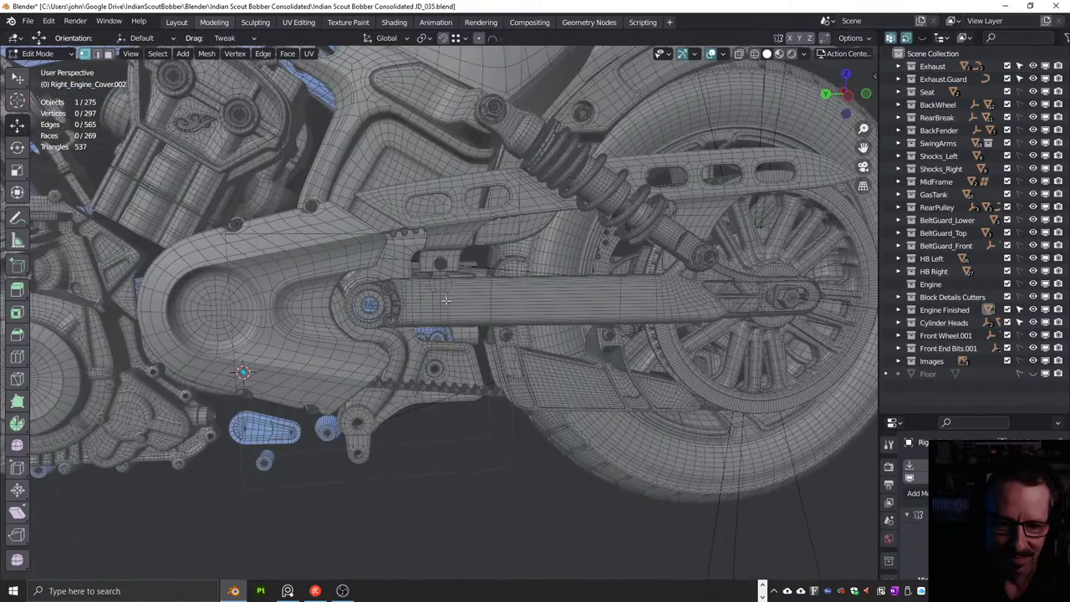
pyautogui.moveTo(608, 293); pyautogui.dragTo(489, 270, button='middle')
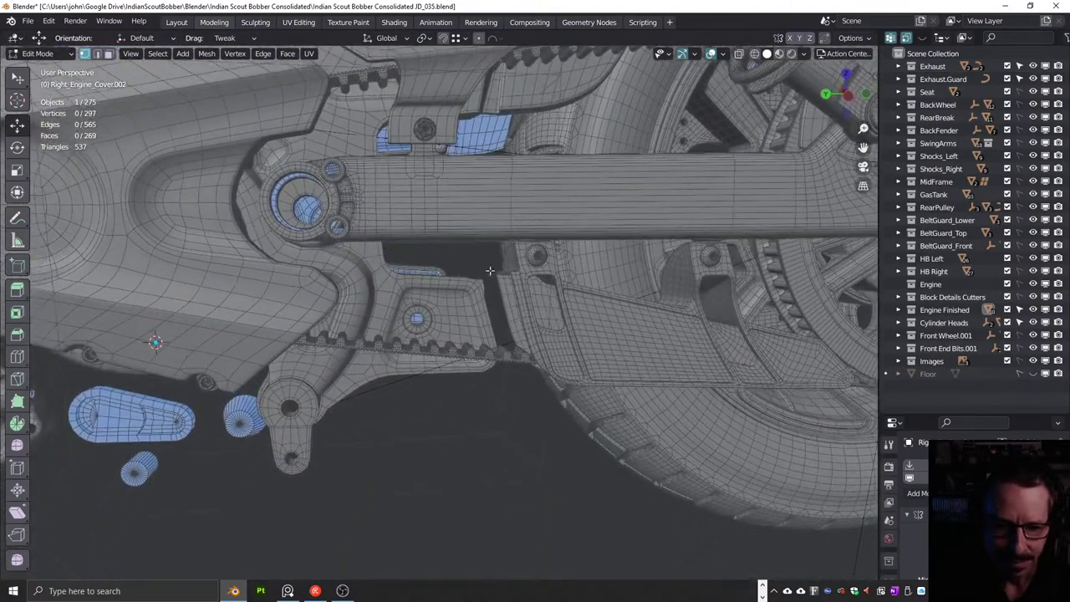
pyautogui.scroll(4, 411, 357)
pyautogui.scroll(5, 410, 357)
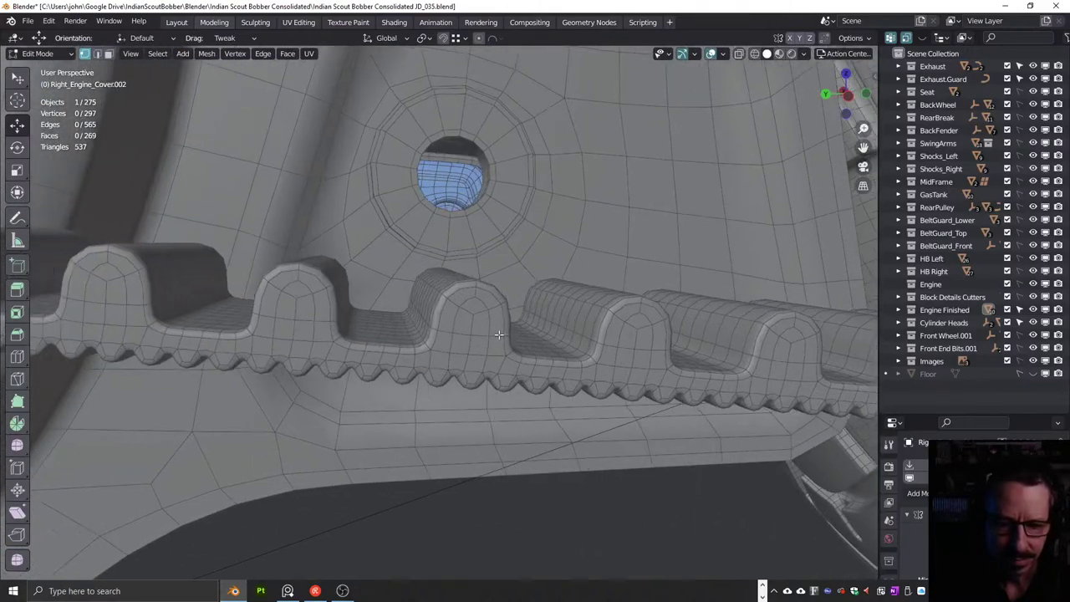
pyautogui.moveTo(498, 334); pyautogui.dragTo(545, 328, button='middle')
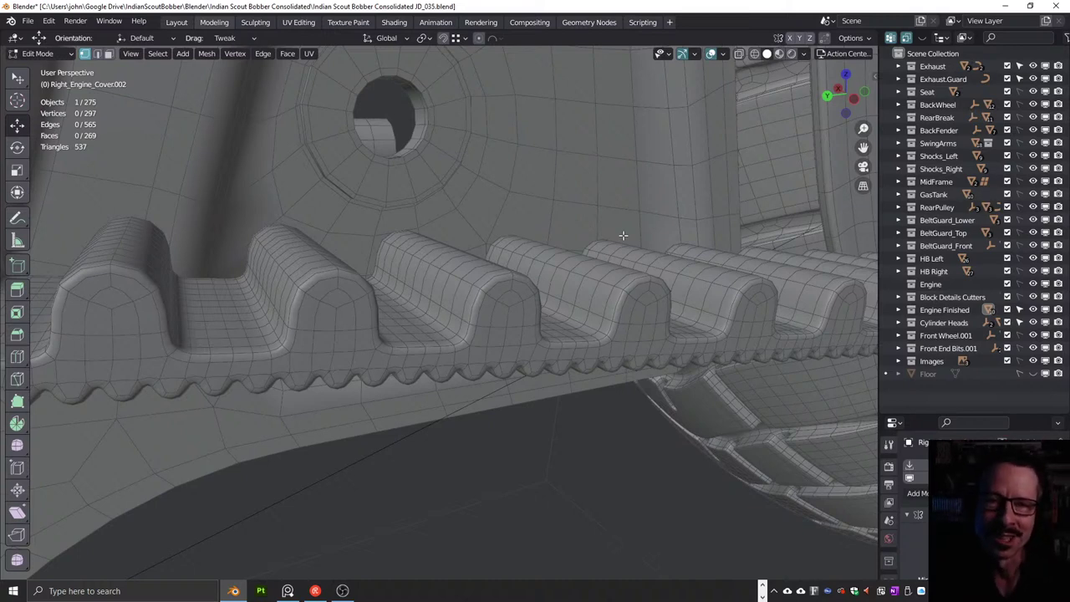
# Inspect the belt teeth topology from closer angles, then return to Object Mode
pyautogui.moveTo(507, 254); pyautogui.dragTo(485, 284, button='middle')
pyautogui.scroll(2, 484, 281)
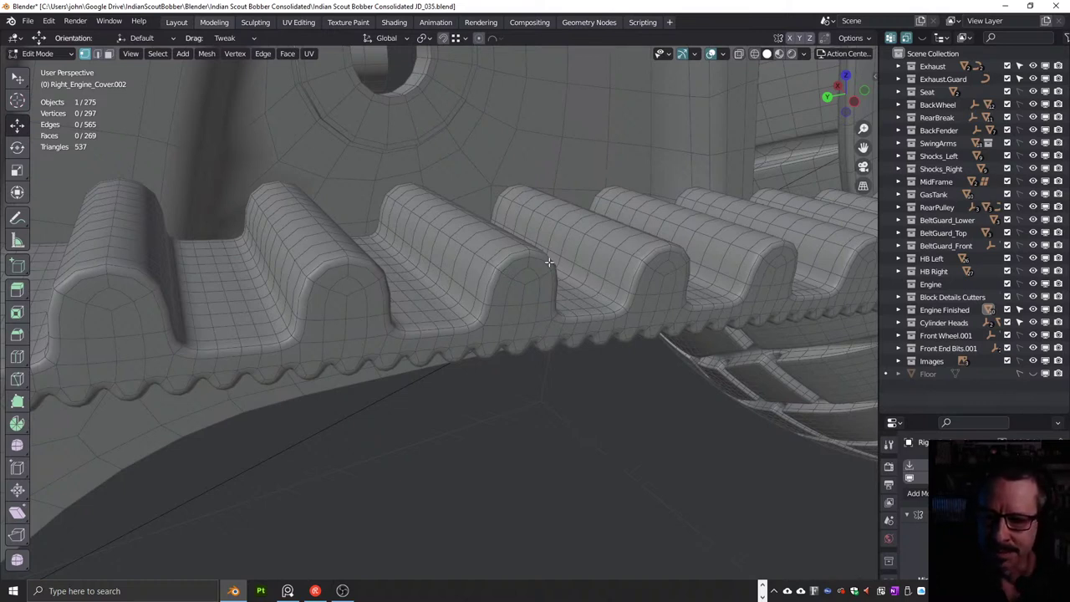
pyautogui.moveTo(549, 262); pyautogui.dragTo(513, 272, button='middle')
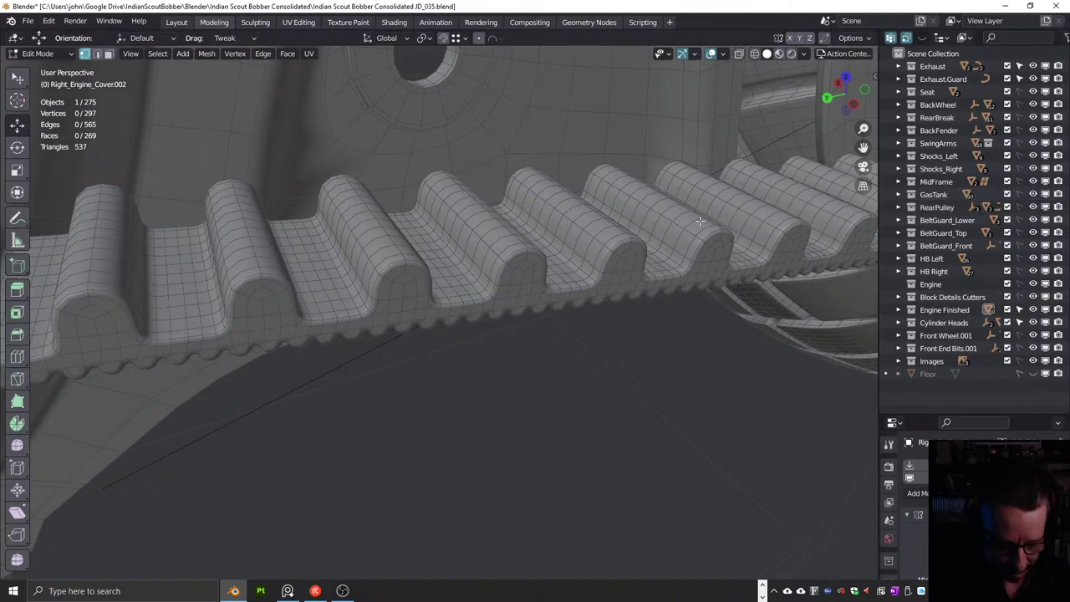
pyautogui.press('Tab')
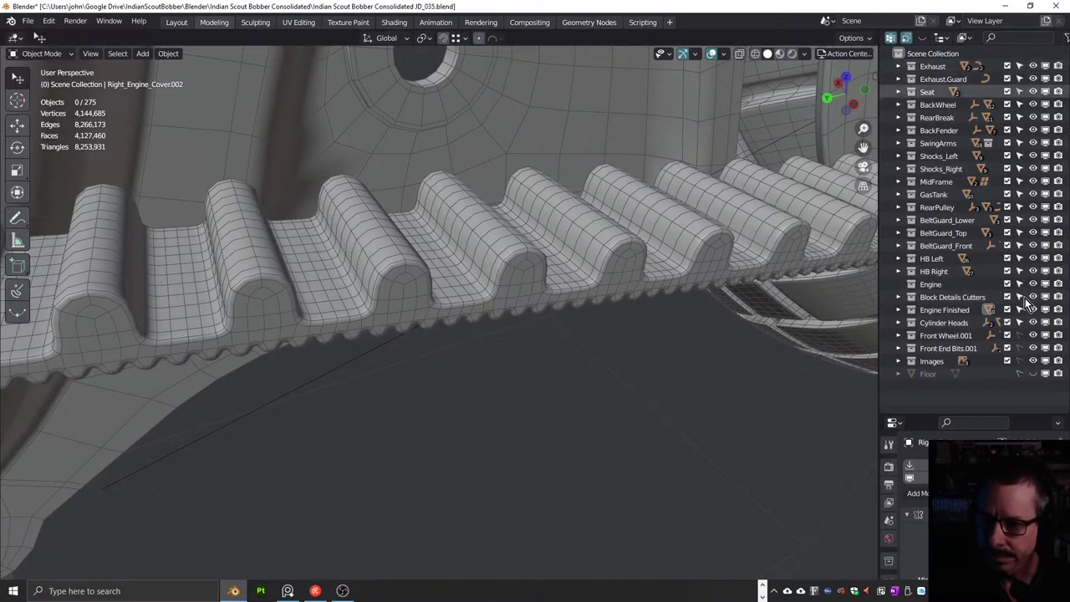
# Select the BeltTooth belt, zoom in on it, and isolate it in local view
pyautogui.click(496, 255)
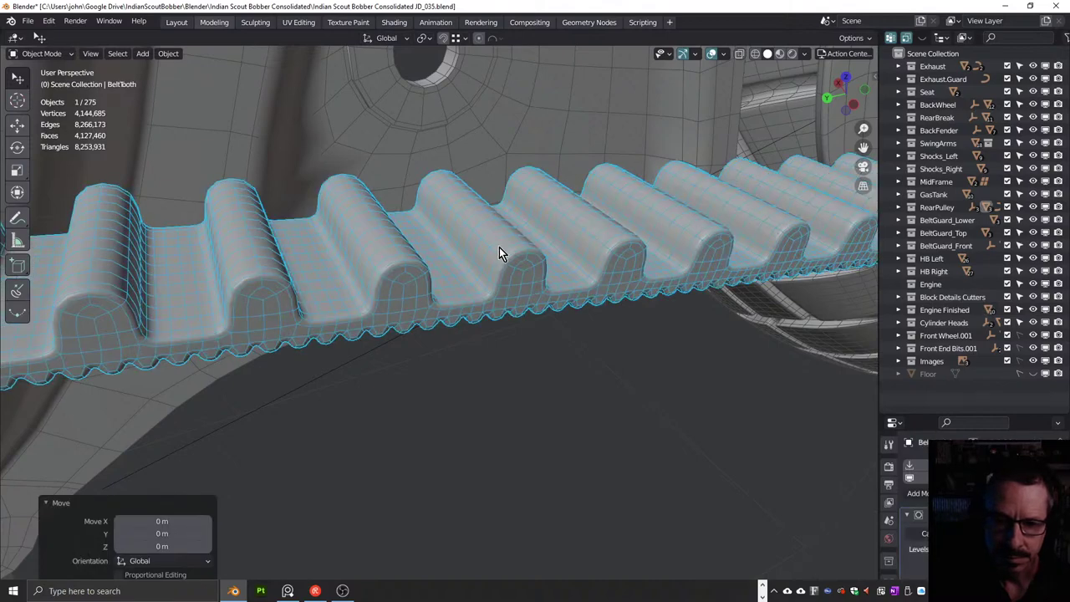
pyautogui.moveTo(530, 323); pyautogui.dragTo(461, 248, button='middle')
pyautogui.scroll(-5, 510, 226)
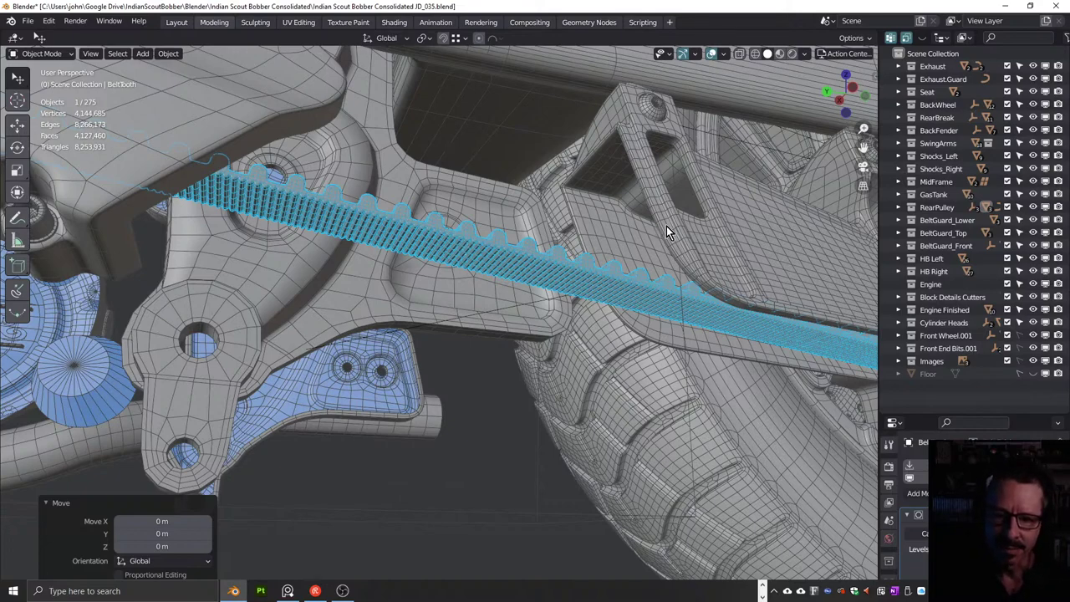
pyautogui.moveTo(672, 220); pyautogui.dragTo(666, 270, button='middle')
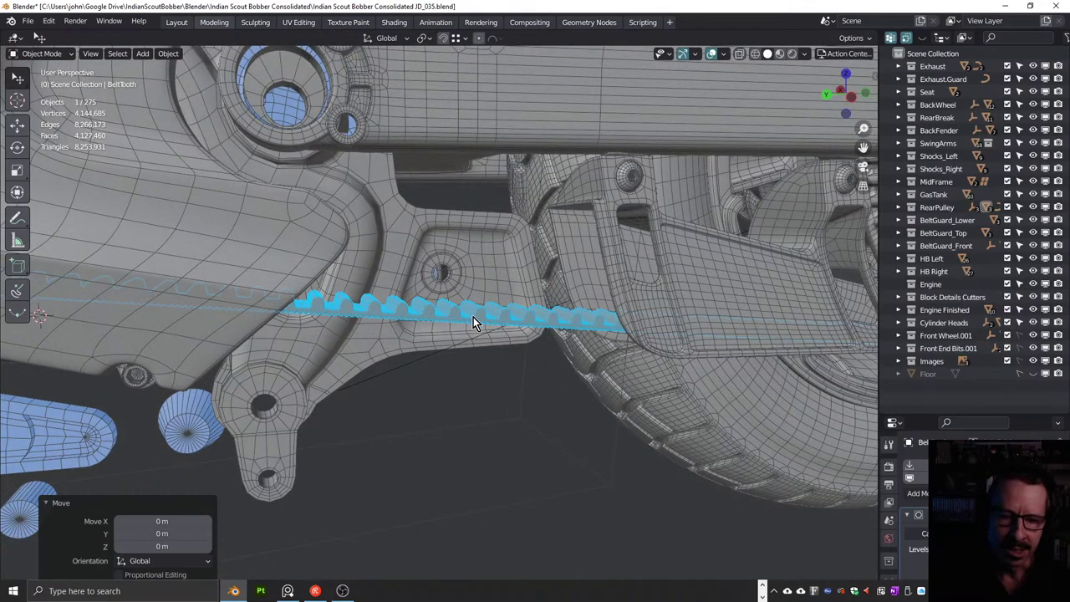
pyautogui.scroll(4, 470, 318)
pyautogui.scroll(4, 490, 321)
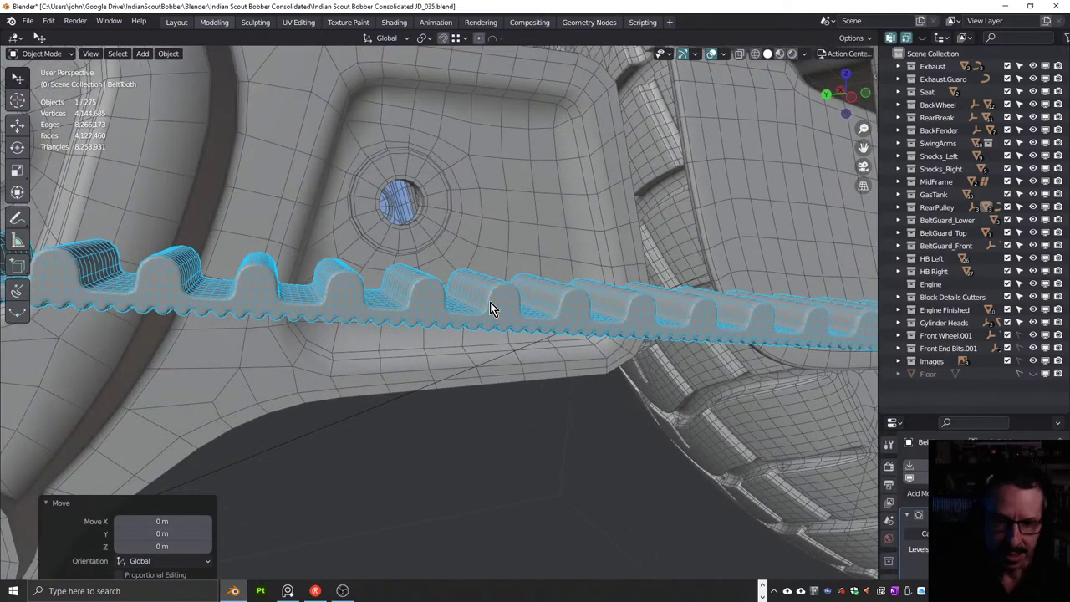
pyautogui.press('KP_Divide')
pyautogui.moveTo(482, 290); pyautogui.dragTo(461, 299, button='middle')
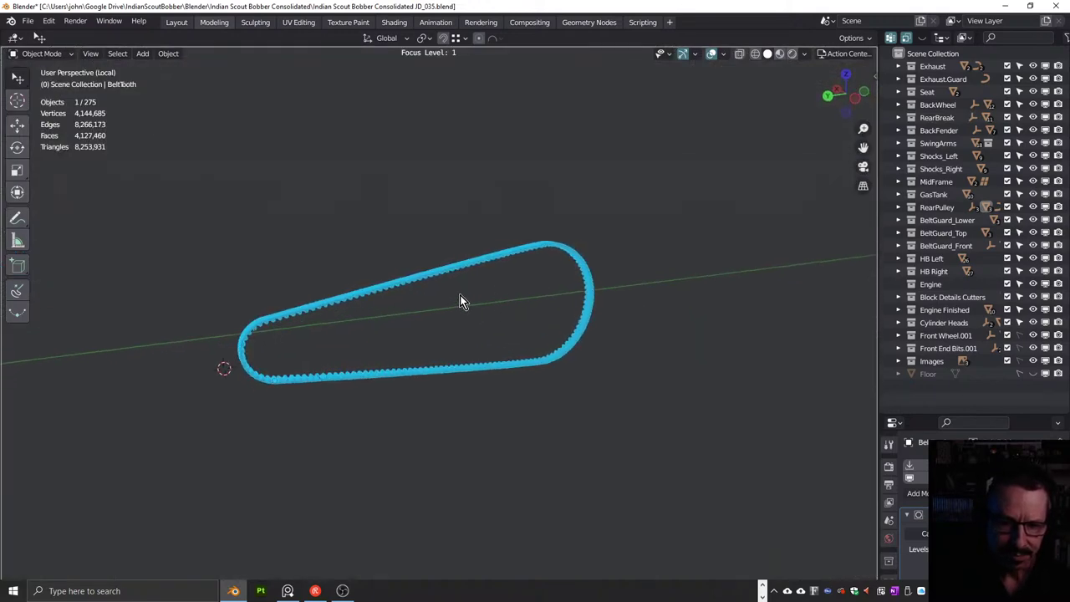
# Enter Edit Mode on the belt and orbit closer around its mesh
pyautogui.scroll(5, 389, 287)
pyautogui.moveTo(402, 273); pyautogui.dragTo(382, 267, button='middle')
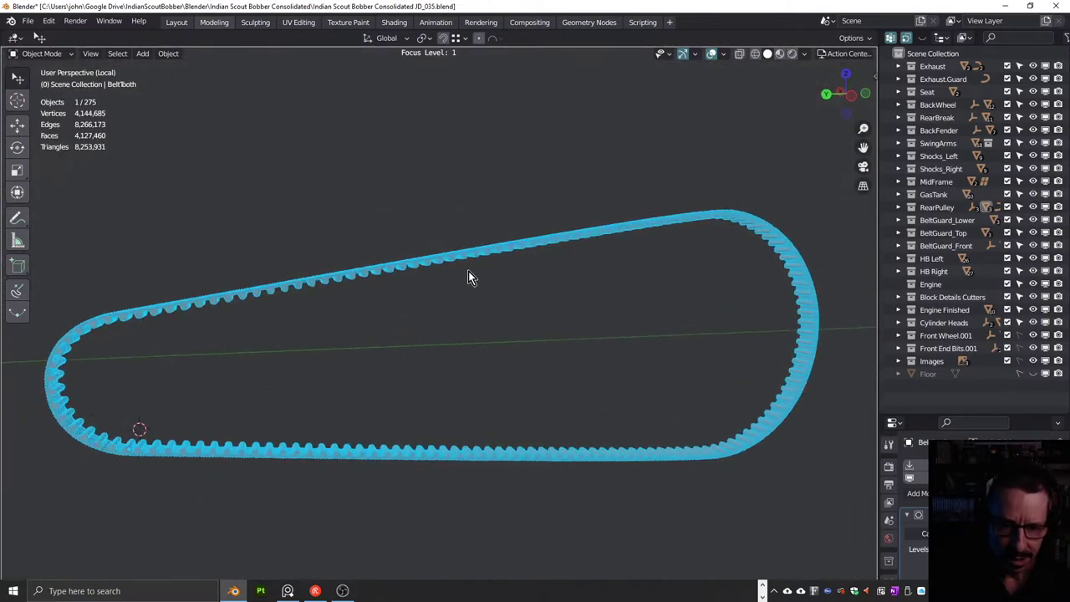
pyautogui.press('Tab')
pyautogui.moveTo(463, 268); pyautogui.dragTo(481, 227, button='middle')
pyautogui.scroll(5, 469, 281)
pyautogui.scroll(-3, 470, 274)
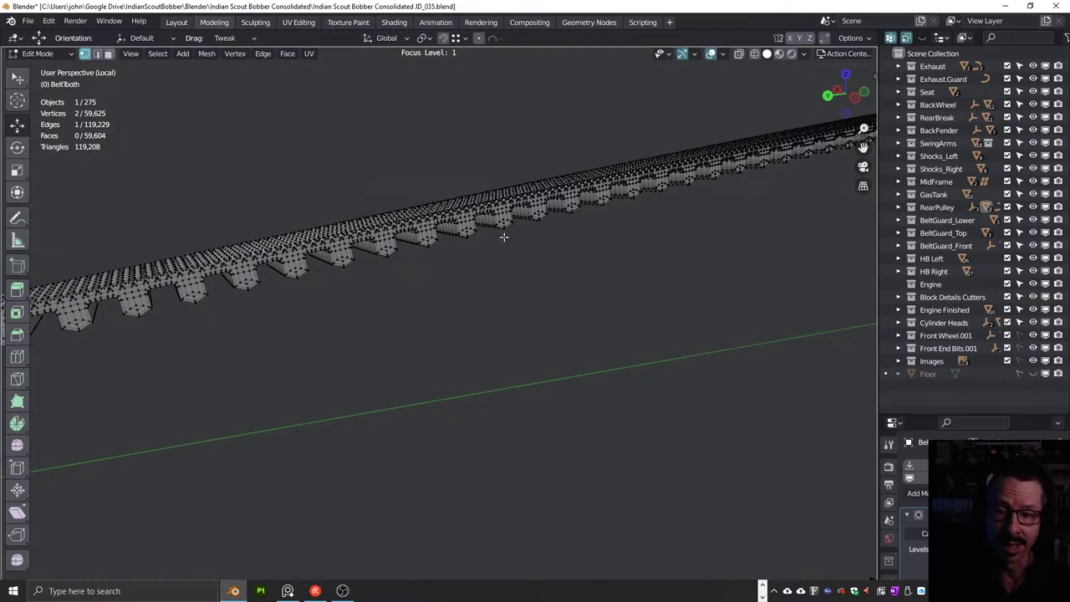
pyautogui.scroll(-4, 529, 251)
pyautogui.moveTo(535, 262); pyautogui.dragTo(506, 261, button='middle')
# View the belt mesh straight from the left side, then leave Edit Mode
pyautogui.press('ctrl+KP_3')
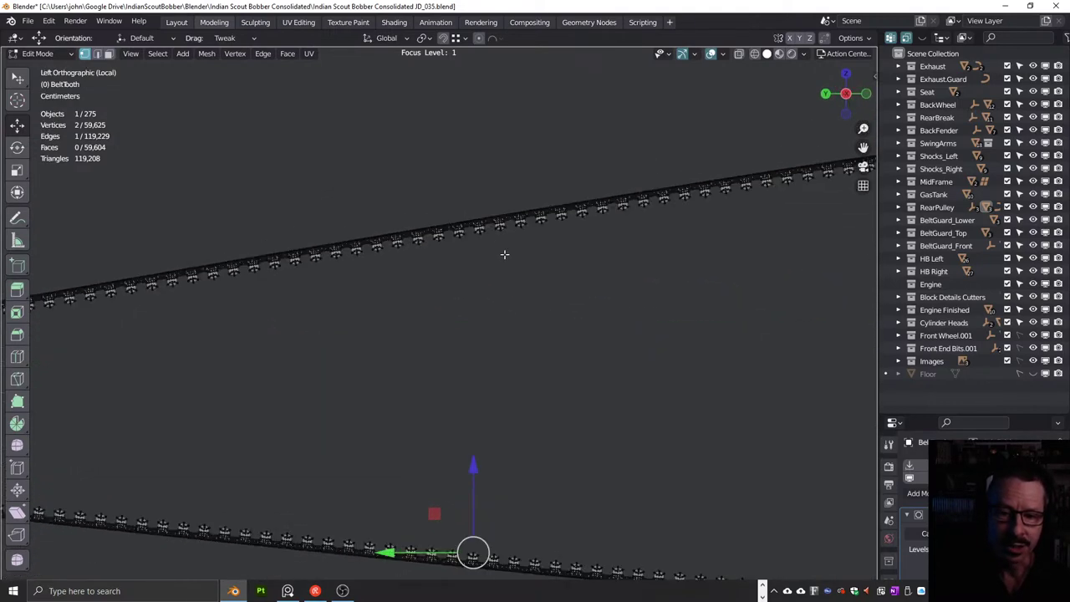
pyautogui.scroll(-2, 504, 248)
pyautogui.scroll(-2, 507, 279)
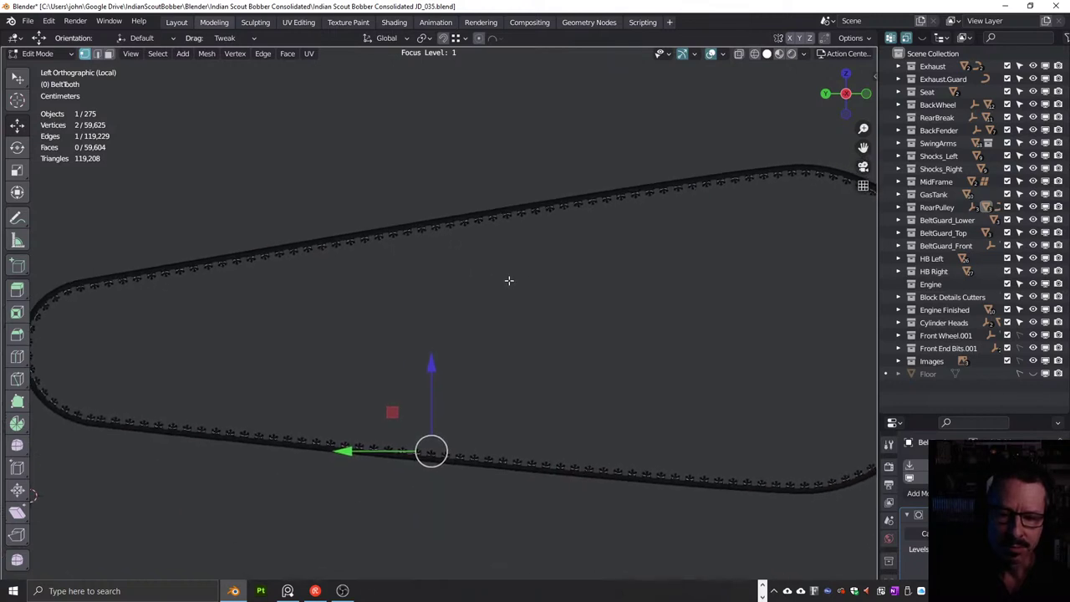
pyautogui.scroll(-2, 506, 270)
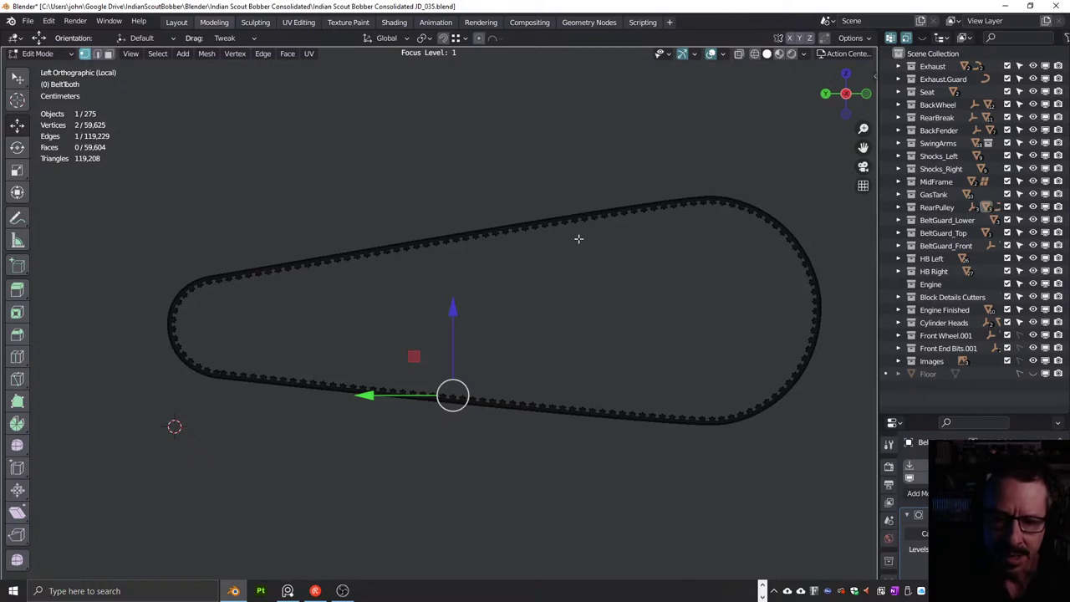
pyautogui.moveTo(537, 229); pyautogui.dragTo(563, 267, button='middle')
pyautogui.scroll(5, 479, 241)
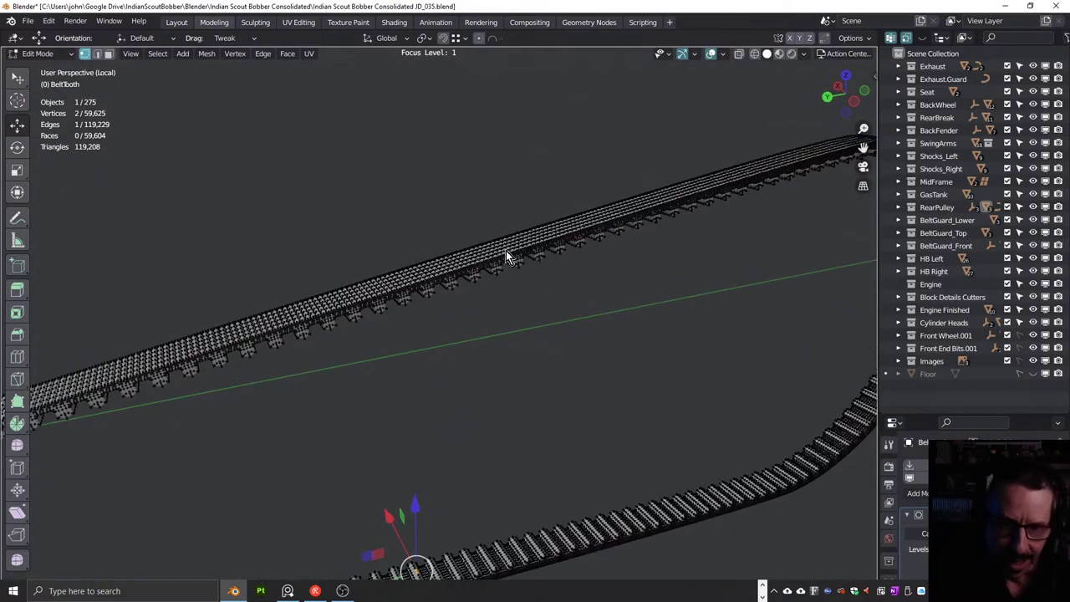
pyautogui.scroll(2, 505, 255)
pyautogui.press('Tab')
# Snap to a flat left view of the belt, then orbit back to perspective
pyautogui.moveTo(526, 258); pyautogui.dragTo(503, 254, button='middle')
pyautogui.press('ctrl+KP_3')
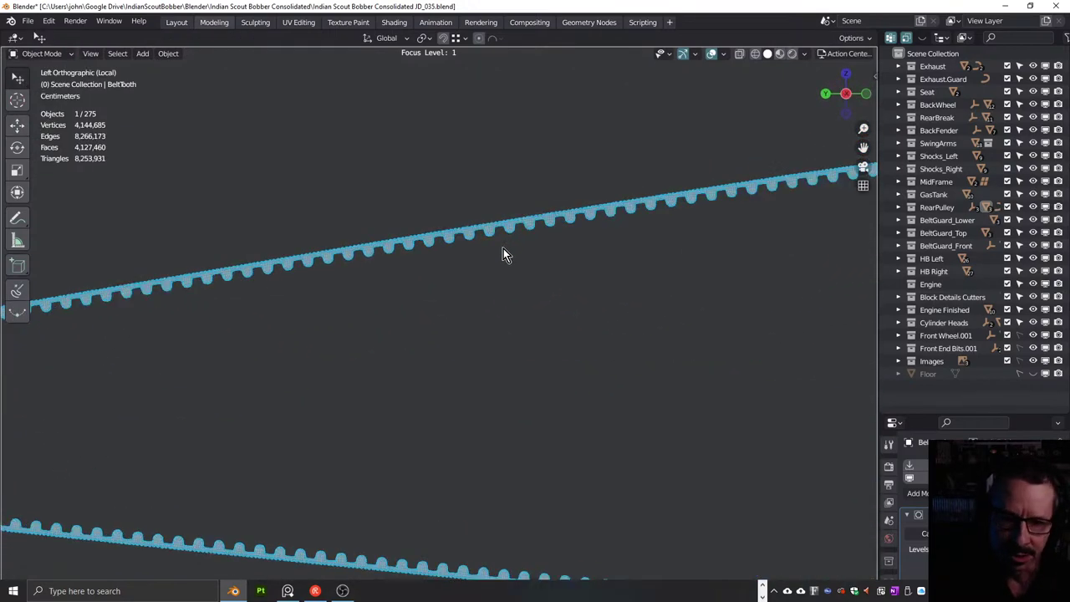
pyautogui.scroll(-2, 497, 226)
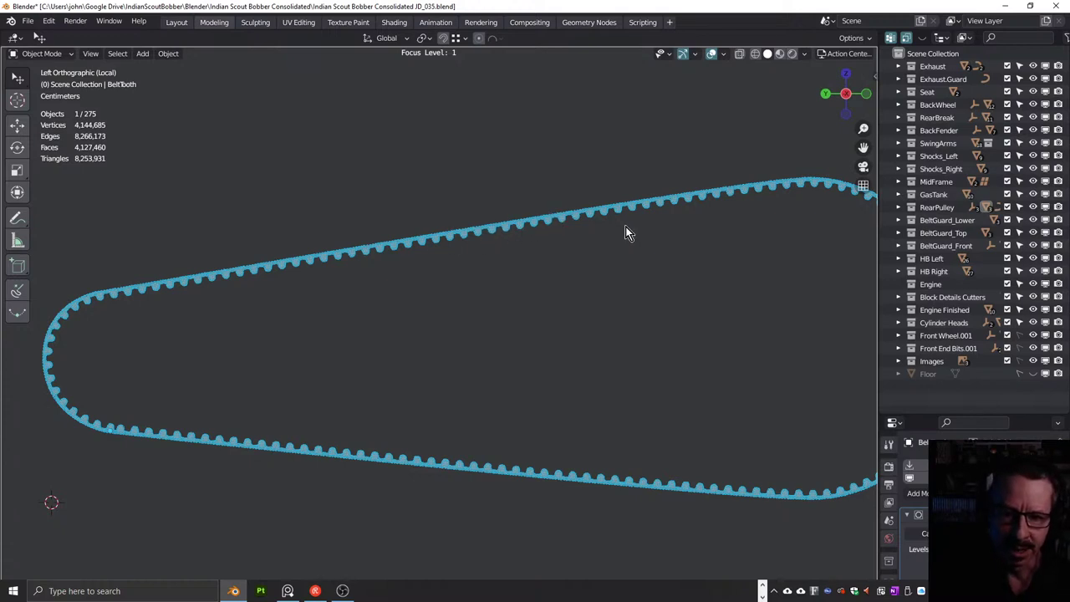
pyautogui.moveTo(499, 233); pyautogui.dragTo(528, 267, button='middle')
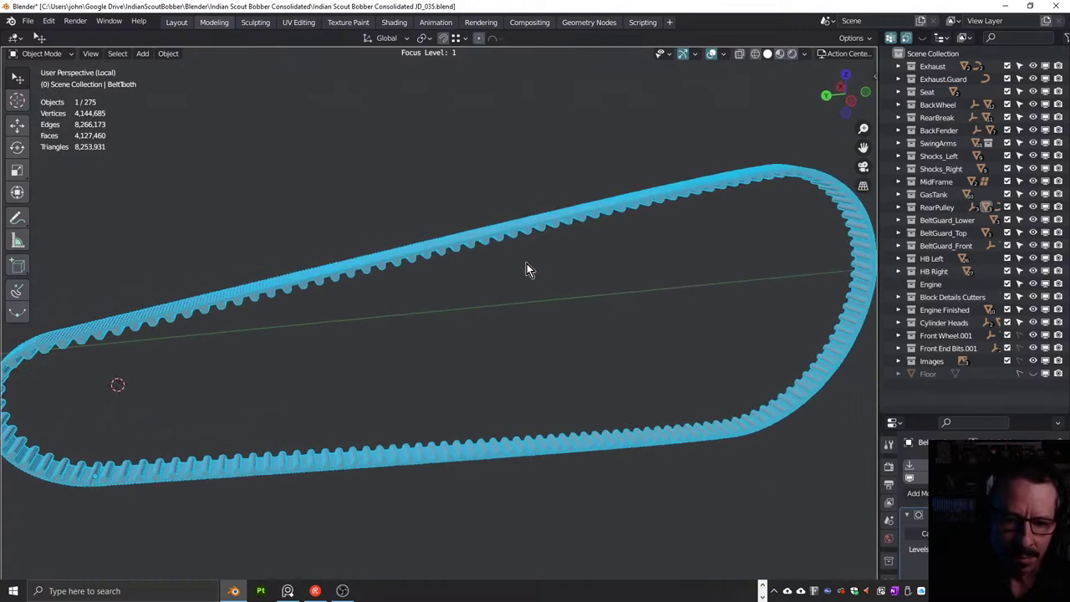
pyautogui.scroll(4, 513, 237)
pyautogui.scroll(5, 522, 241)
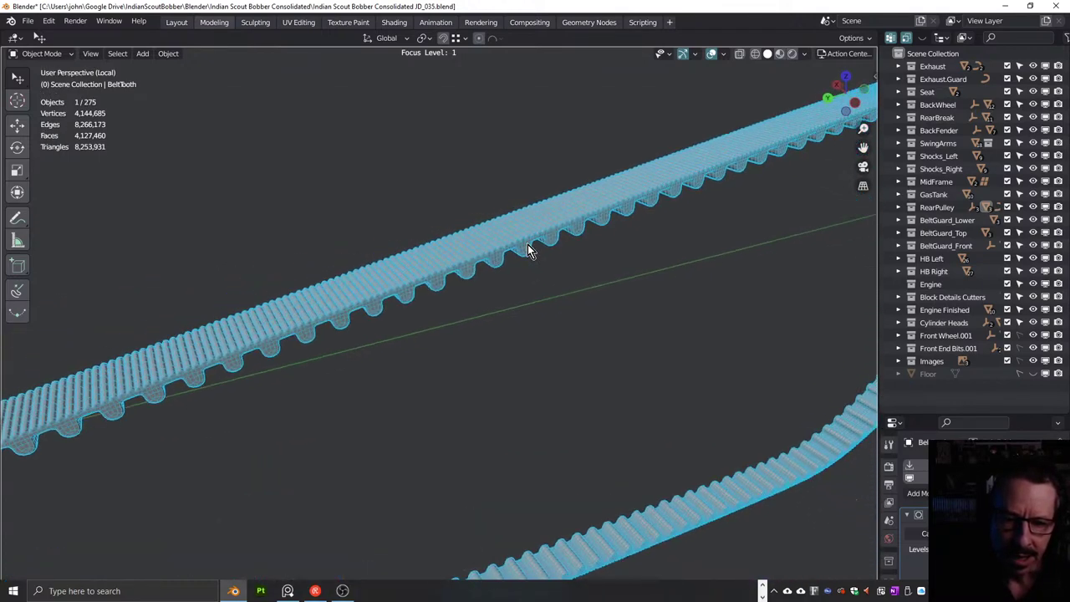
# Orbit around the belt teeth from below and re-enter Edit Mode
pyautogui.moveTo(526, 253); pyautogui.dragTo(502, 231, button='middle')
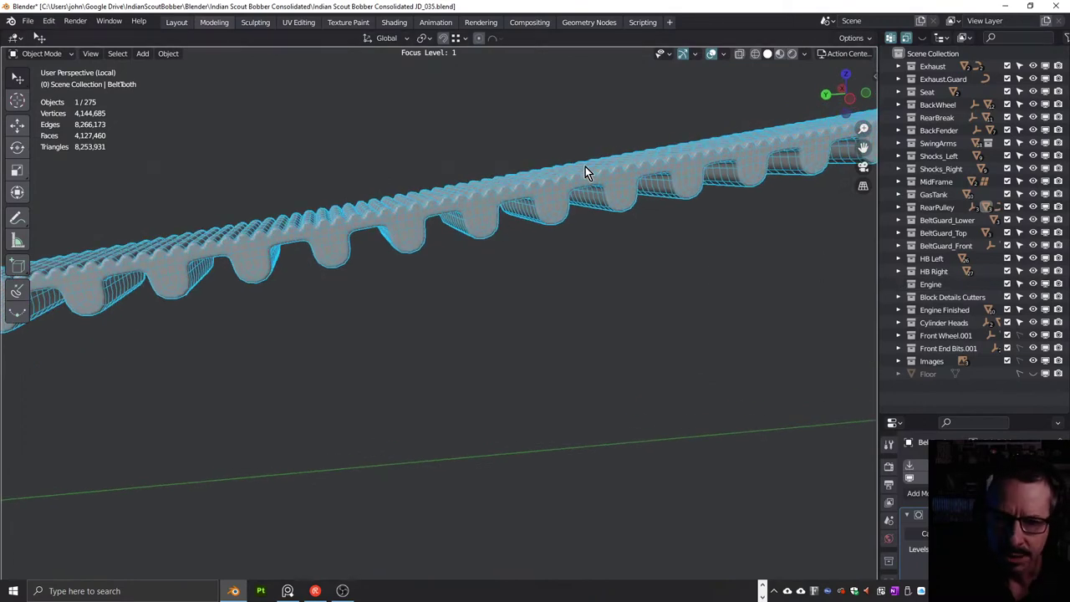
pyautogui.moveTo(585, 167); pyautogui.dragTo(518, 176, button='middle')
pyautogui.scroll(5, 522, 178)
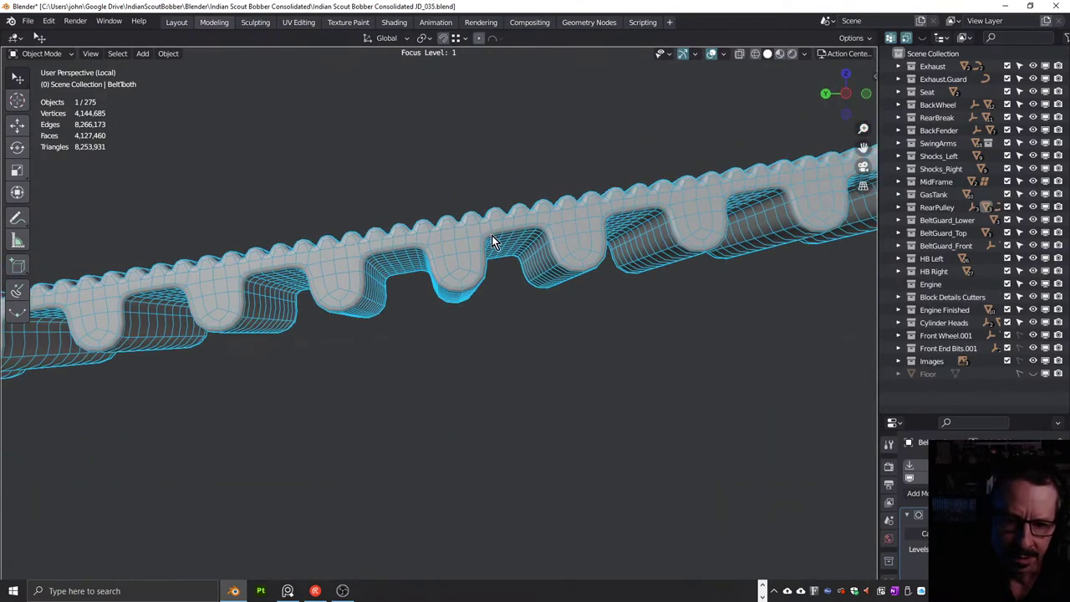
pyautogui.moveTo(491, 239)
pyautogui.mouseDown(button='middle')
pyautogui.moveTo(497, 223)
pyautogui.moveTo(508, 293)
pyautogui.moveTo(496, 249)
pyautogui.mouseUp(button='middle')
pyautogui.scroll(-5, 503, 260)
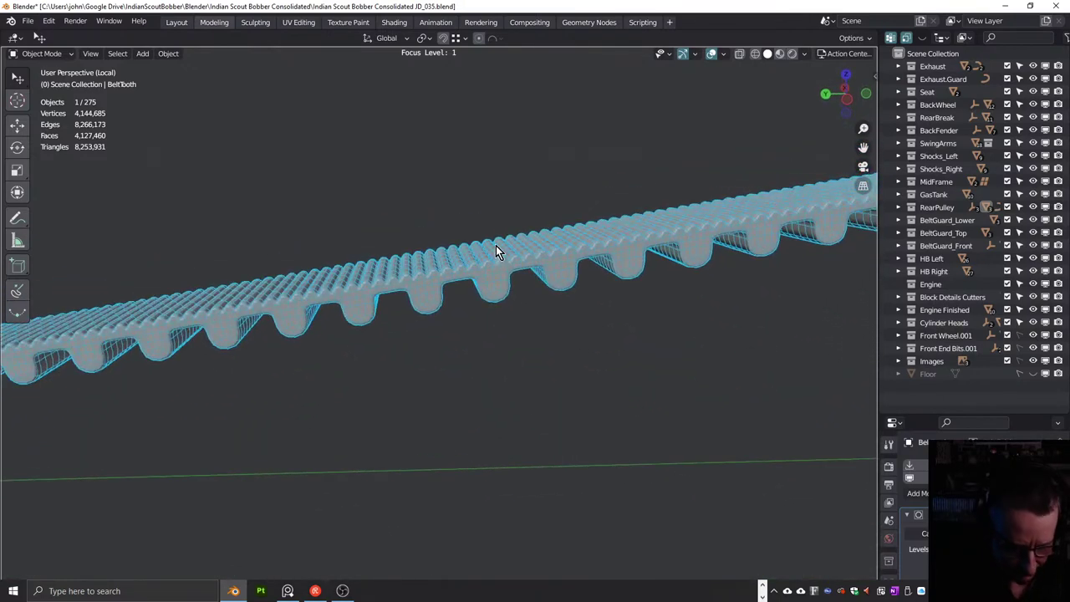
pyautogui.press('Tab')
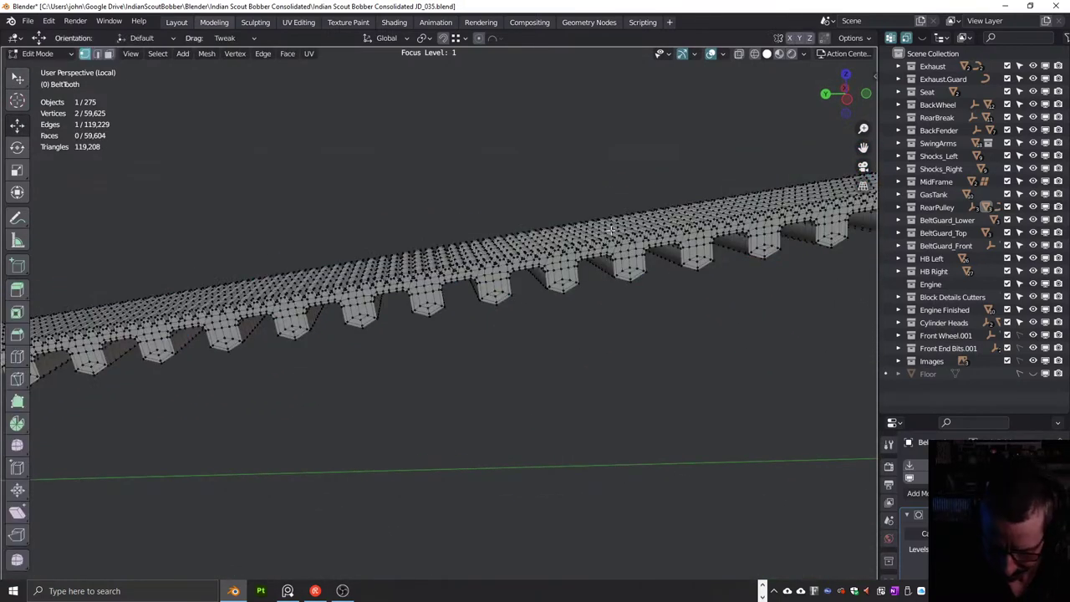
# Exit local view and orbit toward the belt guard at the rear wheel
pyautogui.press('KP_Divide')
pyautogui.scroll(-3, 508, 255)
pyautogui.moveTo(507, 257); pyautogui.dragTo(169, 277, button='middle')
pyautogui.scroll(3, 414, 282)
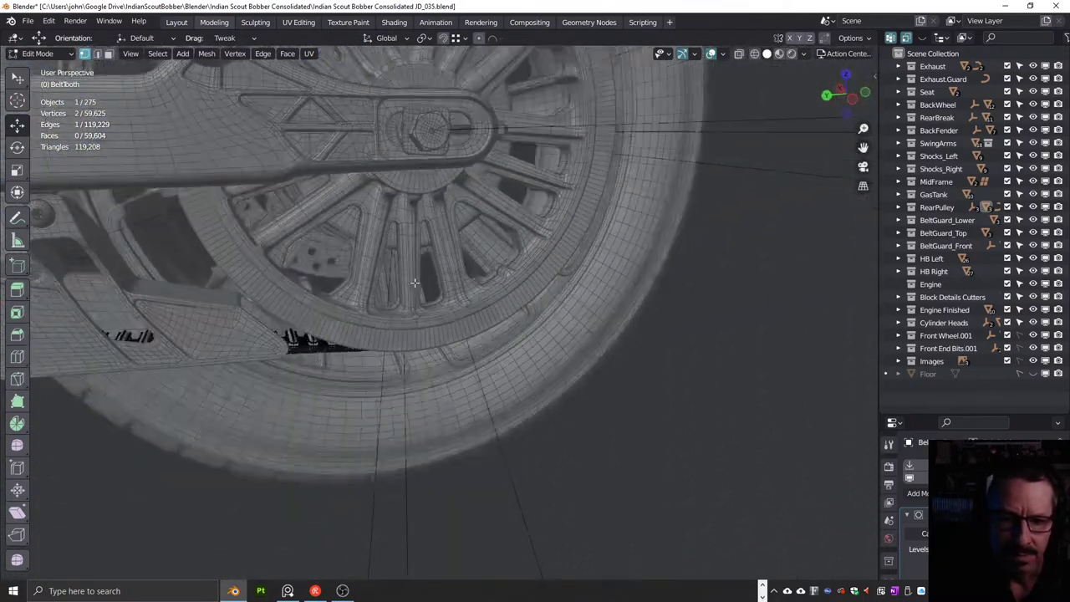
pyautogui.moveTo(414, 283); pyautogui.dragTo(552, 330, button='middle')
pyautogui.scroll(3, 536, 326)
pyautogui.scroll(-3, 537, 325)
pyautogui.scroll(3, 552, 330)
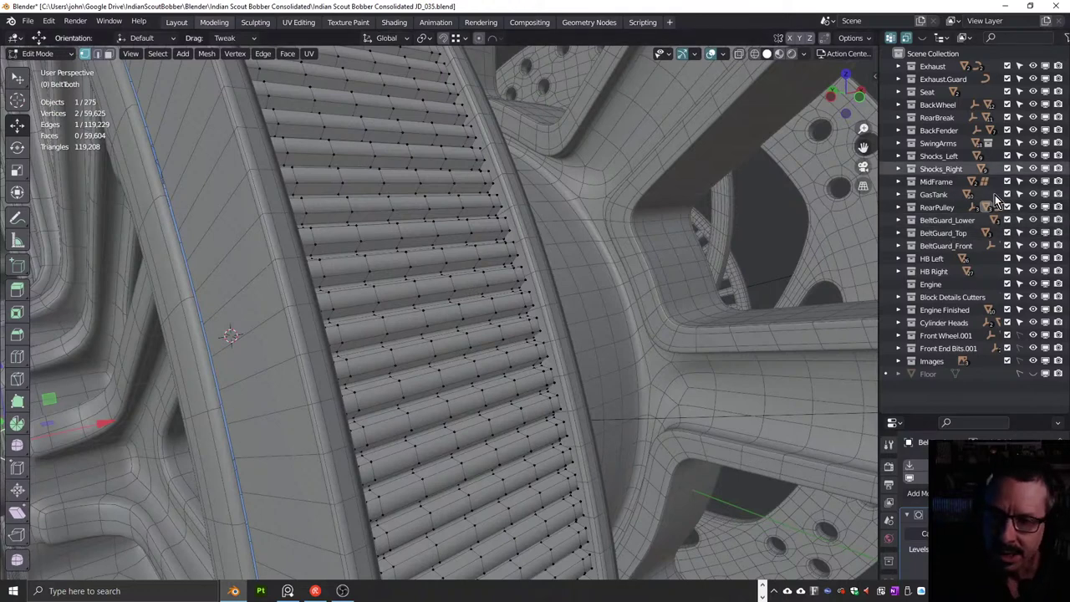
# Hide the BeltTooth belt and orbit to view the rear pulley's gear teeth
pyautogui.press('KP_Decimal')
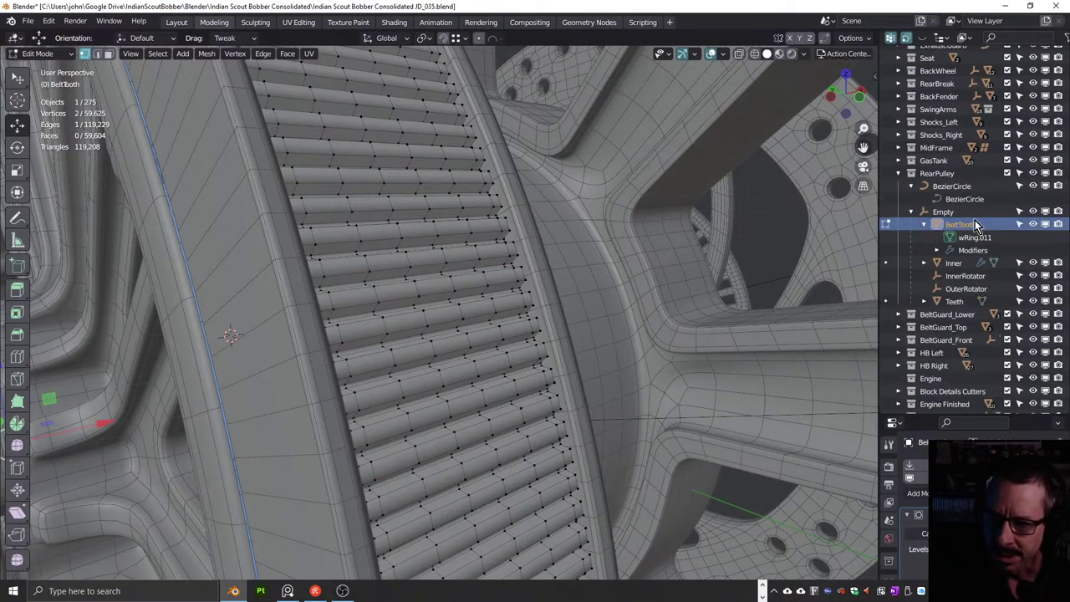
pyautogui.click(1034, 225)
pyautogui.moveTo(585, 276); pyautogui.dragTo(432, 283, button='middle')
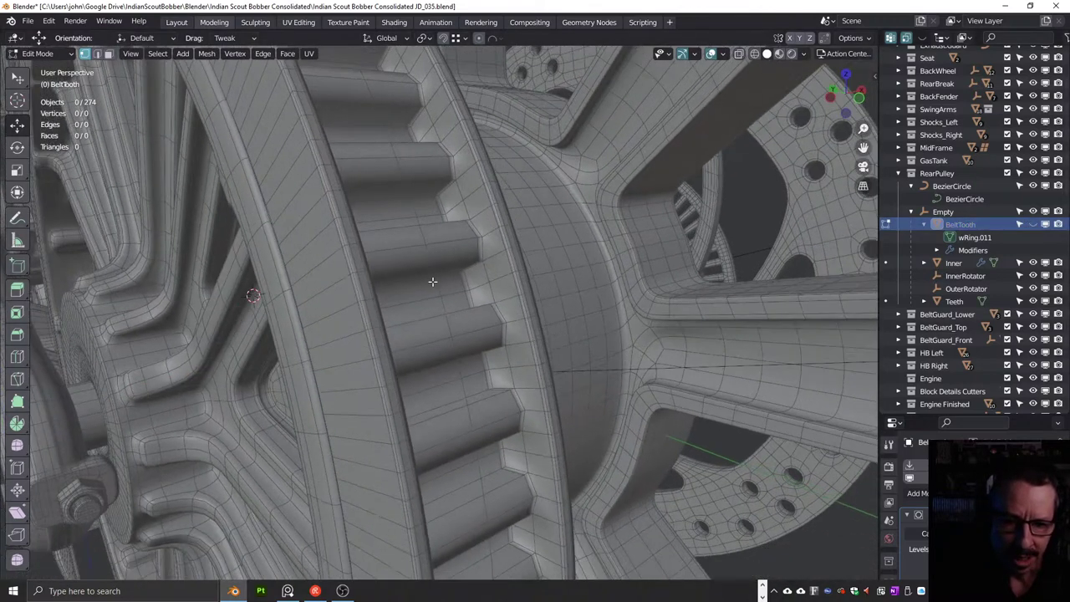
pyautogui.scroll(1, 422, 230)
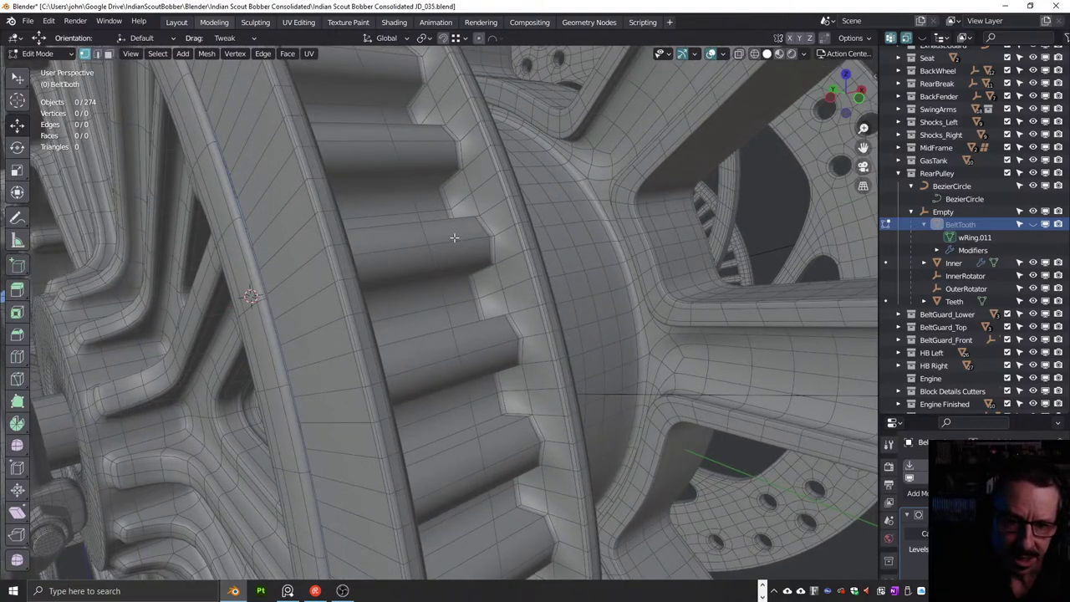
pyautogui.moveTo(455, 237); pyautogui.dragTo(438, 171, button='middle')
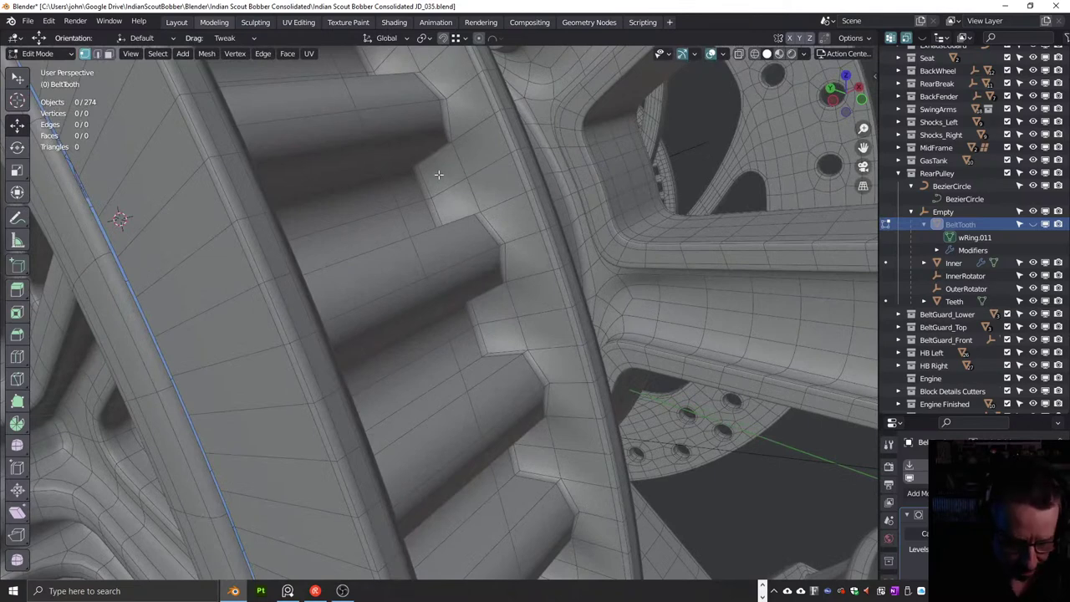
# Switch editing to the Teeth mesh in face mode and select several faces of one pulley tooth
pyautogui.hotkey('alt', 'q')
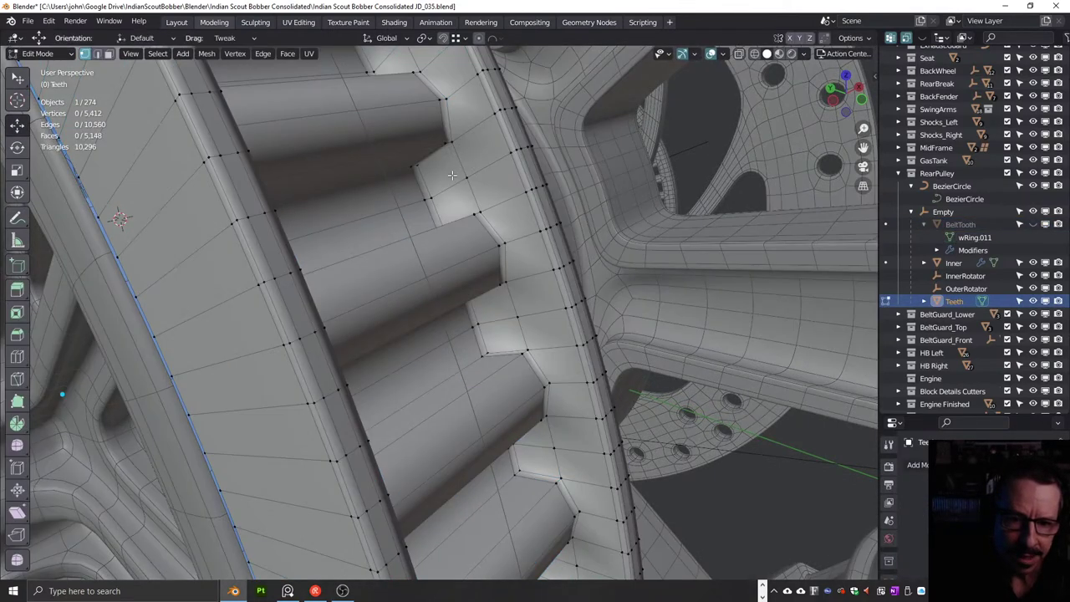
pyautogui.press('3')
pyautogui.click(451, 175)
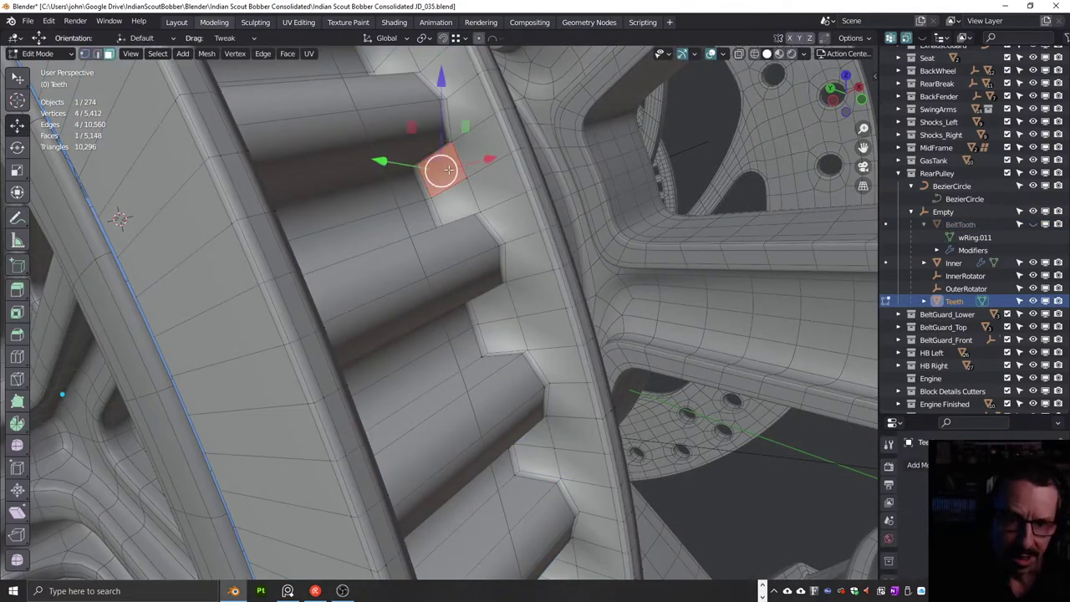
pyautogui.scroll(2, 451, 177)
pyautogui.moveTo(451, 203)
pyautogui.mouseDown(button='middle')
pyautogui.moveTo(476, 229)
pyautogui.moveTo(432, 168)
pyautogui.moveTo(453, 189)
pyautogui.mouseUp(button='middle')
pyautogui.keyDown('shift'); pyautogui.click(456, 205); pyautogui.keyUp('shift')
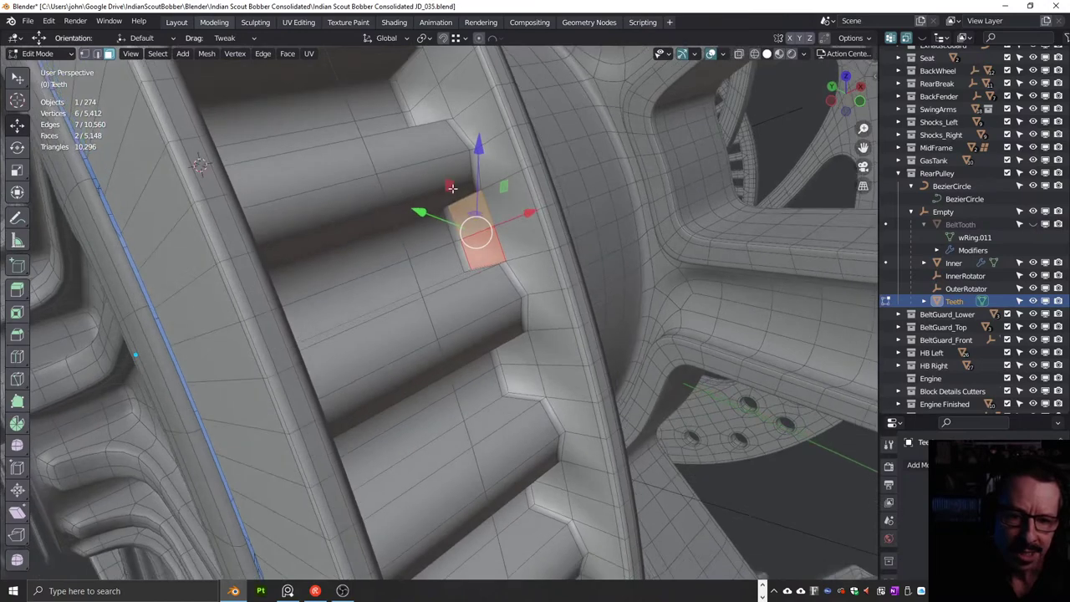
pyautogui.keyDown('shift'); pyautogui.click(449, 154); pyautogui.keyUp('shift')
pyautogui.keyDown('shift'); pyautogui.click(421, 142); pyautogui.keyUp('shift')
pyautogui.moveTo(421, 142); pyautogui.dragTo(544, 245, button='middle')
pyautogui.keyDown('shift'); pyautogui.click(403, 147); pyautogui.keyUp('shift')
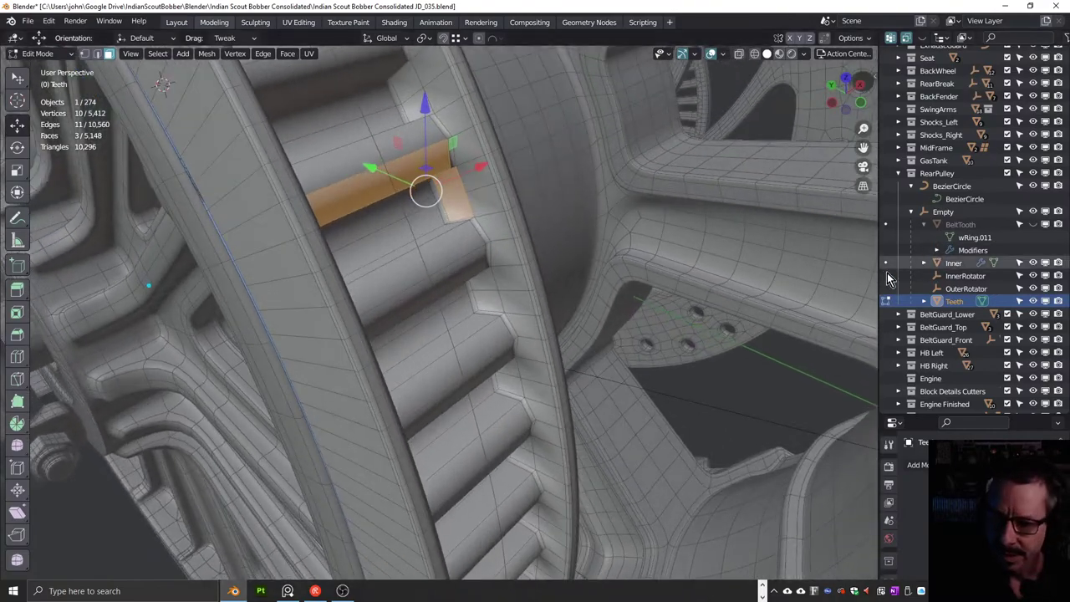
# Return to Object Mode and zoom out to see the whole Teeth ring
pyautogui.press('Tab')
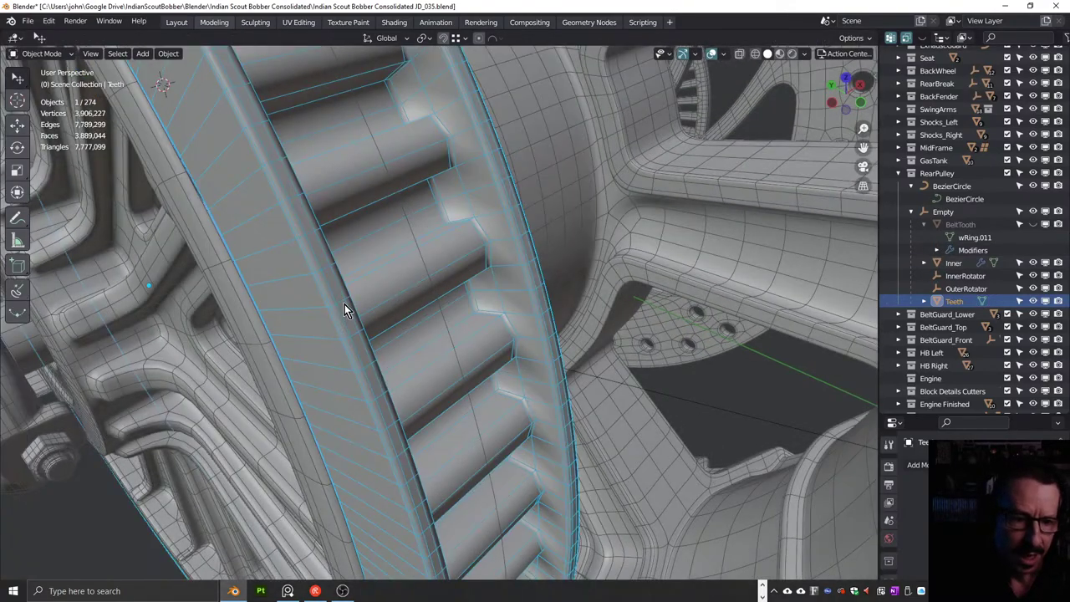
pyautogui.moveTo(346, 306); pyautogui.dragTo(447, 292, button='middle')
pyautogui.scroll(-5, 393, 334)
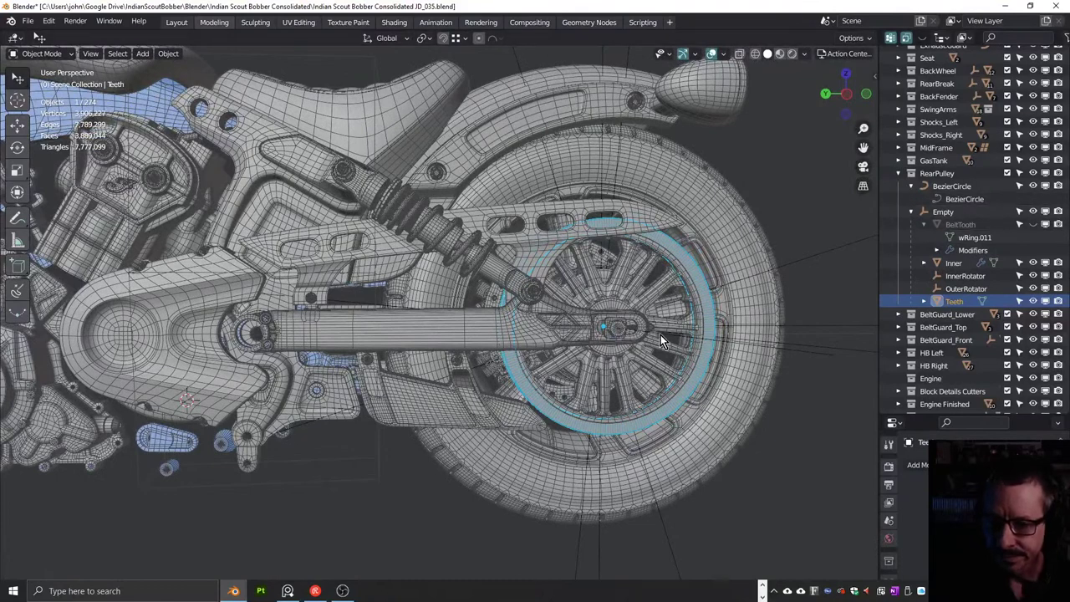
# Set the pivot point to Median Point and unhide the BeltTooth belt
pyautogui.press('.')
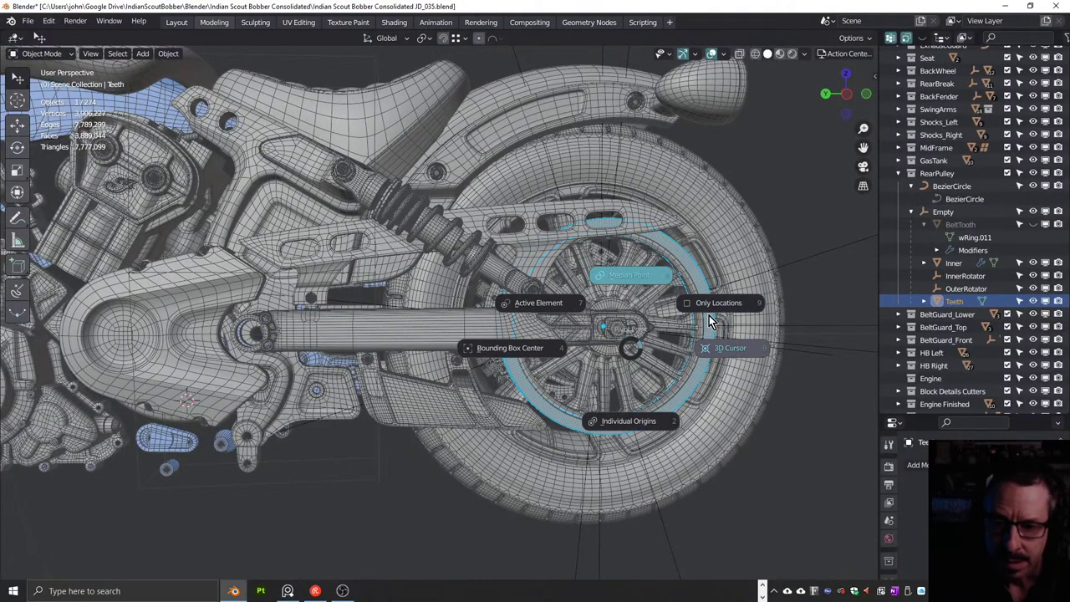
pyautogui.click(681, 253)
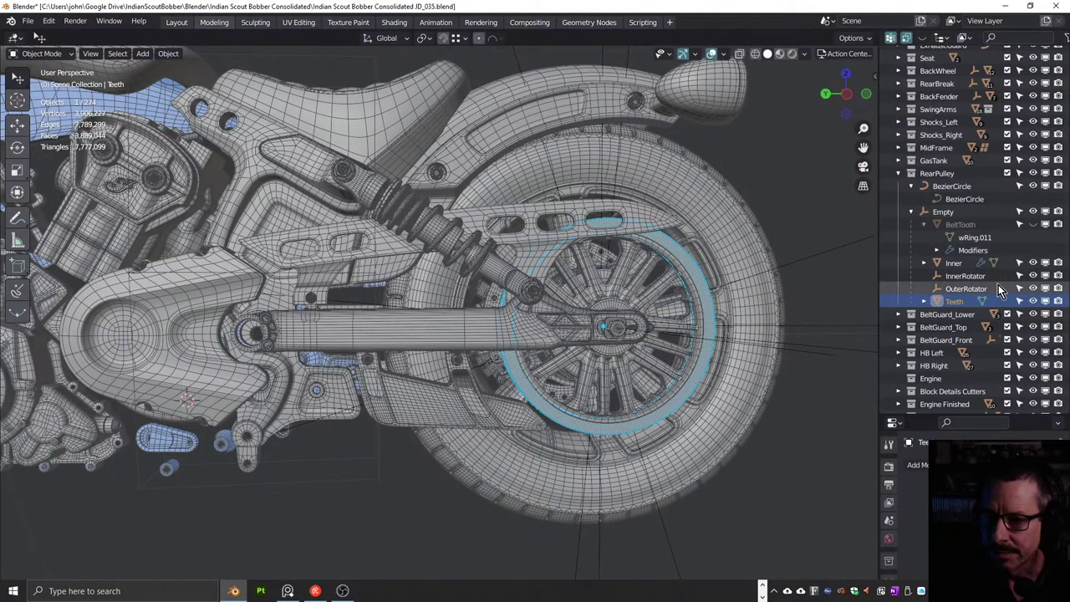
pyautogui.click(1032, 224)
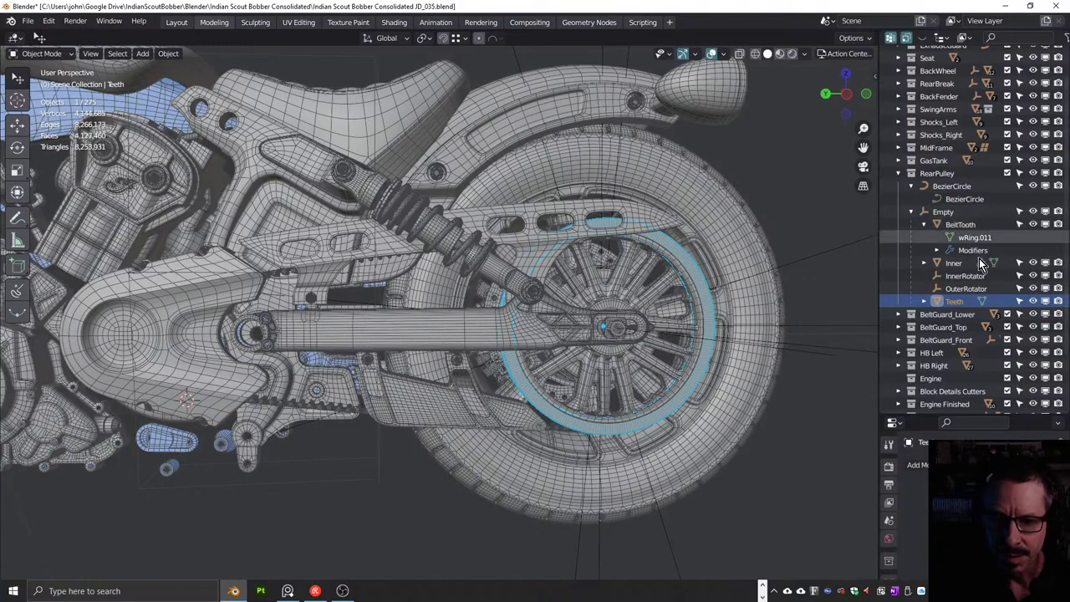
# Zoom in toward the belt teeth and select the BeltTooth object
pyautogui.scroll(5, 376, 335)
pyautogui.moveTo(341, 414); pyautogui.dragTo(325, 398, button='middle')
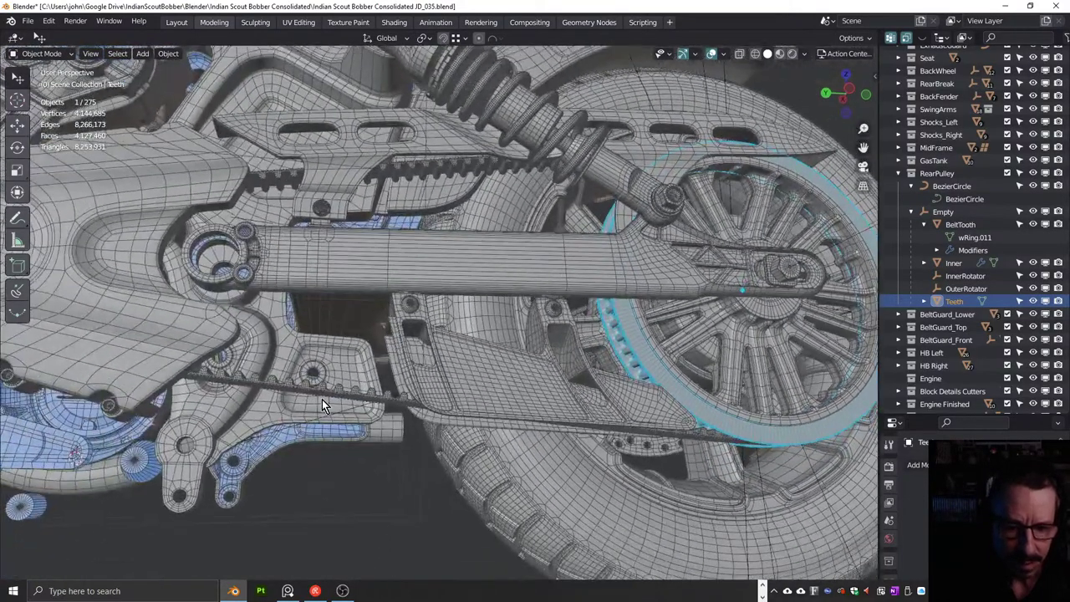
pyautogui.scroll(5, 324, 399)
pyautogui.scroll(6, 324, 395)
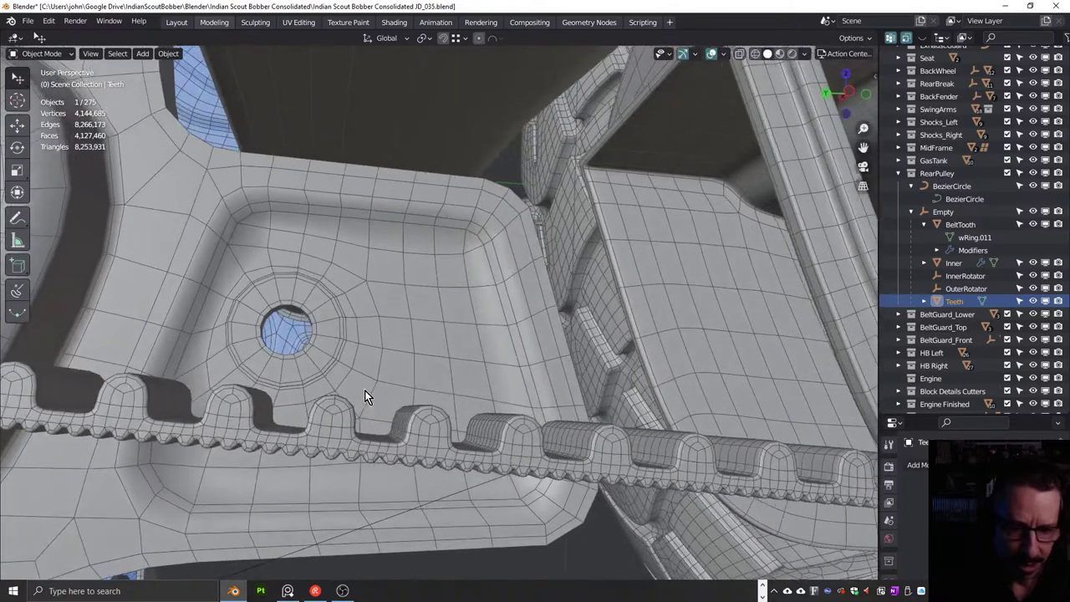
pyautogui.moveTo(365, 390); pyautogui.dragTo(393, 412, button='middle')
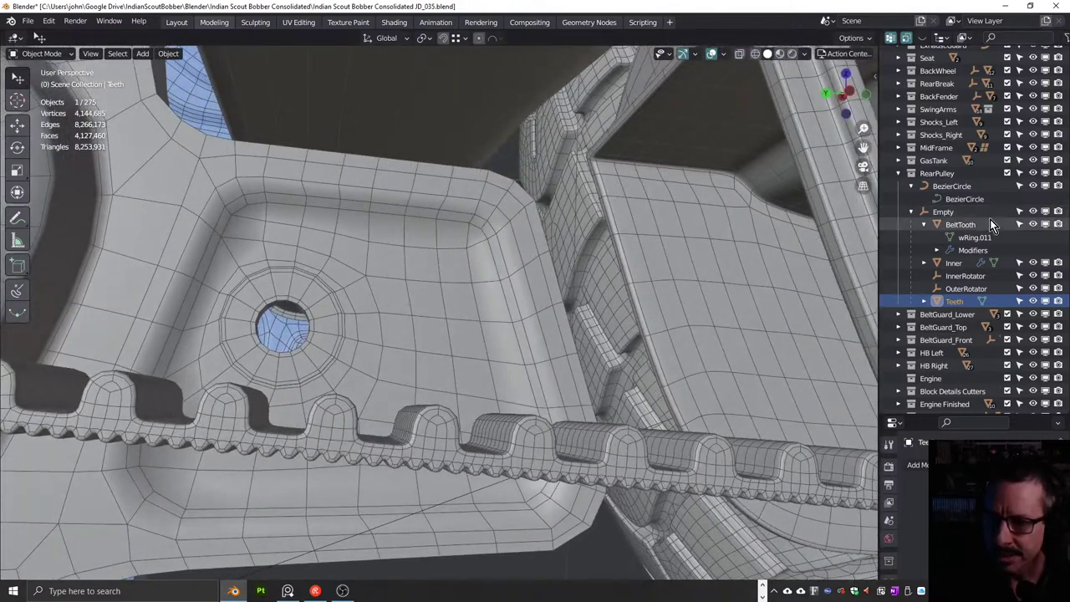
pyautogui.click(965, 225)
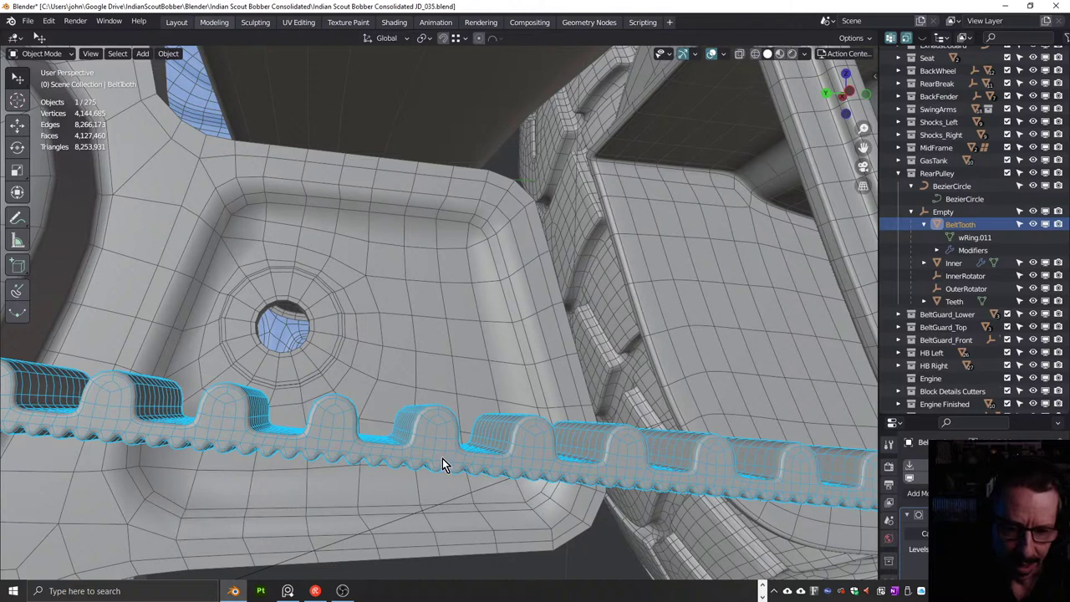
pyautogui.scroll(2, 442, 458)
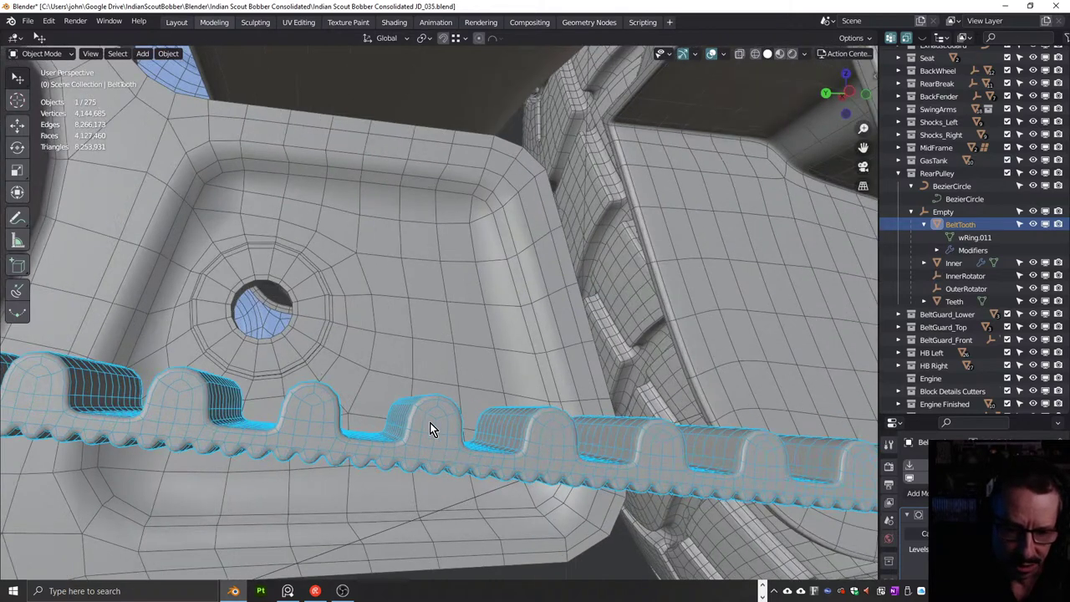
# Enter Edit Mode on the belt tooth mesh and view it in left side orthographic
pyautogui.press('Tab')
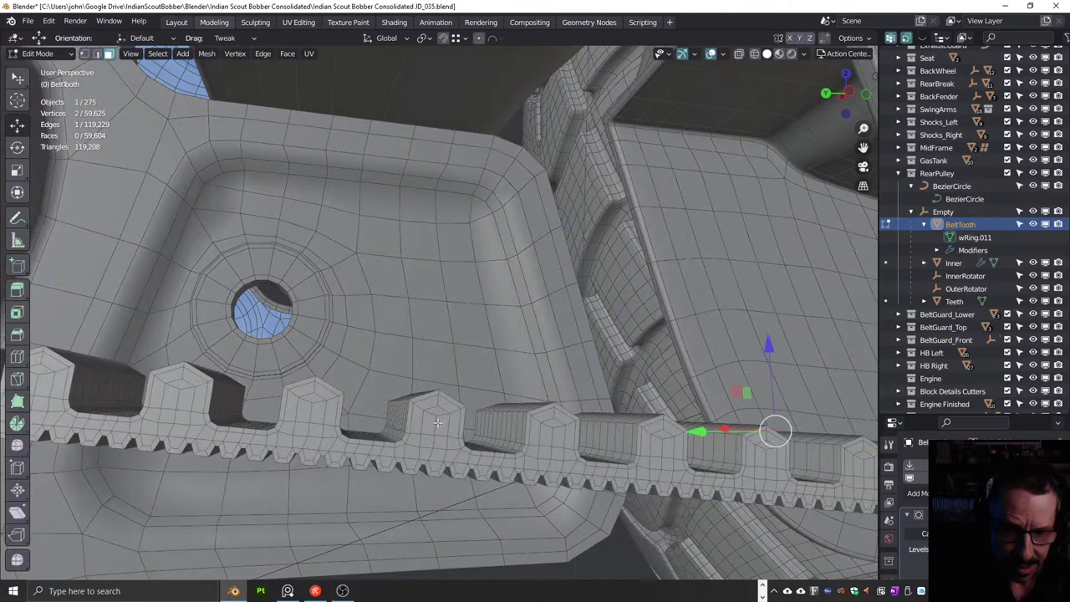
pyautogui.scroll(3, 413, 424)
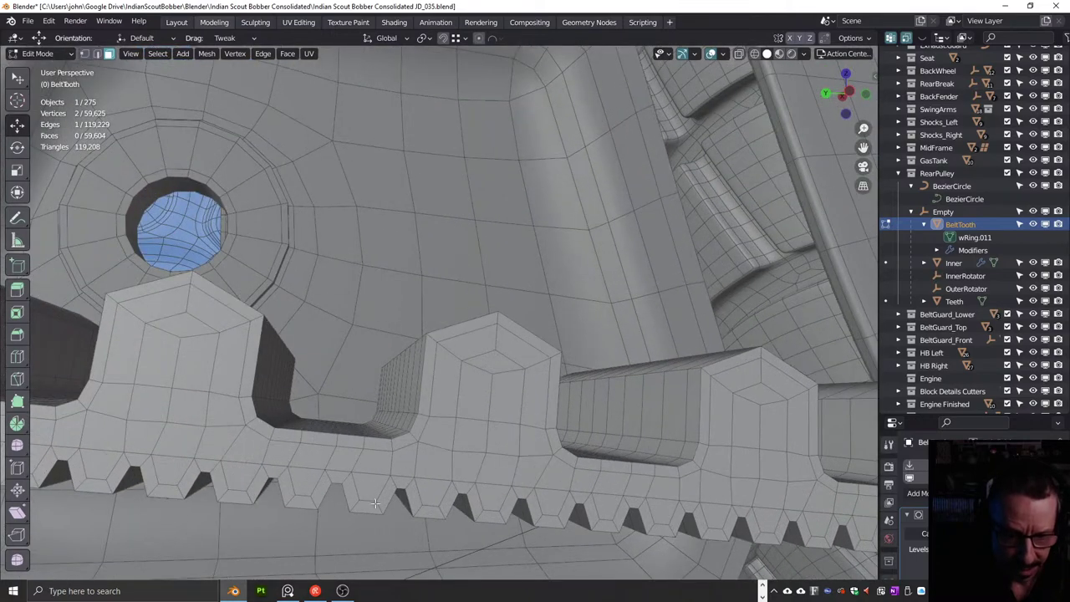
pyautogui.scroll(5, 483, 468)
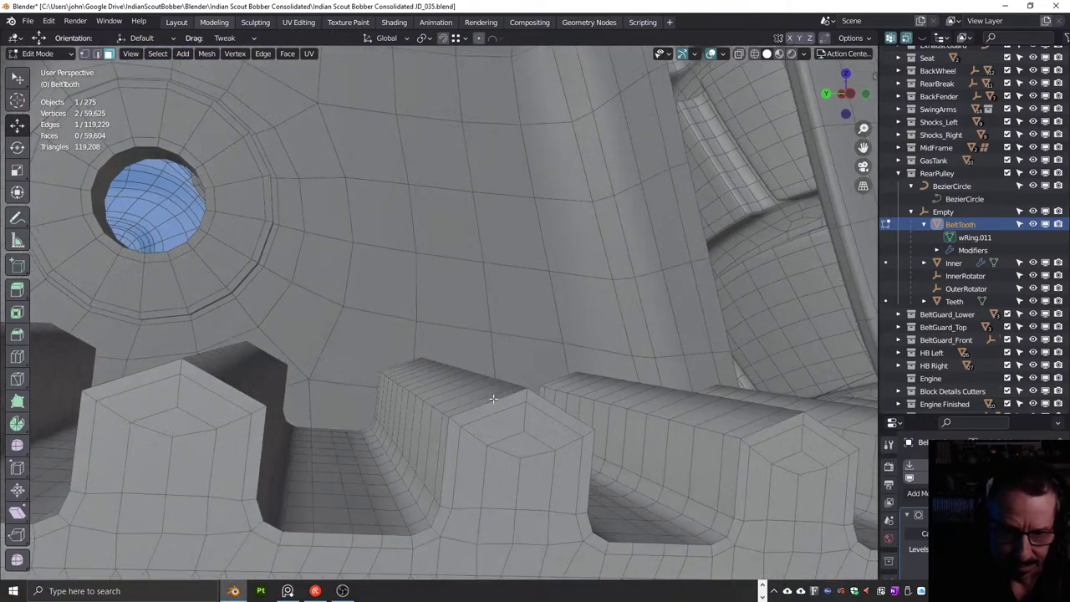
pyautogui.scroll(-6, 476, 366)
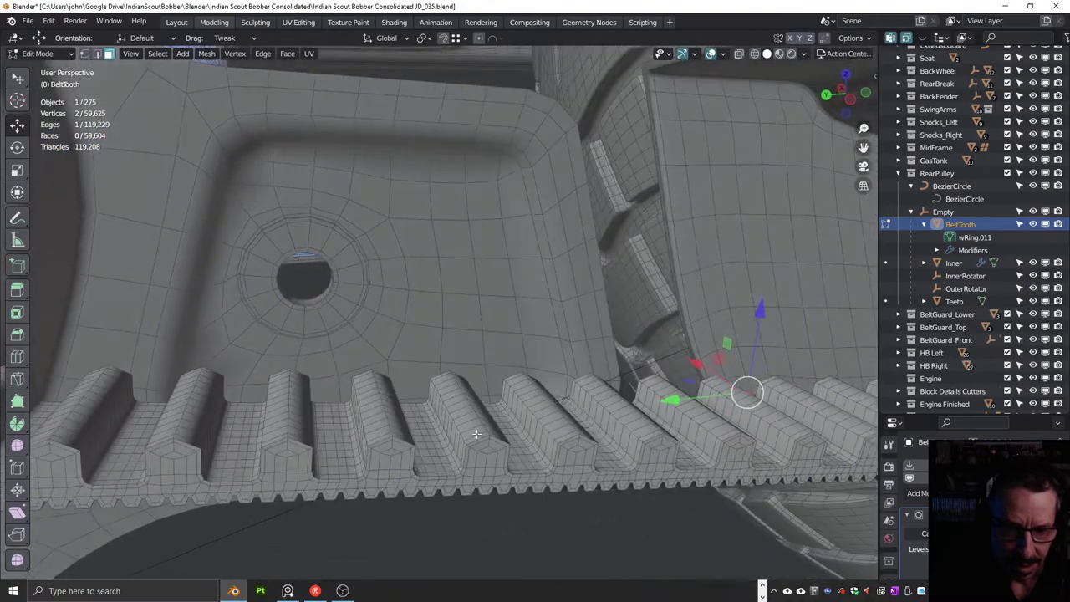
pyautogui.press('ctrl+KP_3')
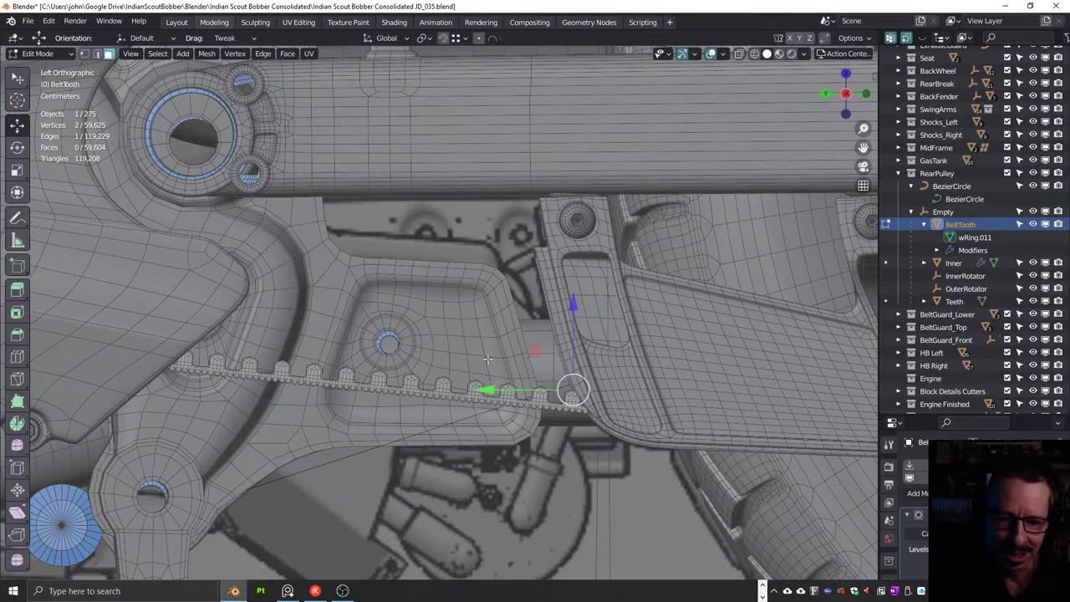
# Check the belt from back orthographic, return to the left side, then orbit into perspective
pyautogui.scroll(2, 422, 393)
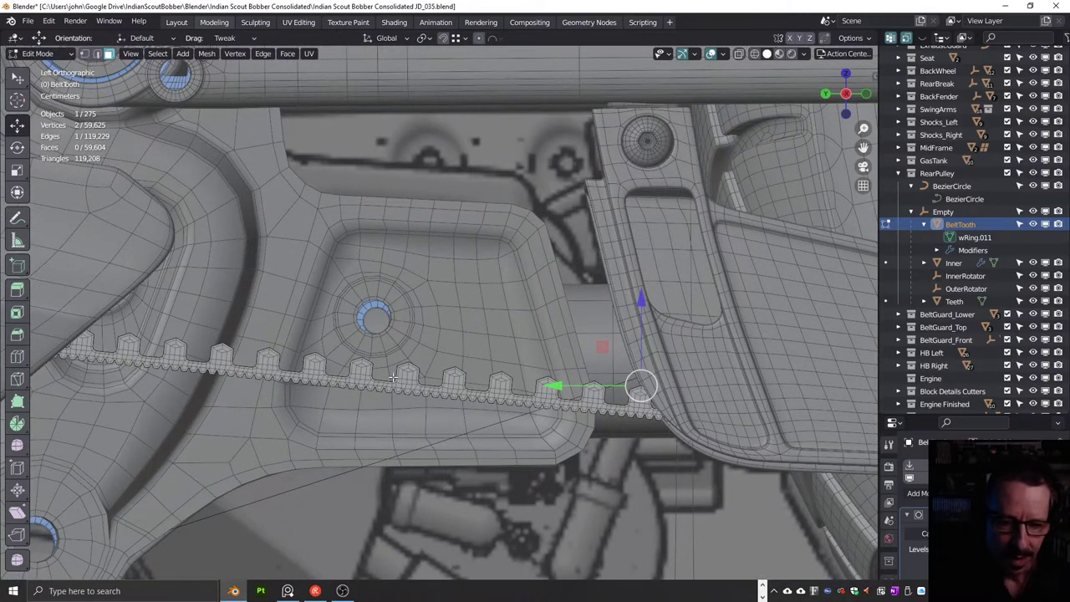
pyautogui.scroll(-5, 453, 338)
pyautogui.moveTo(445, 340); pyautogui.dragTo(442, 264, button='middle')
pyautogui.press('ctrl+KP_1')
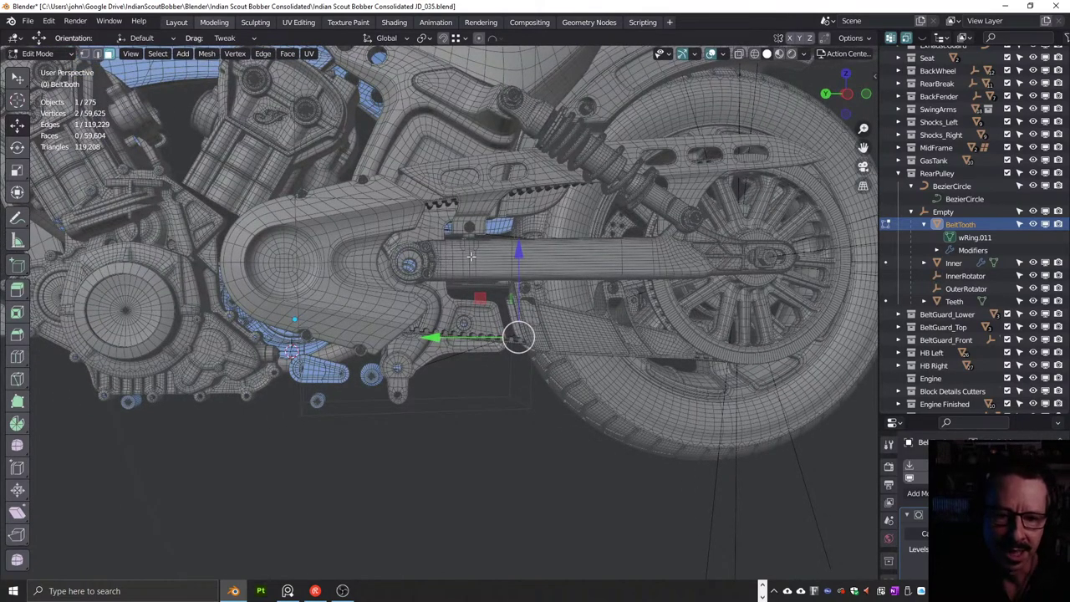
pyautogui.press('ctrl+KP_3')
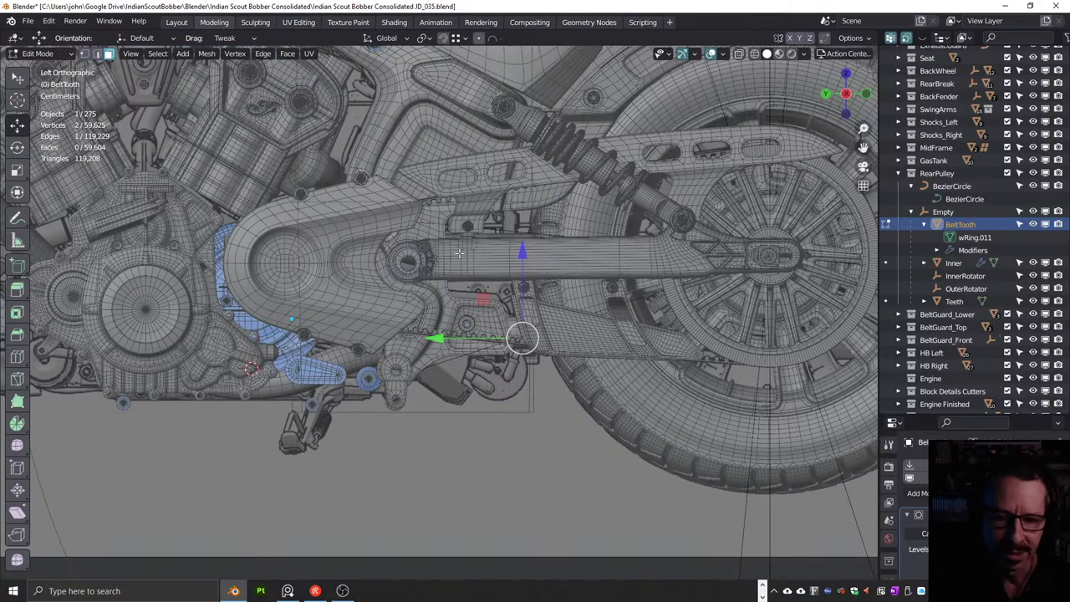
pyautogui.moveTo(469, 260); pyautogui.dragTo(483, 276, button='middle')
pyautogui.scroll(6, 464, 326)
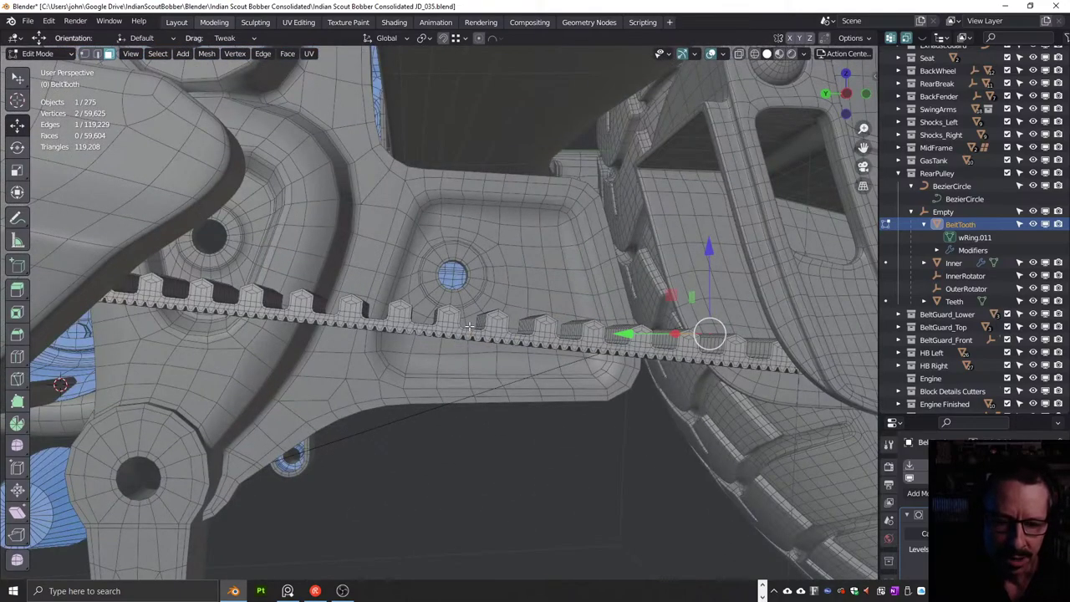
pyautogui.scroll(-4, 468, 326)
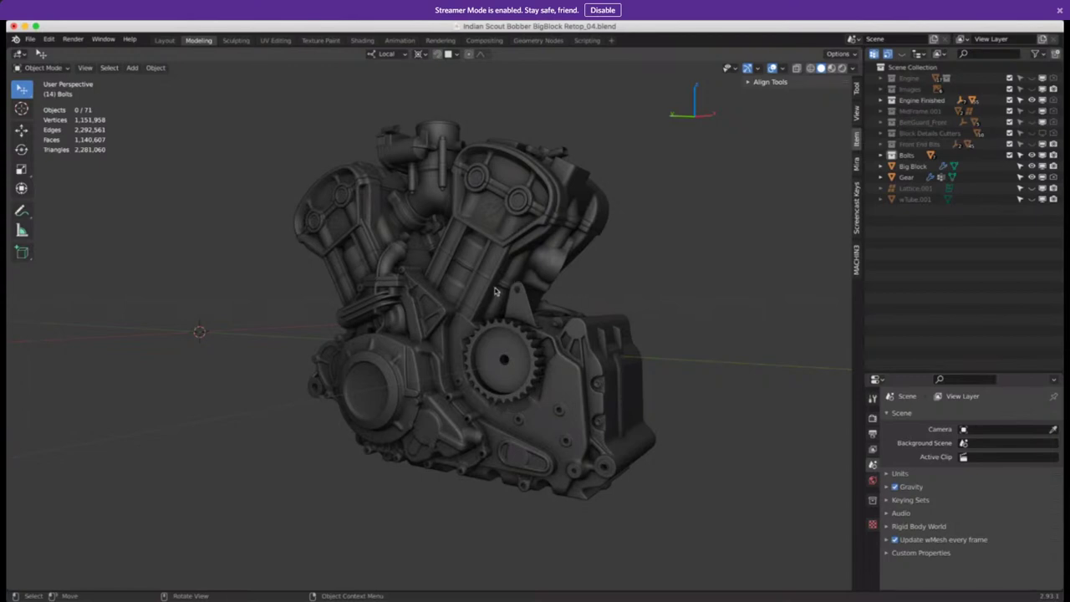
# Show the Images reference collection and snap to the numpad 3 side view
pyautogui.moveTo(495, 291); pyautogui.dragTo(525, 307, button='middle')
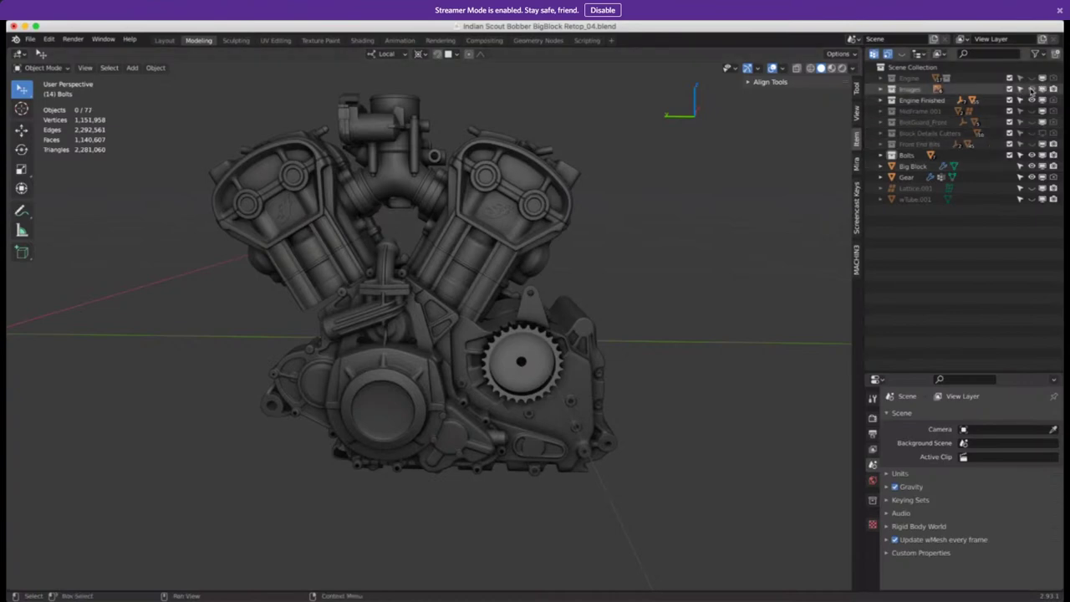
pyautogui.click(1030, 89)
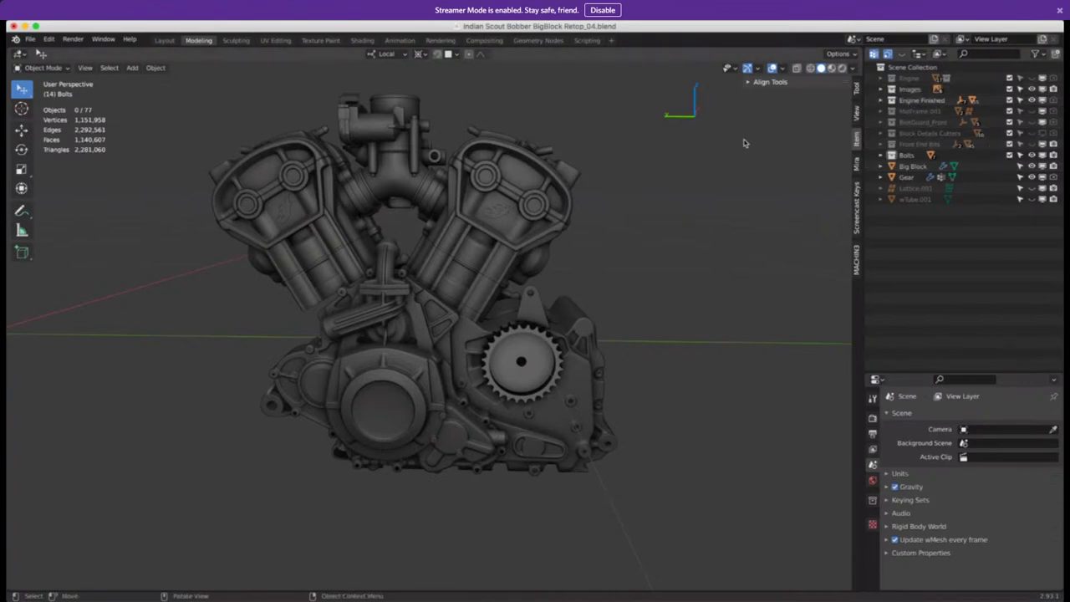
pyautogui.press('KP_3')
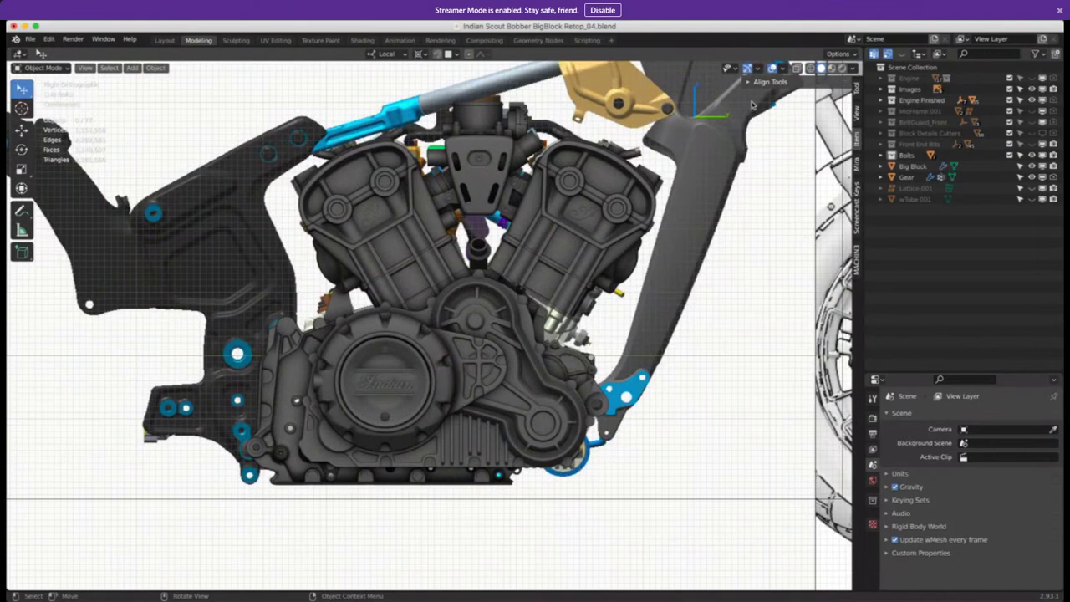
# Hide the Engine Finished collection to view the blueprints on their own
pyautogui.click(1031, 100)
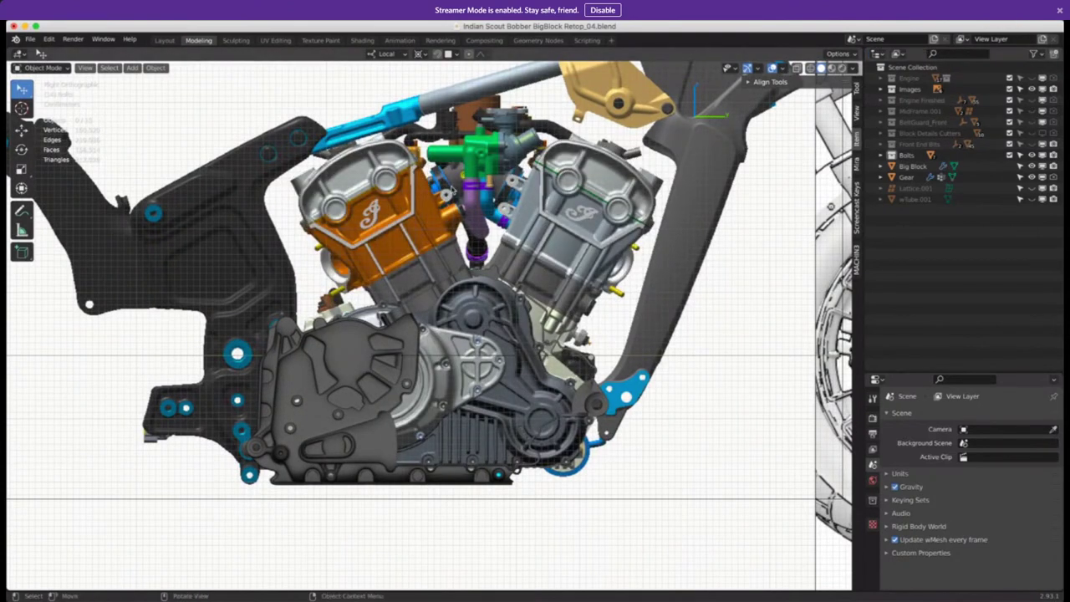
pyautogui.scroll(-3, 454, 188)
pyautogui.keyDown('shift'); pyautogui.scroll(2, 453, 189); pyautogui.keyUp('shift')
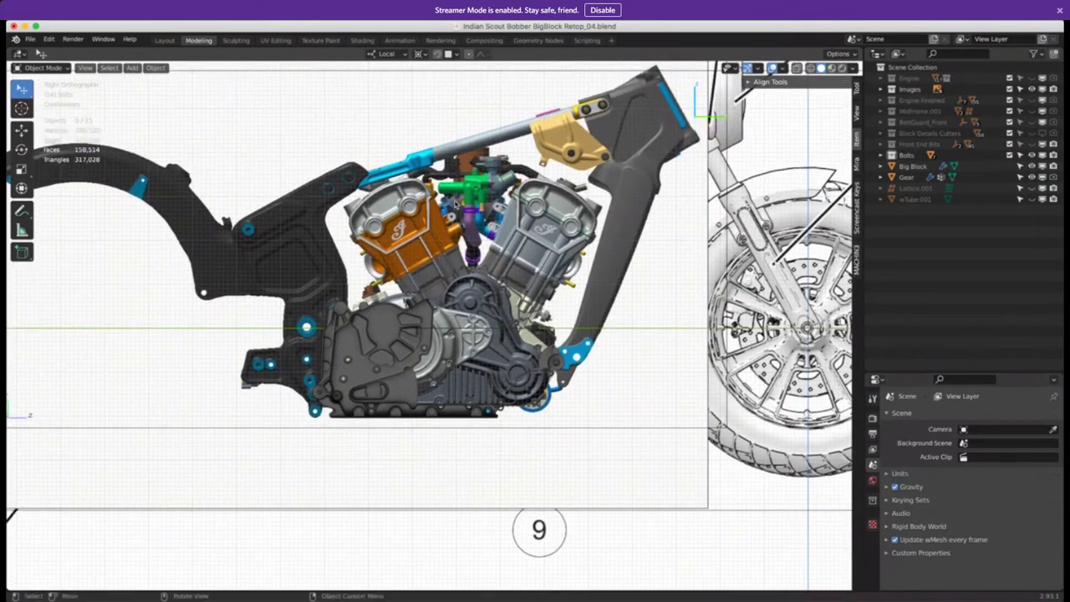
pyautogui.scroll(-2, 458, 204)
pyautogui.scroll(5, 458, 203)
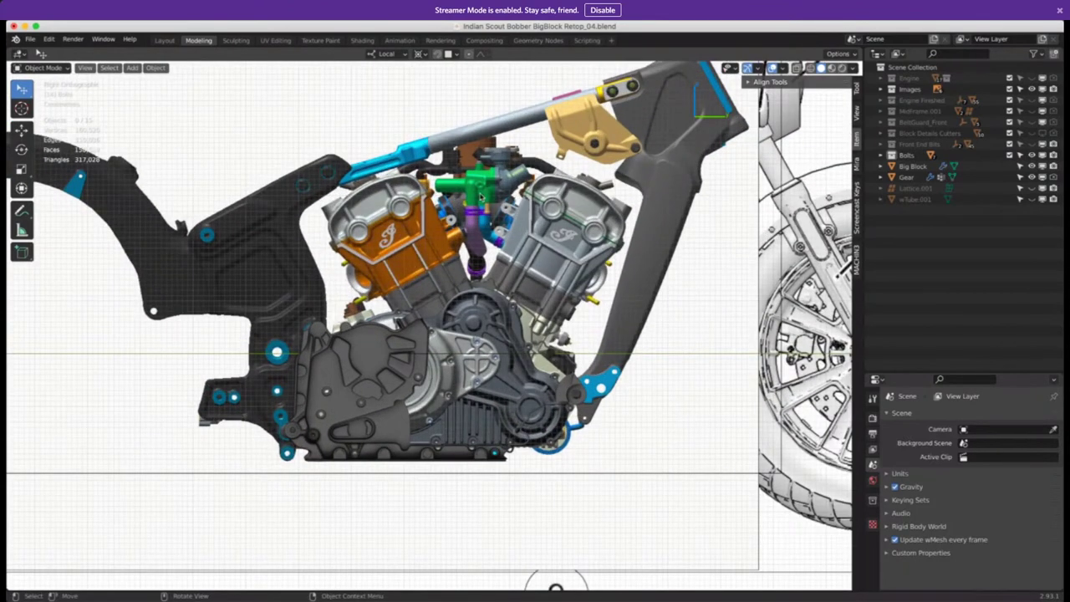
pyautogui.scroll(-2, 544, 242)
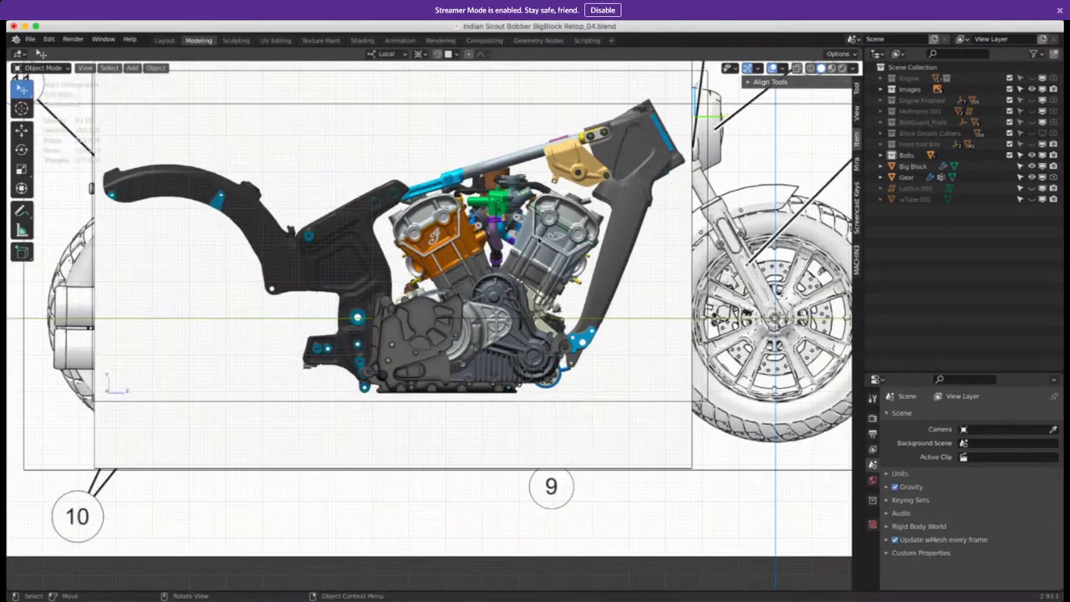
# Toggle the Empty and Empty.001 reference images off and on, then restore Engine Finished
pyautogui.click(884, 89)
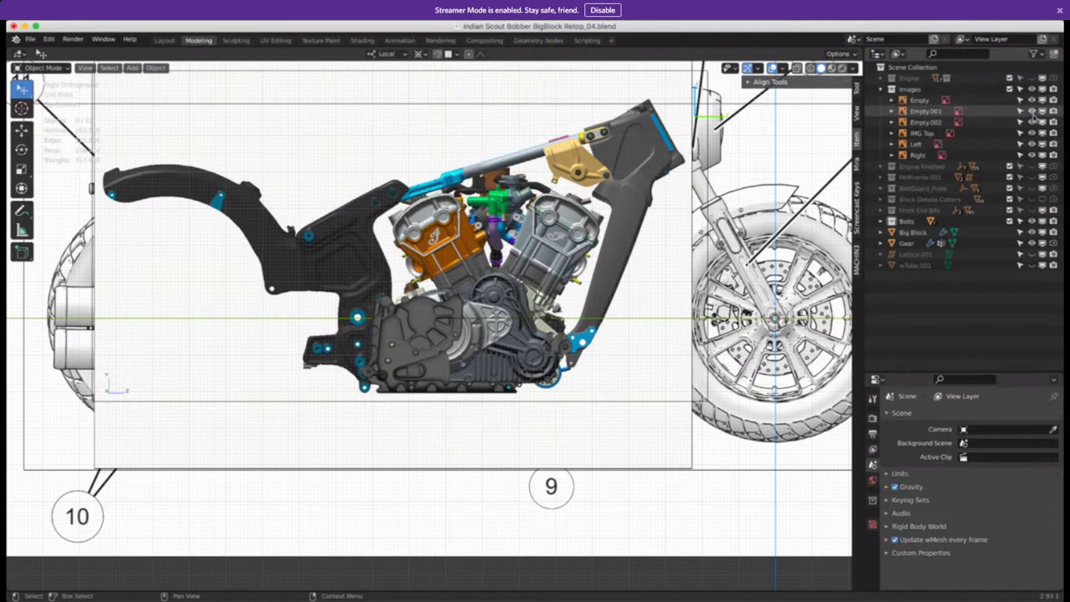
pyautogui.click(1031, 111)
pyautogui.click(1032, 100)
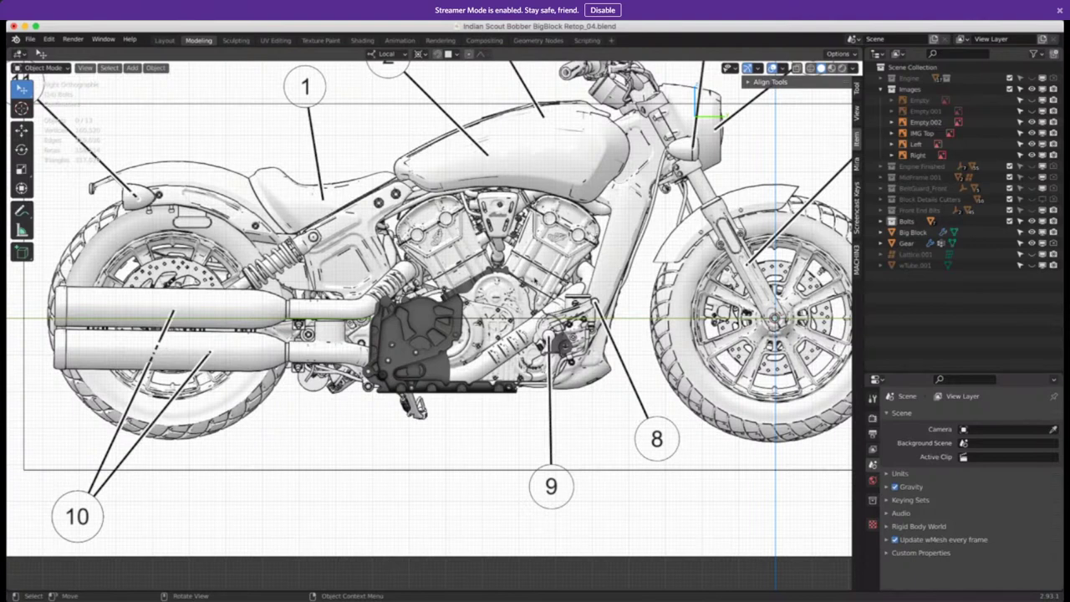
pyautogui.click(1032, 100)
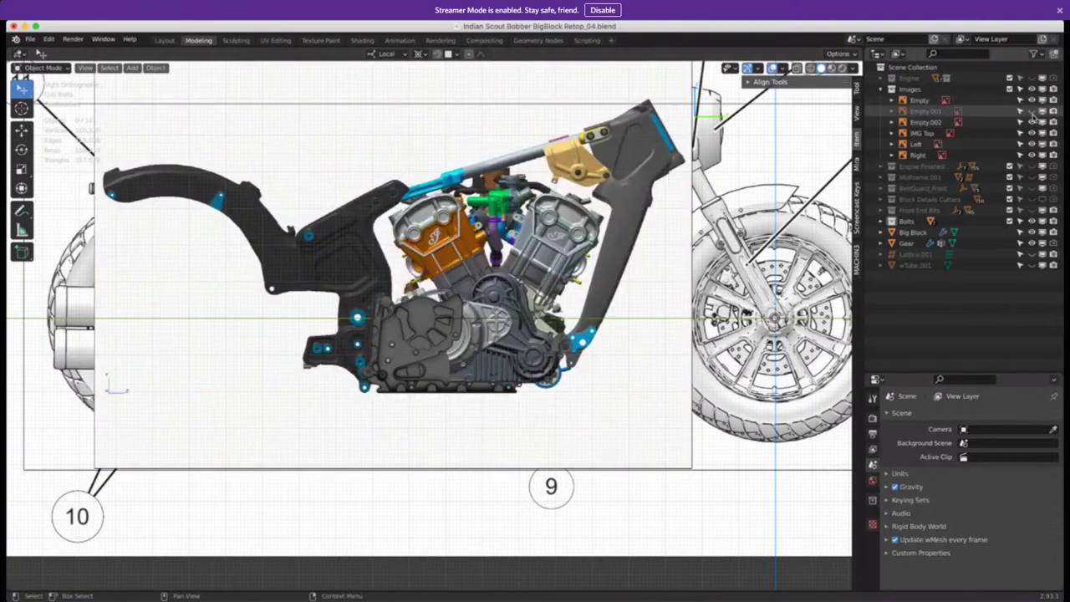
pyautogui.click(1031, 111)
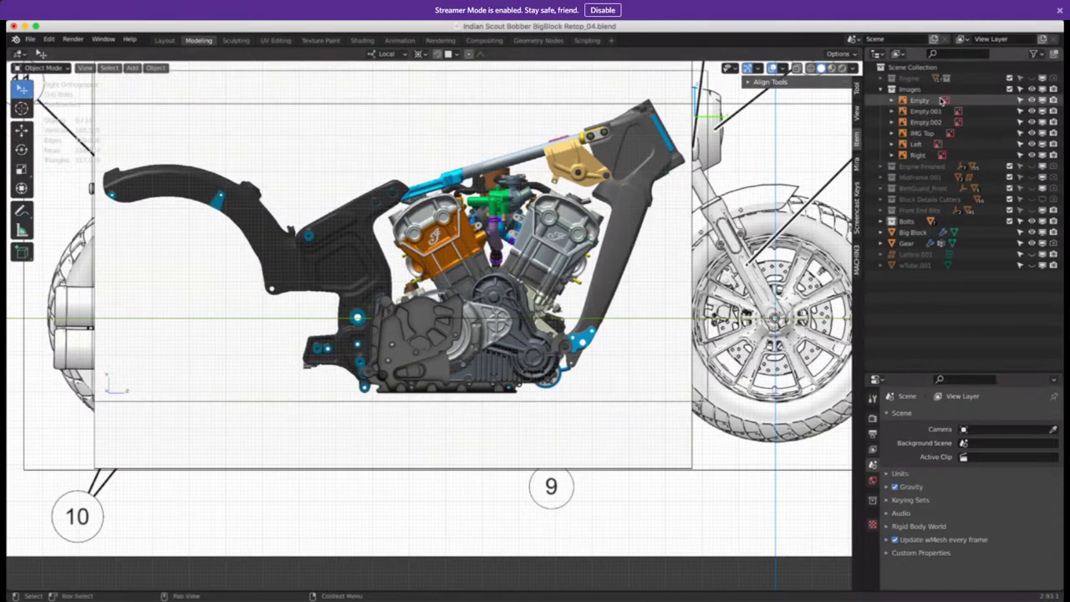
pyautogui.click(891, 88)
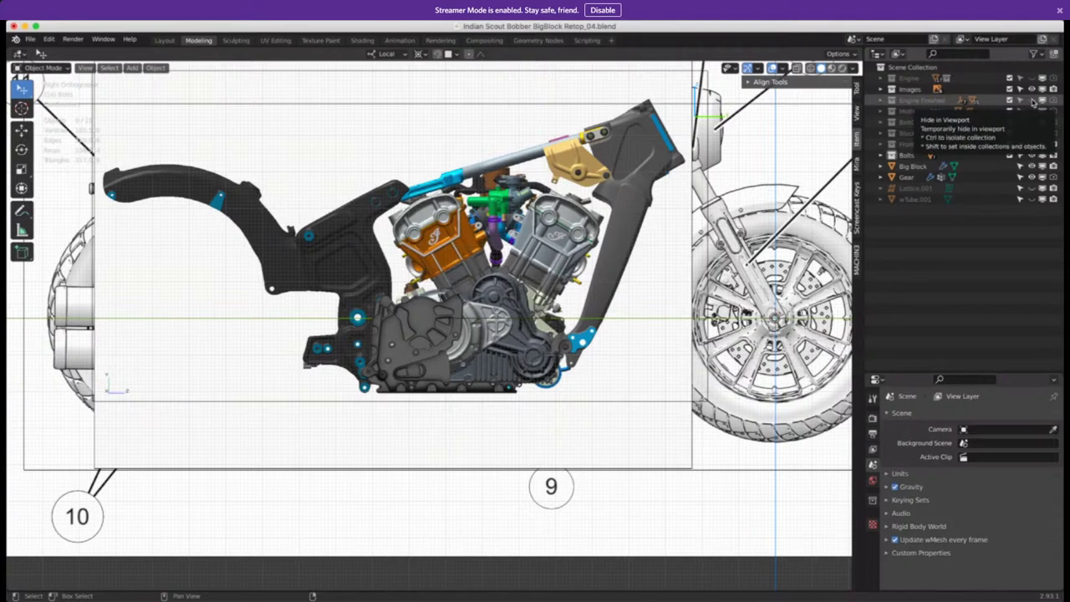
pyautogui.click(1033, 101)
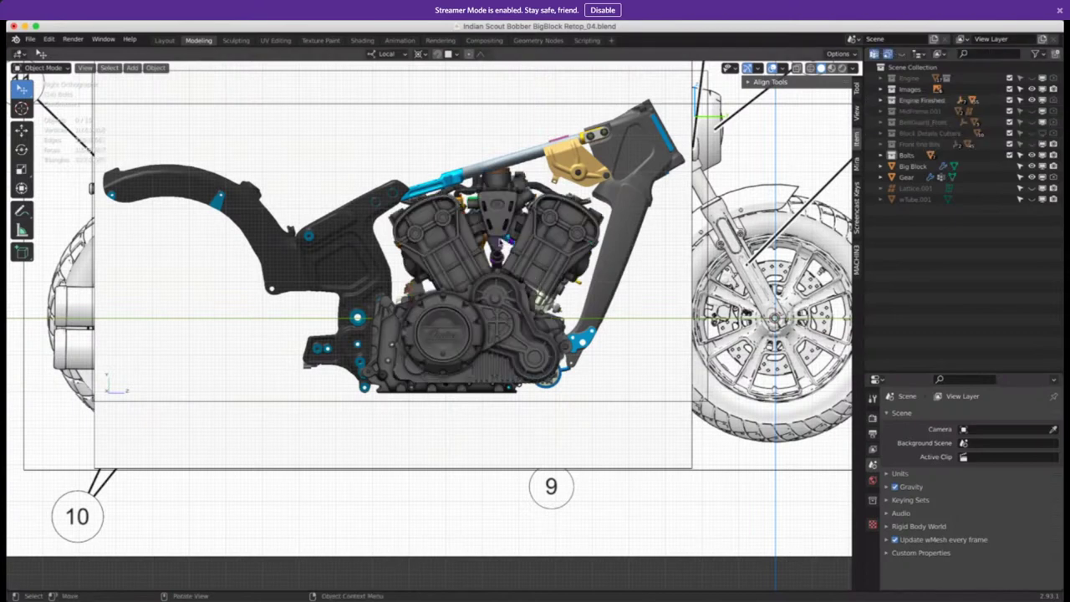
pyautogui.moveTo(769, 311); pyautogui.dragTo(203, 275, button='middle')
# Orbit and zoom around the finished engine to view the crankcase's right side
pyautogui.scroll(4, 529, 261)
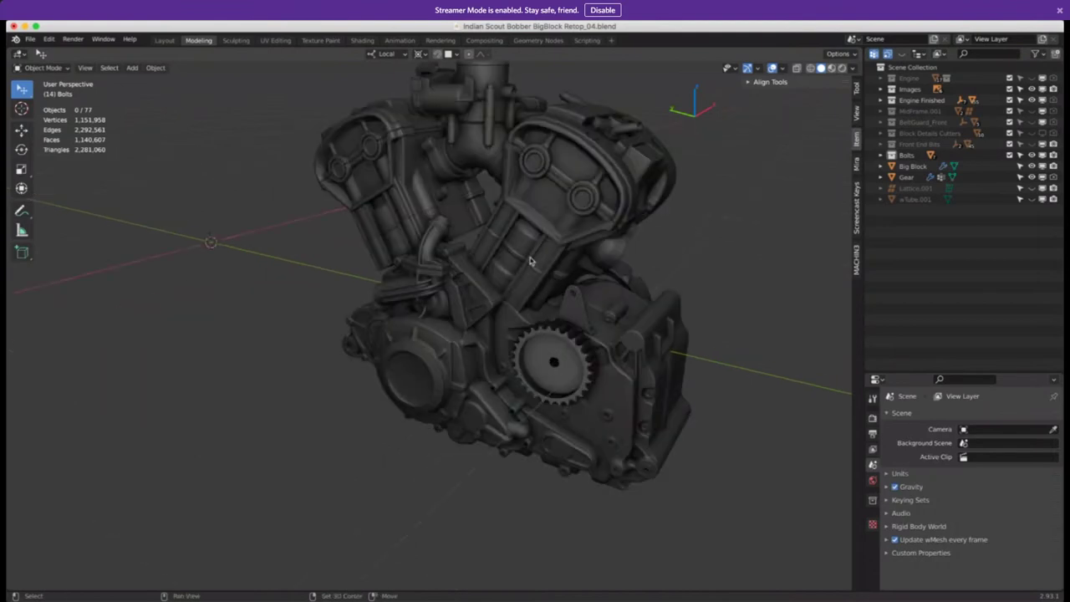
pyautogui.moveTo(529, 261); pyautogui.dragTo(497, 305, button='middle')
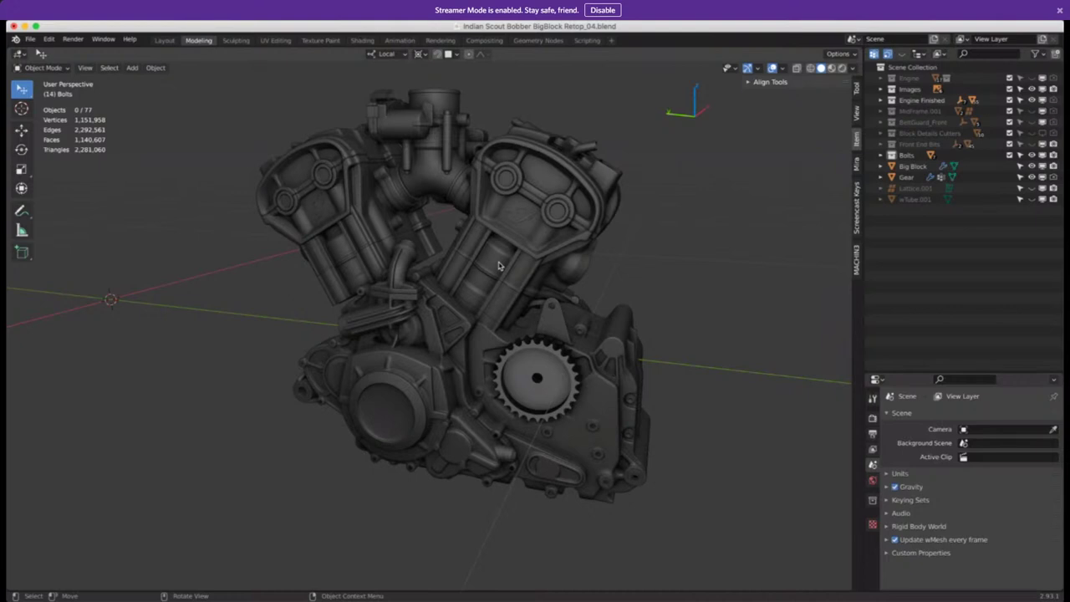
pyautogui.moveTo(643, 449); pyautogui.dragTo(574, 341, button='middle')
pyautogui.scroll(8, 554, 303)
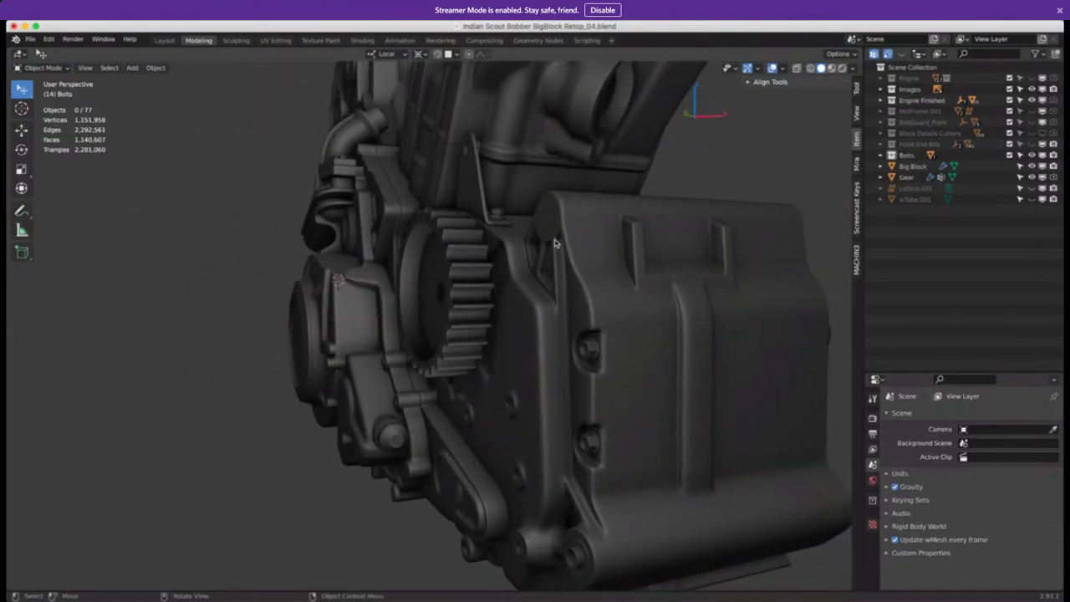
pyautogui.moveTo(560, 370); pyautogui.dragTo(473, 278, button='middle')
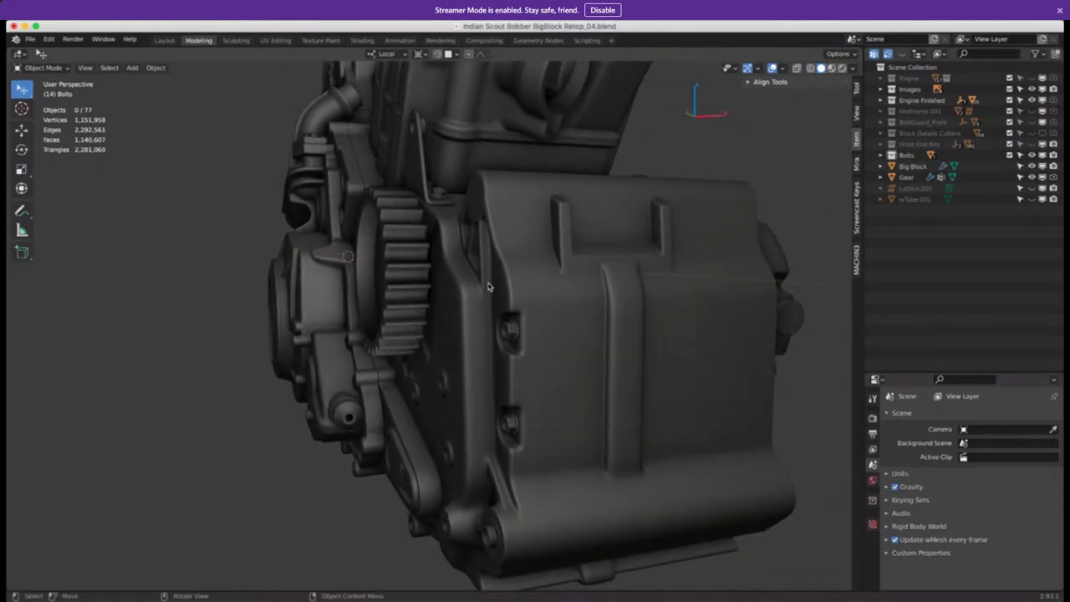
pyautogui.moveTo(492, 237)
pyautogui.mouseDown(button='middle')
pyautogui.moveTo(516, 233)
pyautogui.moveTo(490, 223)
pyautogui.moveTo(468, 245)
pyautogui.moveTo(456, 234)
pyautogui.moveTo(481, 227)
pyautogui.mouseUp(button='middle')
pyautogui.scroll(-2, 480, 227)
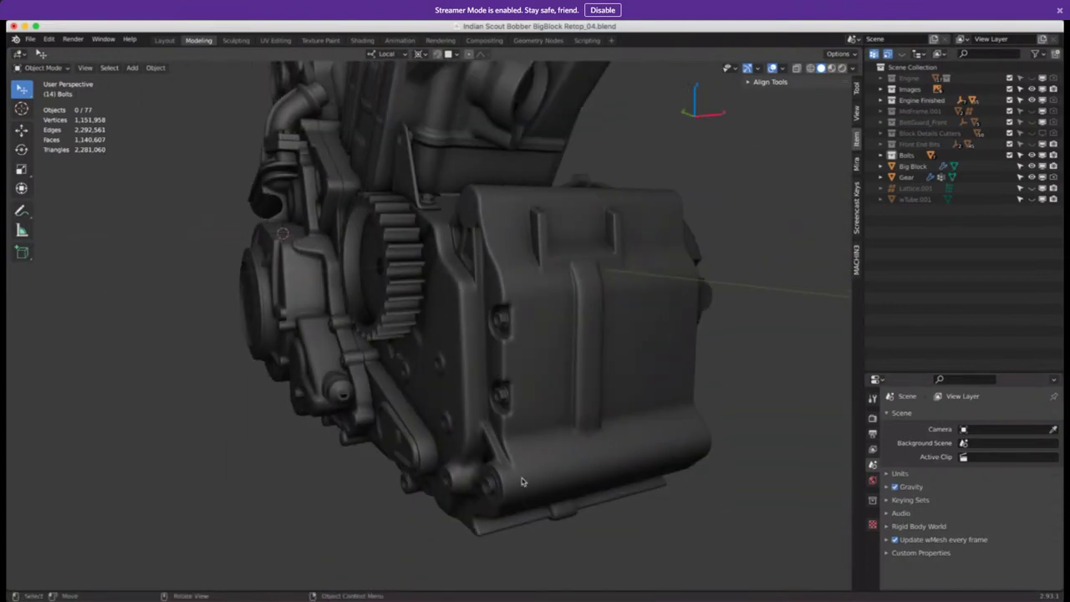
pyautogui.moveTo(518, 401)
pyautogui.mouseDown(button='middle')
pyautogui.moveTo(484, 332)
pyautogui.moveTo(452, 320)
pyautogui.moveTo(540, 332)
pyautogui.moveTo(477, 335)
pyautogui.moveTo(481, 378)
pyautogui.moveTo(524, 399)
pyautogui.mouseUp(button='middle')
pyautogui.scroll(-2, 477, 334)
pyautogui.scroll(-2, 476, 334)
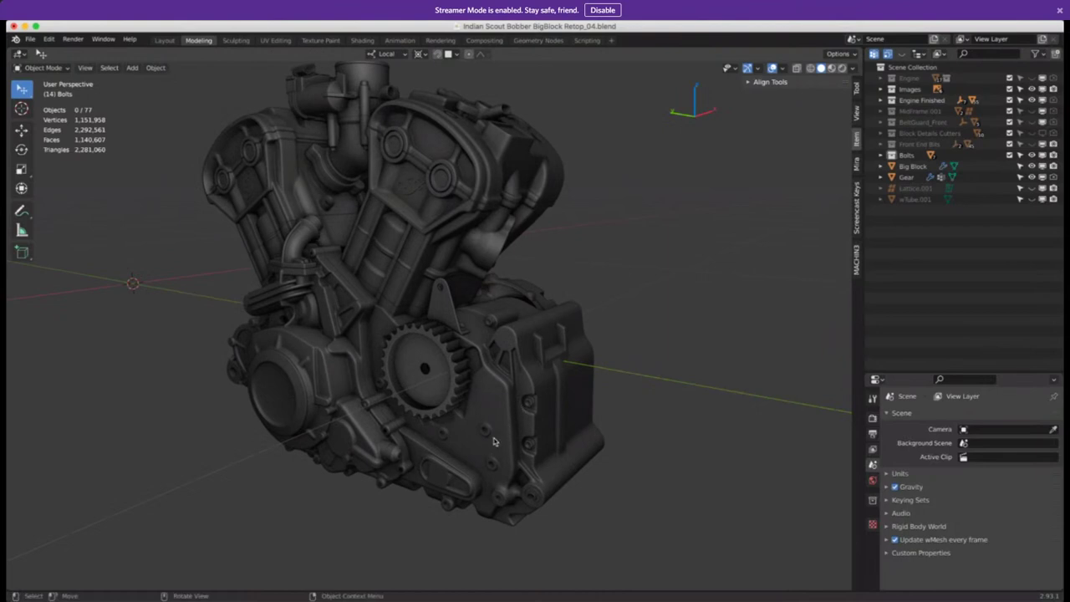
pyautogui.scroll(1, 492, 427)
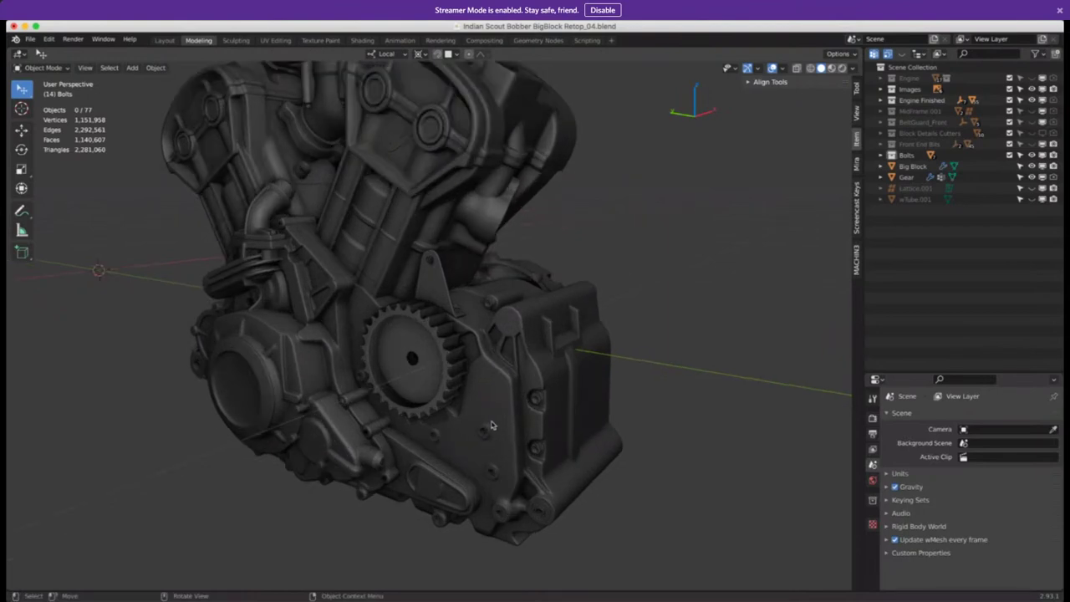
pyautogui.scroll(-1, 489, 391)
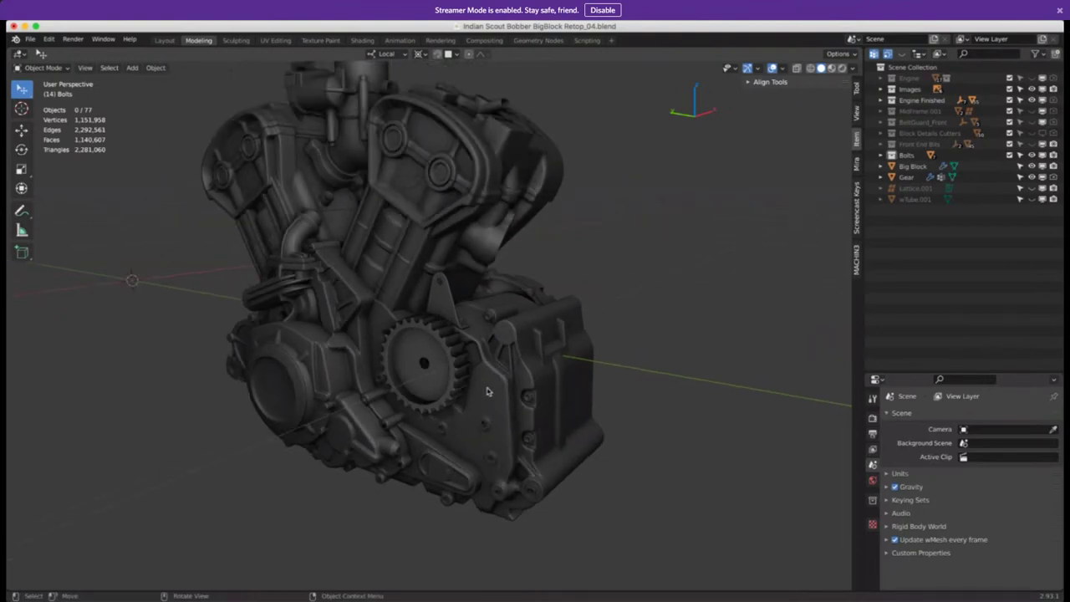
# View the engine from above, then close in on the cylinders and cover
pyautogui.keyDown('shift'); pyautogui.moveTo(491, 391); pyautogui.dragTo(513, 390, button='middle'); pyautogui.keyUp('shift')
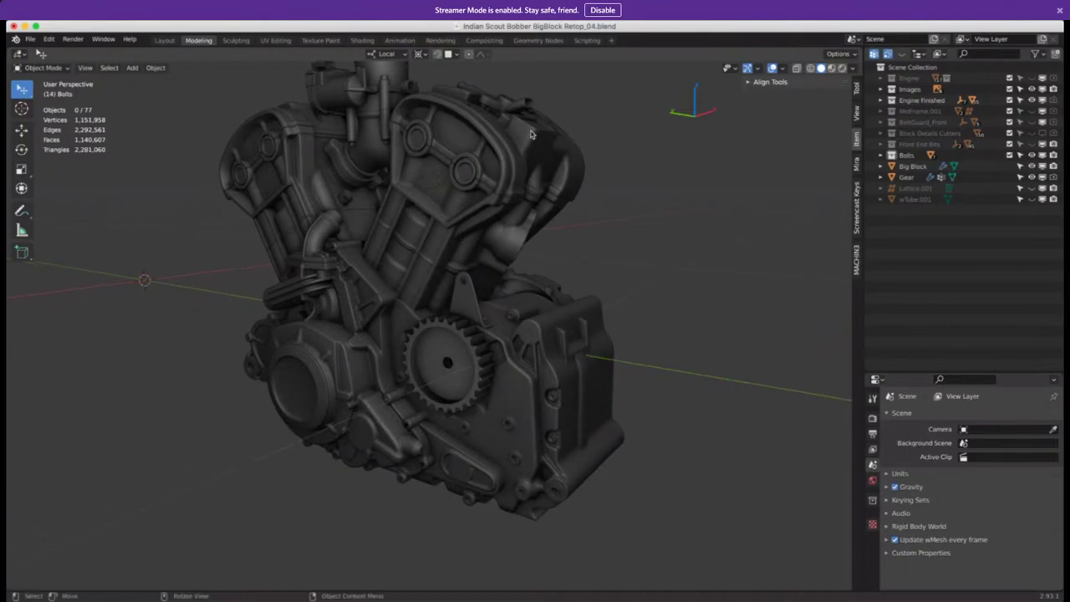
pyautogui.moveTo(519, 112); pyautogui.dragTo(535, 189, button='middle')
pyautogui.scroll(5, 537, 198)
pyautogui.scroll(3, 331, 361)
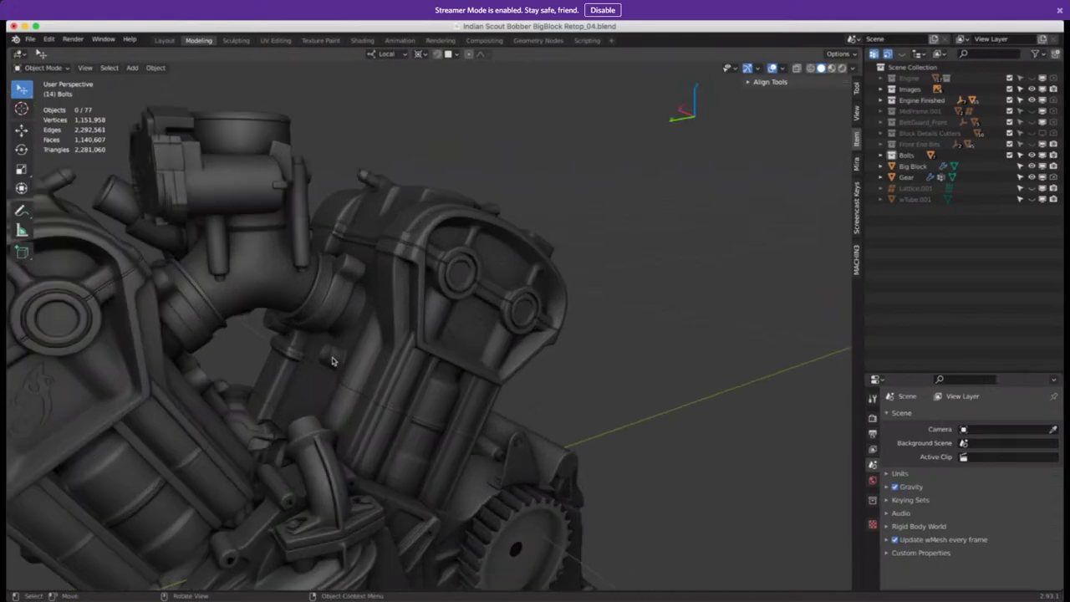
pyautogui.moveTo(370, 303); pyautogui.dragTo(294, 324, button='middle')
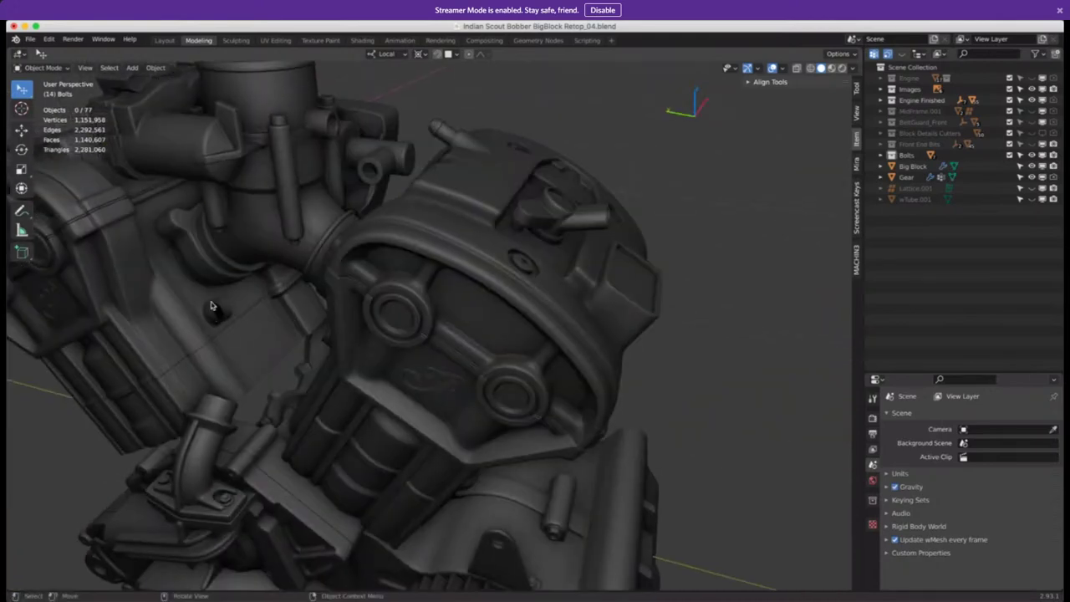
pyautogui.scroll(2, 216, 310)
pyautogui.scroll(2, 205, 315)
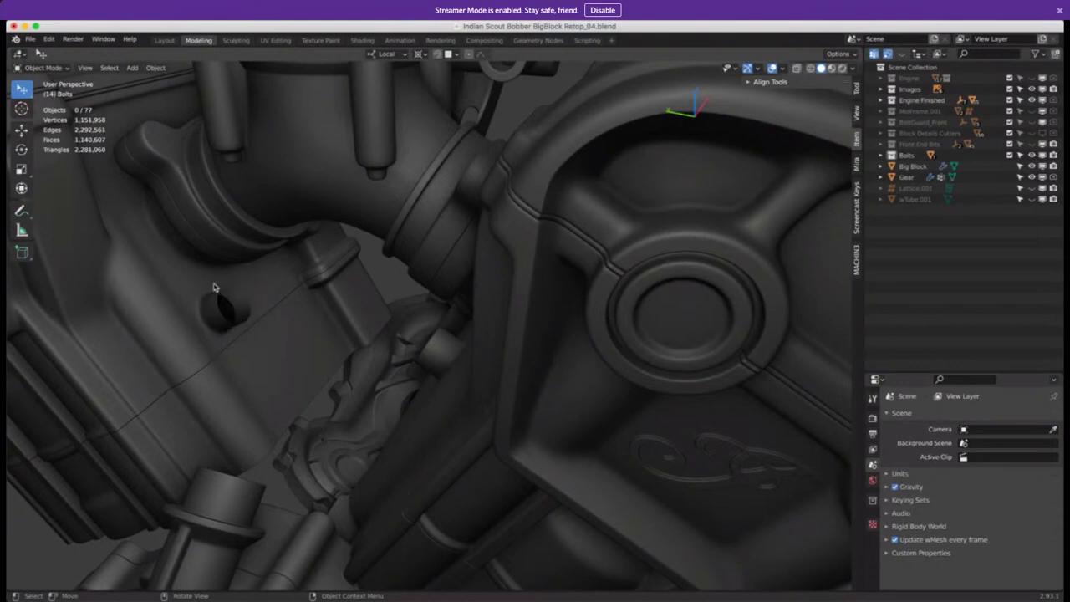
pyautogui.scroll(-8, 264, 325)
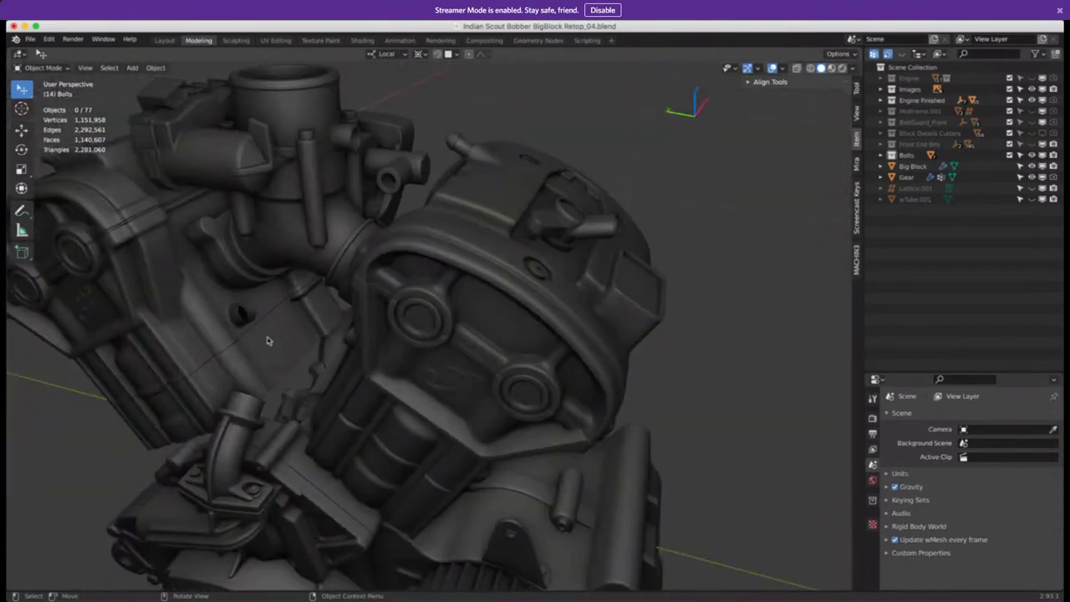
pyautogui.moveTo(376, 248); pyautogui.dragTo(385, 209, button='middle')
pyautogui.moveTo(397, 249); pyautogui.dragTo(443, 192, button='middle')
pyautogui.scroll(-2, 395, 275)
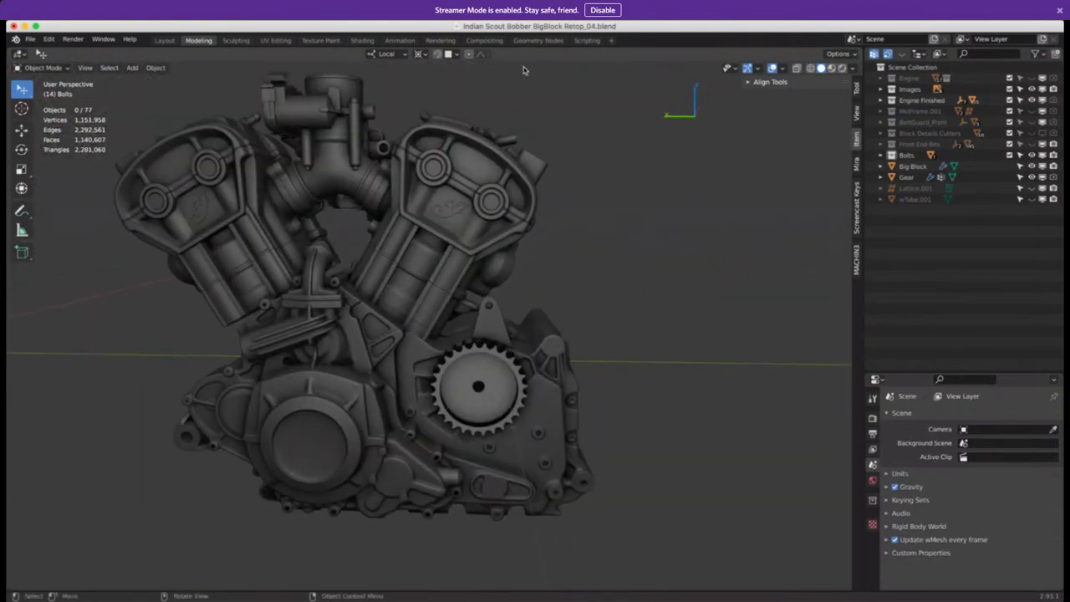
# Enable the Wireframe overlay from Quick Favorites and orbit the wireframe engine
pyautogui.press('q')
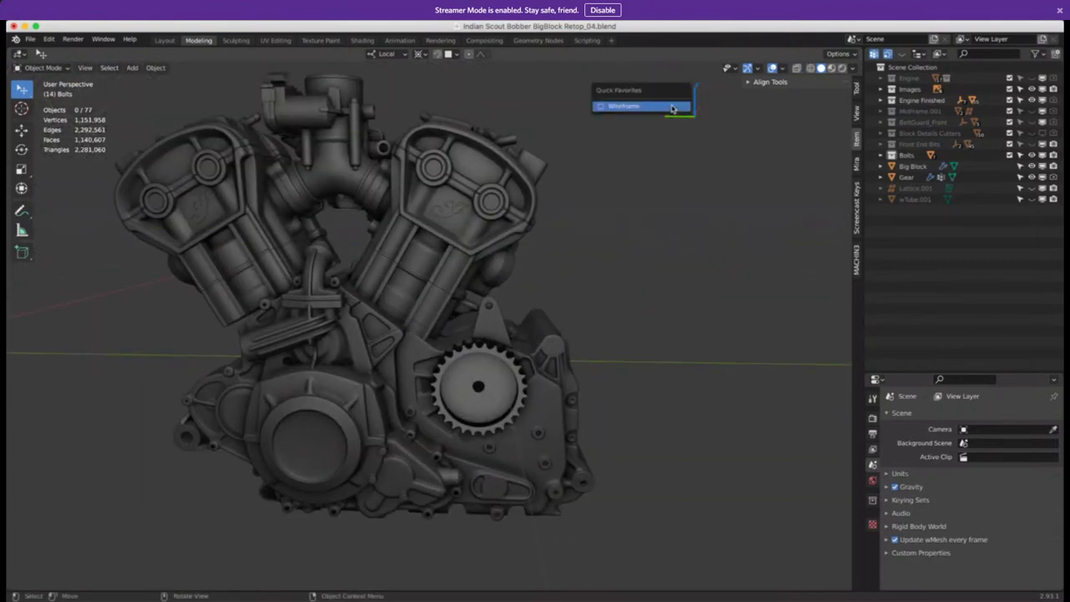
pyautogui.click(673, 107)
pyautogui.moveTo(410, 317); pyautogui.dragTo(472, 449, button='middle')
pyautogui.scroll(2, 463, 401)
pyautogui.moveTo(457, 351); pyautogui.dragTo(521, 325, button='middle')
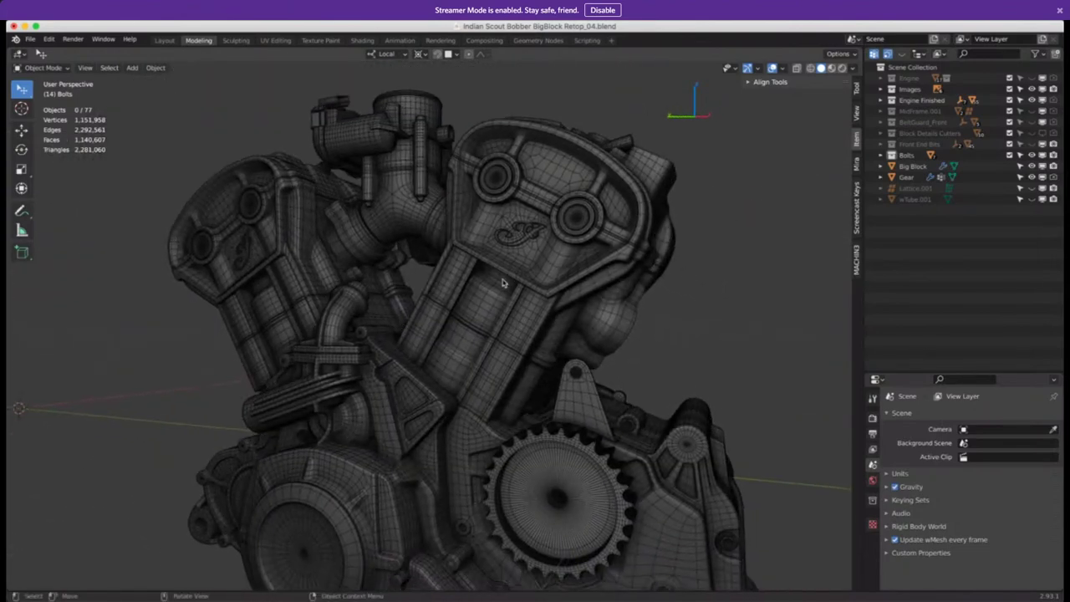
# Orbit and zoom around the wireframe engine to inspect the cylinder head topology
pyautogui.moveTo(501, 278)
pyautogui.mouseDown(button='middle')
pyautogui.moveTo(508, 297)
pyautogui.moveTo(493, 302)
pyautogui.moveTo(474, 263)
pyautogui.moveTo(473, 277)
pyautogui.moveTo(492, 284)
pyautogui.mouseUp(button='middle')
pyautogui.scroll(-2, 509, 297)
pyautogui.scroll(-1, 511, 295)
pyautogui.scroll(2, 458, 236)
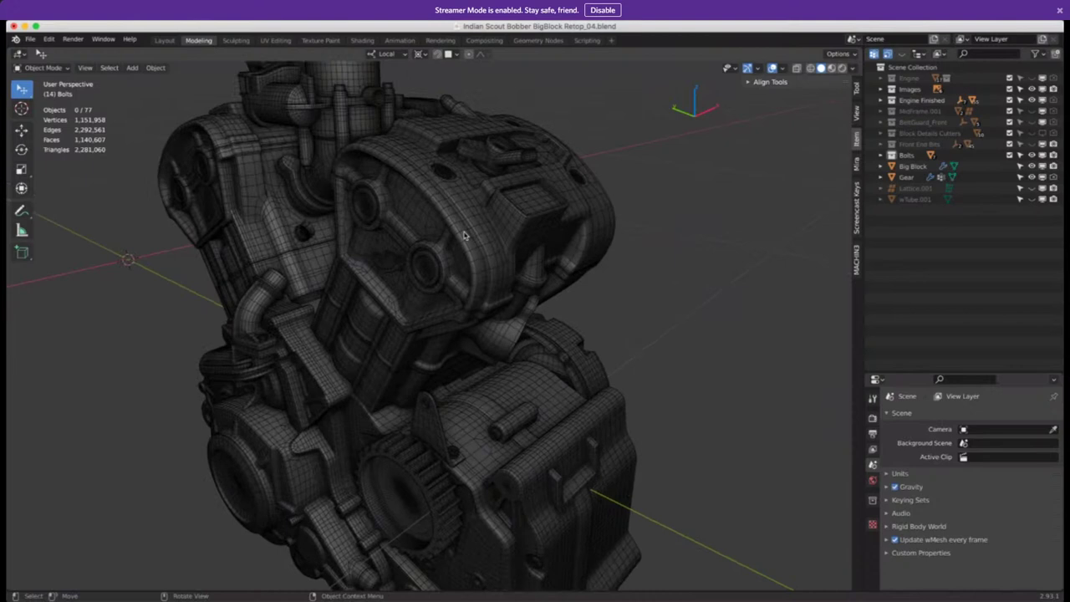
pyautogui.moveTo(465, 236); pyautogui.dragTo(424, 168, button='middle')
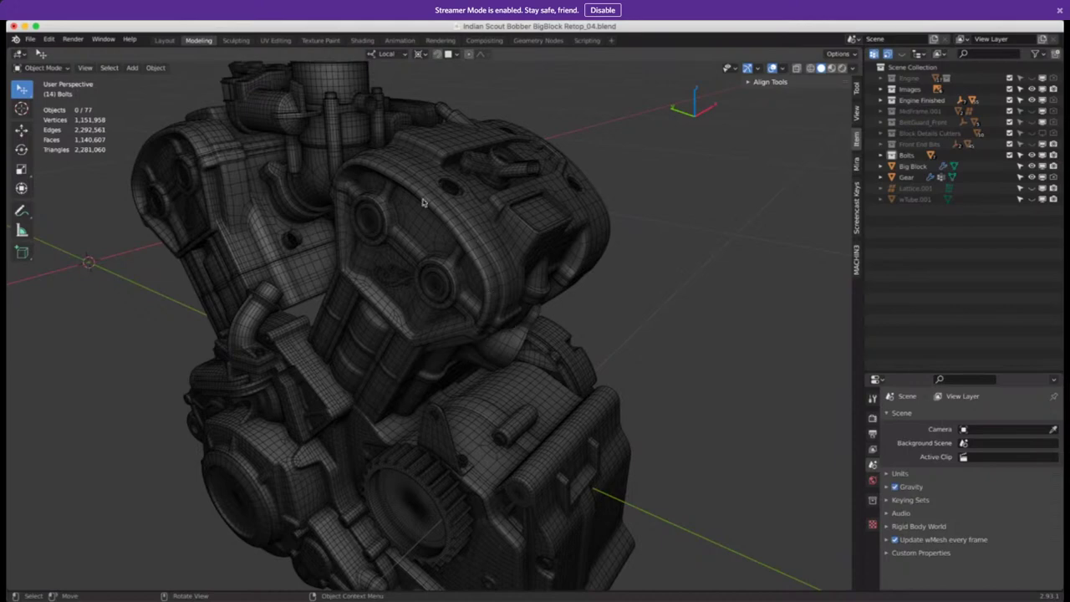
pyautogui.moveTo(434, 206)
pyautogui.mouseDown(button='middle')
pyautogui.moveTo(366, 200)
pyautogui.moveTo(444, 215)
pyautogui.mouseUp(button='middle')
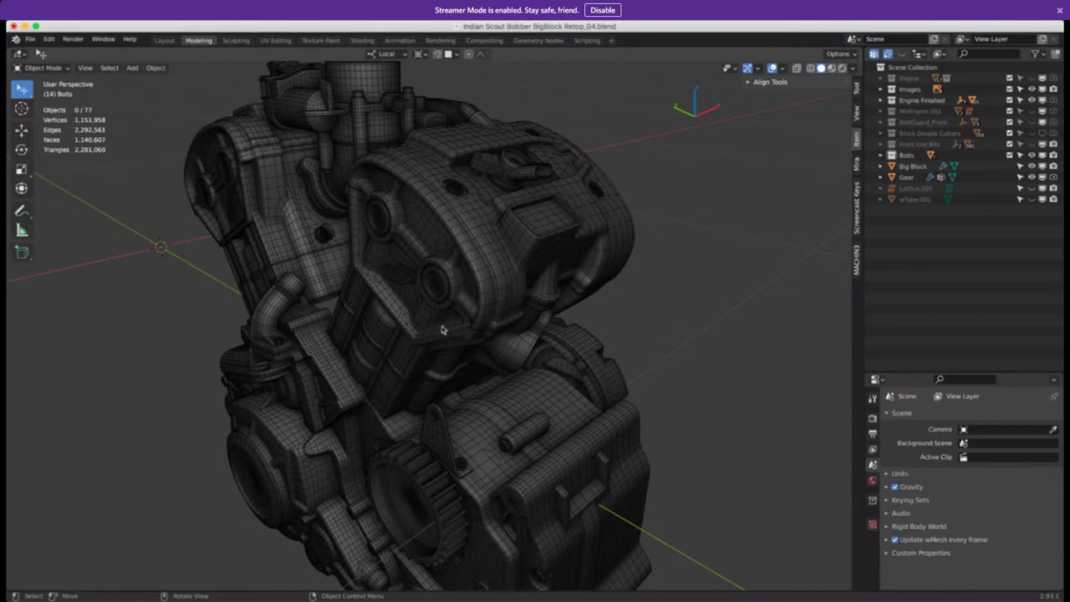
pyautogui.moveTo(423, 326); pyautogui.dragTo(453, 288, button='middle')
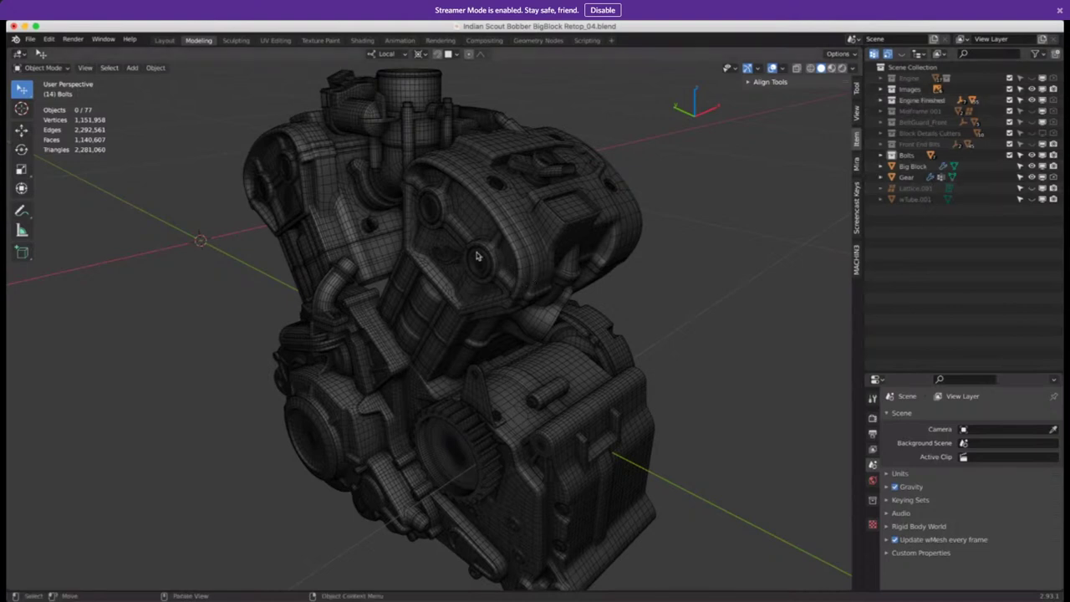
pyautogui.moveTo(467, 280); pyautogui.dragTo(510, 259, button='middle')
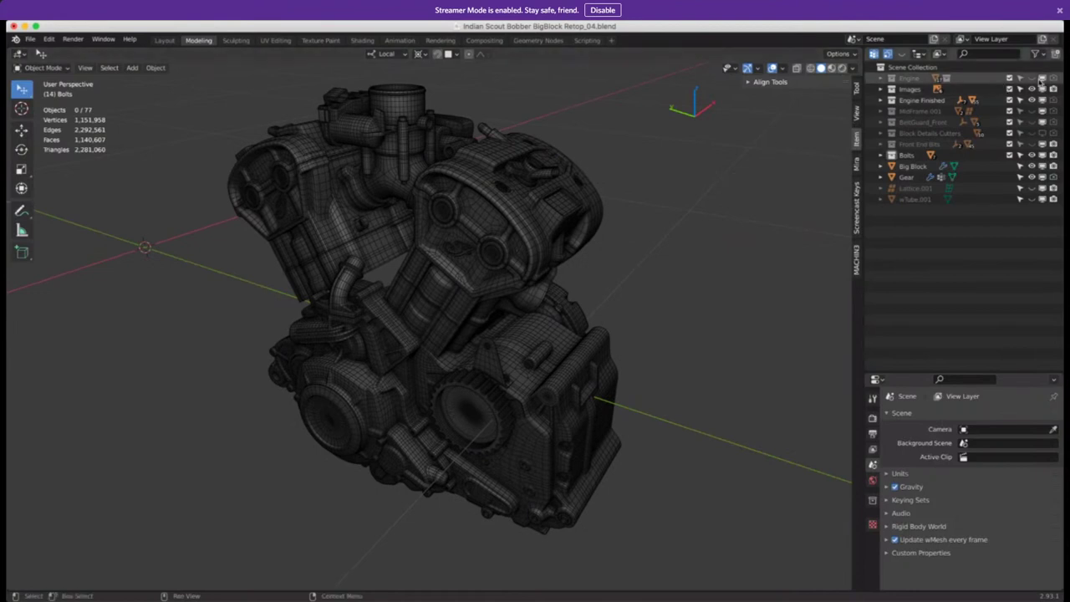
pyautogui.click(1034, 77)
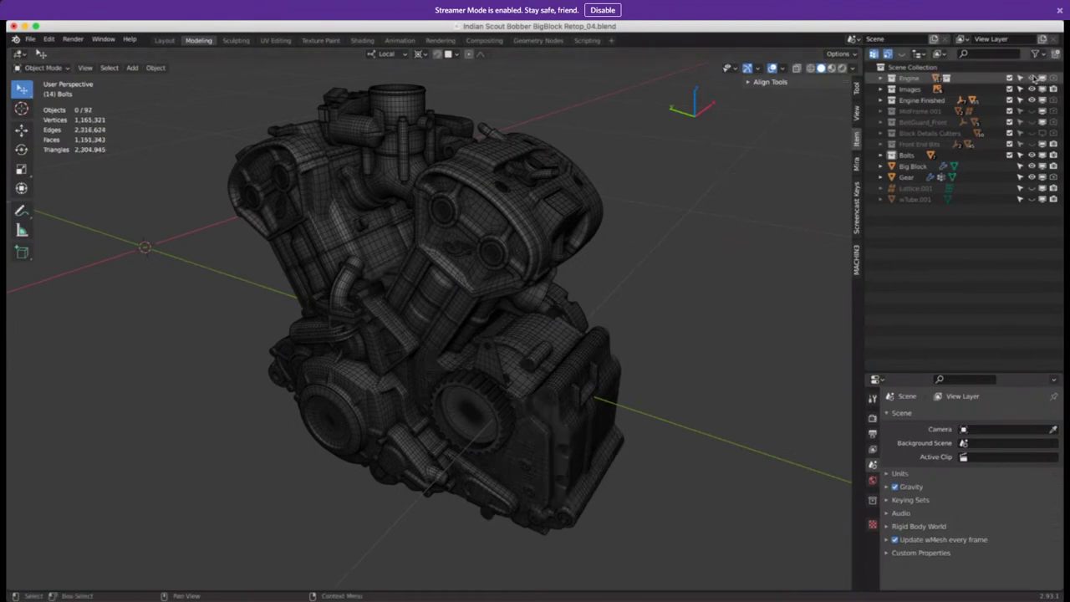
pyautogui.keyDown('ctrl'); pyautogui.click(1030, 78); pyautogui.keyUp('ctrl')
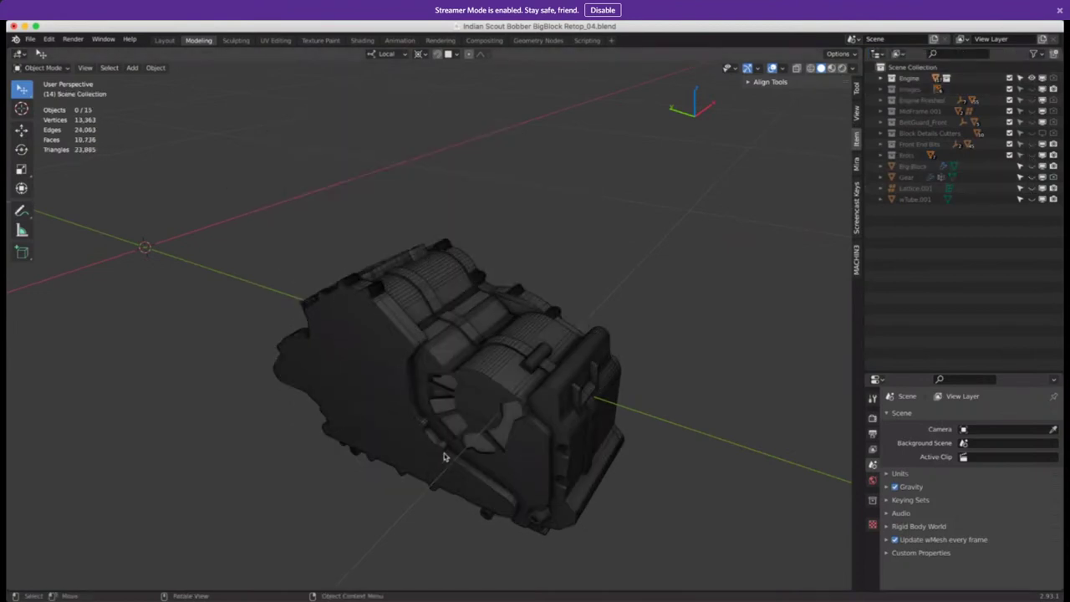
pyautogui.scroll(3, 442, 446)
pyautogui.moveTo(443, 446); pyautogui.dragTo(564, 258, button='middle')
pyautogui.scroll(1, 451, 302)
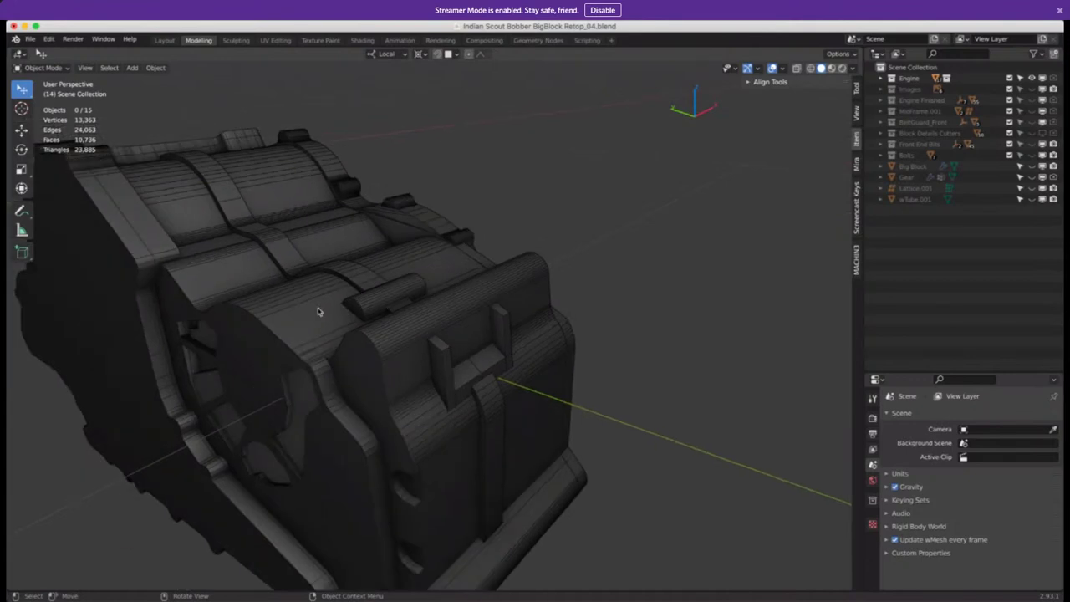
pyautogui.scroll(-2, 318, 311)
pyautogui.moveTo(318, 309); pyautogui.dragTo(468, 279, button='middle')
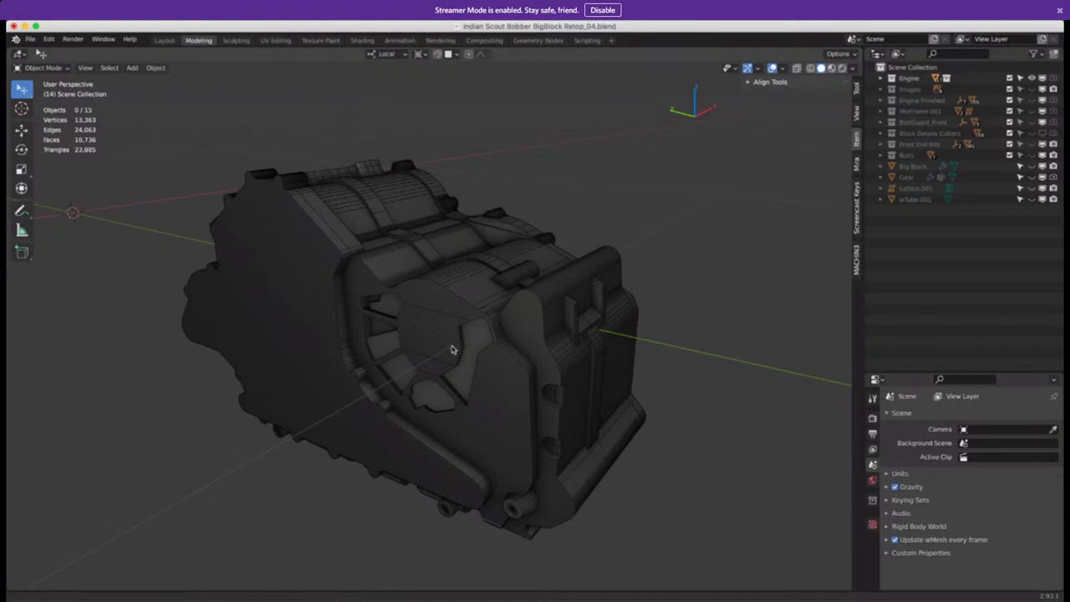
pyautogui.moveTo(464, 340)
pyautogui.keyDown('shift'); pyautogui.mouseDown(button='middle')
pyautogui.moveTo(451, 293)
pyautogui.moveTo(461, 330)
pyautogui.mouseUp(button='middle'); pyautogui.keyUp('shift')
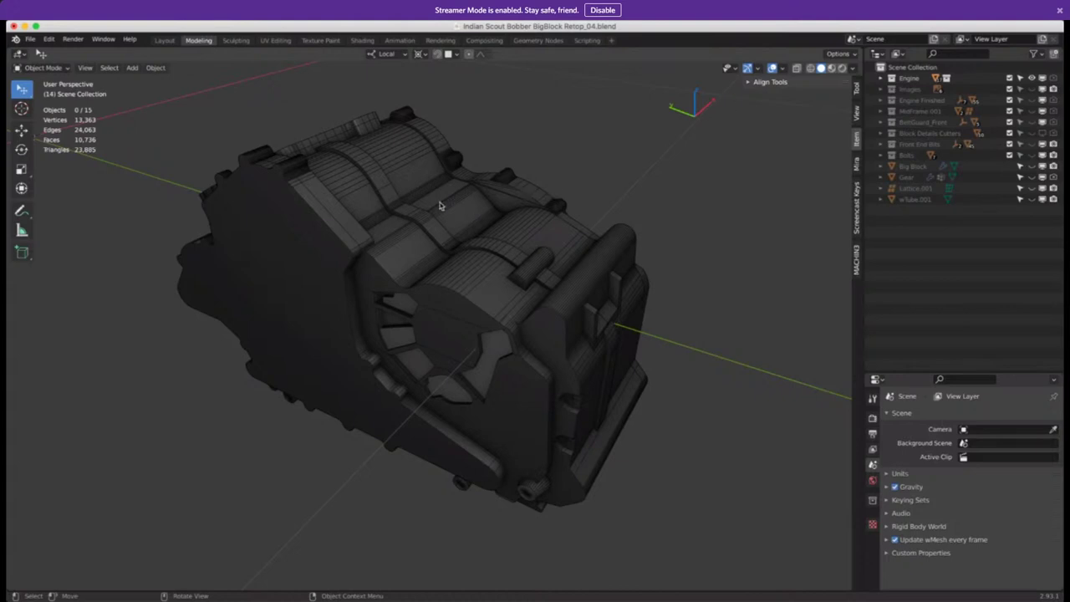
pyautogui.keyDown('shift'); pyautogui.moveTo(418, 207); pyautogui.dragTo(450, 229, button='middle'); pyautogui.keyUp('shift')
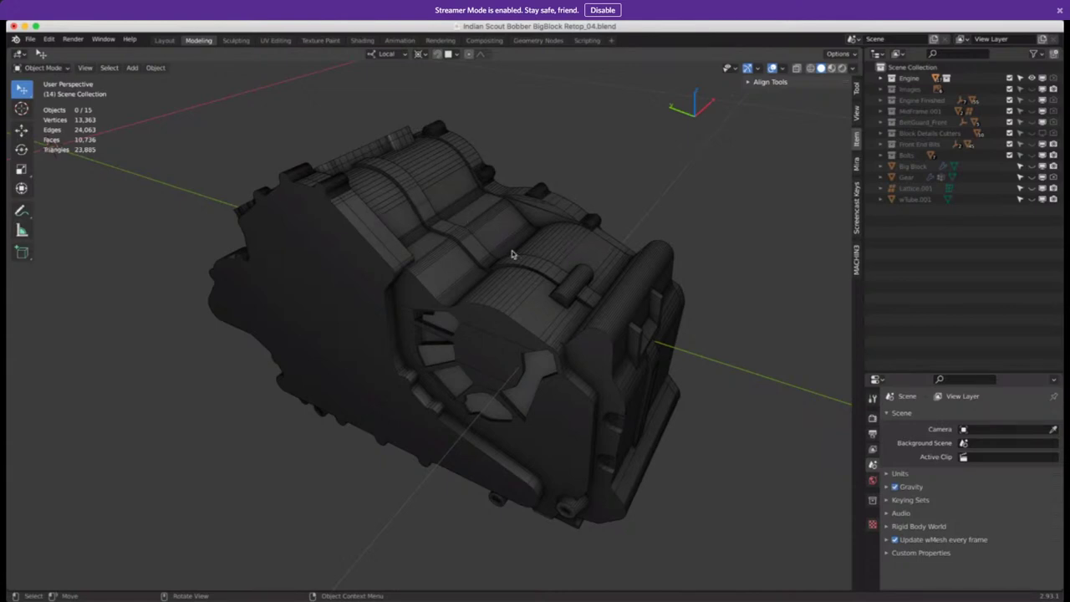
pyautogui.keyDown('ctrl'); pyautogui.moveTo(464, 403); pyautogui.dragTo(506, 301, button='middle'); pyautogui.keyUp('ctrl')
pyautogui.scroll(-5, 616, 290)
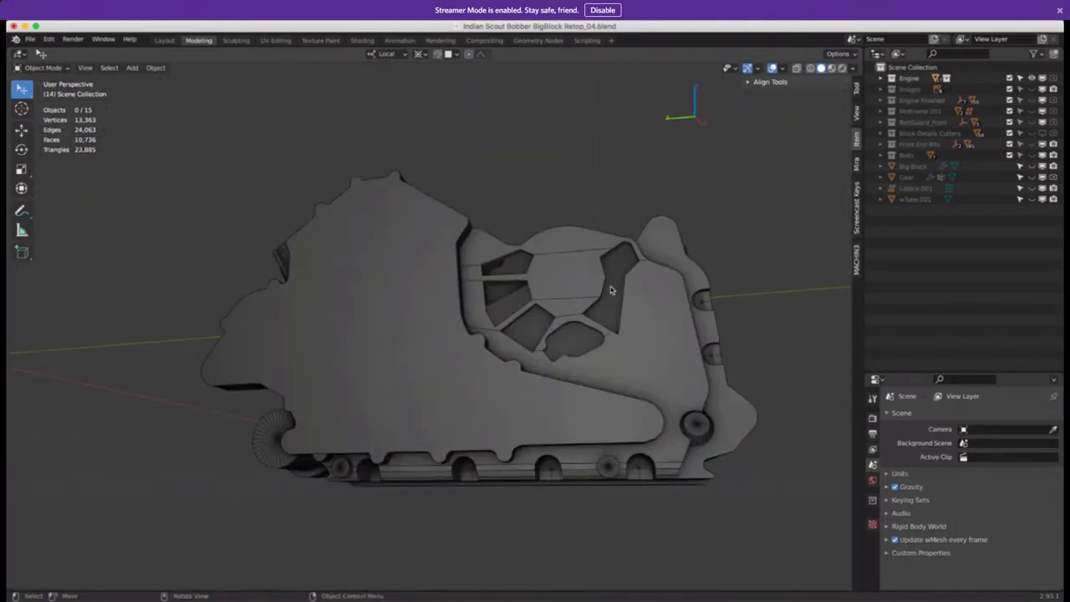
pyautogui.moveTo(616, 290); pyautogui.dragTo(610, 270, button='middle')
pyautogui.scroll(2, 610, 270)
pyautogui.scroll(1, 609, 269)
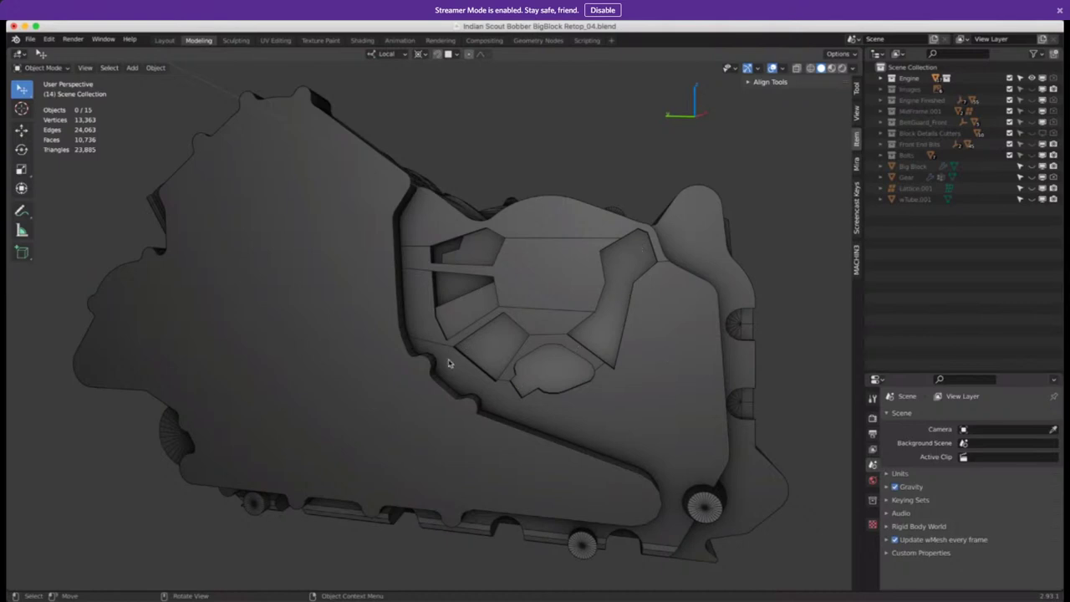
pyautogui.moveTo(451, 291); pyautogui.dragTo(364, 351, button='middle')
pyautogui.scroll(4, 351, 380)
pyautogui.scroll(-3, 398, 251)
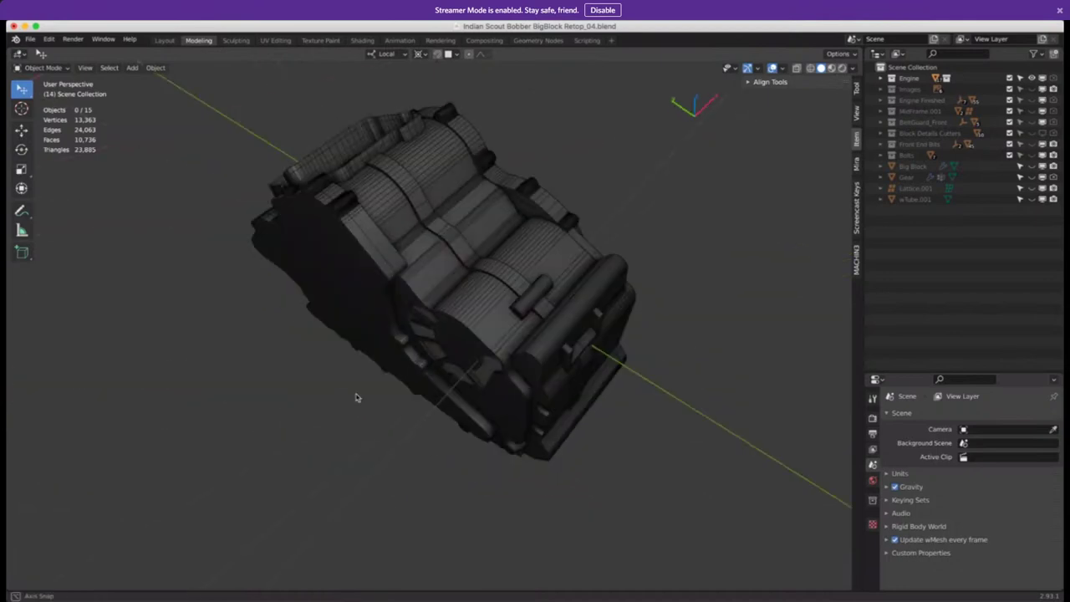
pyautogui.scroll(2, 344, 238)
pyautogui.moveTo(343, 238); pyautogui.dragTo(346, 194, button='middle')
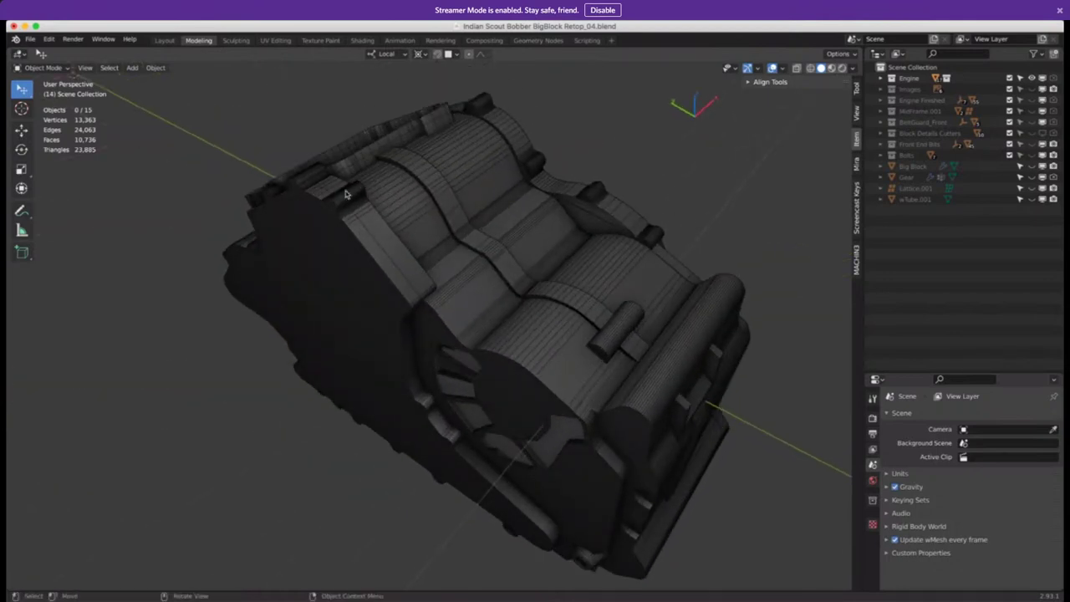
pyautogui.moveTo(560, 199); pyautogui.dragTo(392, 191, button='middle')
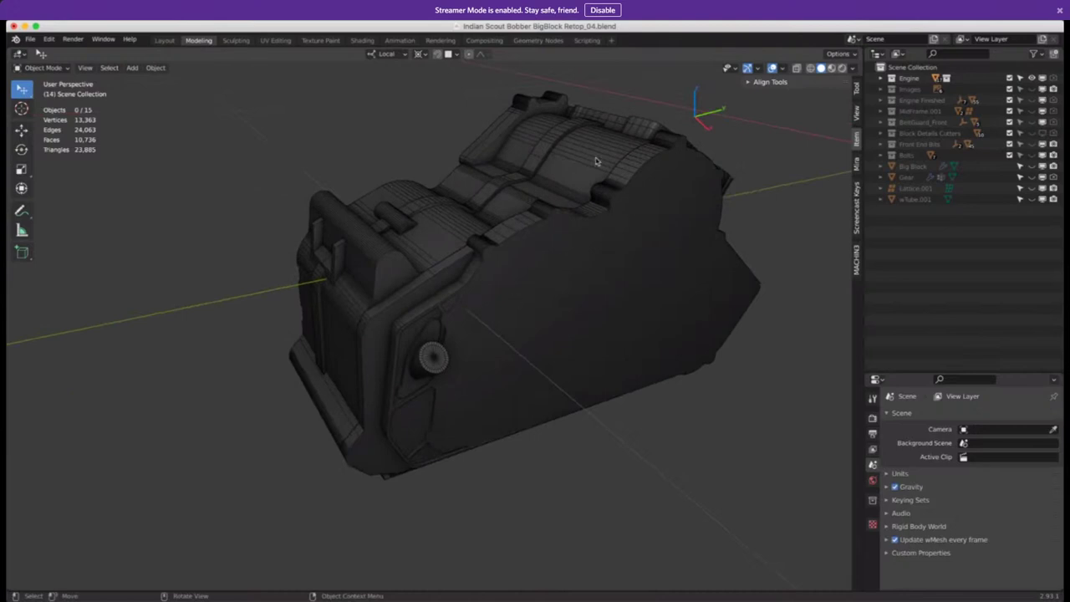
pyautogui.moveTo(585, 244); pyautogui.dragTo(526, 317, button='middle')
pyautogui.scroll(2, 526, 318)
pyautogui.moveTo(490, 401); pyautogui.dragTo(649, 343, button='middle')
pyautogui.scroll(-1, 396, 368)
pyautogui.scroll(-1, 396, 368)
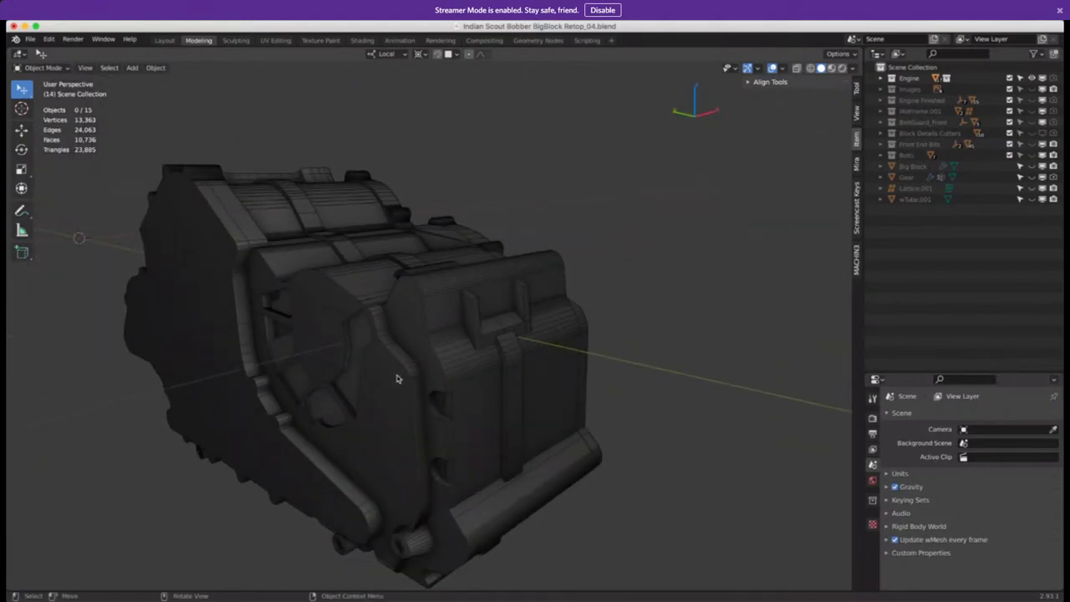
pyautogui.scroll(-1, 396, 375)
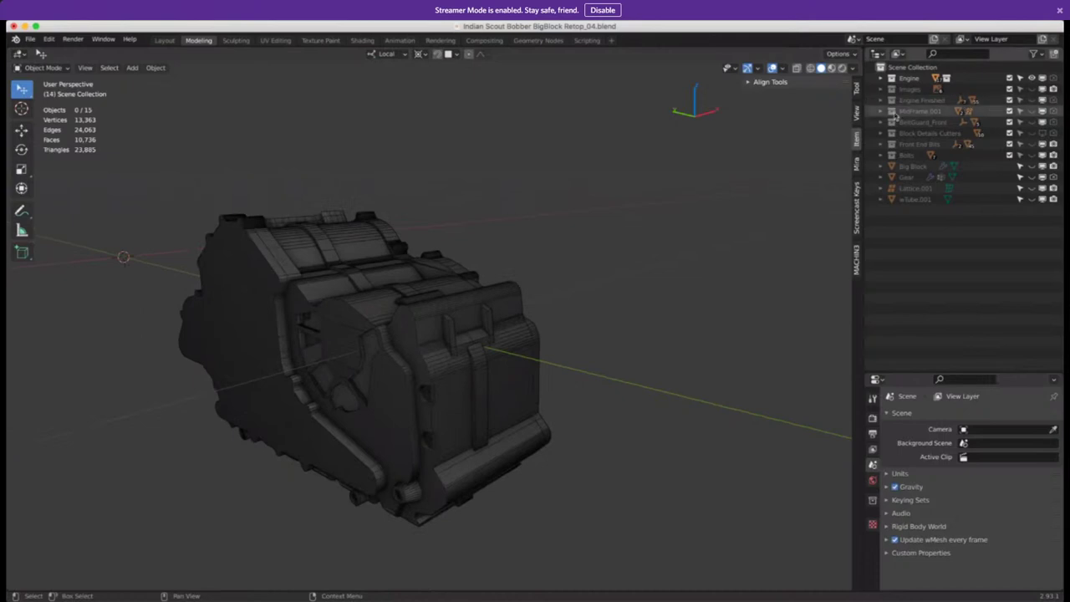
pyautogui.click(1033, 166)
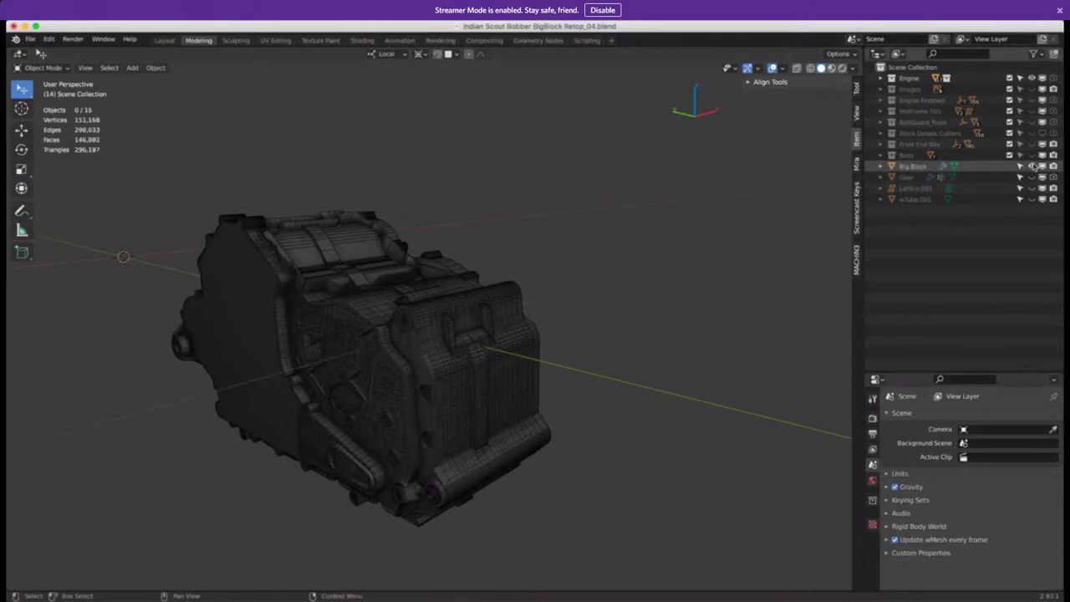
pyautogui.click(1033, 167)
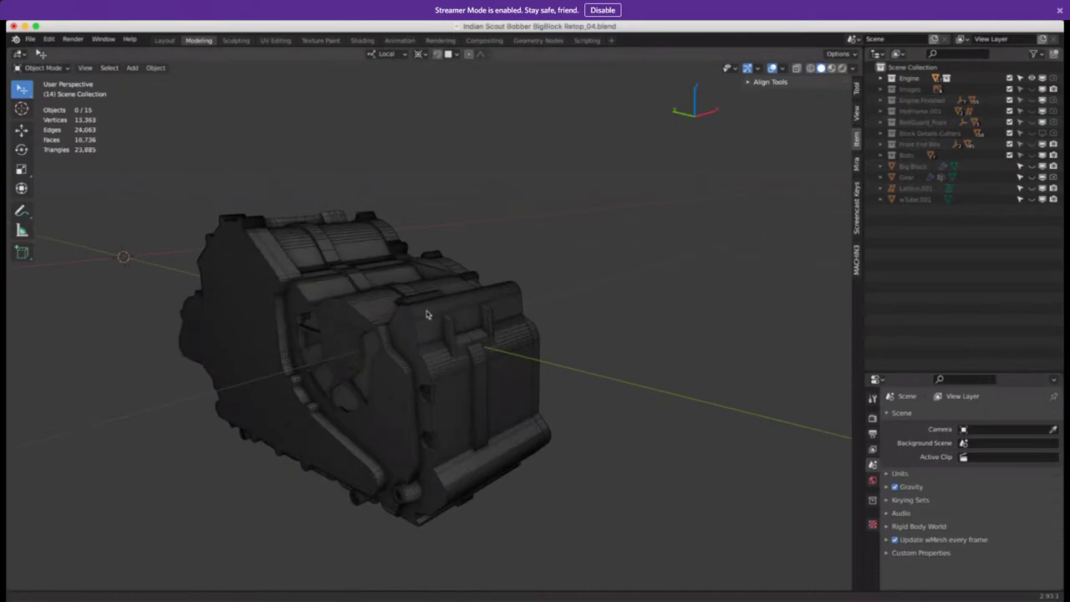
pyautogui.keyDown('shift'); pyautogui.moveTo(430, 310); pyautogui.dragTo(496, 304, button='middle'); pyautogui.keyUp('shift')
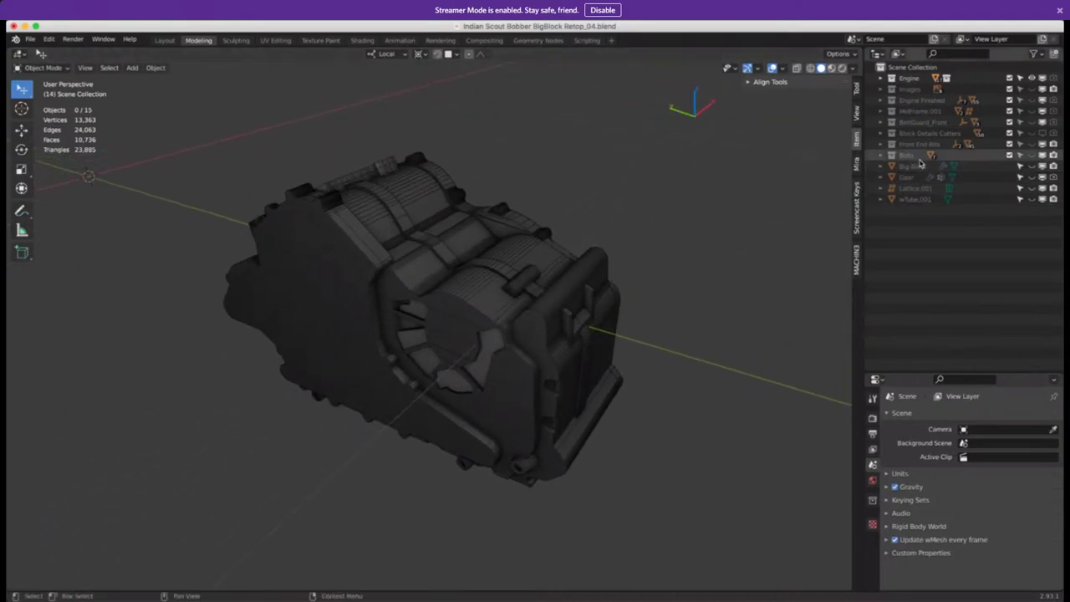
pyautogui.click(1043, 134)
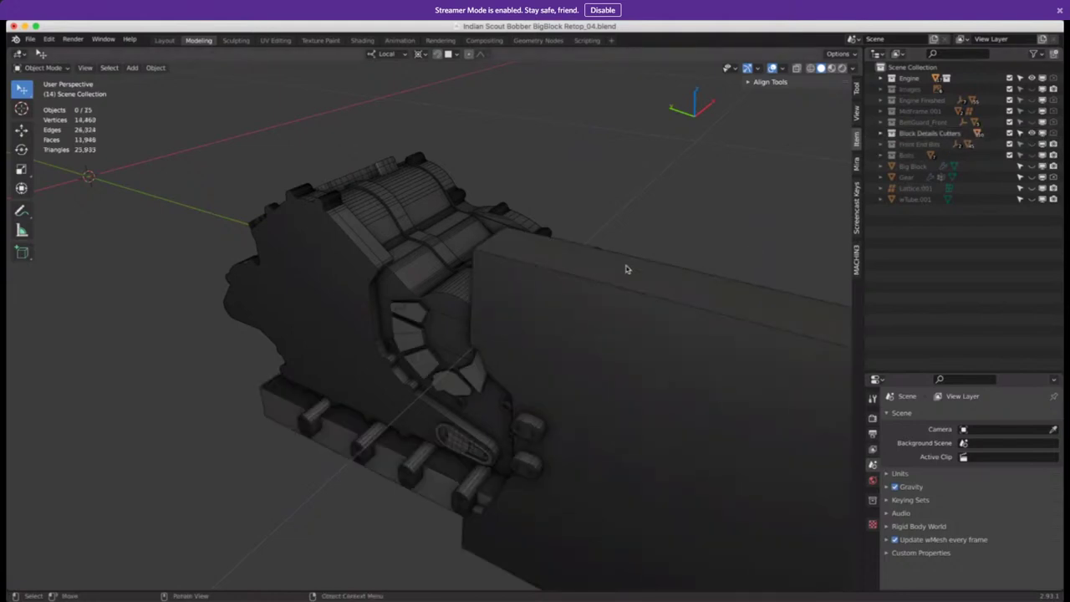
pyautogui.moveTo(626, 268); pyautogui.dragTo(568, 308, button='middle')
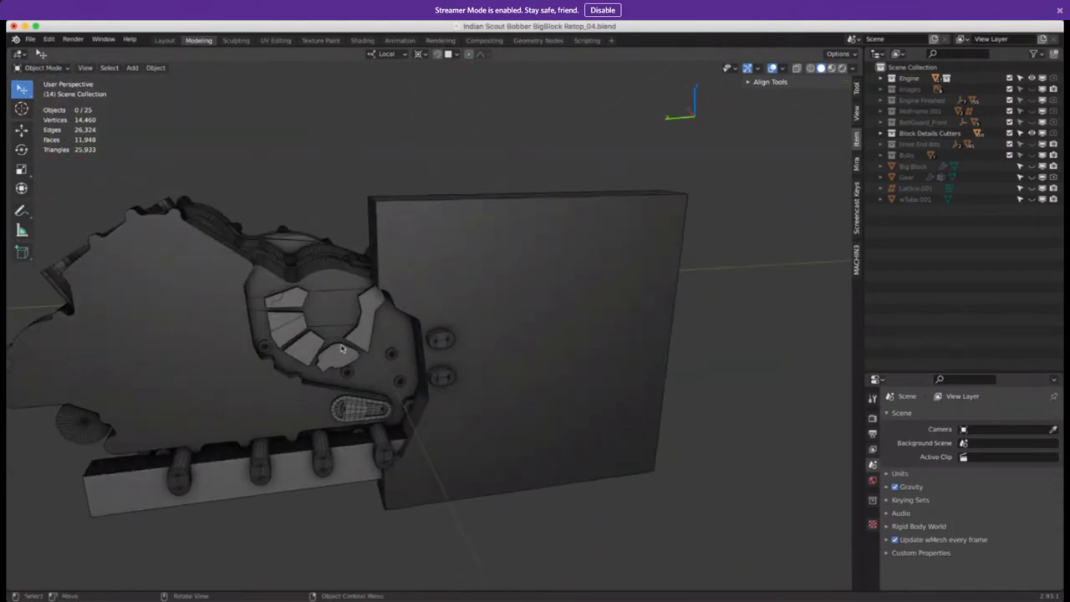
pyautogui.click(1031, 134)
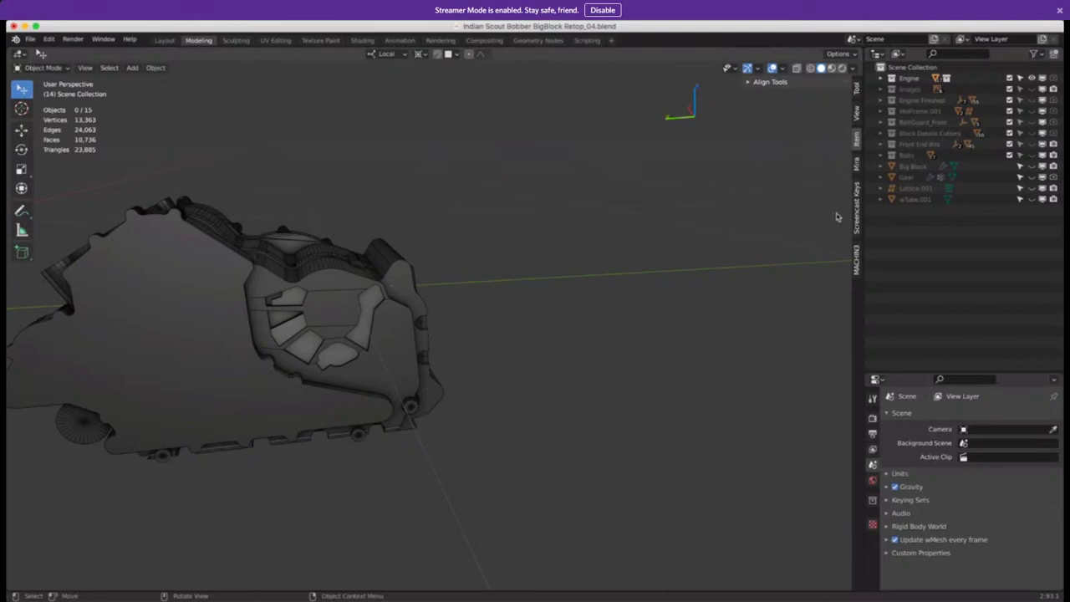
pyautogui.click(1031, 134)
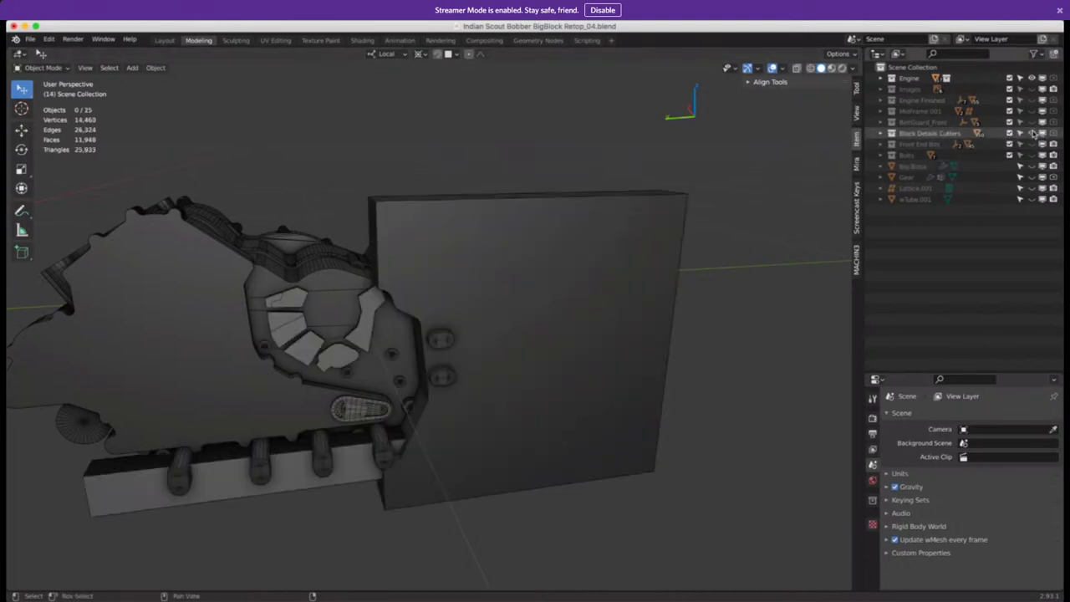
pyautogui.scroll(3, 438, 374)
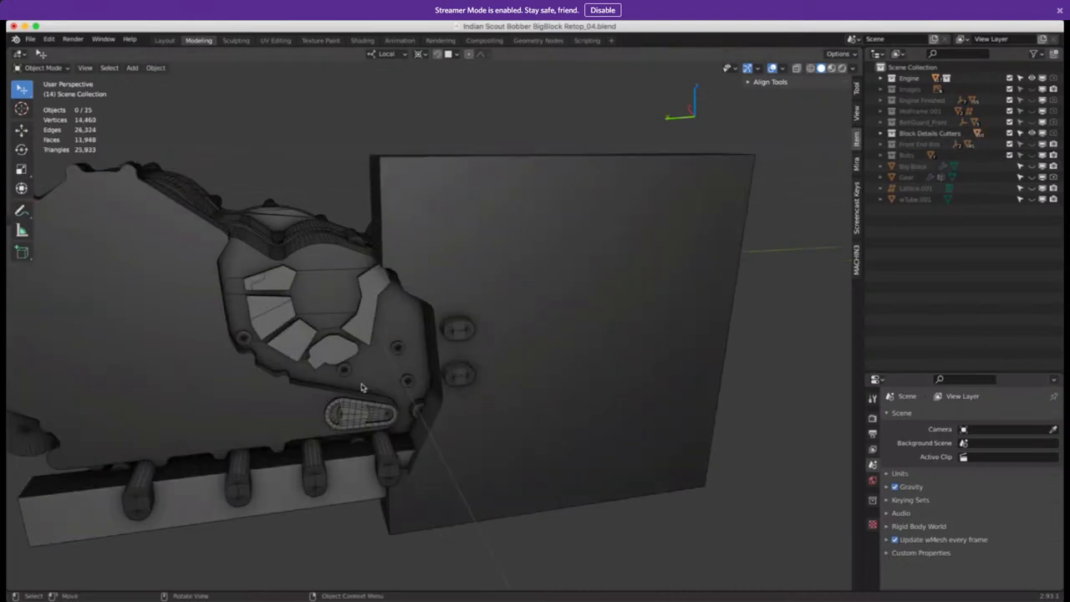
pyautogui.moveTo(359, 387); pyautogui.dragTo(494, 320, button='middle')
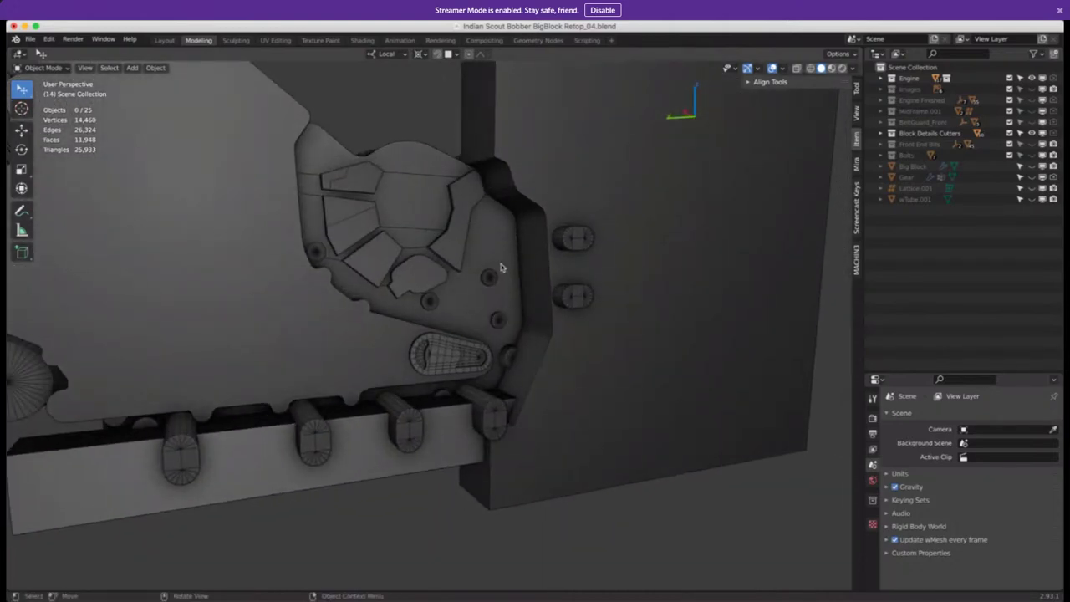
pyautogui.moveTo(505, 280); pyautogui.dragTo(481, 288, button='middle')
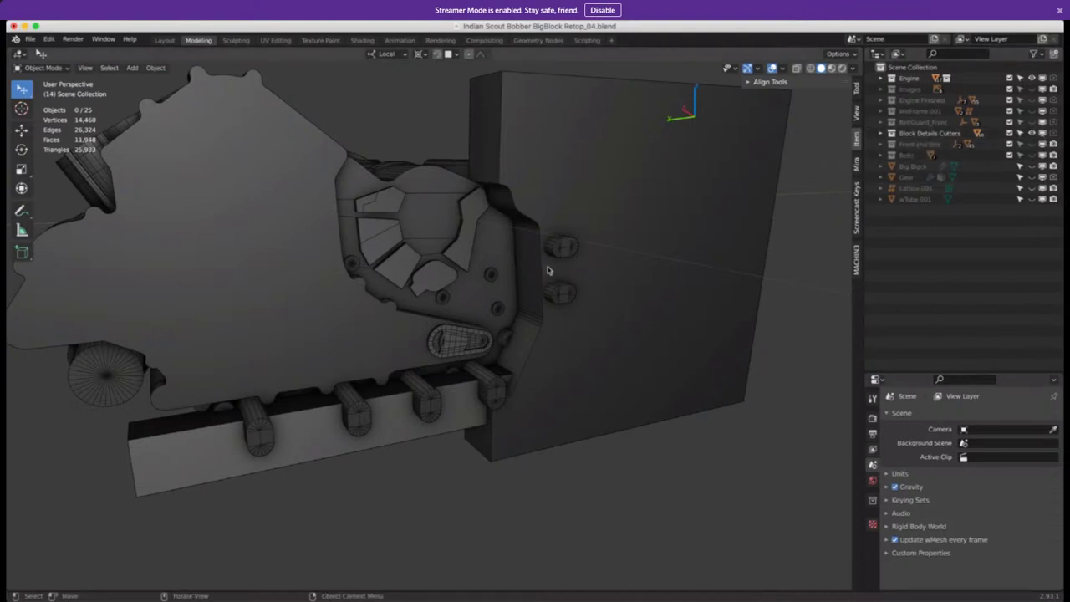
pyautogui.scroll(-3, 499, 269)
pyautogui.keyDown('shift'); pyautogui.moveTo(499, 269); pyautogui.dragTo(479, 315, button='middle'); pyautogui.keyUp('shift')
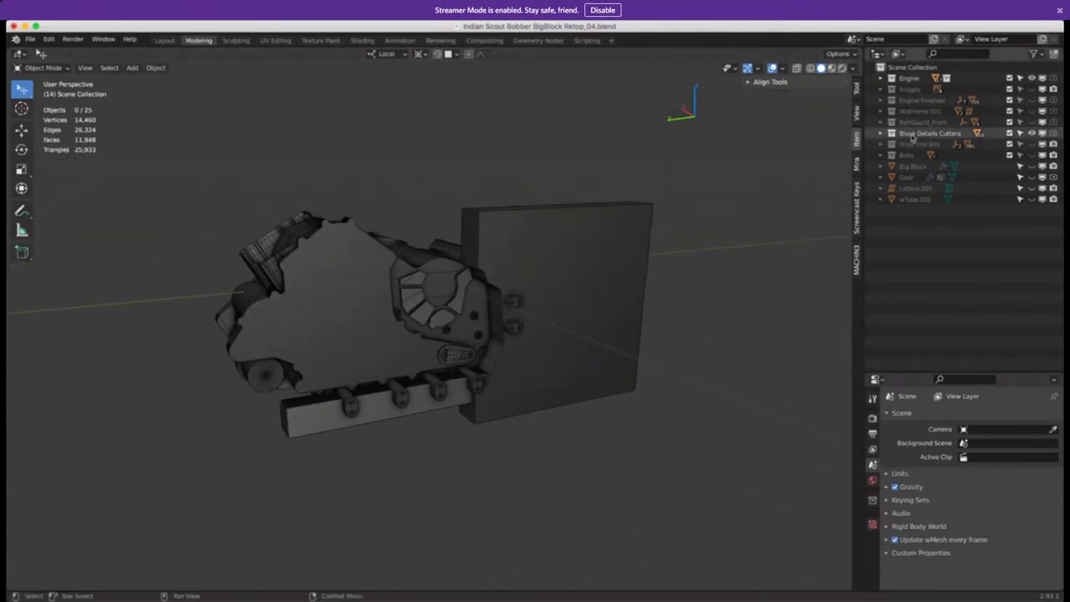
pyautogui.click(1033, 135)
pyautogui.moveTo(547, 312); pyautogui.dragTo(426, 342, button='middle')
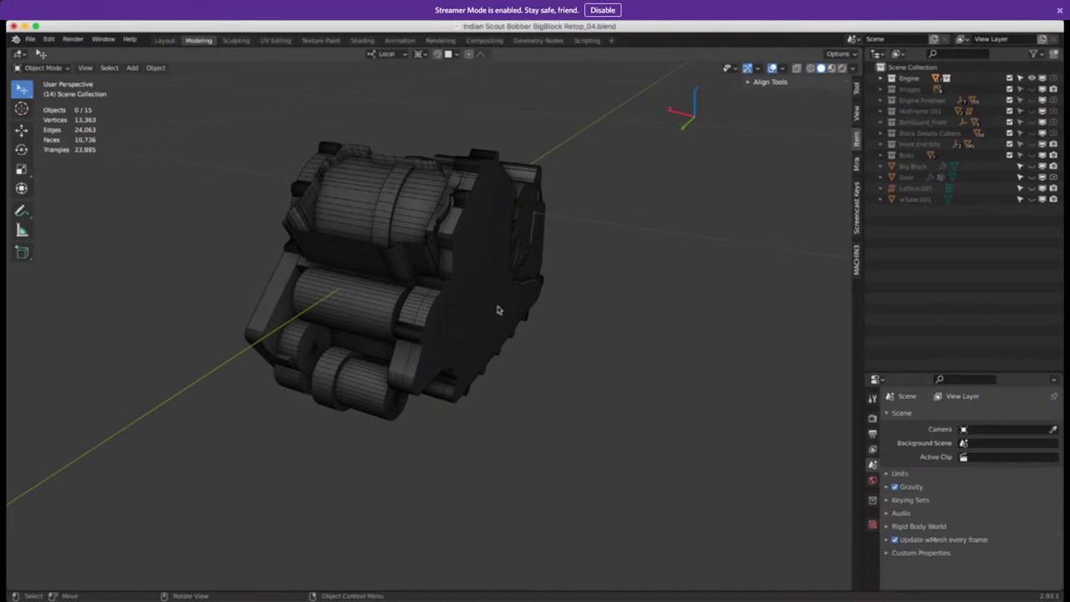
# Make the Engine Finished collection visible alongside the retopo block
pyautogui.moveTo(504, 292); pyautogui.dragTo(317, 308, button='middle')
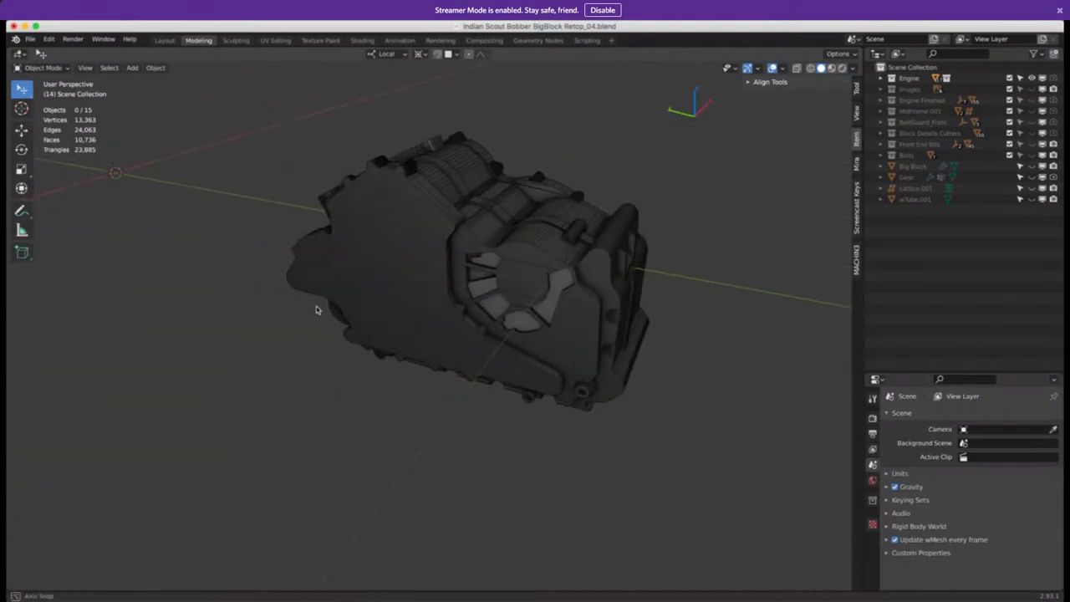
pyautogui.click(1029, 99)
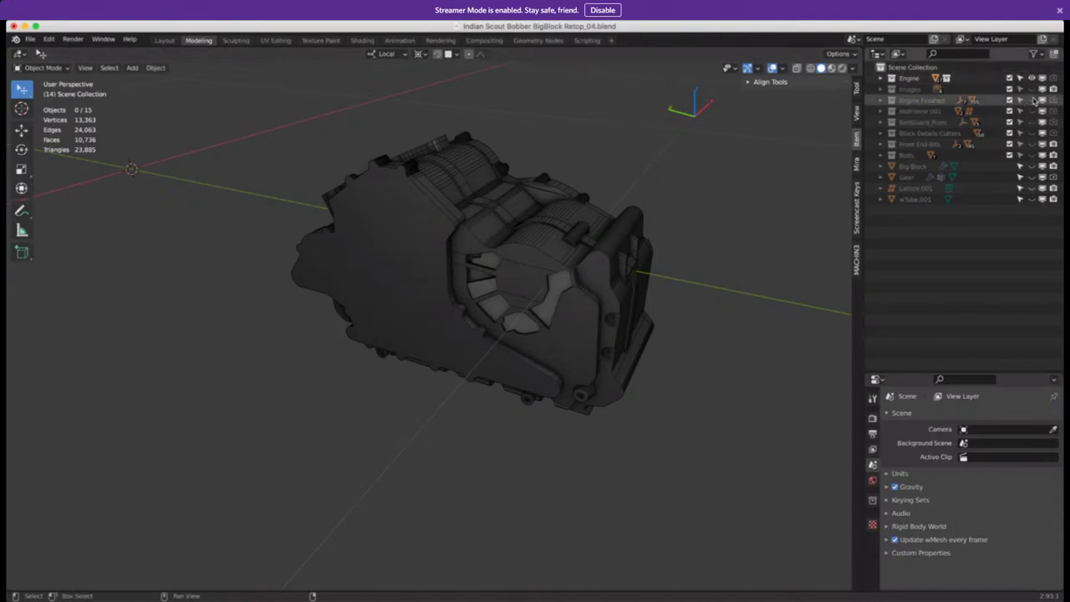
pyautogui.moveTo(498, 109); pyautogui.dragTo(545, 239, button='middle')
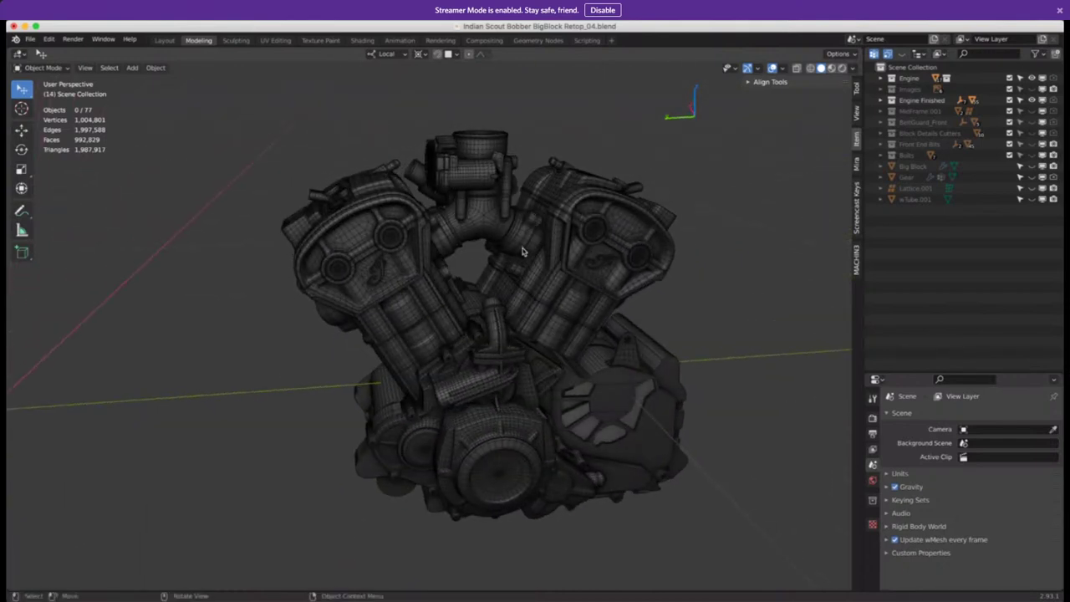
pyautogui.moveTo(546, 326); pyautogui.dragTo(560, 335, button='middle')
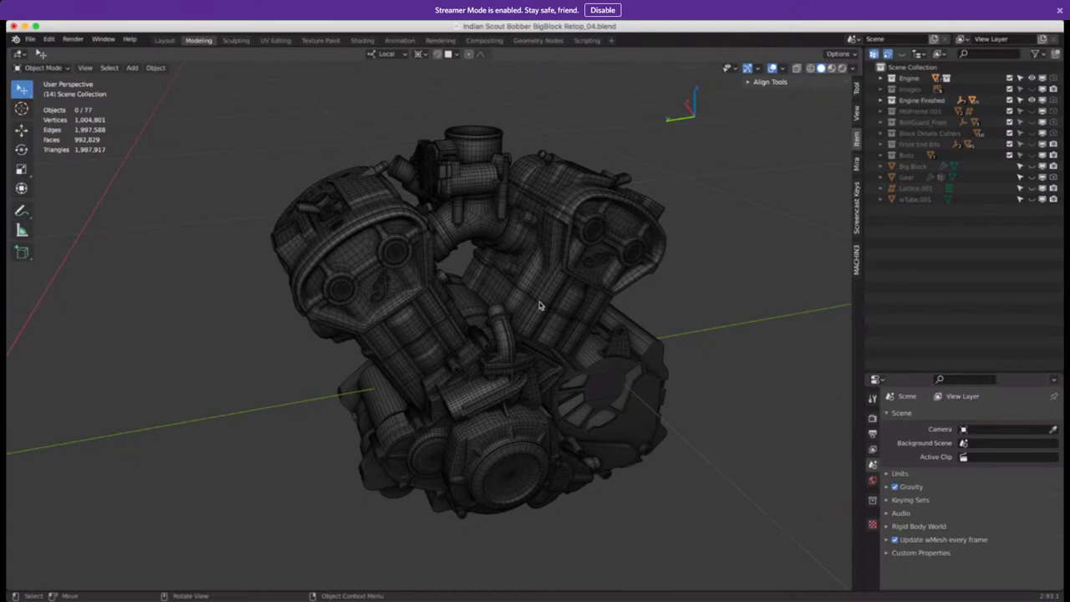
# Orbit and zoom to a front view of the complete V-twin engine
pyautogui.scroll(5, 539, 309)
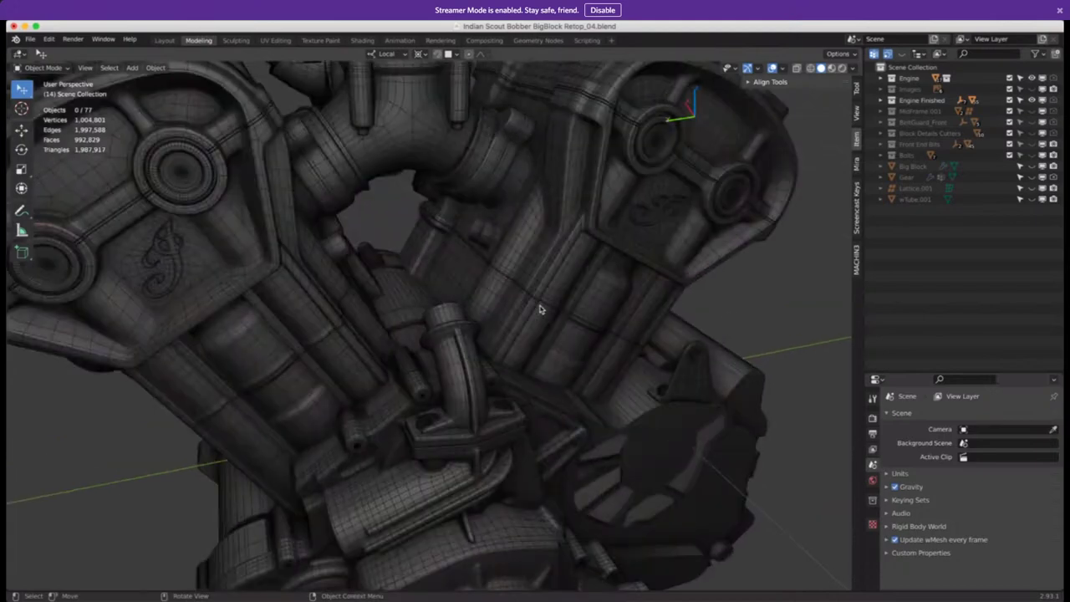
pyautogui.scroll(-4, 544, 306)
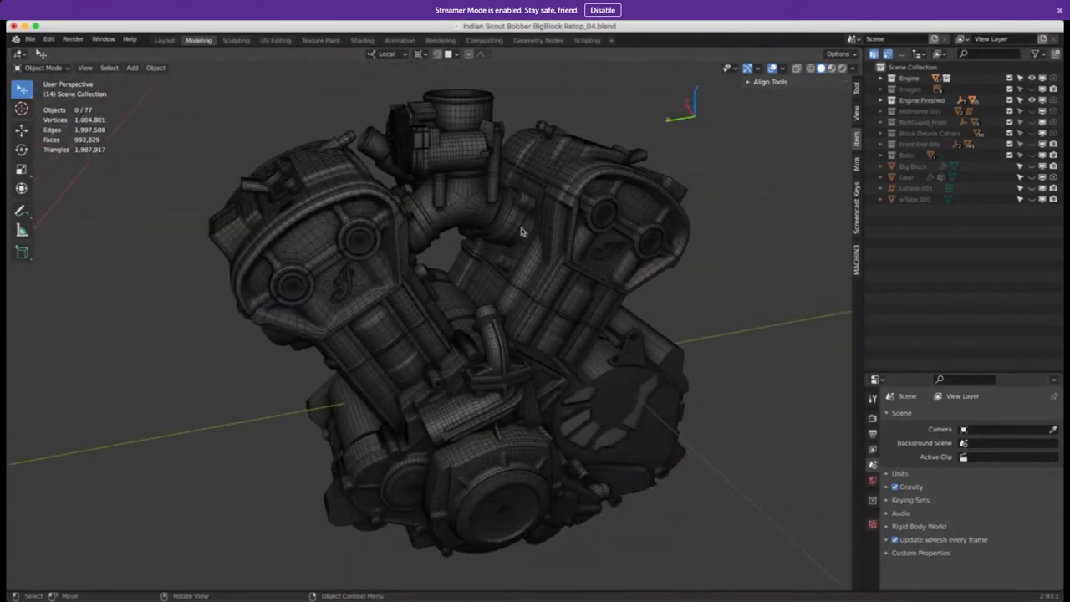
pyautogui.scroll(3, 536, 331)
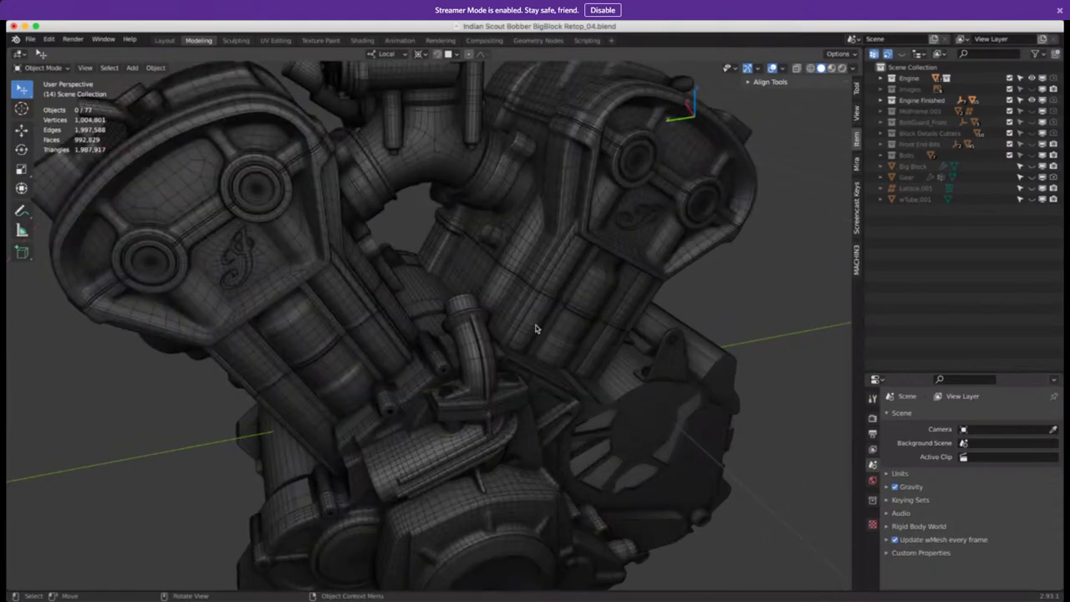
pyautogui.moveTo(534, 329); pyautogui.dragTo(485, 300, button='middle')
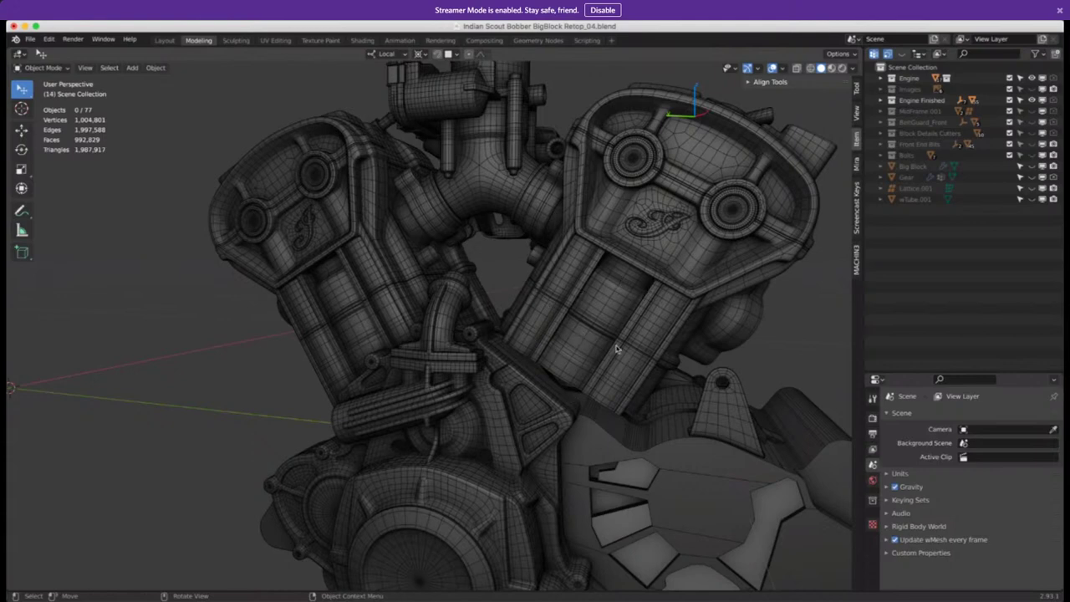
pyautogui.scroll(-5, 589, 346)
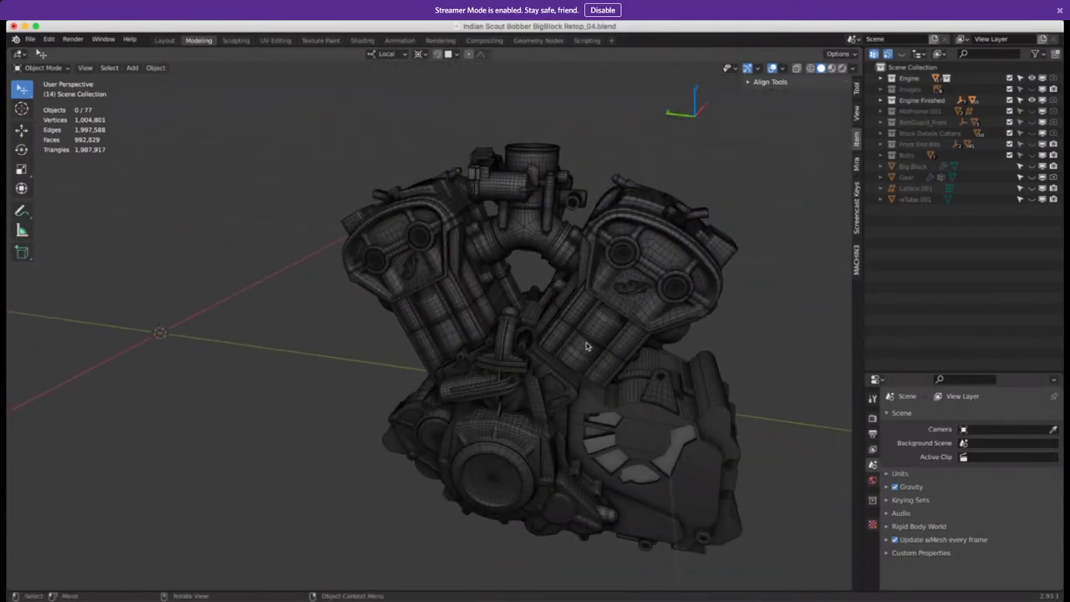
pyautogui.moveTo(588, 346); pyautogui.dragTo(521, 329, button='middle')
pyautogui.scroll(4, 383, 311)
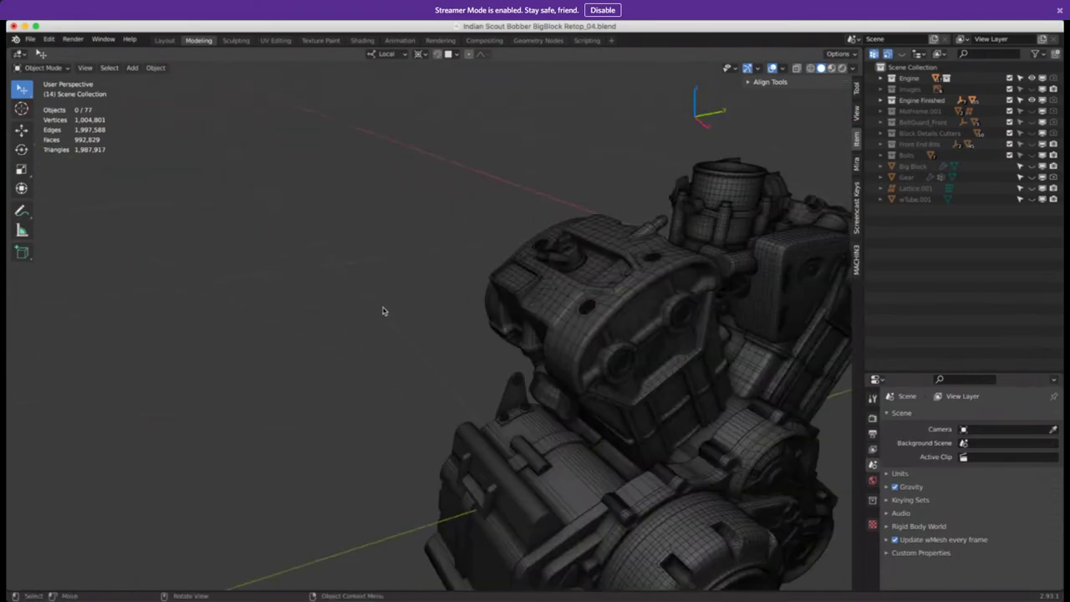
pyautogui.moveTo(383, 311); pyautogui.dragTo(534, 290, button='middle')
# Select engine parts in turn, including the Thermostat Cover and cylinder heads, to check their modifiers
pyautogui.click(539, 157)
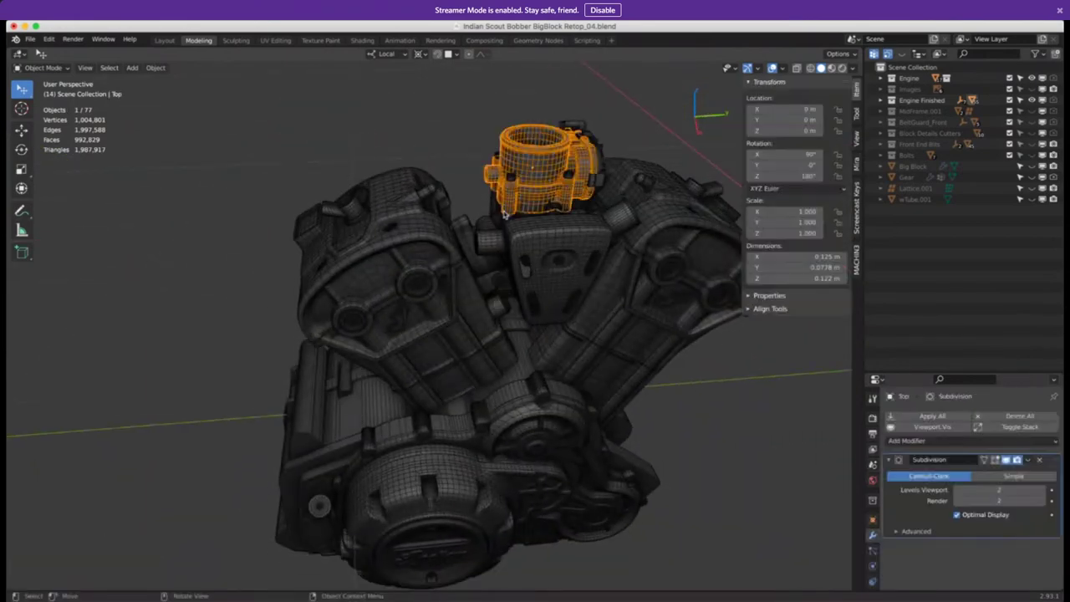
pyautogui.click(511, 232)
pyautogui.click(556, 260)
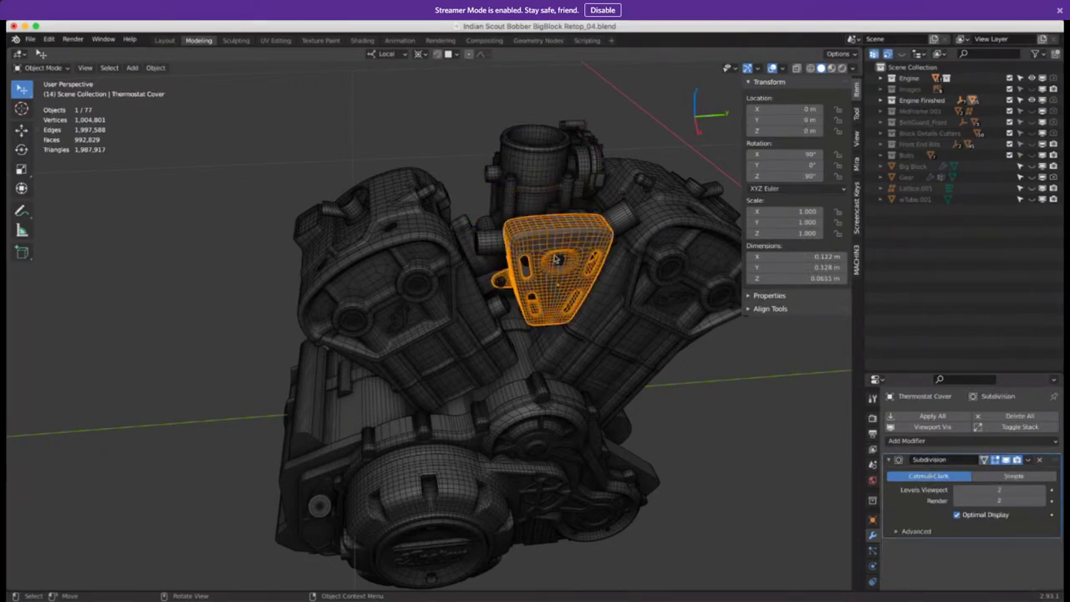
pyautogui.click(654, 249)
pyautogui.click(633, 306)
pyautogui.click(598, 387)
pyautogui.click(481, 369)
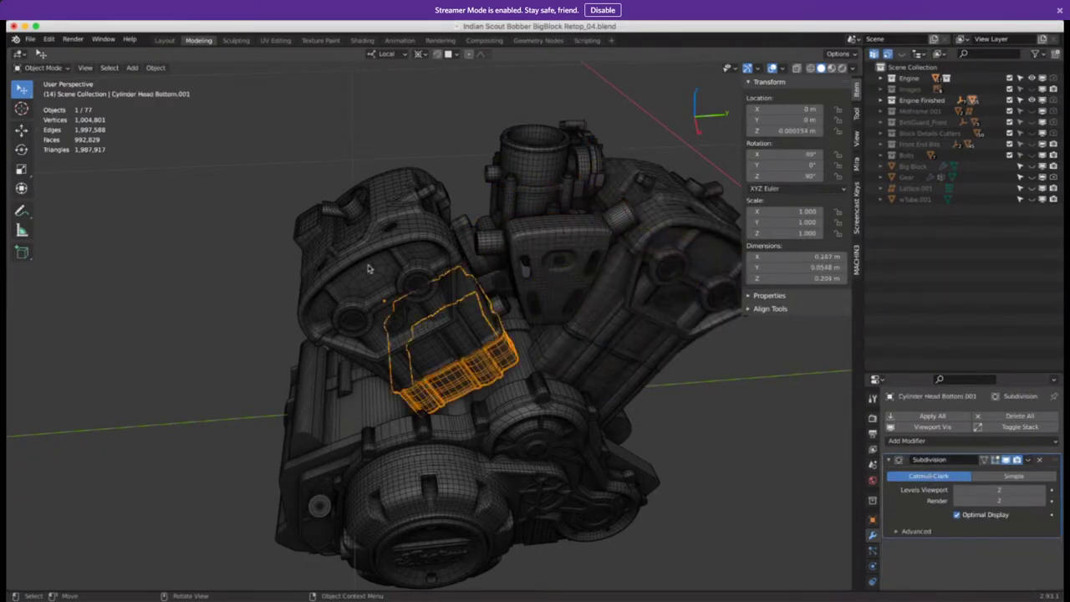
pyautogui.click(367, 268)
pyautogui.moveTo(469, 419); pyautogui.dragTo(434, 418, button='middle')
# Frame Left_Engine_Main to see its Subdivision settings, then deselect all and close in on the casing
pyautogui.click(231, 444)
pyautogui.press('KP_Decimal')
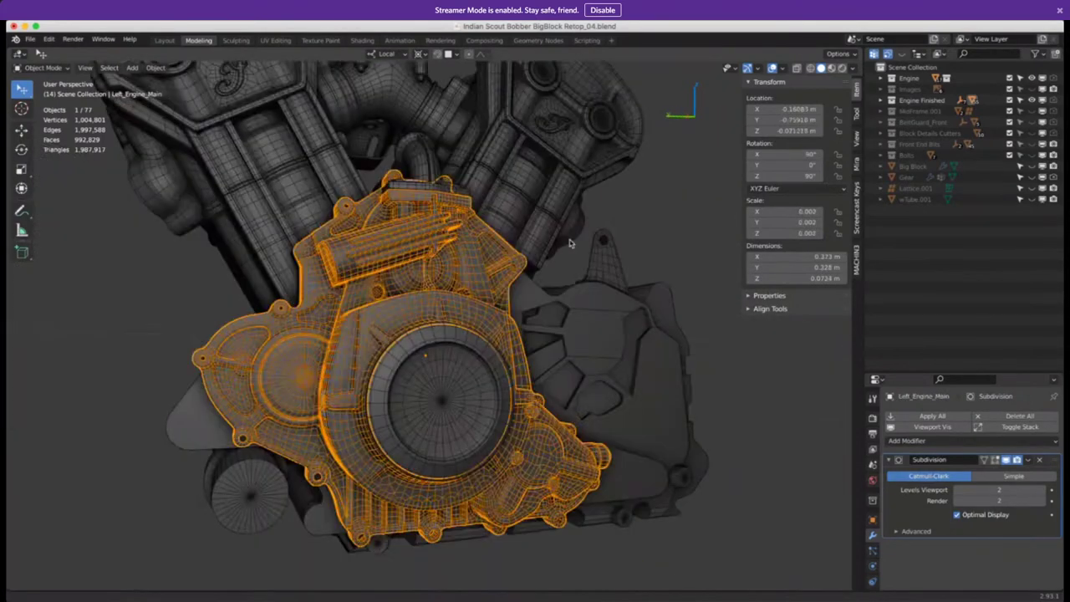
pyautogui.moveTo(440, 276); pyautogui.dragTo(377, 345, button='middle')
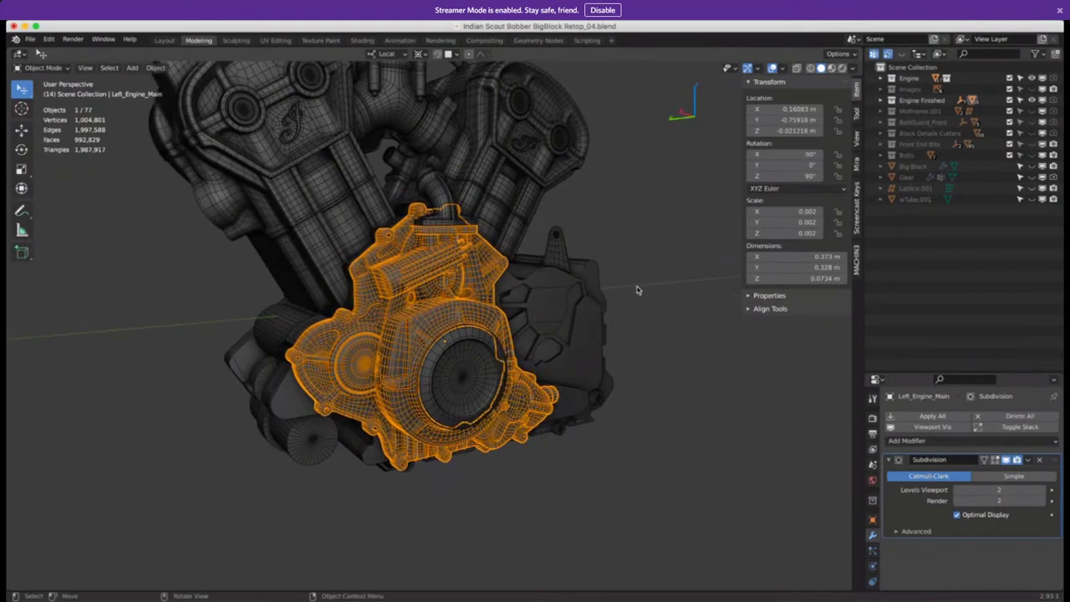
pyautogui.hotkey('alt', 'a')
pyautogui.moveTo(385, 292); pyautogui.dragTo(443, 426, button='middle')
pyautogui.keyDown('ctrl'); pyautogui.moveTo(447, 357); pyautogui.dragTo(520, 209, button='middle'); pyautogui.keyUp('ctrl')
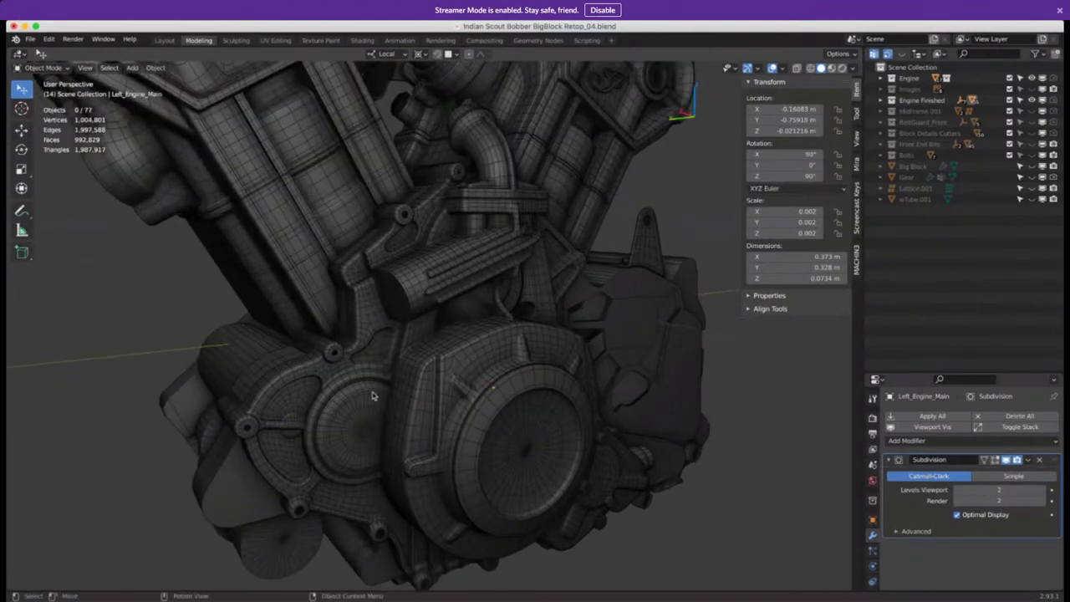
# Select the Bools object to view its Boolean modifiers, then deselect it
pyautogui.click(647, 327)
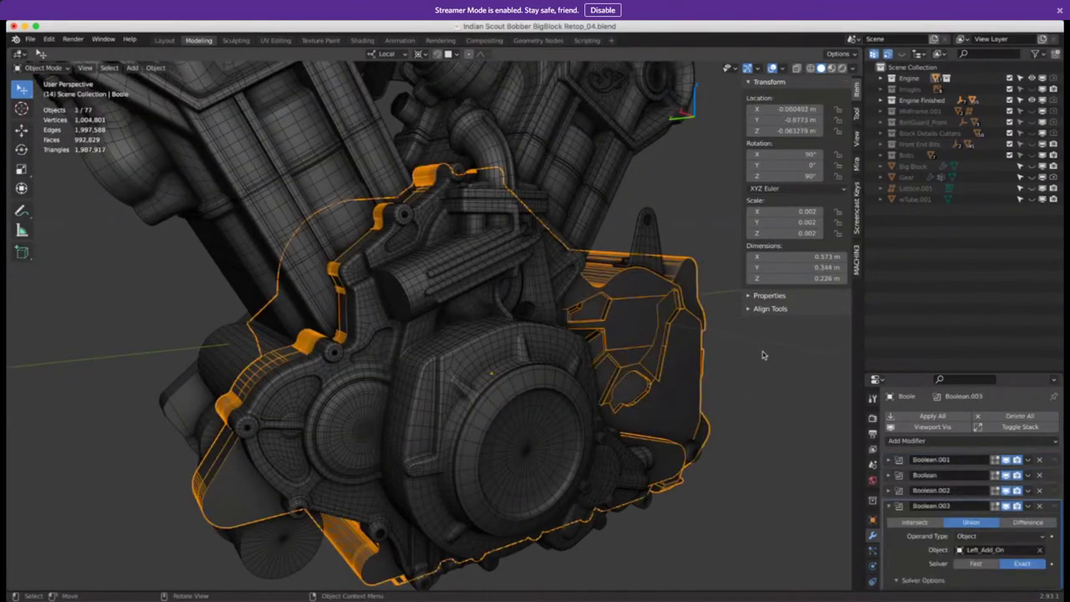
pyautogui.click(741, 390)
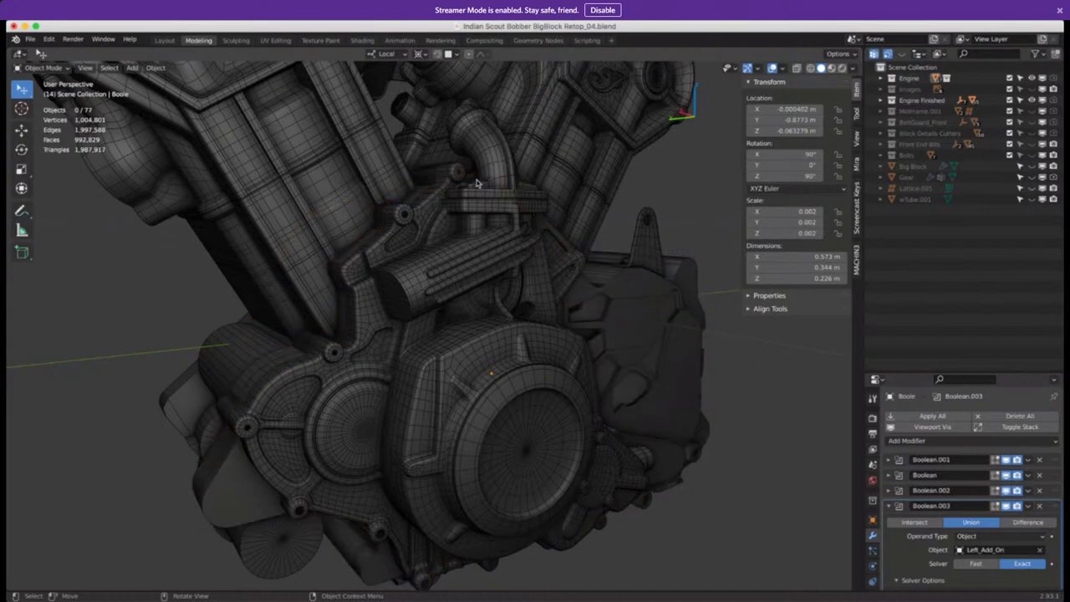
pyautogui.scroll(-1, 443, 402)
pyautogui.scroll(-2, 440, 396)
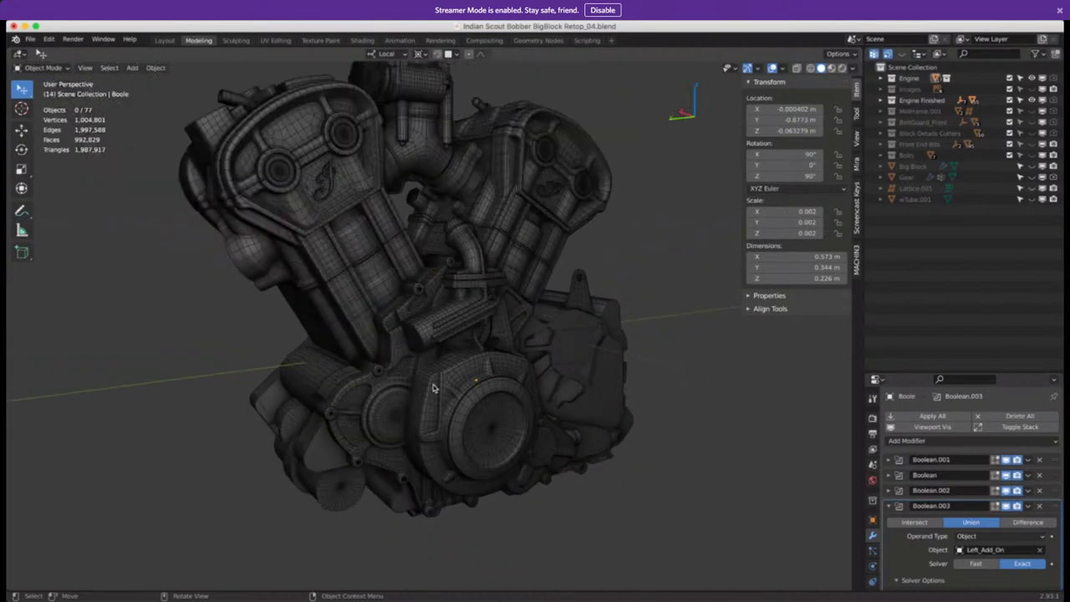
pyautogui.moveTo(443, 368); pyautogui.dragTo(444, 368, button='middle')
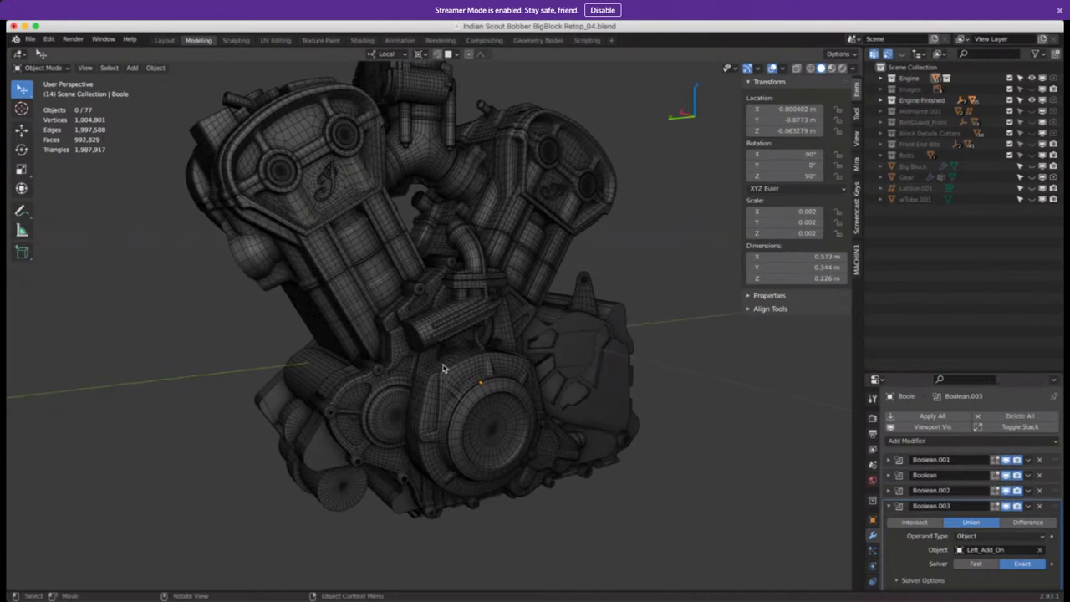
pyautogui.scroll(1, 462, 404)
pyautogui.scroll(1, 461, 401)
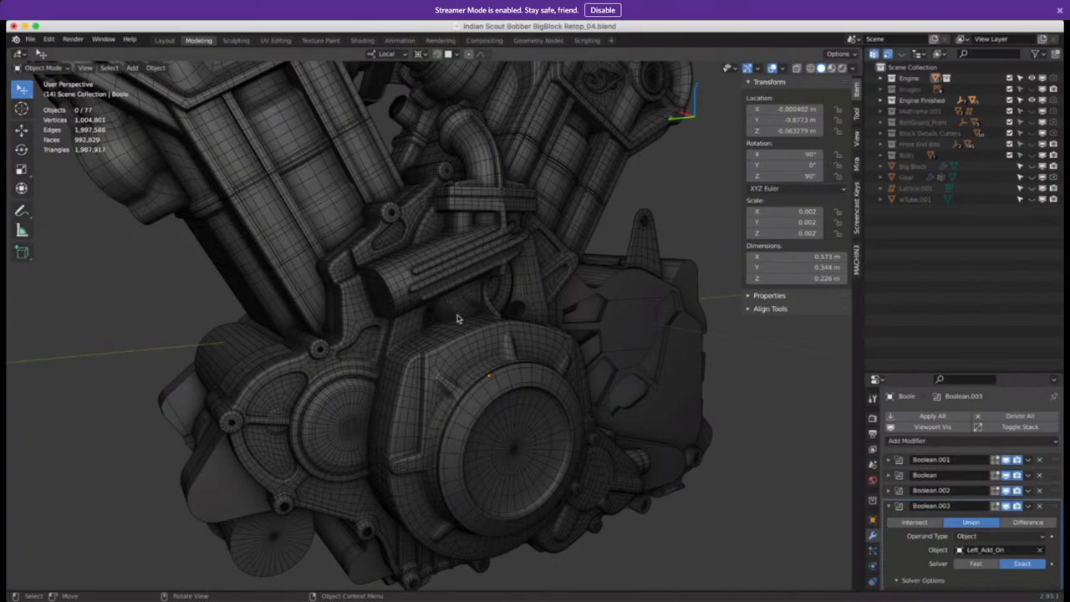
pyautogui.scroll(-5, 458, 319)
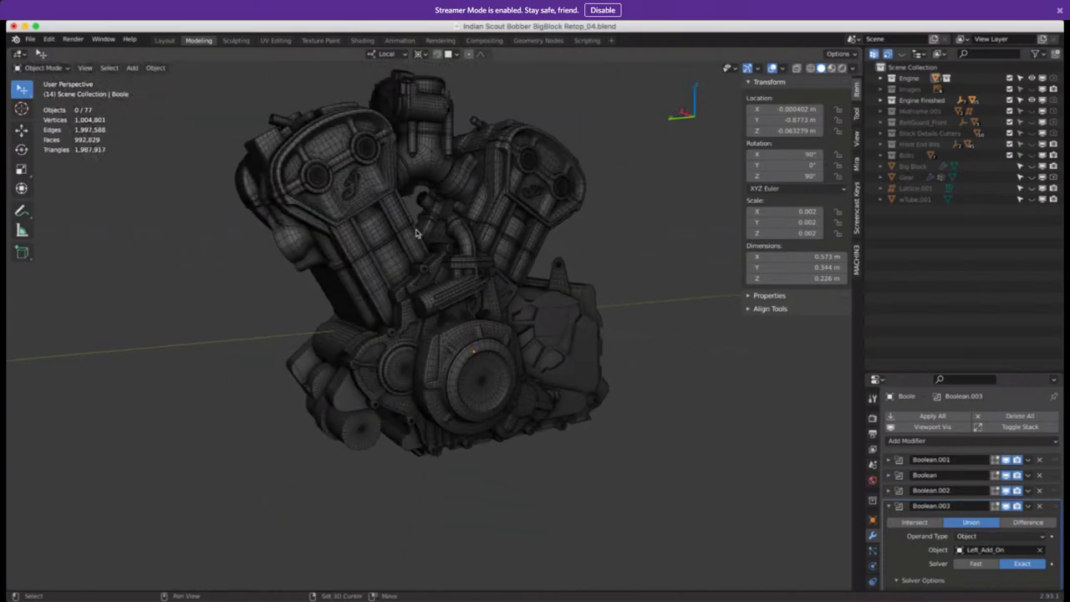
pyautogui.moveTo(429, 299); pyautogui.dragTo(365, 245, button='middle')
pyautogui.scroll(4, 373, 263)
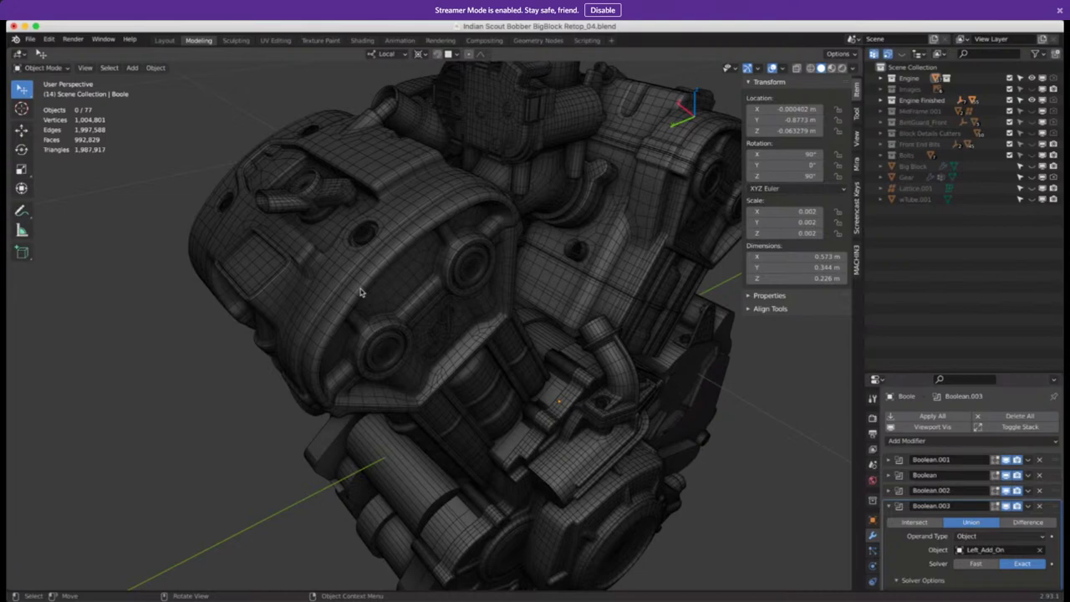
# Orbit, pan and zoom around the cylinder area's wireframe, revealing the round part
pyautogui.moveTo(549, 248); pyautogui.dragTo(658, 254, button='middle')
pyautogui.scroll(-5, 418, 258)
pyautogui.scroll(-3, 583, 282)
pyautogui.scroll(4, 657, 253)
pyautogui.scroll(5, 640, 239)
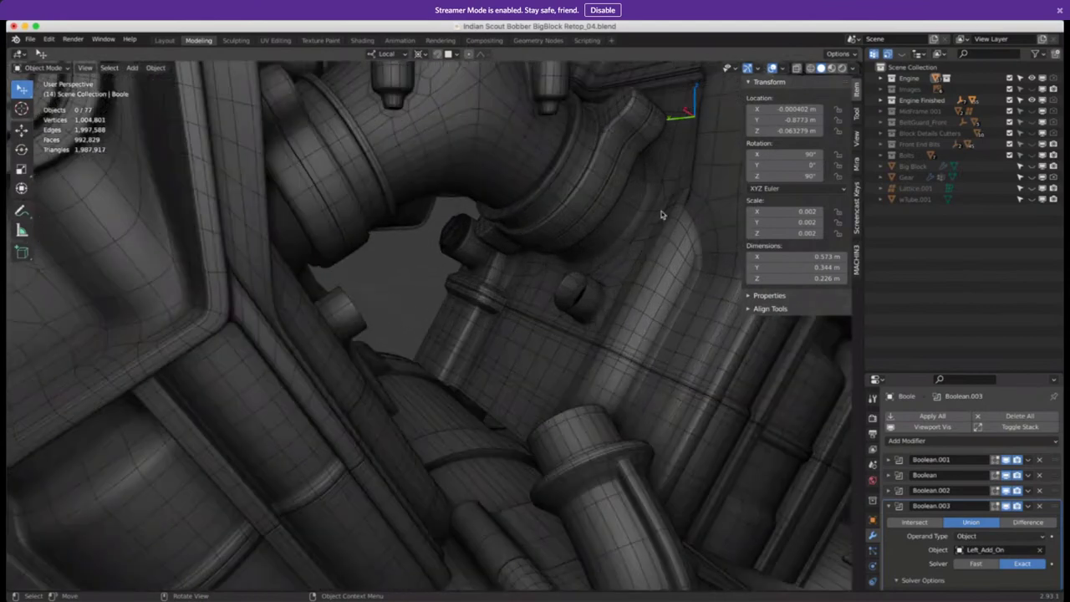
pyautogui.moveTo(632, 250); pyautogui.dragTo(638, 264, button='middle')
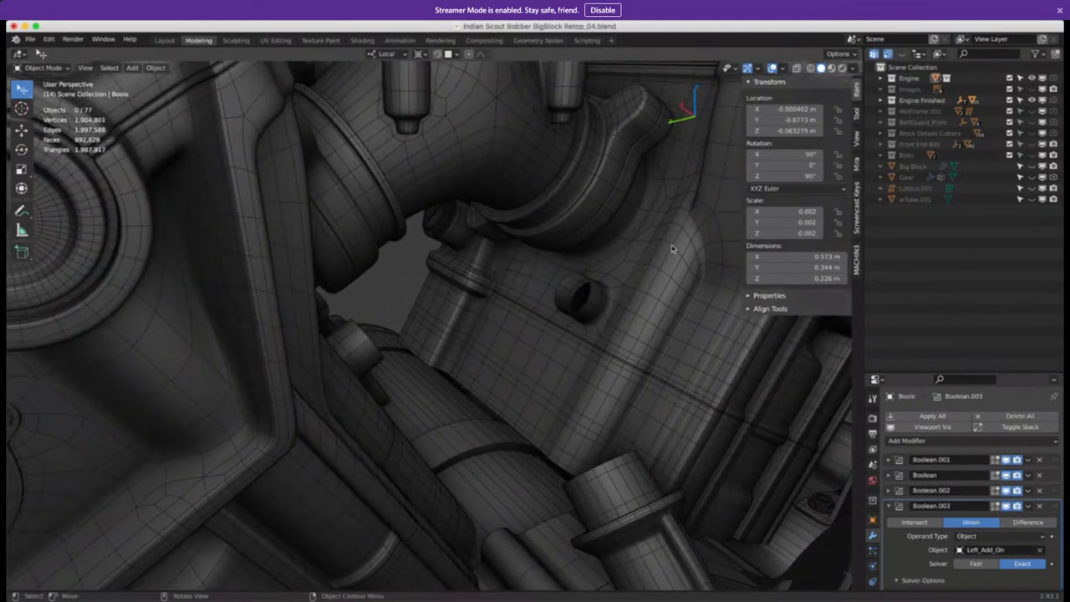
pyautogui.scroll(-2, 649, 274)
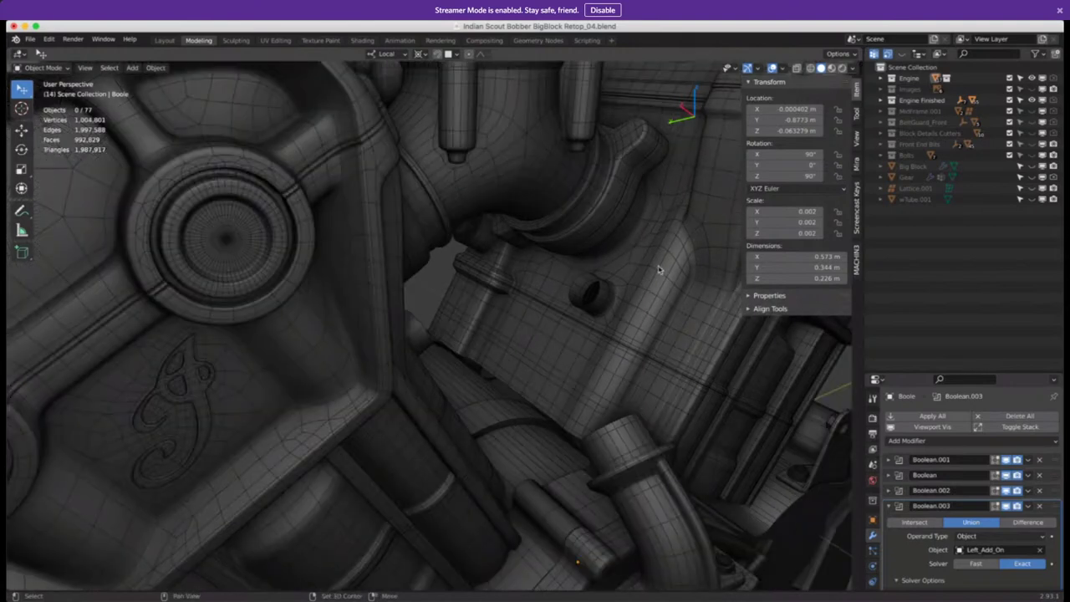
pyautogui.keyDown('shift'); pyautogui.moveTo(661, 270); pyautogui.dragTo(521, 280, button='middle'); pyautogui.keyUp('shift')
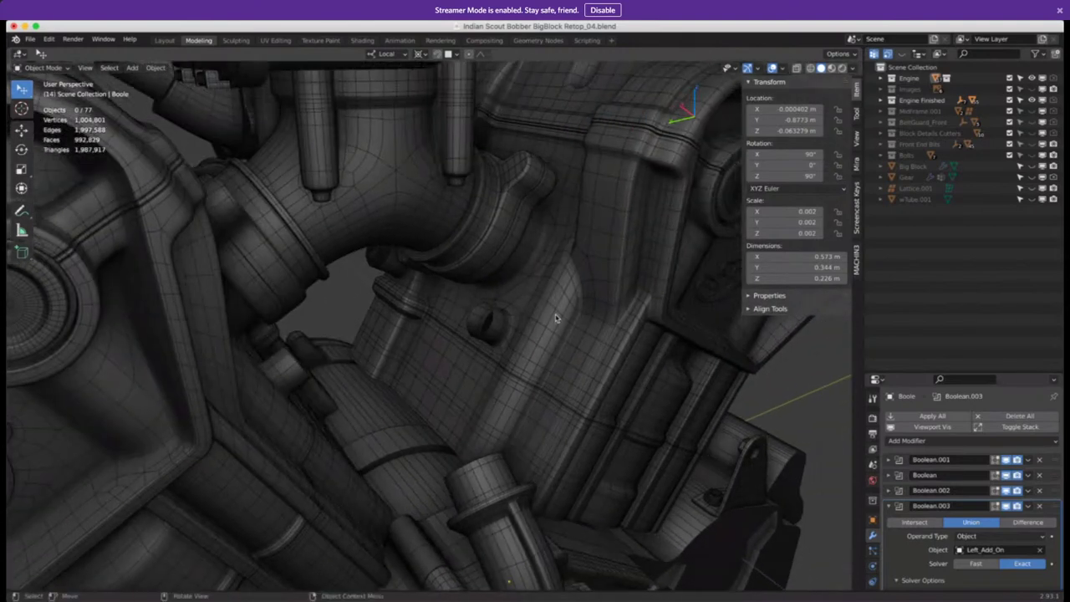
pyautogui.moveTo(555, 318); pyautogui.dragTo(523, 296, button='middle')
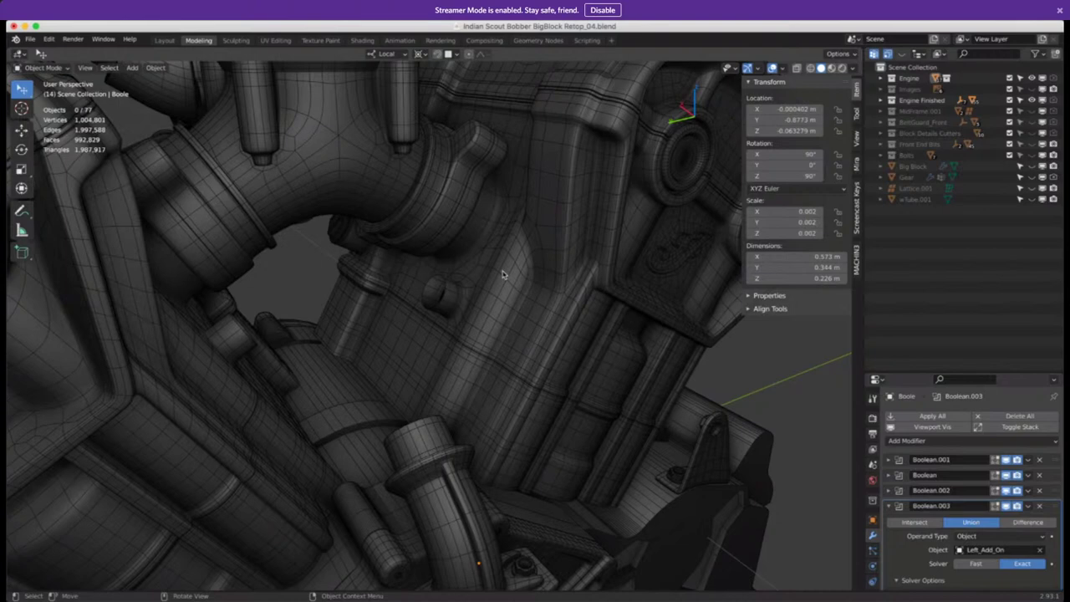
pyautogui.scroll(-4, 502, 274)
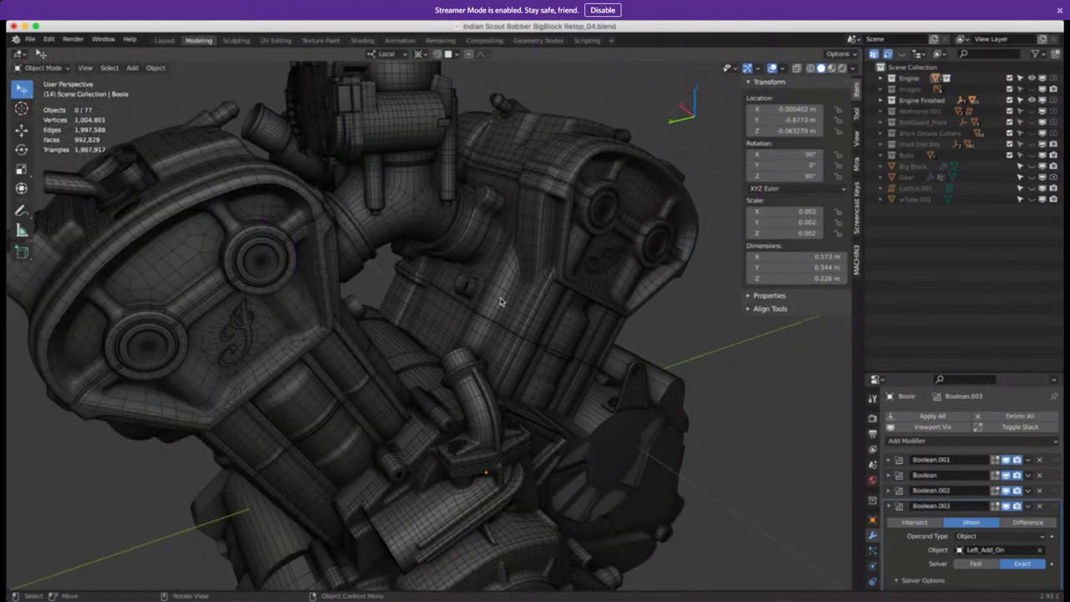
pyautogui.moveTo(502, 303); pyautogui.dragTo(486, 277, button='middle')
pyautogui.scroll(6, 515, 282)
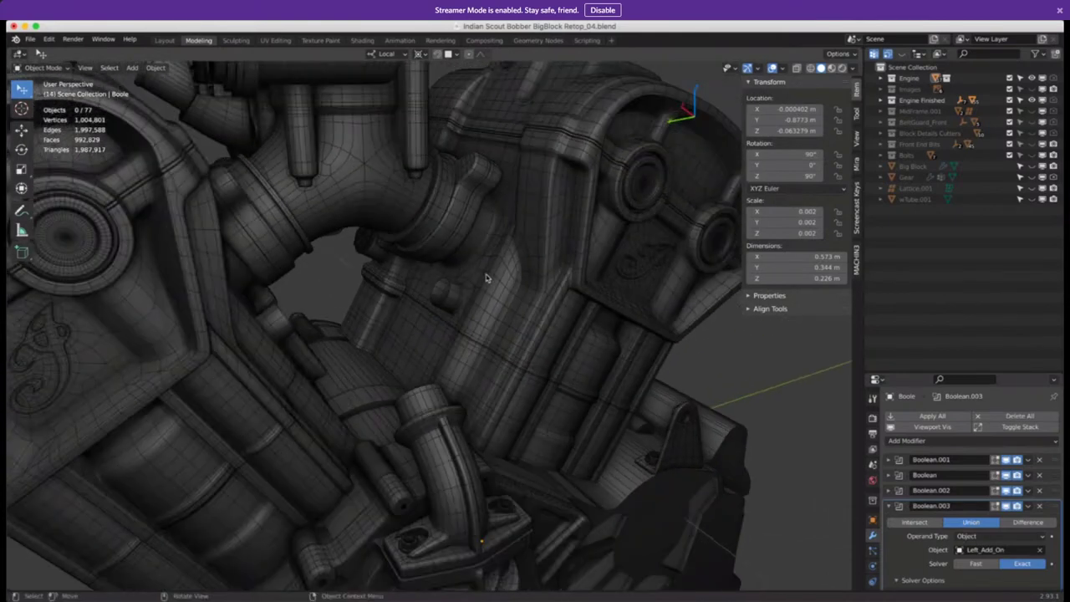
pyautogui.scroll(-10, 487, 279)
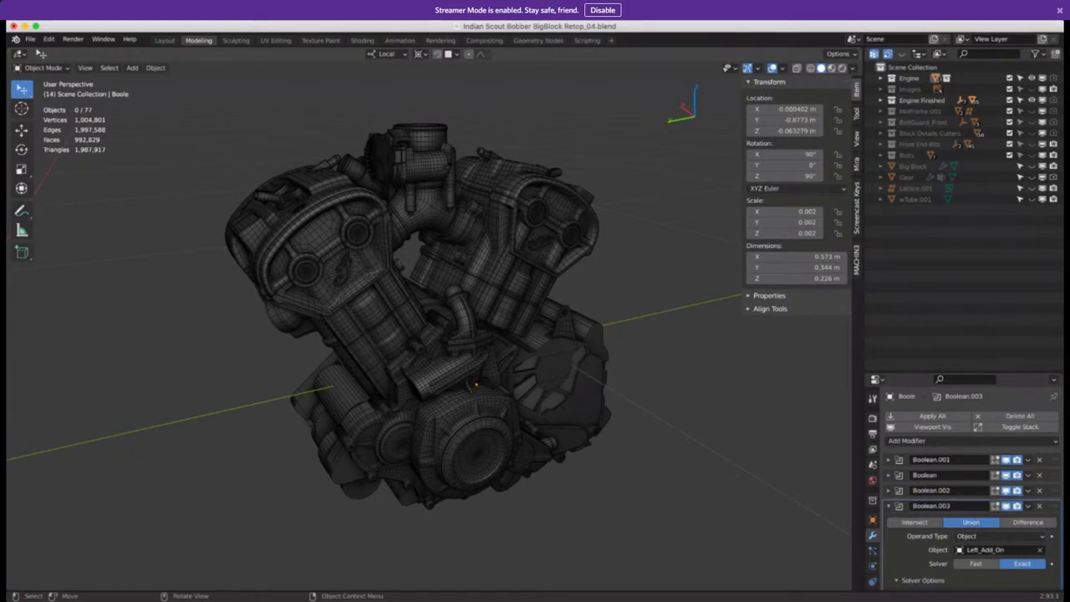
# Orbit toward the cylinder heads and tilt onto the cylinder top and stud
pyautogui.moveTo(365, 290); pyautogui.dragTo(560, 279, button='middle')
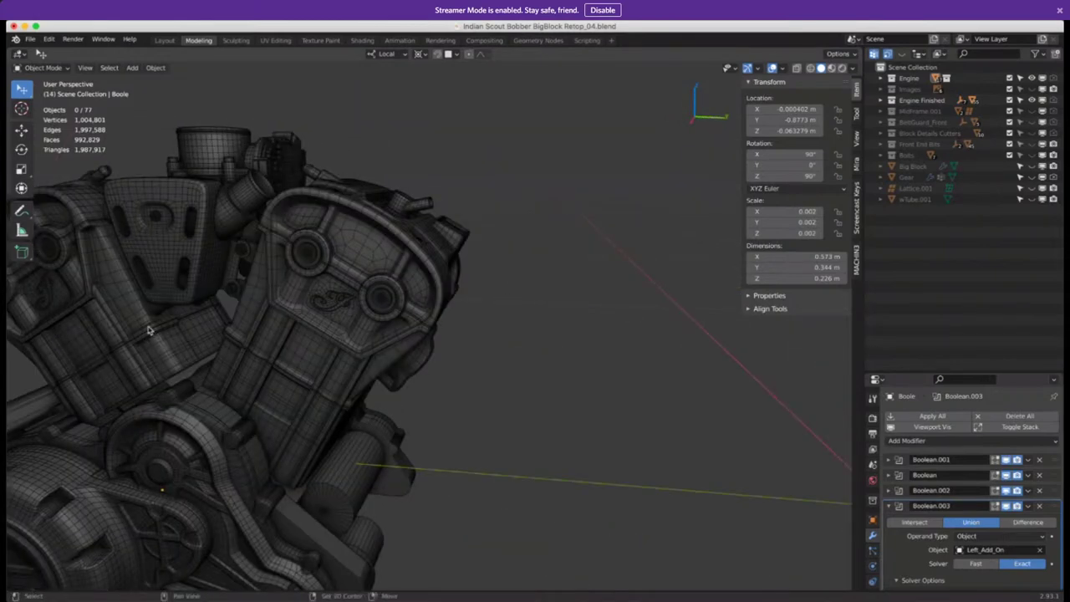
pyautogui.moveTo(161, 337); pyautogui.dragTo(321, 257, button='middle')
pyautogui.scroll(5, 279, 265)
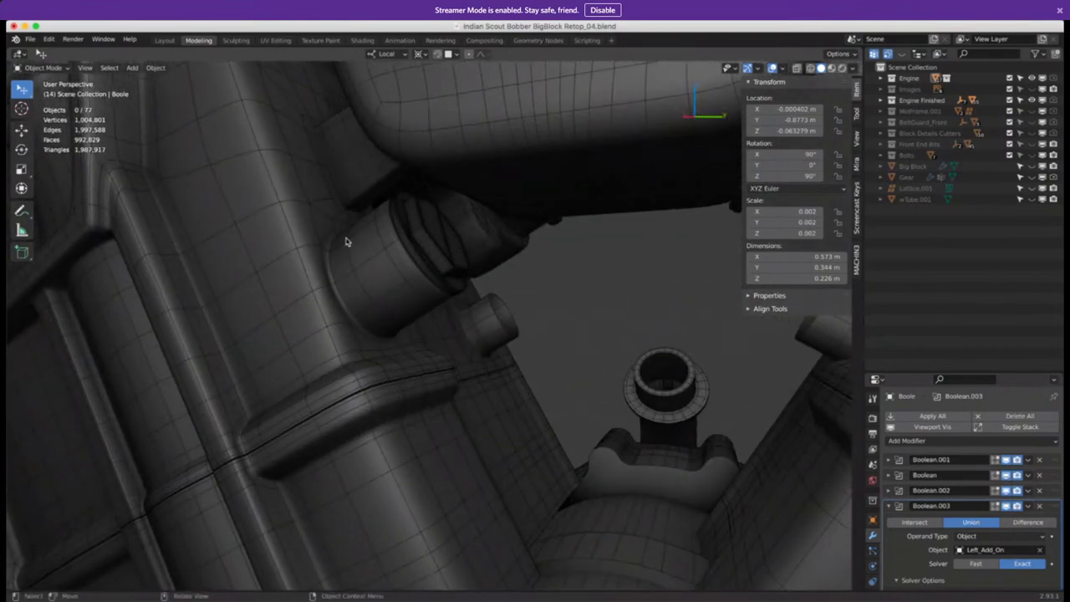
pyautogui.moveTo(356, 326); pyautogui.dragTo(355, 332, button='middle')
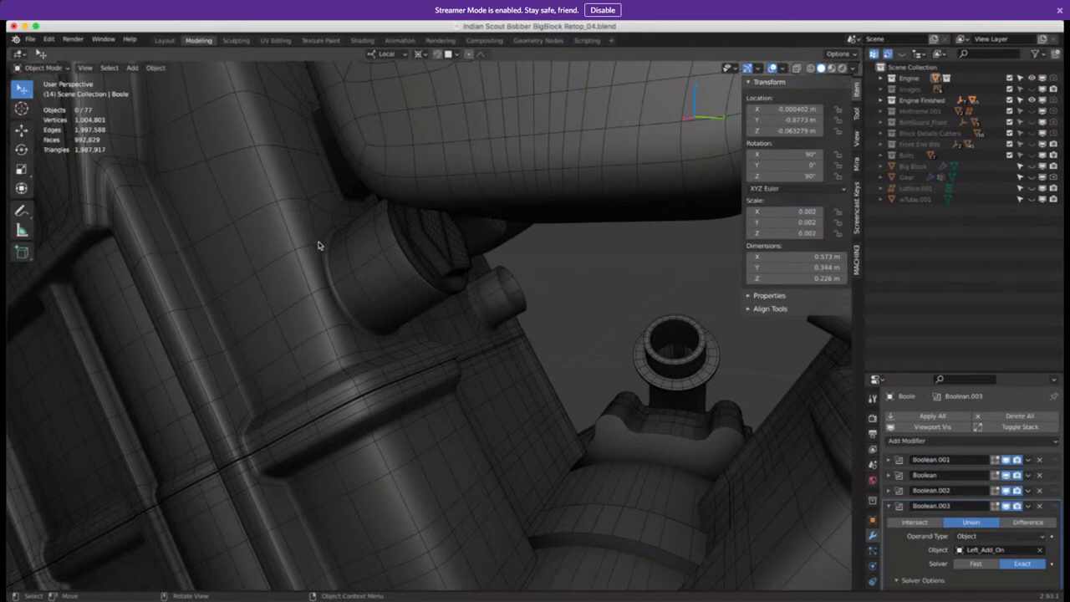
pyautogui.moveTo(320, 243); pyautogui.dragTo(326, 272, button='middle')
pyautogui.scroll(-10, 326, 272)
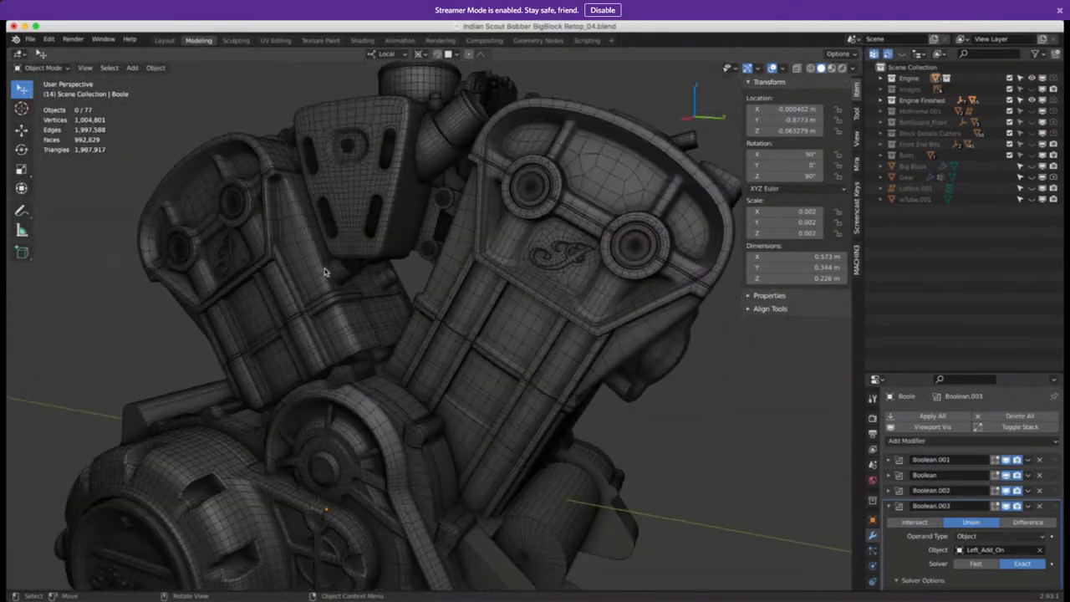
pyautogui.scroll(10, 326, 271)
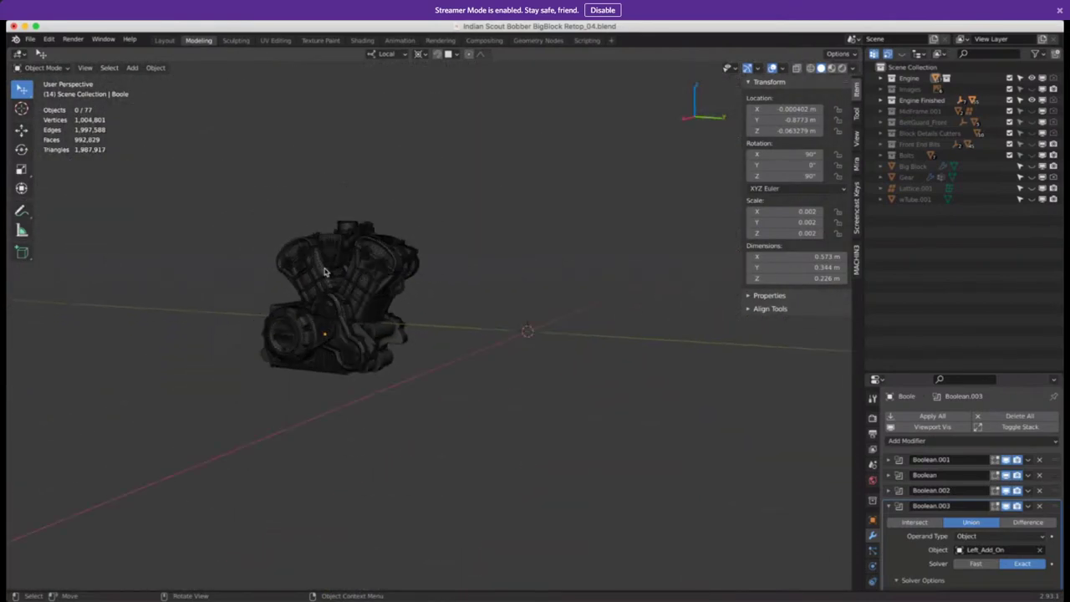
pyautogui.scroll(-3, 326, 276)
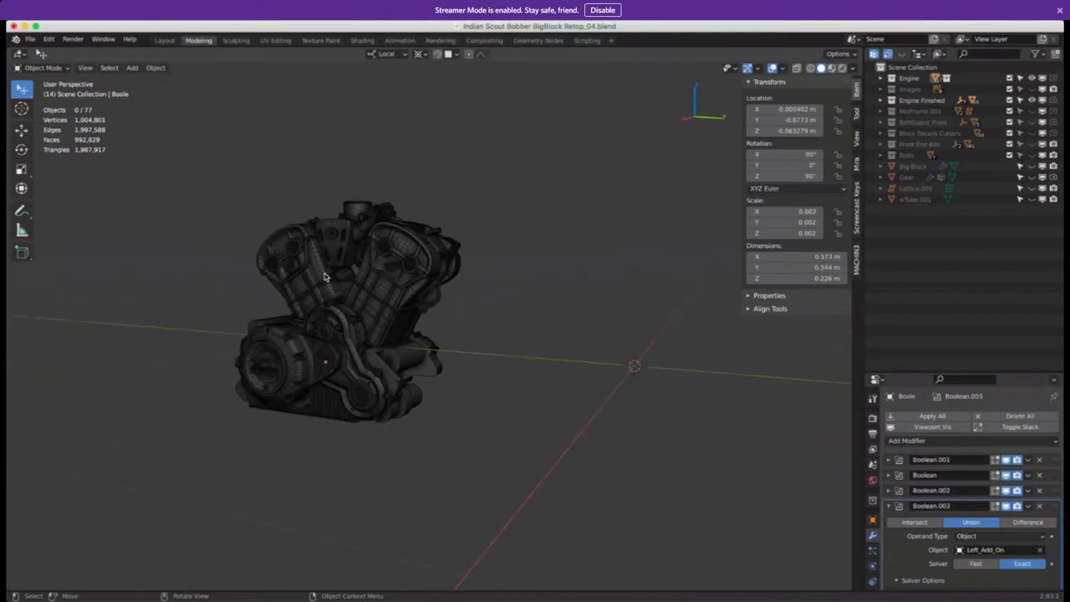
pyautogui.scroll(12, 326, 276)
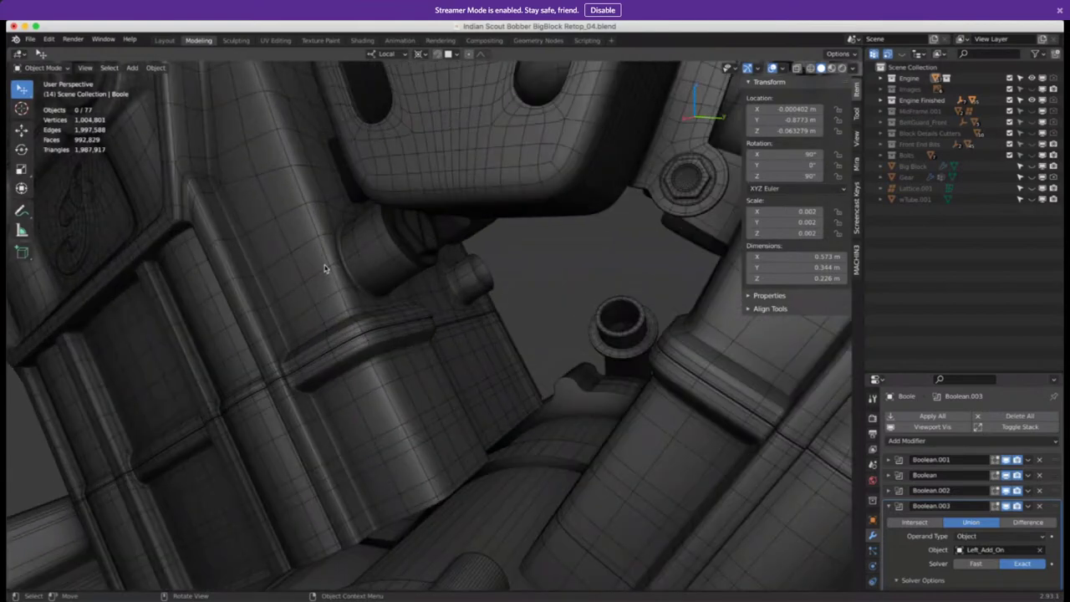
# Pan and orbit across the engine block to a front three-quarter view
pyautogui.keyDown('shift'); pyautogui.moveTo(326, 268); pyautogui.dragTo(536, 223, button='middle'); pyautogui.keyUp('shift')
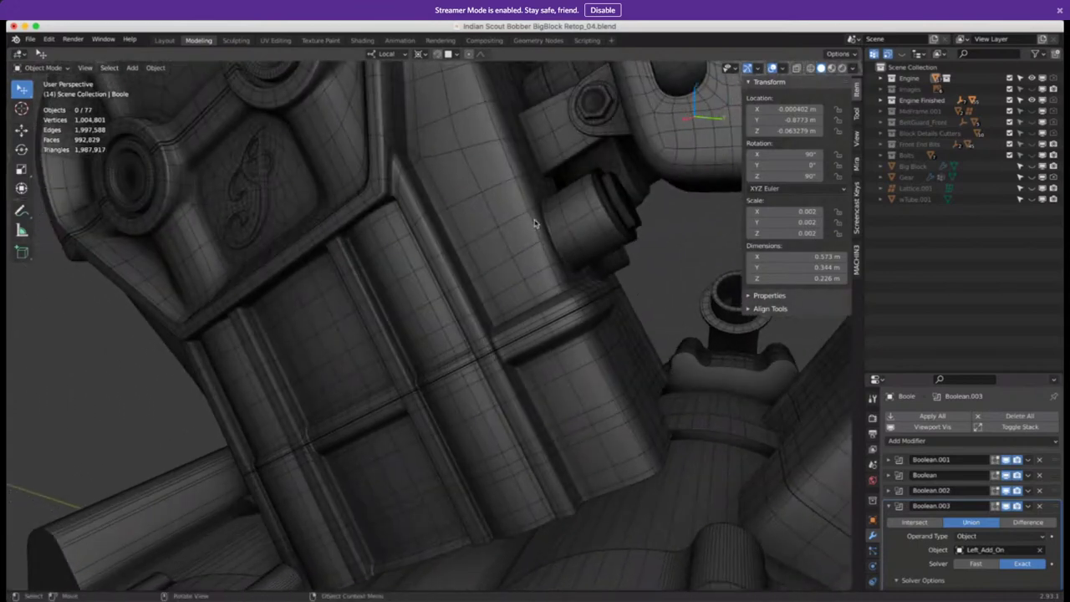
pyautogui.moveTo(259, 360); pyautogui.dragTo(279, 302, button='middle')
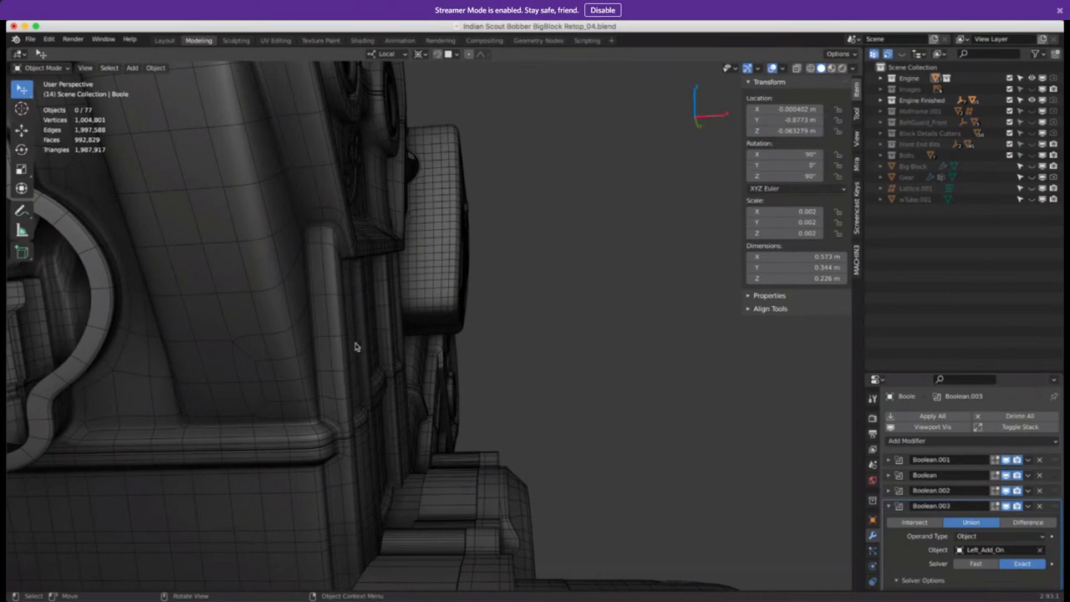
pyautogui.moveTo(355, 346); pyautogui.dragTo(410, 353, button='middle')
pyautogui.scroll(6, 439, 351)
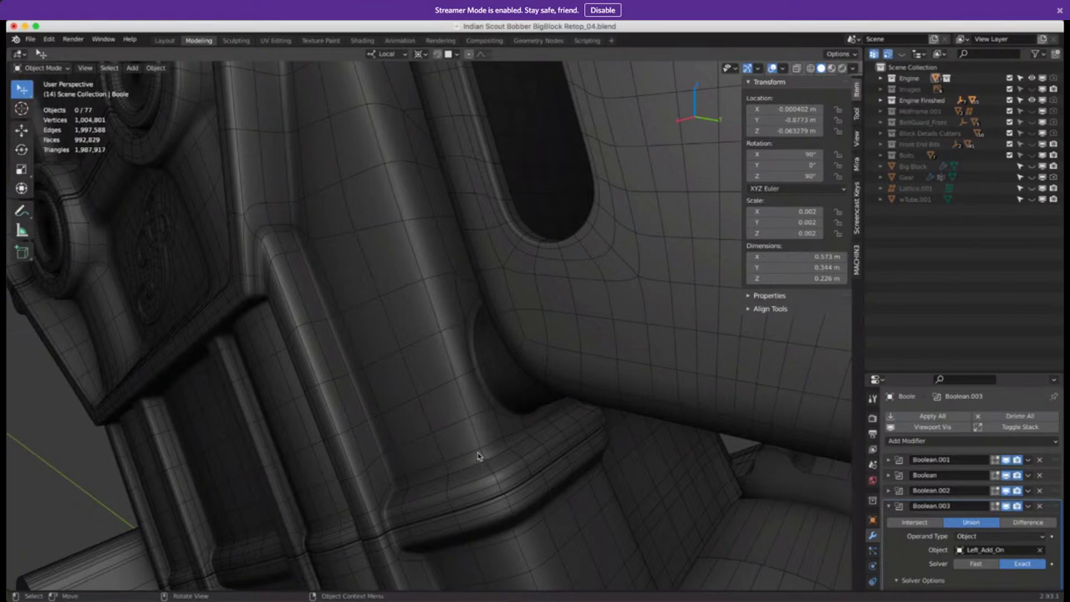
pyautogui.keyDown('shift'); pyautogui.moveTo(468, 401); pyautogui.dragTo(400, 333, button='middle'); pyautogui.keyUp('shift')
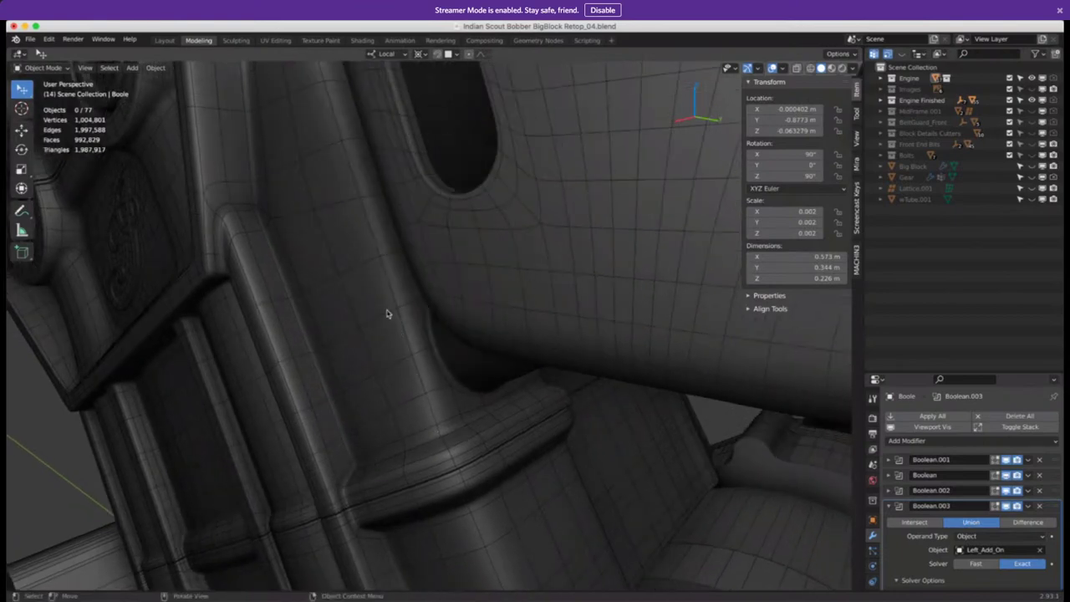
pyautogui.scroll(-10, 418, 386)
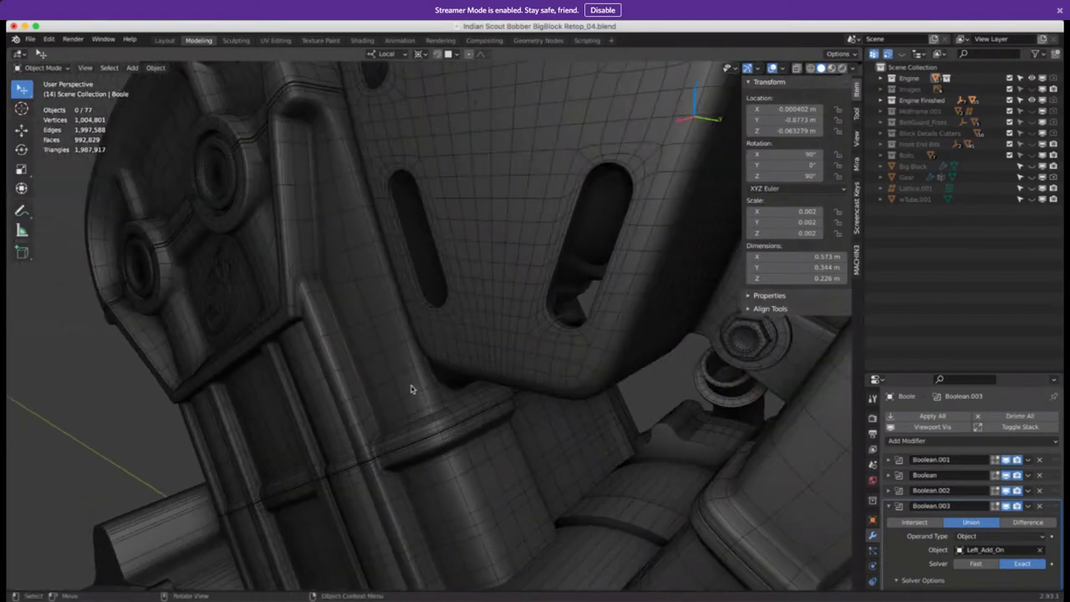
pyautogui.scroll(-3, 418, 426)
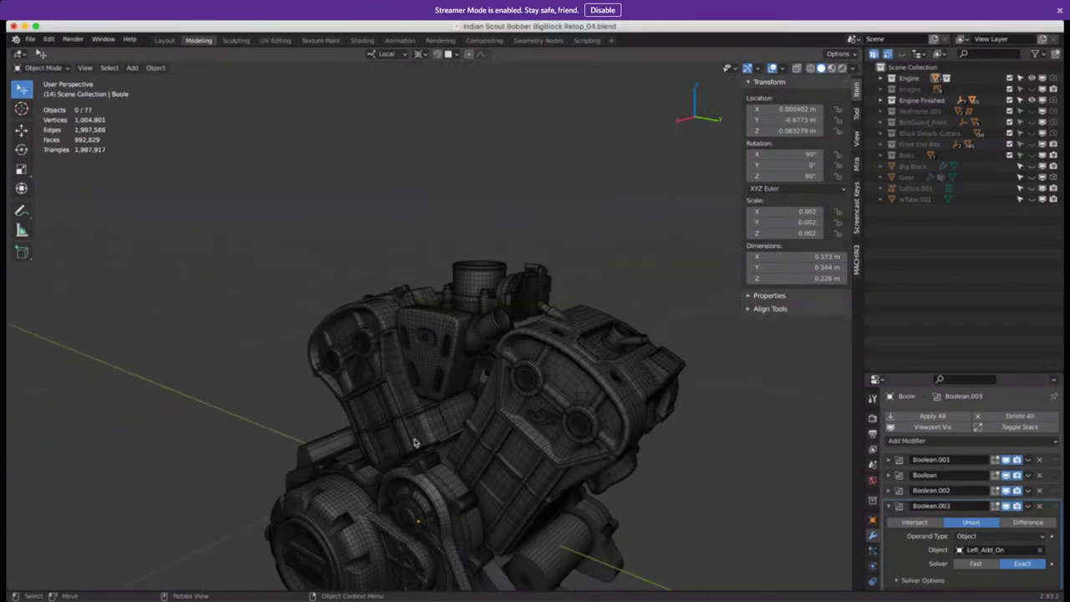
pyautogui.moveTo(417, 439); pyautogui.dragTo(483, 161, button='middle')
pyautogui.scroll(4, 423, 126)
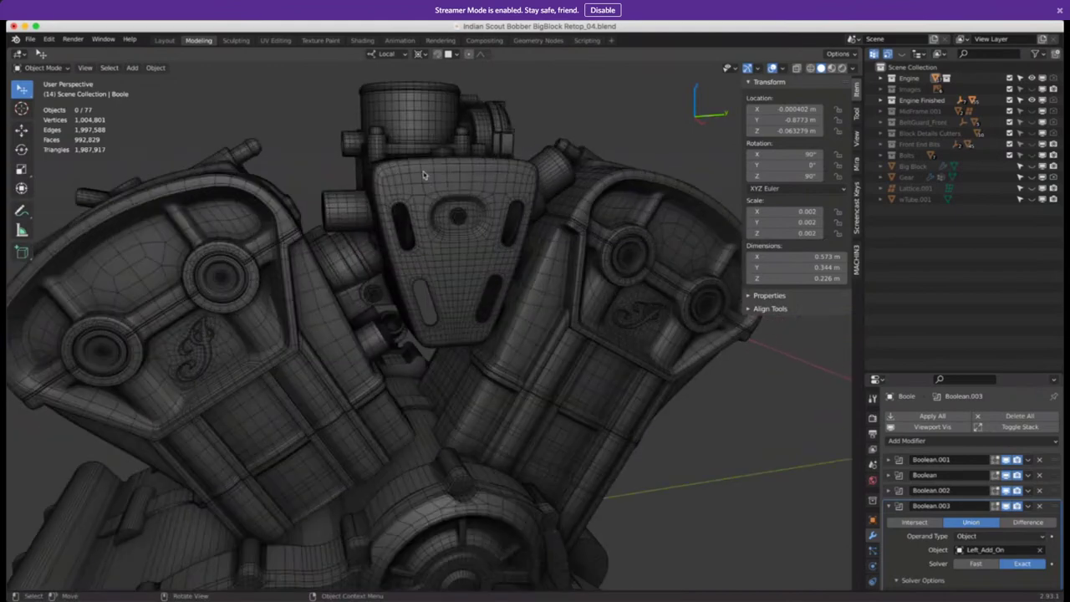
pyautogui.click(446, 191)
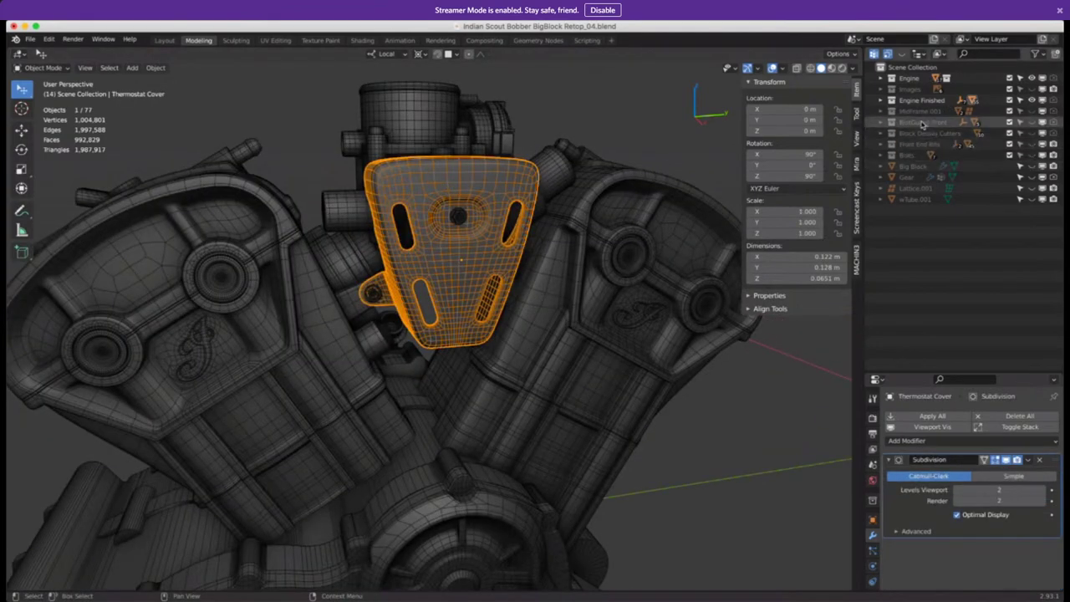
pyautogui.click(881, 101)
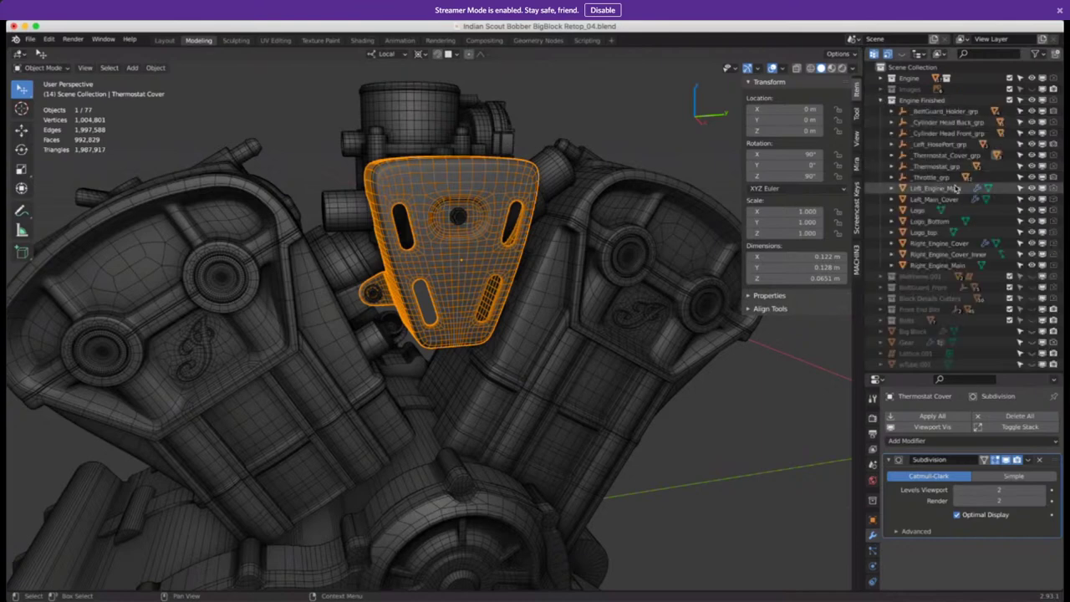
pyautogui.click(1032, 156)
pyautogui.scroll(6, 433, 225)
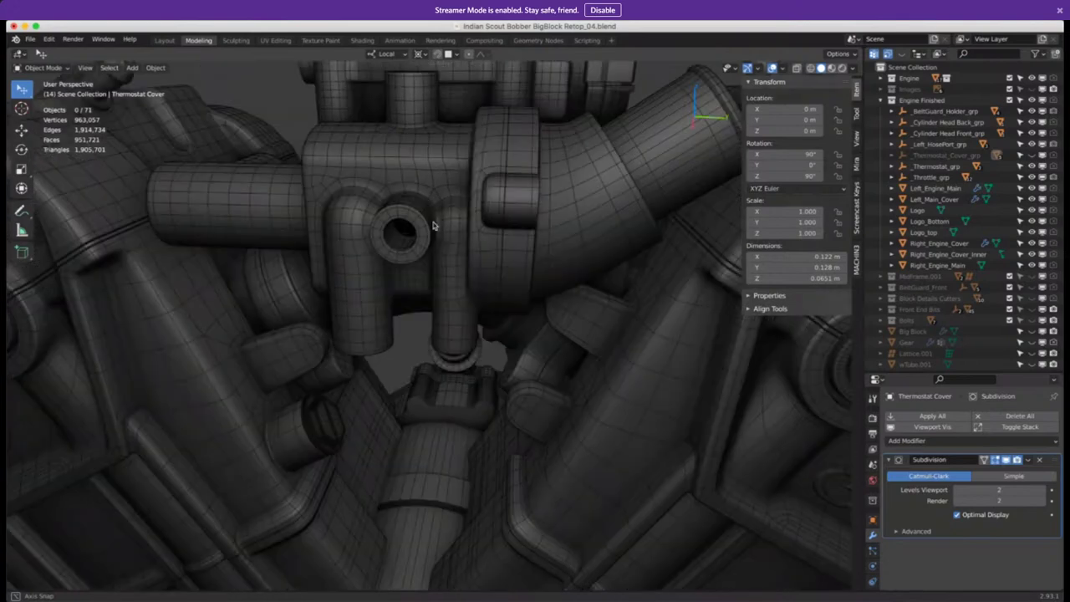
pyautogui.moveTo(433, 225); pyautogui.dragTo(479, 173, button='middle')
pyautogui.moveTo(478, 168); pyautogui.dragTo(512, 163, button='middle')
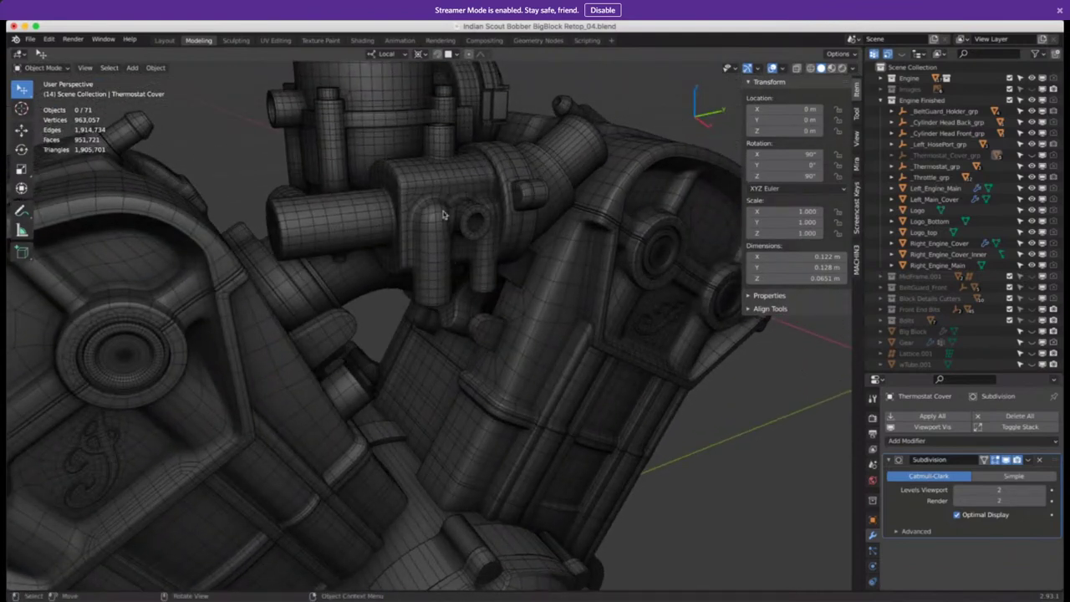
pyautogui.scroll(3, 424, 214)
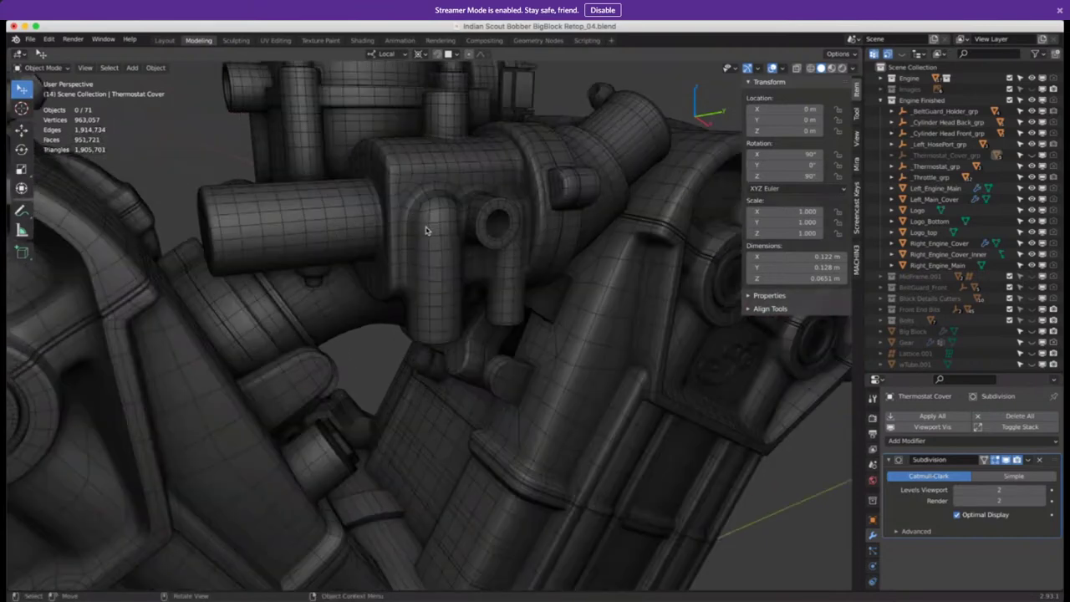
pyautogui.scroll(1, 425, 231)
pyautogui.moveTo(430, 215); pyautogui.dragTo(492, 318, button='middle')
pyautogui.scroll(-3, 451, 328)
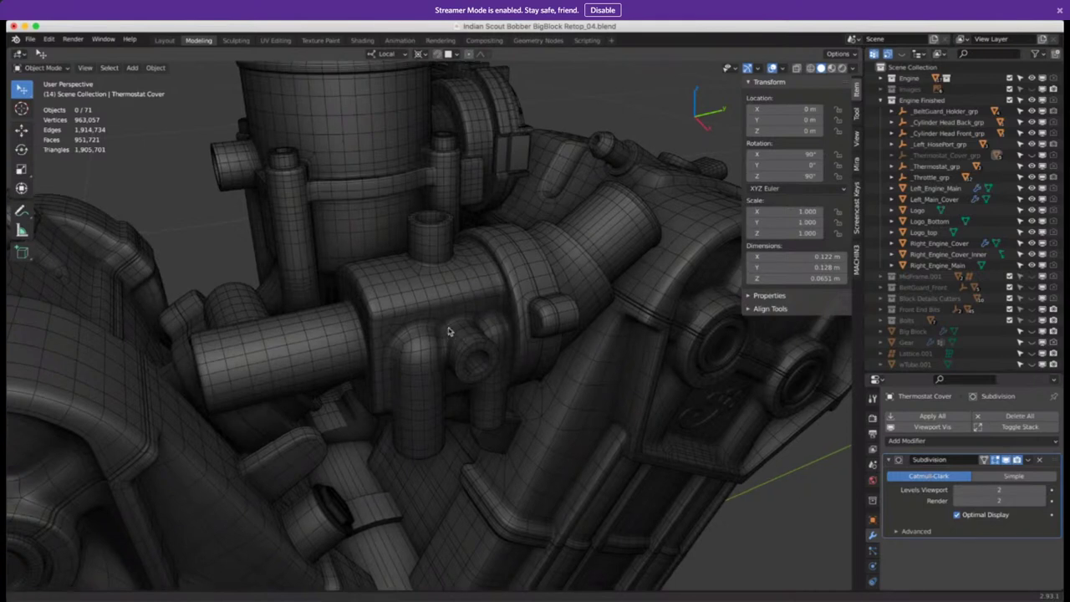
pyautogui.moveTo(456, 339); pyautogui.dragTo(450, 311, button='middle')
pyautogui.scroll(-3, 450, 313)
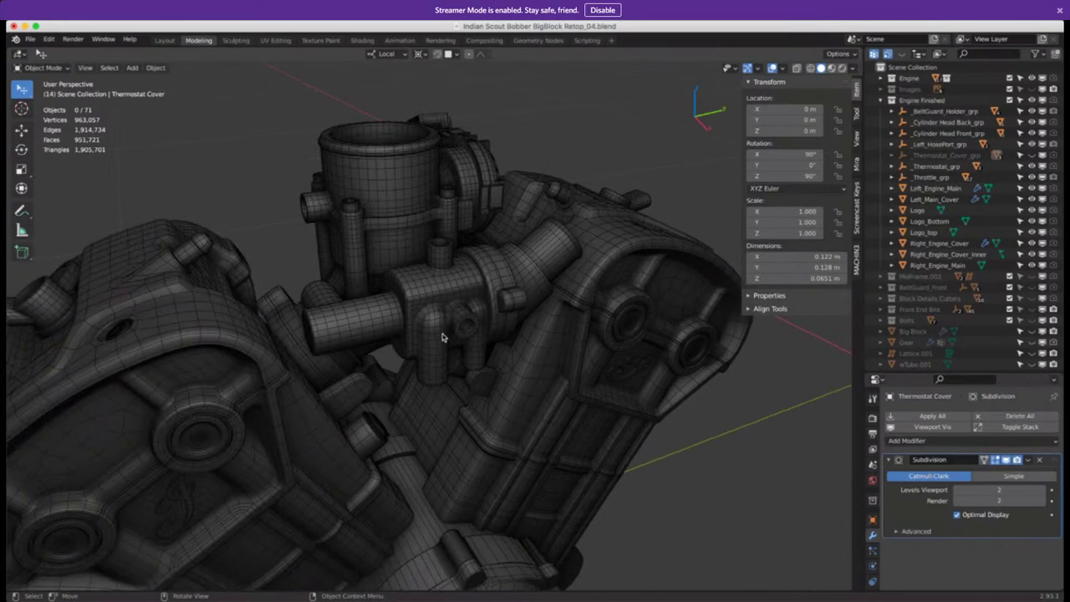
pyautogui.moveTo(366, 327); pyautogui.dragTo(331, 398, button='middle')
# Zoom in on the engine toward the thermostat housing
pyautogui.scroll(2, 332, 398)
pyautogui.scroll(2, 394, 334)
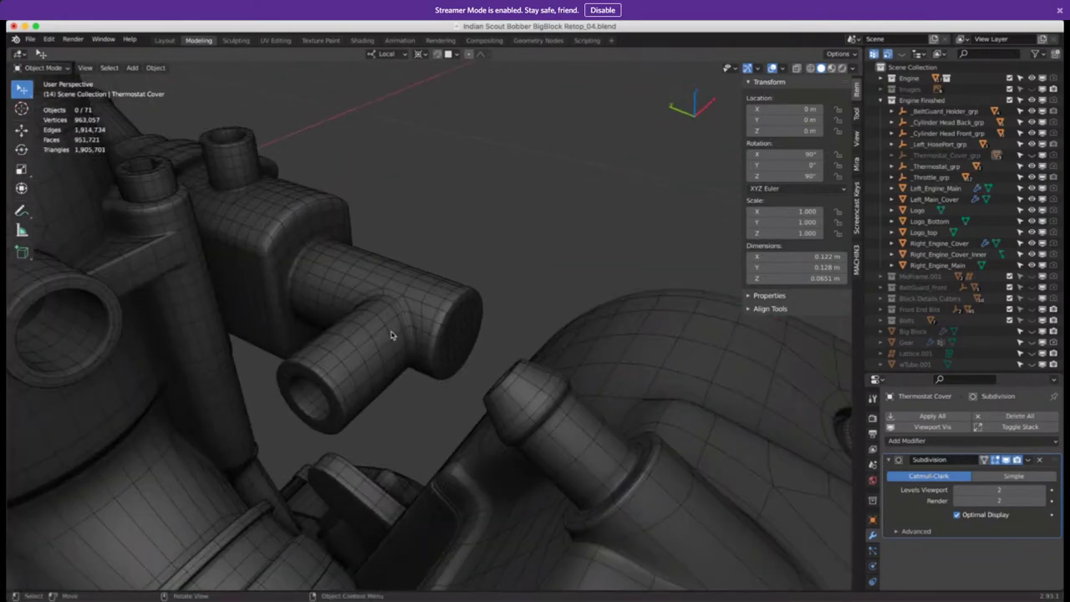
pyautogui.scroll(1, 410, 310)
pyautogui.scroll(2, 450, 301)
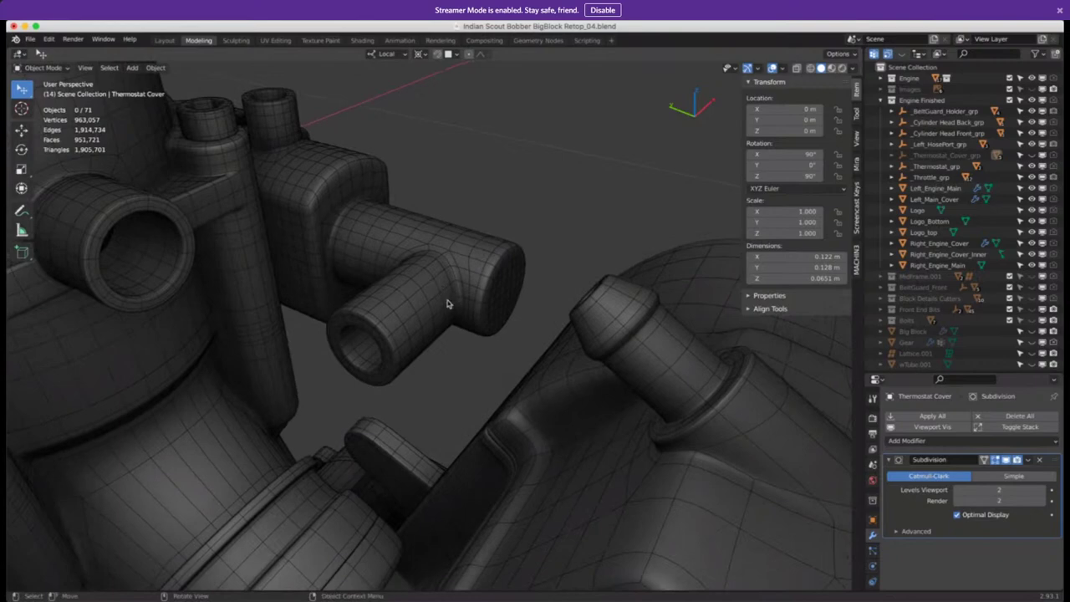
pyautogui.scroll(2, 447, 305)
pyautogui.scroll(1, 454, 306)
pyautogui.scroll(1, 442, 291)
pyautogui.scroll(1, 435, 282)
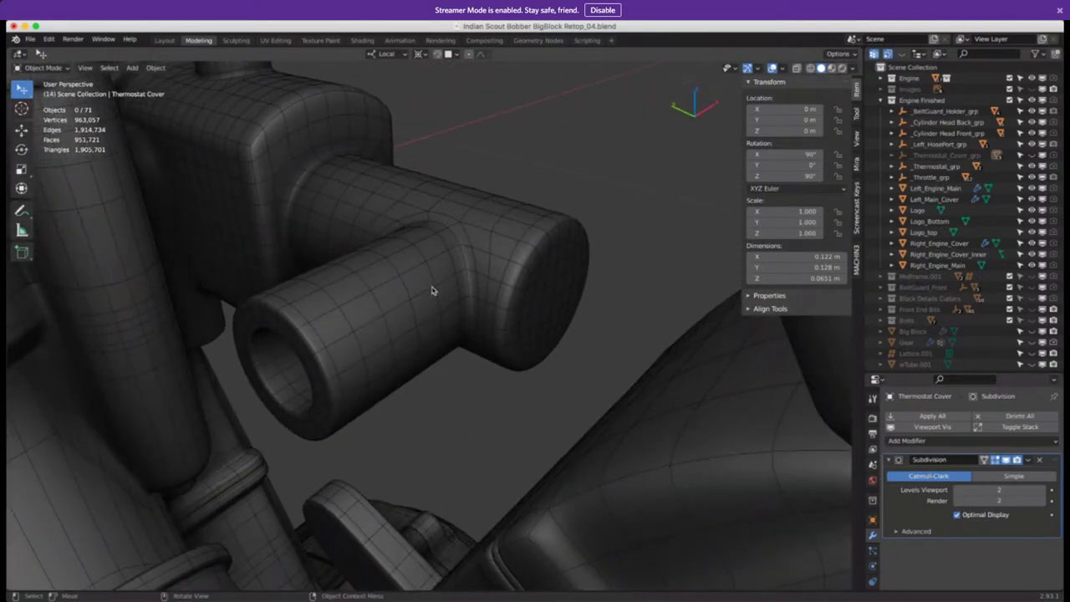
pyautogui.scroll(1, 470, 228)
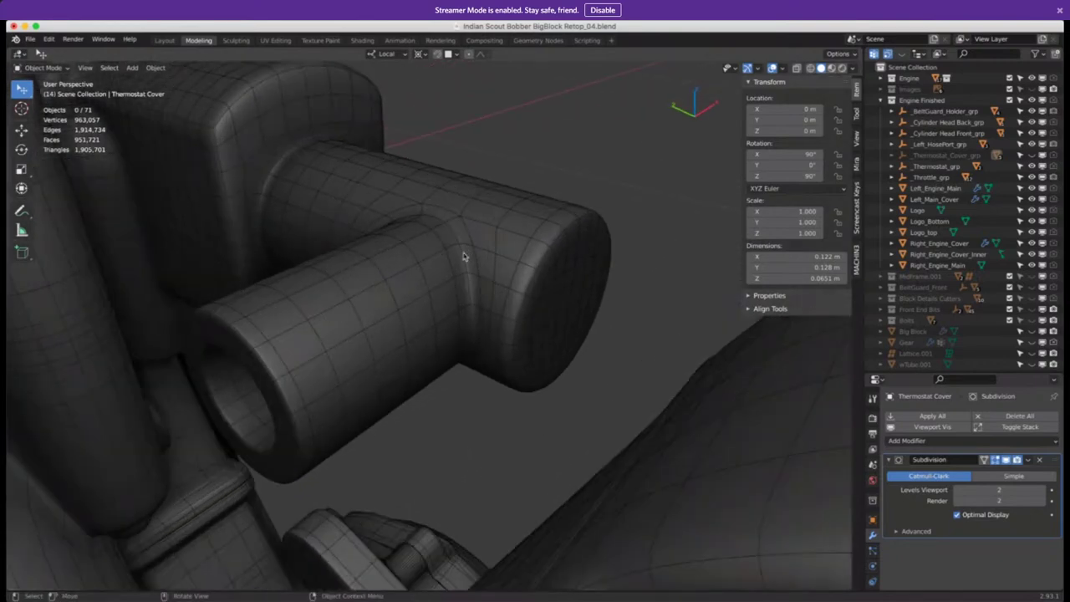
pyautogui.scroll(2, 464, 222)
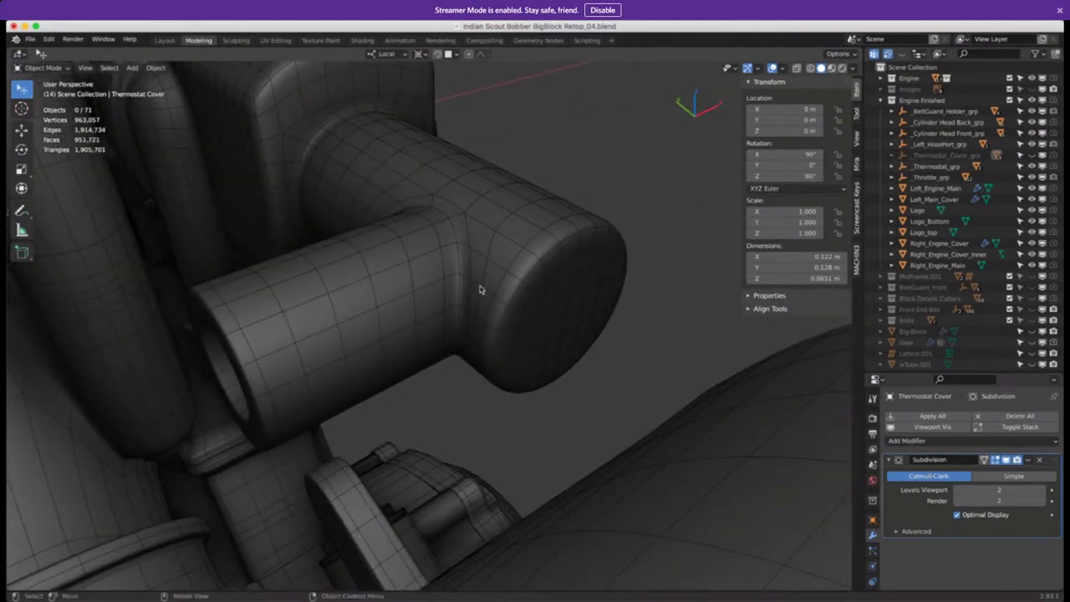
# Orbit around the thermostat housing tubes and cover to inspect them from several angles
pyautogui.moveTo(481, 289); pyautogui.dragTo(454, 209, button='middle')
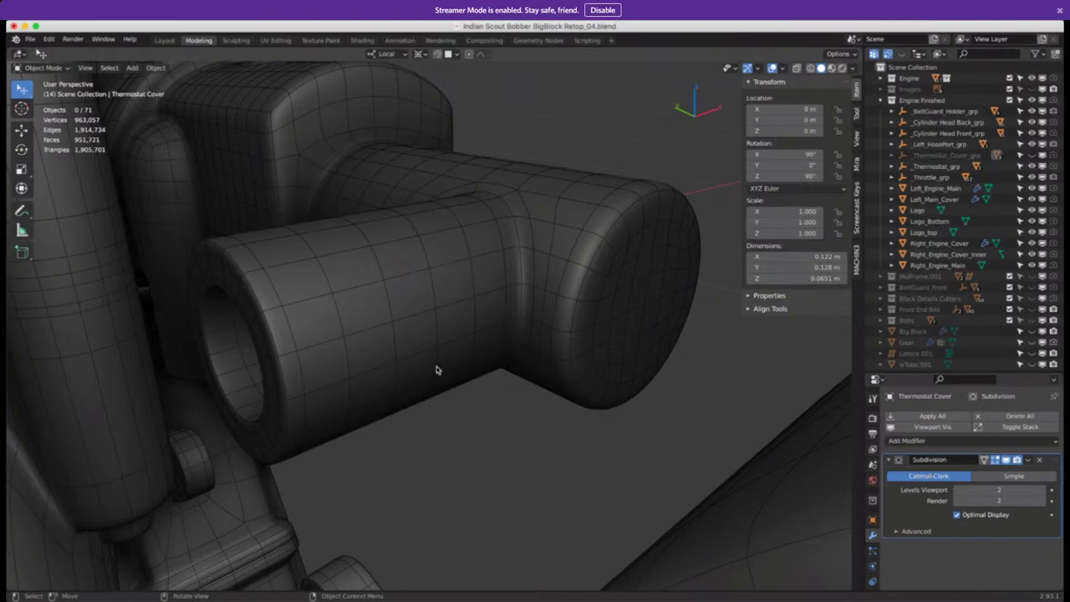
pyautogui.moveTo(436, 366); pyautogui.dragTo(486, 294, button='middle')
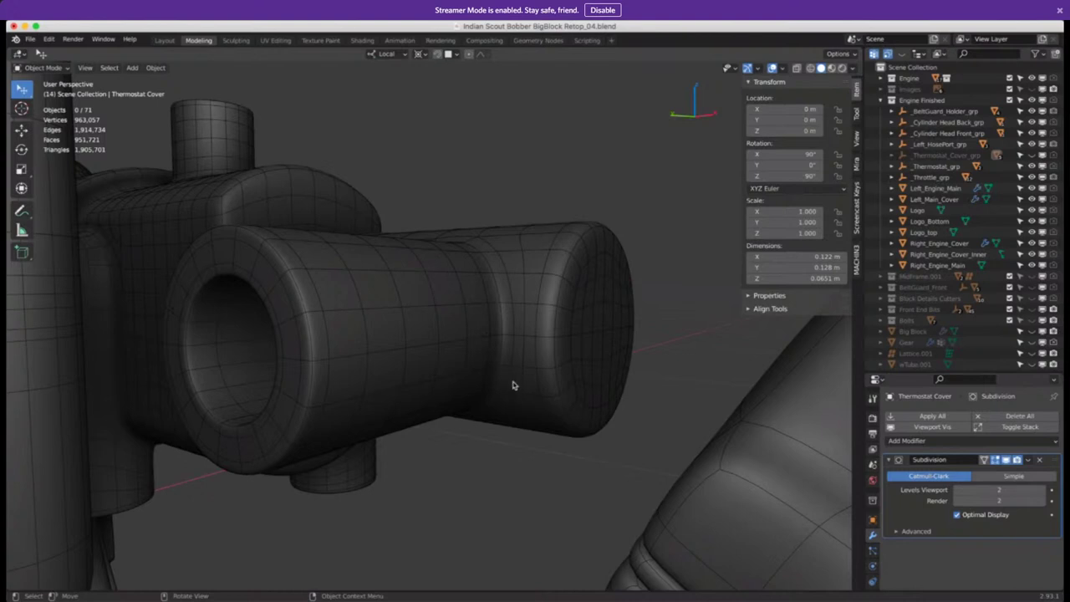
pyautogui.moveTo(514, 385); pyautogui.dragTo(450, 322, button='middle')
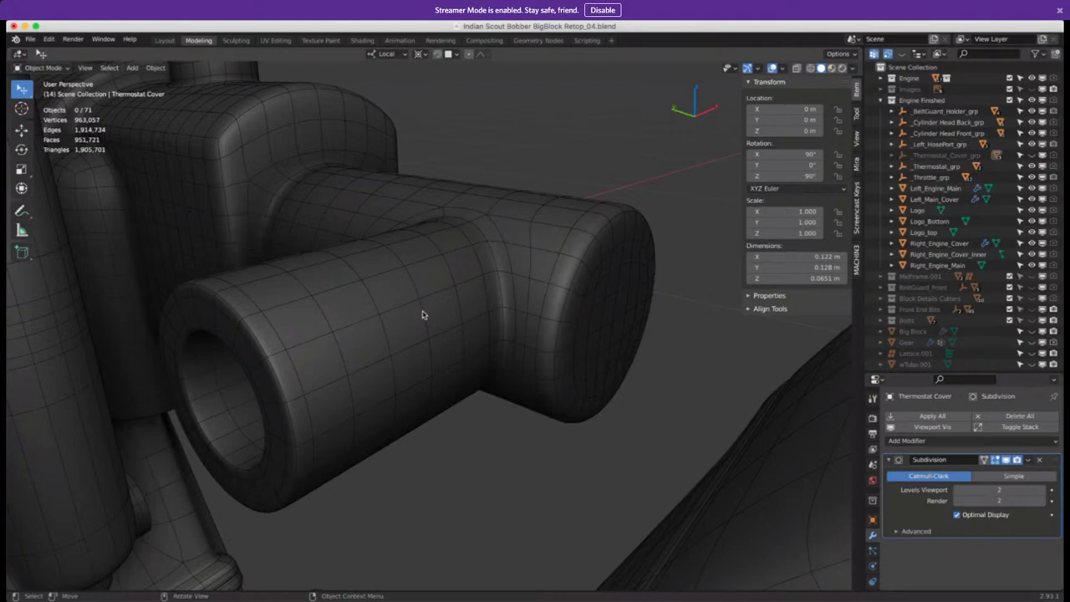
pyautogui.moveTo(422, 315); pyautogui.dragTo(468, 289, button='middle')
pyautogui.scroll(-2, 448, 325)
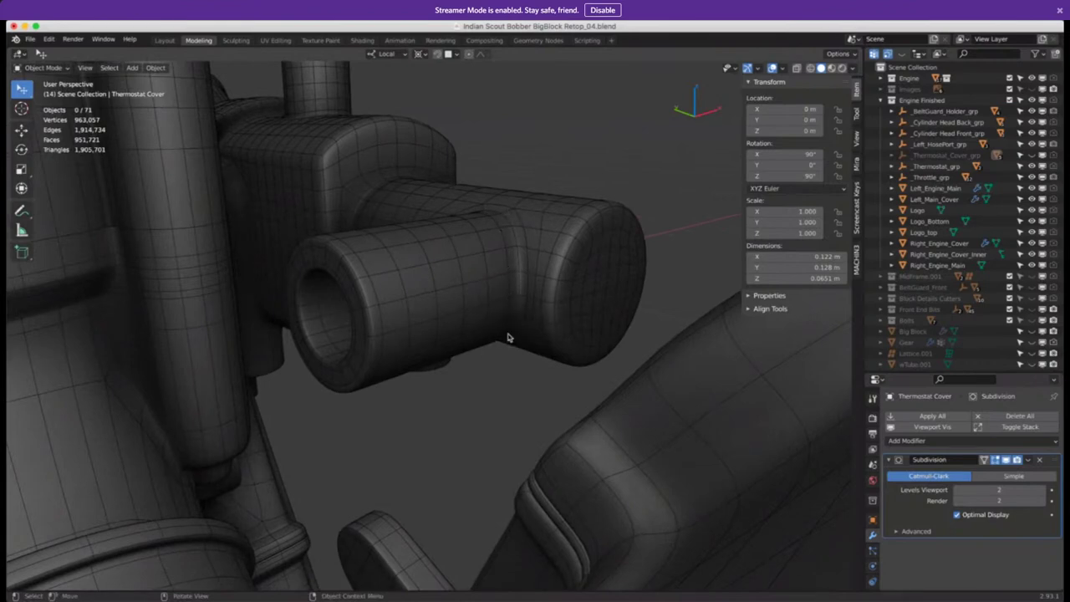
pyautogui.moveTo(507, 270); pyautogui.dragTo(537, 204, button='middle')
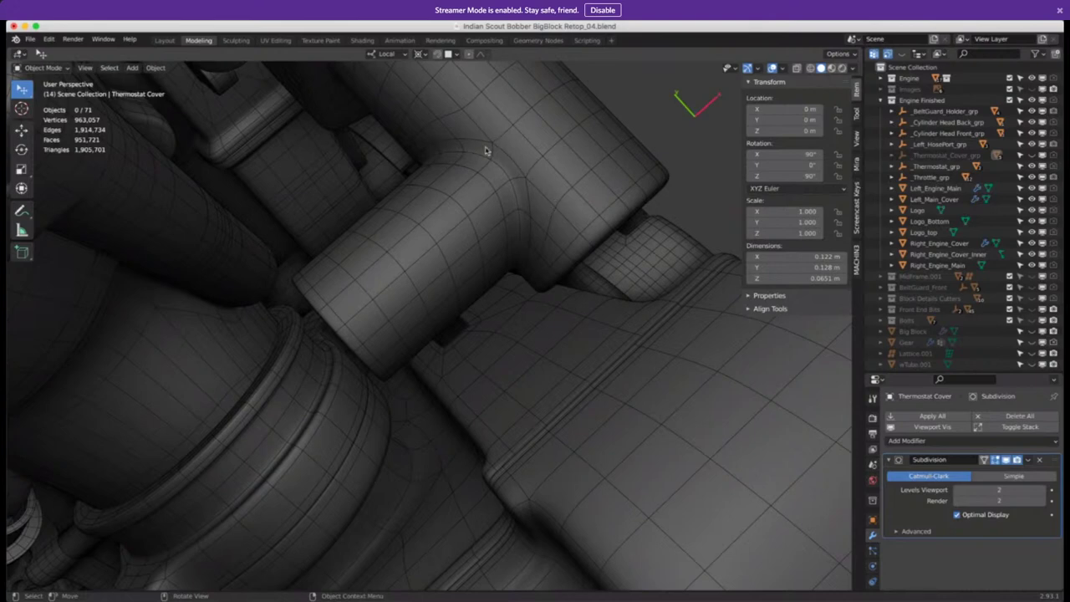
pyautogui.moveTo(507, 166); pyautogui.dragTo(433, 361, button='middle')
pyautogui.scroll(-4, 518, 317)
pyautogui.click(433, 361)
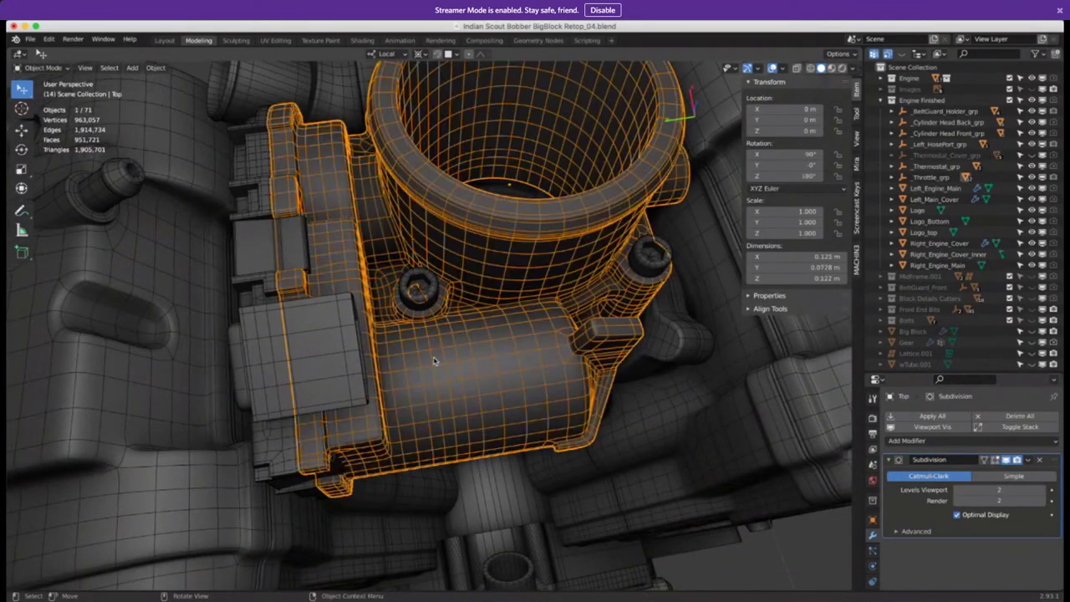
pyautogui.press('KP_Divide')
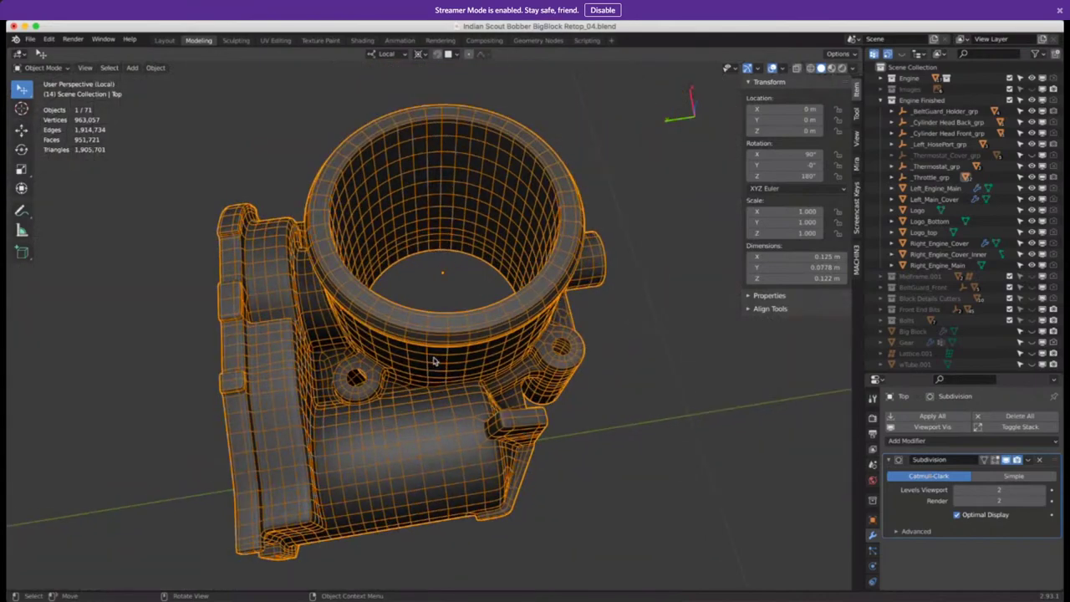
pyautogui.click(615, 473)
pyautogui.moveTo(616, 461); pyautogui.dragTo(365, 351, button='middle')
pyautogui.scroll(5, 346, 306)
pyautogui.scroll(-5, 330, 304)
pyautogui.scroll(3, 375, 375)
pyautogui.scroll(-5, 365, 351)
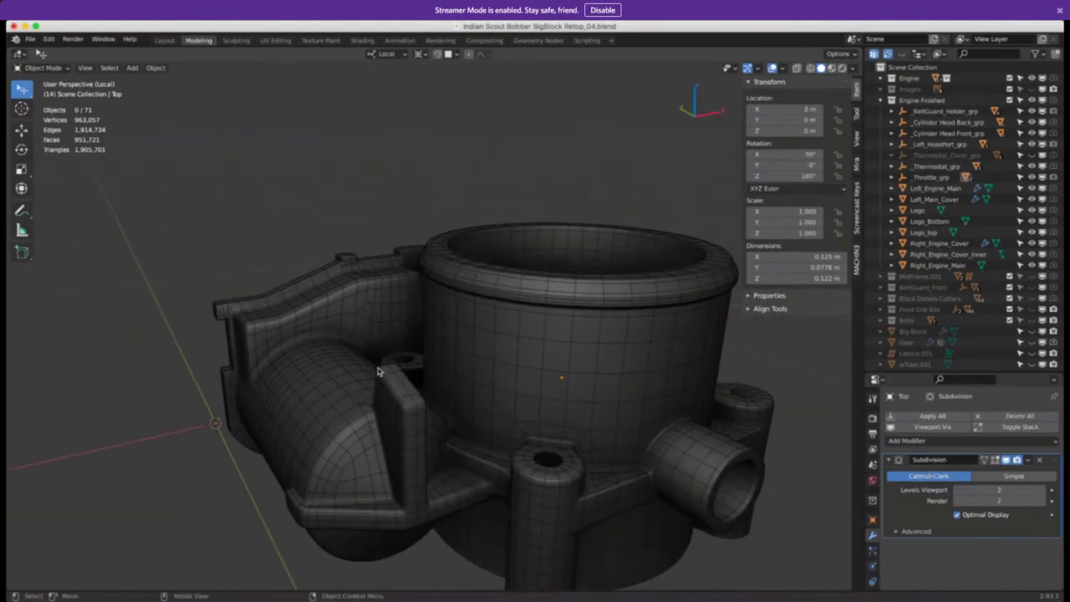
pyautogui.moveTo(507, 473); pyautogui.dragTo(440, 337, button='middle')
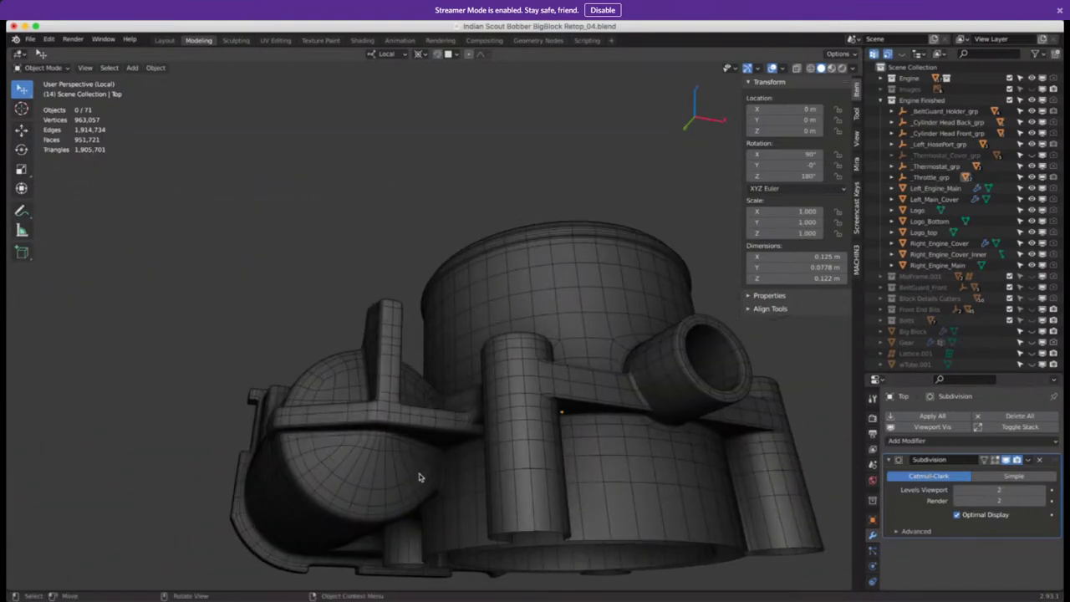
pyautogui.moveTo(373, 463); pyautogui.dragTo(374, 349, button='middle')
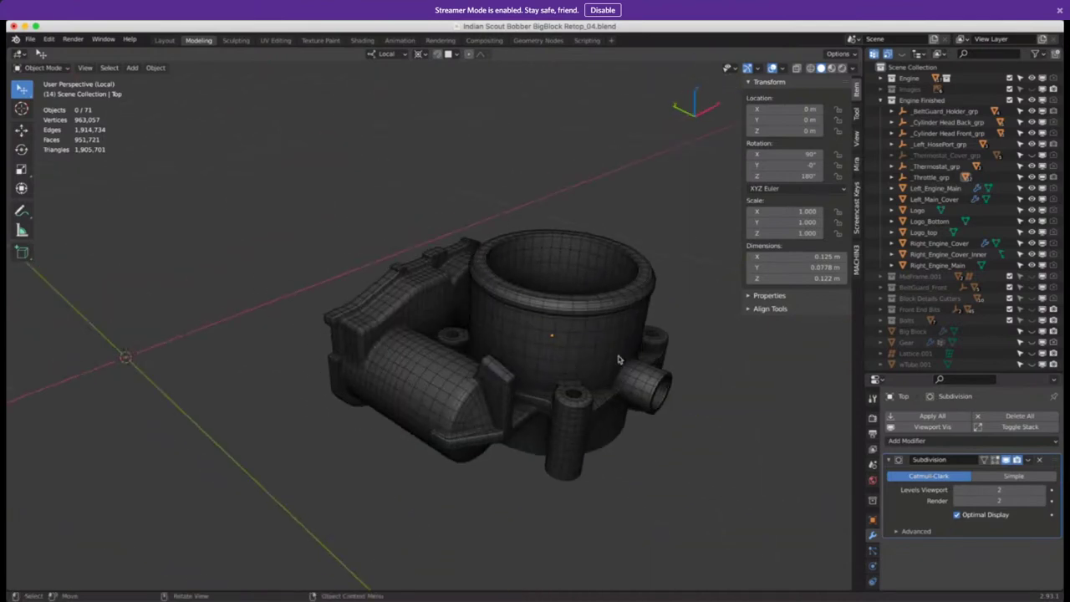
pyautogui.press('KP_Divide')
pyautogui.scroll(-4, 589, 378)
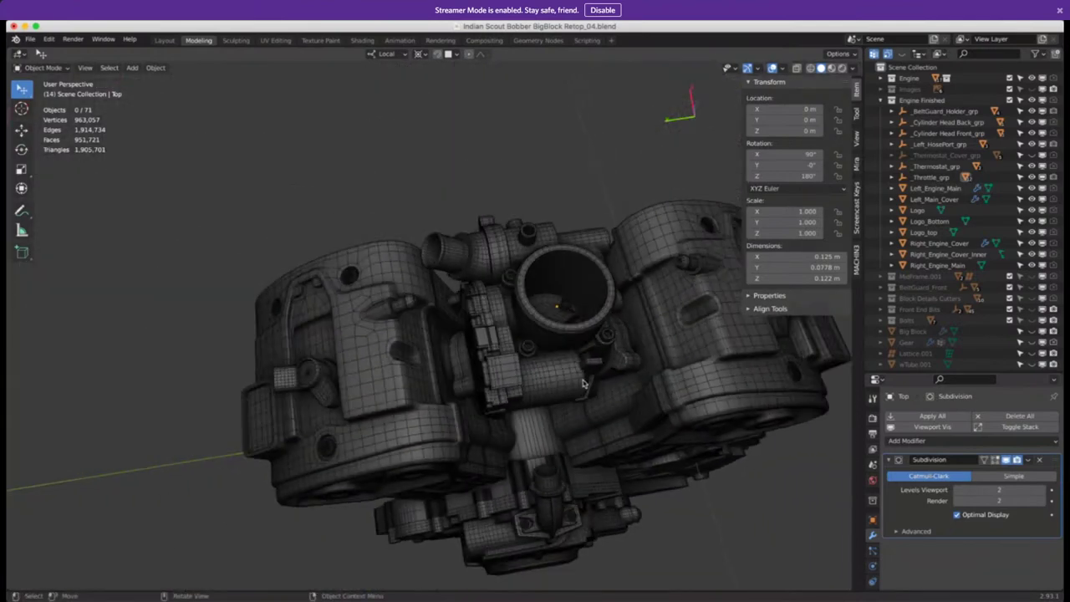
pyautogui.moveTo(580, 384); pyautogui.dragTo(471, 303, button='middle')
pyautogui.moveTo(518, 420); pyautogui.dragTo(447, 257, button='middle')
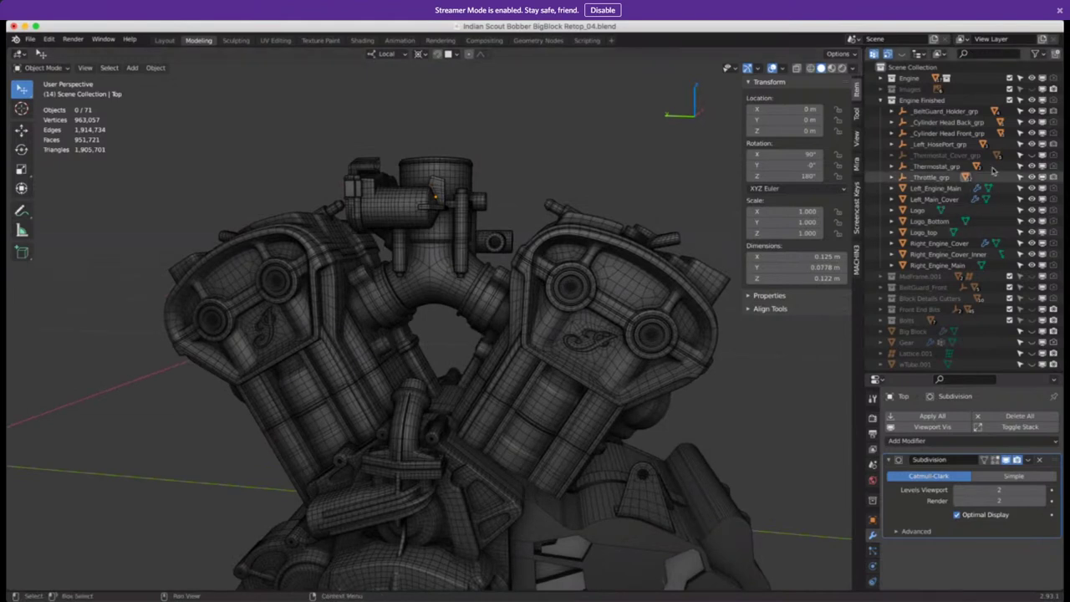
# Unhide Thermostat_Cover_grp and look over the intake and whole engine to check it
pyautogui.click(1042, 155)
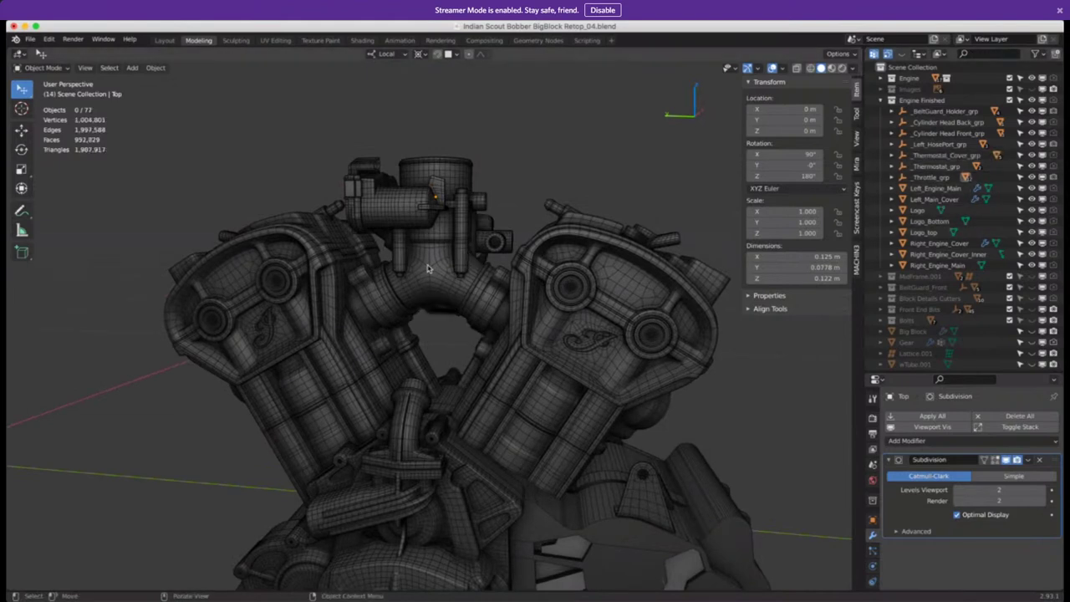
pyautogui.moveTo(427, 267); pyautogui.dragTo(432, 274, button='middle')
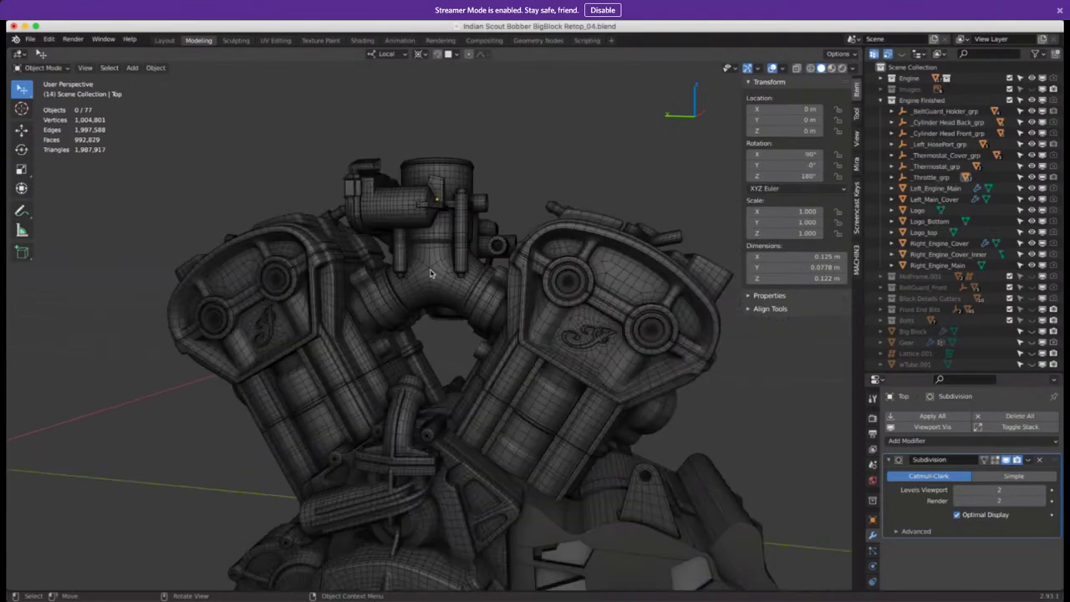
pyautogui.scroll(5, 525, 273)
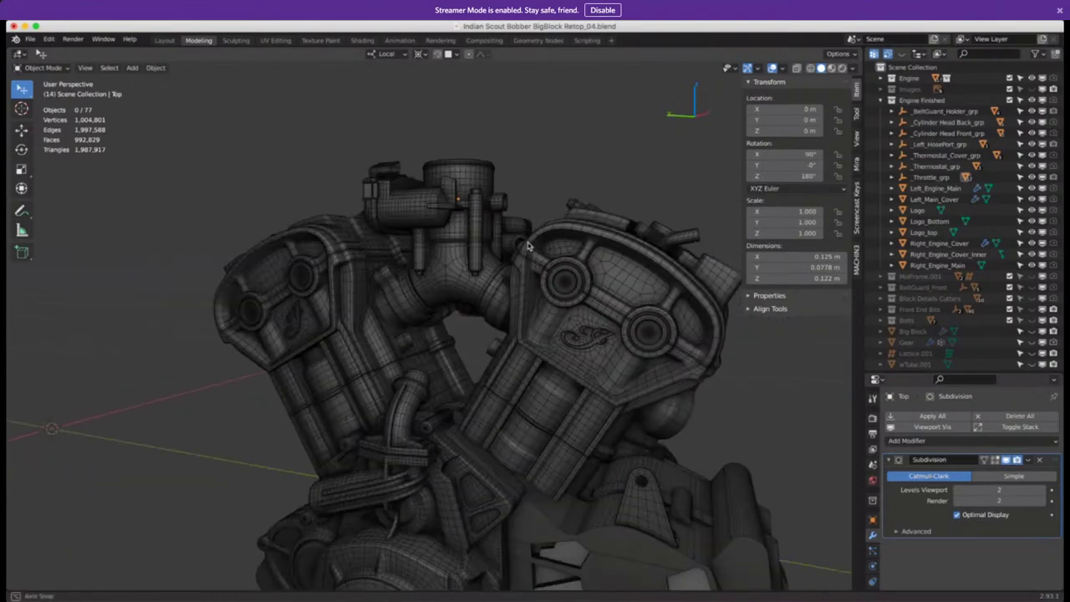
pyautogui.keyDown('shift'); pyautogui.moveTo(524, 273); pyautogui.dragTo(356, 274, button='middle'); pyautogui.keyUp('shift')
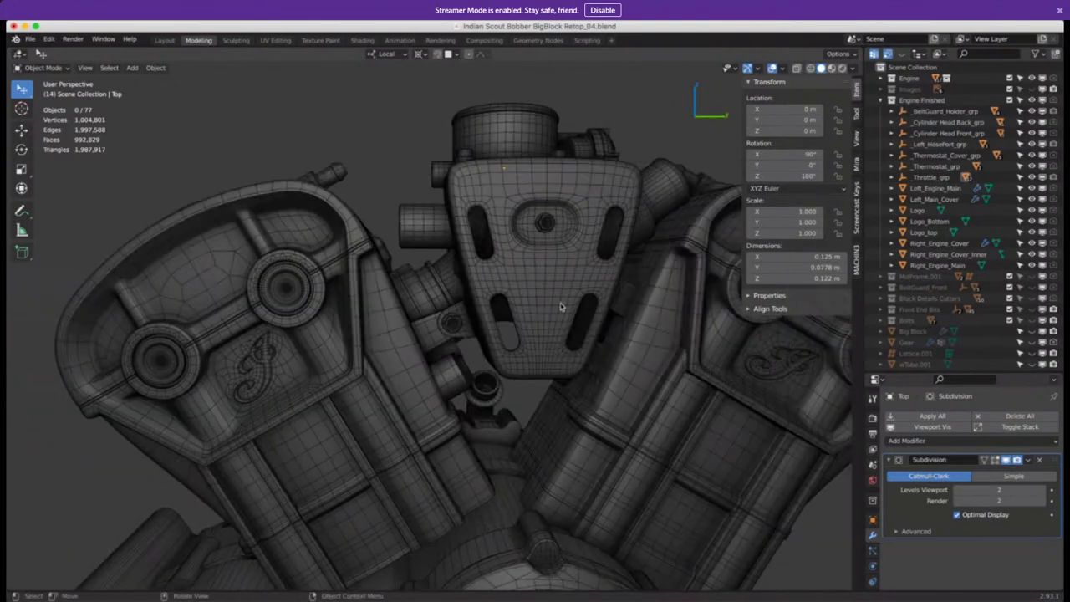
pyautogui.scroll(-5, 516, 282)
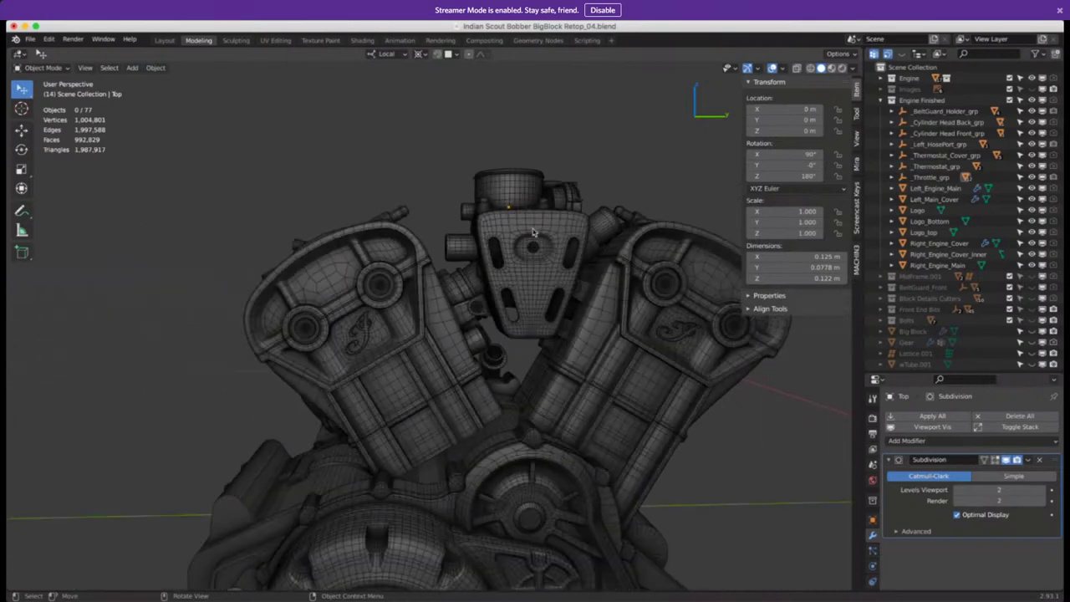
pyautogui.moveTo(449, 265); pyautogui.dragTo(458, 288, button='middle')
pyautogui.scroll(-2, 458, 288)
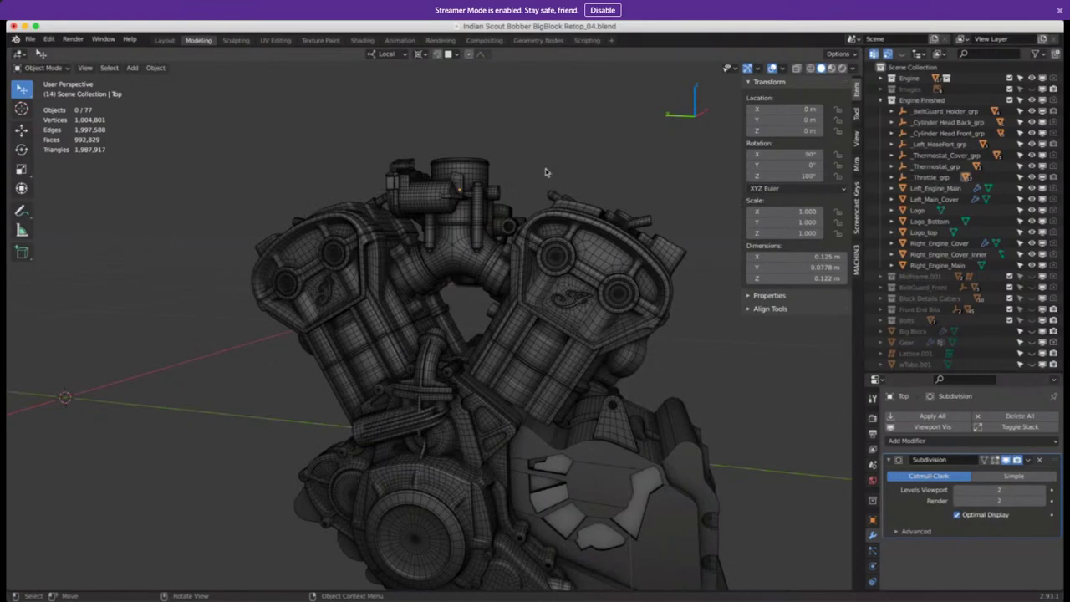
# Turn off the wireframe overlay and orbit to a straight front view of the solid engine
pyautogui.click(772, 68)
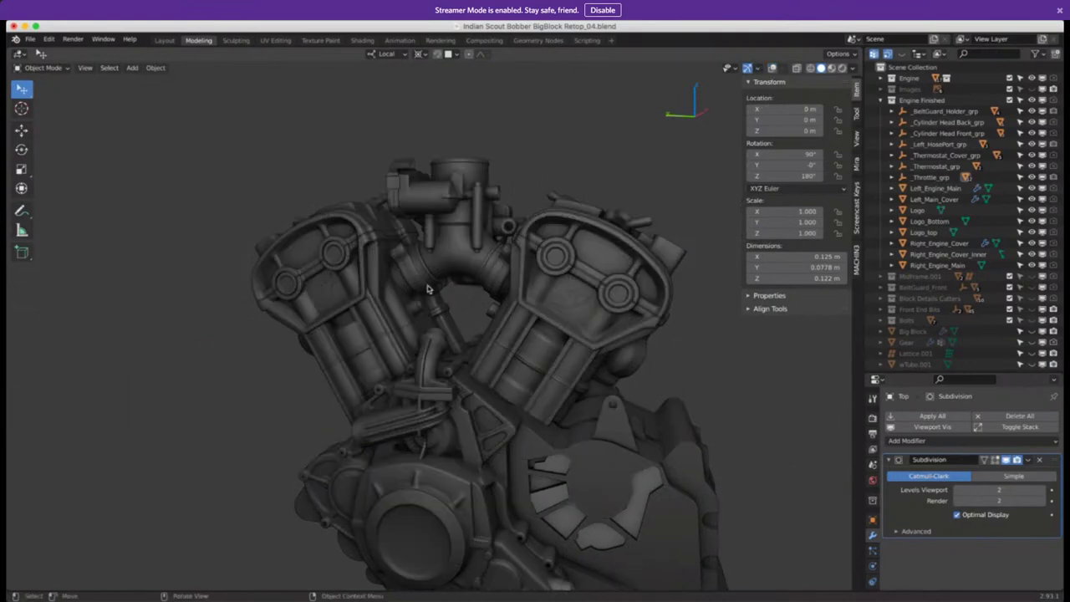
pyautogui.scroll(6, 442, 242)
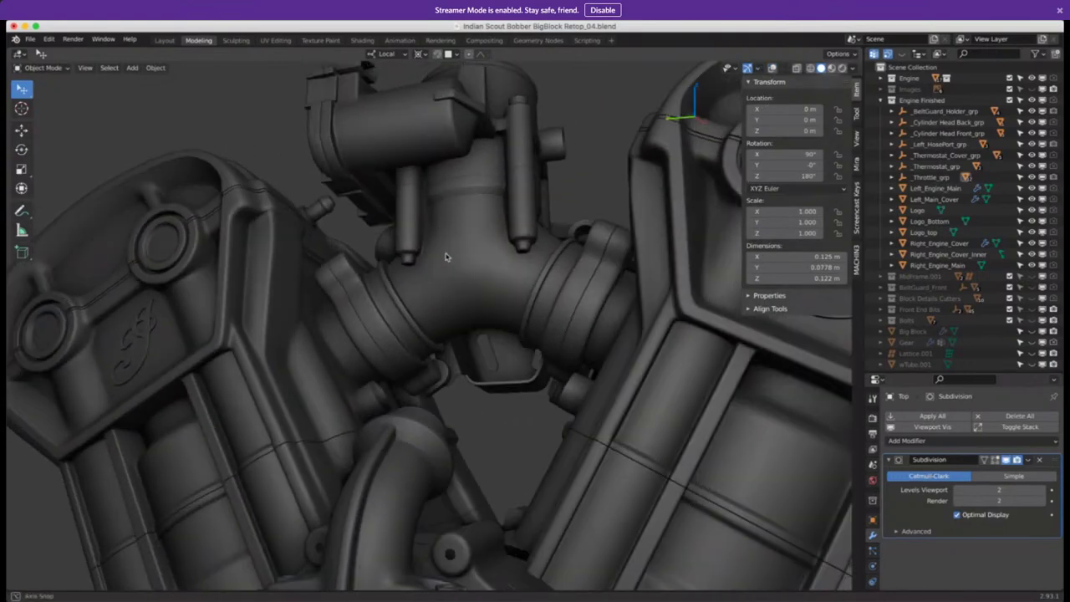
pyautogui.moveTo(446, 256); pyautogui.dragTo(484, 269, button='middle')
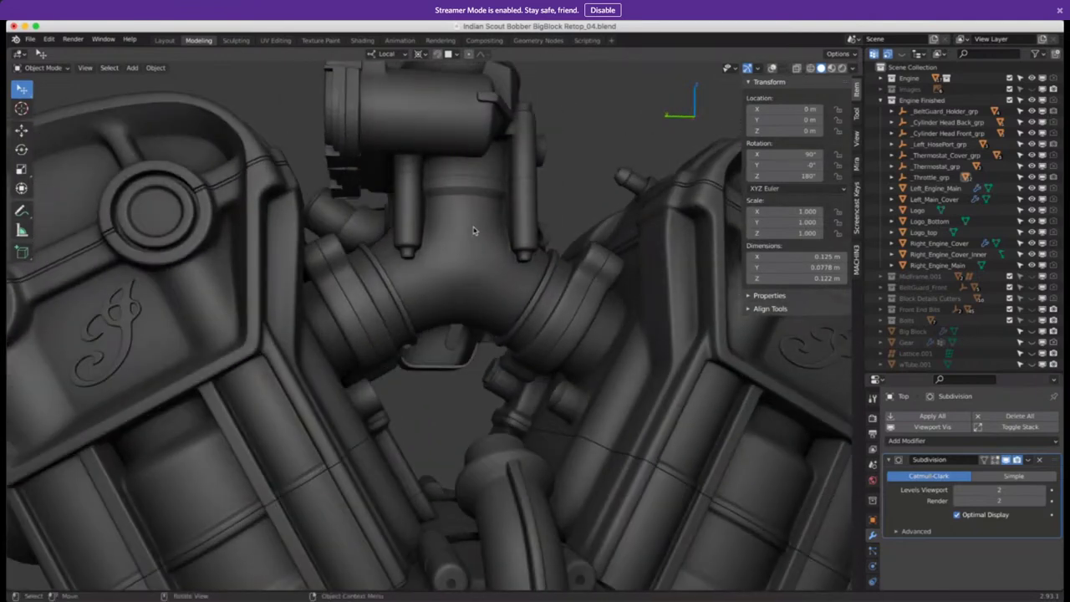
pyautogui.scroll(-3, 485, 280)
pyautogui.scroll(4, 485, 279)
pyautogui.moveTo(485, 278); pyautogui.dragTo(485, 211, button='middle')
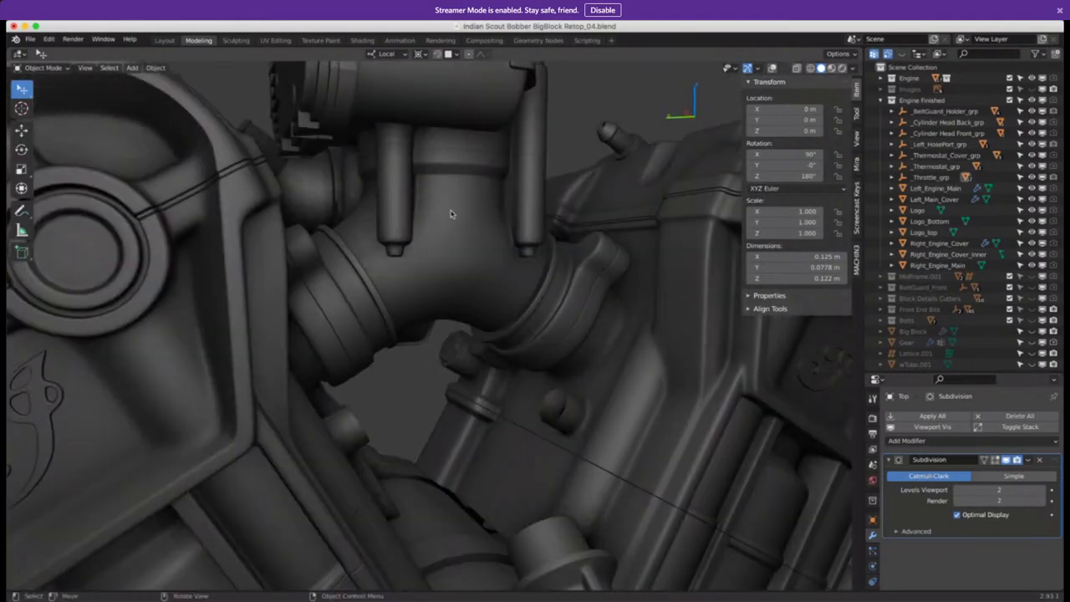
pyautogui.scroll(-5, 455, 285)
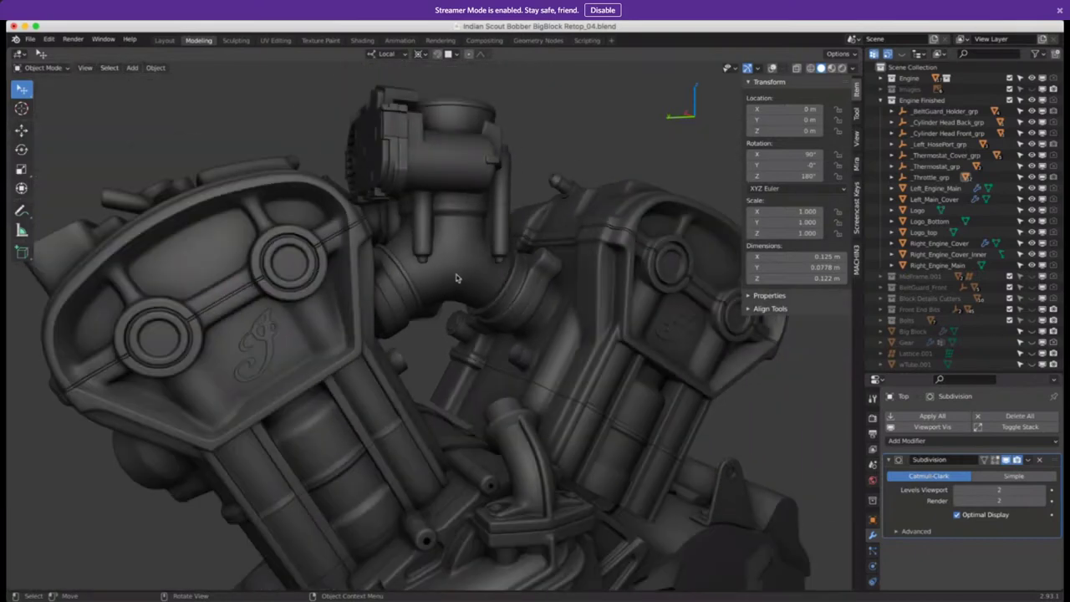
pyautogui.moveTo(451, 248); pyautogui.dragTo(414, 336, button='middle')
pyautogui.scroll(-3, 476, 286)
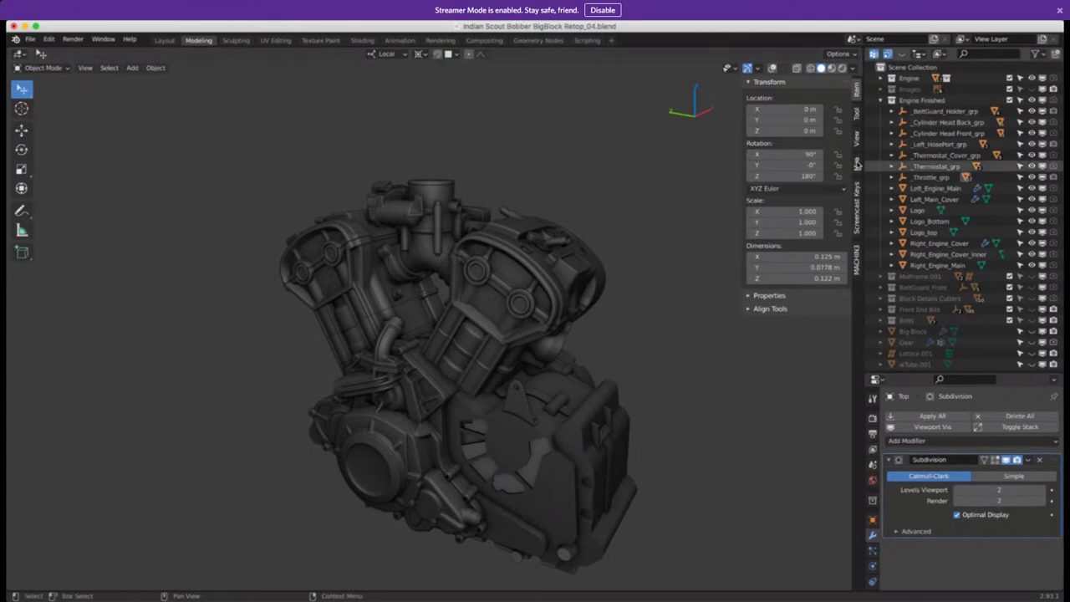
# Collapse the Engine Finished collection and make the Big Block casing visible
pyautogui.click(880, 100)
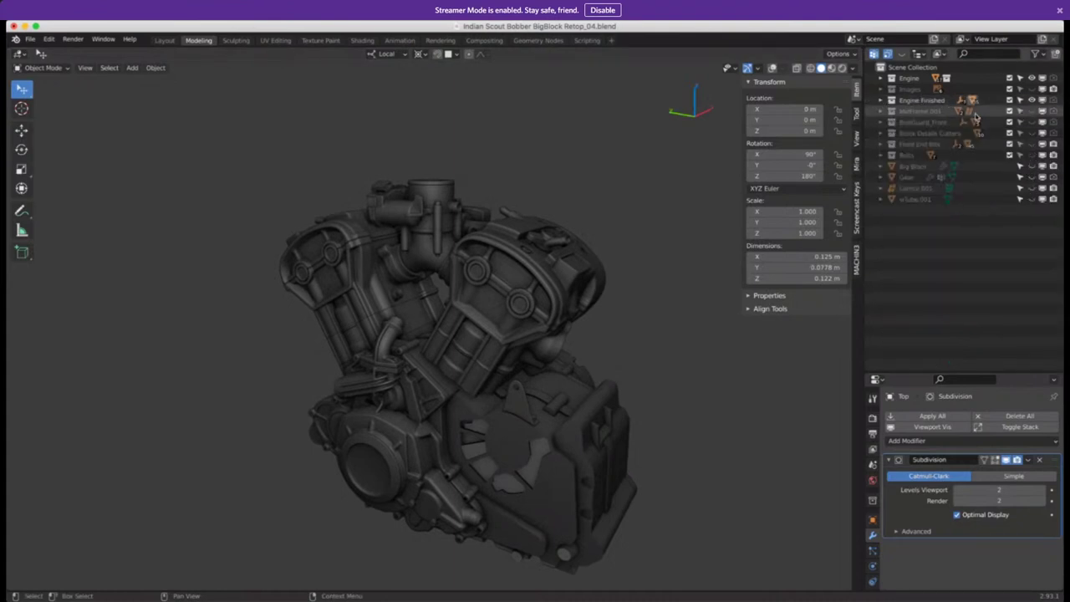
pyautogui.scroll(2, 482, 338)
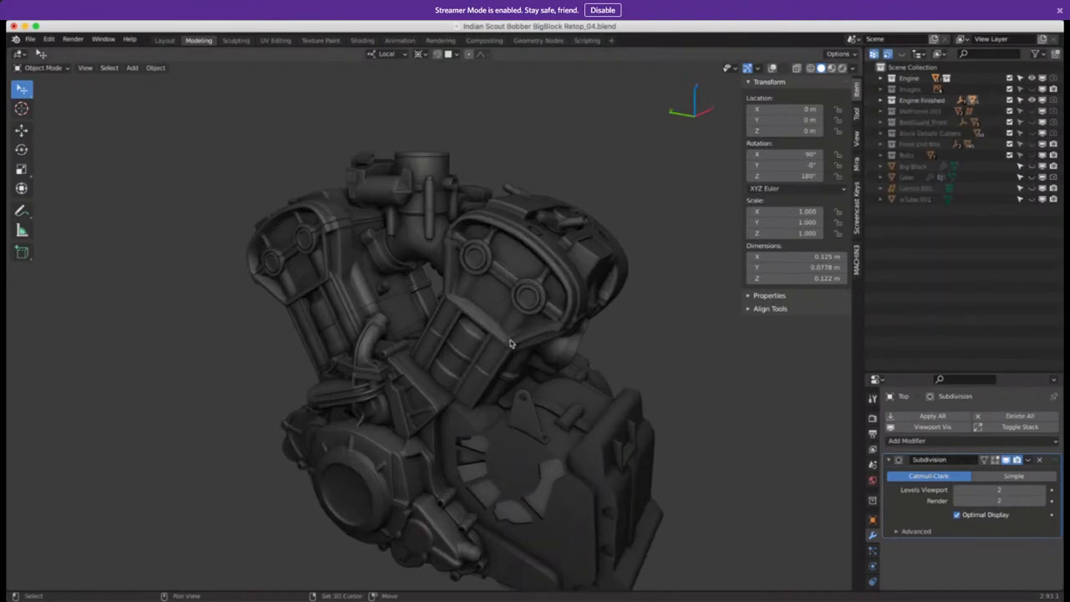
pyautogui.moveTo(512, 343); pyautogui.dragTo(514, 330, button='middle')
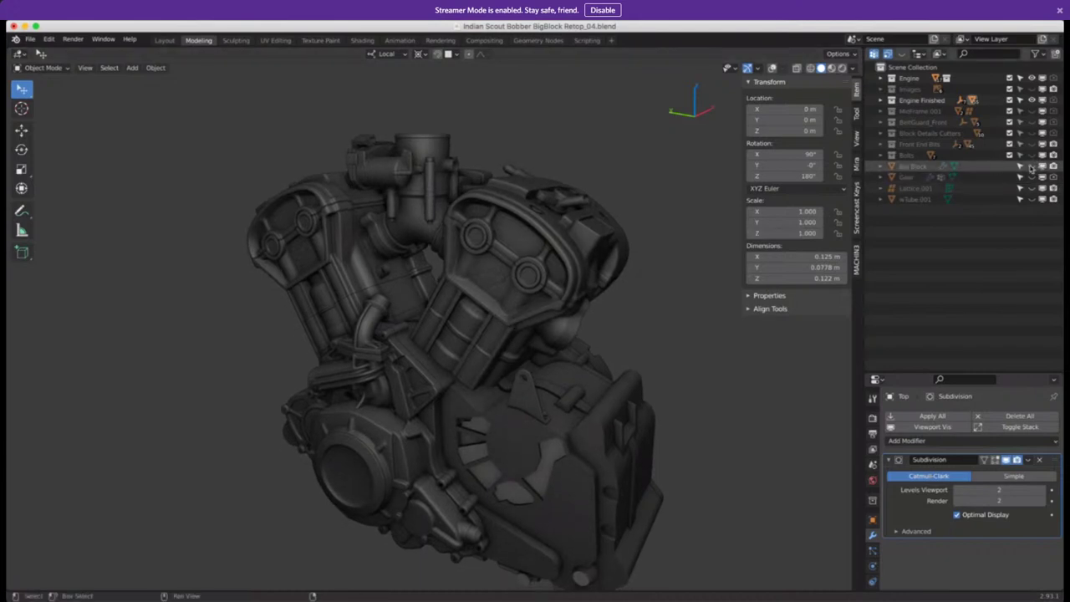
pyautogui.click(1032, 166)
# Re-enable the wireframe overlay and select the Big Block casing, viewed from a lower side
pyautogui.click(520, 446)
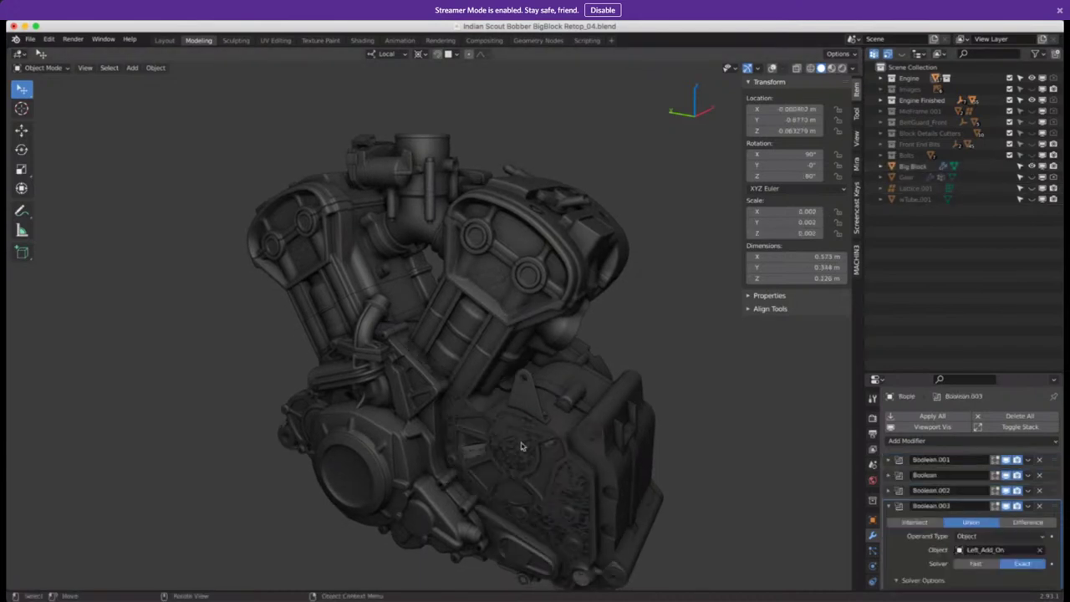
pyautogui.click(771, 67)
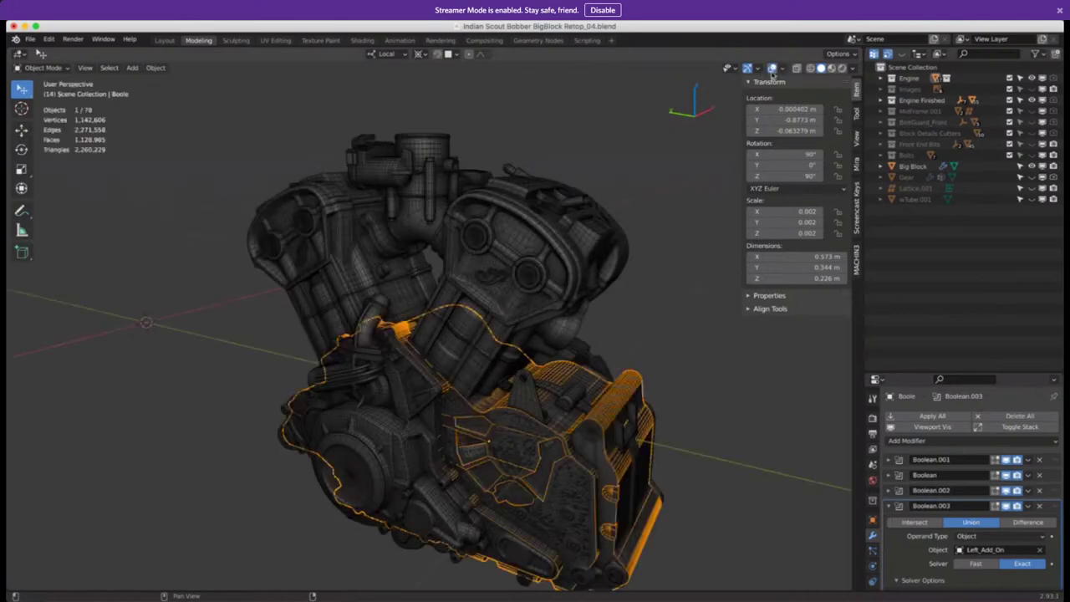
pyautogui.click(516, 451)
pyautogui.moveTo(525, 462); pyautogui.dragTo(622, 374, button='middle')
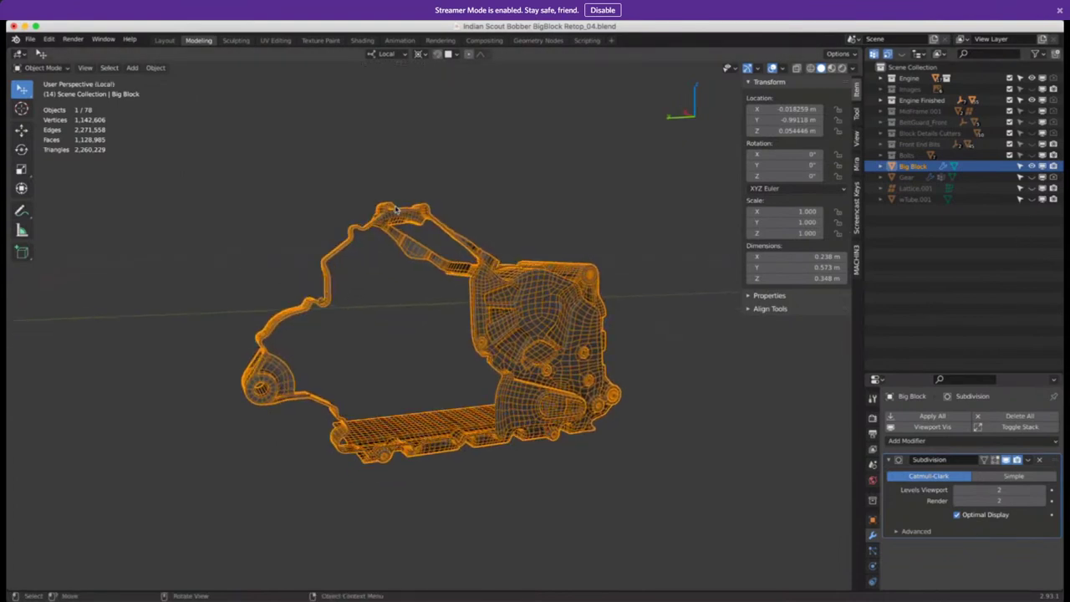
pyautogui.click(466, 201)
pyautogui.moveTo(459, 314); pyautogui.dragTo(500, 328, button='middle')
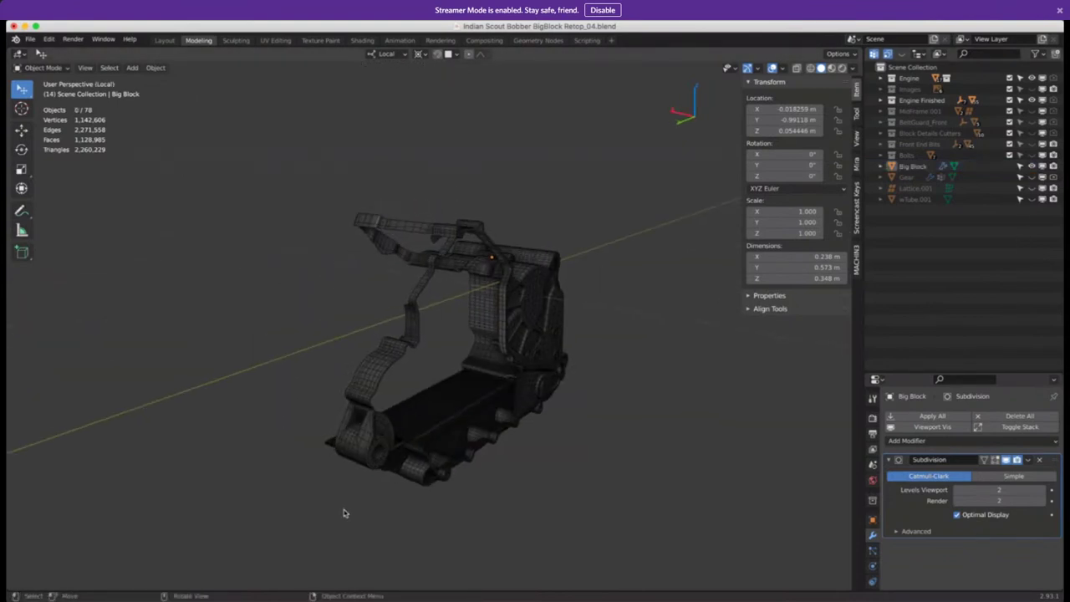
pyautogui.scroll(5, 342, 509)
pyautogui.moveTo(342, 509); pyautogui.dragTo(633, 279, button='middle')
pyautogui.scroll(-5, 381, 378)
pyautogui.moveTo(624, 237); pyautogui.dragTo(421, 277, button='middle')
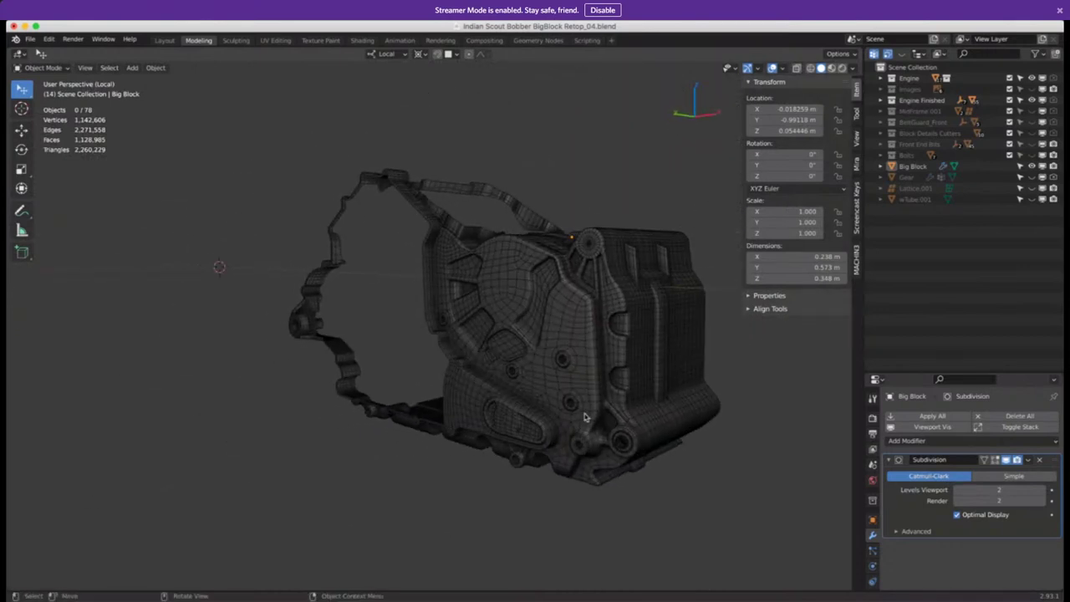
pyautogui.scroll(2, 572, 416)
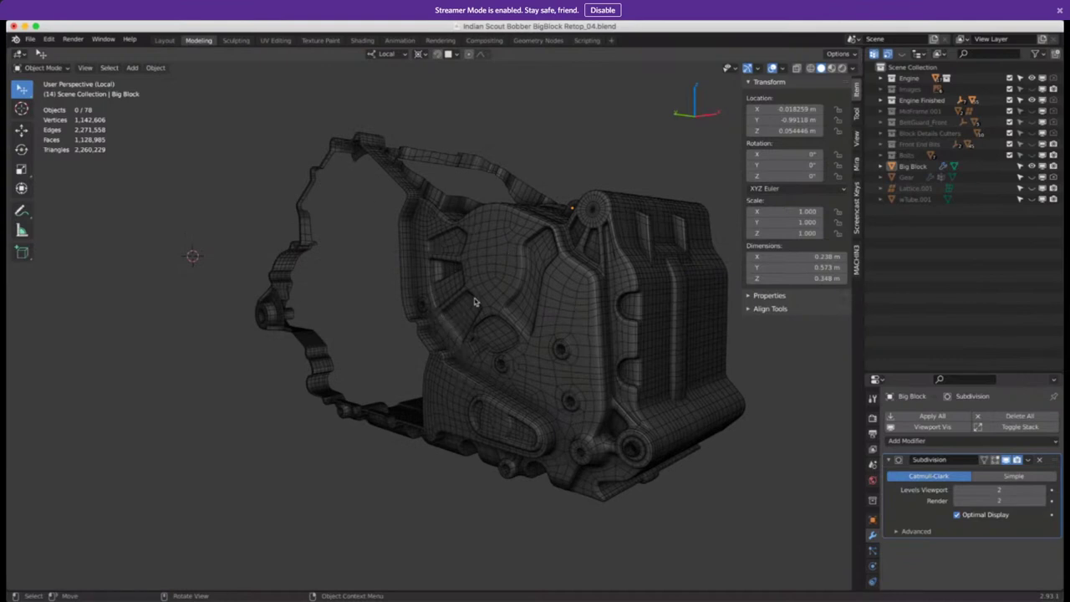
pyautogui.moveTo(478, 303); pyautogui.dragTo(509, 329, button='middle')
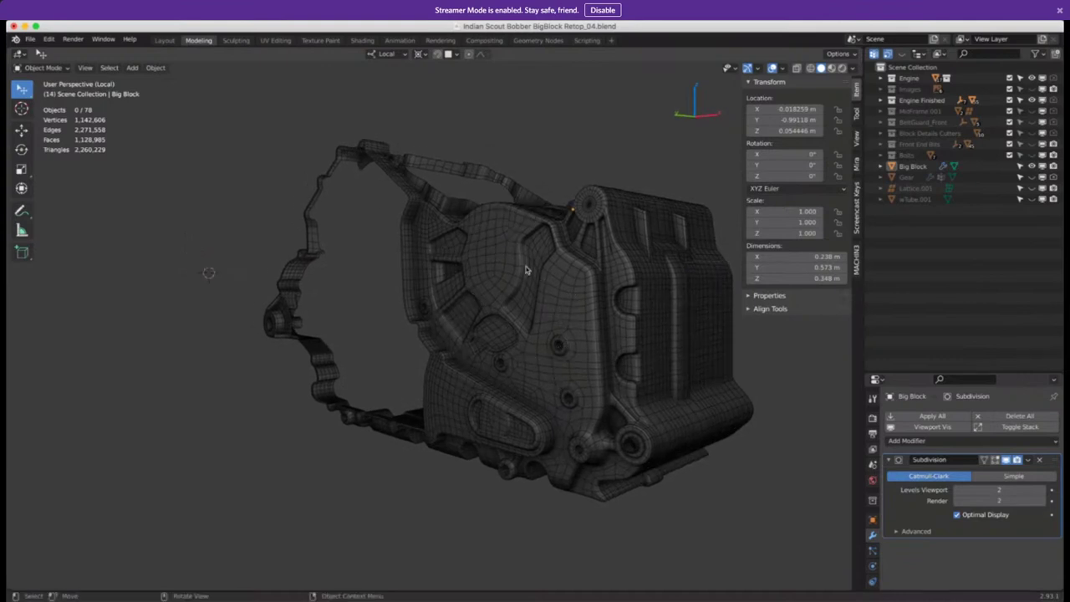
pyautogui.scroll(1, 526, 296)
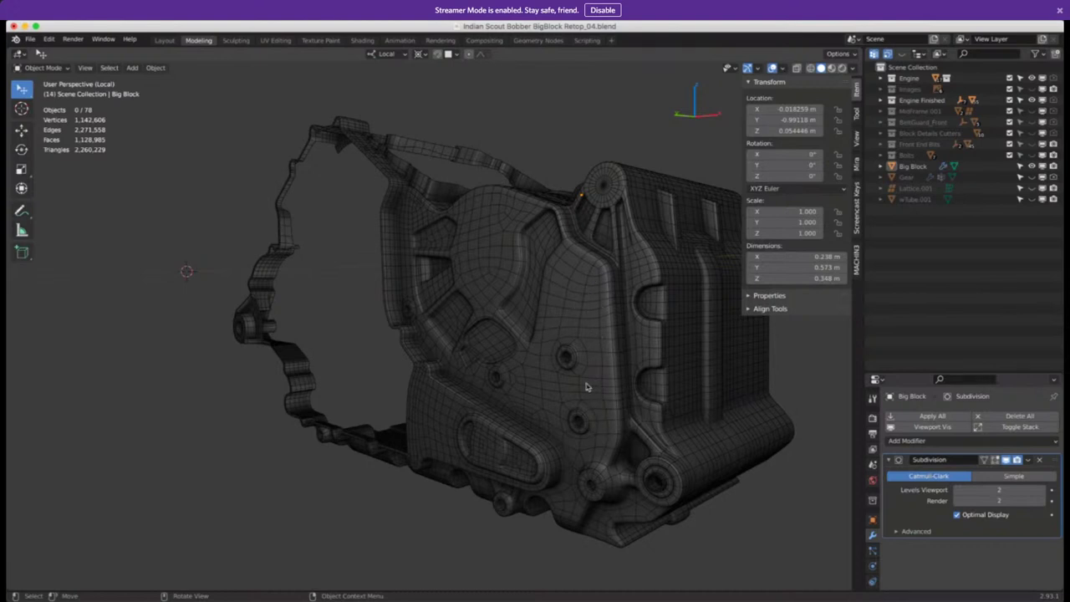
pyautogui.moveTo(521, 358); pyautogui.dragTo(568, 219, button='middle')
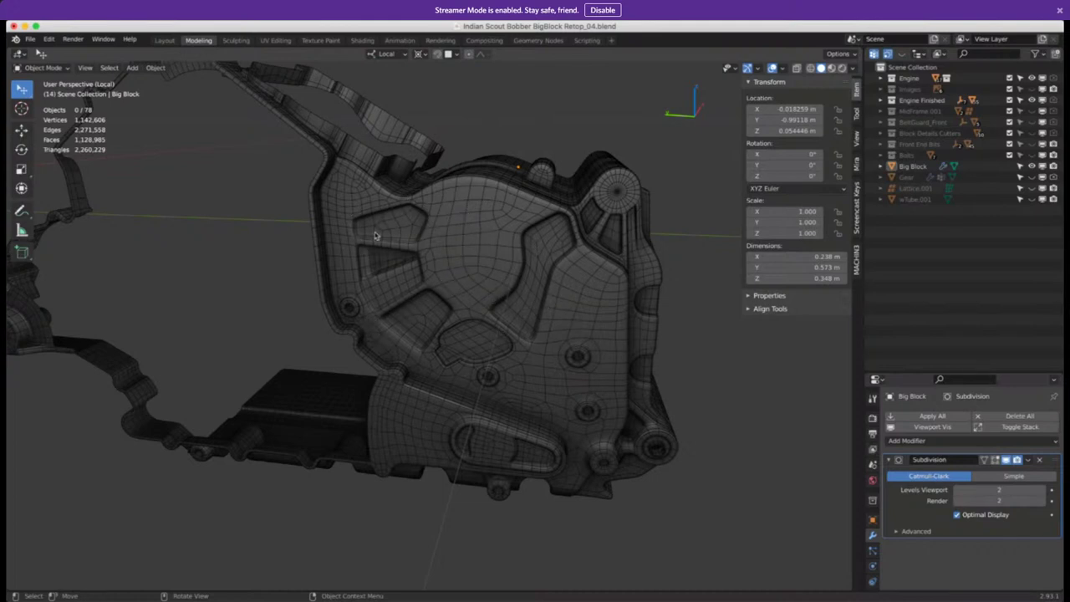
pyautogui.scroll(-4, 530, 342)
pyautogui.moveTo(530, 342); pyautogui.dragTo(669, 365, button='middle')
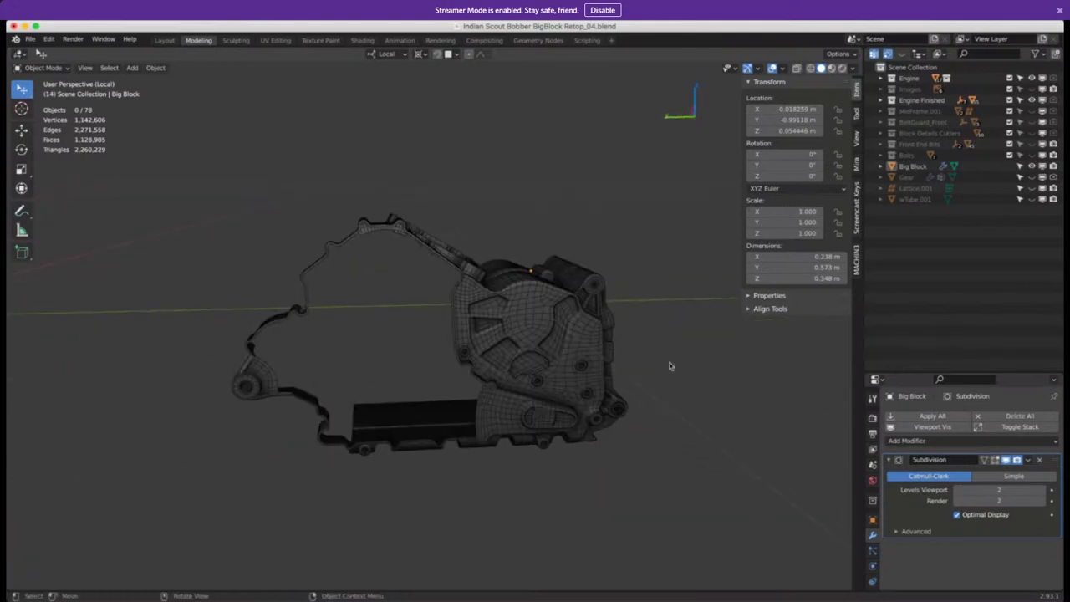
# Make the Gear visible and leave local view to see the whole engine
pyautogui.click(1032, 177)
pyautogui.press('KP_Divide')
pyautogui.scroll(8, 530, 344)
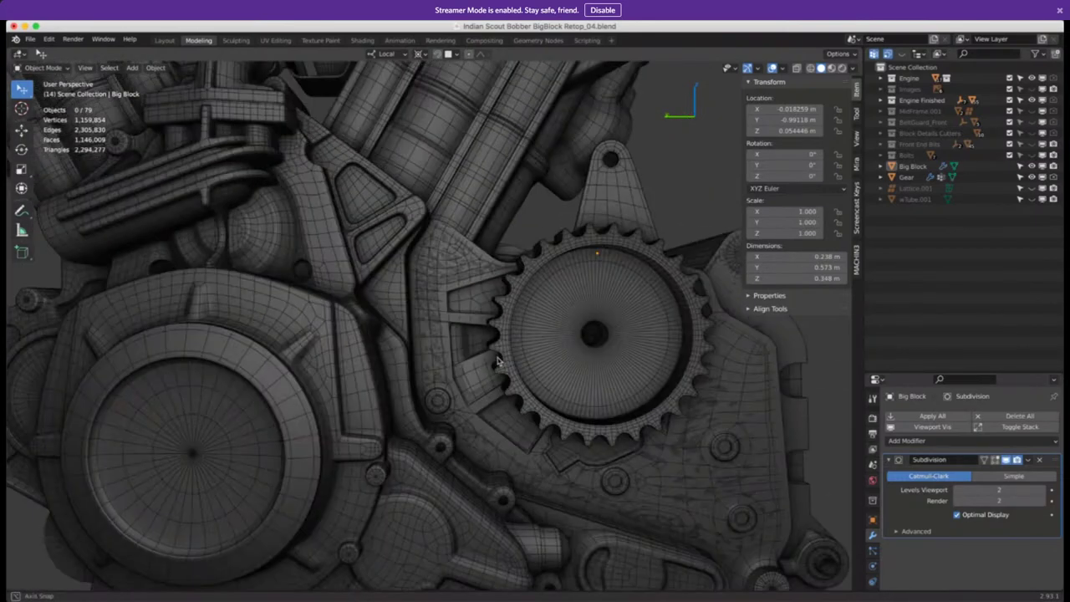
pyautogui.moveTo(498, 361); pyautogui.dragTo(514, 342, button='middle')
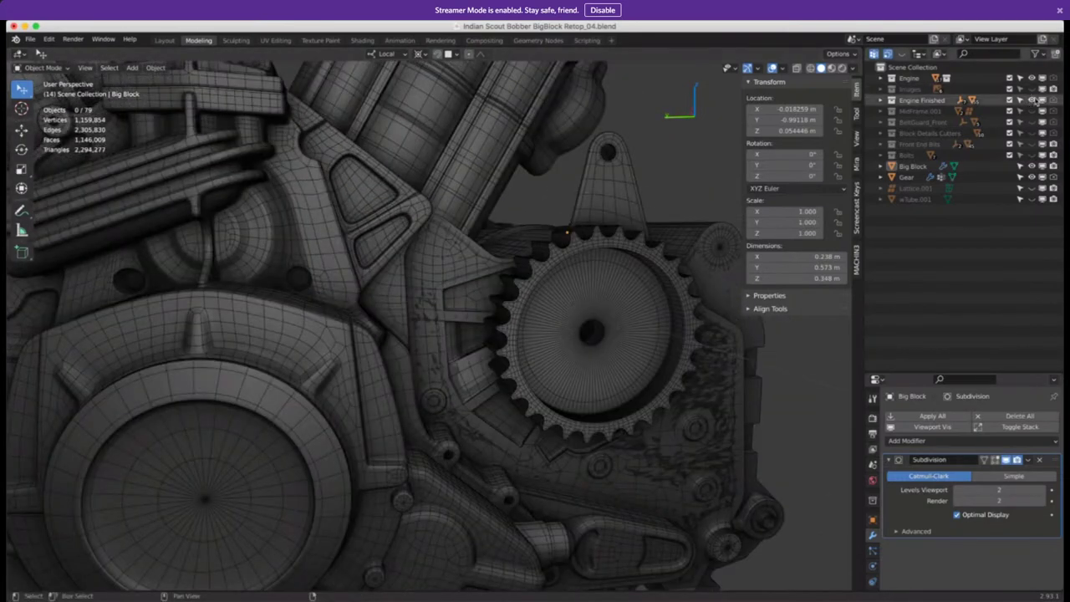
# Hide the old Engine collection and orbit around the remaining engine
pyautogui.click(1031, 79)
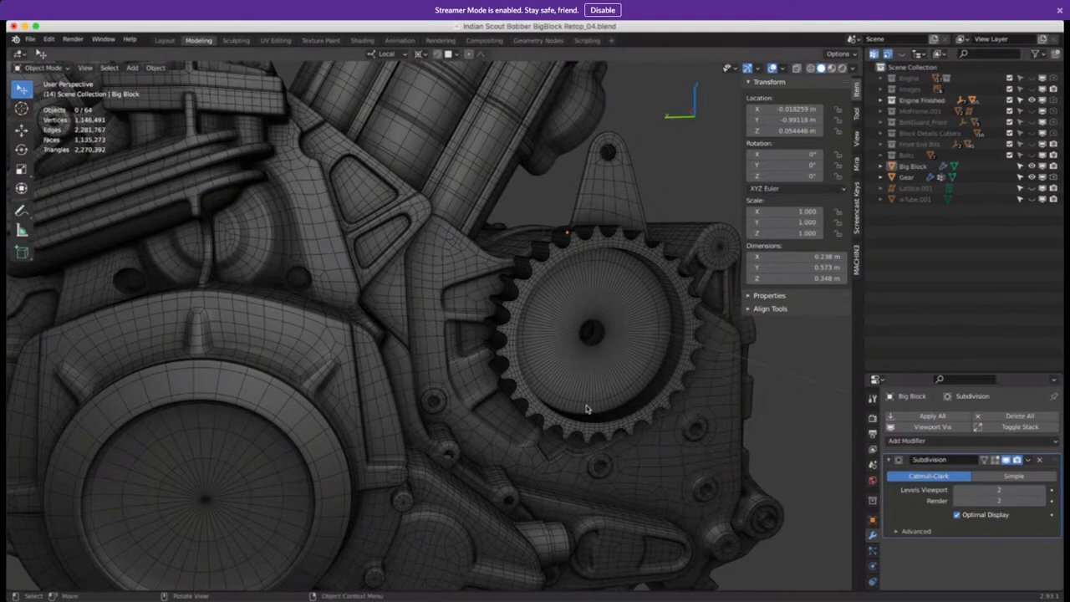
pyautogui.scroll(-7, 585, 406)
pyautogui.moveTo(577, 405); pyautogui.dragTo(634, 402, button='middle')
pyautogui.scroll(-4, 576, 399)
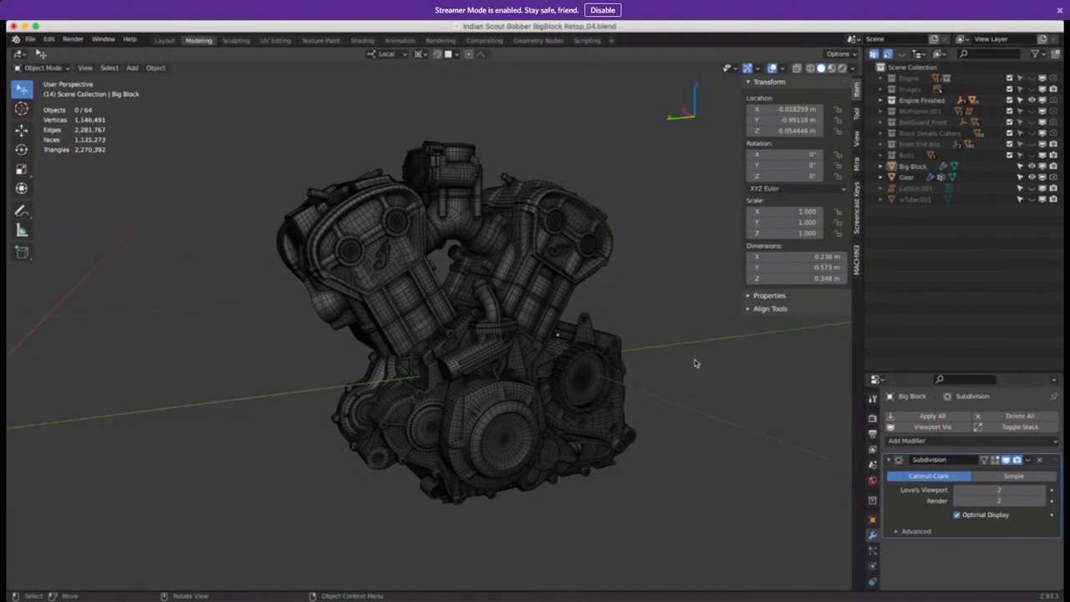
pyautogui.keyDown('shift'); pyautogui.moveTo(685, 360); pyautogui.dragTo(608, 336, button='middle'); pyautogui.keyUp('shift')
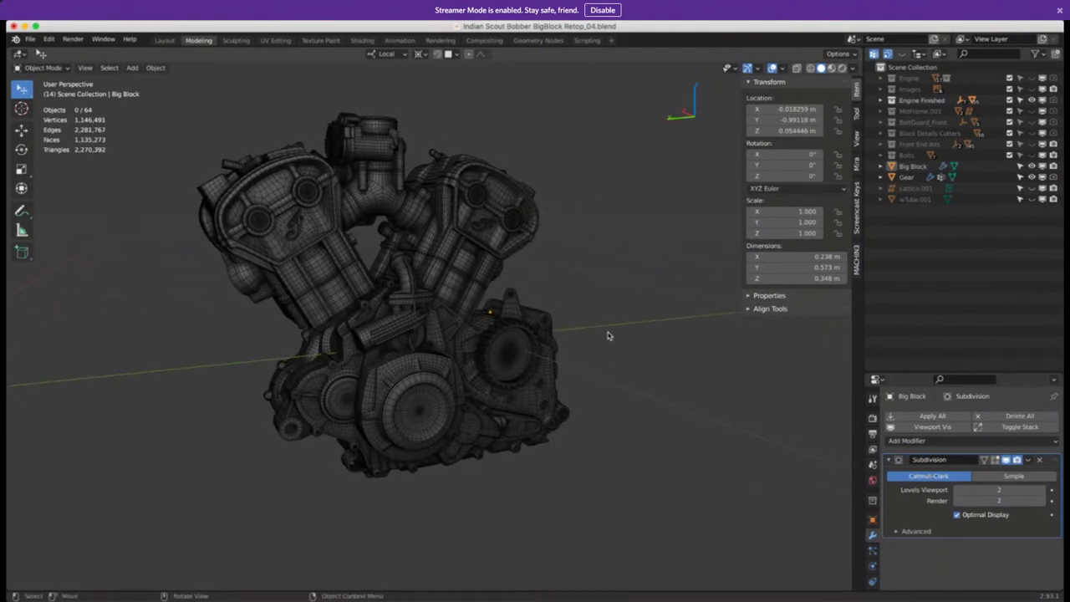
pyautogui.moveTo(563, 256); pyautogui.dragTo(644, 259, button='middle')
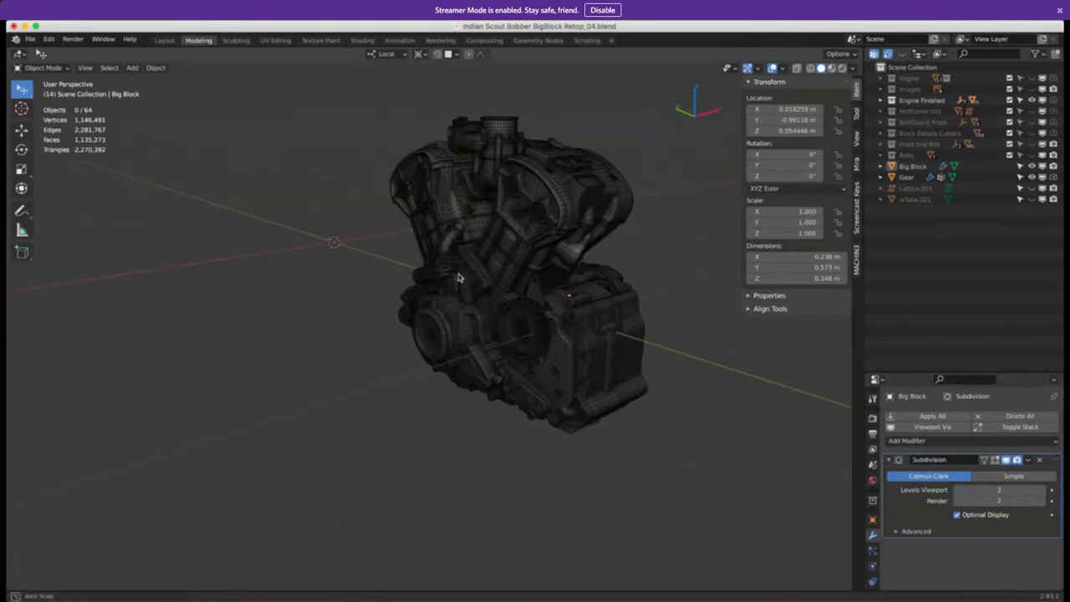
pyautogui.moveTo(756, 268); pyautogui.dragTo(473, 348, button='middle')
pyautogui.scroll(4, 472, 308)
pyautogui.scroll(-3, 488, 336)
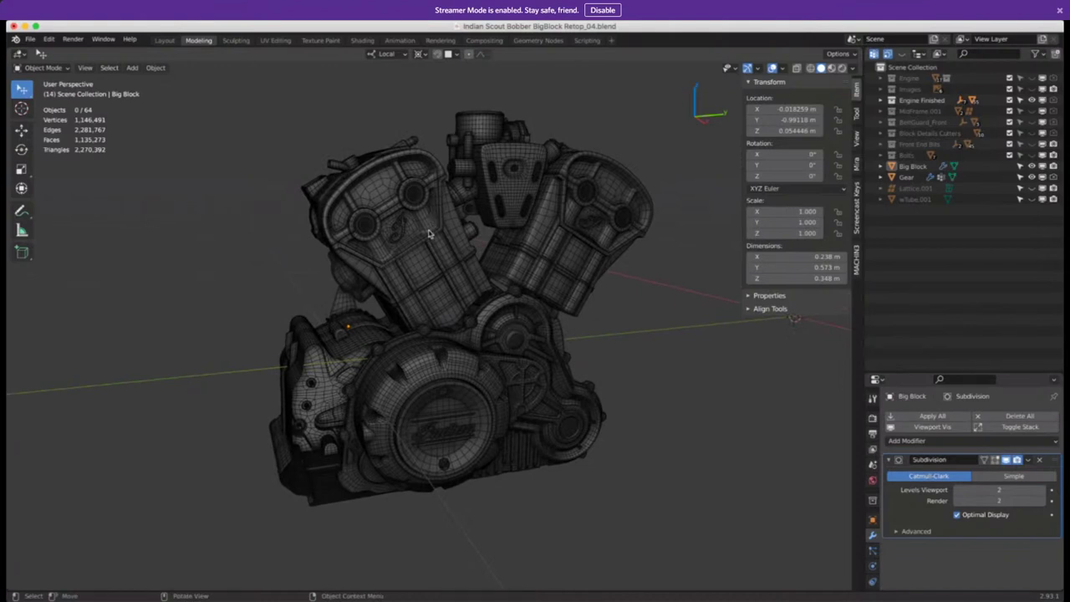
pyautogui.moveTo(428, 234); pyautogui.dragTo(435, 254, button='middle')
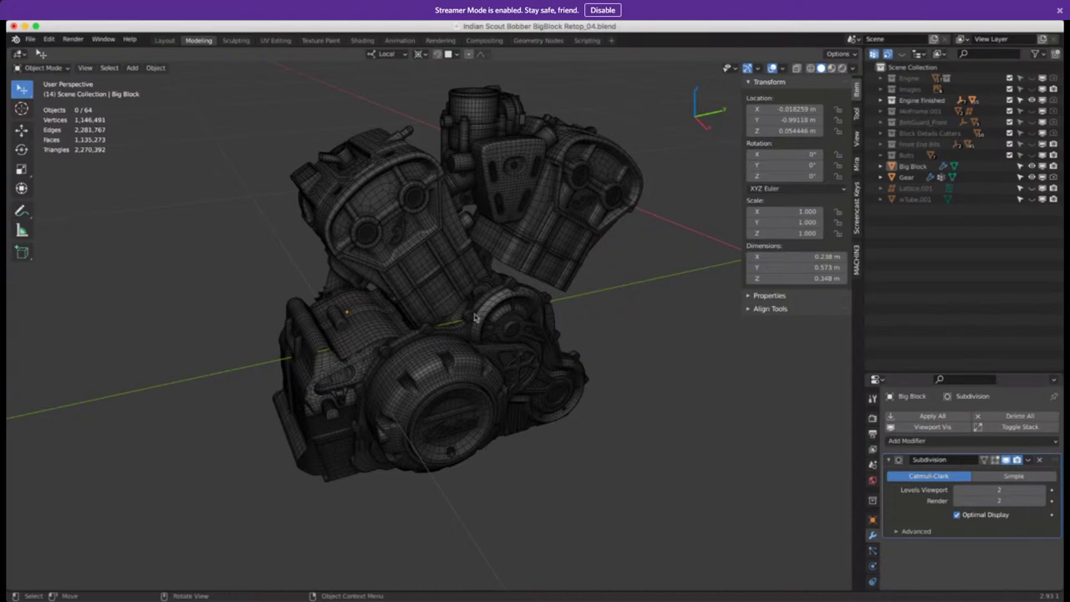
pyautogui.moveTo(439, 280); pyautogui.dragTo(588, 270, button='middle')
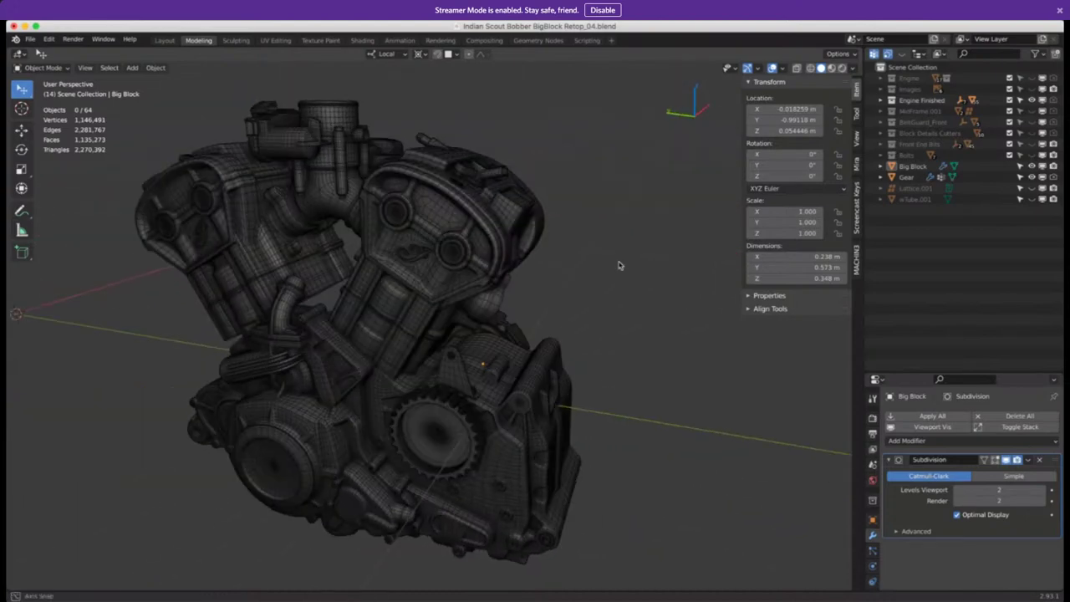
pyautogui.keyDown('shift'); pyautogui.moveTo(410, 283); pyautogui.dragTo(510, 245, button='middle'); pyautogui.keyUp('shift')
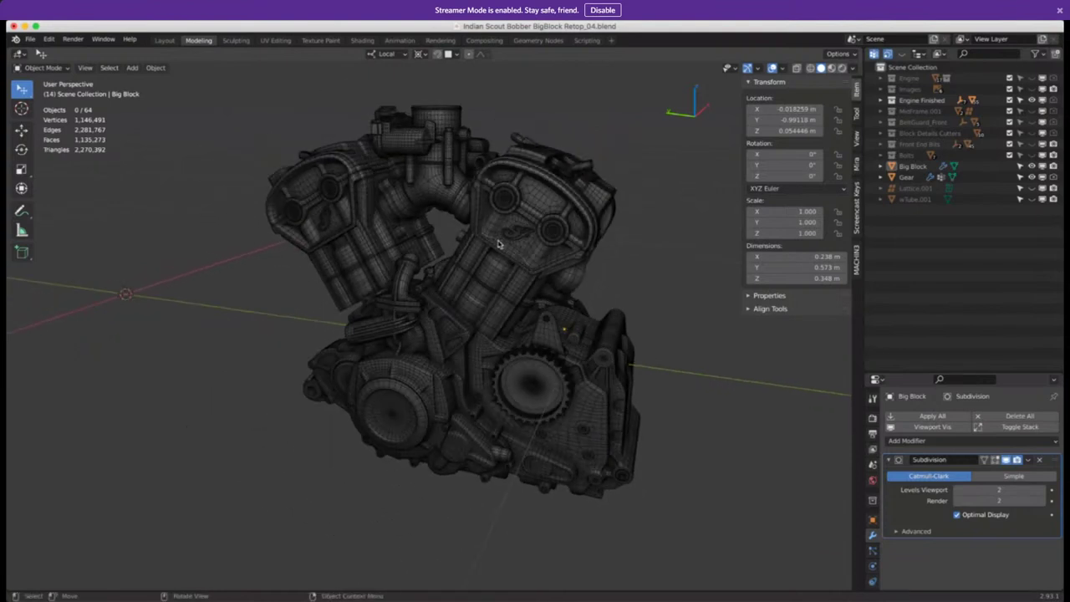
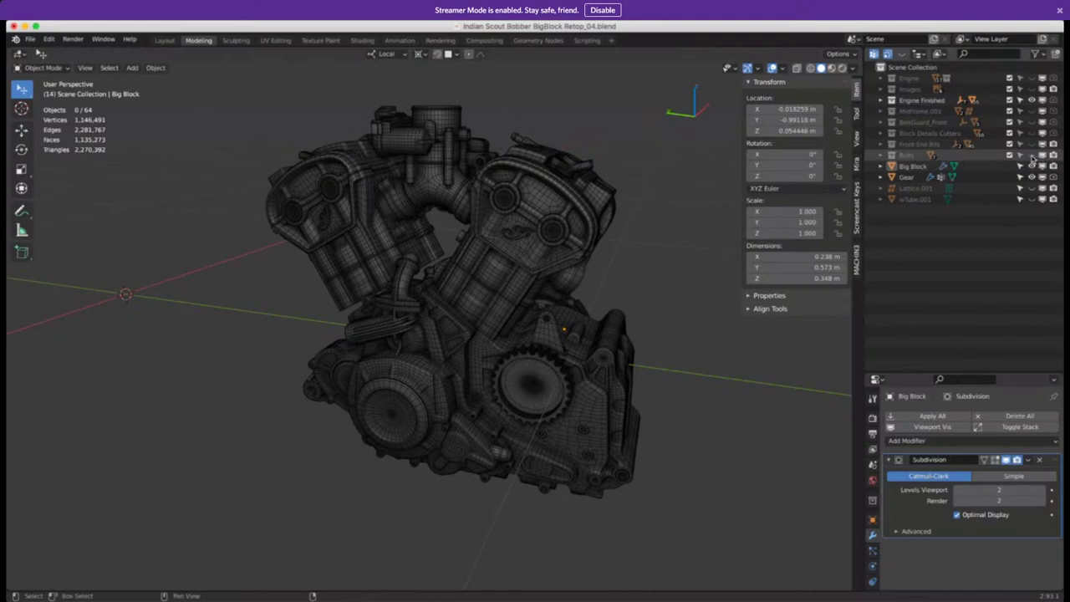
# Unhide the Bolts collection, orbit to the engine's far side, then switch to Discord
pyautogui.click(1032, 155)
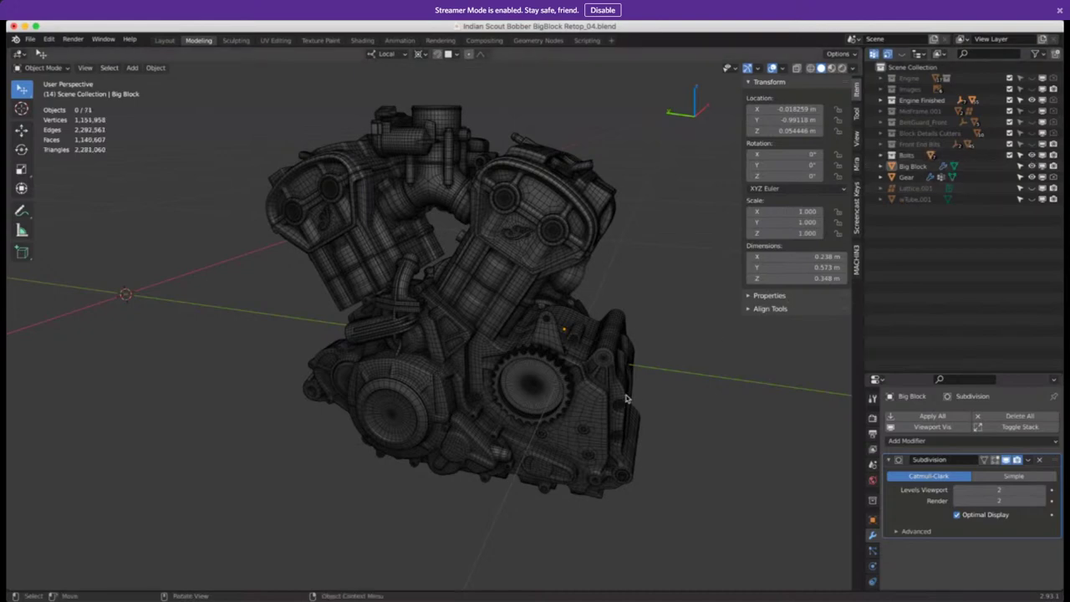
pyautogui.moveTo(627, 399); pyautogui.dragTo(542, 372, button='middle')
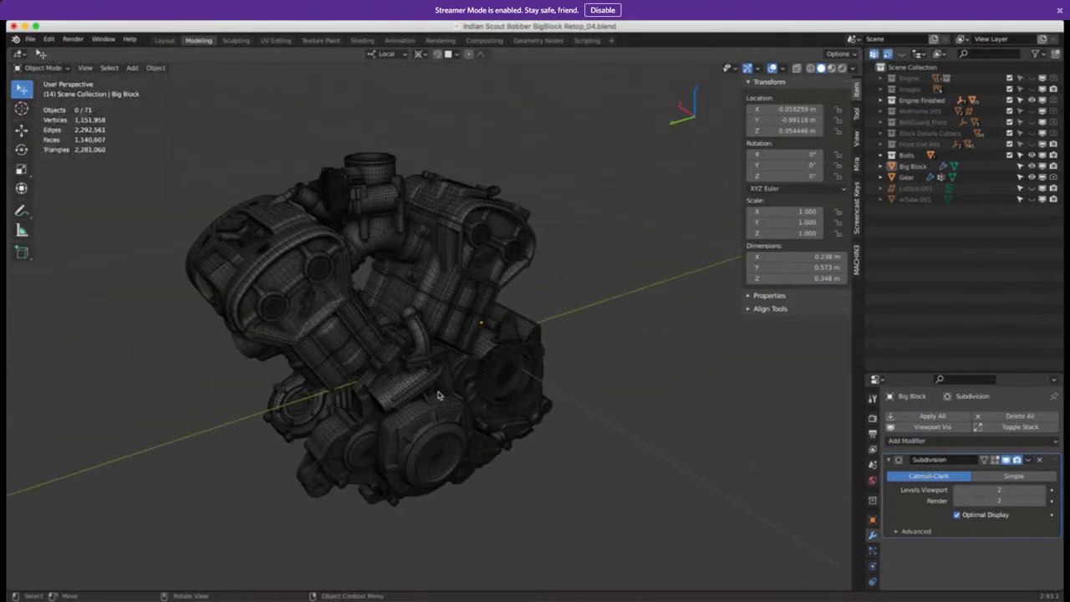
pyautogui.moveTo(438, 394); pyautogui.dragTo(506, 350, button='middle')
pyautogui.moveTo(617, 325); pyautogui.dragTo(588, 300, button='middle')
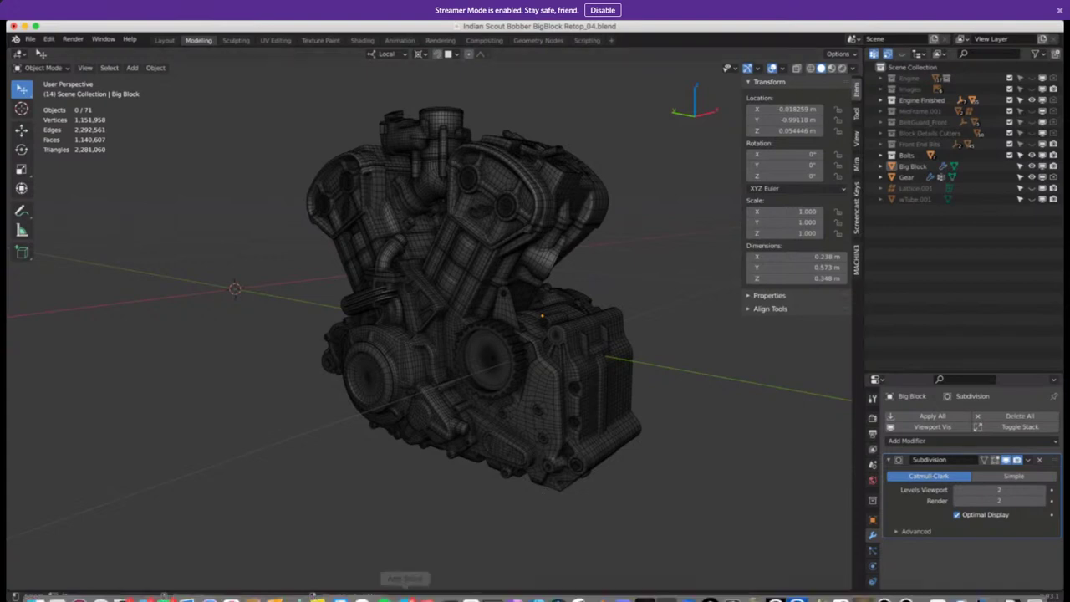
pyautogui.moveTo(493, 595)
pyautogui.click(623, 588)
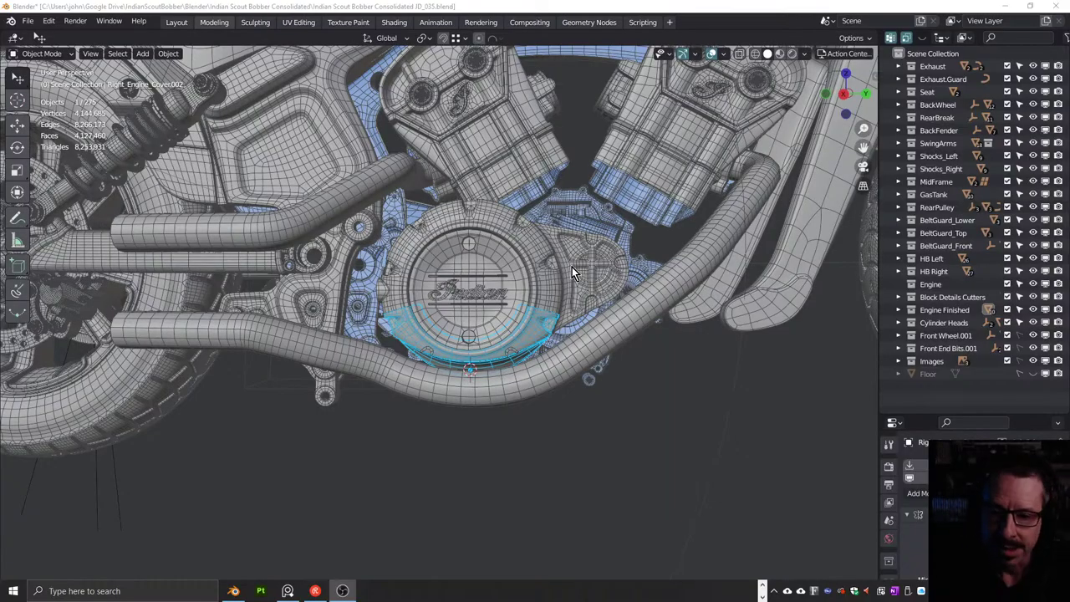
pyautogui.scroll(-5, 404, 244)
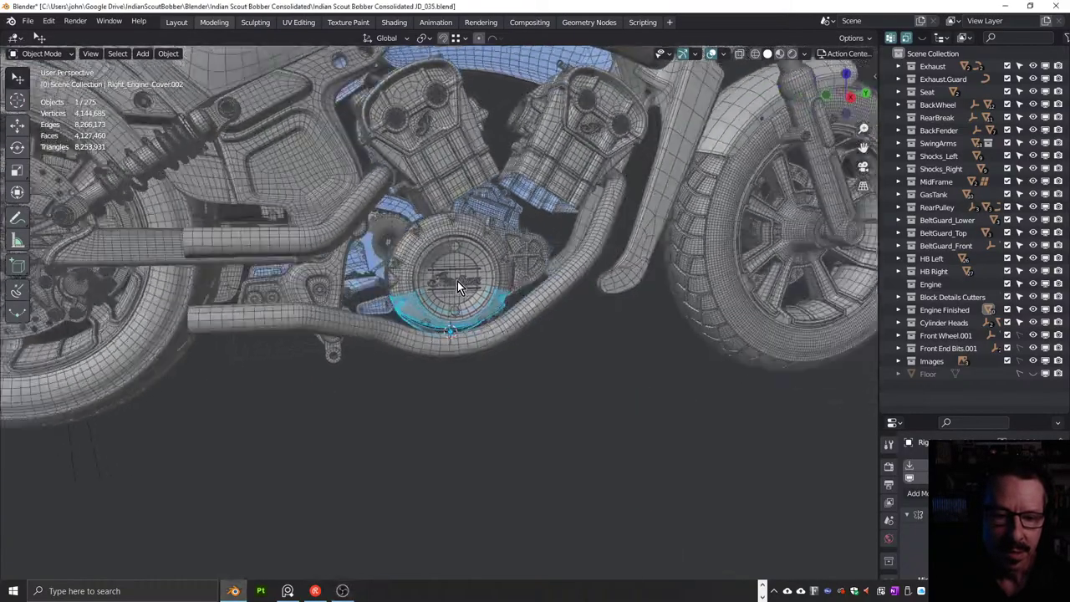
pyautogui.moveTo(458, 281); pyautogui.dragTo(570, 199, button='middle')
pyautogui.scroll(6, 457, 265)
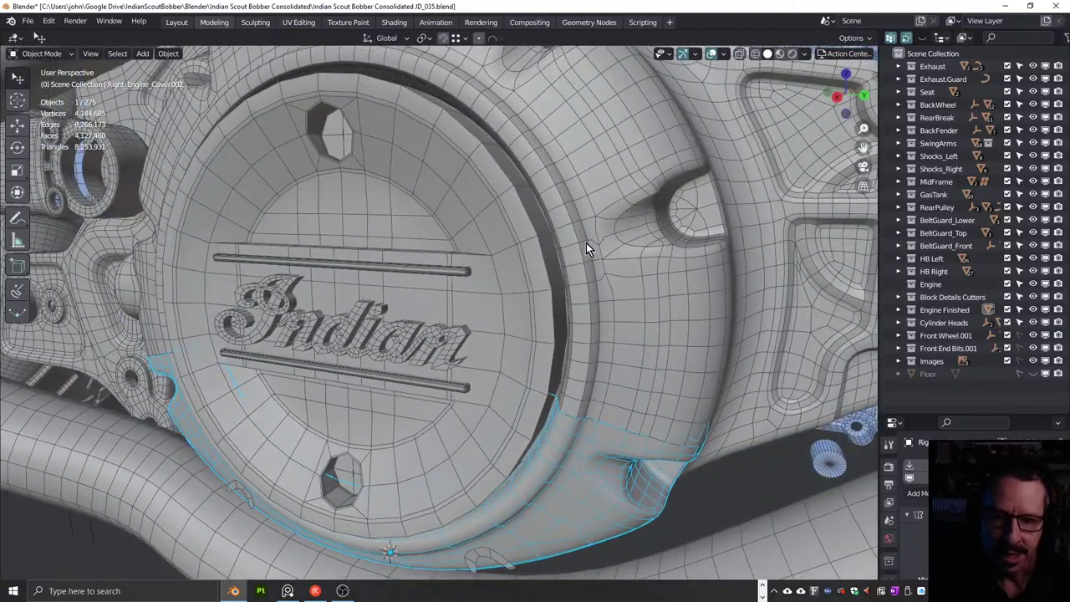
pyautogui.moveTo(586, 243); pyautogui.dragTo(216, 393, button='middle')
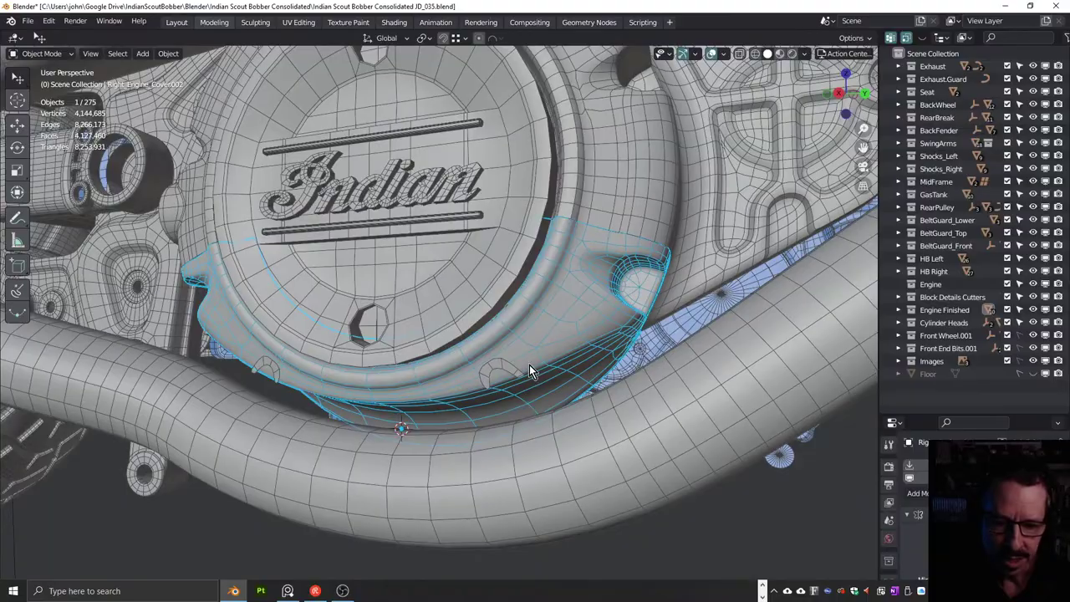
pyautogui.moveTo(529, 364); pyautogui.dragTo(468, 338, button='middle')
pyautogui.moveTo(530, 291); pyautogui.dragTo(426, 131, button='middle')
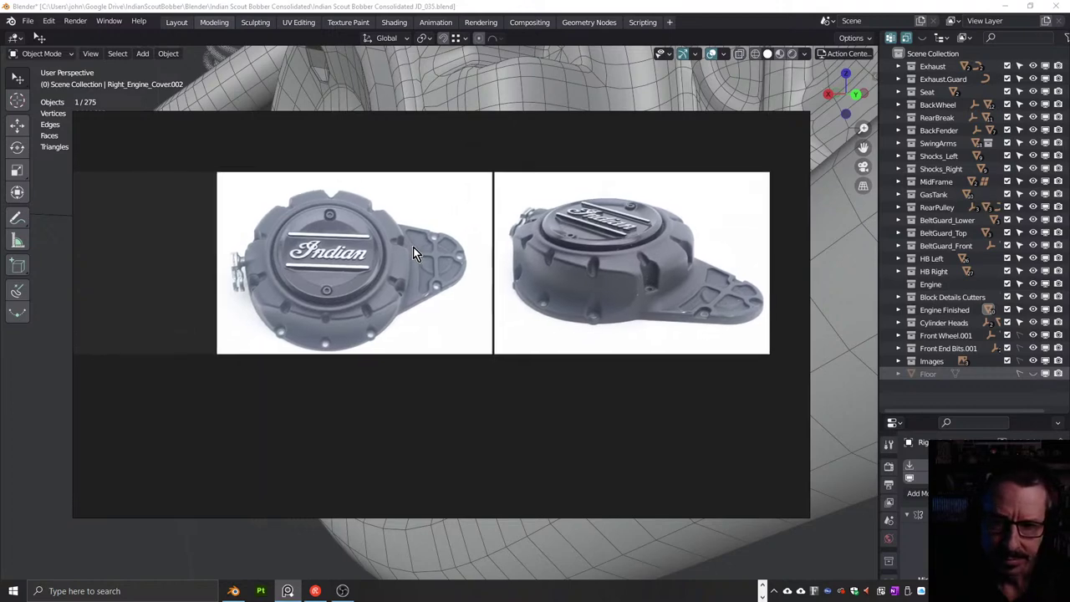
pyautogui.rightClick(427, 116)
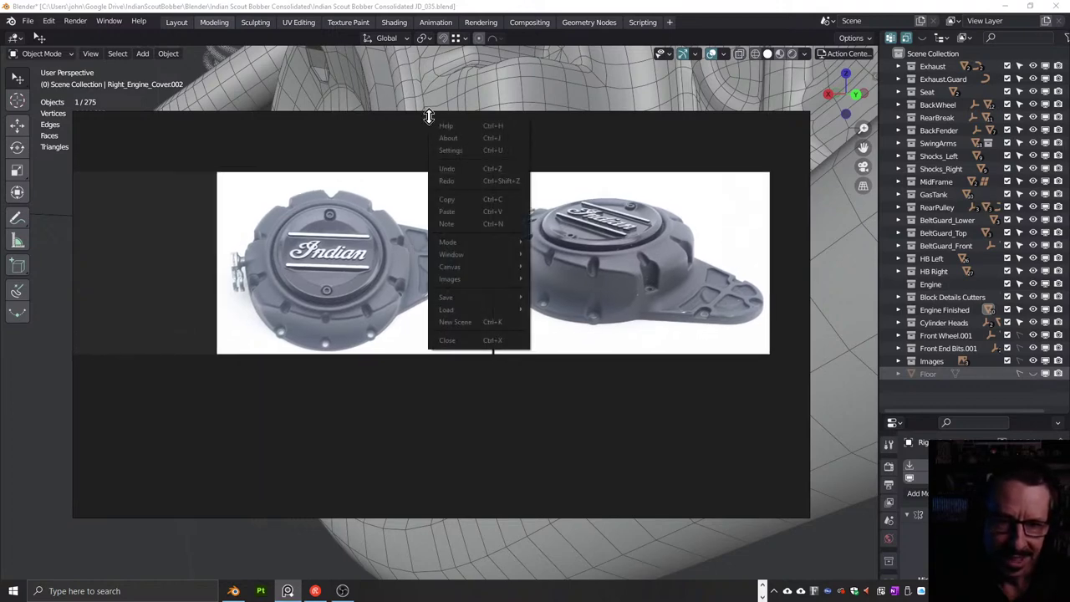
pyautogui.click(409, 114)
pyautogui.moveTo(810, 219); pyautogui.dragTo(833, 233)
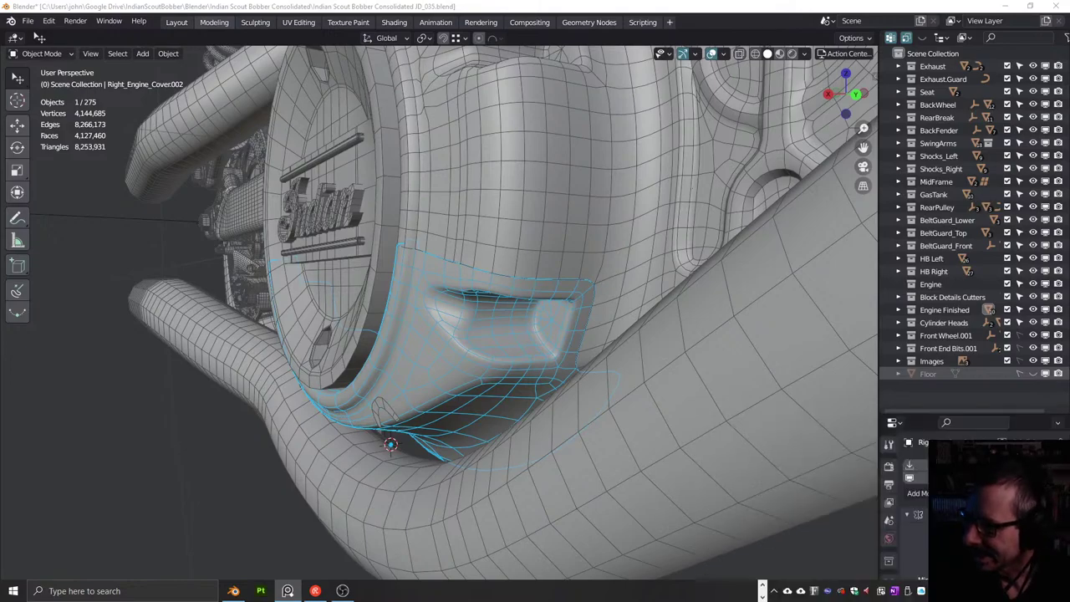
# From a side view, select exhaust pipes NurbsPath.002 and NurbsPath.003
pyautogui.scroll(-6, 458, 330)
pyautogui.moveTo(458, 329); pyautogui.dragTo(580, 329, button='middle')
pyautogui.scroll(-4, 473, 318)
pyautogui.scroll(2, 452, 300)
pyautogui.moveTo(452, 300); pyautogui.dragTo(504, 326, button='middle')
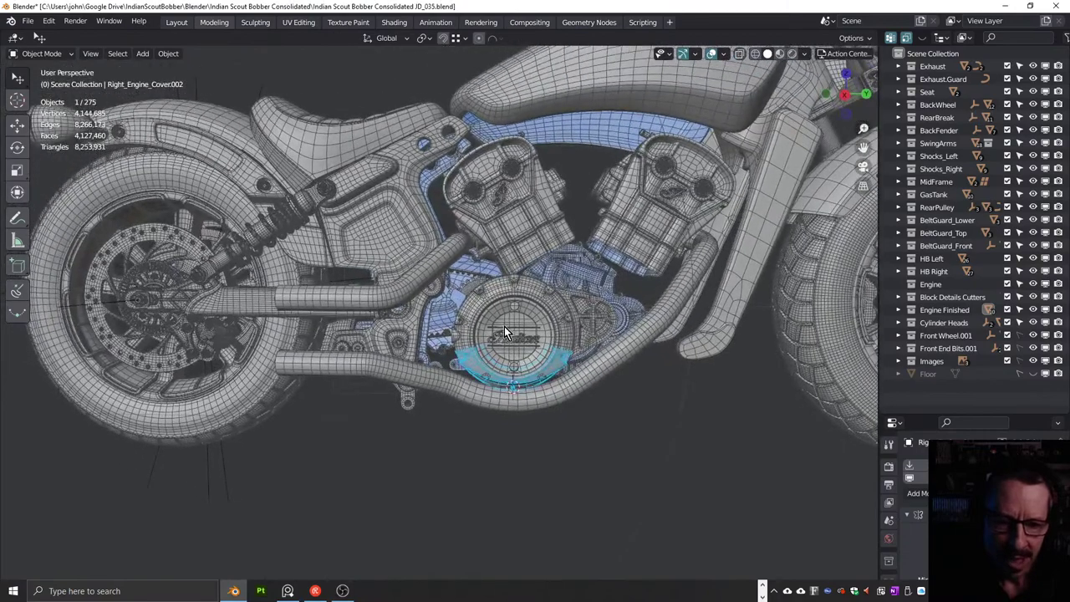
pyautogui.scroll(4, 535, 371)
pyautogui.click(435, 259)
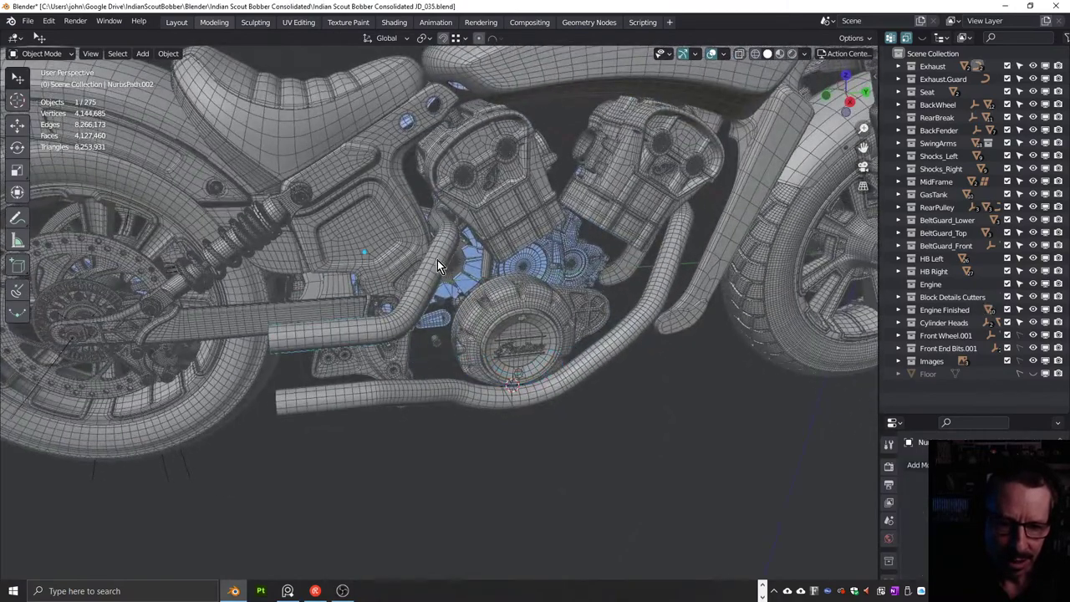
pyautogui.keyDown('shift'); pyautogui.click(468, 397); pyautogui.keyUp('shift')
# Make NurbsPath.003 active, set the pivot to Median Point, and isolate the pipes in local view
pyautogui.scroll(3, 438, 337)
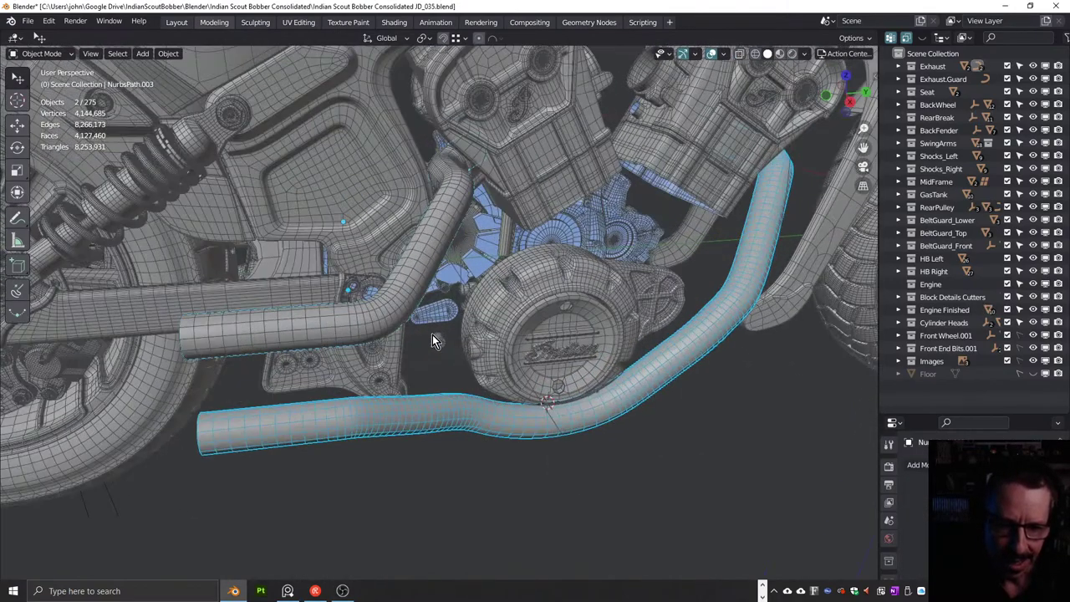
pyautogui.press('KP_Decimal')
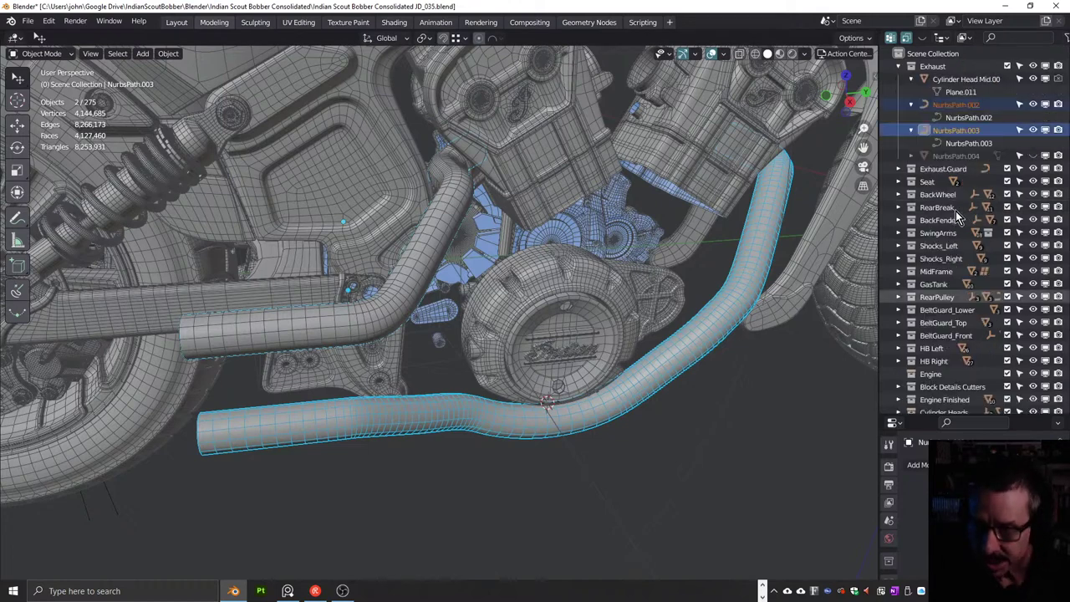
pyautogui.keyDown('ctrl'); pyautogui.click(953, 132); pyautogui.keyUp('ctrl')
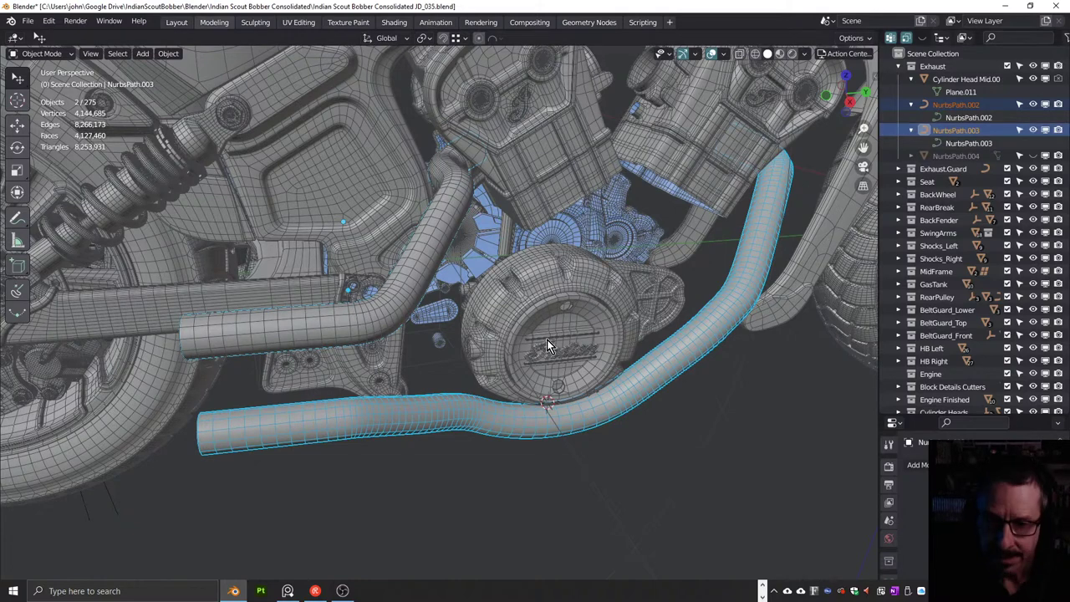
pyautogui.press('.')
pyautogui.click(659, 349)
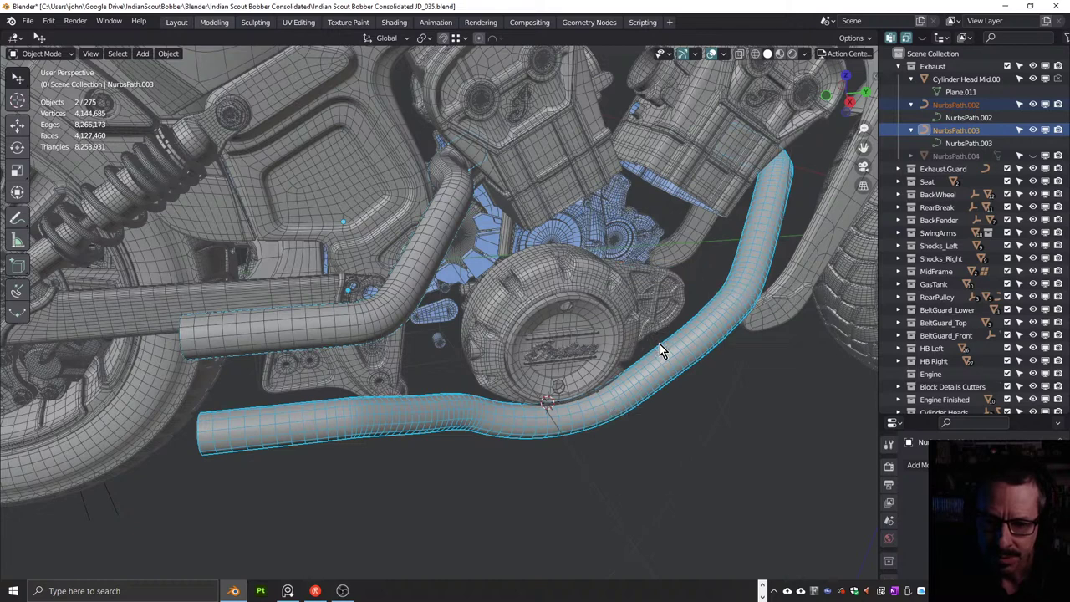
pyautogui.press('/')
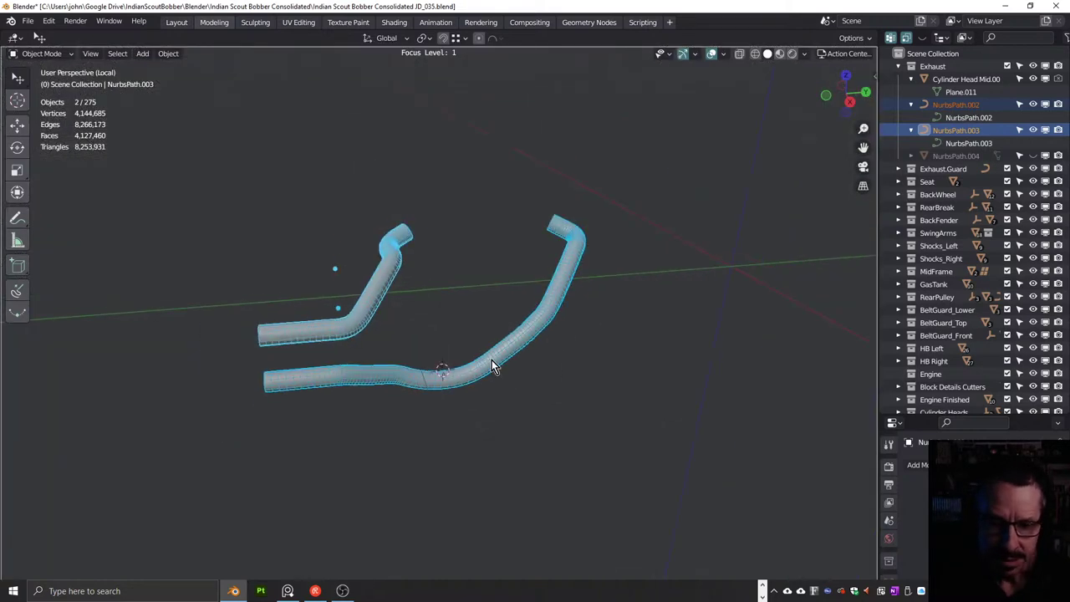
# Orbit to a side view of both pipes and hide Cylinder Head Mid.00
pyautogui.scroll(4, 493, 363)
pyautogui.moveTo(565, 343); pyautogui.dragTo(633, 337, button='middle')
pyautogui.scroll(4, 430, 425)
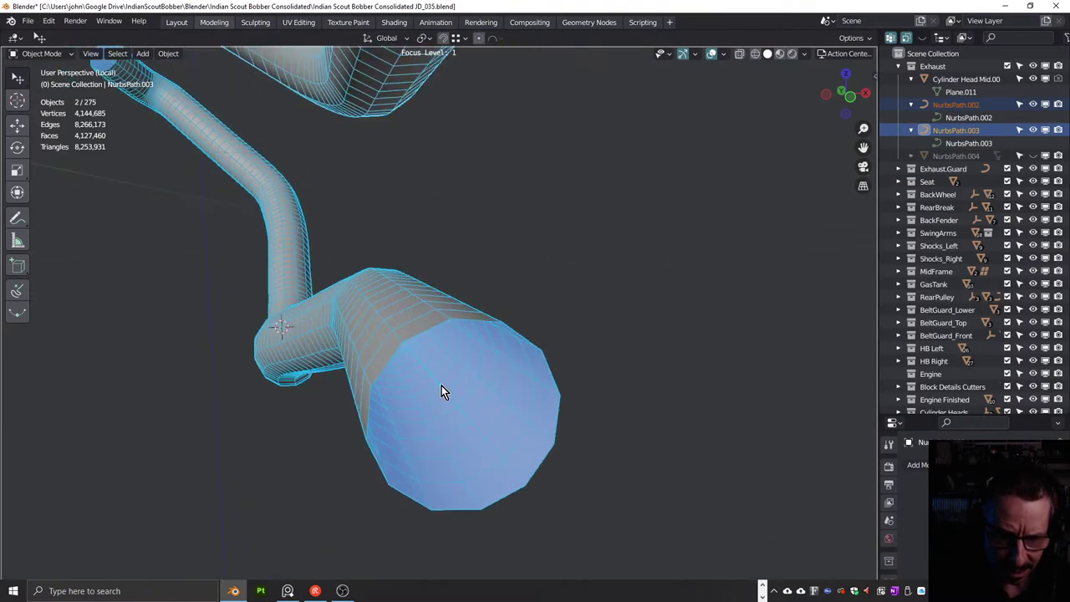
pyautogui.moveTo(455, 390); pyautogui.dragTo(318, 387, button='middle')
pyautogui.scroll(-3, 346, 334)
pyautogui.moveTo(346, 334); pyautogui.dragTo(636, 318, button='middle')
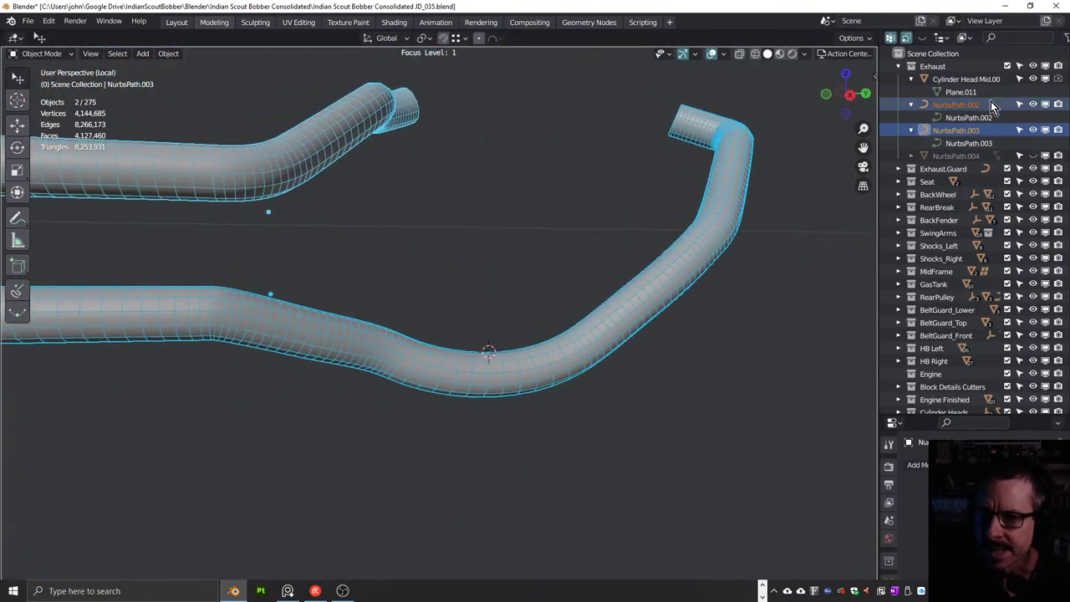
pyautogui.click(1033, 80)
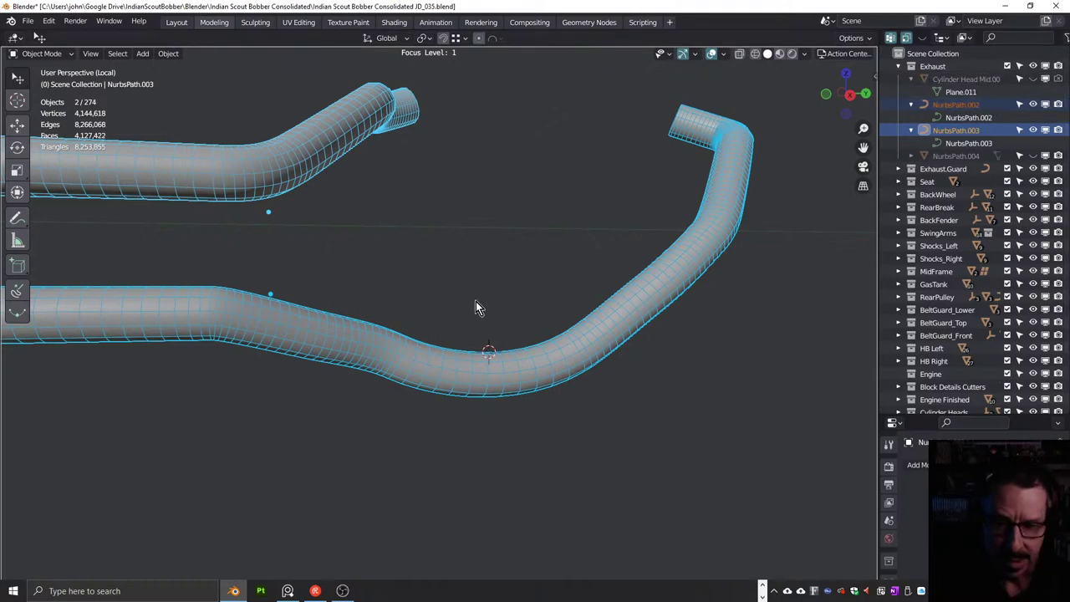
# Enter Edit Mode and select a control point on the lower pipe's bend
pyautogui.press('Tab')
pyautogui.scroll(-2, 504, 313)
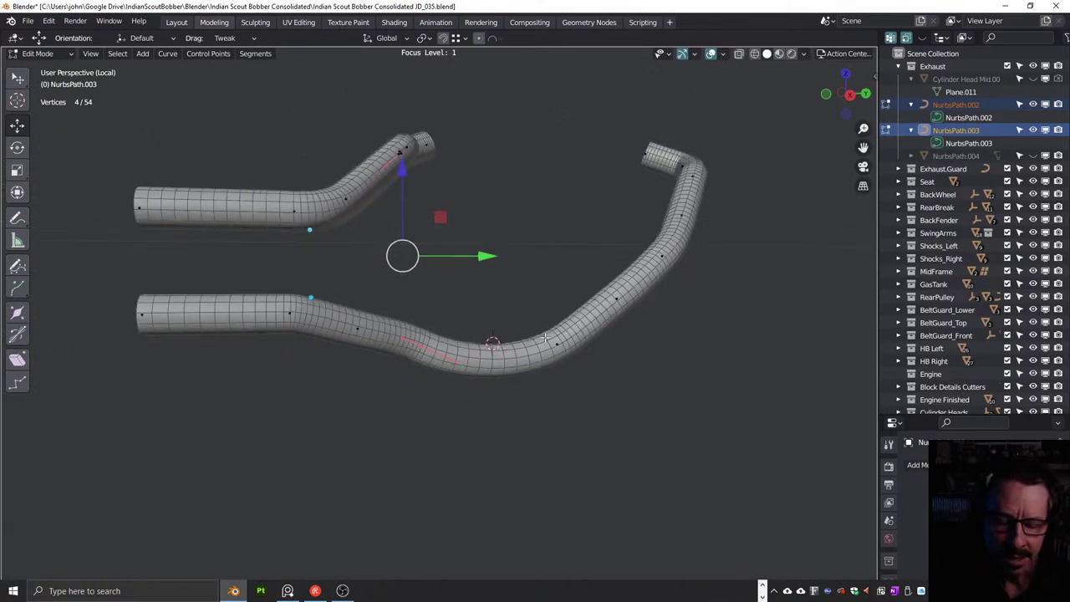
pyautogui.scroll(5, 564, 336)
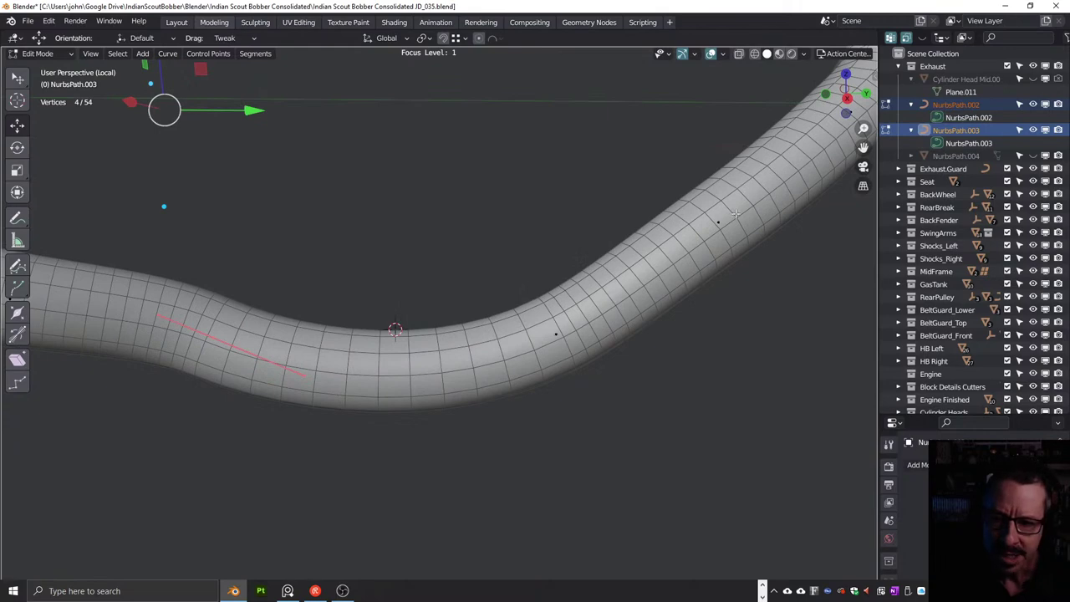
pyautogui.moveTo(720, 219); pyautogui.dragTo(601, 305, button='middle')
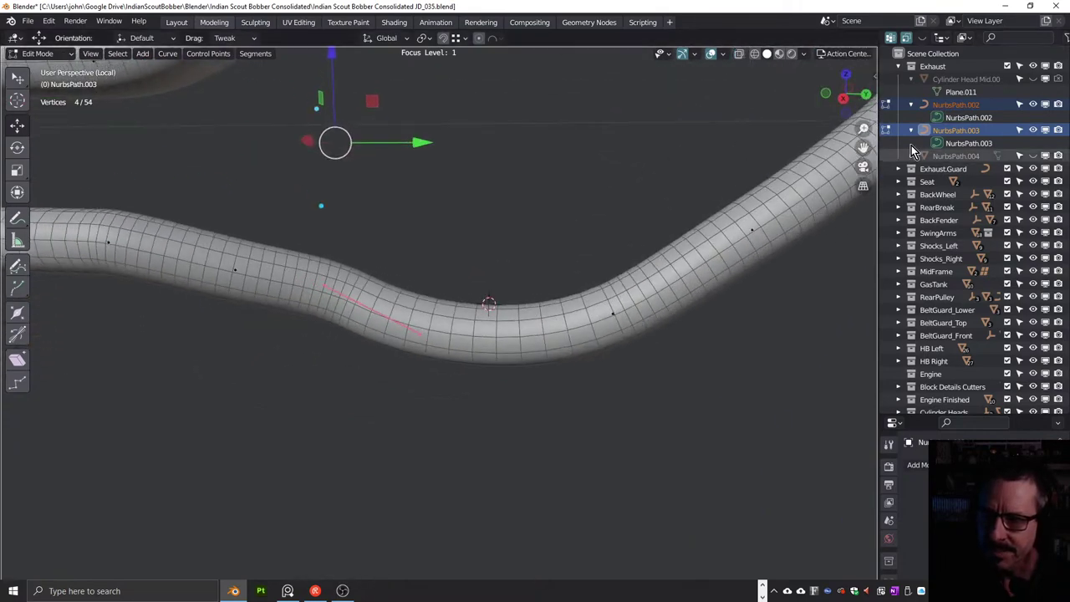
pyautogui.click(615, 313)
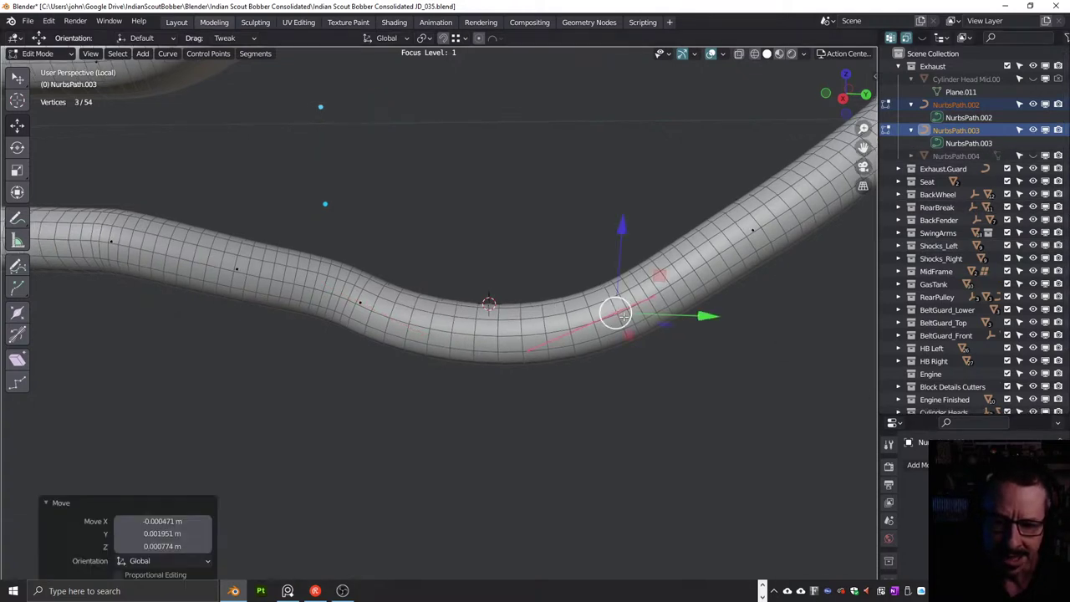
pyautogui.click(693, 366)
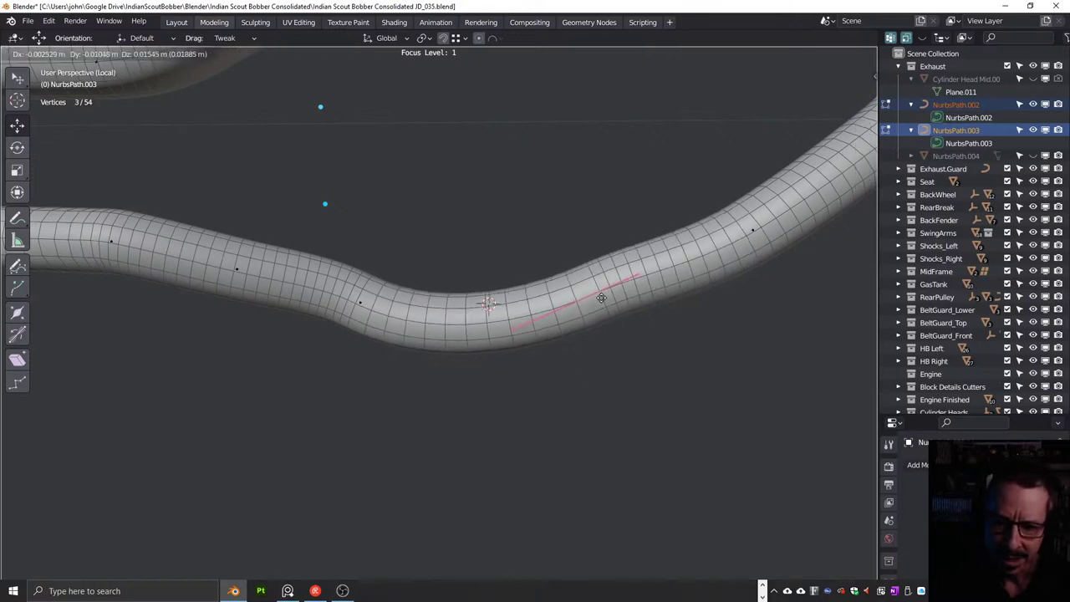
pyautogui.click(614, 312)
# Switch to Right Ortho view and enlarge the properties area
pyautogui.scroll(-3, 625, 324)
pyautogui.moveTo(625, 326); pyautogui.dragTo(627, 422, button='middle')
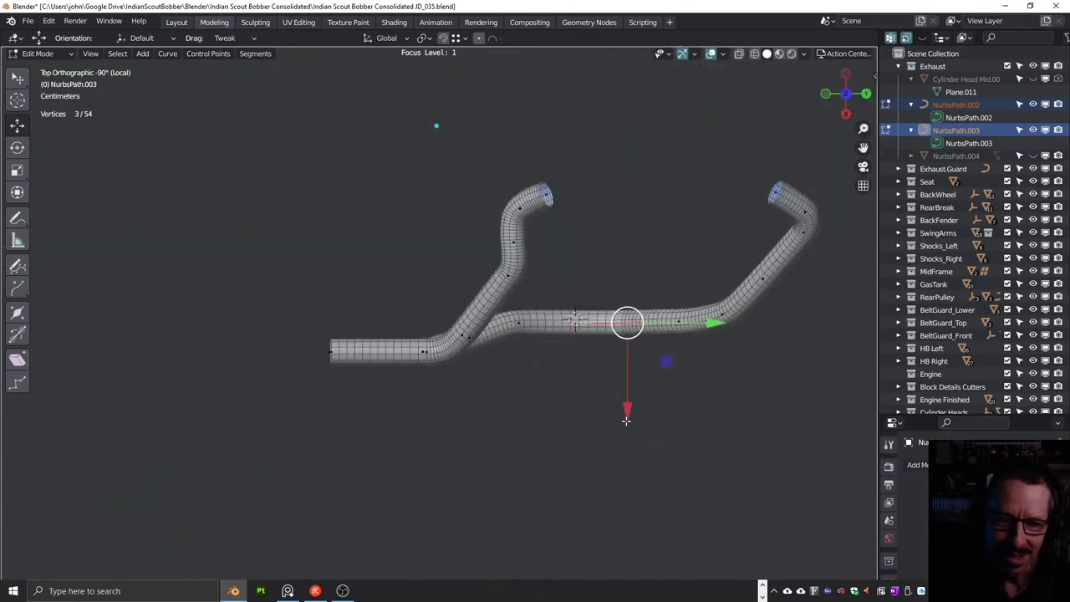
pyautogui.moveTo(598, 341); pyautogui.dragTo(611, 179, button='middle')
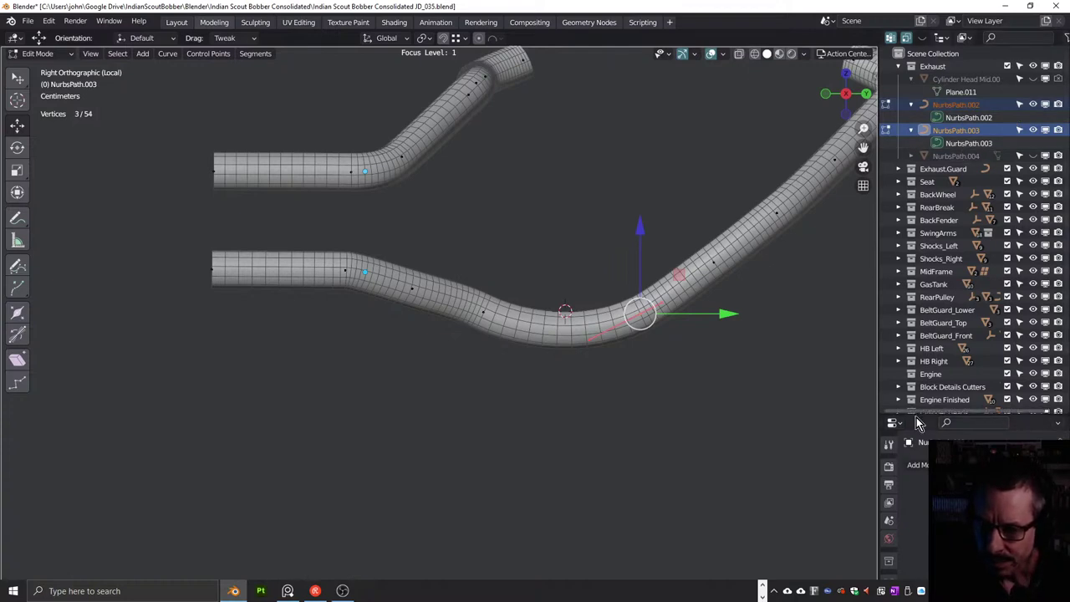
pyautogui.moveTo(917, 415); pyautogui.dragTo(916, 198)
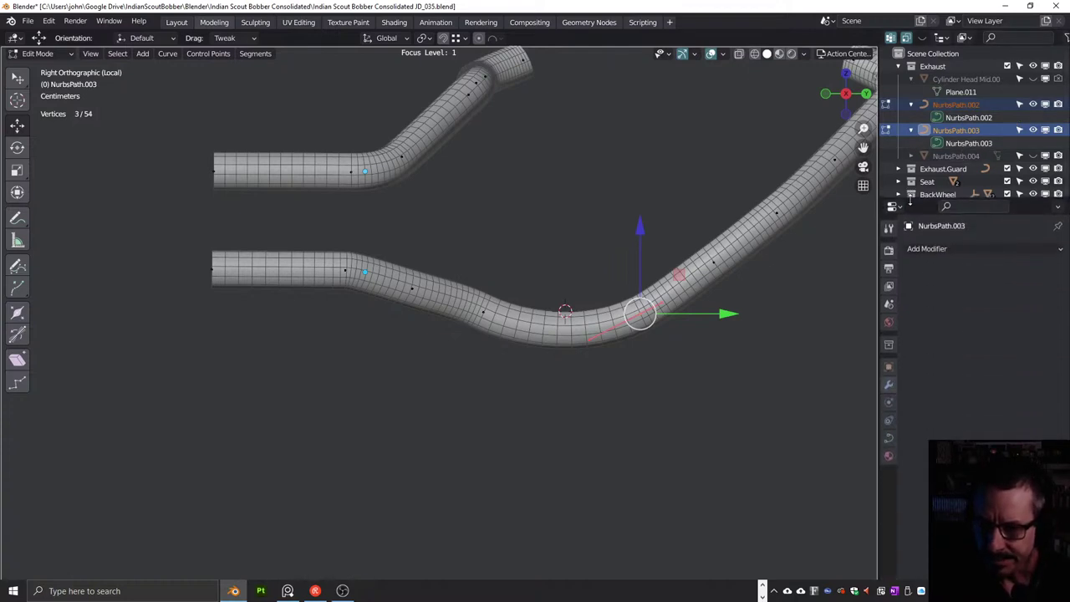
# Set the curve's Geometry Bevel Depth to 0.10 m, down from 0.22 m
pyautogui.click(889, 437)
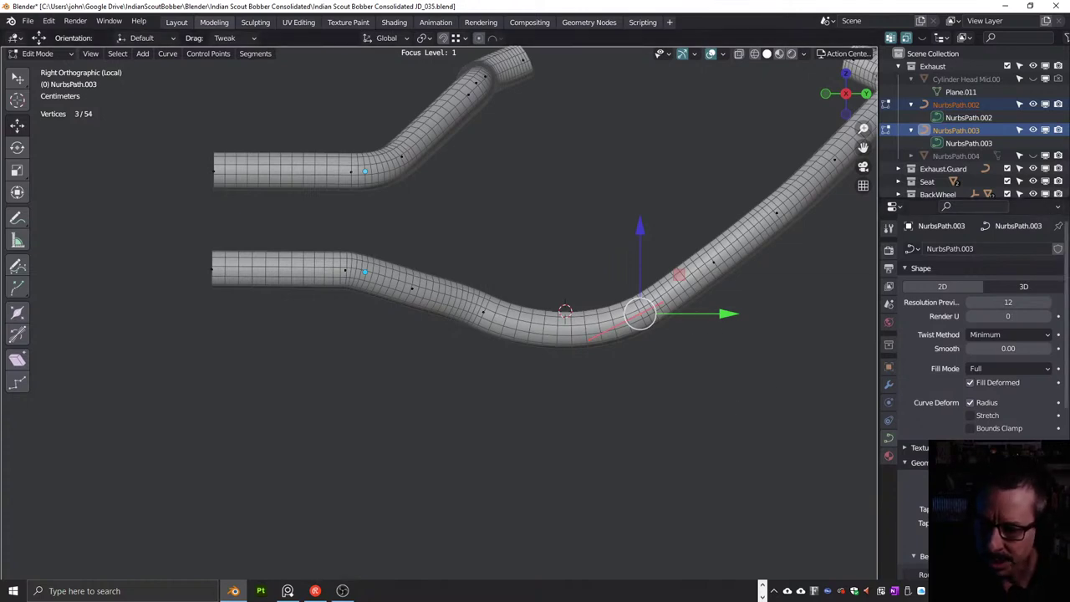
pyautogui.scroll(-5, 1062, 405)
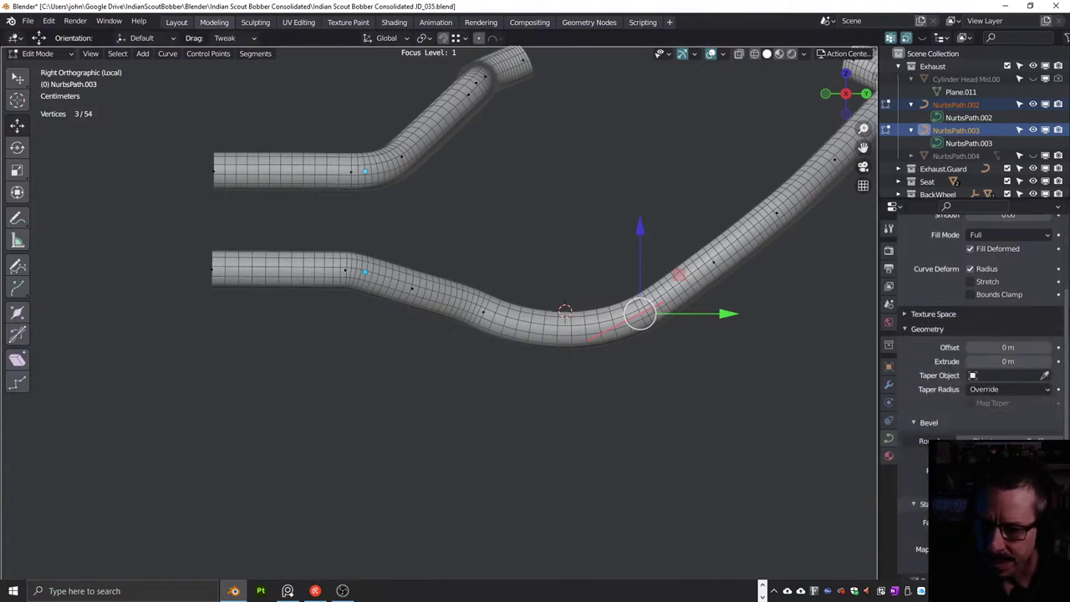
pyautogui.scroll(1, 997, 428)
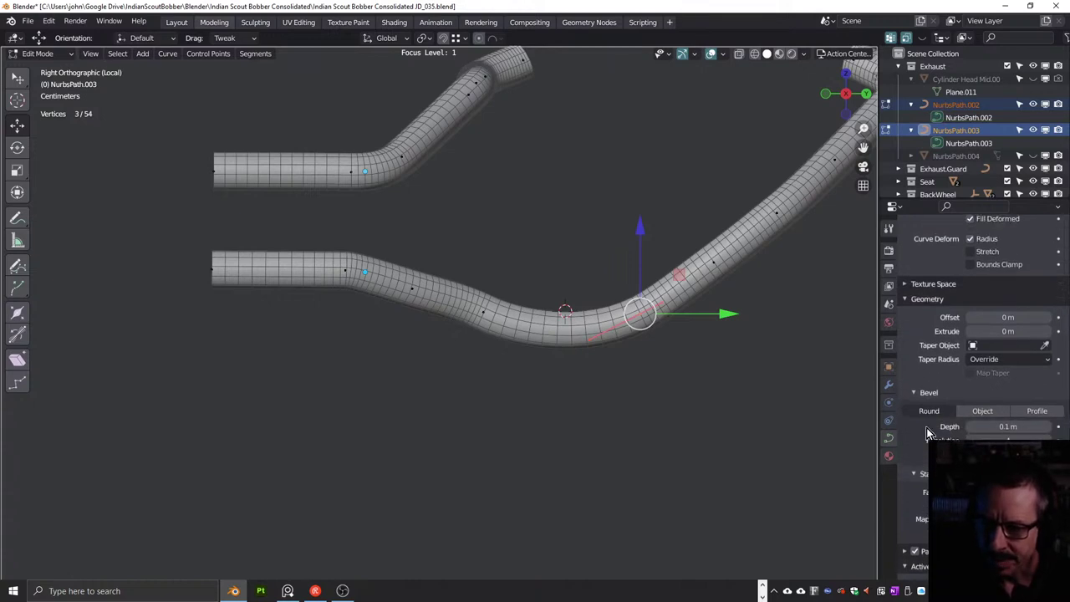
pyautogui.moveTo(997, 427); pyautogui.dragTo(1036, 427)
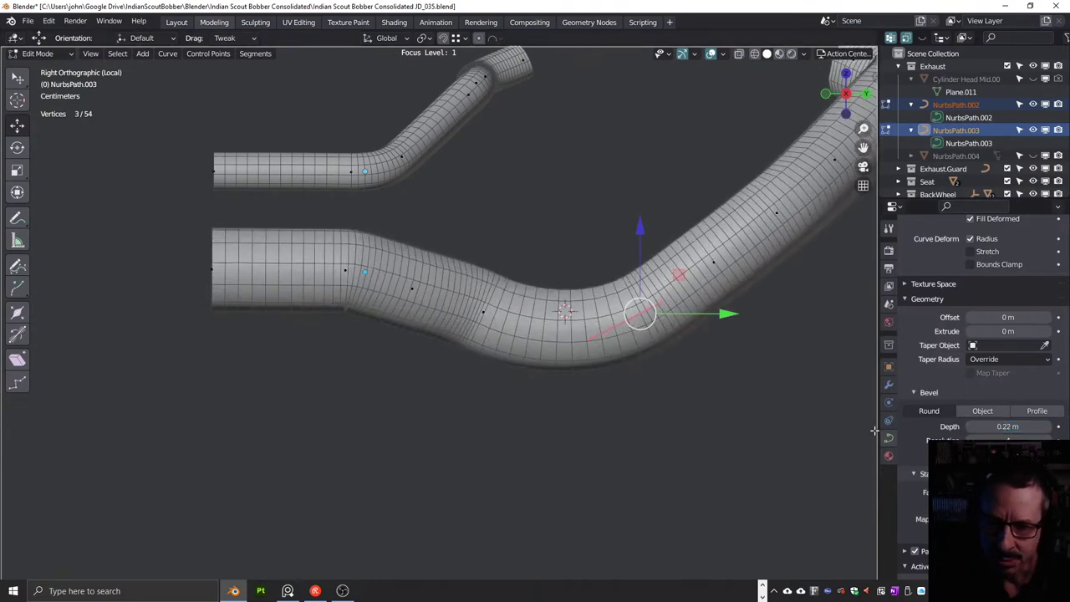
pyautogui.click(1009, 426)
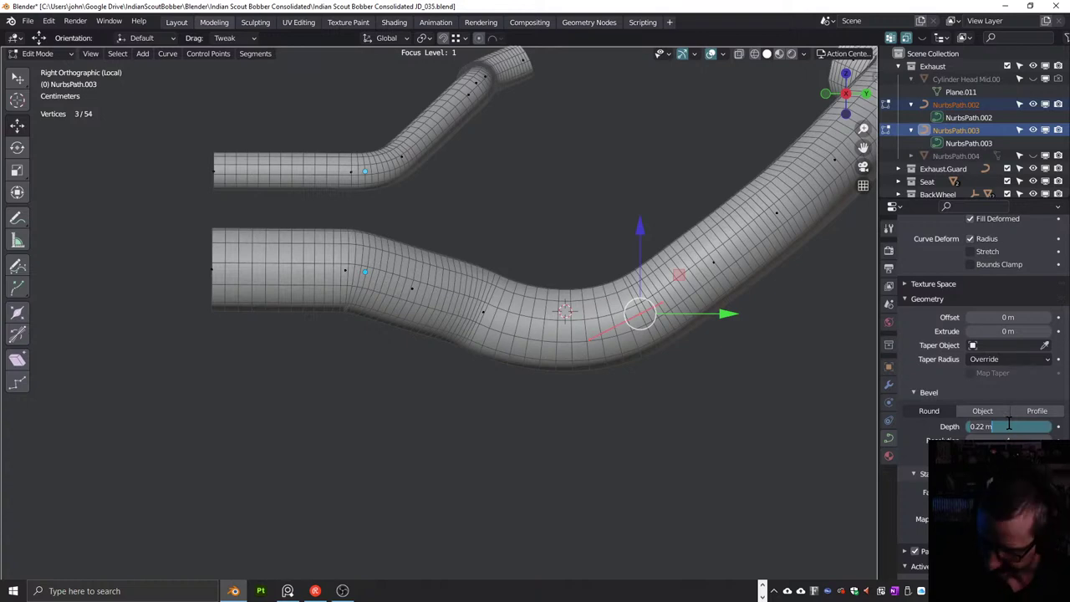
pyautogui.press('BackSpace')
pyautogui.write('.10')
pyautogui.press('Return')
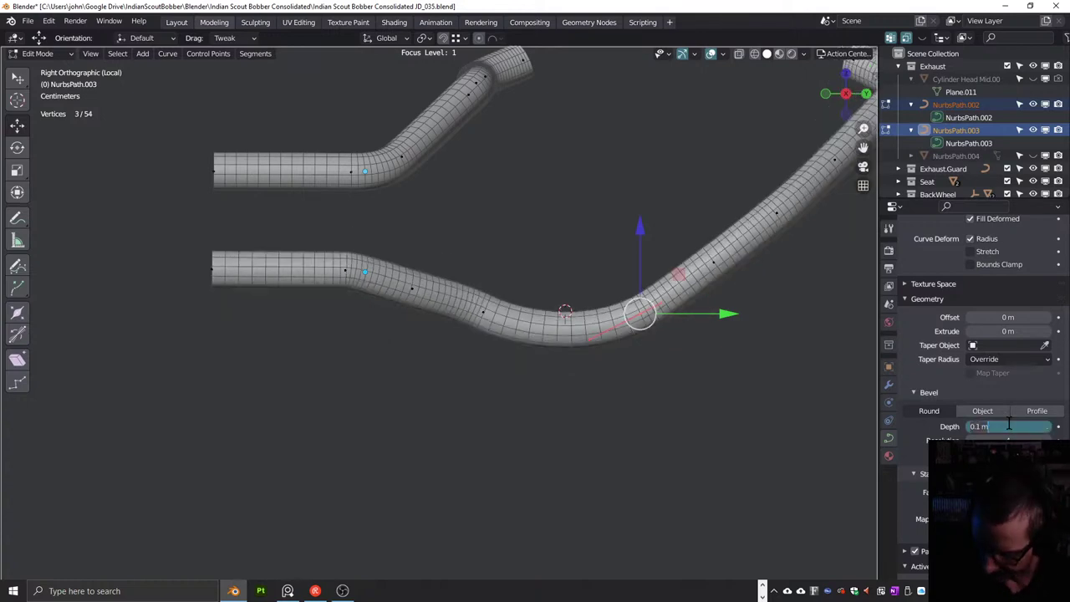
# Check the tubes in the side view and return to Object Mode
pyautogui.keyDown('ctrl'); pyautogui.scroll(1, 1008, 426); pyautogui.keyUp('ctrl')
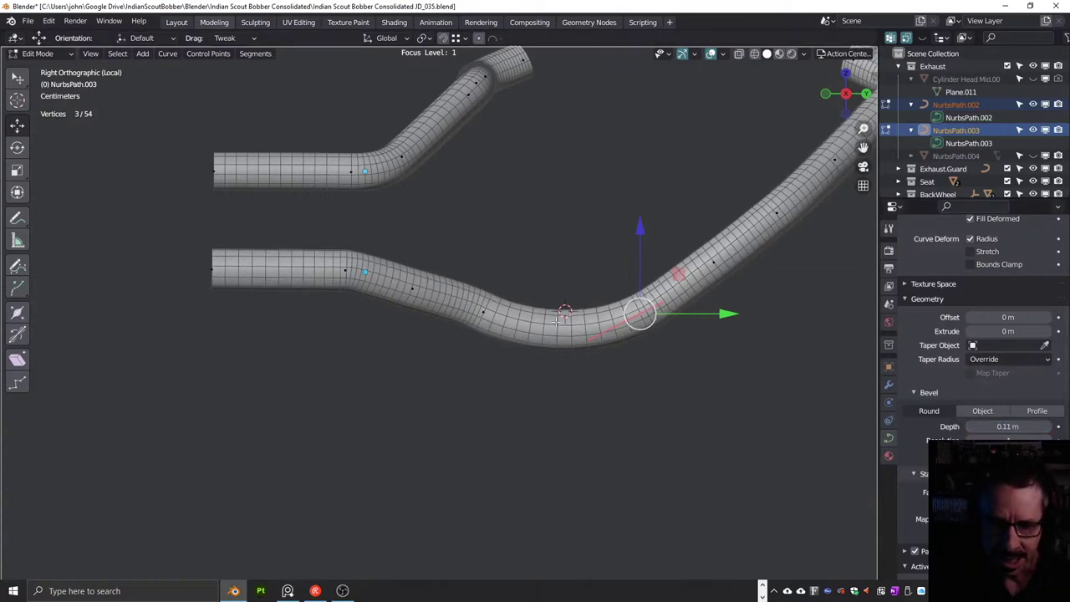
pyautogui.moveTo(551, 338); pyautogui.dragTo(549, 342, button='middle')
pyautogui.press('KP_3')
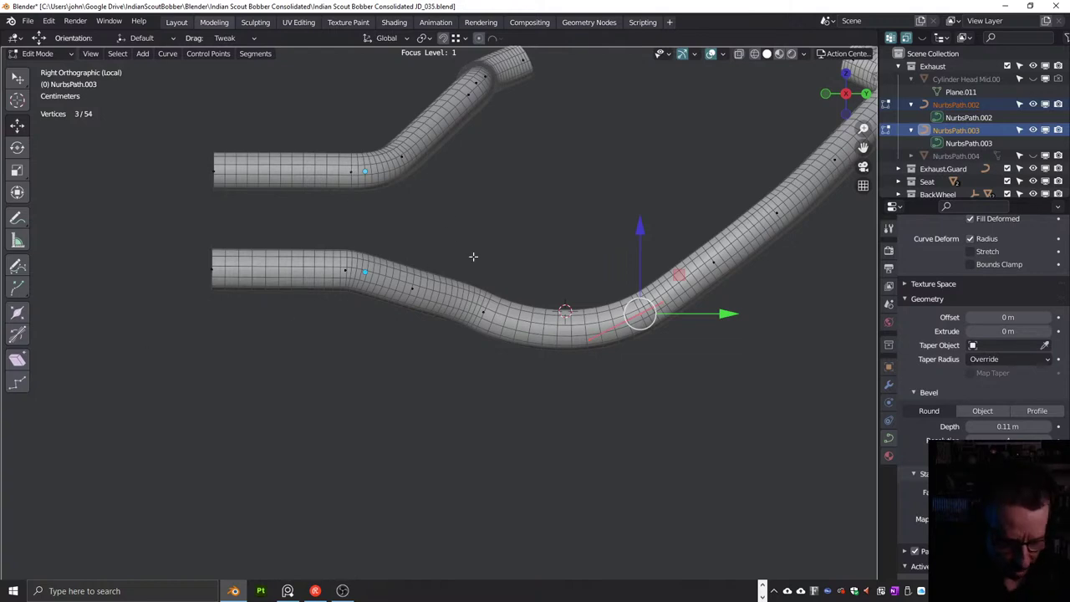
pyautogui.press('Tab')
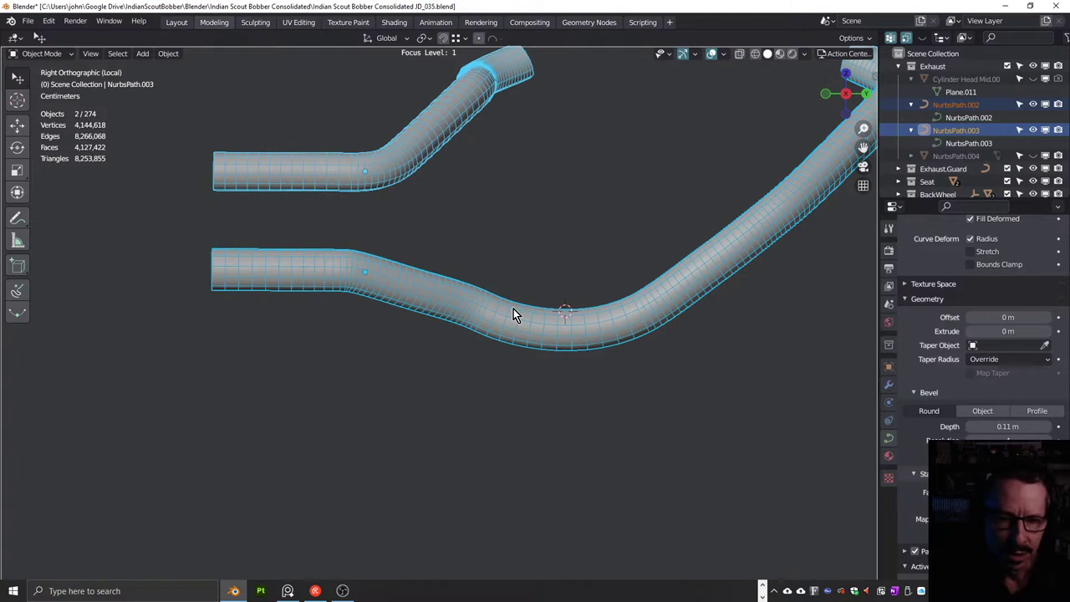
# Activate the Flexi Edit Bezier tool and pick a segment of the lower exhaust curve
pyautogui.click(18, 314)
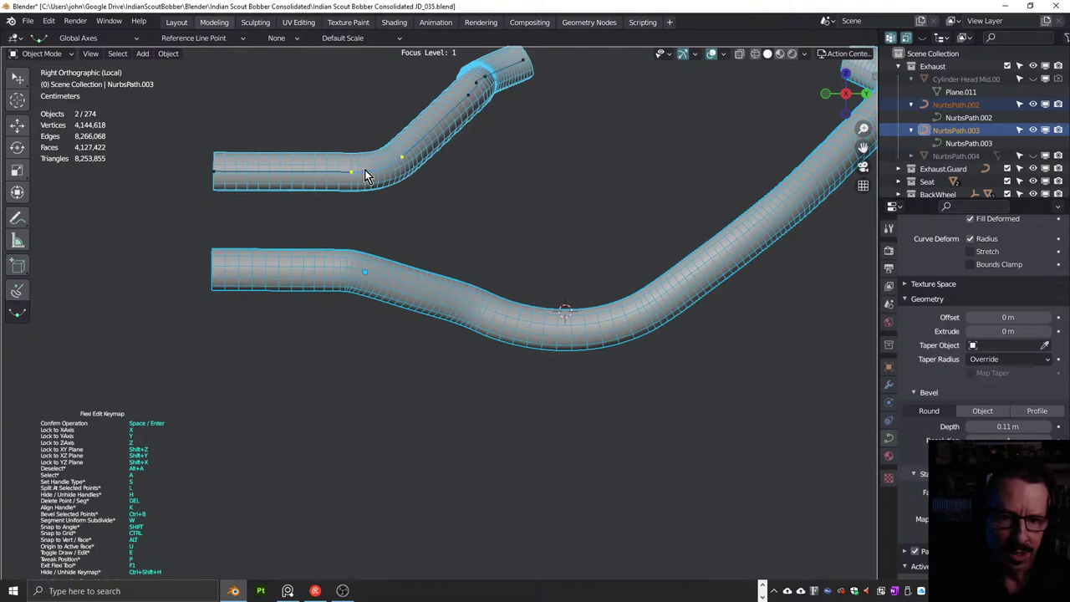
pyautogui.scroll(2, 395, 138)
pyautogui.scroll(1, 395, 138)
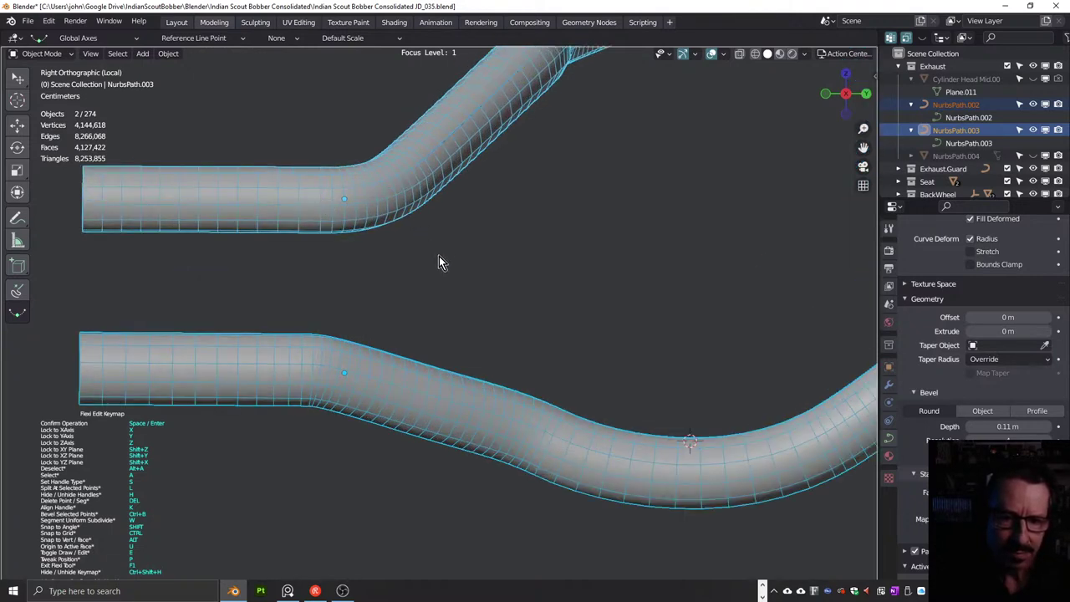
pyautogui.scroll(-3, 485, 301)
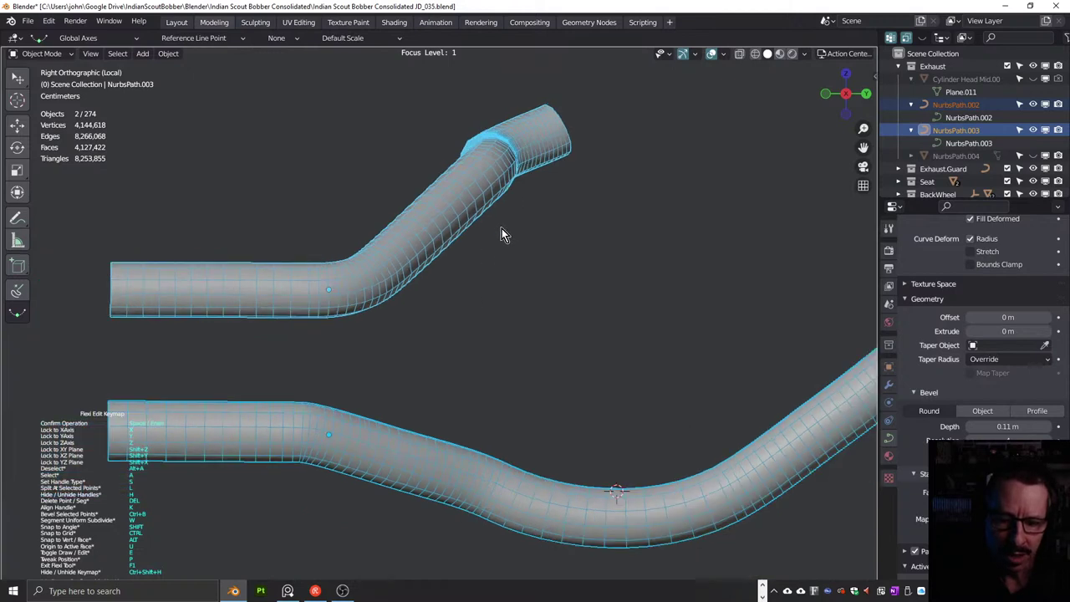
pyautogui.scroll(-3, 504, 350)
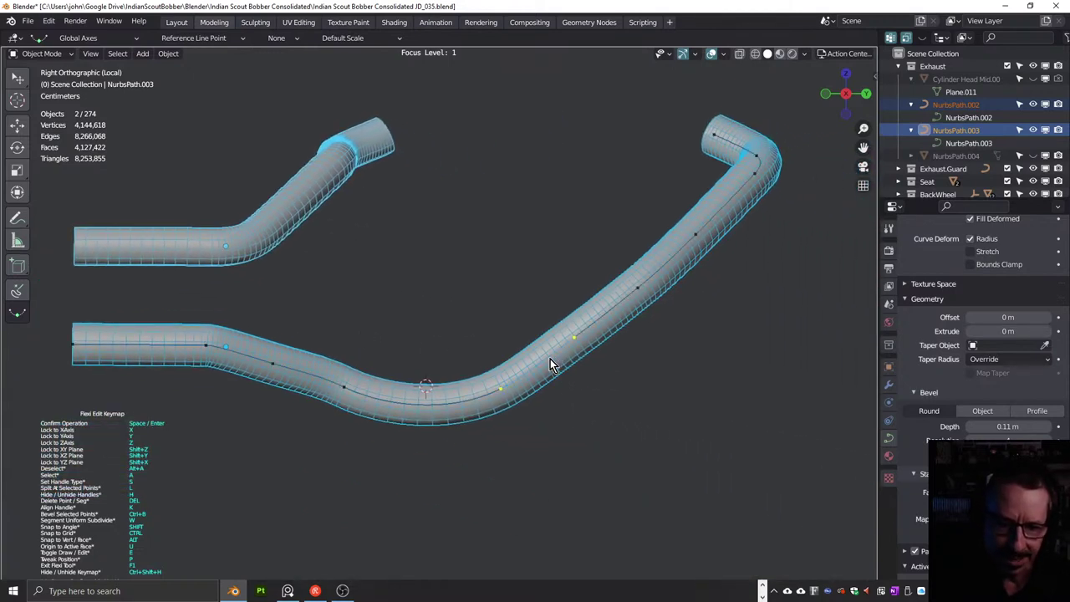
pyautogui.click(346, 391)
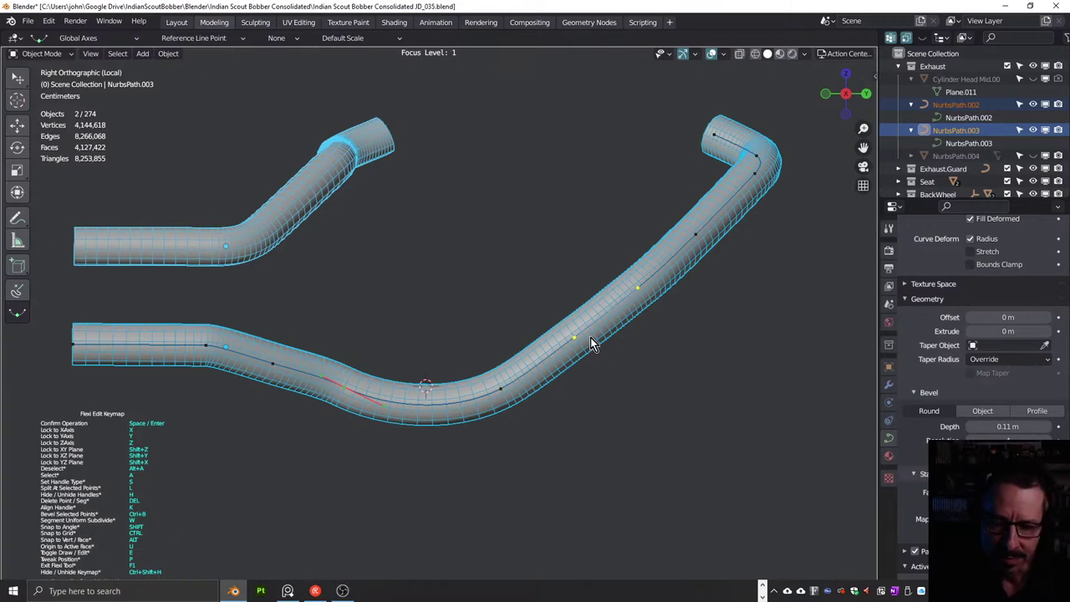
# Orbit around the exhaust curves until the lower pipe rises steeply to the right
pyautogui.moveTo(552, 374)
pyautogui.mouseDown(button='middle')
pyautogui.moveTo(542, 406)
pyautogui.moveTo(563, 387)
pyautogui.moveTo(552, 413)
pyautogui.moveTo(535, 401)
pyautogui.moveTo(543, 388)
pyautogui.mouseUp(button='middle')
pyautogui.scroll(4, 540, 370)
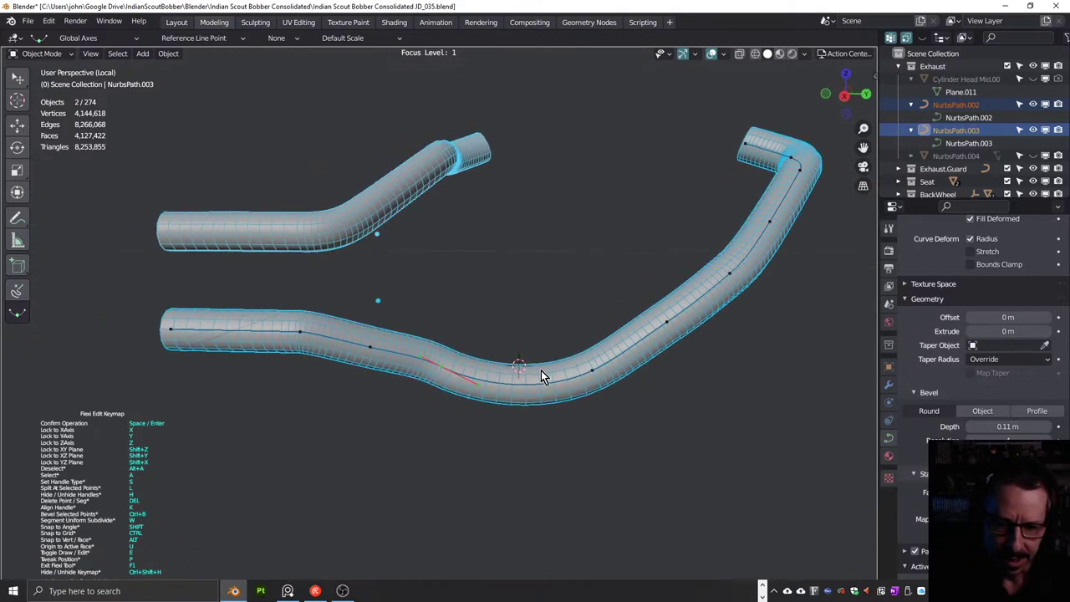
pyautogui.scroll(-5, 227, 316)
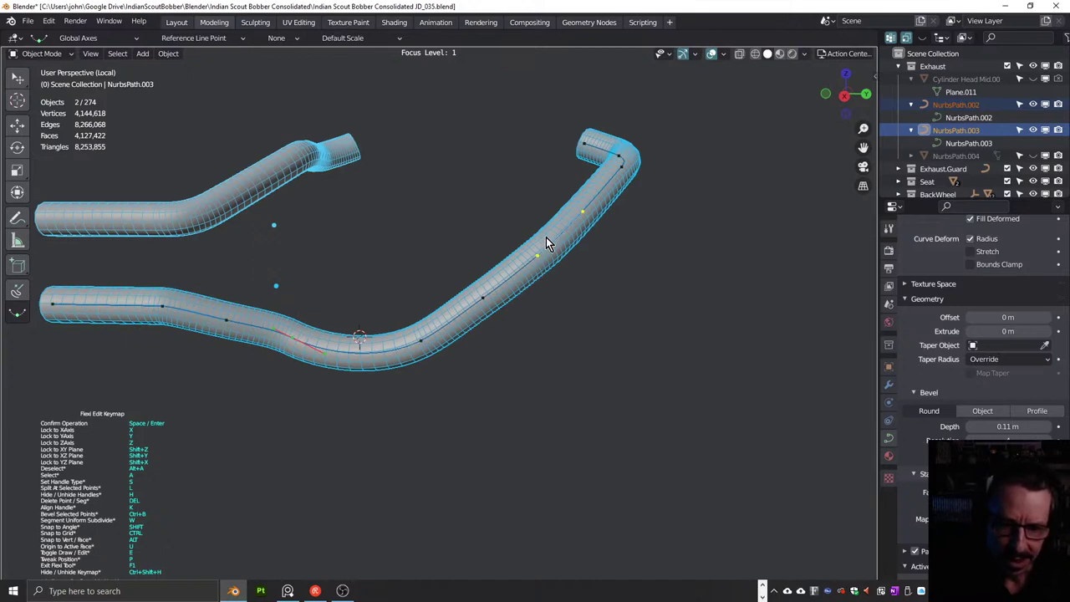
pyautogui.moveTo(547, 240); pyautogui.dragTo(585, 275, button='middle')
pyautogui.scroll(3, 576, 286)
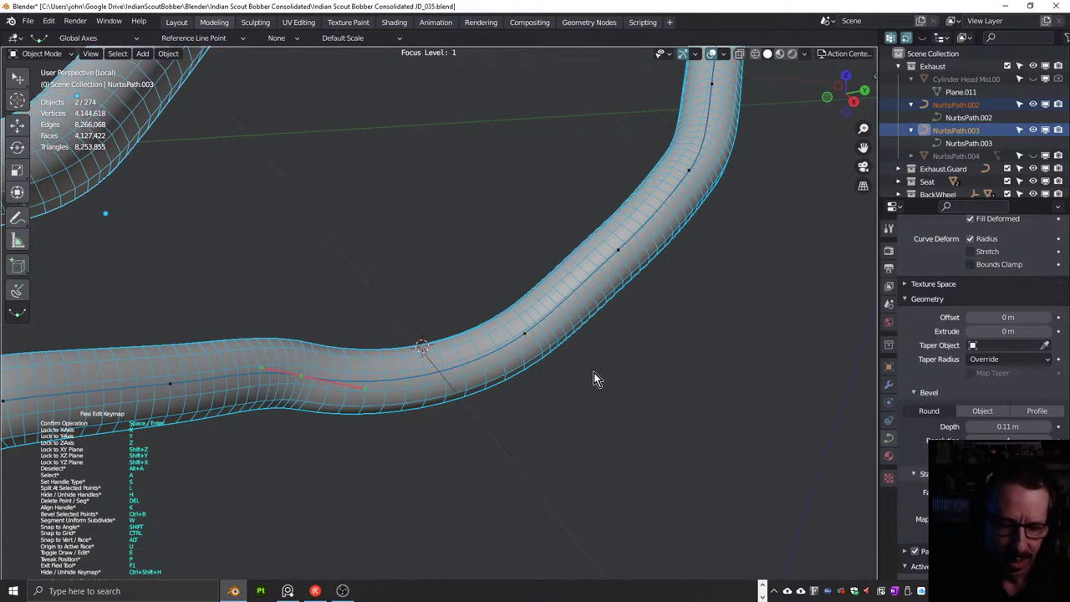
pyautogui.scroll(-5, 593, 372)
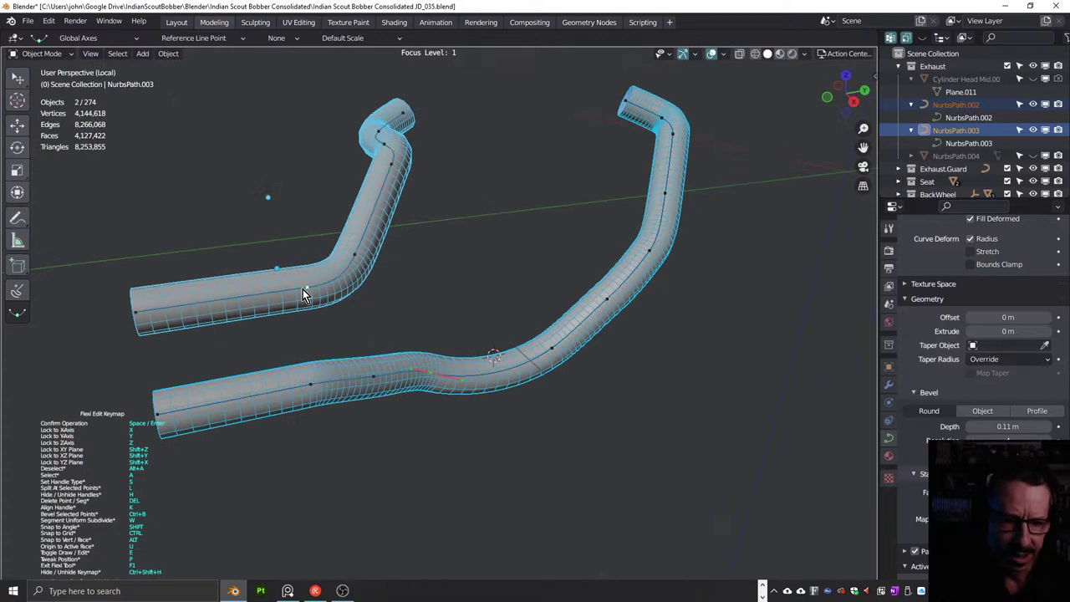
pyautogui.moveTo(302, 289); pyautogui.dragTo(307, 322, button='middle')
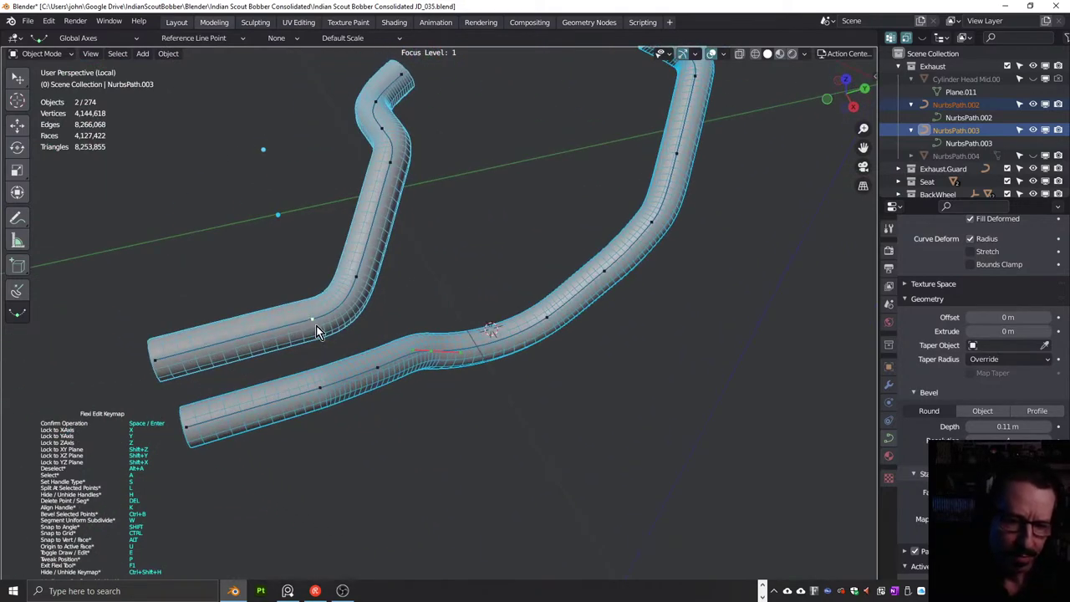
pyautogui.scroll(3, 494, 285)
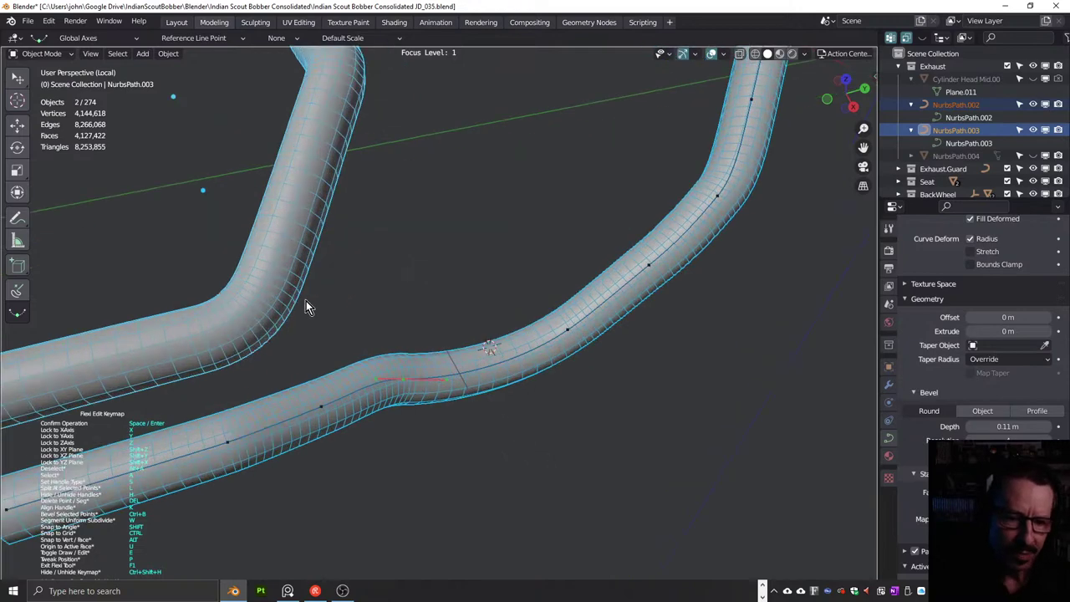
pyautogui.moveTo(263, 299); pyautogui.dragTo(438, 311, button='middle')
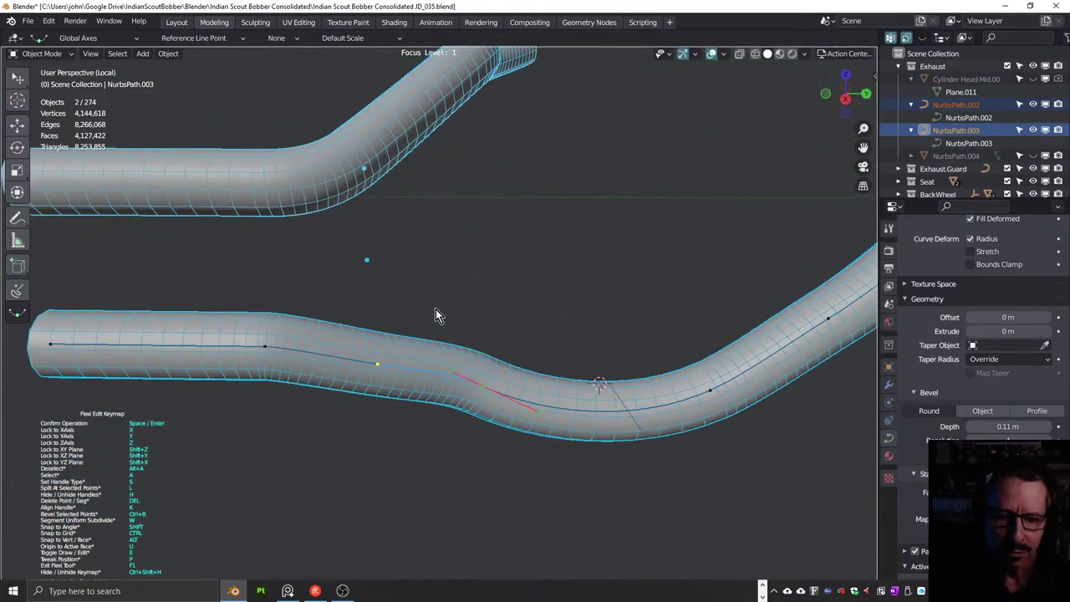
pyautogui.moveTo(448, 374); pyautogui.dragTo(334, 351, button='middle')
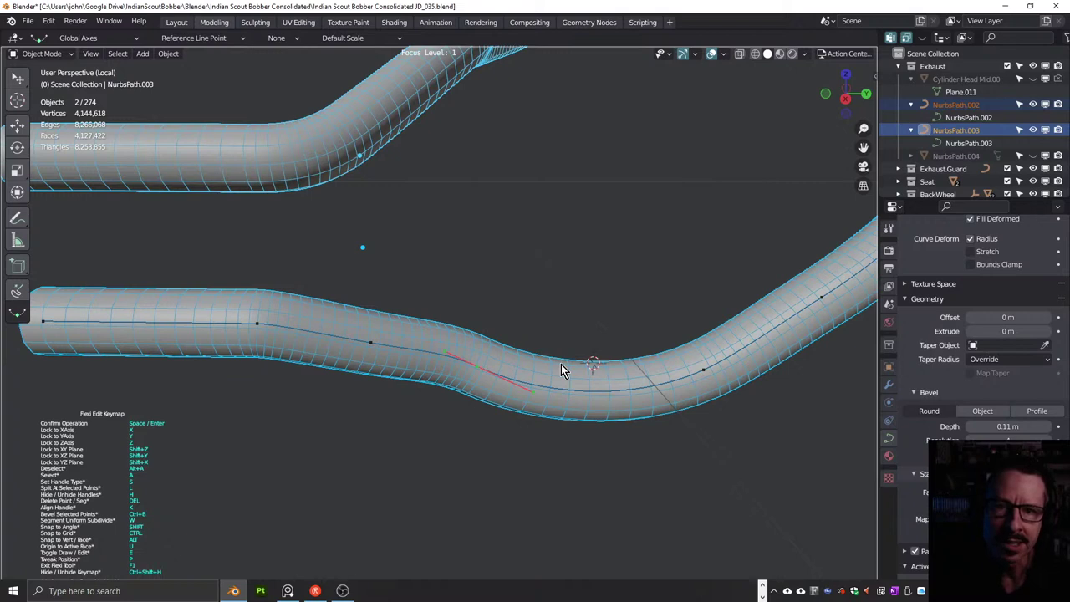
pyautogui.moveTo(671, 387); pyautogui.dragTo(584, 341, button='middle')
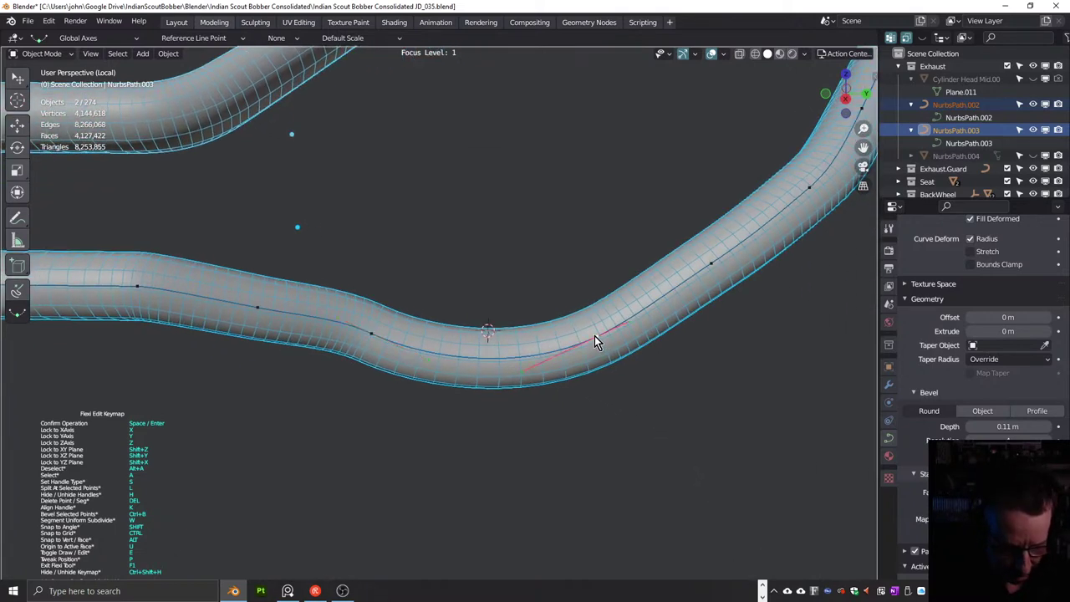
# Set the lower curve's control point handles to Aligned and trial a move, undoing it
pyautogui.click(594, 335)
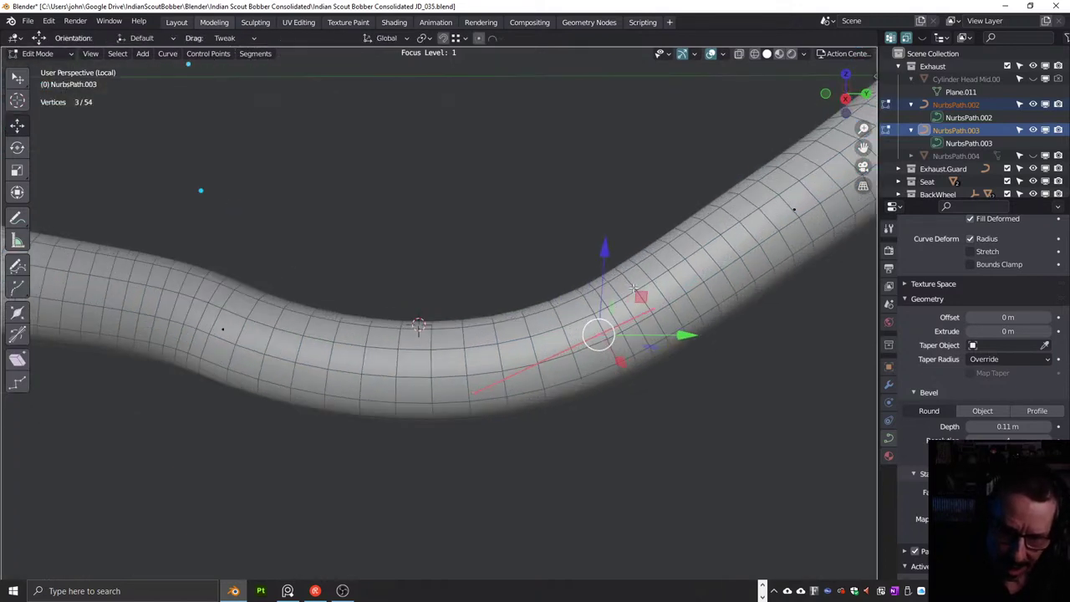
pyautogui.rightClick(599, 335)
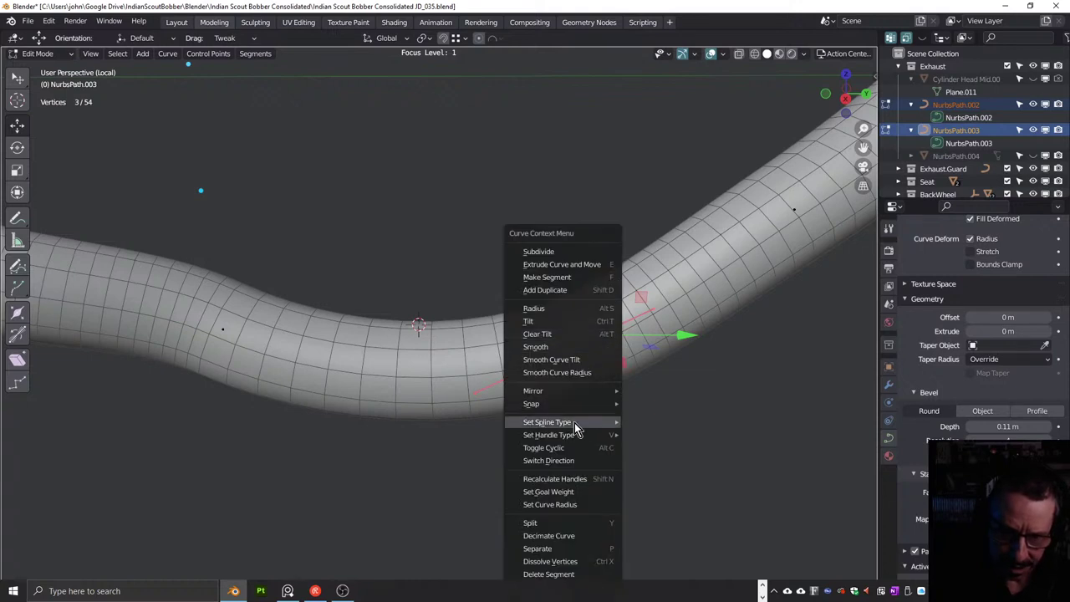
pyautogui.moveTo(561, 436)
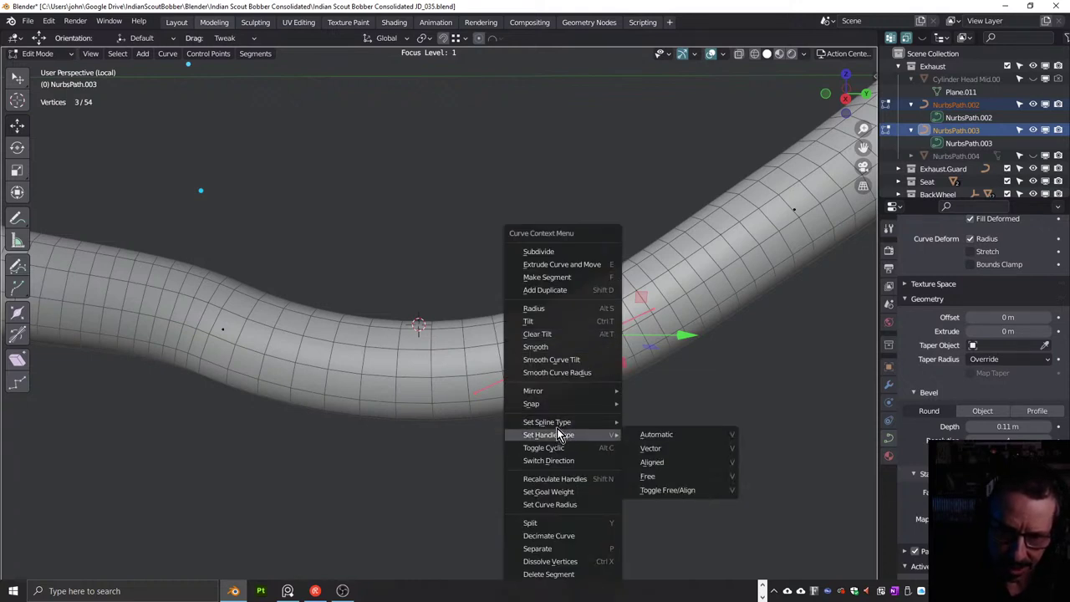
pyautogui.click(655, 464)
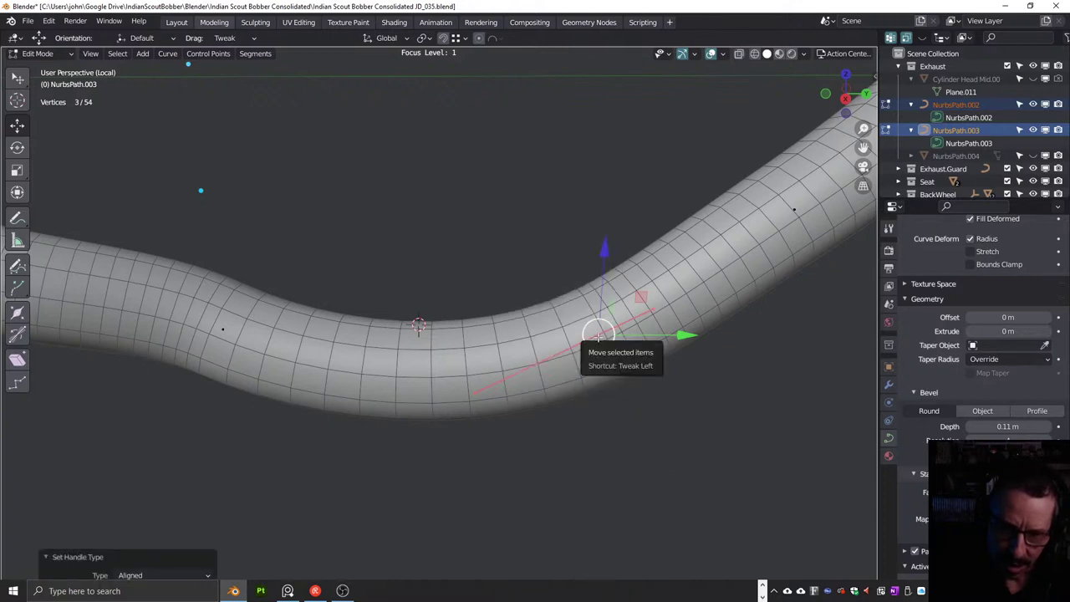
pyautogui.moveTo(598, 335); pyautogui.dragTo(605, 334)
pyautogui.hotkey('ctrl', 'z')
# Nudge a handle end, switch the point's handles to Free, and nudge it again
pyautogui.click(651, 309)
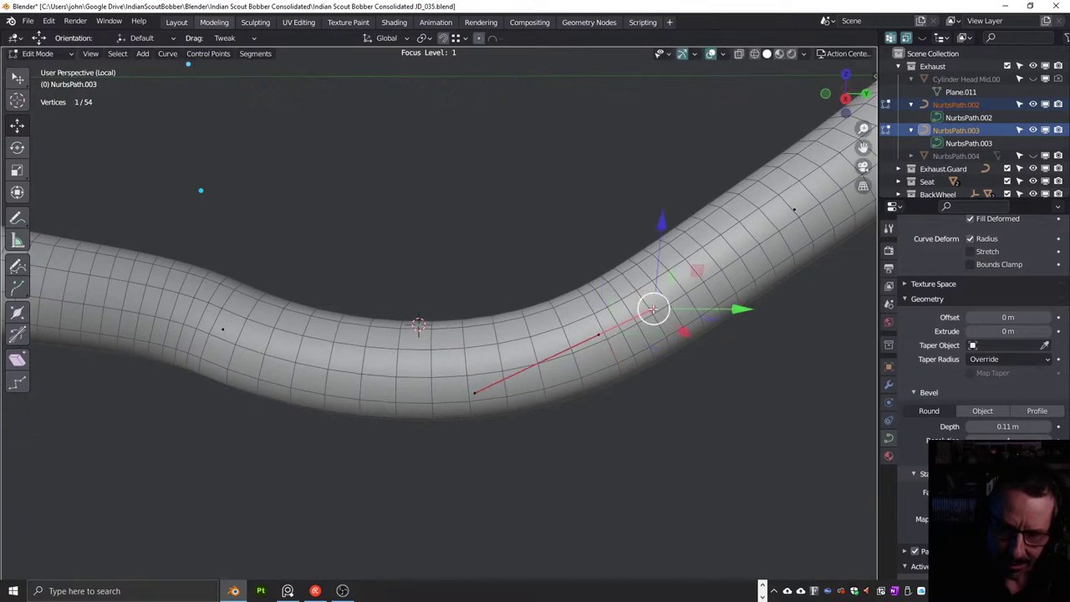
pyautogui.moveTo(653, 307)
pyautogui.mouseDown()
pyautogui.moveTo(651, 316)
pyautogui.moveTo(646, 296)
pyautogui.moveTo(652, 308)
pyautogui.mouseUp()
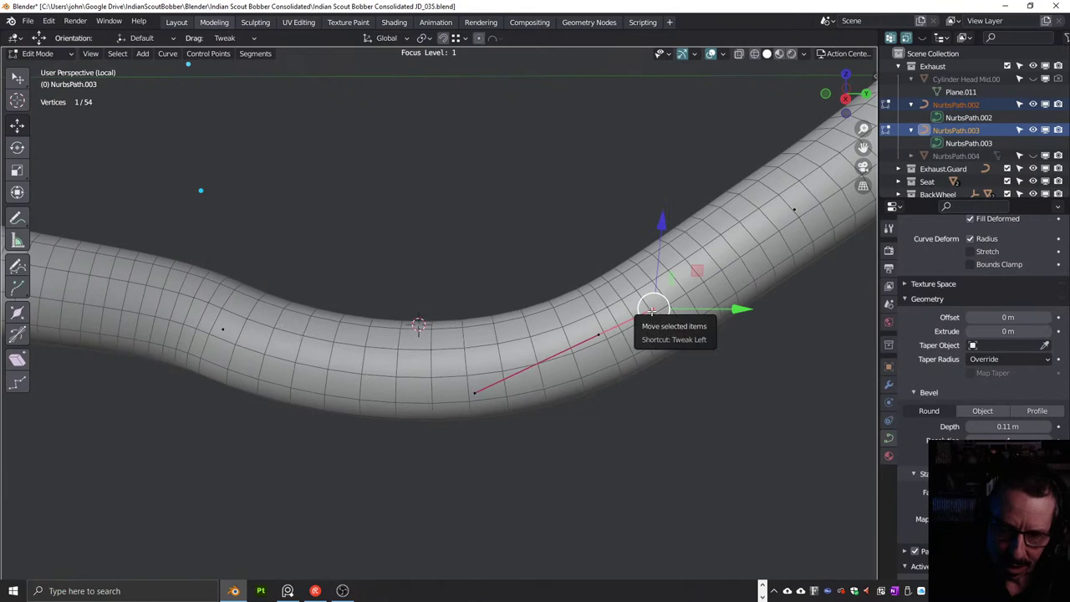
pyautogui.click(596, 334)
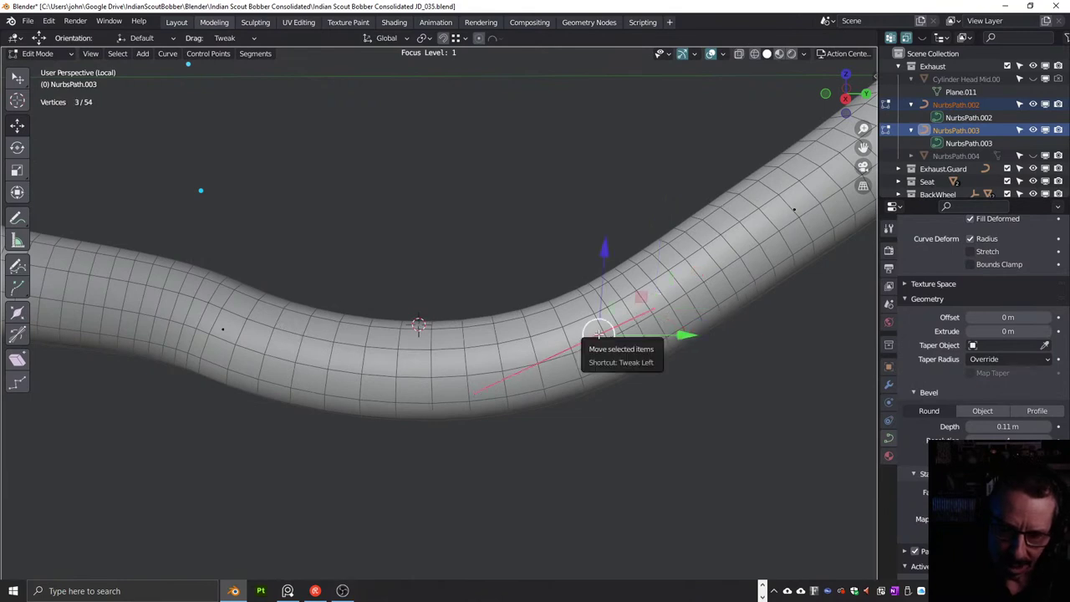
pyautogui.rightClick(597, 336)
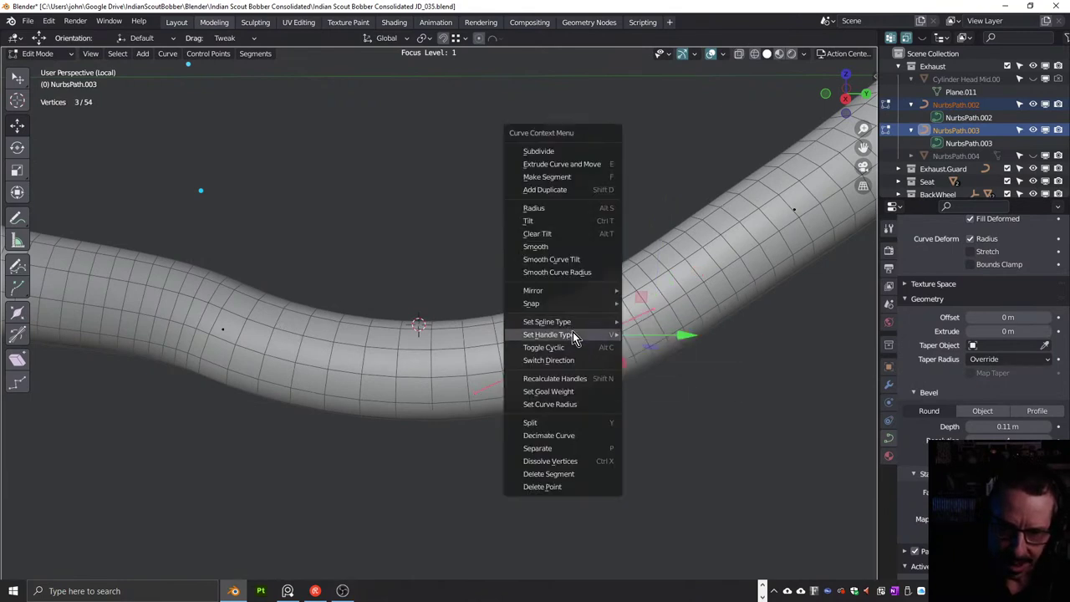
pyautogui.moveTo(577, 336)
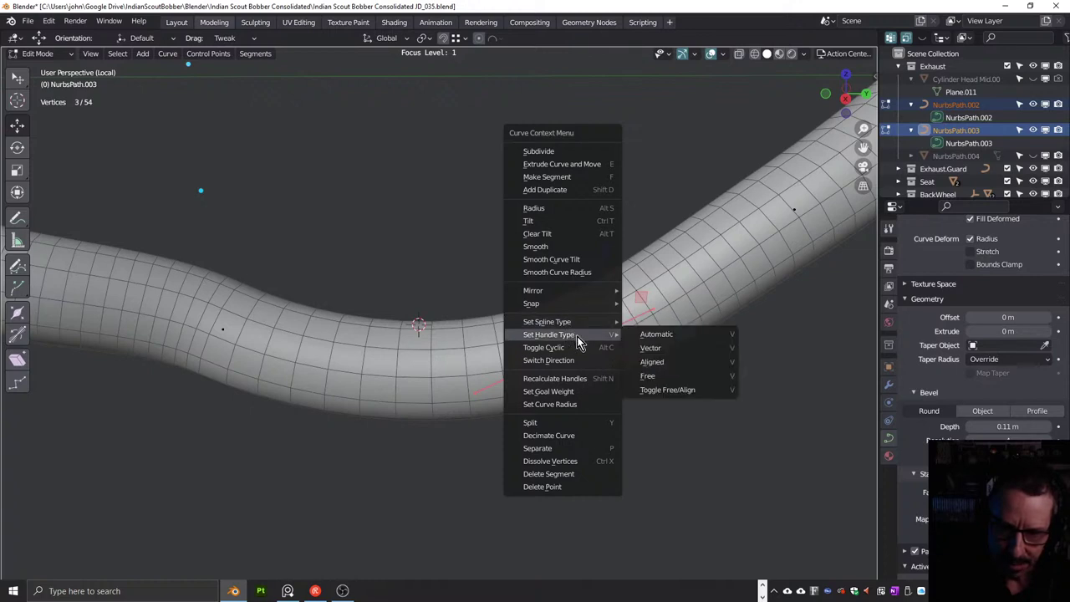
pyautogui.click(653, 376)
pyautogui.click(652, 308)
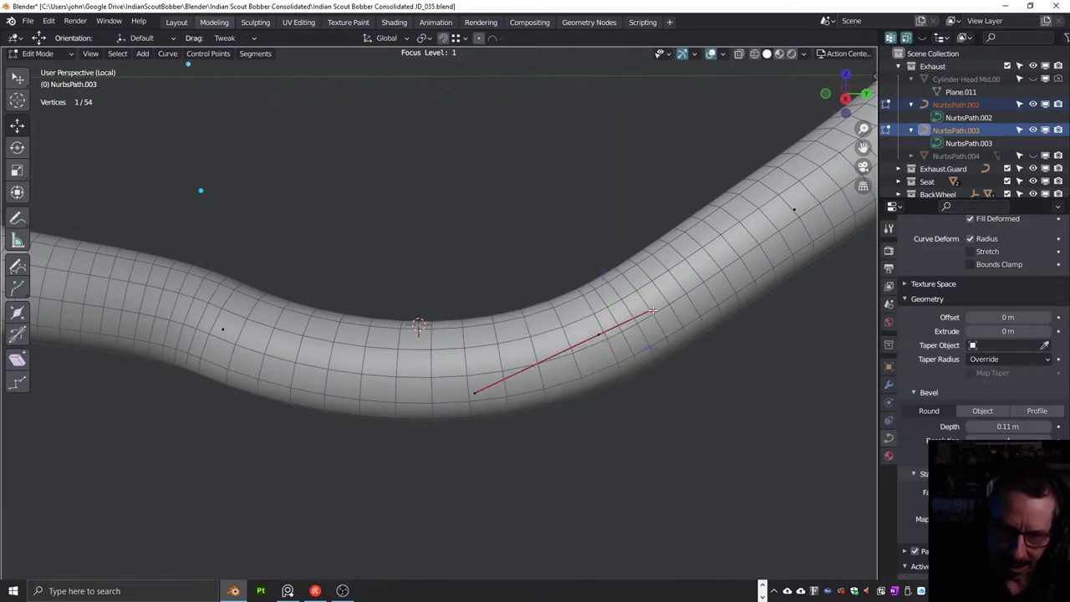
pyautogui.moveTo(653, 308)
pyautogui.mouseDown()
pyautogui.moveTo(647, 292)
pyautogui.moveTo(657, 323)
pyautogui.moveTo(657, 306)
pyautogui.mouseUp()
pyautogui.click(652, 309)
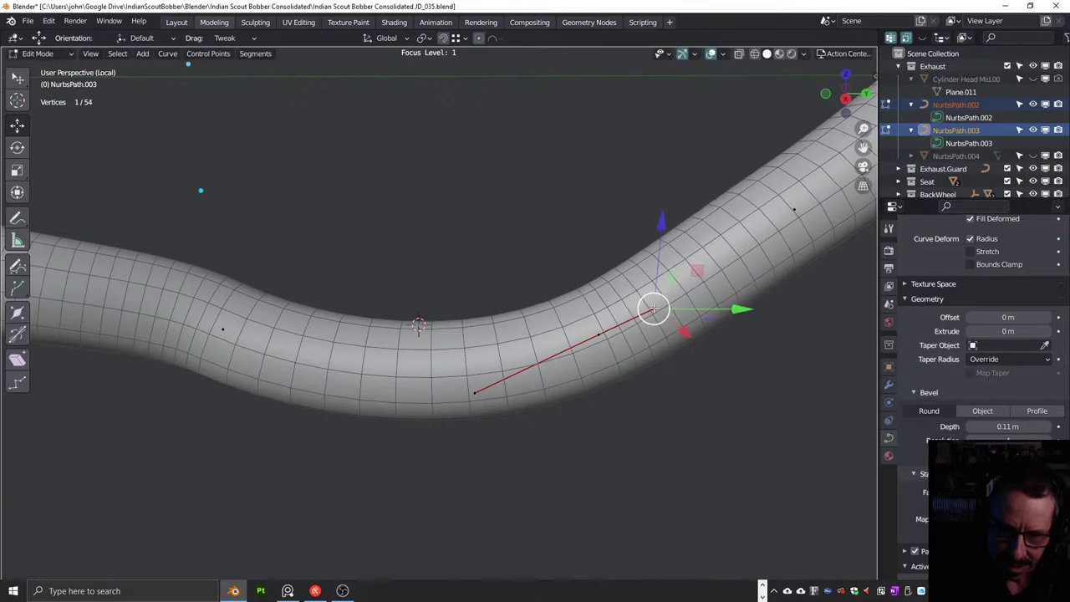
# Set the handles back to Aligned, drag the handle end to smooth the bend, then undo
pyautogui.click(599, 334)
pyautogui.rightClick(600, 335)
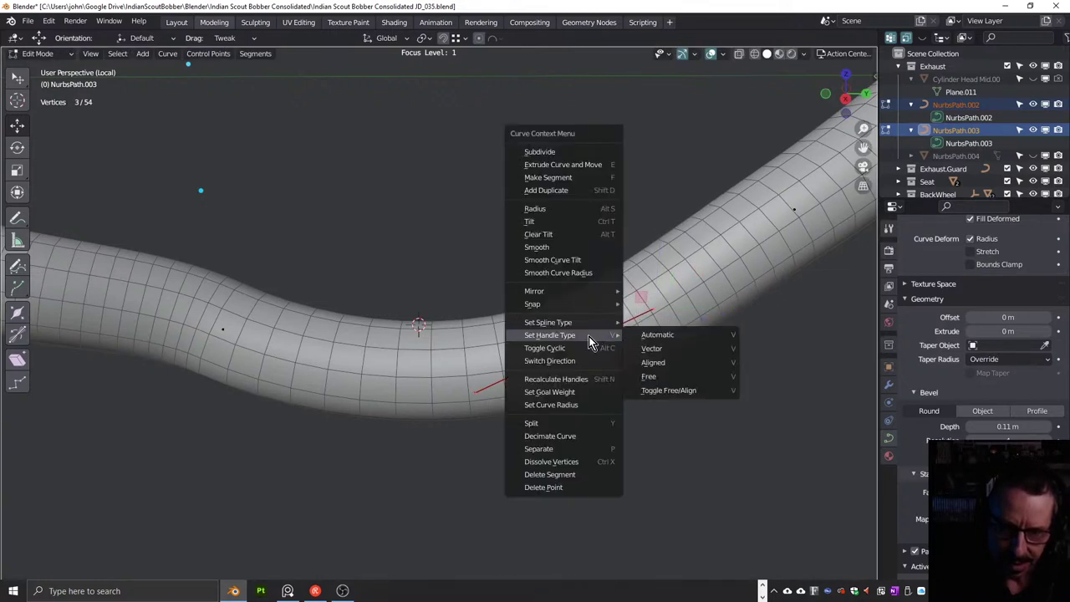
pyautogui.click(670, 360)
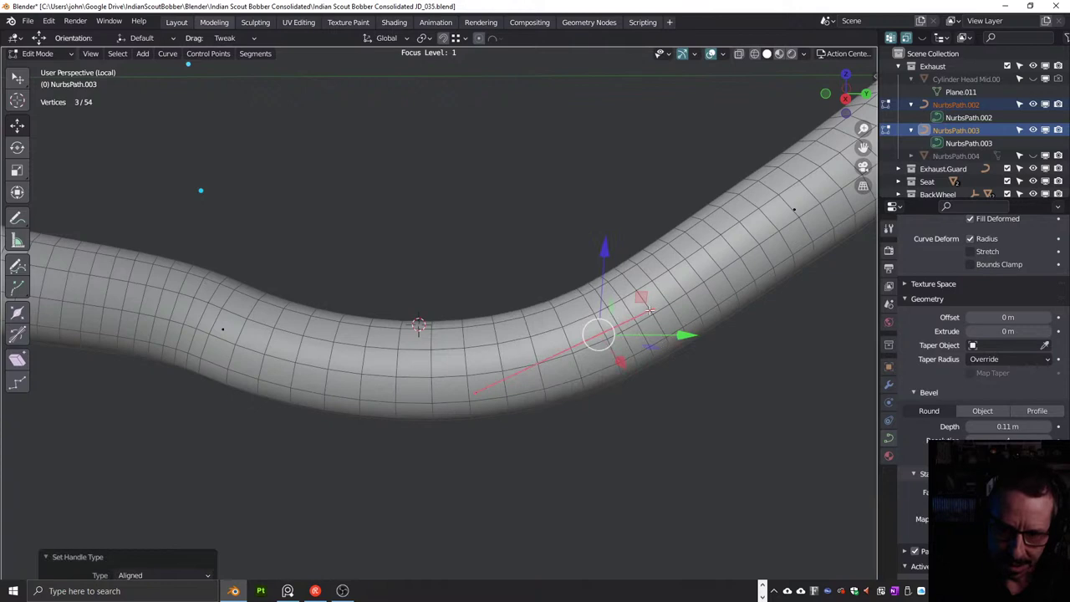
pyautogui.click(650, 310)
pyautogui.moveTo(651, 312); pyautogui.dragTo(684, 299)
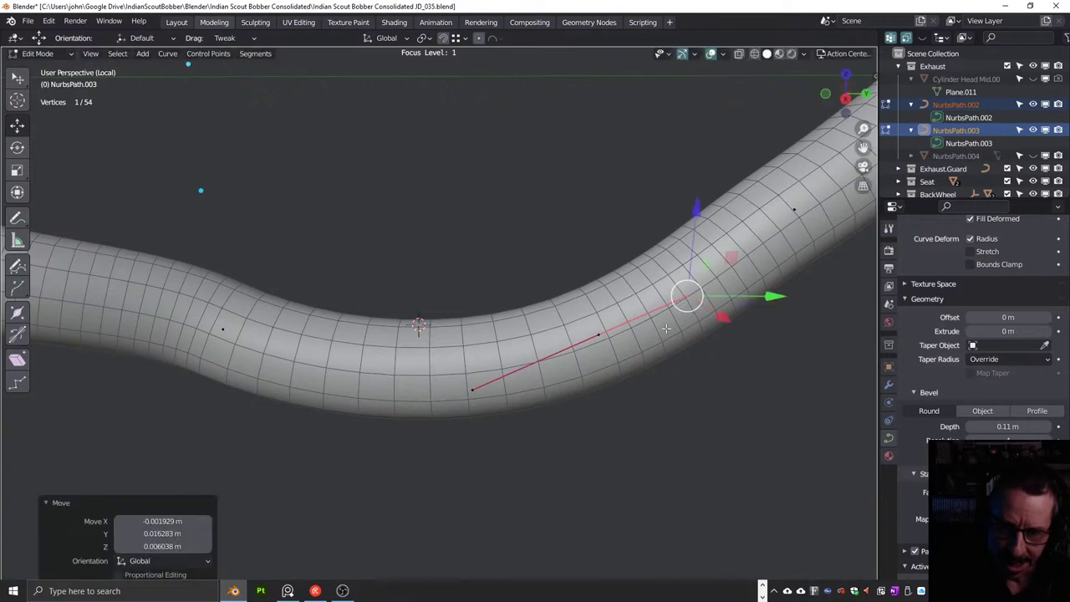
pyautogui.hotkey('ctrl', 'z')
# Undo the earlier move and leave local view to show the whole bike
pyautogui.press('Home')
pyautogui.moveTo(623, 319); pyautogui.dragTo(623, 422, button='middle')
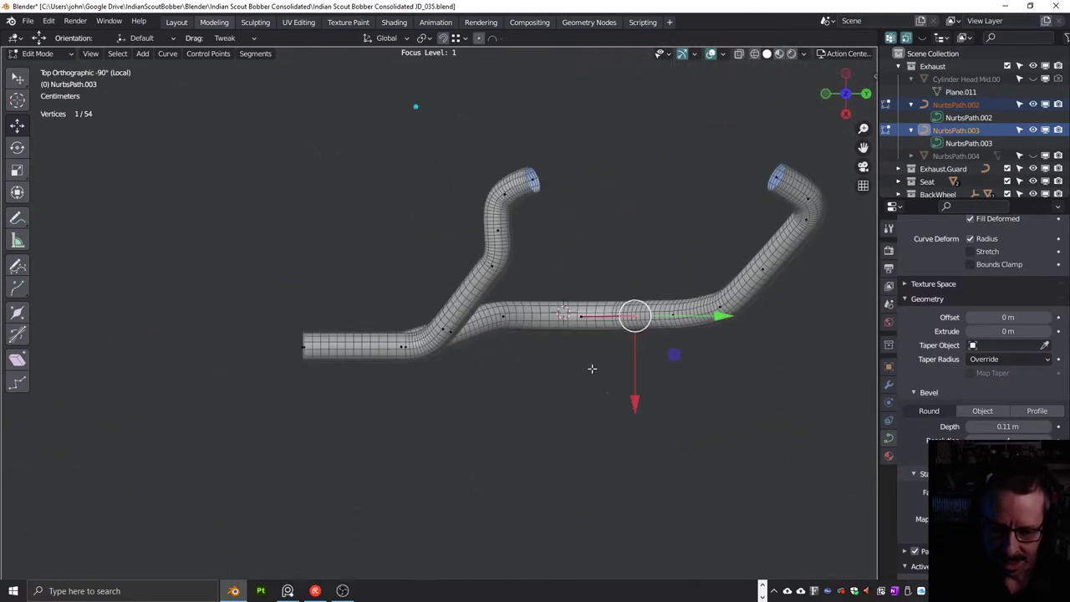
pyautogui.press('KP_Divide')
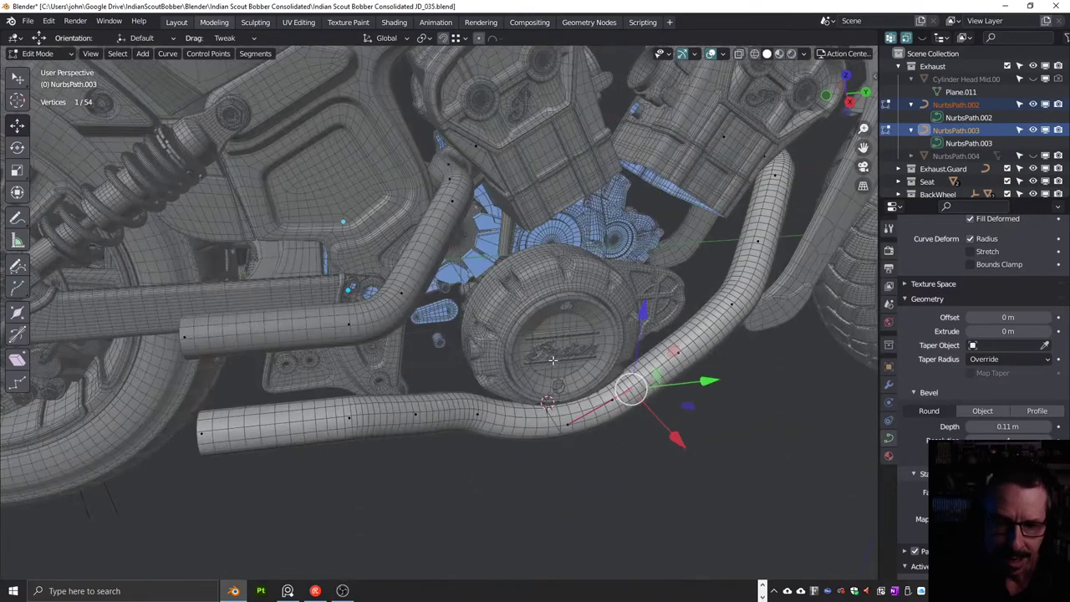
pyautogui.moveTo(516, 343); pyautogui.dragTo(487, 247, button='middle')
pyautogui.scroll(-5, 493, 305)
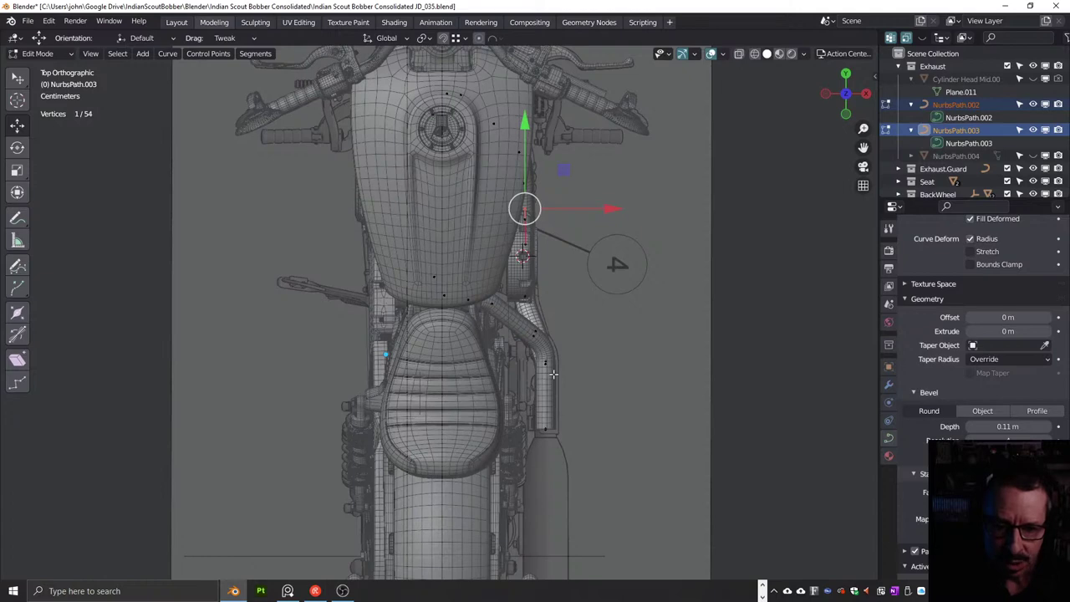
pyautogui.scroll(2, 553, 373)
pyautogui.scroll(2, 540, 378)
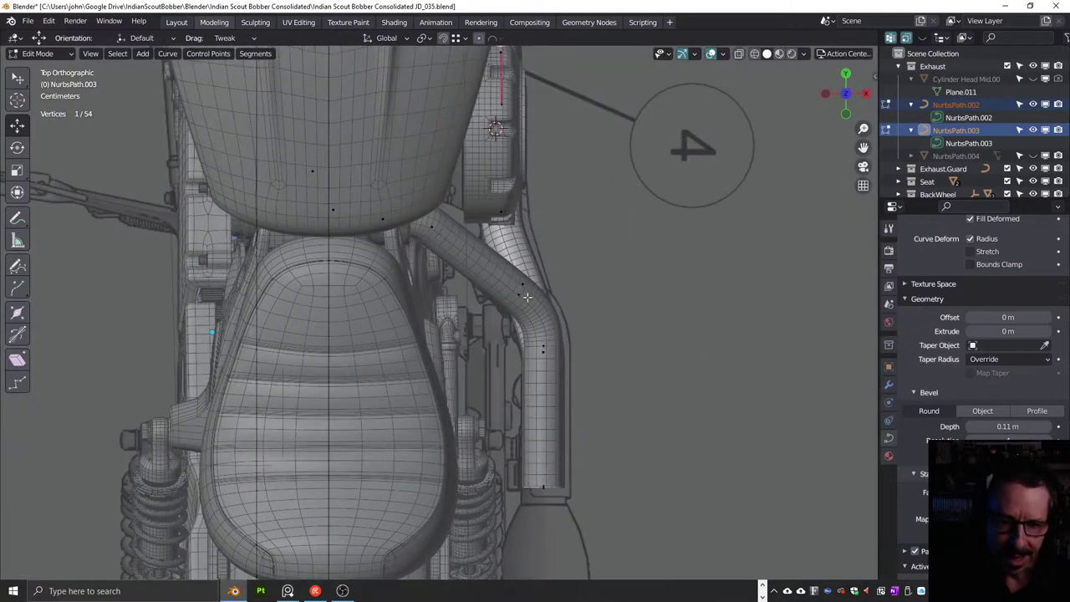
# Select the control point below the bend and move it slightly with G
pyautogui.click(544, 351)
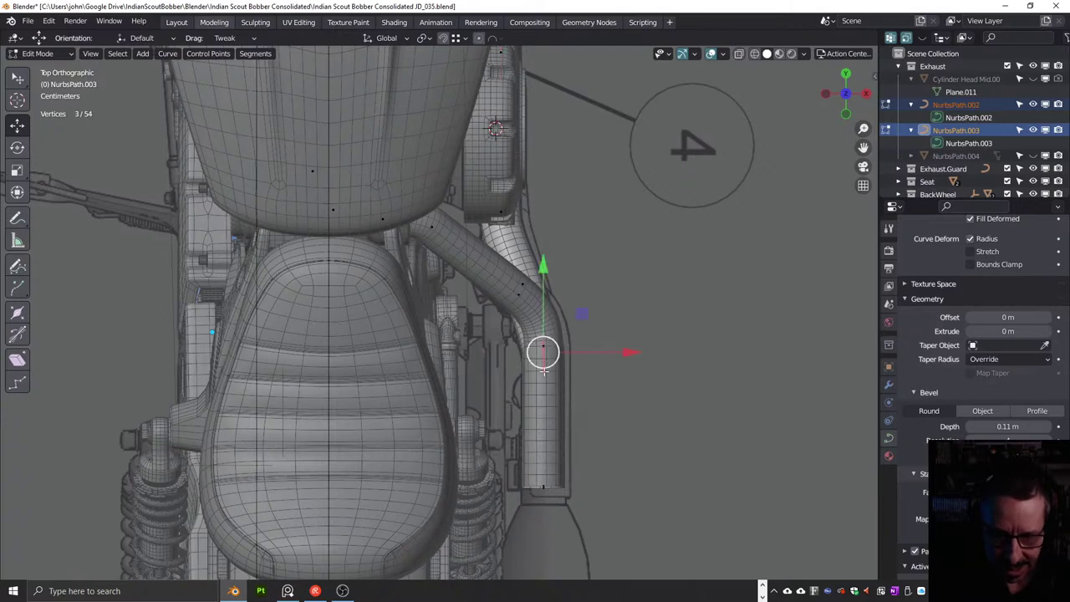
pyautogui.scroll(4, 543, 369)
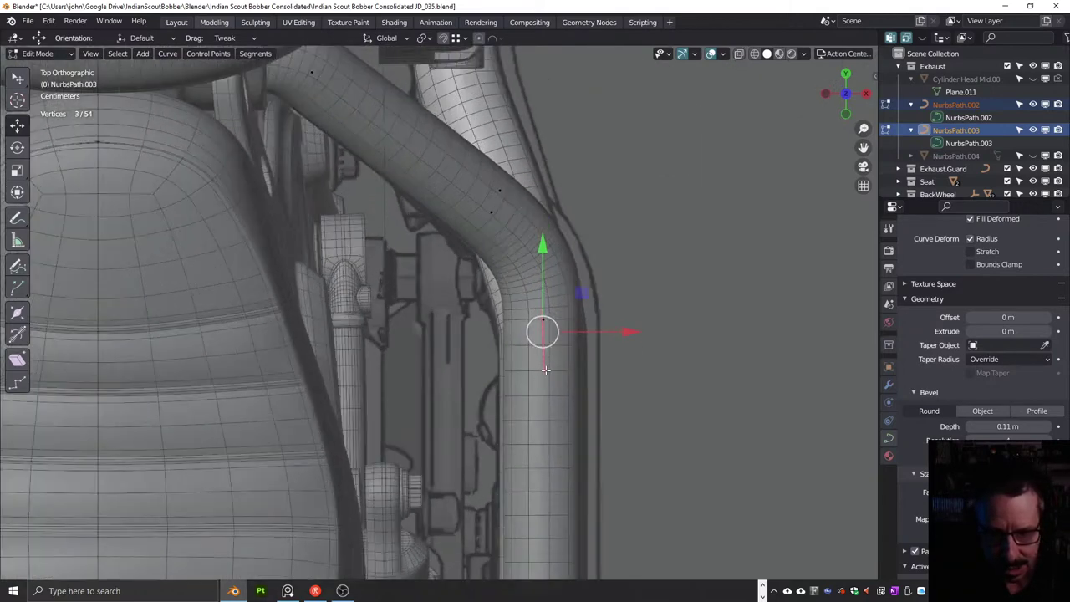
pyautogui.click(544, 366)
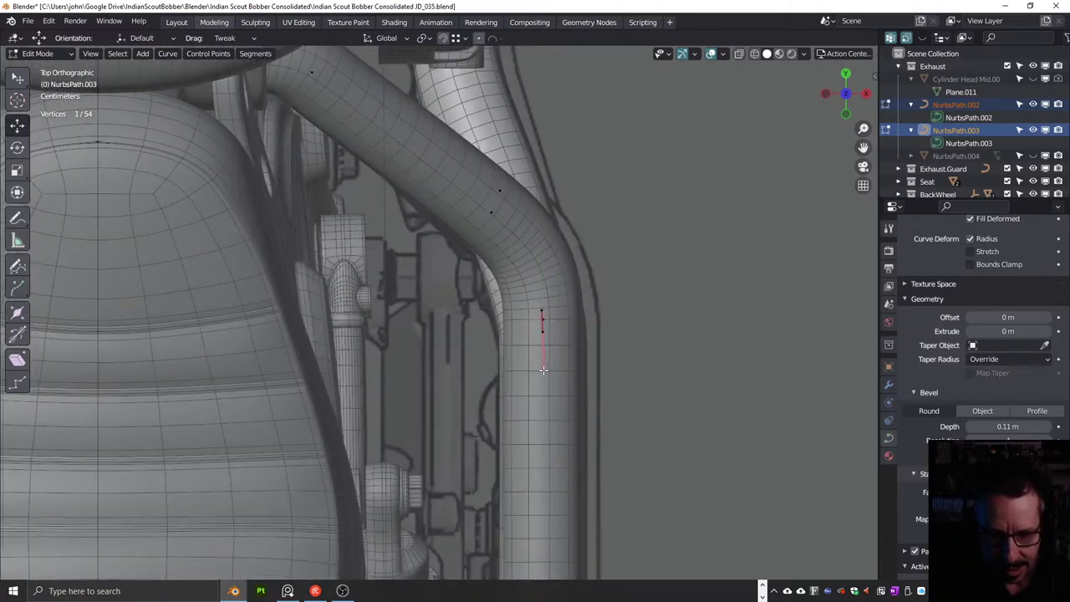
pyautogui.press('g')
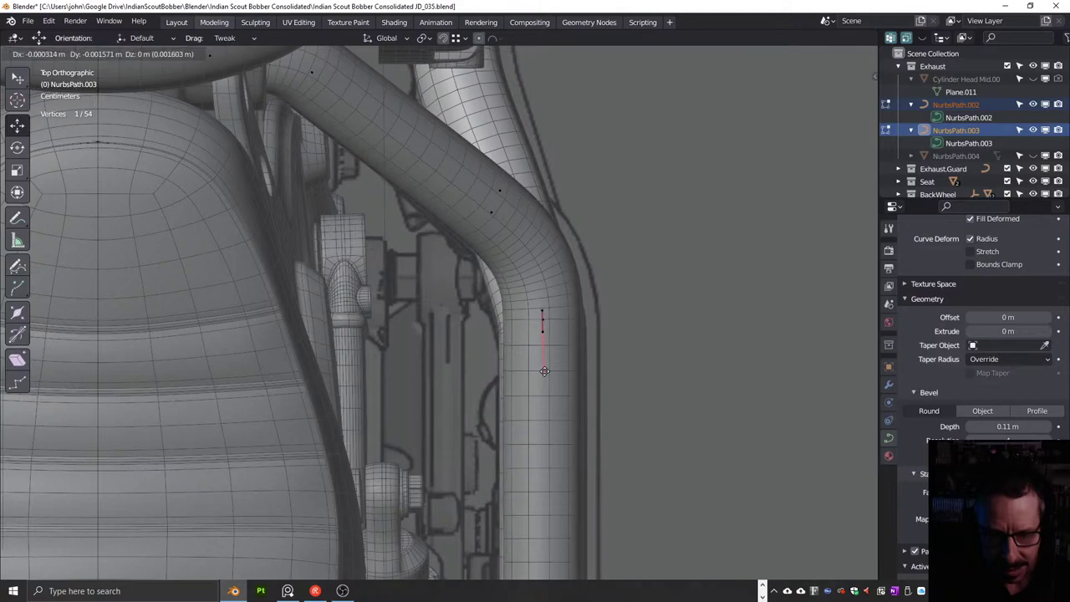
pyautogui.click(544, 370)
# Orbit and zoom along the bike's side to inspect the reshaped exhaust pipes
pyautogui.scroll(-5, 544, 370)
pyautogui.moveTo(544, 371); pyautogui.dragTo(421, 215, button='middle')
pyautogui.keyDown('shift'); pyautogui.moveTo(561, 243); pyautogui.dragTo(412, 255, button='middle'); pyautogui.keyUp('shift')
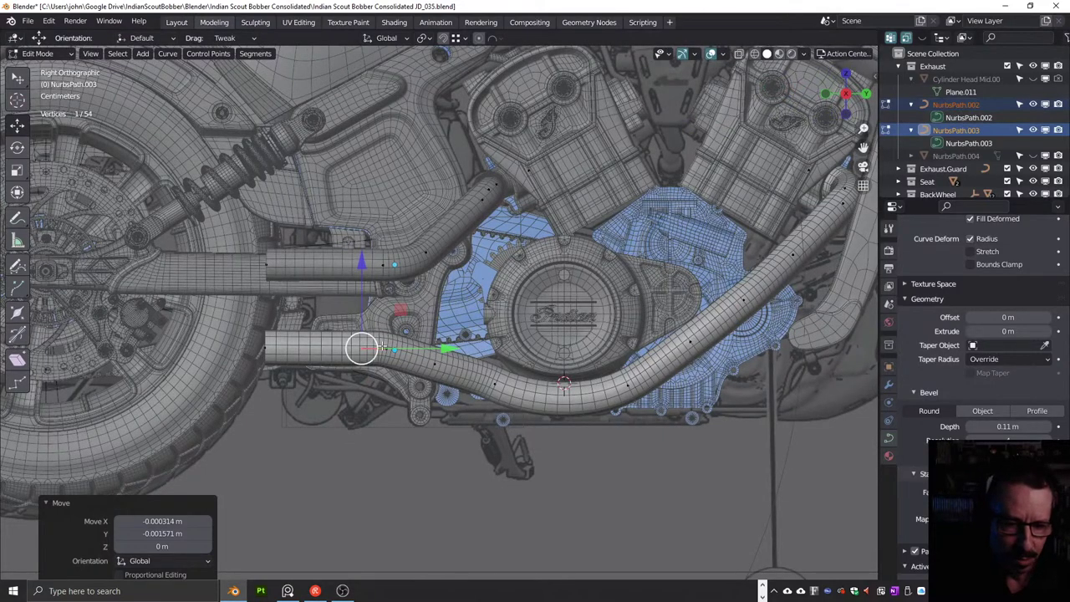
pyautogui.scroll(3, 378, 342)
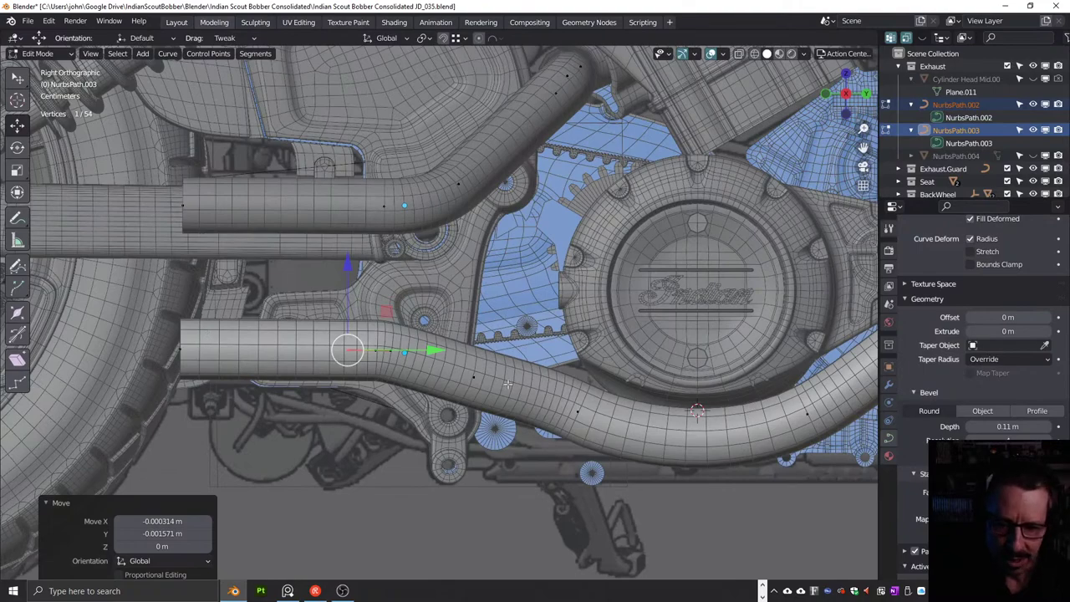
pyautogui.scroll(-4, 642, 366)
pyautogui.moveTo(632, 376); pyautogui.dragTo(390, 328, button='middle')
pyautogui.scroll(-4, 573, 355)
pyautogui.scroll(4, 326, 300)
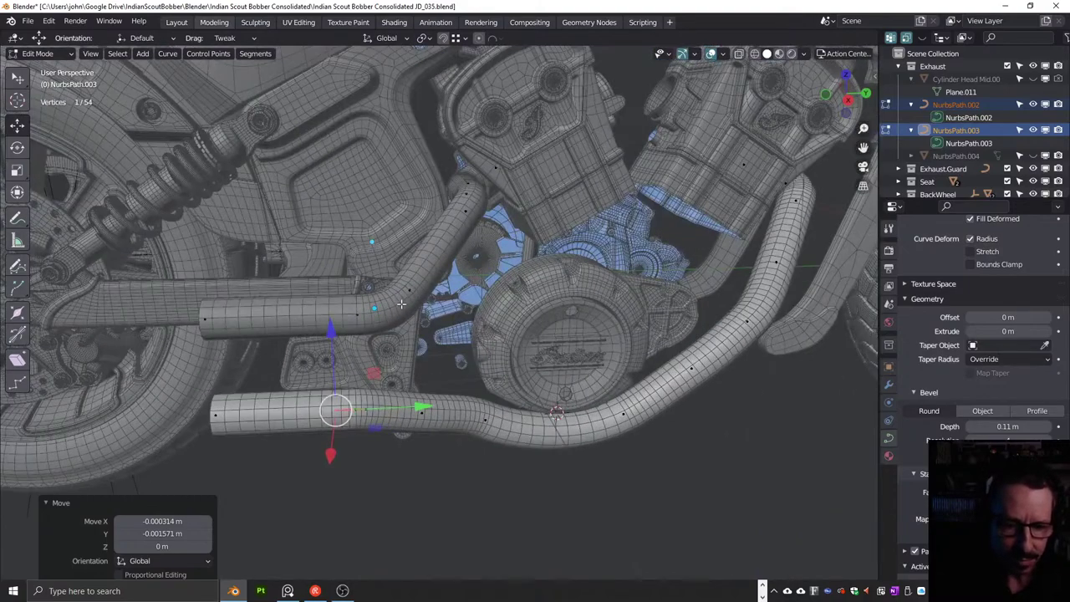
pyautogui.scroll(-4, 389, 305)
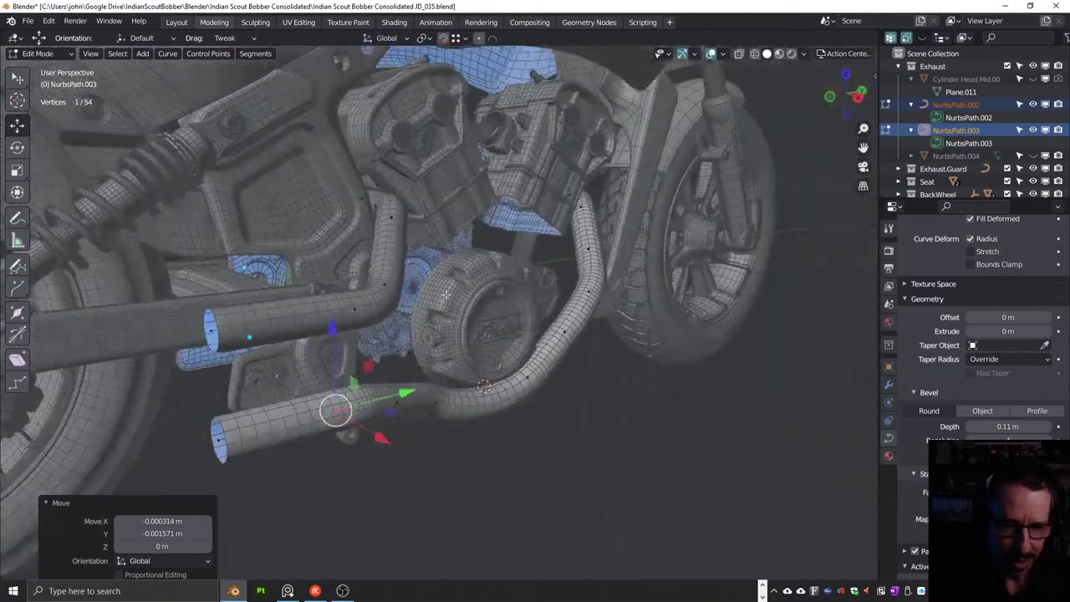
pyautogui.moveTo(390, 304); pyautogui.dragTo(398, 278, button='middle')
pyautogui.scroll(4, 393, 297)
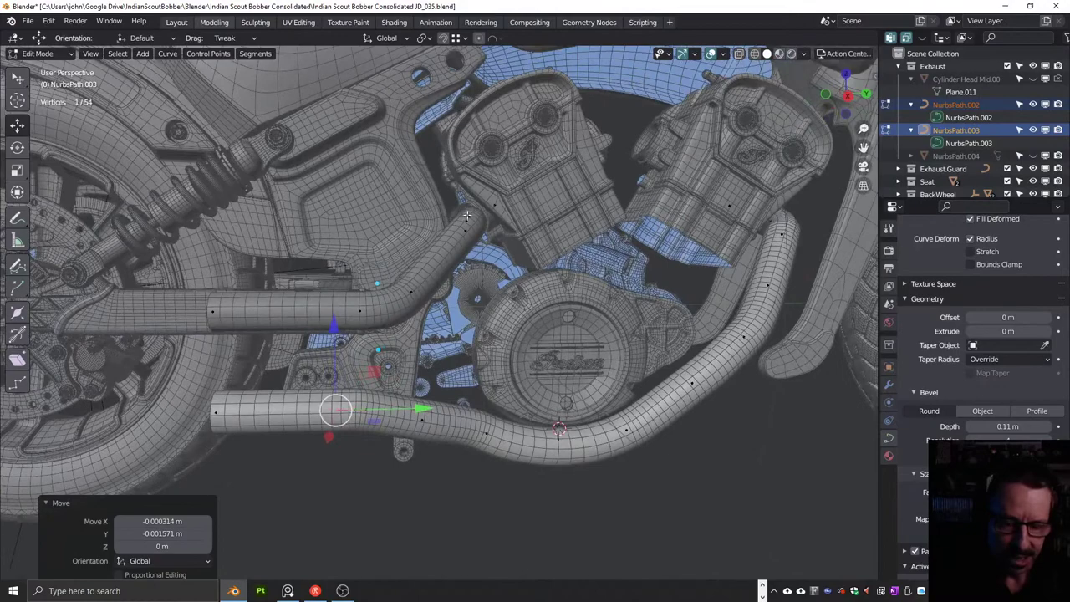
pyautogui.moveTo(343, 311); pyautogui.dragTo(354, 314, button='middle')
pyautogui.scroll(2, 523, 290)
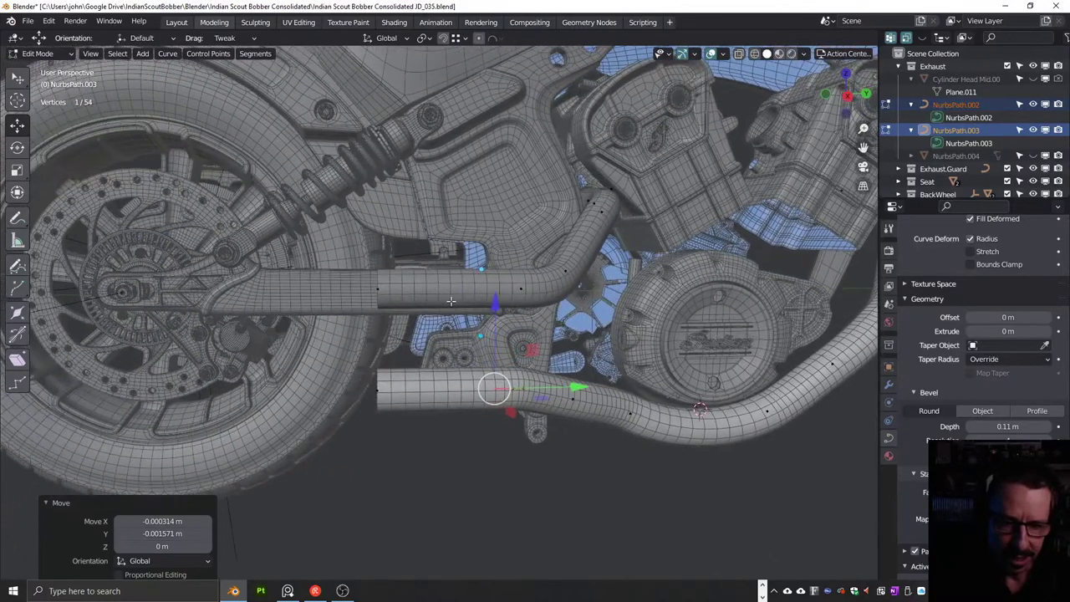
pyautogui.scroll(3, 444, 298)
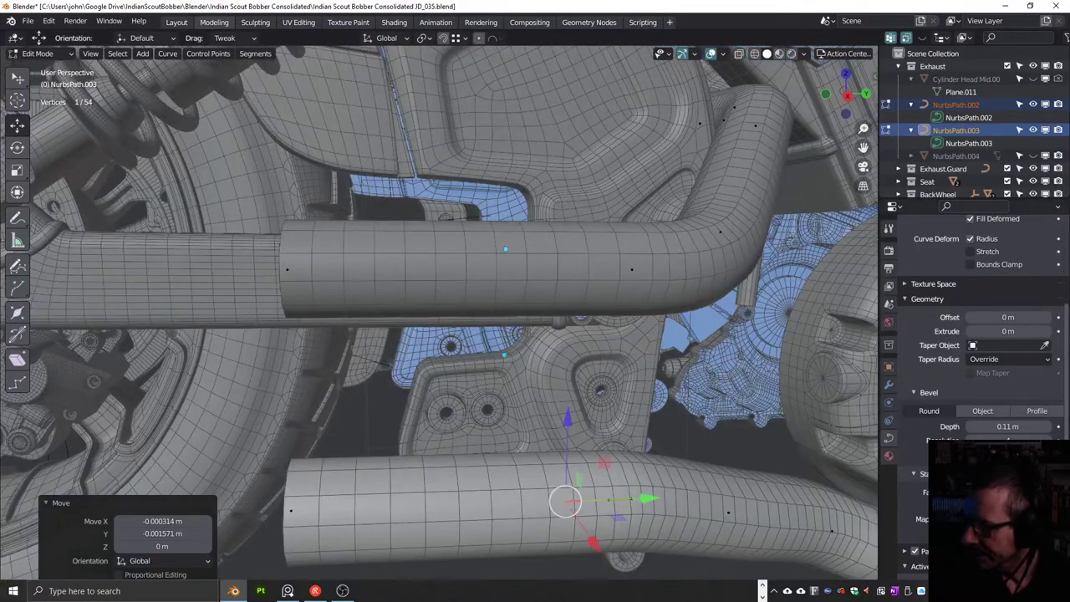
# Bring PureRef to the front and reposition its window over the left side
pyautogui.hotkey('alt', 'Tab')
pyautogui.moveTo(740, 305); pyautogui.dragTo(541, 204)
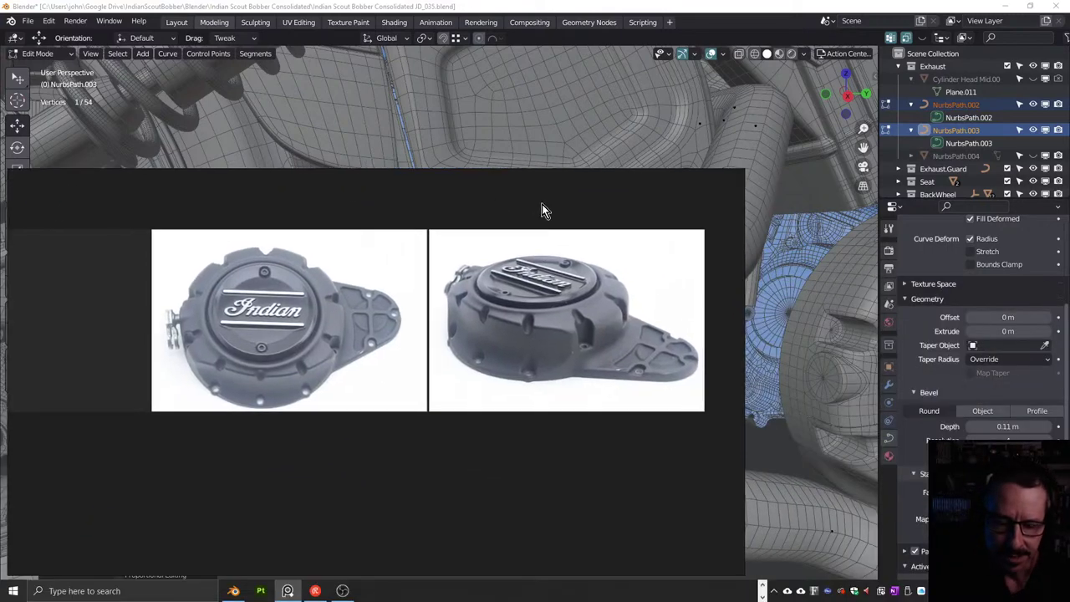
pyautogui.rightClick(499, 311)
pyautogui.moveTo(533, 504)
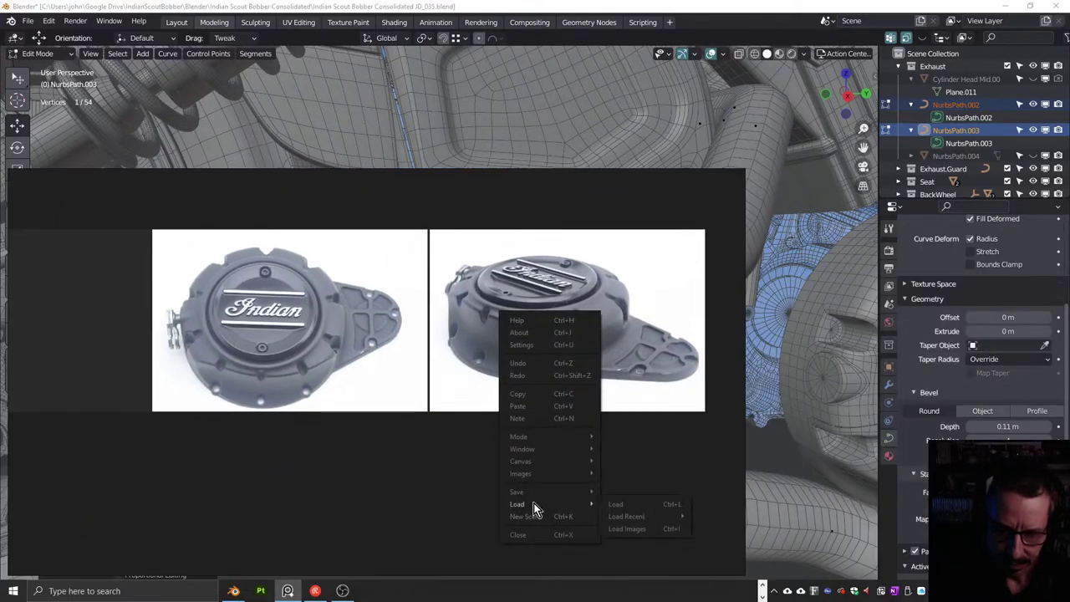
pyautogui.moveTo(641, 523)
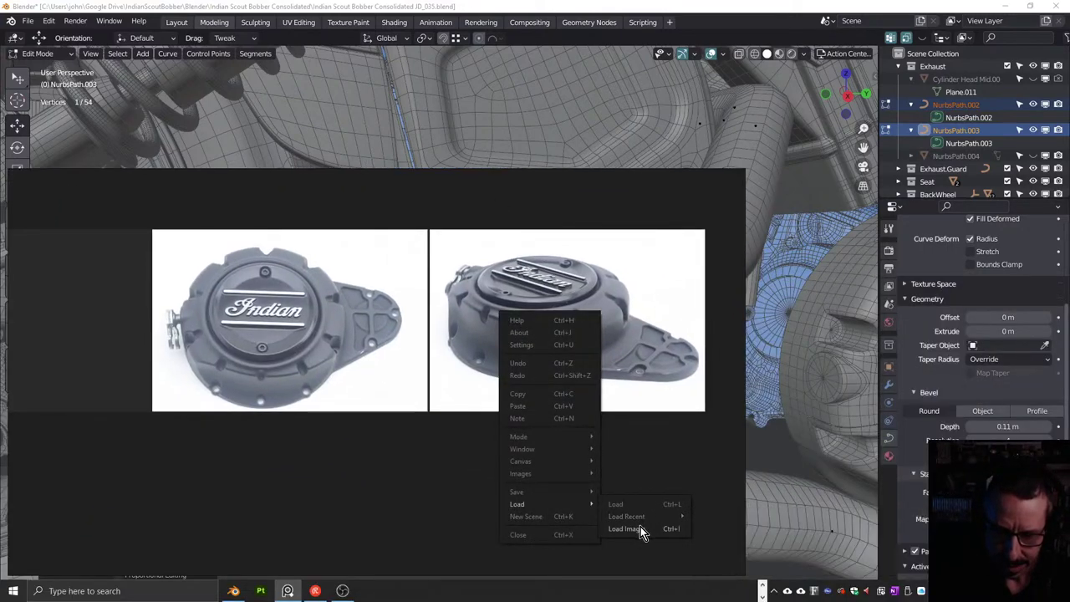
pyautogui.click(408, 464)
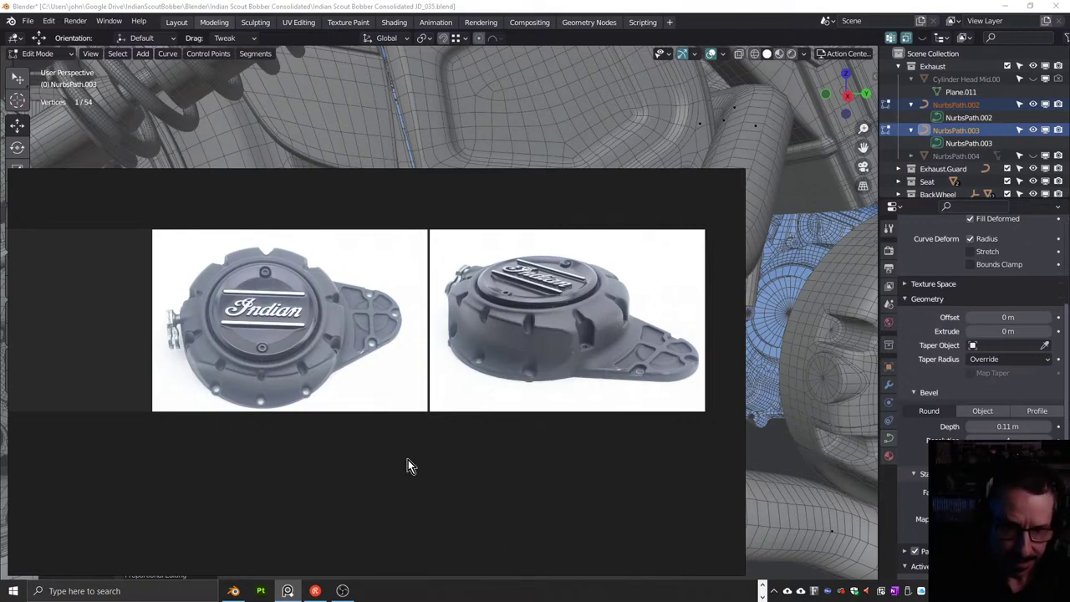
# Save the reference board as scene engine2.pur in the Reference folder
pyautogui.hotkey('ctrl', 's')
pyautogui.write('en')
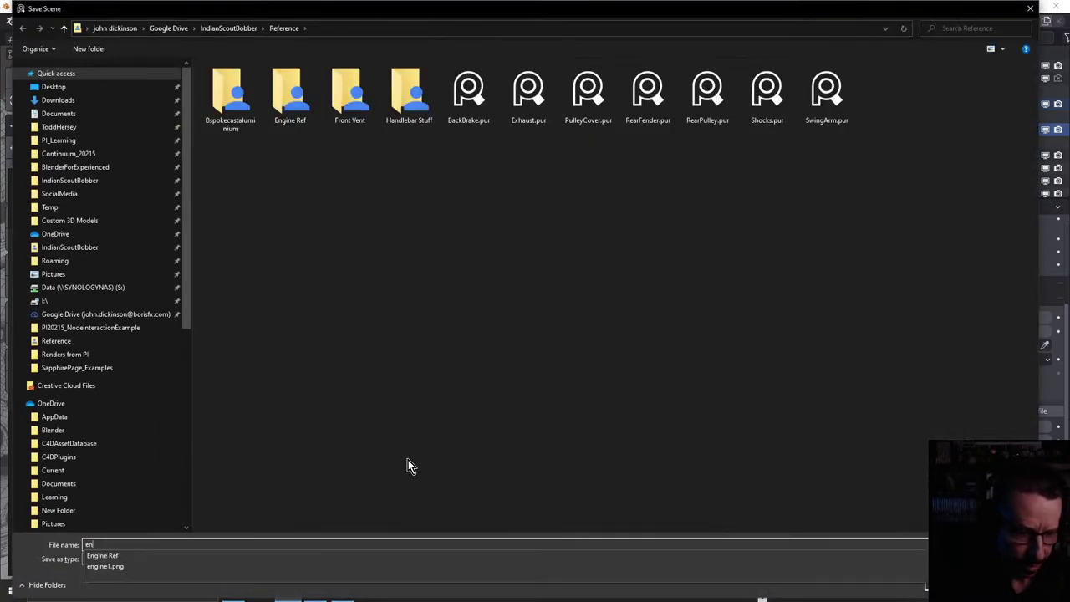
pyautogui.press('Return')
pyautogui.press('Return')
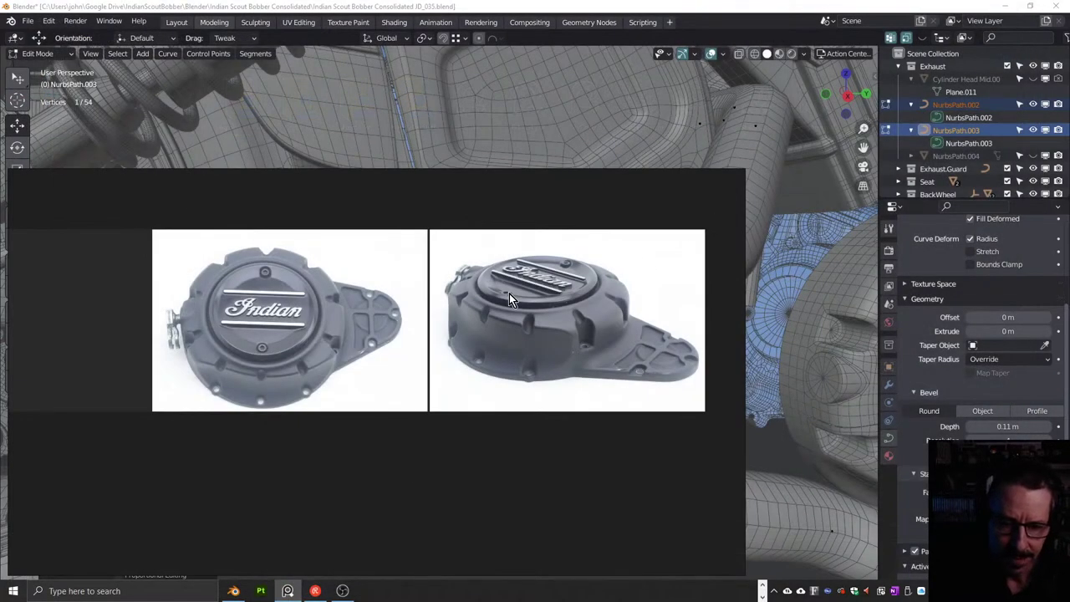
# Show the Load Recent list from the board's context menu
pyautogui.rightClick(509, 293)
pyautogui.moveTo(532, 490)
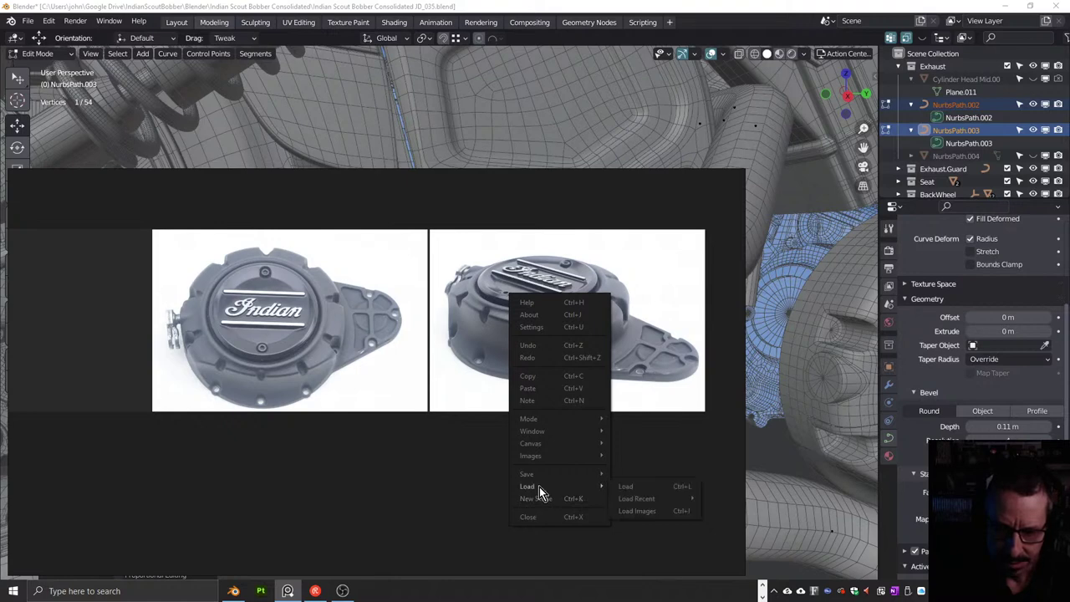
pyautogui.moveTo(653, 499)
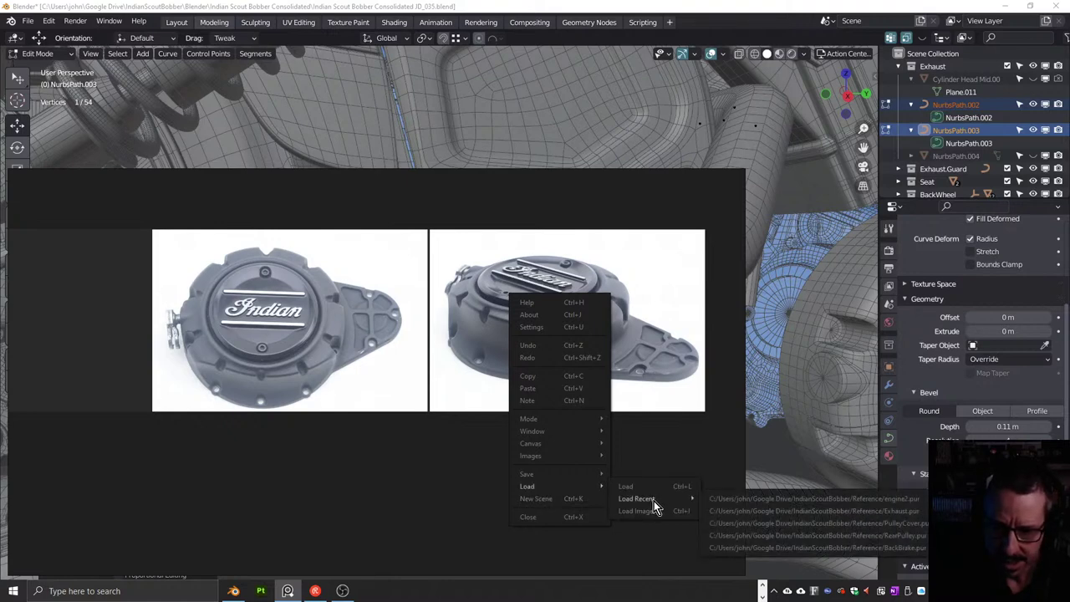
pyautogui.click(834, 512)
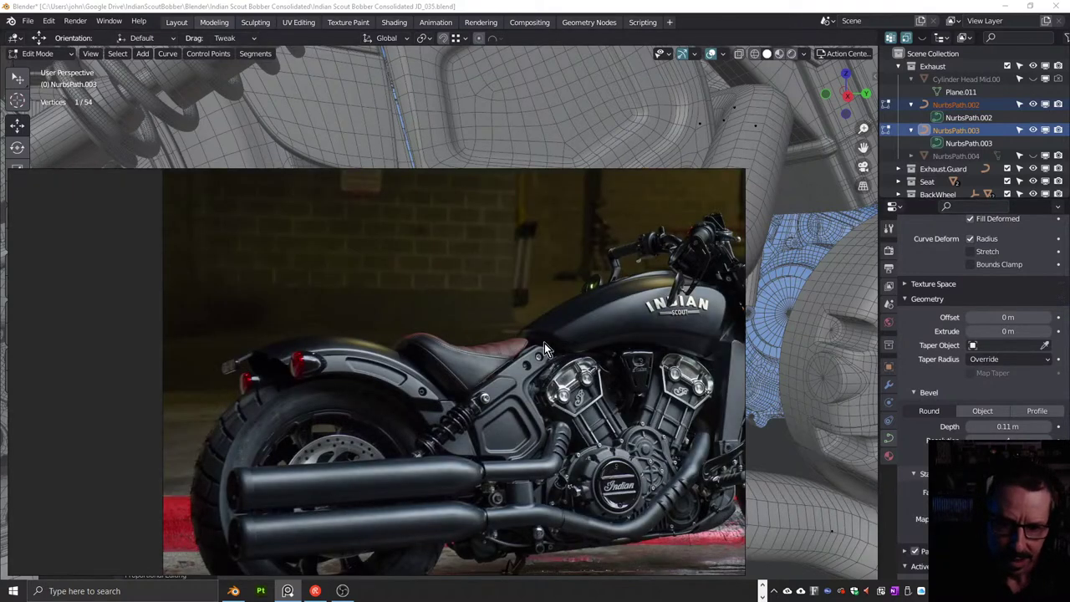
pyautogui.scroll(-2, 544, 343)
pyautogui.scroll(5, 547, 418)
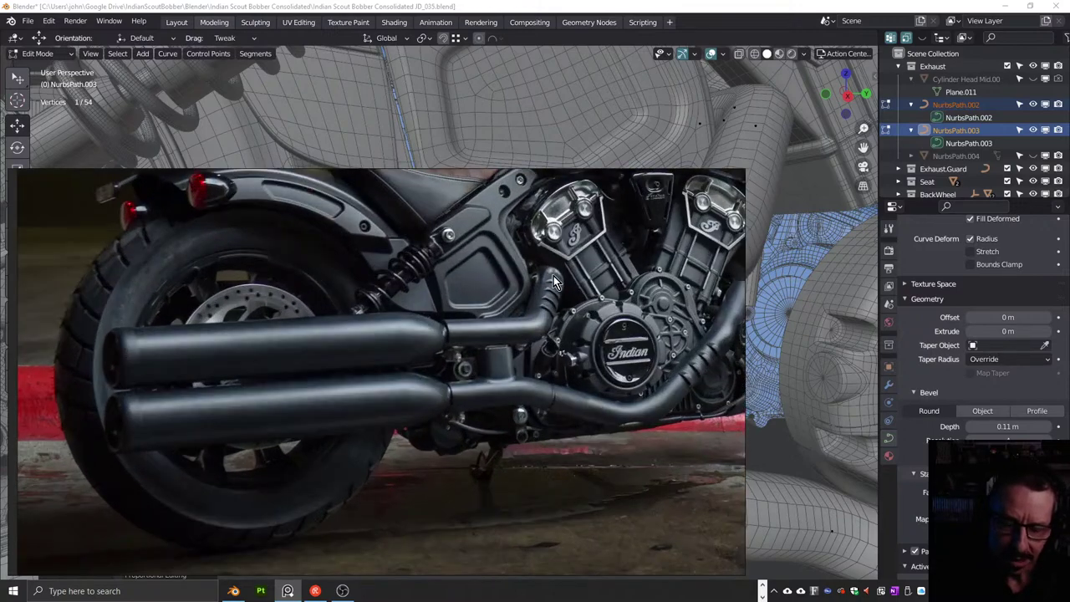
pyautogui.scroll(2, 553, 285)
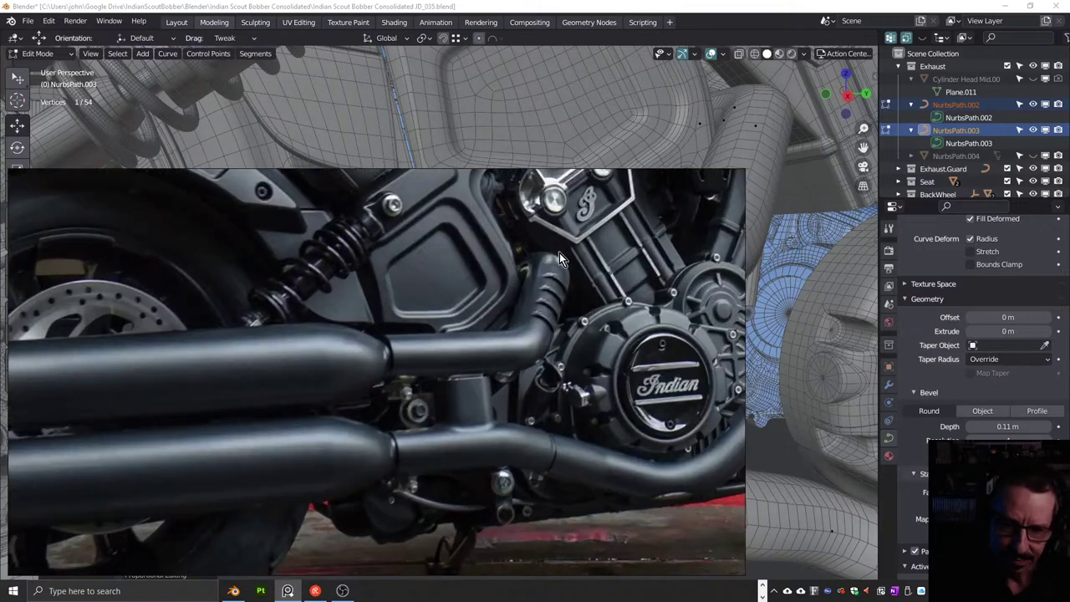
pyautogui.scroll(4, 530, 274)
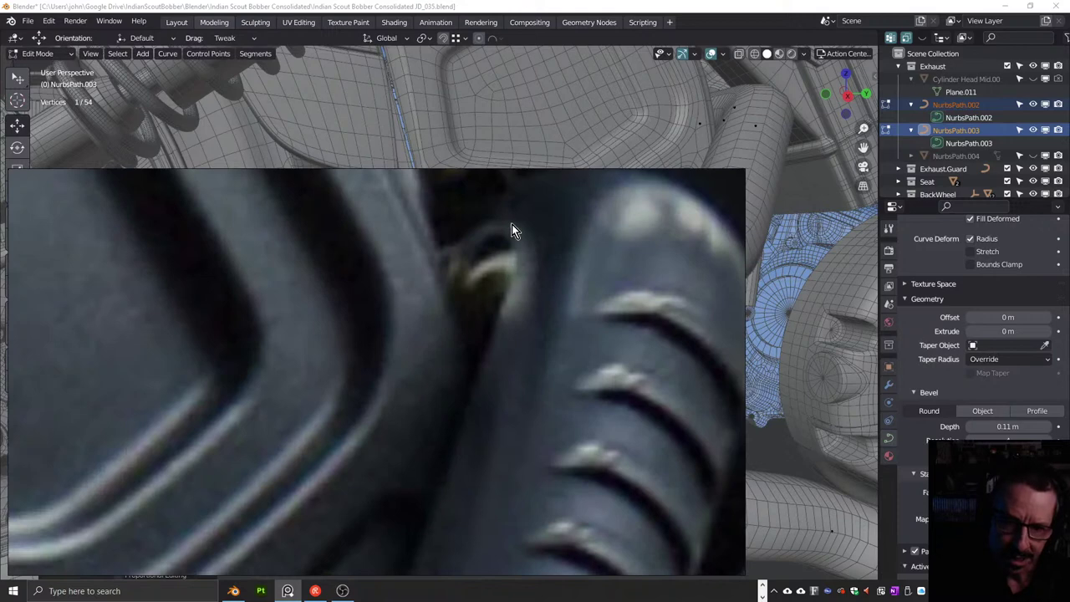
pyautogui.scroll(-5, 507, 280)
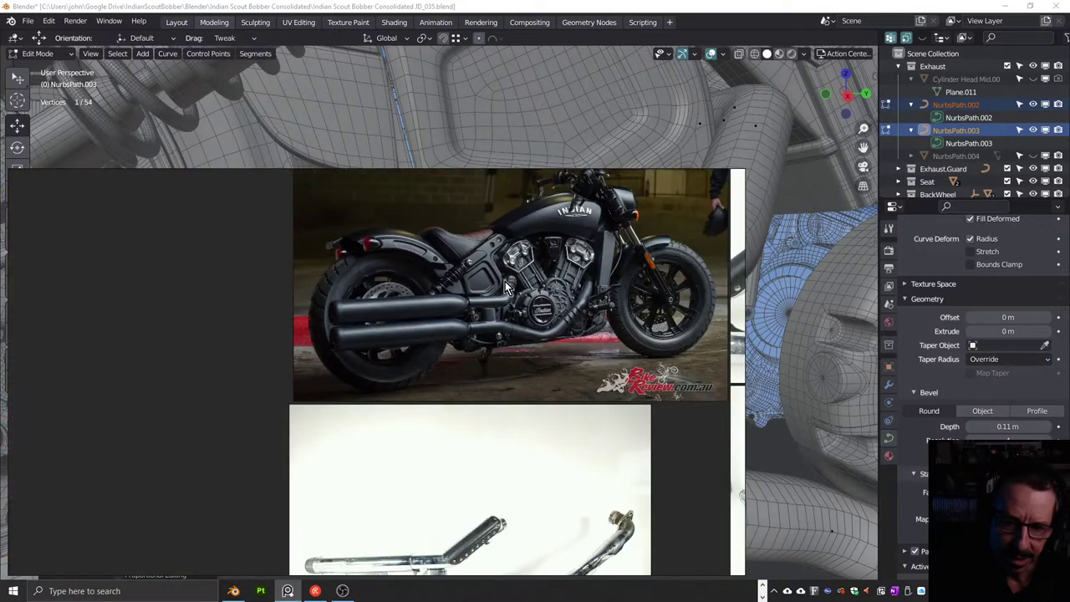
pyautogui.scroll(-3, 546, 320)
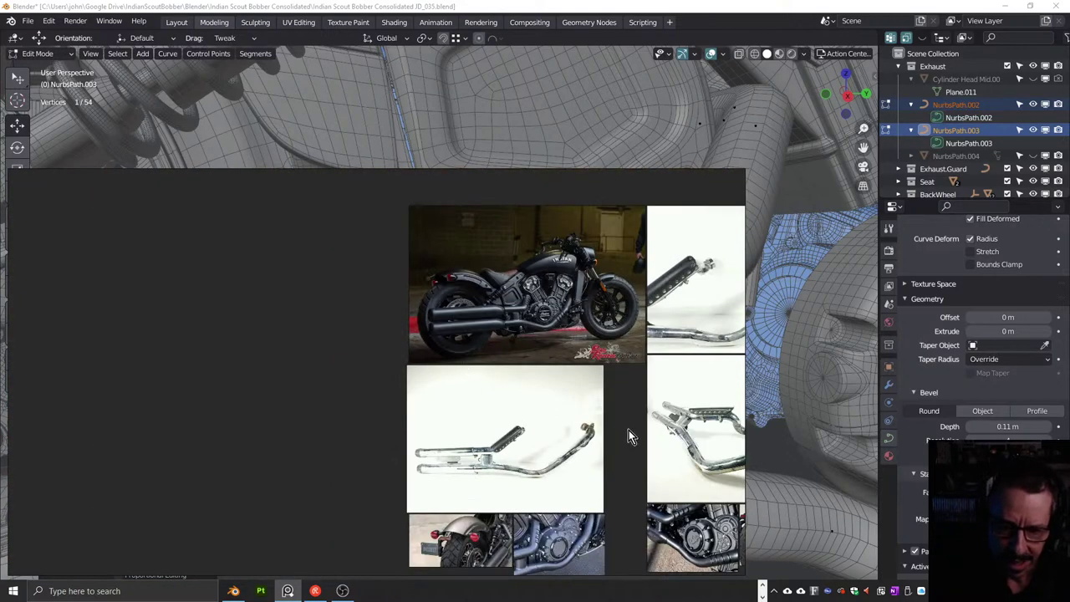
pyautogui.moveTo(628, 429); pyautogui.dragTo(310, 329, button='middle')
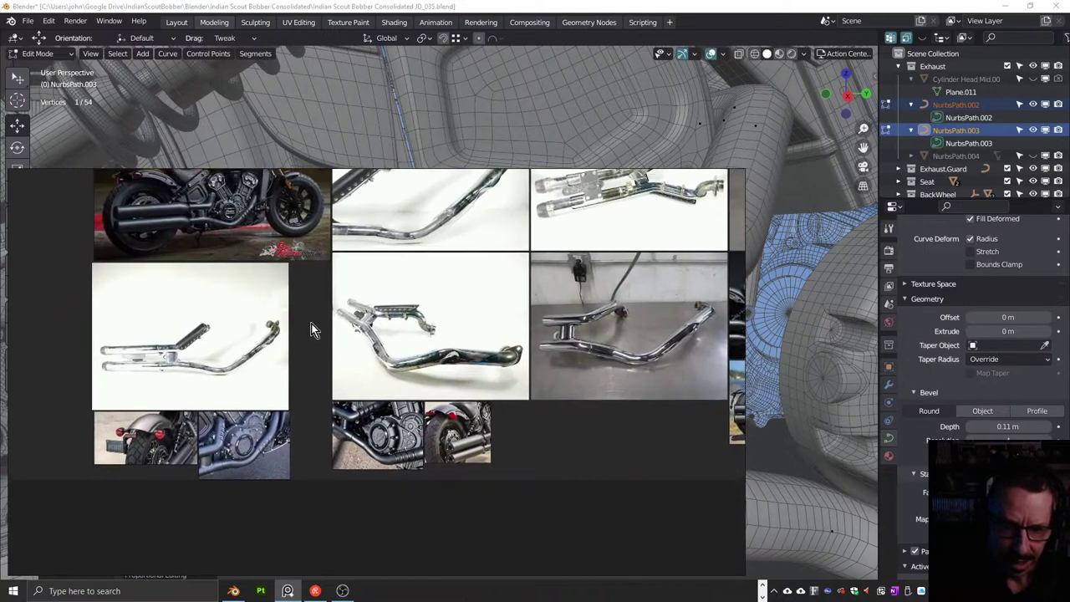
pyautogui.scroll(2, 412, 345)
pyautogui.scroll(5, 413, 344)
pyautogui.scroll(-3, 399, 320)
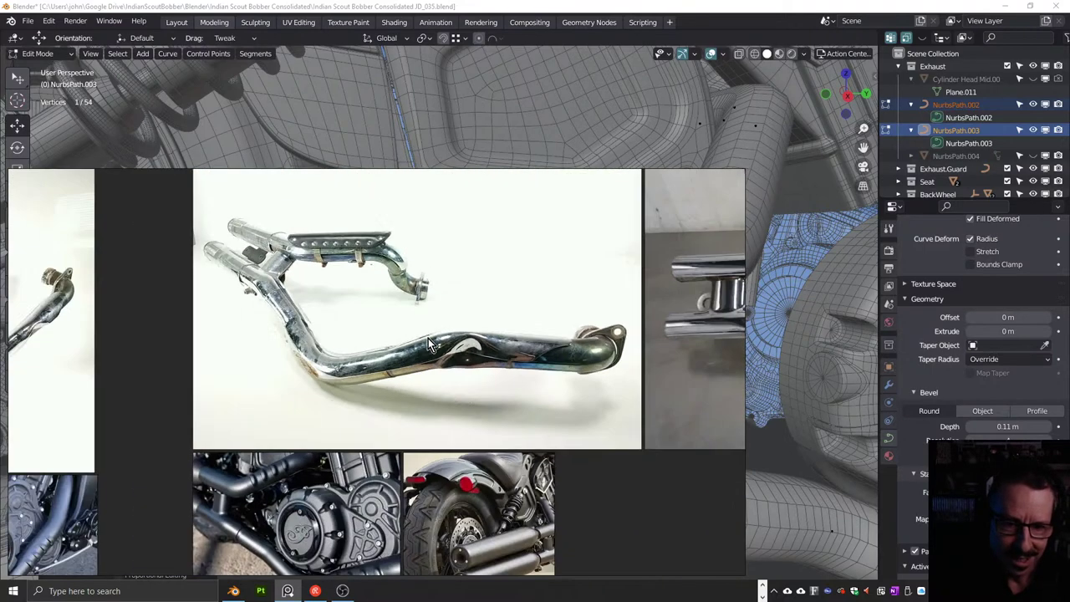
pyautogui.scroll(2, 379, 255)
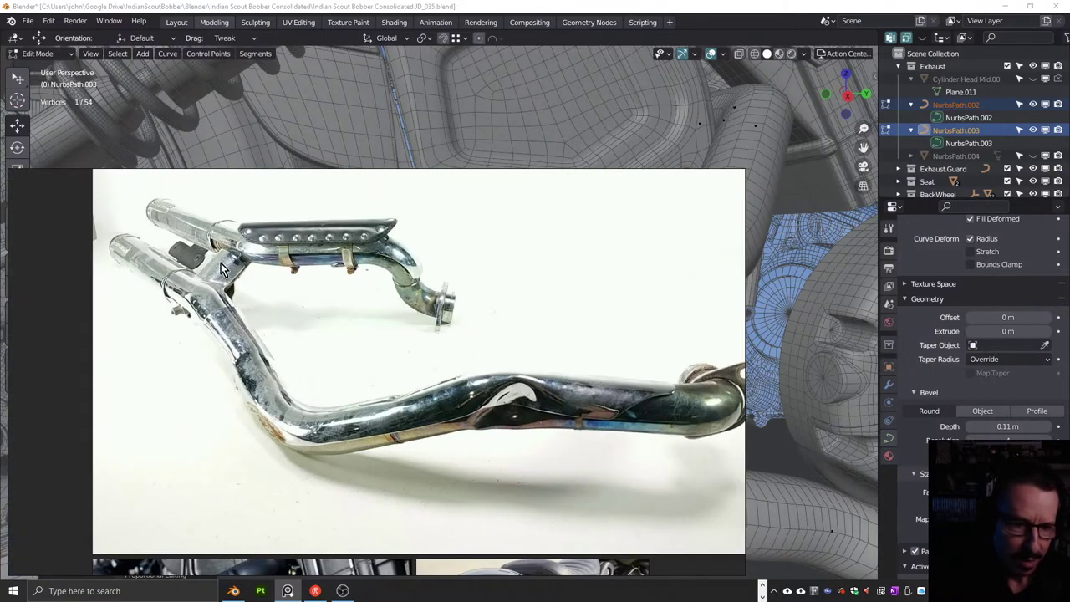
pyautogui.scroll(-6, 398, 416)
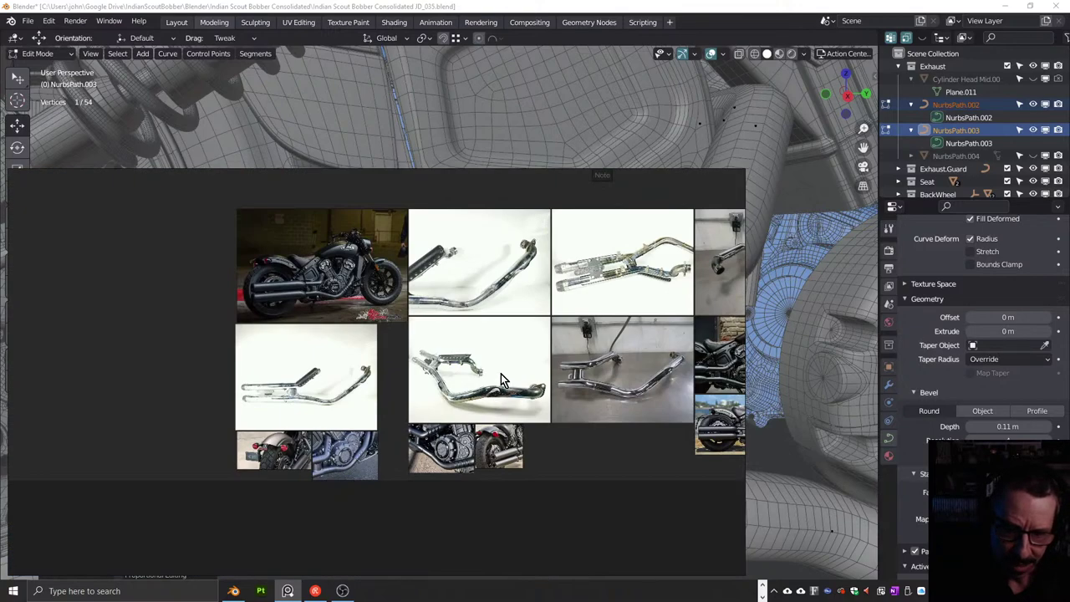
pyautogui.scroll(2, 476, 311)
pyautogui.scroll(7, 476, 311)
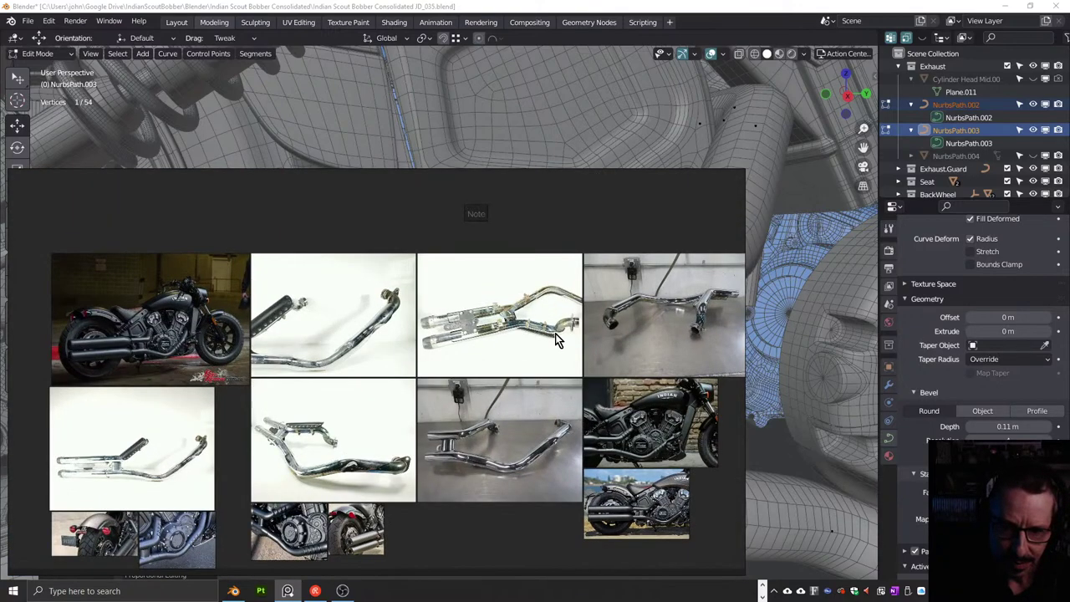
pyautogui.scroll(-5, 553, 326)
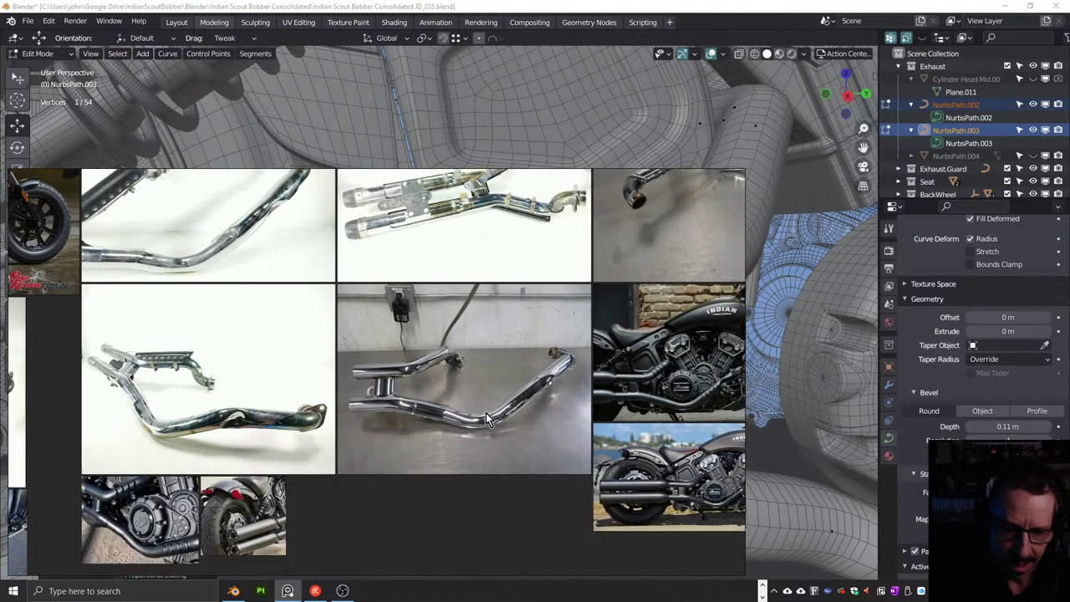
pyautogui.scroll(5, 383, 411)
pyautogui.scroll(4, 383, 410)
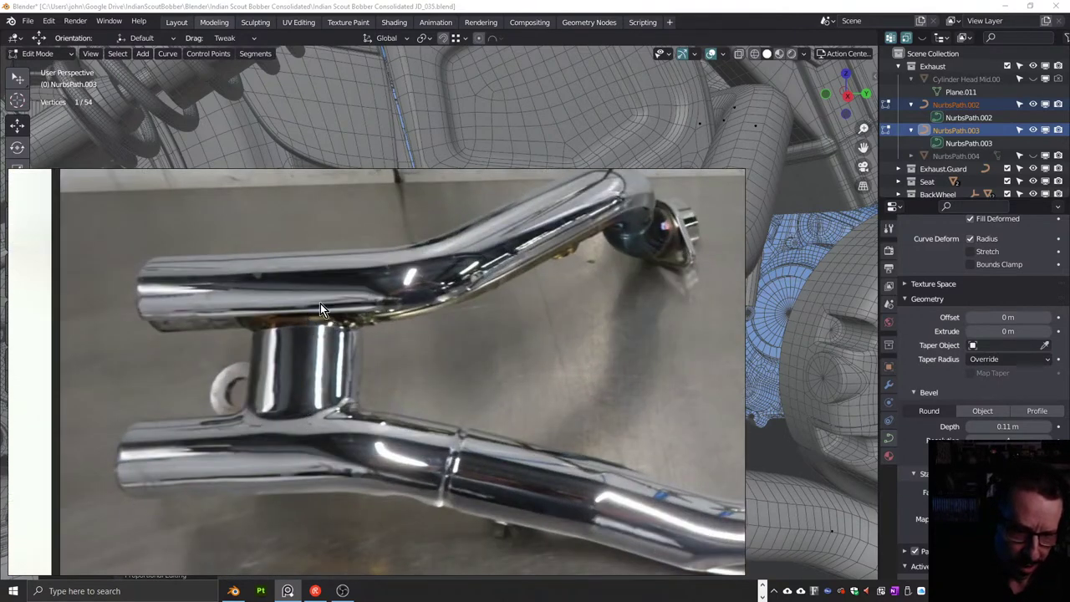
pyautogui.scroll(-6, 311, 339)
pyautogui.scroll(5, 506, 280)
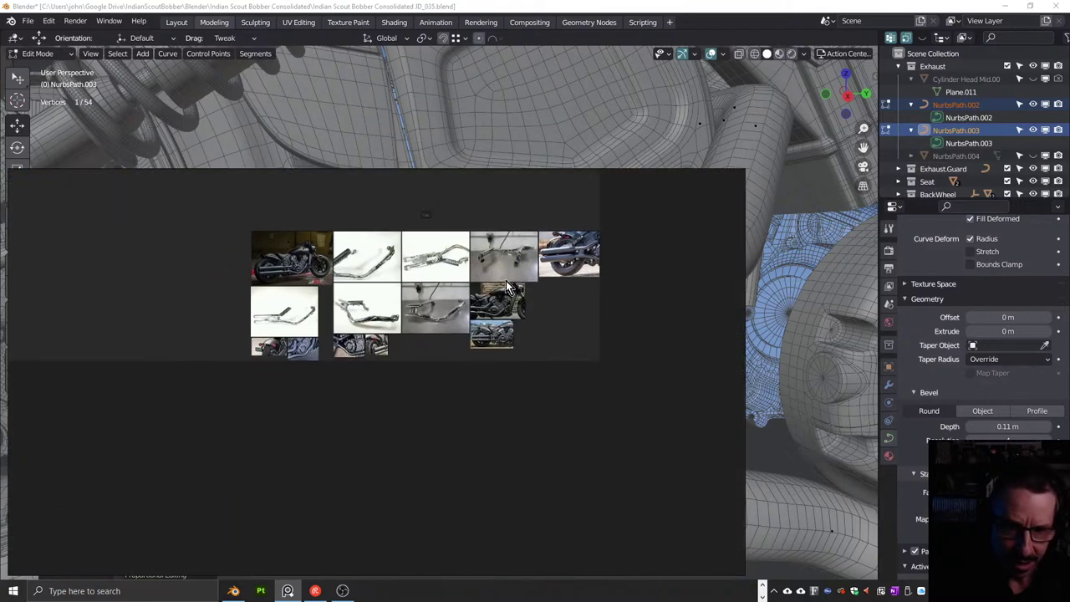
pyautogui.scroll(-2, 475, 275)
pyautogui.scroll(5, 506, 379)
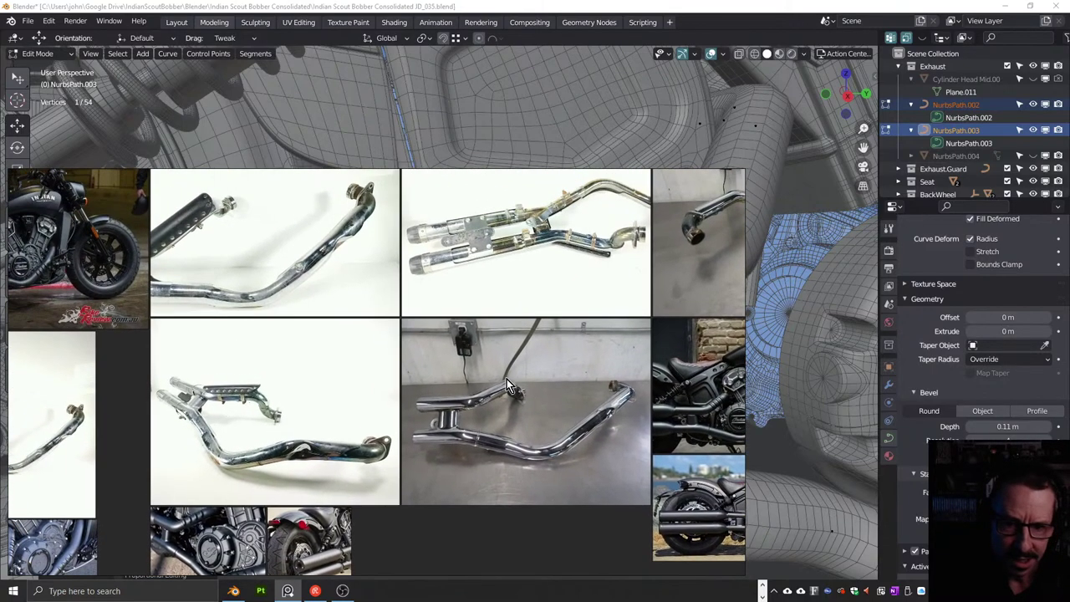
pyautogui.scroll(6, 543, 241)
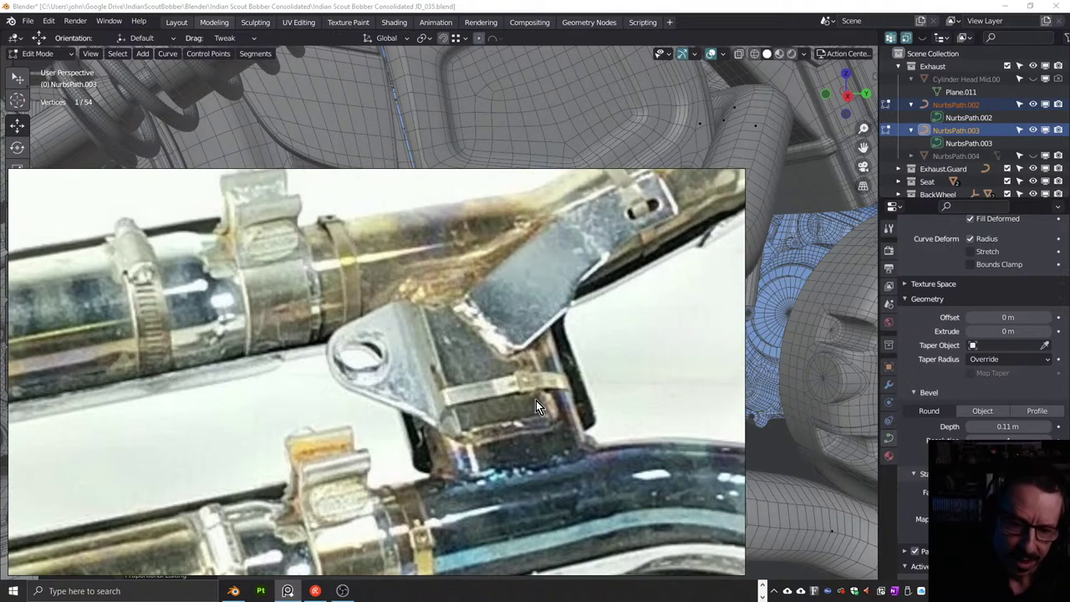
pyautogui.scroll(-6, 536, 400)
# Hide the PureRef board and orbit around the exhaust pipes, including their open ends and underside
pyautogui.press('super+Down')
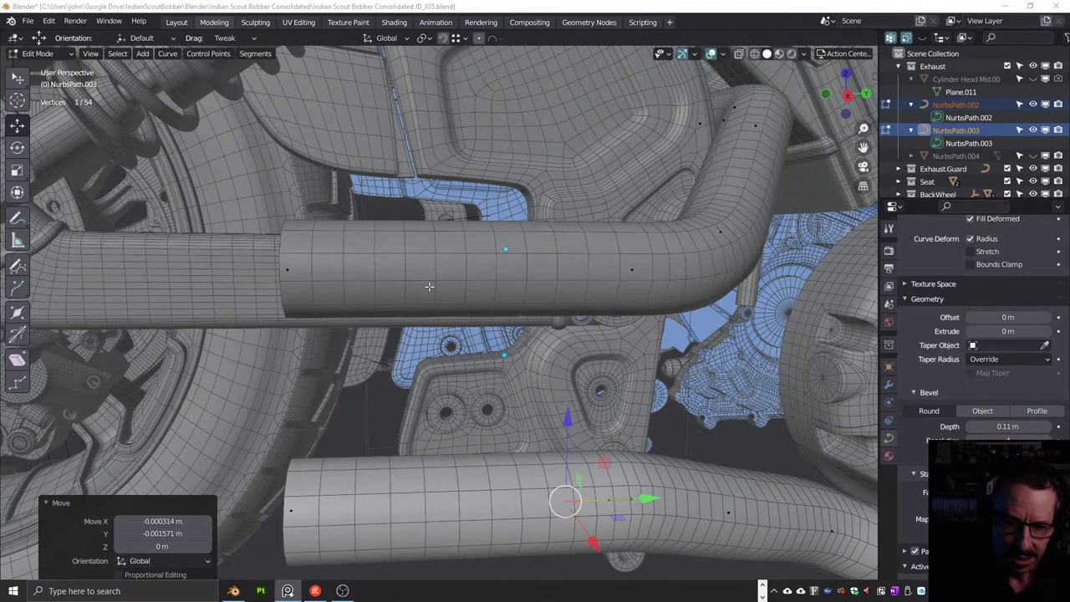
pyautogui.scroll(-2, 429, 287)
pyautogui.moveTo(470, 289); pyautogui.dragTo(495, 298, button='middle')
pyautogui.scroll(-3, 428, 313)
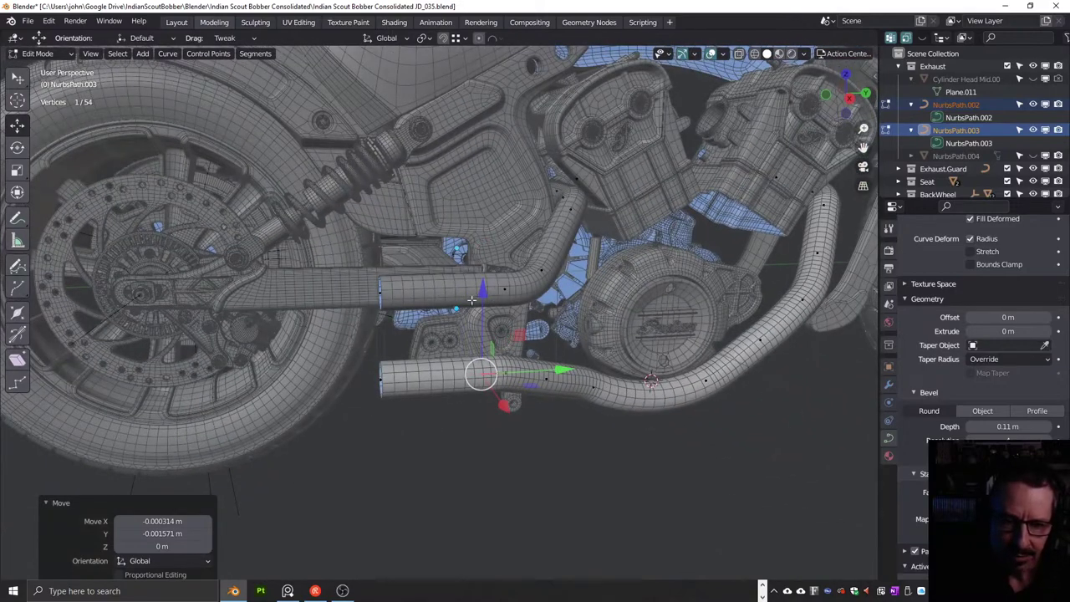
pyautogui.scroll(2, 452, 298)
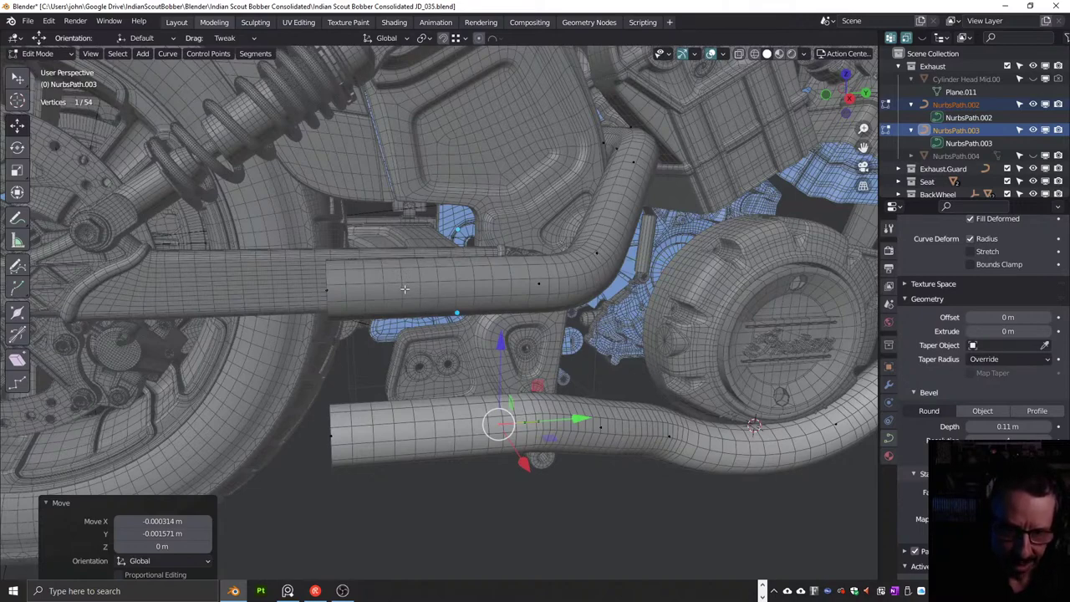
pyautogui.moveTo(368, 300); pyautogui.dragTo(416, 291, button='middle')
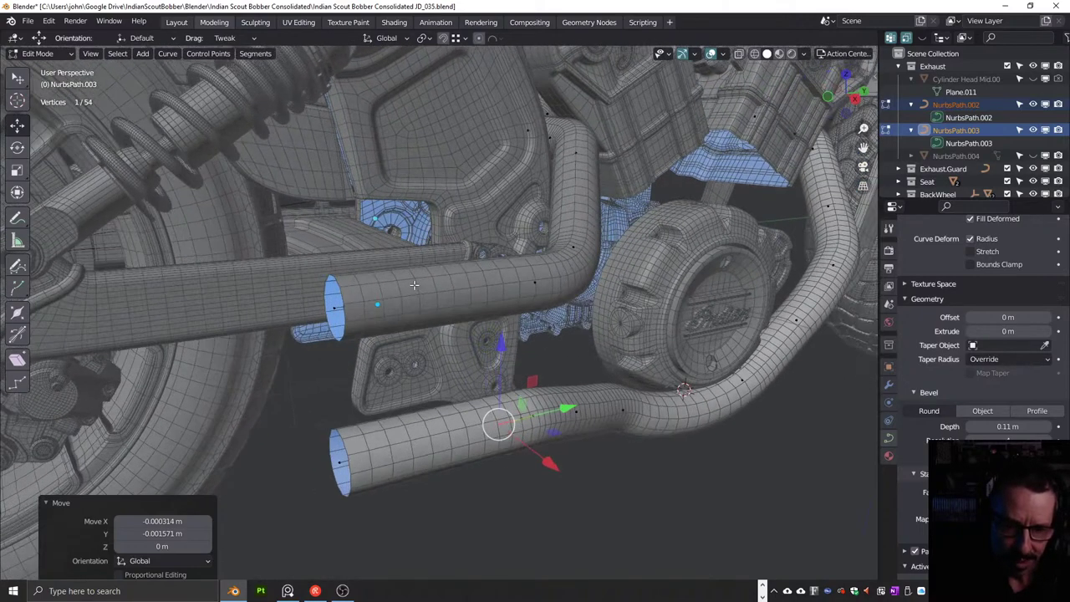
pyautogui.scroll(-2, 414, 285)
pyautogui.scroll(-1, 411, 293)
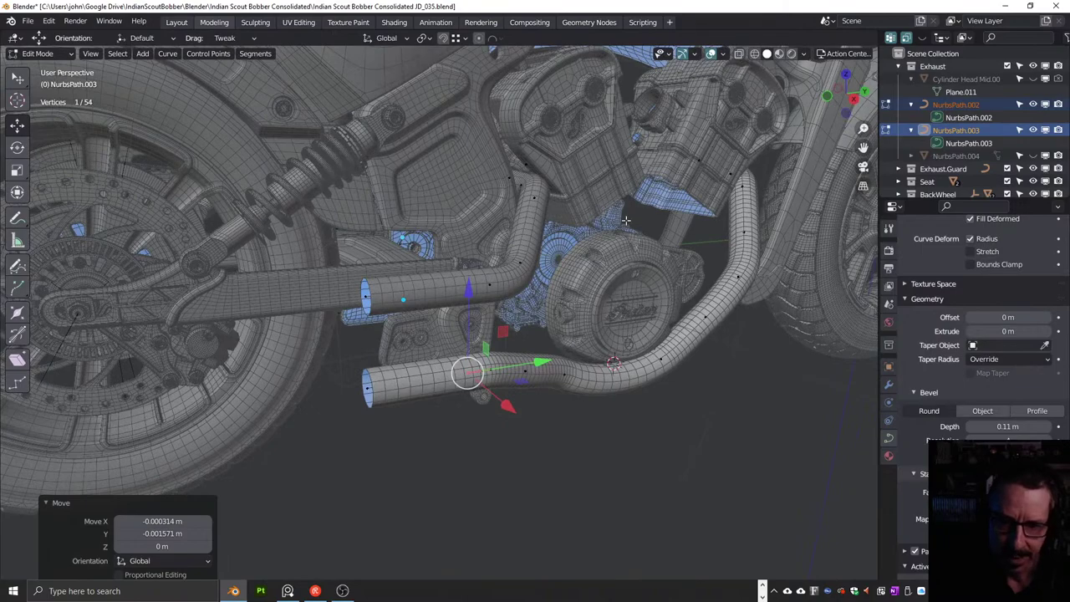
pyautogui.scroll(-2, 613, 345)
pyautogui.moveTo(613, 345); pyautogui.dragTo(581, 307, button='middle')
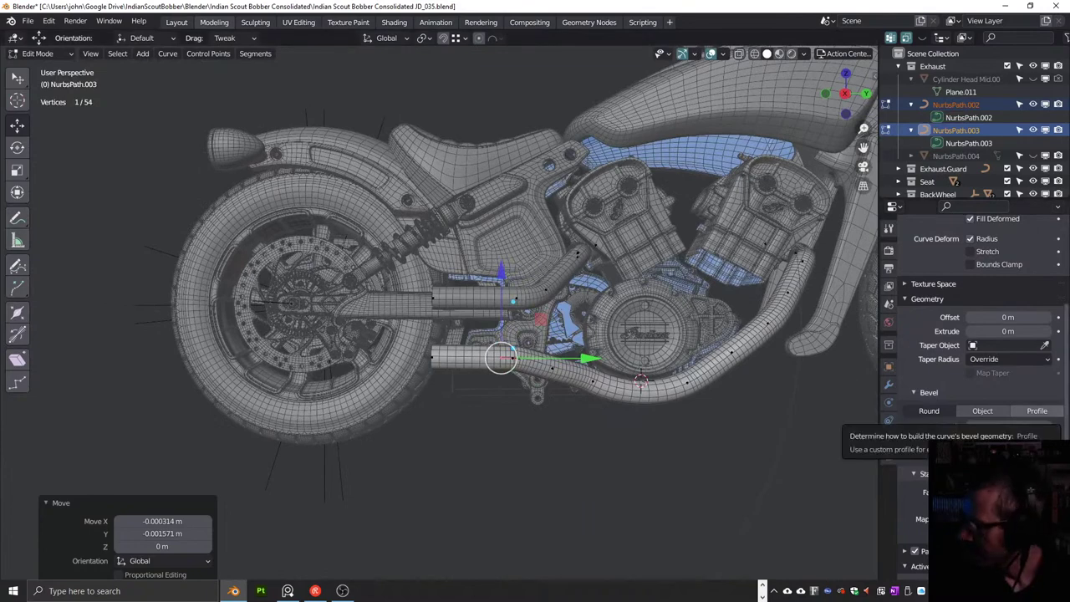
pyautogui.click(287, 590)
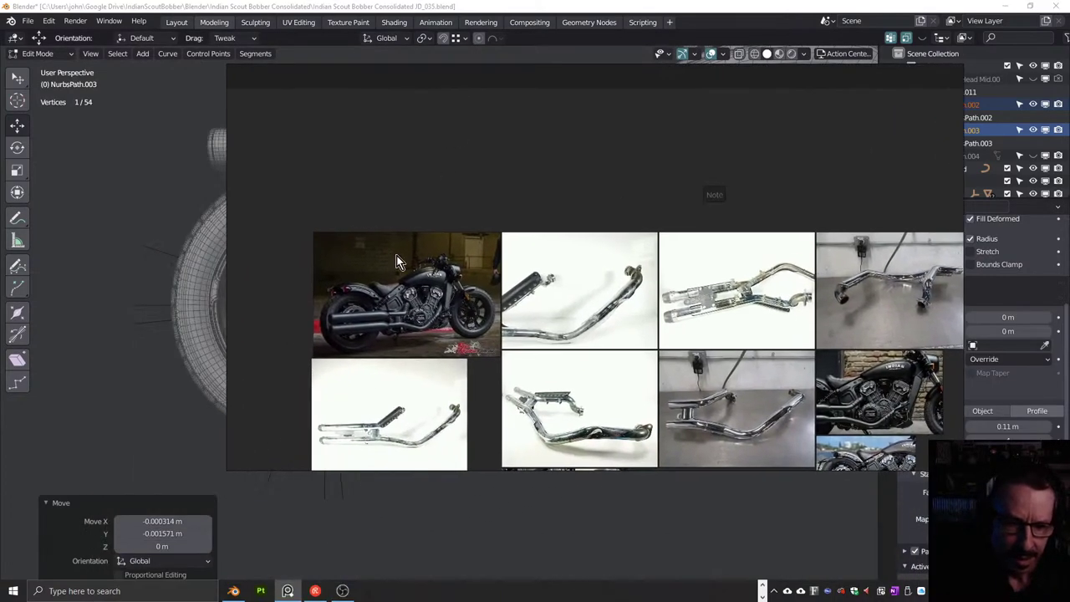
pyautogui.click(396, 261)
pyautogui.scroll(3, 563, 292)
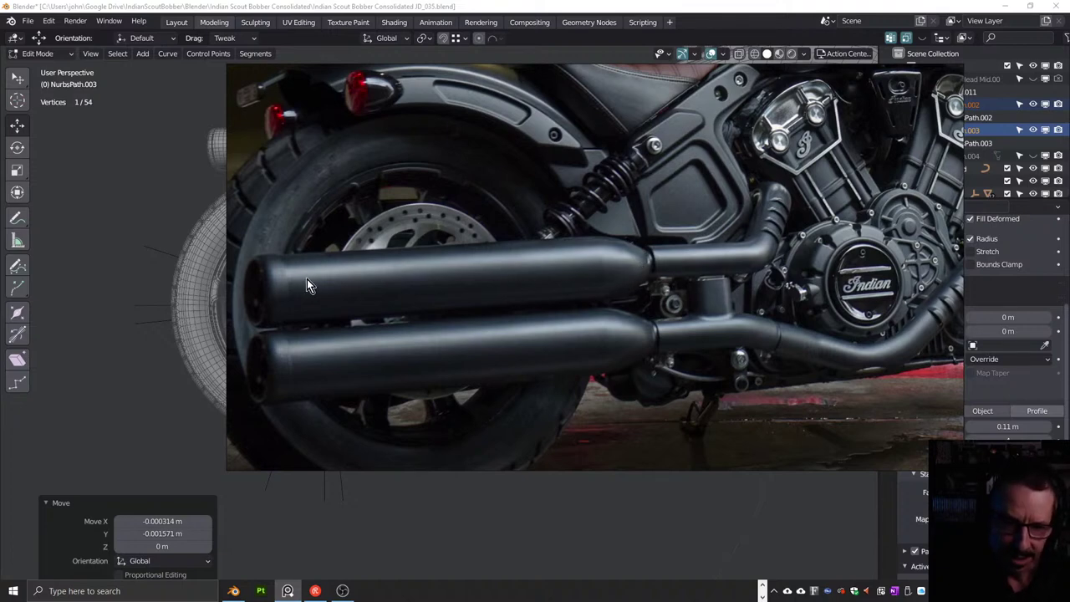
pyautogui.scroll(-1, 563, 303)
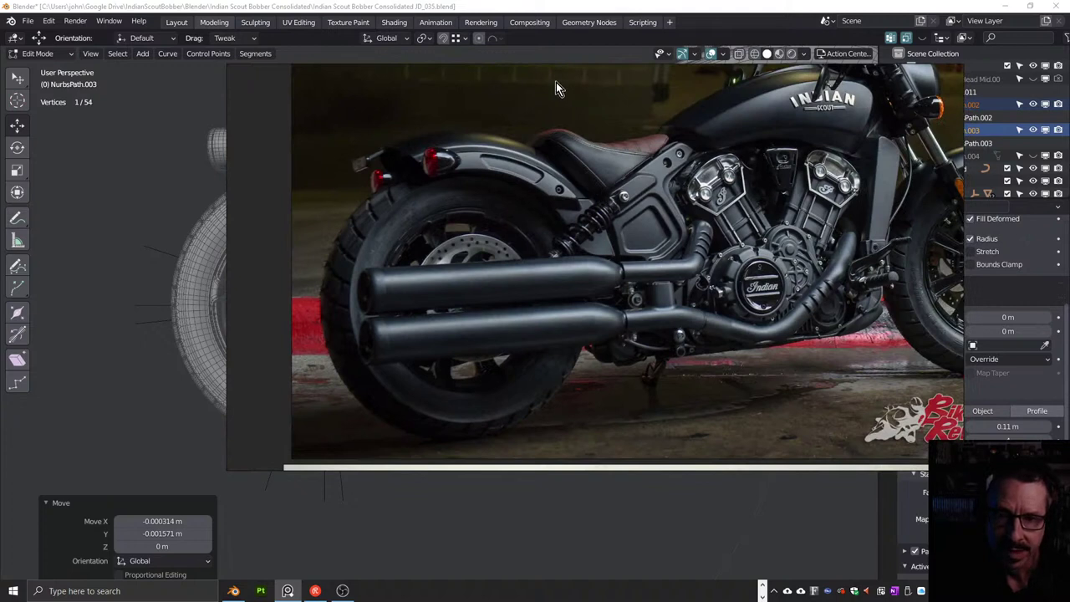
pyautogui.scroll(1, 579, 261)
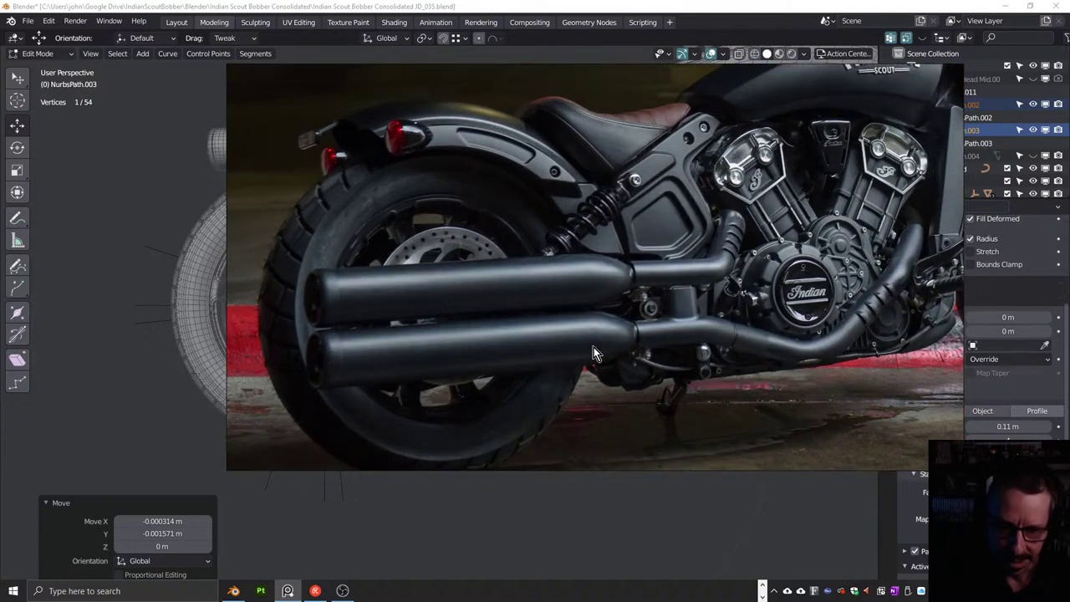
pyautogui.moveTo(536, 87); pyautogui.dragTo(558, 102)
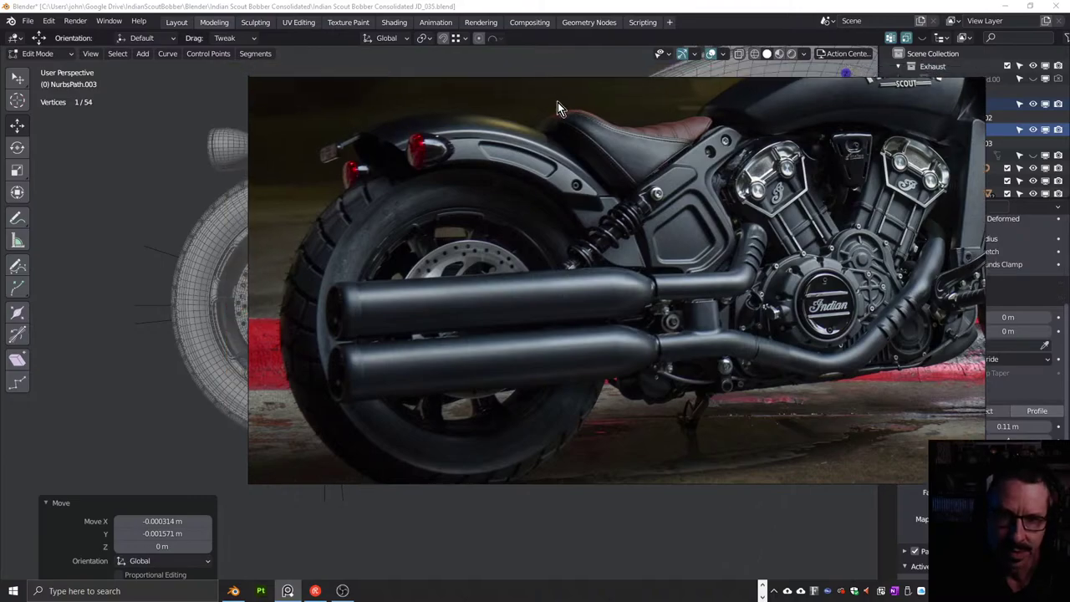
# Zoom and orbit around the engine cover and exhaust pipe
pyautogui.scroll(6, 532, 298)
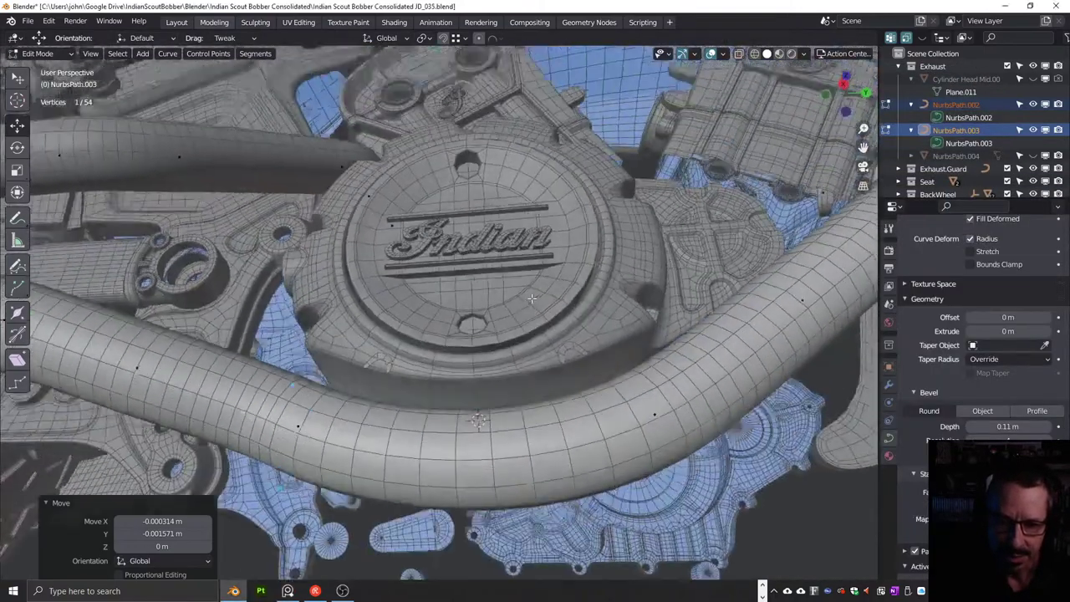
pyautogui.moveTo(532, 297); pyautogui.dragTo(530, 359, button='middle')
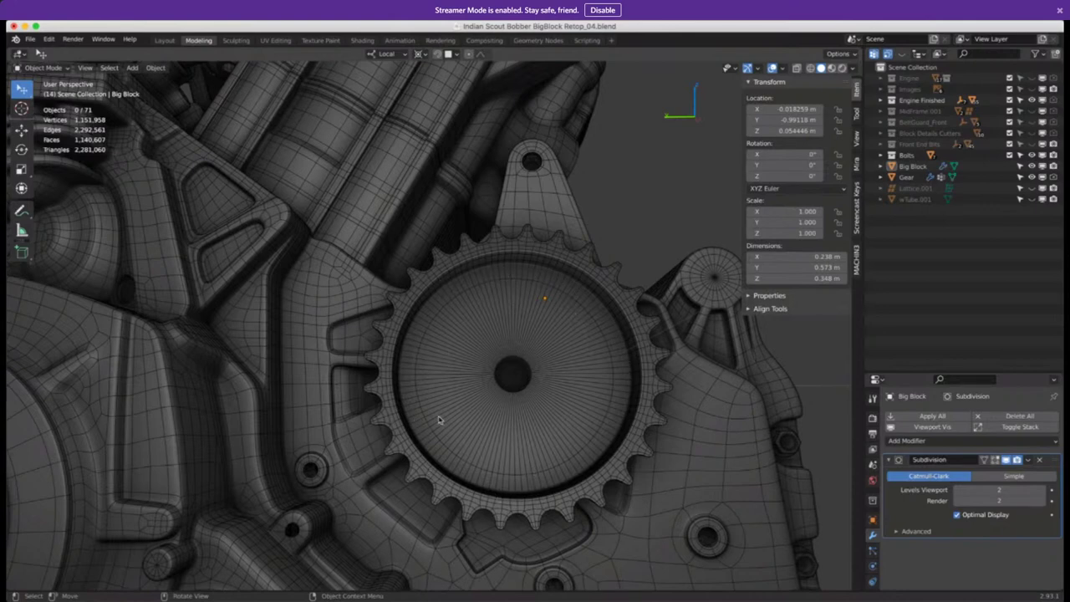
# Orbit and zoom to an angled, tilted view of the gear and engine block
pyautogui.moveTo(513, 279); pyautogui.dragTo(500, 255, button='middle')
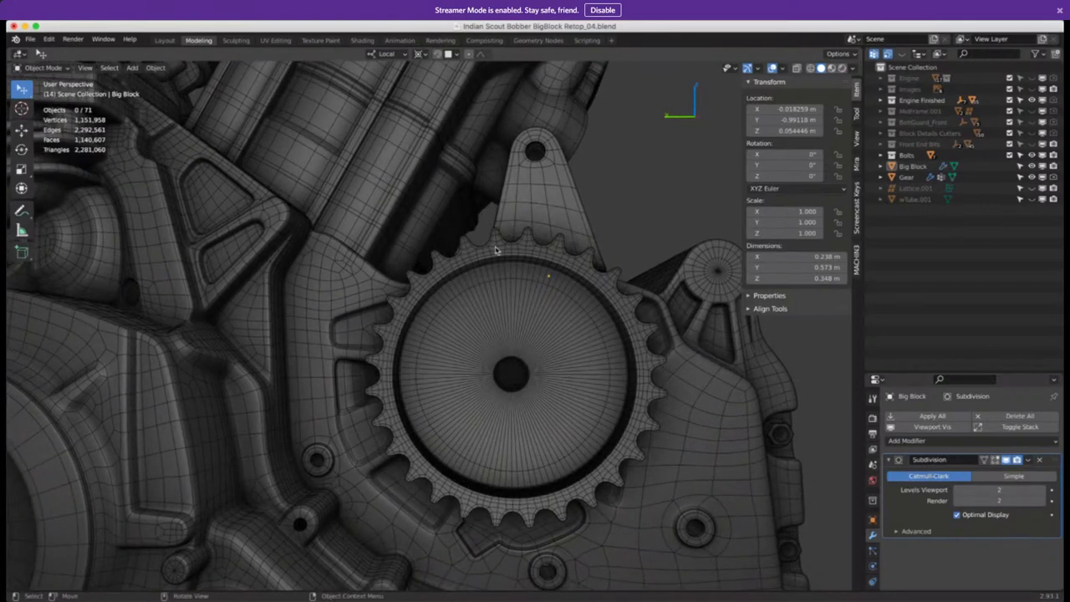
pyautogui.scroll(3, 500, 255)
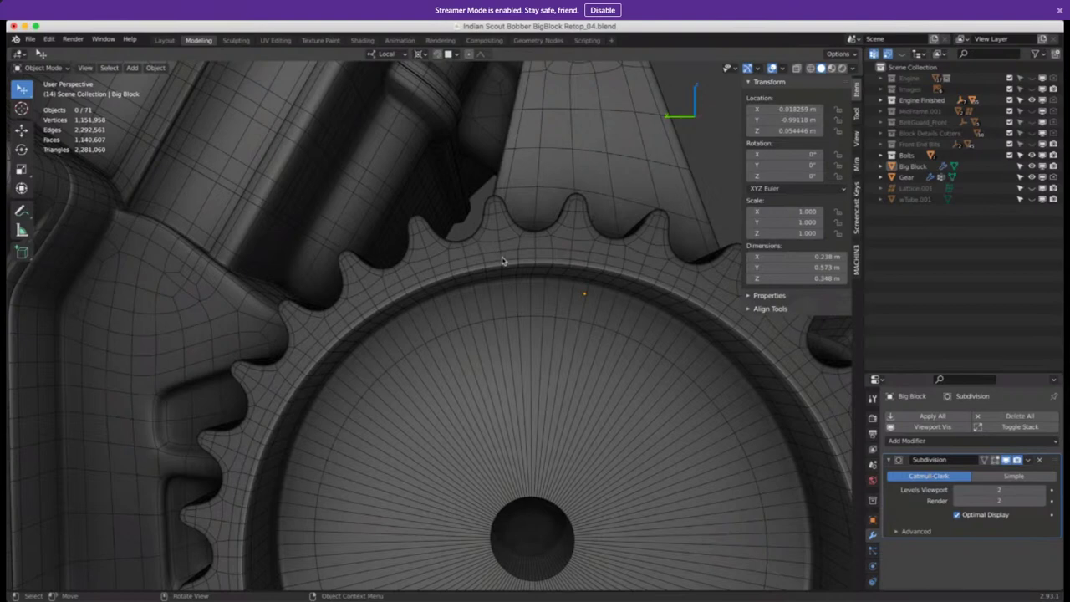
pyautogui.scroll(-5, 501, 272)
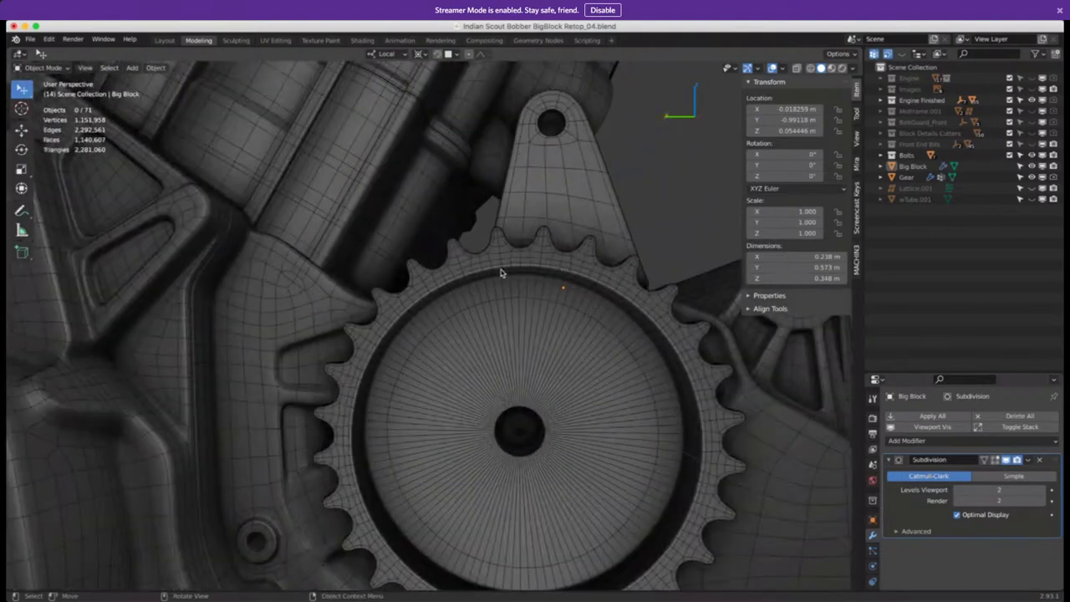
pyautogui.moveTo(502, 273); pyautogui.dragTo(535, 295, button='middle')
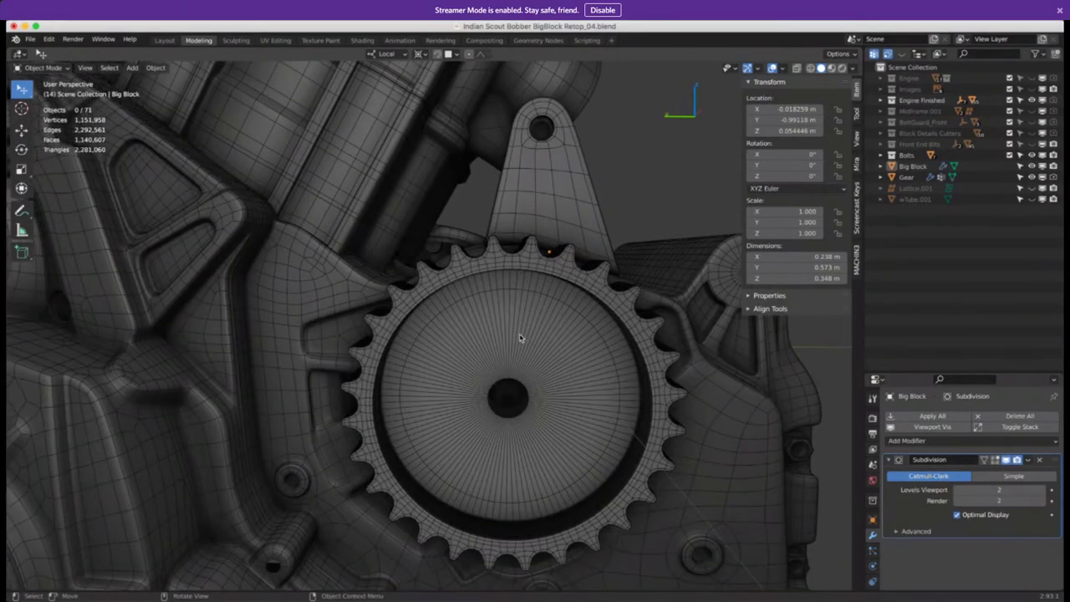
pyautogui.moveTo(518, 338); pyautogui.dragTo(501, 353, button='middle')
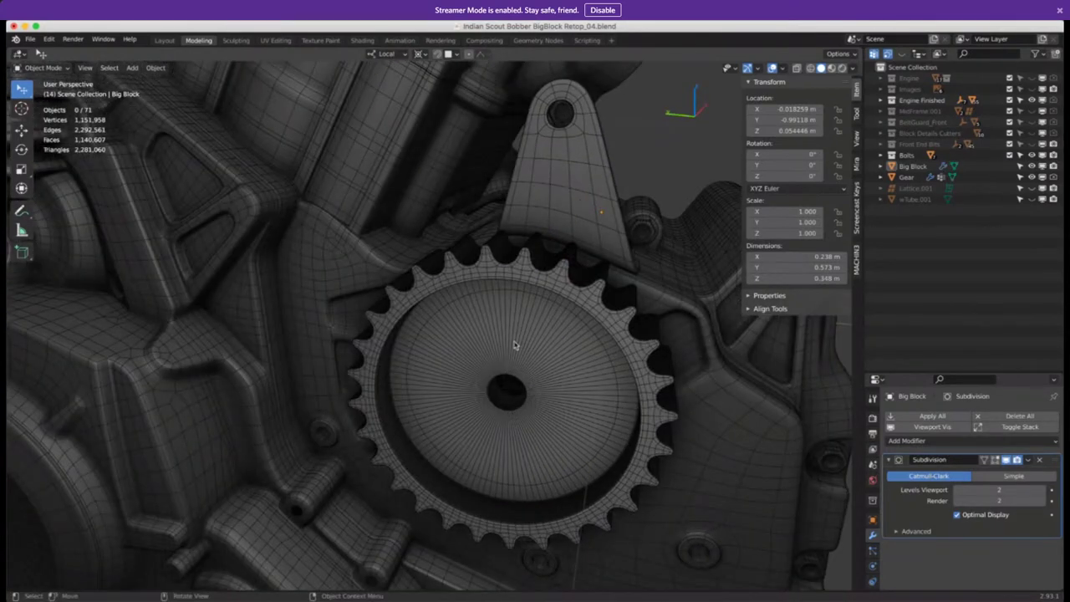
pyautogui.moveTo(513, 342); pyautogui.dragTo(521, 289, button='middle')
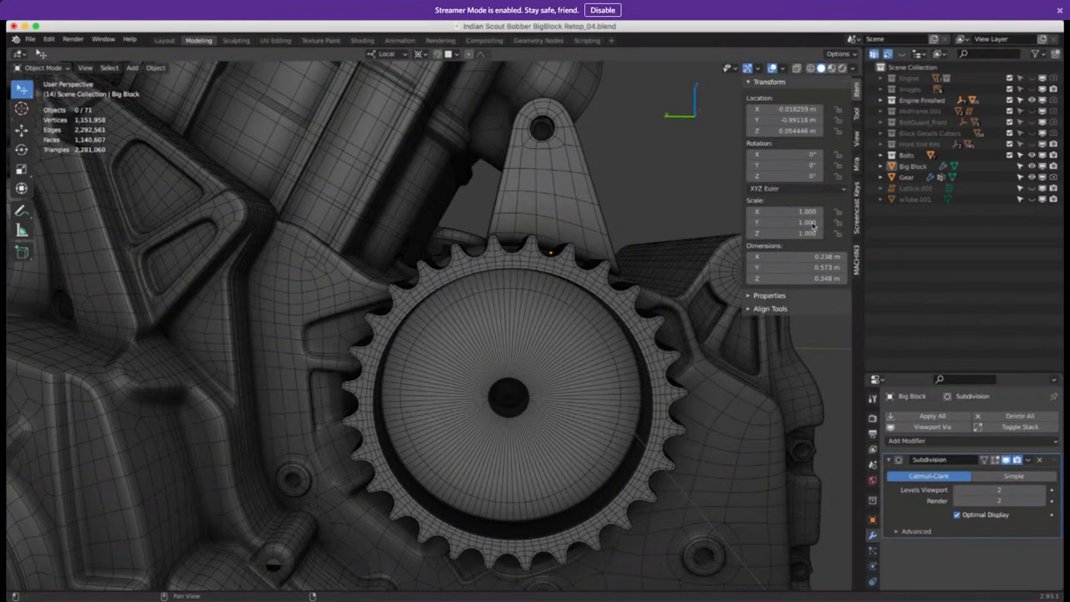
# Open the Add menu and look through the object types
pyautogui.click(133, 68)
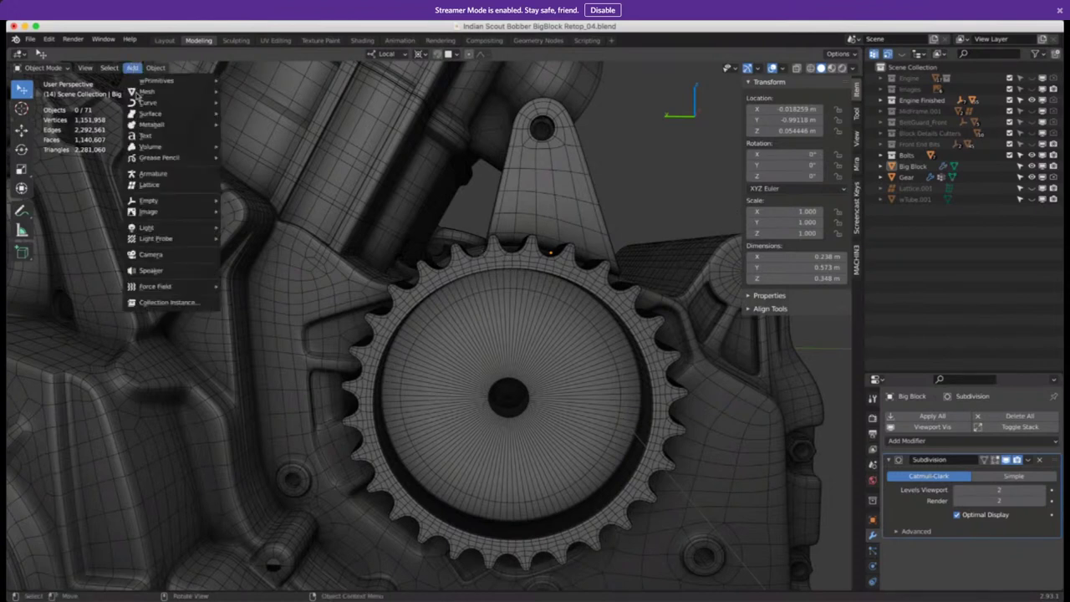
pyautogui.moveTo(187, 241)
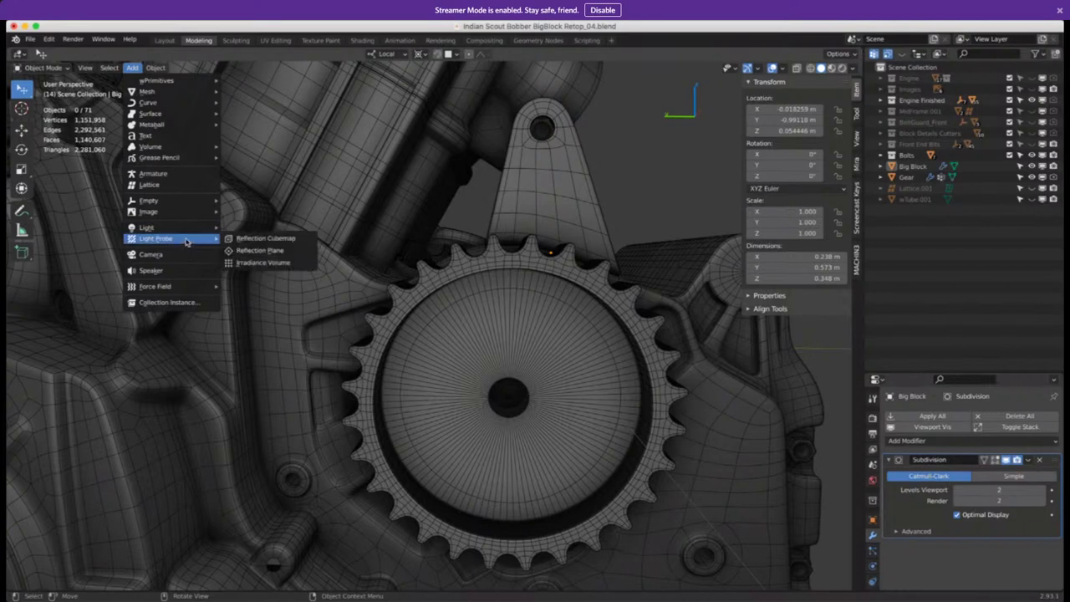
pyautogui.moveTo(164, 97)
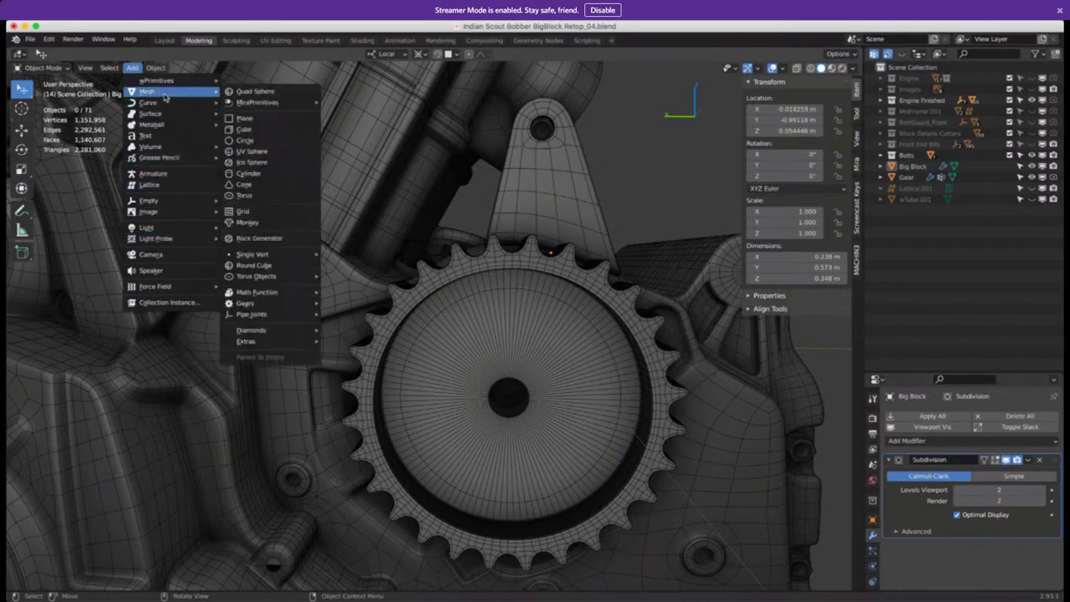
pyautogui.moveTo(280, 306)
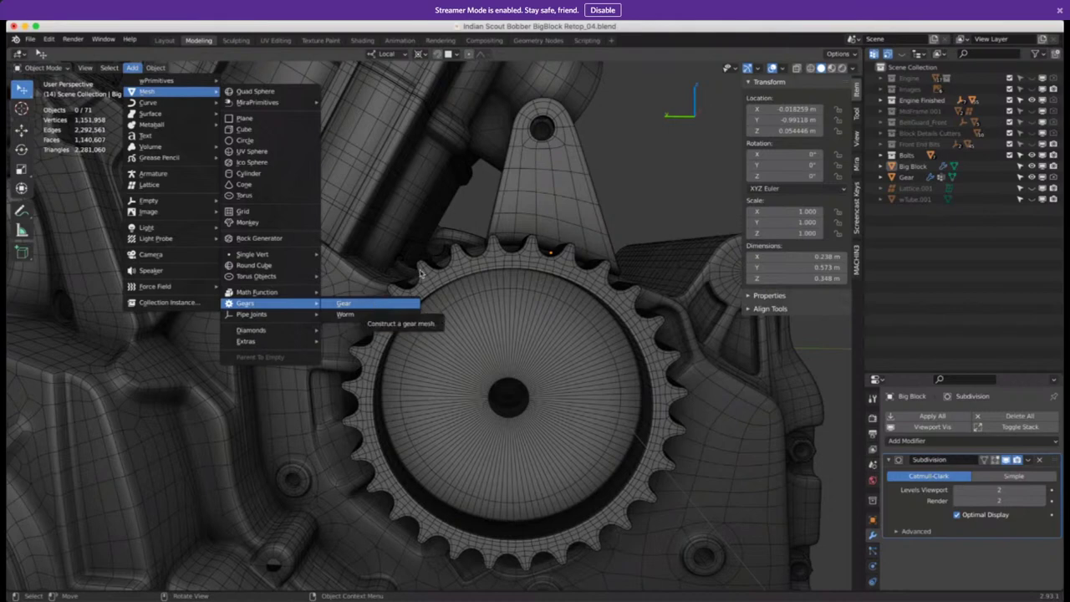
# Rotate to a more frontal view of the gear and orbit around the whole engine
pyautogui.moveTo(508, 281); pyautogui.dragTo(508, 276, button='middle')
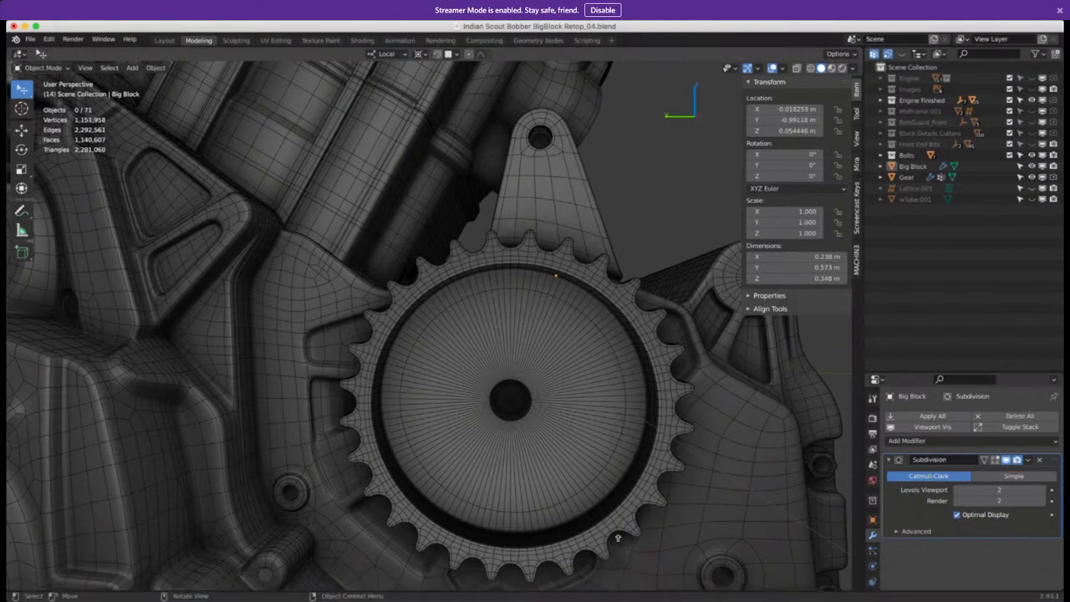
pyautogui.moveTo(187, 595)
pyautogui.scroll(-6, 527, 424)
pyautogui.moveTo(527, 424); pyautogui.dragTo(529, 450, button='middle')
pyautogui.scroll(6, 525, 407)
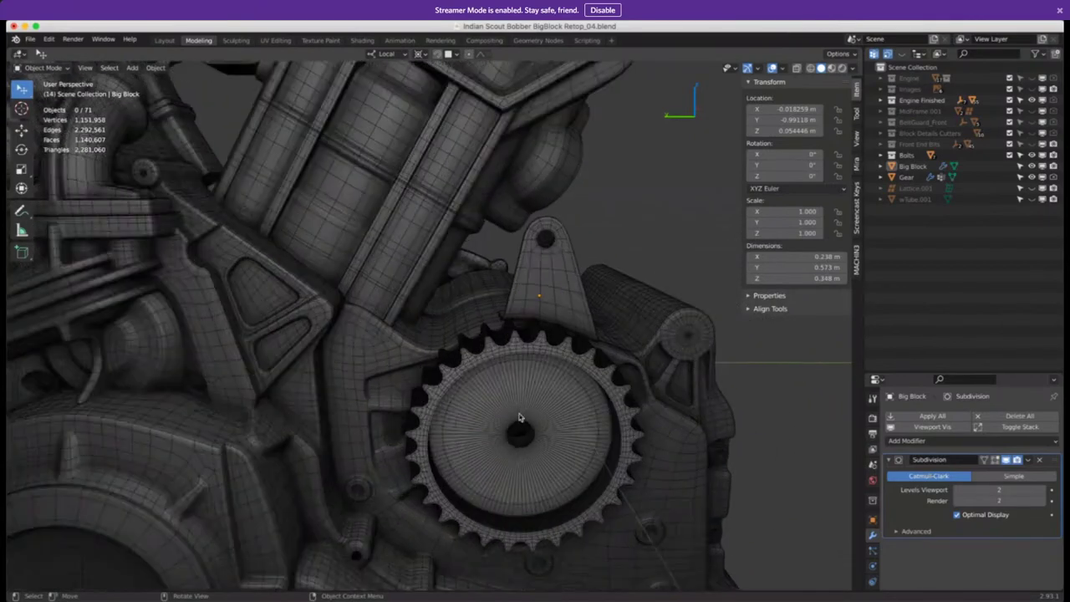
pyautogui.moveTo(524, 408); pyautogui.dragTo(516, 399, button='middle')
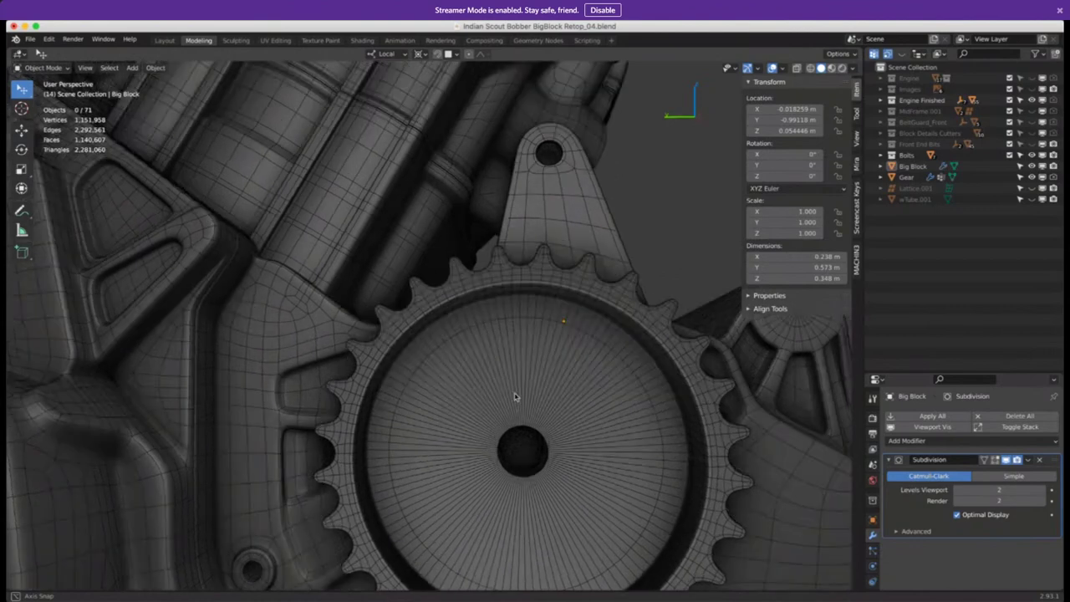
# Tilt and zoom the view to show the engine block's top and side at an angle
pyautogui.scroll(3, 514, 280)
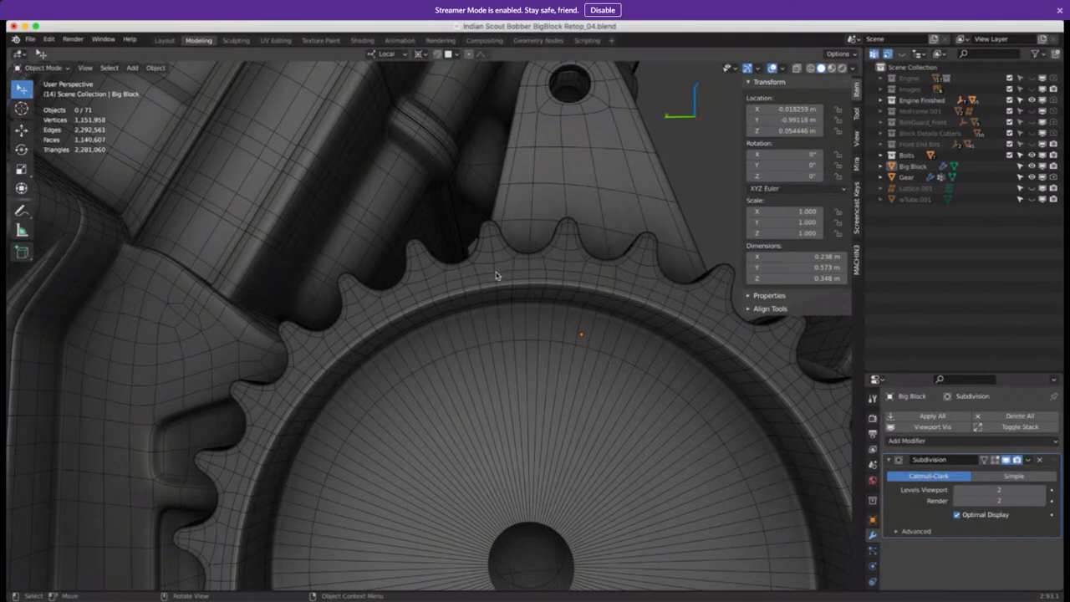
pyautogui.scroll(-3, 494, 278)
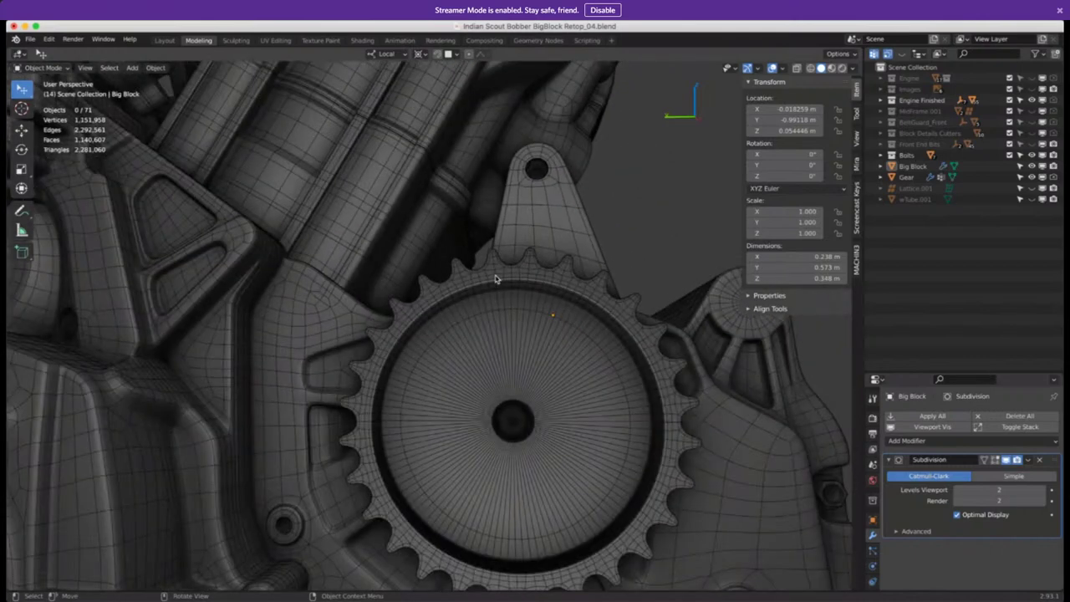
pyautogui.scroll(-2, 495, 279)
pyautogui.moveTo(492, 286); pyautogui.dragTo(491, 295, button='middle')
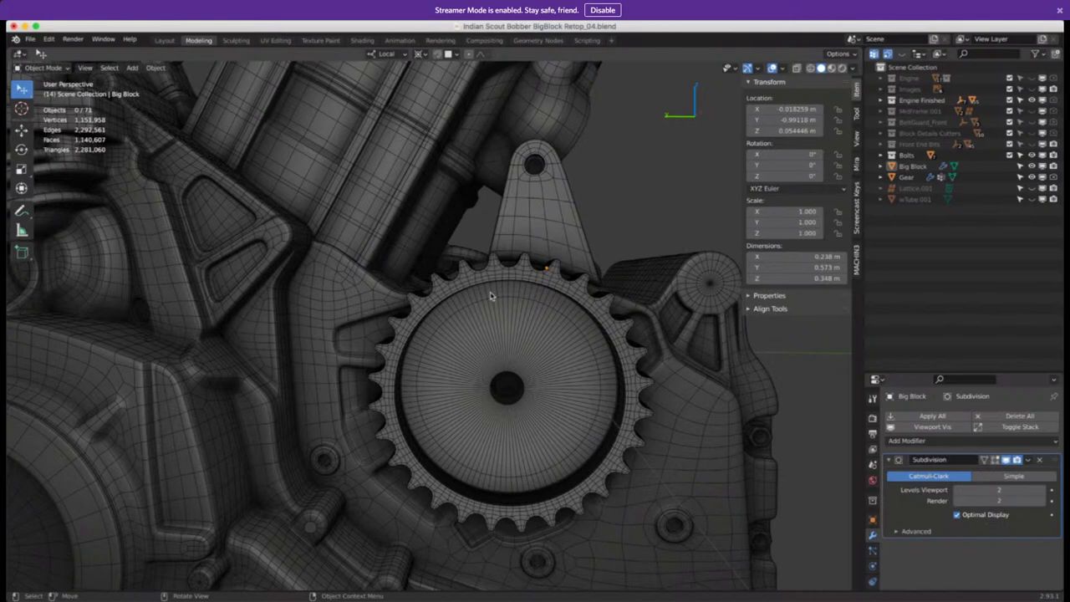
pyautogui.scroll(-3, 491, 295)
pyautogui.moveTo(312, 362); pyautogui.dragTo(340, 284, button='middle')
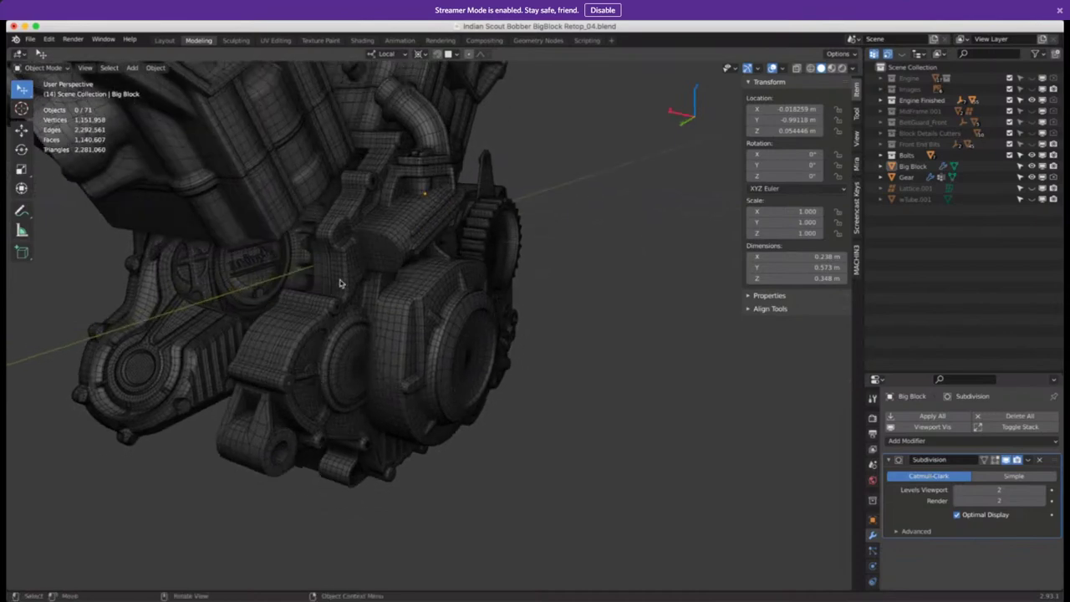
pyautogui.moveTo(325, 107); pyautogui.dragTo(404, 199, button='middle')
pyautogui.scroll(3, 388, 185)
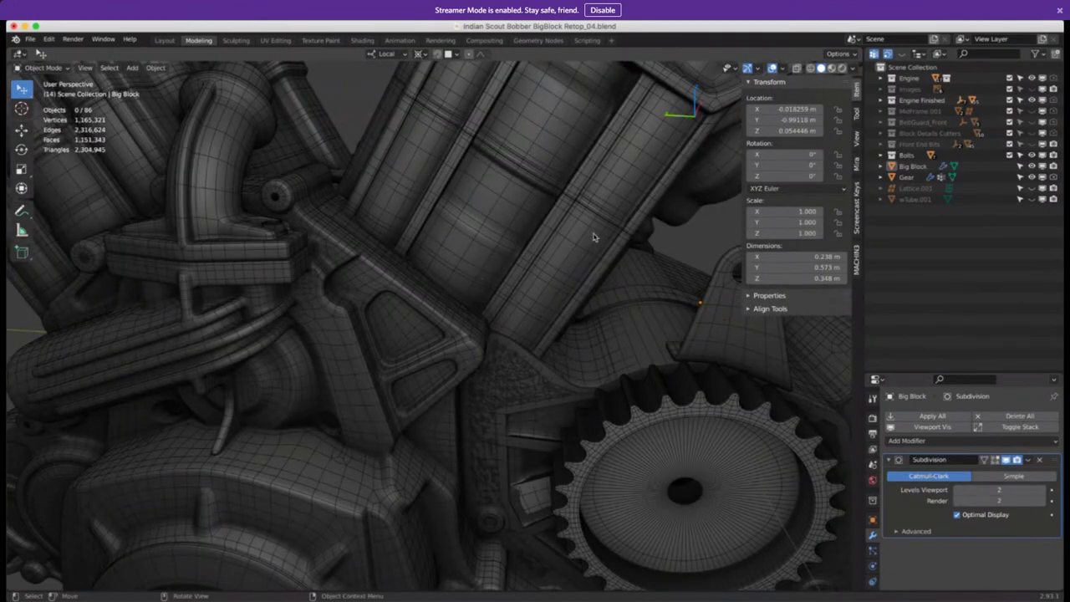
pyautogui.click(515, 330)
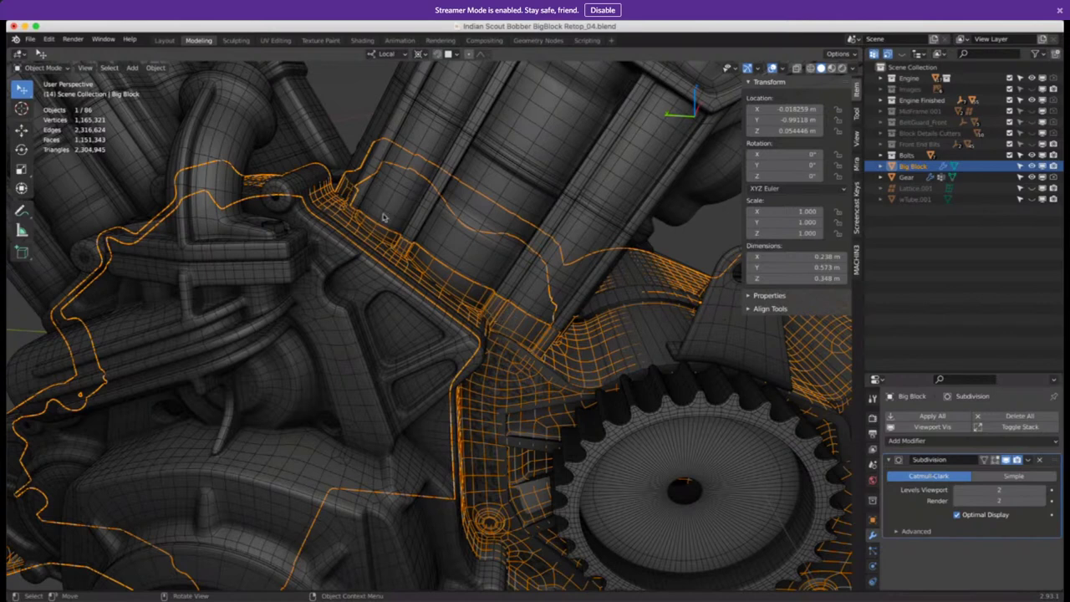
pyautogui.moveTo(473, 326); pyautogui.dragTo(397, 354, button='middle')
pyautogui.scroll(3, 366, 318)
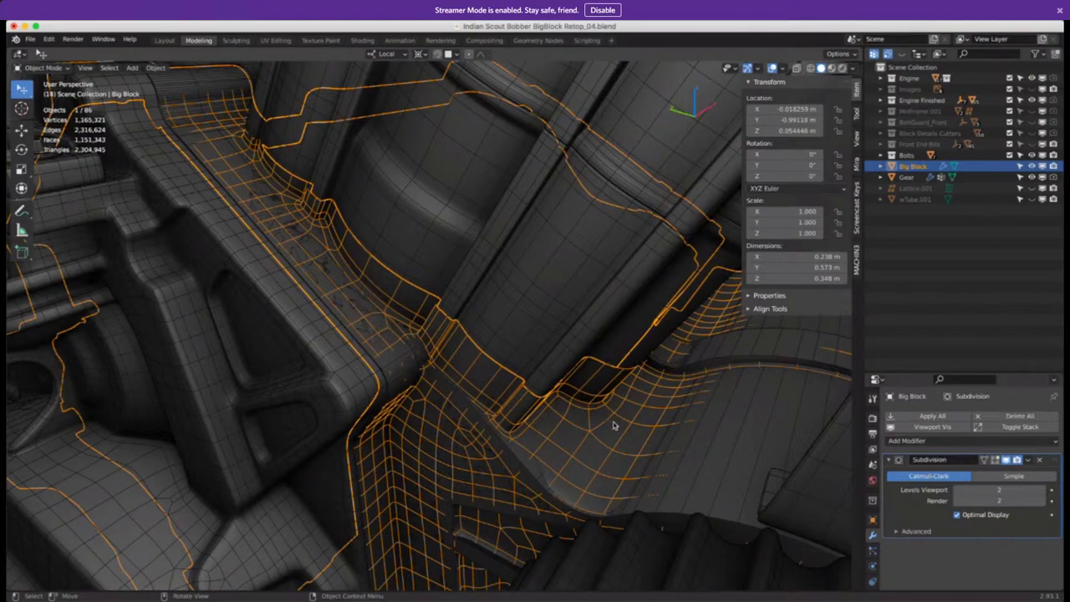
pyautogui.moveTo(613, 426); pyautogui.dragTo(323, 240, button='middle')
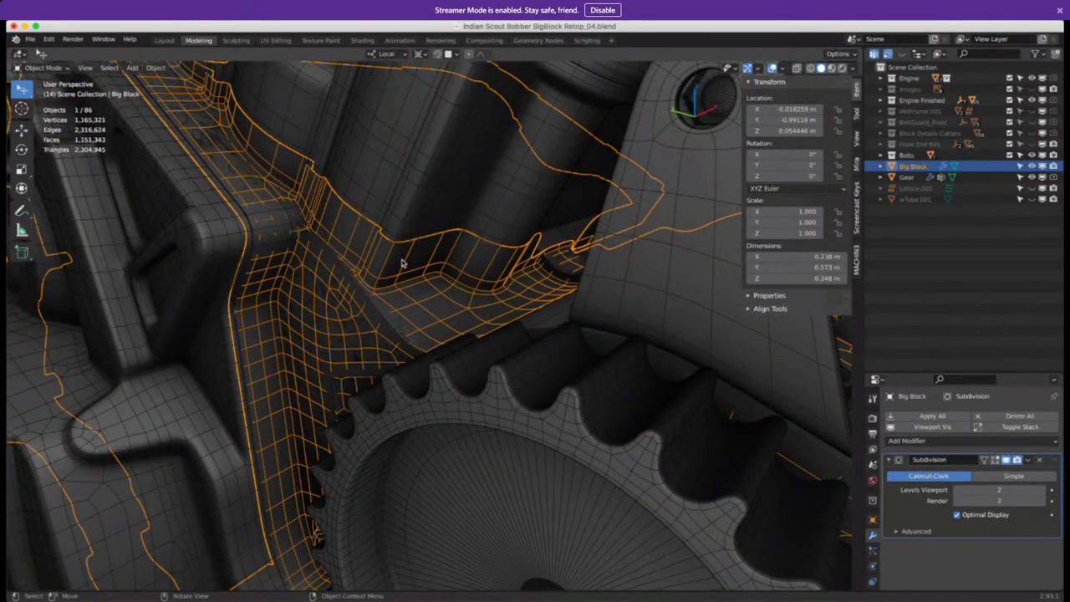
pyautogui.press('KP_Divide')
pyautogui.scroll(5, 443, 285)
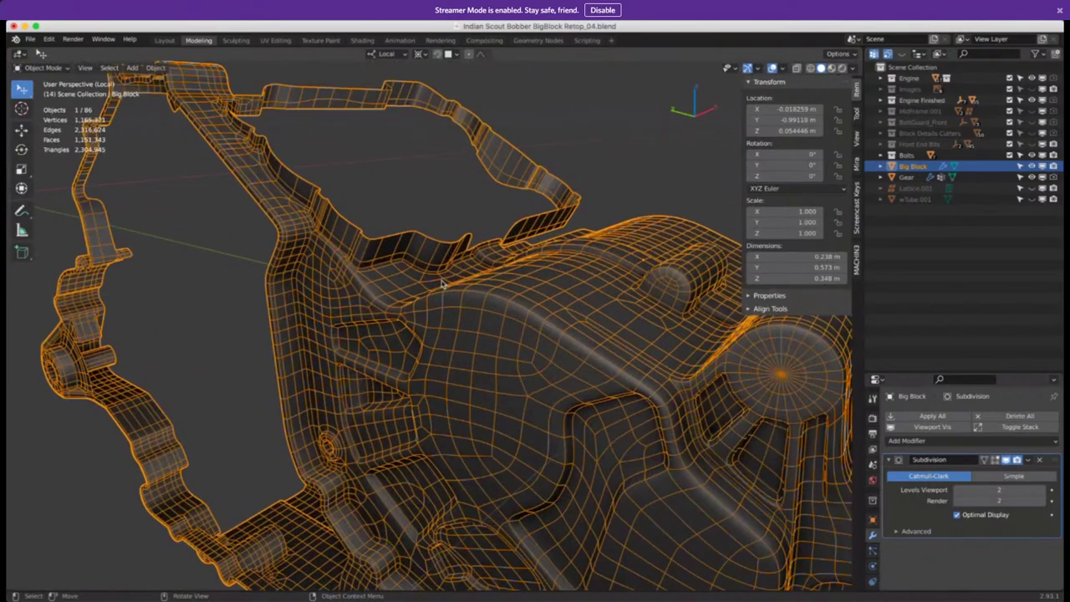
pyautogui.moveTo(443, 285); pyautogui.dragTo(329, 289, button='middle')
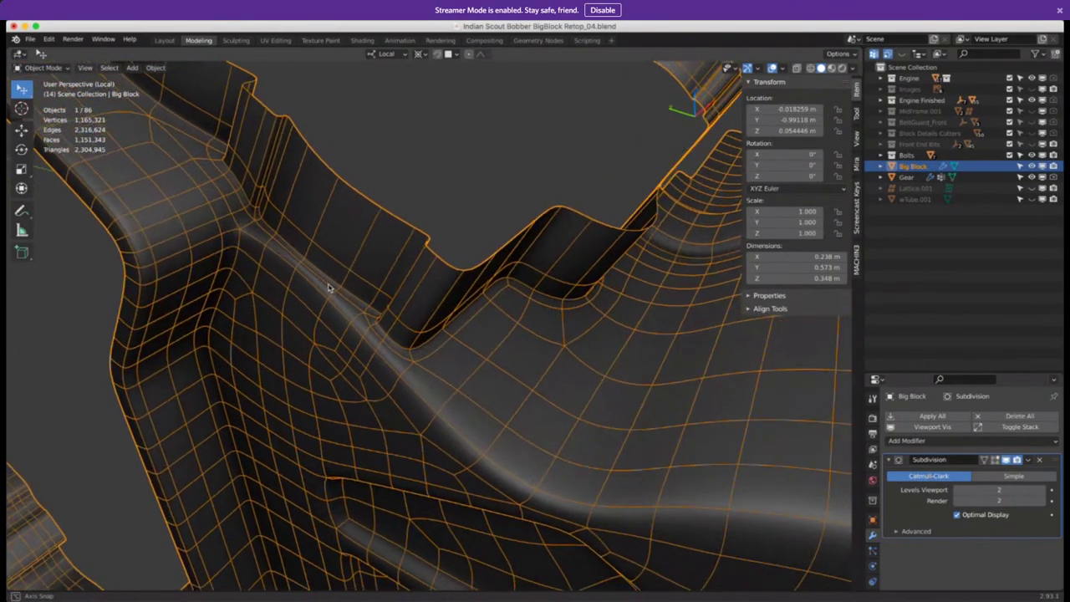
pyautogui.moveTo(456, 365); pyautogui.dragTo(478, 355, button='middle')
pyautogui.scroll(-4, 472, 318)
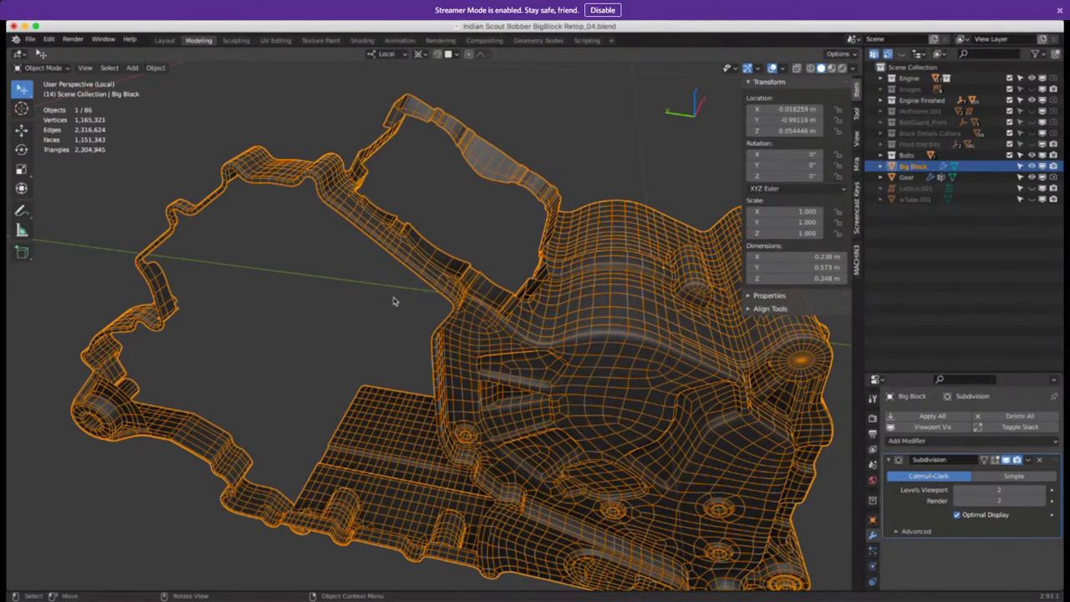
pyautogui.moveTo(501, 309); pyautogui.dragTo(354, 306, button='middle')
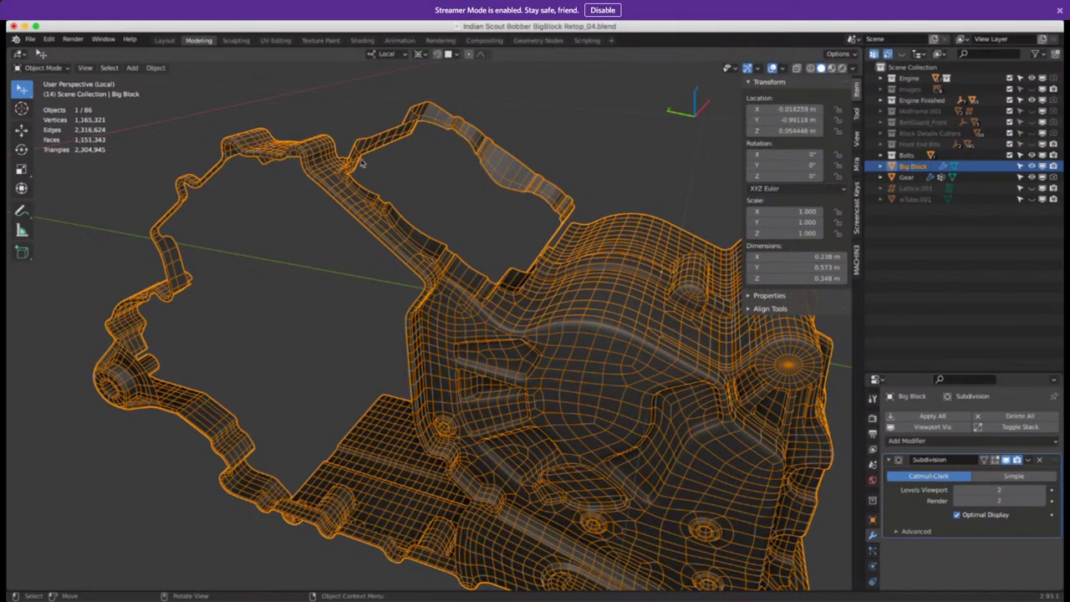
pyautogui.moveTo(433, 193); pyautogui.dragTo(386, 216, button='middle')
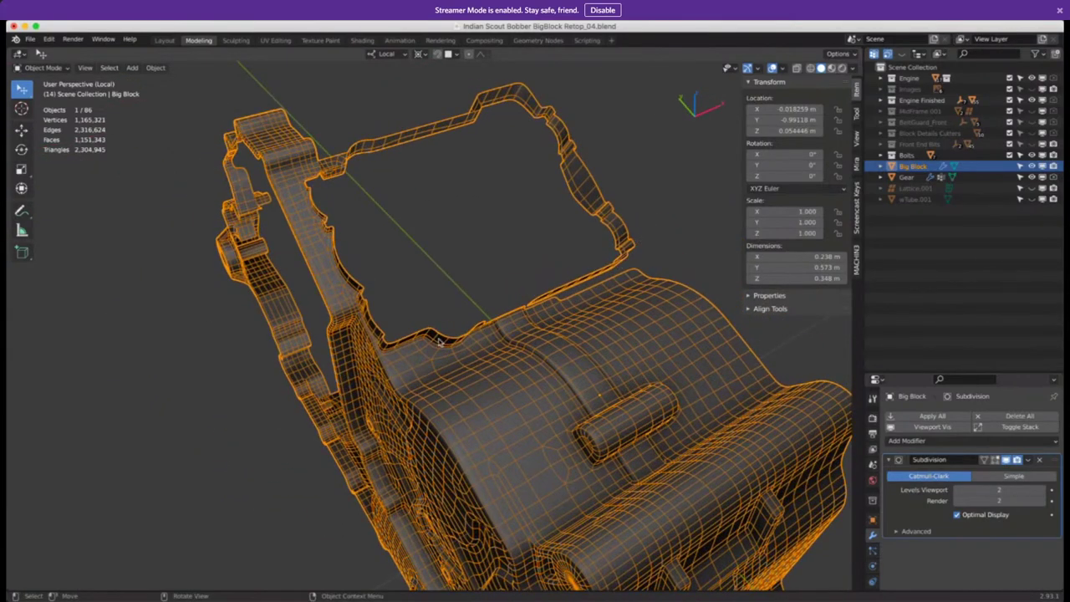
pyautogui.moveTo(399, 309); pyautogui.dragTo(416, 282, button='middle')
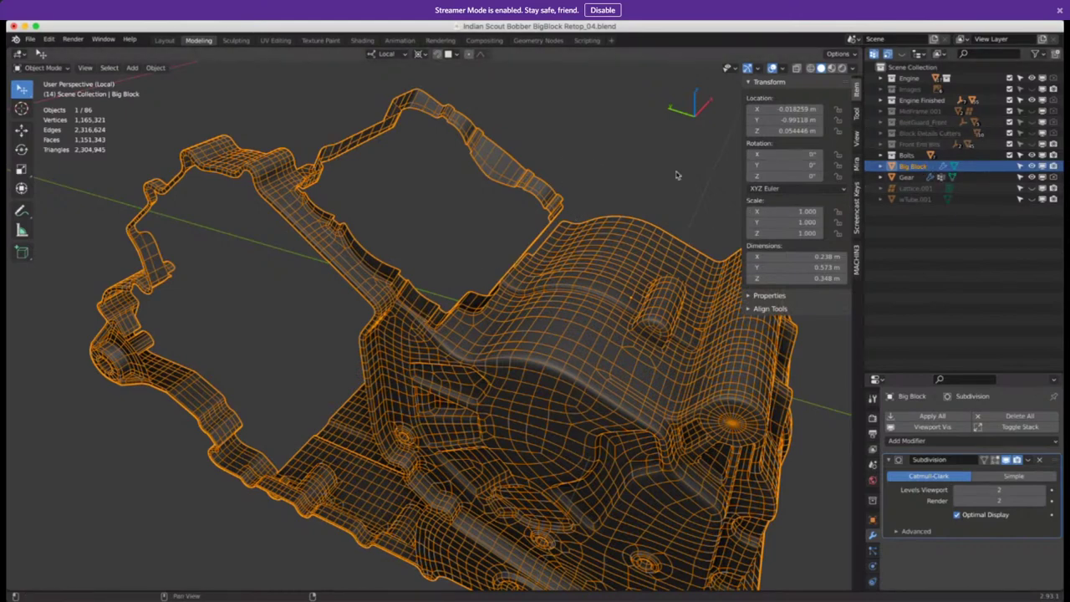
pyautogui.press('KP_Divide')
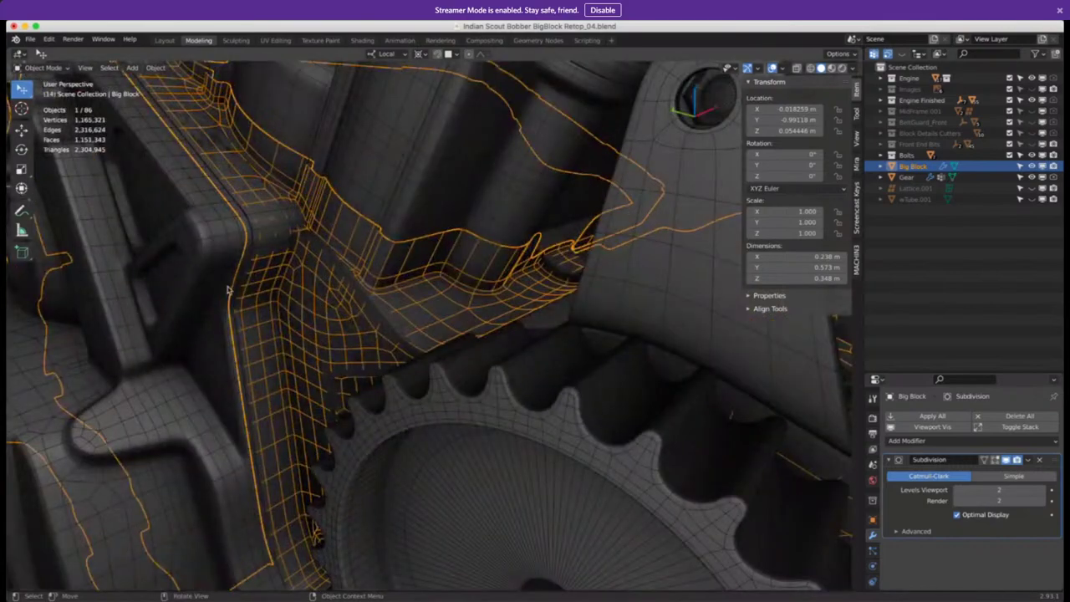
pyautogui.press('KP_Decimal')
pyautogui.click(598, 176)
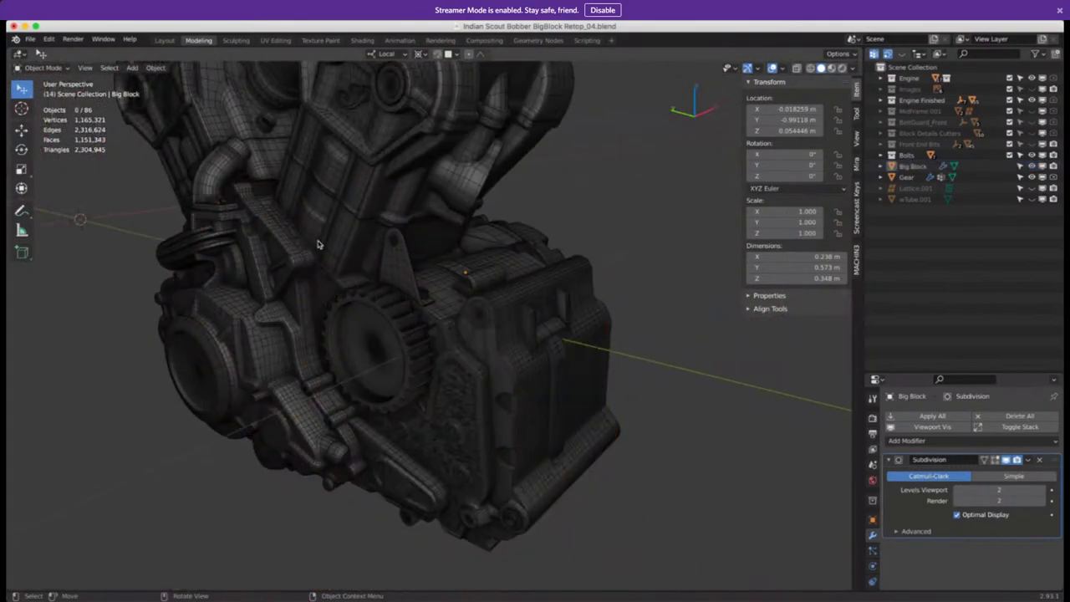
pyautogui.scroll(8, 286, 251)
pyautogui.scroll(8, 362, 233)
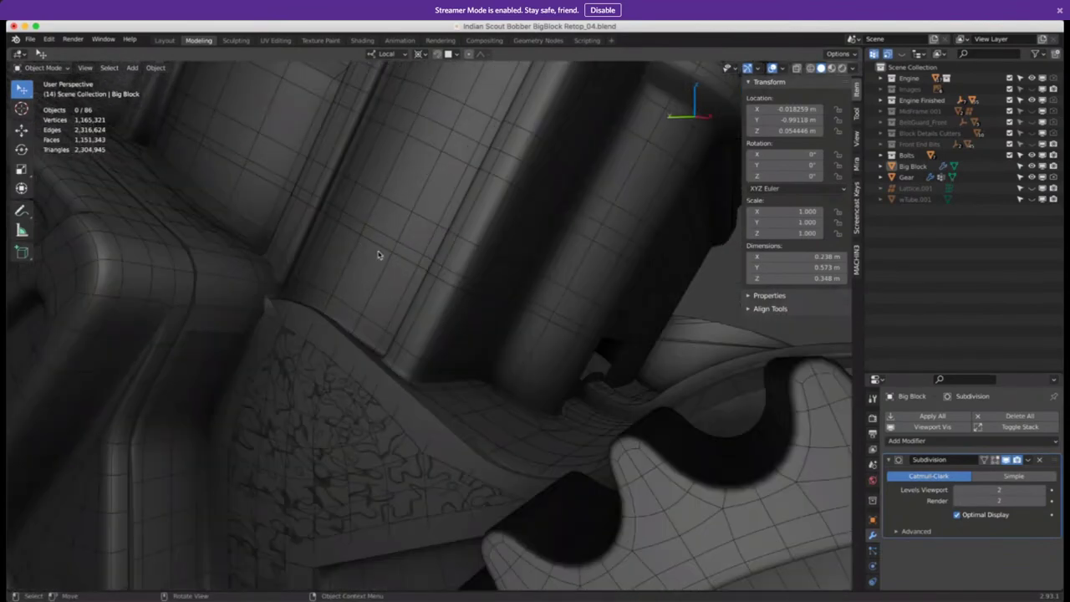
pyautogui.scroll(-8, 378, 255)
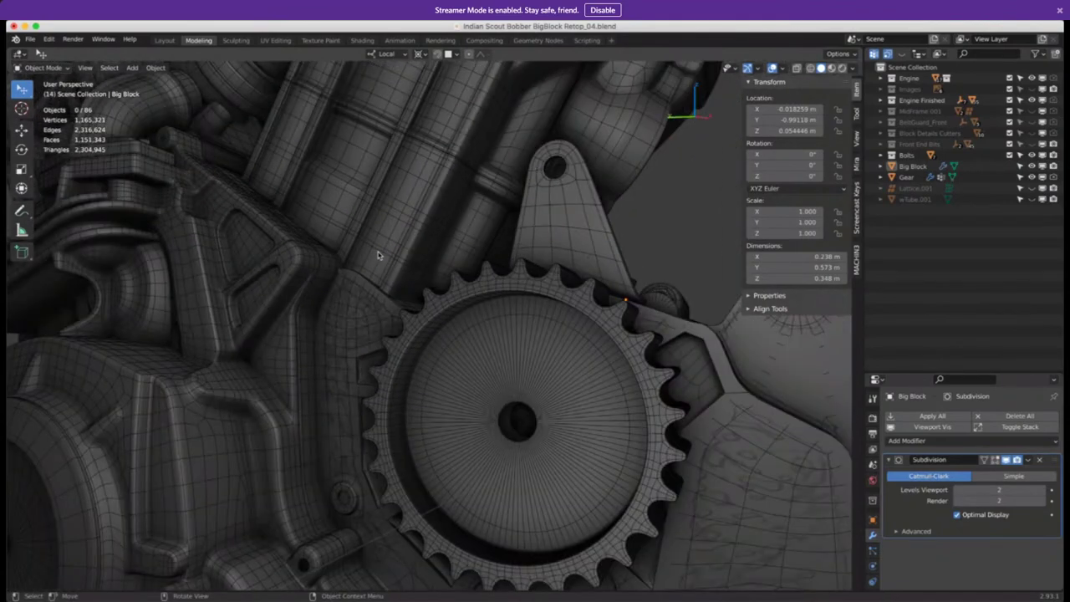
pyautogui.moveTo(376, 251)
pyautogui.mouseDown(button='middle')
pyautogui.moveTo(380, 282)
pyautogui.moveTo(372, 244)
pyautogui.mouseUp(button='middle')
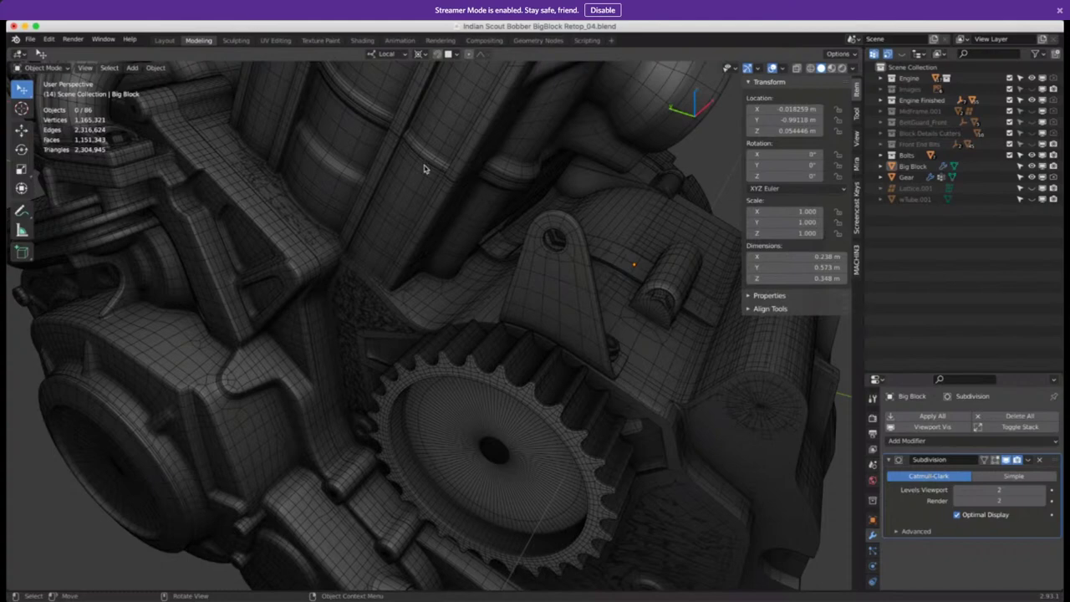
pyautogui.moveTo(420, 246); pyautogui.dragTo(421, 204, button='middle')
pyautogui.scroll(4, 393, 272)
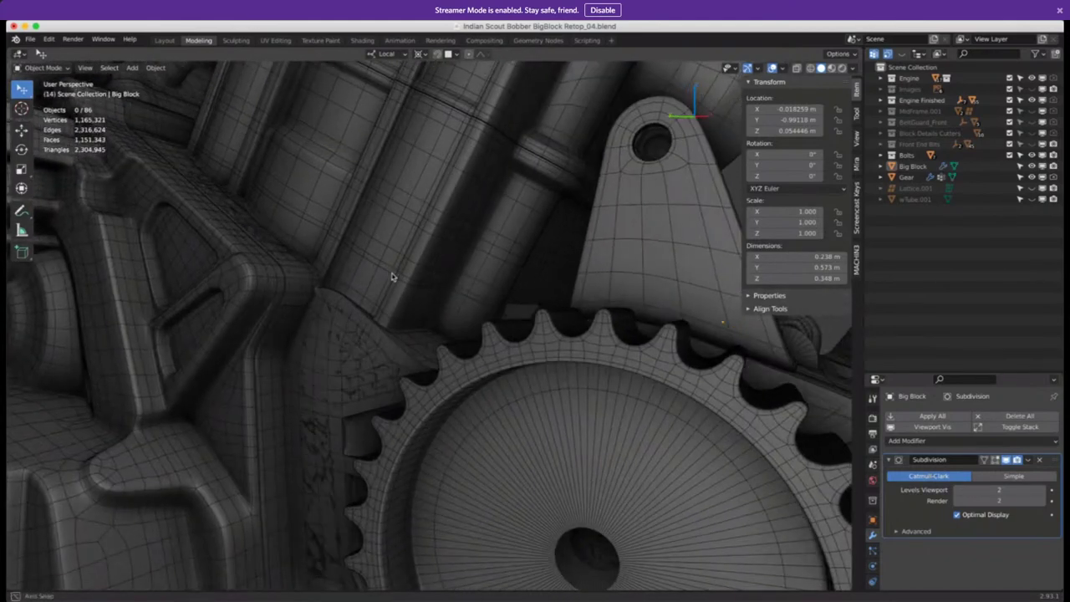
pyautogui.scroll(-8, 398, 280)
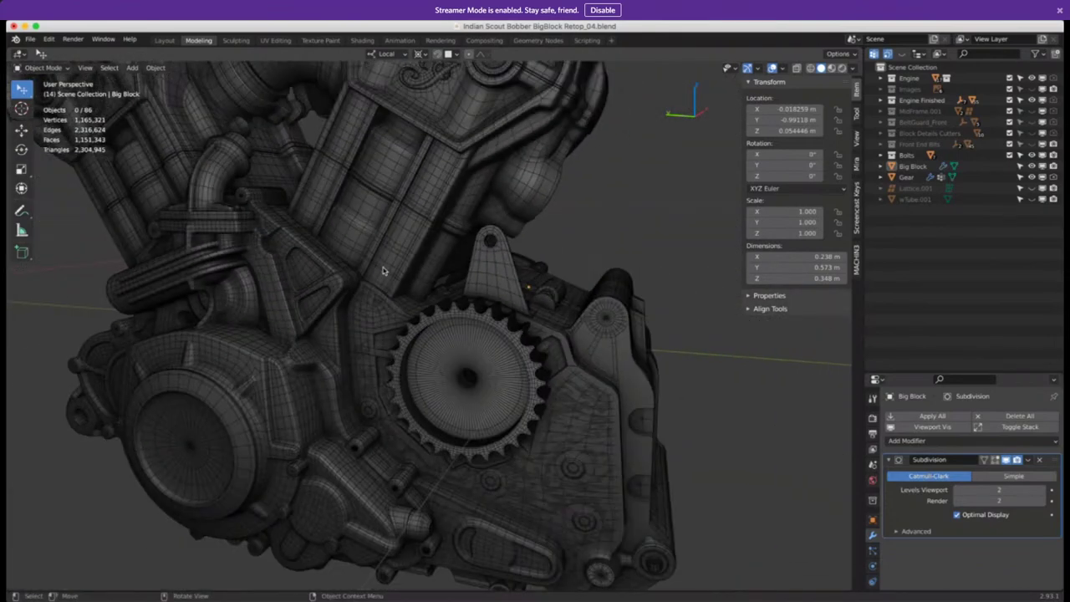
pyautogui.keyDown('shift'); pyautogui.moveTo(383, 270); pyautogui.dragTo(481, 284, button='middle'); pyautogui.keyUp('shift')
pyautogui.scroll(10, 306, 267)
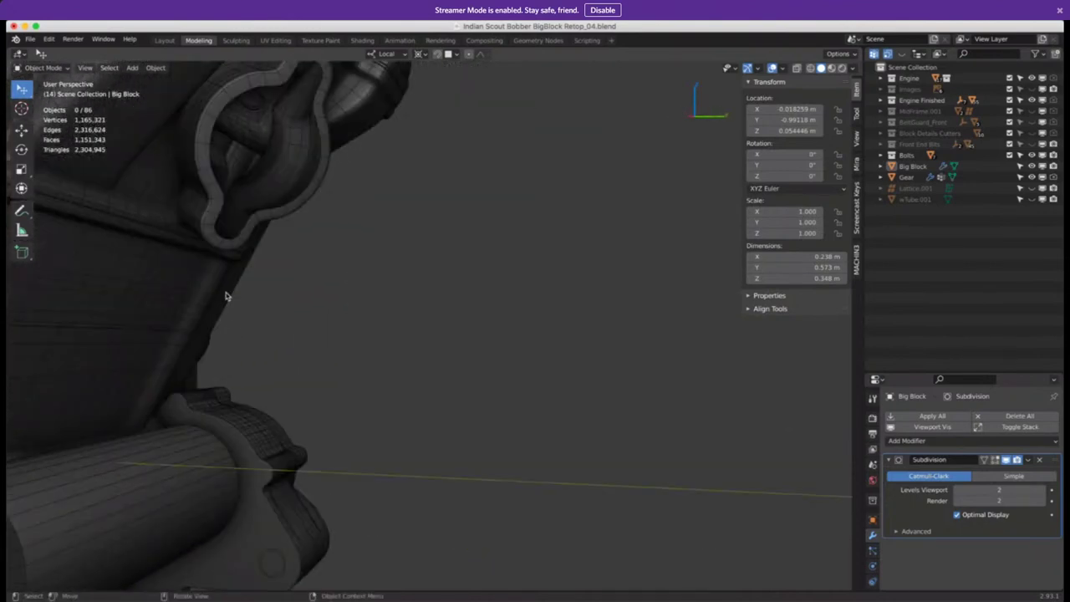
pyautogui.scroll(-5, 99, 299)
pyautogui.scroll(8, 267, 275)
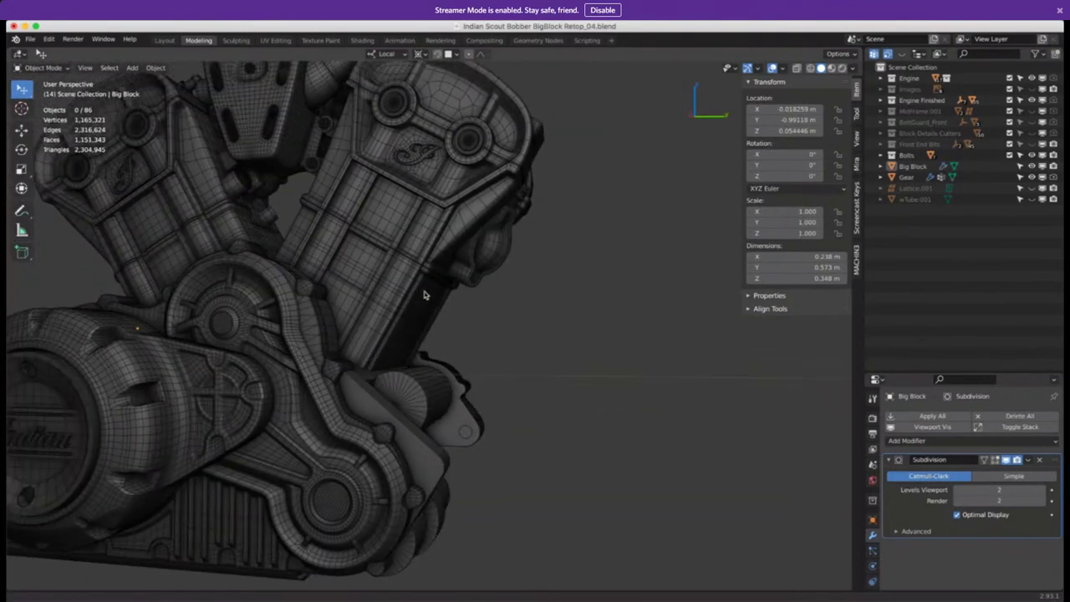
pyautogui.scroll(2, 352, 323)
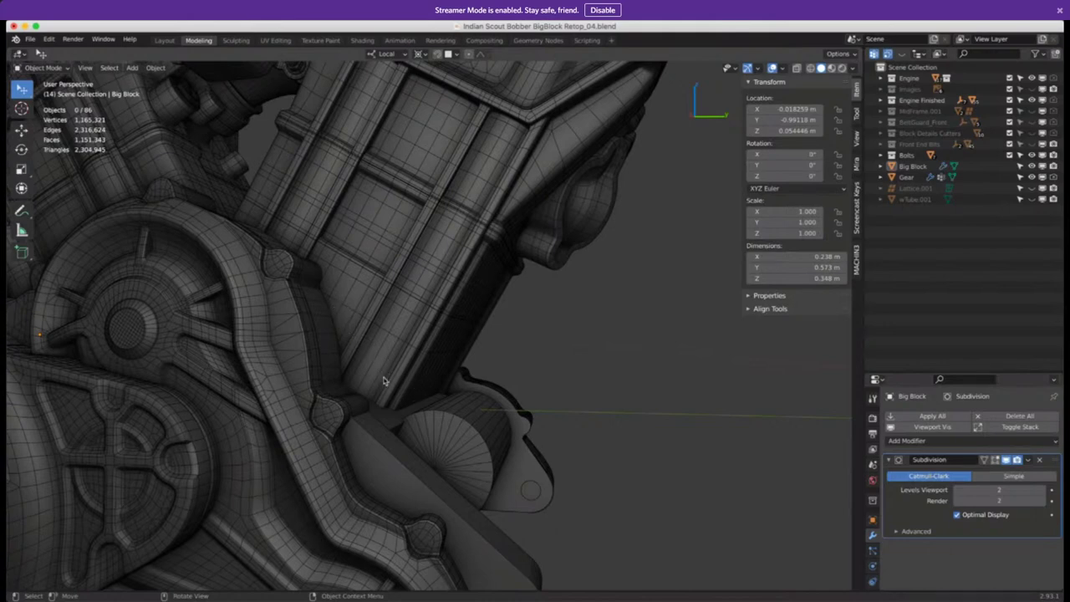
pyautogui.moveTo(368, 335); pyautogui.dragTo(390, 325, button='middle')
pyautogui.scroll(2, 393, 319)
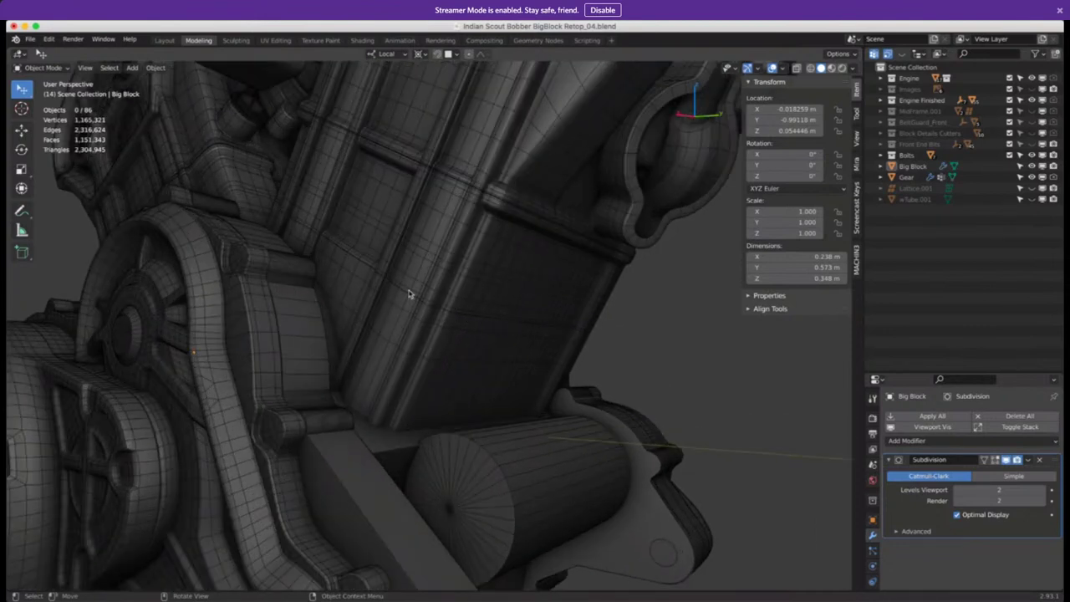
pyautogui.scroll(-6, 471, 322)
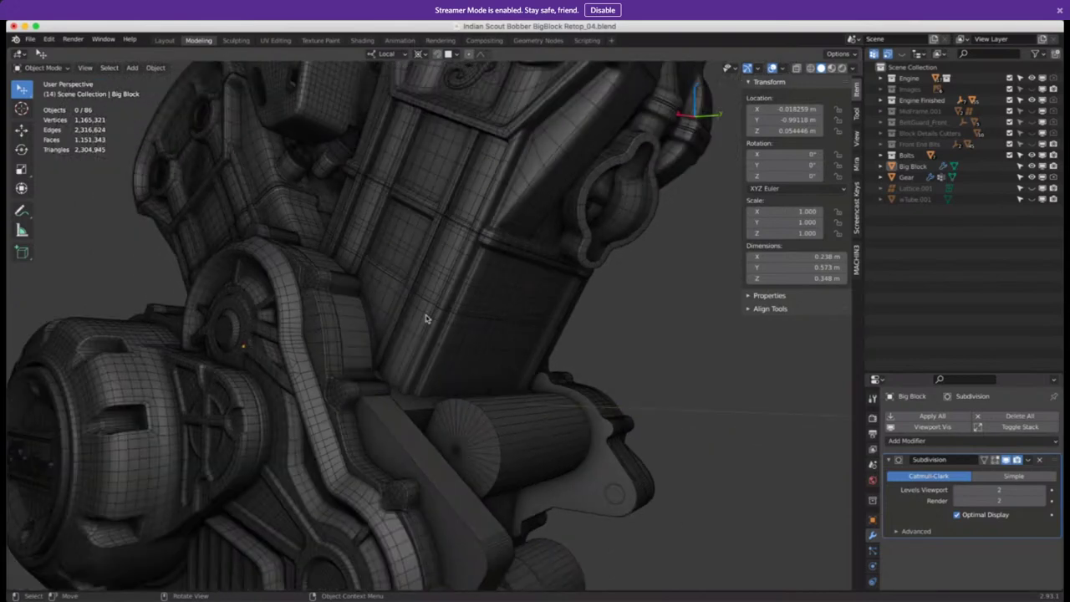
pyautogui.scroll(-3, 416, 323)
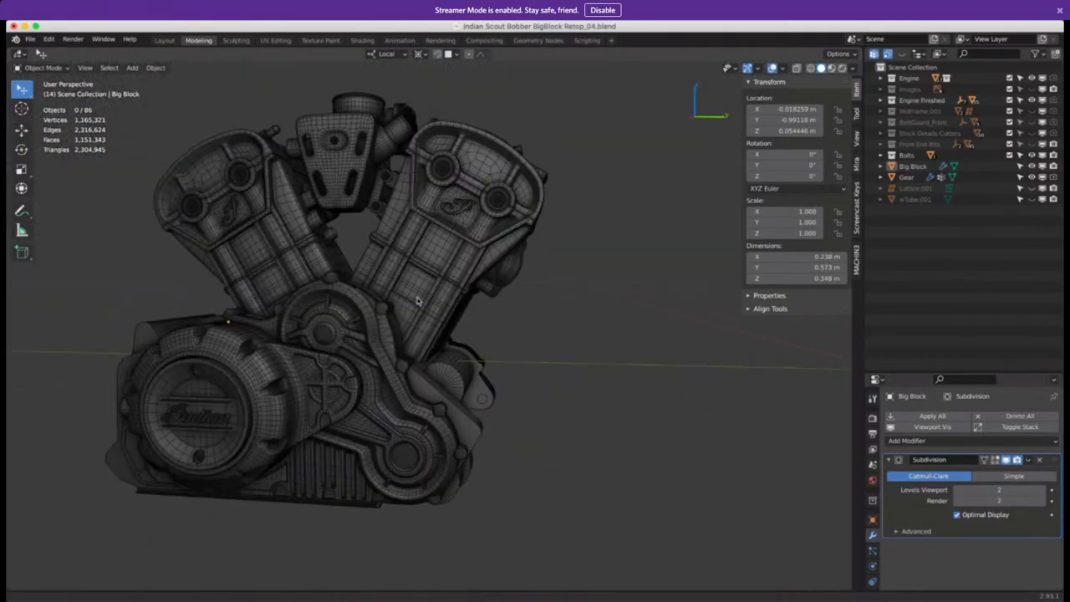
pyautogui.moveTo(414, 301)
pyautogui.mouseDown(button='middle')
pyautogui.moveTo(442, 296)
pyautogui.moveTo(417, 307)
pyautogui.mouseUp(button='middle')
pyautogui.scroll(2, 316, 318)
pyautogui.scroll(3, 335, 324)
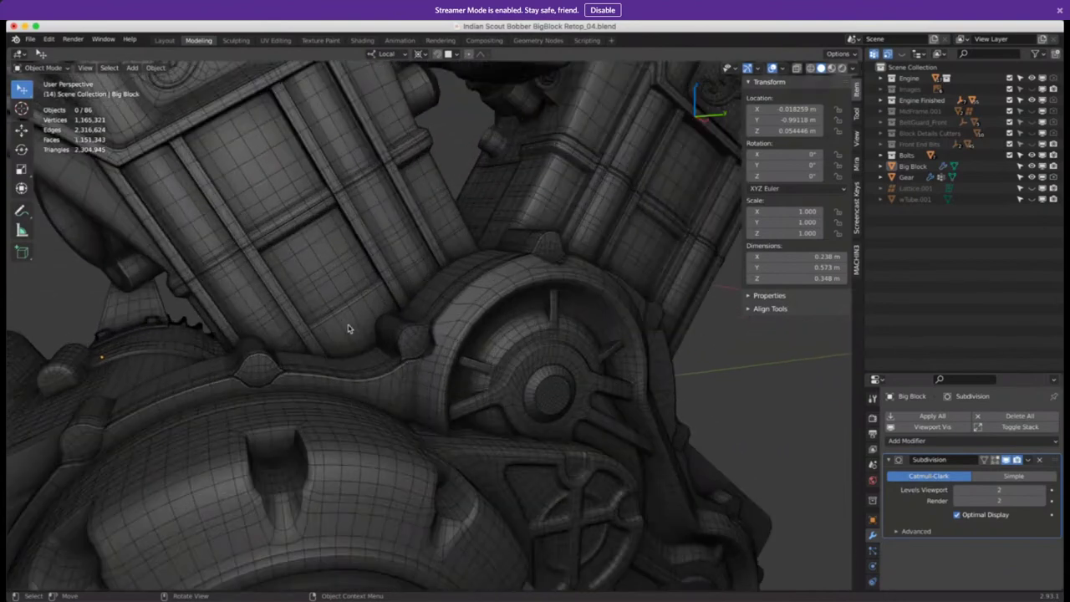
pyautogui.moveTo(354, 327); pyautogui.dragTo(356, 370, button='middle')
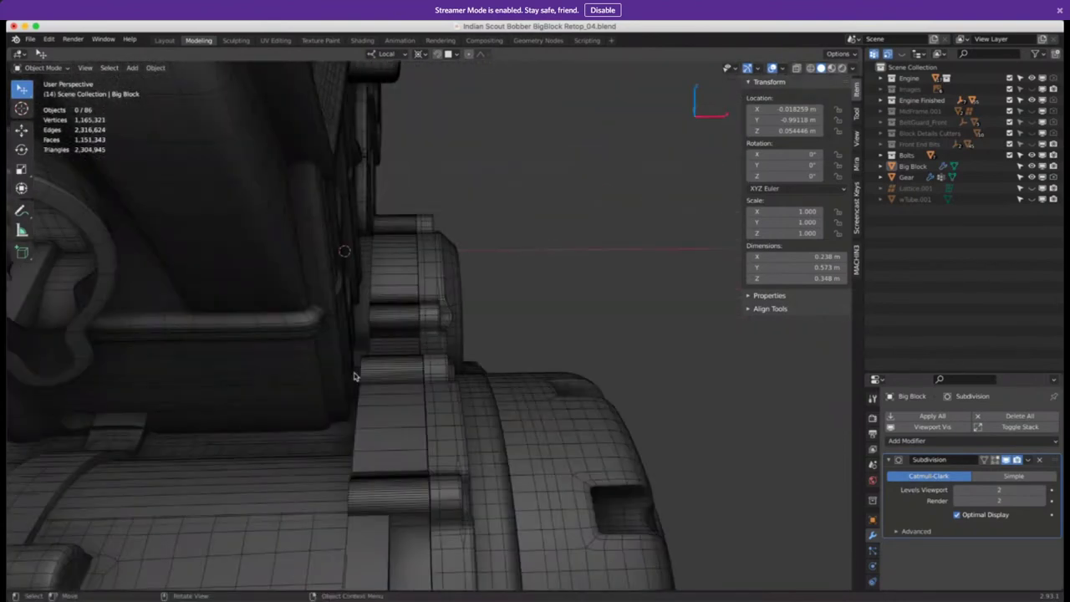
pyautogui.scroll(2, 357, 368)
pyautogui.scroll(2, 356, 351)
pyautogui.scroll(4, 353, 351)
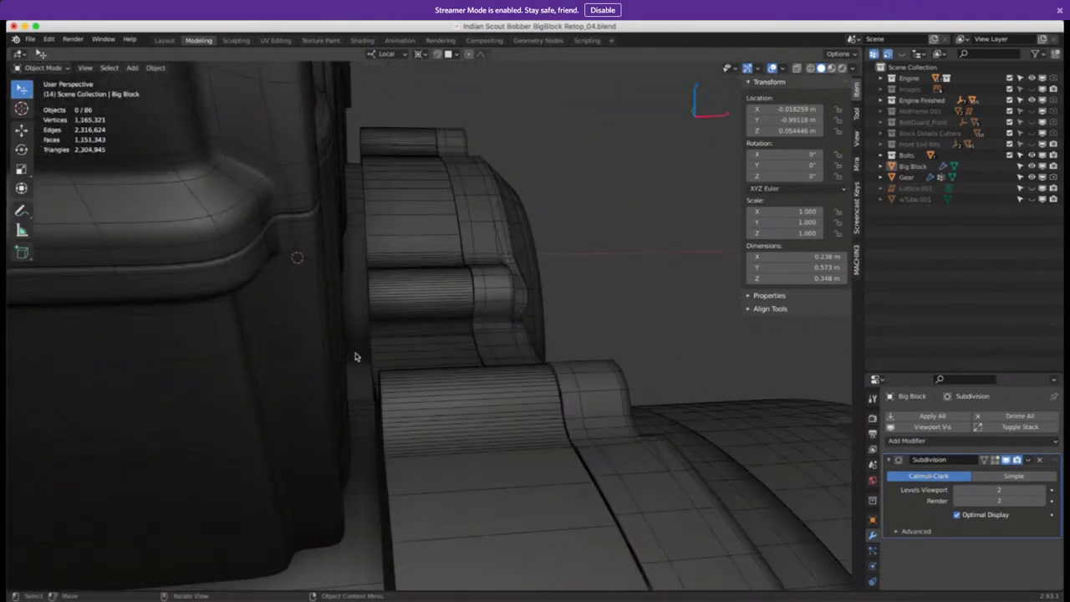
pyautogui.moveTo(347, 358); pyautogui.dragTo(365, 331, button='middle')
pyautogui.scroll(2, 376, 370)
pyautogui.scroll(-8, 375, 368)
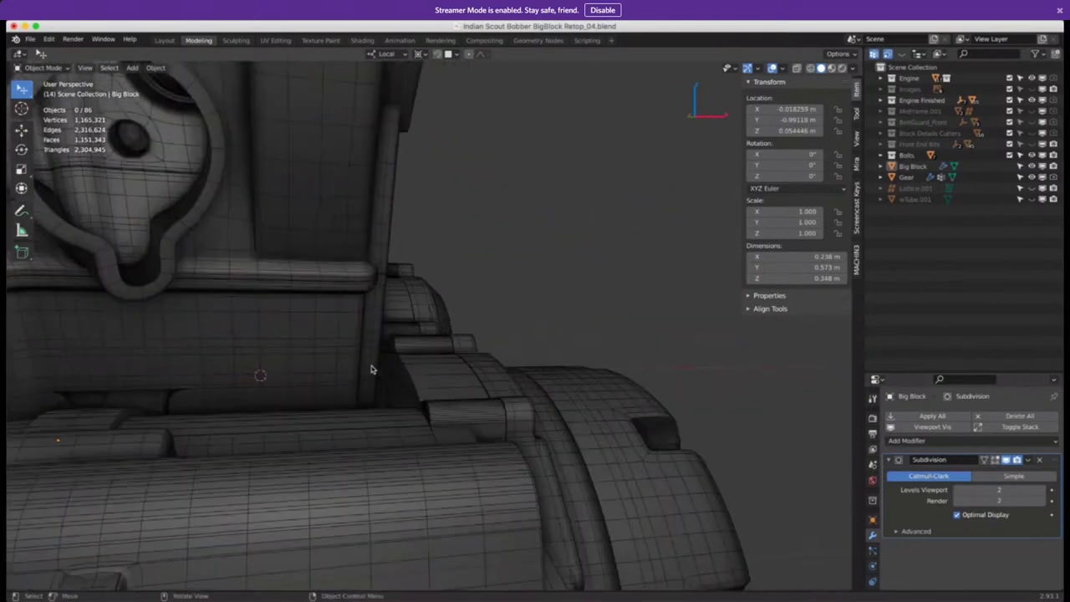
pyautogui.moveTo(279, 411); pyautogui.dragTo(352, 324, button='middle')
pyautogui.scroll(5, 352, 323)
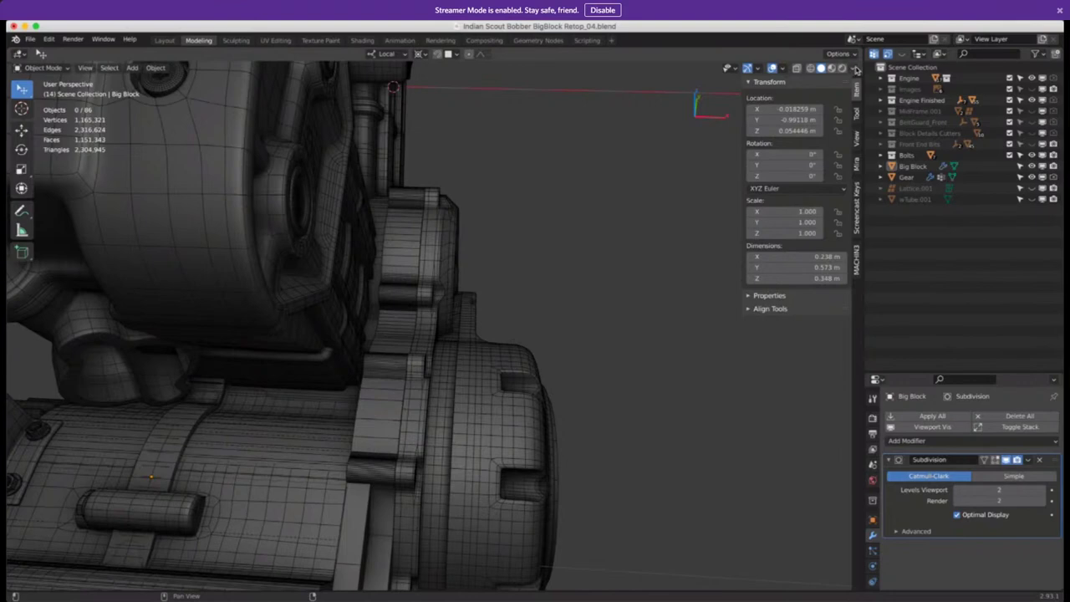
pyautogui.click(851, 69)
pyautogui.click(792, 303)
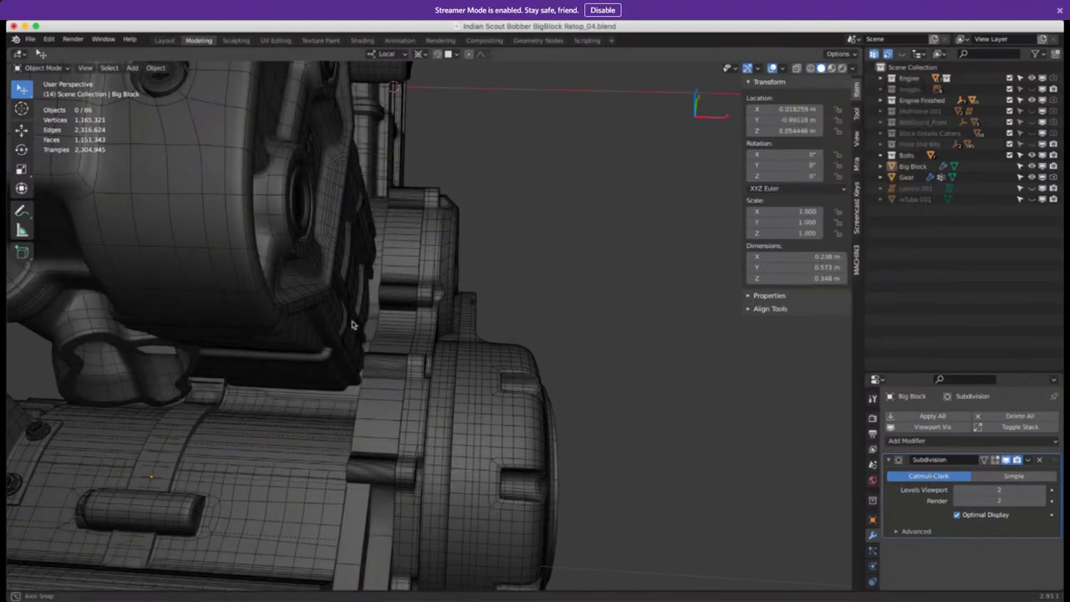
pyautogui.scroll(6, 371, 322)
pyautogui.moveTo(357, 331); pyautogui.dragTo(285, 385, button='middle')
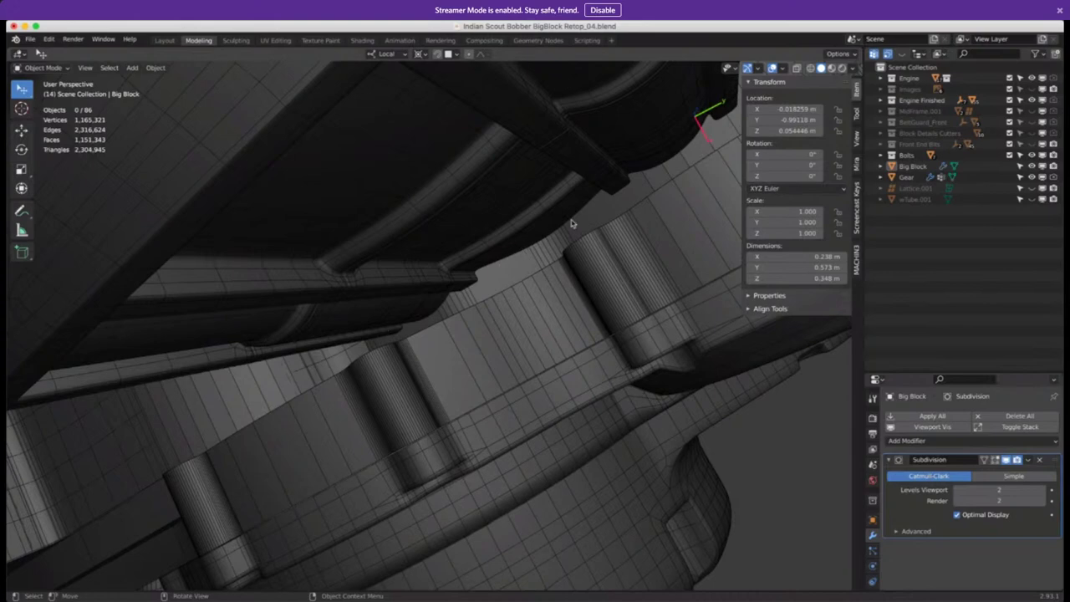
pyautogui.moveTo(655, 184); pyautogui.dragTo(572, 240, button='middle')
# Select and deselect the Right_Add_On belt piece, then orbit to a front view of the engine
pyautogui.click(573, 242)
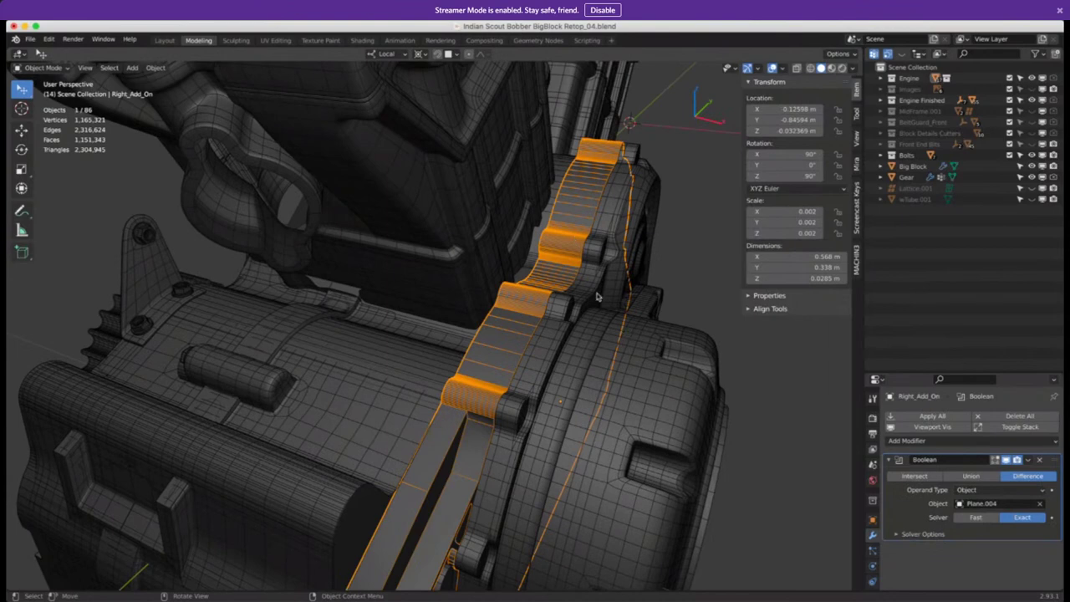
pyautogui.click(676, 249)
pyautogui.moveTo(442, 331); pyautogui.dragTo(522, 308, button='middle')
pyautogui.scroll(-6, 324, 351)
pyautogui.moveTo(334, 351); pyautogui.dragTo(384, 343, button='middle')
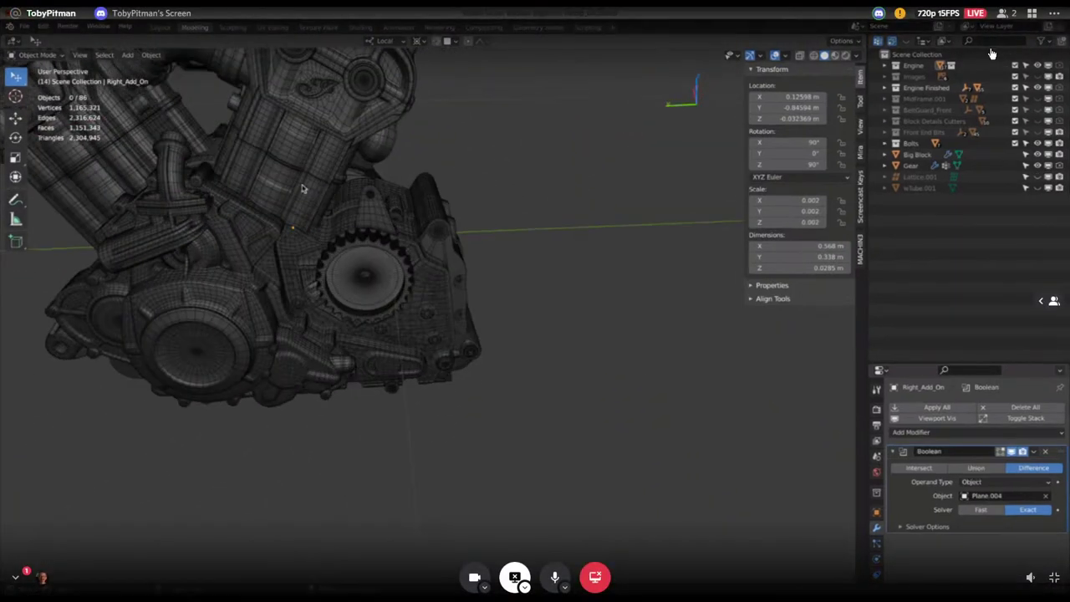
pyautogui.moveTo(266, 177); pyautogui.dragTo(338, 271, button='middle')
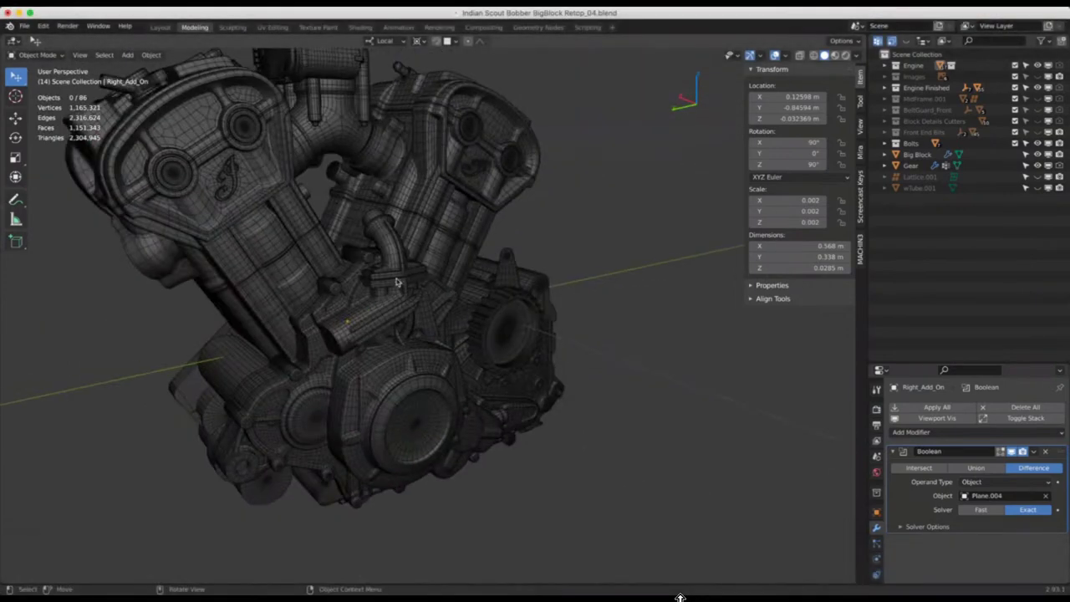
# Select Cylinder Head Lower plus the Big Block and orbit in on the side cover
pyautogui.click(296, 336)
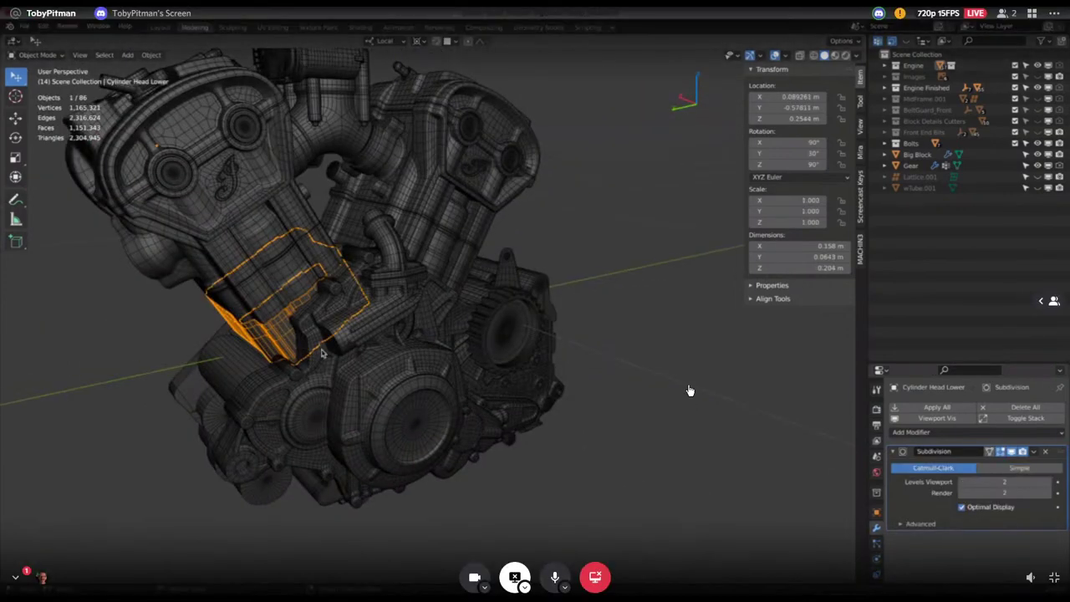
pyautogui.keyDown('shift'); pyautogui.click(452, 283); pyautogui.keyUp('shift')
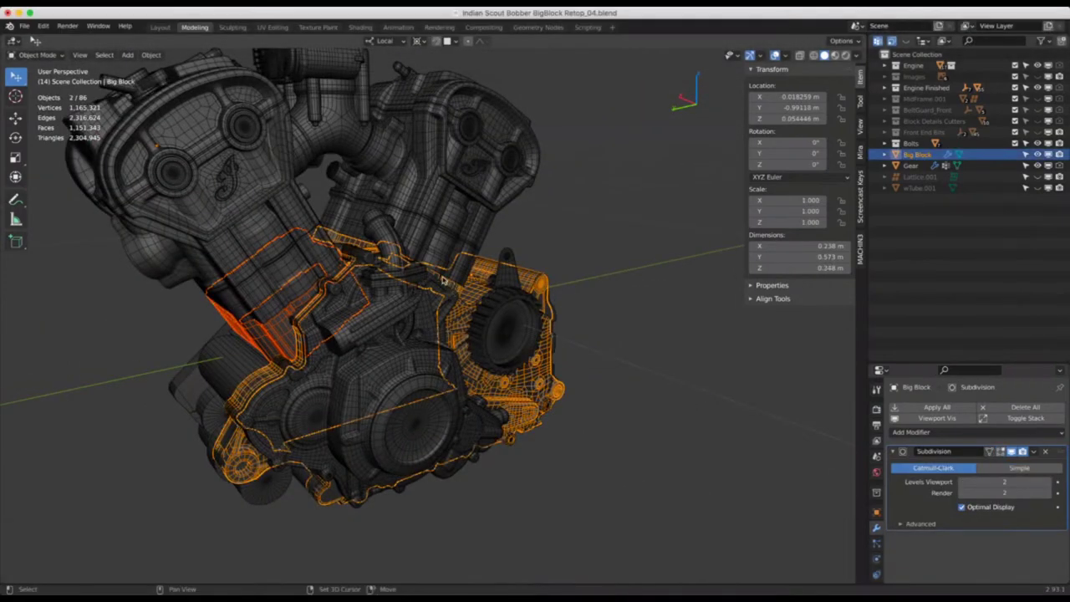
pyautogui.moveTo(445, 282); pyautogui.dragTo(339, 333, button='middle')
pyautogui.moveTo(389, 415); pyautogui.dragTo(518, 318, button='middle')
pyautogui.moveTo(244, 431); pyautogui.dragTo(259, 351, button='middle')
pyautogui.scroll(3, 259, 351)
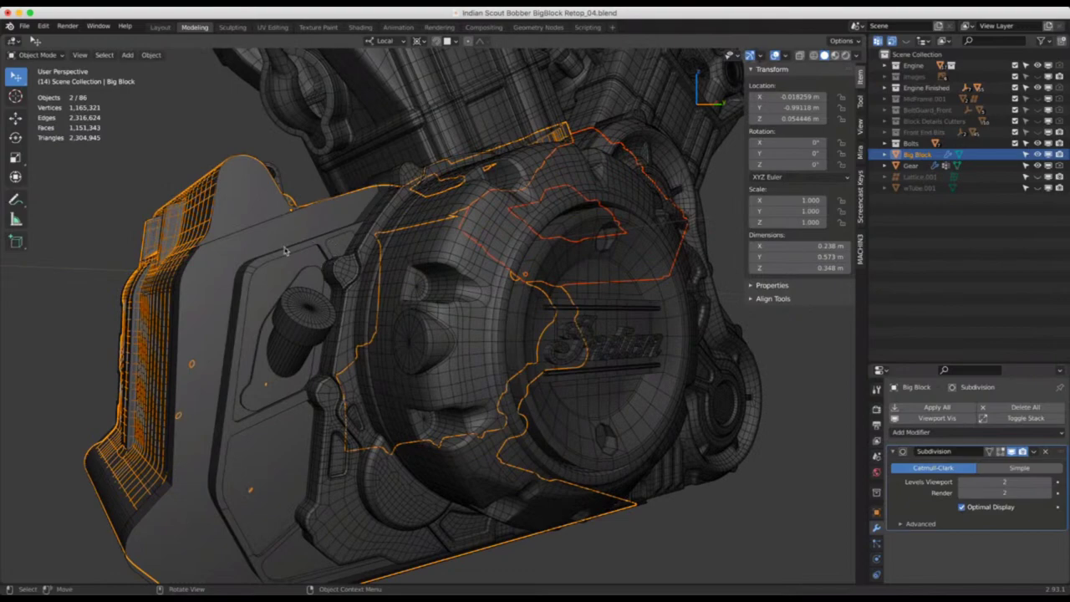
pyautogui.scroll(-5, 238, 395)
pyautogui.moveTo(237, 395); pyautogui.dragTo(311, 352, button='middle')
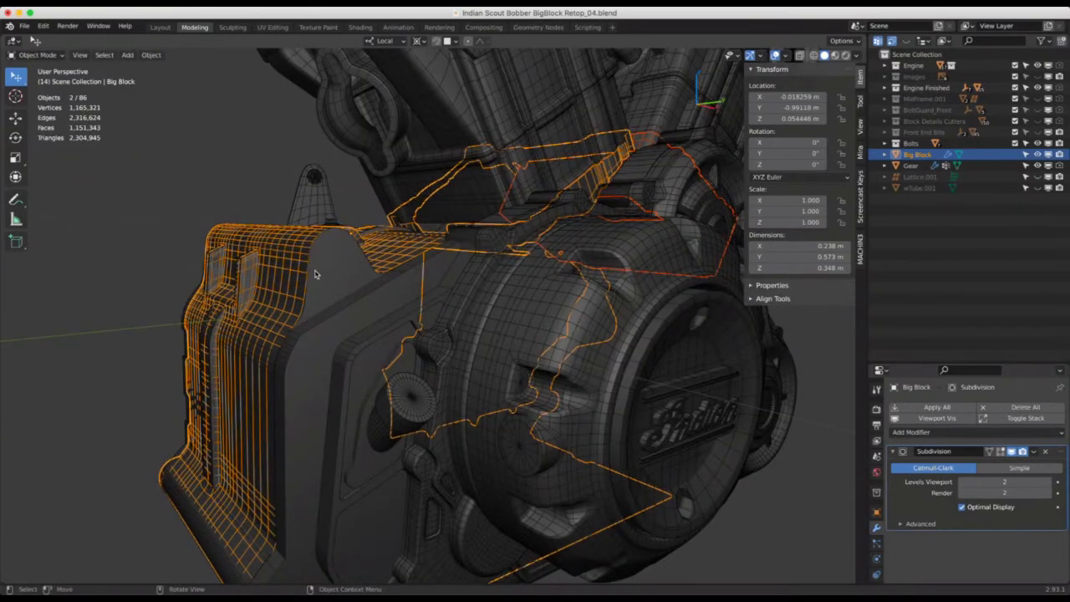
# Deselect both objects and orbit to a low view of the gear cover
pyautogui.click(127, 217)
pyautogui.moveTo(318, 275)
pyautogui.mouseDown(button='middle')
pyautogui.moveTo(290, 307)
pyautogui.moveTo(331, 304)
pyautogui.moveTo(320, 243)
pyautogui.moveTo(359, 251)
pyautogui.moveTo(415, 209)
pyautogui.moveTo(353, 303)
pyautogui.moveTo(317, 272)
pyautogui.moveTo(214, 261)
pyautogui.moveTo(239, 293)
pyautogui.mouseUp(button='middle')
pyautogui.scroll(2, 321, 251)
pyautogui.scroll(-4, 326, 276)
pyautogui.scroll(1, 396, 263)
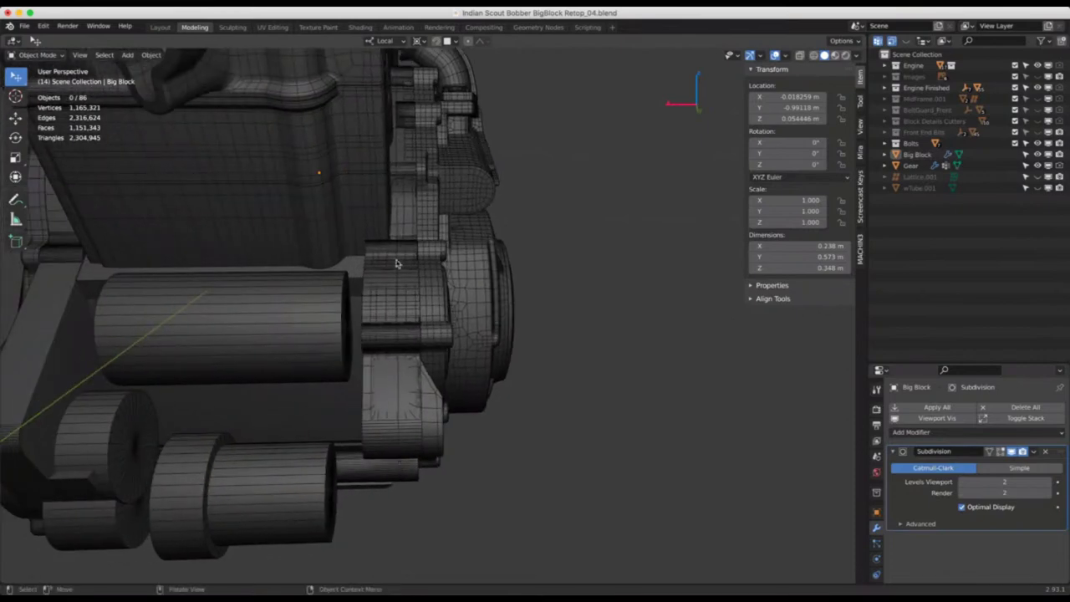
pyautogui.moveTo(375, 331); pyautogui.dragTo(383, 272, button='middle')
# Zoom in and orbit around the engine block
pyautogui.scroll(5, 288, 232)
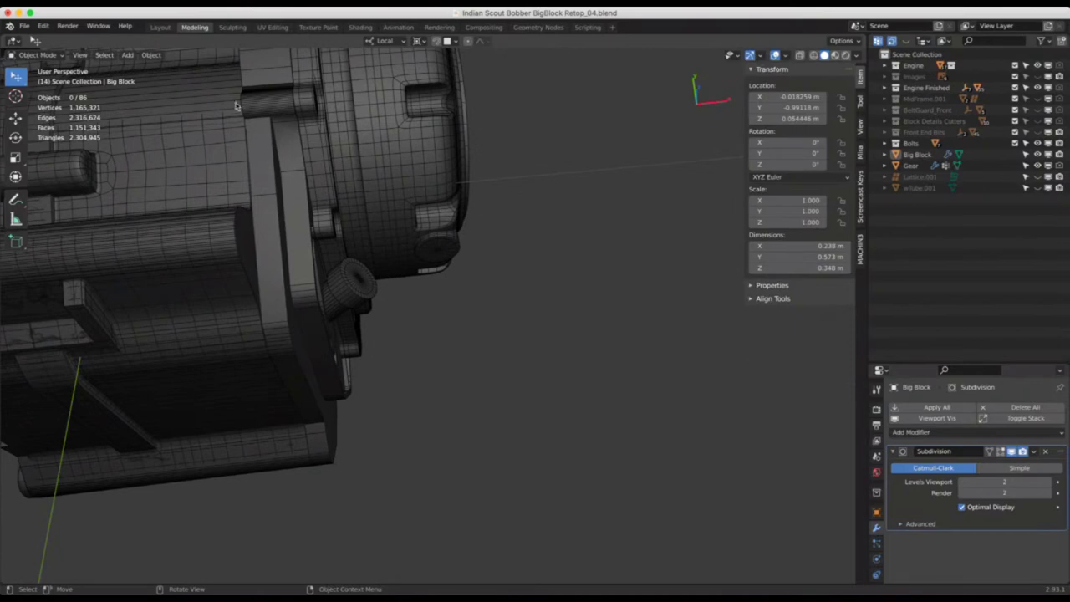
pyautogui.moveTo(235, 105); pyautogui.dragTo(293, 246, button='middle')
pyautogui.scroll(3, 317, 272)
pyautogui.scroll(2, 297, 241)
pyautogui.scroll(2, 301, 233)
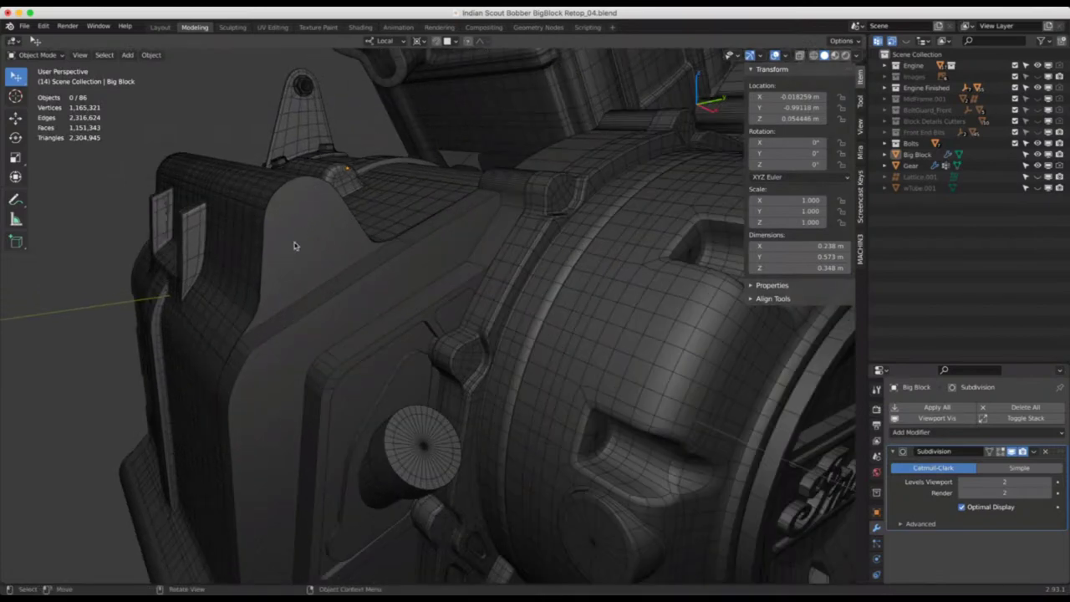
pyautogui.scroll(-6, 293, 246)
pyautogui.moveTo(201, 270)
pyautogui.mouseDown(button='middle')
pyautogui.moveTo(143, 262)
pyautogui.moveTo(220, 264)
pyautogui.moveTo(292, 245)
pyautogui.moveTo(147, 268)
pyautogui.moveTo(200, 250)
pyautogui.mouseUp(button='middle')
# Hide the Engine collection and view the block's right side, briefly checking the web browser
pyautogui.click(1038, 65)
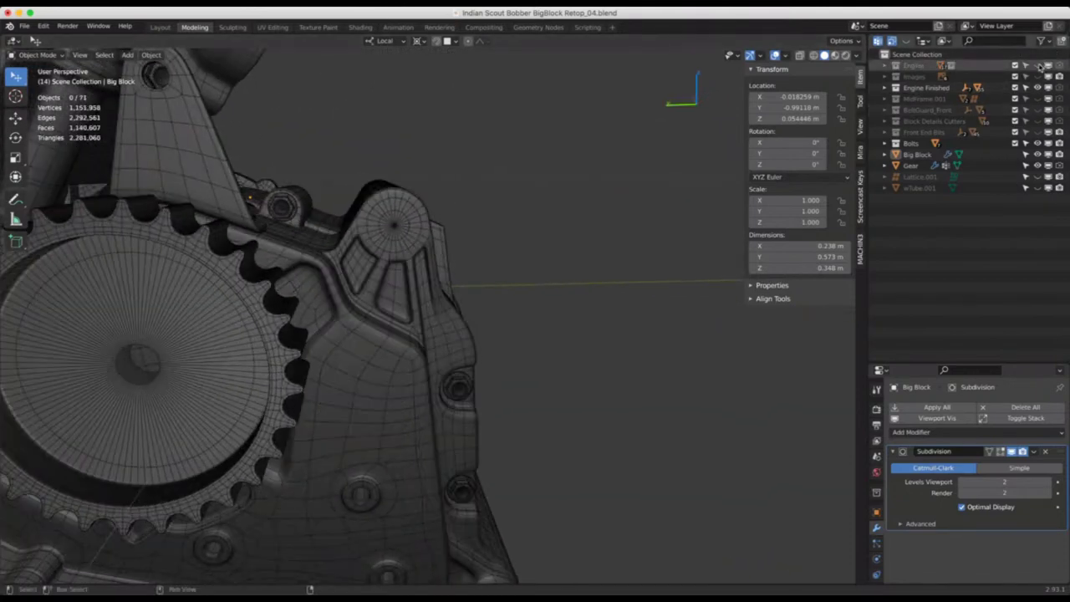
pyautogui.moveTo(452, 261); pyautogui.dragTo(399, 259, button='middle')
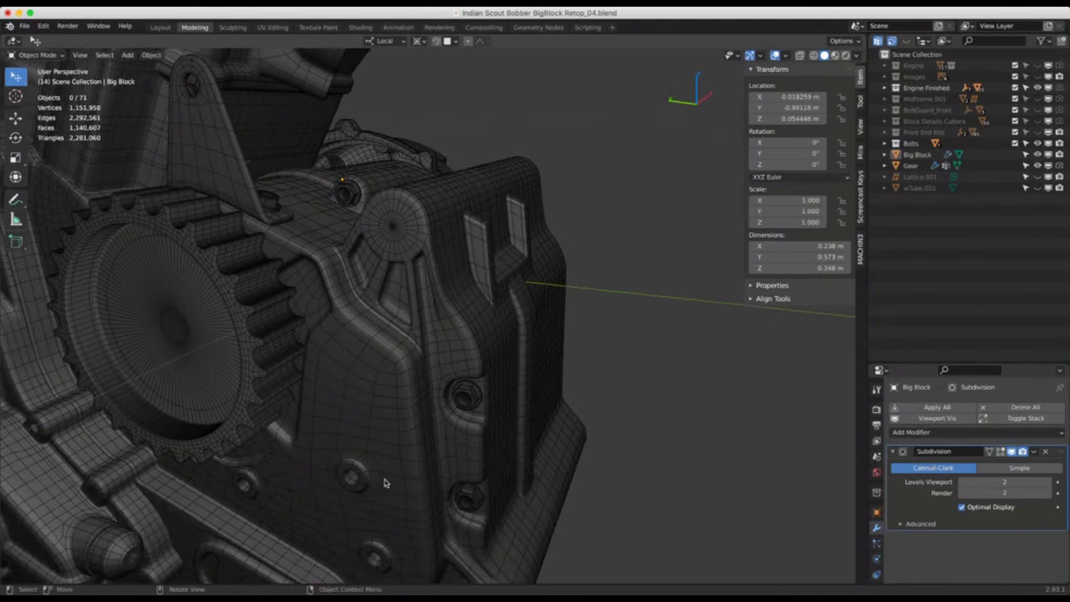
pyautogui.moveTo(382, 585)
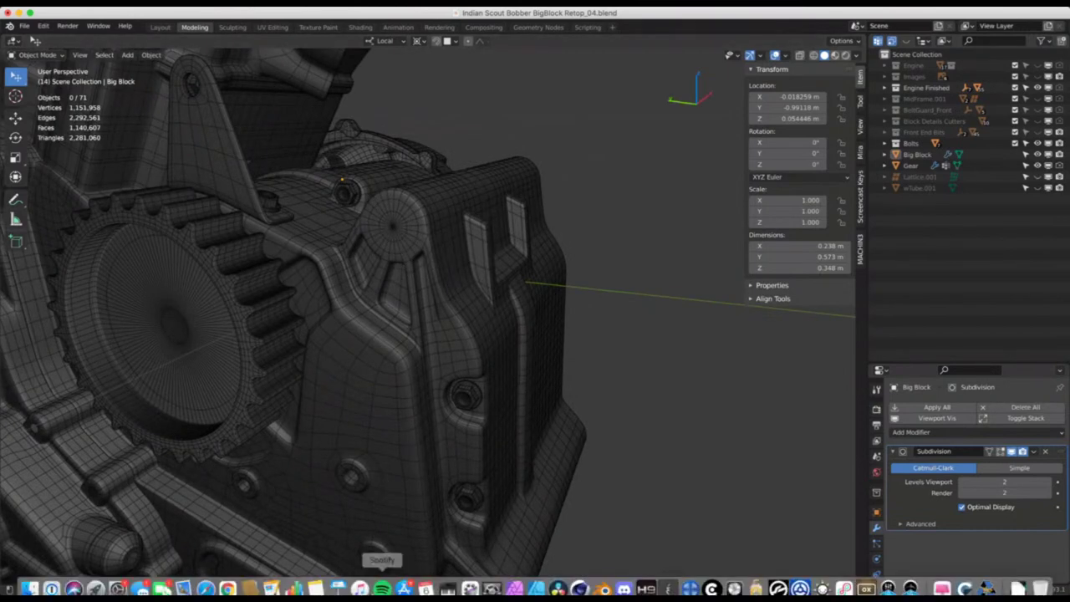
pyautogui.click(206, 580)
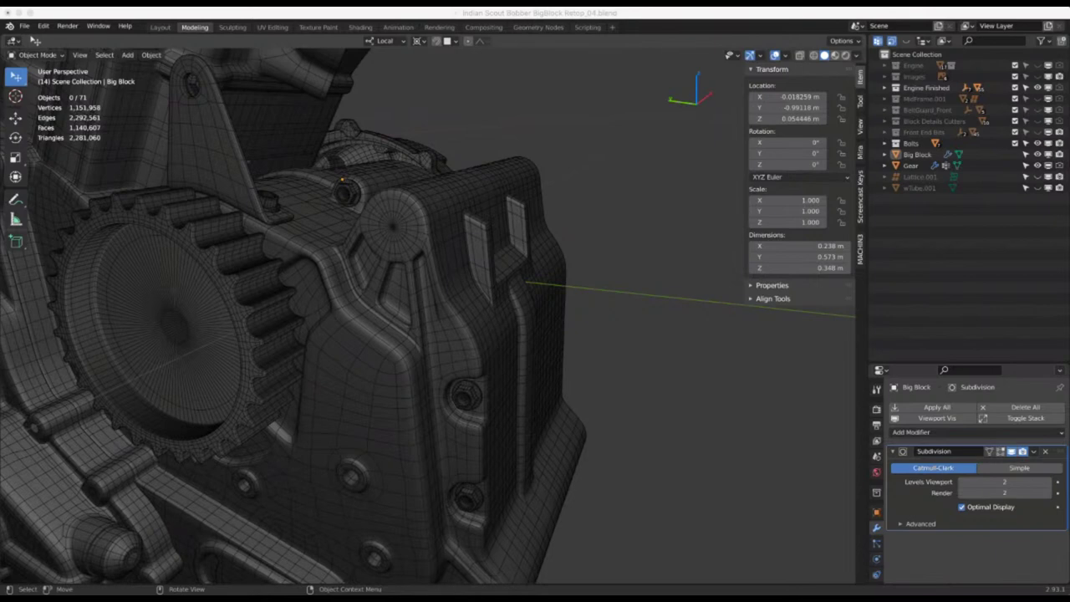
pyautogui.moveTo(507, 368); pyautogui.dragTo(387, 246, button='middle')
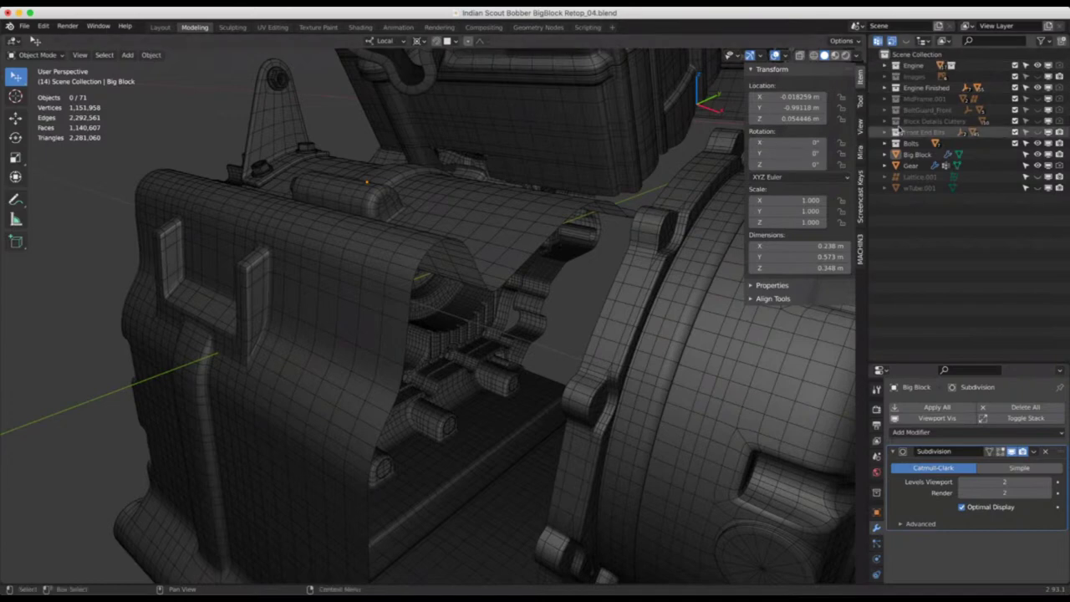
# Show the Engine collection again and orbit to a side-on view of the Big Block
pyautogui.click(1038, 65)
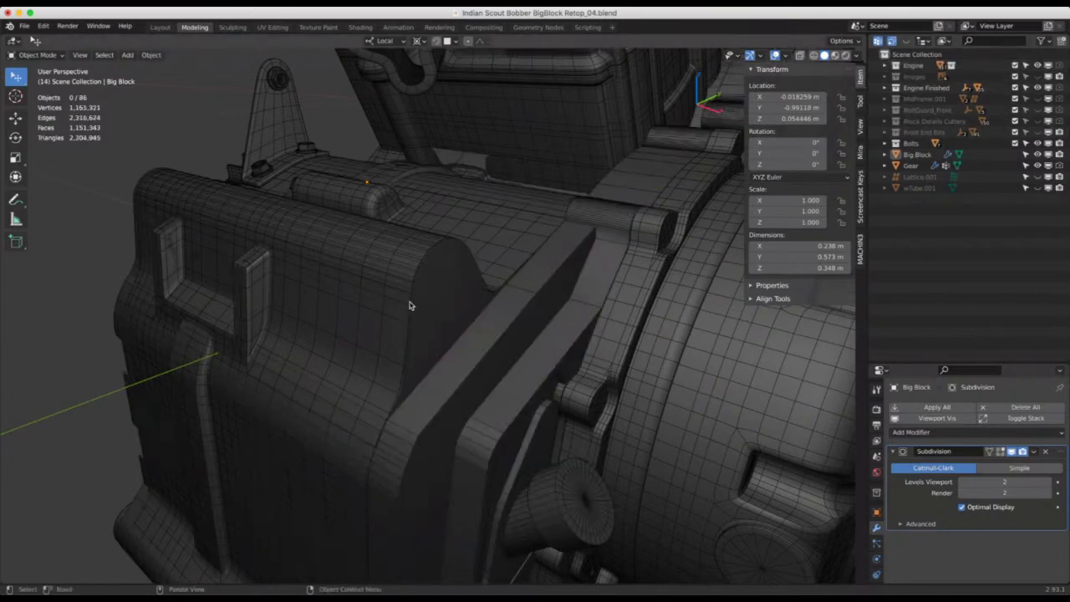
pyautogui.moveTo(409, 303); pyautogui.dragTo(370, 293, button='middle')
pyautogui.moveTo(471, 302); pyautogui.dragTo(476, 270, button='middle')
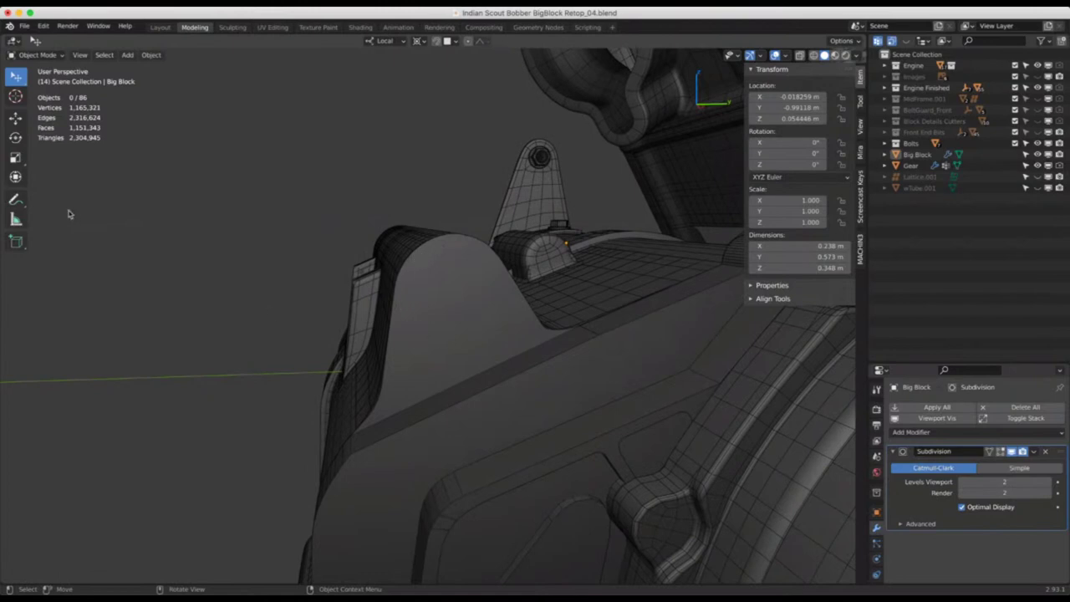
pyautogui.click(17, 199)
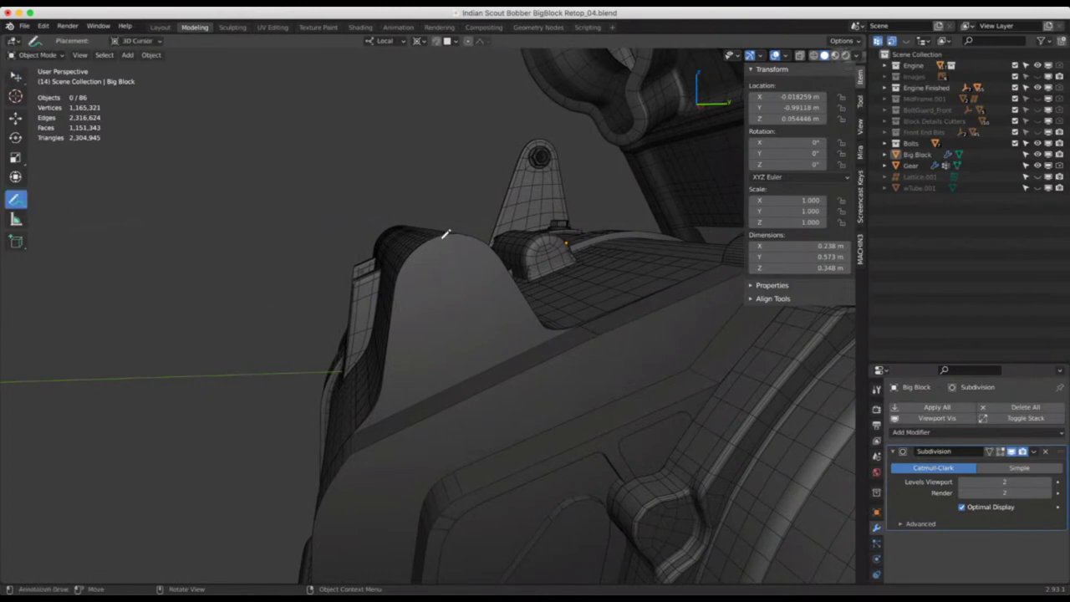
pyautogui.moveTo(446, 234); pyautogui.dragTo(416, 241)
pyautogui.moveTo(403, 288)
pyautogui.mouseDown()
pyautogui.moveTo(408, 324)
pyautogui.moveTo(471, 344)
pyautogui.moveTo(489, 334)
pyautogui.moveTo(503, 288)
pyautogui.moveTo(496, 260)
pyautogui.moveTo(474, 236)
pyautogui.moveTo(421, 236)
pyautogui.mouseUp()
pyautogui.moveTo(415, 335); pyautogui.dragTo(410, 390)
pyautogui.moveTo(469, 355); pyautogui.dragTo(472, 372)
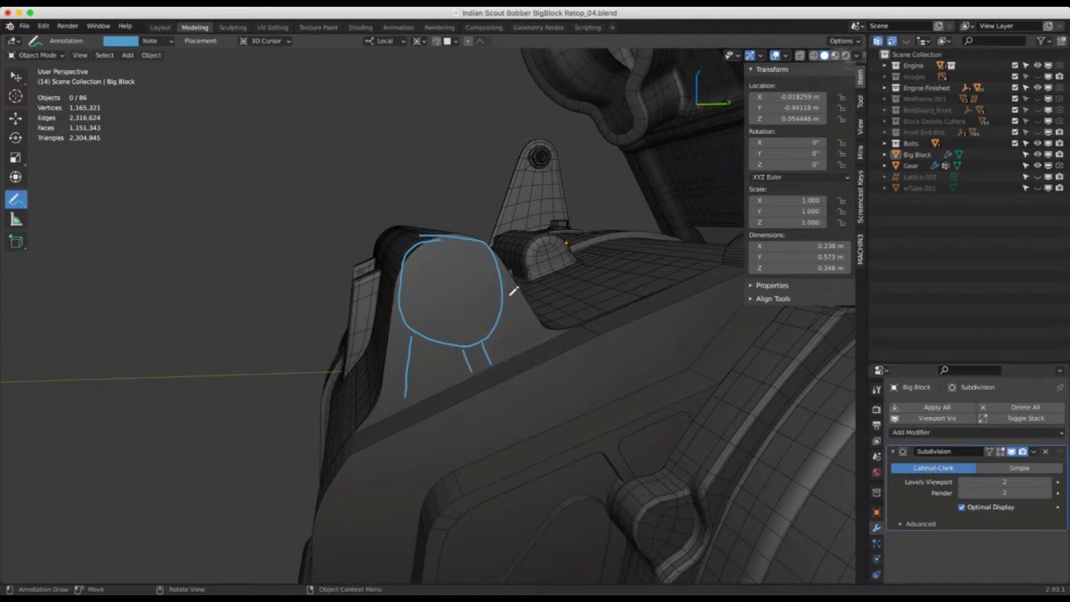
pyautogui.moveTo(506, 292); pyautogui.dragTo(529, 337)
pyautogui.moveTo(556, 340); pyautogui.dragTo(556, 341, button='middle')
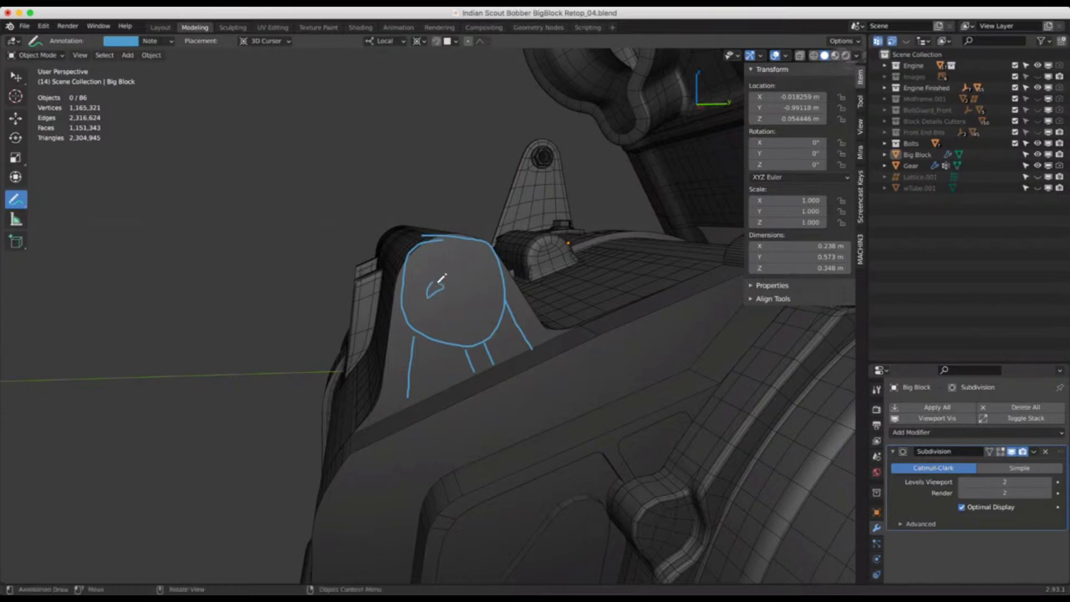
pyautogui.moveTo(472, 263); pyautogui.dragTo(479, 268)
pyautogui.moveTo(451, 320)
pyautogui.mouseDown()
pyautogui.moveTo(460, 297)
pyautogui.moveTo(479, 309)
pyautogui.mouseUp()
pyautogui.click(15, 198)
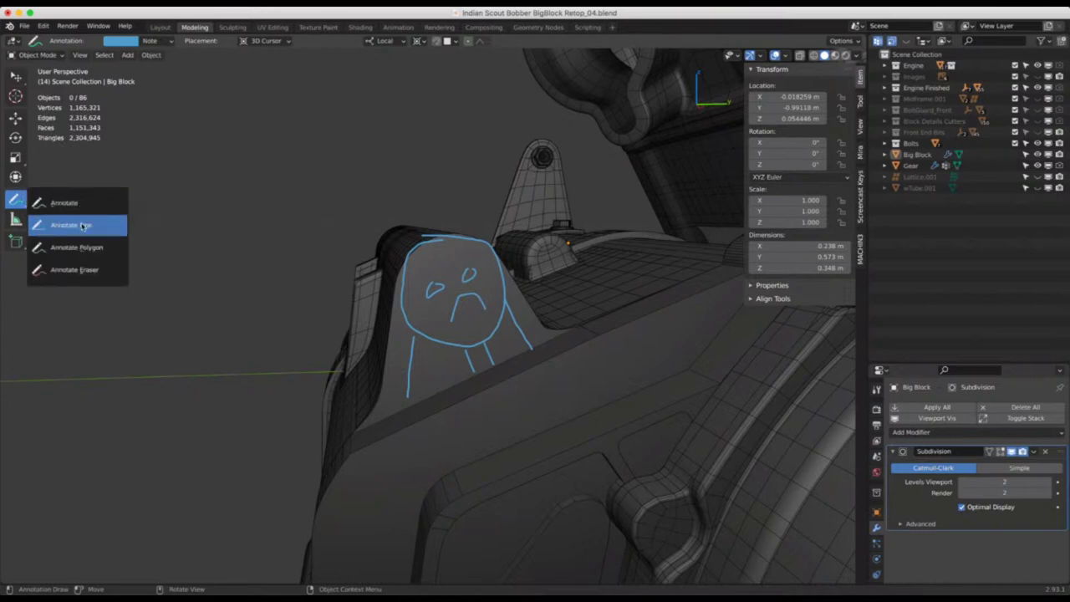
pyautogui.click(74, 269)
pyautogui.moveTo(413, 295)
pyautogui.mouseDown()
pyautogui.moveTo(480, 258)
pyautogui.moveTo(494, 264)
pyautogui.moveTo(398, 273)
pyautogui.moveTo(418, 227)
pyautogui.mouseUp()
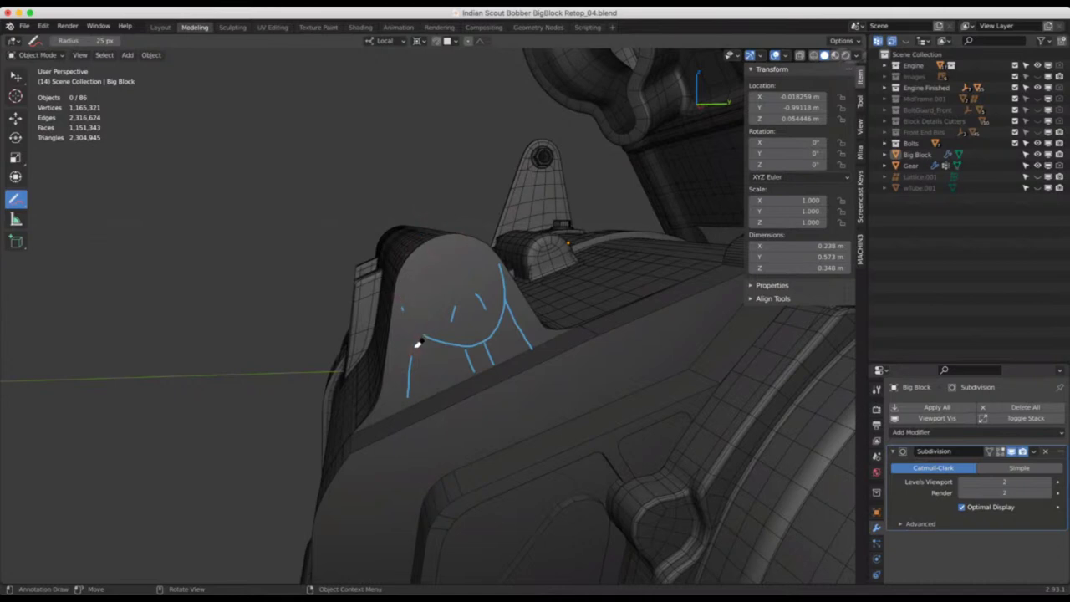
pyautogui.moveTo(418, 342)
pyautogui.mouseDown()
pyautogui.moveTo(501, 280)
pyautogui.moveTo(521, 339)
pyautogui.mouseUp()
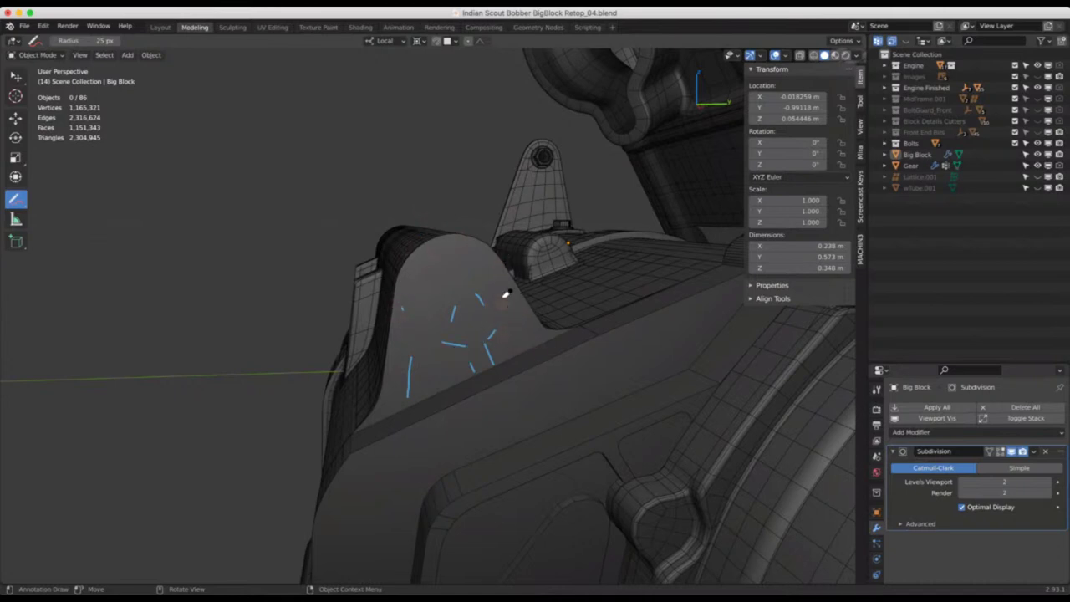
pyautogui.moveTo(505, 294)
pyautogui.mouseDown()
pyautogui.moveTo(501, 364)
pyautogui.moveTo(503, 298)
pyautogui.moveTo(486, 368)
pyautogui.moveTo(490, 309)
pyautogui.moveTo(471, 344)
pyautogui.moveTo(483, 270)
pyautogui.moveTo(487, 314)
pyautogui.moveTo(477, 324)
pyautogui.moveTo(455, 283)
pyautogui.moveTo(455, 368)
pyautogui.moveTo(472, 285)
pyautogui.moveTo(430, 337)
pyautogui.mouseUp()
pyautogui.moveTo(420, 398); pyautogui.dragTo(402, 296)
pyautogui.moveTo(433, 301)
pyautogui.mouseDown(button='middle')
pyautogui.moveTo(459, 306)
pyautogui.moveTo(439, 301)
pyautogui.moveTo(448, 330)
pyautogui.moveTo(442, 303)
pyautogui.mouseUp(button='middle')
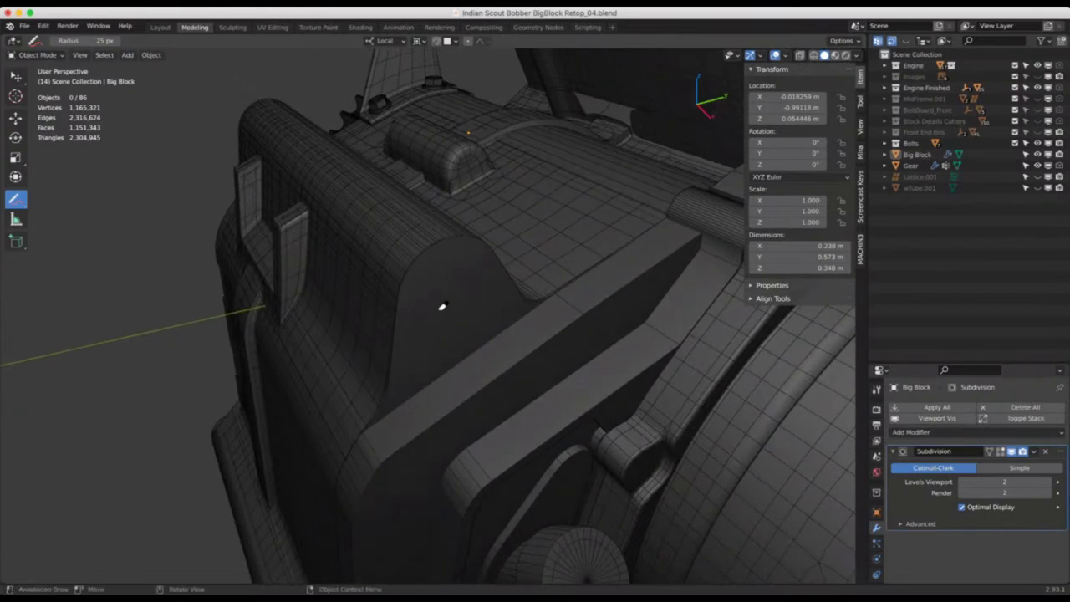
# Set the viewport shading to random object colours
pyautogui.click(855, 56)
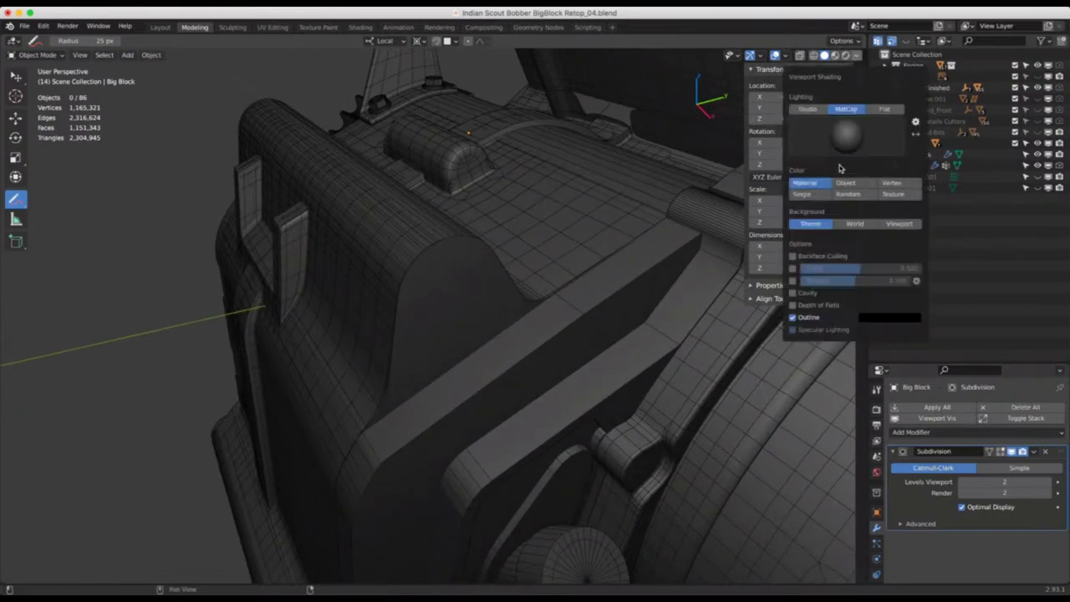
pyautogui.click(847, 194)
pyautogui.moveTo(446, 270)
pyautogui.mouseDown(button='middle')
pyautogui.moveTo(507, 248)
pyautogui.moveTo(461, 241)
pyautogui.moveTo(468, 274)
pyautogui.mouseUp(button='middle')
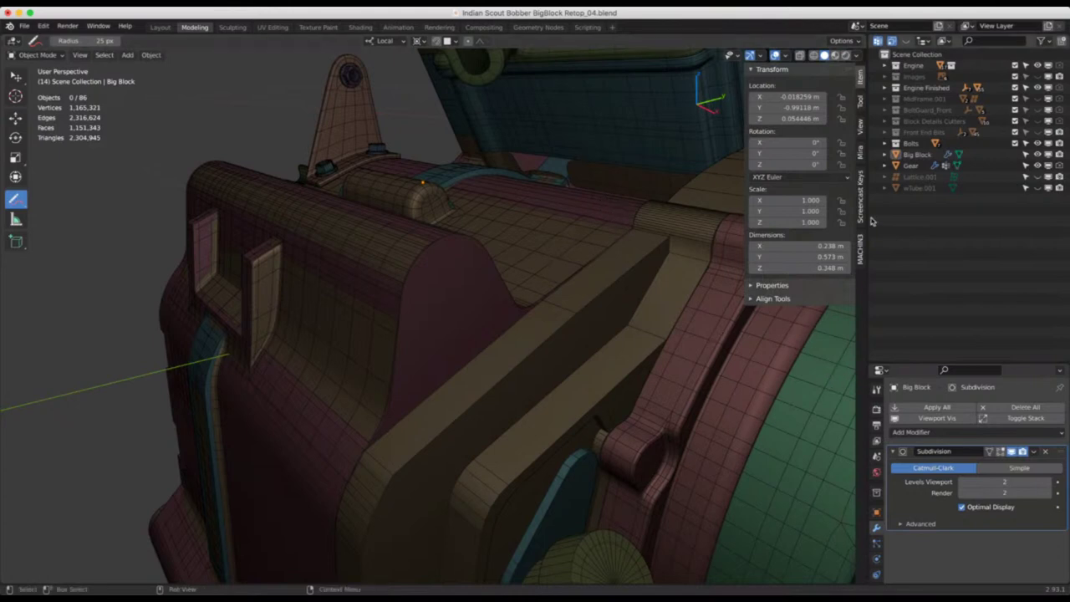
# Expand the Big Block's Visibility and Viewport Display panels in Object Properties
pyautogui.click(877, 512)
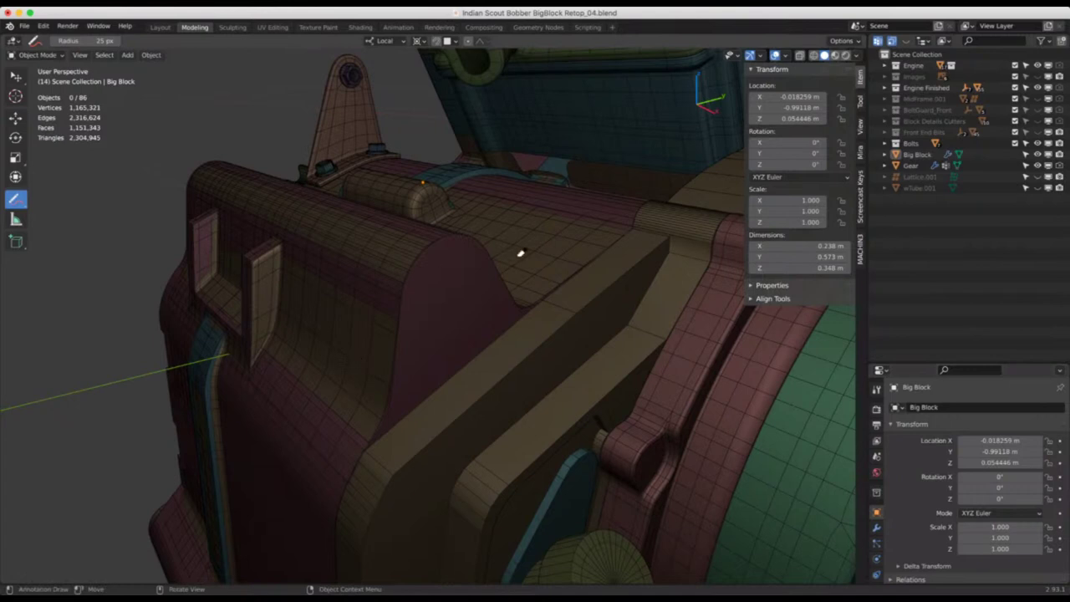
pyautogui.moveTo(558, 295); pyautogui.dragTo(555, 295, button='middle')
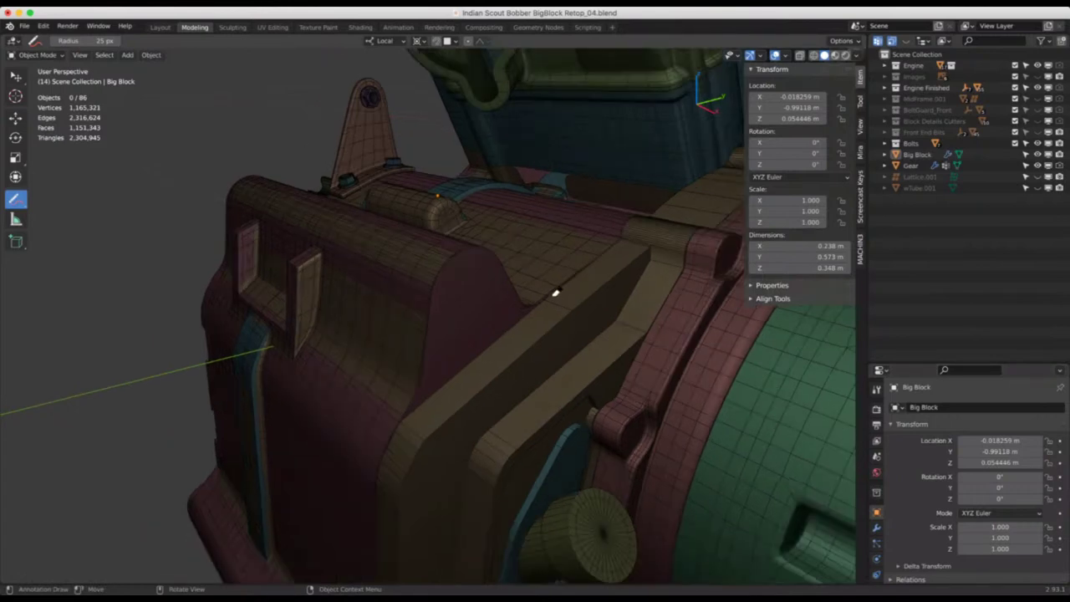
pyautogui.scroll(-3, 913, 489)
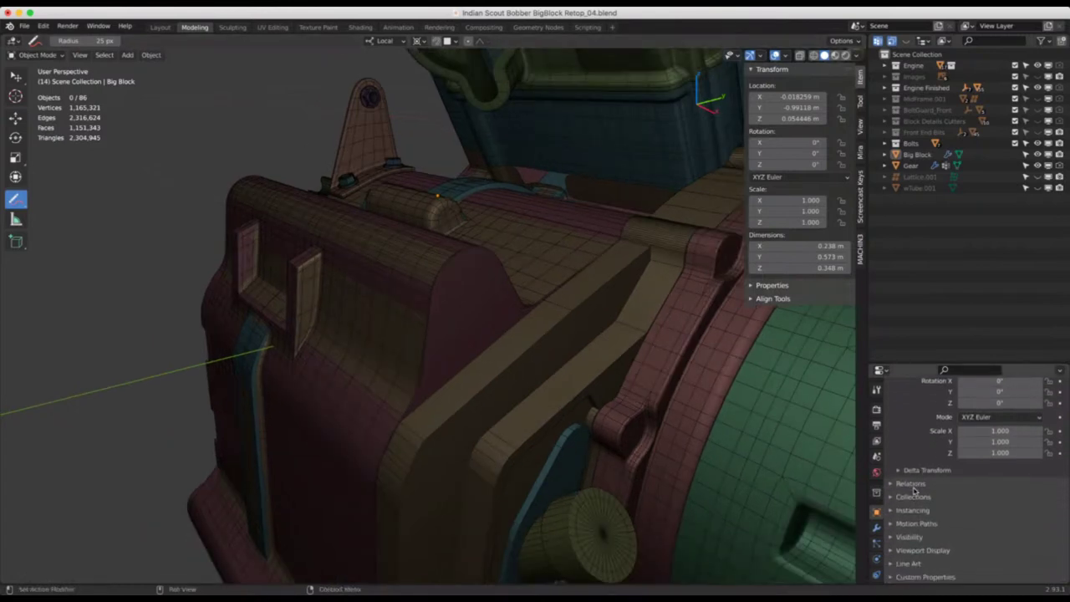
pyautogui.click(899, 538)
pyautogui.scroll(-2, 928, 533)
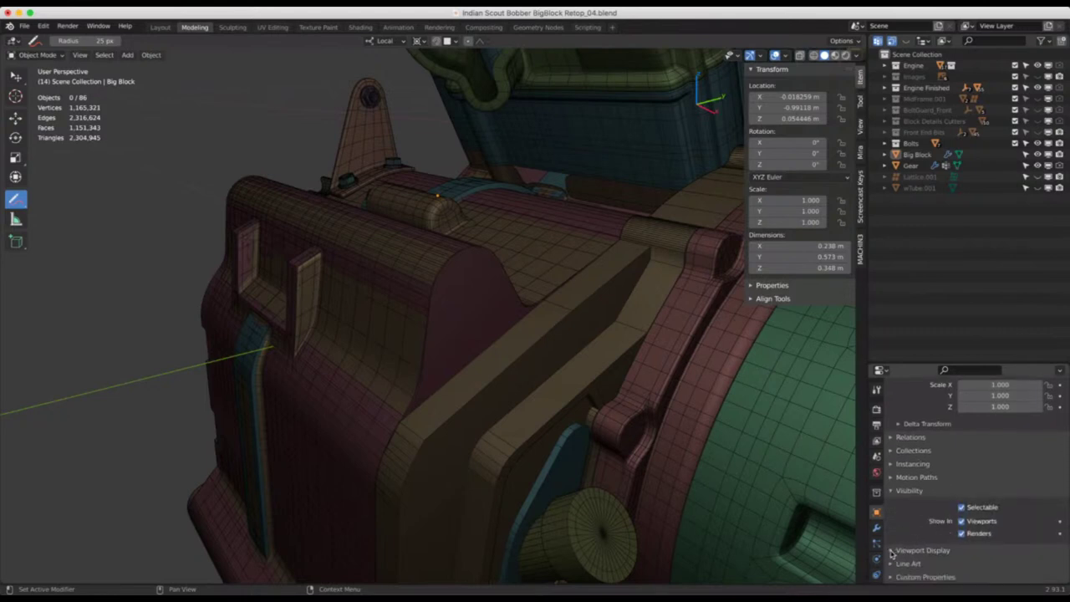
pyautogui.click(891, 550)
pyautogui.scroll(-4, 919, 535)
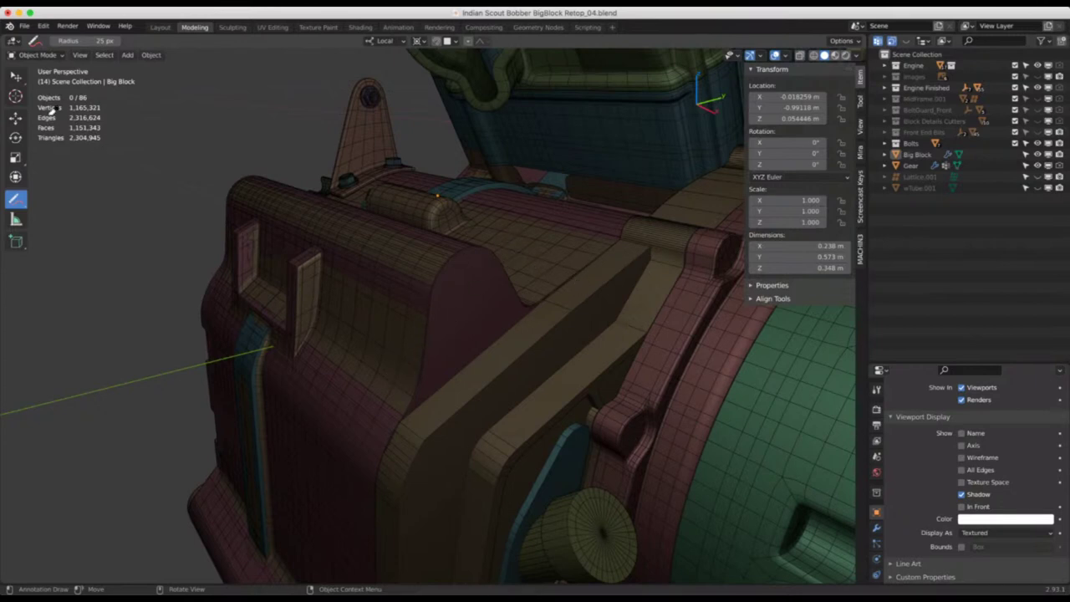
pyautogui.click(16, 76)
# Select the Big Block and enter Edit Mode, orbiting in close around the block
pyautogui.click(419, 264)
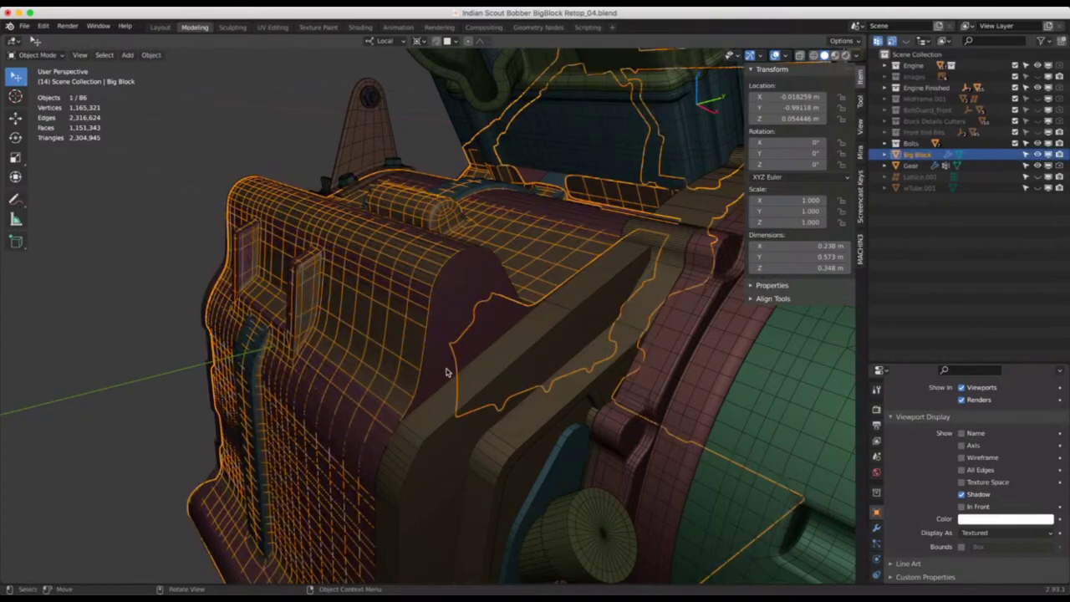
pyautogui.press('Tab')
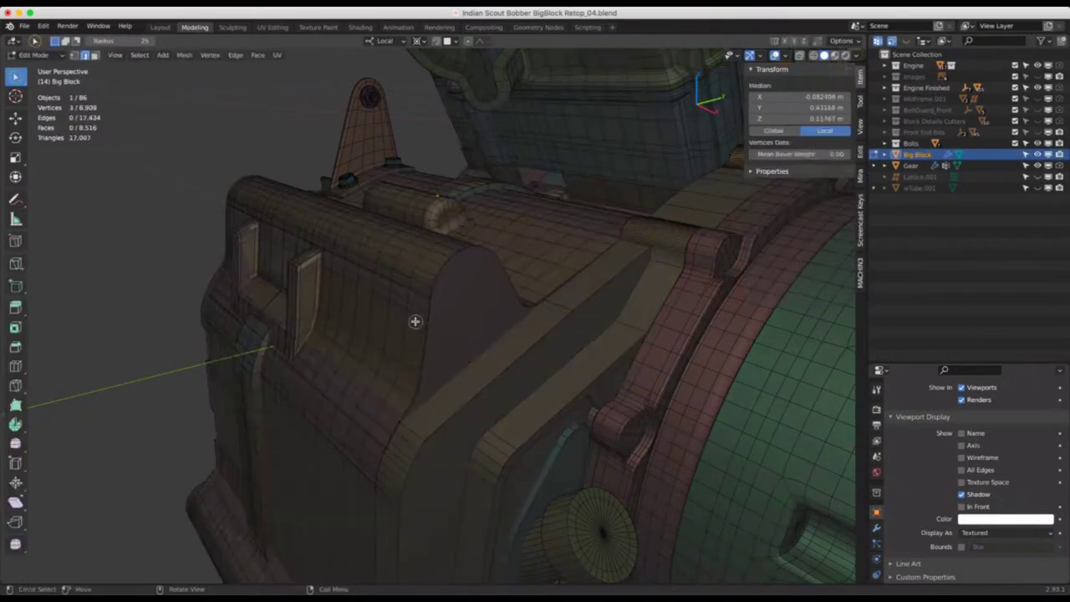
pyautogui.scroll(-5, 418, 326)
pyautogui.moveTo(425, 326)
pyautogui.mouseDown(button='middle')
pyautogui.moveTo(354, 292)
pyautogui.moveTo(430, 320)
pyautogui.moveTo(430, 334)
pyautogui.mouseUp(button='middle')
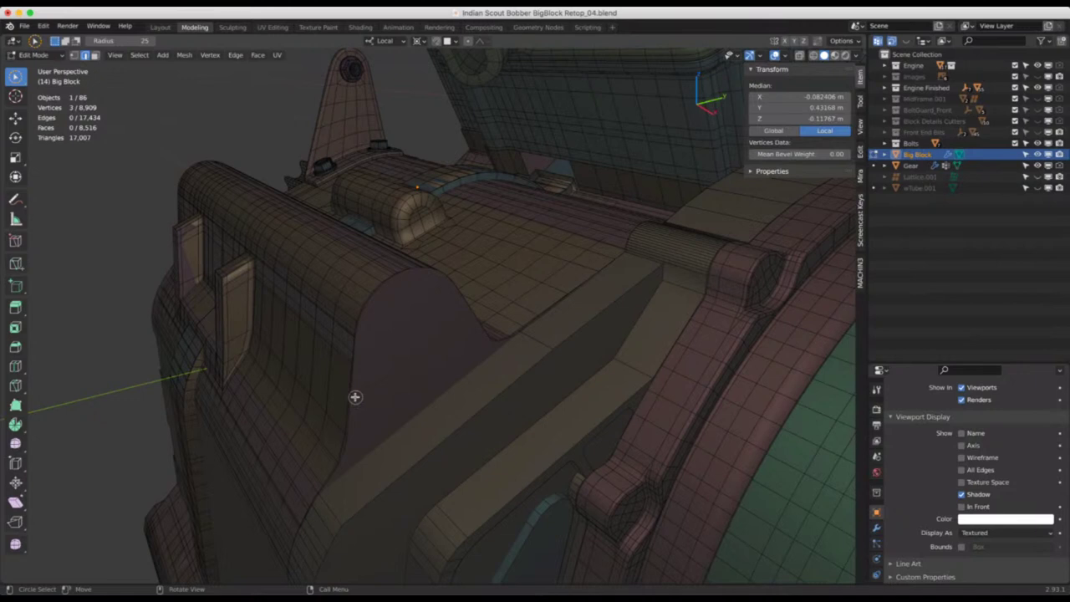
pyautogui.keyDown('alt'); pyautogui.keyDown('shift'); pyautogui.click(351, 399); pyautogui.keyUp('shift'); pyautogui.keyUp('alt')
pyautogui.moveTo(390, 376)
pyautogui.mouseDown(button='middle')
pyautogui.moveTo(366, 358)
pyautogui.moveTo(384, 372)
pyautogui.mouseUp(button='middle')
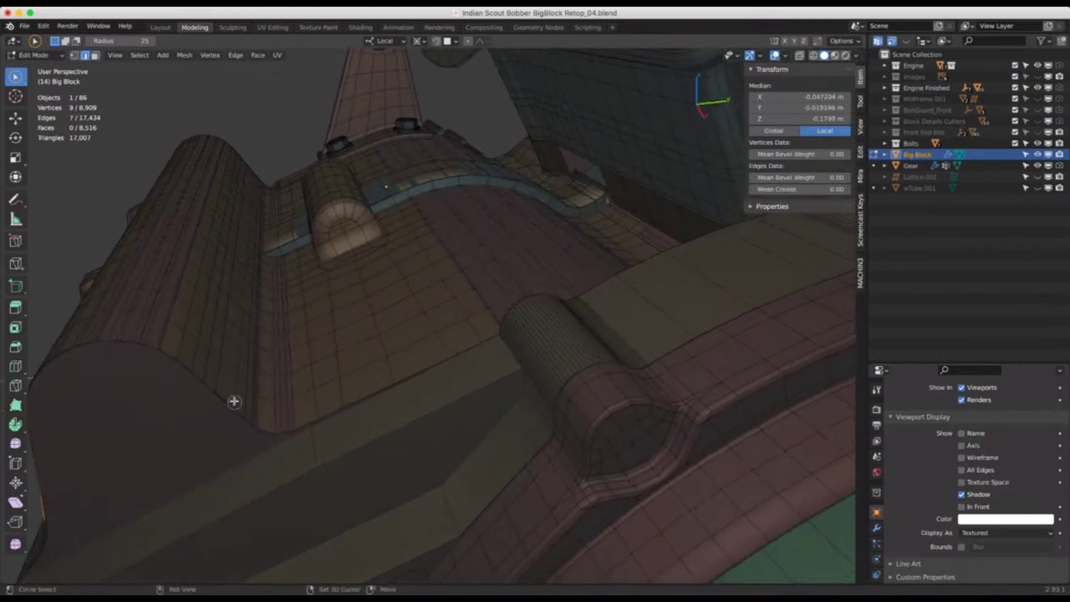
pyautogui.moveTo(234, 401); pyautogui.dragTo(275, 356, button='middle')
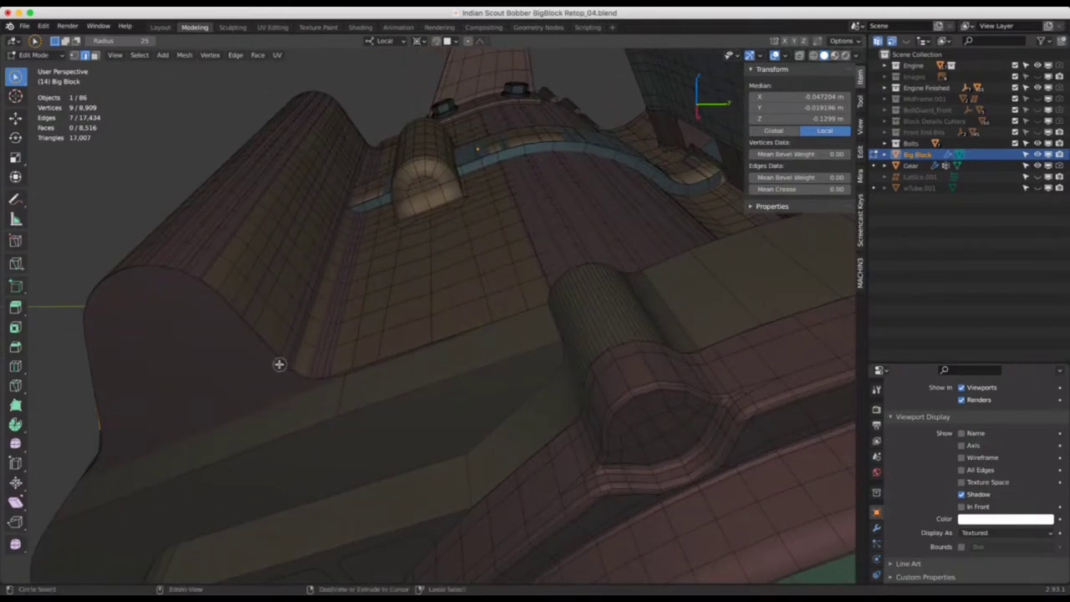
# With the Tweak tool, select the edge loop along the foot of the arched hump
pyautogui.press('w')
pyautogui.press('w')
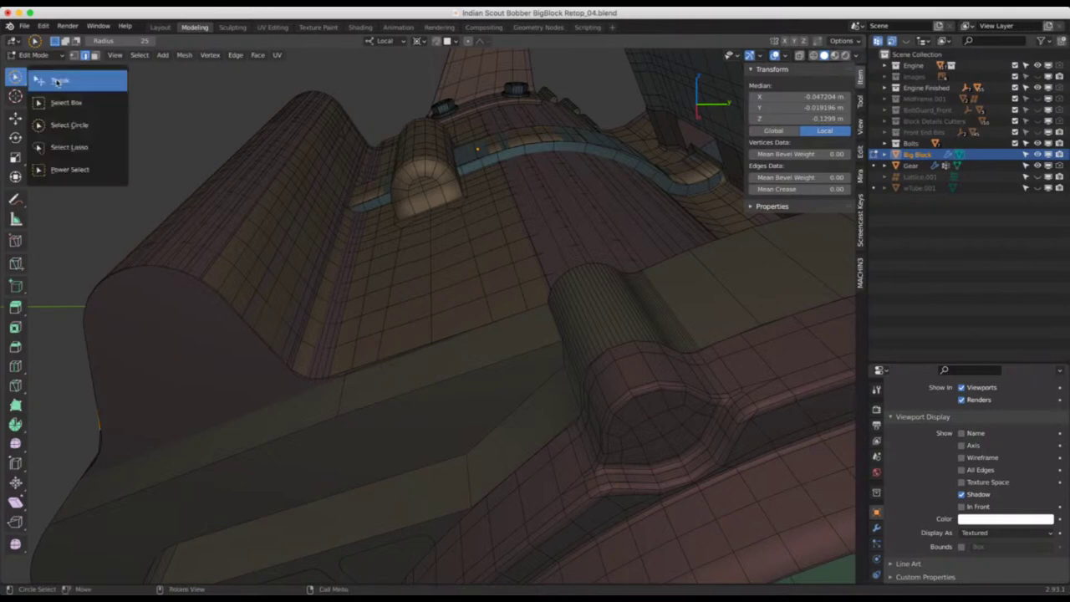
pyautogui.keyDown('alt'); pyautogui.click(283, 360); pyautogui.keyUp('alt')
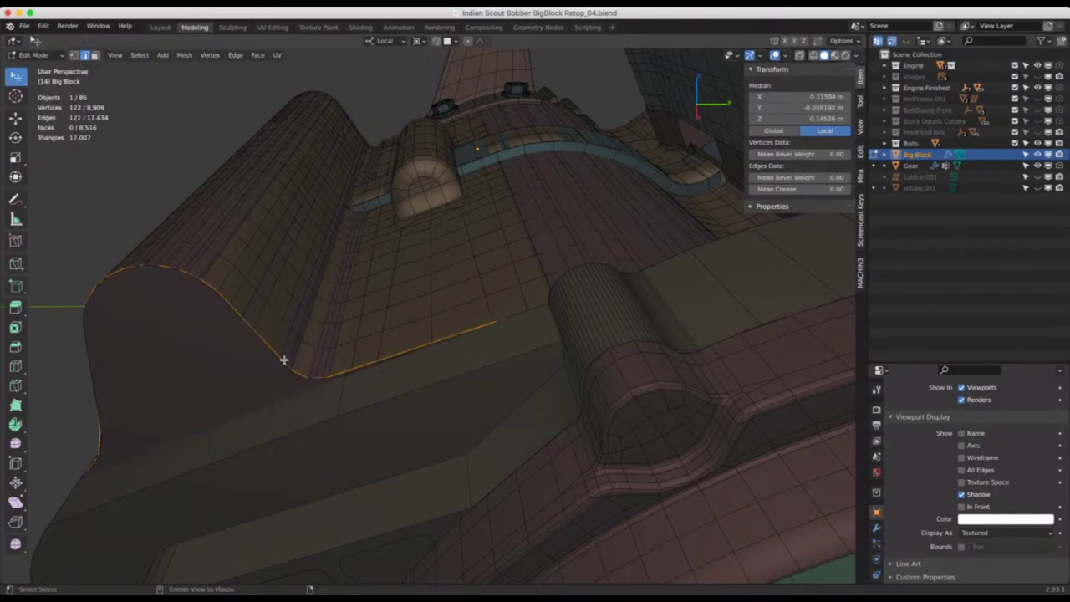
pyautogui.click(283, 359)
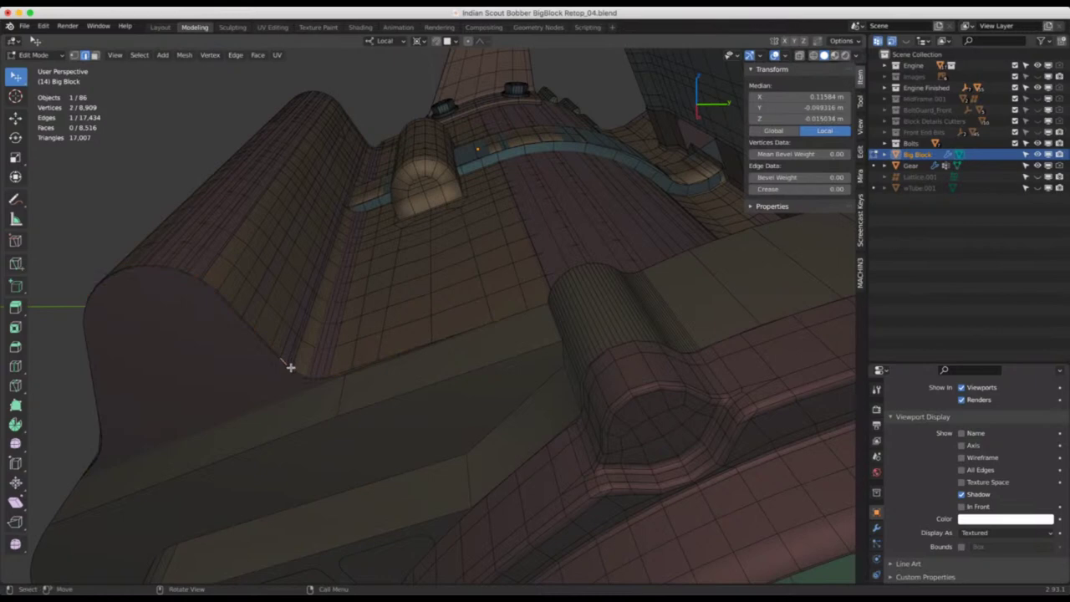
pyautogui.moveTo(289, 366); pyautogui.dragTo(273, 413, button='middle')
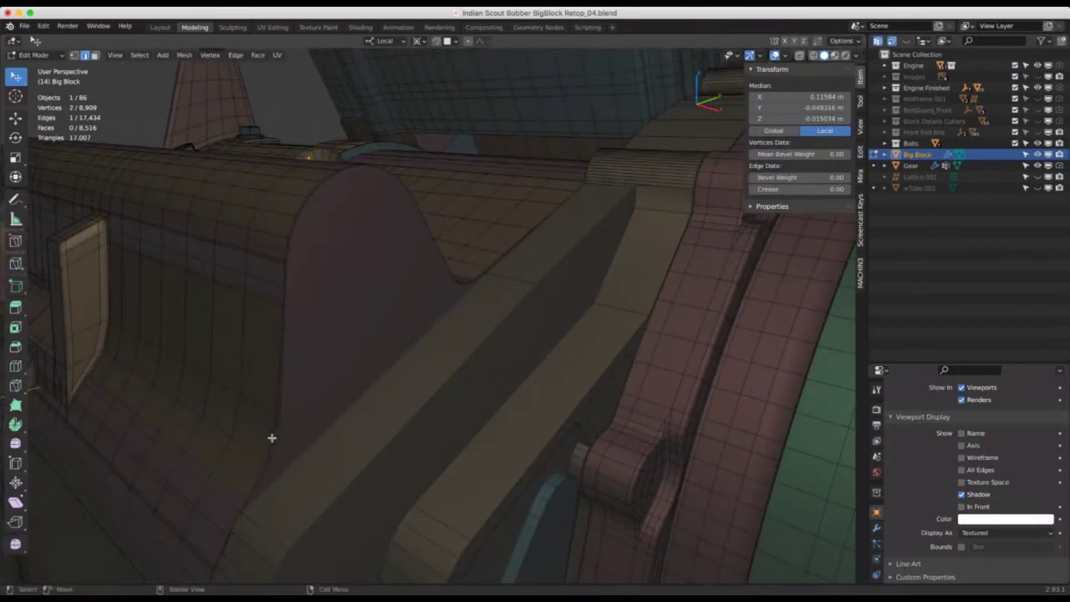
pyautogui.keyDown('ctrl'); pyautogui.click(271, 437); pyautogui.keyUp('ctrl')
pyautogui.moveTo(329, 413); pyautogui.dragTo(264, 398, button='middle')
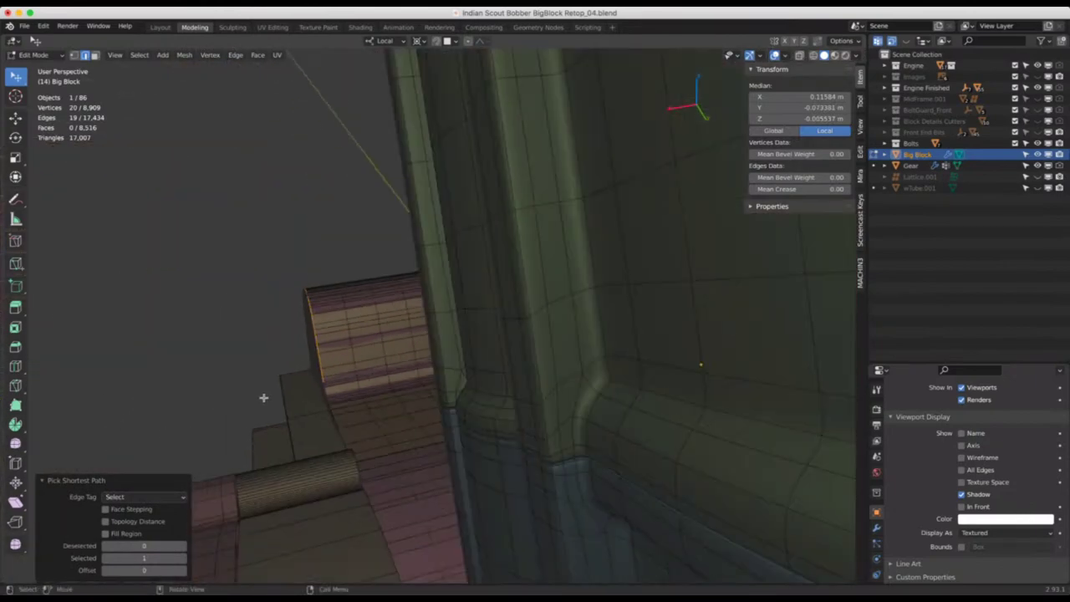
pyautogui.keyDown('alt'); pyautogui.click(323, 393); pyautogui.keyUp('alt')
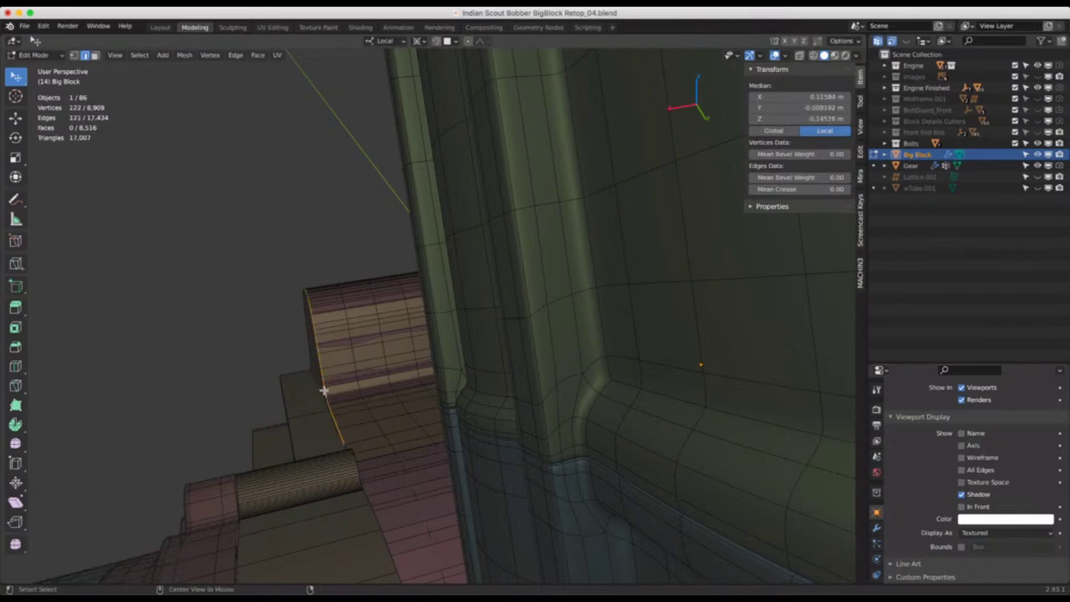
pyautogui.moveTo(335, 418); pyautogui.dragTo(400, 389, button='middle')
# Toggle local view, then nudge the selected arch loop 0.000417 m along local X
pyautogui.press('KP_Divide')
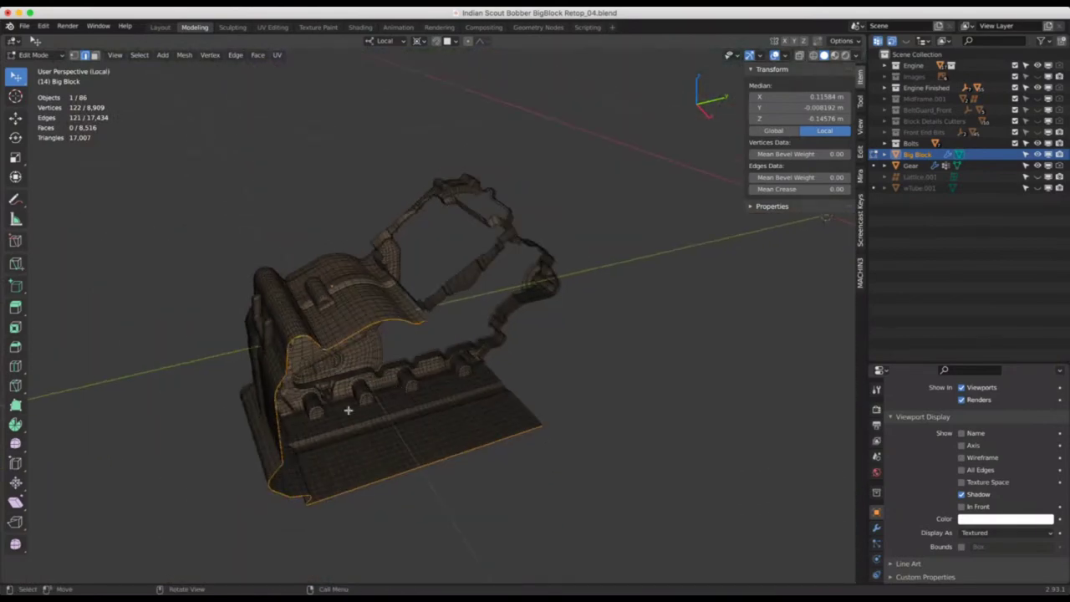
pyautogui.press('KP_Divide')
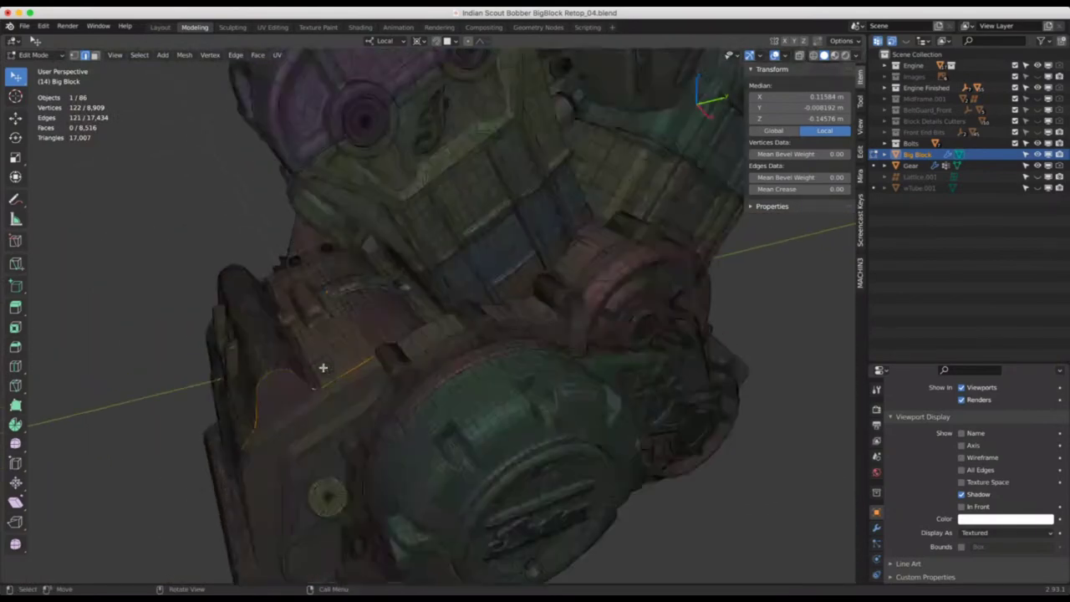
pyautogui.moveTo(306, 424); pyautogui.dragTo(382, 407, button='middle')
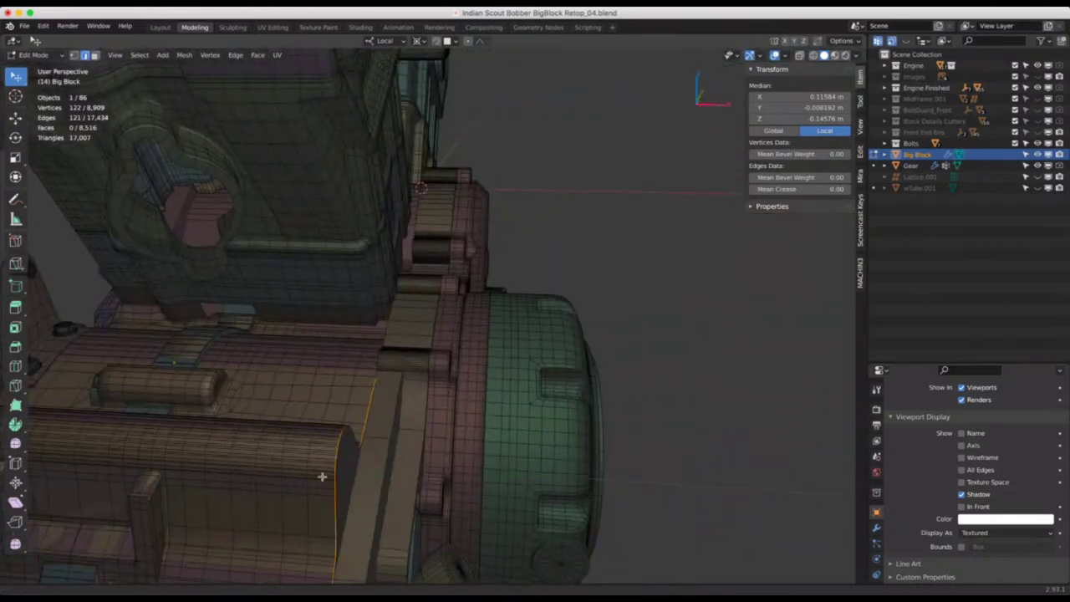
pyautogui.moveTo(325, 477); pyautogui.dragTo(487, 342, button='middle')
pyautogui.scroll(3, 487, 303)
pyautogui.moveTo(487, 304); pyautogui.dragTo(492, 332, button='middle')
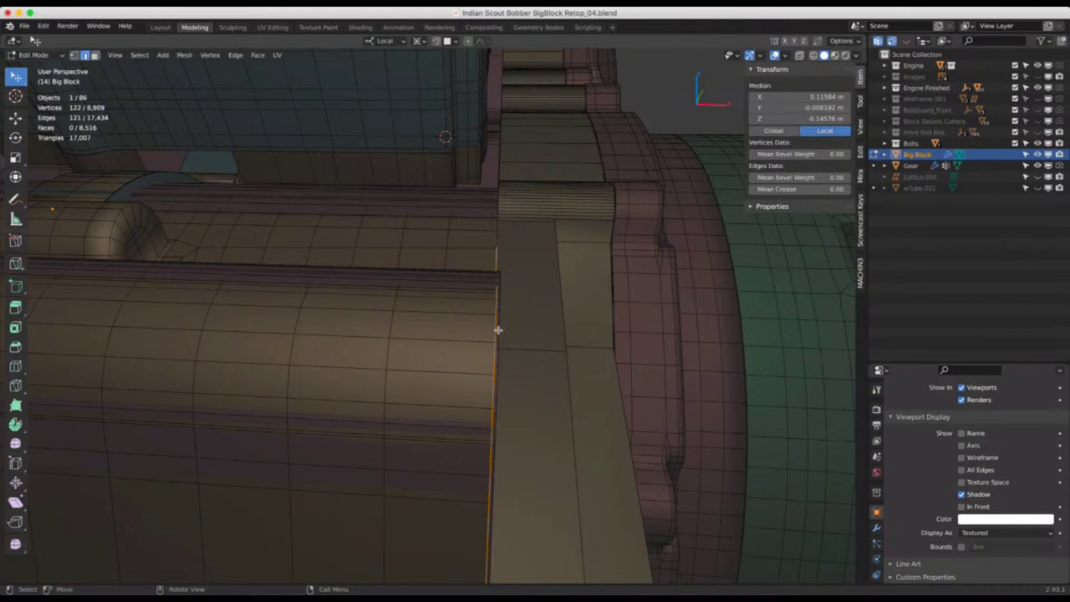
pyautogui.press('g')
pyautogui.press('x')
pyautogui.press('x')
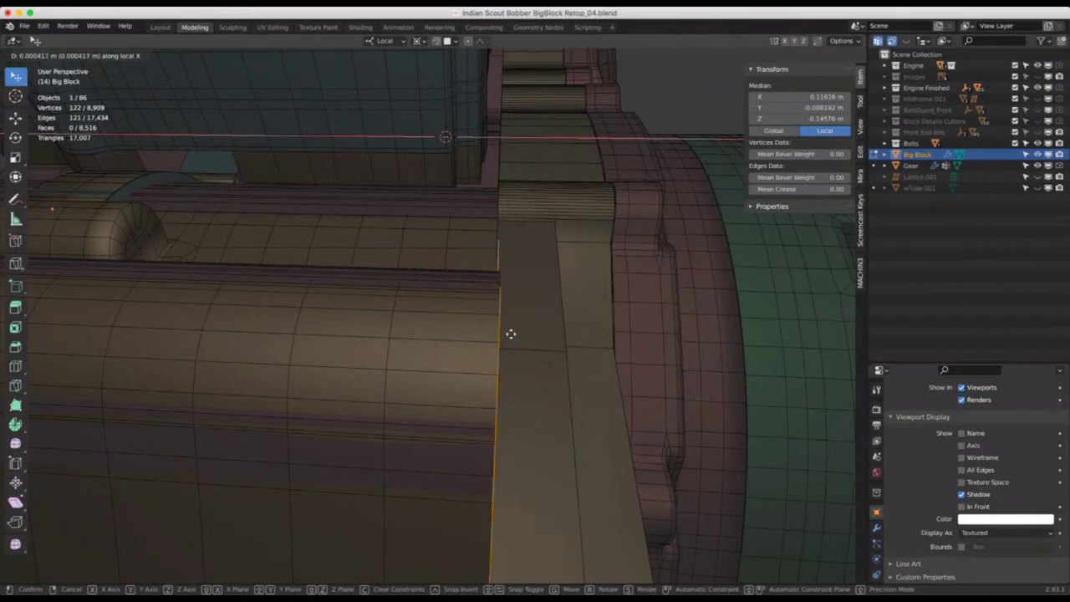
pyautogui.click(510, 334)
# Select the edge path tracing the hump's curved outline
pyautogui.moveTo(509, 331); pyautogui.dragTo(346, 267, button='middle')
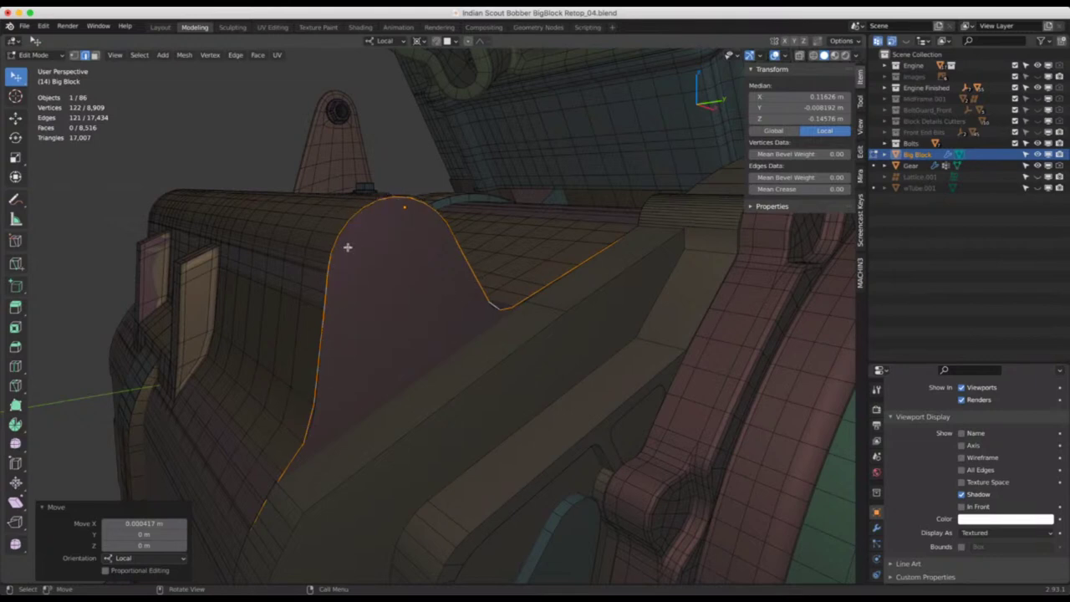
pyautogui.moveTo(327, 417); pyautogui.dragTo(422, 428, button='middle')
pyautogui.click(333, 430)
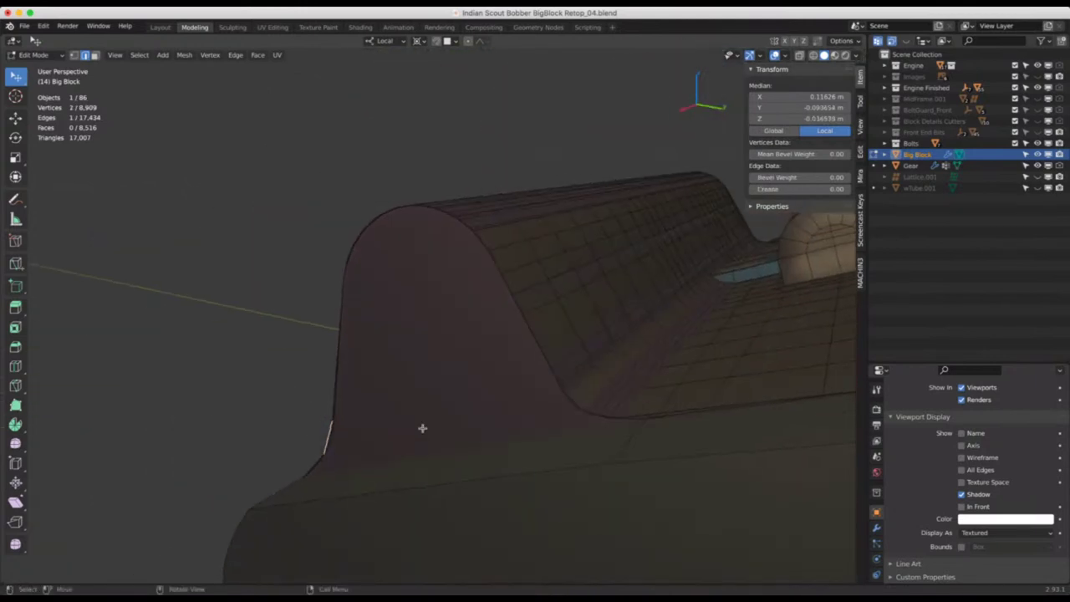
pyautogui.keyDown('ctrl'); pyautogui.click(575, 399); pyautogui.keyUp('ctrl')
pyautogui.moveTo(525, 380); pyautogui.dragTo(471, 295, button='middle')
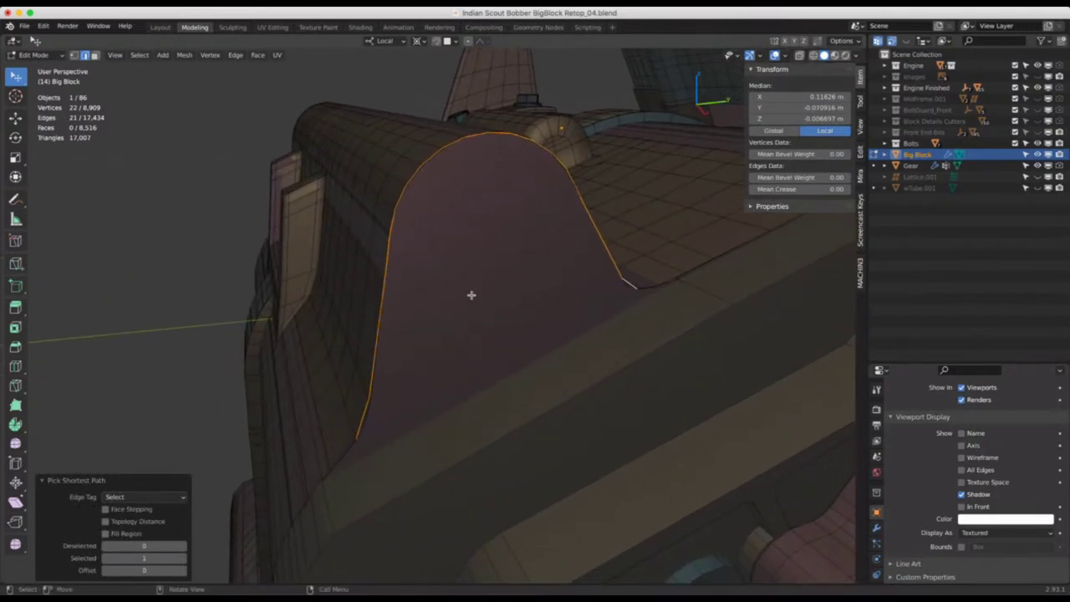
# Run Offset Edges in Extrude mode on the arch loop from Quick Favourites
pyautogui.press('q')
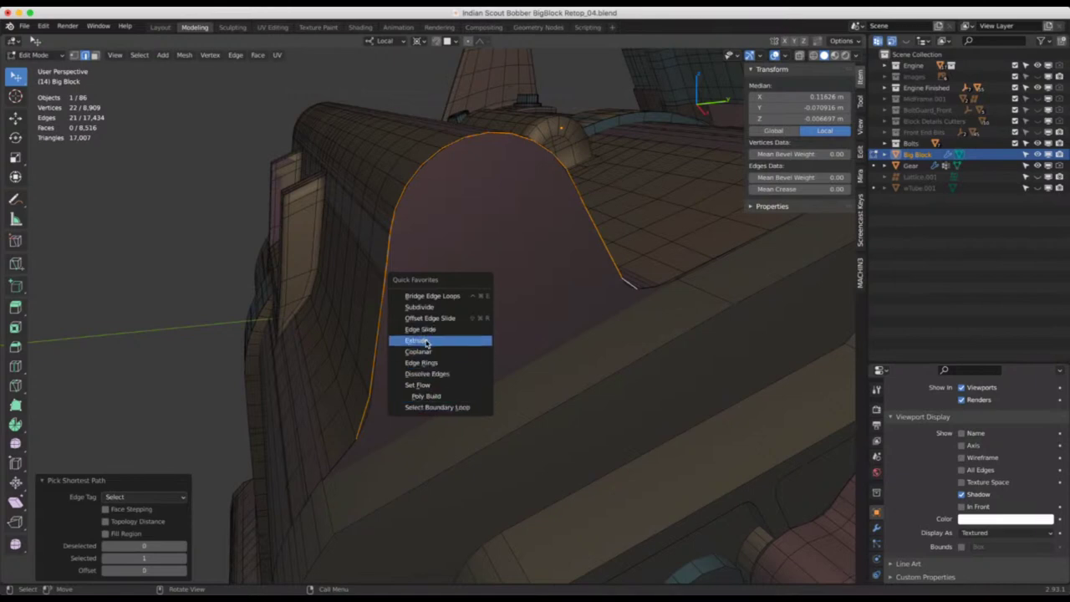
pyautogui.press('x')
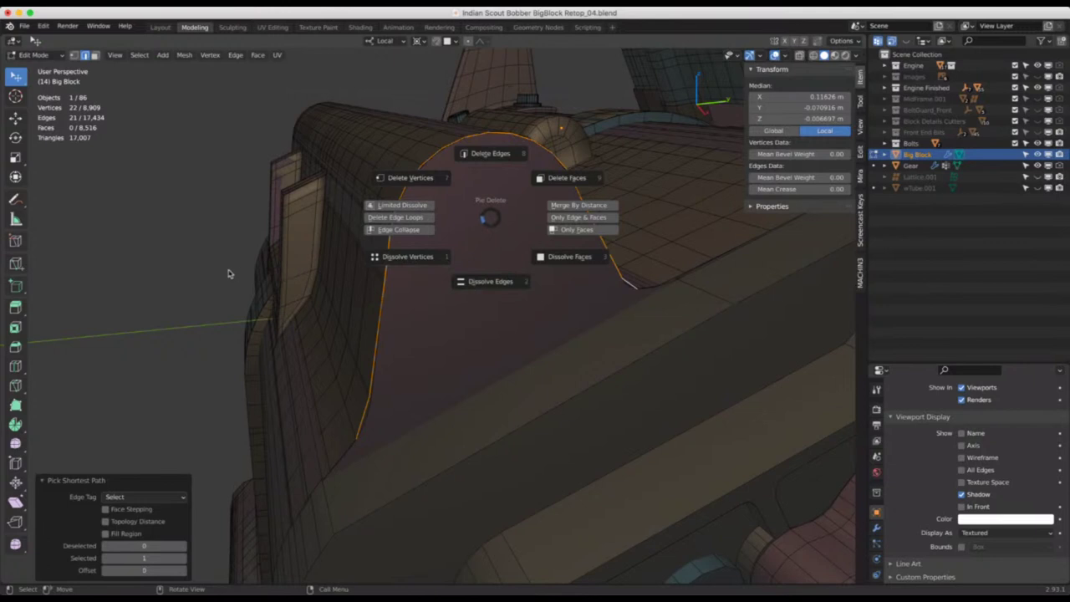
pyautogui.press('Escape')
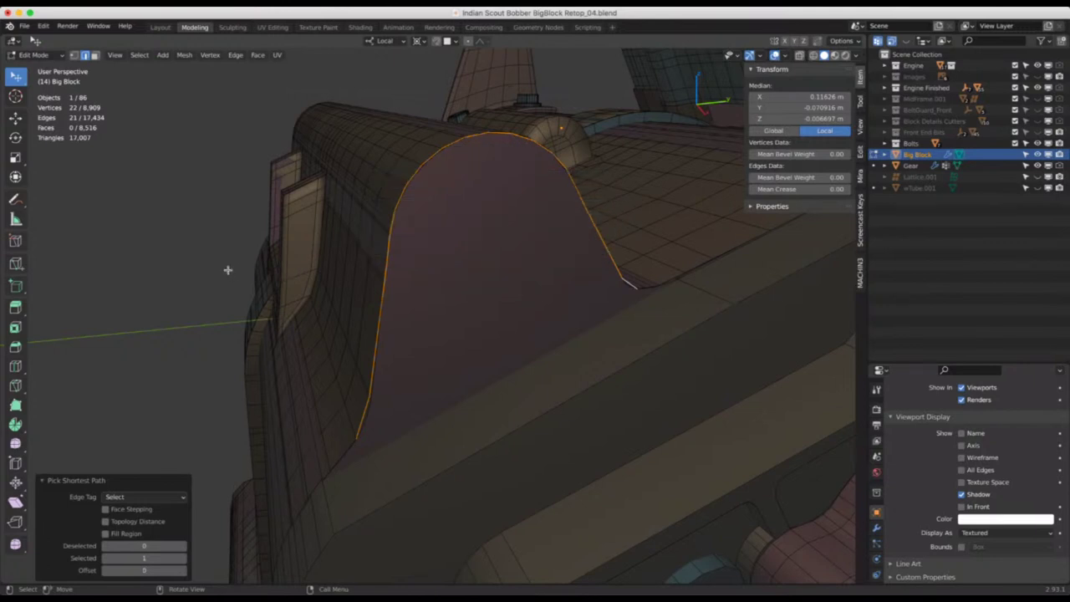
pyautogui.press('q')
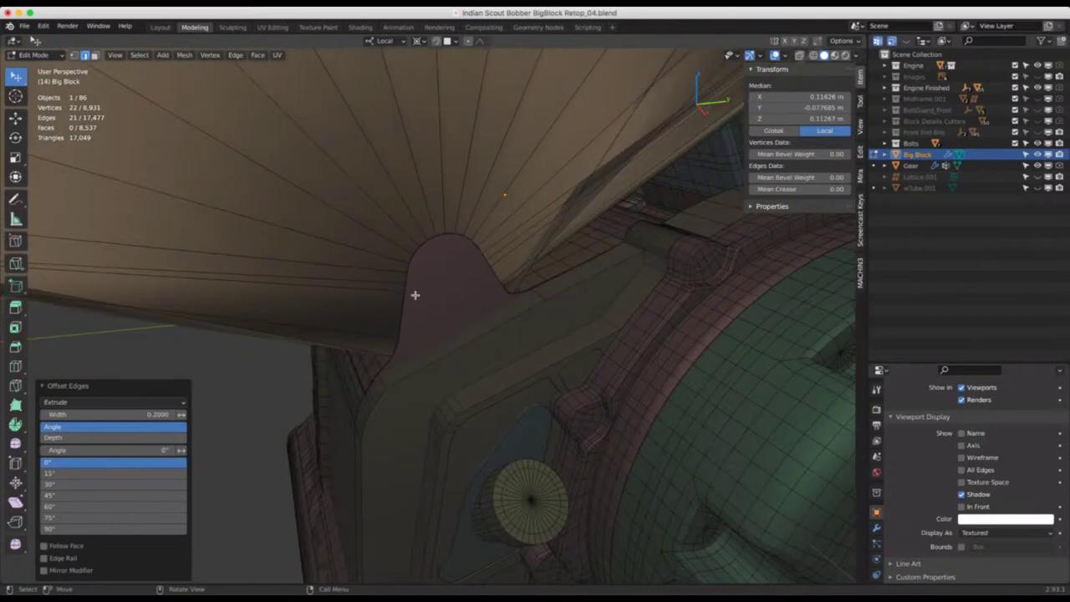
pyautogui.scroll(-5, 414, 294)
pyautogui.scroll(3, 411, 292)
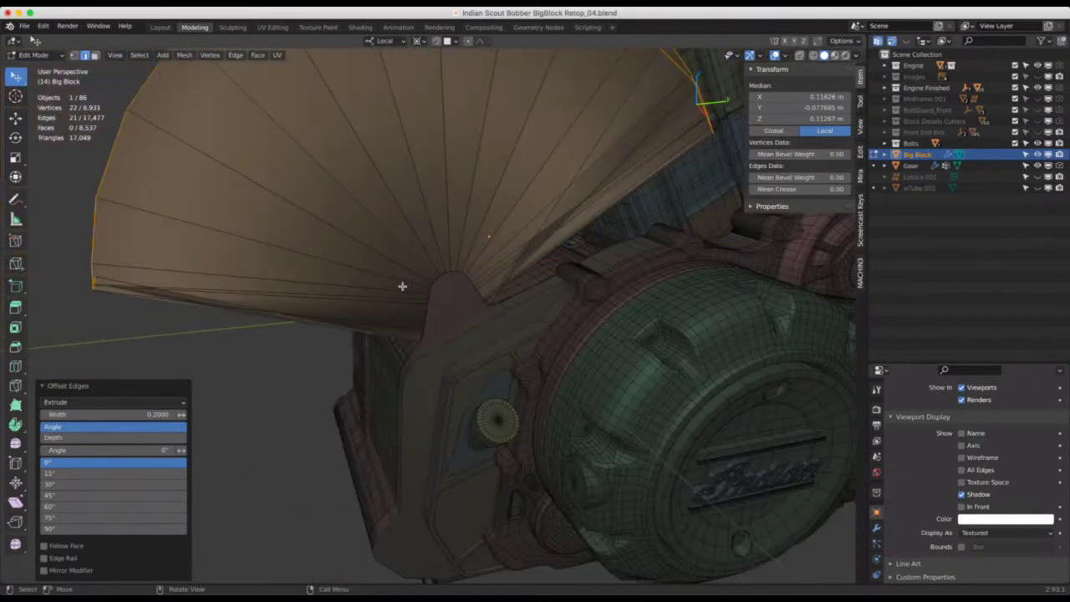
pyautogui.scroll(4, 402, 287)
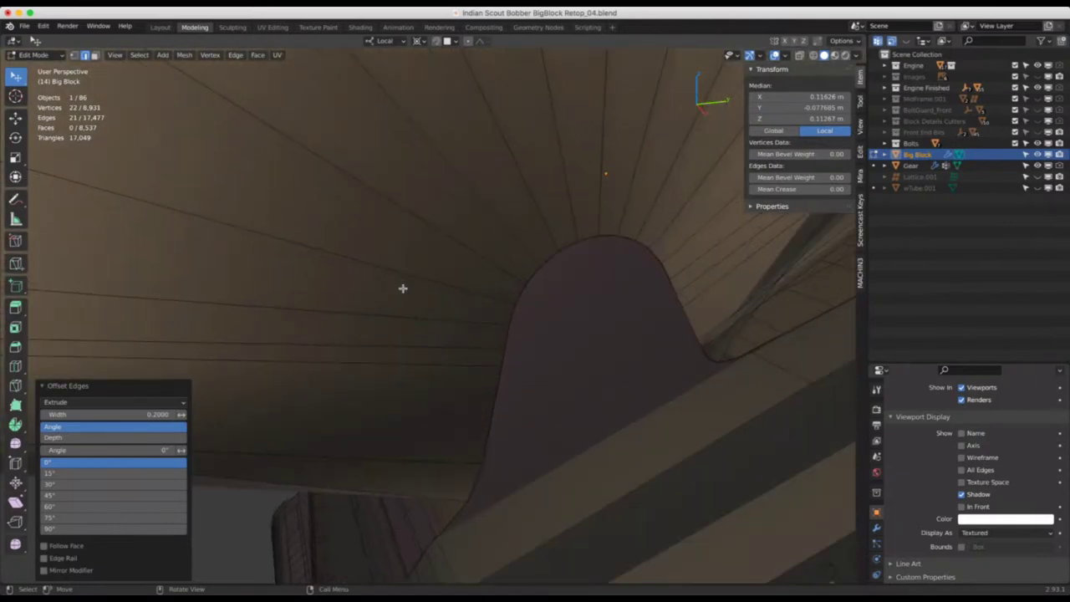
# Adjust the offset width from -0.01 to -0.003 and inspect the new border loop
pyautogui.click(159, 414)
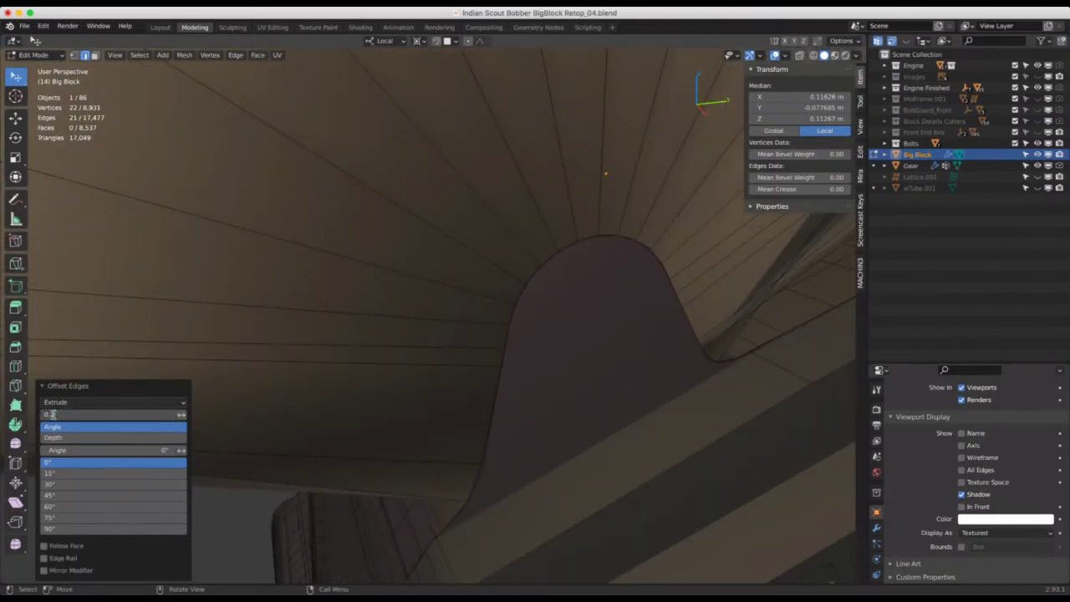
pyautogui.moveTo(52, 414); pyautogui.dragTo(33, 414)
pyautogui.press('Return')
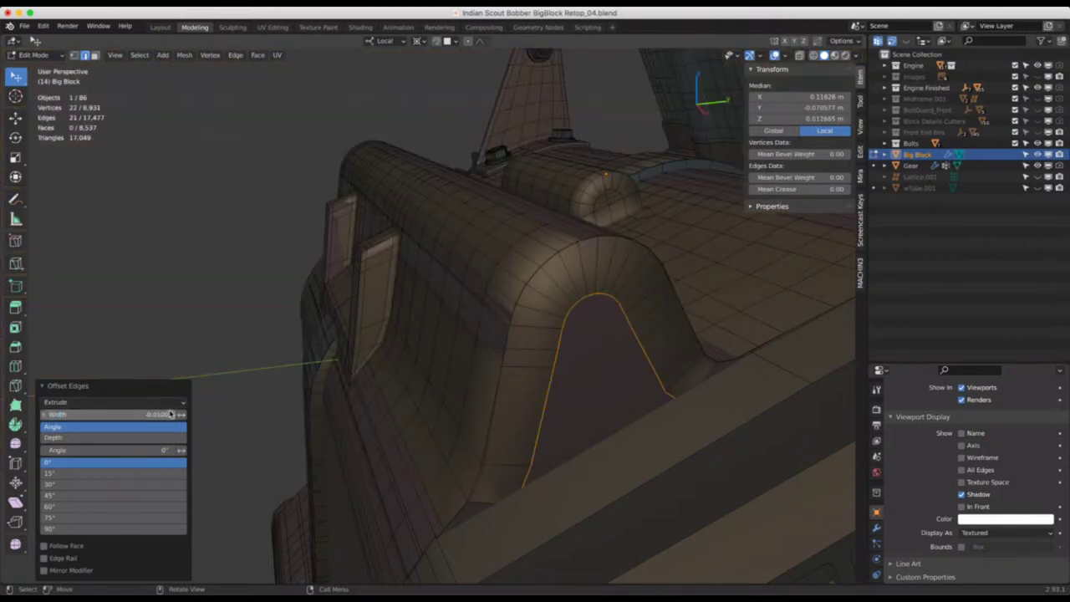
pyautogui.click(67, 414)
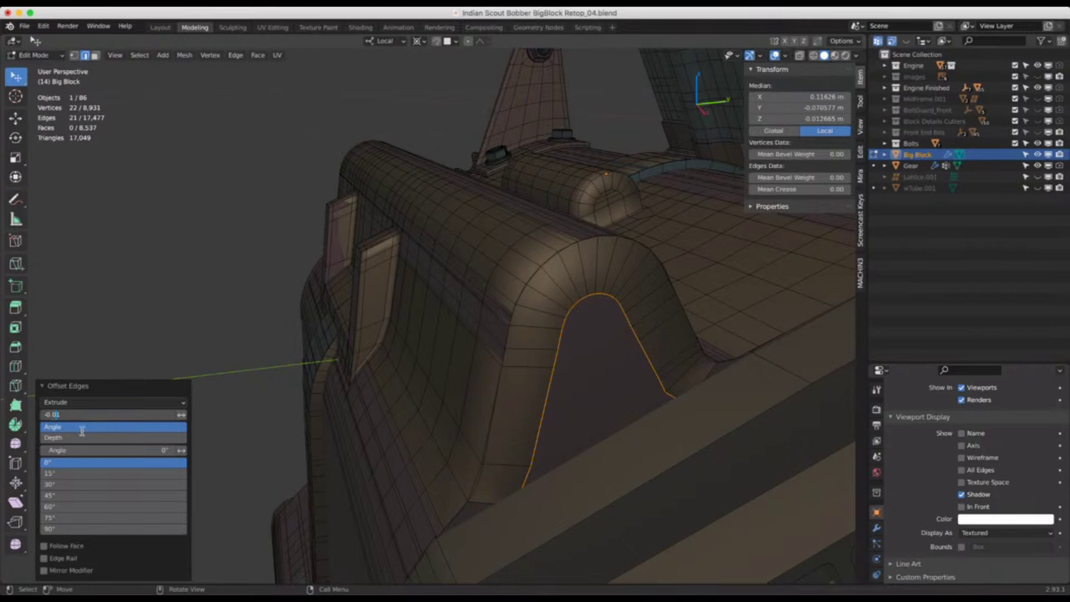
pyautogui.press('Return')
pyautogui.click(157, 414)
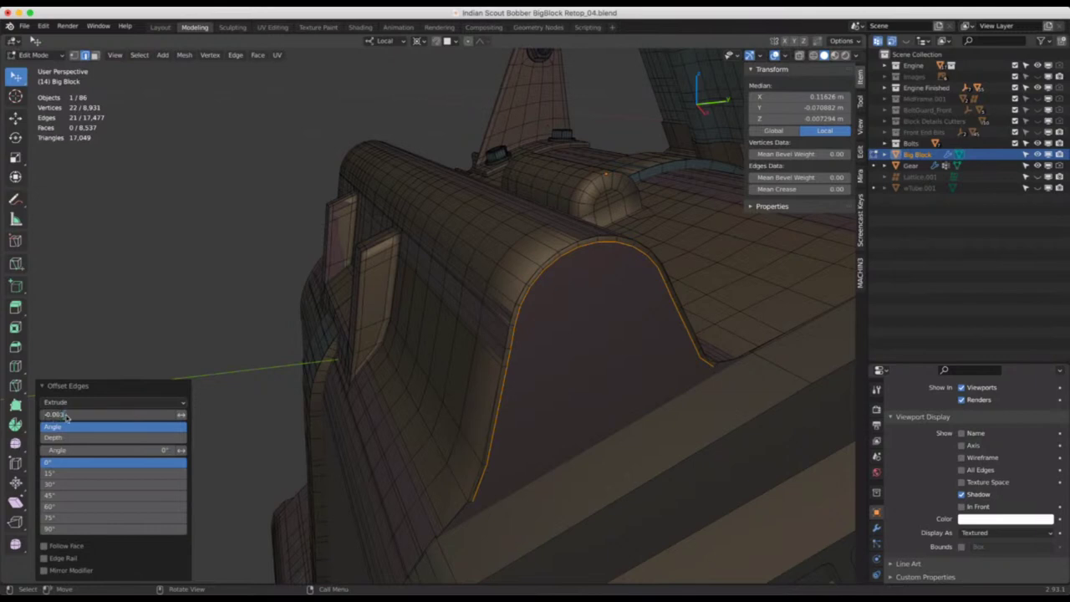
pyautogui.press('Return')
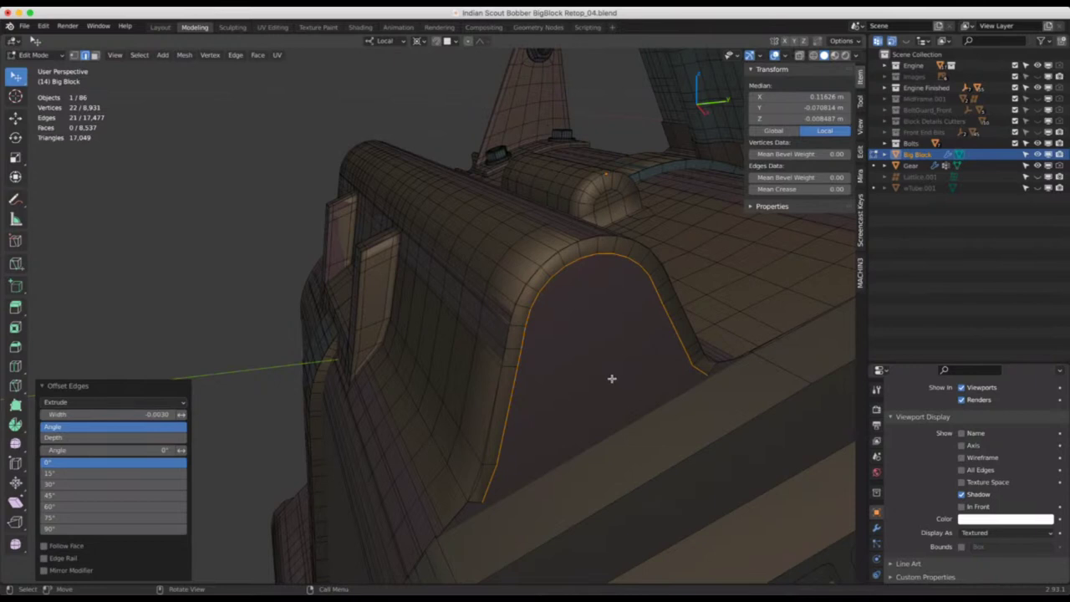
pyautogui.moveTo(565, 373); pyautogui.dragTo(549, 363, button='middle')
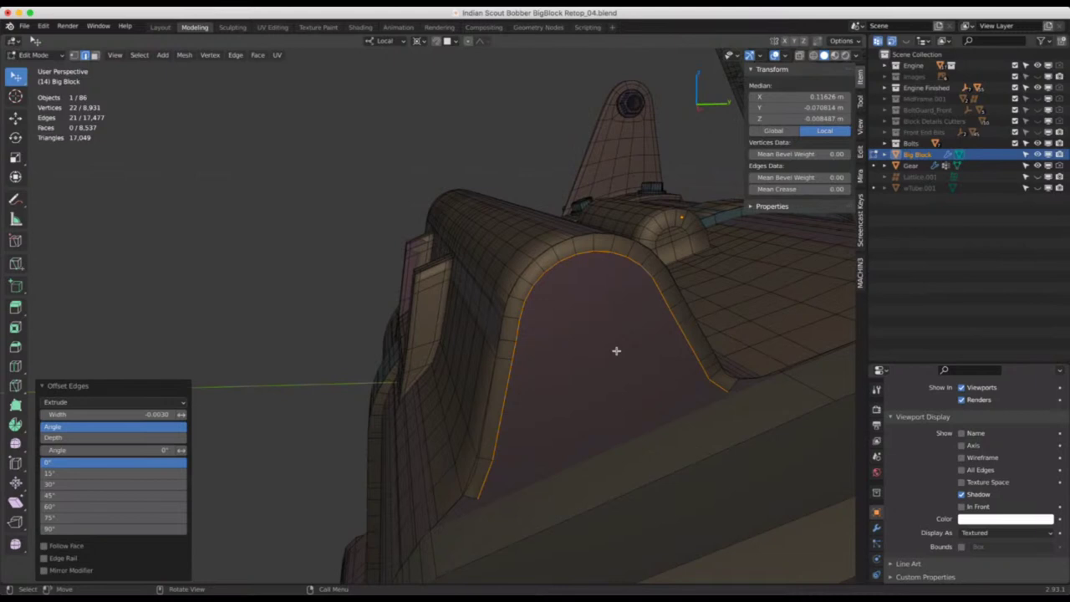
pyautogui.moveTo(616, 351); pyautogui.dragTo(573, 304, button='middle')
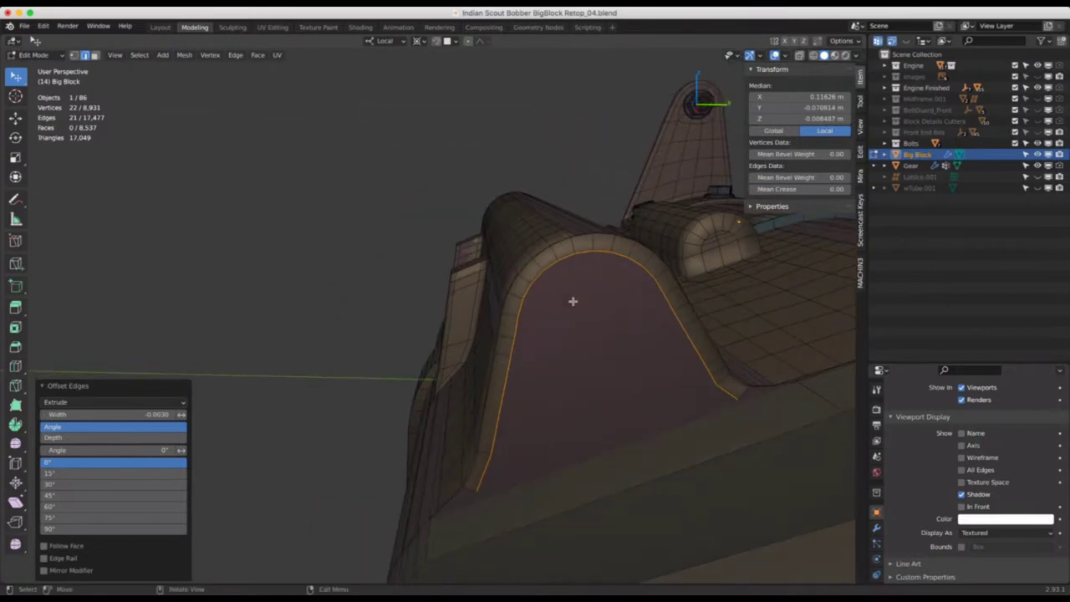
# Switch to Right Orthographic view, centre the rounded boss, and pick the Cursor tool
pyautogui.press('ctrl+KP_3')
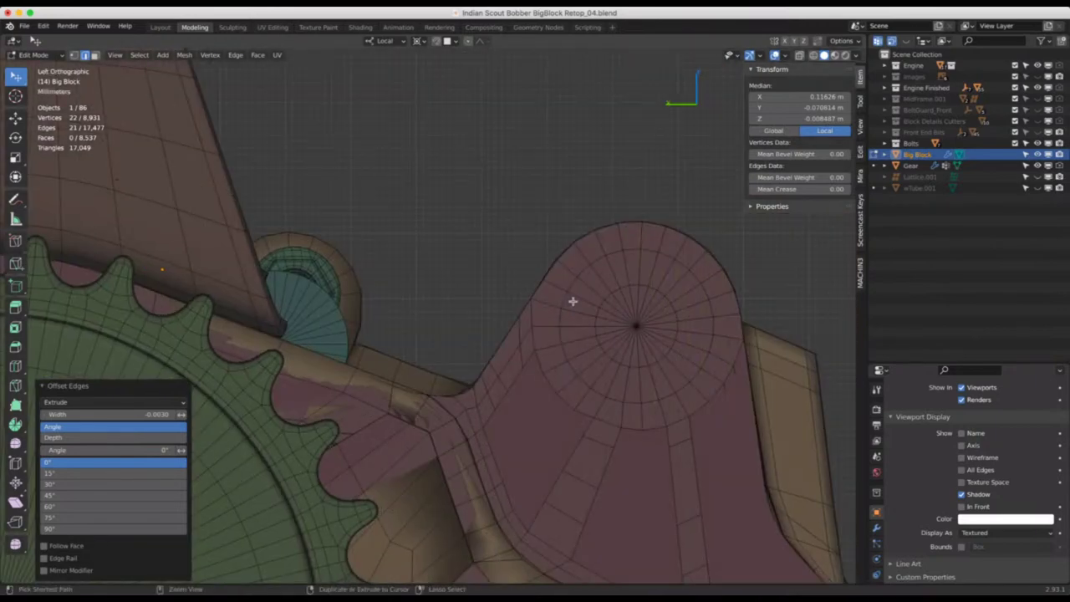
pyautogui.press('ctrl+KP_1')
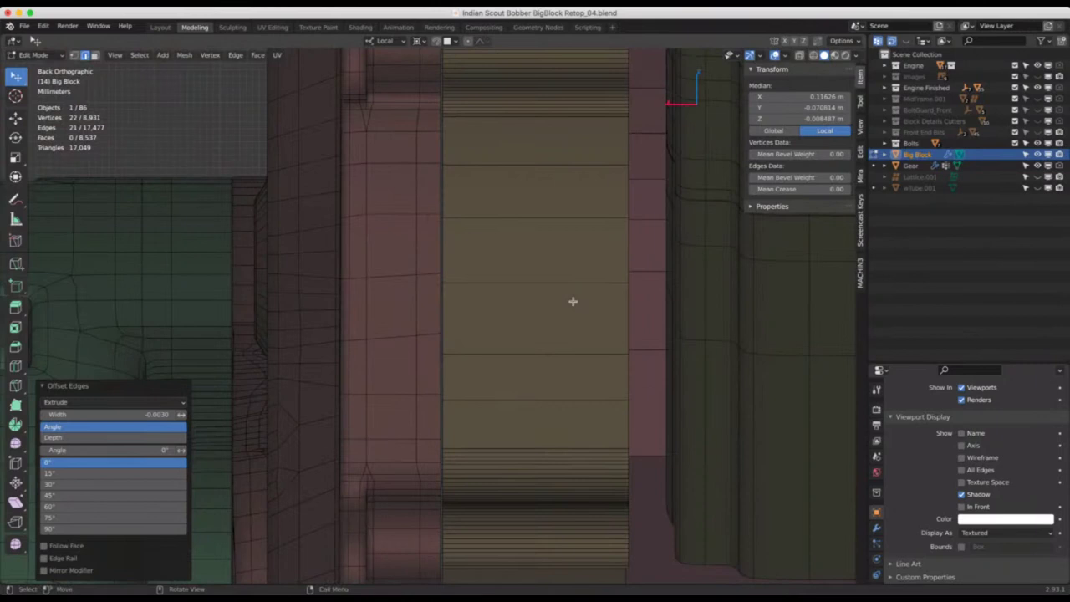
pyautogui.press('KP_3')
pyautogui.keyDown('shift'); pyautogui.moveTo(572, 301); pyautogui.dragTo(427, 249, button='middle'); pyautogui.keyUp('shift')
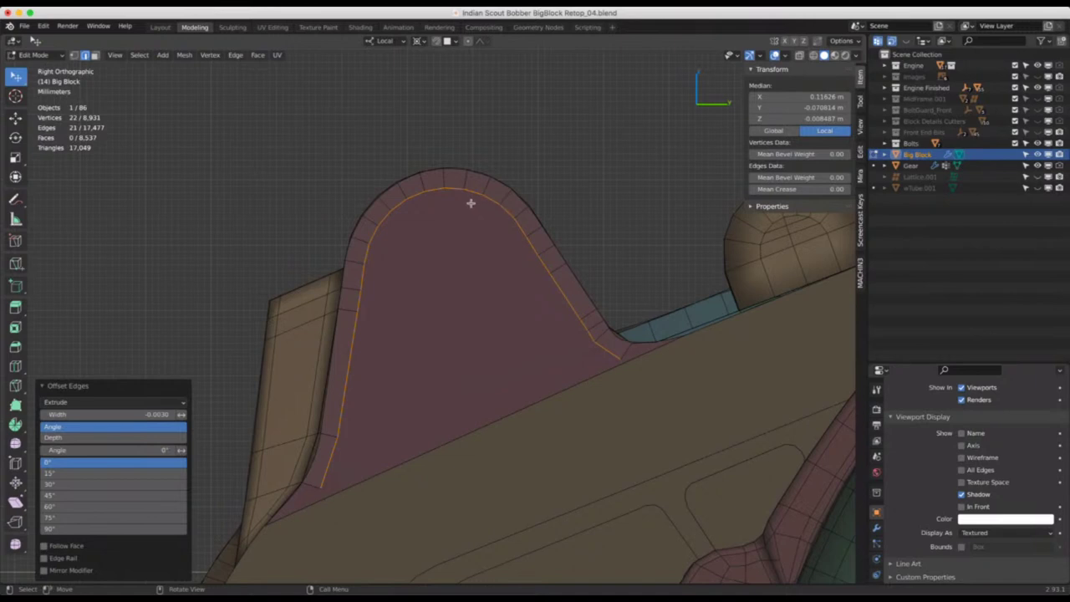
pyautogui.click(15, 95)
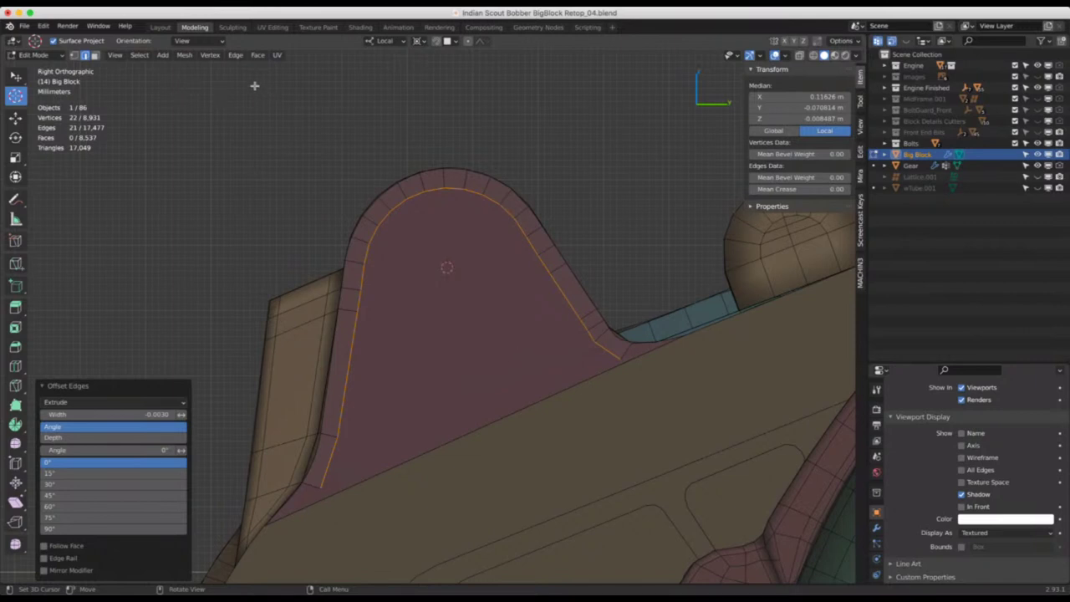
# Add a circle mesh aligned to the view with Triangle Fan fill
pyautogui.click(184, 55)
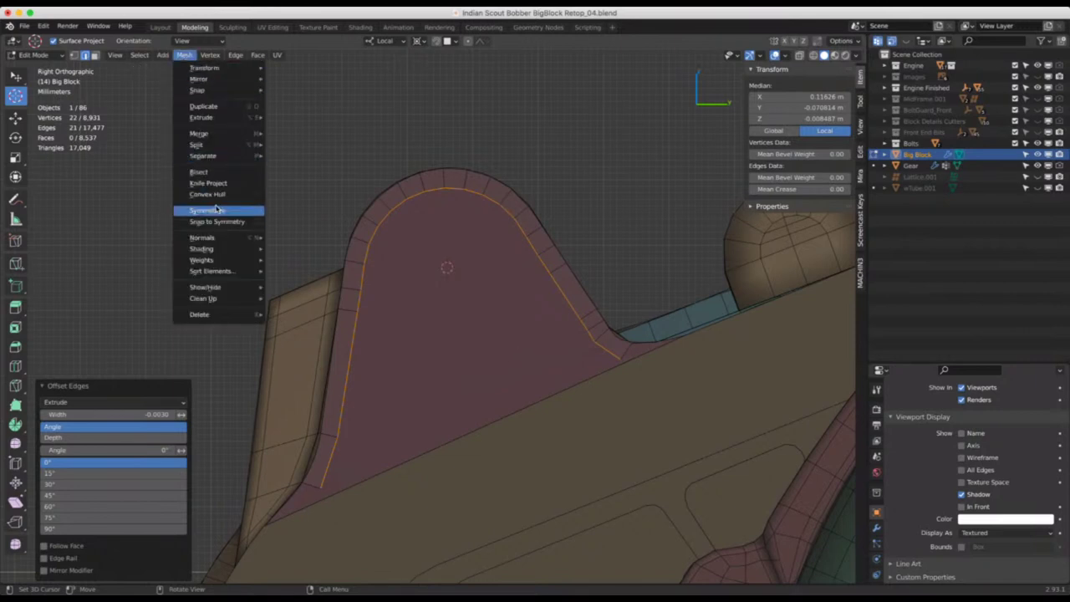
pyautogui.moveTo(194, 68)
pyautogui.moveTo(166, 56)
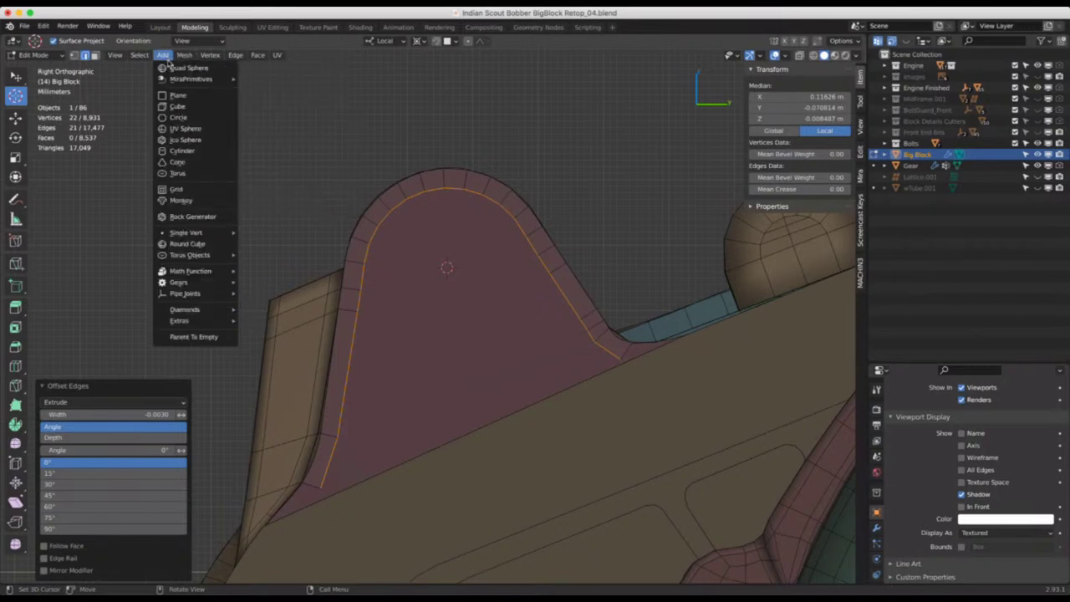
pyautogui.click(178, 118)
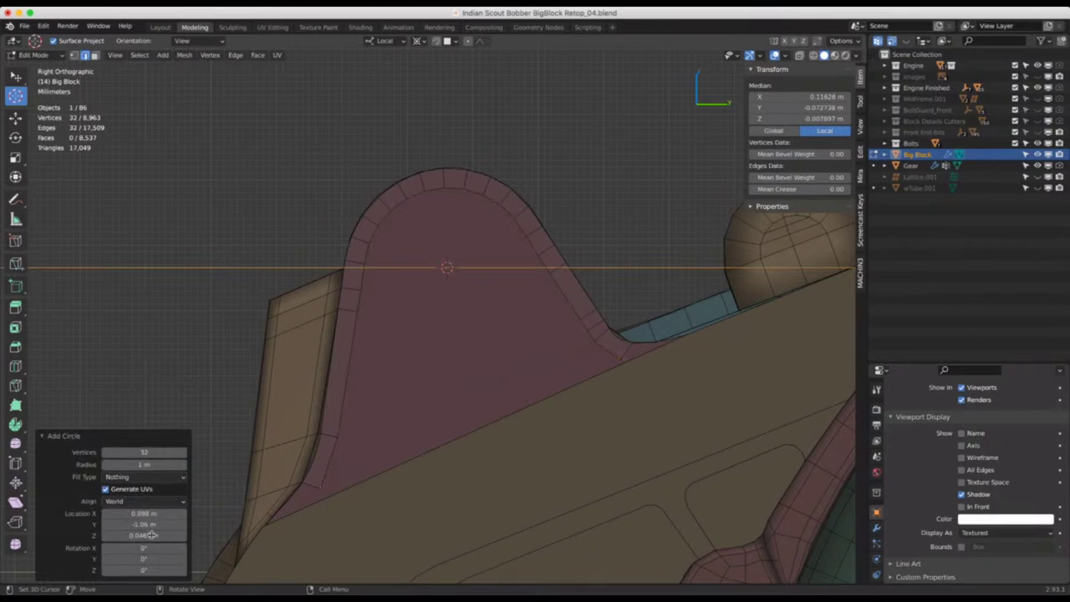
pyautogui.click(123, 502)
pyautogui.click(126, 526)
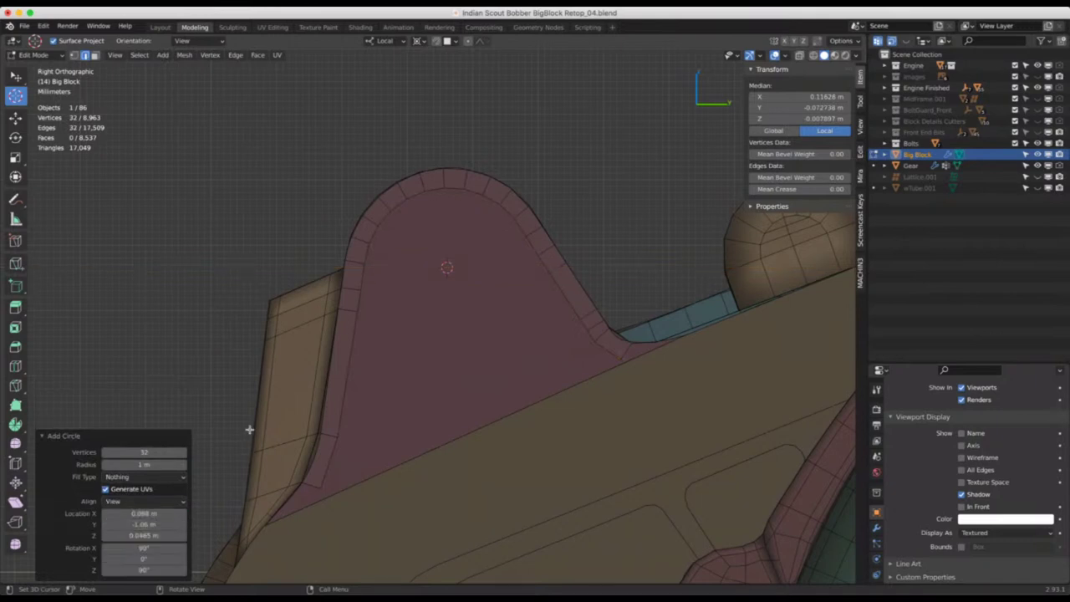
pyautogui.click(127, 478)
pyautogui.click(125, 506)
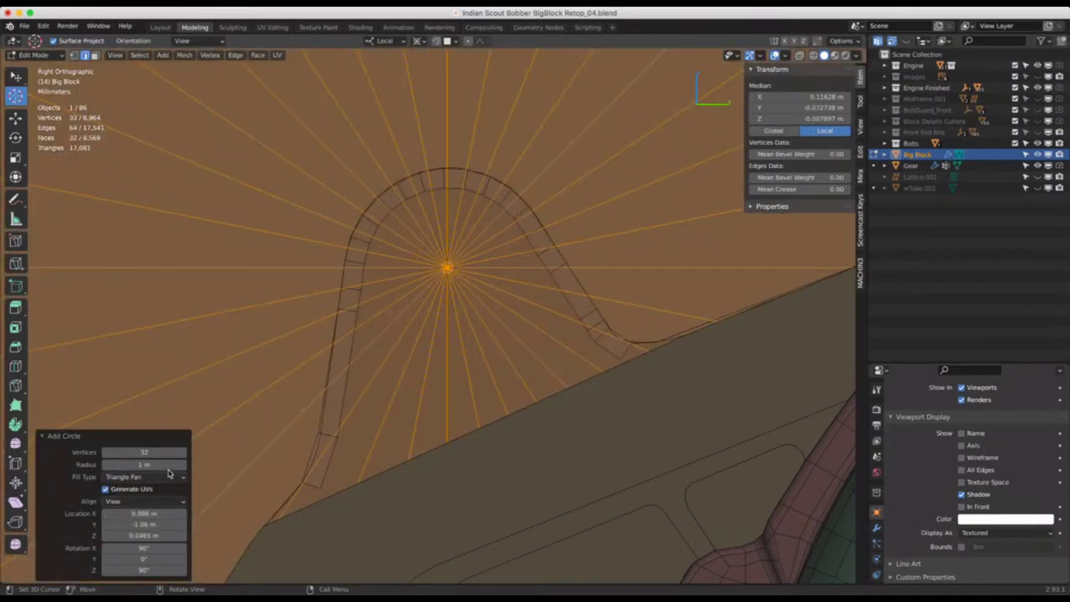
# Shrink the circle's radius to 0.014 m and set it to 26 vertices
pyautogui.moveTo(143, 464)
pyautogui.mouseDown()
pyautogui.moveTo(125, 464)
pyautogui.moveTo(166, 465)
pyautogui.moveTo(131, 465)
pyautogui.mouseUp()
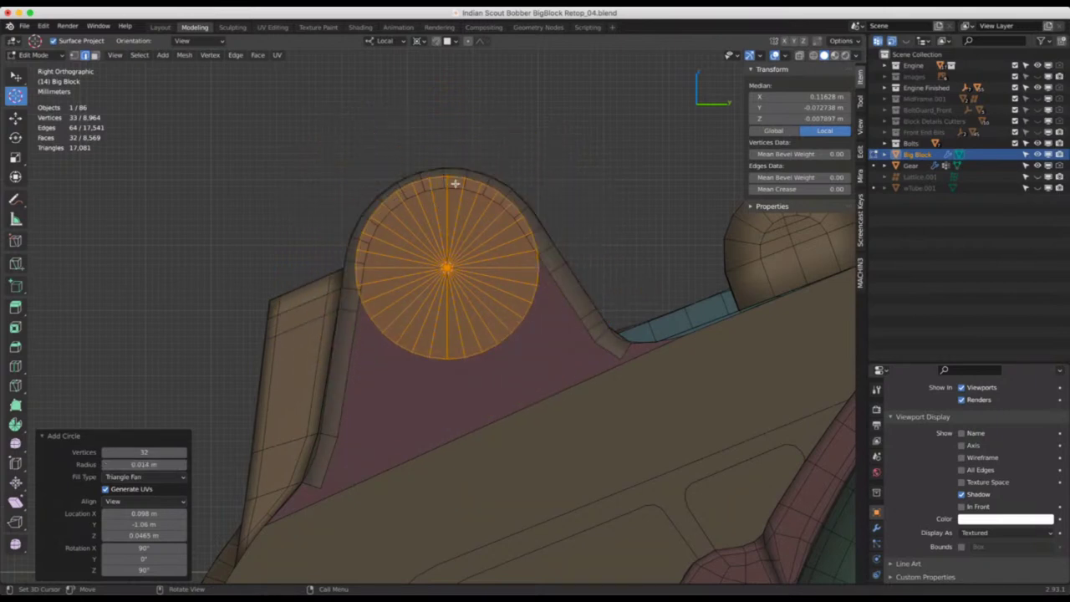
pyautogui.click(104, 452)
pyautogui.click(105, 452)
pyautogui.click(105, 452)
pyautogui.click(104, 452)
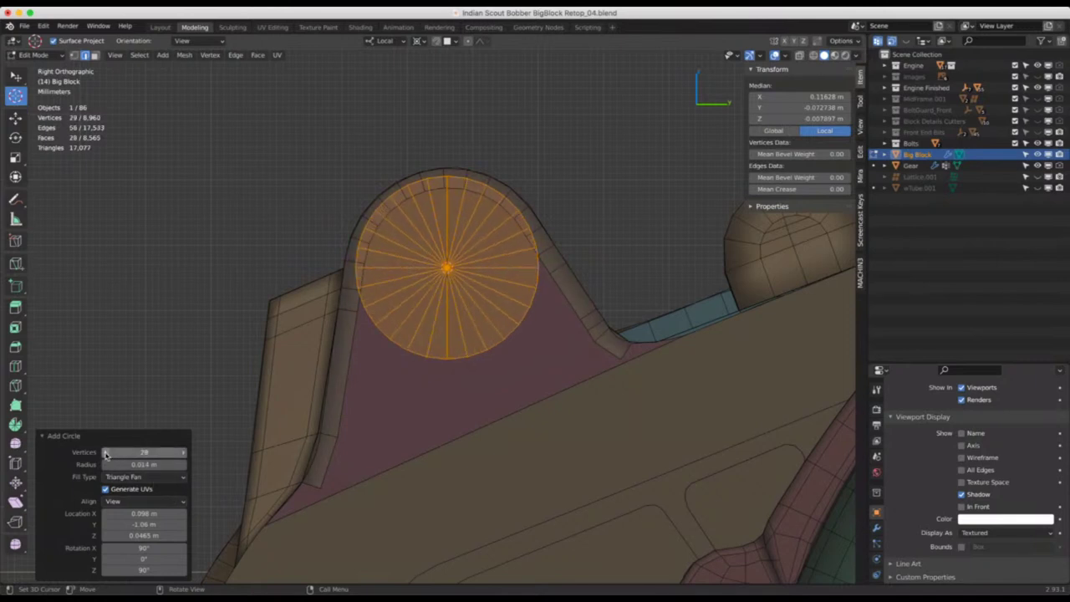
pyautogui.click(105, 452)
pyautogui.click(105, 452)
pyautogui.click(105, 452)
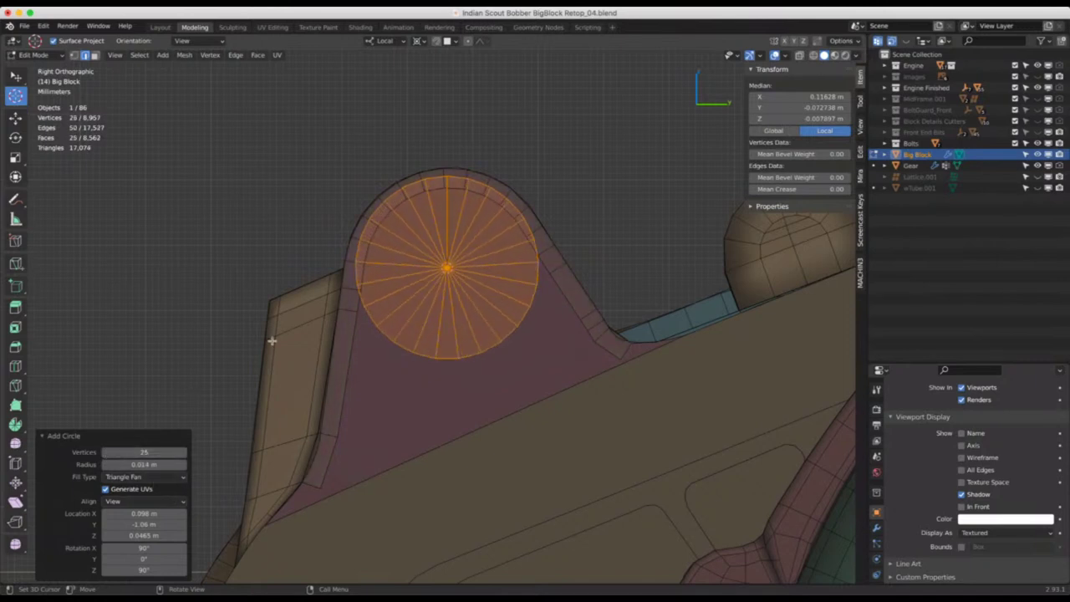
pyautogui.click(182, 453)
pyautogui.click(182, 452)
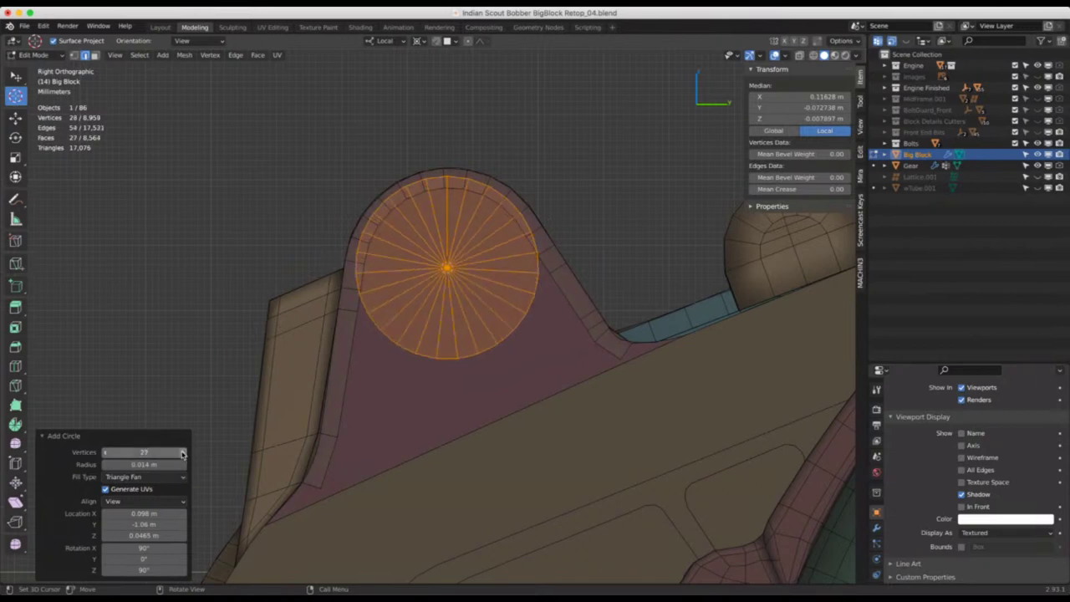
pyautogui.click(106, 452)
pyautogui.click(106, 452)
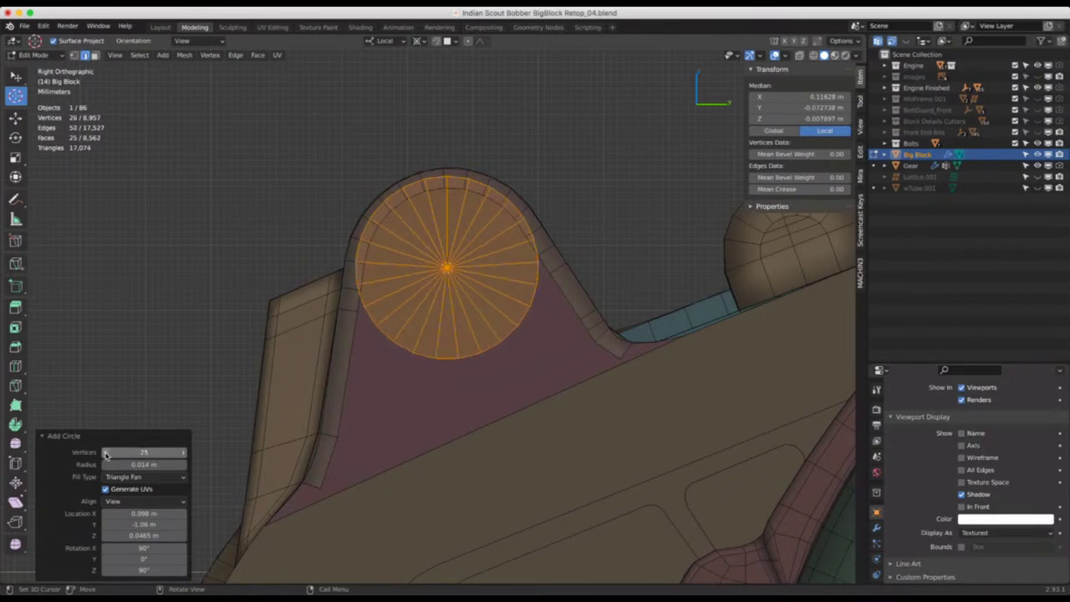
pyautogui.click(105, 452)
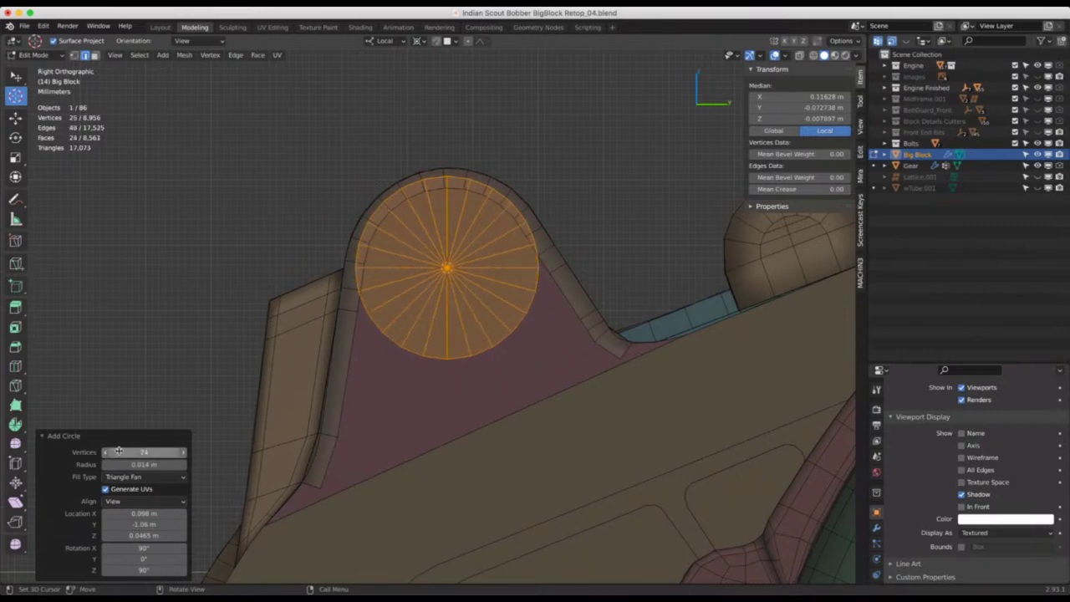
pyautogui.click(182, 453)
pyautogui.click(182, 452)
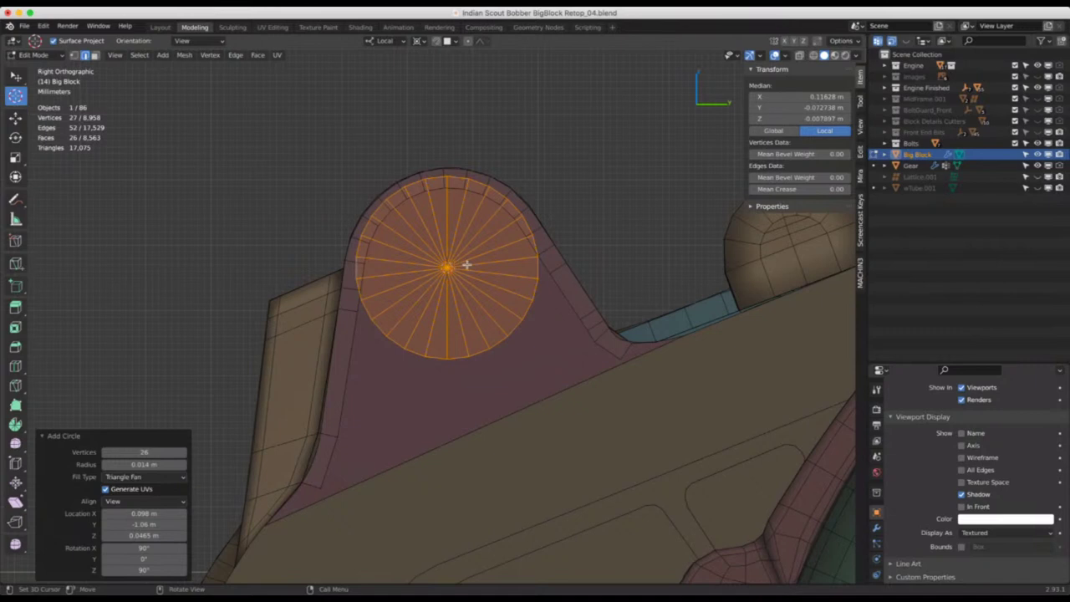
# Nudge the fan circle and rotate it about -2.96° in the view plane
pyautogui.press('g')
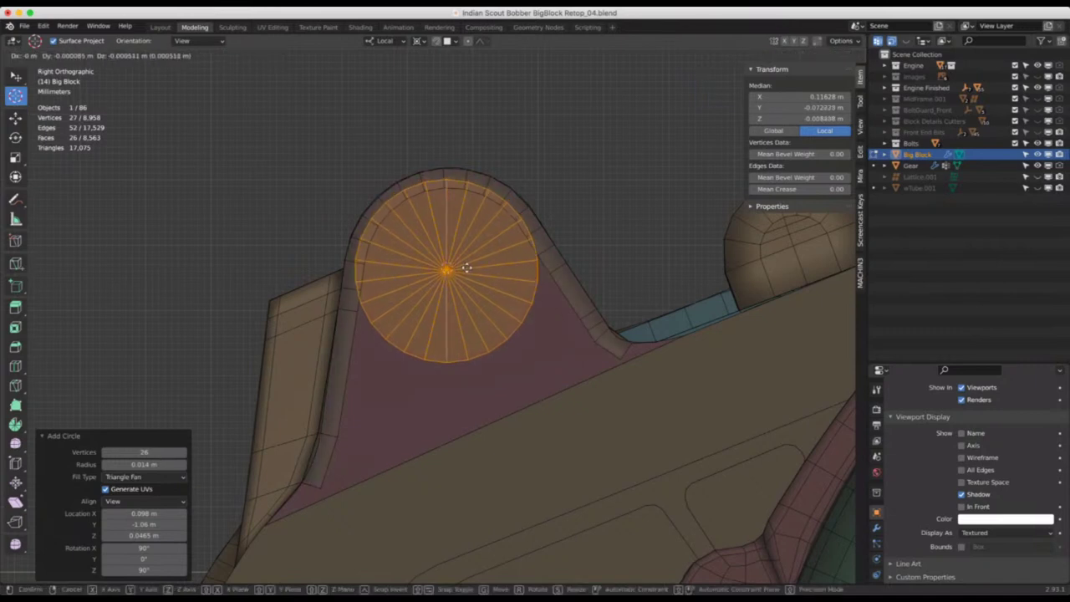
pyautogui.click(468, 268)
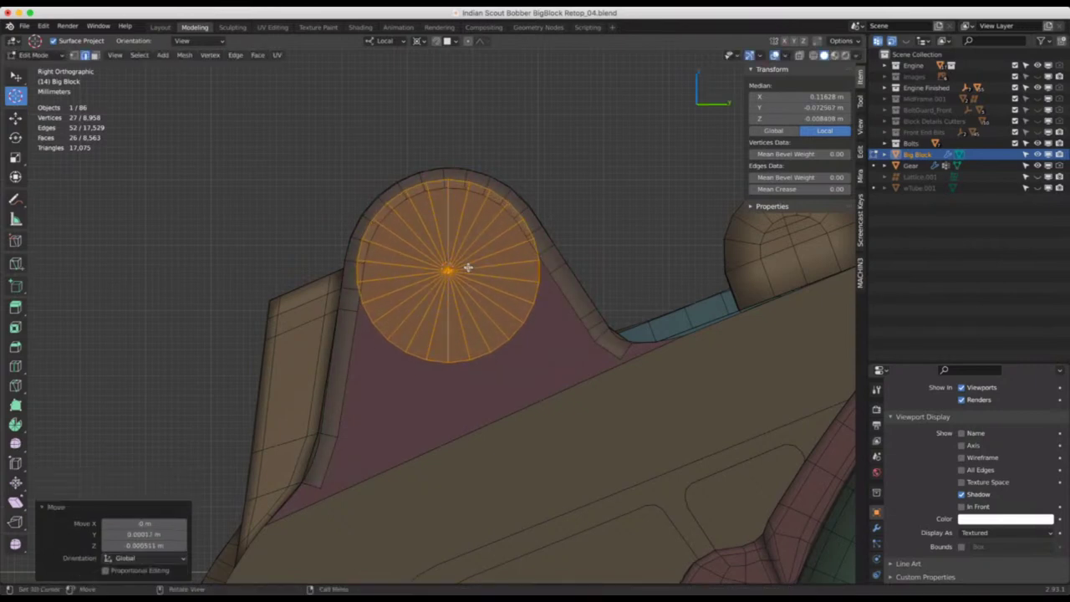
pyautogui.press('r')
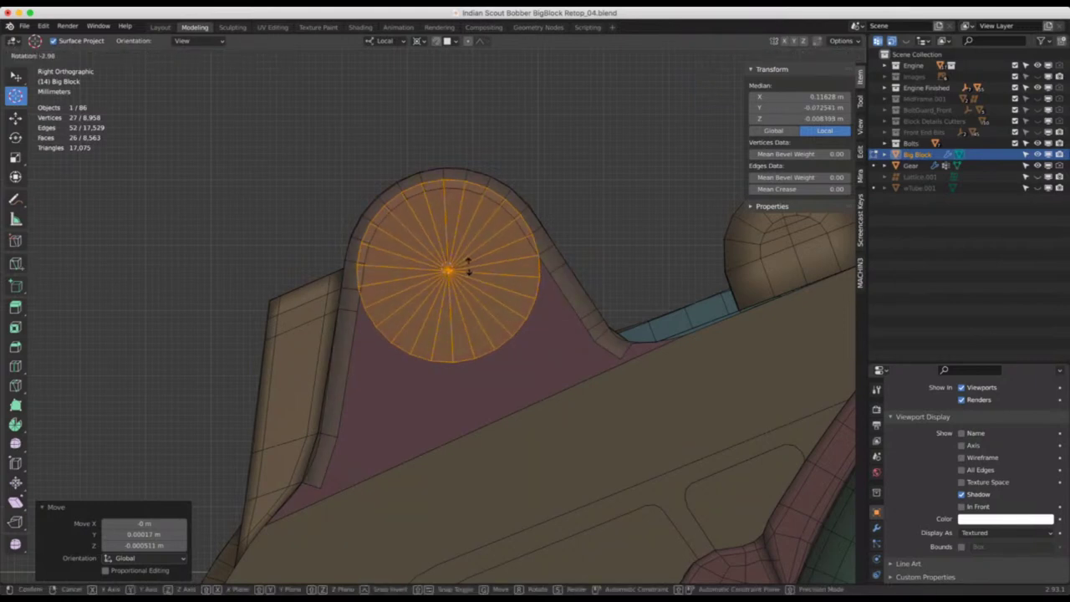
pyautogui.click(468, 267)
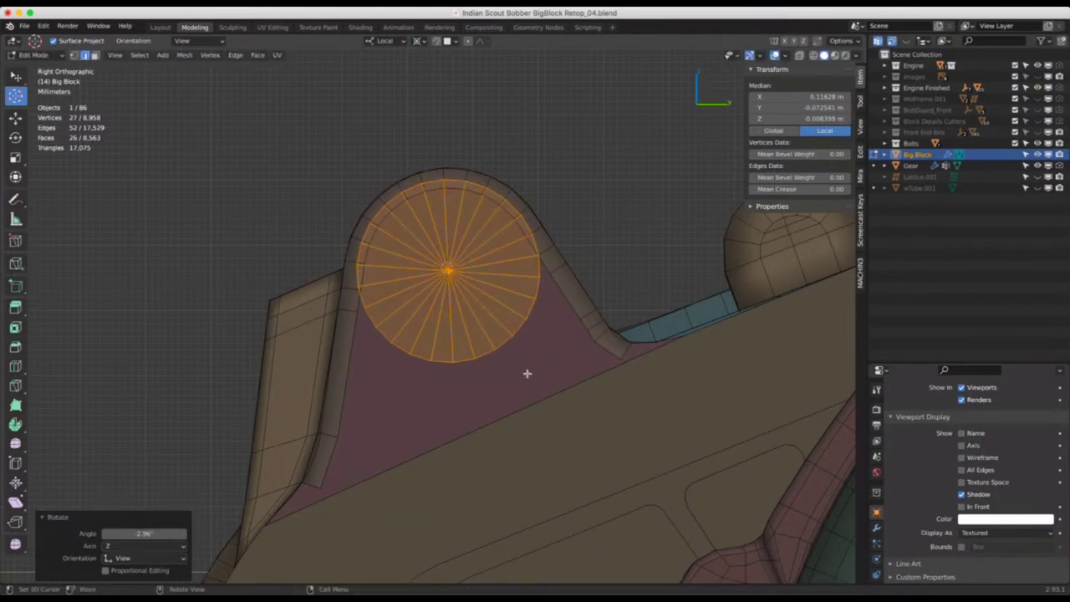
# Scale the circle down to about 0.86 so it fits inside the border loop
pyautogui.click(163, 56)
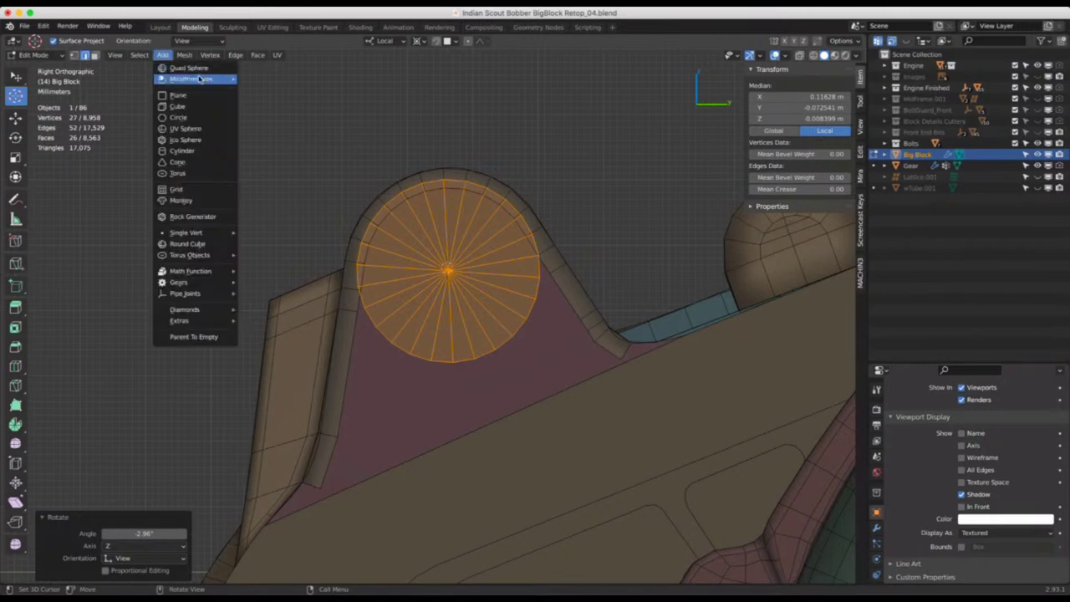
pyautogui.moveTo(204, 77)
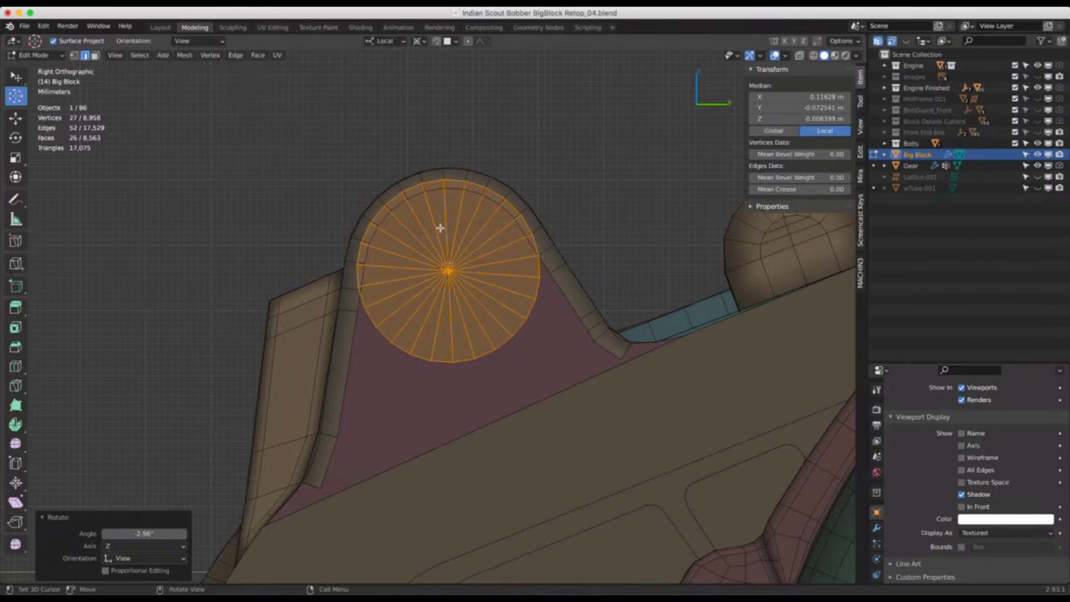
pyautogui.press('s')
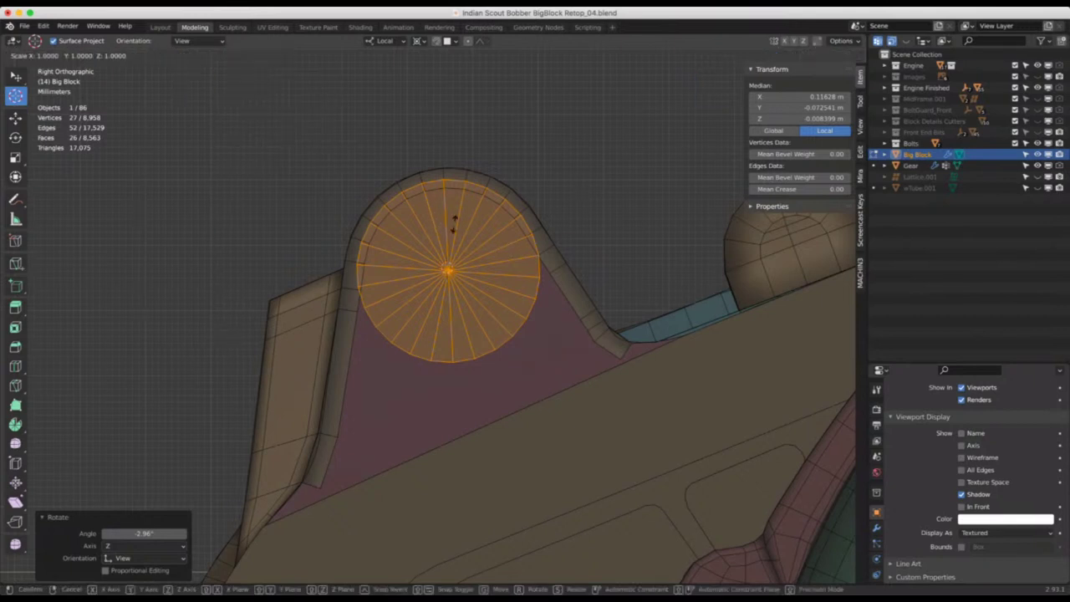
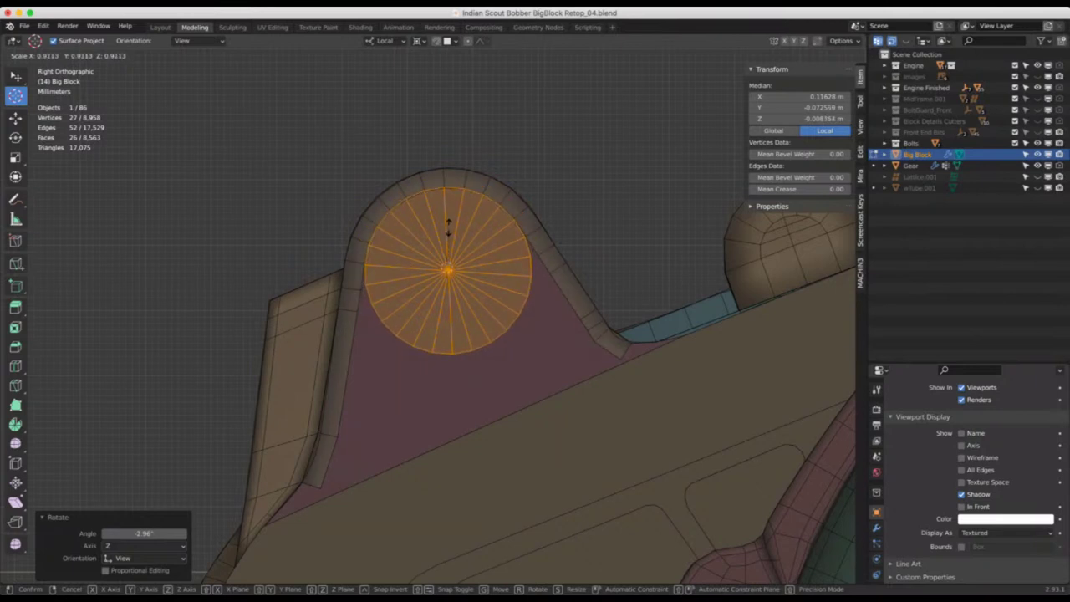
# Shrink the boss disc to 0.911 and nudge it slightly into place
pyautogui.click(451, 225)
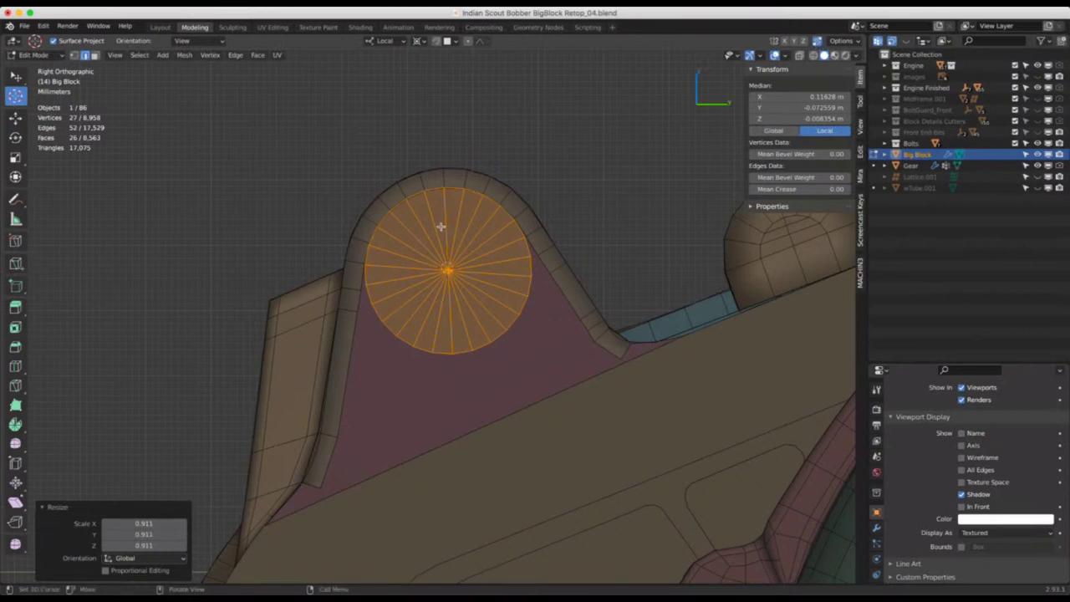
pyautogui.press('g')
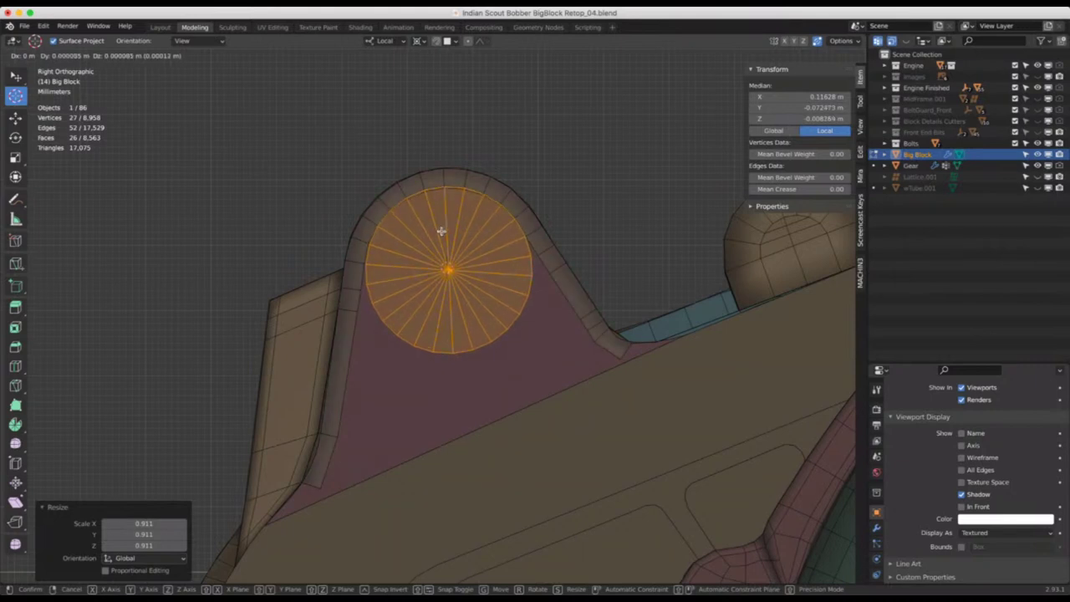
pyautogui.click(441, 231)
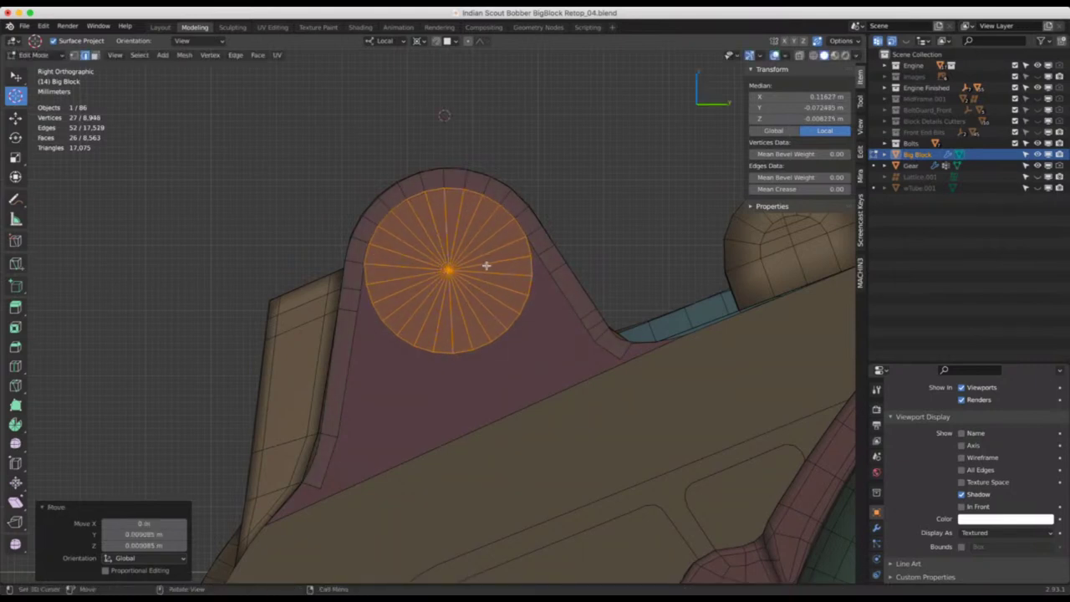
# Select the edge arcs around the disc and place the 3D cursor beside it
pyautogui.keyDown('alt'); pyautogui.click(454, 189); pyautogui.keyUp('alt')
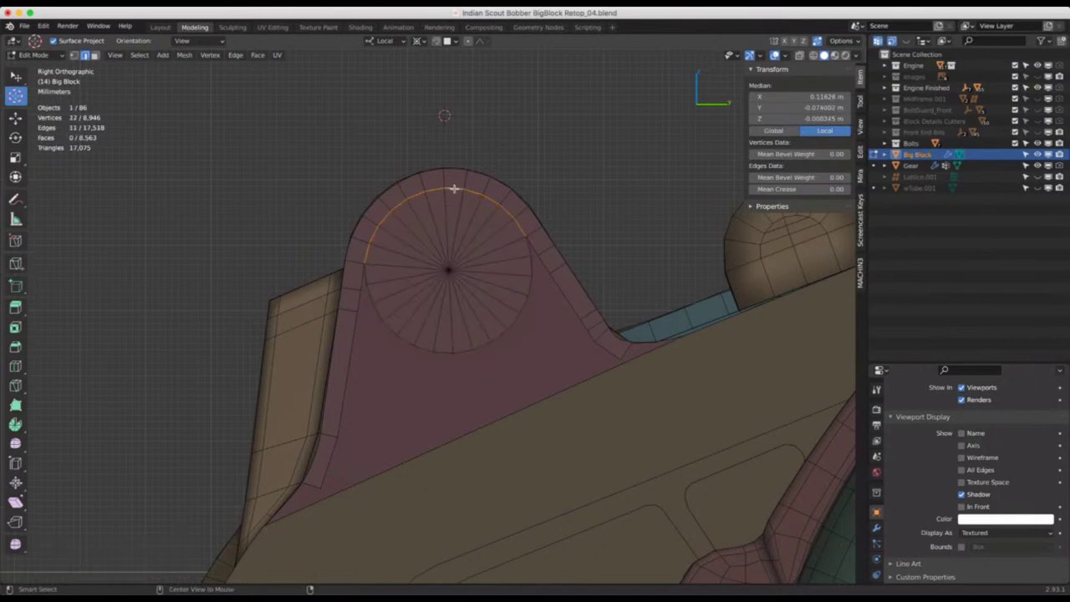
pyautogui.keyDown('alt'); pyautogui.click(527, 285); pyautogui.keyUp('alt')
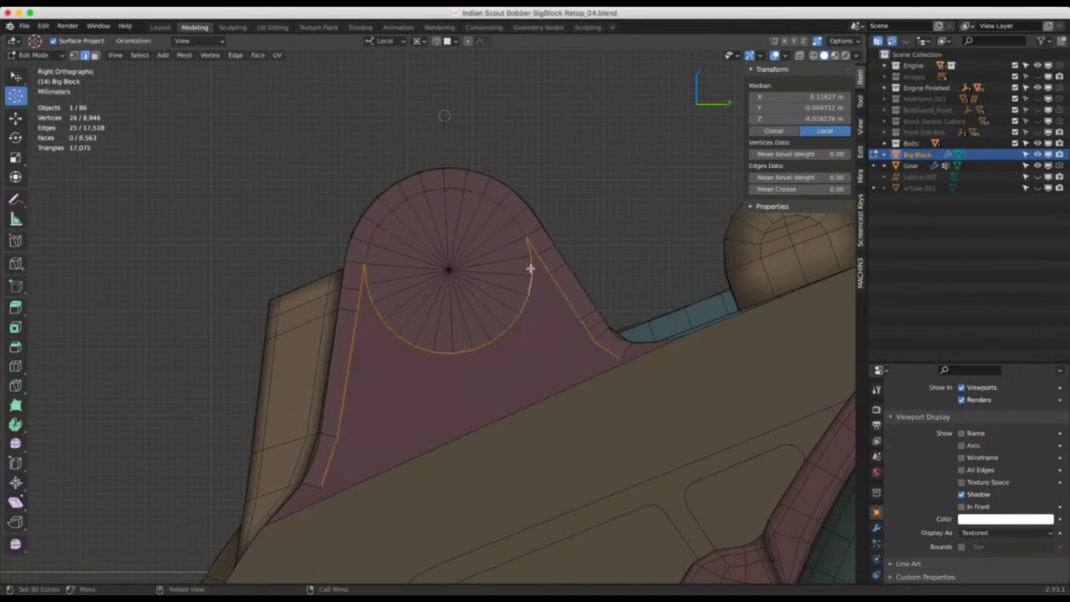
pyautogui.keyDown('shift'); pyautogui.rightClick(530, 269); pyautogui.keyUp('shift')
# Select the disc's full rim loop with shortest-path edge picks around it
pyautogui.press('w')
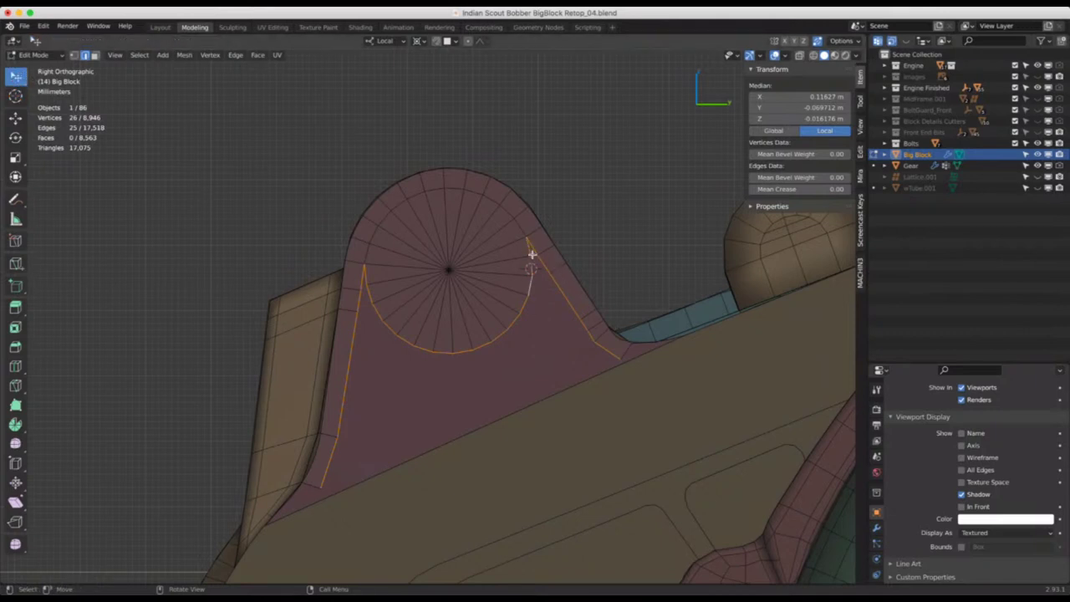
pyautogui.click(528, 243)
pyautogui.keyDown('ctrl'); pyautogui.click(366, 279); pyautogui.keyUp('ctrl')
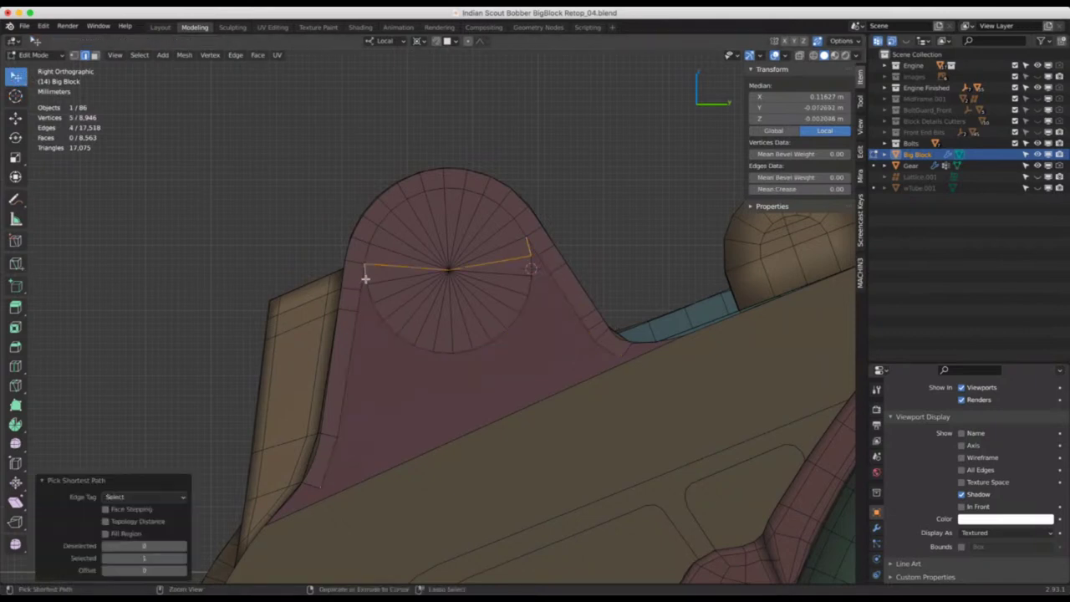
pyautogui.click(529, 249)
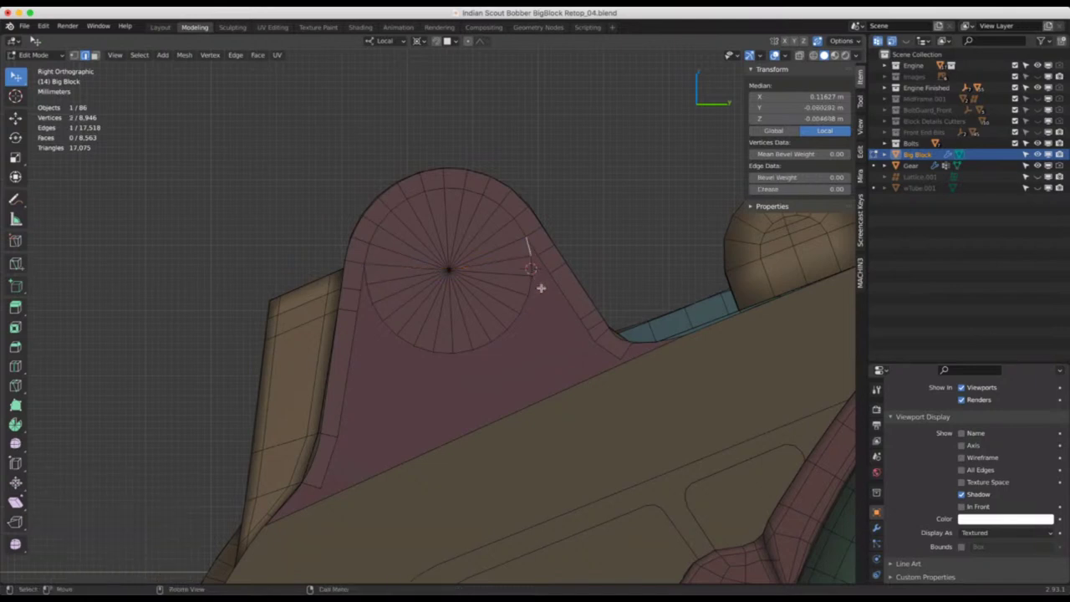
pyautogui.keyDown('ctrl'); pyautogui.click(464, 352); pyautogui.keyUp('ctrl')
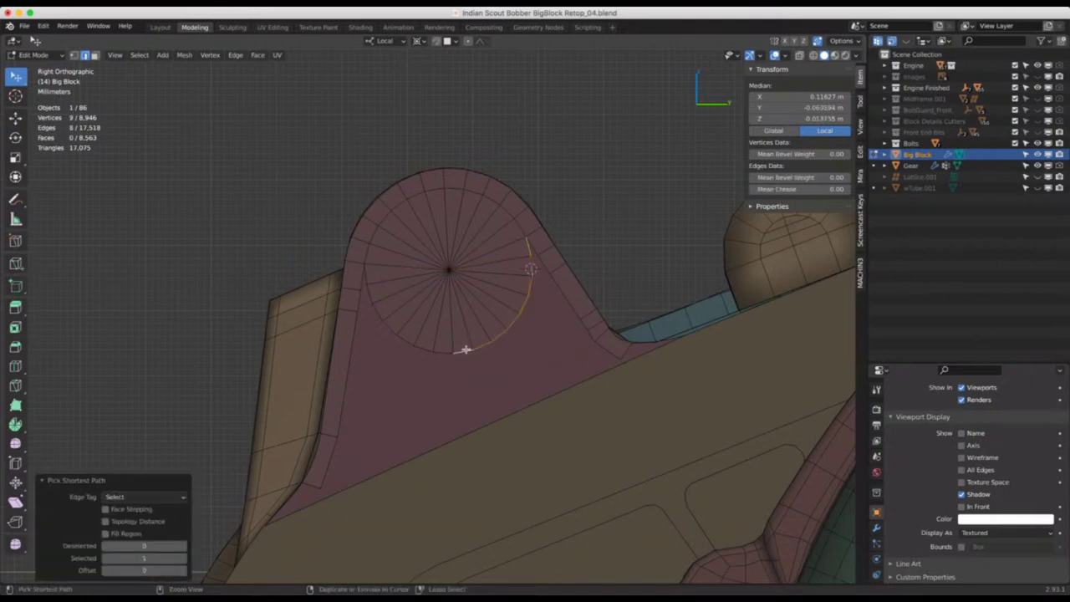
pyautogui.keyDown('ctrl'); pyautogui.click(365, 274); pyautogui.keyUp('ctrl')
pyautogui.keyDown('ctrl'); pyautogui.click(418, 193); pyautogui.keyUp('ctrl')
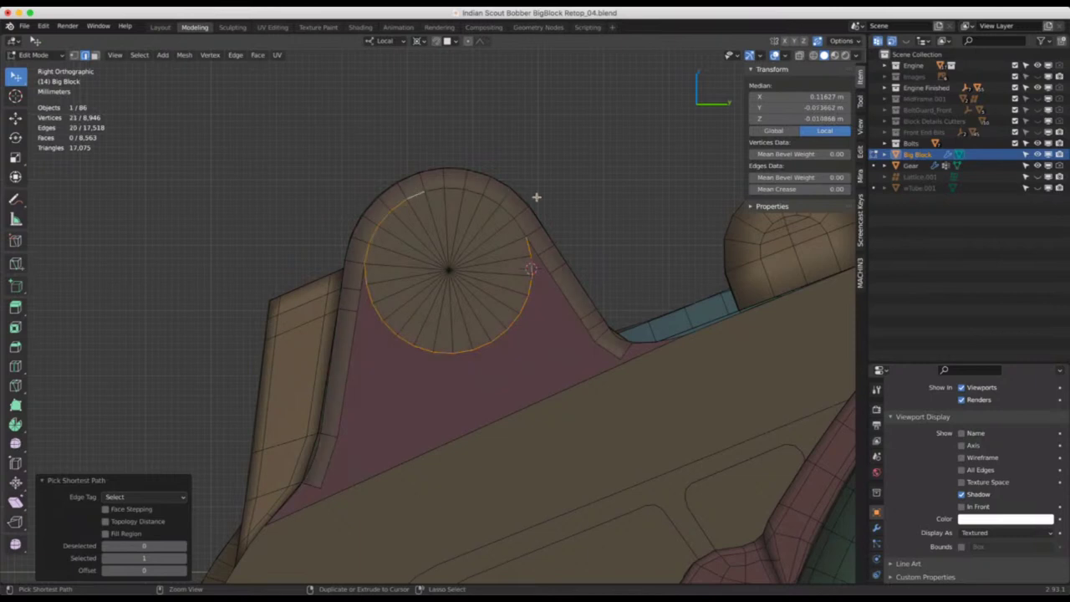
pyautogui.keyDown('ctrl'); pyautogui.click(522, 229); pyautogui.keyUp('ctrl')
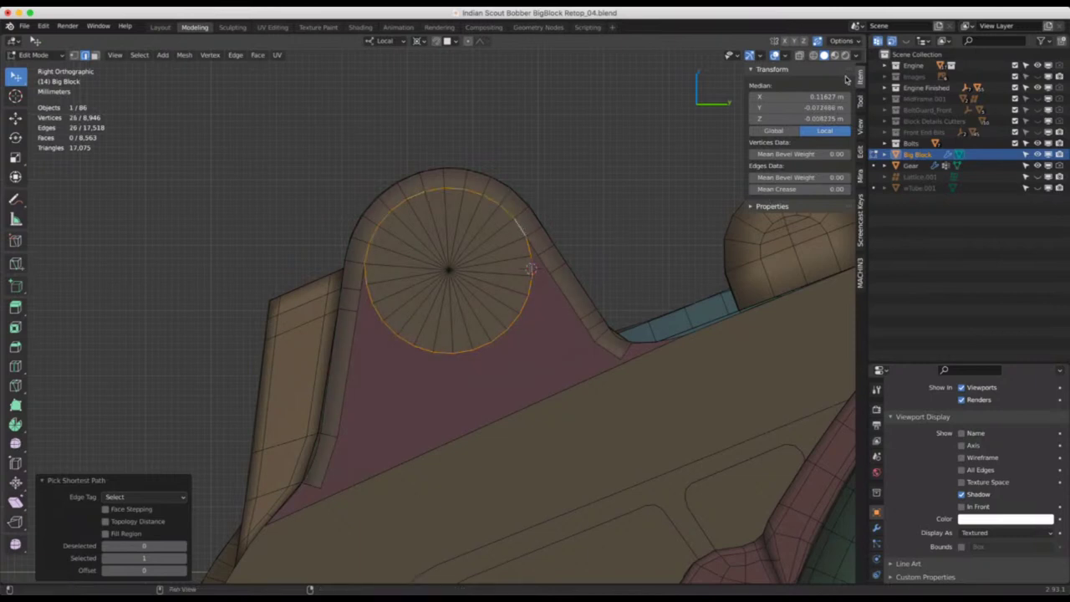
# Apply LoopTools Circle to make the 26-vertex rim a true circle, then deselect
pyautogui.click(860, 152)
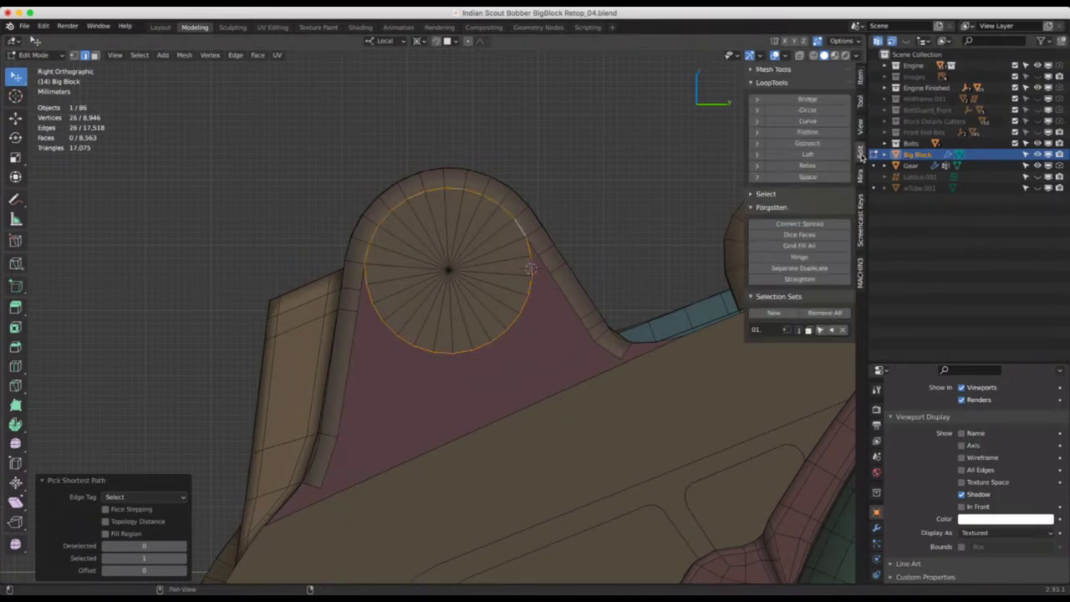
pyautogui.click(800, 111)
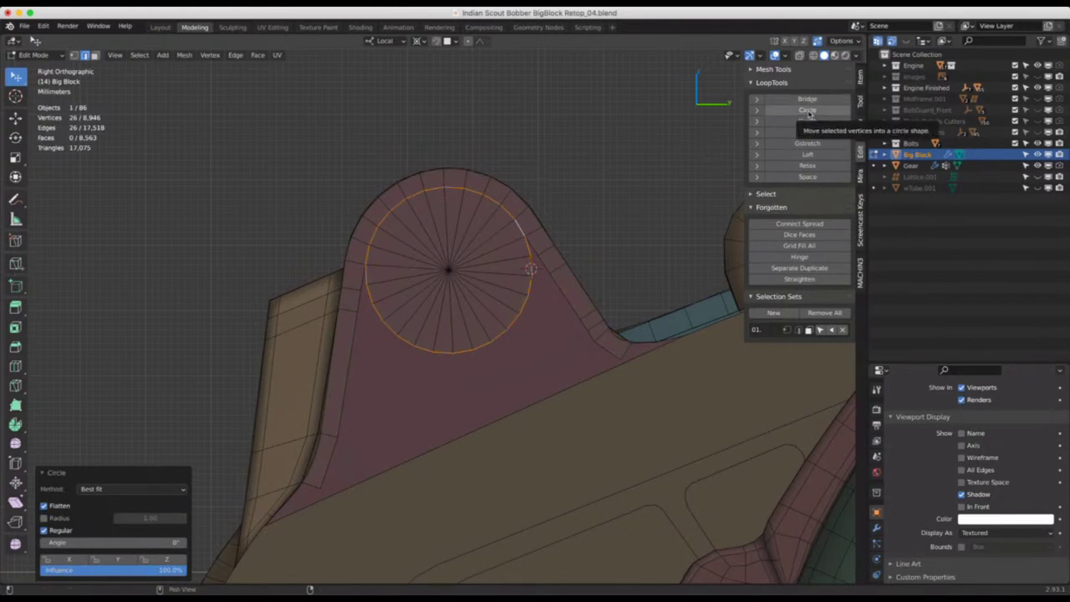
pyautogui.click(553, 159)
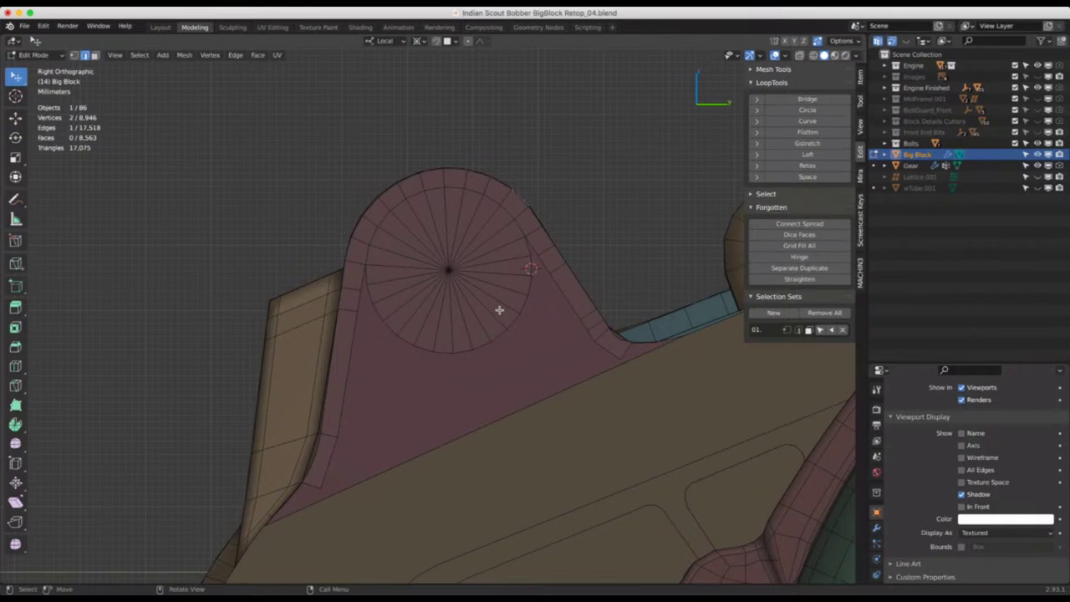
# Circle-select the disc's 26 faces in face mode and turn on X-ray
pyautogui.scroll(-3, 470, 298)
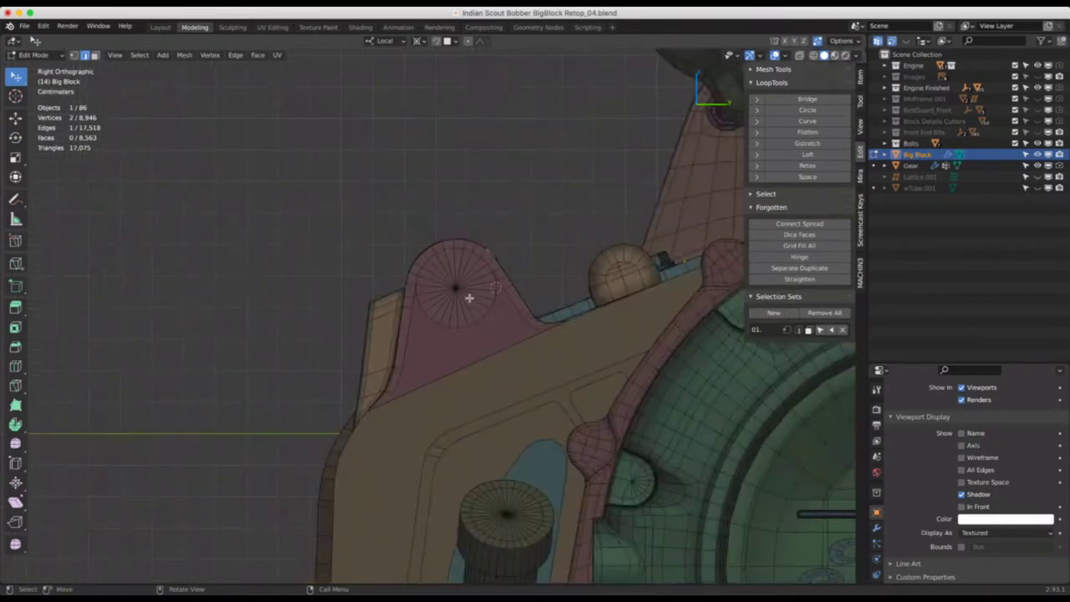
pyautogui.scroll(4, 469, 297)
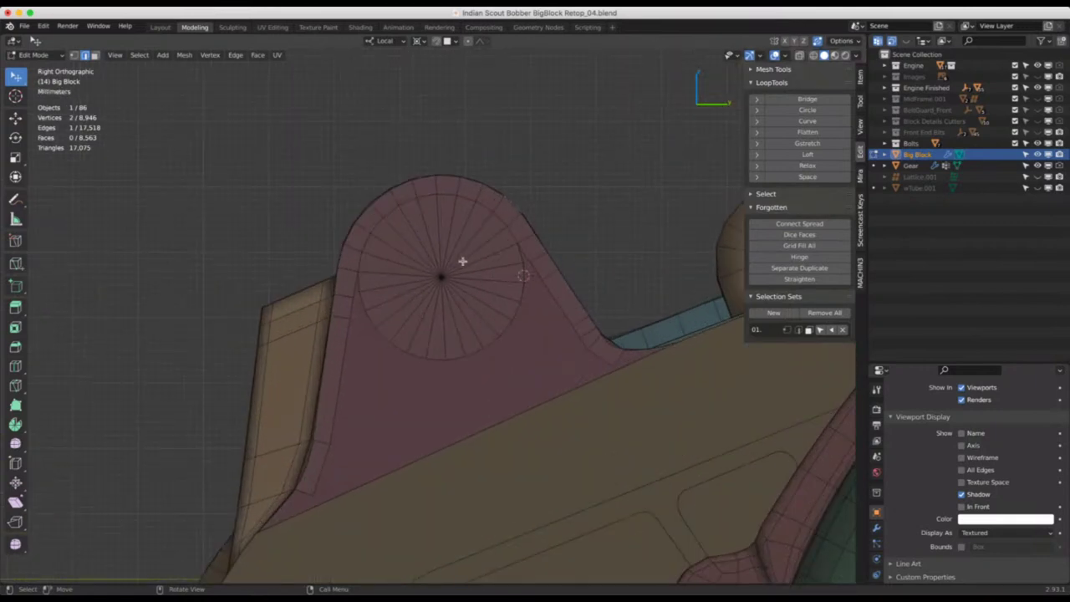
pyautogui.press('3')
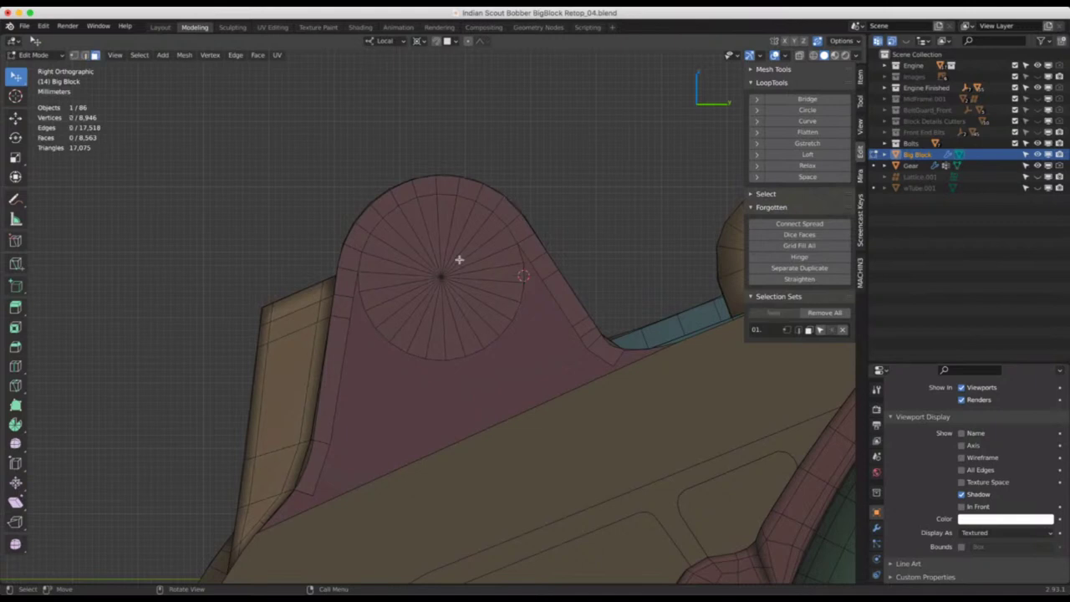
pyautogui.press('c')
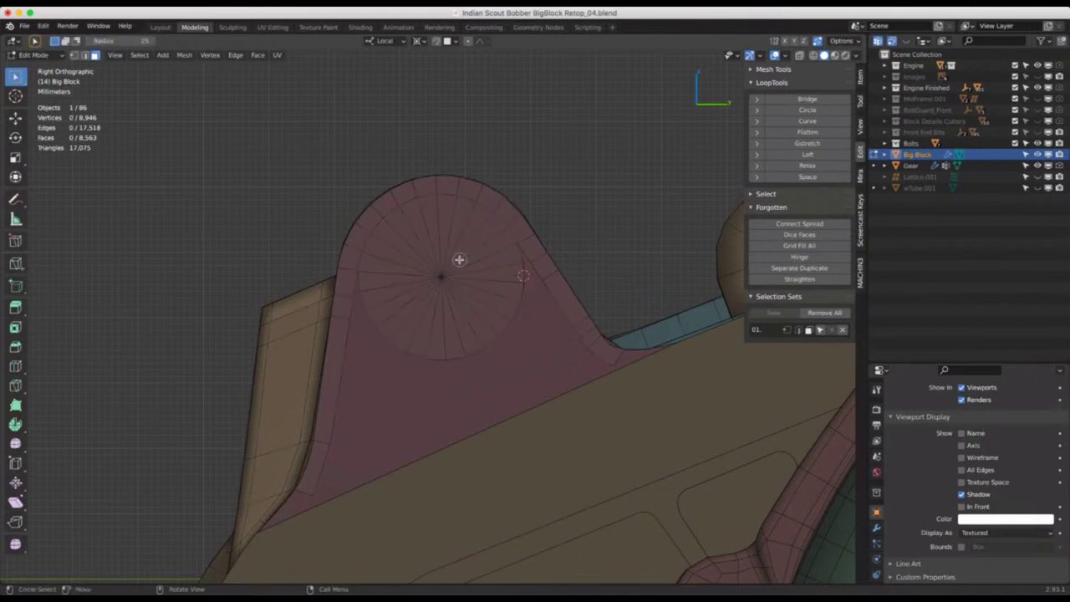
pyautogui.moveTo(459, 259)
pyautogui.mouseDown()
pyautogui.moveTo(425, 294)
pyautogui.moveTo(479, 274)
pyautogui.moveTo(477, 248)
pyautogui.mouseUp()
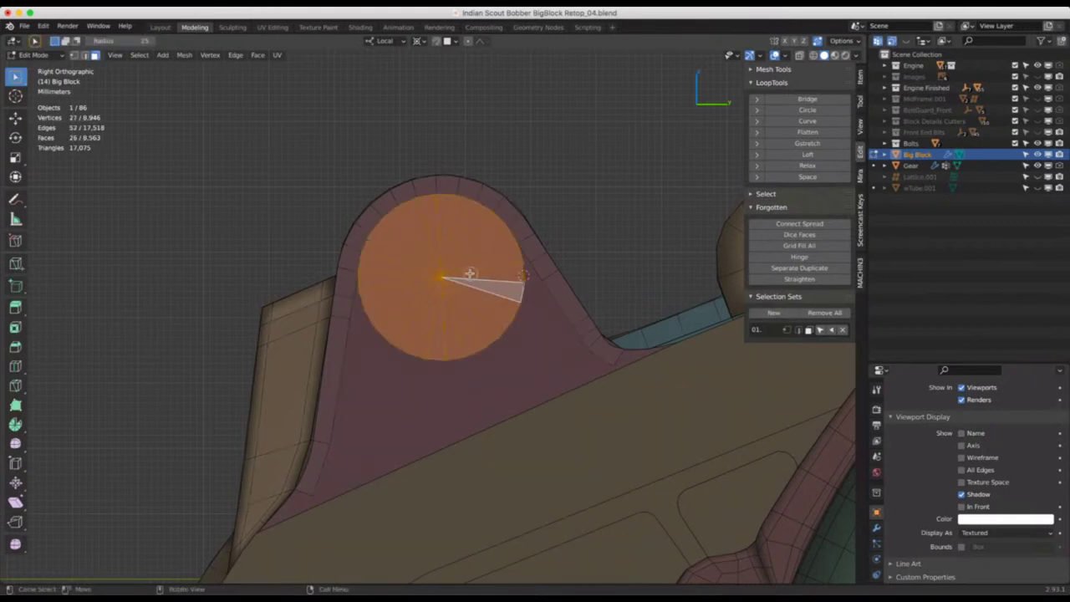
pyautogui.hotkey('alt', 'z')
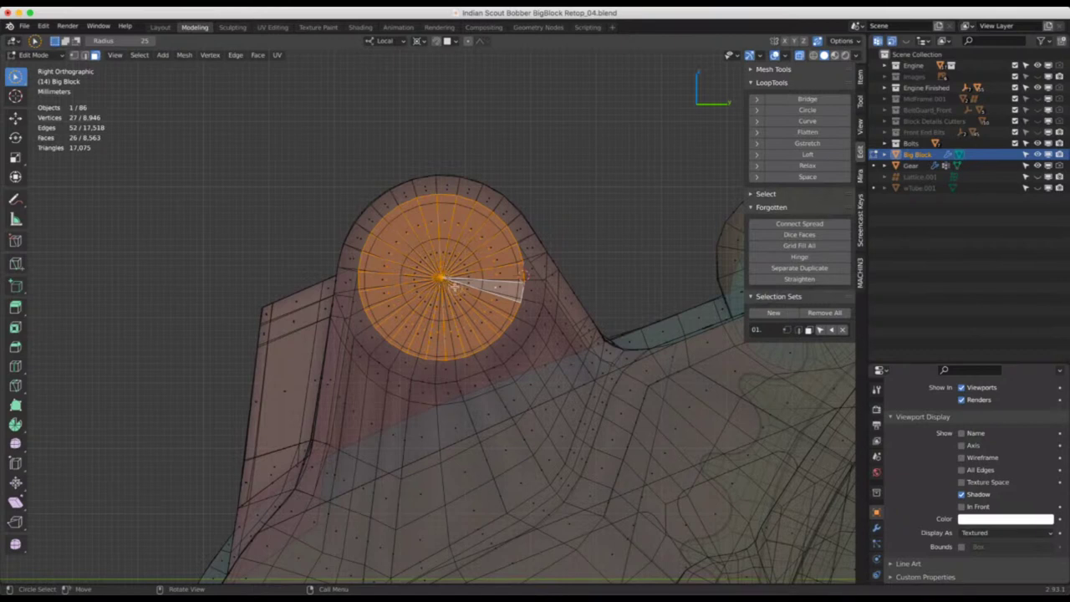
# Move the selected disc slightly to centre it over the part beneath
pyautogui.press('g')
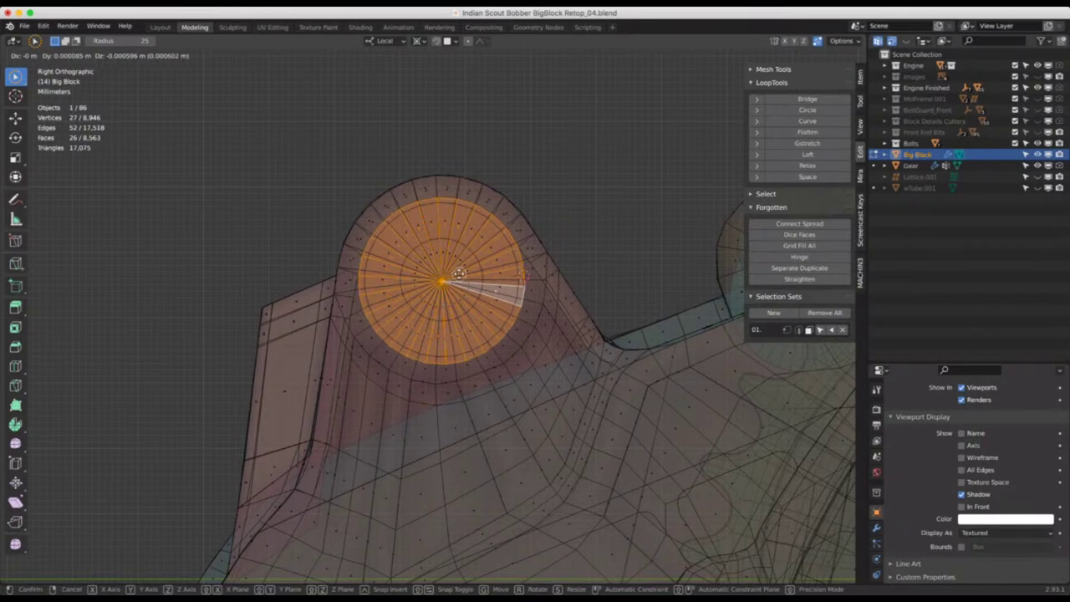
pyautogui.click(459, 273)
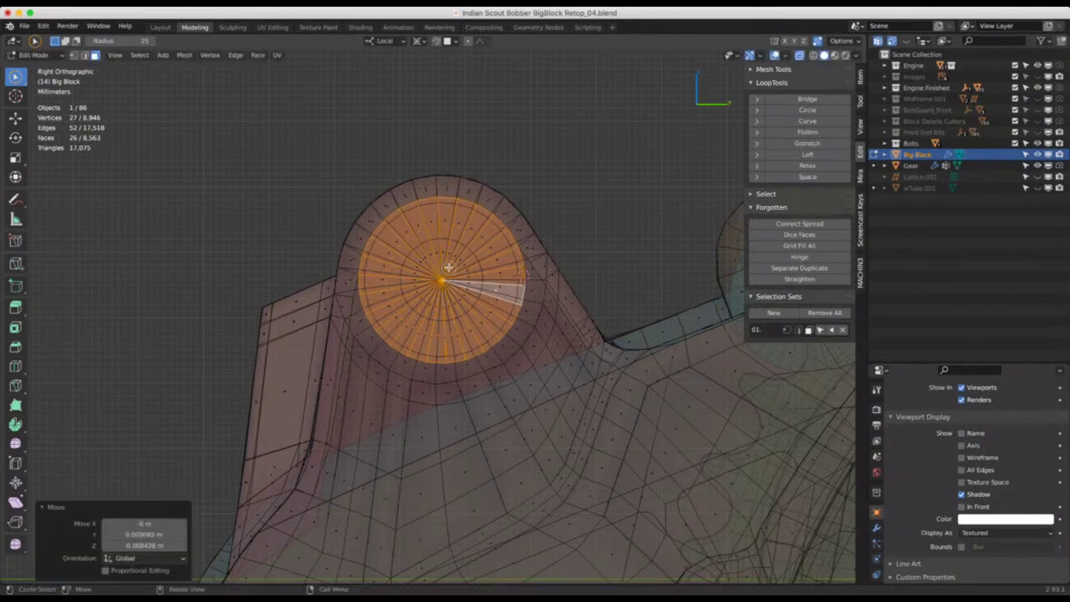
pyautogui.press('i')
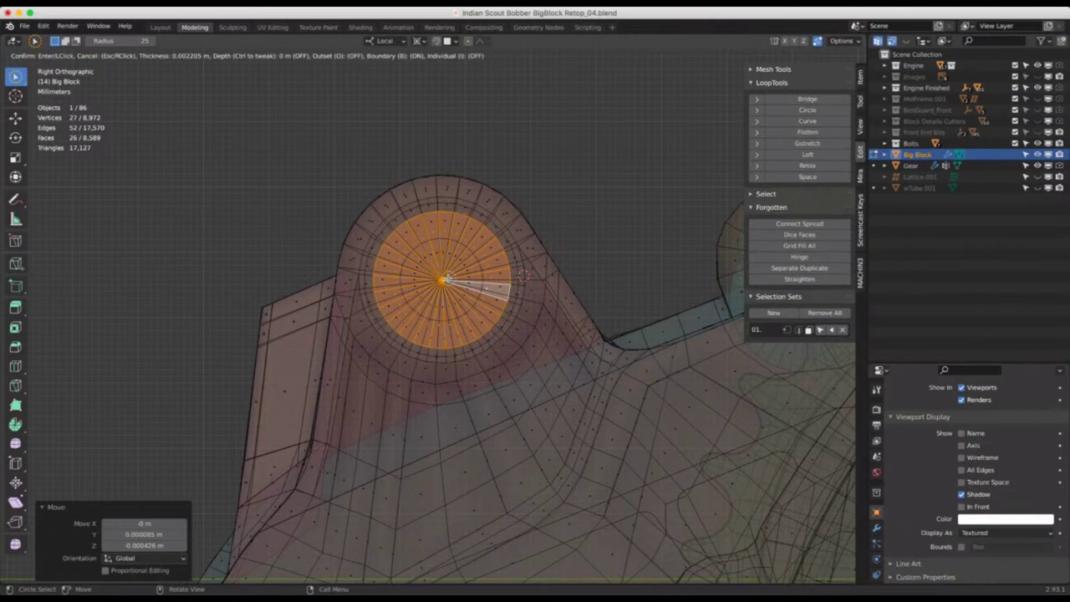
# Redo the disc inset thinner, about 0.0064 m, then deselect all and turn X-ray off
pyautogui.click(447, 279)
pyautogui.press('super+z')
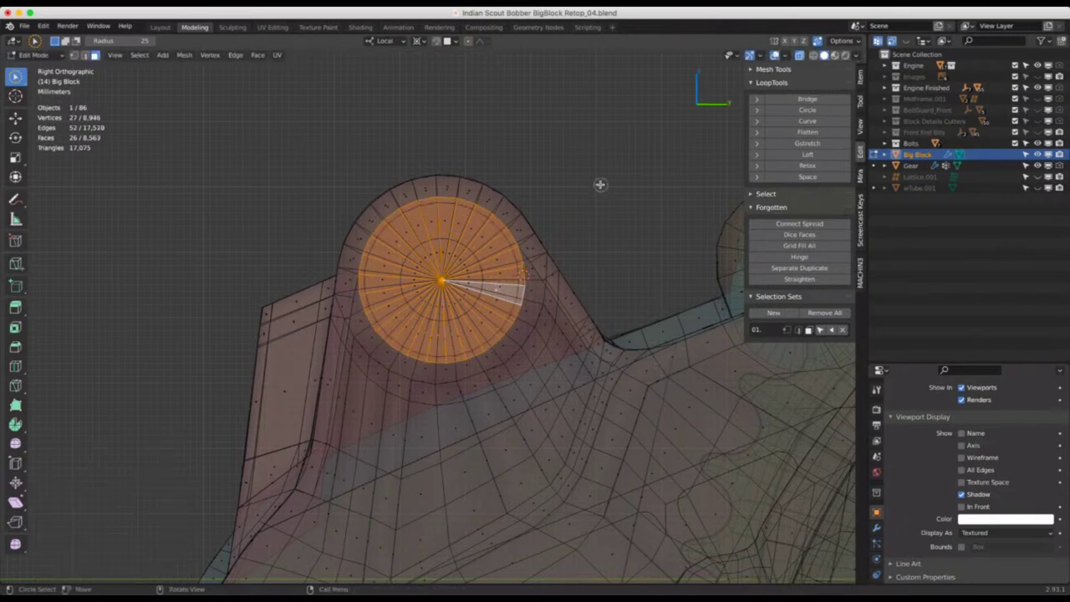
pyautogui.press('i')
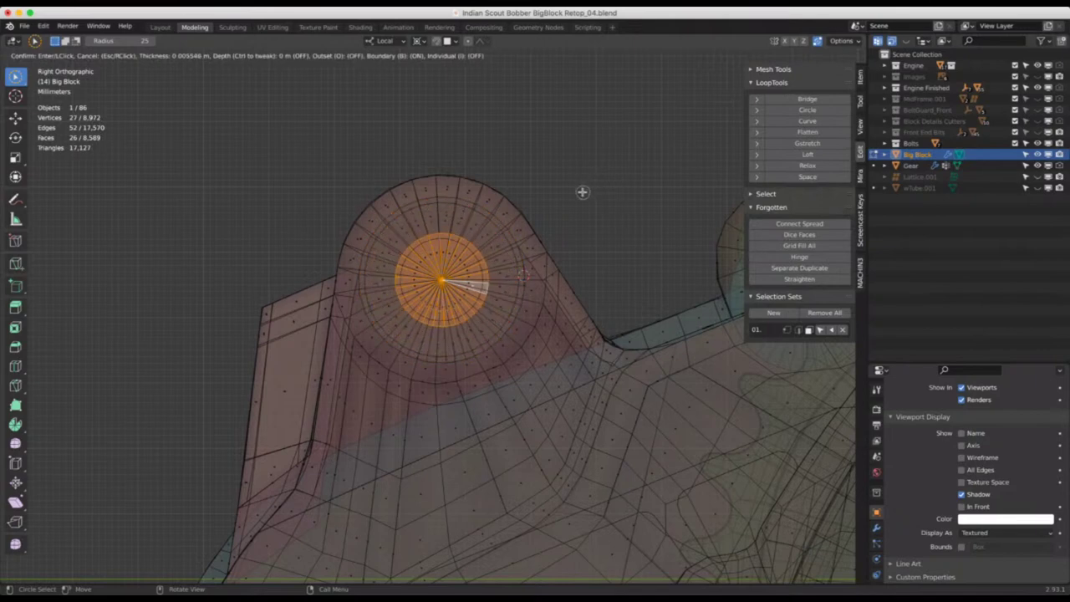
pyautogui.click(580, 194)
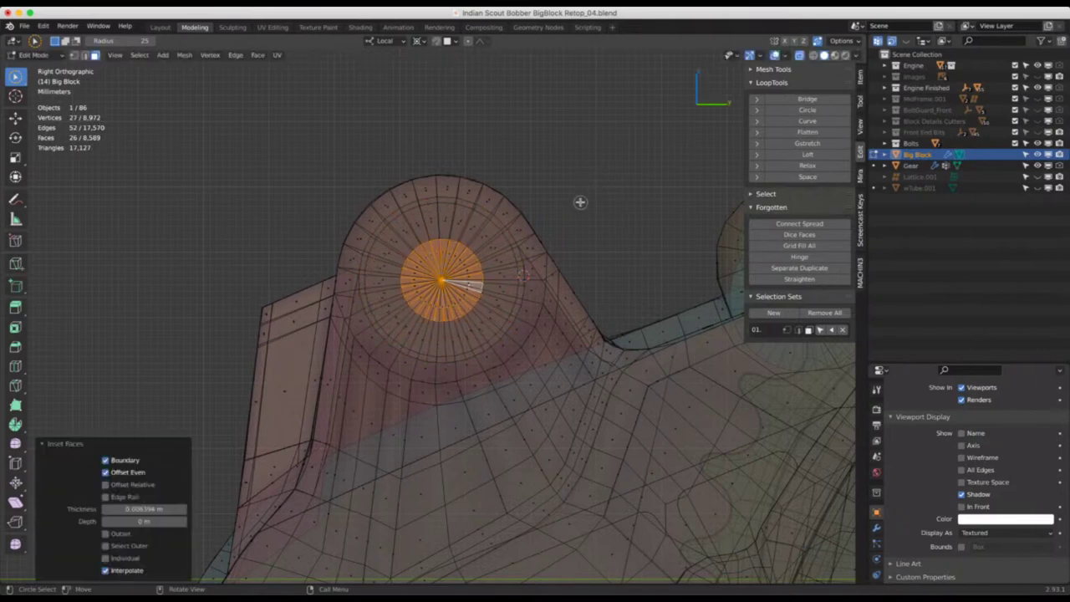
pyautogui.hotkey('alt', 'a')
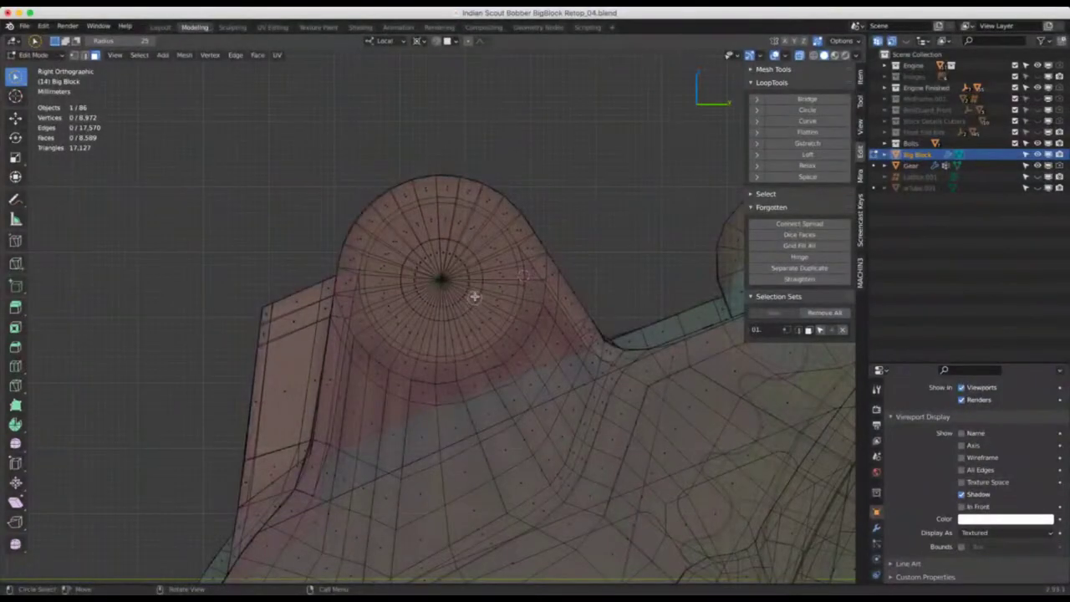
pyautogui.hotkey('alt', 'z')
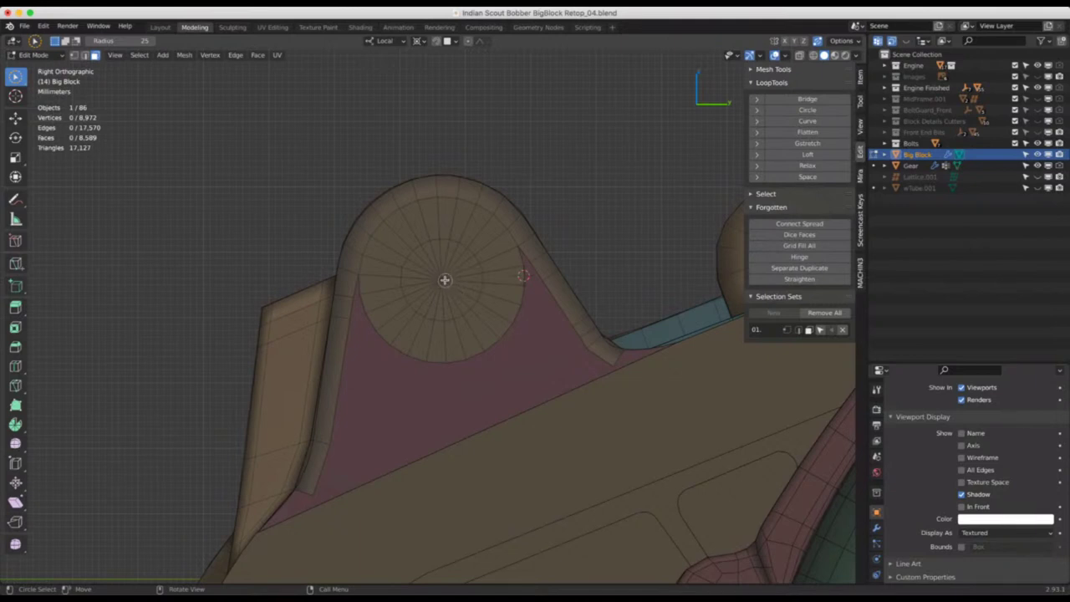
# Add an unslid circular loop cut inside the boss disc
pyautogui.hotkey('ctrl', 'r')
pyautogui.click(496, 276)
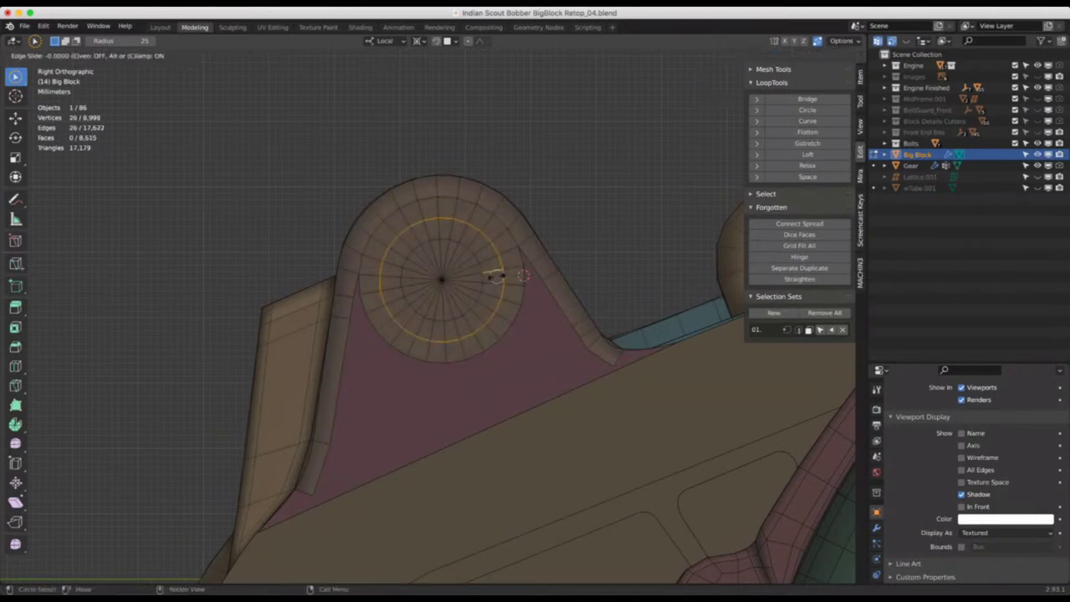
pyautogui.rightClick(495, 276)
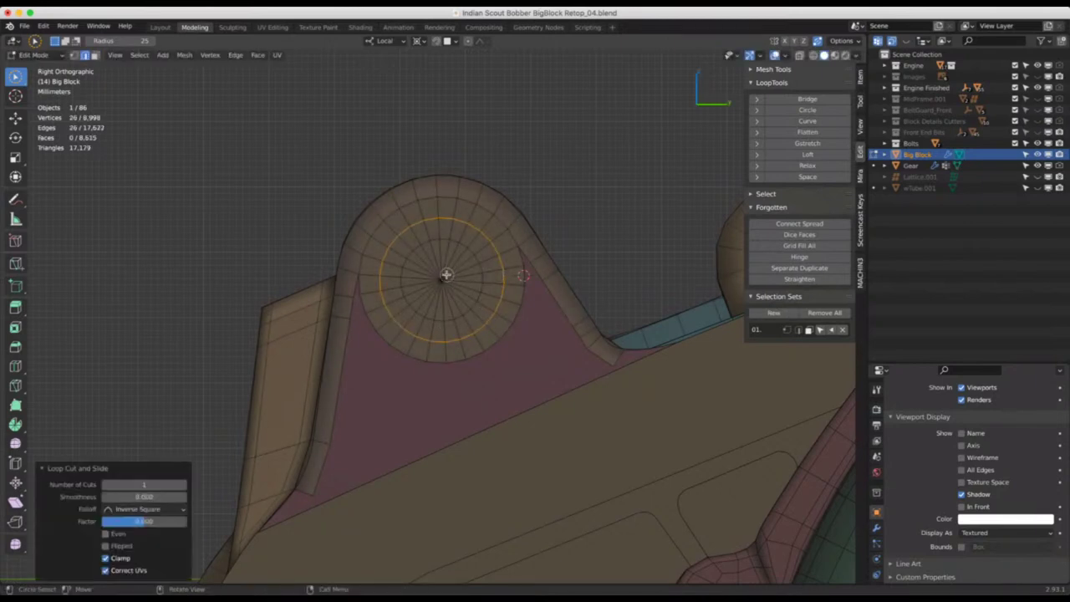
# Fill the inner loop and delete the centre fan faces, leaving an open hole
pyautogui.press('f')
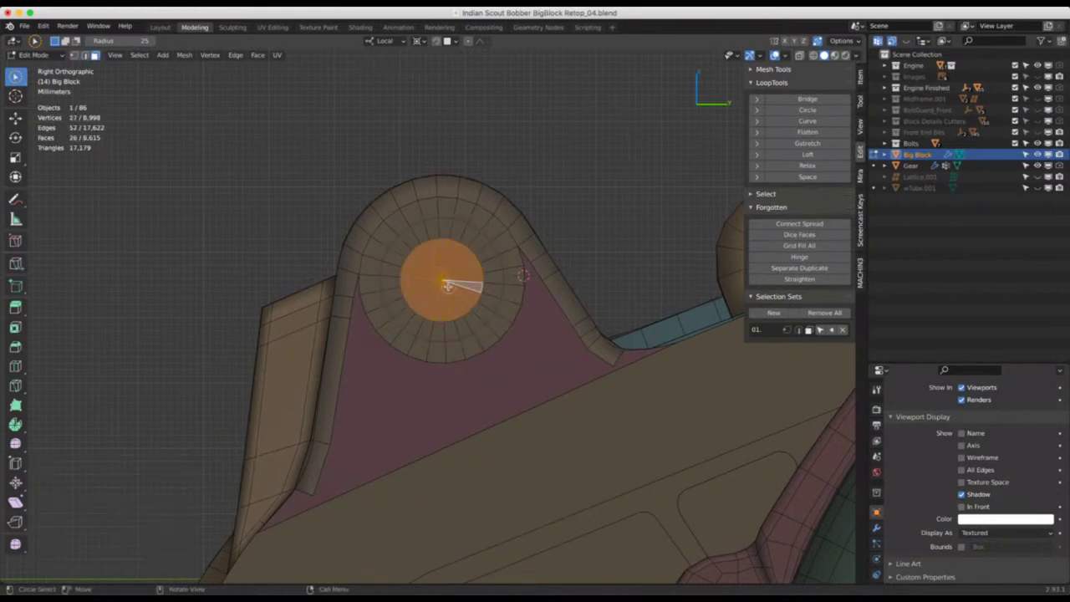
pyautogui.press('x')
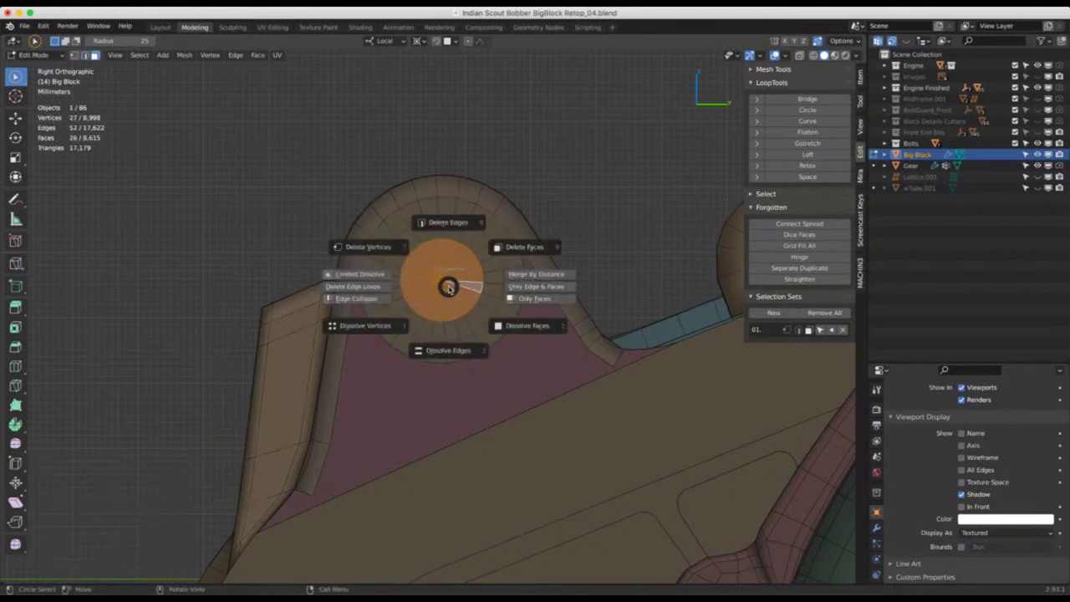
pyautogui.click(510, 255)
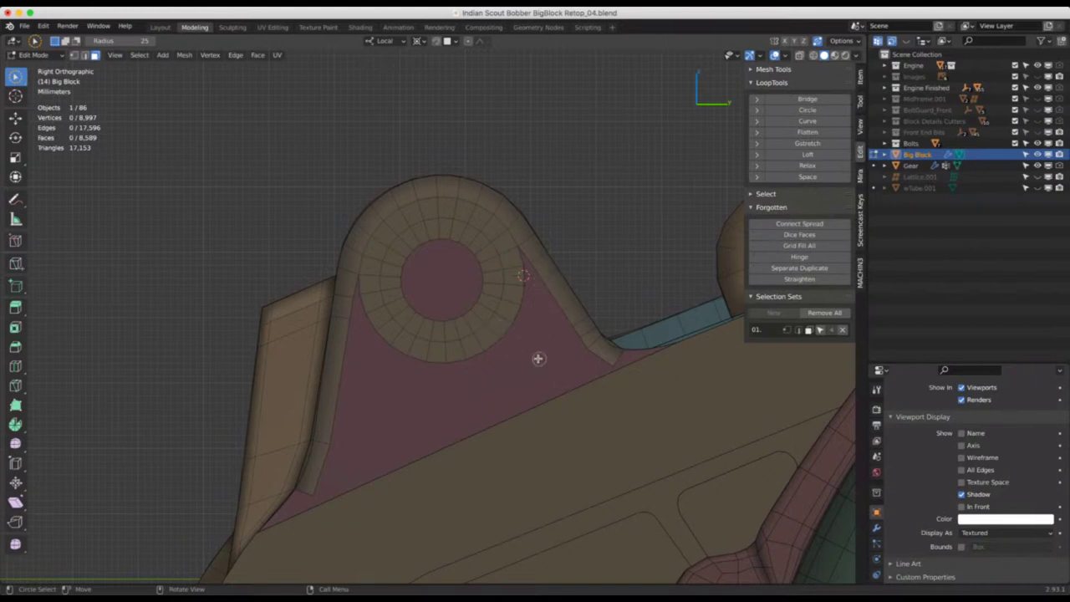
pyautogui.moveTo(538, 359); pyautogui.dragTo(294, 254, button='middle')
# Zoom in on the bracket rim, switch to edge select and pick a rim edge
pyautogui.scroll(6, 386, 352)
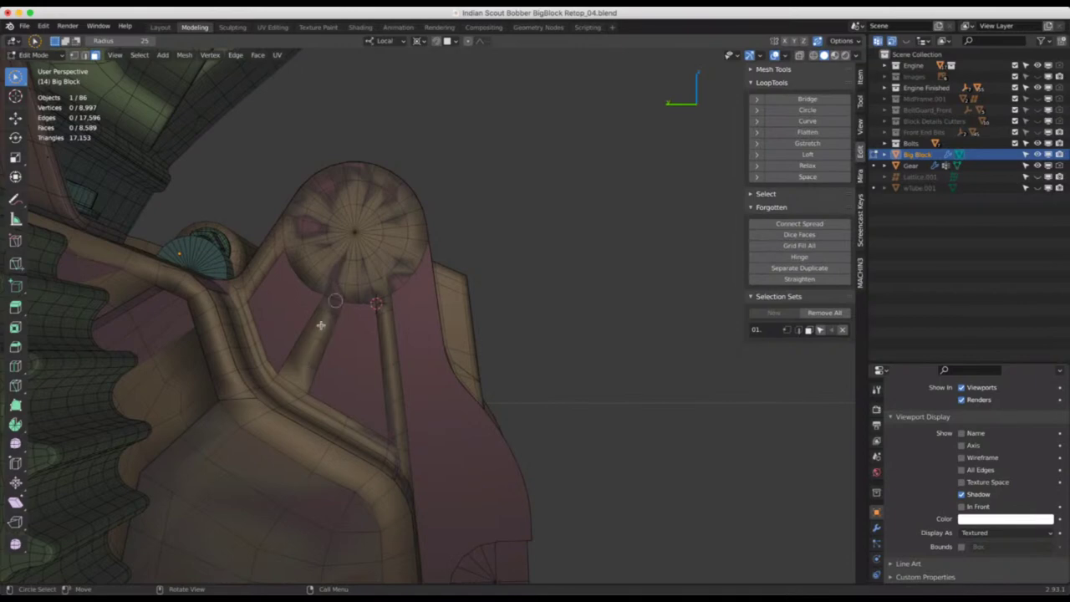
pyautogui.moveTo(349, 332)
pyautogui.mouseDown(button='middle')
pyautogui.moveTo(341, 312)
pyautogui.moveTo(333, 328)
pyautogui.mouseUp(button='middle')
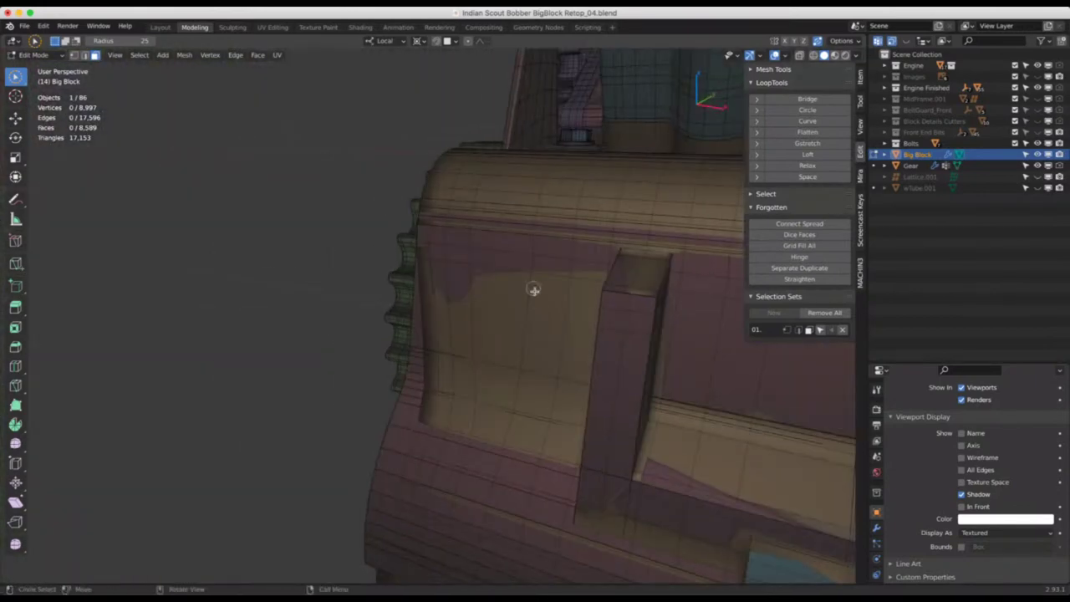
pyautogui.moveTo(534, 290); pyautogui.dragTo(282, 292, button='middle')
pyautogui.scroll(2, 415, 290)
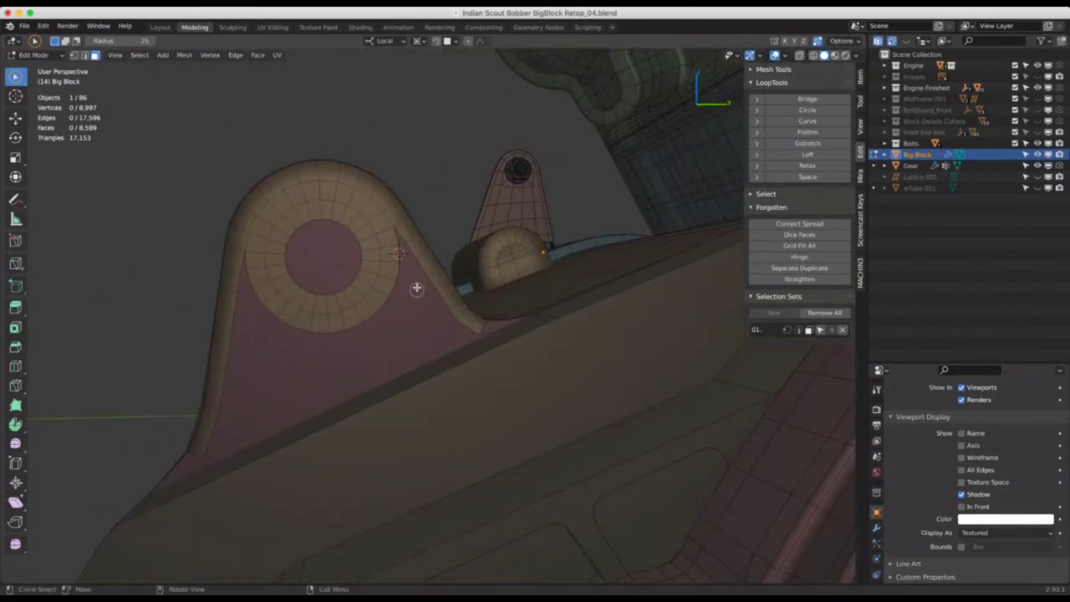
pyautogui.scroll(1, 420, 280)
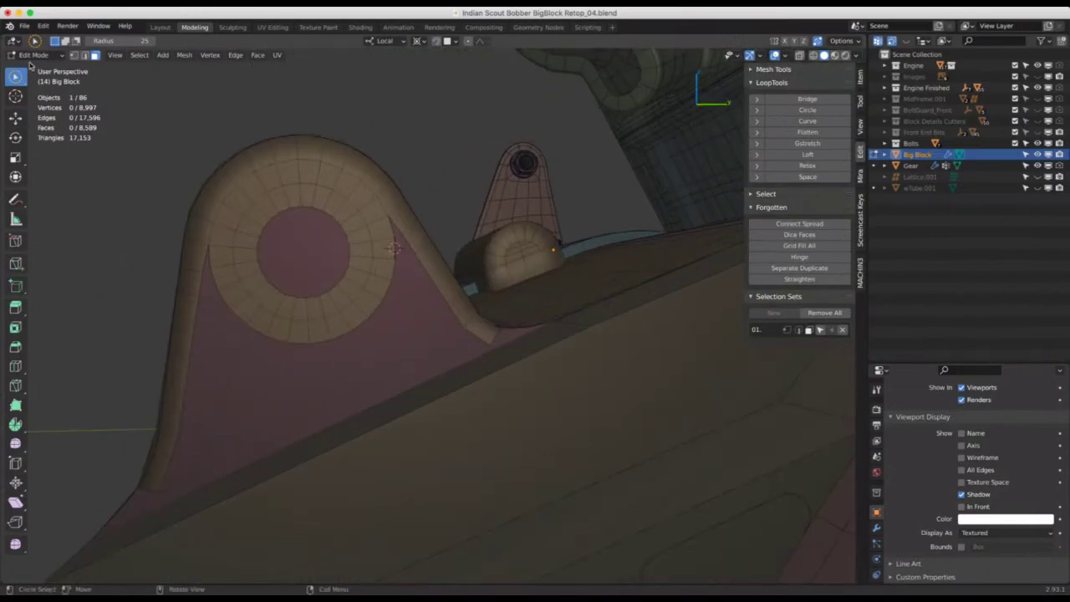
pyautogui.click(84, 54)
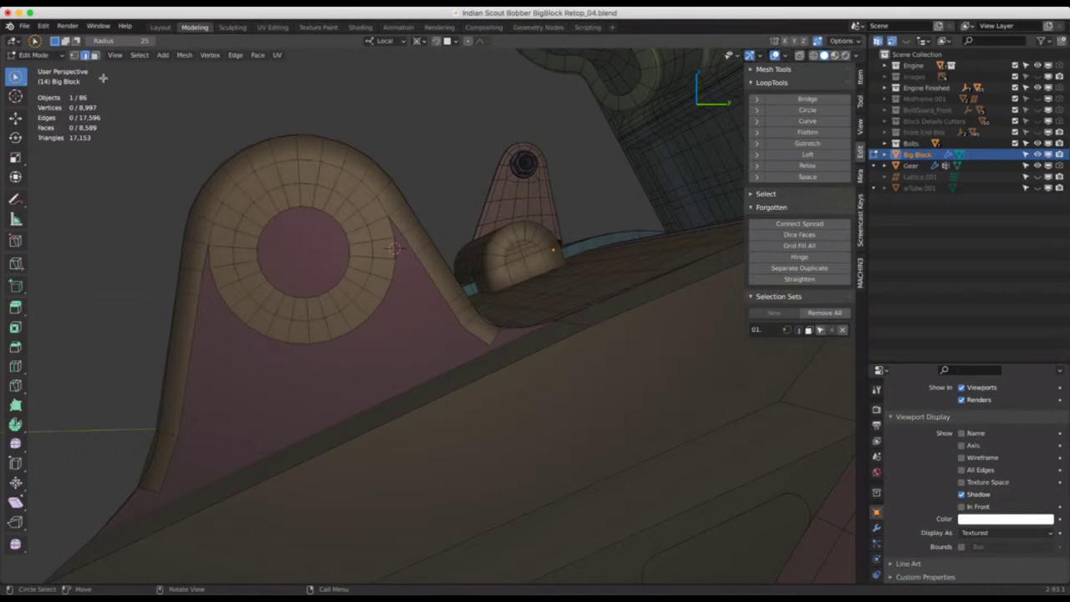
pyautogui.click(414, 260)
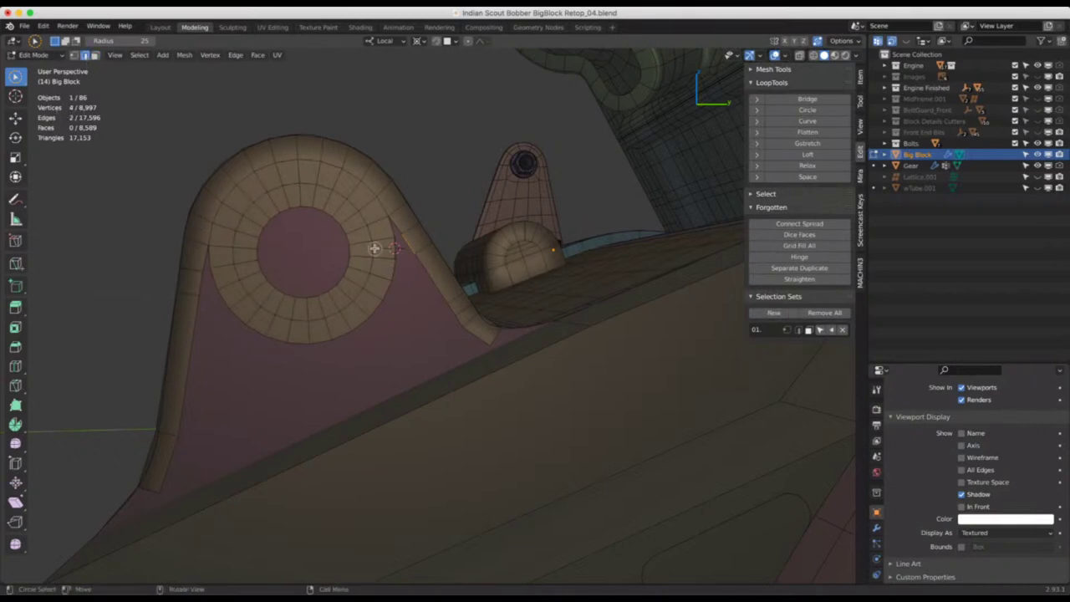
# Select the bracket's outer edge loop and extend a path up the rim
pyautogui.press('w')
pyautogui.press('w')
pyautogui.press('w')
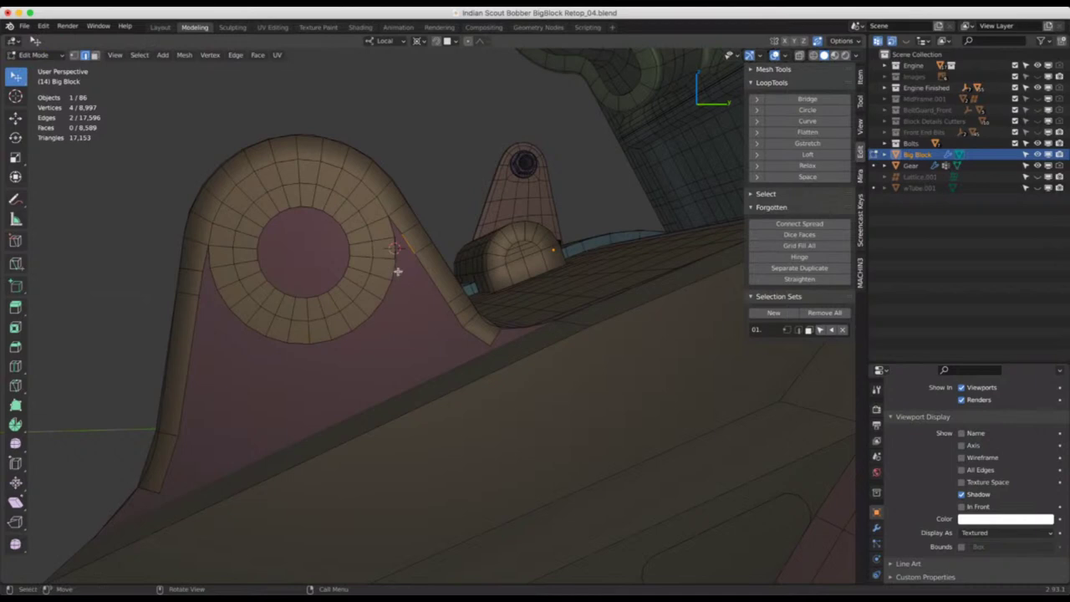
pyautogui.keyDown('alt'); pyautogui.click(458, 321); pyautogui.keyUp('alt')
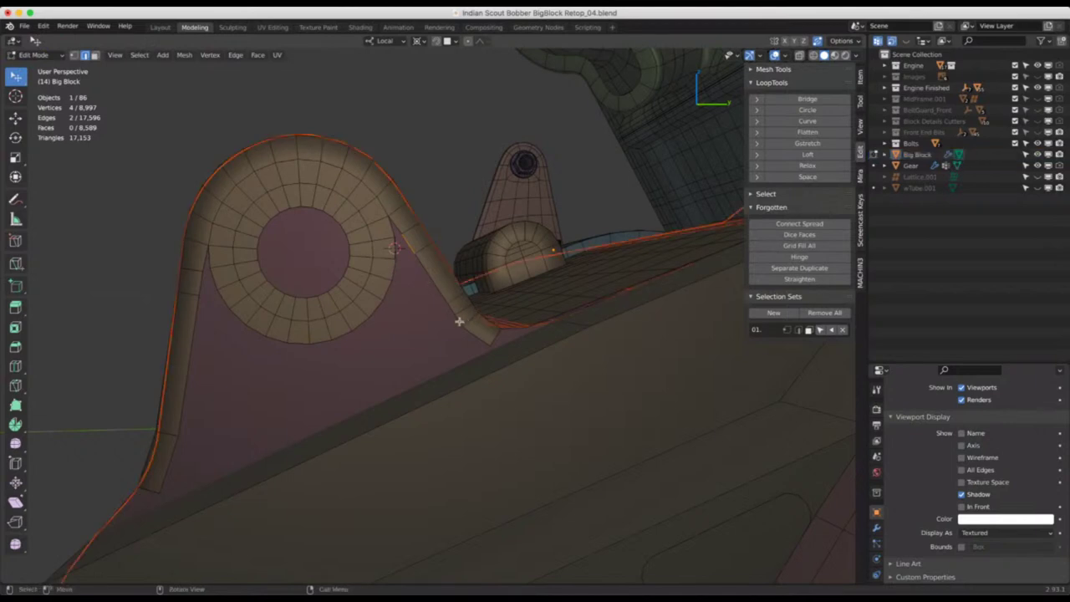
pyautogui.keyDown('ctrl'); pyautogui.click(458, 320); pyautogui.keyUp('ctrl')
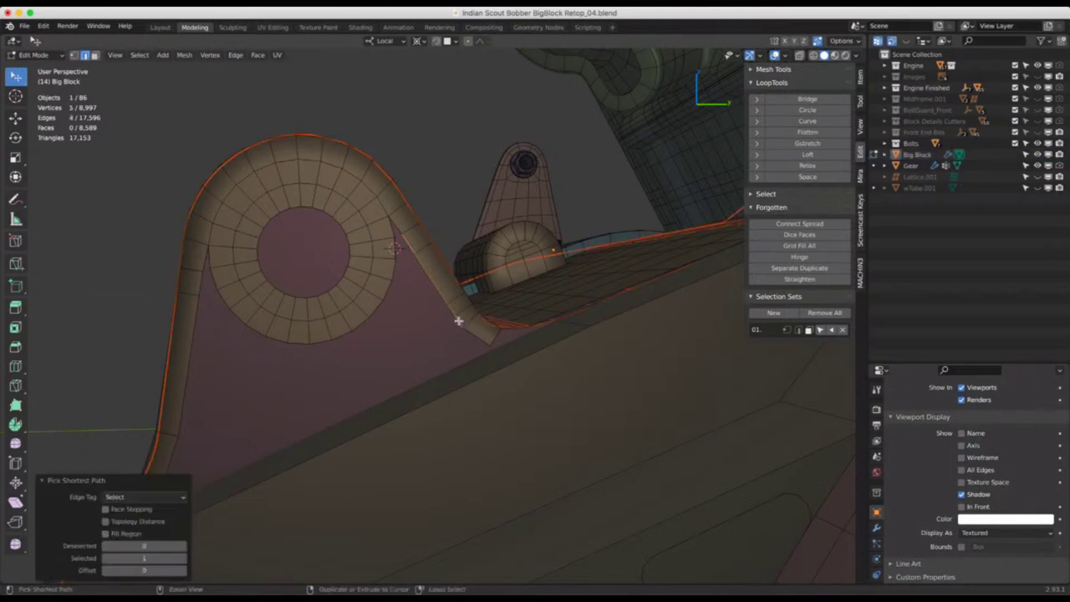
pyautogui.click(424, 219)
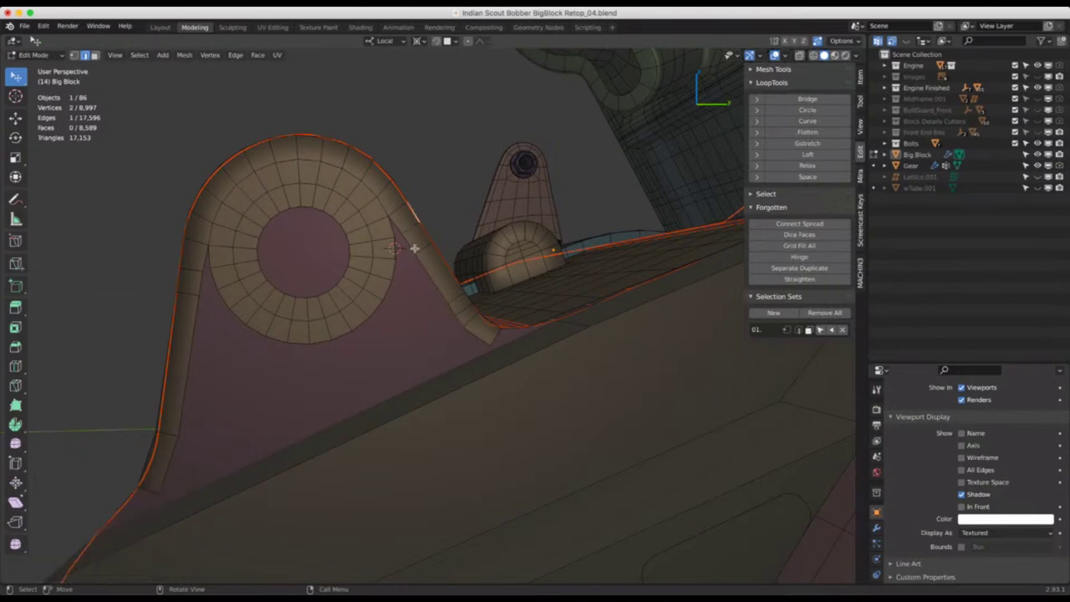
pyautogui.keyDown('ctrl'); pyautogui.click(424, 160); pyautogui.keyUp('ctrl')
# Make Big Block active and select the three edges down its rim below the boss
pyautogui.press('Tab')
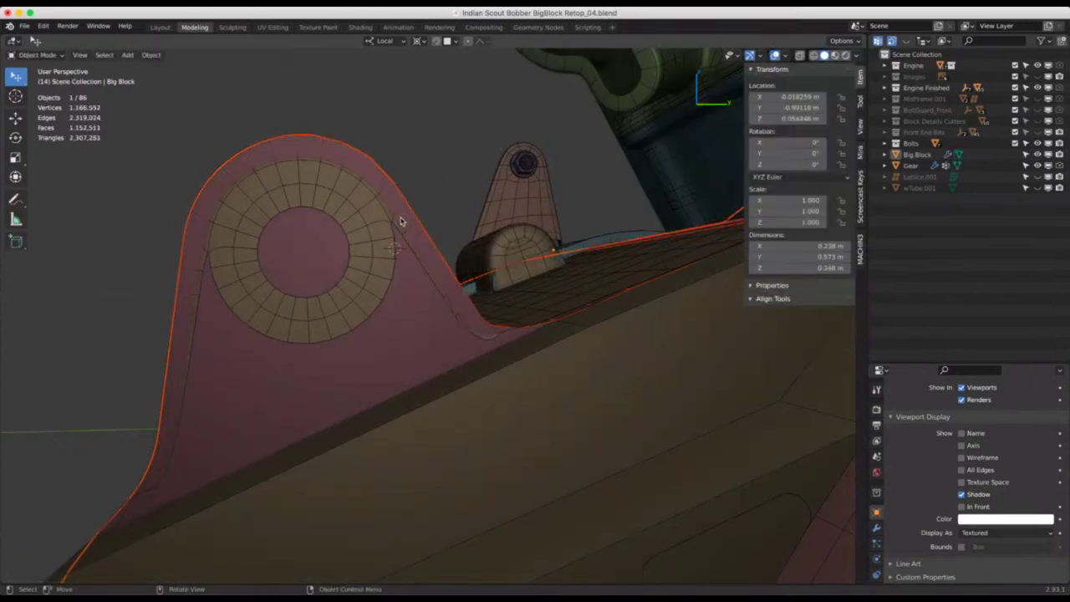
pyautogui.click(378, 226)
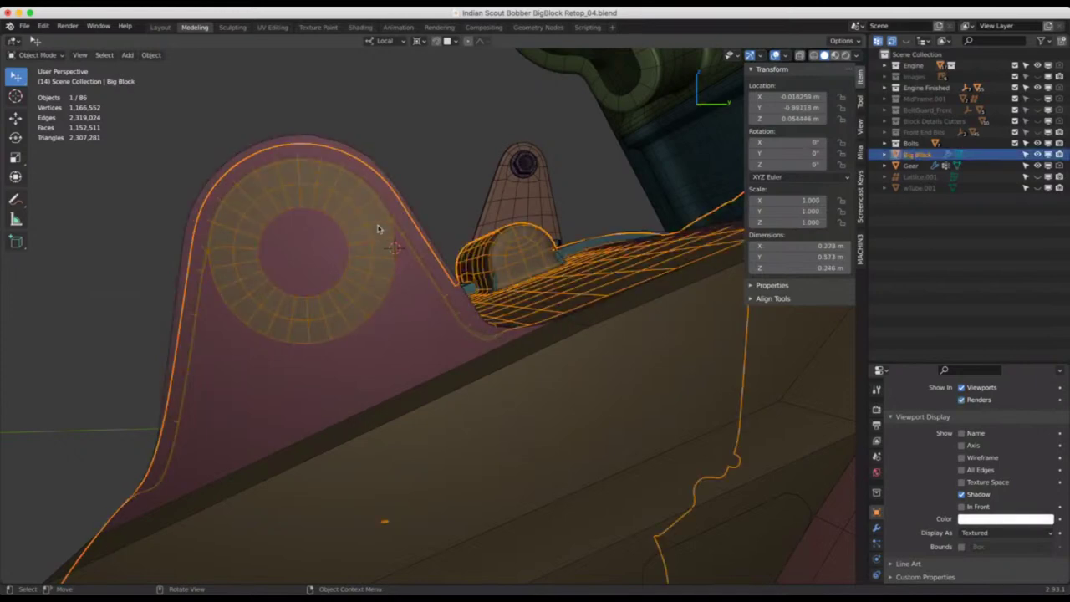
pyautogui.press('Tab')
pyautogui.click(396, 227)
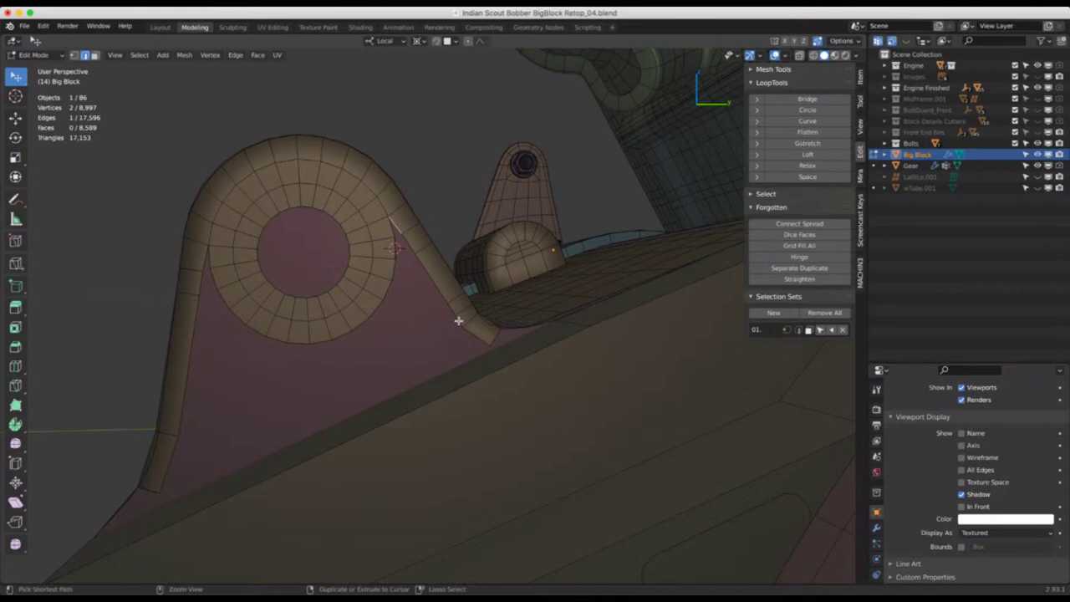
pyautogui.click(407, 242)
pyautogui.keyDown('ctrl'); pyautogui.click(452, 309); pyautogui.keyUp('ctrl')
# Move the selected rim edges slightly and turn on snapping
pyautogui.press('g')
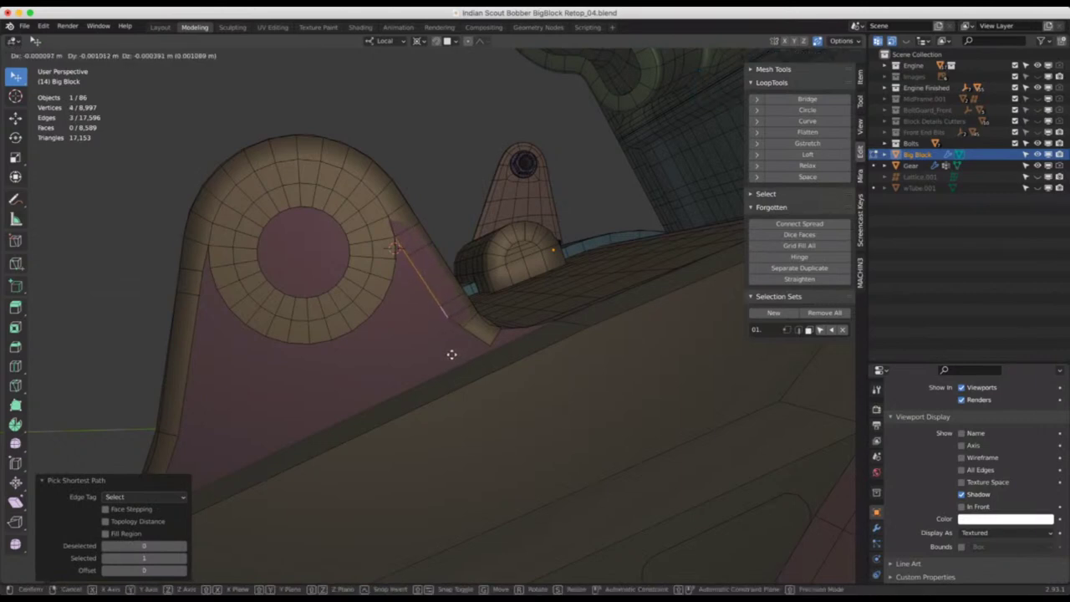
pyautogui.click(451, 354)
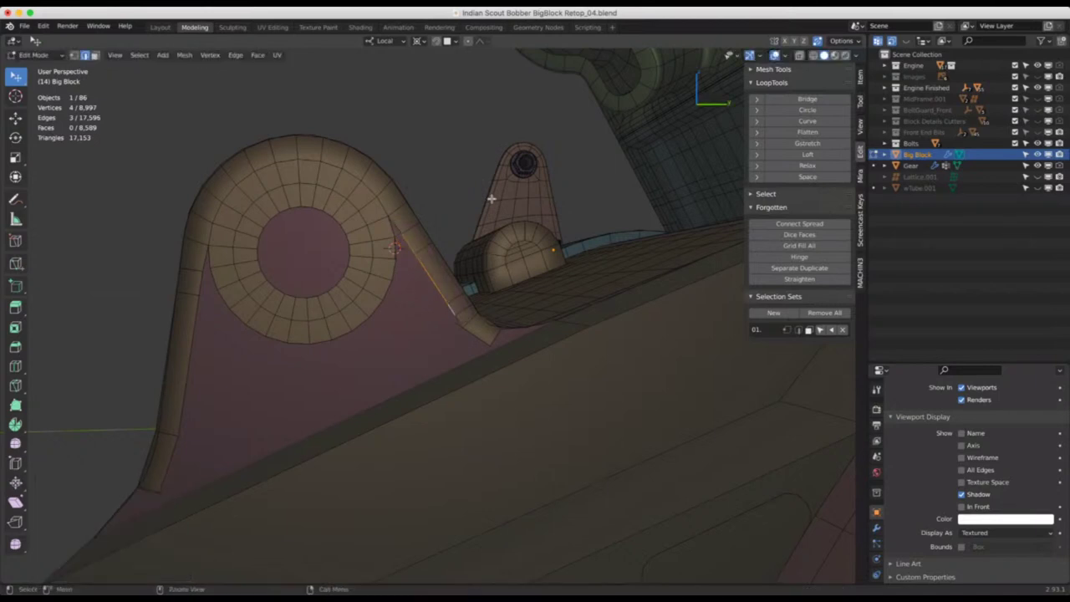
pyautogui.click(436, 41)
# Snap the rim edges onto the bracket so their end vertices merge into the ring
pyautogui.press('g')
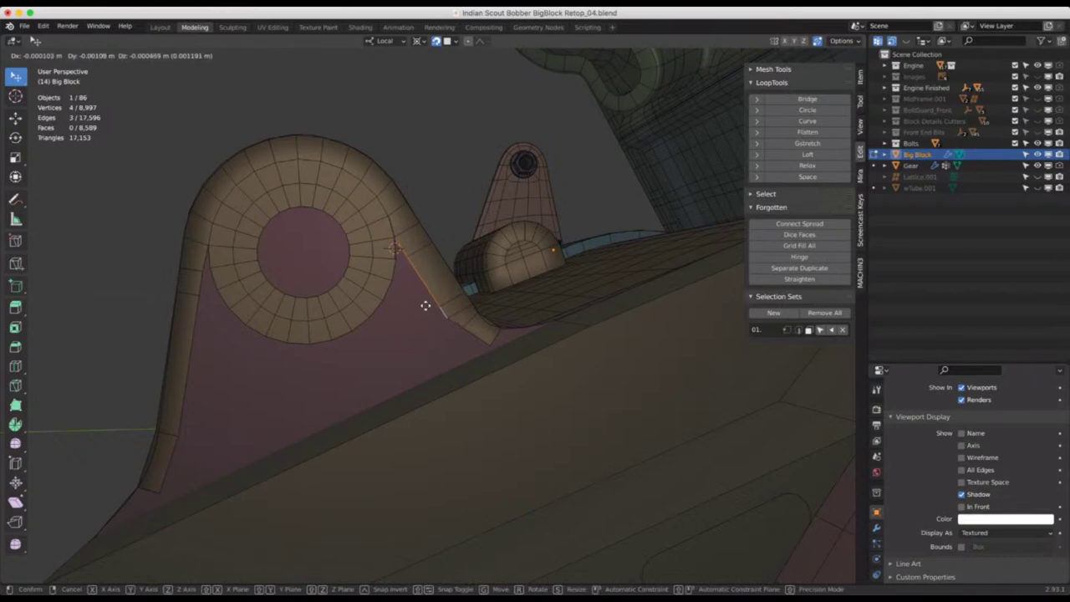
pyautogui.click(425, 306)
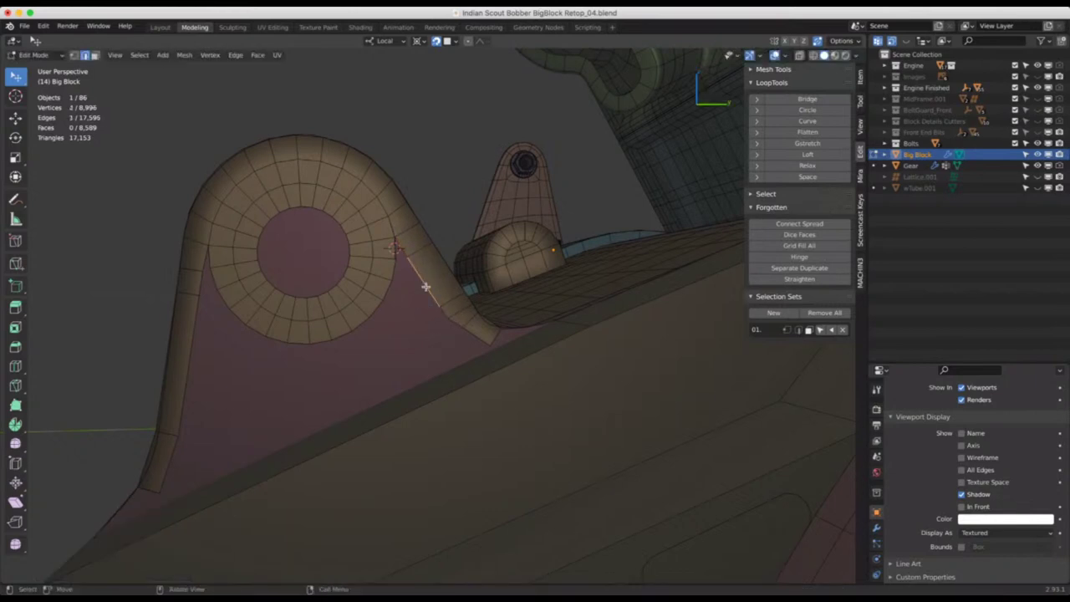
pyautogui.keyDown('shift'); pyautogui.click(434, 321); pyautogui.keyUp('shift')
pyautogui.press('g')
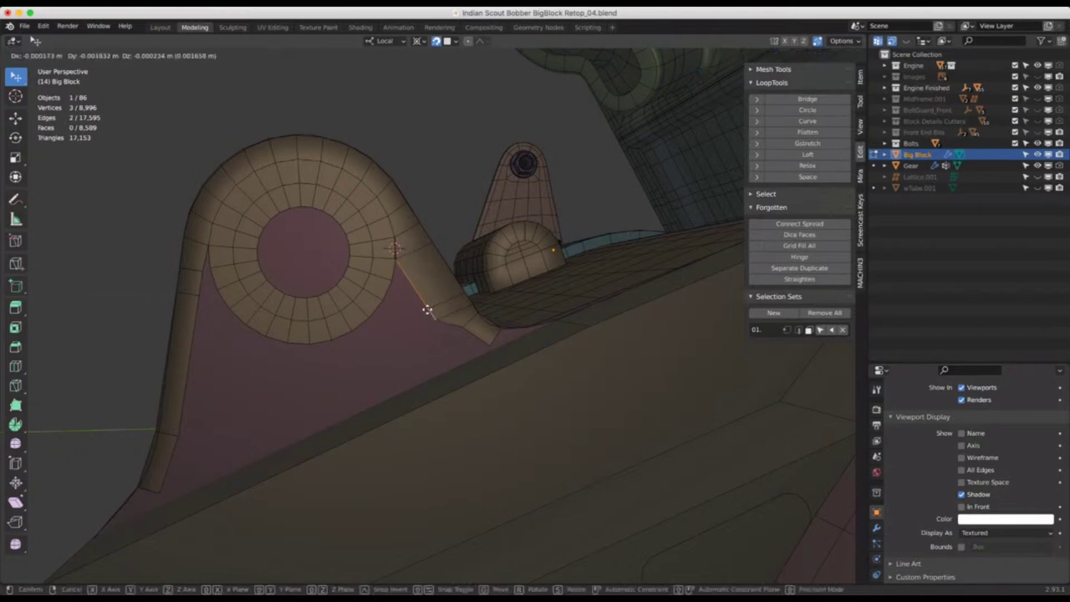
pyautogui.click(427, 309)
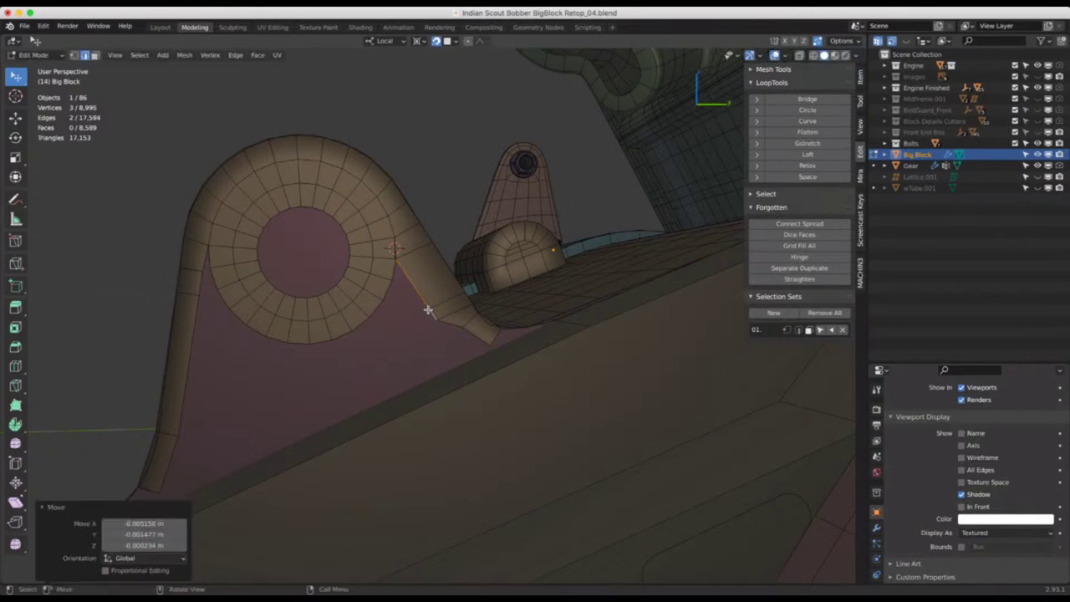
pyautogui.moveTo(394, 351); pyautogui.dragTo(471, 300, button='middle')
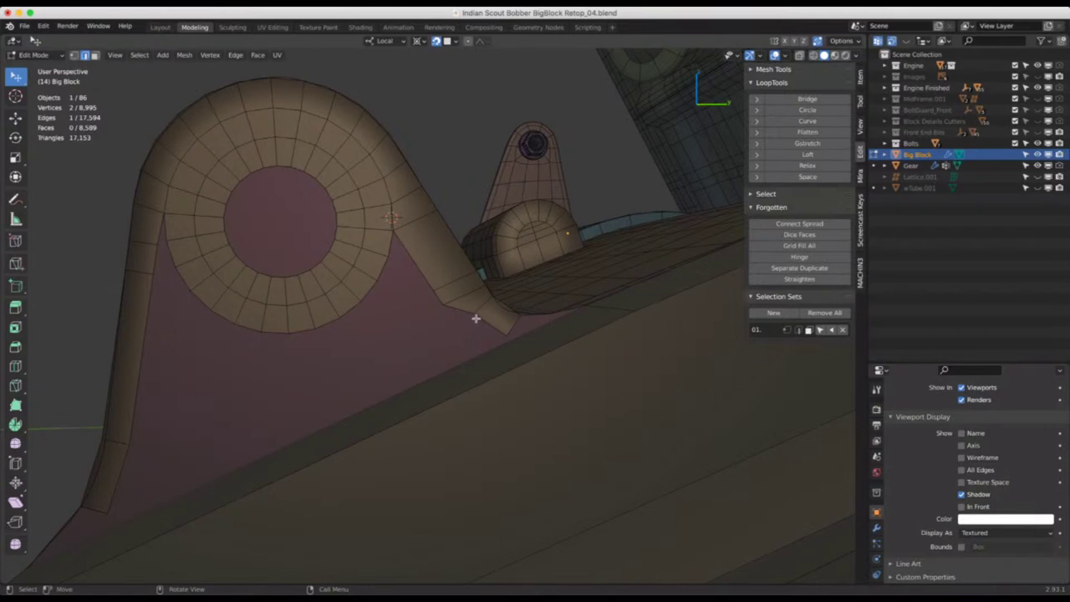
# With Poly Build in vertex mode, extrude a new vertex from the rim corner
pyautogui.press('1')
pyautogui.press('q')
pyautogui.press('p')
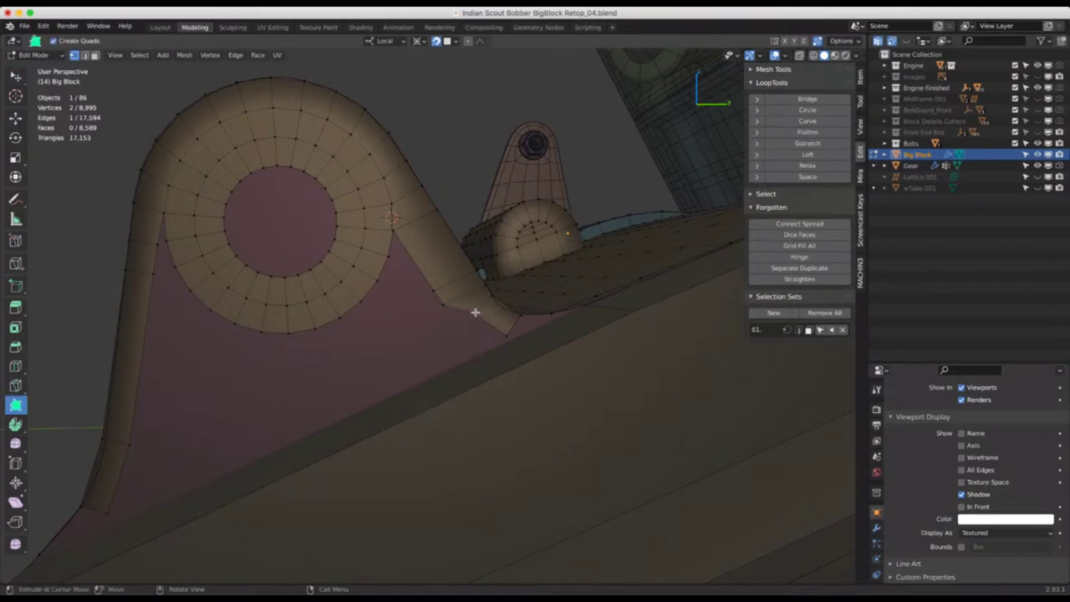
pyautogui.moveTo(475, 312)
pyautogui.mouseDown()
pyautogui.moveTo(454, 326)
pyautogui.moveTo(449, 312)
pyautogui.moveTo(483, 341)
pyautogui.moveTo(504, 332)
pyautogui.moveTo(456, 319)
pyautogui.mouseUp()
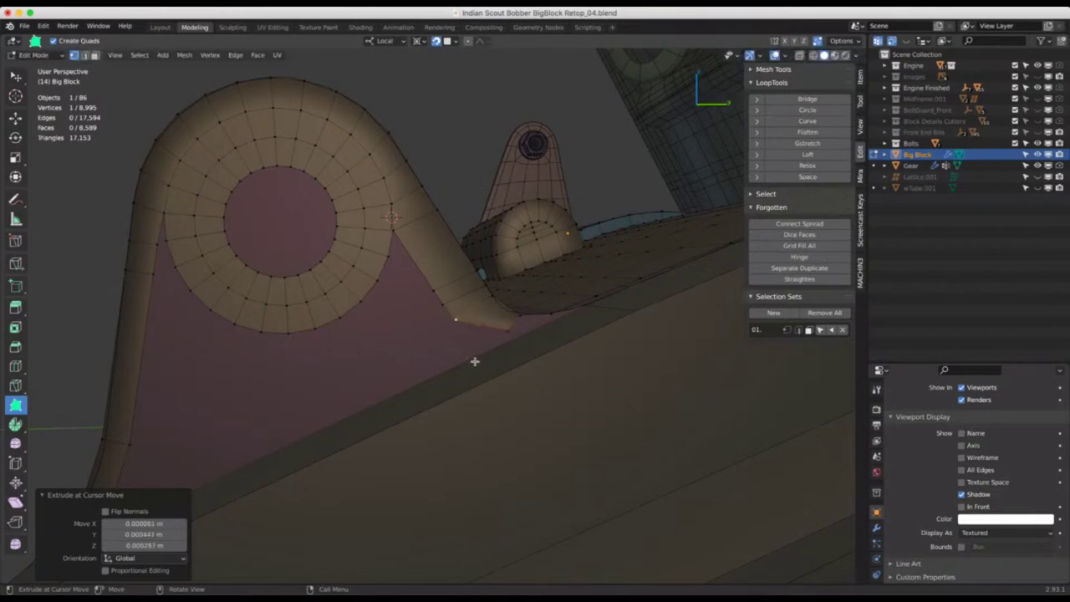
pyautogui.scroll(-2, 473, 361)
pyautogui.moveTo(459, 341); pyautogui.dragTo(450, 351, button='middle')
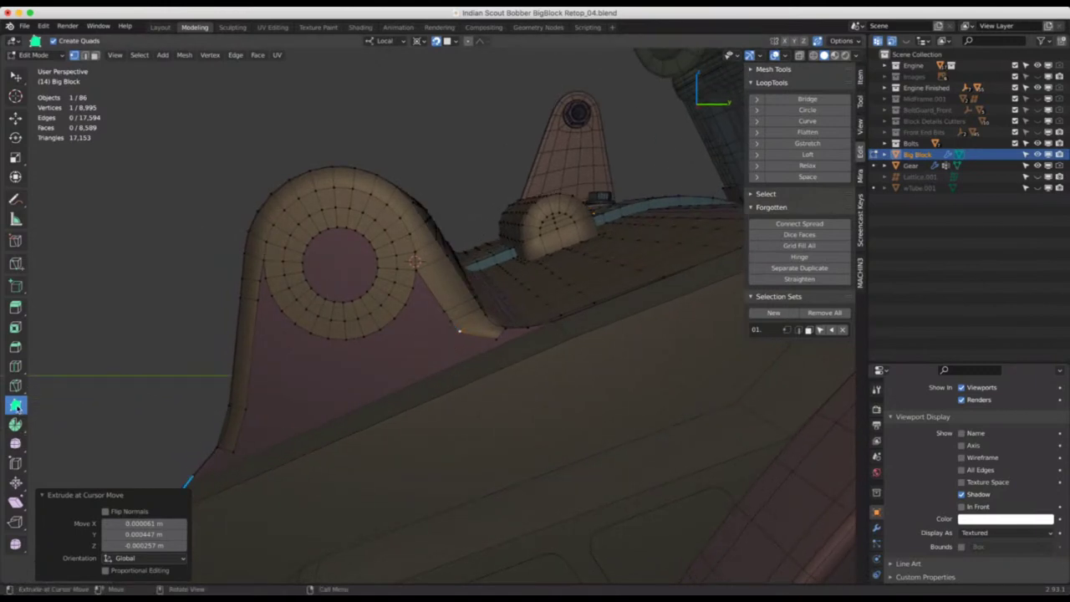
pyautogui.moveTo(464, 352)
pyautogui.mouseDown(button='middle')
pyautogui.moveTo(444, 342)
pyautogui.moveTo(449, 359)
pyautogui.mouseUp(button='middle')
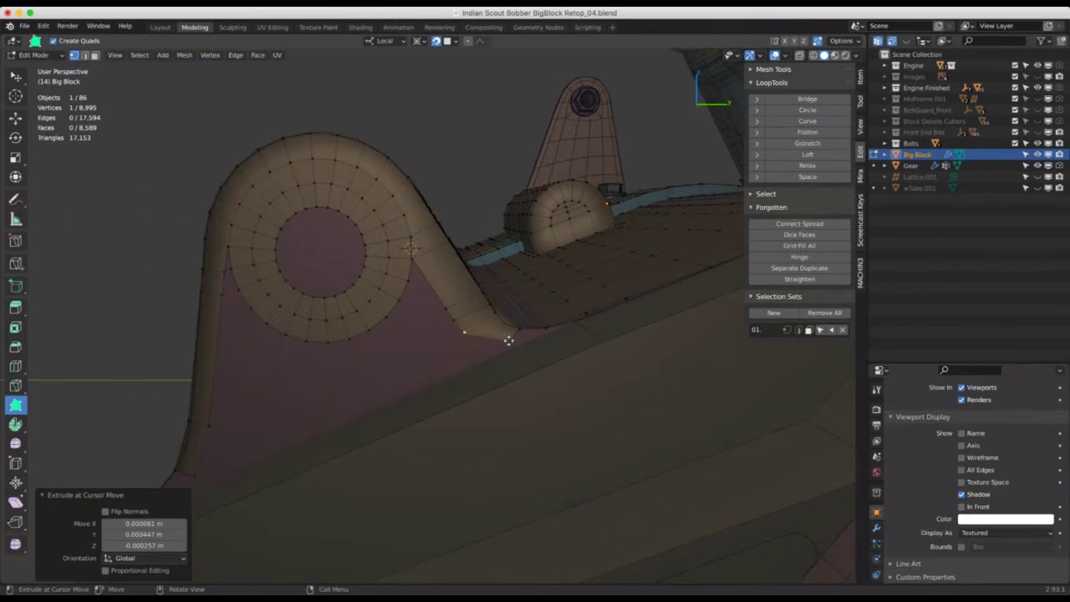
# Position the new vertex down on the base edge where the bracket meets the block
pyautogui.press('g')
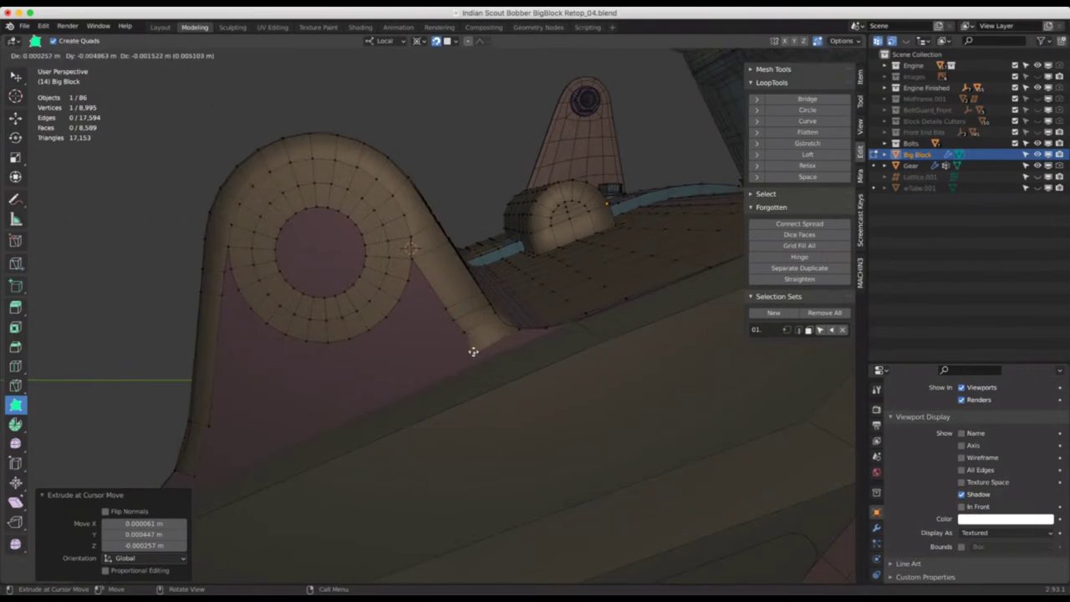
pyautogui.click(473, 352)
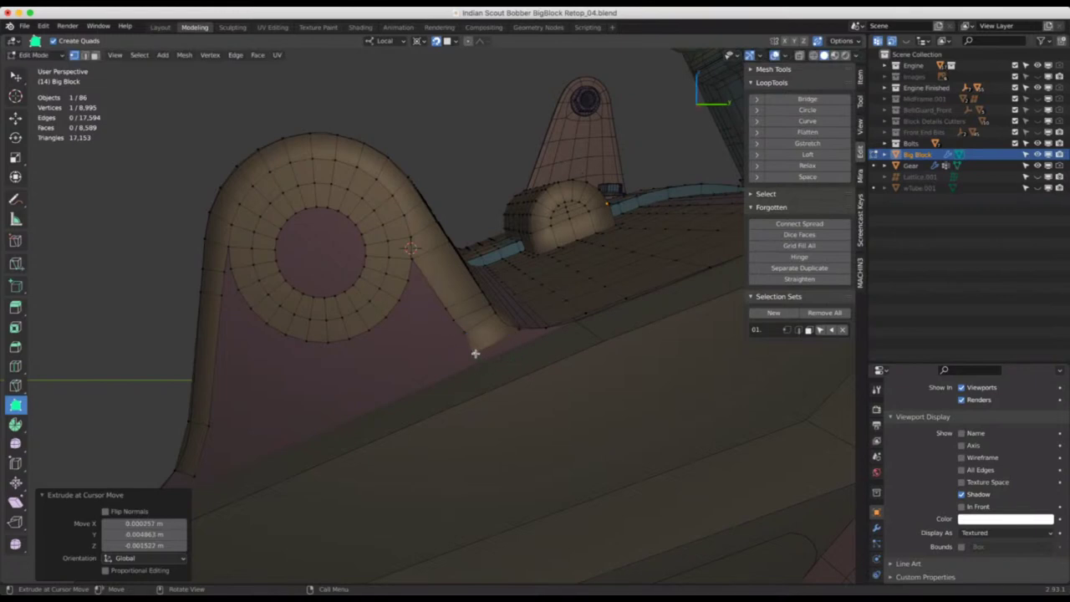
pyautogui.moveTo(475, 354); pyautogui.dragTo(463, 334)
pyautogui.scroll(1, 480, 351)
pyautogui.scroll(2, 480, 351)
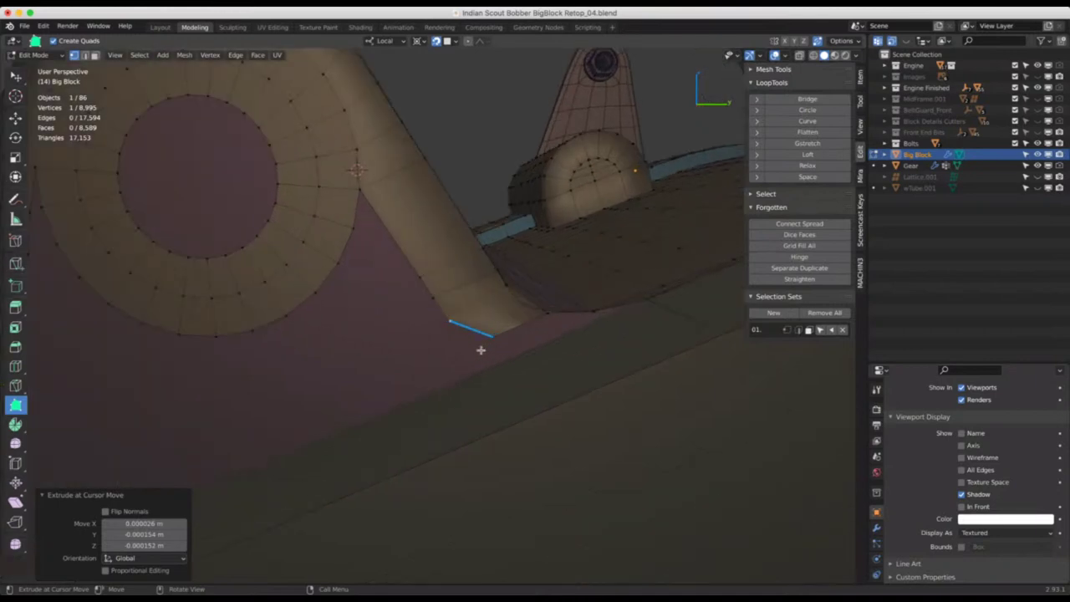
pyautogui.scroll(-2, 482, 351)
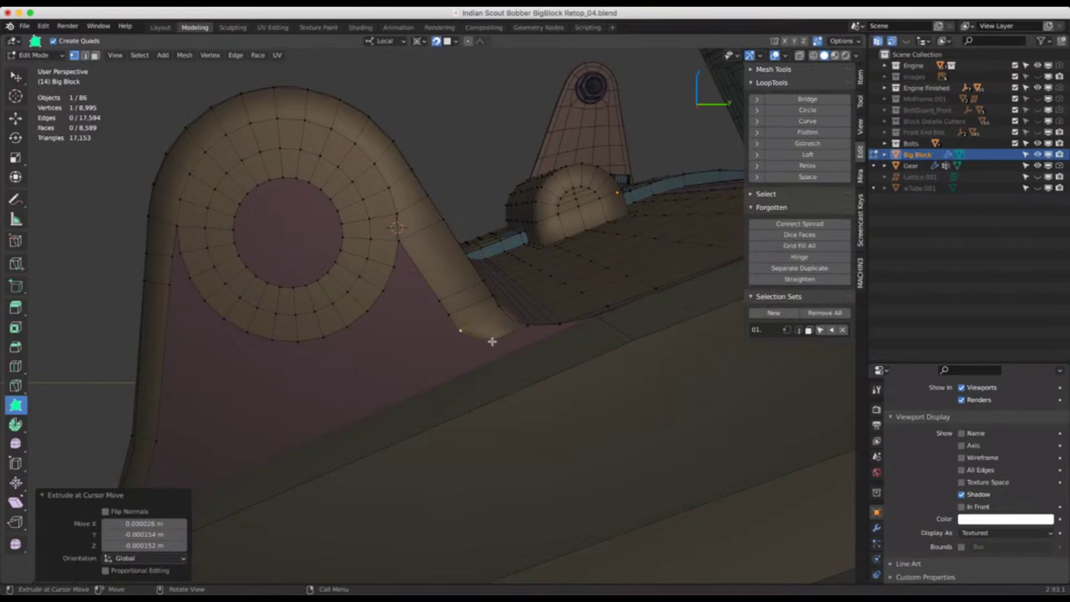
pyautogui.moveTo(491, 341); pyautogui.dragTo(561, 325)
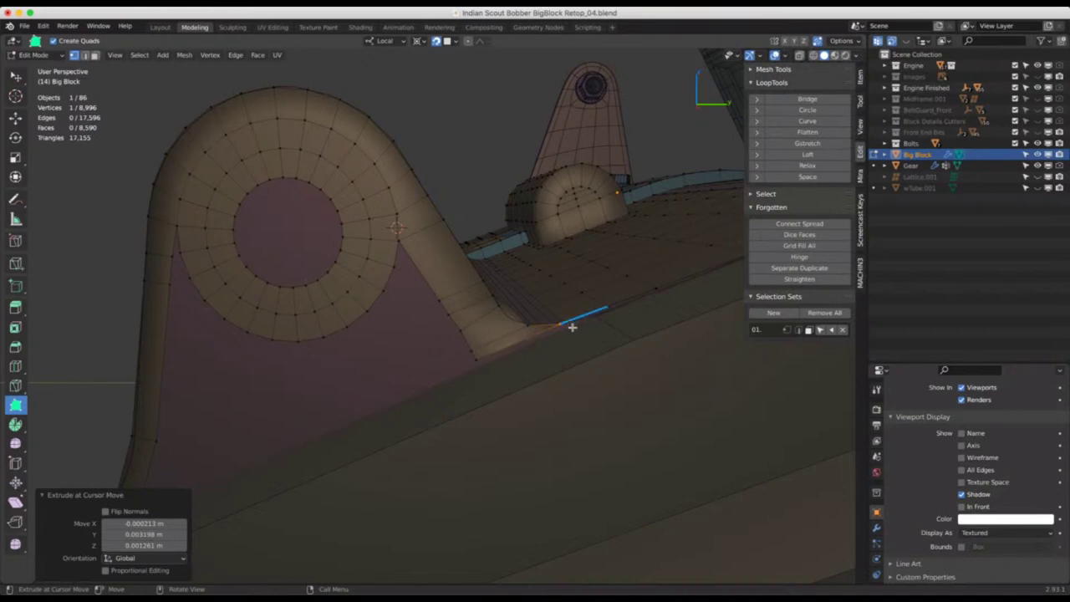
pyautogui.scroll(2, 575, 323)
pyautogui.scroll(1, 581, 326)
pyautogui.moveTo(604, 315); pyautogui.dragTo(516, 363, button='middle')
pyautogui.scroll(-2, 560, 346)
# Undo the stray extruded edge and pick a vertex near the bracket's base
pyautogui.keyDown('ctrl'); pyautogui.rightClick(517, 362); pyautogui.keyUp('ctrl')
pyautogui.hotkey('ctrl', 'z')
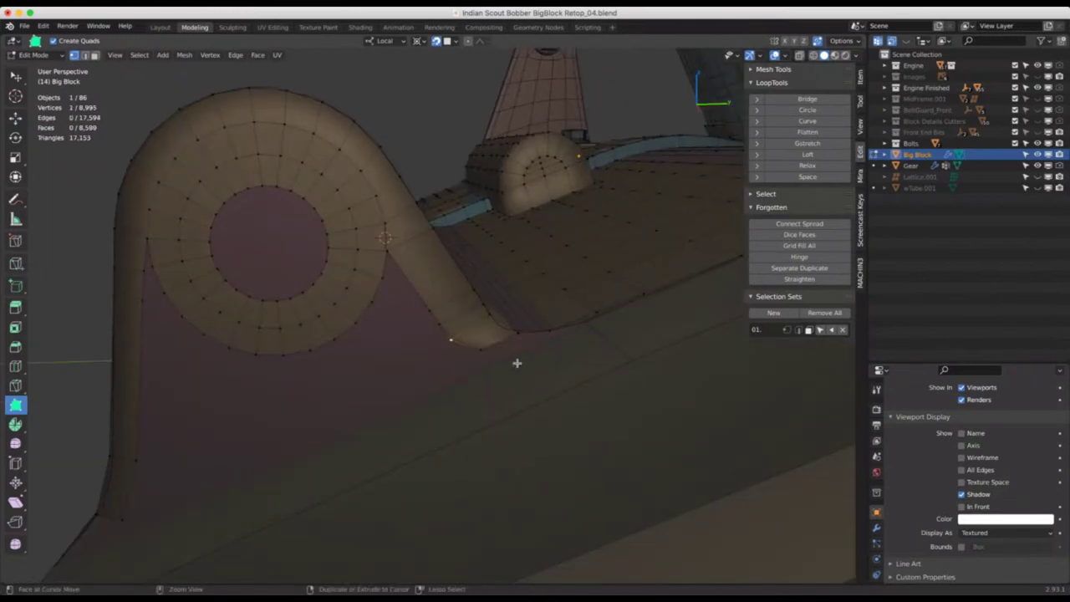
pyautogui.click(480, 333)
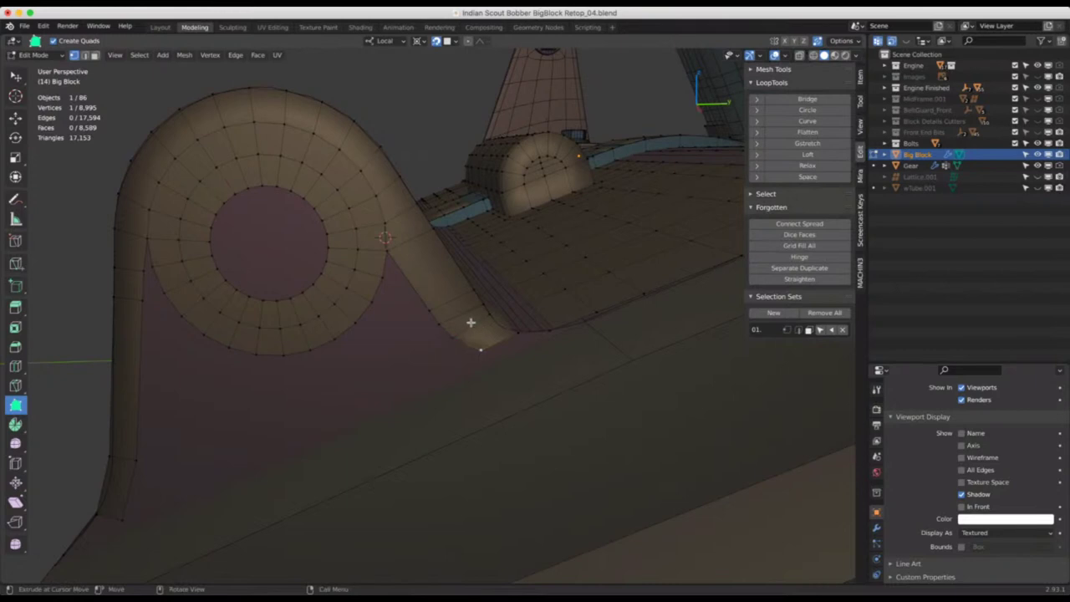
# Add a centered loop cut around the curved bracket from base over the top
pyautogui.hotkey('ctrl', 'r')
pyautogui.click(471, 322)
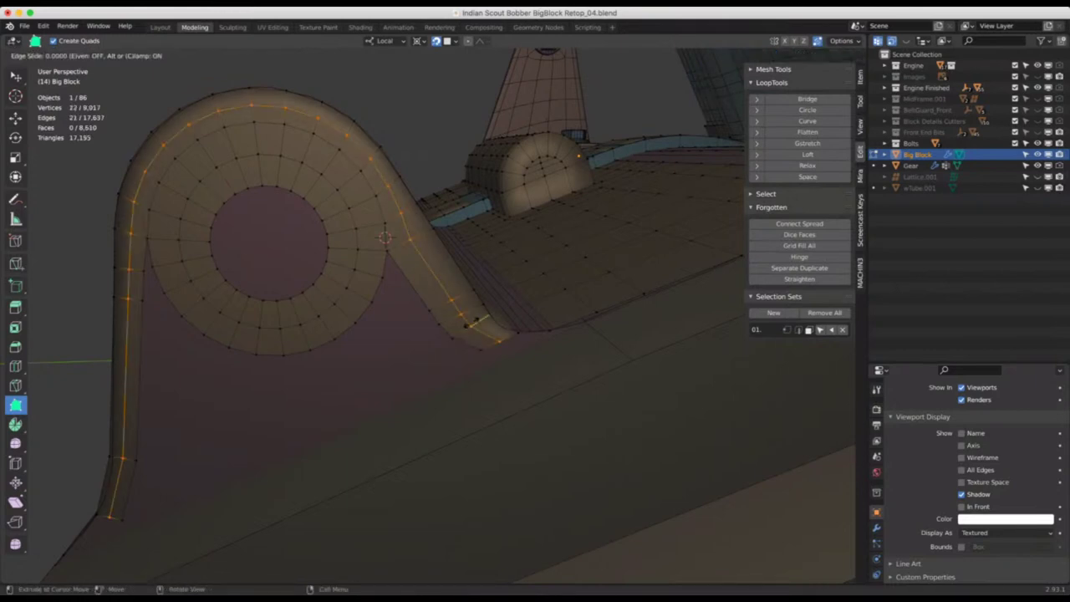
pyautogui.rightClick(472, 322)
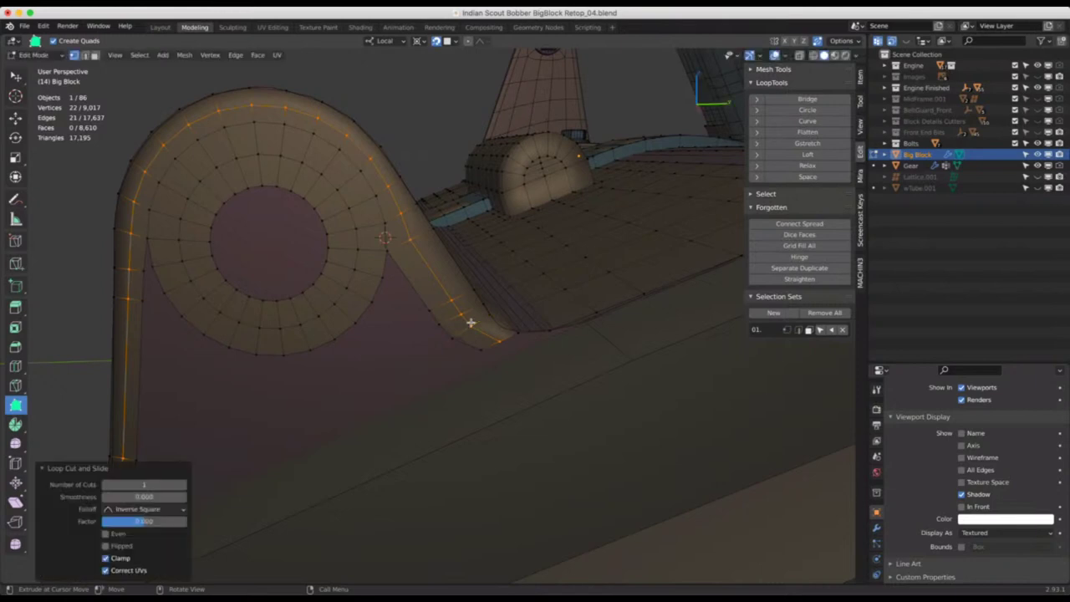
pyautogui.click(403, 375)
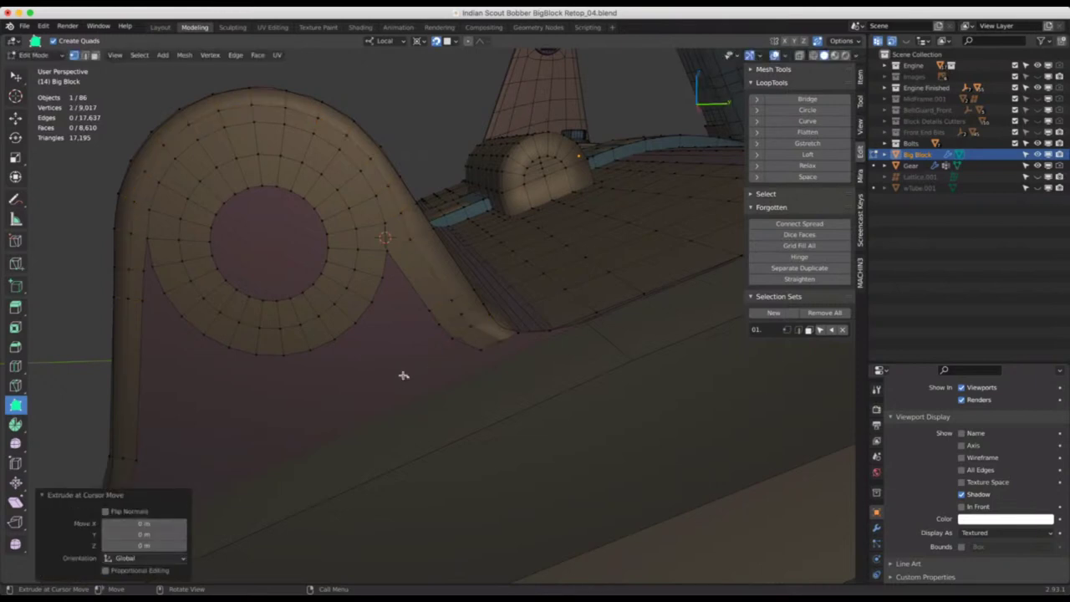
pyautogui.moveTo(459, 371); pyautogui.dragTo(523, 353, button='middle')
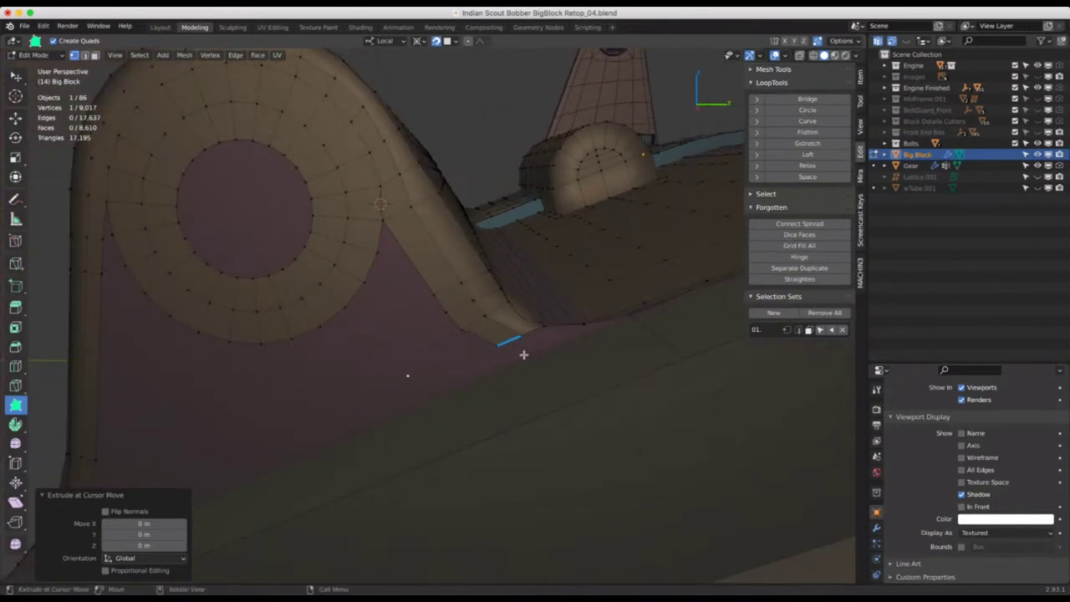
pyautogui.moveTo(585, 335); pyautogui.dragTo(530, 356, button='middle')
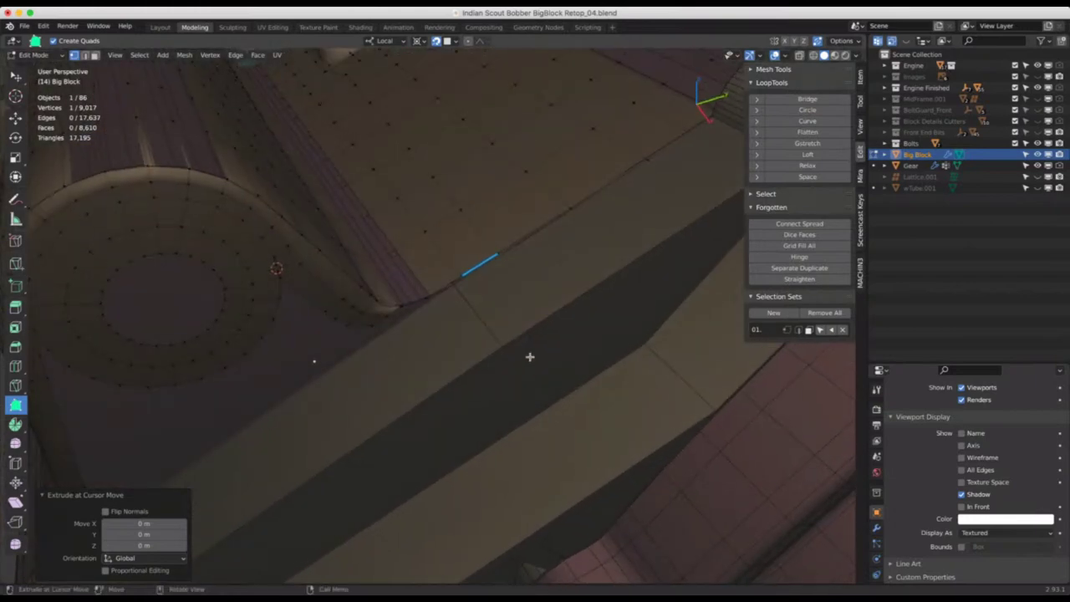
# Switch to Select Box in Edge mode and select an edge on the deck's border
pyautogui.moveTo(539, 287); pyautogui.dragTo(540, 311, button='middle')
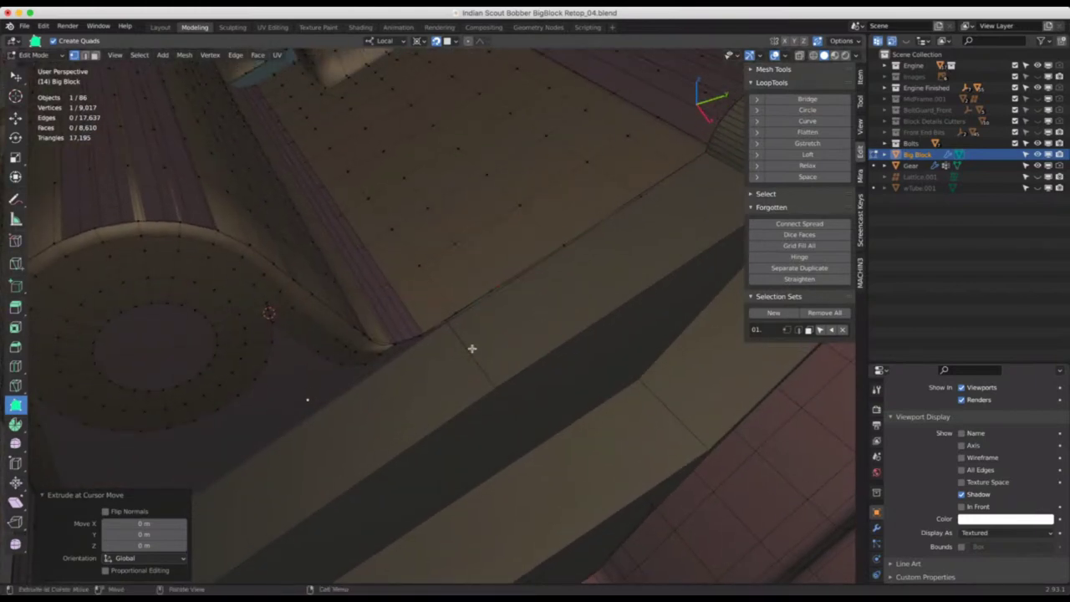
pyautogui.scroll(-3, 468, 351)
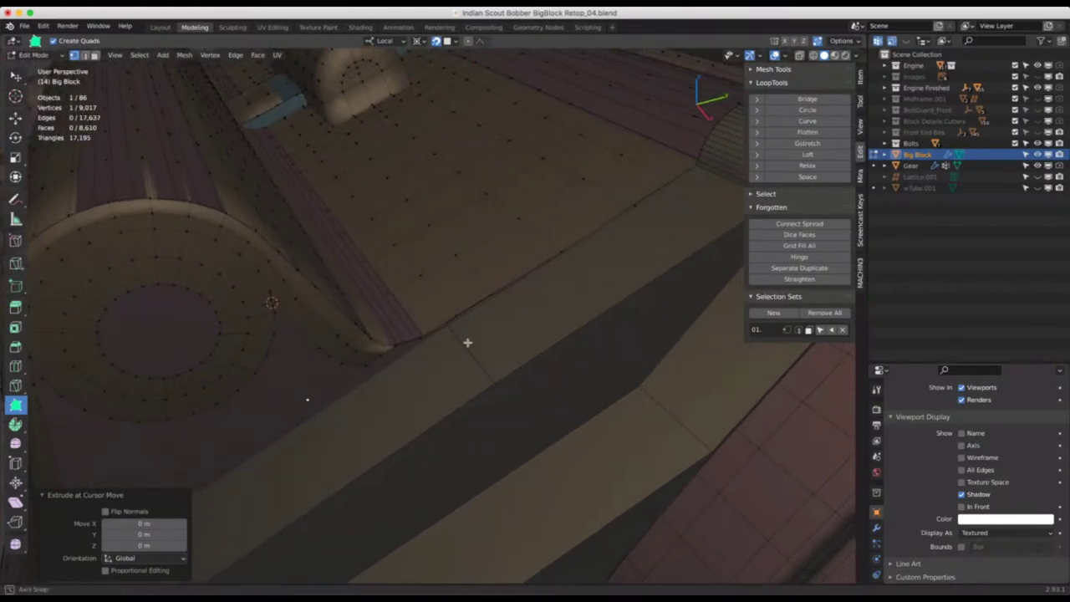
pyautogui.scroll(-4, 463, 338)
pyautogui.scroll(3, 459, 348)
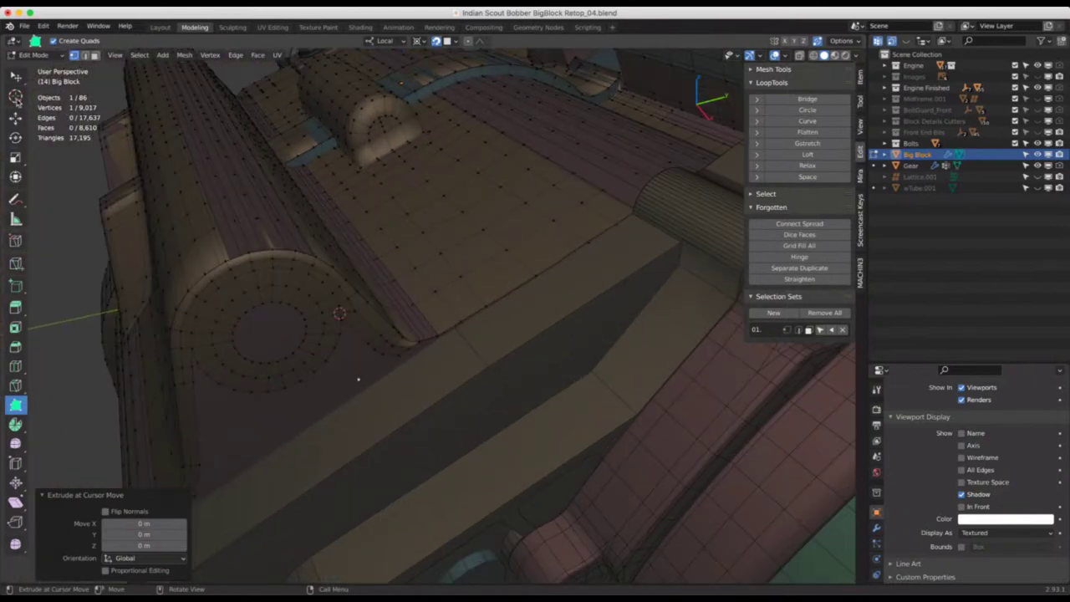
pyautogui.click(16, 77)
pyautogui.click(84, 56)
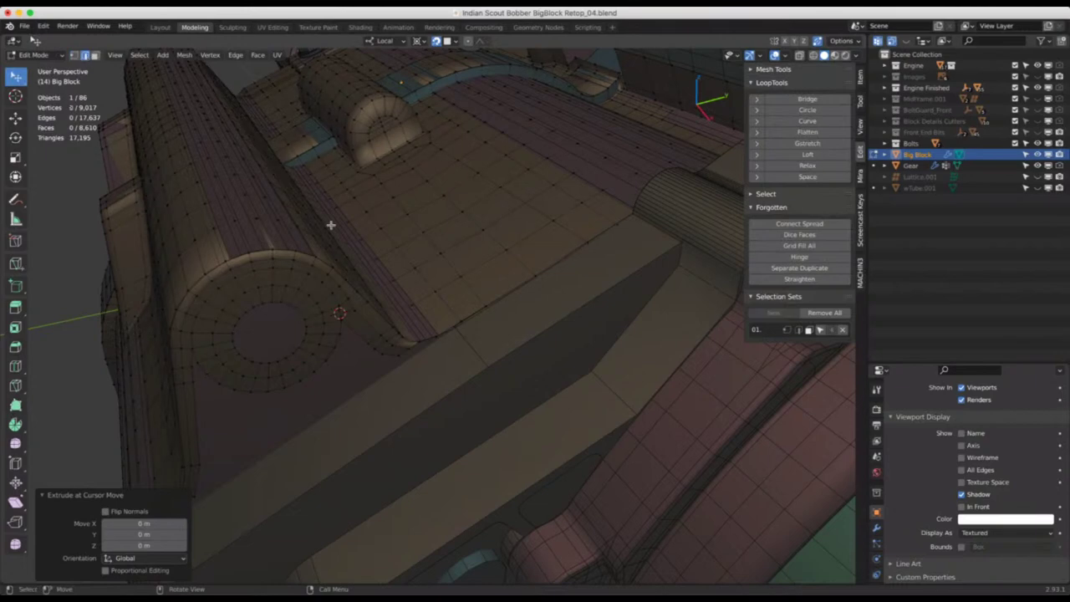
pyautogui.click(605, 230)
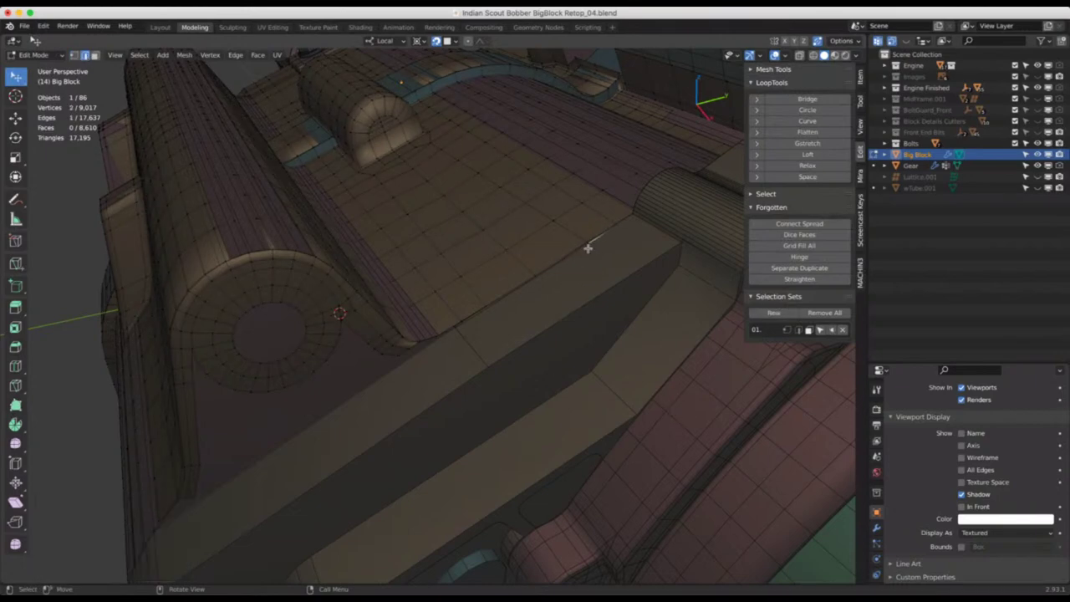
# Isolate the Big Block in Local view and add a second border edge to the selection
pyautogui.scroll(3, 587, 249)
pyautogui.press('/')
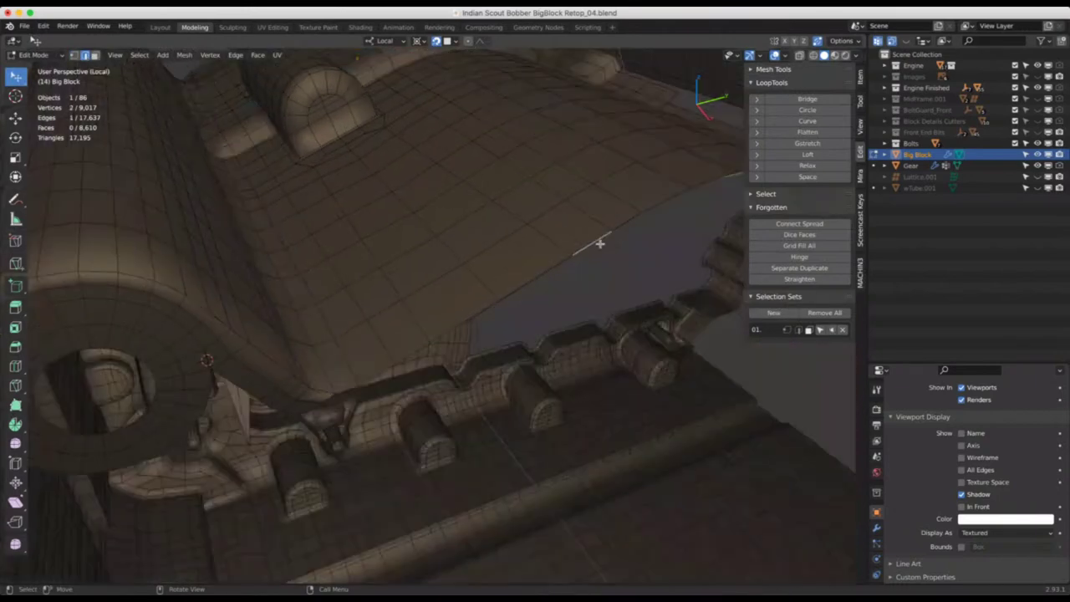
pyautogui.scroll(5, 292, 389)
pyautogui.scroll(3, 361, 322)
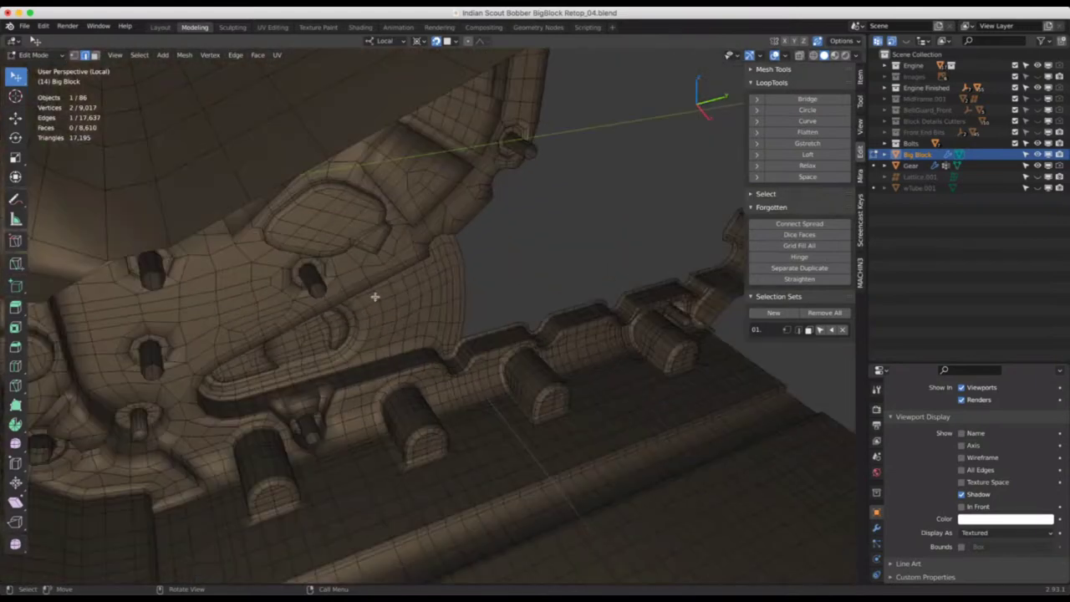
pyautogui.scroll(-3, 373, 296)
pyautogui.moveTo(370, 276); pyautogui.dragTo(328, 319, button='middle')
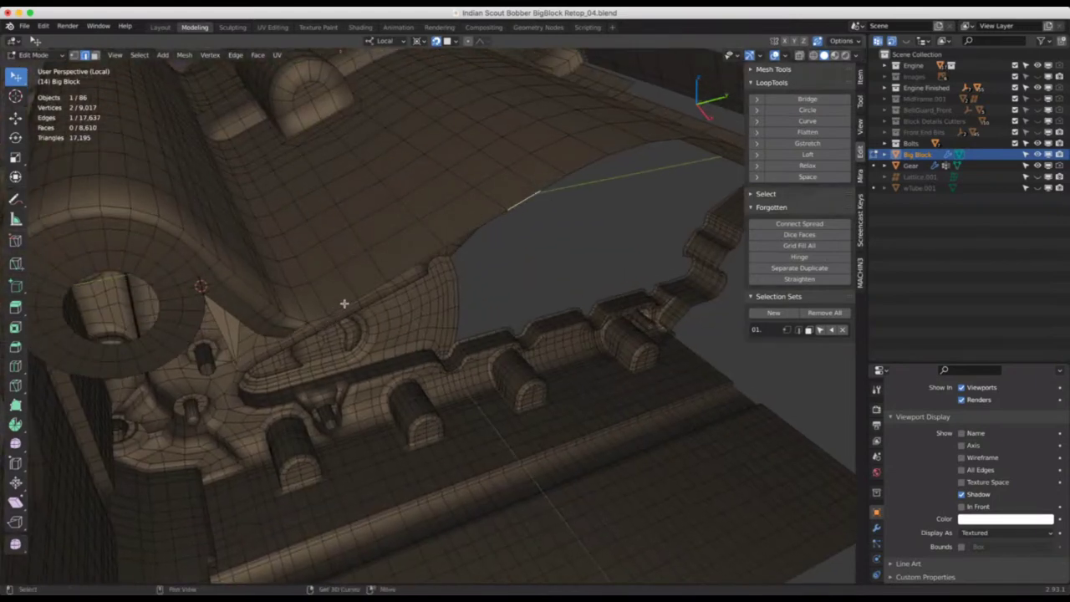
pyautogui.keyDown('shift'); pyautogui.click(345, 308); pyautogui.keyUp('shift')
# Select the shortest edge path between the two border edges and extrude it along local X
pyautogui.keyDown('ctrl'); pyautogui.click(471, 229); pyautogui.keyUp('ctrl')
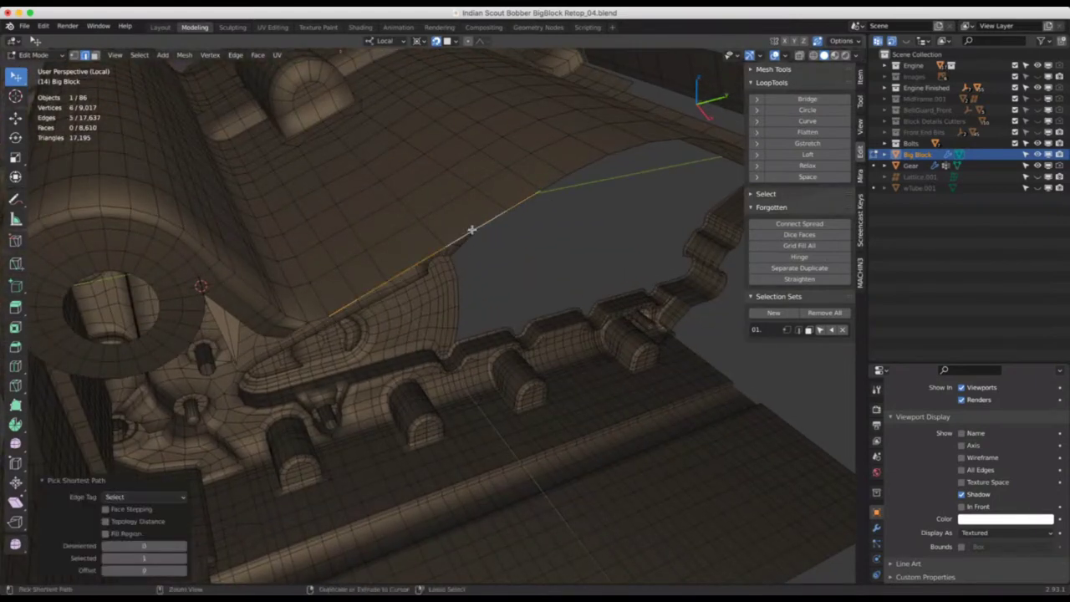
pyautogui.press('KP_Divide')
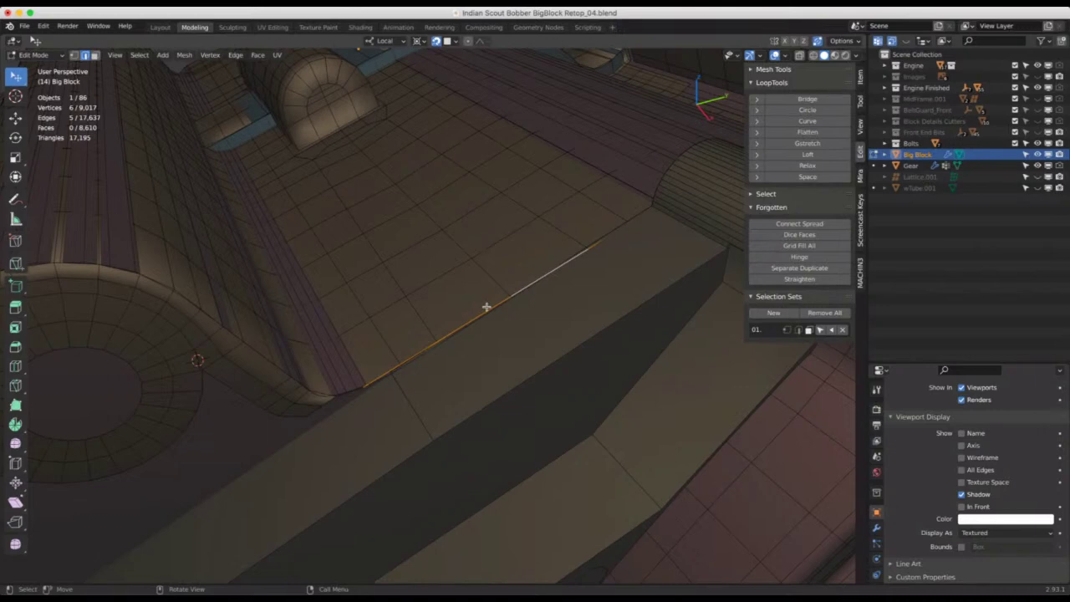
pyautogui.press('e')
pyautogui.press('x')
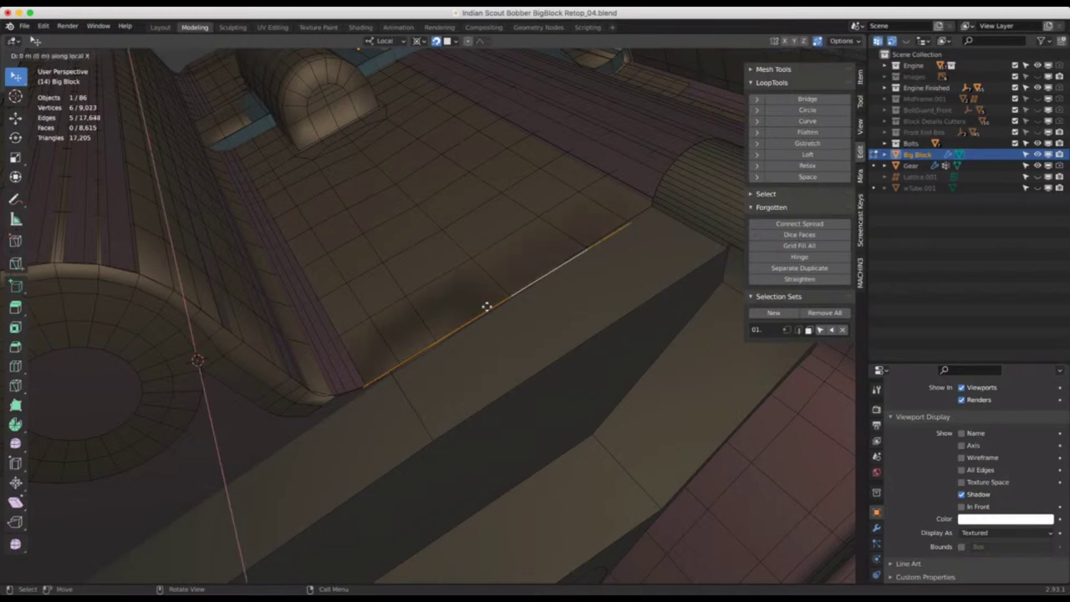
pyautogui.press('x')
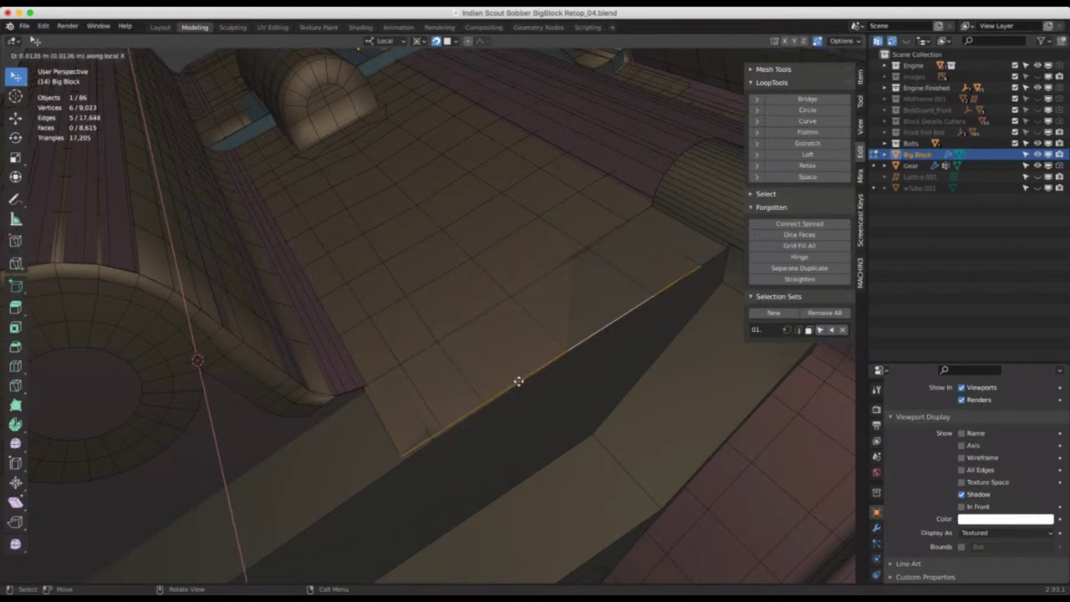
pyautogui.click(517, 377)
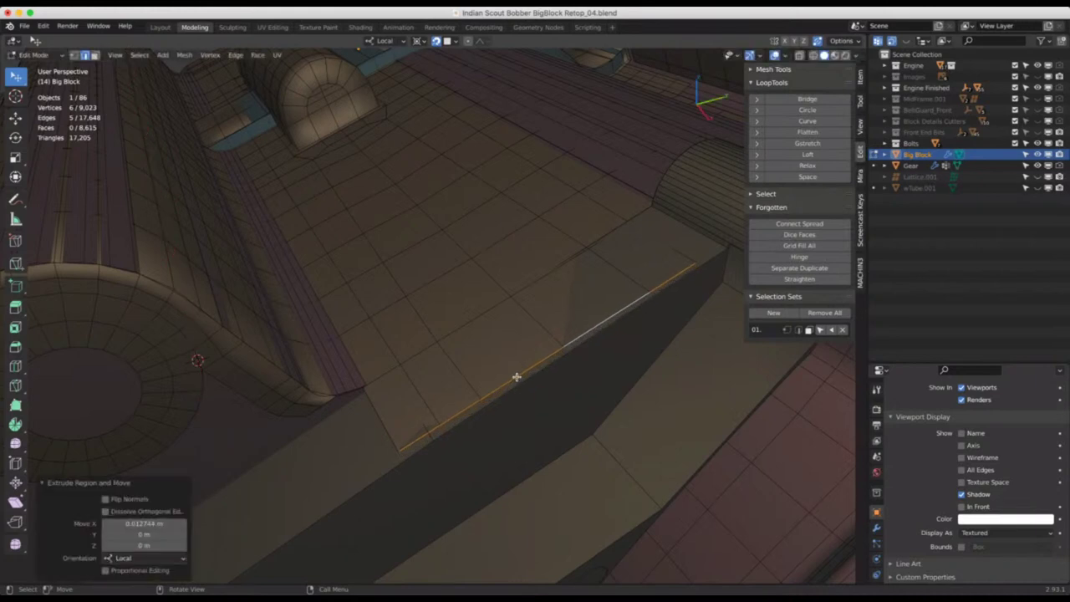
# Flatten the new edges to zero along local X with S X 0, then undo the flattening
pyautogui.press('s')
pyautogui.press('x')
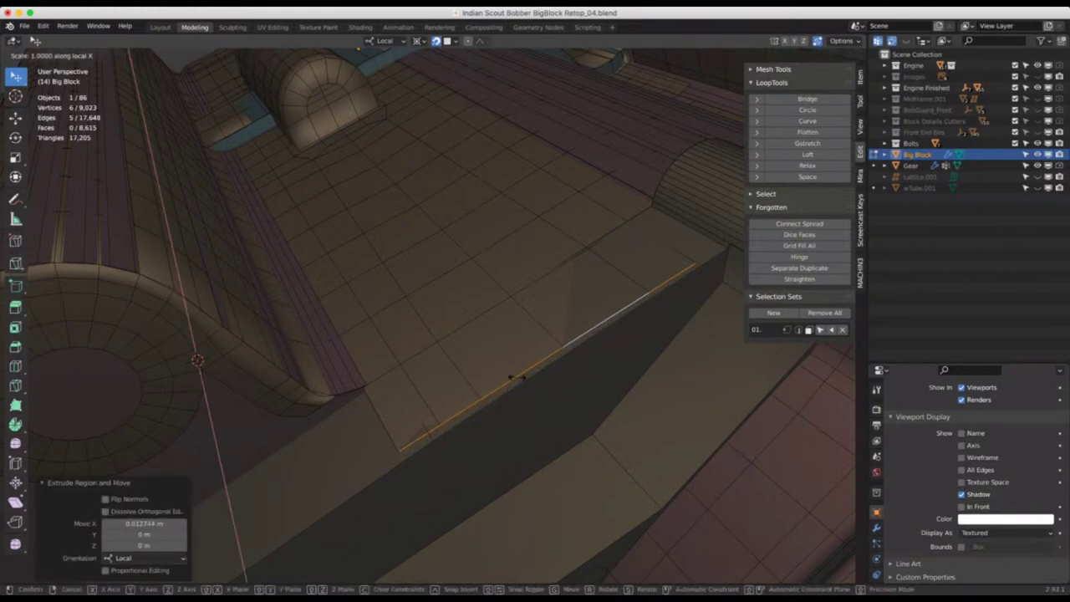
pyautogui.press('0')
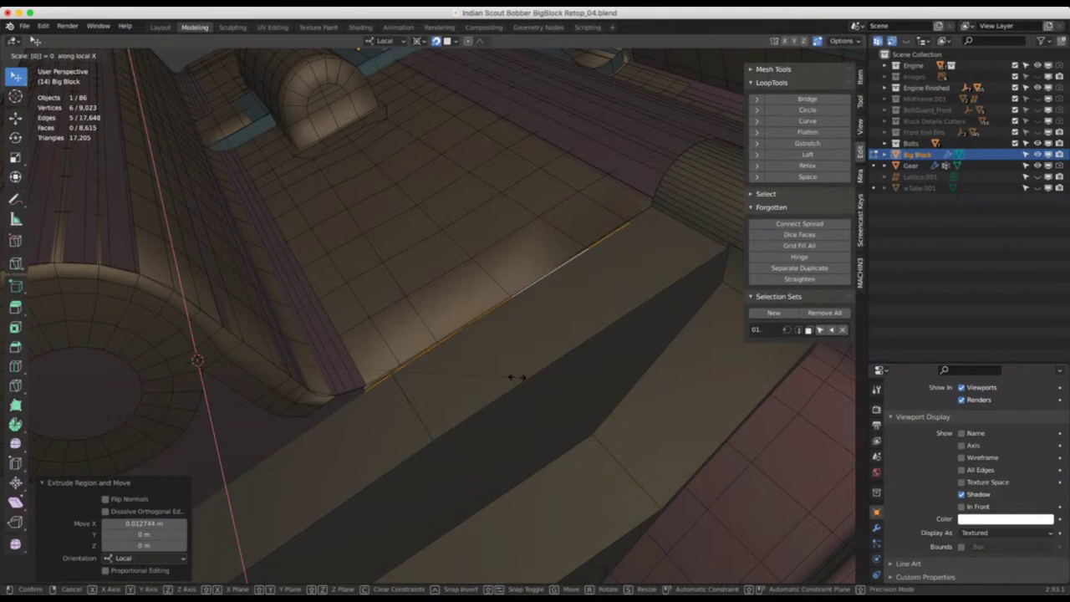
pyautogui.press('Return')
pyautogui.hotkey('ctrl', 'z')
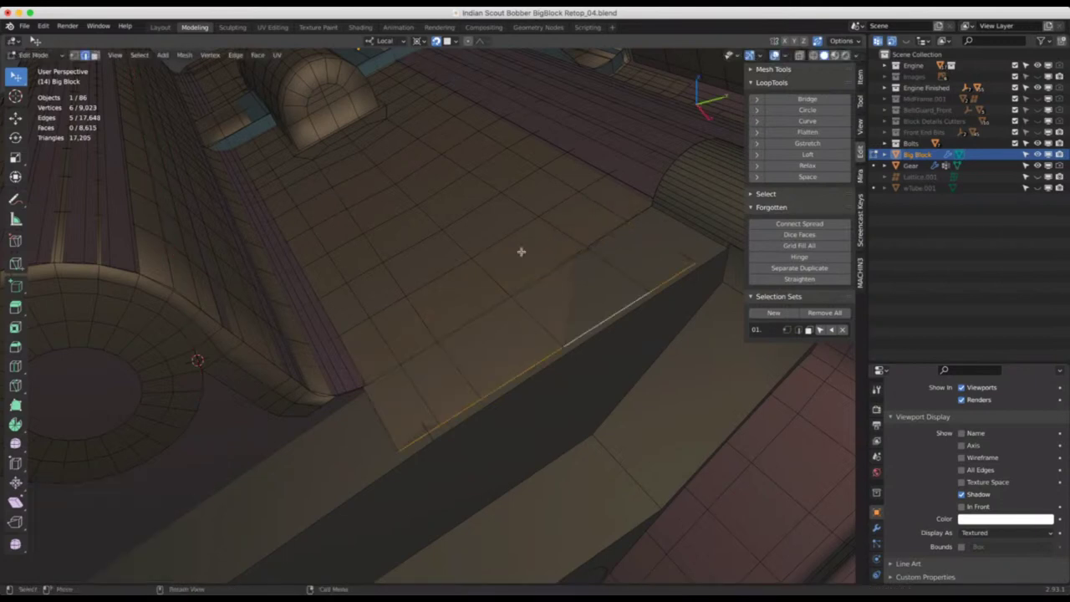
# Set the Transform Pivot Point to Median Point and orbit to view the model from below
pyautogui.click(418, 41)
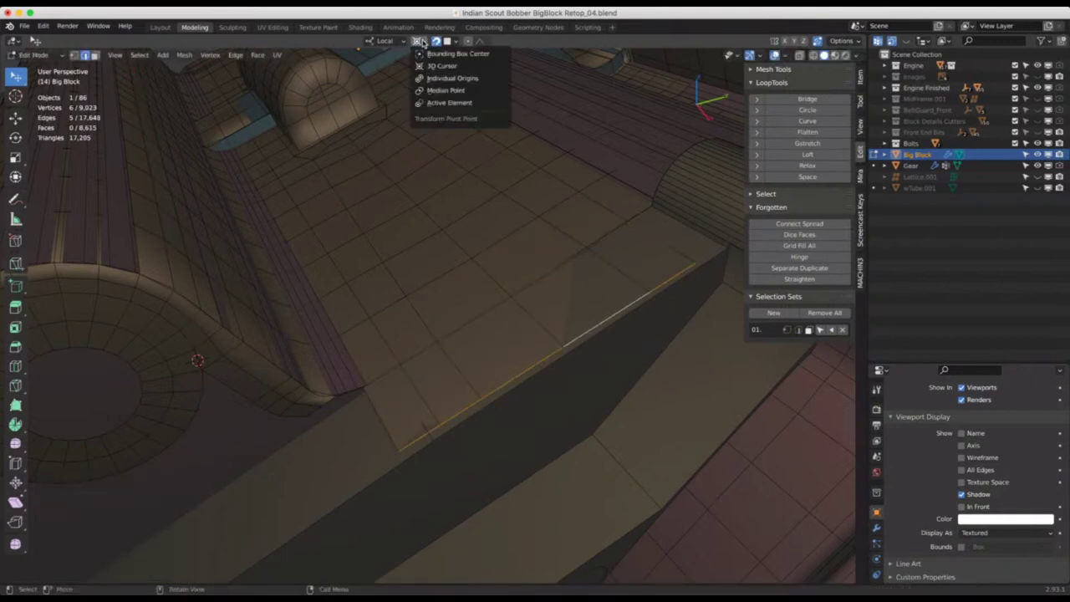
pyautogui.click(435, 91)
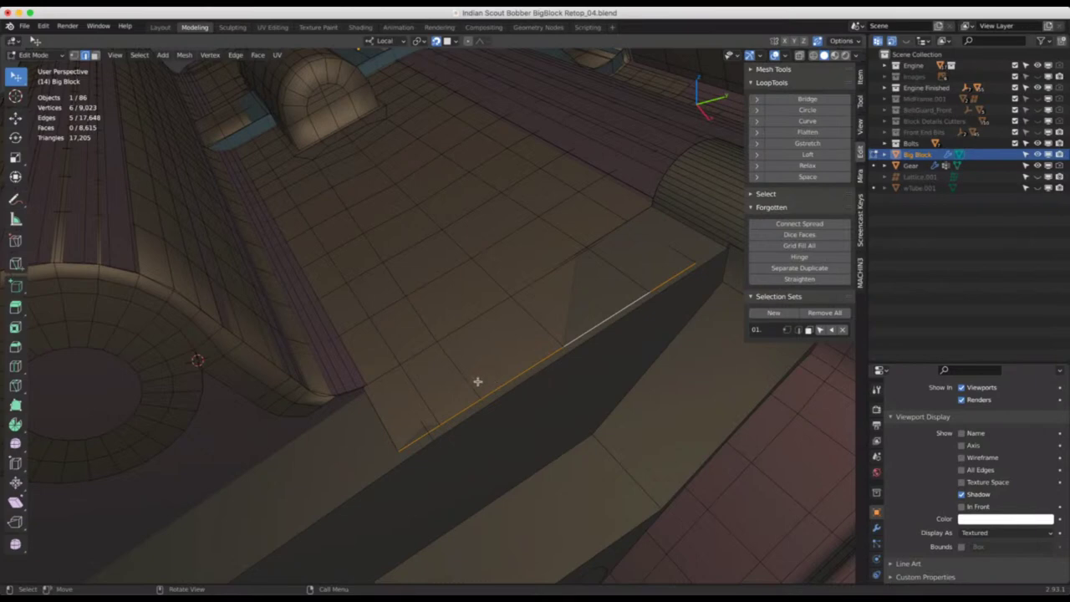
pyautogui.moveTo(477, 382); pyautogui.dragTo(463, 359, button='middle')
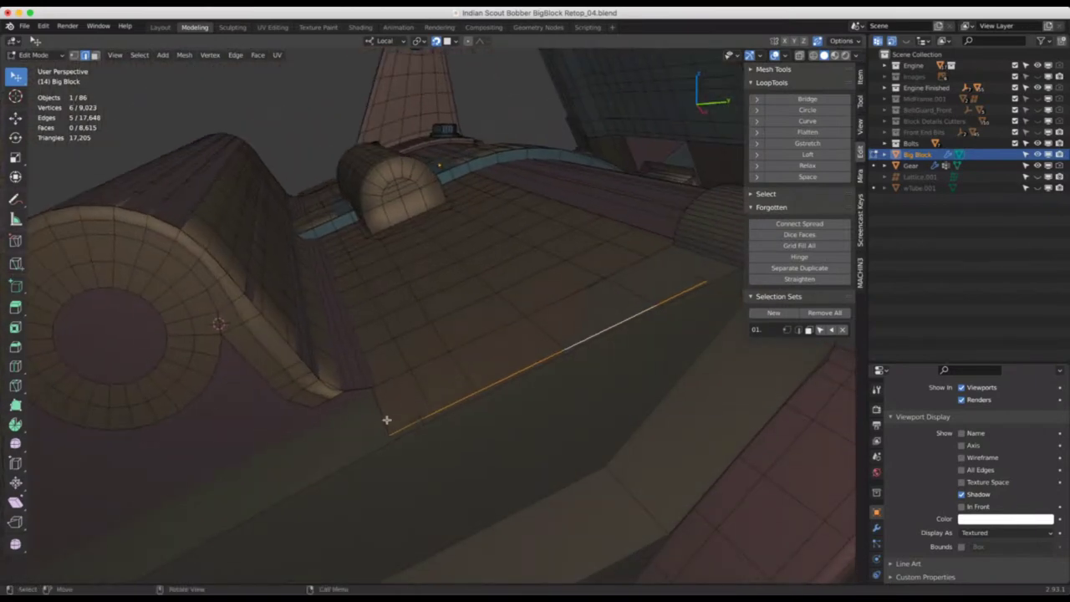
pyautogui.moveTo(386, 420); pyautogui.dragTo(478, 376, button='middle')
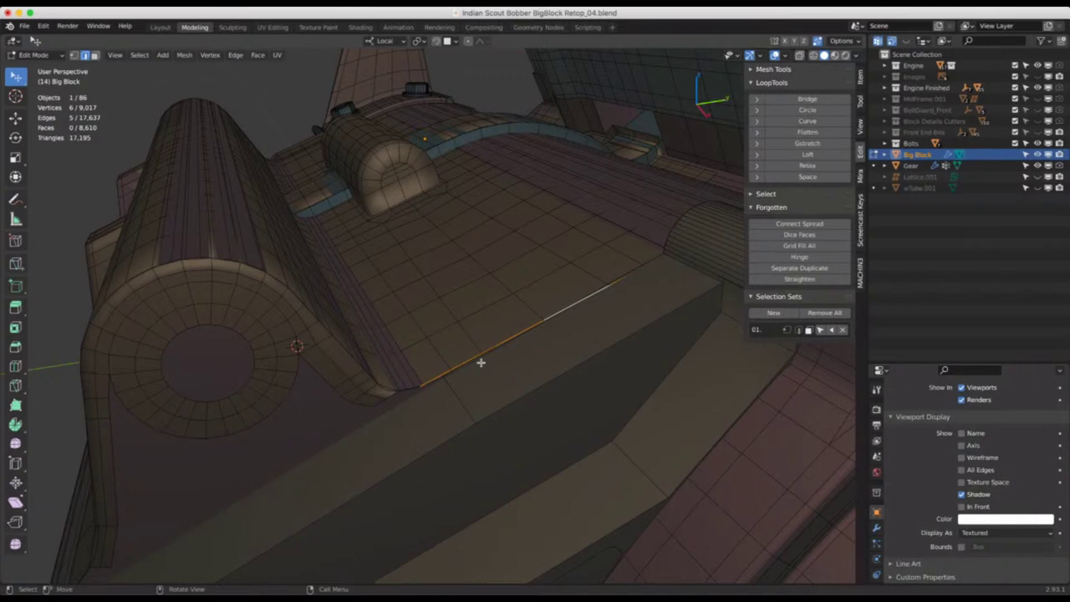
pyautogui.press('e')
pyautogui.press('x')
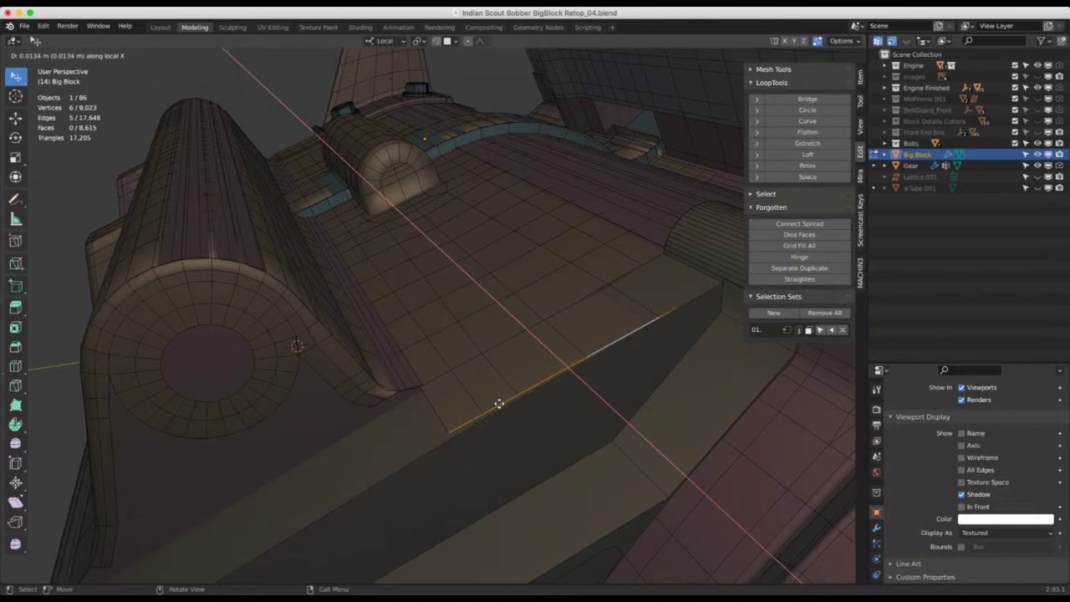
pyautogui.click(499, 402)
pyautogui.moveTo(449, 390); pyautogui.dragTo(536, 343, button='middle')
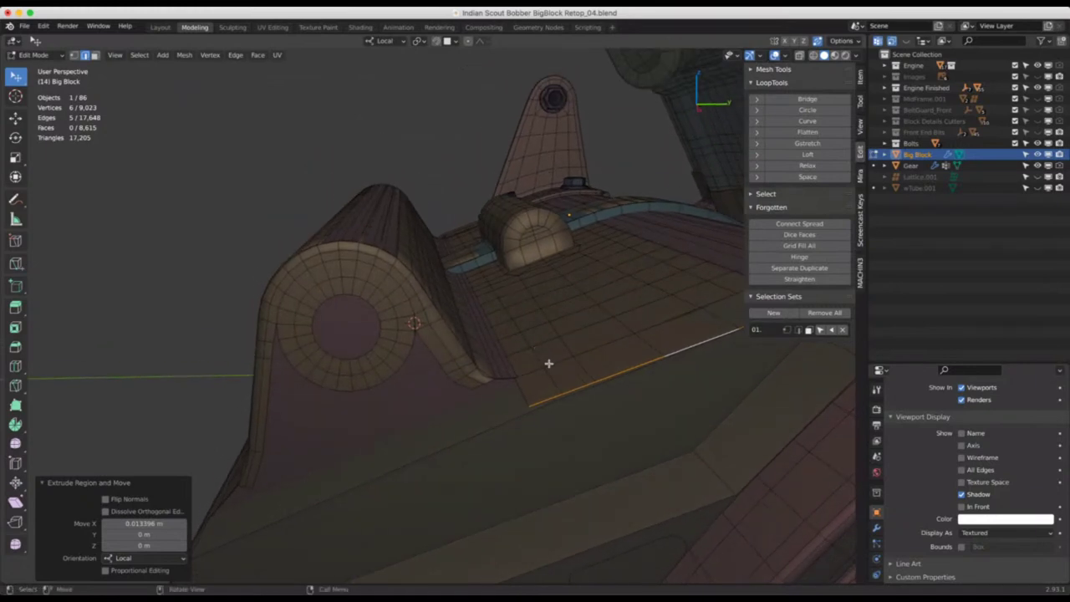
pyautogui.keyDown('ctrl'); pyautogui.rightClick(548, 363); pyautogui.keyUp('ctrl')
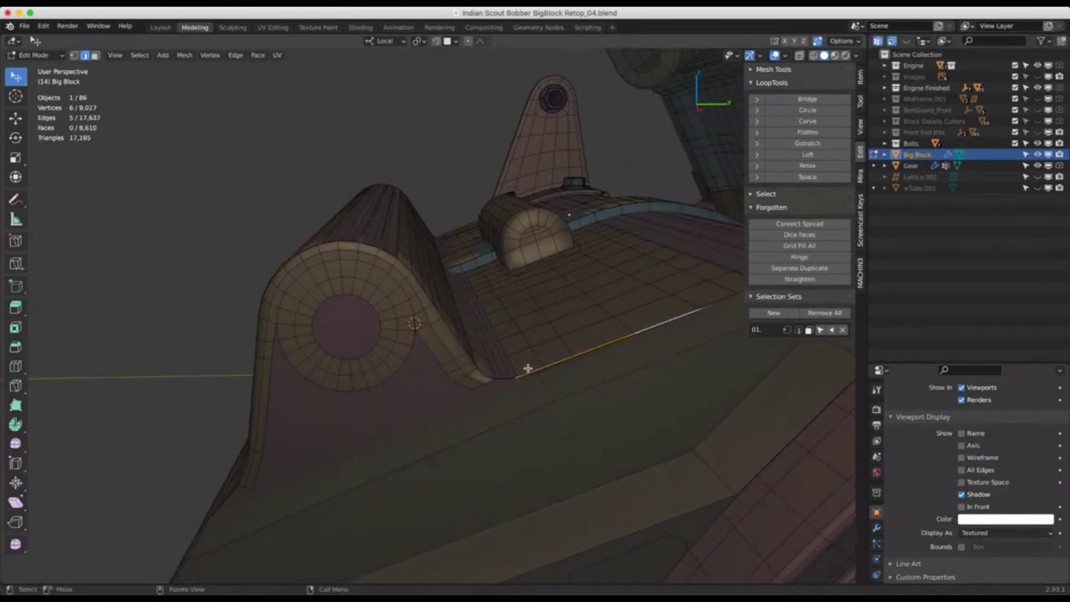
pyautogui.moveTo(528, 368); pyautogui.dragTo(504, 334, button='middle')
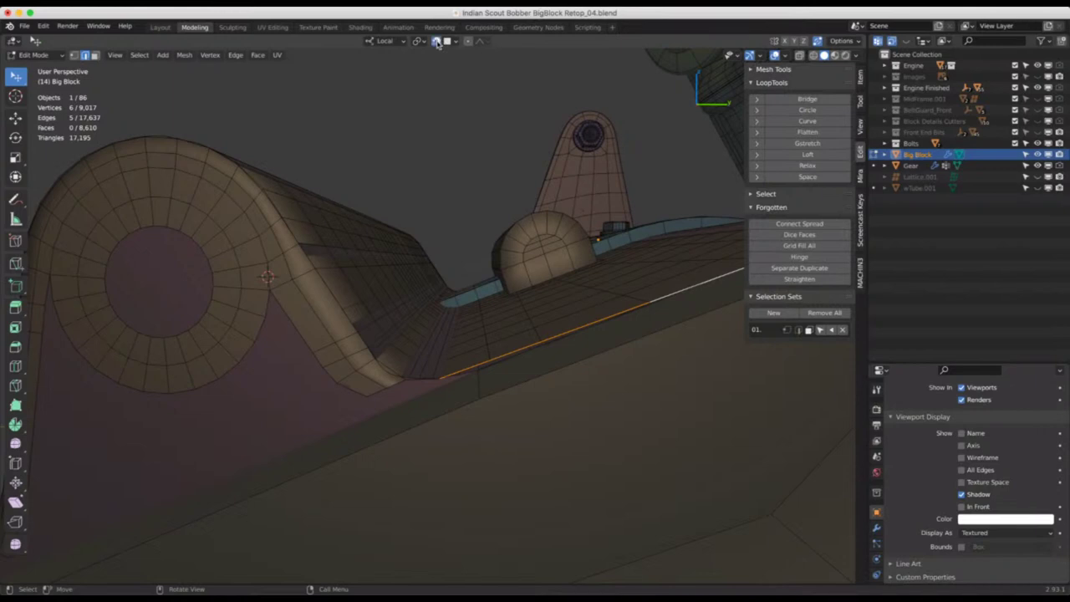
# Select an edge beside the boss, orbit around the block, then clear the selection
pyautogui.click(486, 360)
pyautogui.moveTo(494, 376); pyautogui.dragTo(422, 269, button='middle')
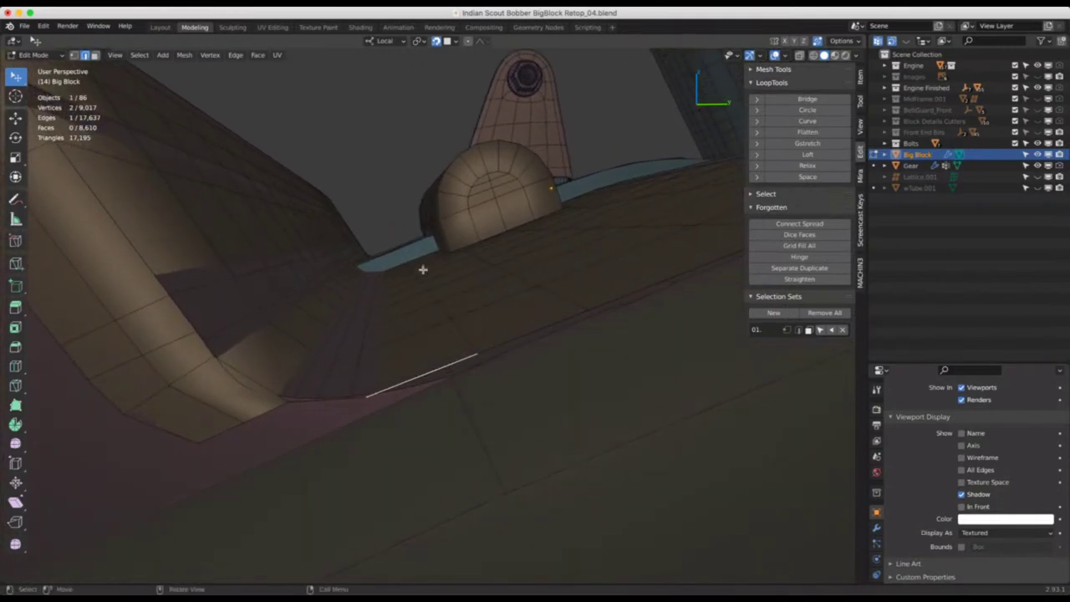
pyautogui.hotkey('alt', 'a')
pyautogui.moveTo(417, 276); pyautogui.dragTo(422, 292, button='middle')
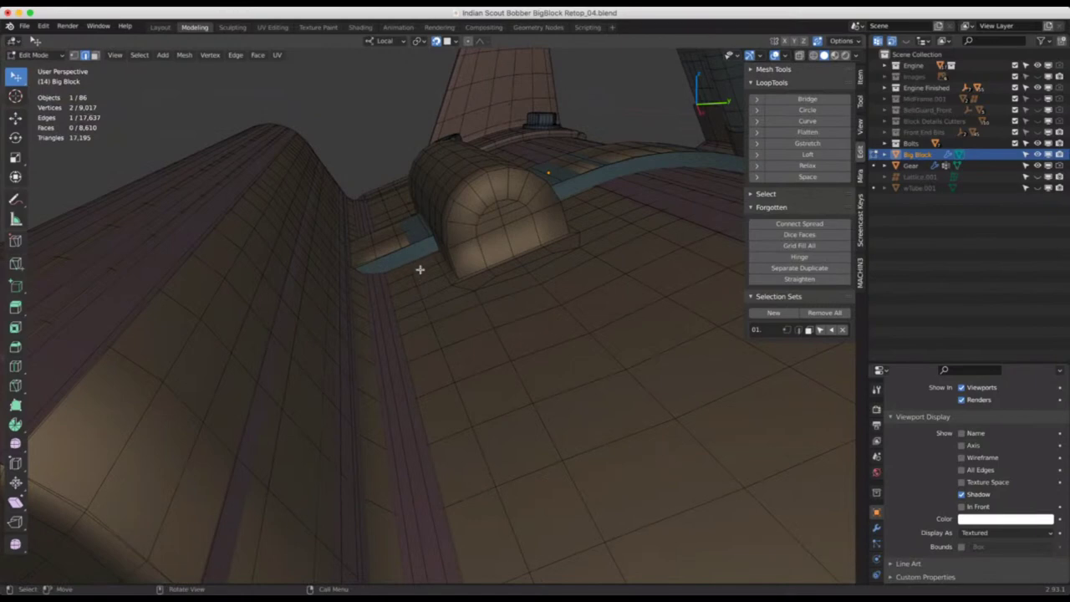
# Isolate Big Block in Local view and select the shortest edge path down from the boss
pyautogui.press('KP_Divide')
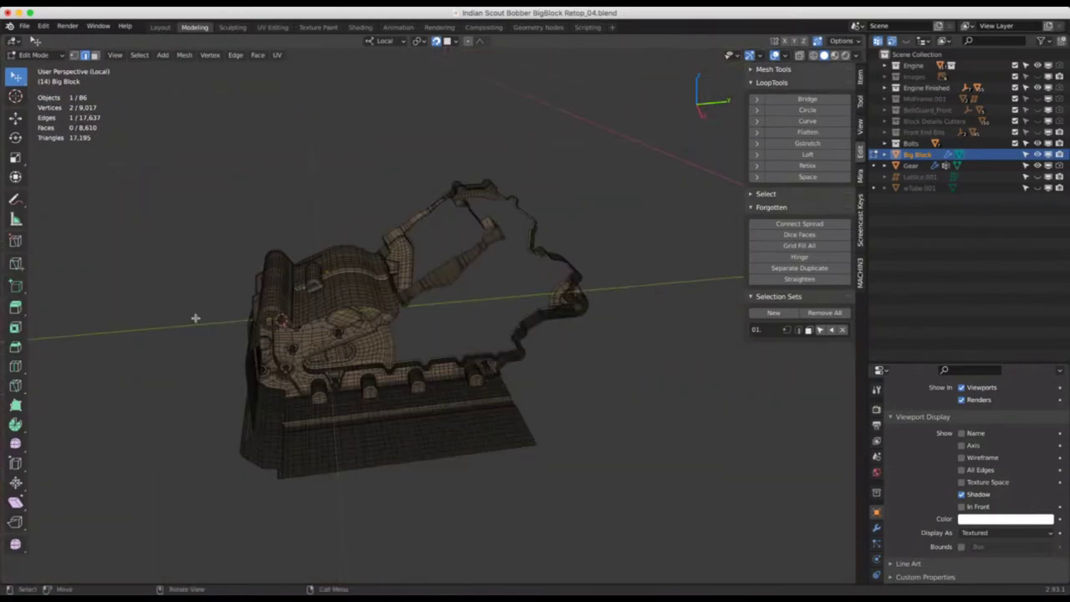
pyautogui.scroll(10, 294, 279)
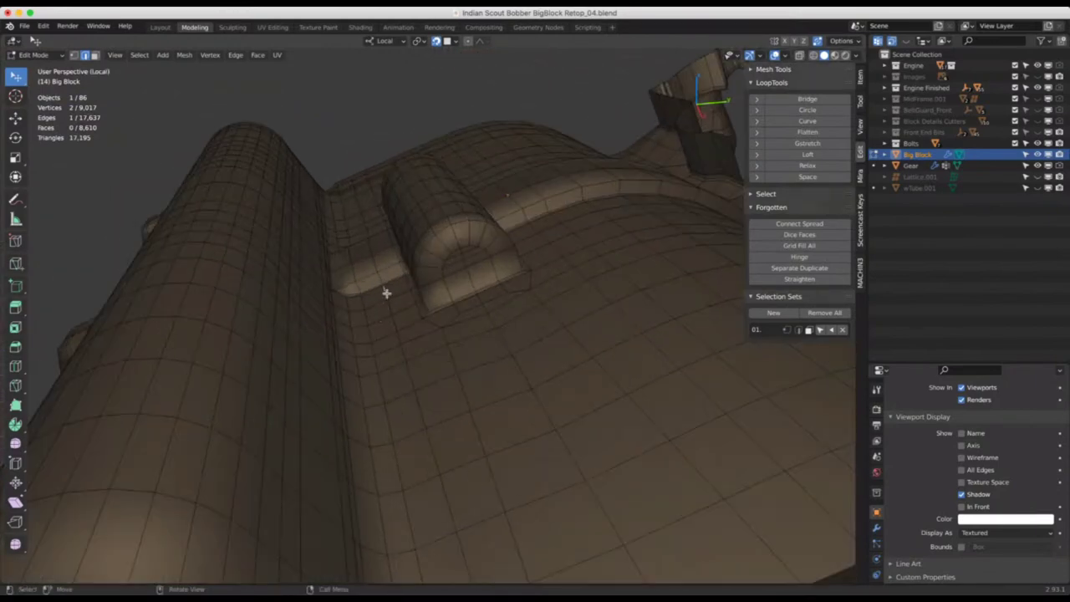
pyautogui.keyDown('shift'); pyautogui.click(383, 284); pyautogui.keyUp('shift')
pyautogui.keyDown('shift'); pyautogui.click(382, 285); pyautogui.keyUp('shift')
pyautogui.scroll(-5, 396, 323)
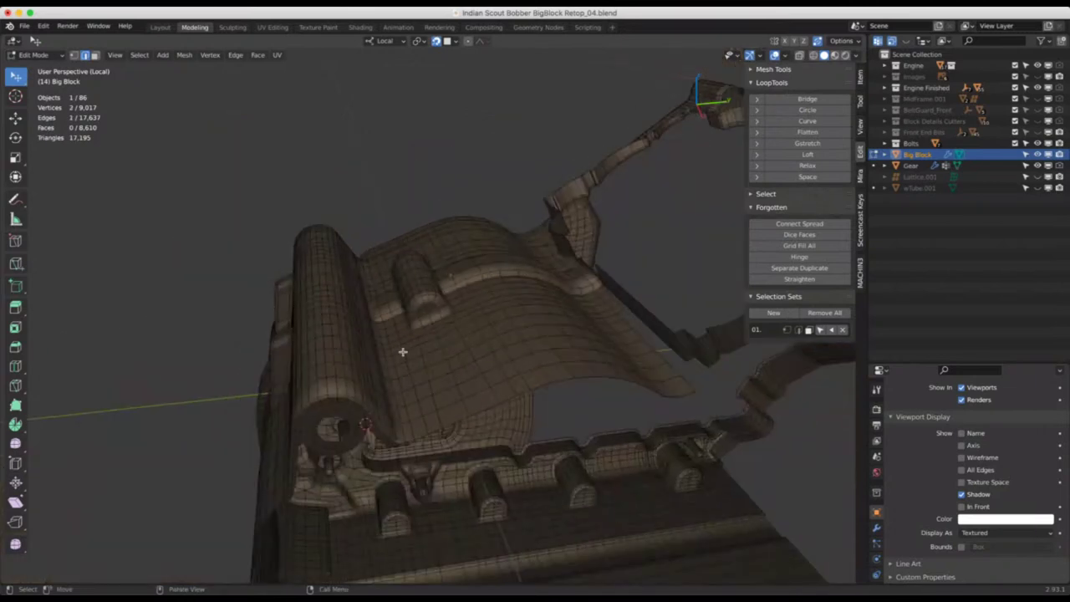
pyautogui.keyDown('ctrl'); pyautogui.click(426, 424); pyautogui.keyUp('ctrl')
pyautogui.moveTo(426, 426); pyautogui.dragTo(415, 380, button='middle')
pyautogui.scroll(3, 414, 376)
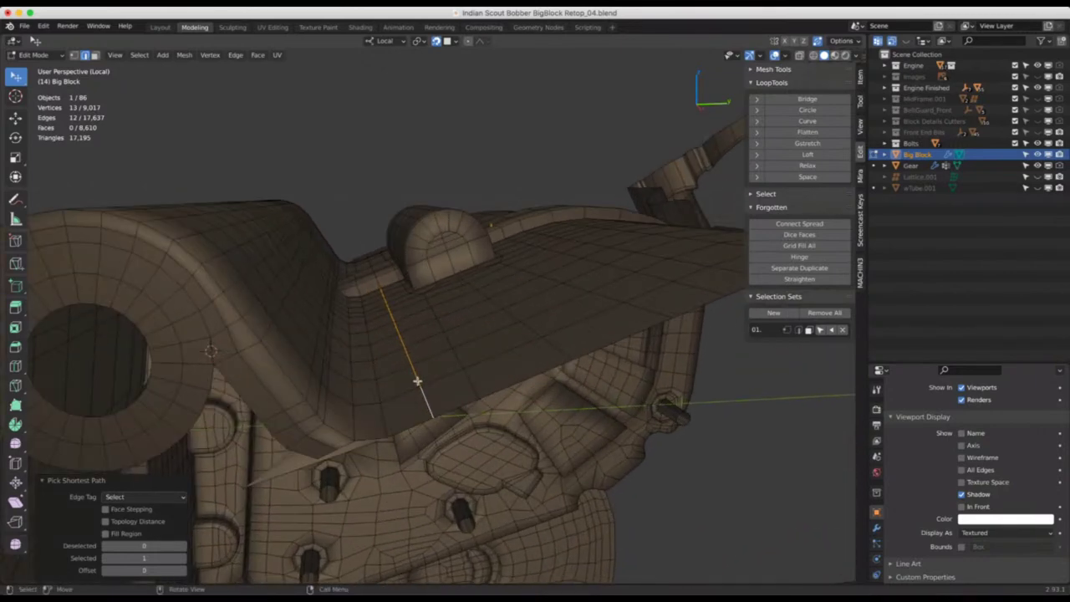
# Grab the edge path below the boss and nudge it about −0.00055 m in Z
pyautogui.moveTo(417, 382); pyautogui.dragTo(418, 377, button='middle')
pyautogui.scroll(-2, 418, 409)
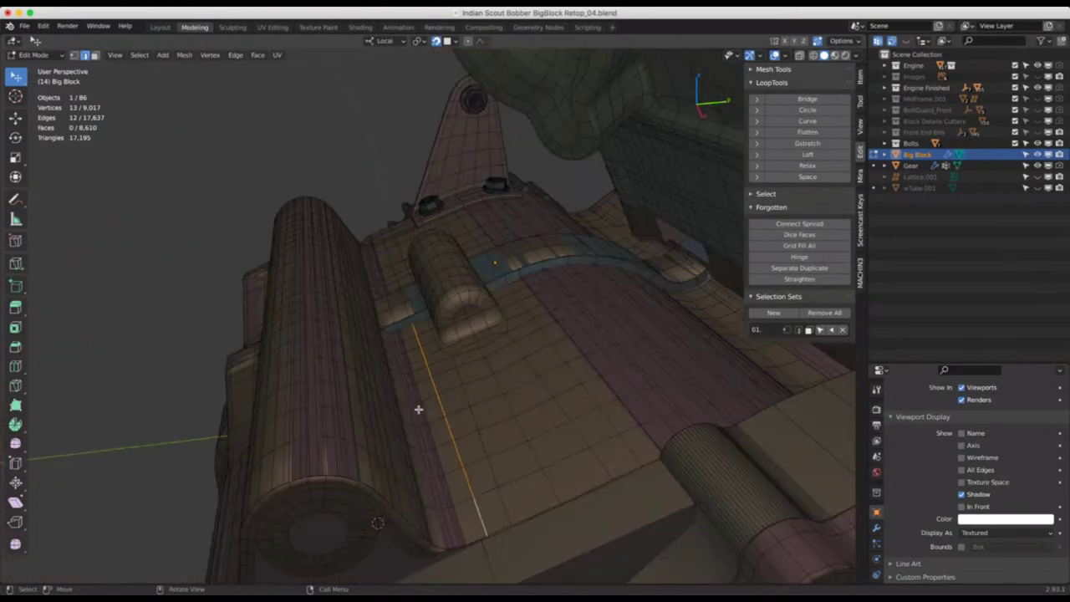
pyautogui.moveTo(427, 447); pyautogui.dragTo(427, 351, button='middle')
pyautogui.scroll(2, 428, 351)
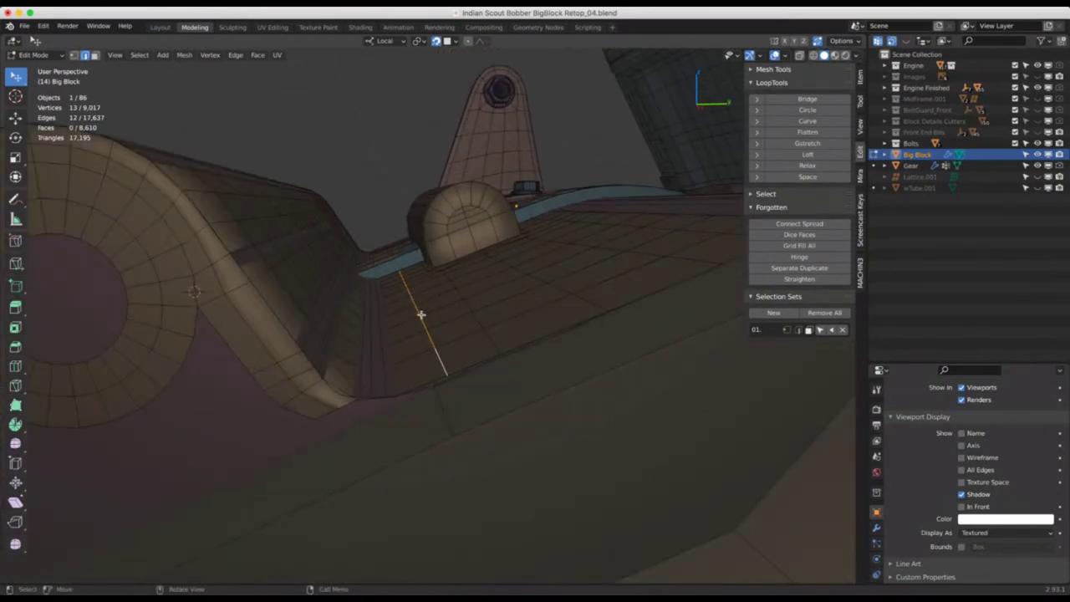
pyautogui.press('g')
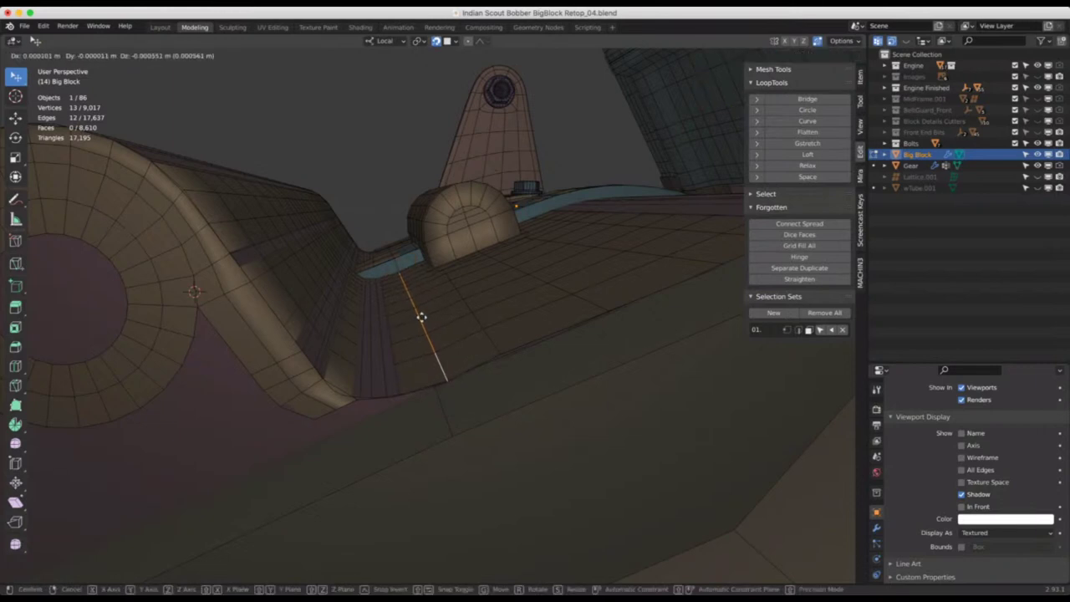
pyautogui.click(421, 317)
# Select a single edge beside the boss
pyautogui.scroll(-5, 422, 339)
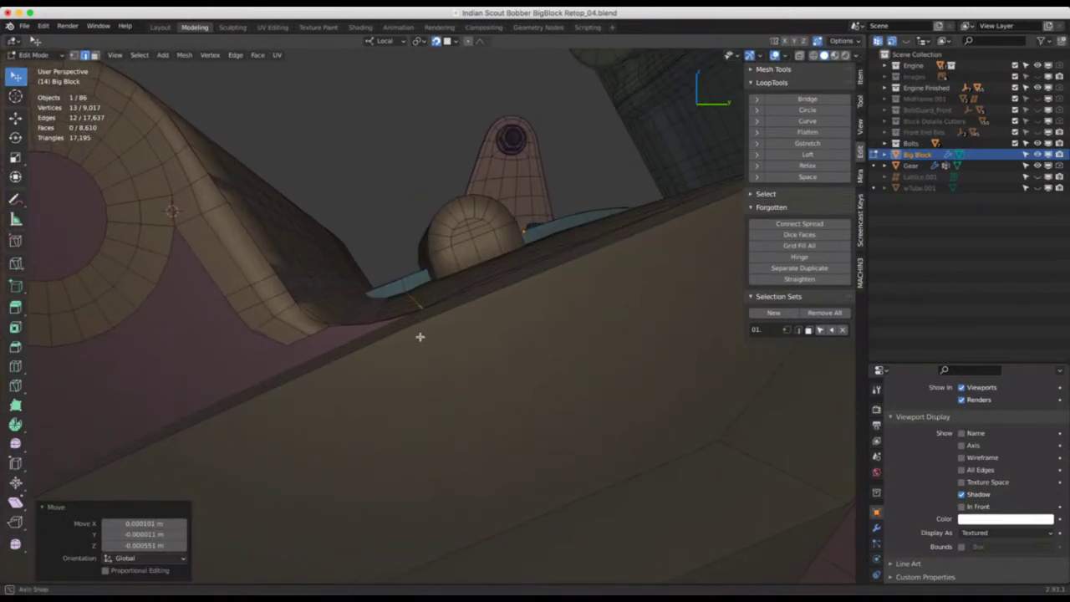
pyautogui.scroll(5, 420, 336)
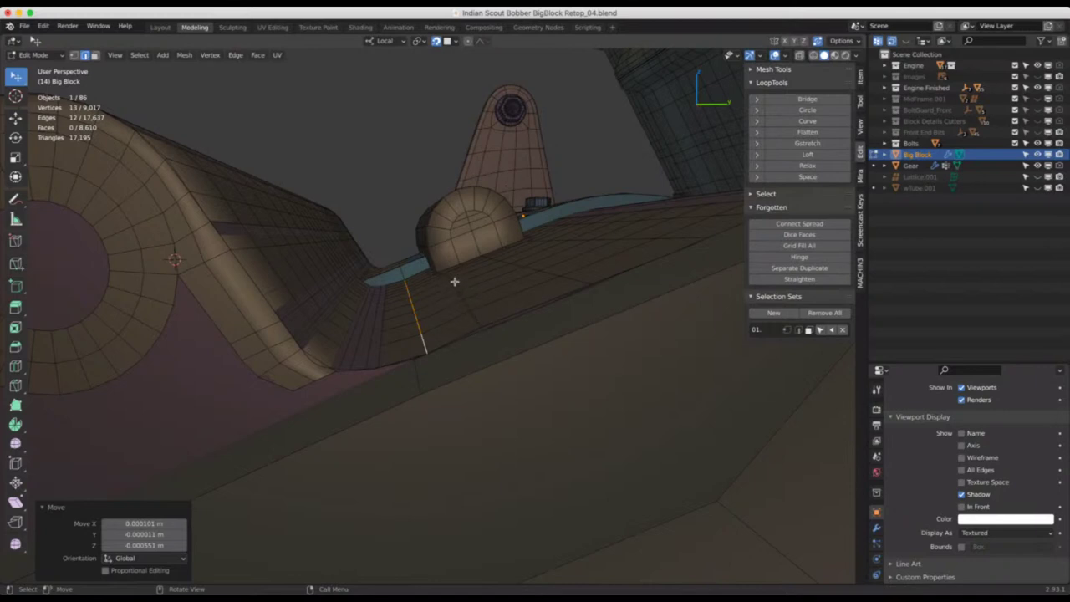
pyautogui.scroll(-5, 455, 280)
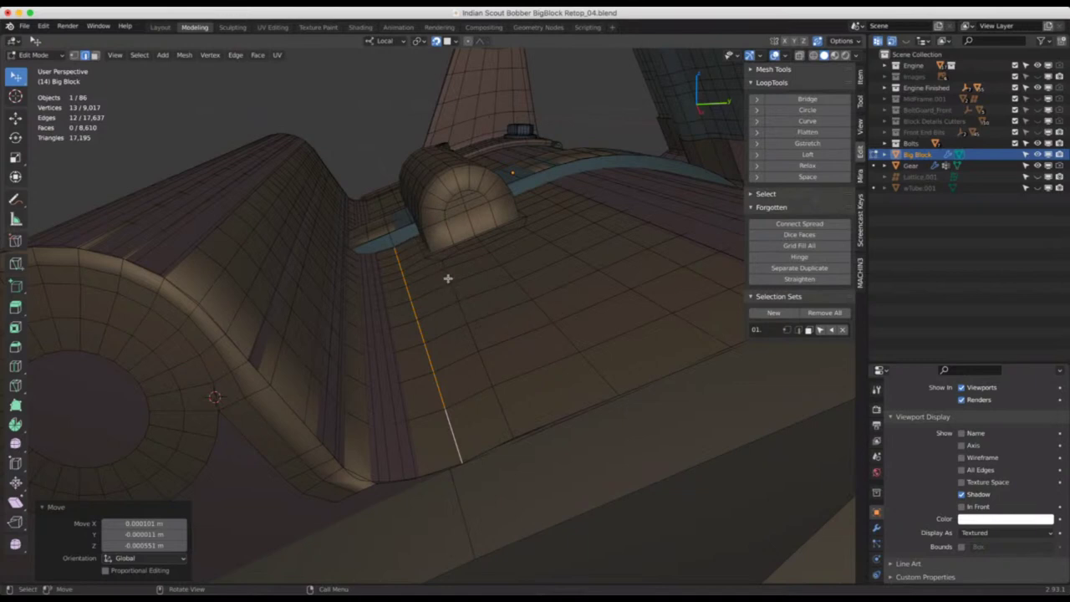
pyautogui.scroll(5, 415, 241)
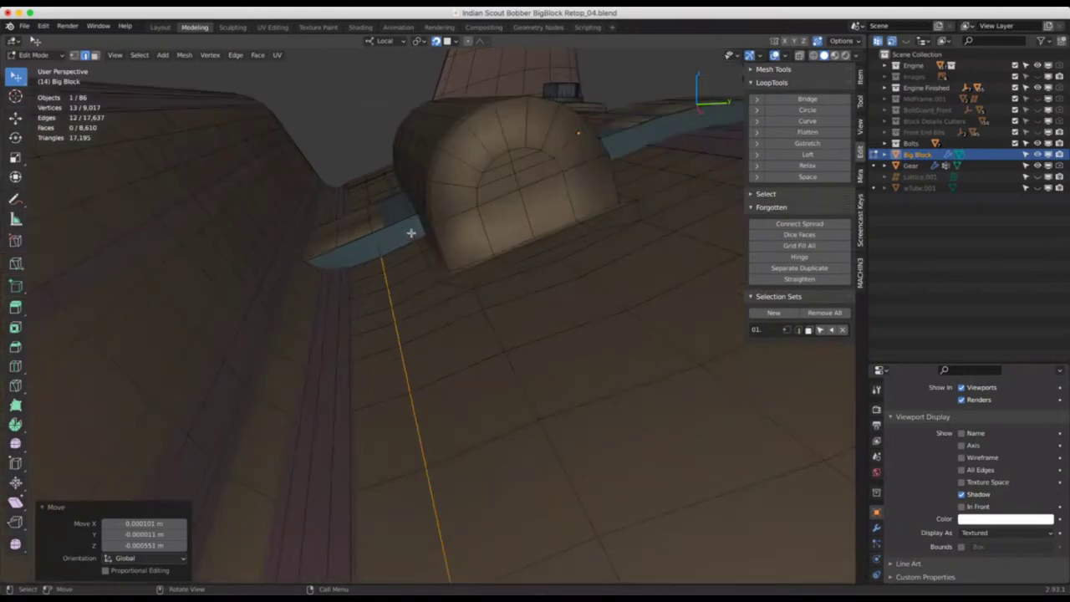
pyautogui.click(417, 241)
pyautogui.scroll(-5, 431, 269)
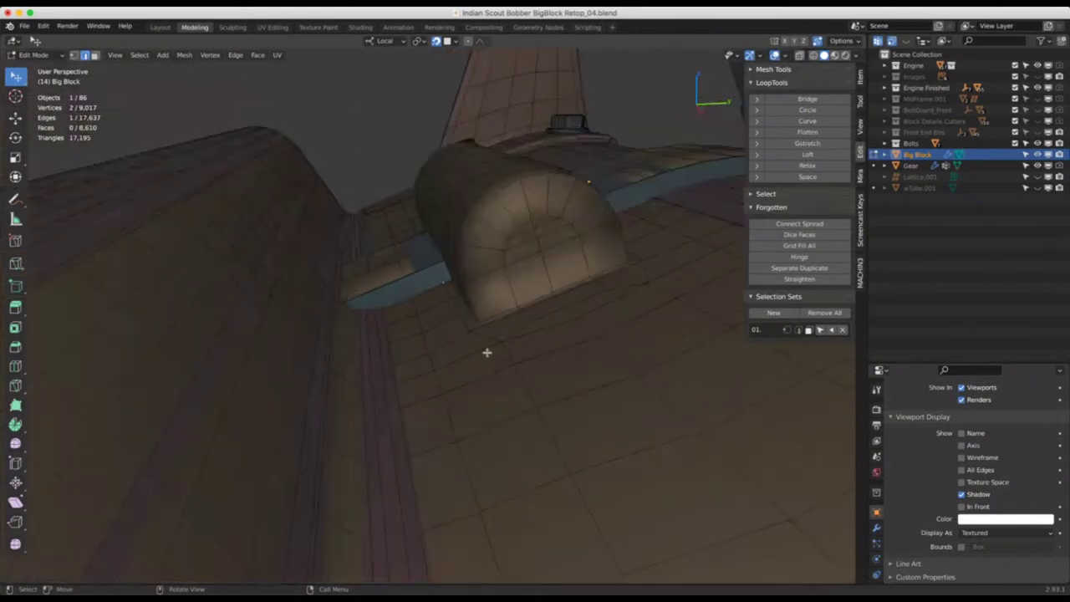
pyautogui.scroll(5, 485, 354)
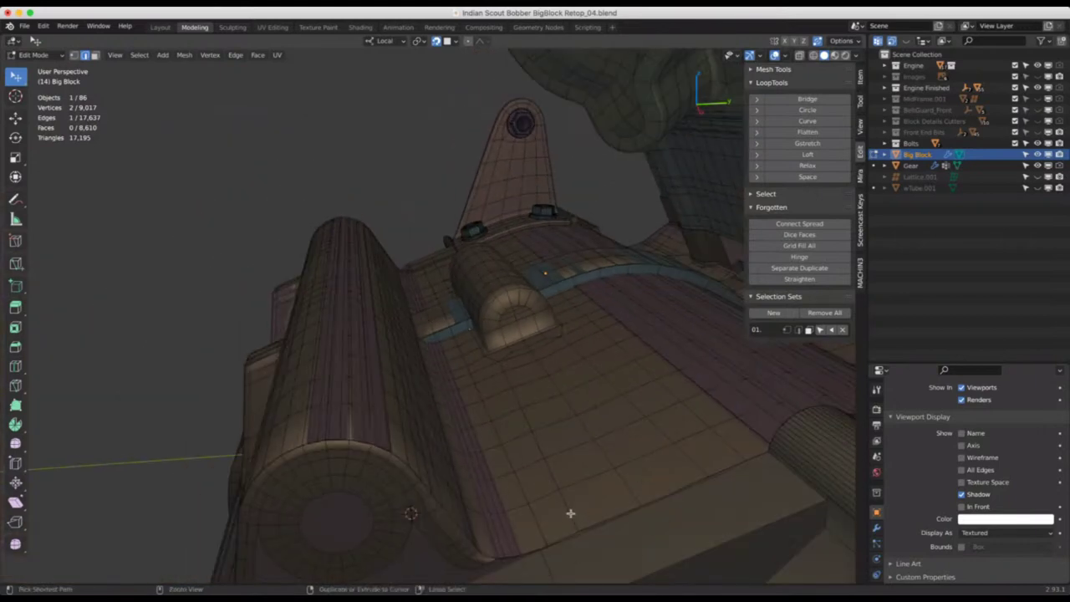
# Select the shortest edge path down from the boss and move it about −0.00038 m in Z
pyautogui.keyDown('ctrl'); pyautogui.click(570, 513); pyautogui.keyUp('ctrl')
pyautogui.moveTo(566, 521); pyautogui.dragTo(505, 421, button='middle')
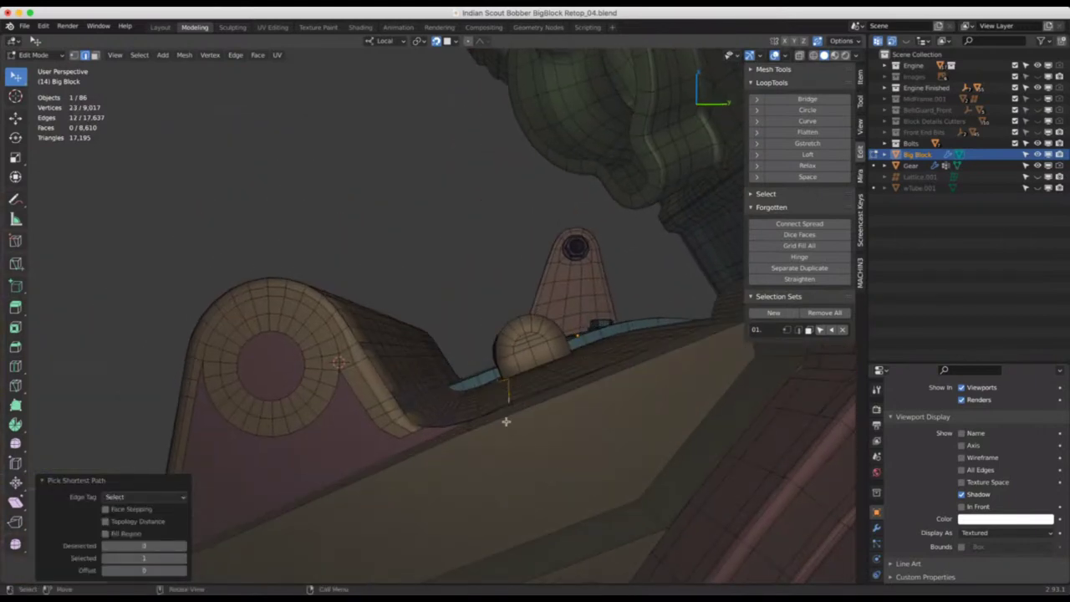
pyautogui.scroll(3, 504, 401)
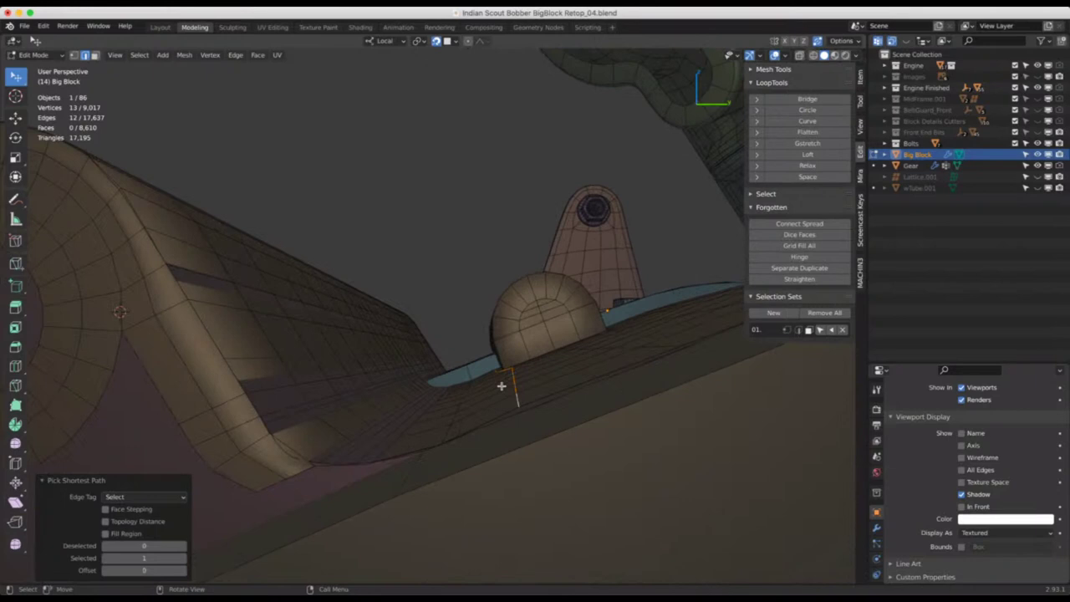
pyautogui.press('g')
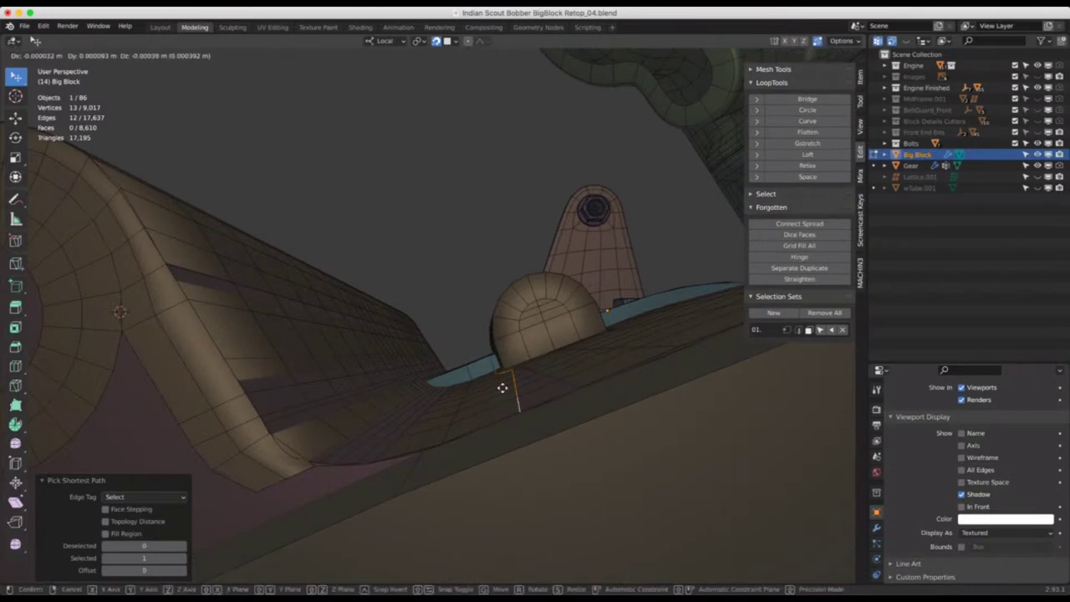
pyautogui.click(502, 388)
# Inspect the moved path from several angles and undo back to a single-edge selection
pyautogui.moveTo(540, 382); pyautogui.dragTo(544, 408, button='middle')
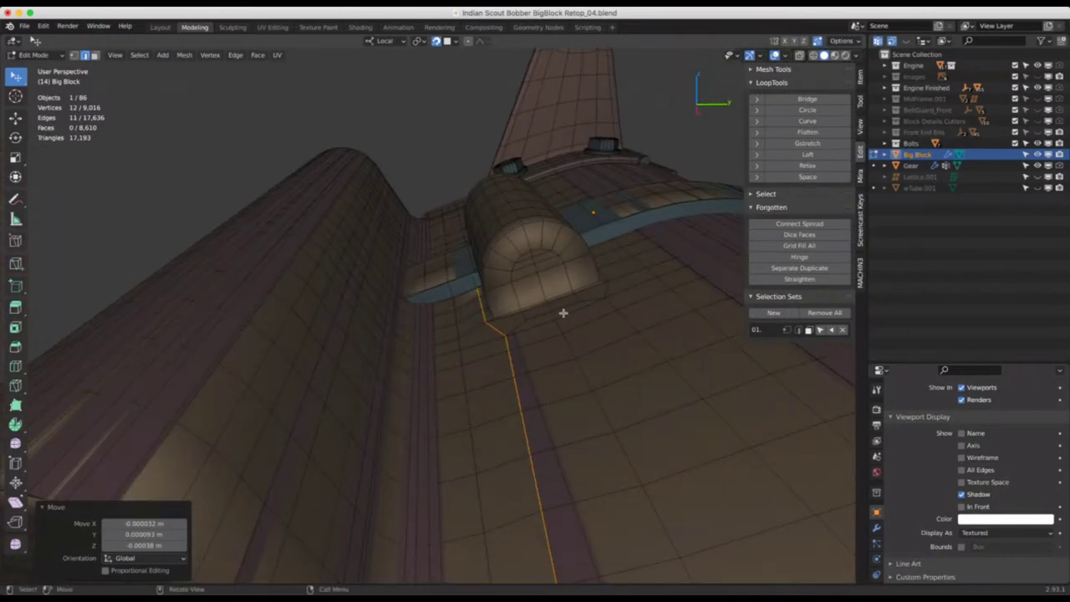
pyautogui.moveTo(571, 316); pyautogui.dragTo(499, 332, button='middle')
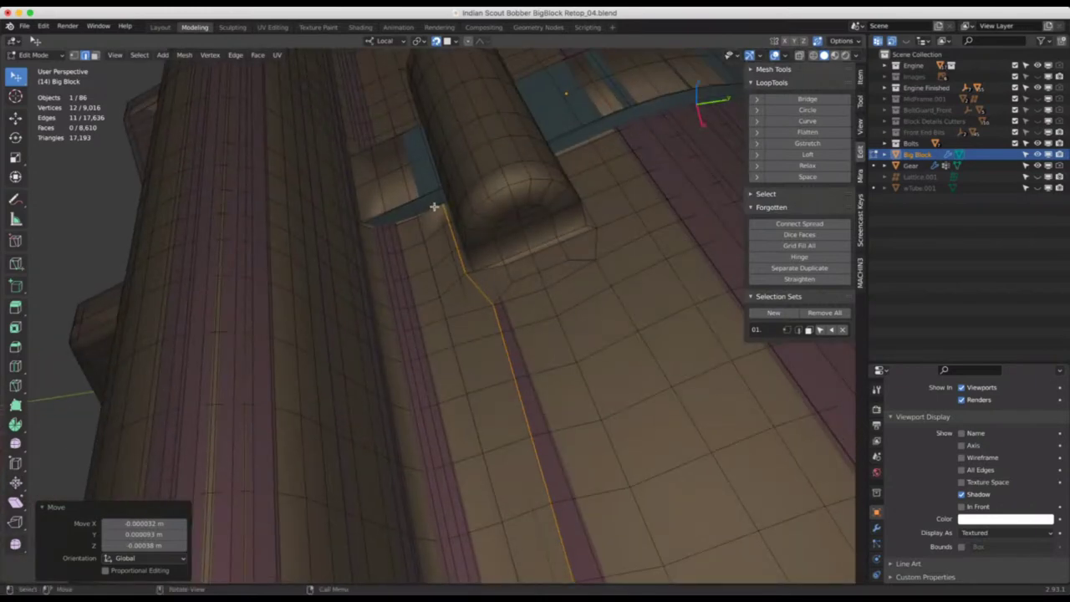
pyautogui.moveTo(434, 207); pyautogui.dragTo(509, 306, button='middle')
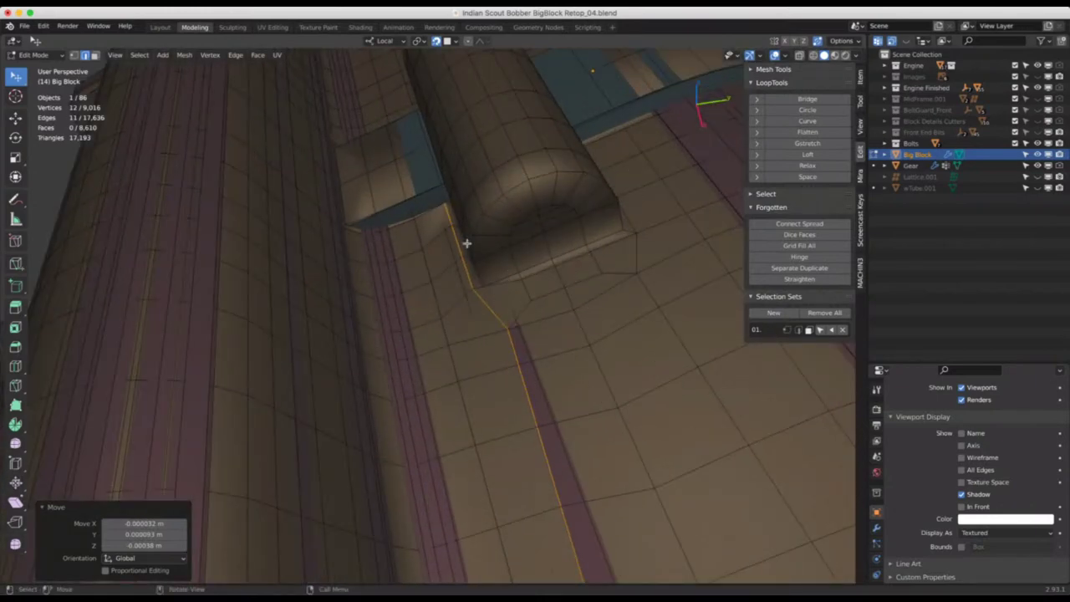
pyautogui.moveTo(466, 243); pyautogui.dragTo(508, 368, button='middle')
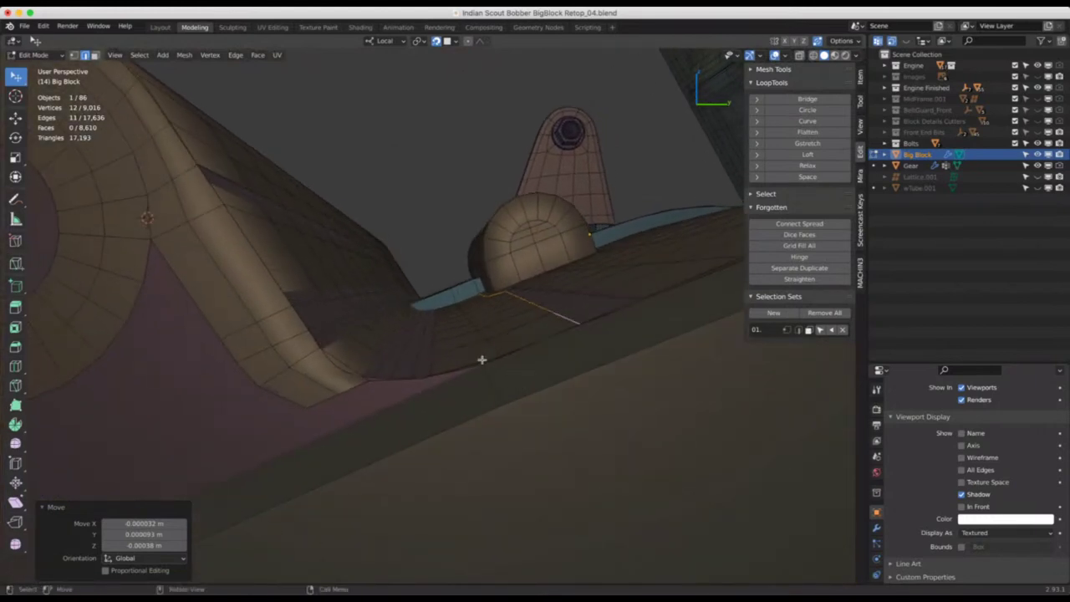
pyautogui.hotkey('ctrl', 'z')
pyautogui.moveTo(361, 408); pyautogui.dragTo(360, 401, button='middle')
pyautogui.moveTo(443, 399); pyautogui.dragTo(461, 420, button='middle')
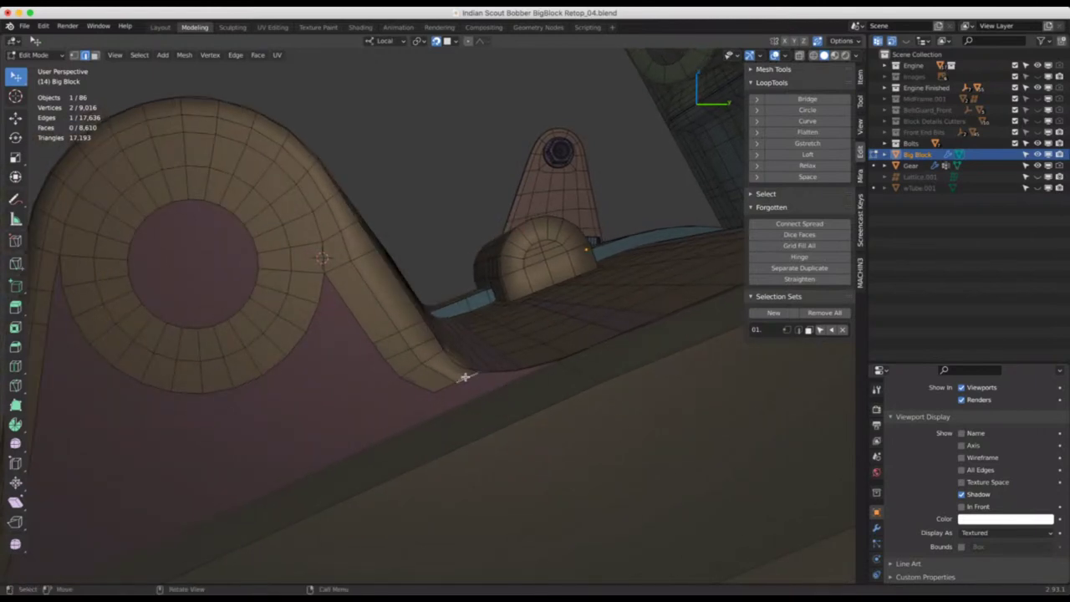
# Switch to Poly Build, pull a vertex down onto the base edge and add a new face
pyautogui.press('q')
pyautogui.click(464, 378)
pyautogui.moveTo(473, 384); pyautogui.dragTo(480, 427, button='middle')
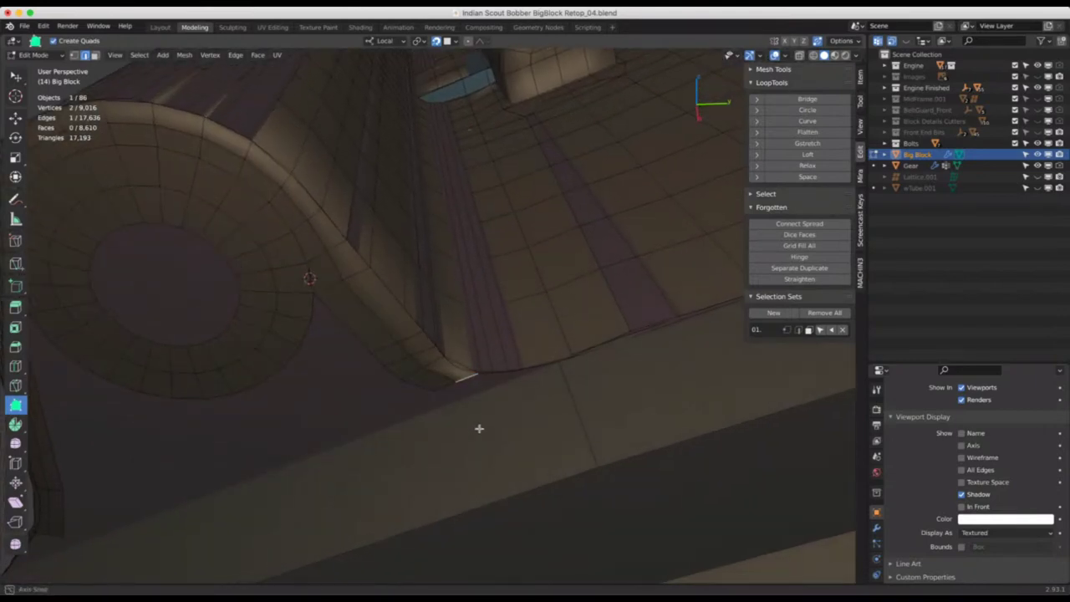
pyautogui.moveTo(566, 363); pyautogui.dragTo(577, 410, button='middle')
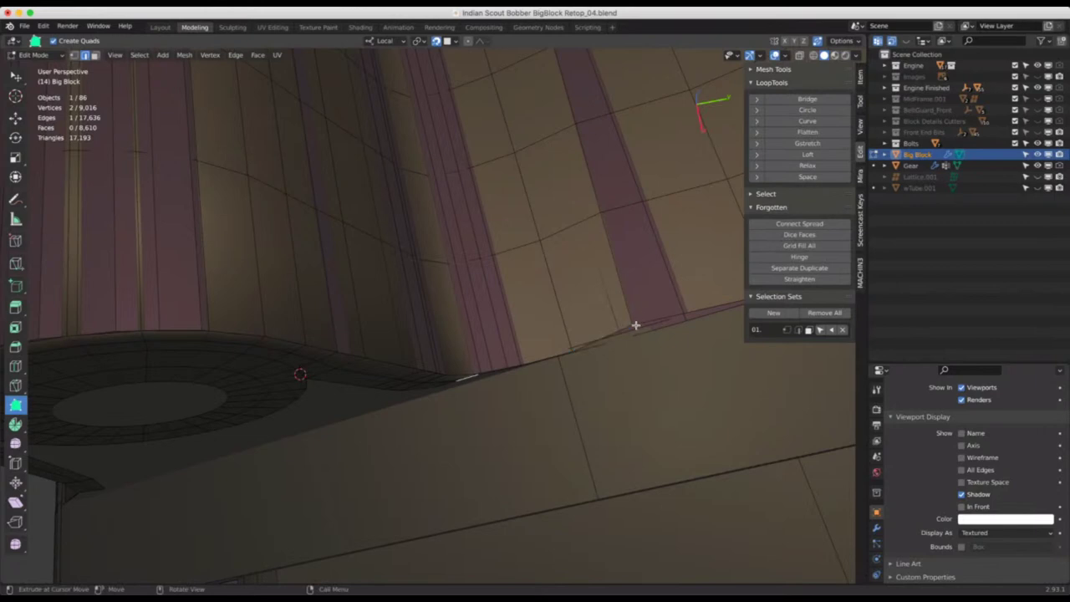
pyautogui.moveTo(635, 318); pyautogui.dragTo(638, 333)
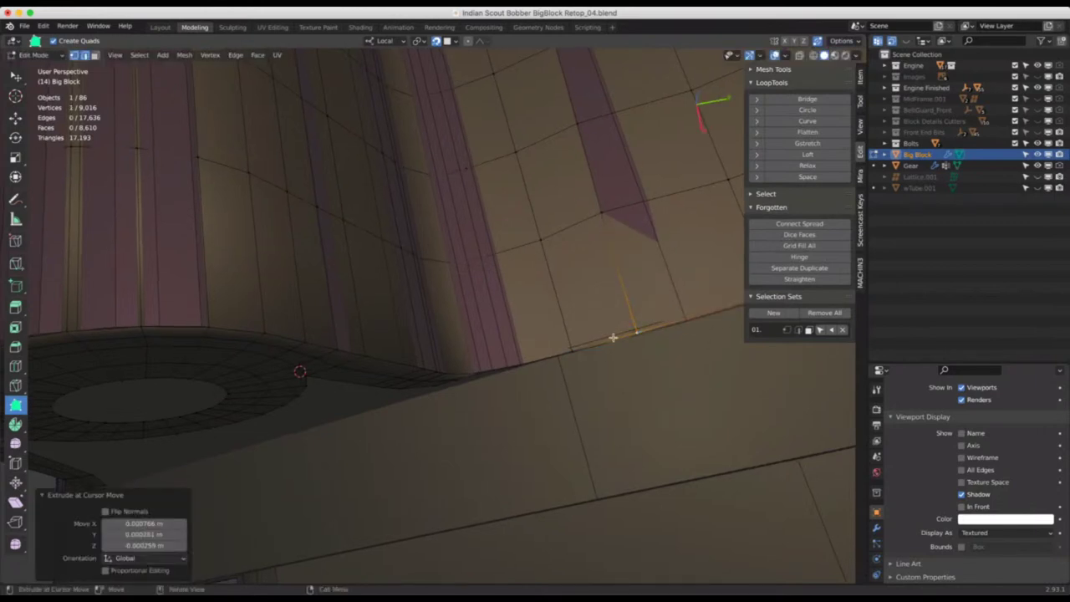
pyautogui.keyDown('shift'); pyautogui.moveTo(619, 335); pyautogui.dragTo(455, 364, button='middle'); pyautogui.keyUp('shift')
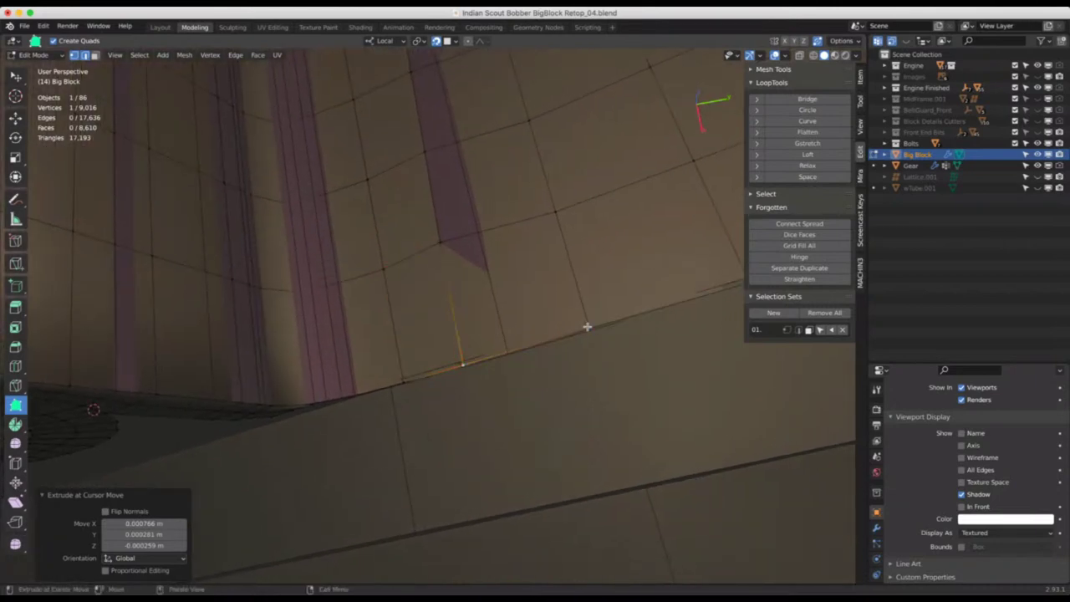
pyautogui.moveTo(587, 327); pyautogui.dragTo(586, 329)
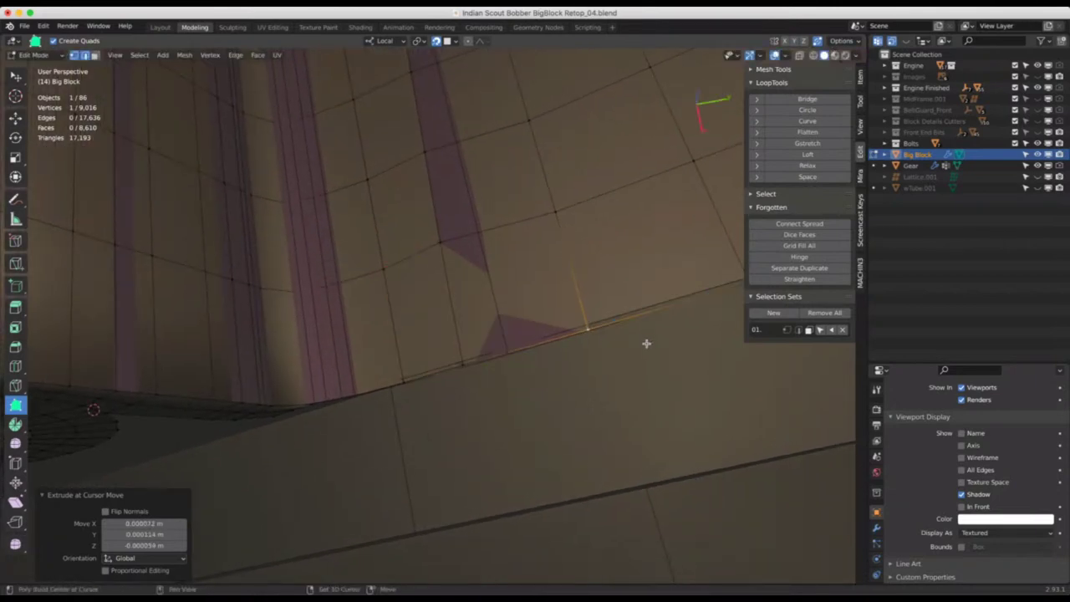
# Place another vertex on the base edge and extrude a boundary edge into a new face
pyautogui.moveTo(646, 342); pyautogui.dragTo(504, 370, button='middle')
pyautogui.moveTo(601, 315); pyautogui.dragTo(598, 318)
pyautogui.moveTo(525, 365); pyautogui.dragTo(530, 343, button='middle')
pyautogui.moveTo(293, 490); pyautogui.dragTo(465, 214, button='middle')
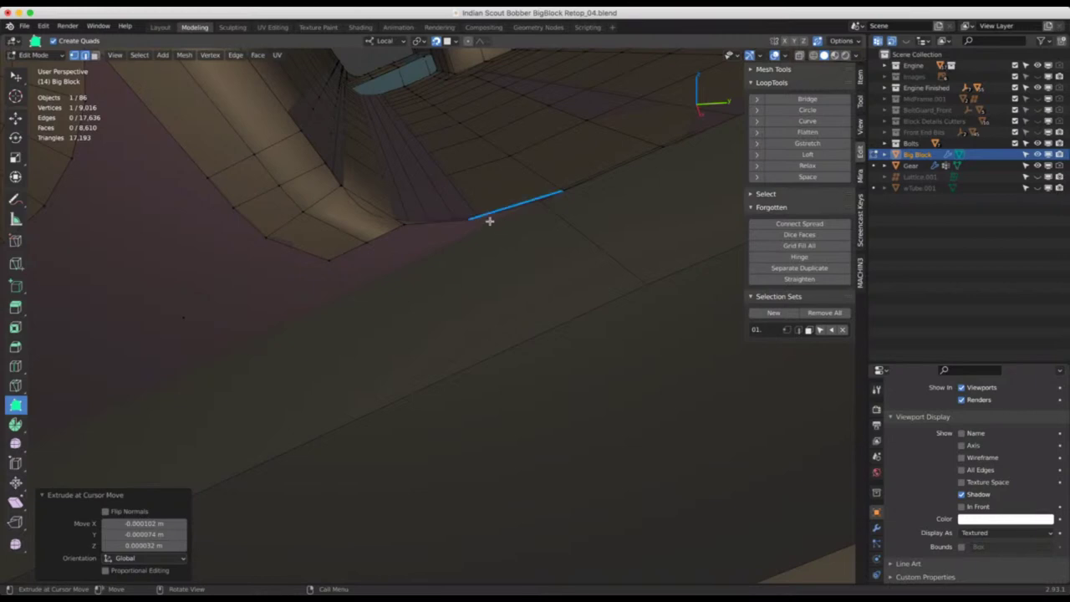
pyautogui.moveTo(484, 216); pyautogui.dragTo(439, 236)
pyautogui.moveTo(437, 237); pyautogui.dragTo(432, 220, button='middle')
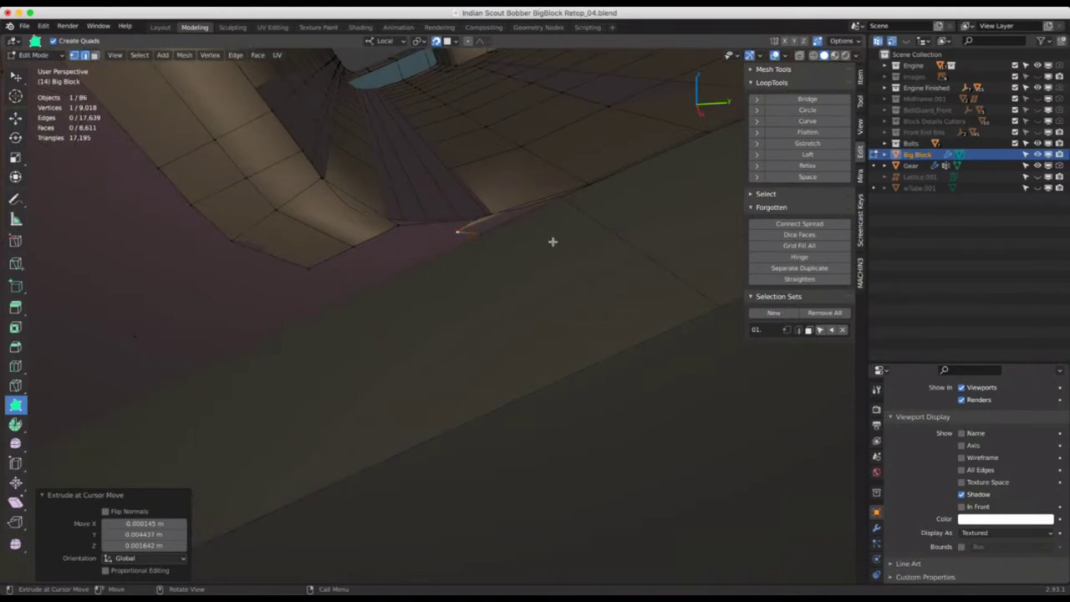
# Extrude two boundary edges into new faces and reposition a newly extruded vertex with G
pyautogui.keyDown('shift'); pyautogui.click(424, 228); pyautogui.keyUp('shift')
pyautogui.moveTo(424, 228); pyautogui.dragTo(355, 244)
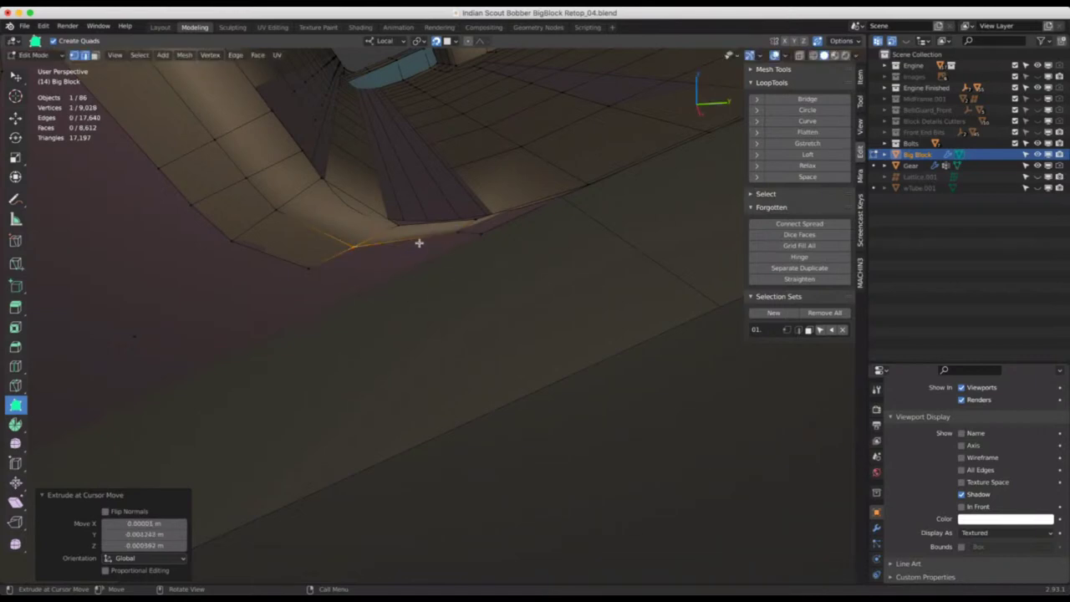
pyautogui.click(435, 243)
pyautogui.moveTo(435, 244); pyautogui.dragTo(374, 285)
pyautogui.moveTo(401, 292)
pyautogui.mouseDown(button='middle')
pyautogui.moveTo(372, 316)
pyautogui.moveTo(355, 305)
pyautogui.moveTo(354, 282)
pyautogui.moveTo(337, 281)
pyautogui.moveTo(413, 279)
pyautogui.mouseUp(button='middle')
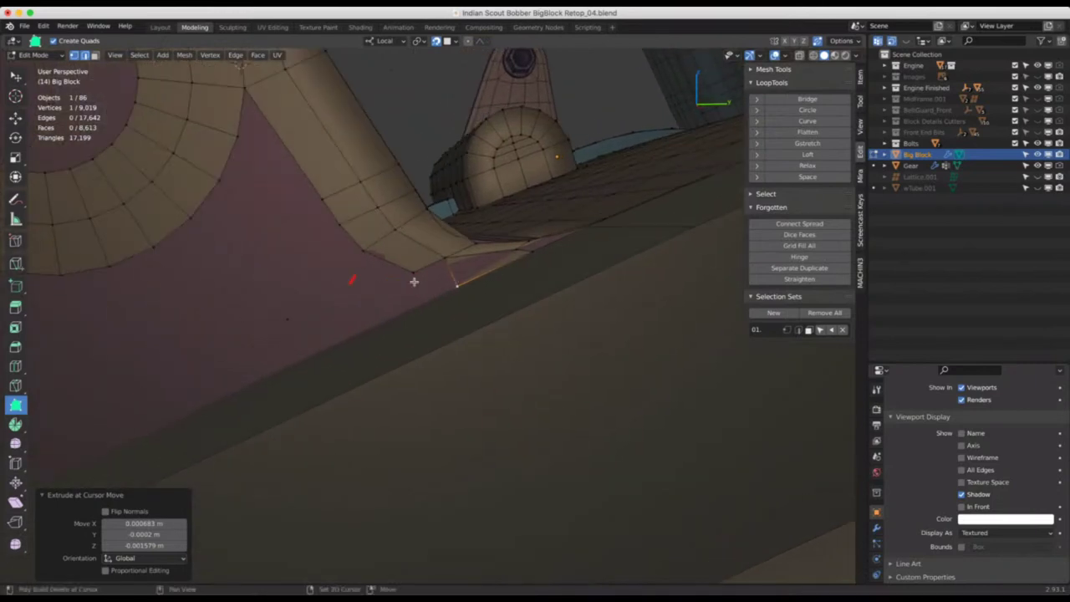
pyautogui.moveTo(413, 272); pyautogui.dragTo(369, 249)
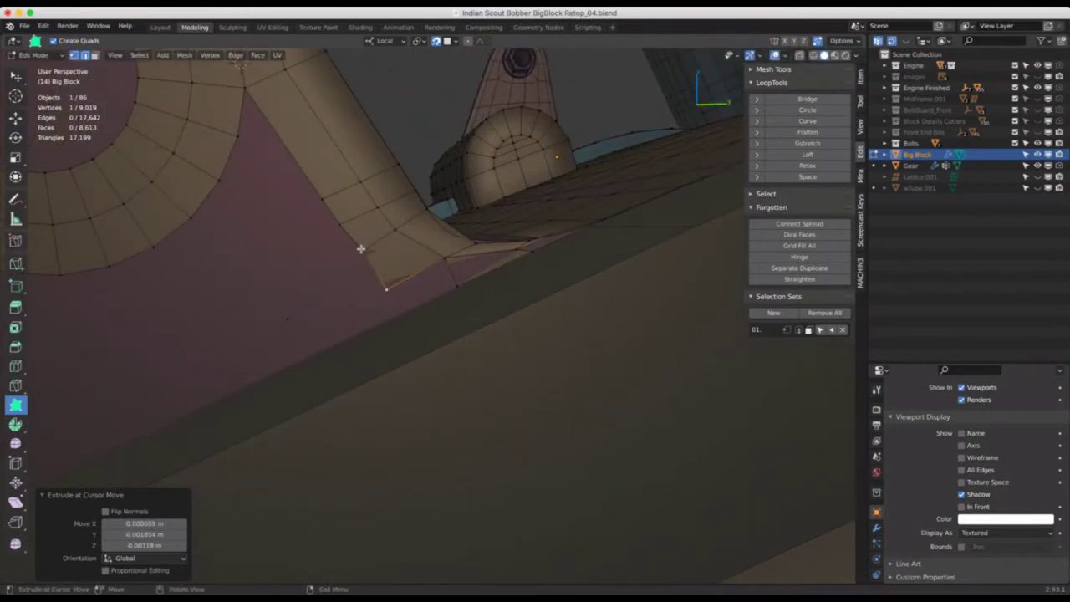
pyautogui.press('g')
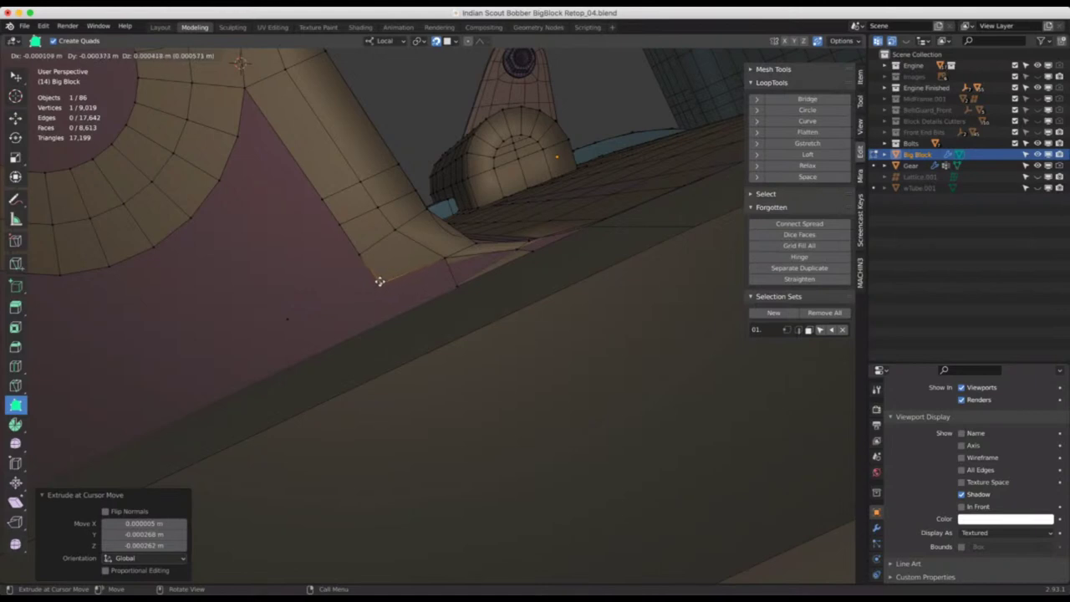
pyautogui.click(379, 282)
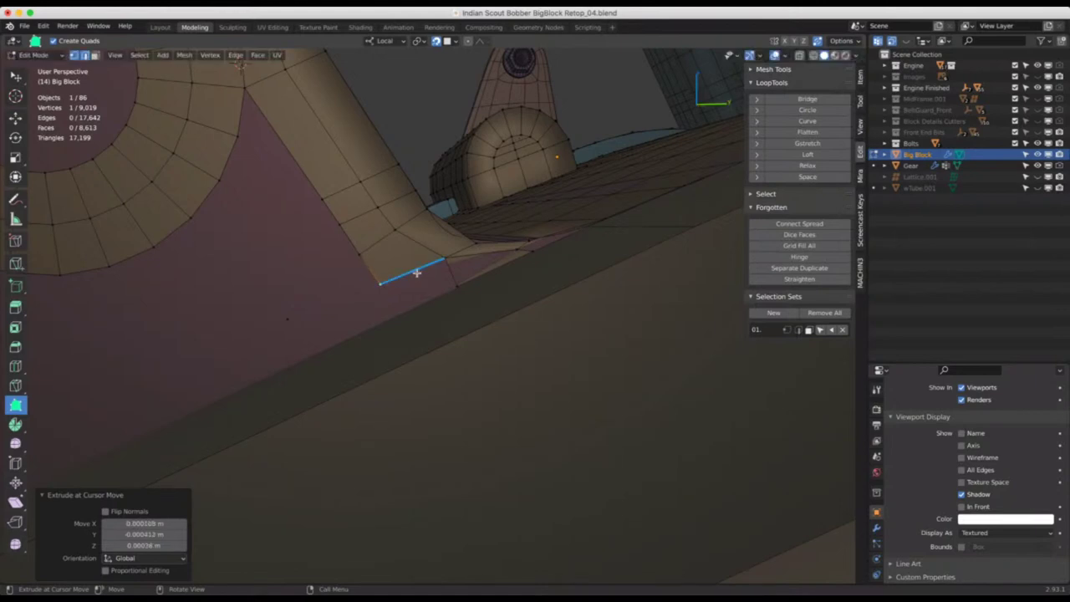
# Extrude further quads from the boundary down across the base flange
pyautogui.moveTo(423, 270); pyautogui.dragTo(397, 313)
pyautogui.moveTo(440, 317); pyautogui.dragTo(444, 339, button='middle')
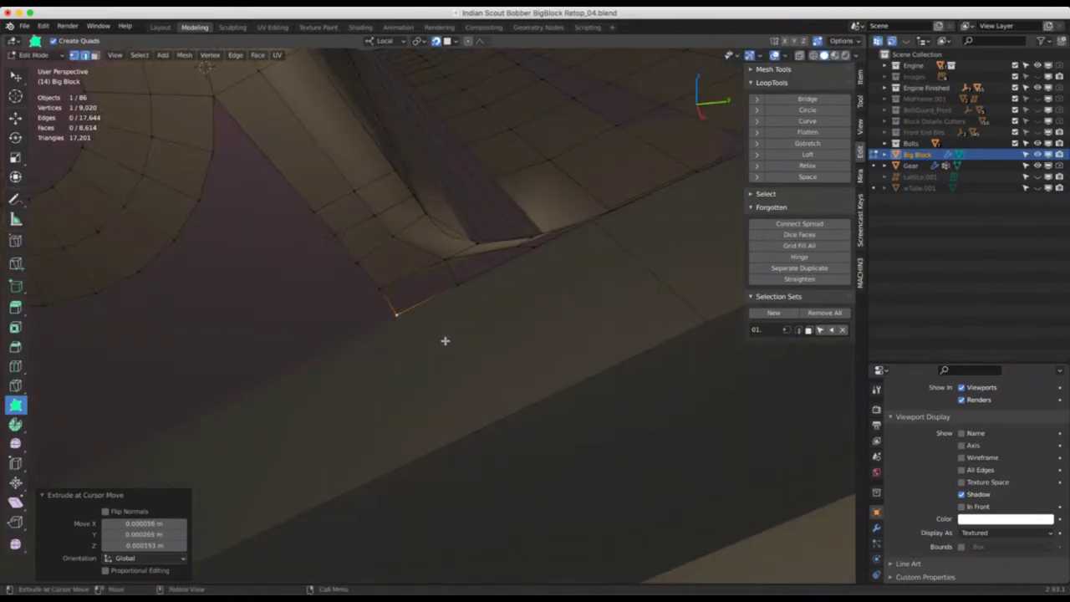
pyautogui.moveTo(440, 286); pyautogui.dragTo(493, 421)
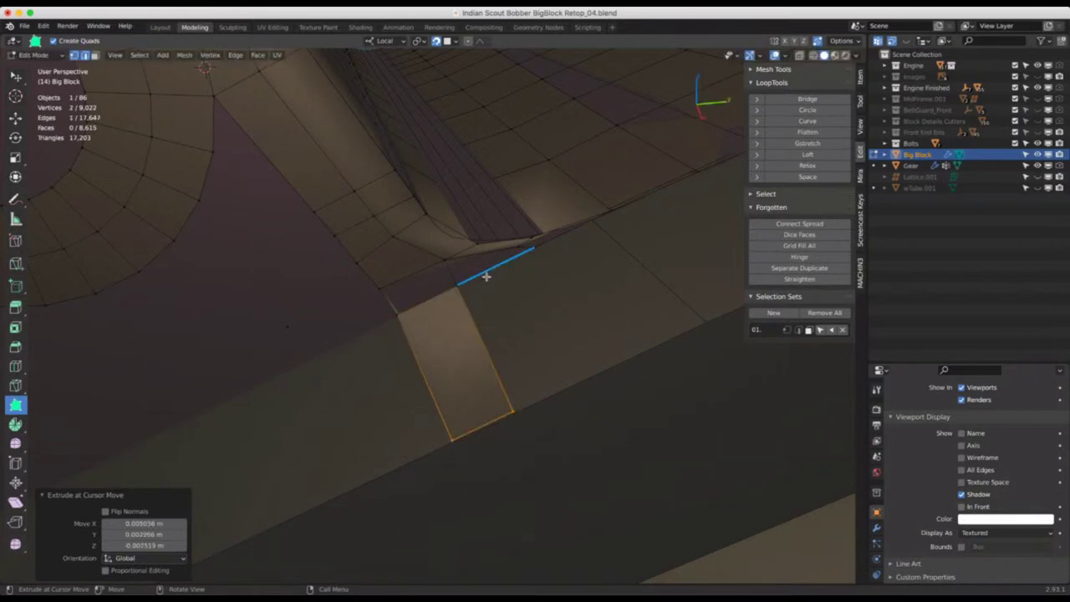
pyautogui.moveTo(436, 291); pyautogui.dragTo(413, 281, button='middle')
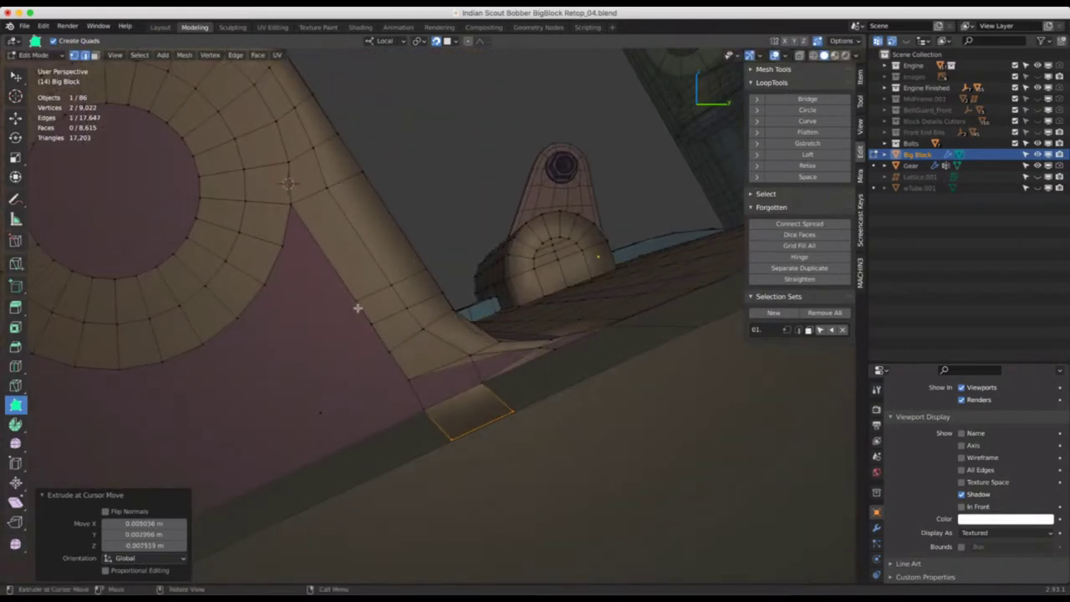
# Select the edge path beside the boss and straighten it with LoopTools Straighten, Regular off
pyautogui.press('w')
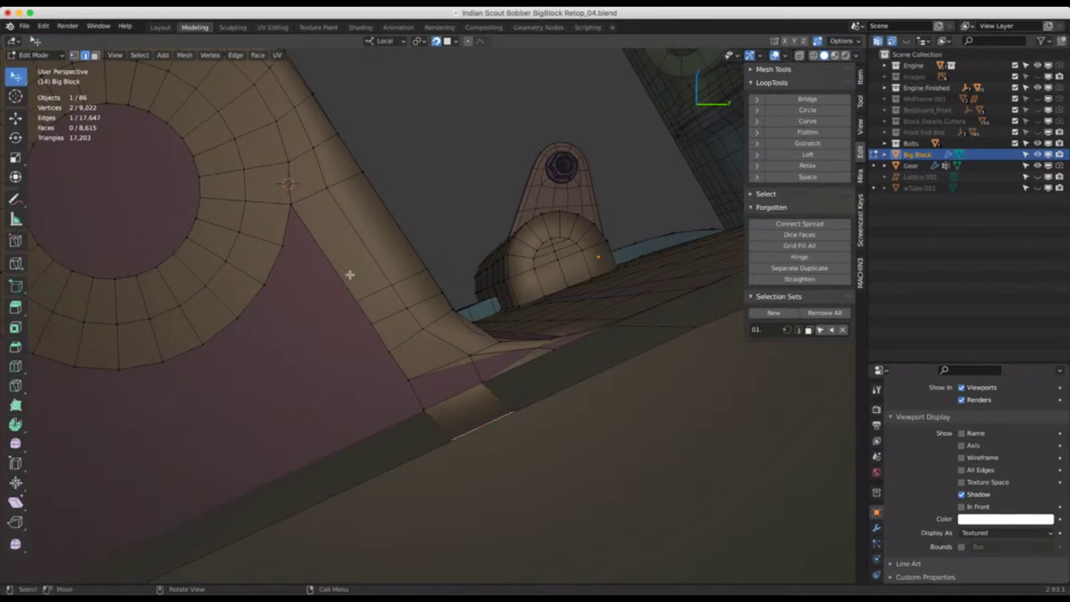
pyautogui.click(342, 281)
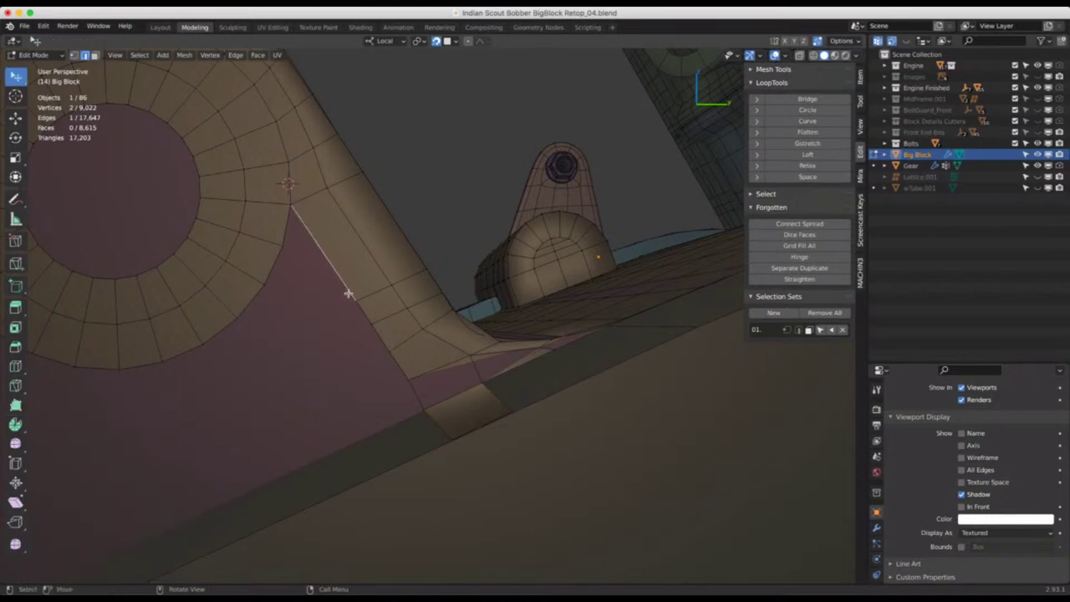
pyautogui.keyDown('ctrl'); pyautogui.click(415, 391); pyautogui.keyUp('ctrl')
pyautogui.click(799, 278)
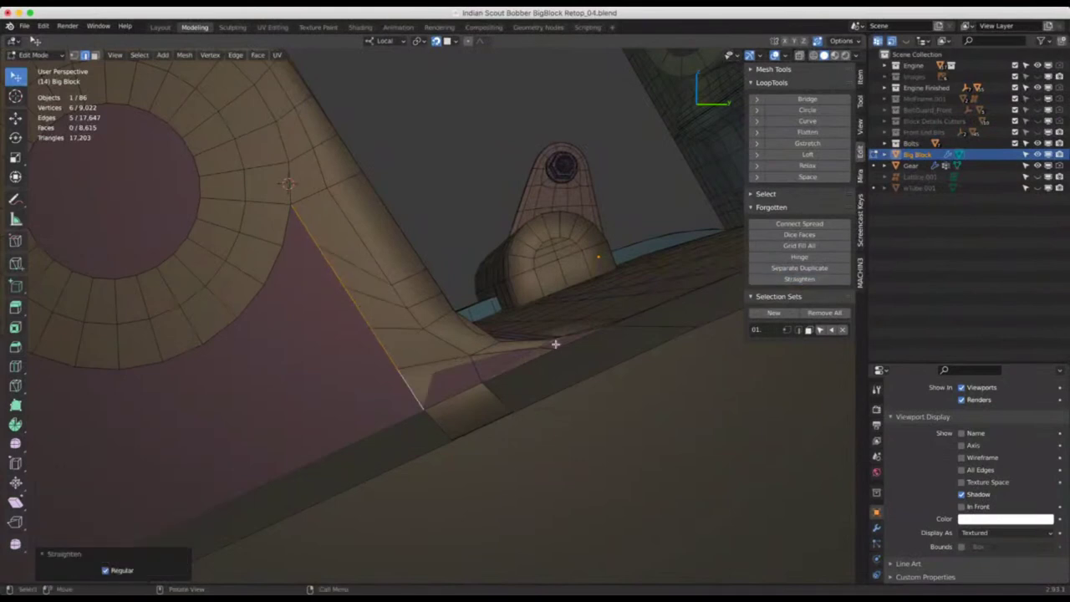
pyautogui.click(107, 571)
pyautogui.moveTo(516, 436); pyautogui.dragTo(449, 343, button='middle')
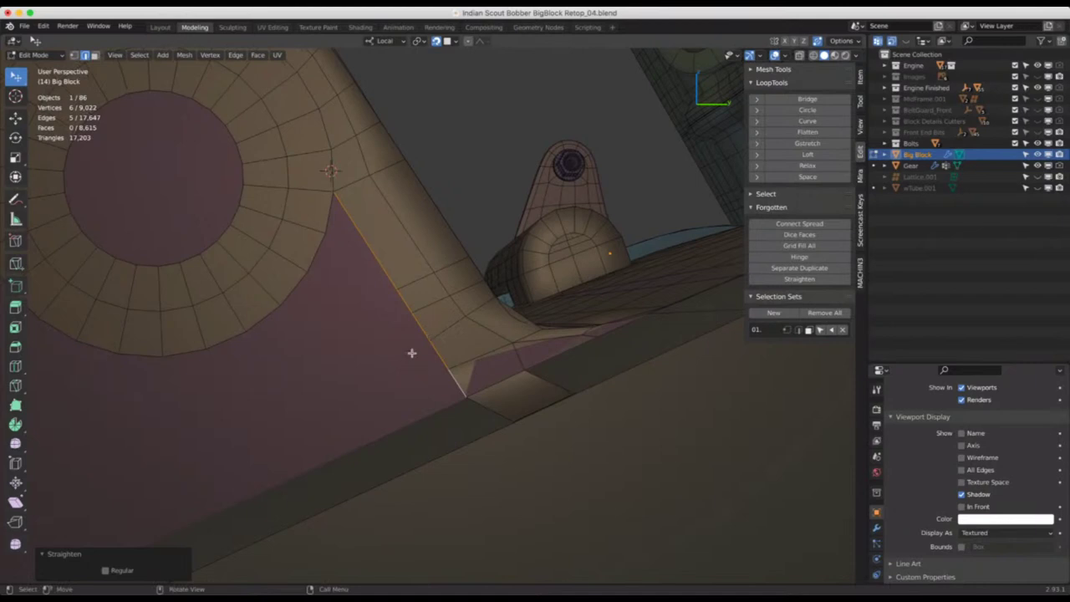
# In vertex mode, slide two chain vertices along their edges into cleaner positions
pyautogui.press('1')
pyautogui.click(425, 345)
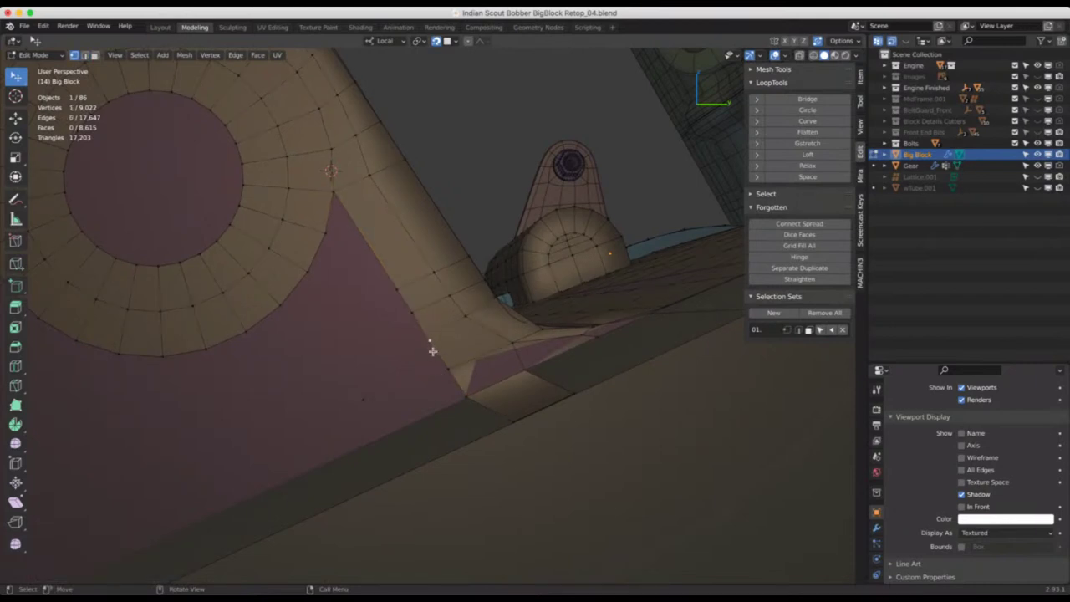
pyautogui.hotkey('shift', 'v')
pyautogui.click(430, 342)
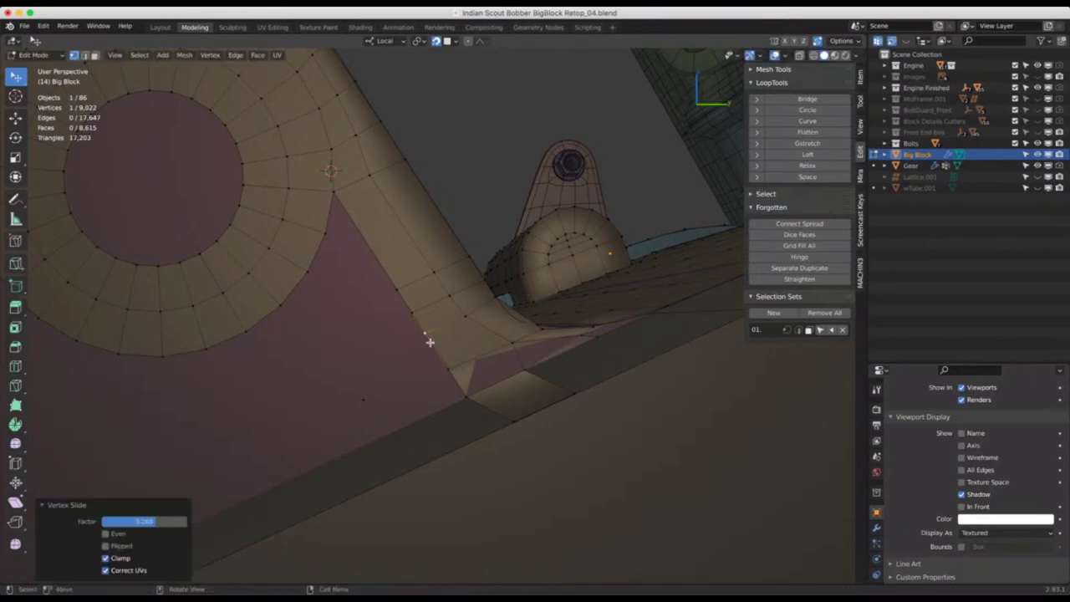
pyautogui.click(466, 315)
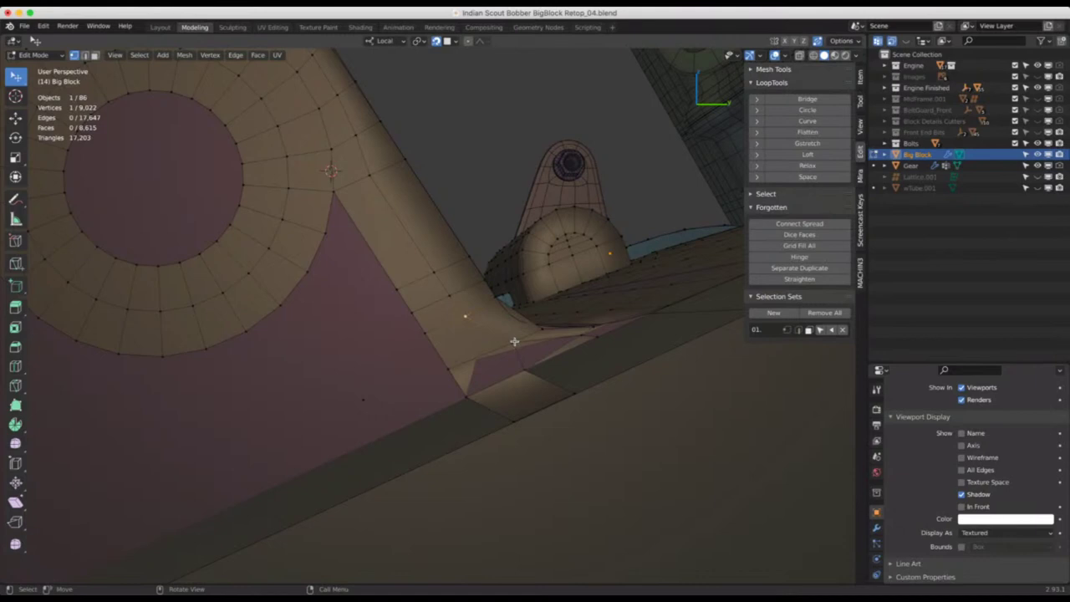
pyautogui.moveTo(517, 366)
pyautogui.mouseDown(button='middle')
pyautogui.moveTo(494, 377)
pyautogui.moveTo(508, 353)
pyautogui.mouseUp(button='middle')
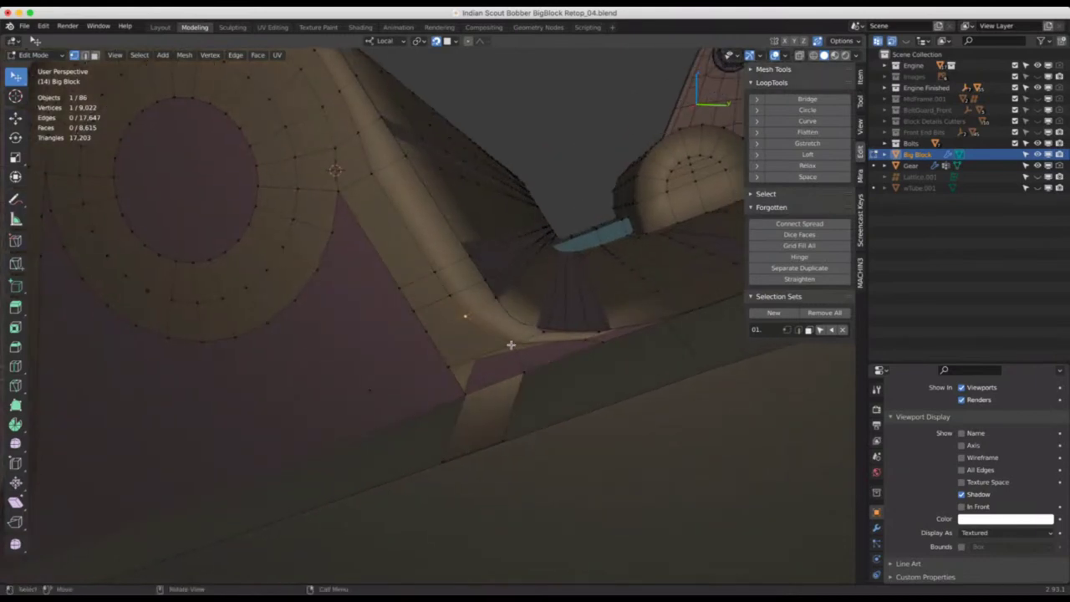
pyautogui.hotkey('shift', 'v')
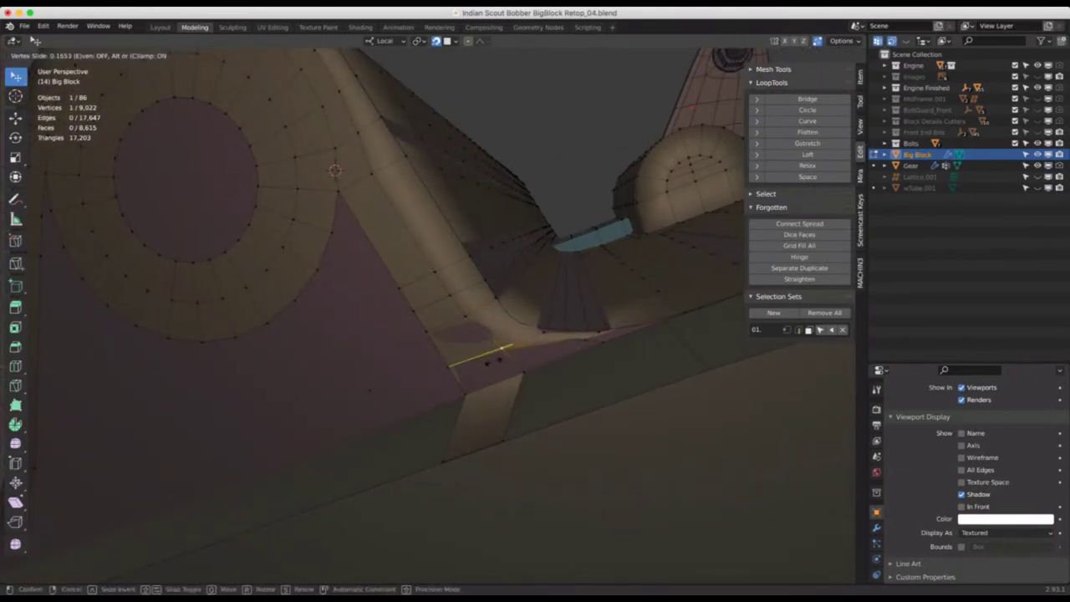
pyautogui.click(492, 361)
pyautogui.hotkey('shift', 'v')
pyautogui.click(507, 355)
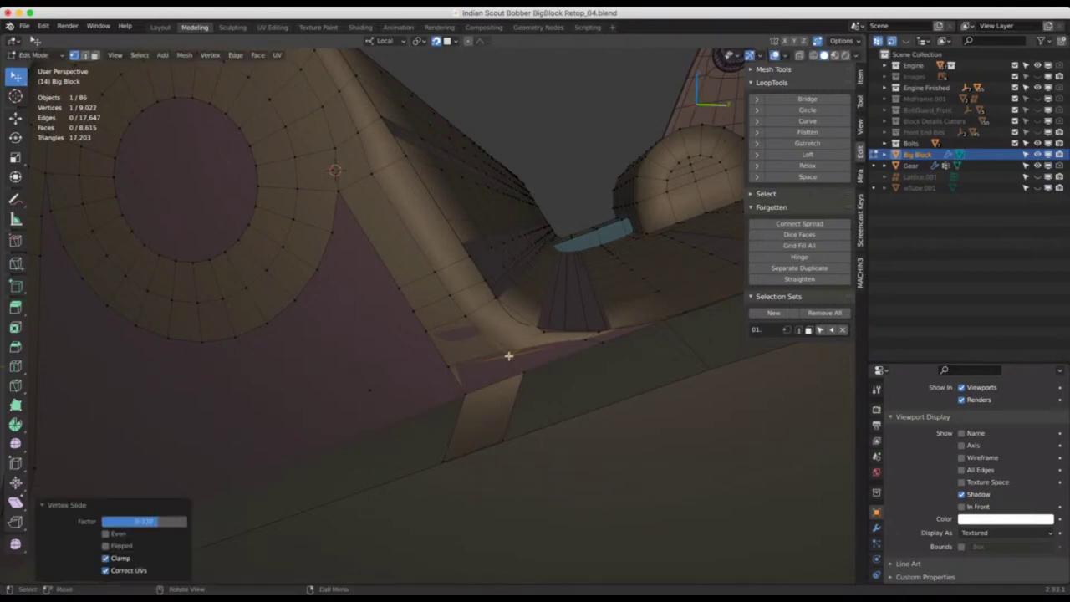
# Deselect the vertex, inspect the mesh, and isolate Big Block in Local view
pyautogui.click(347, 380)
pyautogui.moveTo(438, 382); pyautogui.dragTo(511, 349, button='middle')
pyautogui.scroll(3, 520, 443)
pyautogui.moveTo(522, 434); pyautogui.dragTo(429, 399, button='middle')
pyautogui.press('KP_Divide')
# Delete the stray spiked vertex near the mounting boss
pyautogui.moveTo(434, 335); pyautogui.dragTo(450, 346, button='middle')
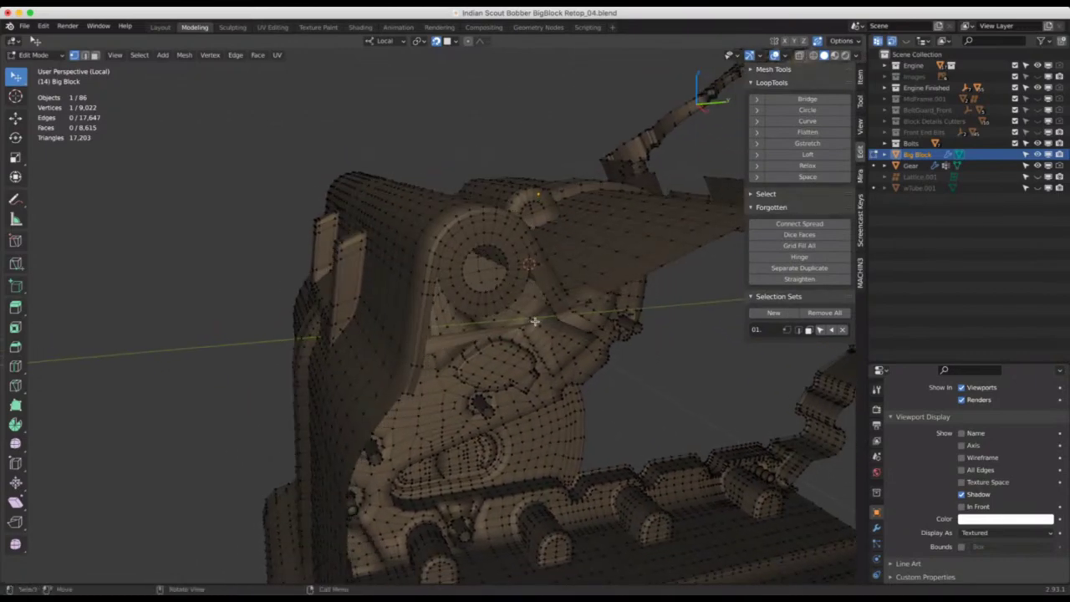
pyautogui.moveTo(535, 321); pyautogui.dragTo(504, 301, button='middle')
pyautogui.moveTo(375, 228); pyautogui.dragTo(358, 216)
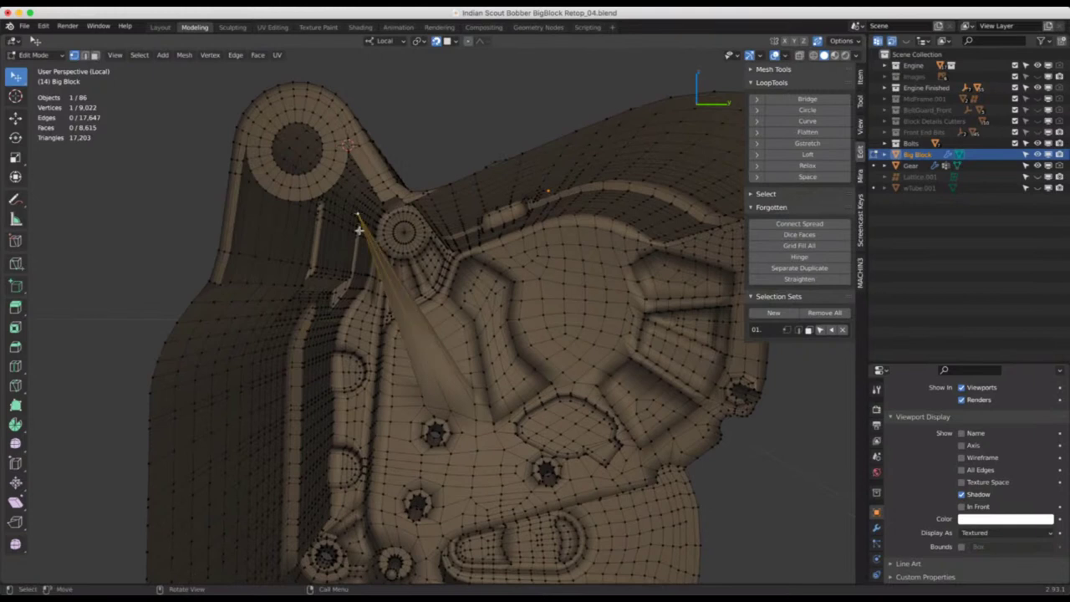
pyautogui.press('x')
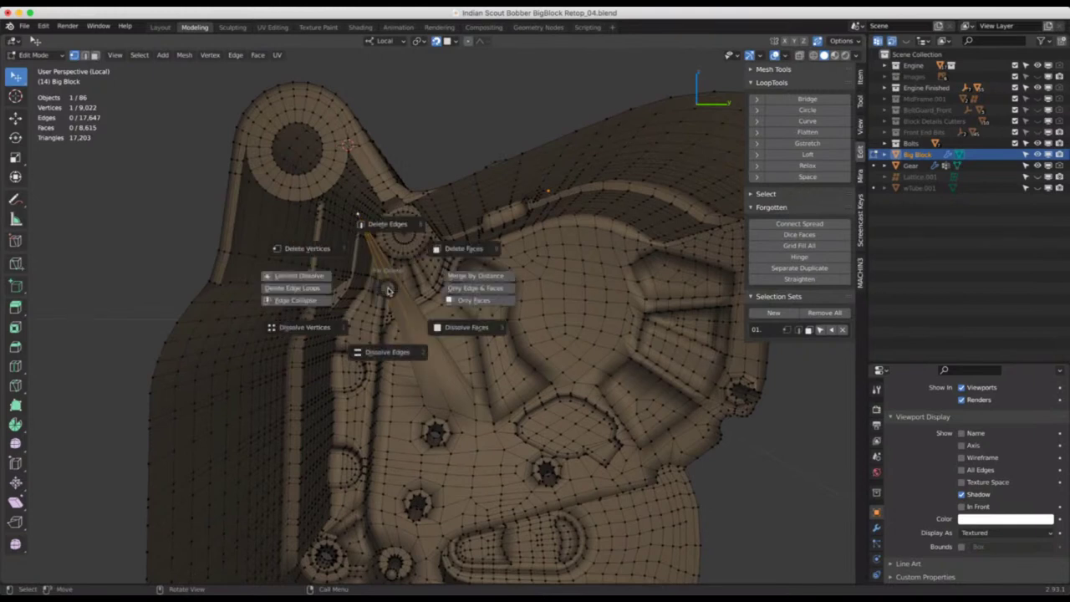
pyautogui.click(321, 251)
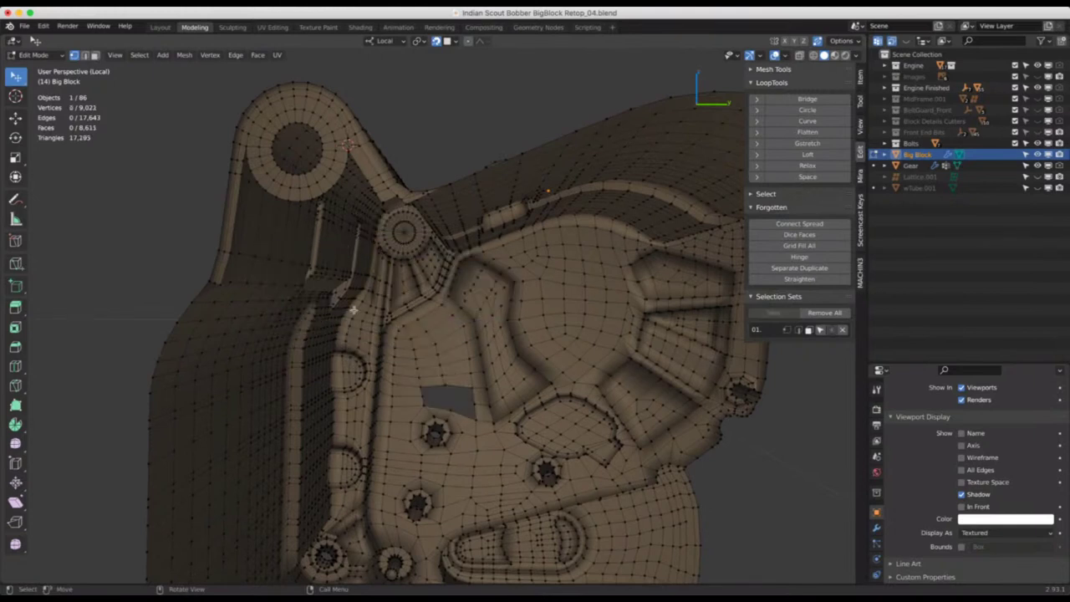
# Fill the hole with Smart Face, merge a stray vertex, and slide a vertex by factor 0.278
pyautogui.click(421, 386)
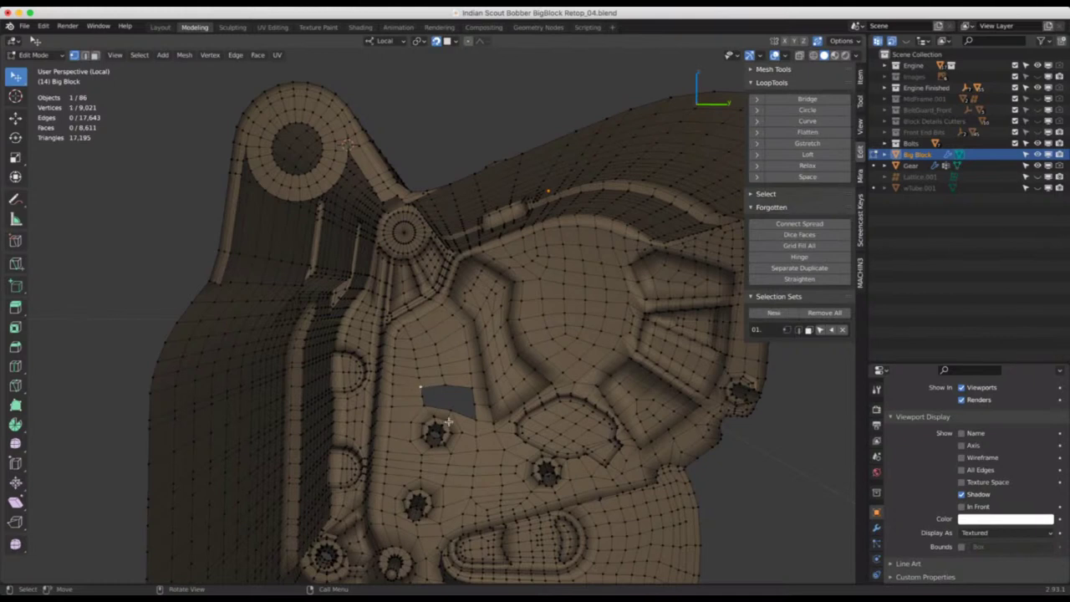
pyautogui.press('f')
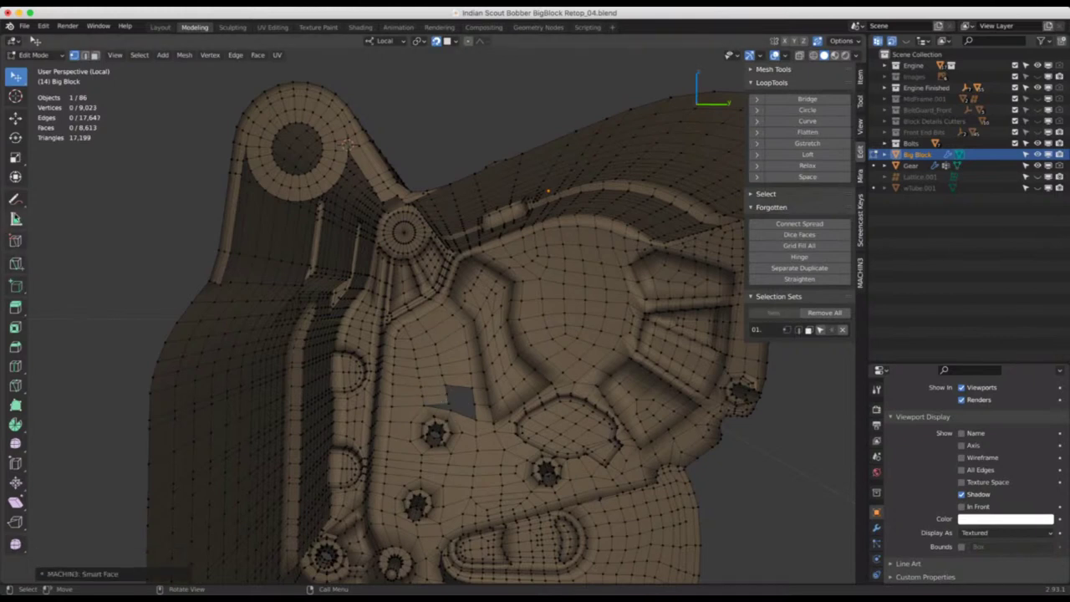
pyautogui.click(15, 199)
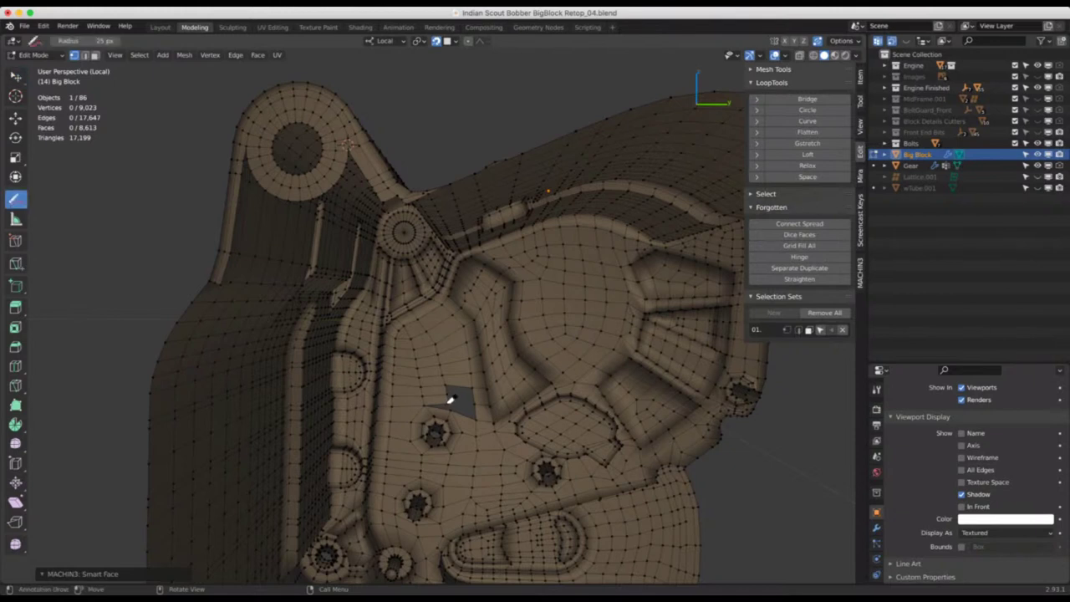
pyautogui.click(15, 240)
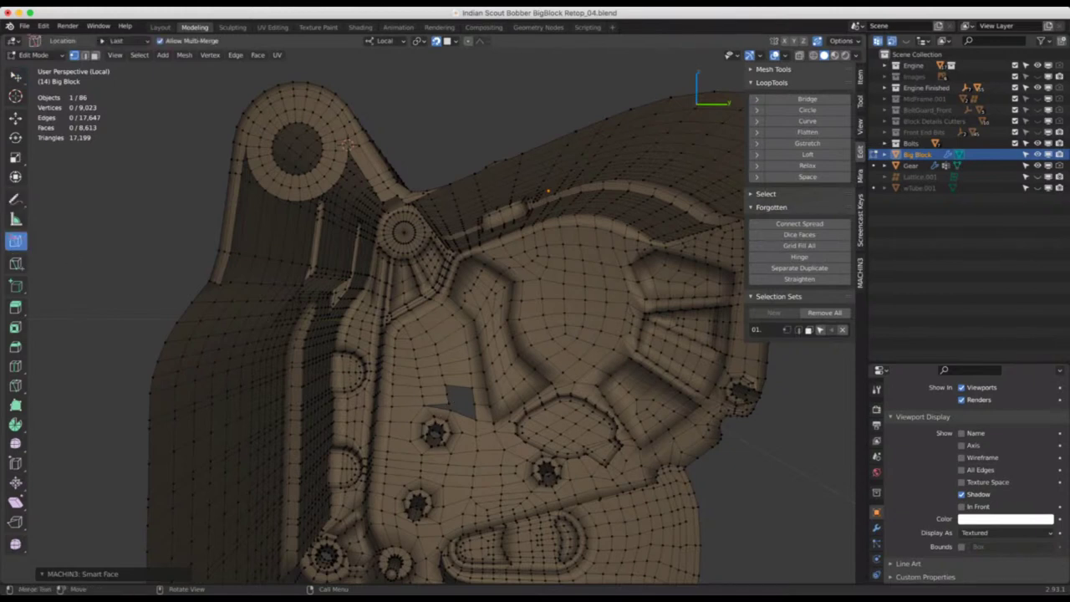
pyautogui.moveTo(445, 409); pyautogui.dragTo(456, 399)
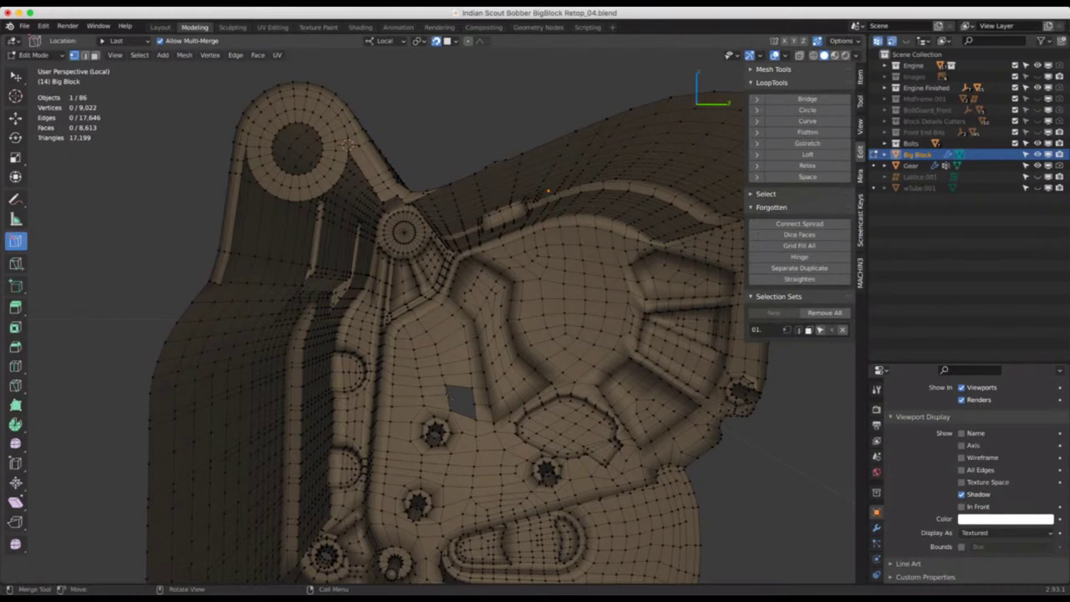
pyautogui.click(448, 393)
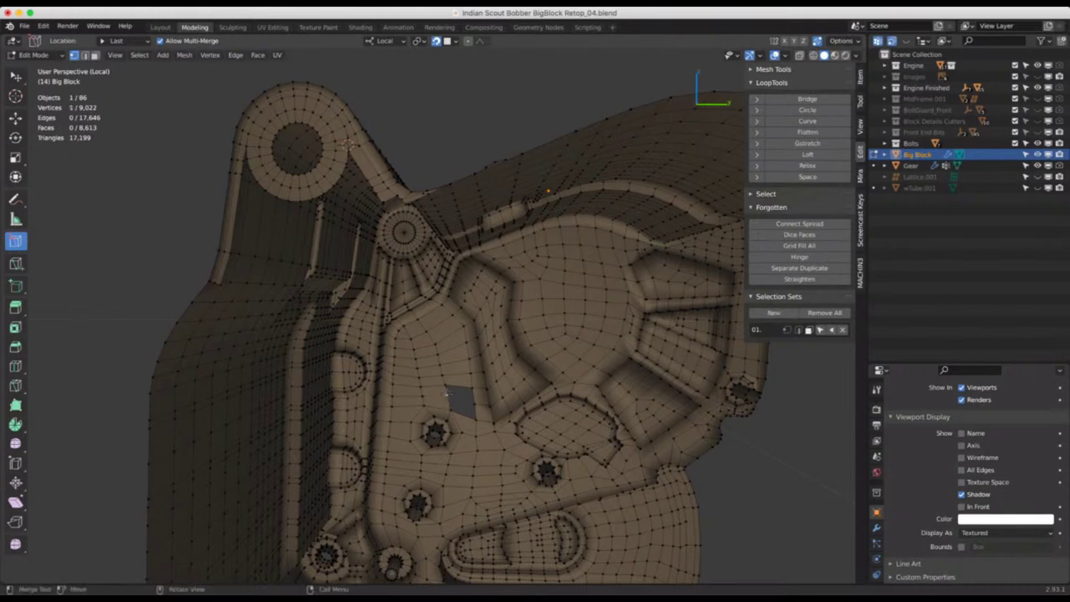
pyautogui.hotkey('shift', 'v')
pyautogui.click(450, 399)
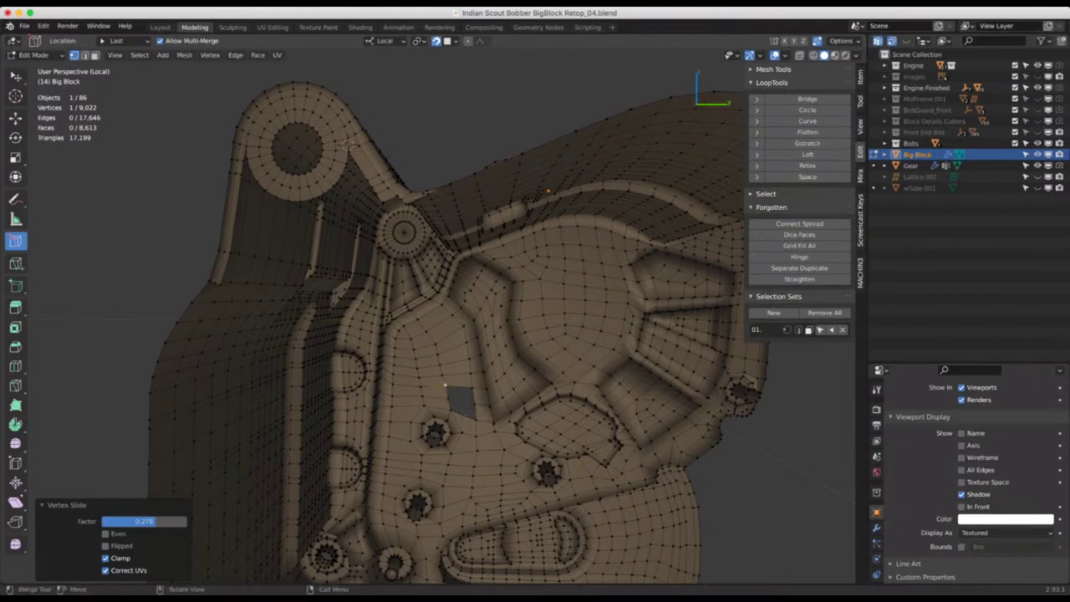
# Fill the remaining hole with new faces and check it from a slightly turned view
pyautogui.press('f')
pyautogui.scroll(-5, 435, 334)
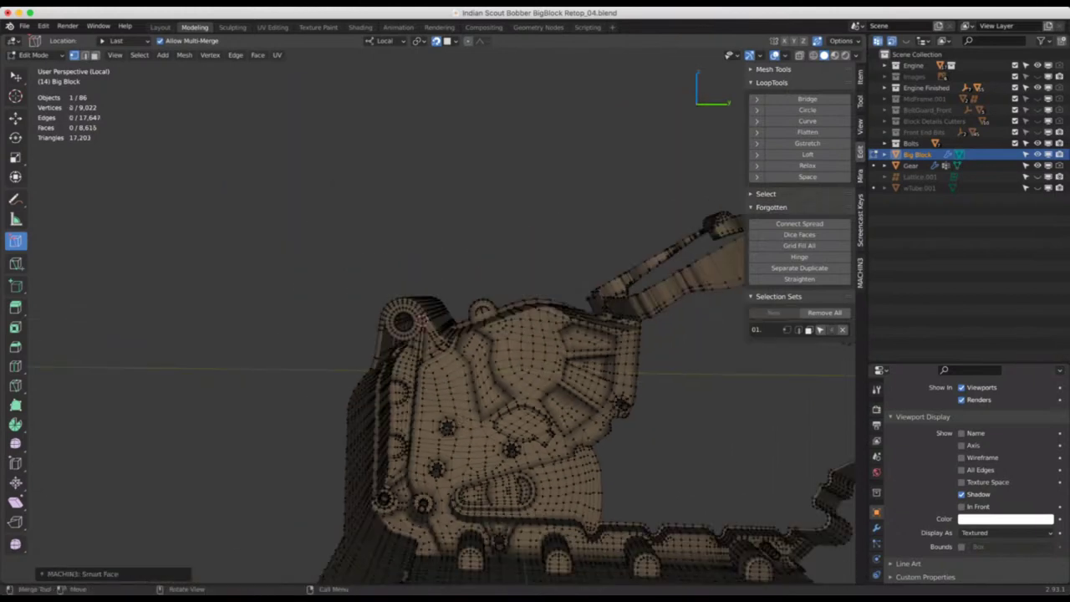
pyautogui.moveTo(435, 334)
pyautogui.mouseDown(button='middle')
pyautogui.moveTo(456, 327)
pyautogui.moveTo(447, 331)
pyautogui.mouseUp(button='middle')
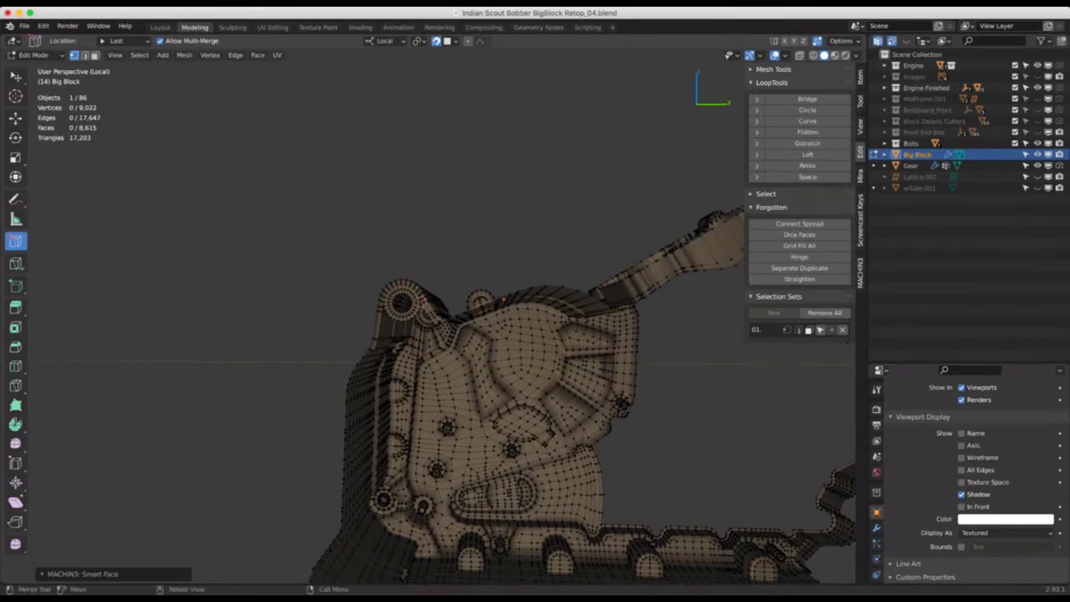
pyautogui.scroll(6, 434, 335)
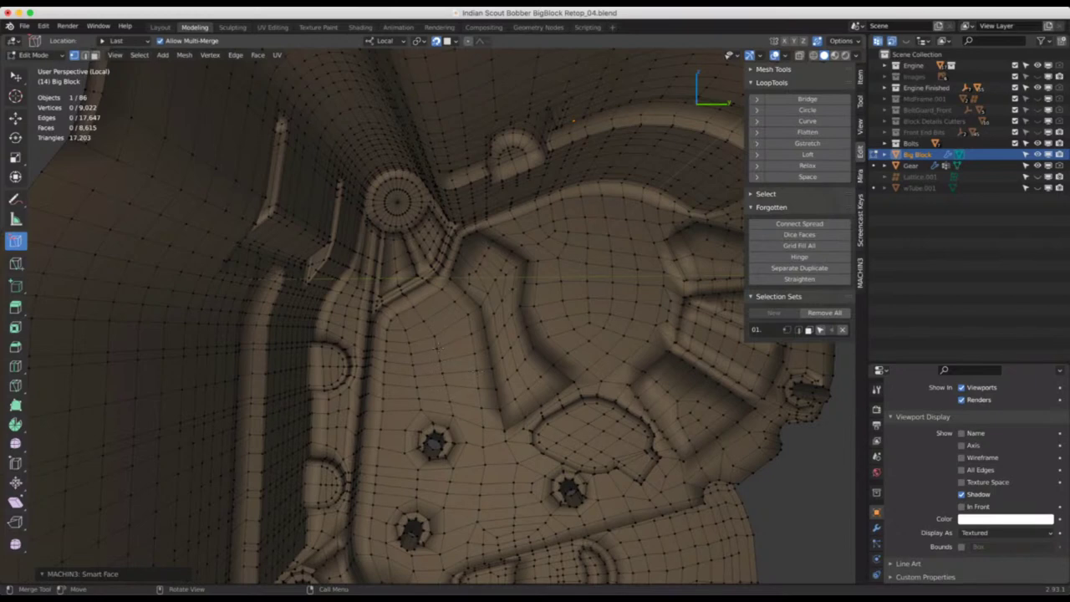
# Frame the mounting boss and exit Local view so the surrounding engine parts reappear
pyautogui.scroll(-10, 434, 334)
pyautogui.moveTo(435, 334); pyautogui.dragTo(526, 293, button='middle')
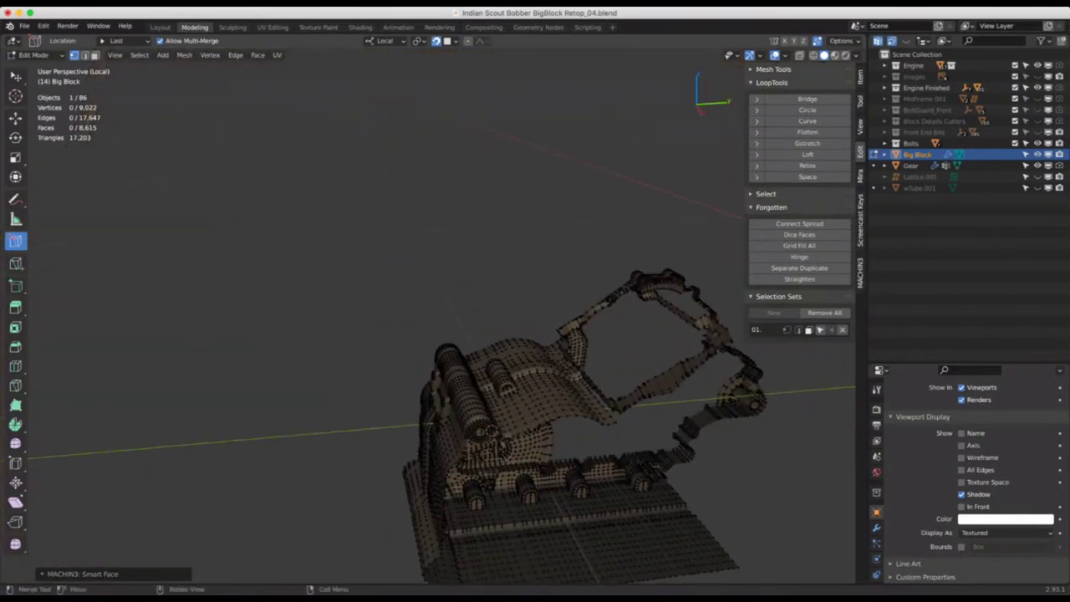
pyautogui.scroll(8, 485, 410)
pyautogui.moveTo(451, 334); pyautogui.dragTo(405, 368, button='middle')
pyautogui.scroll(3, 501, 380)
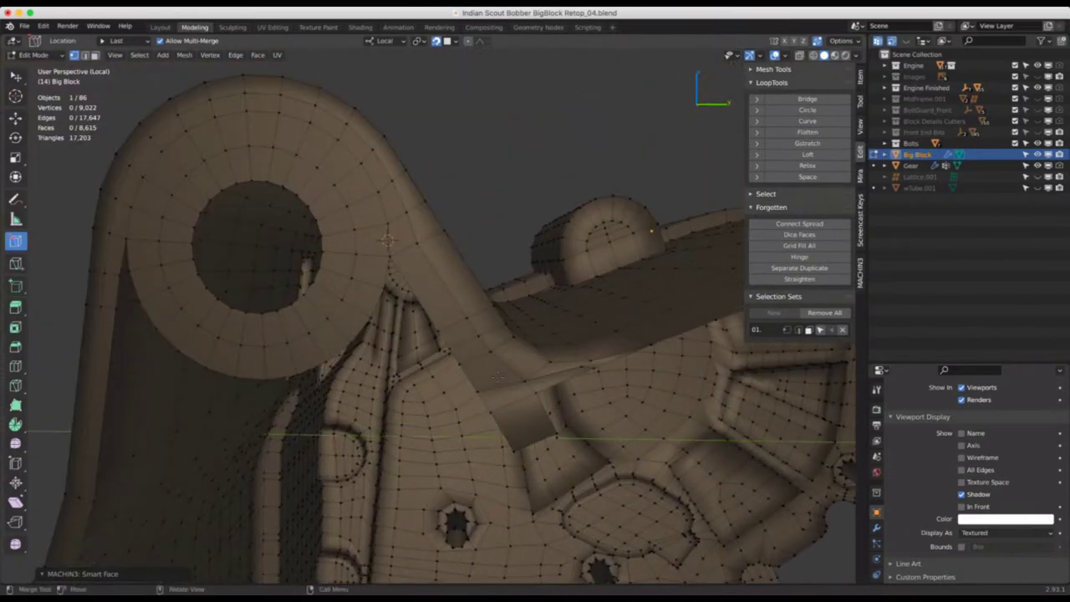
pyautogui.moveTo(514, 384); pyautogui.dragTo(384, 414, button='middle')
pyautogui.press('KP_Divide')
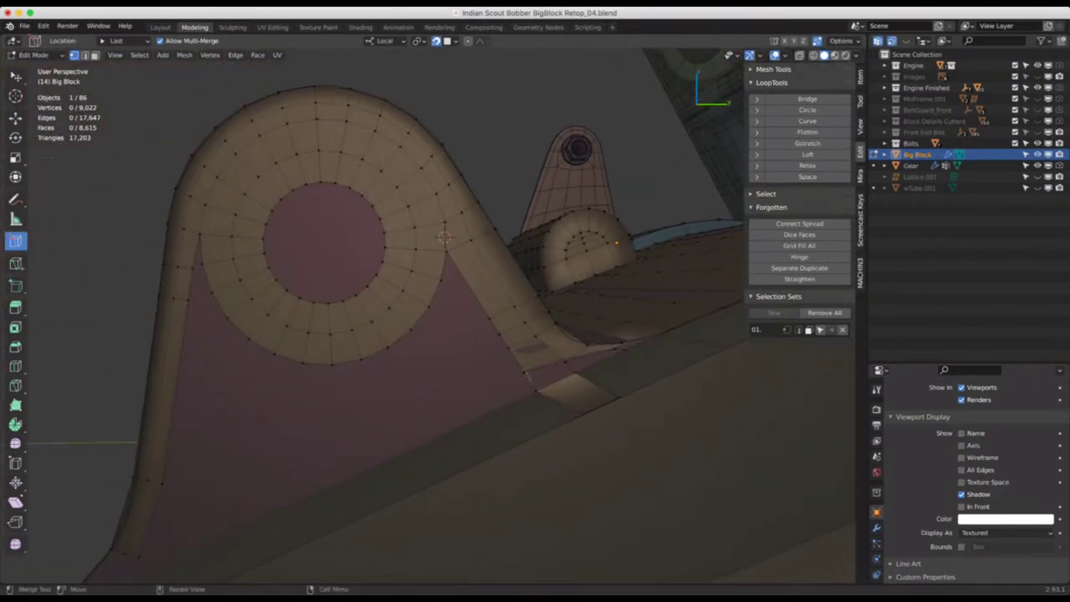
# Slide the vertex at the foot of the boss's slanted edge along its edge, factor 0.330
pyautogui.click(16, 76)
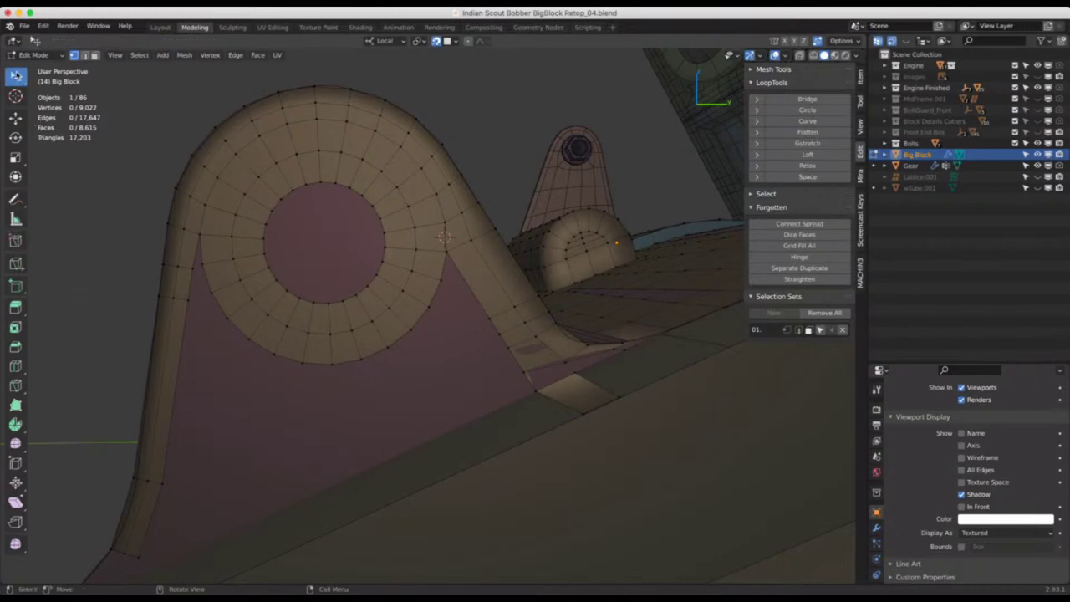
pyautogui.click(523, 371)
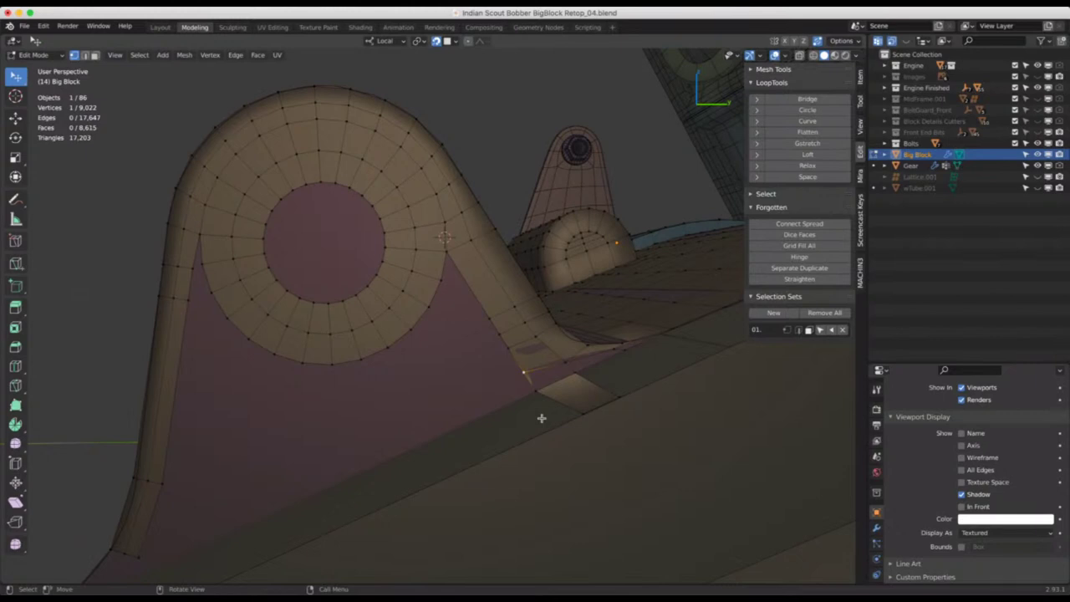
pyautogui.hotkey('shift', 'v')
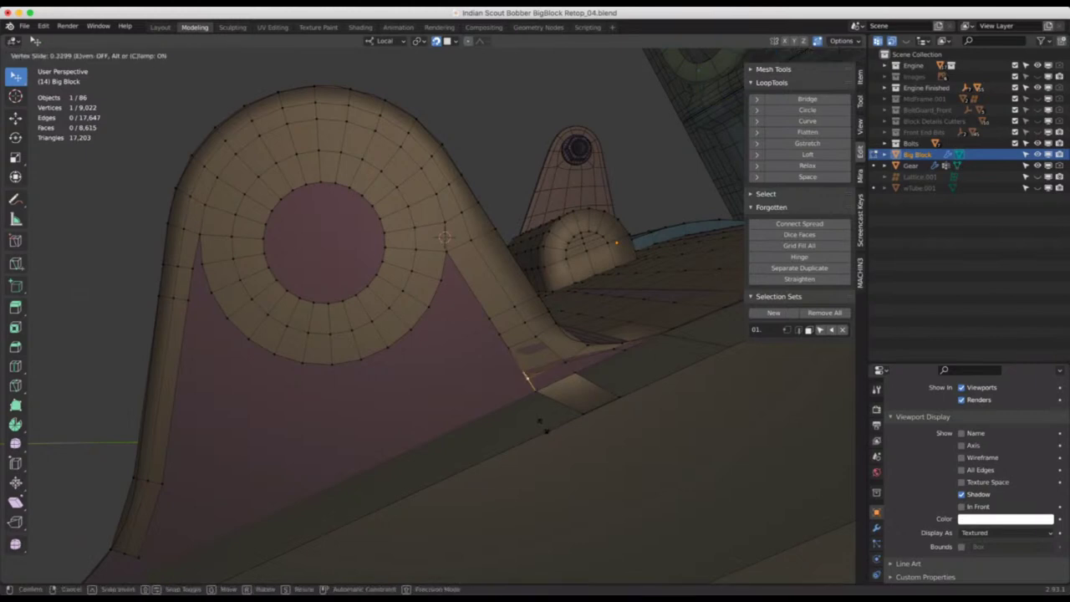
pyautogui.click(543, 426)
# Inspect the boss's rounded end, abandon a trial loop cut, and isolate Big Block again
pyautogui.moveTo(436, 386); pyautogui.dragTo(389, 349, button='middle')
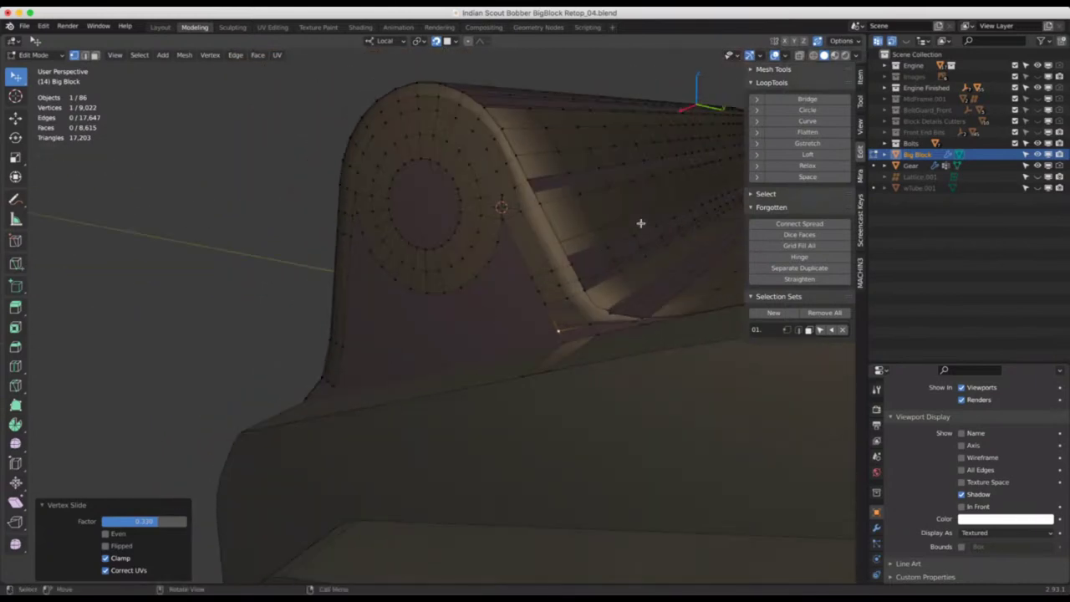
pyautogui.scroll(3, 556, 230)
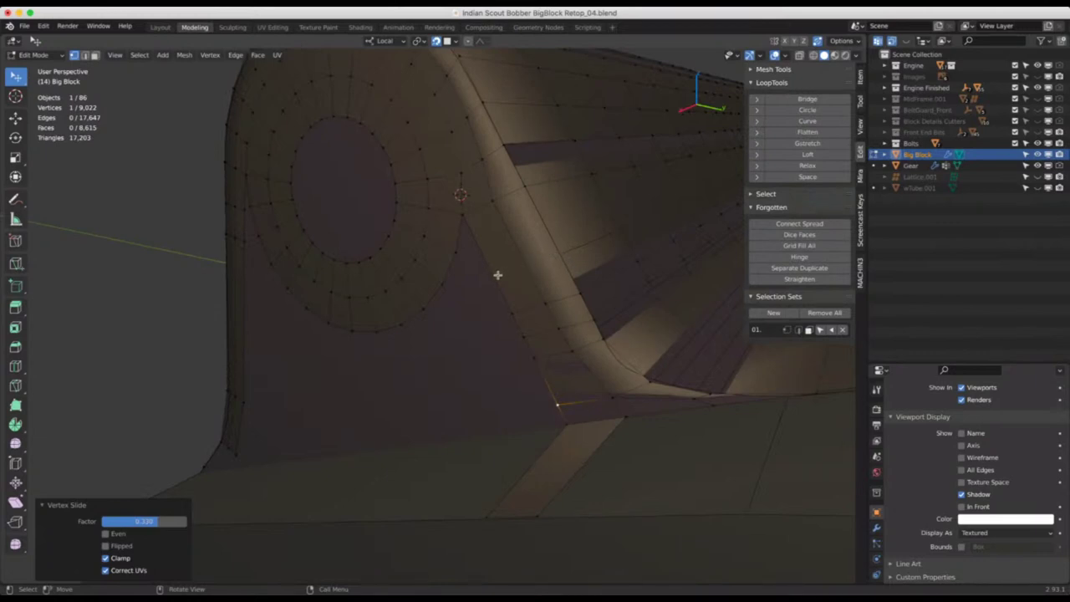
pyautogui.moveTo(557, 256); pyautogui.dragTo(503, 303, button='middle')
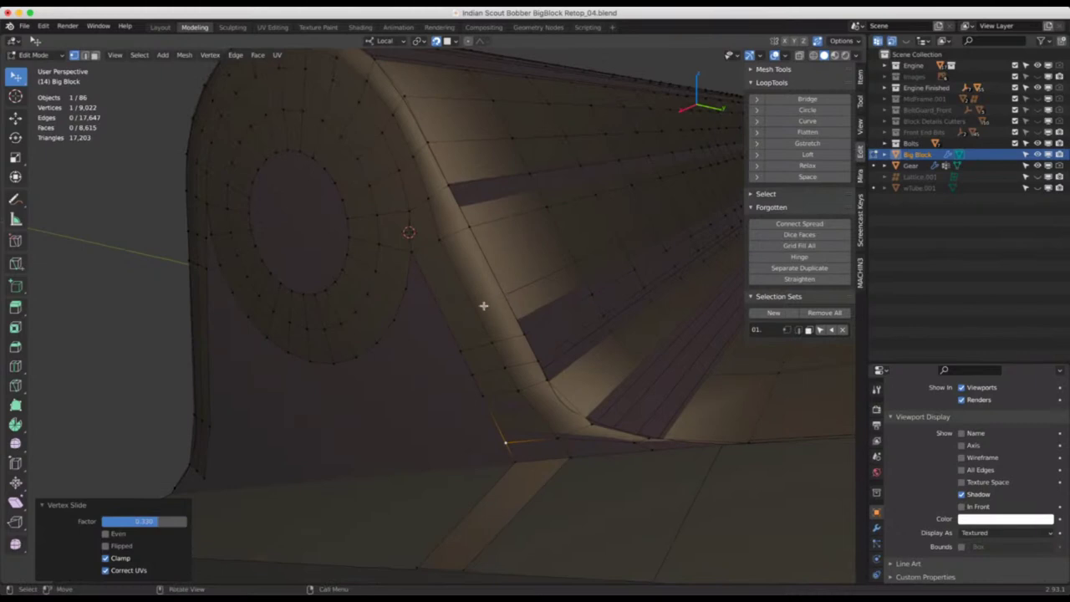
pyautogui.hotkey('ctrl', 'r')
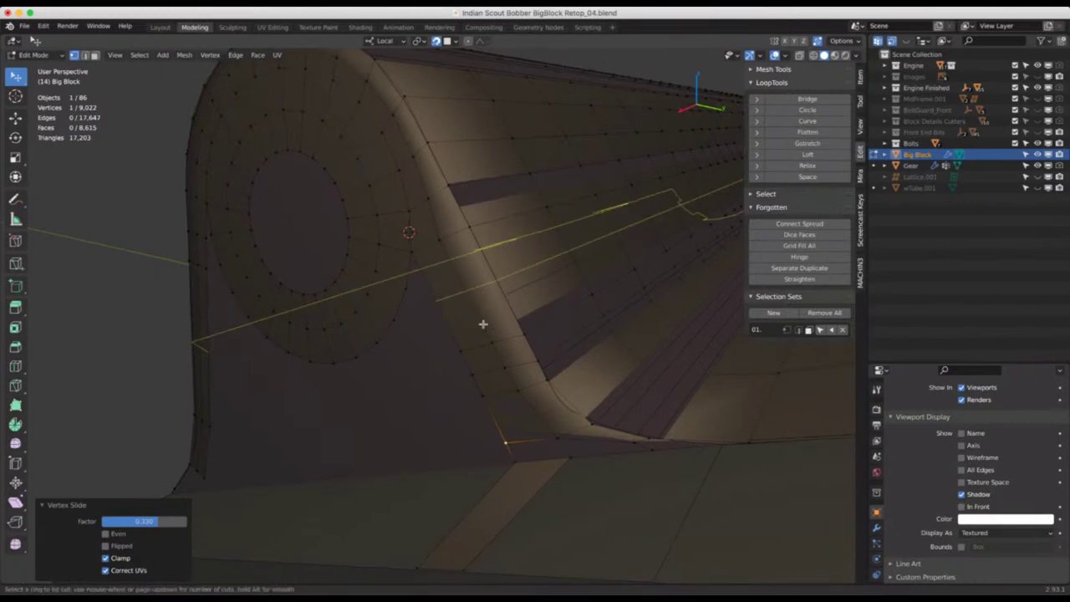
pyautogui.press('Escape')
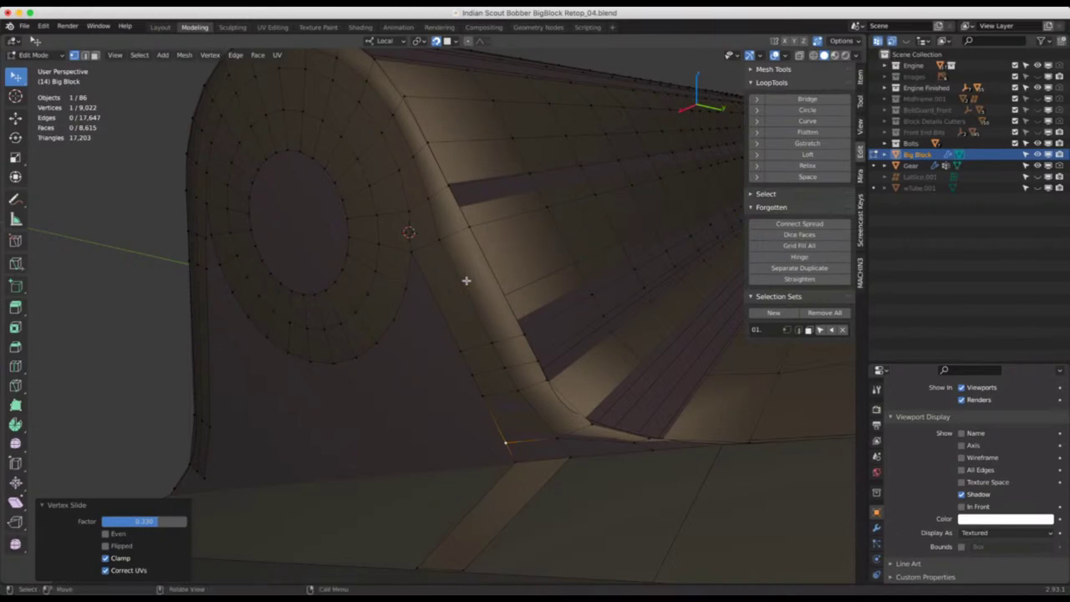
pyautogui.press('KP_Divide')
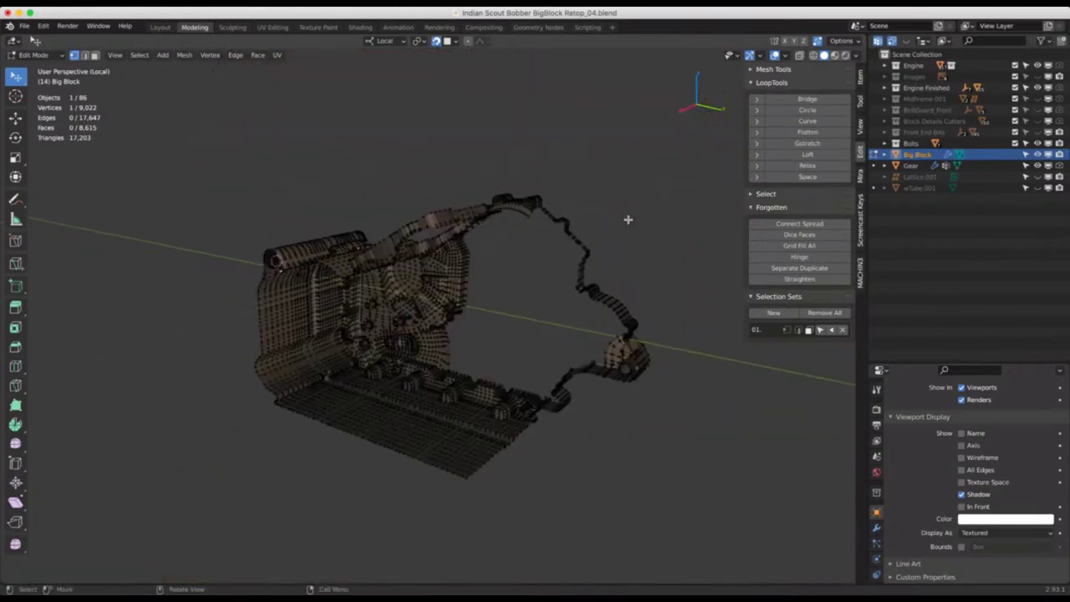
# Zoom to the mounting boss, exit Local view, and angle the view to frame it among the engine parts
pyautogui.scroll(10, 221, 243)
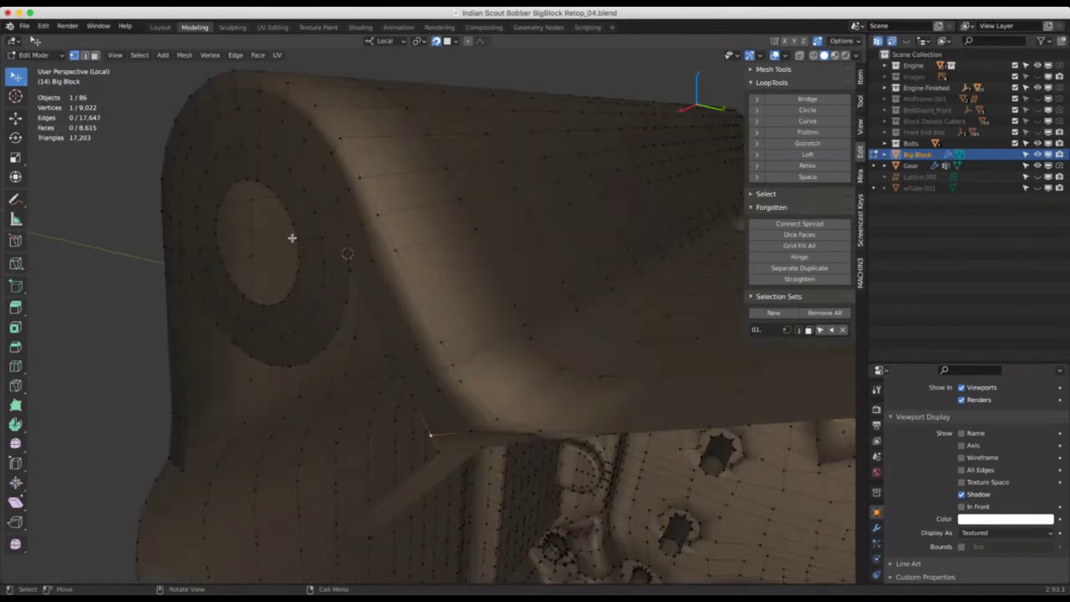
pyautogui.scroll(-4, 334, 281)
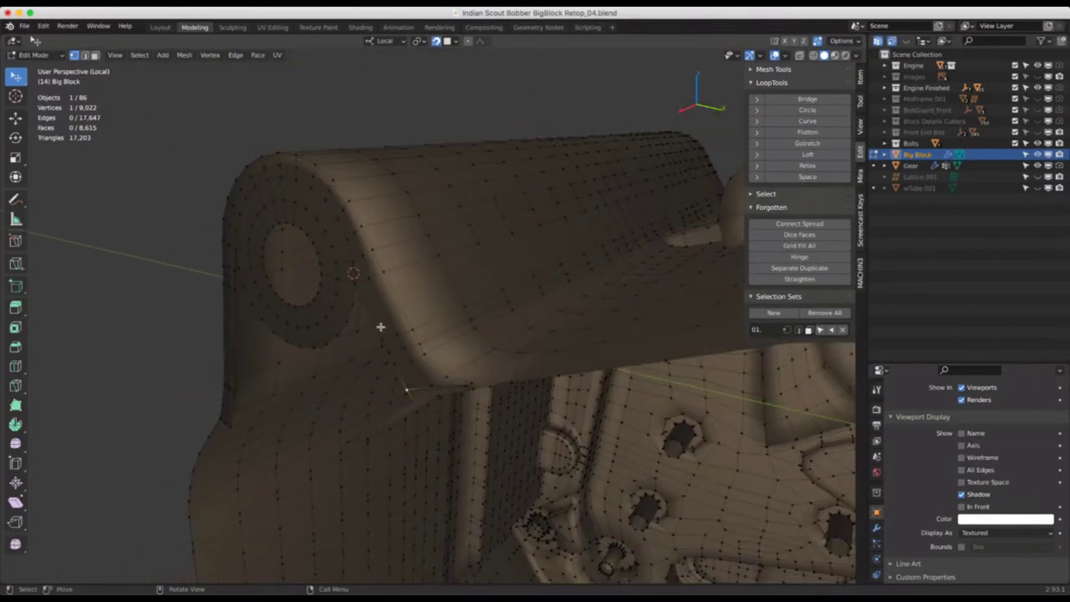
pyautogui.moveTo(401, 323); pyautogui.dragTo(424, 299, button='middle')
pyautogui.scroll(4, 382, 306)
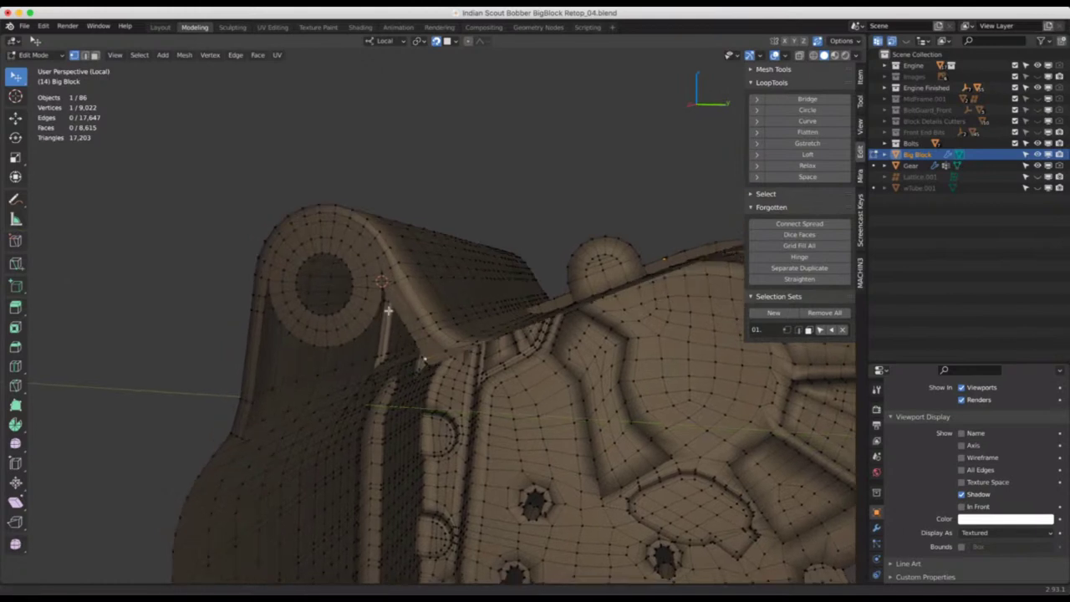
pyautogui.scroll(2, 460, 275)
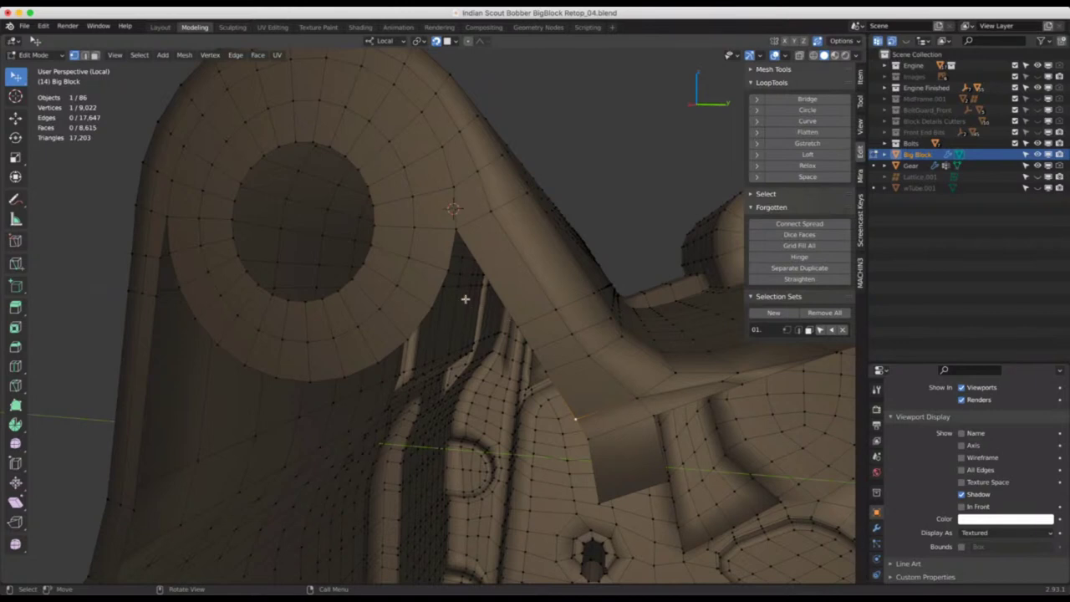
pyautogui.press('KP_Divide')
pyautogui.moveTo(353, 322); pyautogui.dragTo(393, 308, button='middle')
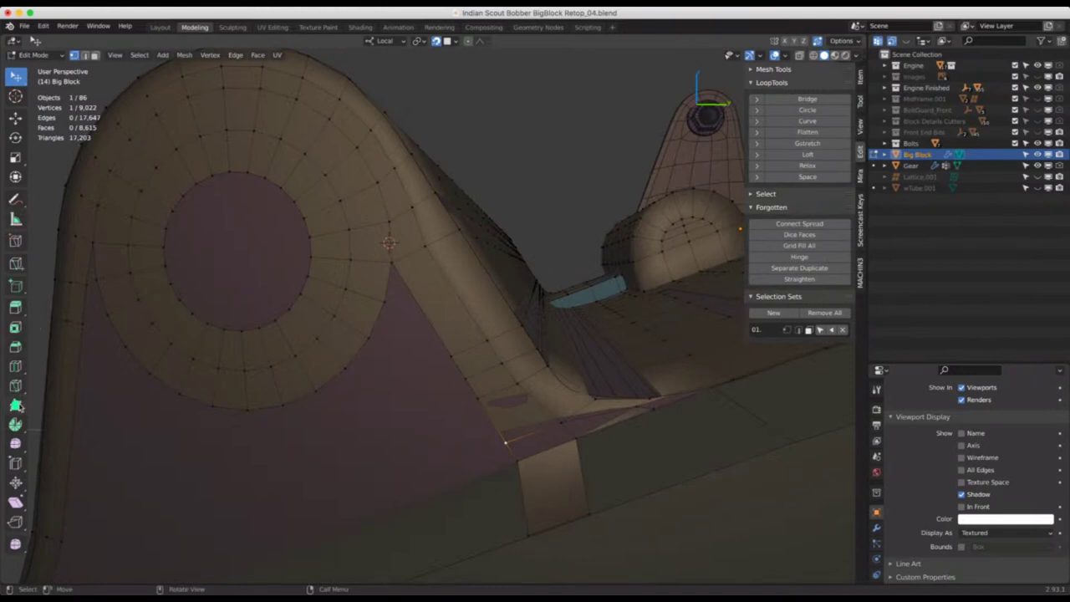
# Build a new vertex and face under the boss ring with Poly Build, reaching 9,023 vertices
pyautogui.click(15, 405)
pyautogui.keyDown('ctrl'); pyautogui.moveTo(409, 310); pyautogui.dragTo(407, 340); pyautogui.keyUp('ctrl')
pyautogui.scroll(3, 427, 392)
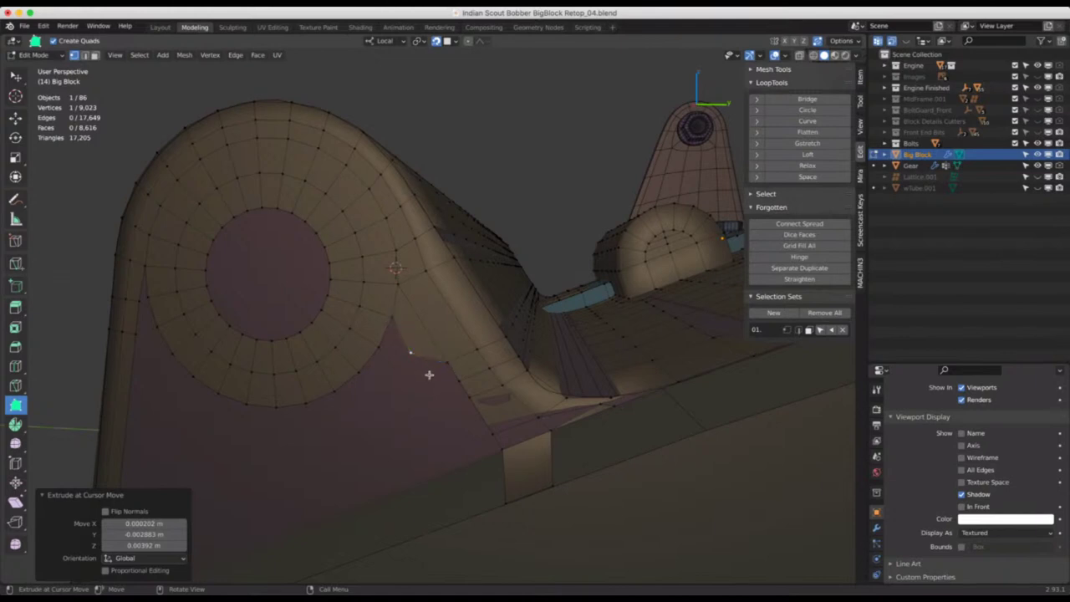
pyautogui.moveTo(430, 359); pyautogui.dragTo(431, 359, button='middle')
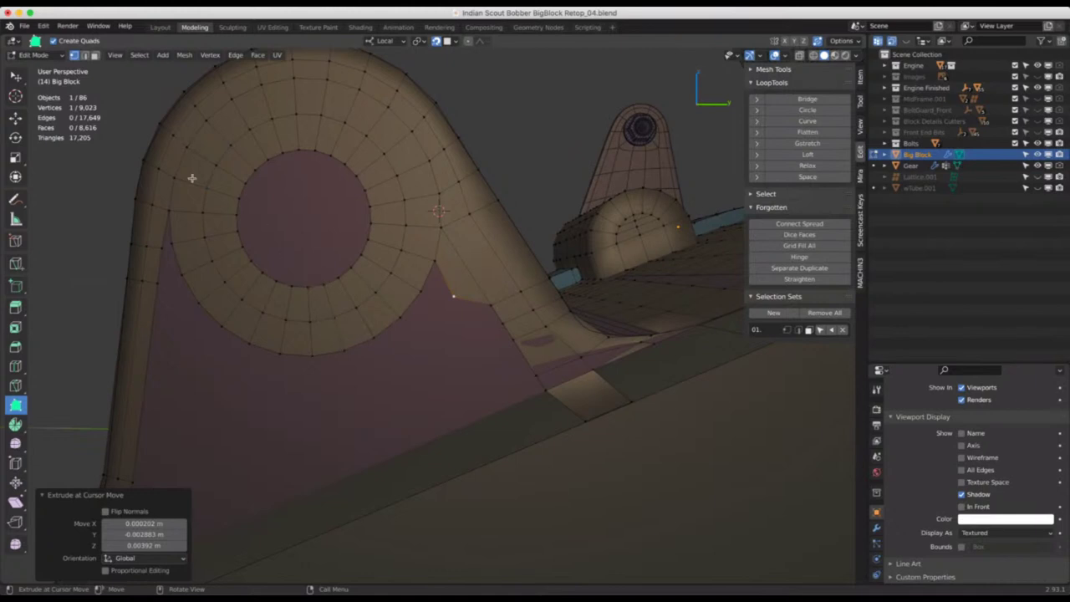
# Switch to edge select with box selection and pick an edge on the ring's lower rim
pyautogui.click(84, 55)
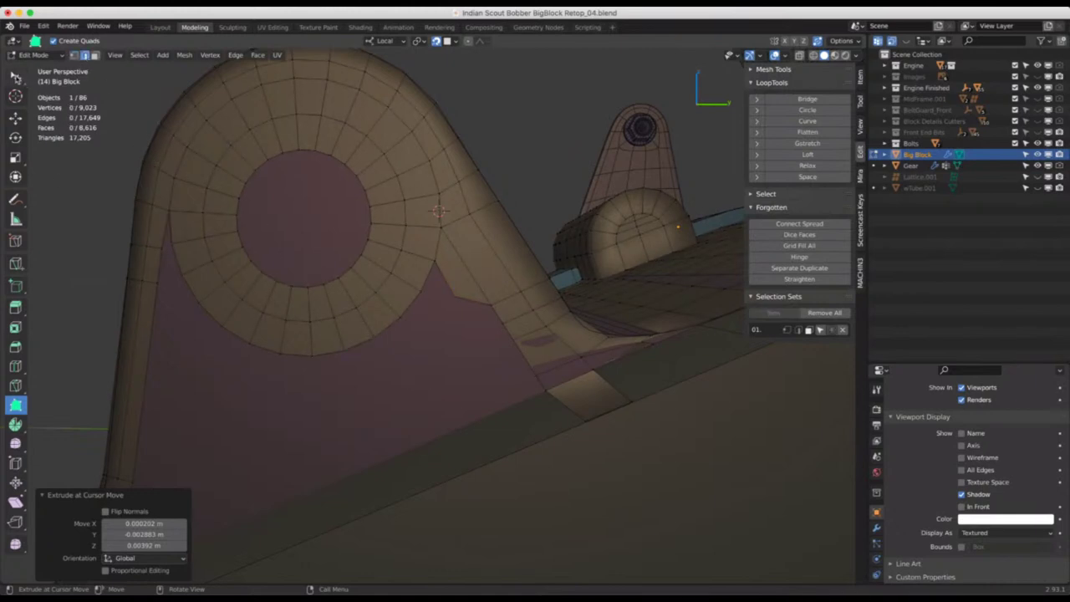
pyautogui.click(15, 77)
pyautogui.click(381, 332)
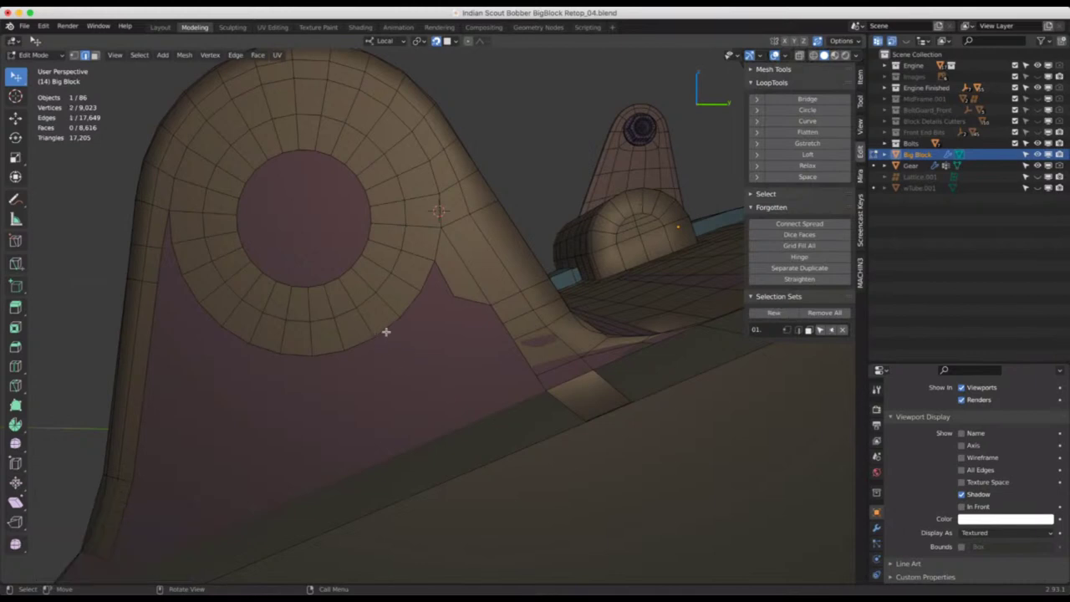
# Extrude the two lower-rim edges straight down to the base edge, working from the right side view
pyautogui.keyDown('shift'); pyautogui.click(334, 349); pyautogui.keyUp('shift')
pyautogui.moveTo(332, 353); pyautogui.dragTo(371, 351, button='middle')
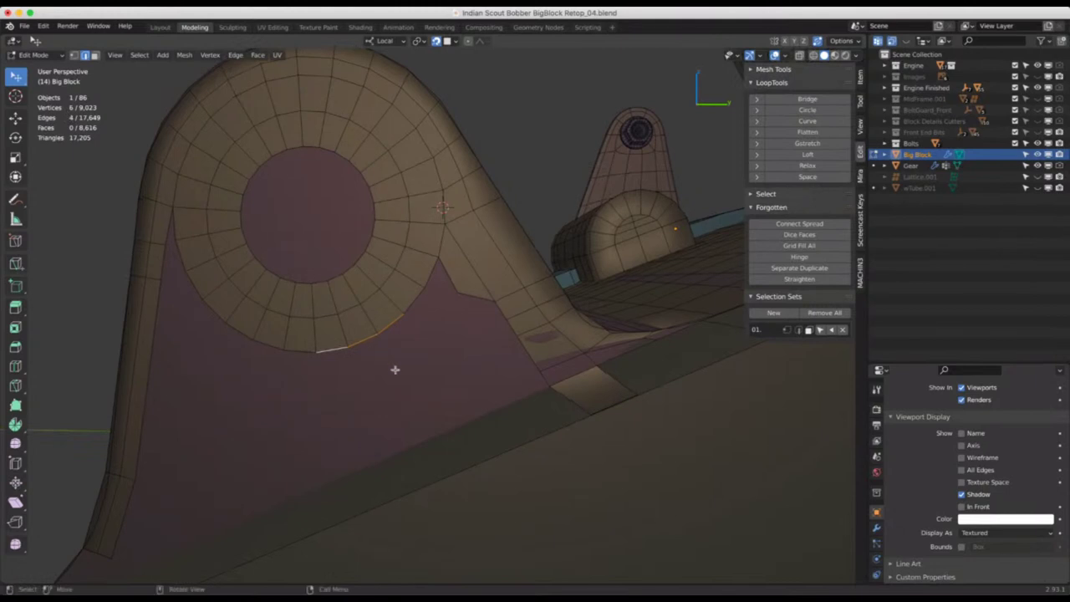
pyautogui.press('KP_3')
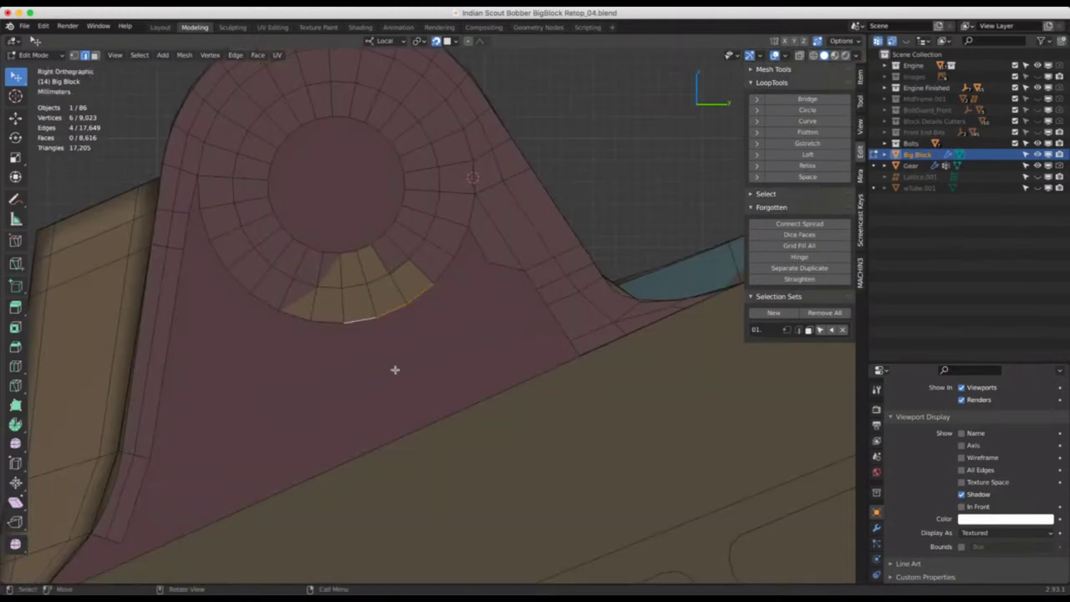
pyautogui.press('e')
pyautogui.click(420, 432)
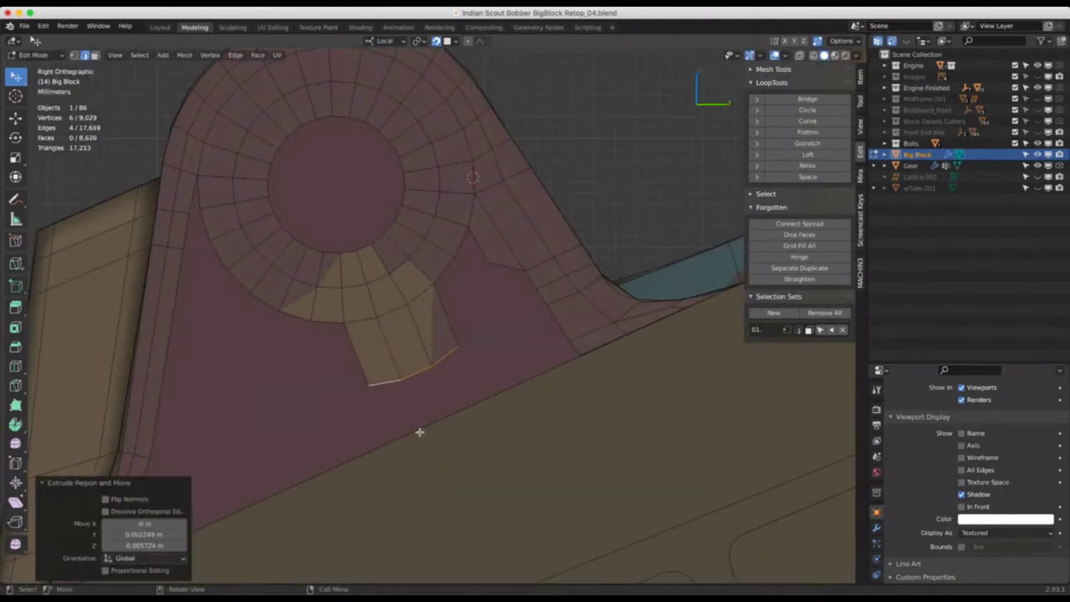
pyautogui.hotkey('ctrl', 'z')
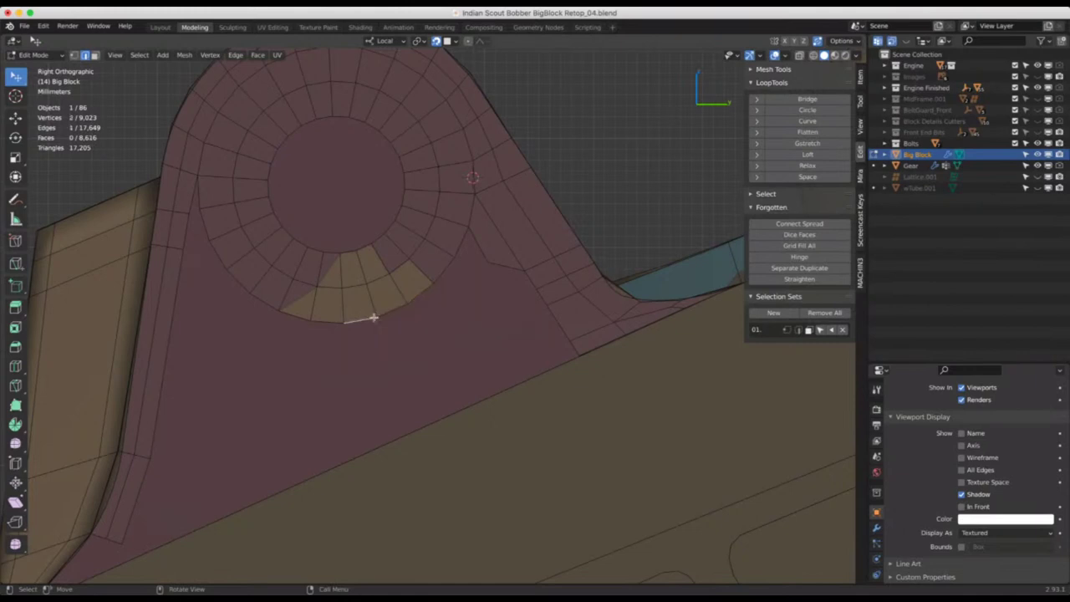
pyautogui.keyDown('shift'); pyautogui.click(409, 293); pyautogui.keyUp('shift')
pyautogui.press('e')
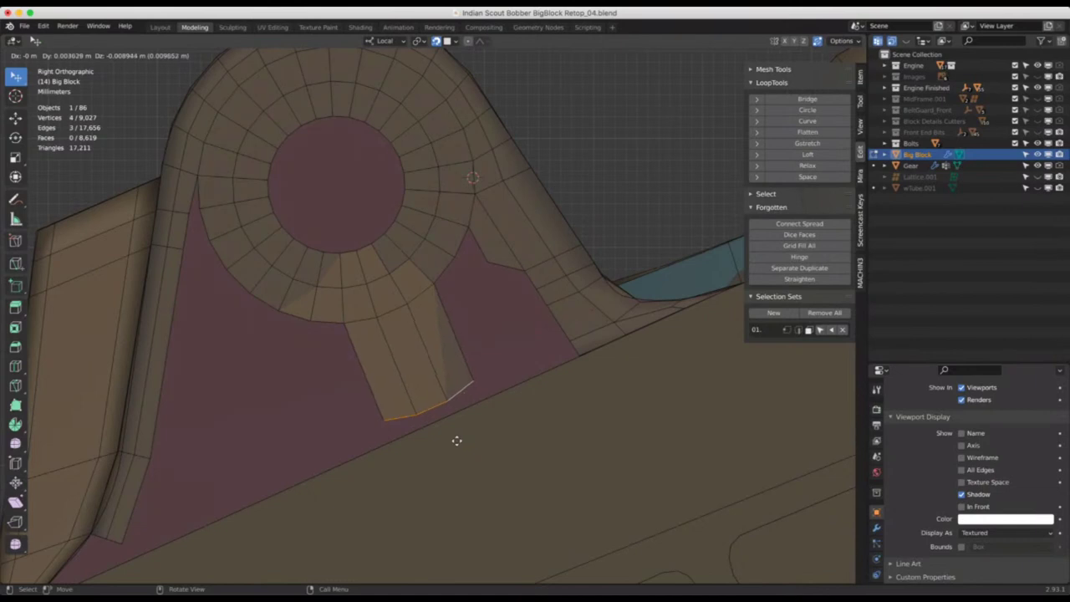
pyautogui.click(443, 452)
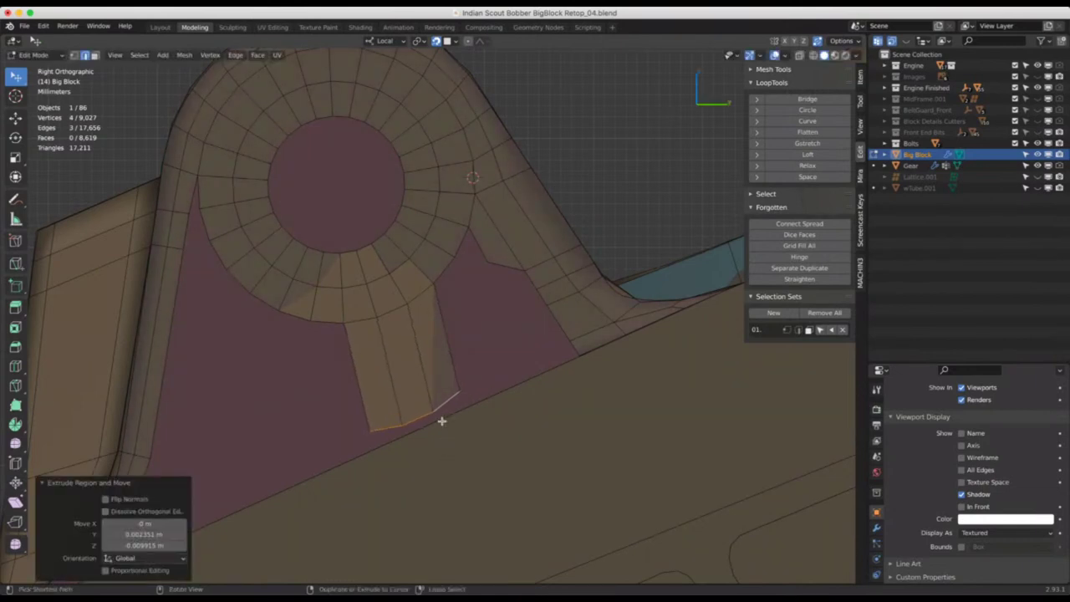
pyautogui.hotkey('ctrl', 'z')
pyautogui.hotkey('ctrl', 'z')
pyautogui.hotkey('ctrl', 'z')
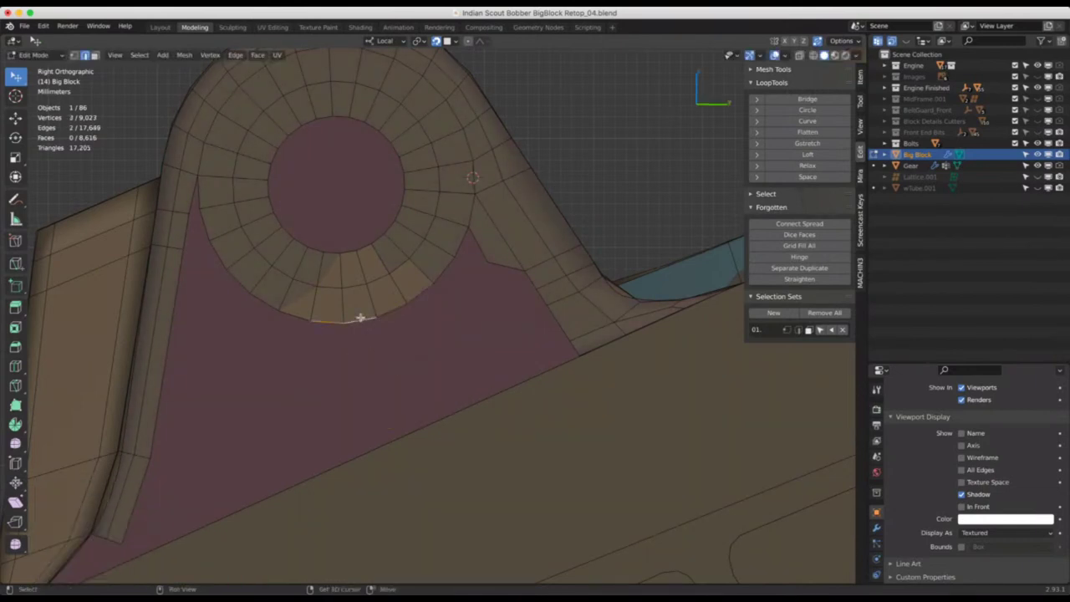
pyautogui.press('e')
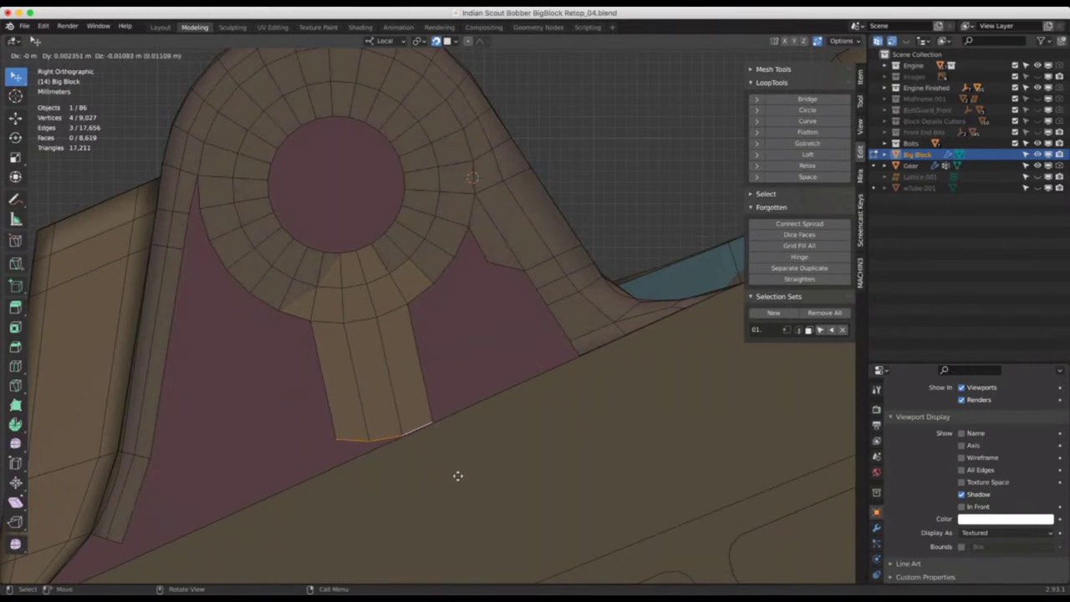
pyautogui.click(458, 475)
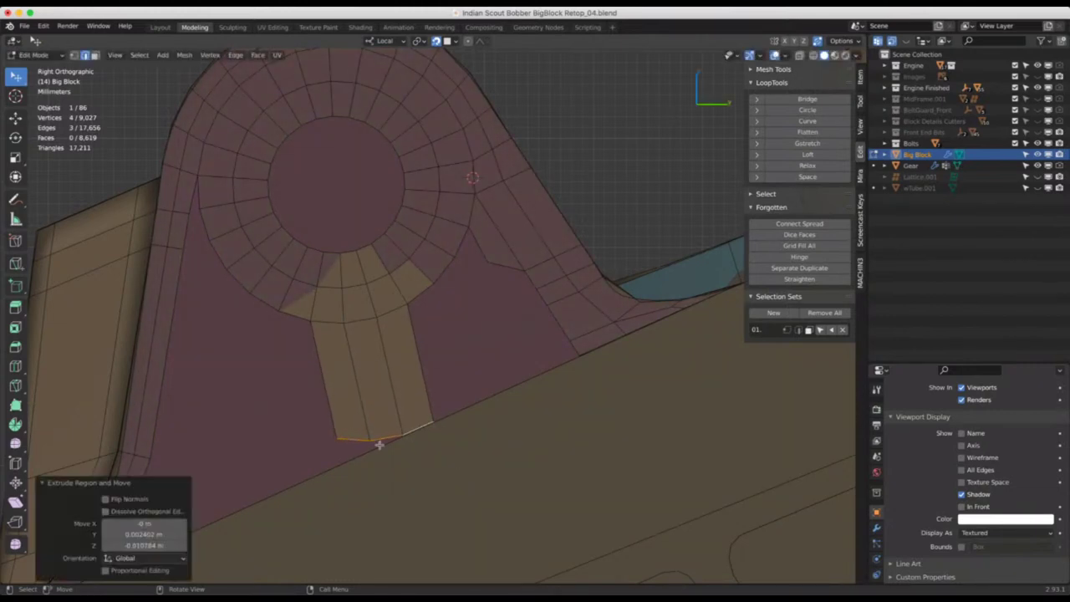
# Pull the strip's corner vertex down to the base edge with Poly Build (9,027 vertices, 8,619 faces)
pyautogui.click(339, 459)
pyautogui.moveTo(341, 459); pyautogui.dragTo(418, 416, button='middle')
pyautogui.moveTo(487, 358); pyautogui.dragTo(414, 397, button='middle')
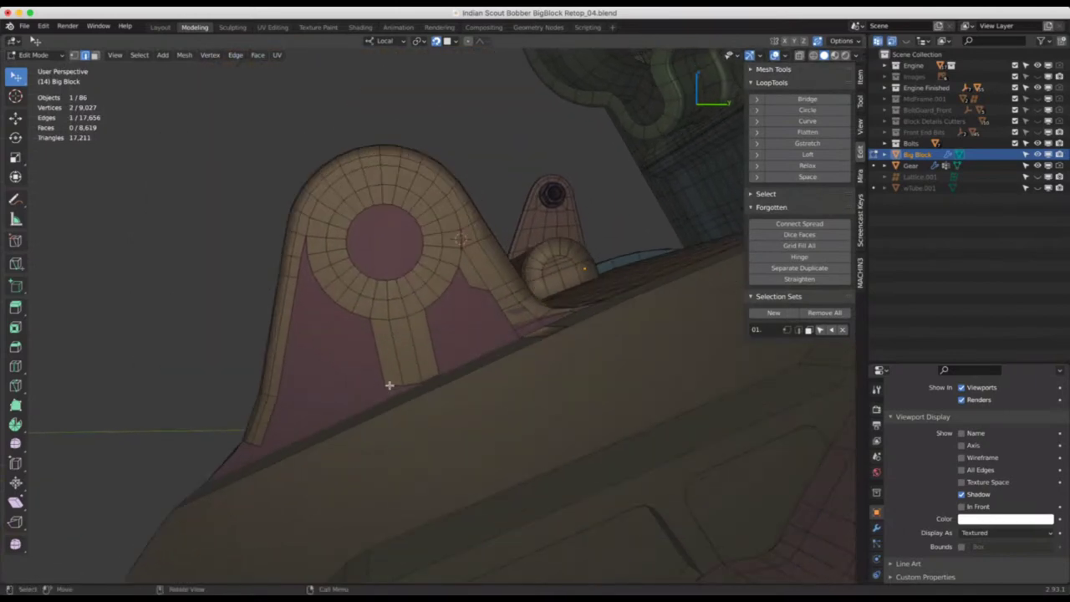
pyautogui.scroll(2, 389, 385)
pyautogui.hotkey('shift', 'space')
pyautogui.click(390, 382)
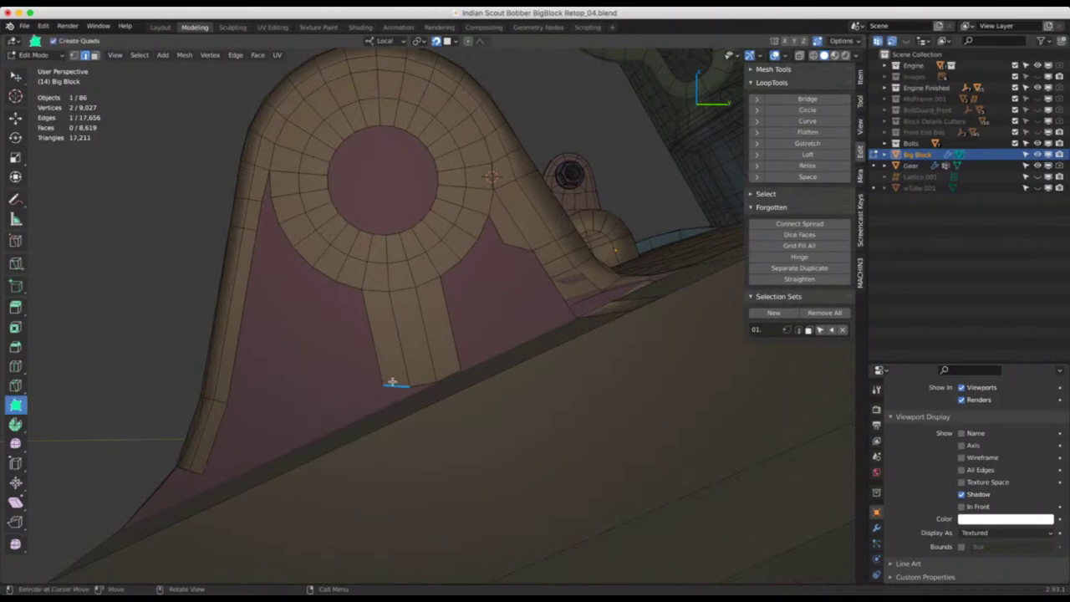
pyautogui.keyDown('ctrl'); pyautogui.moveTo(382, 387); pyautogui.dragTo(479, 382); pyautogui.keyUp('ctrl')
pyautogui.scroll(4, 382, 397)
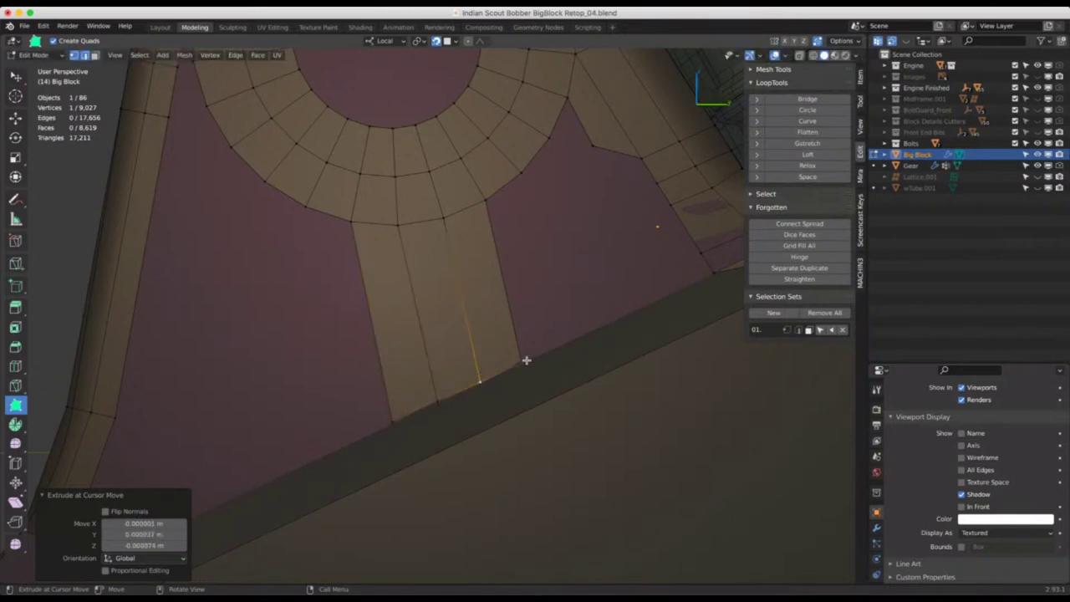
pyautogui.scroll(-5, 544, 284)
pyautogui.moveTo(545, 284); pyautogui.dragTo(516, 288, button='middle')
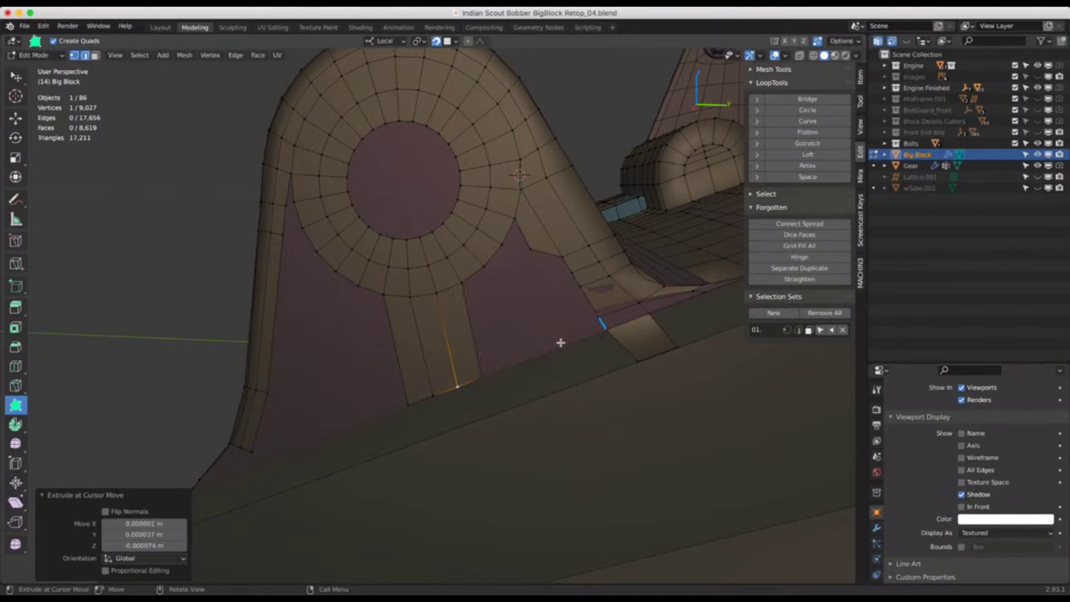
# Cut an even lengthwise loop along the under-boss strip and extend a new face along the base edge
pyautogui.hotkey('ctrl', 'r')
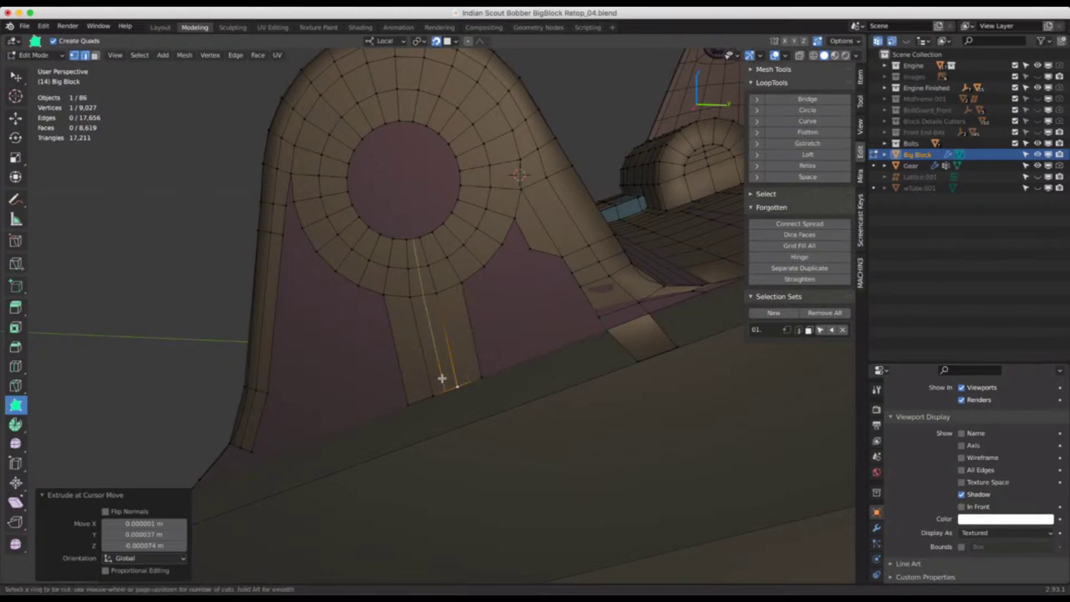
pyautogui.click(451, 377)
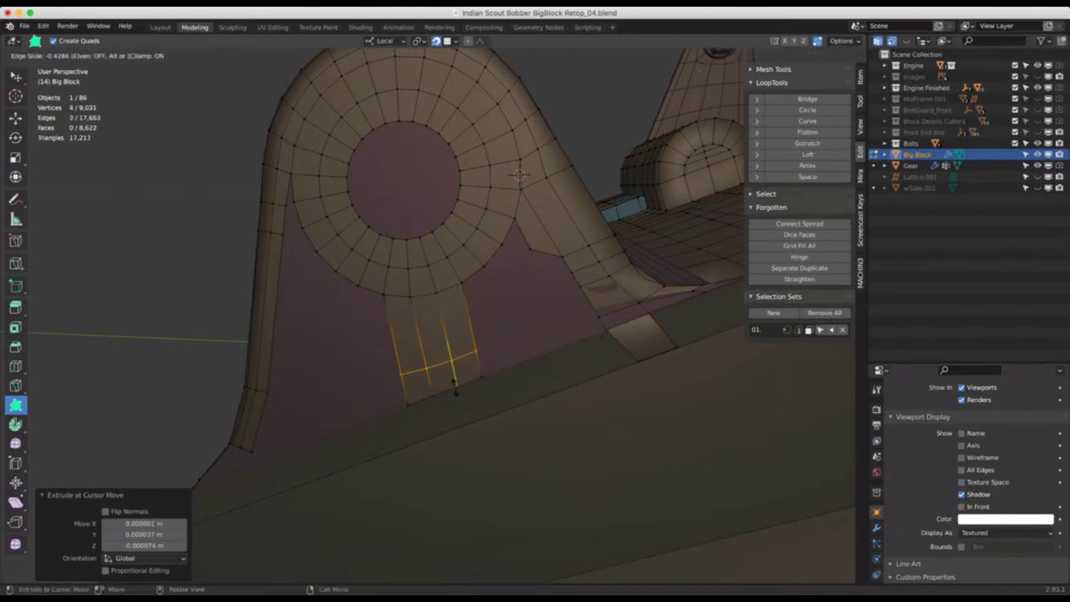
pyautogui.press('e')
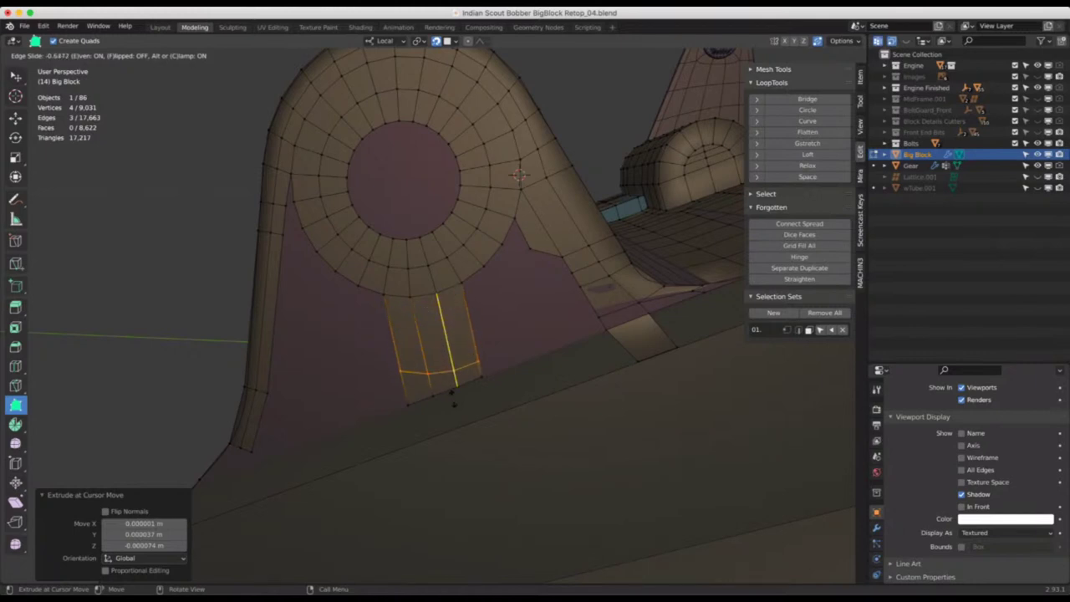
pyautogui.press('f')
pyautogui.click(452, 396)
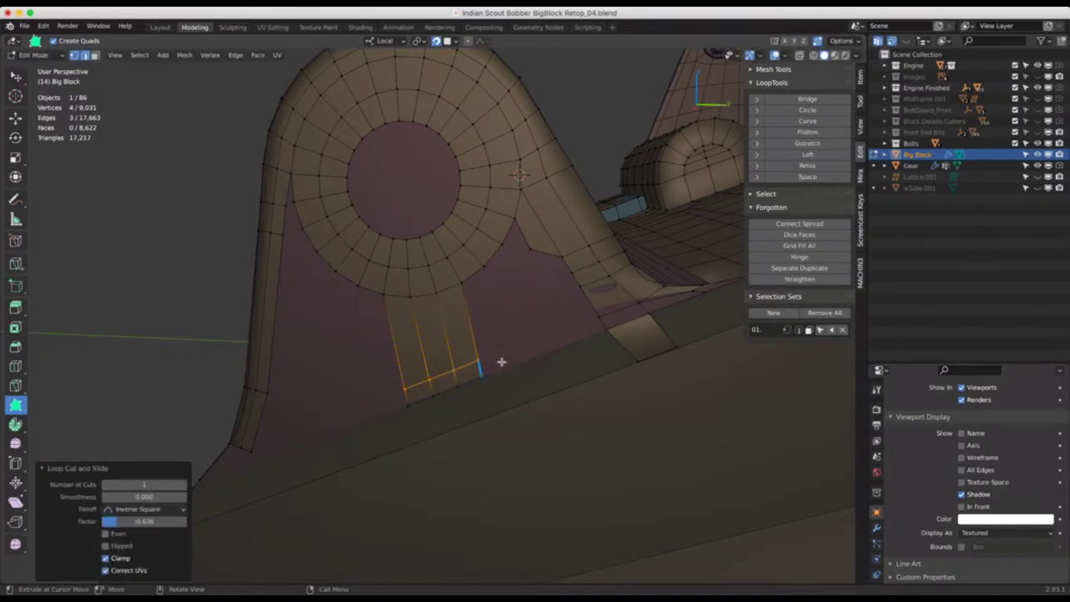
pyautogui.moveTo(489, 367); pyautogui.dragTo(599, 315)
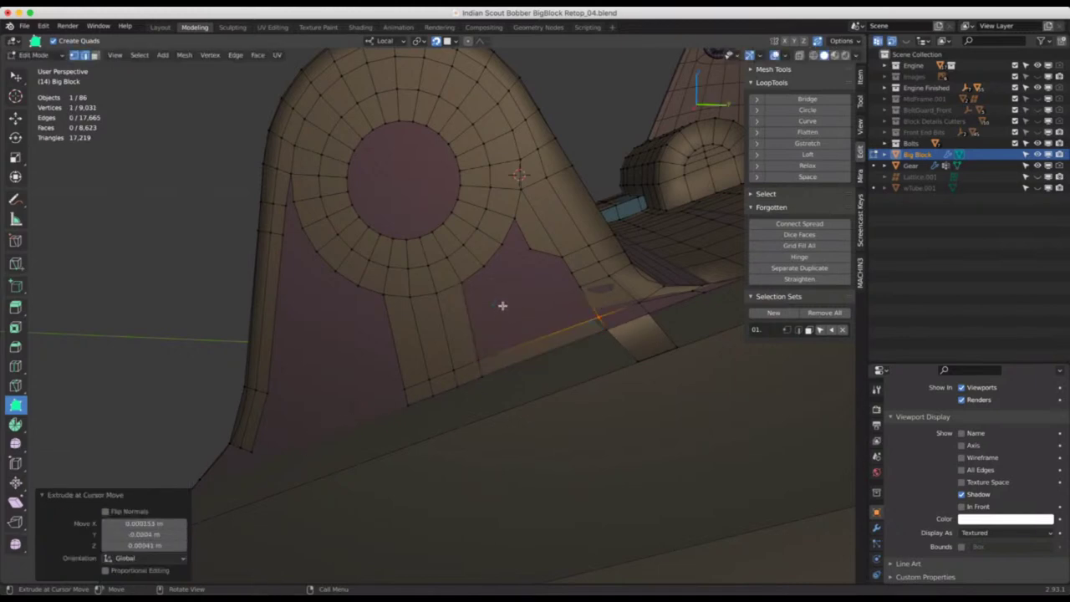
# Add two evenly spaced crosswise edge loops across the strip below the boss
pyautogui.scroll(1, 496, 304)
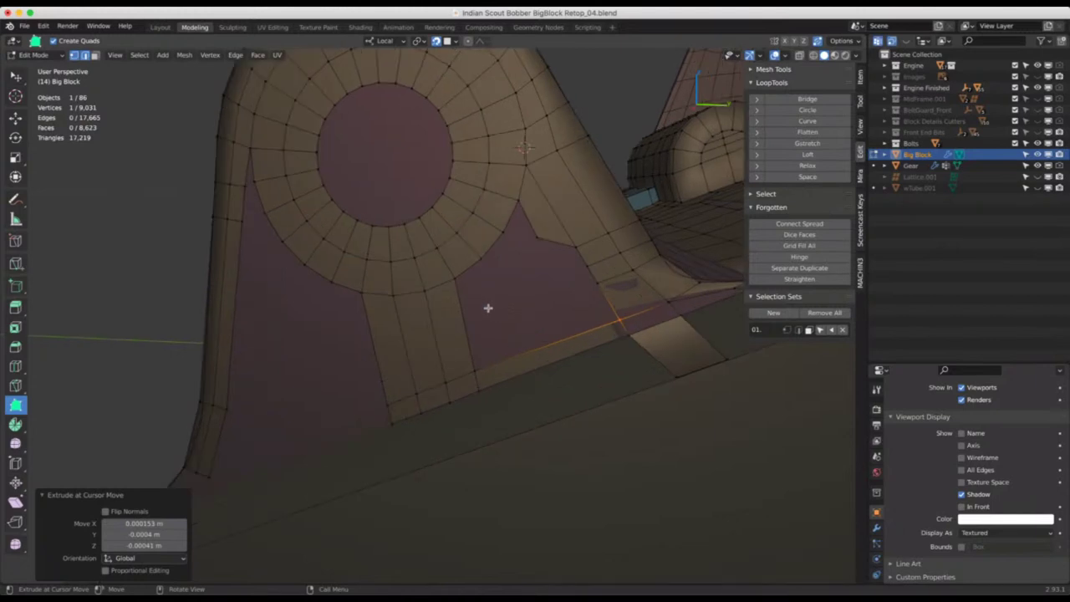
pyautogui.moveTo(488, 307); pyautogui.dragTo(482, 318, button='middle')
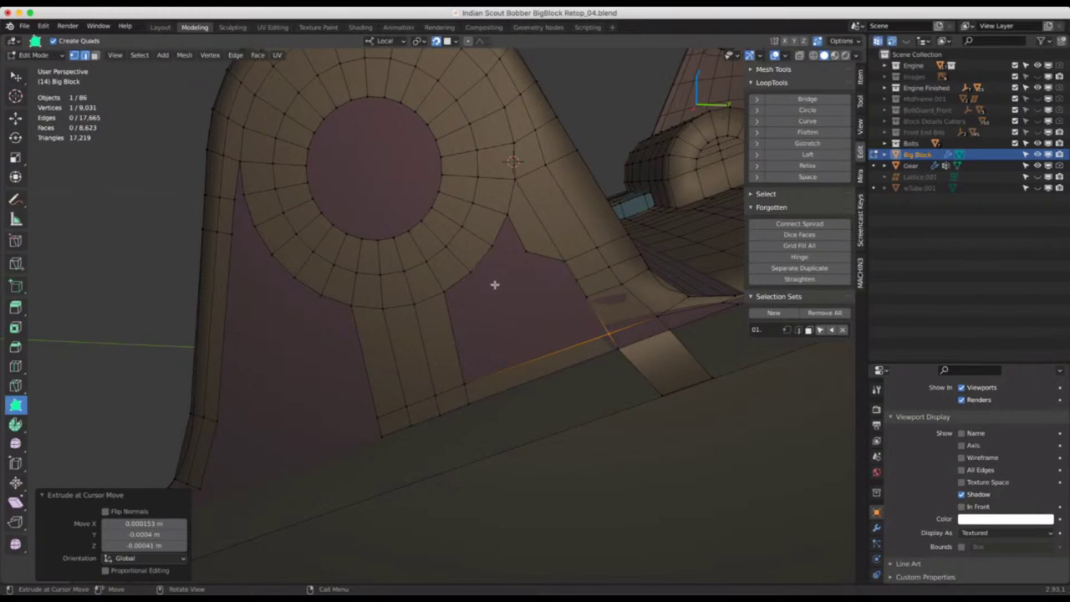
pyautogui.moveTo(494, 287); pyautogui.dragTo(494, 287, button='middle')
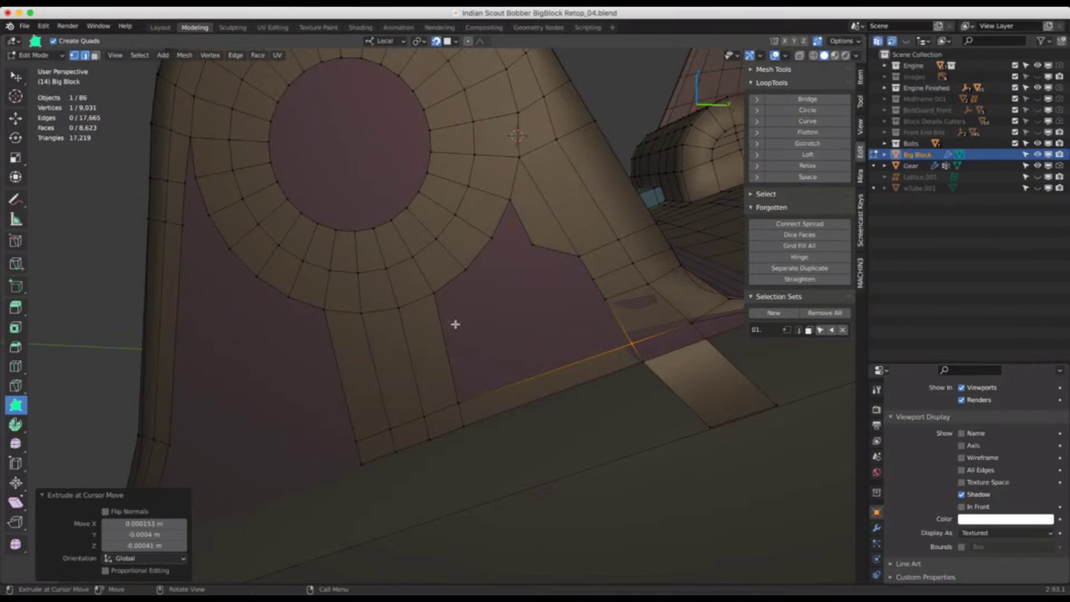
pyautogui.hotkey('ctrl', 'r')
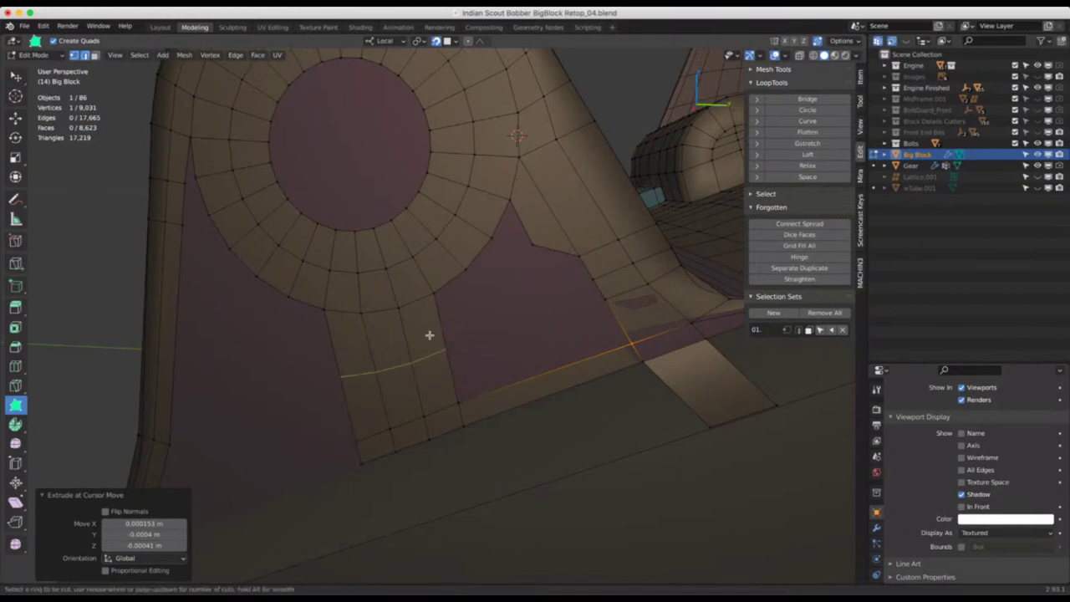
pyautogui.scroll(1, 430, 333)
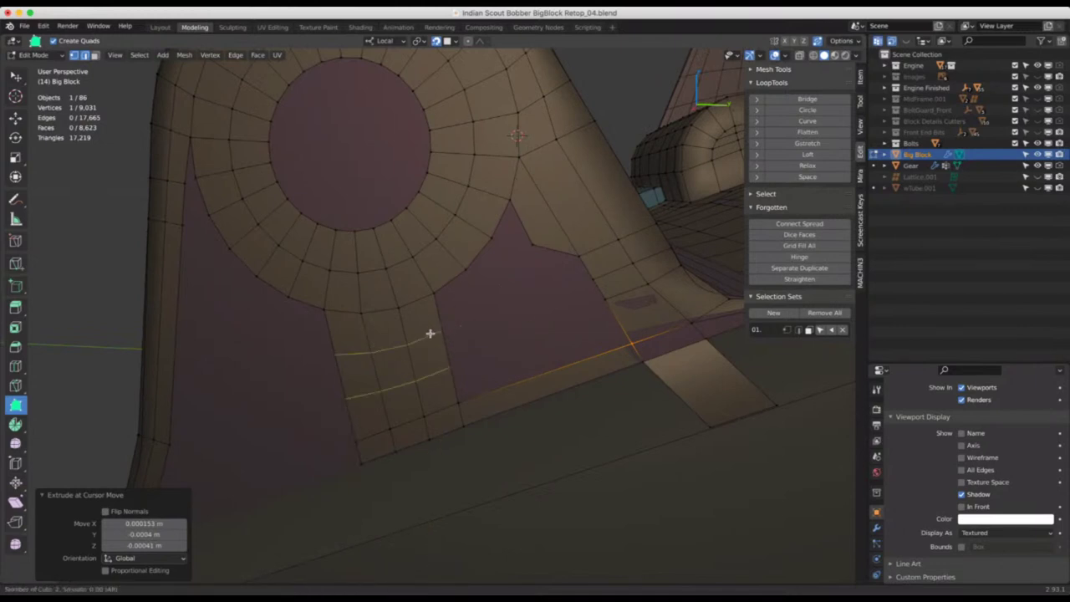
pyautogui.click(430, 333)
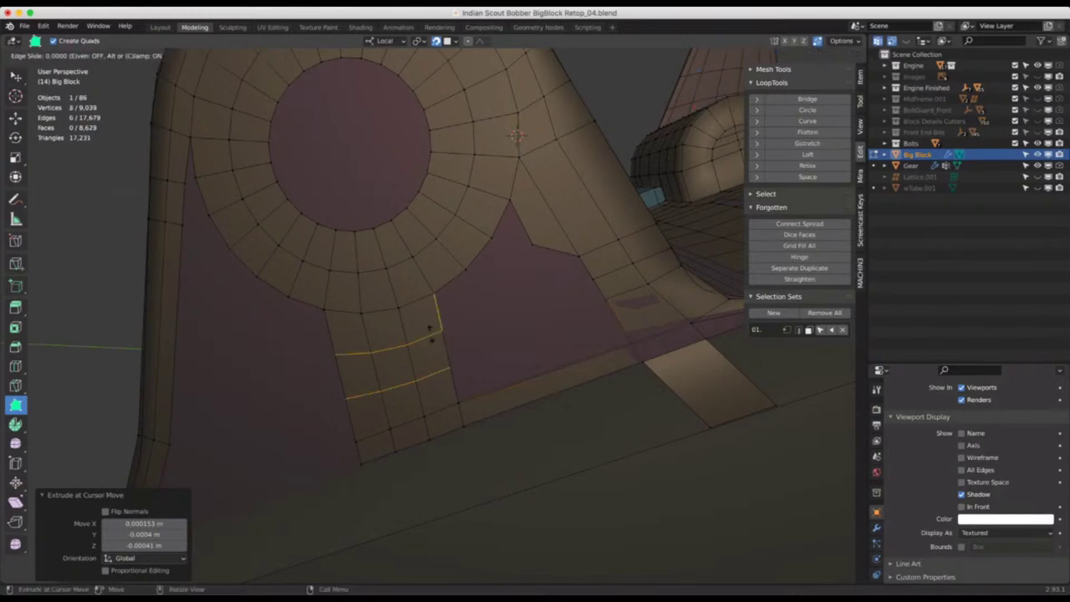
pyautogui.rightClick(430, 333)
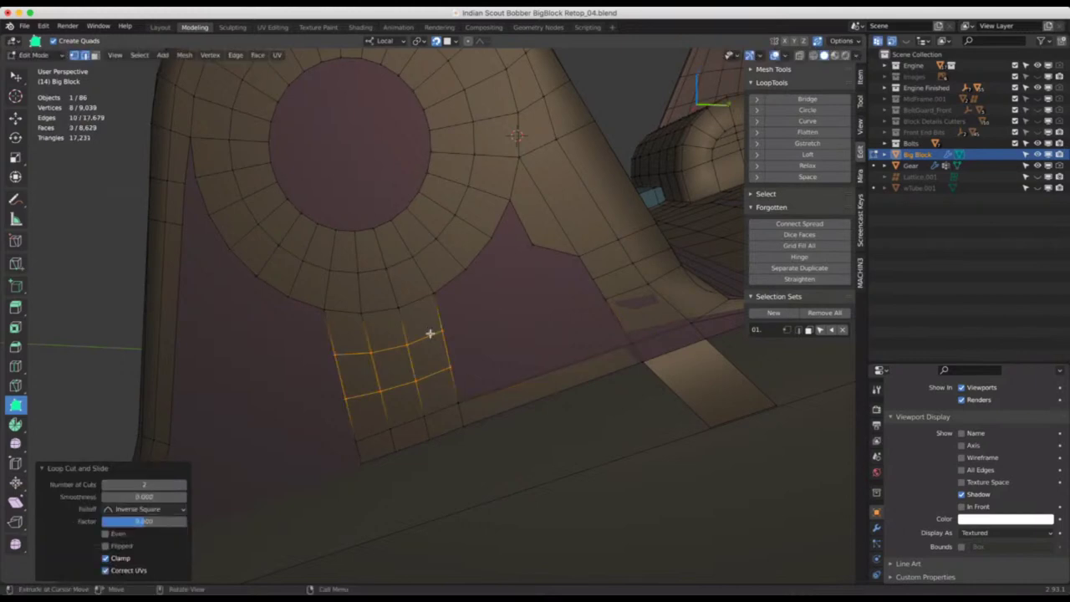
# Extrude new faces from the strip's top-right corner edge up toward the boss (8,632 faces)
pyautogui.click(450, 285)
pyautogui.press('g')
pyautogui.moveTo(452, 291); pyautogui.dragTo(482, 299)
pyautogui.moveTo(482, 261); pyautogui.dragTo(533, 244)
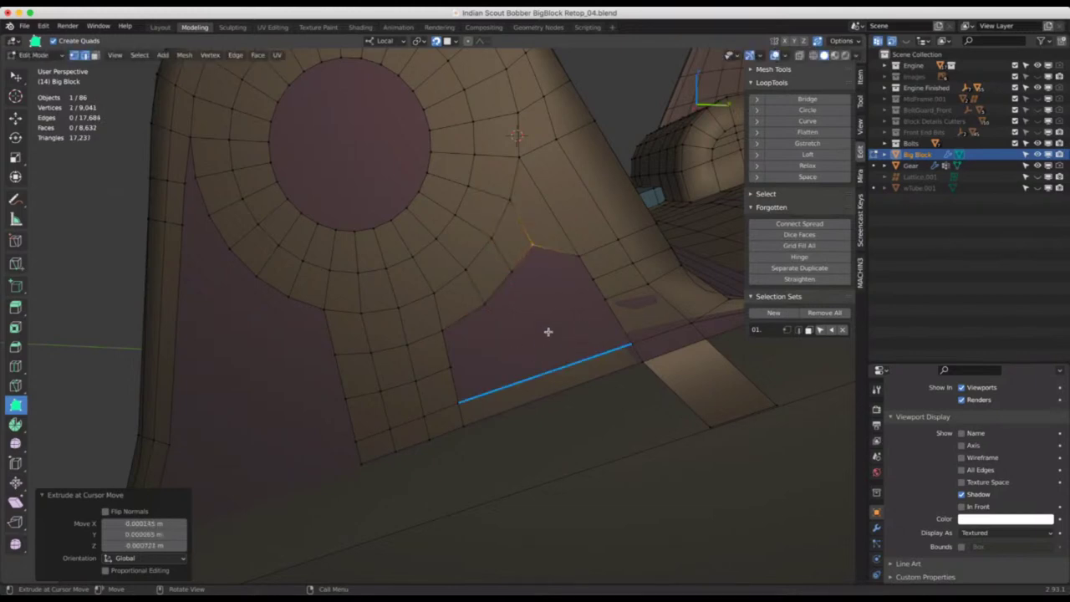
# Extend new faces from the strip's edge up toward the boss
pyautogui.moveTo(547, 335); pyautogui.dragTo(546, 322, button='middle')
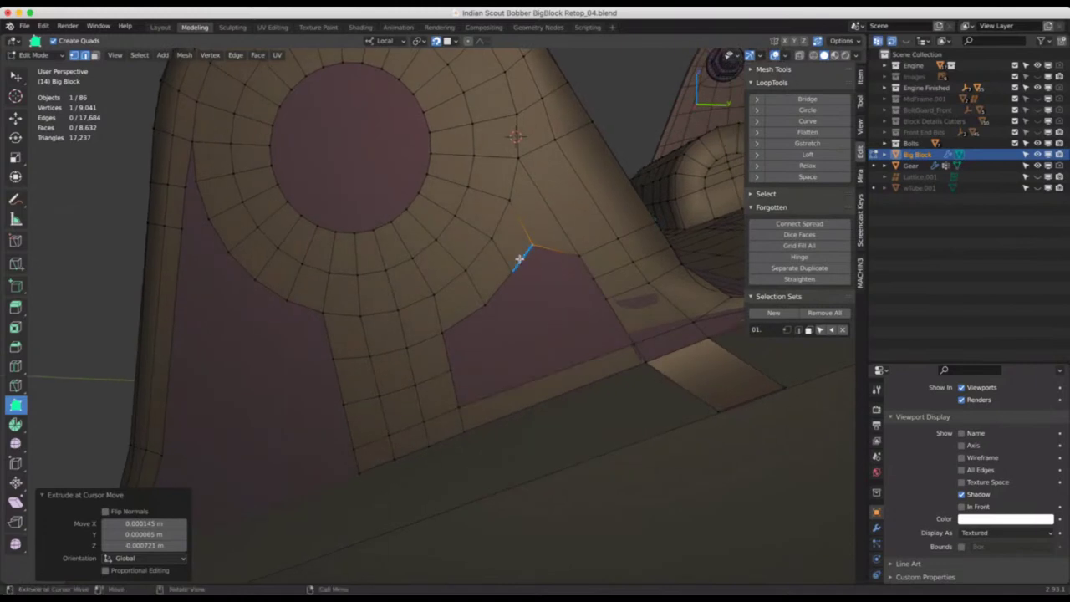
pyautogui.moveTo(539, 247)
pyautogui.mouseDown()
pyautogui.moveTo(530, 246)
pyautogui.moveTo(542, 260)
pyautogui.moveTo(511, 278)
pyautogui.moveTo(544, 266)
pyautogui.mouseUp()
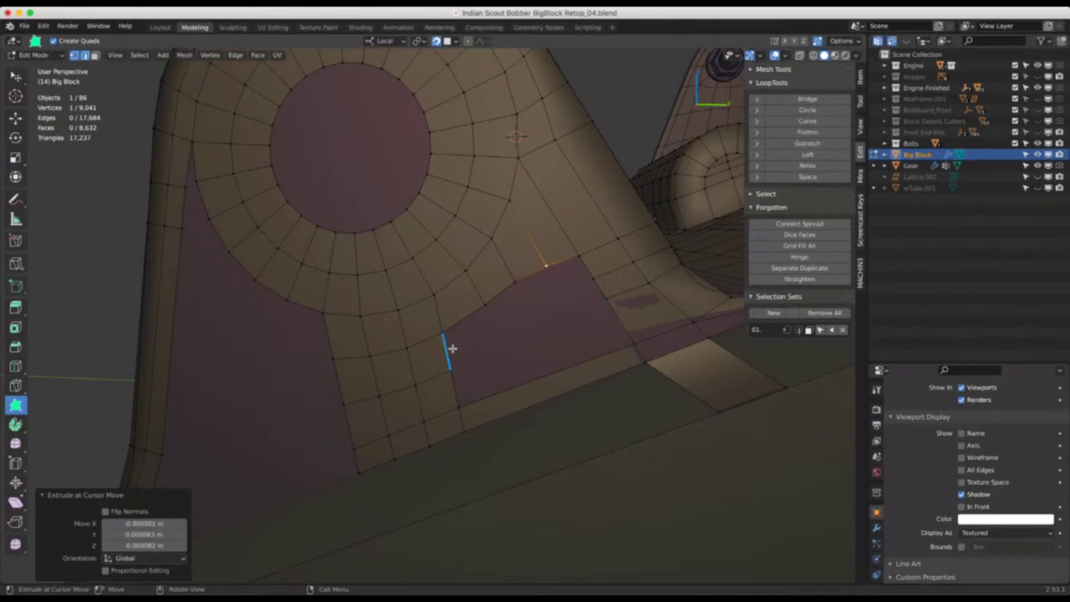
pyautogui.press('ctrl')
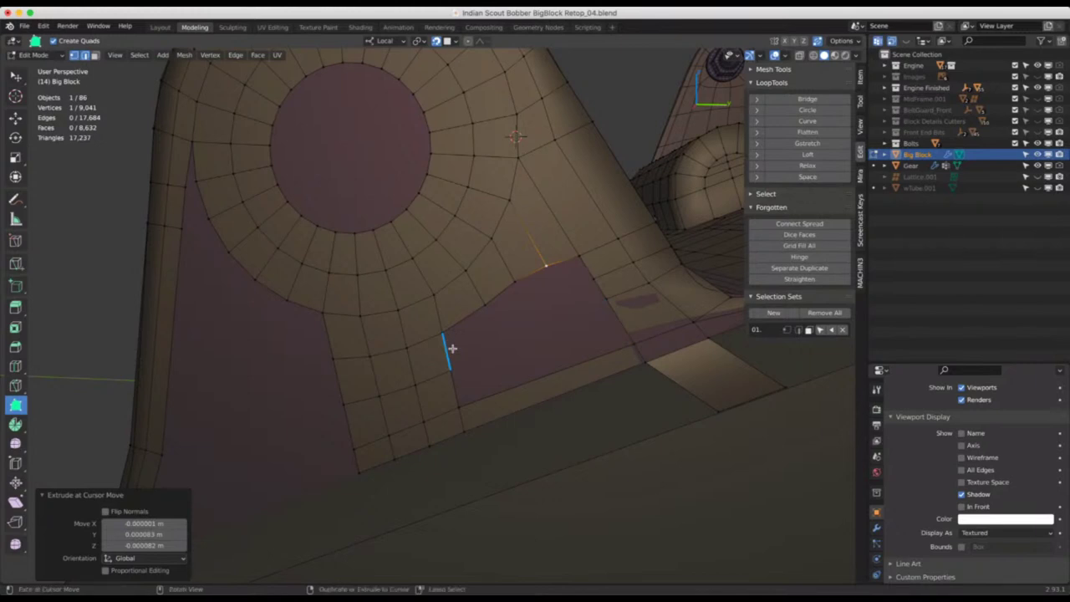
# Add a centred crosswise loop on the strip and slide the loop one row lower further down
pyautogui.hotkey('ctrl', 'r')
pyautogui.click(410, 365)
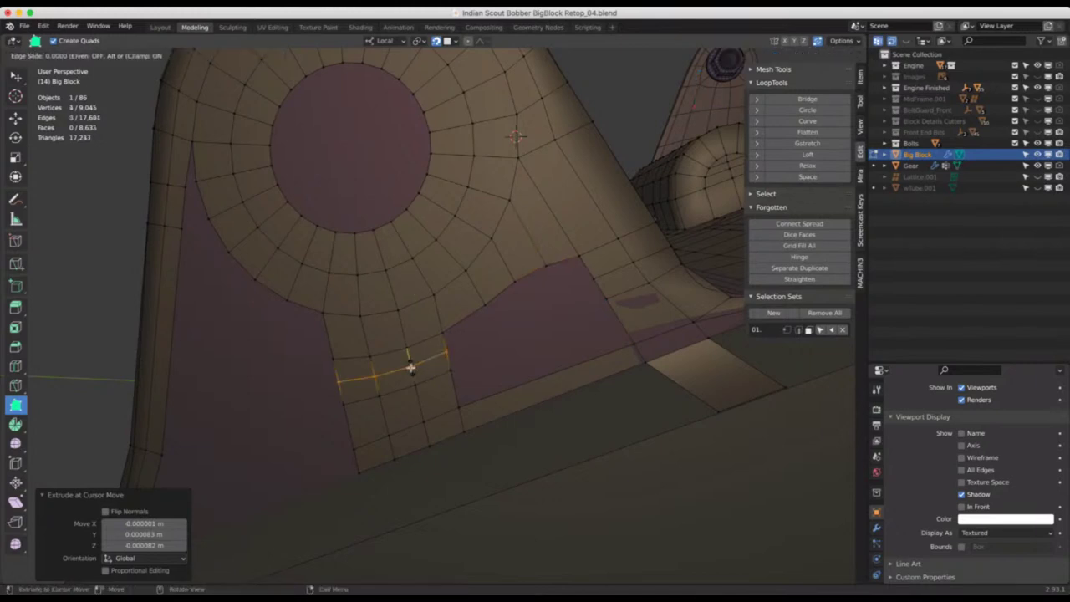
pyautogui.rightClick(410, 365)
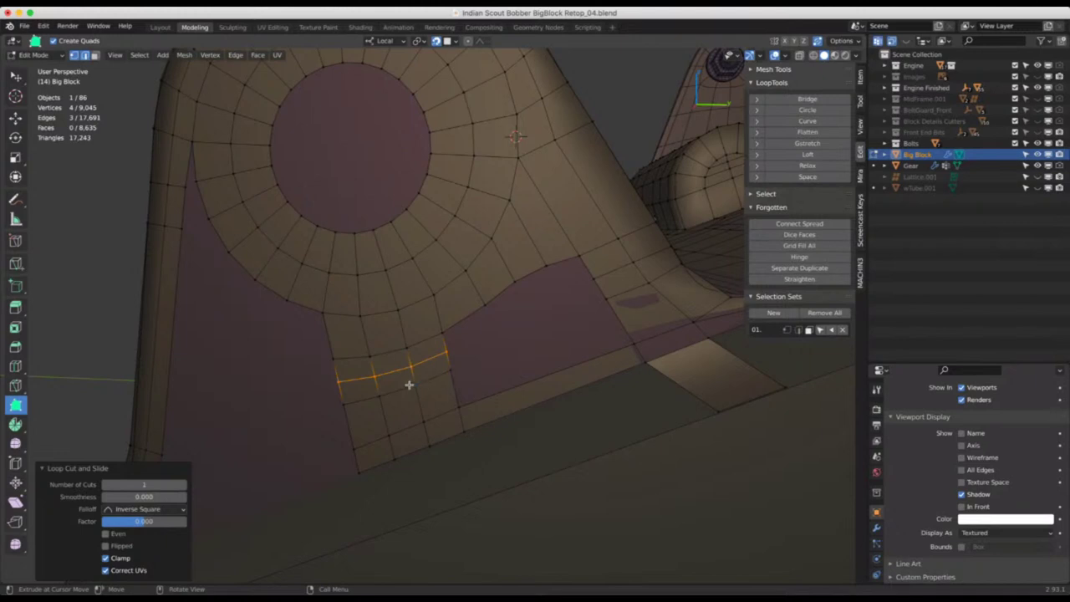
pyautogui.press('w')
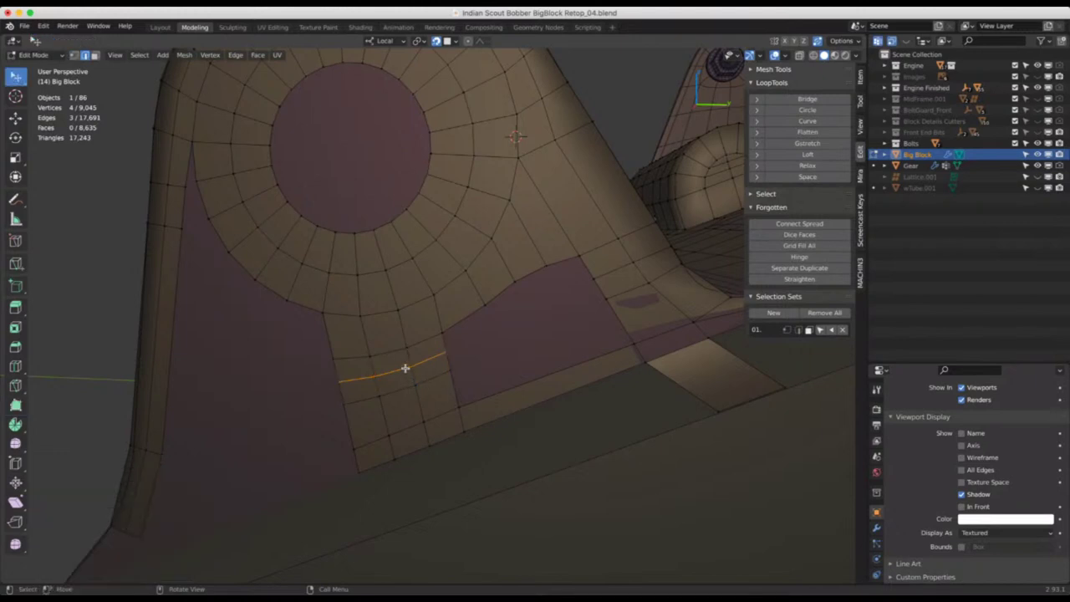
pyautogui.keyDown('alt'); pyautogui.click(402, 389); pyautogui.keyUp('alt')
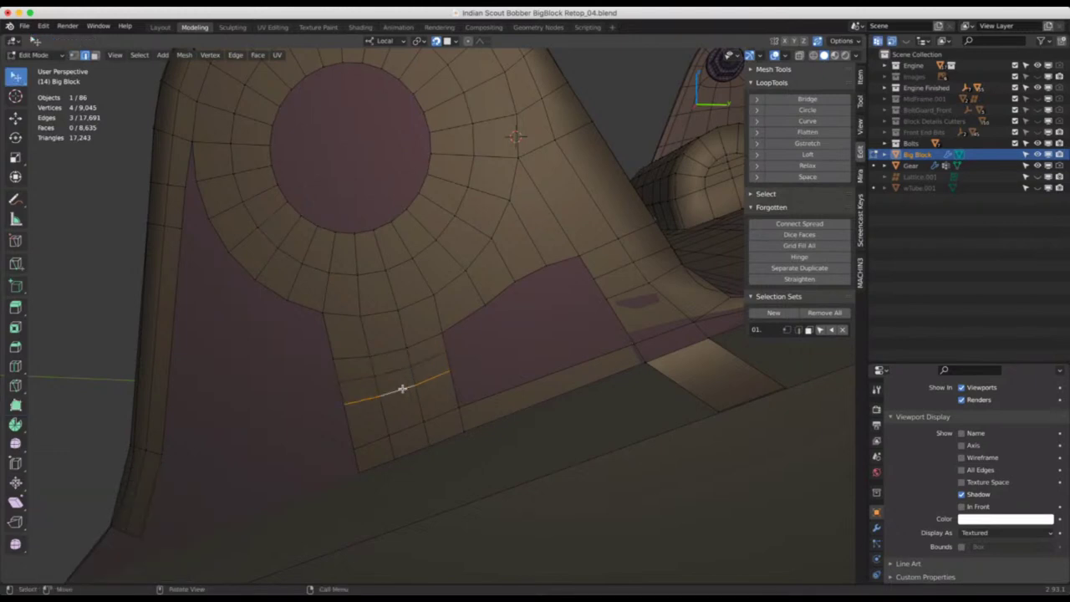
pyautogui.press('g')
pyautogui.press('g')
pyautogui.click(405, 387)
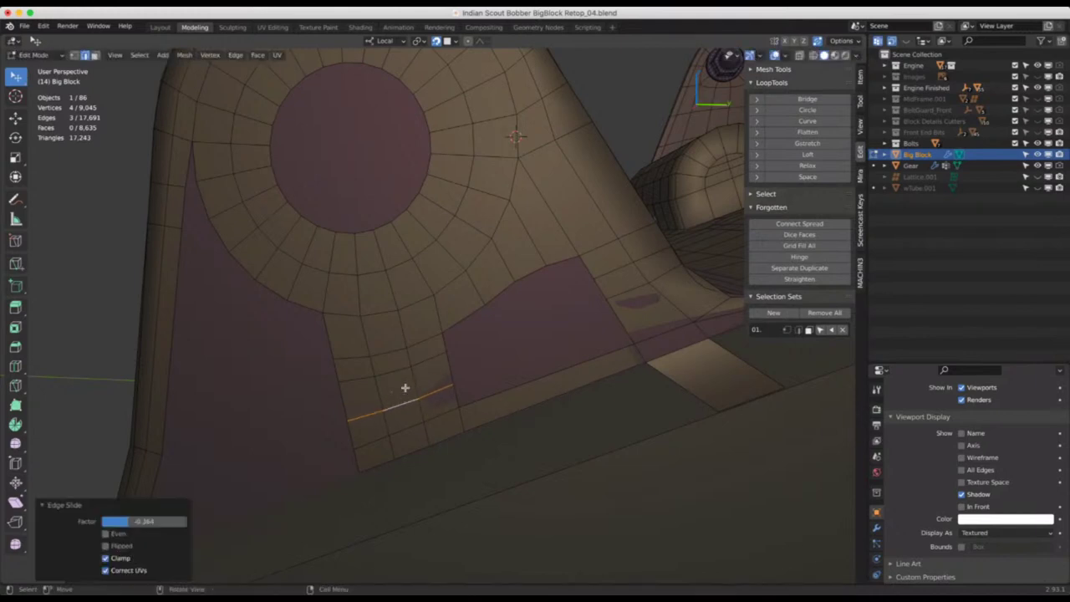
# Bridge the selected edge row with a second edge into a long face across the gap (8,636 faces)
pyautogui.click(400, 369)
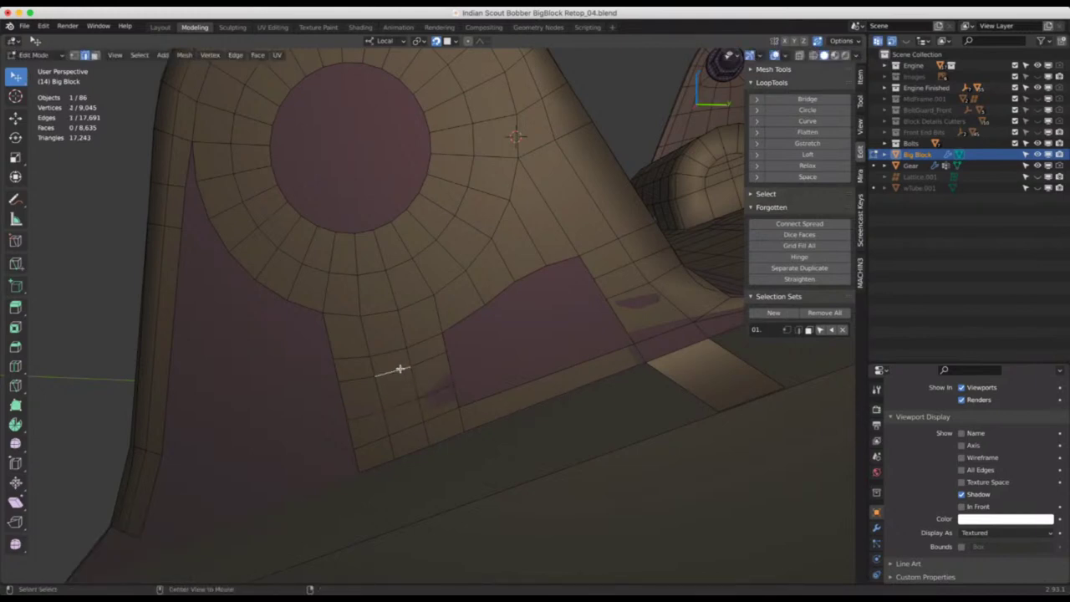
pyautogui.keyDown('alt'); pyautogui.click(399, 369); pyautogui.keyUp('alt')
pyautogui.press('g')
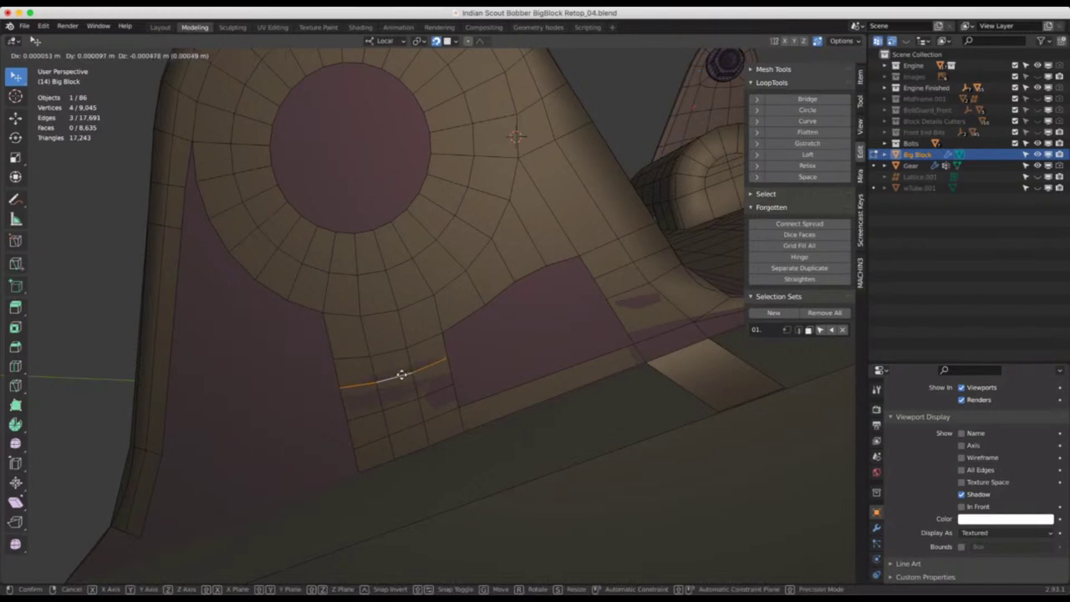
pyautogui.click(404, 375)
pyautogui.hotkey('ctrl', 'z')
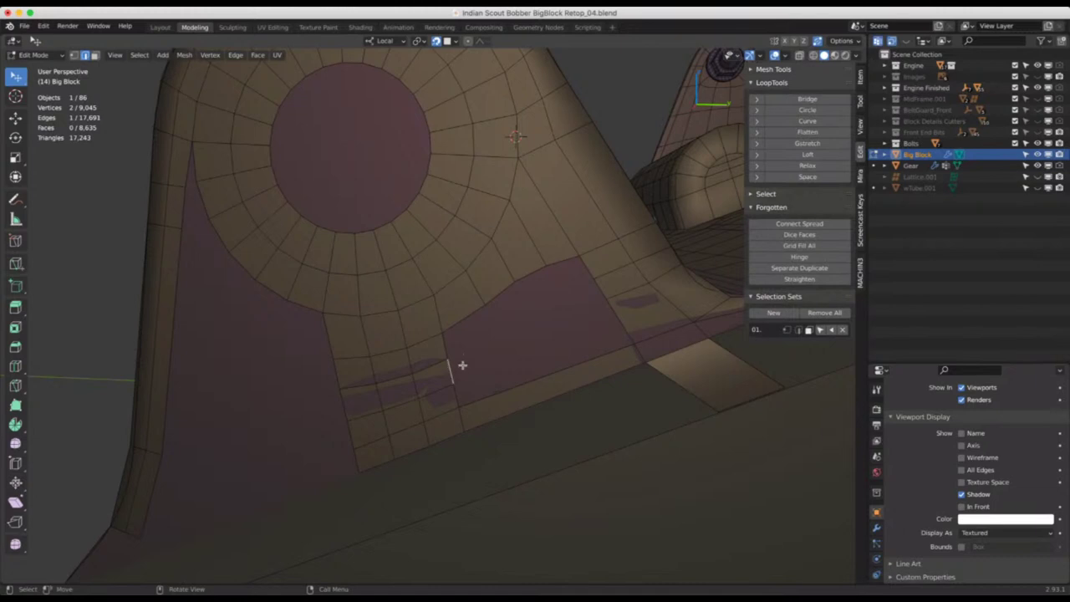
pyautogui.keyDown('shift'); pyautogui.click(600, 293); pyautogui.keyUp('shift')
pyautogui.hotkey('ctrl', 'e')
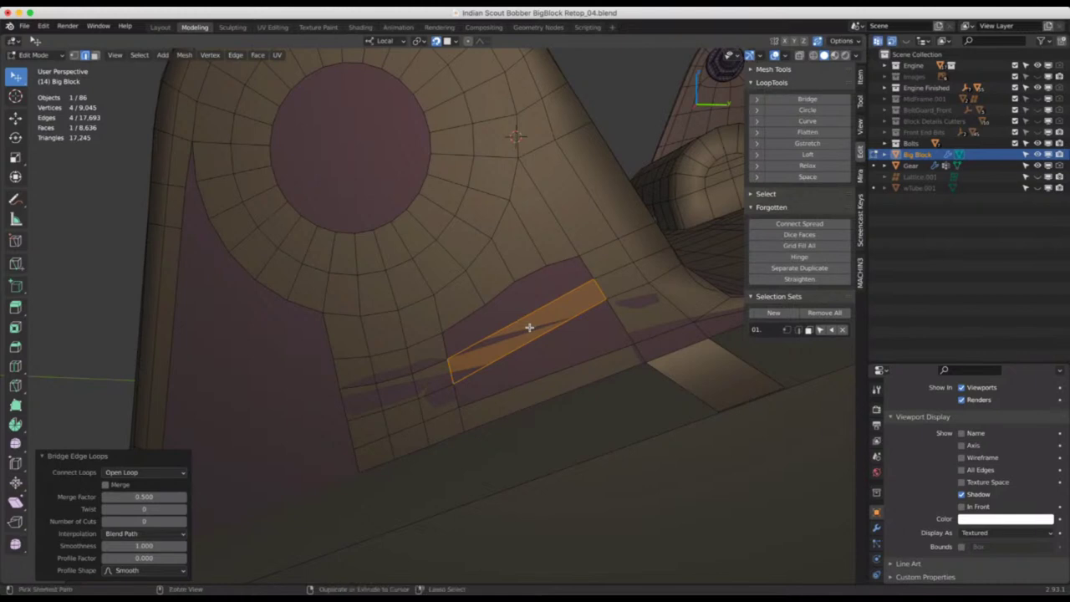
# Undo the bridge and instead fill a face from the single vertex at the gap
pyautogui.hotkey('ctrl', 'z')
pyautogui.press('1')
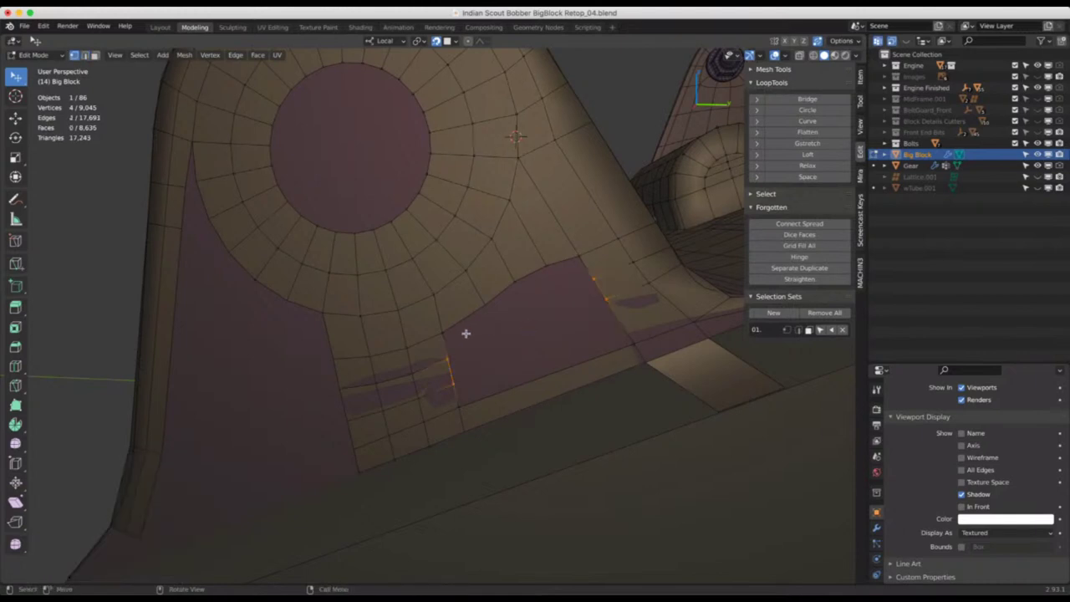
pyautogui.click(443, 331)
pyautogui.press('f')
pyautogui.press('f')
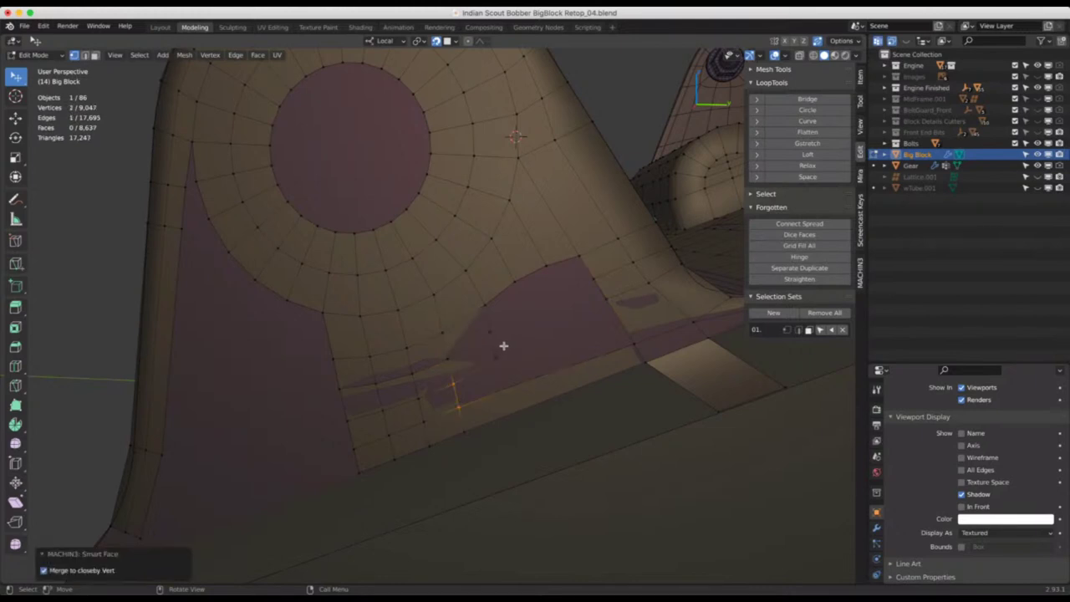
# Add three centred edge loops and fill the remaining gaps with faces (9,057 vertices, 8,650 faces)
pyautogui.hotkey('ctrl', 'r')
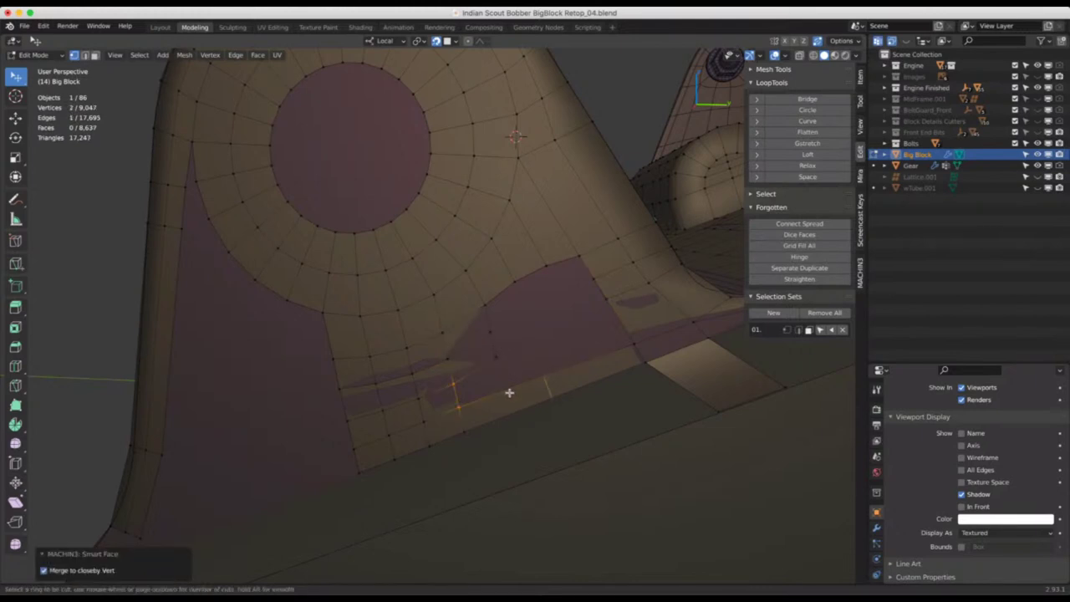
pyautogui.scroll(1, 509, 392)
pyautogui.click(509, 392)
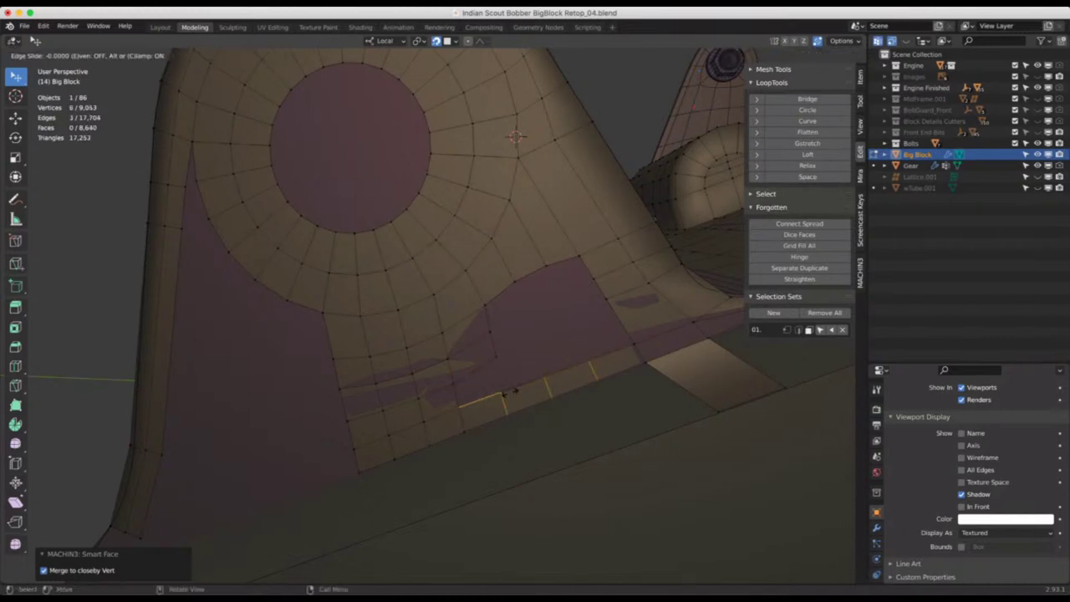
pyautogui.rightClick(509, 392)
pyautogui.click(466, 382)
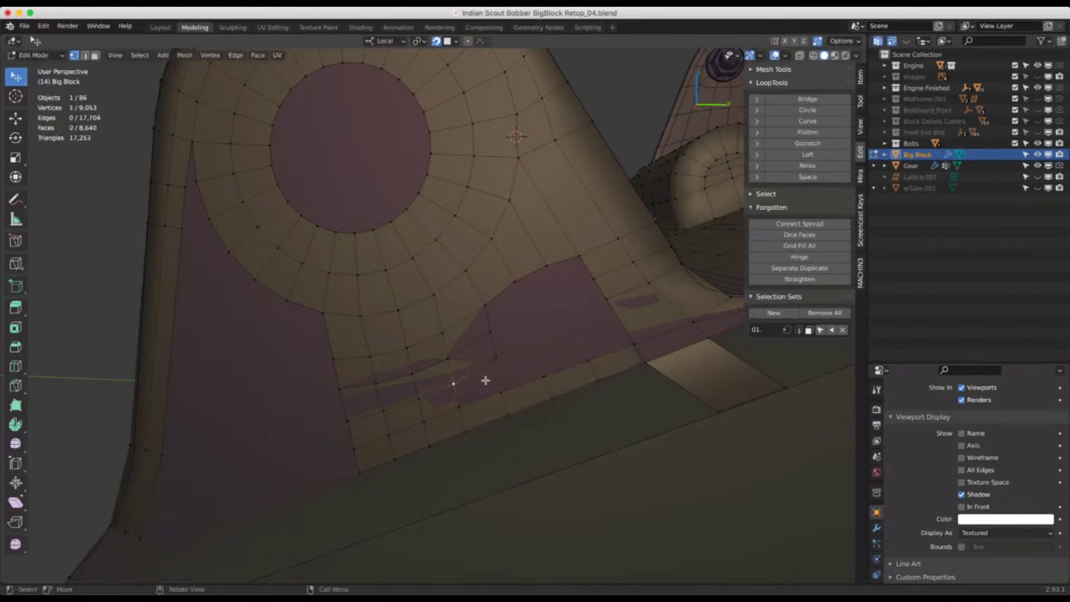
pyautogui.press('f')
pyautogui.press('f')
pyautogui.press('f')
pyautogui.press('f')
pyautogui.press('f')
pyautogui.press('f')
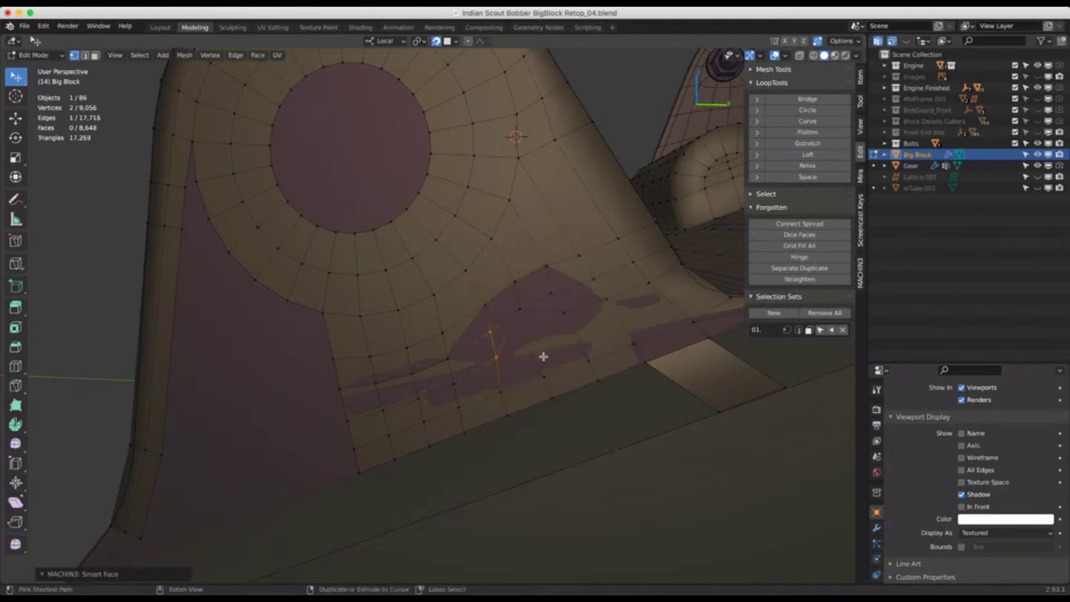
pyautogui.hotkey('ctrl', 'z')
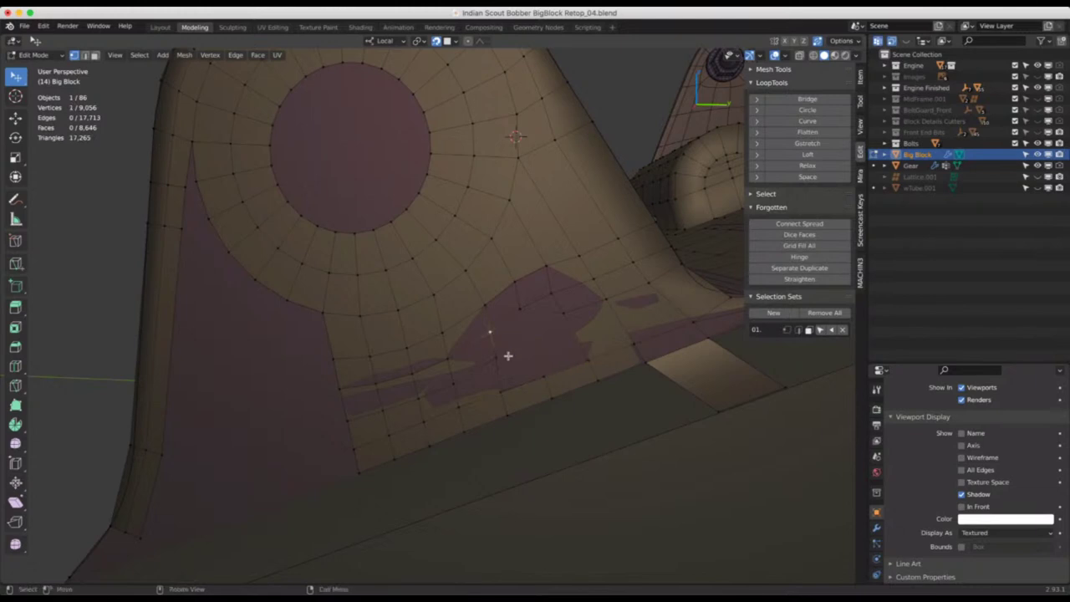
pyautogui.press('f')
pyautogui.press('f')
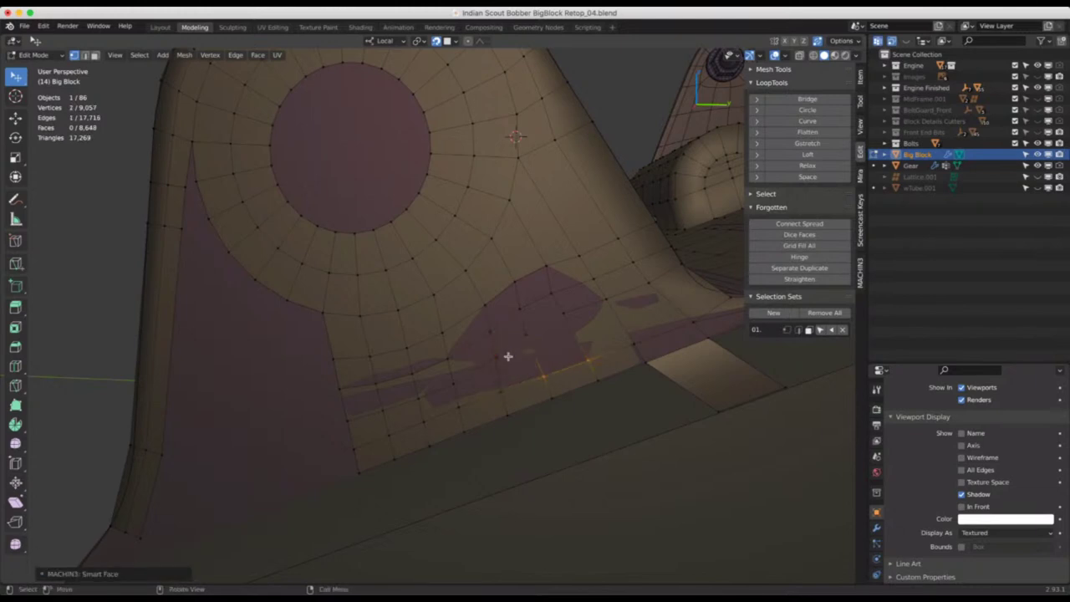
pyautogui.press('f')
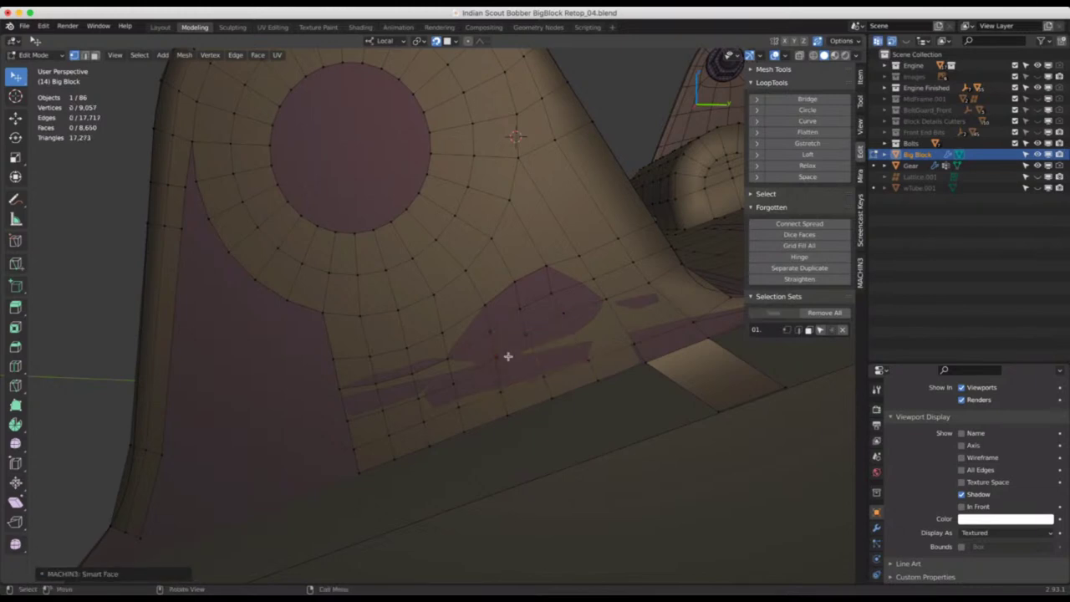
# Grab-move the first few new vertices below the boss into cleaner positions
pyautogui.click(564, 312)
pyautogui.press('g')
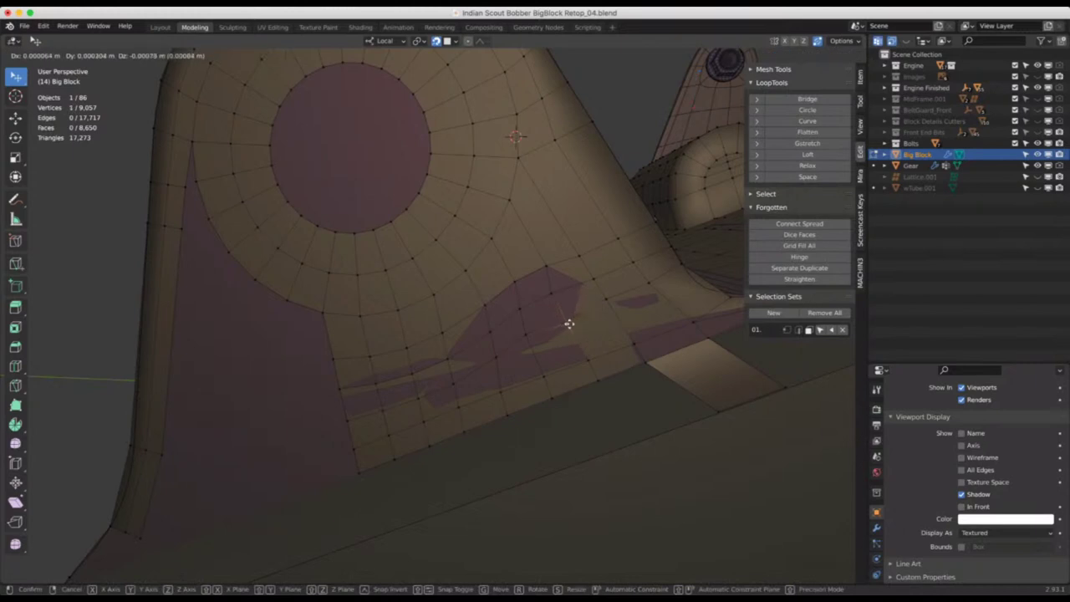
pyautogui.click(568, 323)
pyautogui.press('g')
pyautogui.click(527, 343)
pyautogui.click(495, 358)
pyautogui.press('g')
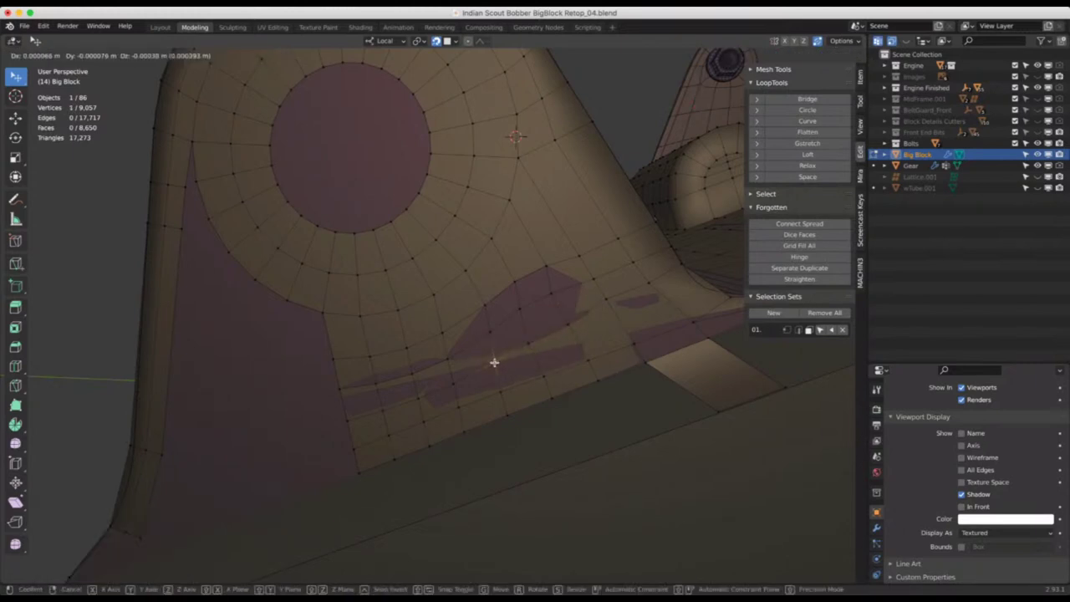
pyautogui.click(494, 362)
pyautogui.click(520, 306)
pyautogui.press('g')
pyautogui.click(523, 305)
pyautogui.click(552, 292)
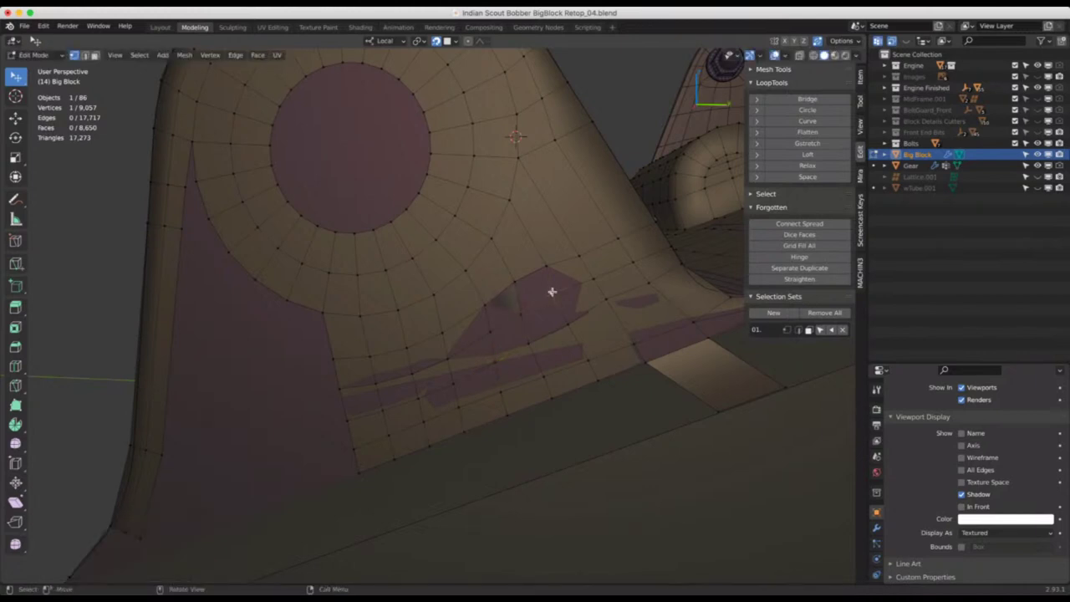
# Nudge the remaining vertices there upward and sideways until the quad flow looks even
pyautogui.press('g')
pyautogui.click(544, 270)
pyautogui.click(542, 268)
pyautogui.press('g')
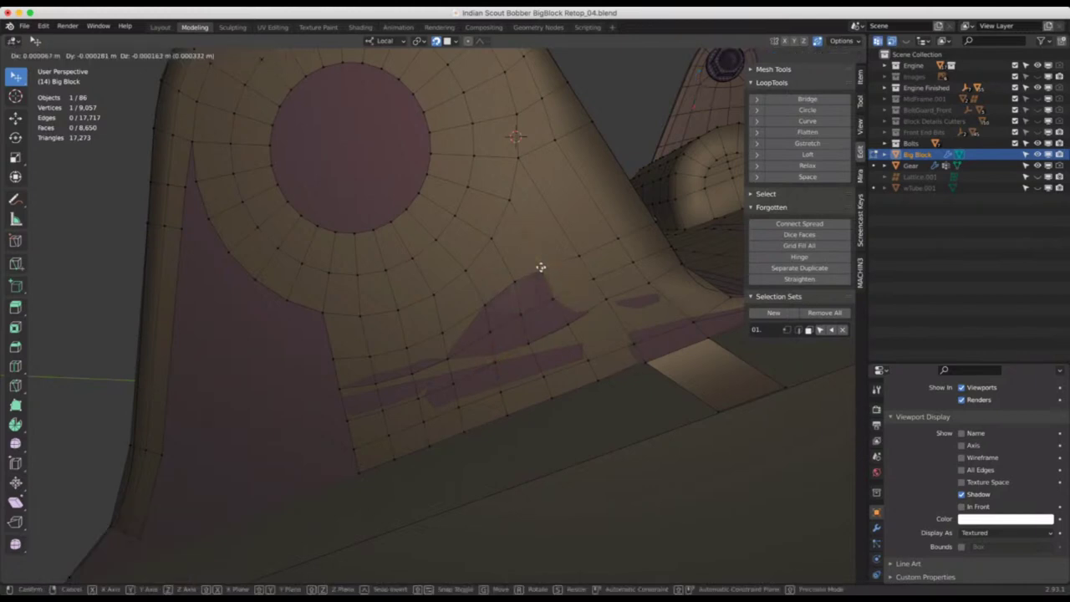
pyautogui.click(514, 282)
pyautogui.click(511, 282)
pyautogui.press('g')
pyautogui.click(507, 321)
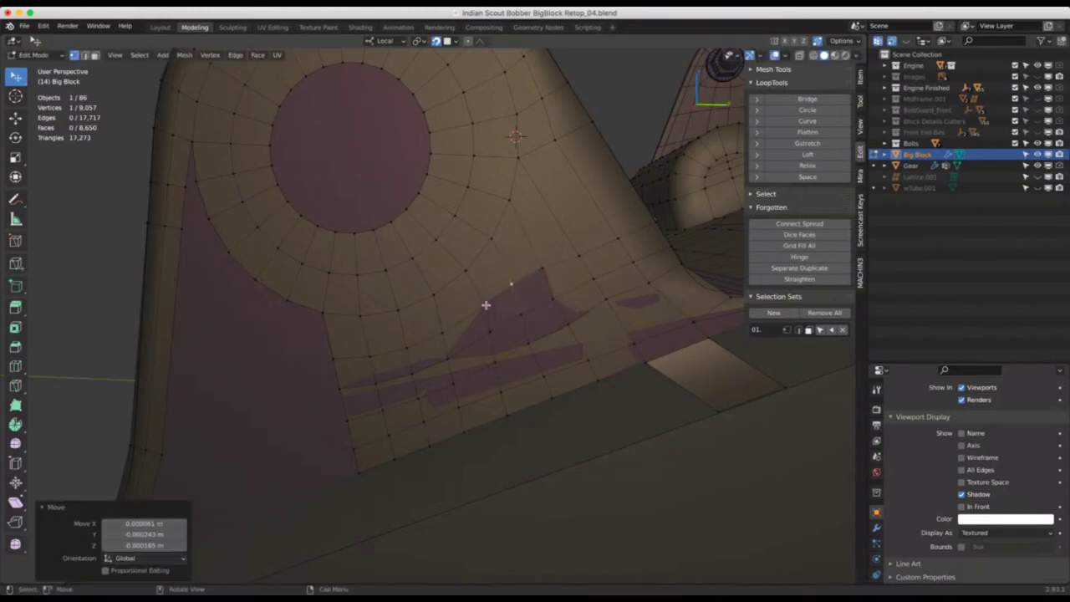
pyautogui.click(486, 305)
pyautogui.press('g')
pyautogui.click(502, 322)
pyautogui.moveTo(502, 322); pyautogui.dragTo(521, 306, button='middle')
pyautogui.scroll(3, 520, 308)
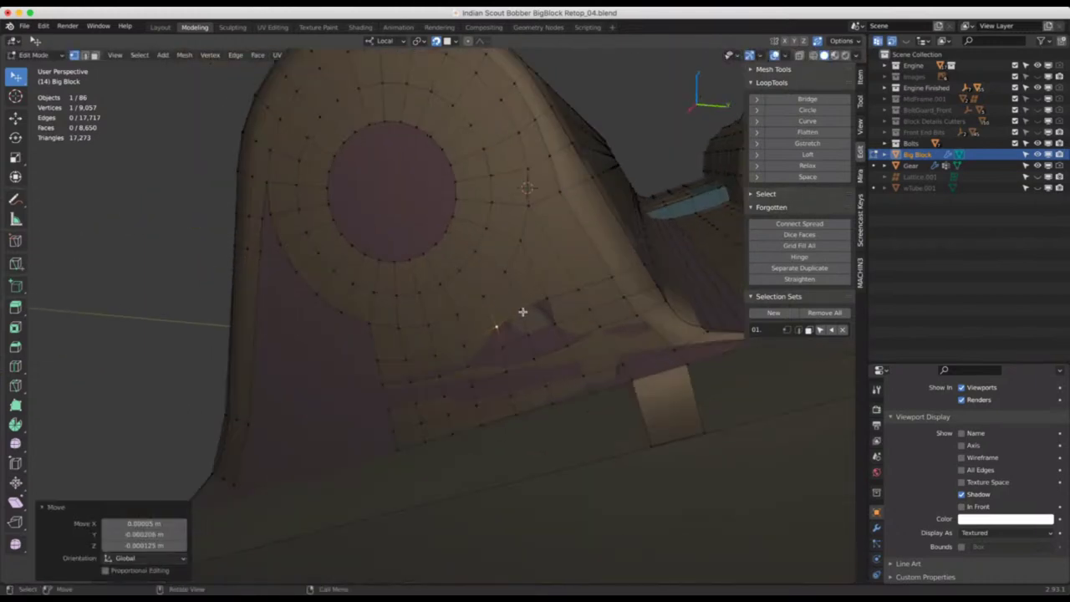
# Circle-select the plate faces below the boss, isolate Big Block in Local view, and grow the selection
pyautogui.press('3')
pyautogui.press('c')
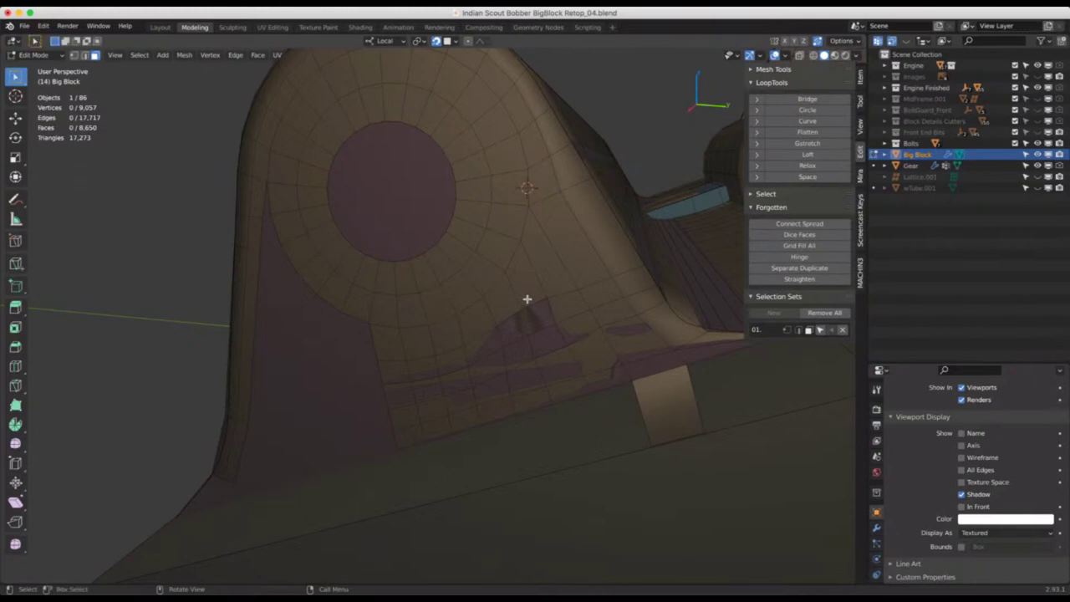
pyautogui.moveTo(547, 279)
pyautogui.mouseDown()
pyautogui.moveTo(493, 344)
pyautogui.moveTo(510, 390)
pyautogui.moveTo(592, 370)
pyautogui.moveTo(554, 306)
pyautogui.mouseUp()
pyautogui.rightClick(554, 306)
pyautogui.moveTo(554, 306); pyautogui.dragTo(534, 355, button='middle')
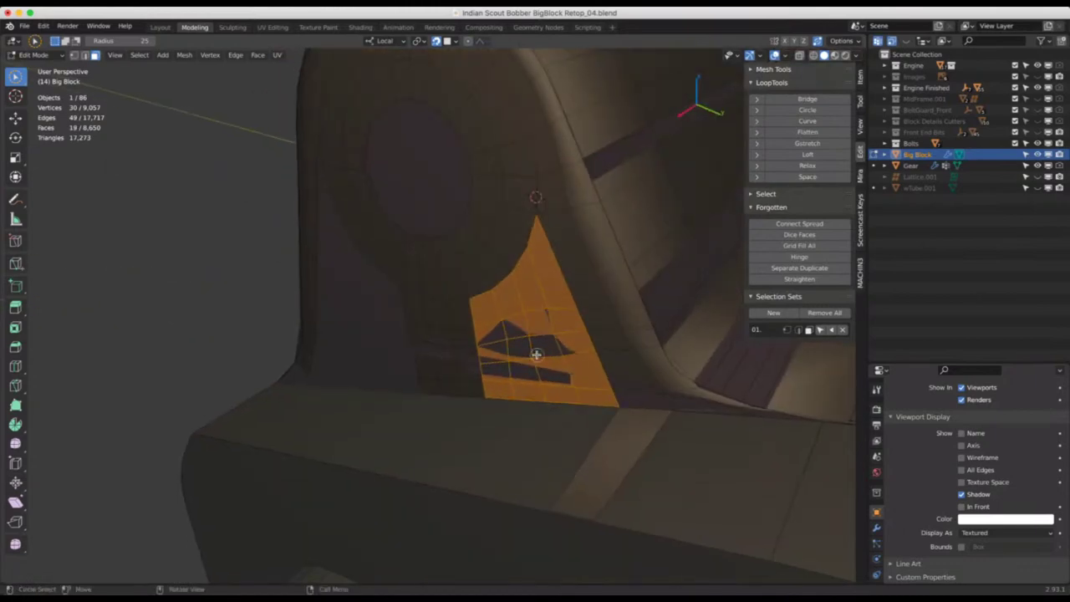
pyautogui.press('KP_Divide')
pyautogui.scroll(6, 292, 234)
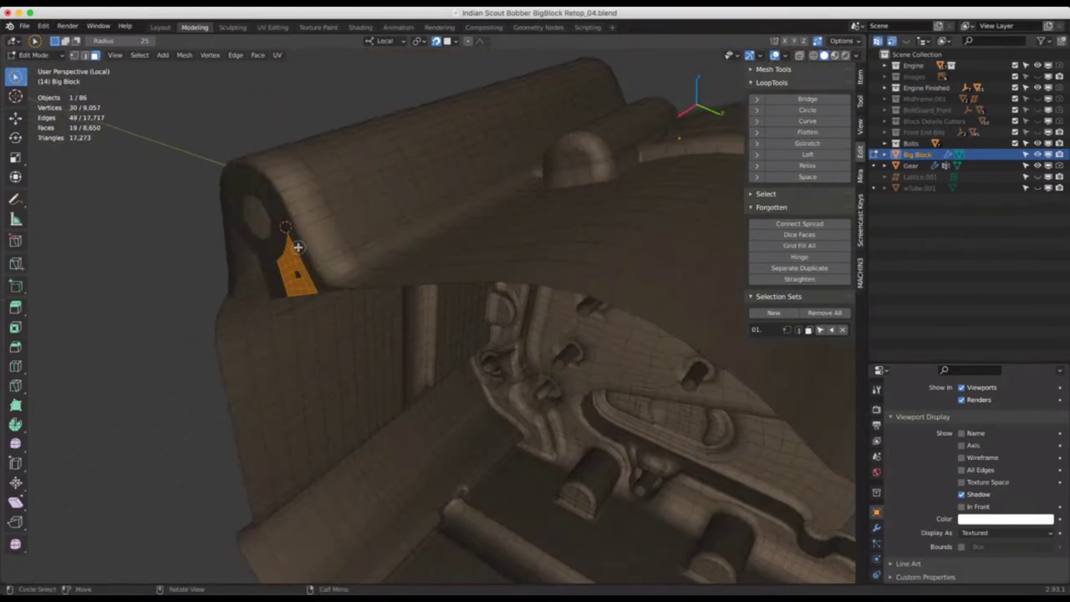
pyautogui.press('ctrl+KP_Add')
# Extrude the 20 plate faces inward about 0.0043 m along their normal, redoing it once, then deselect
pyautogui.moveTo(354, 244); pyautogui.dragTo(375, 235, button='middle')
pyautogui.press('e')
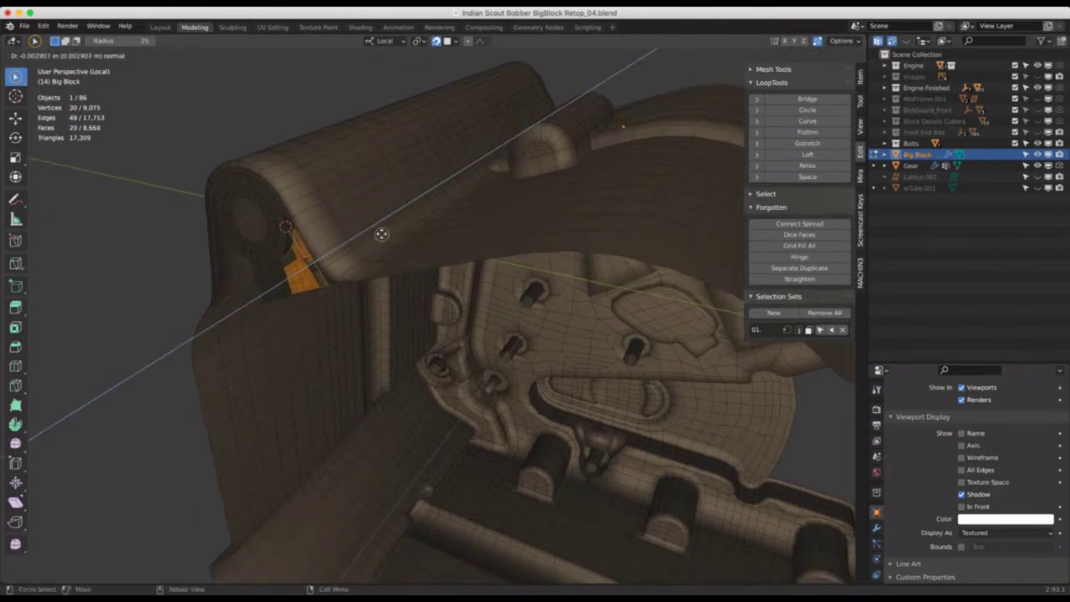
pyautogui.click(383, 232)
pyautogui.moveTo(382, 231); pyautogui.dragTo(425, 251, button='middle')
pyautogui.hotkey('ctrl', 'z')
pyautogui.press('e')
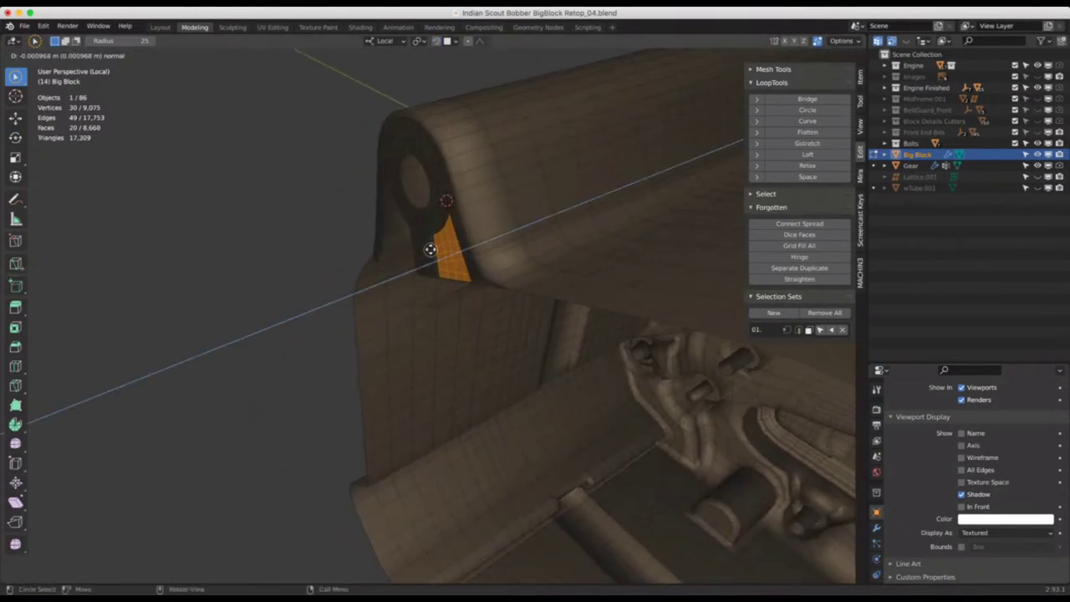
pyautogui.click(441, 243)
pyautogui.moveTo(513, 202); pyautogui.dragTo(635, 167, button='middle')
pyautogui.hotkey('alt', 'a')
pyautogui.moveTo(499, 168); pyautogui.dragTo(460, 242, button='middle')
pyautogui.scroll(2, 450, 185)
pyautogui.scroll(5, 451, 184)
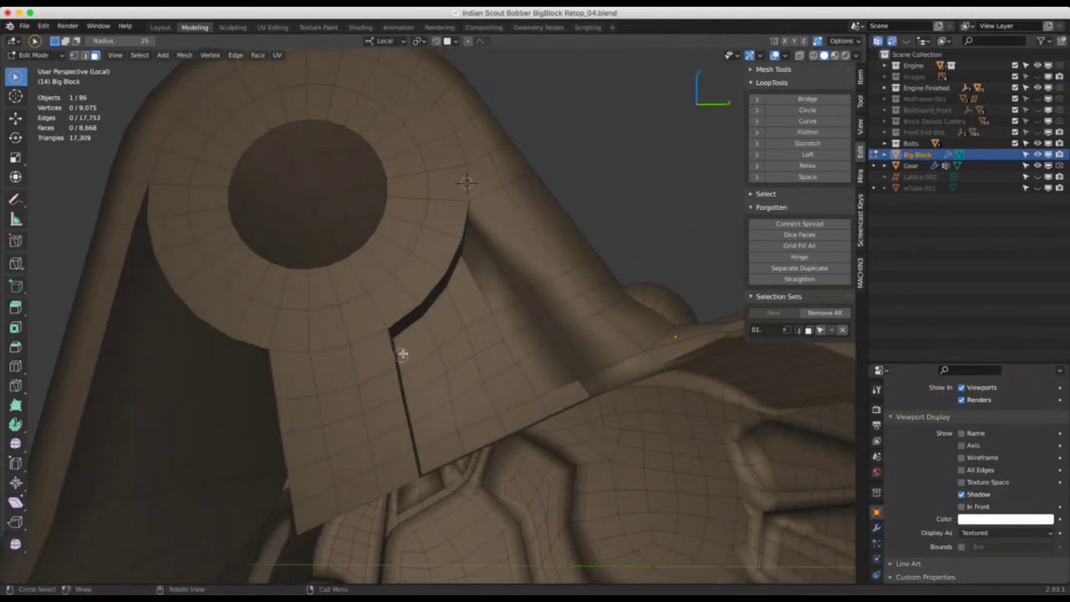
# Select the plate island and revert its extrusion, returning Big Block to 9,057 vertices and 8,650 faces
pyautogui.moveTo(401, 352); pyautogui.dragTo(470, 334, button='middle')
pyautogui.press('l')
pyautogui.hotkey('alt', 'a')
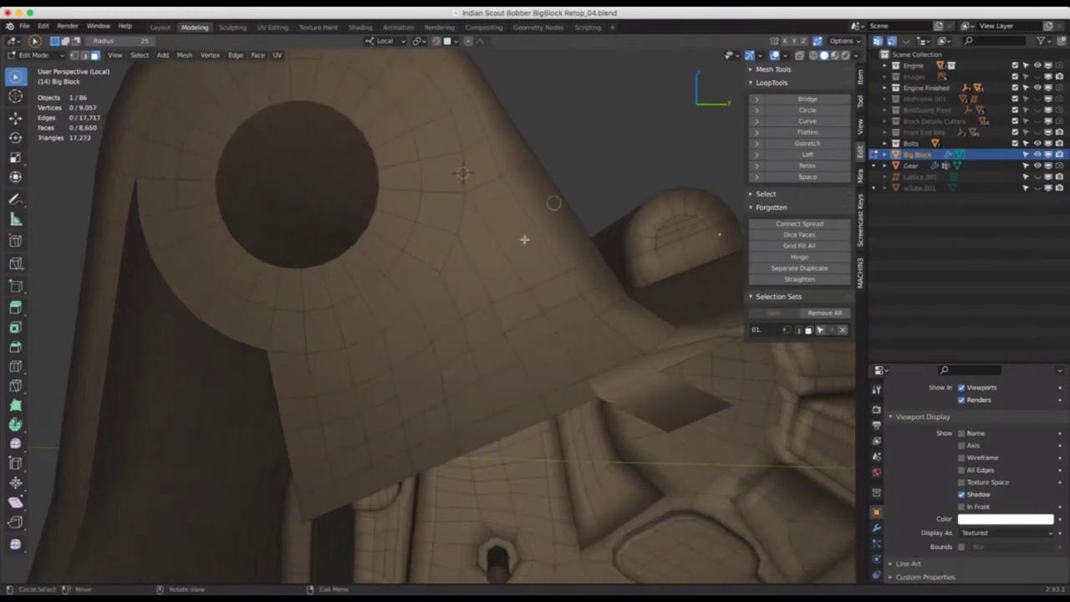
pyautogui.moveTo(476, 271); pyautogui.dragTo(474, 274, button='middle')
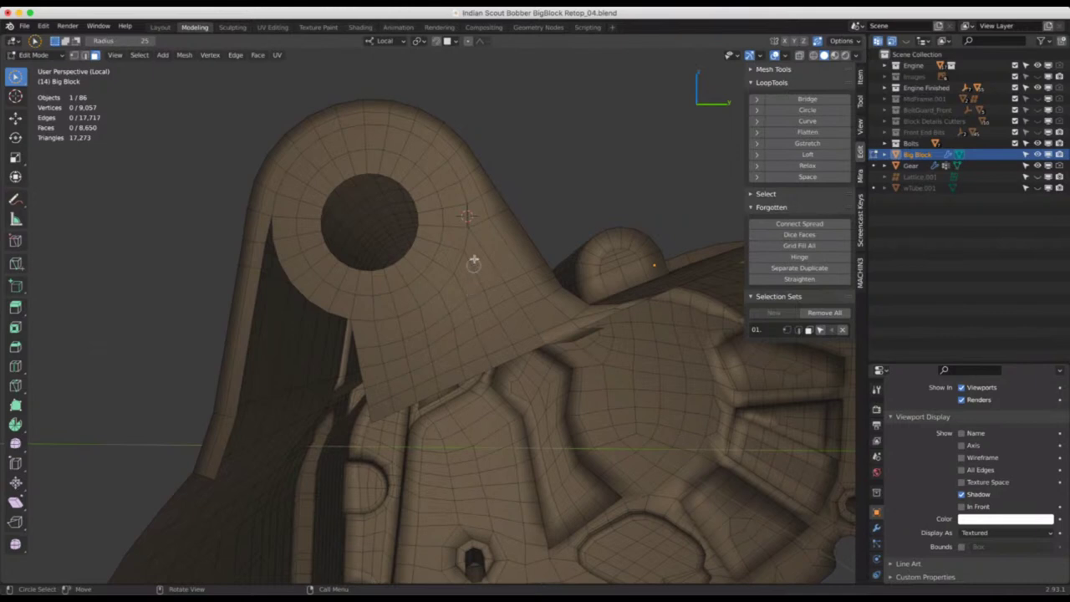
pyautogui.scroll(3, 473, 262)
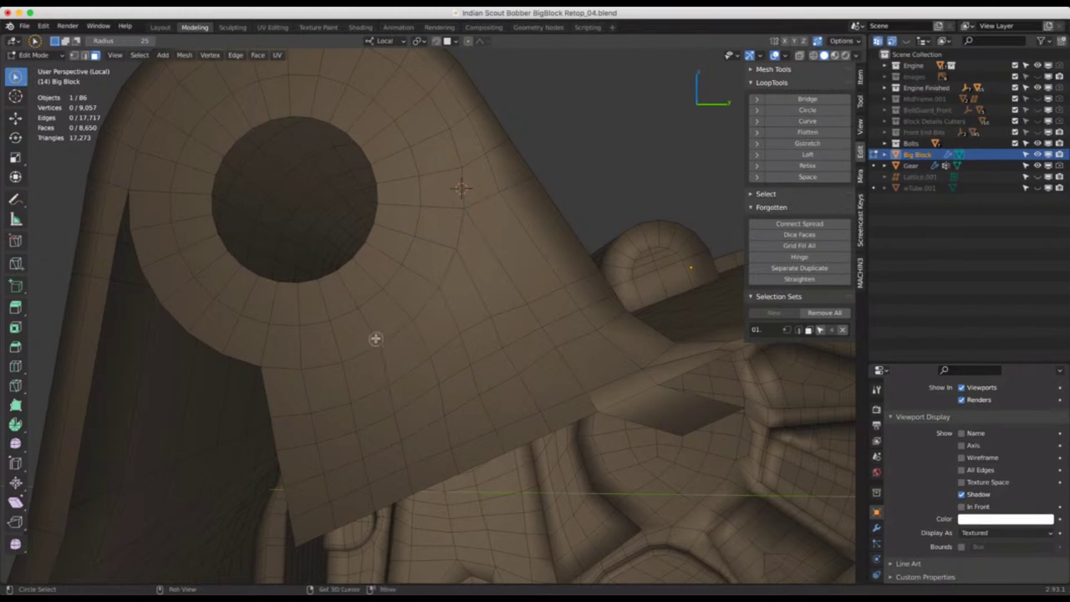
pyautogui.keyDown('shift'); pyautogui.moveTo(376, 339); pyautogui.dragTo(382, 288, button='middle'); pyautogui.keyUp('shift')
pyautogui.scroll(2, 382, 287)
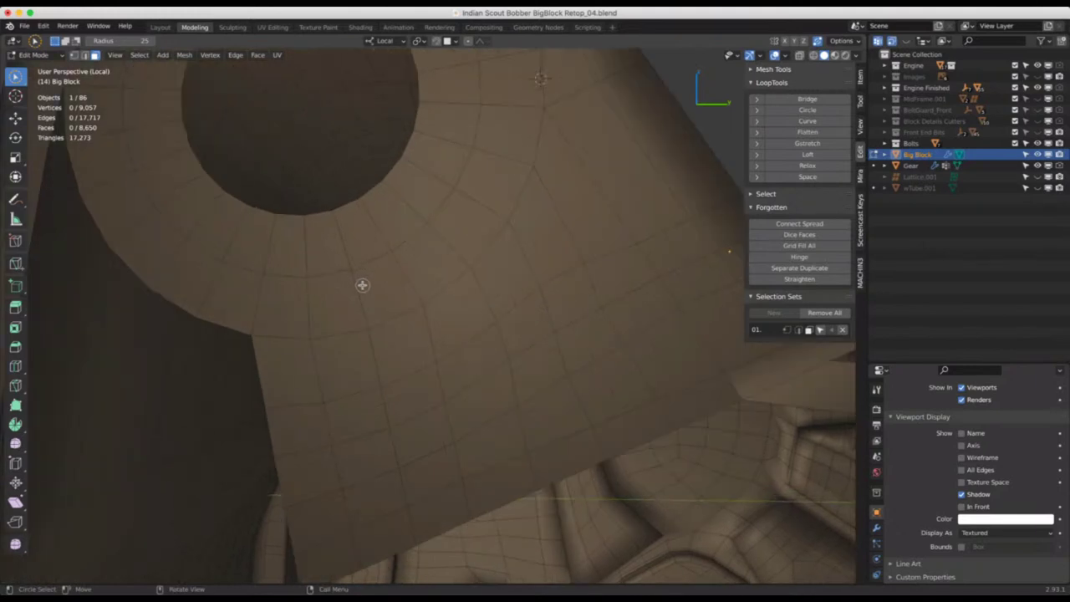
# Knife-cut a new edge path across the plate below the boss up toward the ring
pyautogui.press('k')
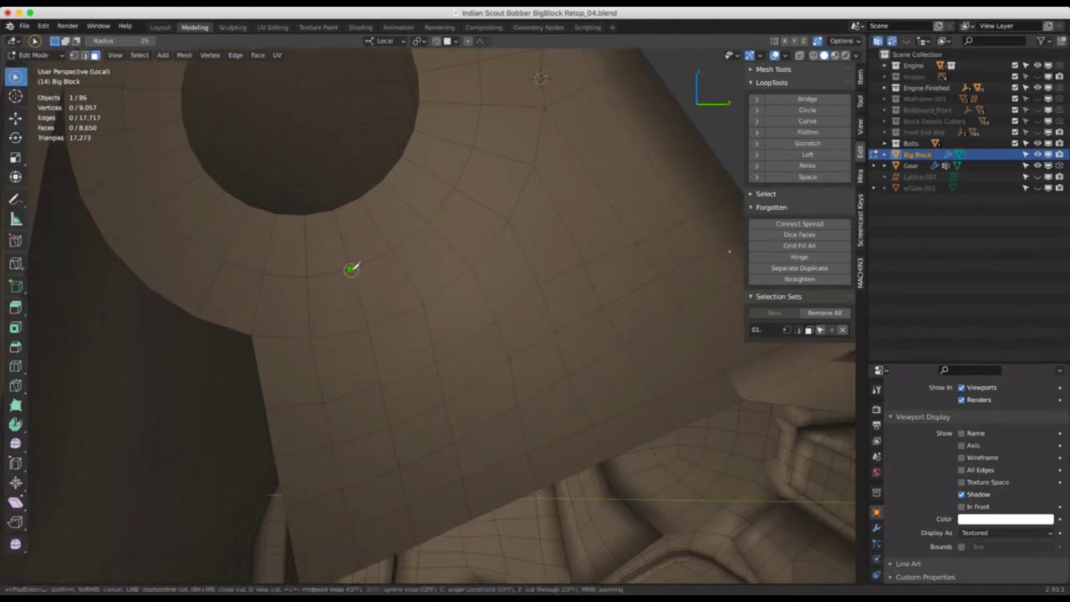
pyautogui.click(349, 268)
pyautogui.click(424, 304)
pyautogui.click(392, 250)
pyautogui.click(436, 294)
pyautogui.click(370, 327)
pyautogui.click(427, 320)
pyautogui.click(479, 280)
pyautogui.click(518, 236)
pyautogui.click(544, 183)
pyautogui.click(556, 123)
pyautogui.press('Return')
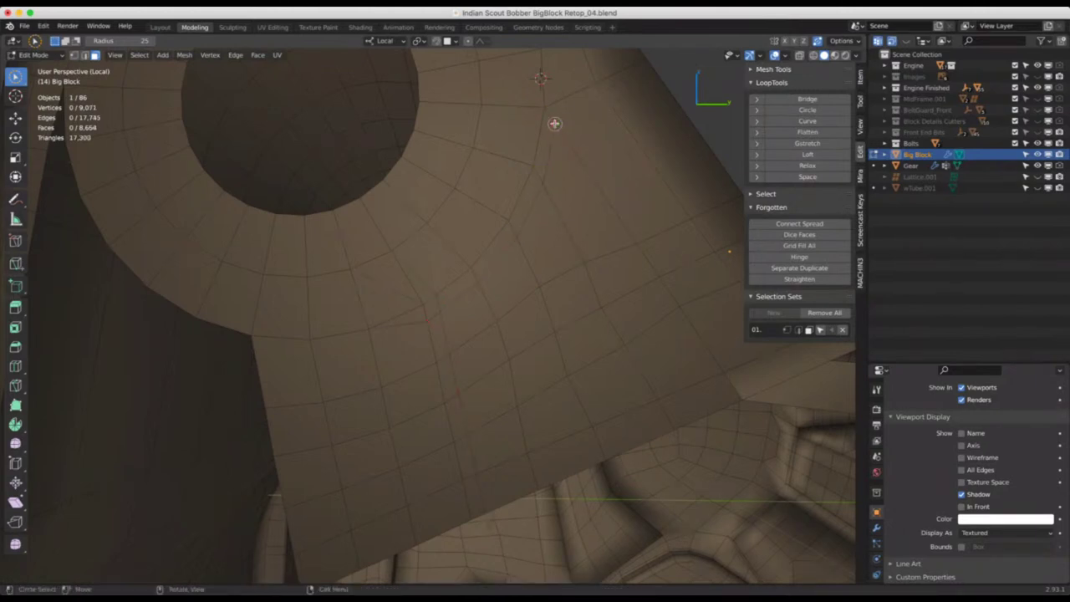
# Dissolve the two stray cut edges, leaving 9,071 vertices and 8,662 faces
pyautogui.click(406, 285)
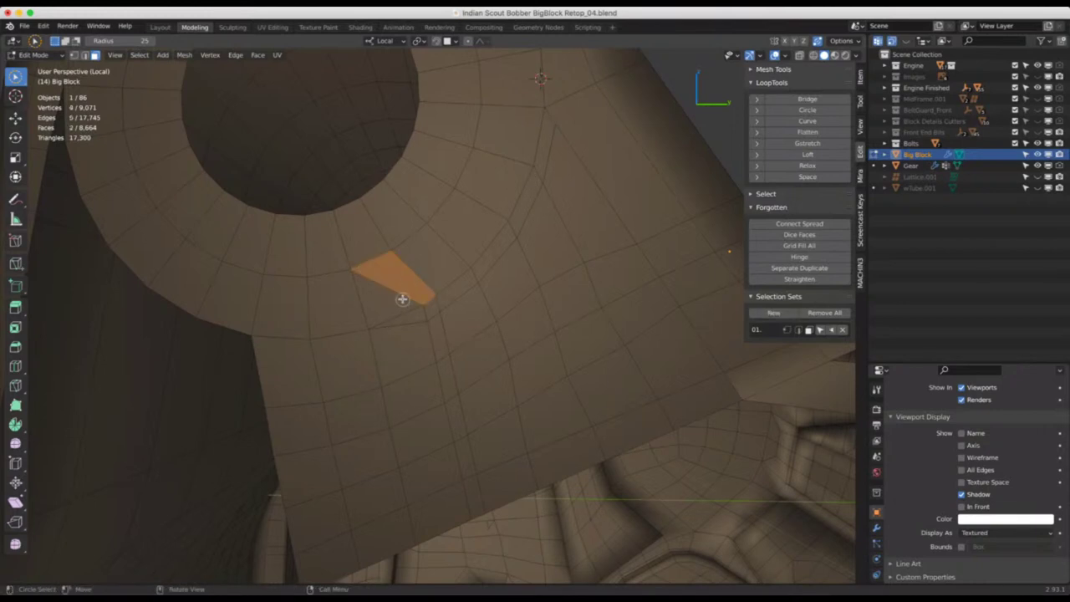
pyautogui.hotkey('ctrl', 'z')
pyautogui.hotkey('ctrl', 'z')
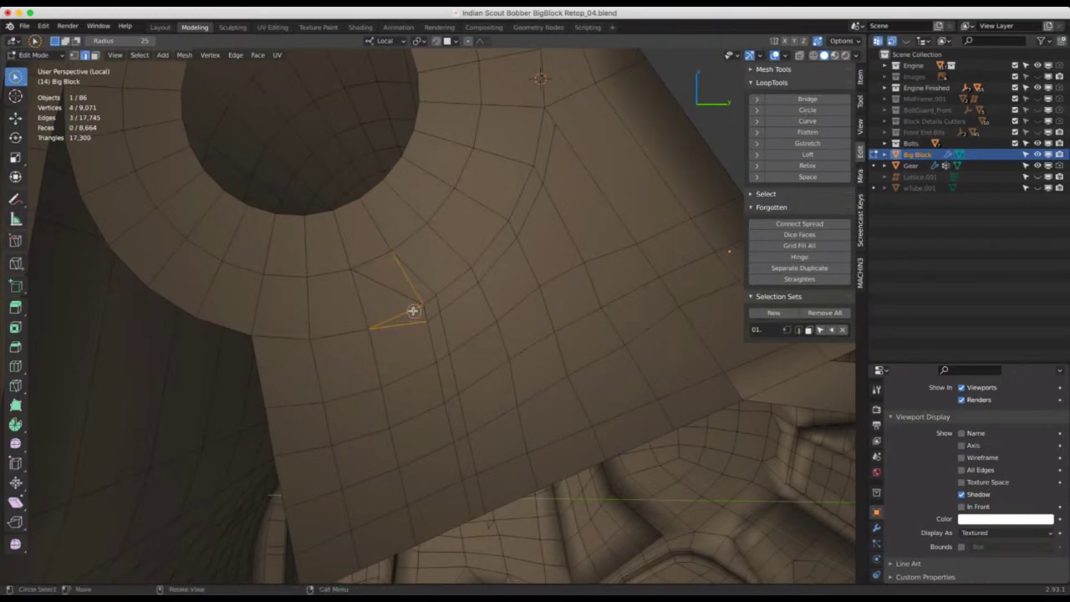
pyautogui.hotkey('ctrl', 'z')
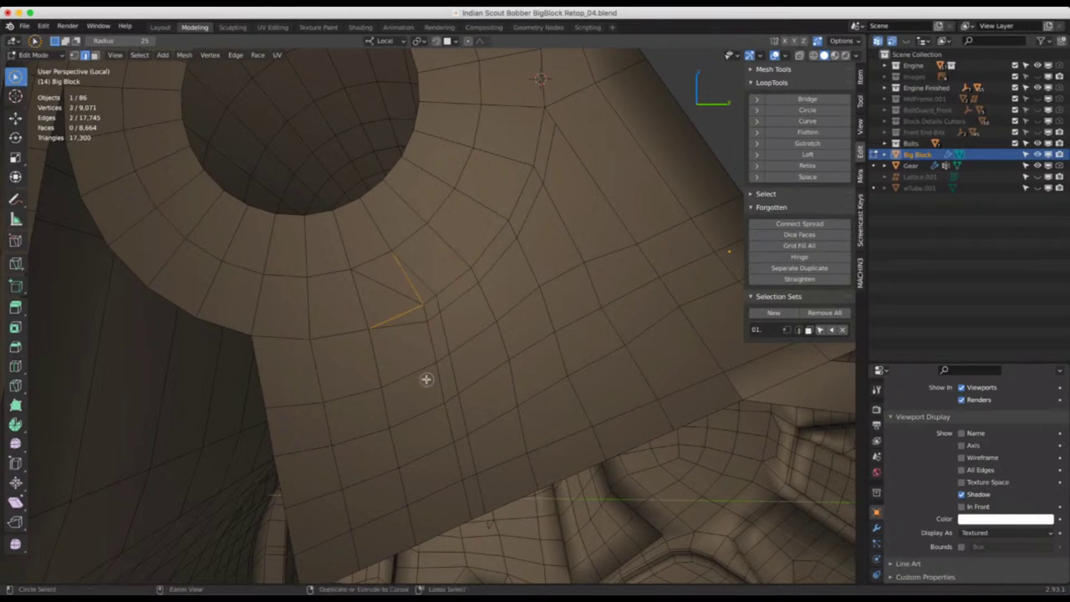
pyautogui.hotkey('ctrl', 'x')
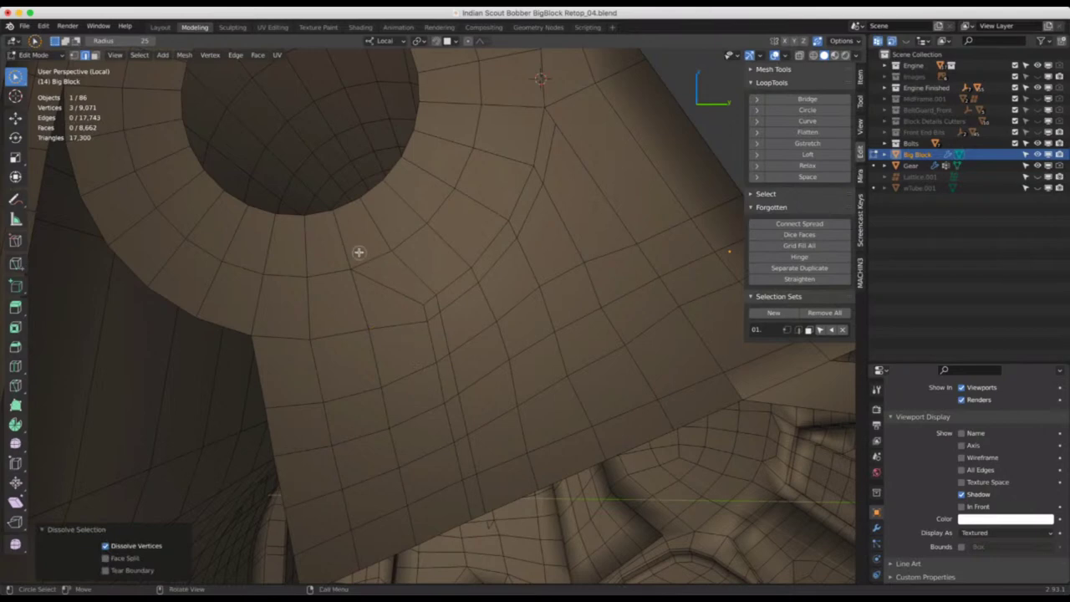
pyautogui.moveTo(446, 372)
pyautogui.mouseDown(button='middle')
pyautogui.moveTo(437, 358)
pyautogui.moveTo(396, 394)
pyautogui.moveTo(427, 365)
pyautogui.mouseUp(button='middle')
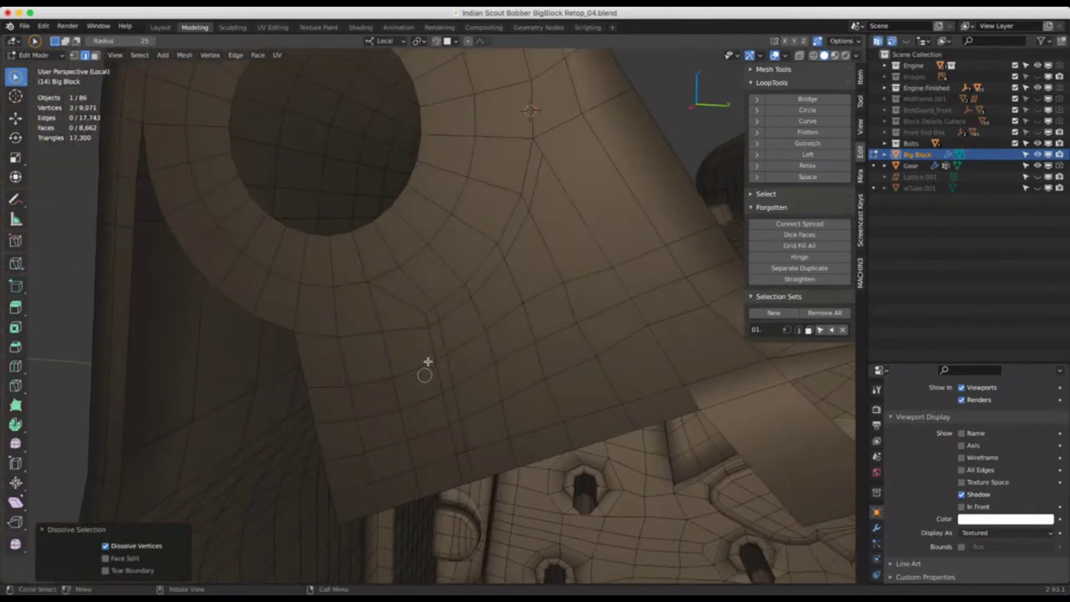
pyautogui.click(437, 317)
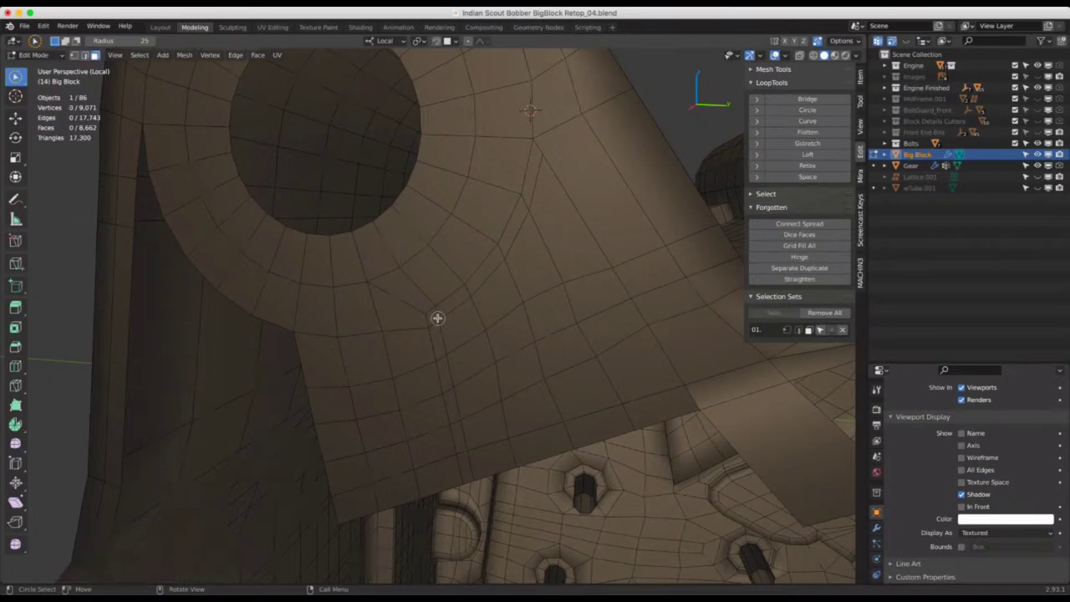
pyautogui.moveTo(437, 318)
pyautogui.mouseDown()
pyautogui.moveTo(468, 424)
pyautogui.moveTo(490, 449)
pyautogui.moveTo(554, 385)
pyautogui.moveTo(506, 243)
pyautogui.moveTo(488, 284)
pyautogui.moveTo(542, 191)
pyautogui.moveTo(641, 390)
pyautogui.moveTo(592, 353)
pyautogui.mouseUp()
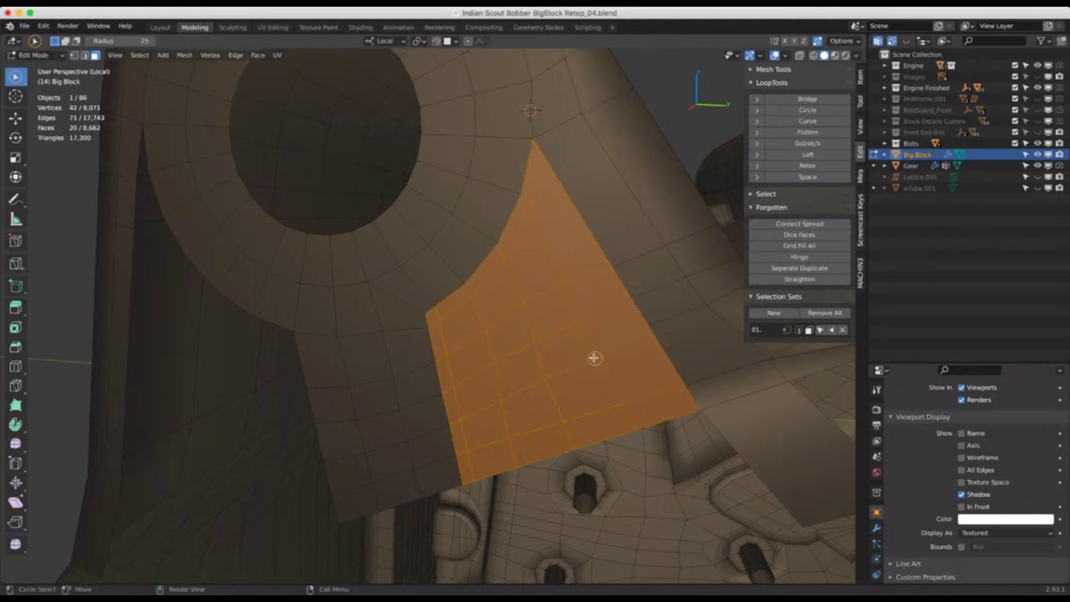
pyautogui.moveTo(592, 354); pyautogui.dragTo(547, 387, button='middle')
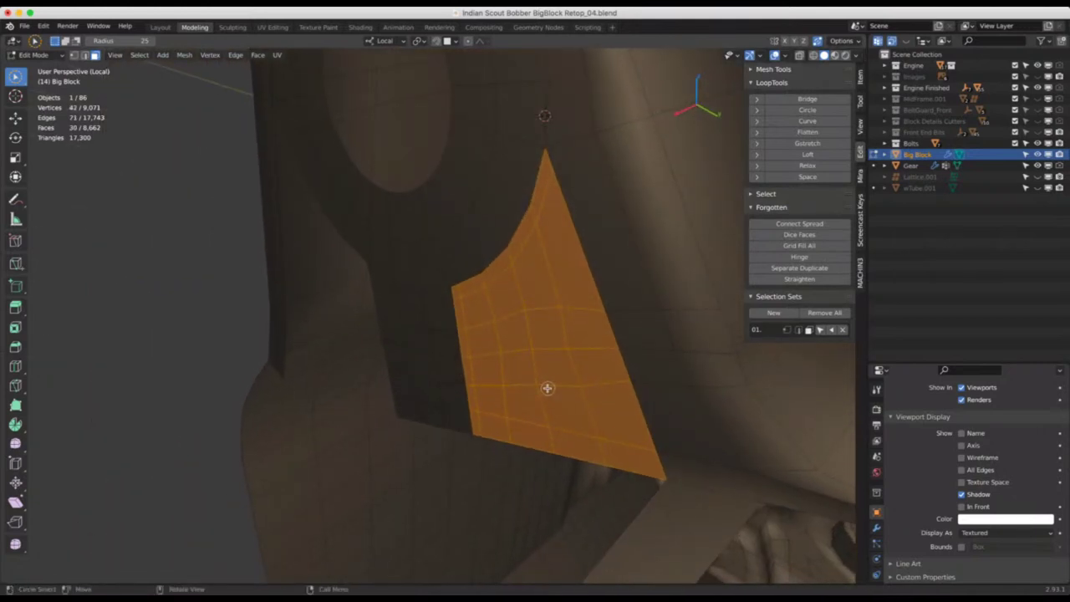
pyautogui.press('e')
pyautogui.press('x')
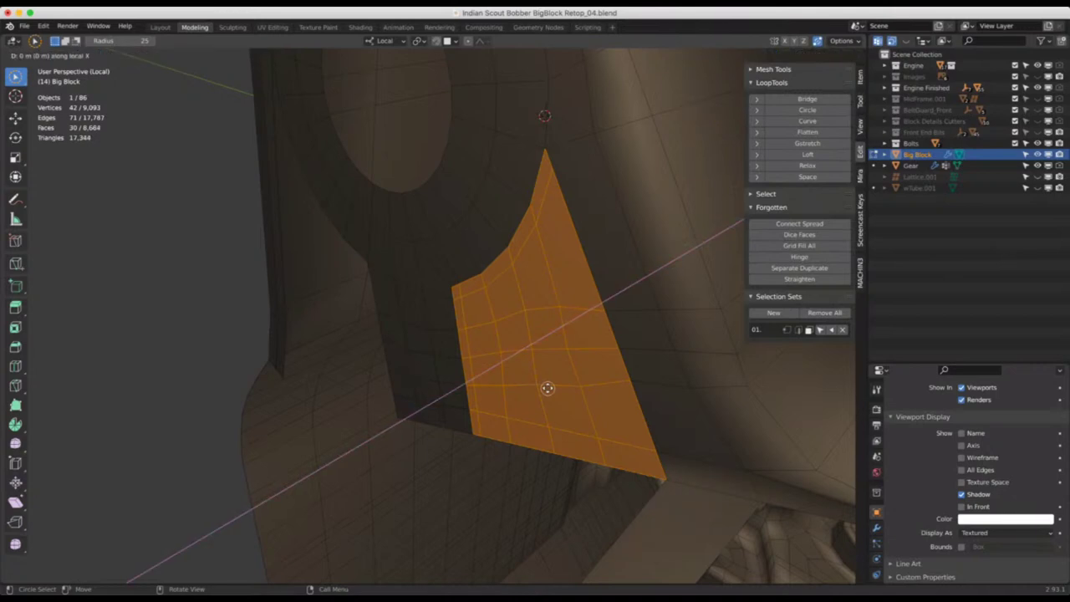
pyautogui.click(583, 368)
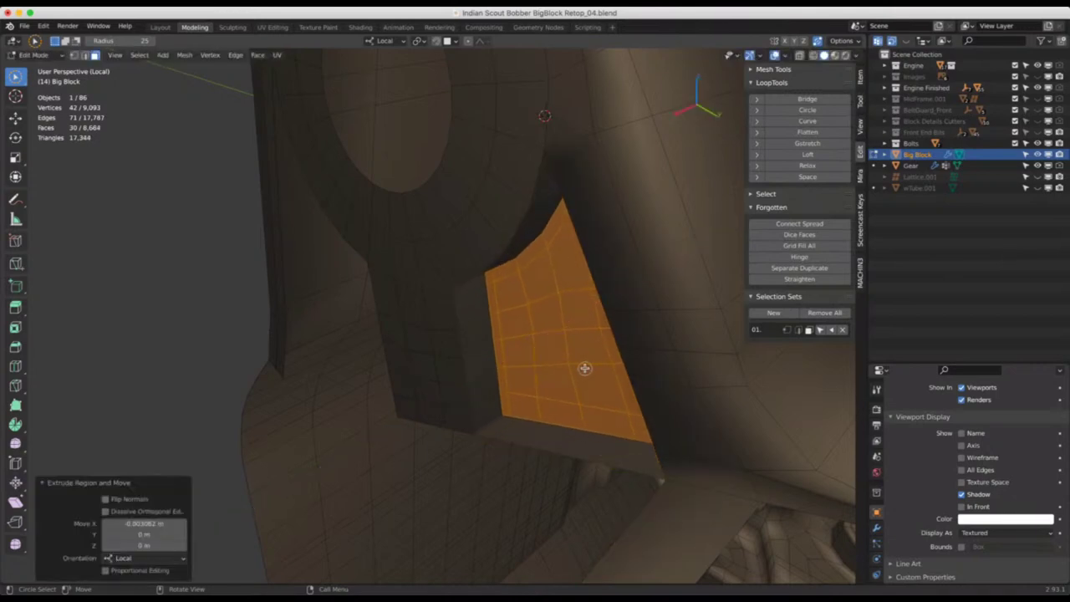
pyautogui.moveTo(585, 367); pyautogui.dragTo(609, 289, button='middle')
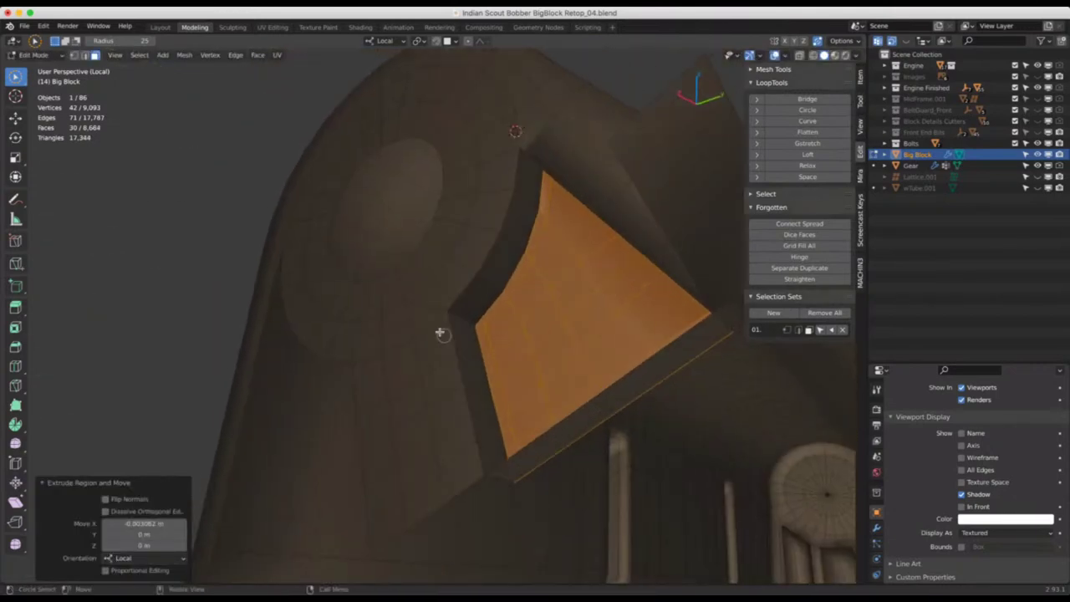
pyautogui.scroll(3, 500, 336)
pyautogui.moveTo(500, 336); pyautogui.dragTo(492, 331, button='middle')
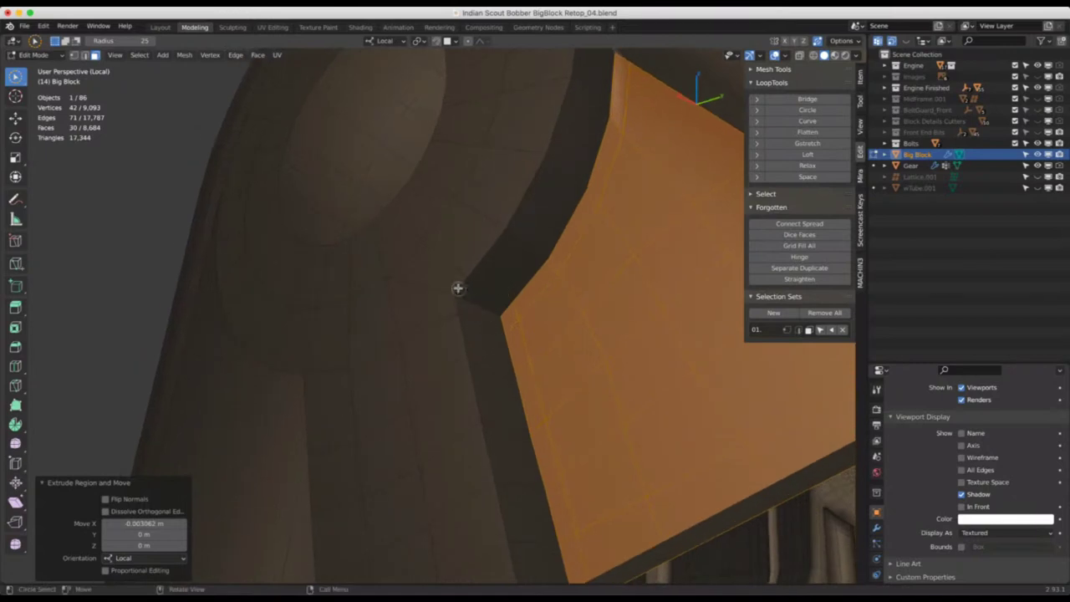
pyautogui.moveTo(454, 289); pyautogui.dragTo(506, 354, button='middle')
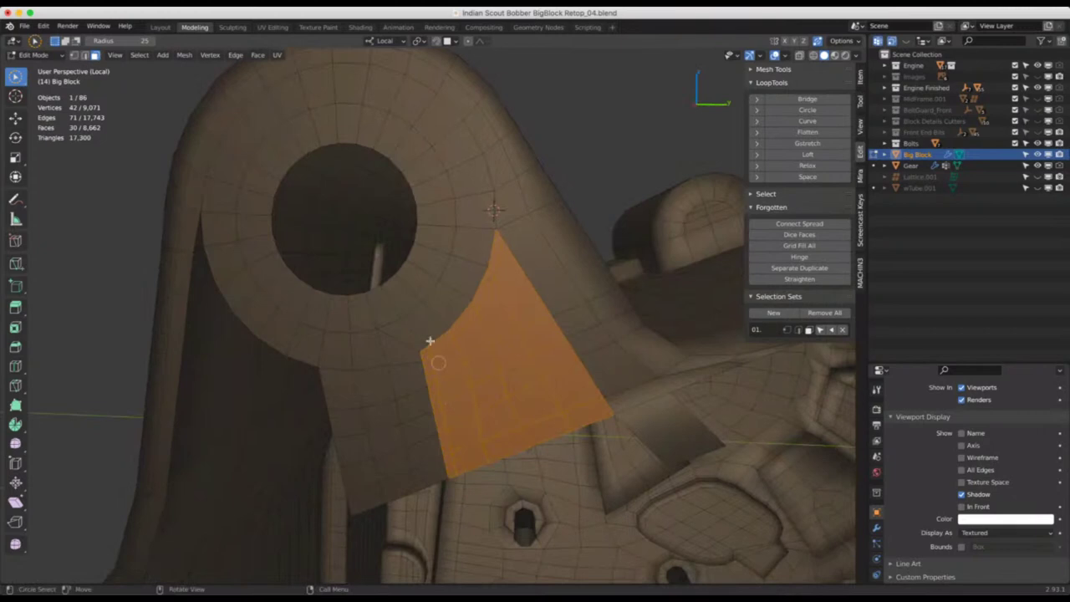
# Deselect the faces and exit Local view to see the gear and full engine around the boss
pyautogui.click(594, 162)
pyautogui.scroll(3, 493, 263)
pyautogui.scroll(-1, 499, 242)
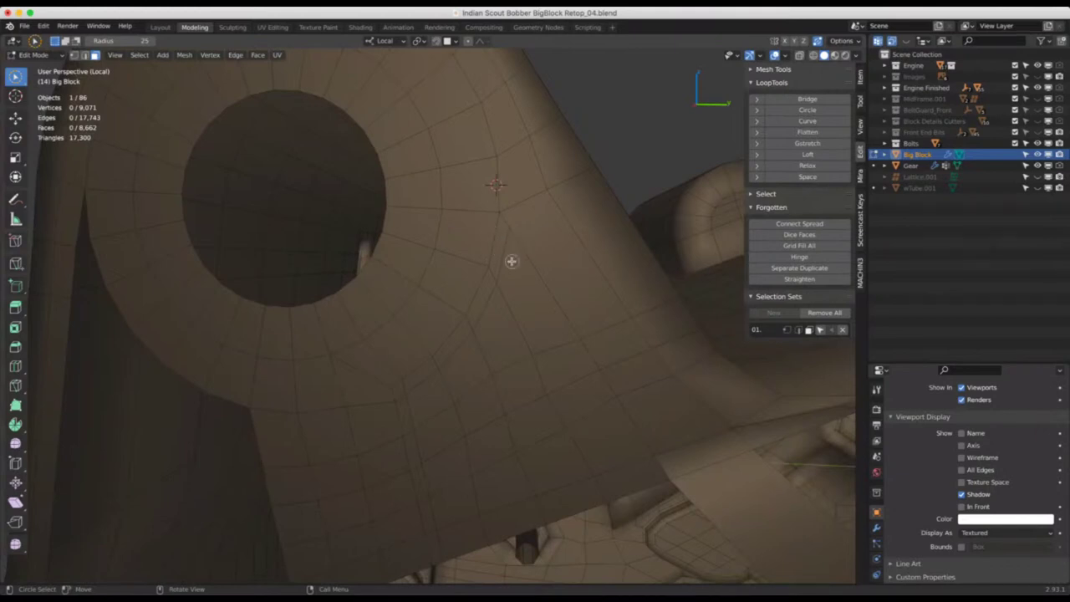
pyautogui.scroll(-2, 508, 296)
pyautogui.keyDown('shift'); pyautogui.scroll(-3, 515, 299); pyautogui.keyUp('shift')
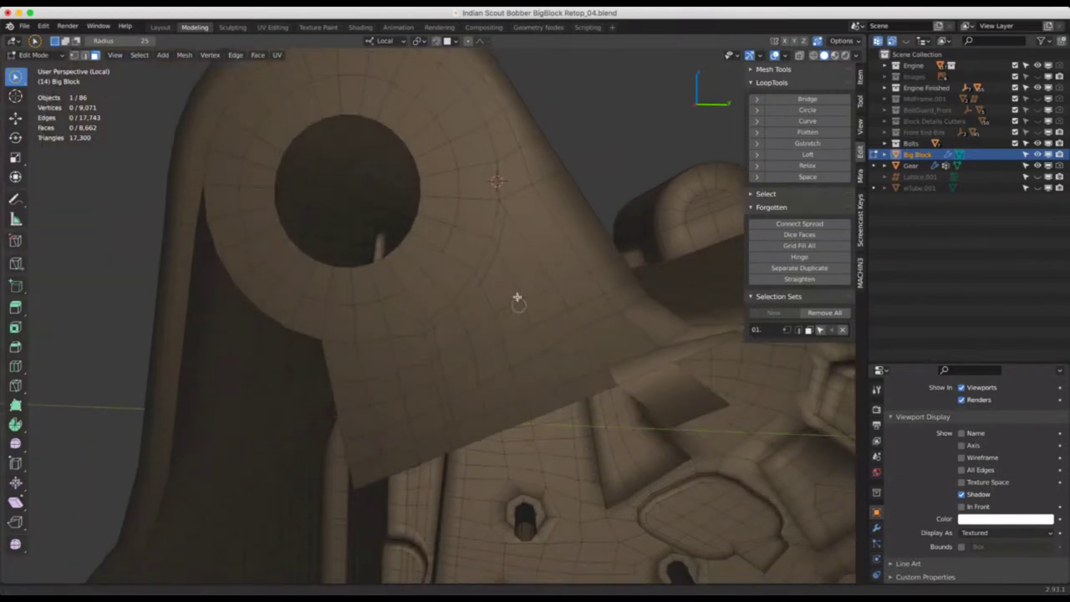
pyautogui.moveTo(501, 305); pyautogui.dragTo(497, 346, button='middle')
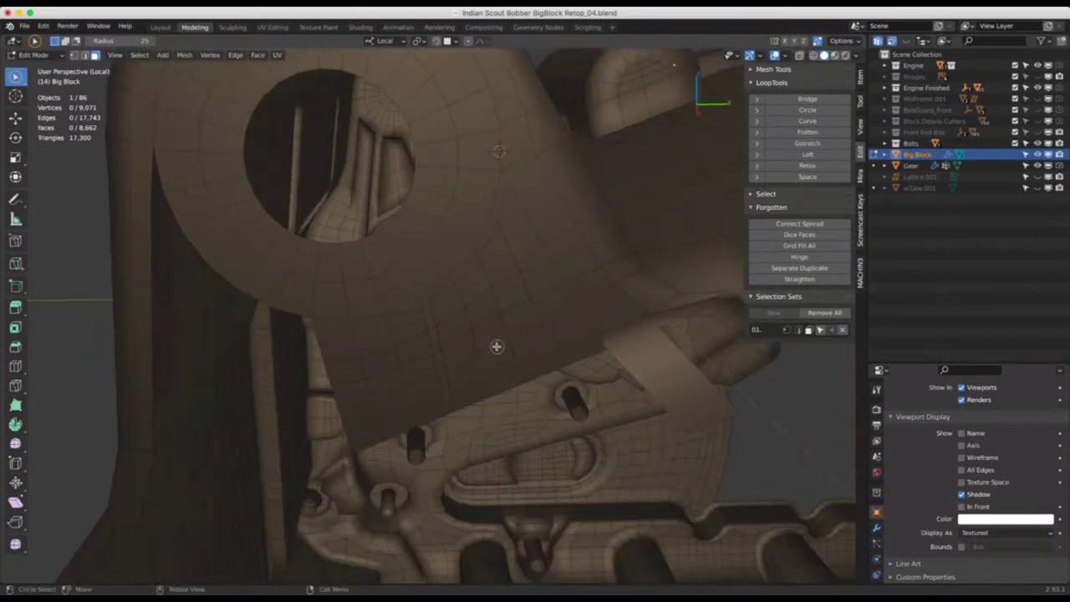
pyautogui.moveTo(454, 418); pyautogui.dragTo(440, 397, button='middle')
pyautogui.press('KP_Divide')
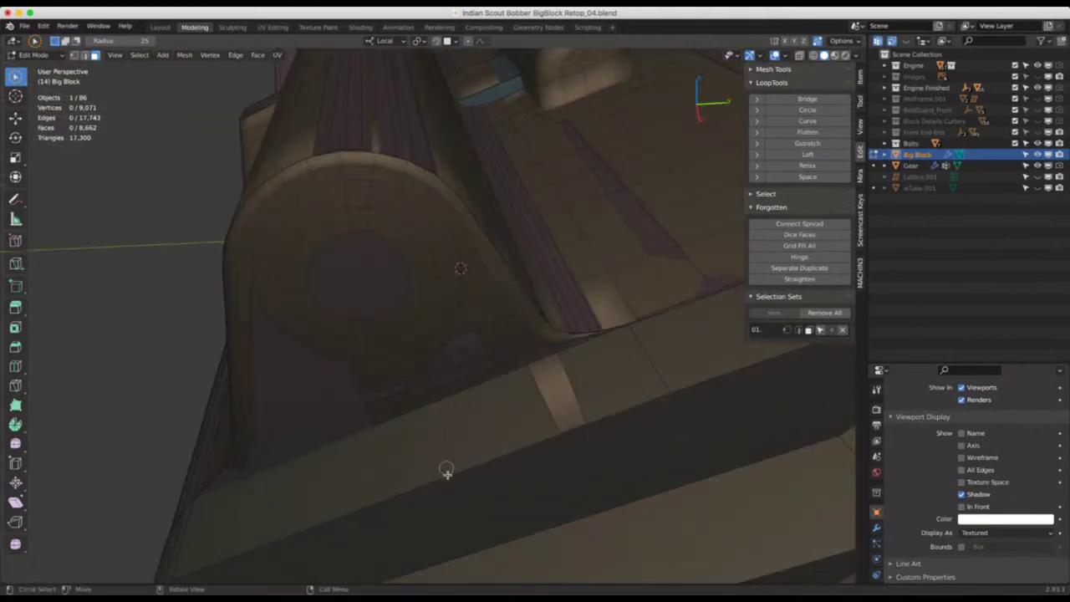
pyautogui.scroll(3, 439, 407)
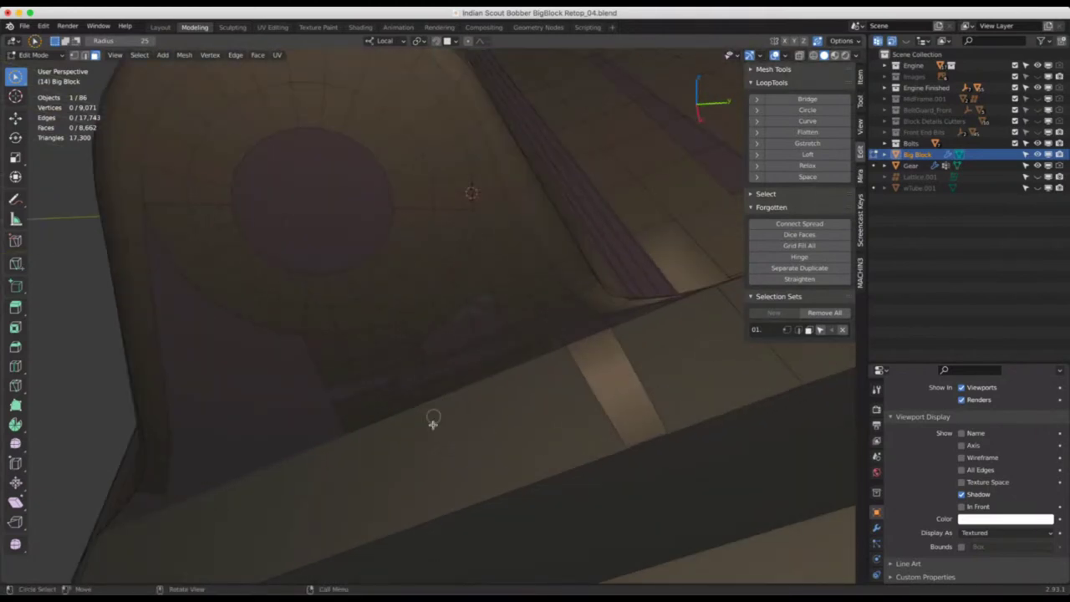
pyautogui.scroll(2, 429, 404)
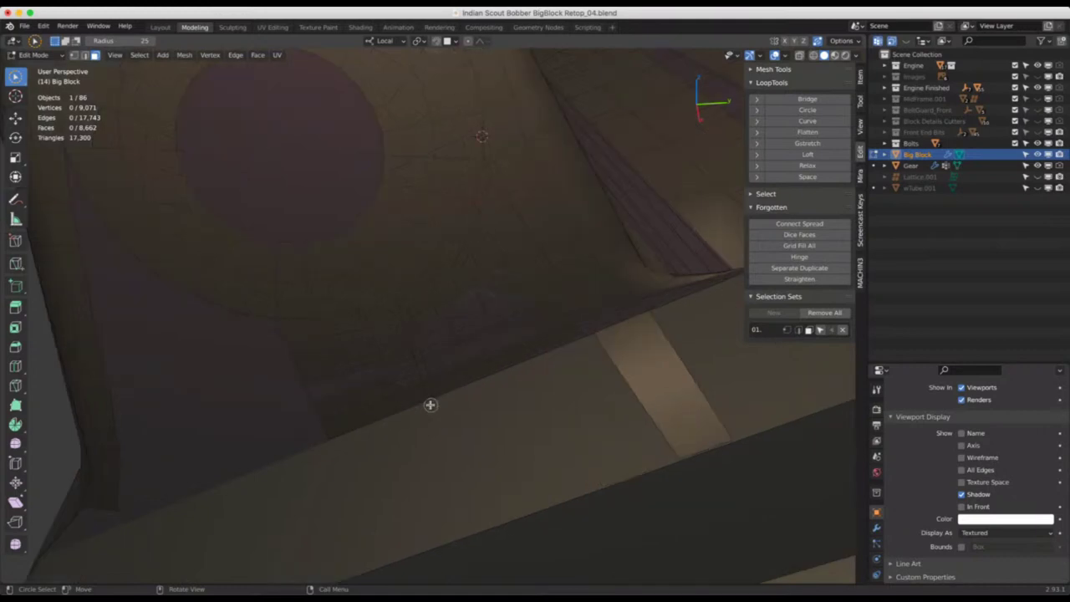
pyautogui.scroll(1, 430, 405)
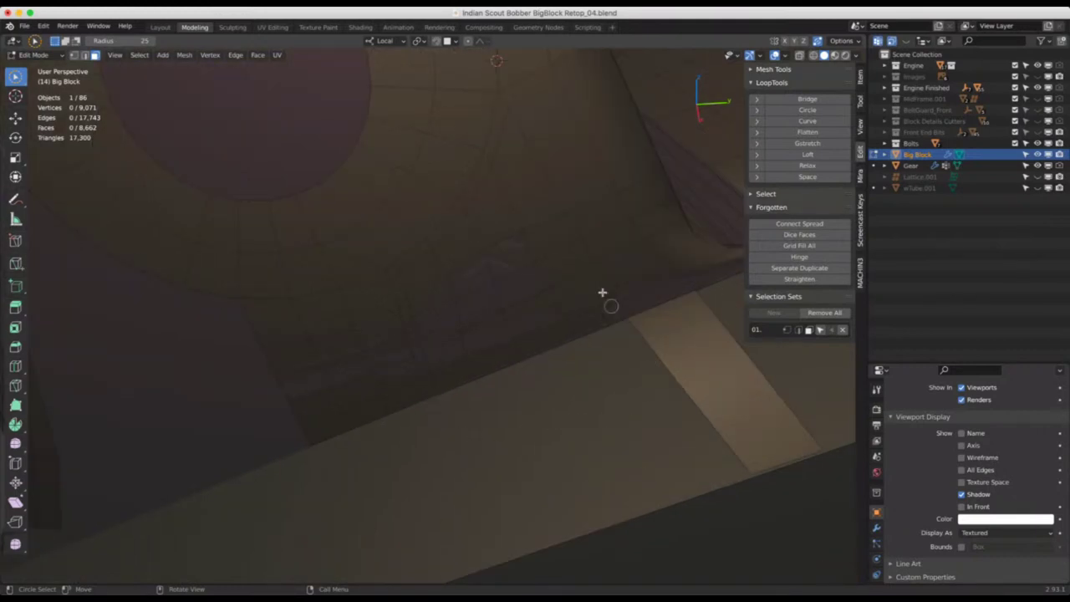
pyautogui.scroll(-3, 538, 255)
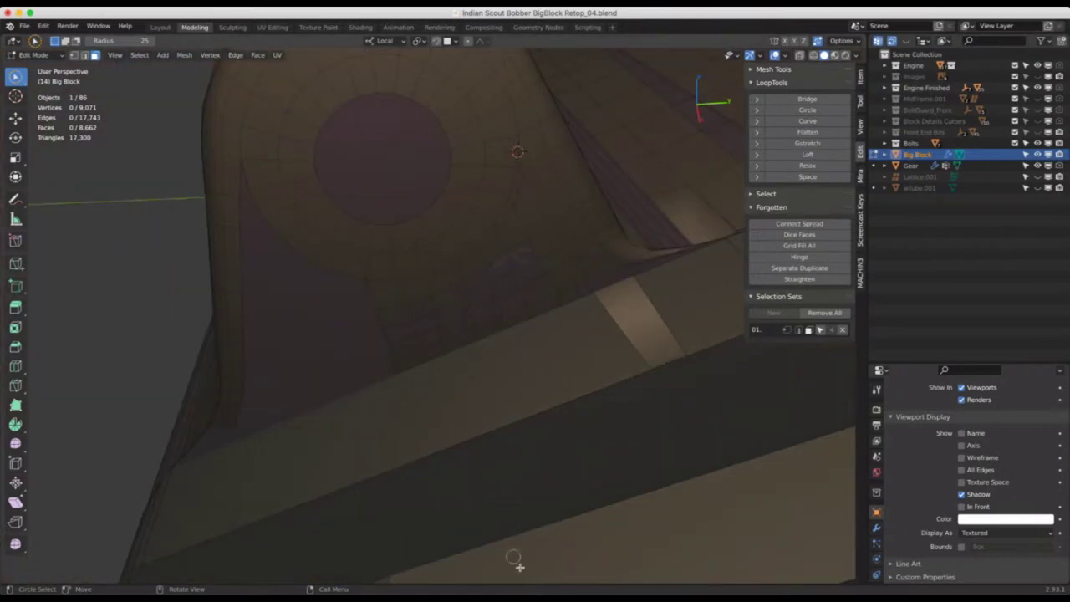
pyautogui.scroll(3, 520, 269)
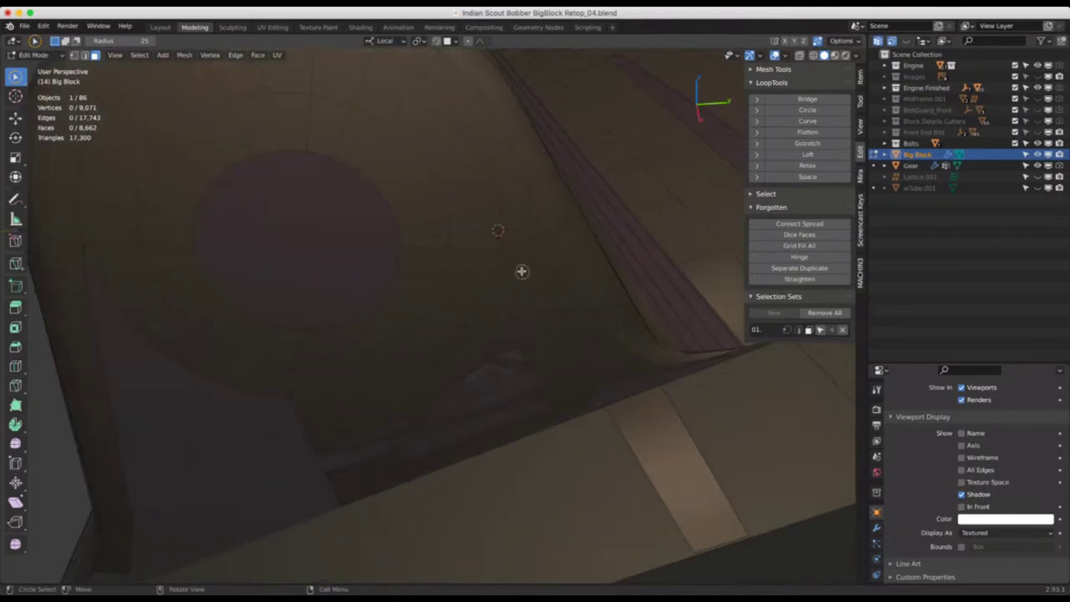
pyautogui.moveTo(509, 251)
pyautogui.mouseDown(button='middle')
pyautogui.moveTo(497, 202)
pyautogui.moveTo(527, 294)
pyautogui.moveTo(519, 236)
pyautogui.mouseUp(button='middle')
# Knife-cut one edge from the patch's lower edge to the hole ring, bringing Big Block to 9,078 vertices
pyautogui.press('k')
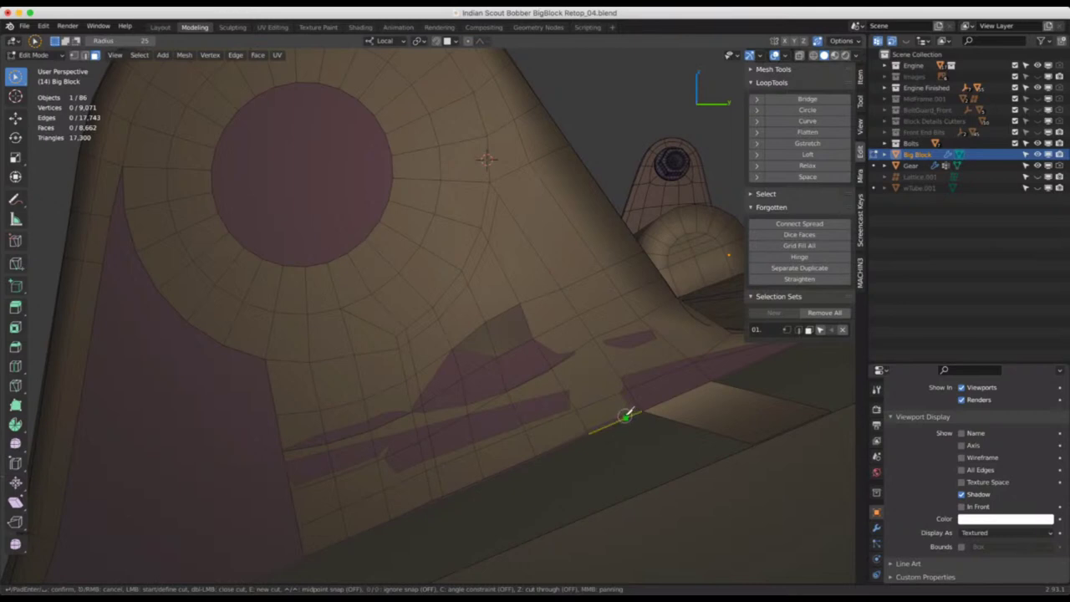
pyautogui.scroll(-5, 602, 418)
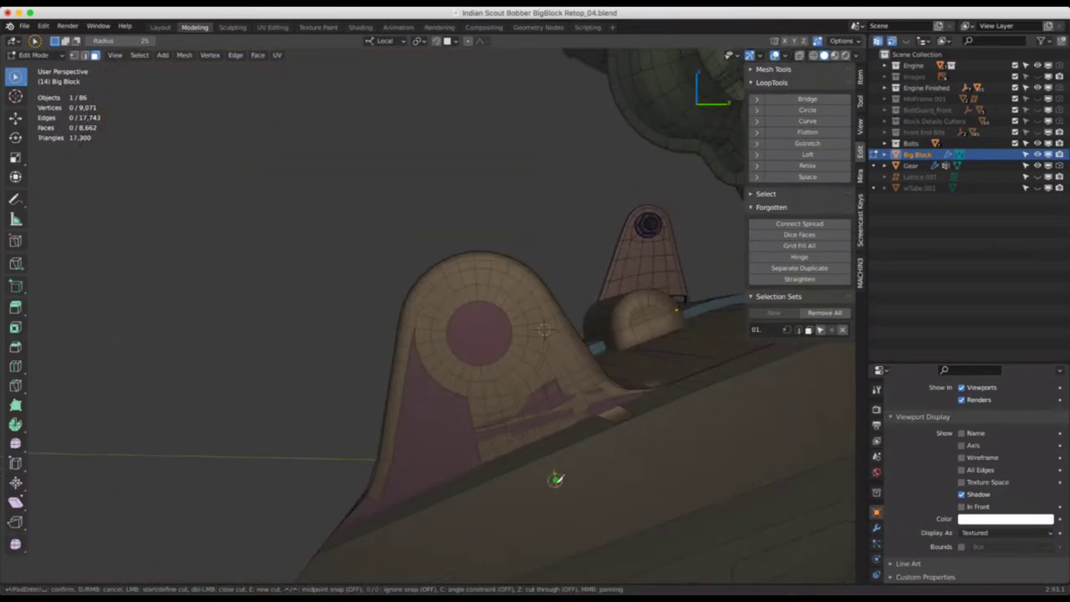
pyautogui.moveTo(532, 415); pyautogui.dragTo(480, 287, button='middle')
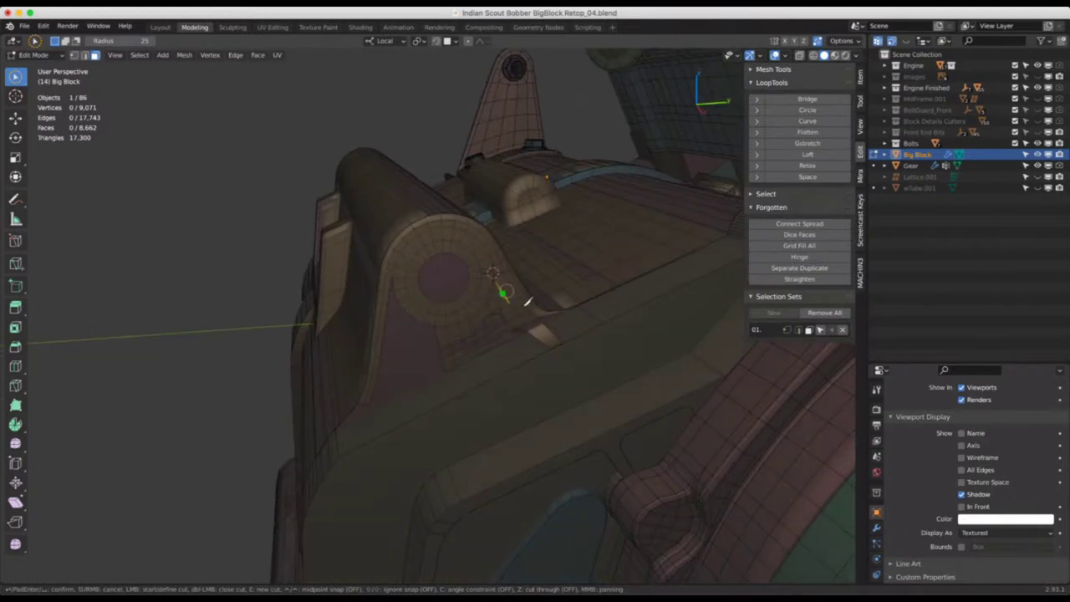
pyautogui.moveTo(506, 352)
pyautogui.mouseDown(button='middle')
pyautogui.moveTo(494, 341)
pyautogui.moveTo(520, 396)
pyautogui.moveTo(512, 341)
pyautogui.mouseUp(button='middle')
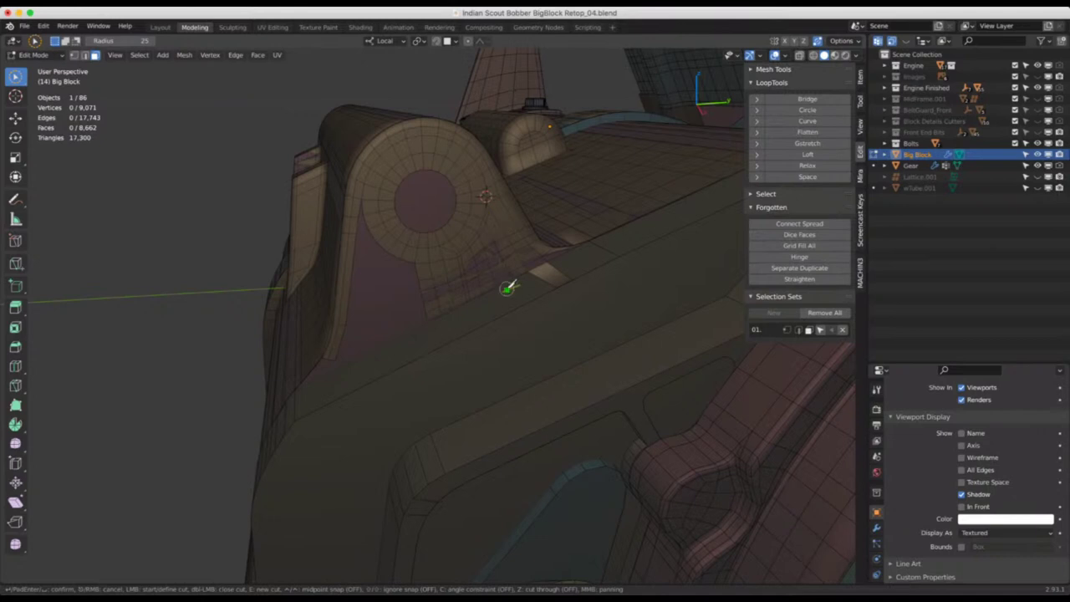
pyautogui.scroll(3, 489, 276)
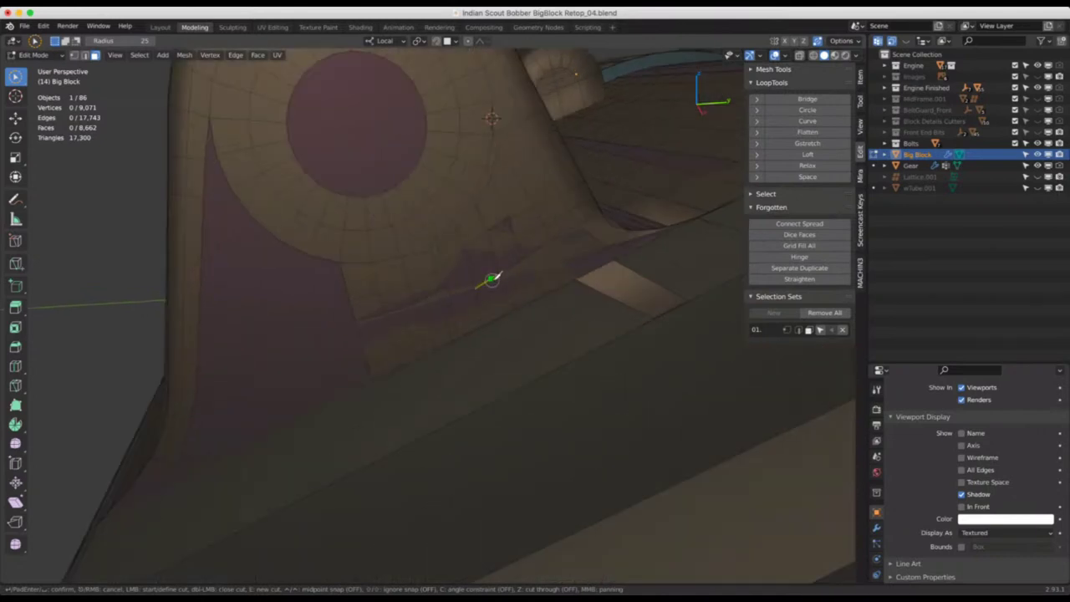
pyautogui.moveTo(490, 246); pyautogui.dragTo(473, 128, button='middle')
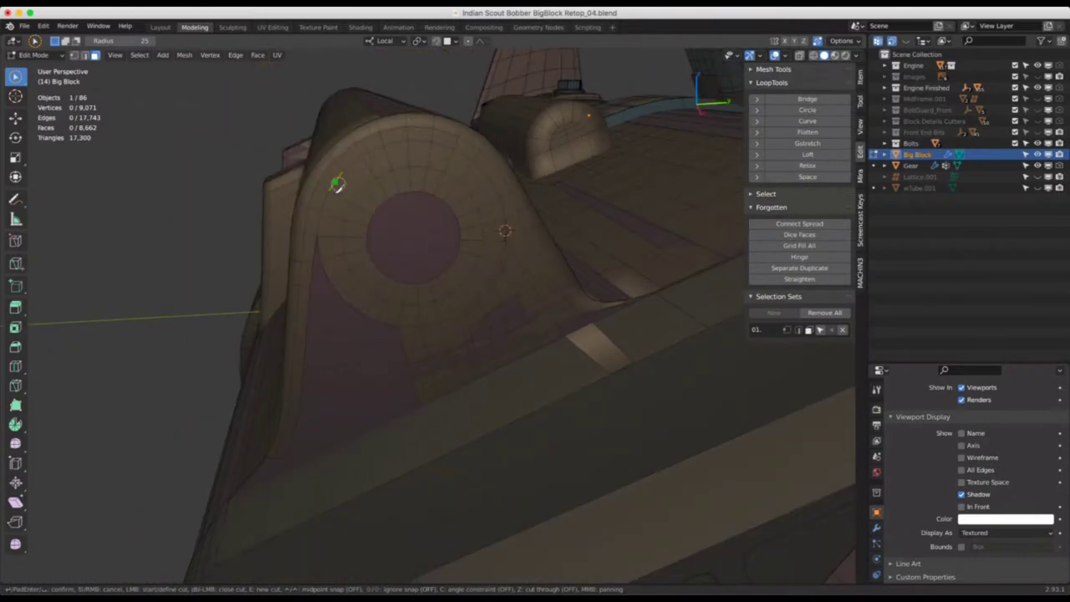
pyautogui.moveTo(396, 143); pyautogui.dragTo(426, 234, button='middle')
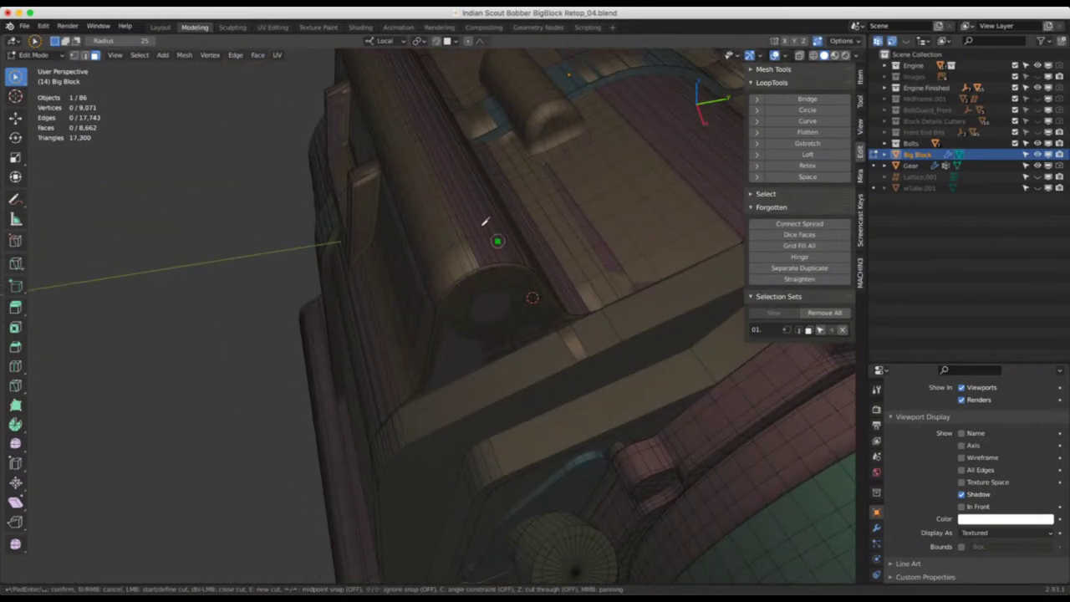
pyautogui.moveTo(484, 221); pyautogui.dragTo(465, 158, button='middle')
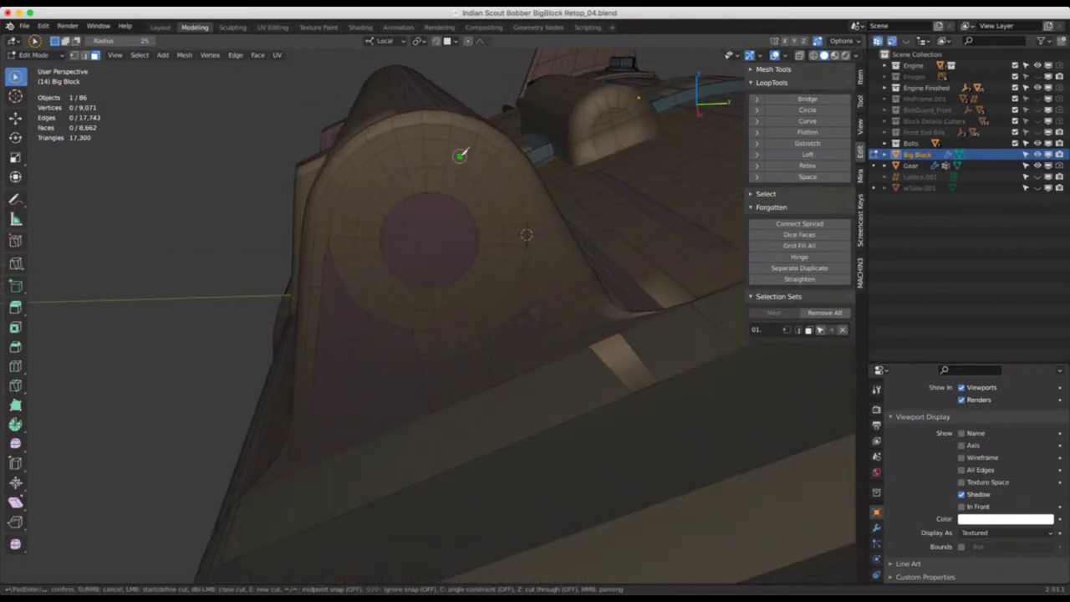
pyautogui.moveTo(490, 234); pyautogui.dragTo(507, 205, button='middle')
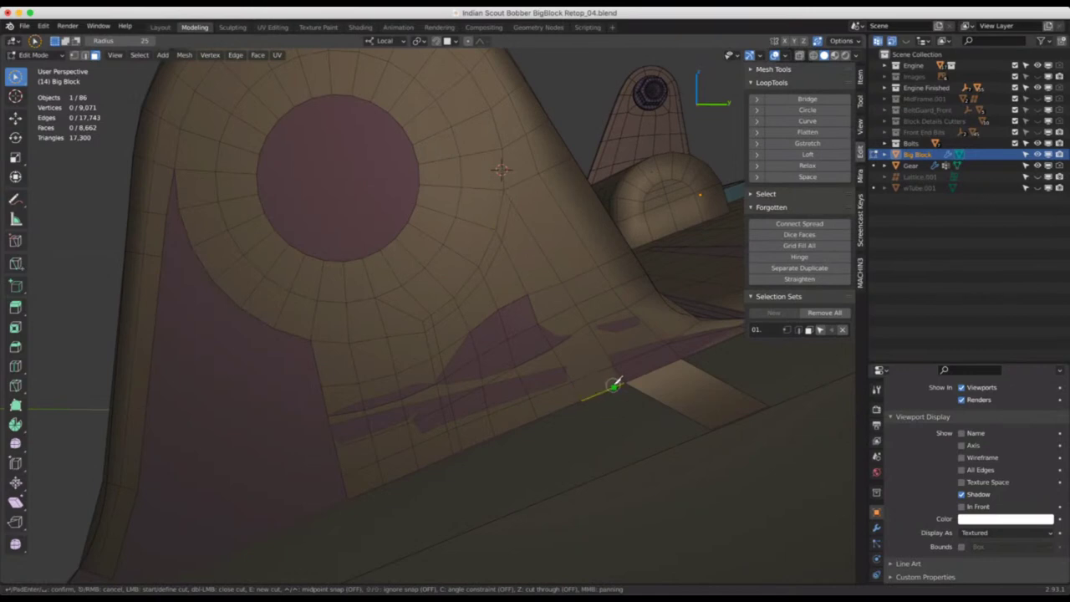
pyautogui.click(614, 386)
pyautogui.click(500, 201)
pyautogui.press('Return')
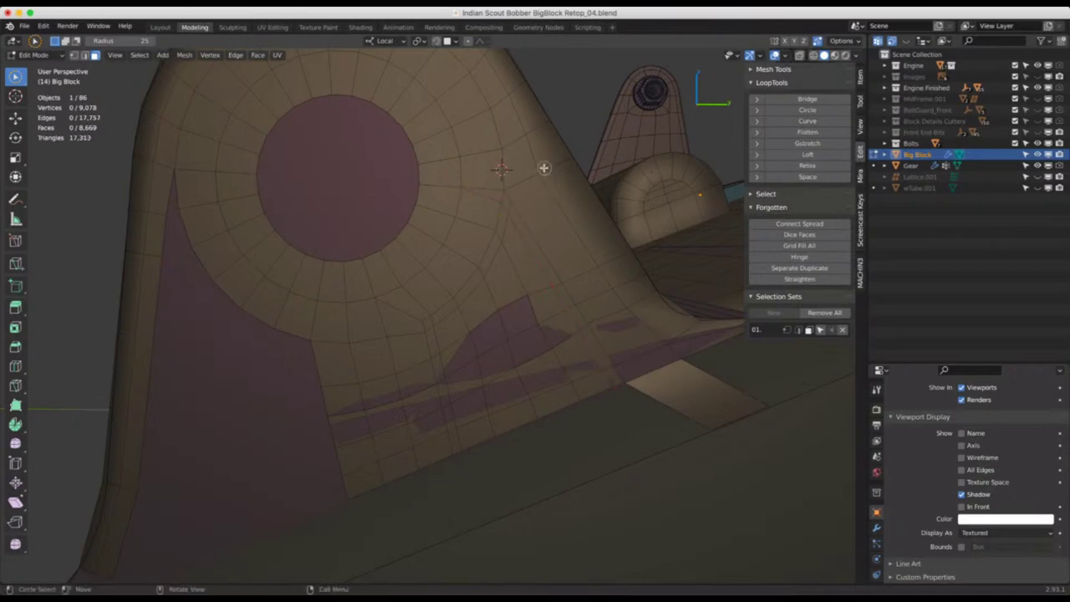
pyautogui.scroll(2, 534, 170)
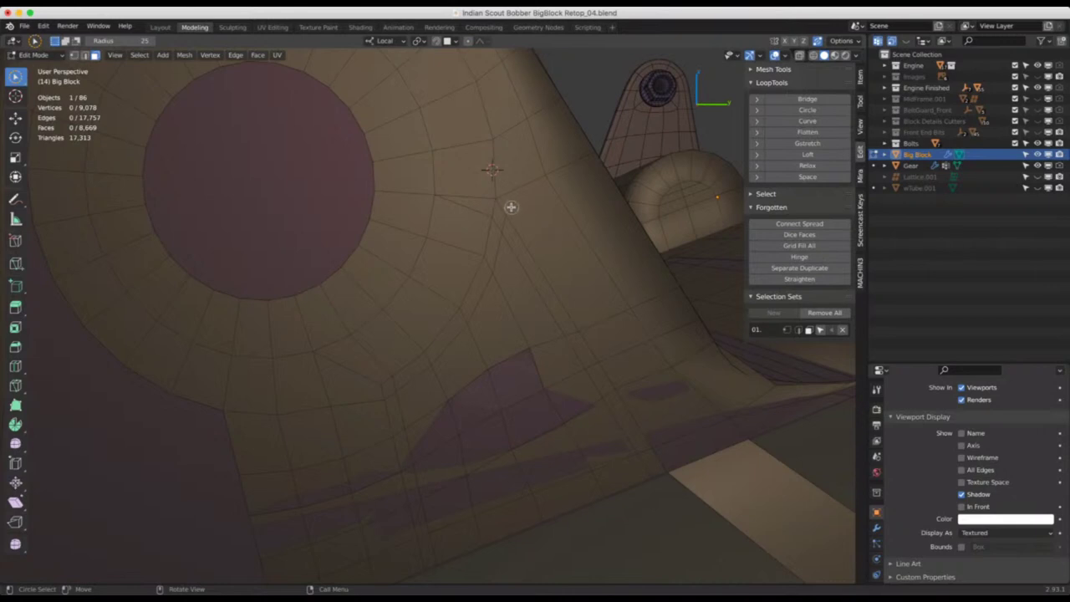
# Knife-cut a new edge path across the faces beside the circular boss
pyautogui.press('k')
pyautogui.click(506, 214)
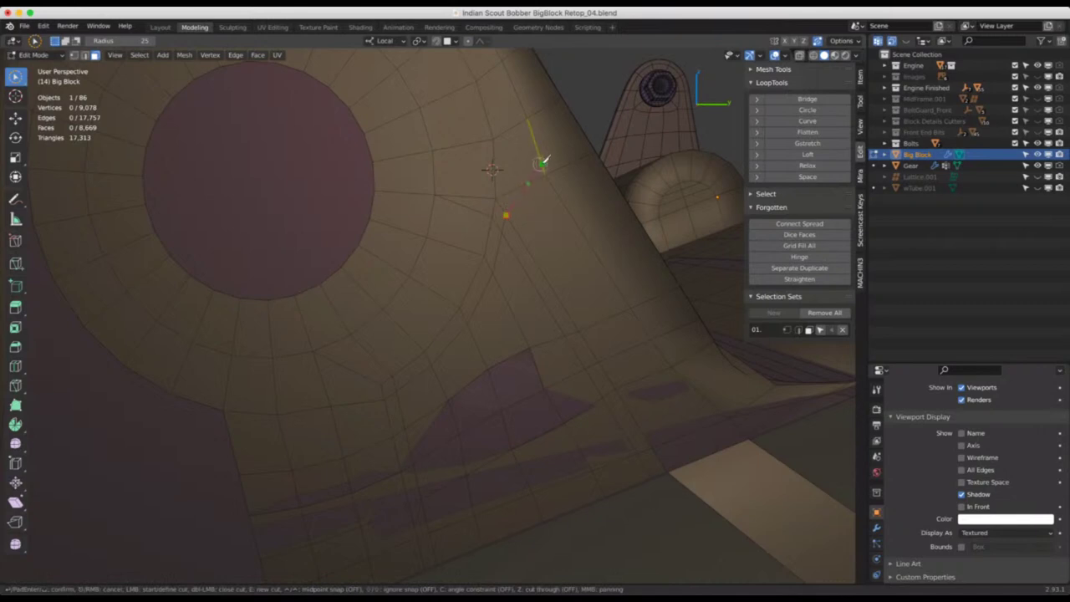
pyautogui.click(545, 174)
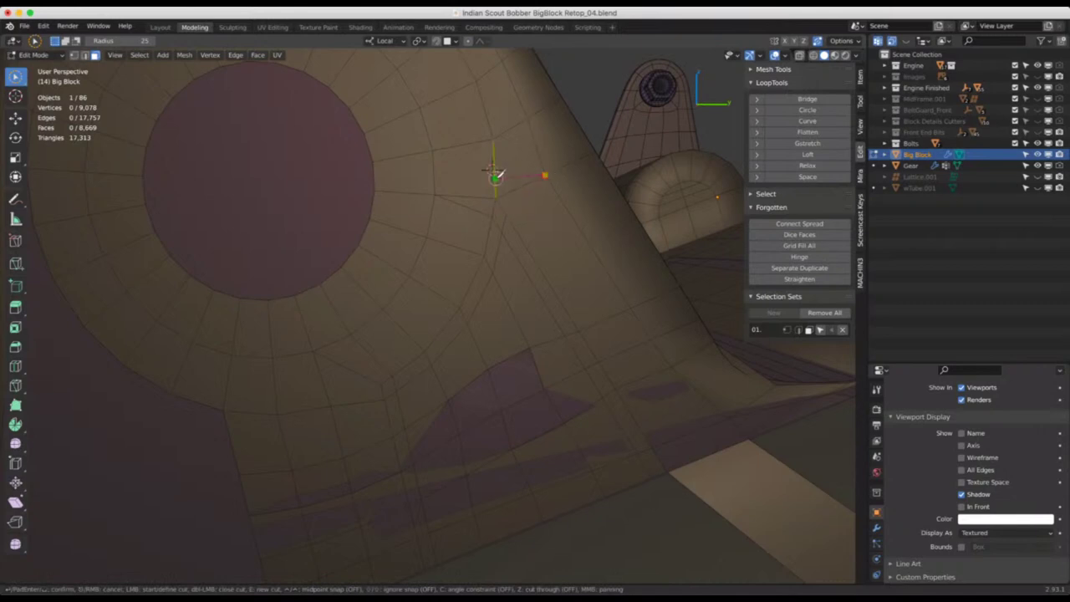
pyautogui.click(495, 178)
pyautogui.click(435, 194)
pyautogui.press('Return')
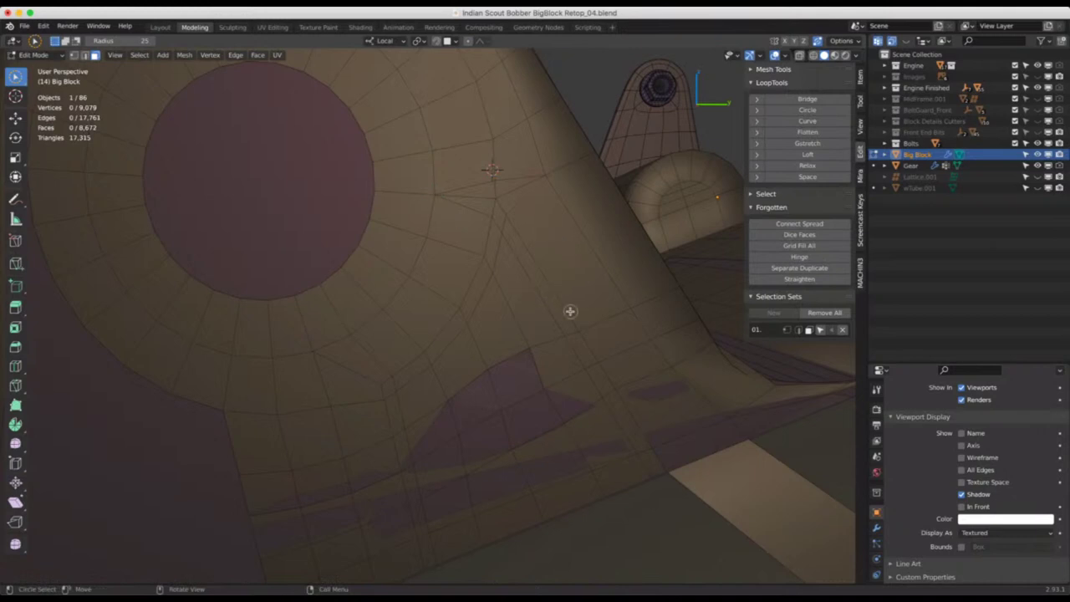
# Dissolve the leftover three-edge chain next to the new cut
pyautogui.click(513, 193)
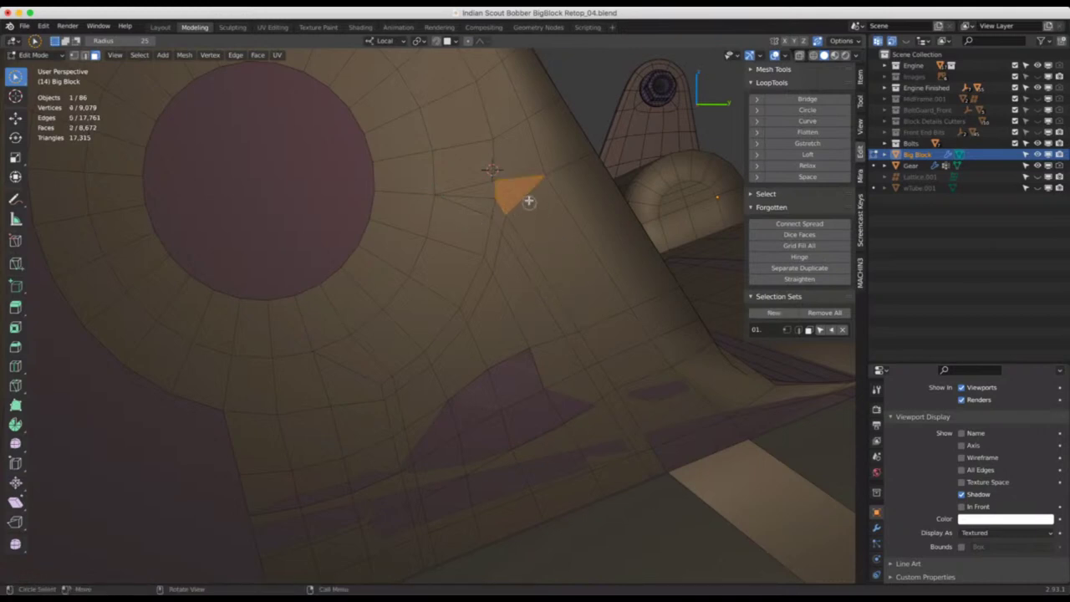
pyautogui.press('2')
pyautogui.keyDown('alt'); pyautogui.click(473, 203); pyautogui.keyUp('alt')
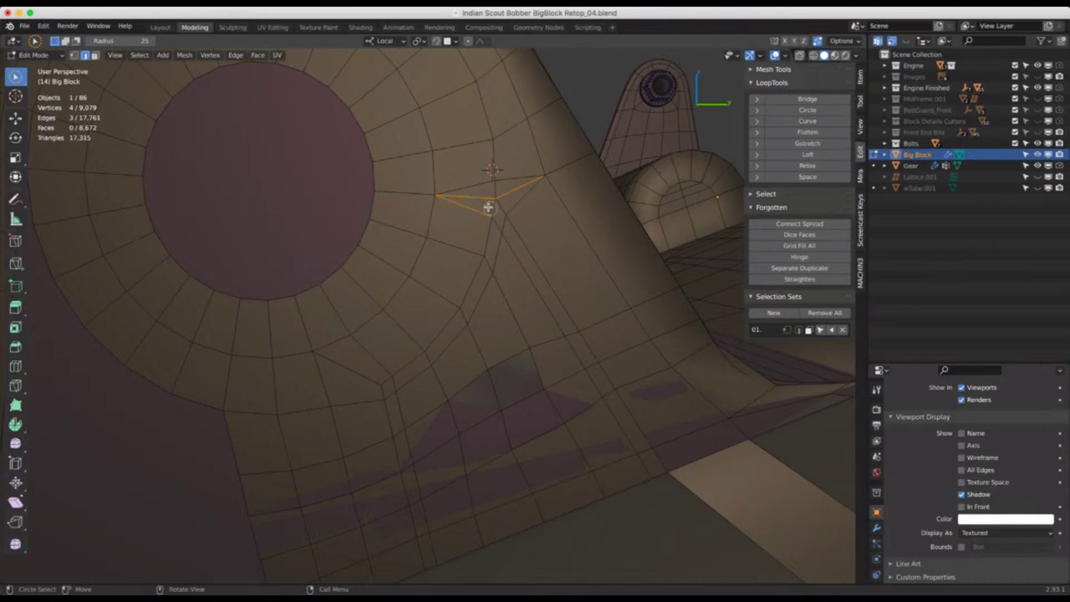
pyautogui.hotkey('ctrl', 'x')
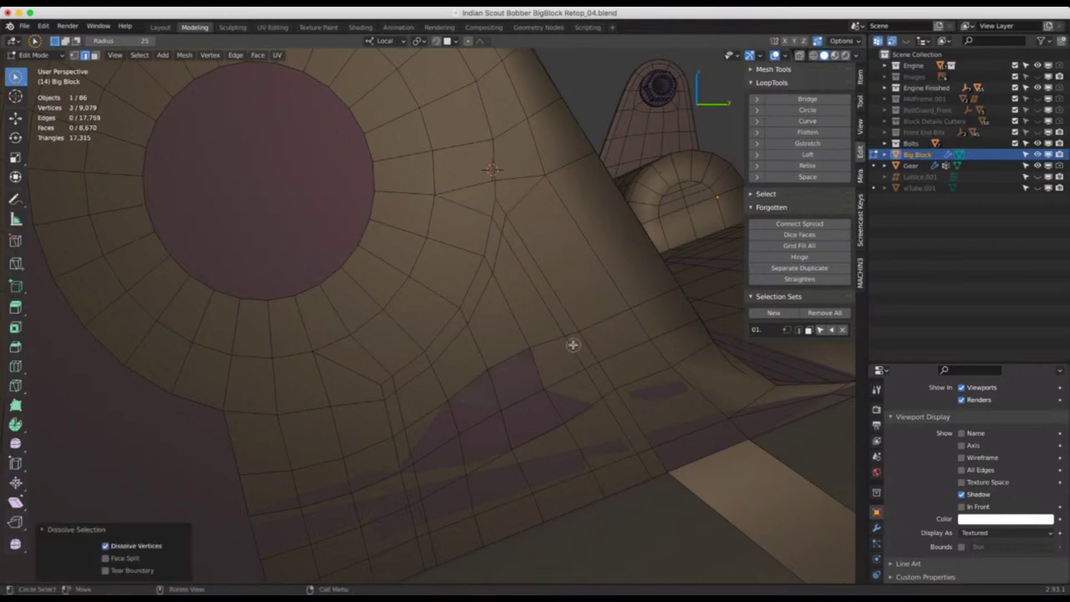
pyautogui.hscroll(-3, 573, 344)
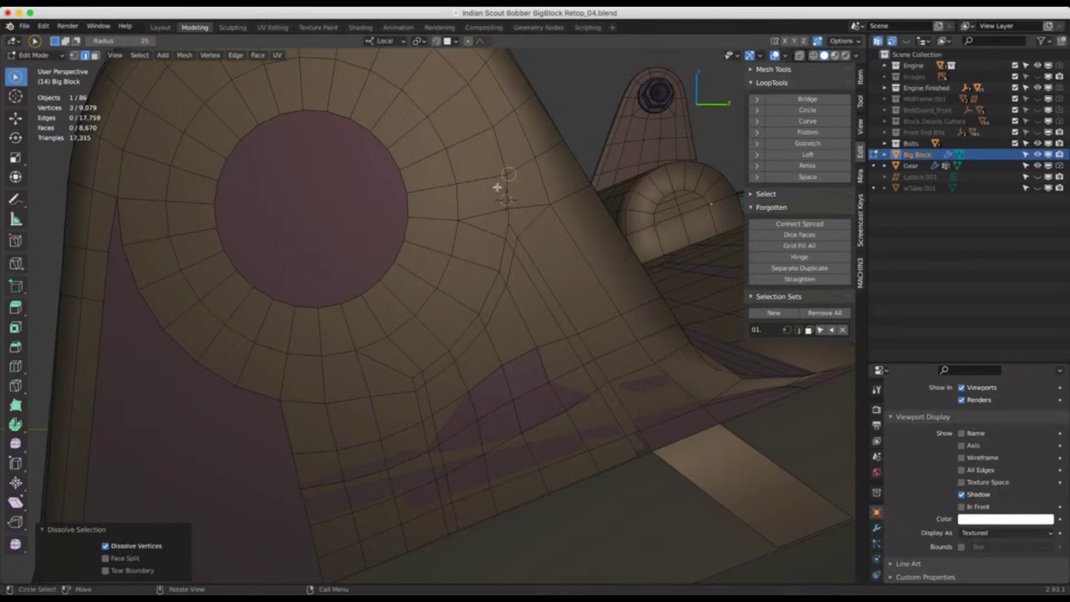
pyautogui.scroll(2, 514, 222)
pyautogui.press('1')
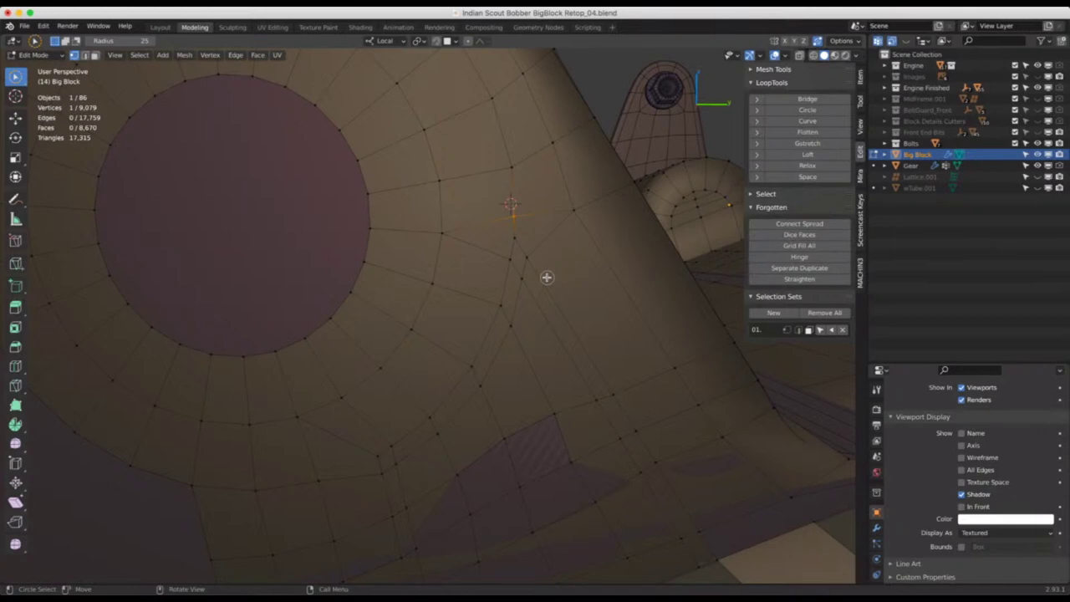
# Slide the selected vertex beside the boss along its edge into place
pyautogui.hotkey('shift', 'v')
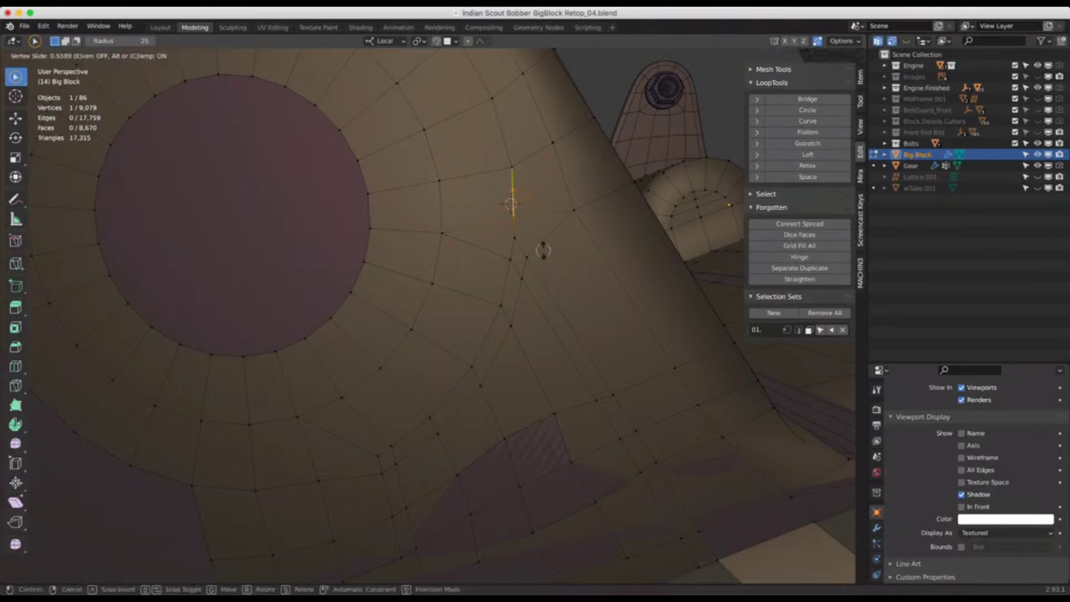
pyautogui.click(541, 242)
pyautogui.moveTo(543, 344); pyautogui.dragTo(509, 288, button='middle')
pyautogui.keyDown('shift'); pyautogui.moveTo(595, 473); pyautogui.dragTo(535, 449); pyautogui.keyUp('shift')
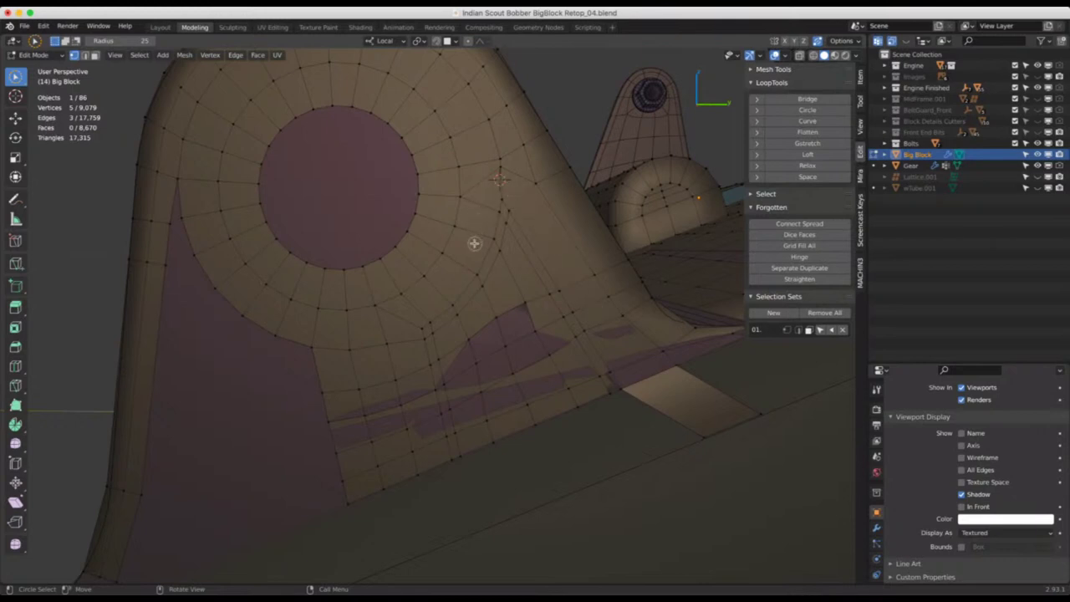
# Add an even-slide edge loop through the strip running down from the boss
pyautogui.scroll(1, 473, 242)
pyautogui.scroll(1, 475, 236)
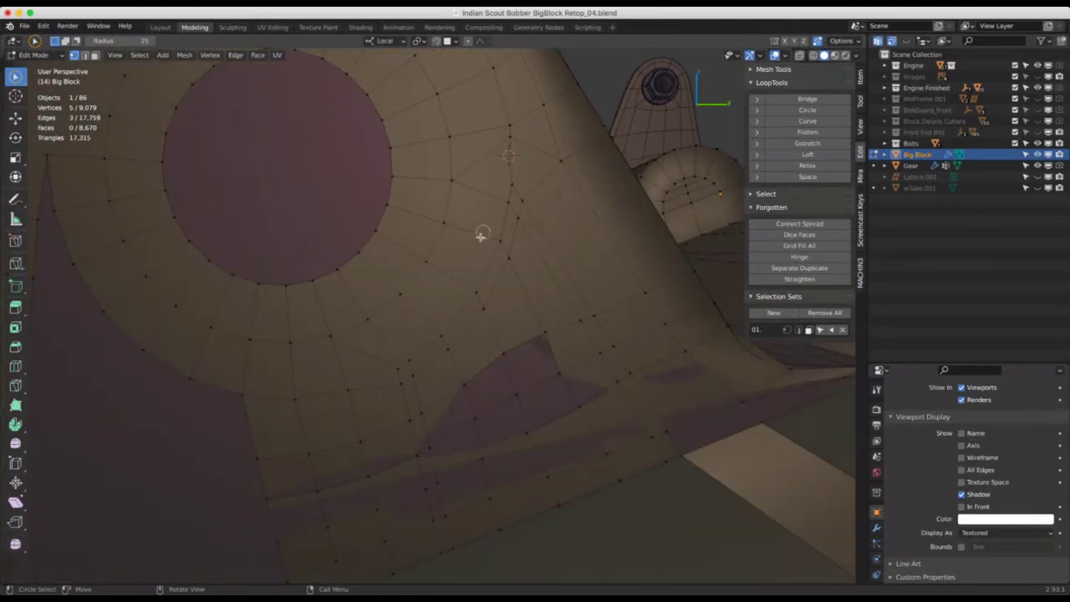
pyautogui.scroll(-1, 481, 237)
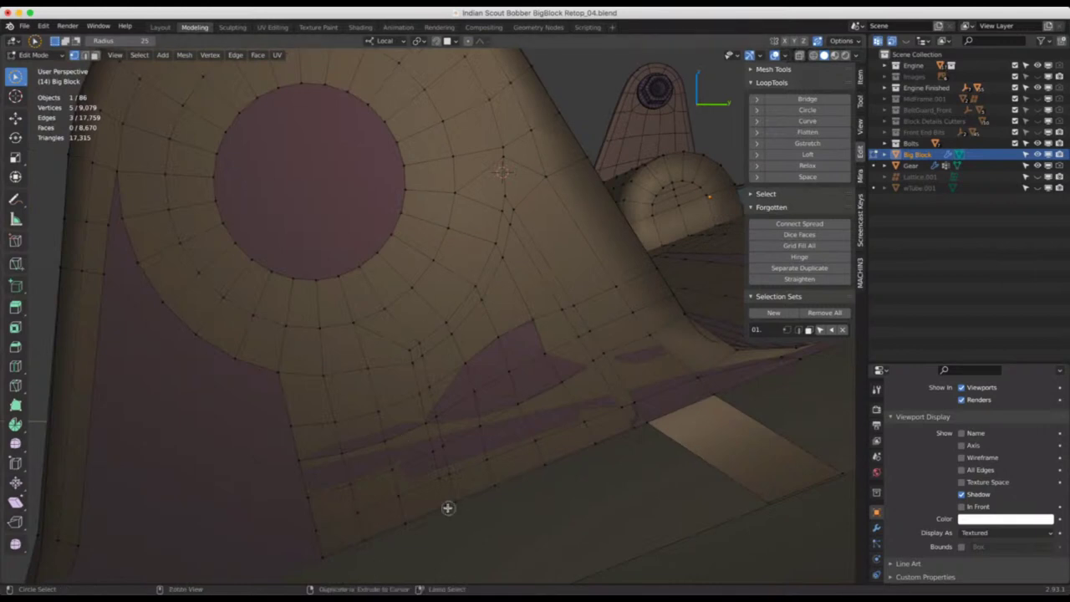
pyautogui.hotkey('ctrl', 'r')
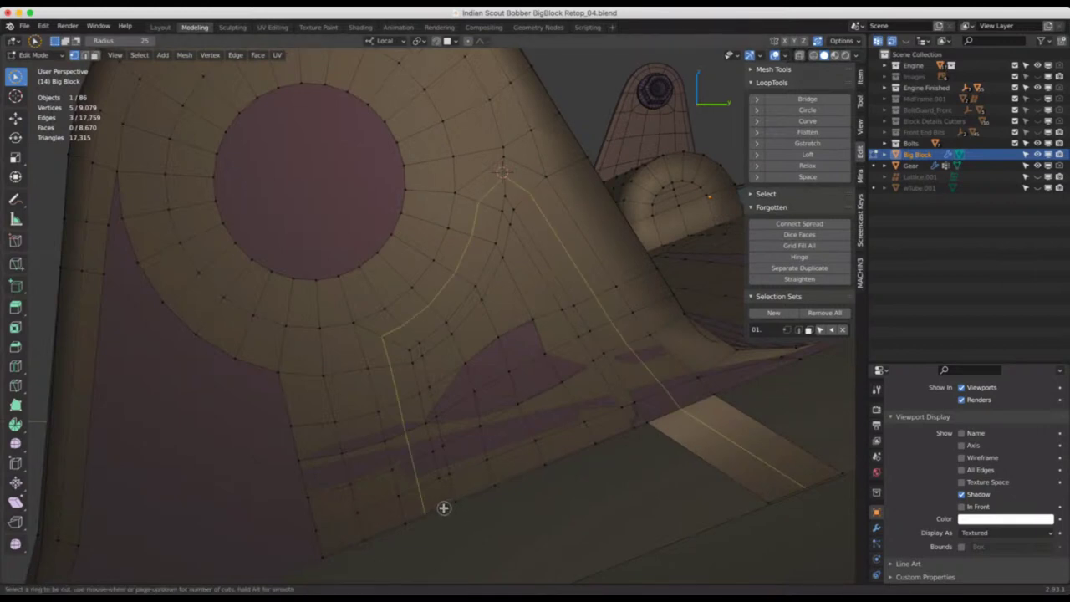
pyautogui.click(443, 507)
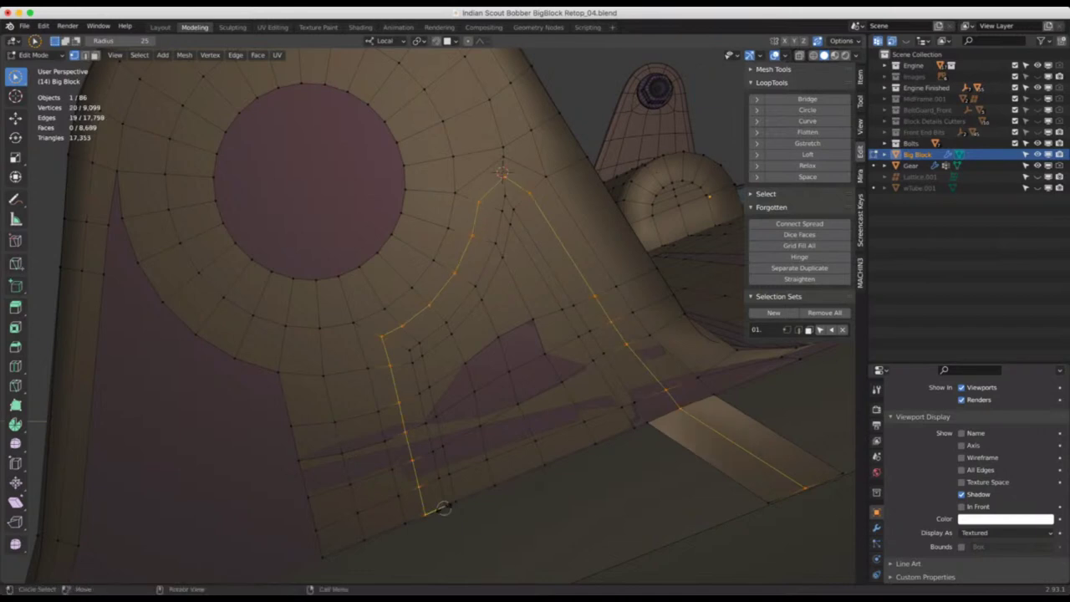
pyautogui.press('e')
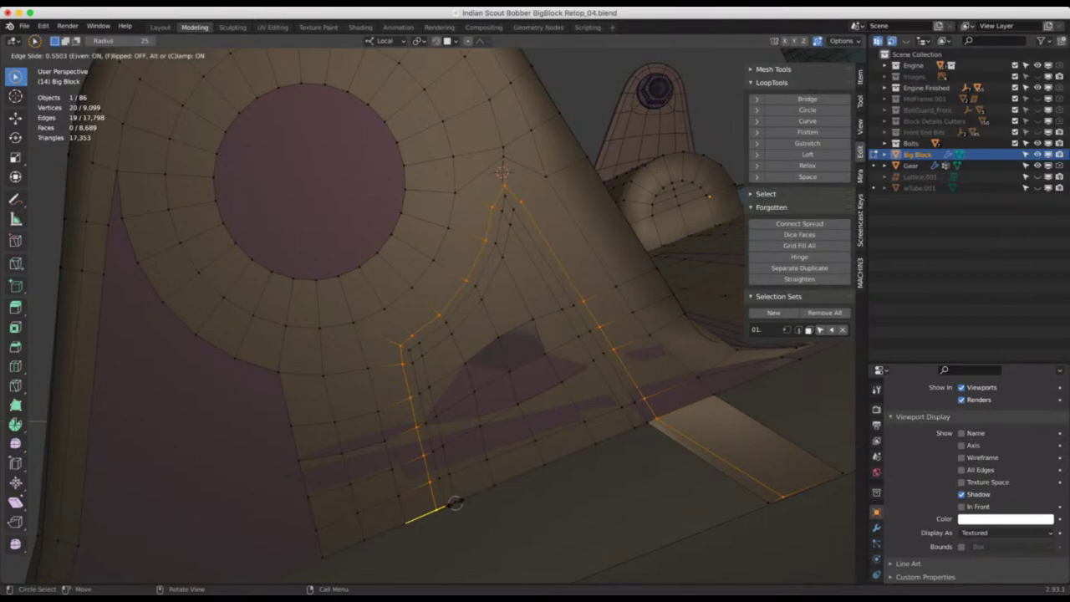
pyautogui.click(454, 503)
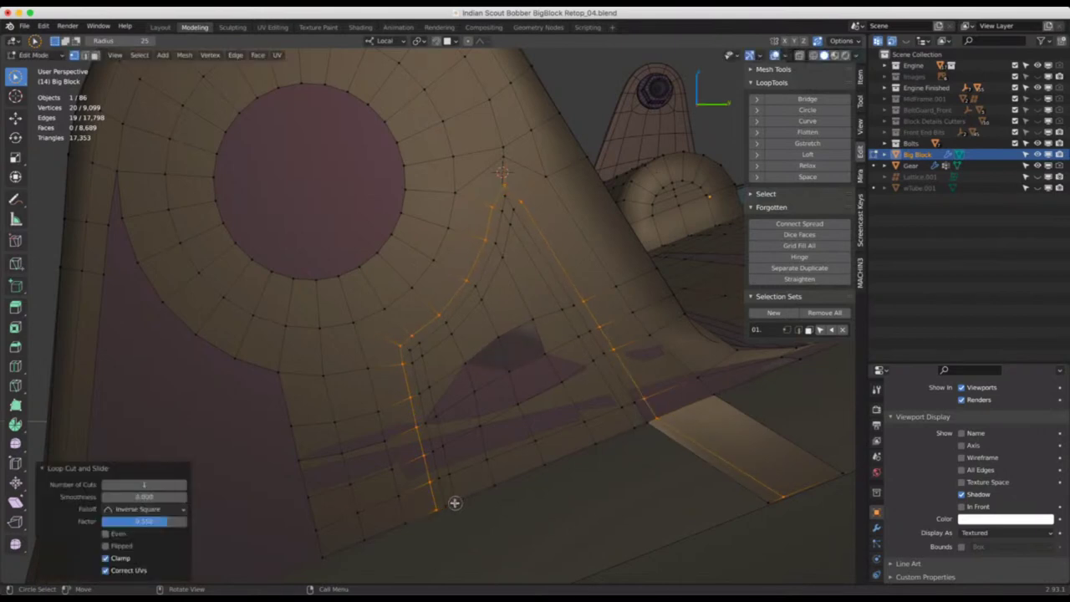
pyautogui.click(504, 521)
pyautogui.moveTo(535, 513); pyautogui.dragTo(542, 466, button='middle')
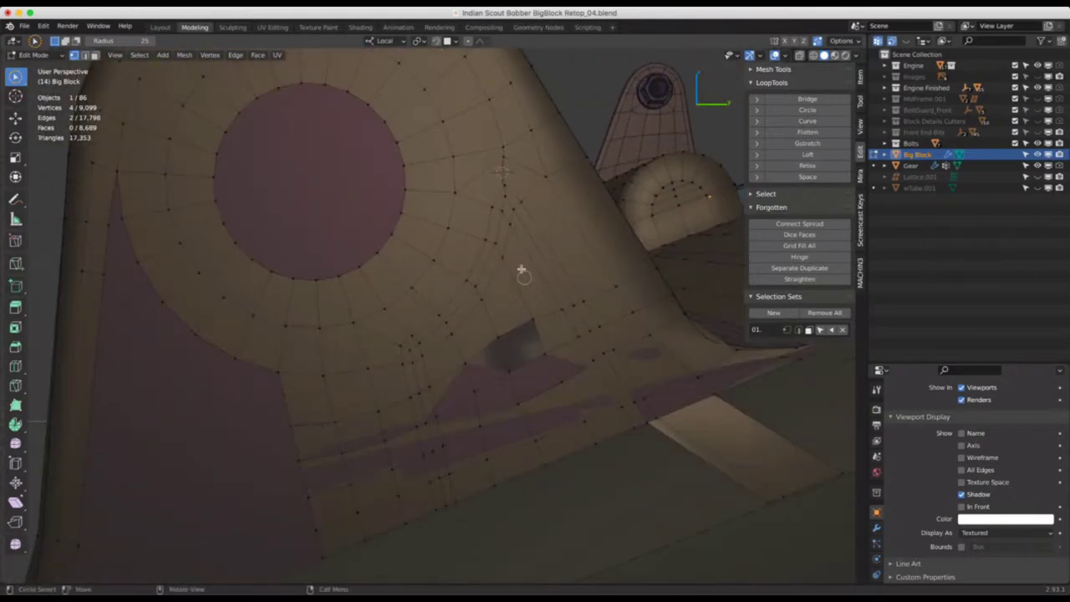
# Select the triangular face patch below the boss and isolate Big Block in local view
pyautogui.press('3')
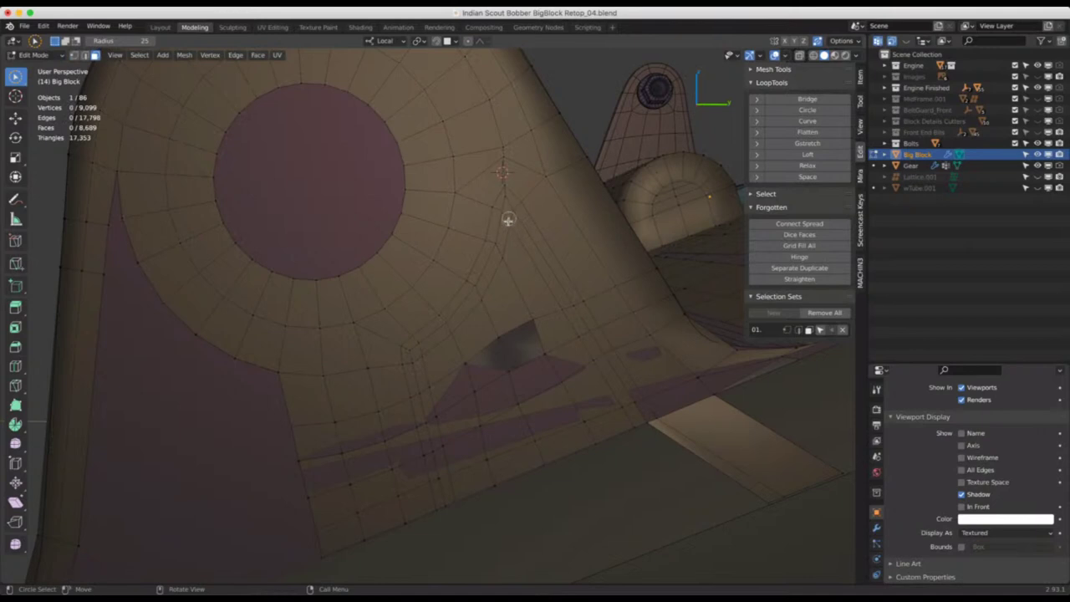
pyautogui.moveTo(508, 220)
pyautogui.mouseDown()
pyautogui.moveTo(502, 271)
pyautogui.moveTo(471, 320)
pyautogui.moveTo(426, 354)
pyautogui.moveTo(445, 482)
pyautogui.moveTo(609, 425)
pyautogui.moveTo(617, 409)
pyautogui.moveTo(566, 321)
pyautogui.moveTo(490, 382)
pyautogui.moveTo(538, 382)
pyautogui.moveTo(554, 411)
pyautogui.mouseUp()
pyautogui.press('Escape')
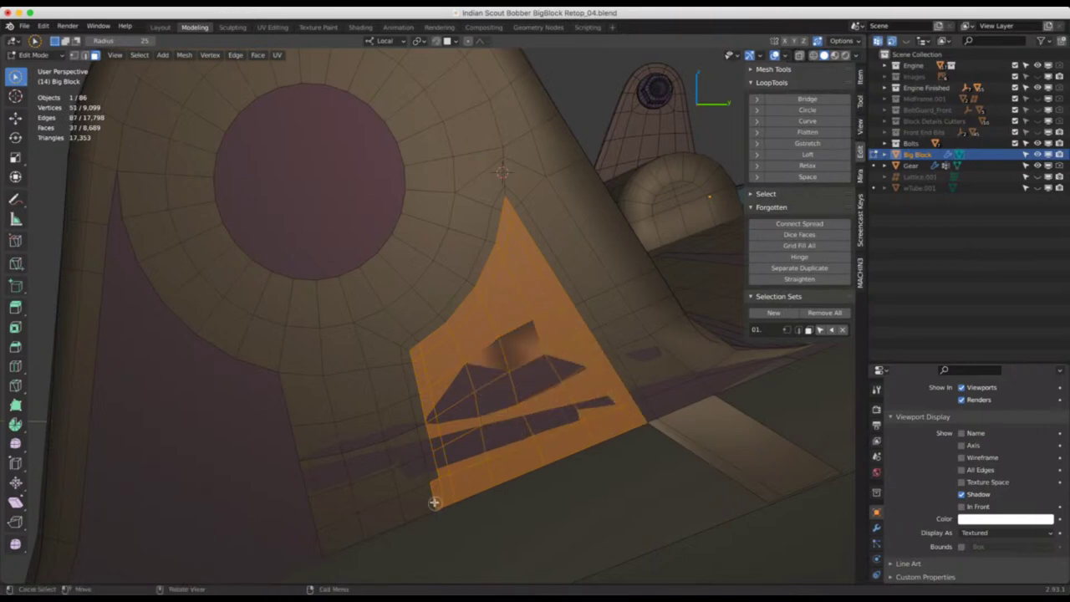
pyautogui.moveTo(435, 503); pyautogui.dragTo(427, 494)
pyautogui.press('KP_Divide')
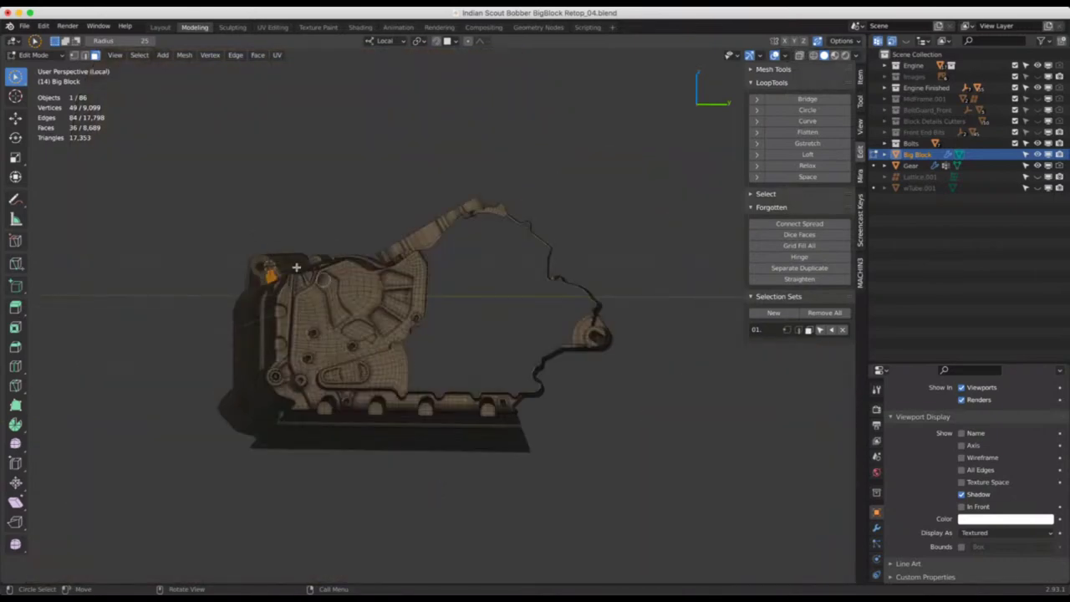
# Extrude the selected patch faces outward into a small step
pyautogui.moveTo(323, 281); pyautogui.dragTo(268, 287, button='middle')
pyautogui.scroll(6, 299, 315)
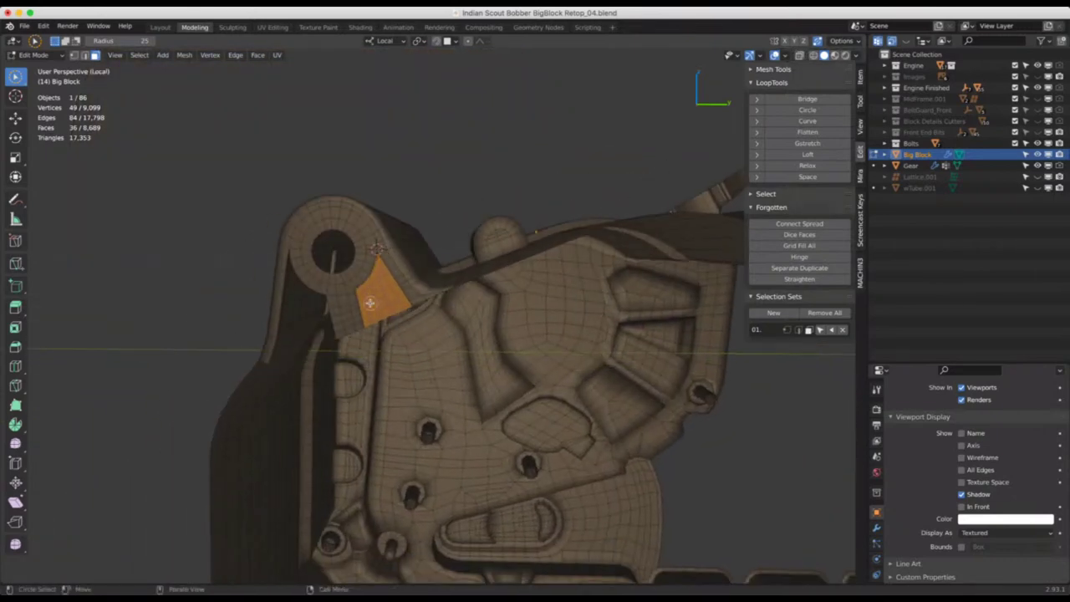
pyautogui.moveTo(365, 301); pyautogui.dragTo(354, 312, button='middle')
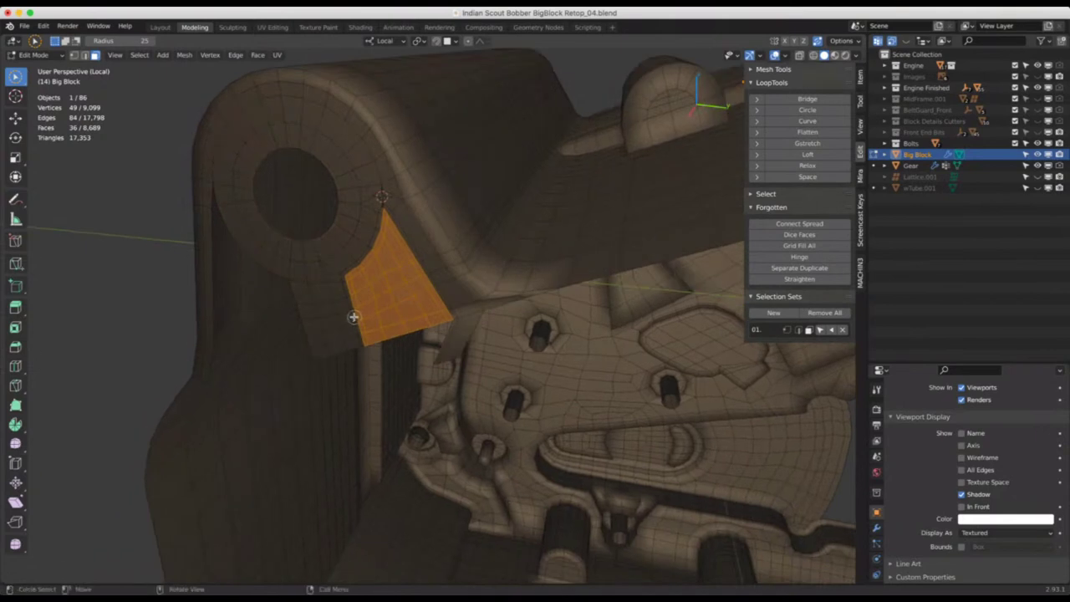
pyautogui.press('e')
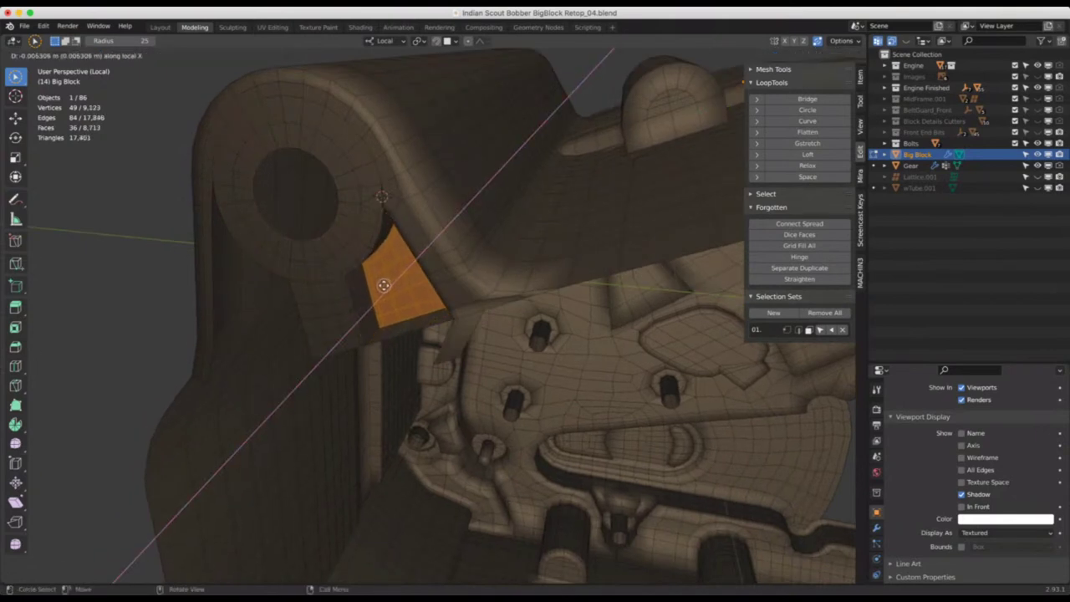
pyautogui.click(380, 288)
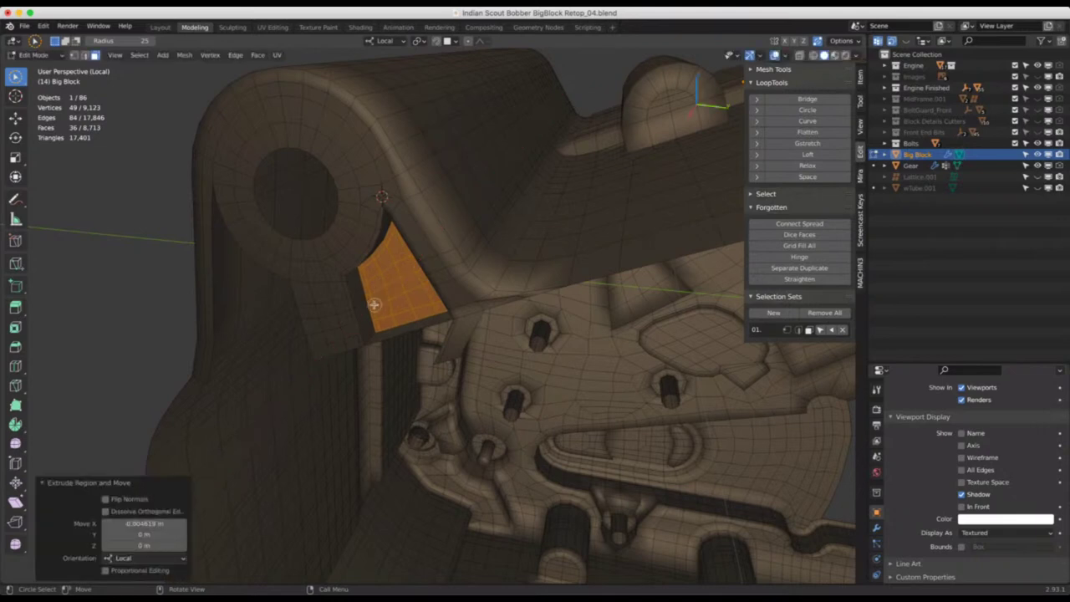
pyautogui.moveTo(372, 284)
pyautogui.mouseDown(button='middle')
pyautogui.moveTo(353, 263)
pyautogui.moveTo(366, 284)
pyautogui.mouseUp(button='middle')
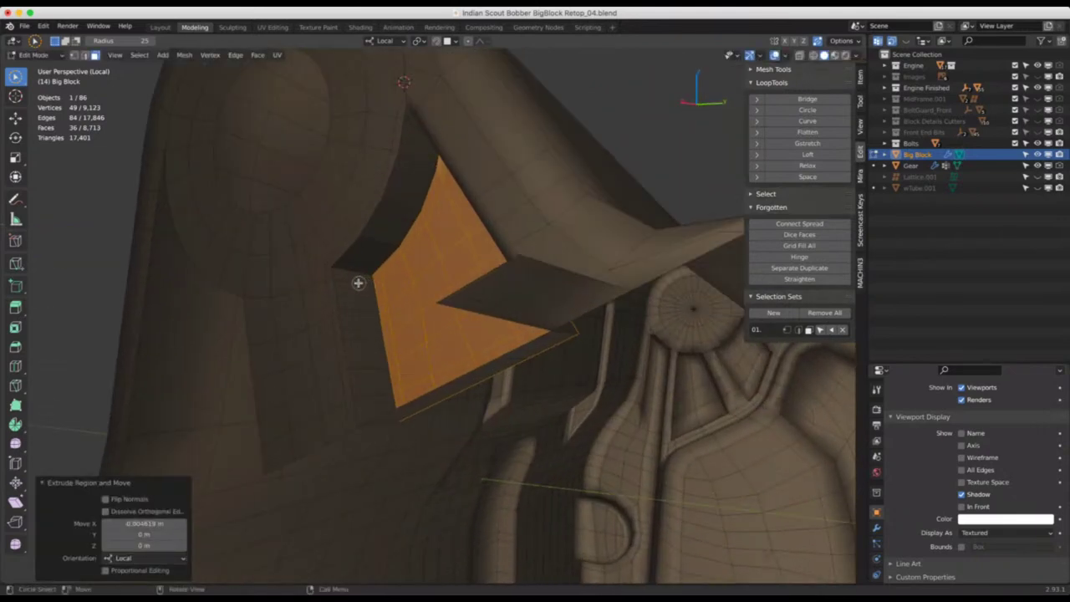
# Add two support loops around the extruded step's sides and clear the selection
pyautogui.hotkey('ctrl', 'r')
pyautogui.click(357, 283)
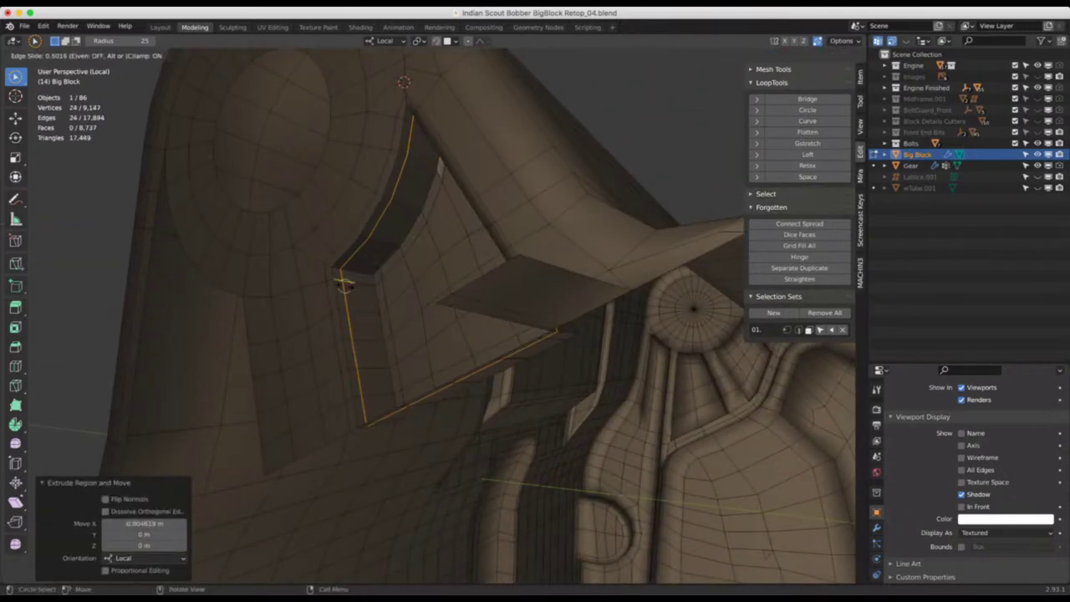
pyautogui.click(345, 286)
pyautogui.hotkey('ctrl', 'r')
pyautogui.click(366, 285)
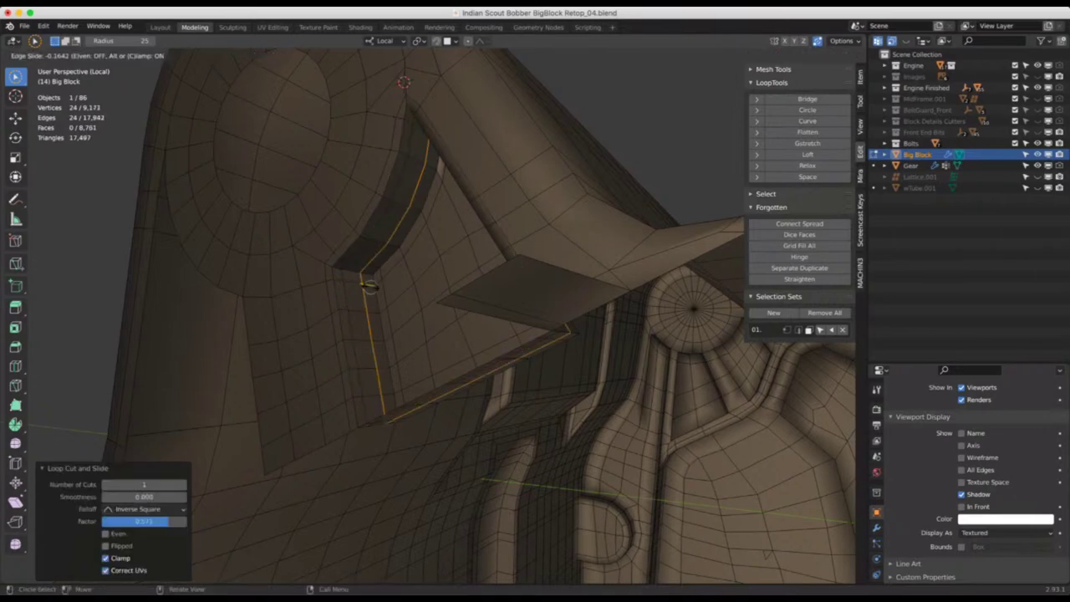
pyautogui.click(403, 272)
pyautogui.hotkey('alt', 'a')
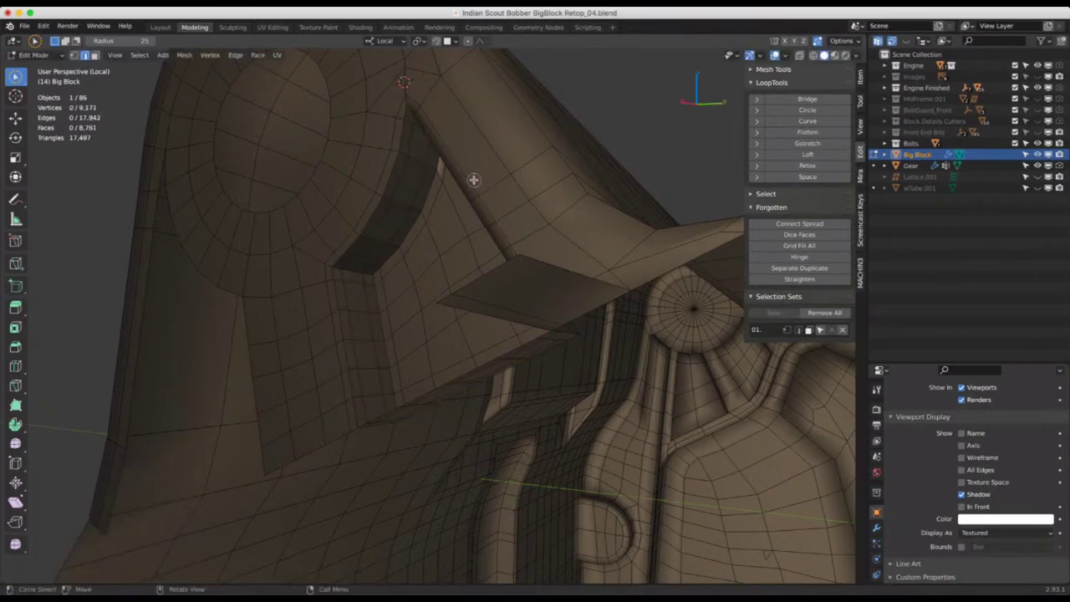
pyautogui.moveTo(473, 179); pyautogui.dragTo(463, 203, button='middle')
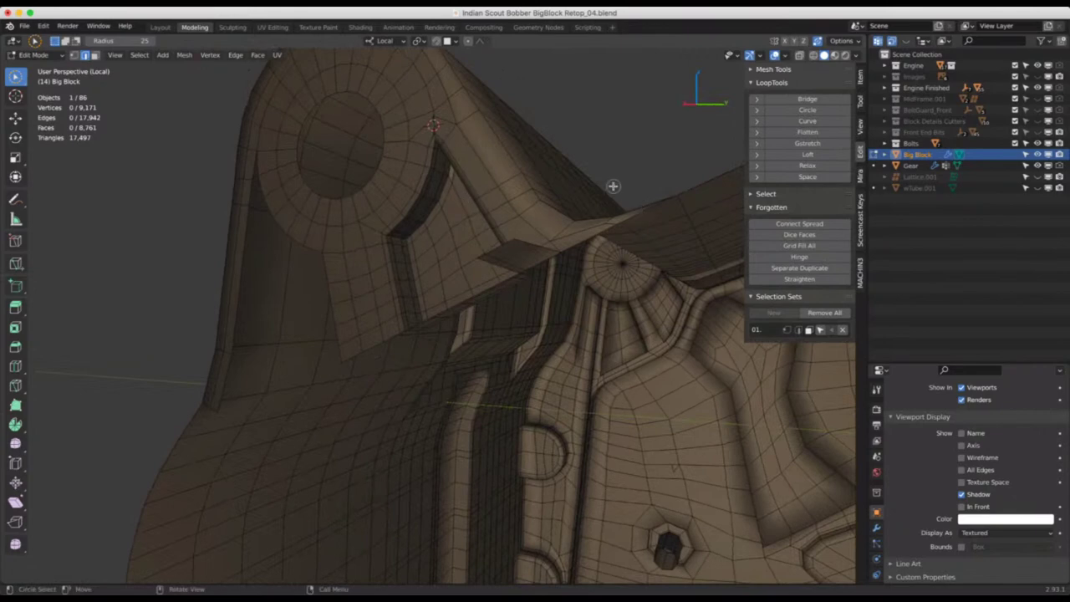
# Review the plain shaded bracket around the round hole in Object Mode without overlays
pyautogui.press('Tab')
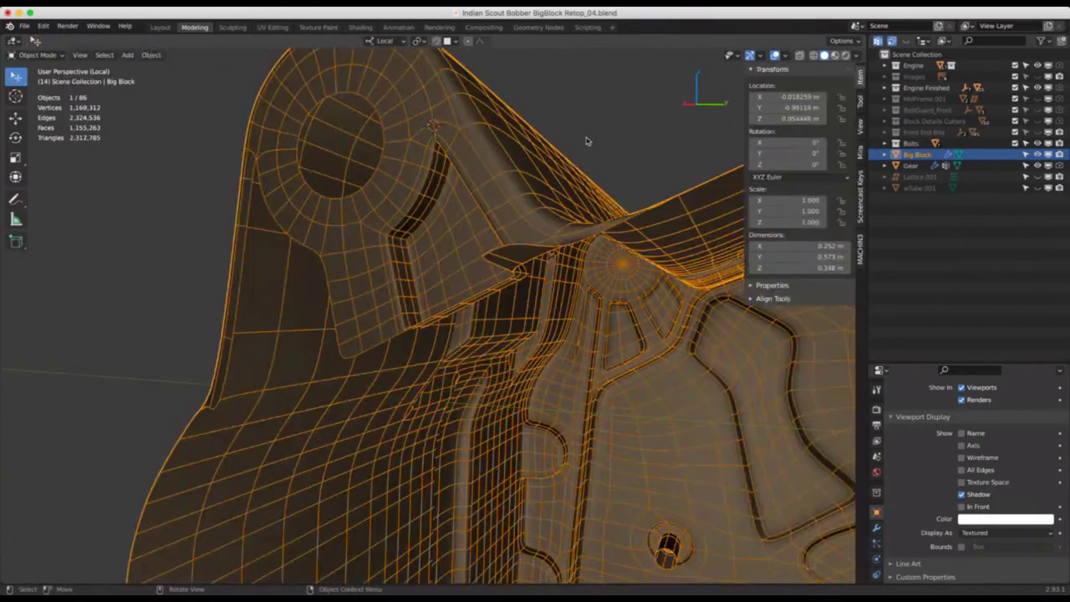
pyautogui.hotkey('alt', 'a')
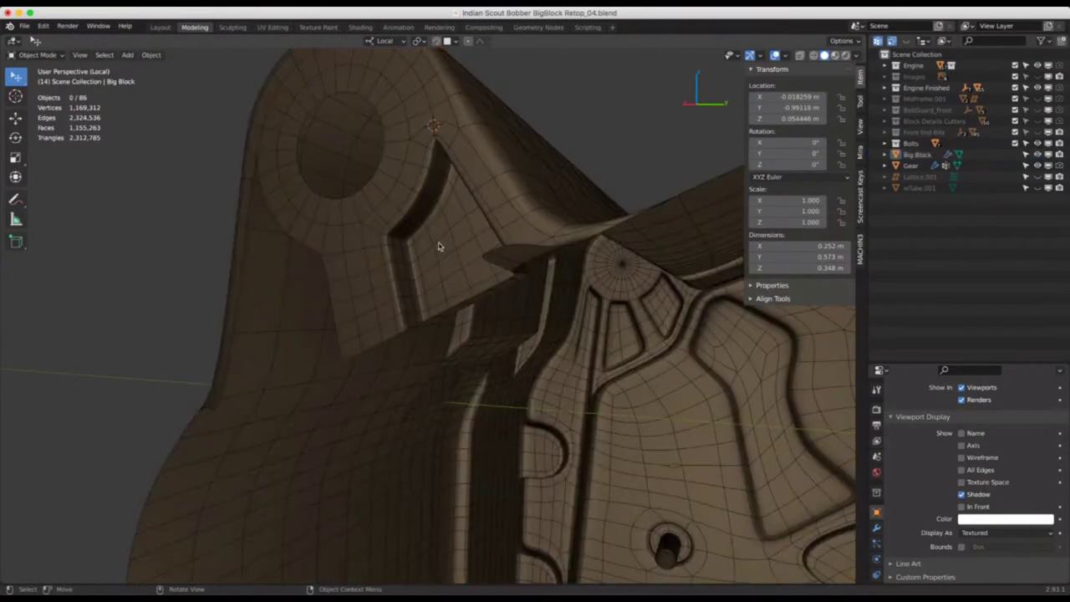
pyautogui.click(776, 55)
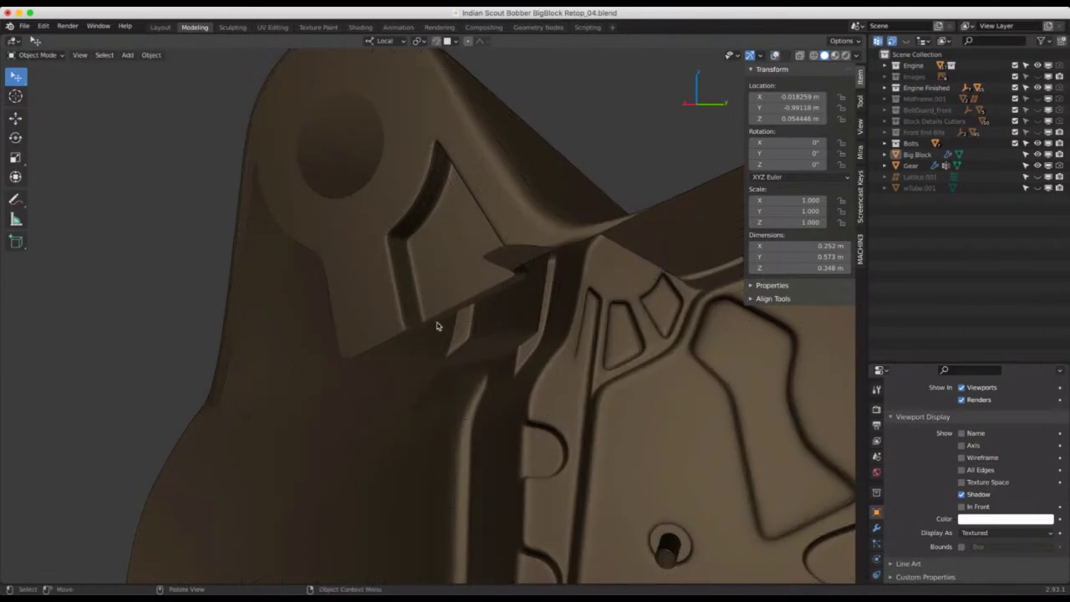
pyautogui.scroll(-3, 436, 326)
pyautogui.scroll(-3, 451, 330)
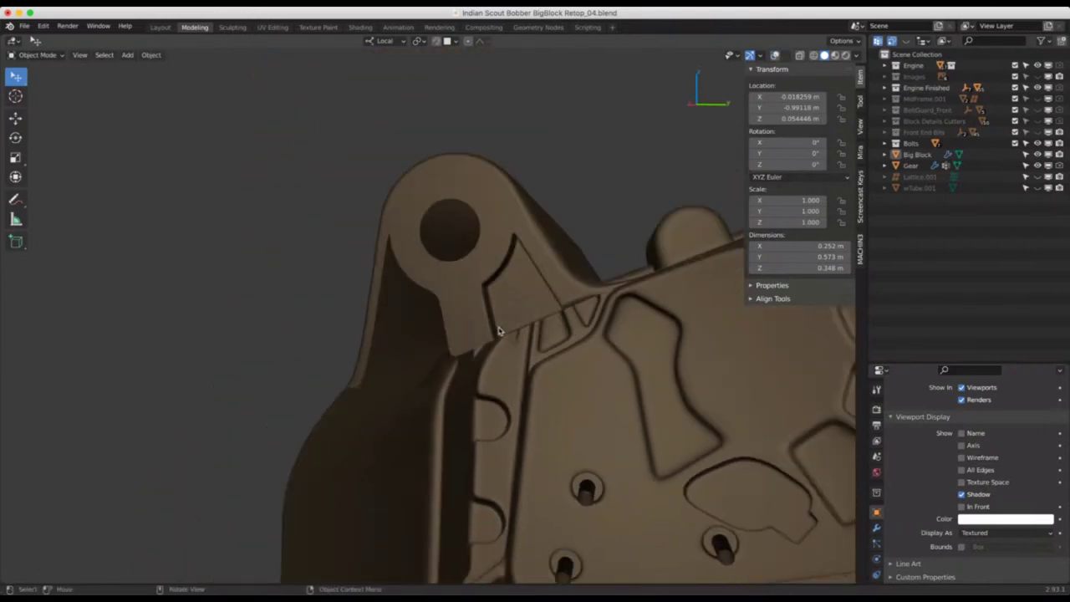
pyautogui.moveTo(498, 331); pyautogui.dragTo(505, 258, button='middle')
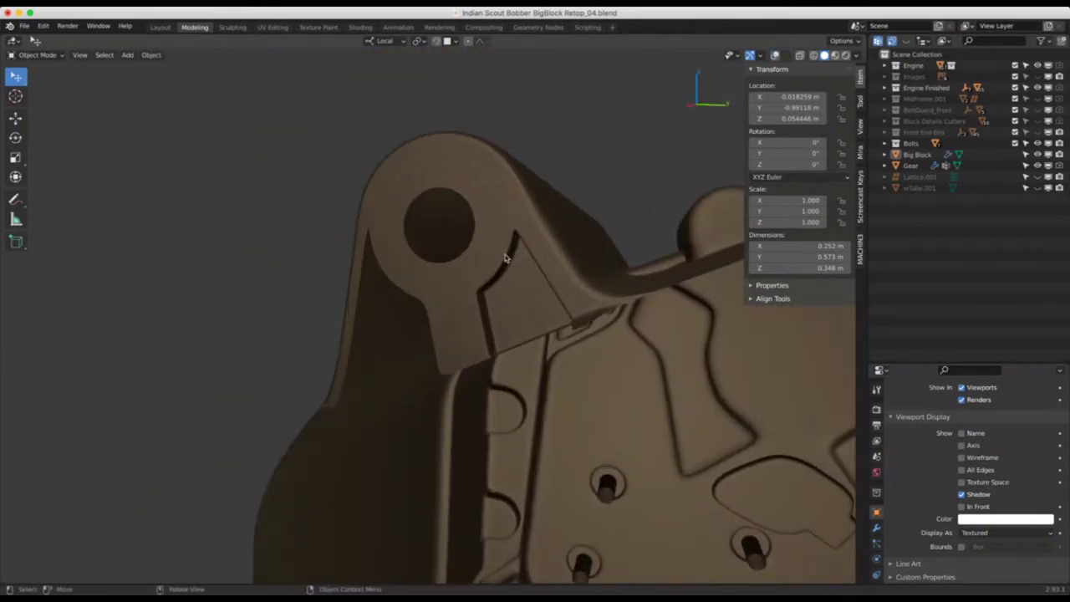
pyautogui.scroll(2, 504, 258)
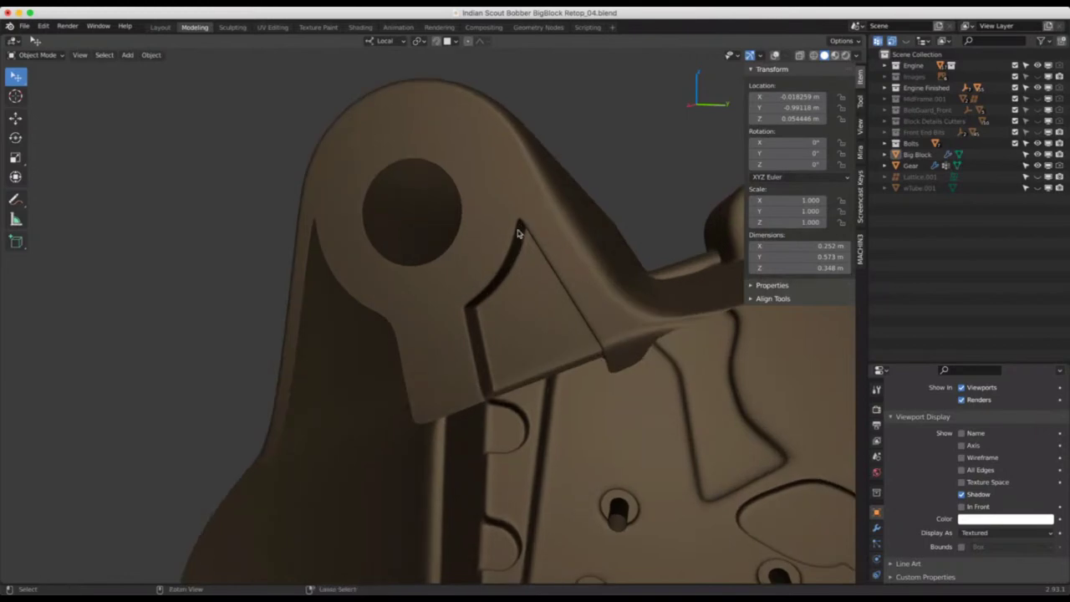
# Put Big Block back in Edit Mode with overlays showing the wireframe
pyautogui.click(517, 257)
pyautogui.press('Tab')
pyautogui.press('Tab')
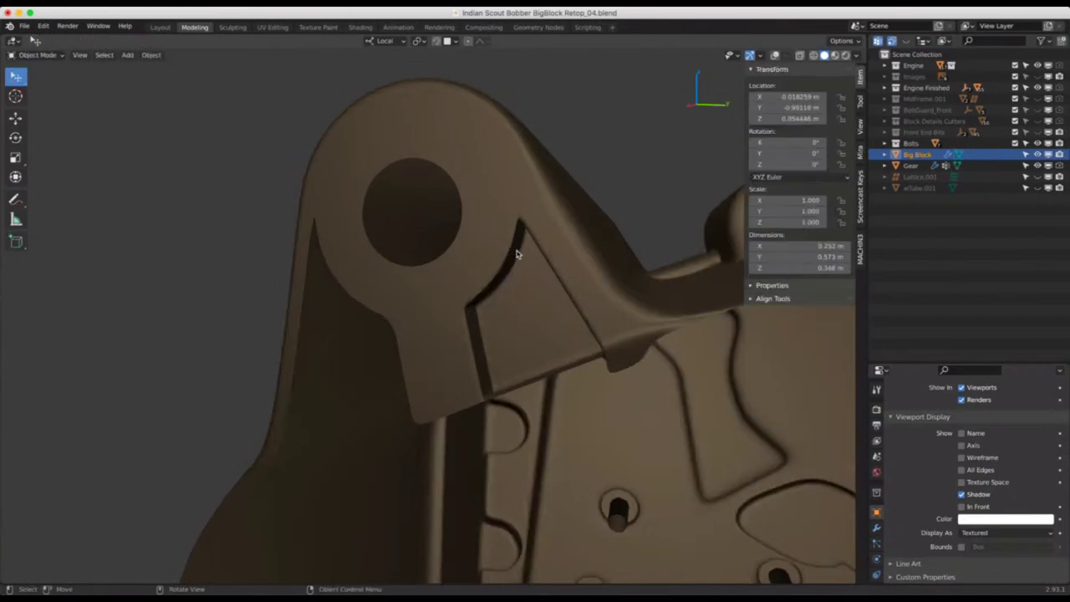
pyautogui.press('Tab')
pyautogui.press('Tab')
pyautogui.press('Tab')
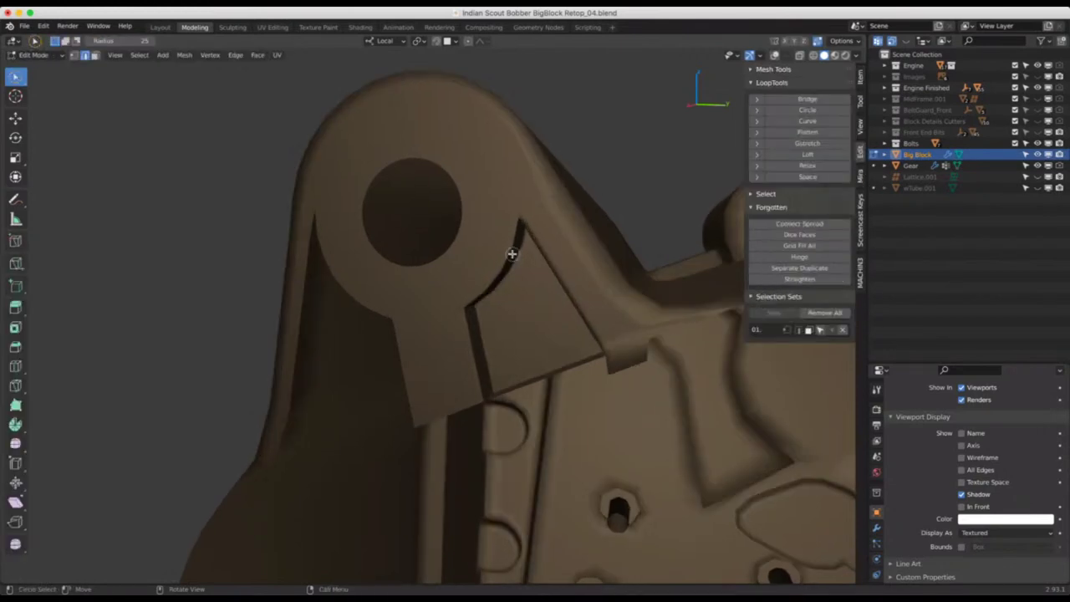
pyautogui.click(776, 55)
pyautogui.scroll(2, 489, 263)
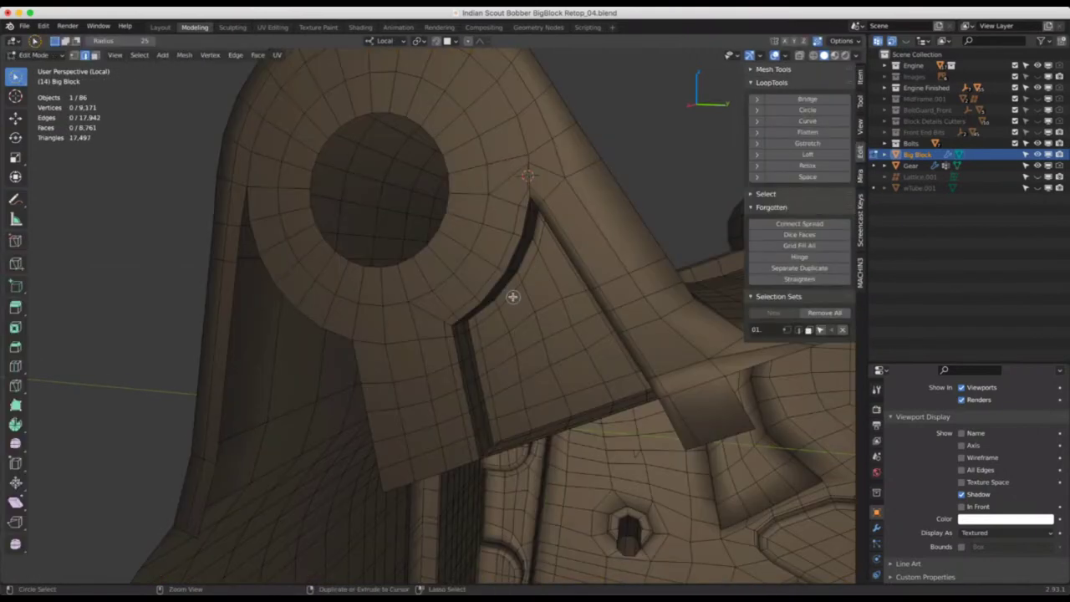
# Leave local view and dissolve the vertical edge loop below the boss
pyautogui.press('KP_Divide')
pyautogui.press('3')
pyautogui.press('l')
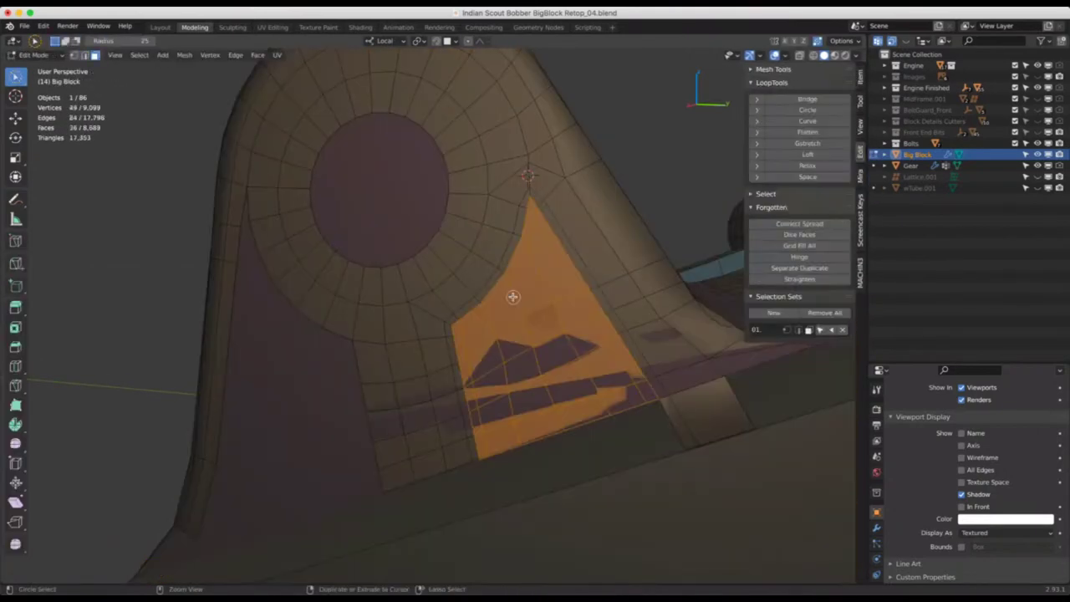
pyautogui.click(520, 320)
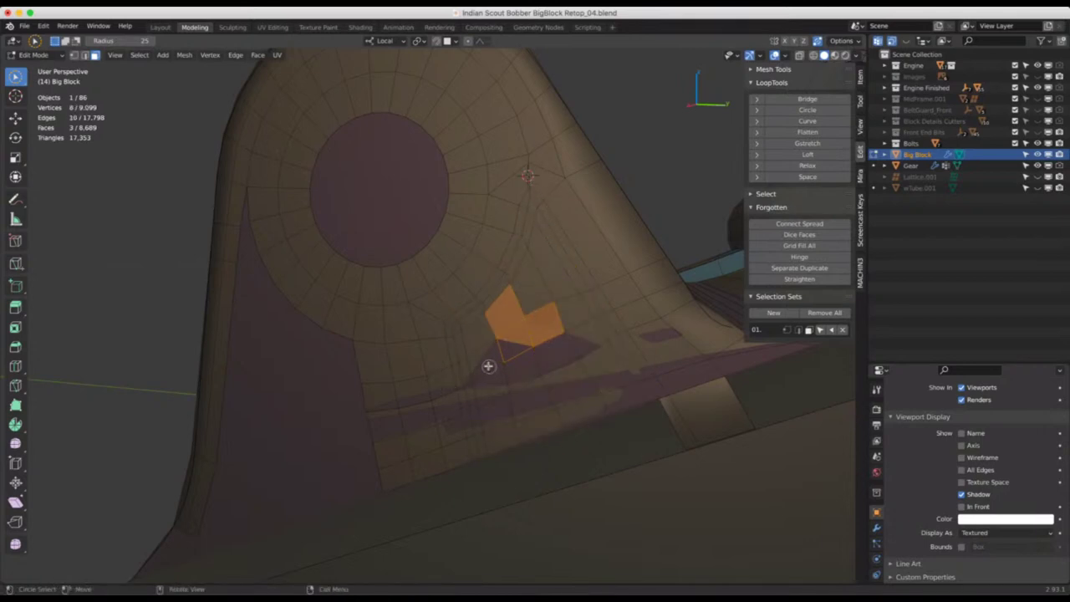
pyautogui.keyDown('alt'); pyautogui.click(460, 304); pyautogui.keyUp('alt')
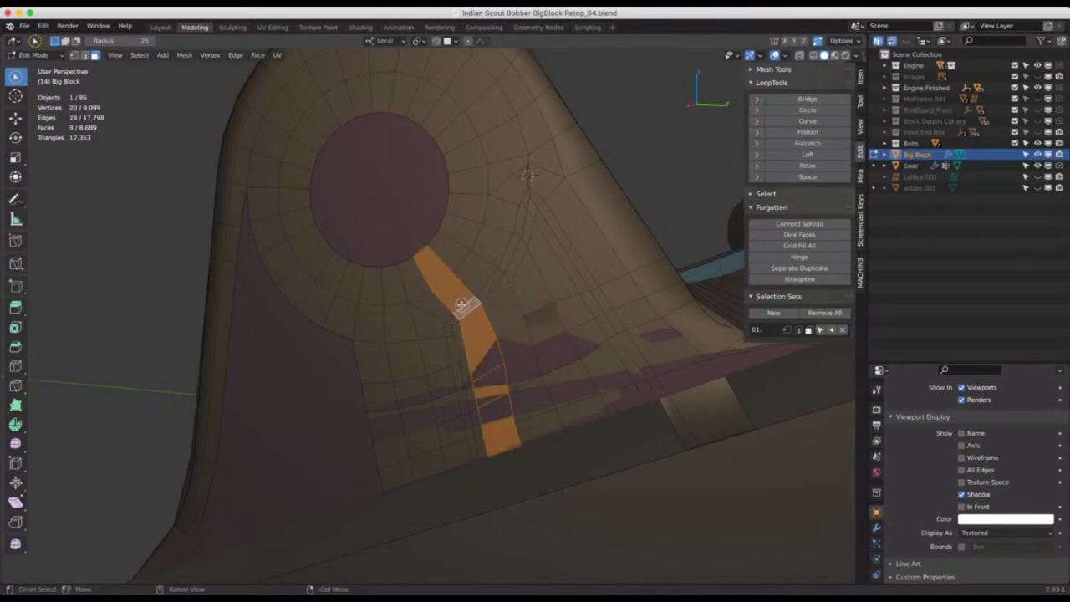
pyautogui.press('2')
pyautogui.keyDown('alt'); pyautogui.click(460, 305); pyautogui.keyUp('alt')
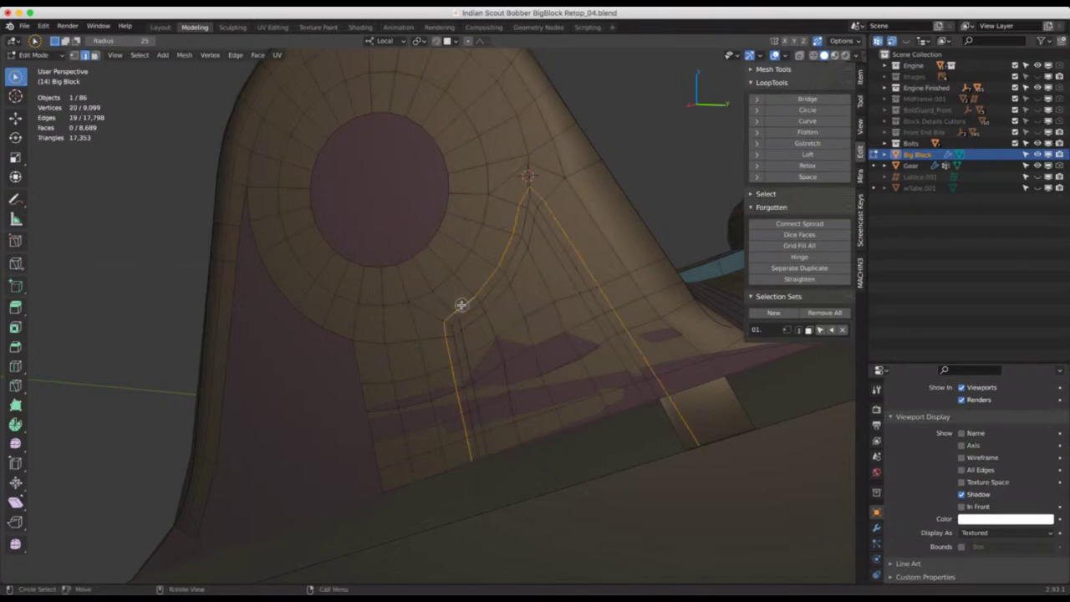
pyautogui.hotkey('ctrl', 'x')
pyautogui.scroll(-3, 494, 403)
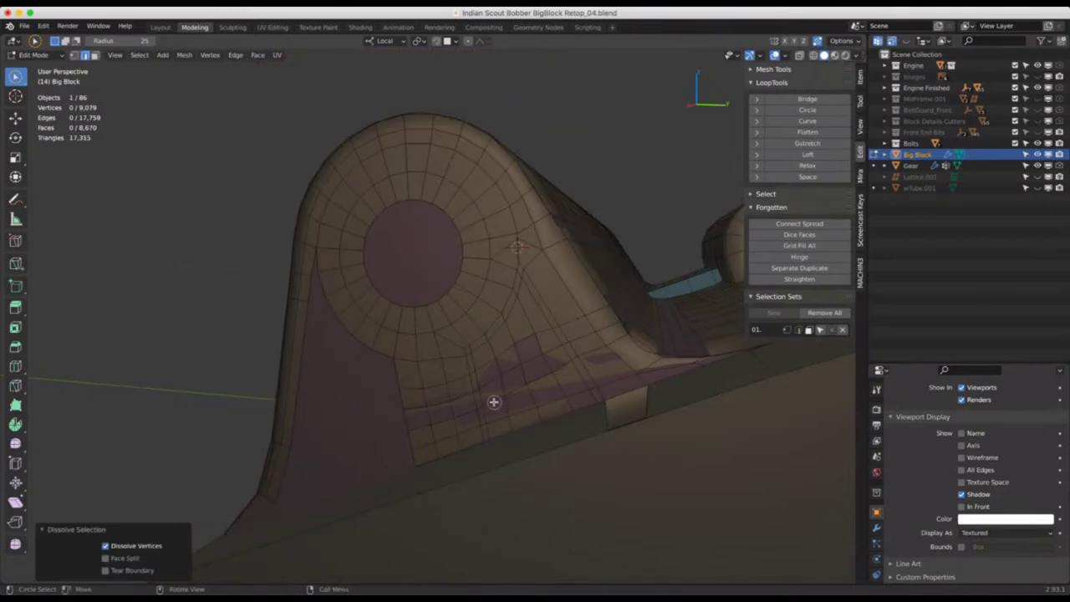
# Select the triangular patch of faces beneath the round hole
pyautogui.moveTo(494, 403); pyautogui.dragTo(515, 378, button='middle')
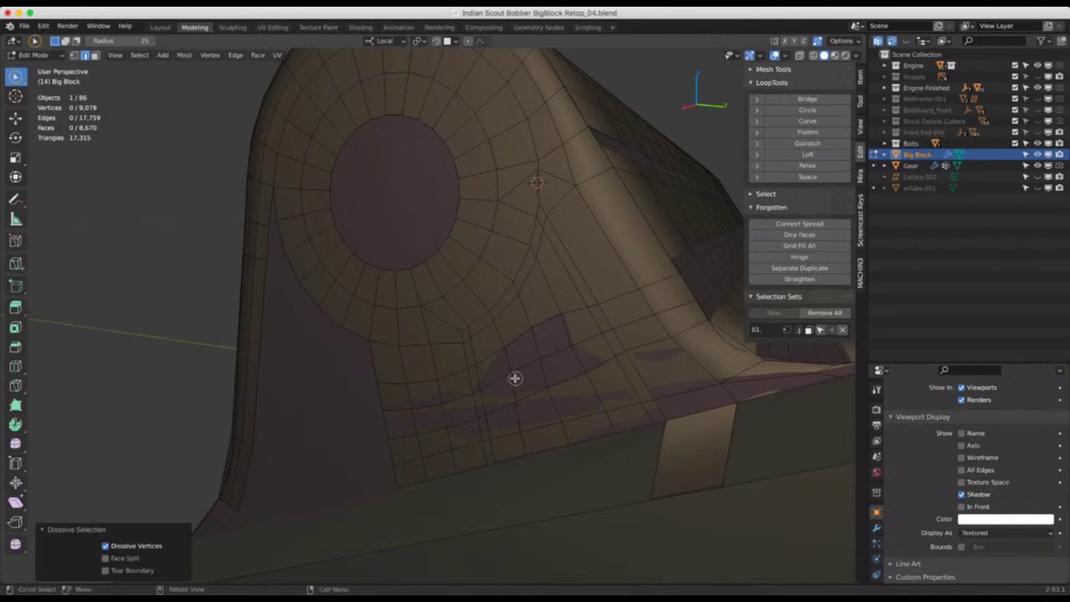
pyautogui.keyDown('alt'); pyautogui.click(541, 234); pyautogui.keyUp('alt')
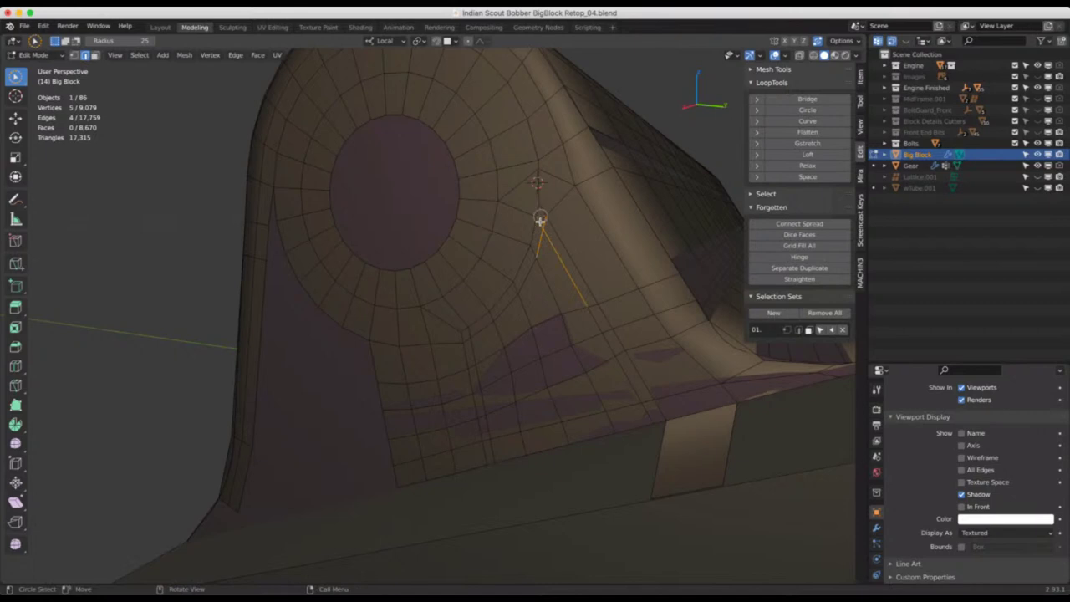
pyautogui.scroll(4, 544, 221)
pyautogui.scroll(-2, 544, 222)
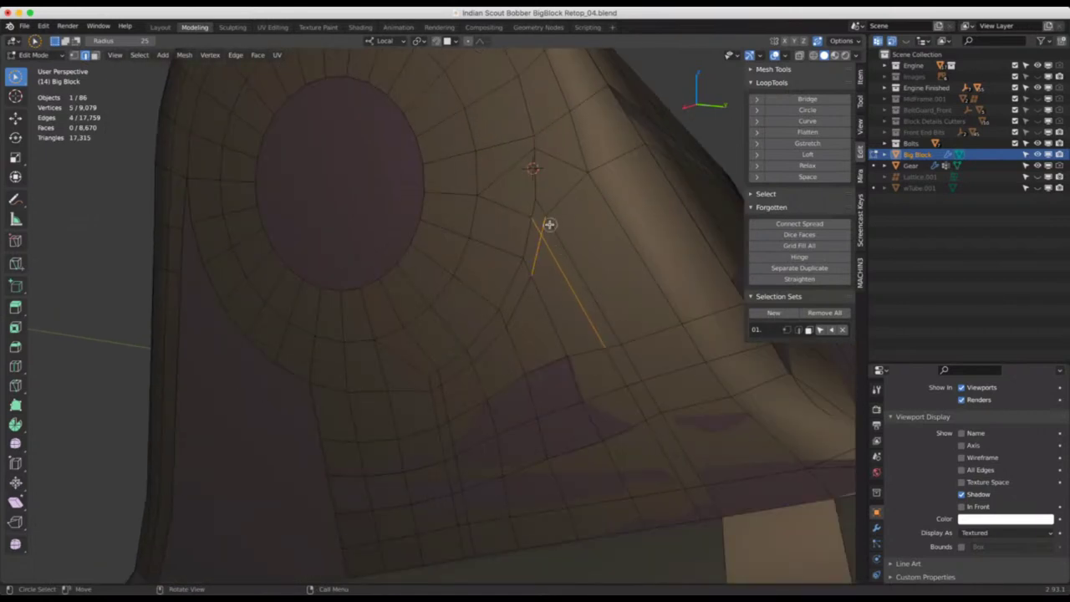
pyautogui.press('1')
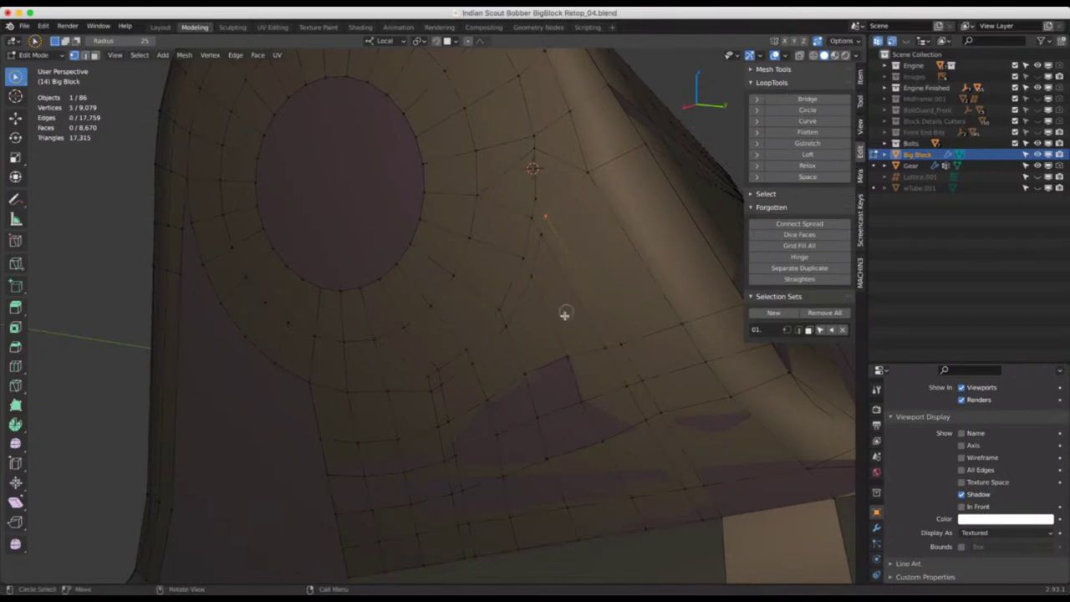
pyautogui.scroll(-3, 564, 314)
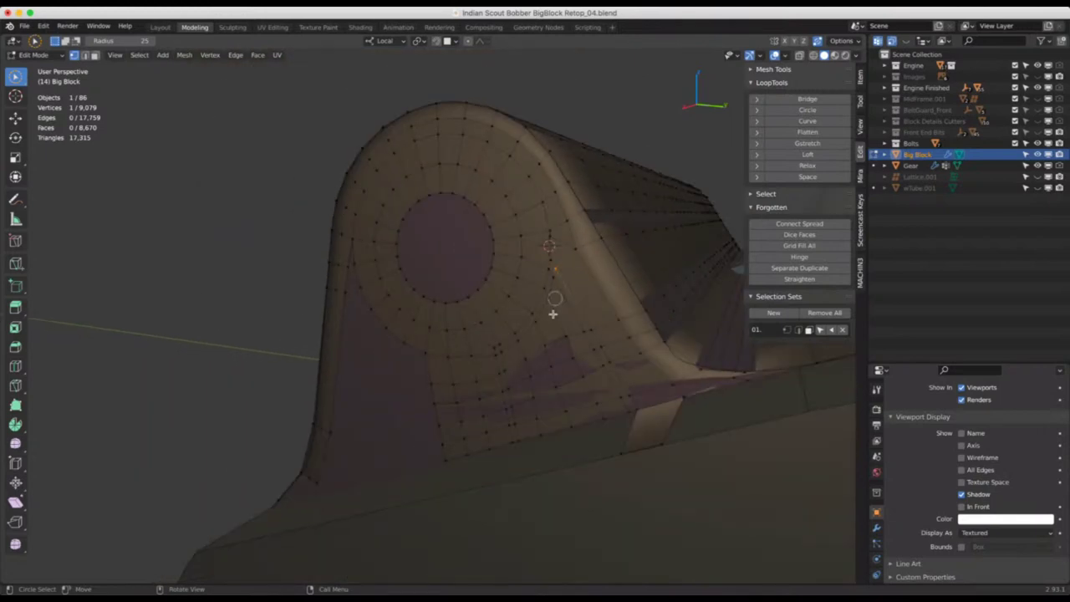
pyautogui.moveTo(552, 335); pyautogui.dragTo(545, 341, button='middle')
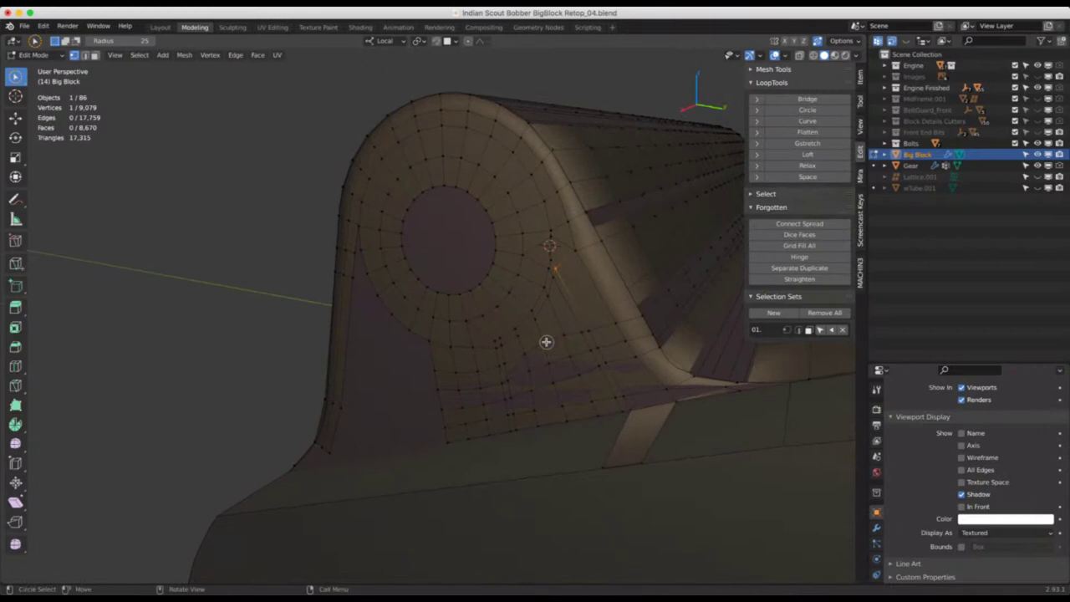
pyautogui.press('3')
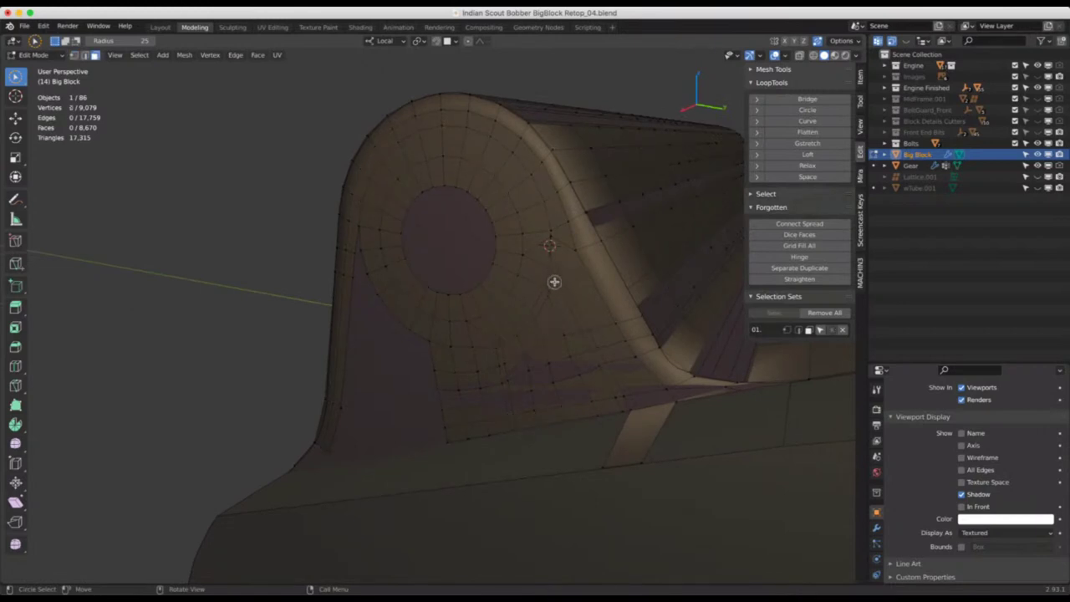
pyautogui.scroll(3, 554, 282)
pyautogui.moveTo(554, 279)
pyautogui.mouseDown()
pyautogui.moveTo(525, 348)
pyautogui.moveTo(471, 390)
pyautogui.moveTo(499, 510)
pyautogui.moveTo(666, 492)
pyautogui.moveTo(596, 379)
pyautogui.moveTo(579, 400)
pyautogui.moveTo(563, 468)
pyautogui.moveTo(573, 446)
pyautogui.mouseUp()
pyautogui.moveTo(573, 447); pyautogui.dragTo(552, 441, button='middle')
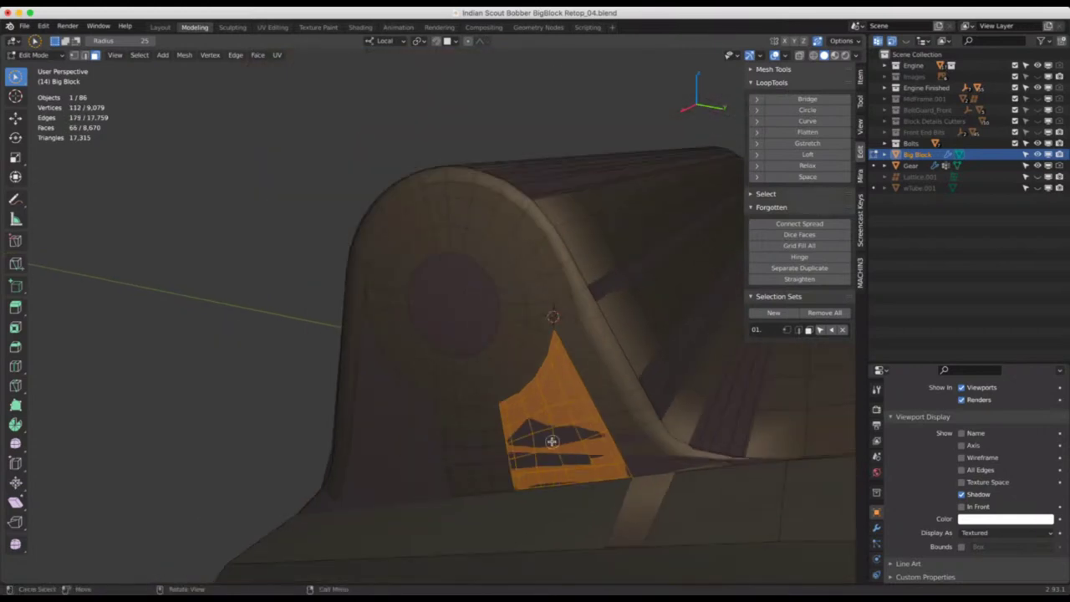
# Isolate Big Block in local view and clear the face selection
pyautogui.press('KP_Divide')
pyautogui.moveTo(270, 234); pyautogui.dragTo(264, 282, button='middle')
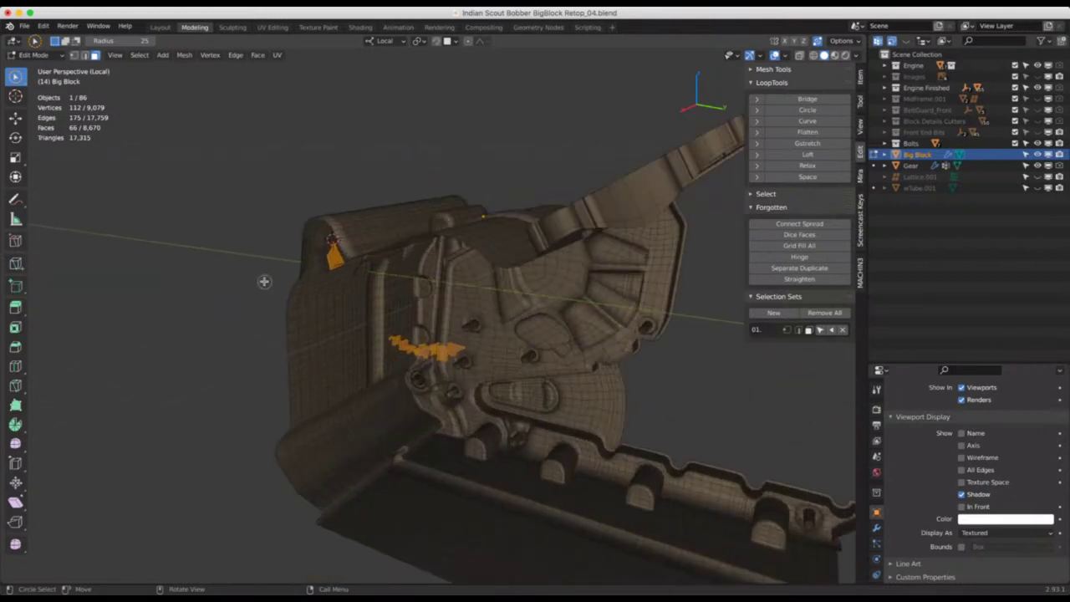
pyautogui.scroll(3, 372, 289)
pyautogui.scroll(1, 363, 248)
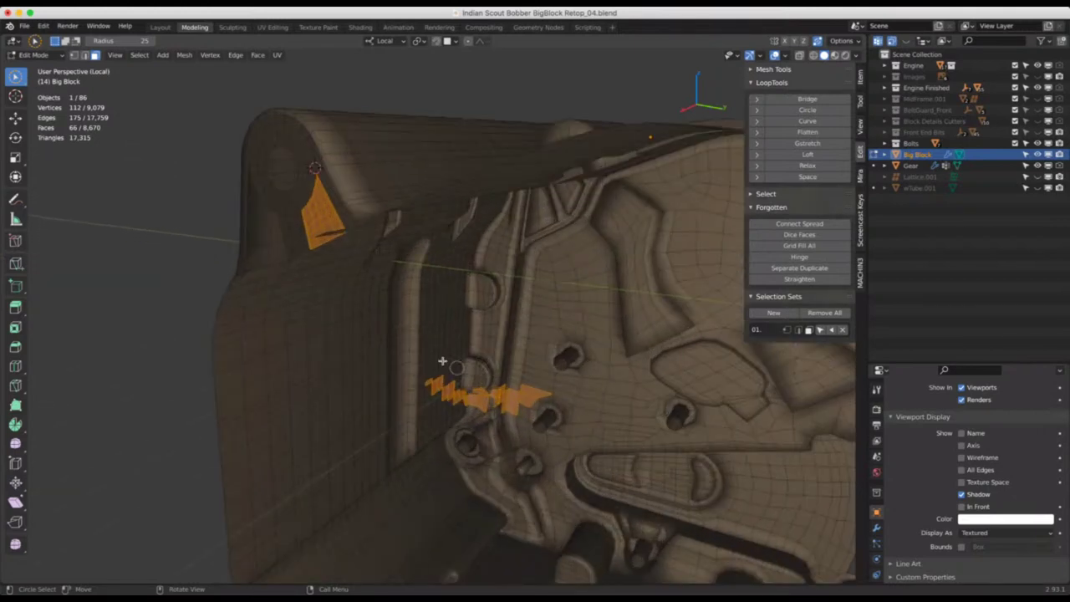
pyautogui.click(184, 202)
pyautogui.moveTo(360, 295)
pyautogui.mouseDown(button='middle')
pyautogui.moveTo(375, 267)
pyautogui.moveTo(365, 292)
pyautogui.mouseUp(button='middle')
pyautogui.scroll(2, 302, 169)
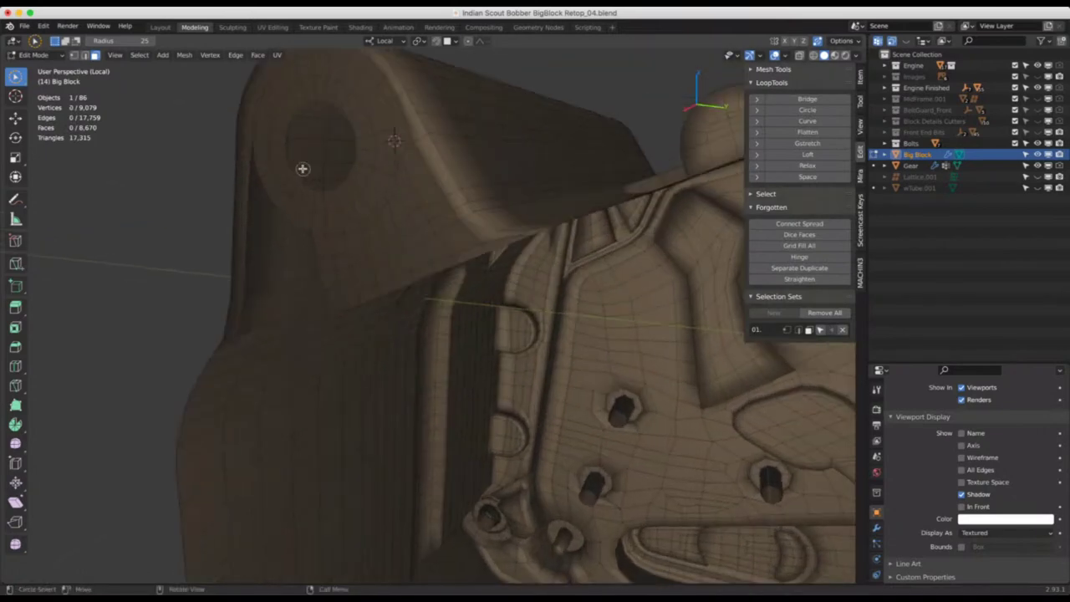
pyautogui.scroll(2, 334, 182)
pyautogui.scroll(2, 367, 213)
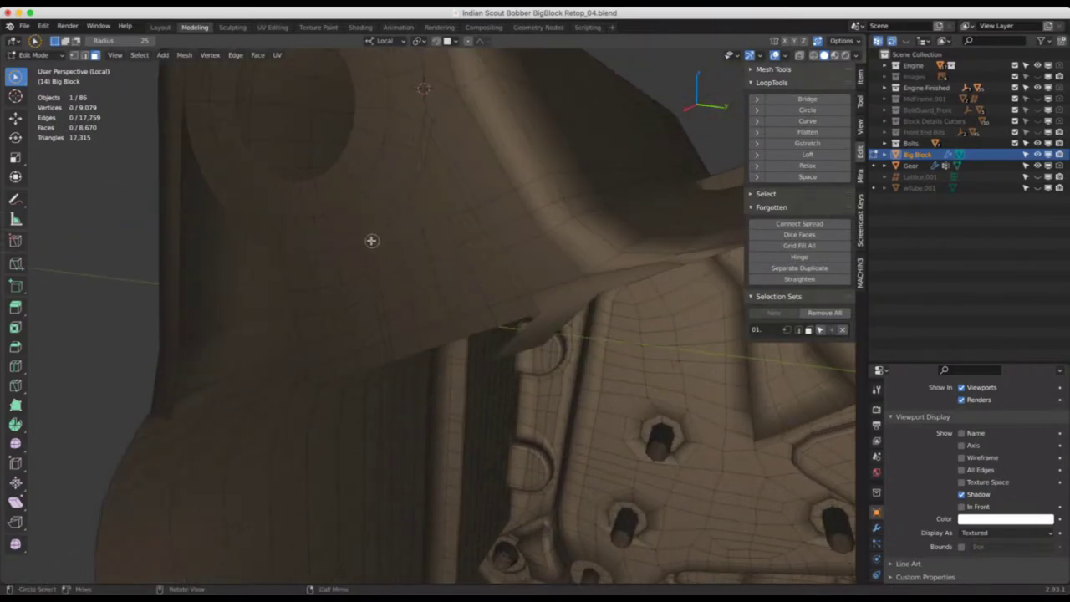
# Extrude the patch beside the boss inward by 0.005382 m, then return to Object Mode
pyautogui.moveTo(371, 241)
pyautogui.mouseDown()
pyautogui.moveTo(415, 187)
pyautogui.moveTo(429, 136)
pyautogui.moveTo(511, 298)
pyautogui.moveTo(409, 339)
pyautogui.moveTo(387, 312)
pyautogui.moveTo(393, 256)
pyautogui.moveTo(435, 276)
pyautogui.moveTo(422, 264)
pyautogui.mouseUp()
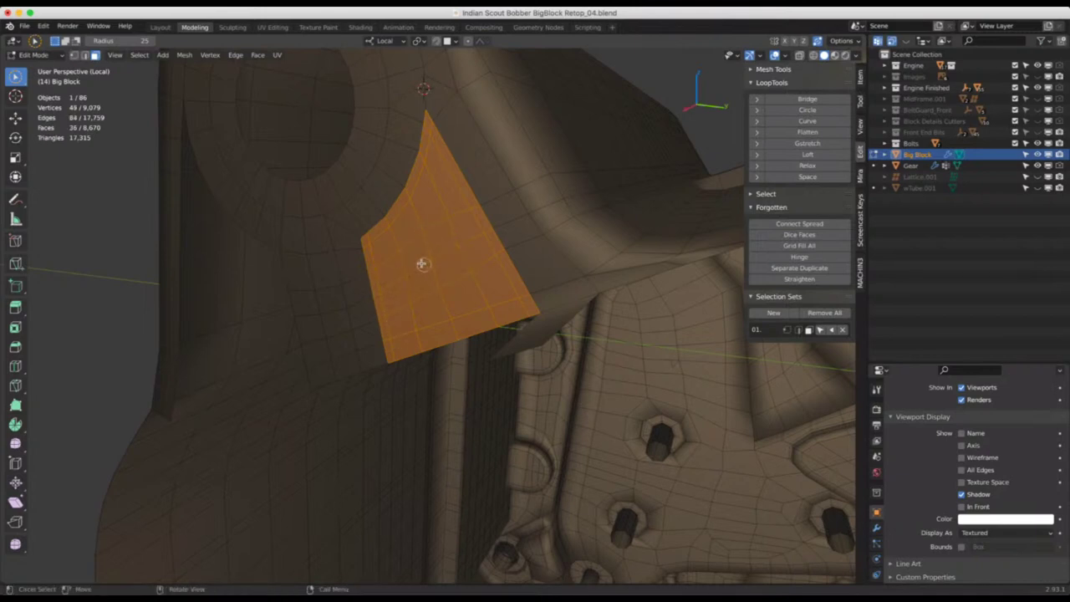
pyautogui.scroll(-6, 413, 290)
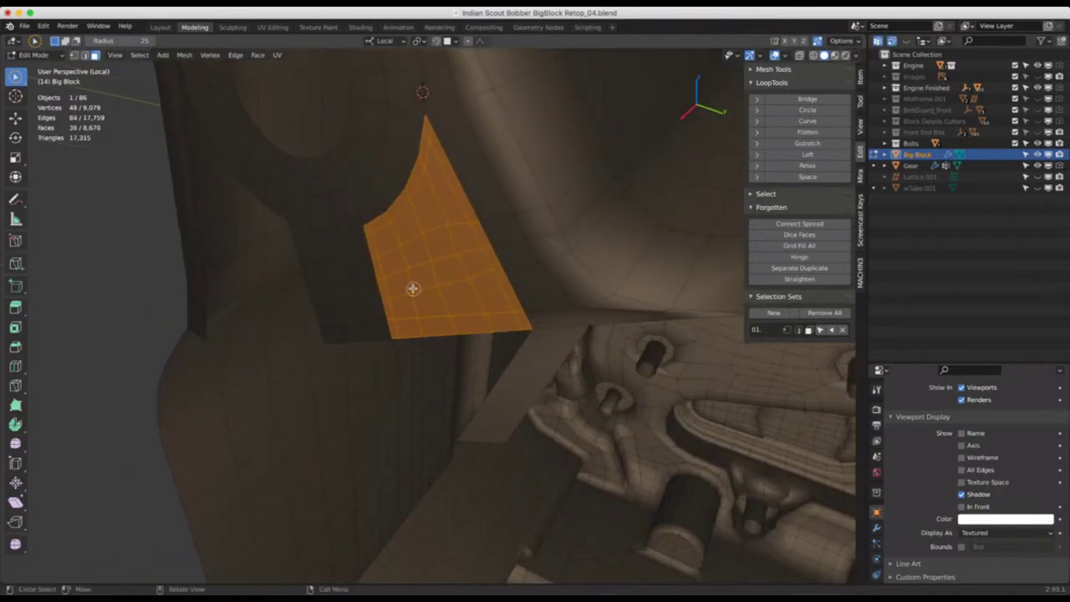
pyautogui.press('e')
pyautogui.click(440, 253)
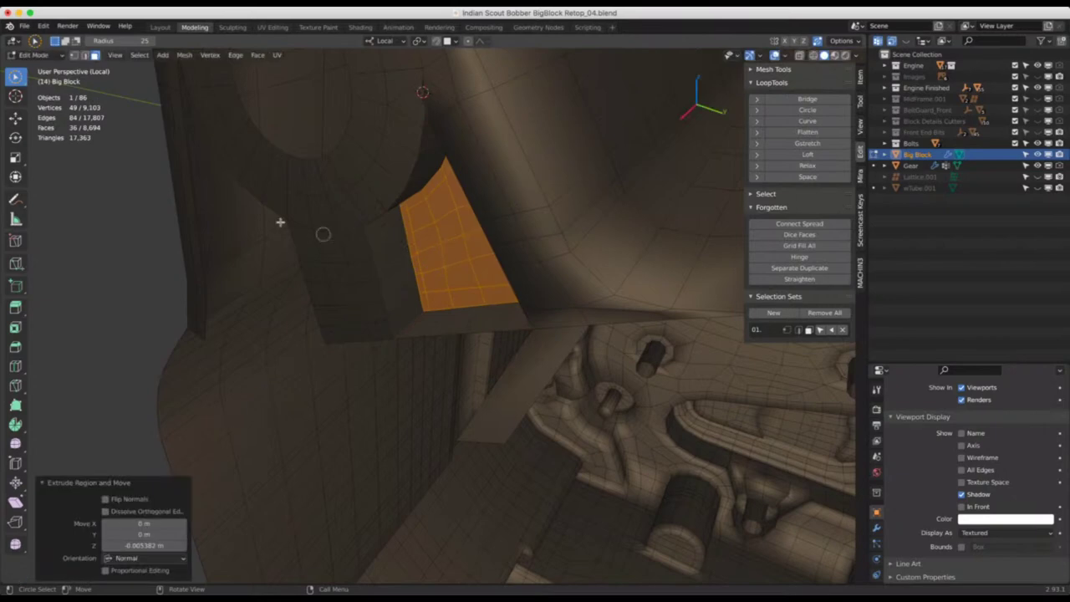
pyautogui.press('Tab')
# Apply Shade Smooth to the Big Block object
pyautogui.scroll(-4, 124, 195)
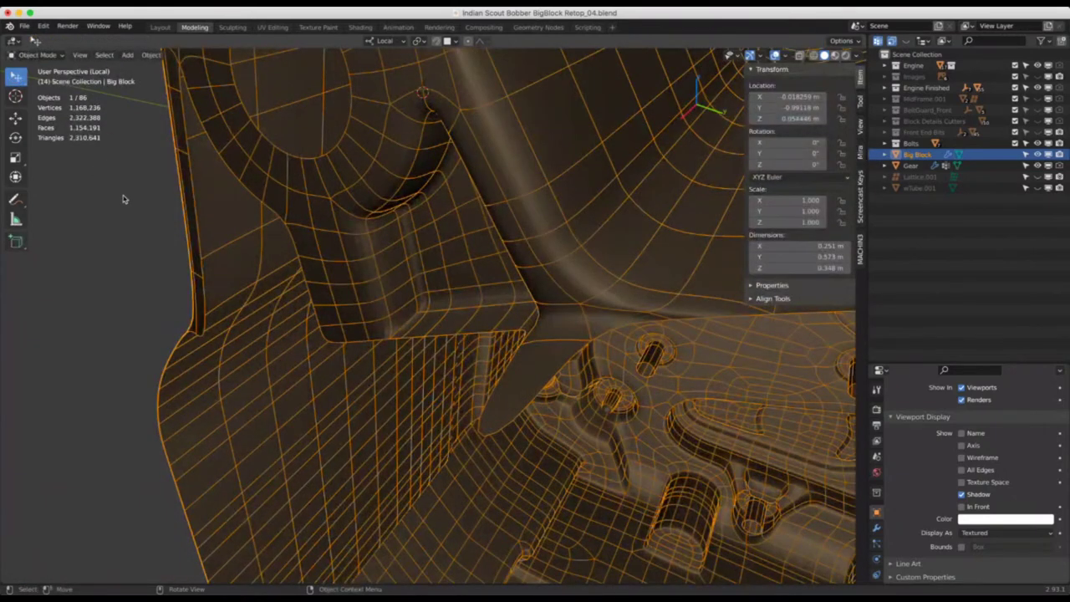
pyautogui.hotkey('alt', 'a')
pyautogui.scroll(-3, 220, 236)
pyautogui.scroll(-4, 220, 237)
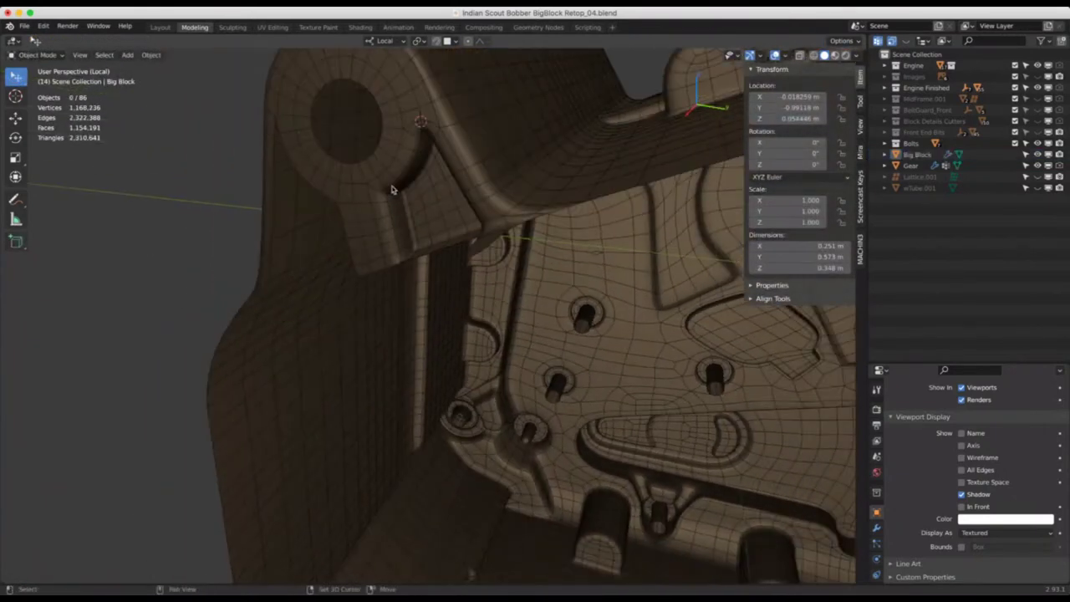
pyautogui.moveTo(495, 248); pyautogui.dragTo(522, 218, button='middle')
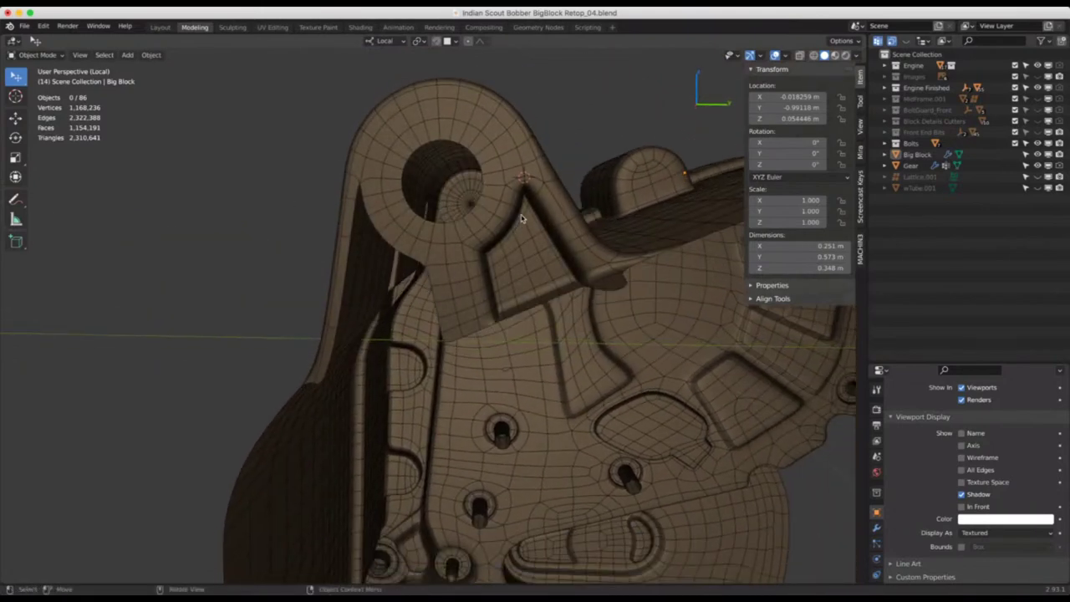
pyautogui.click(385, 119)
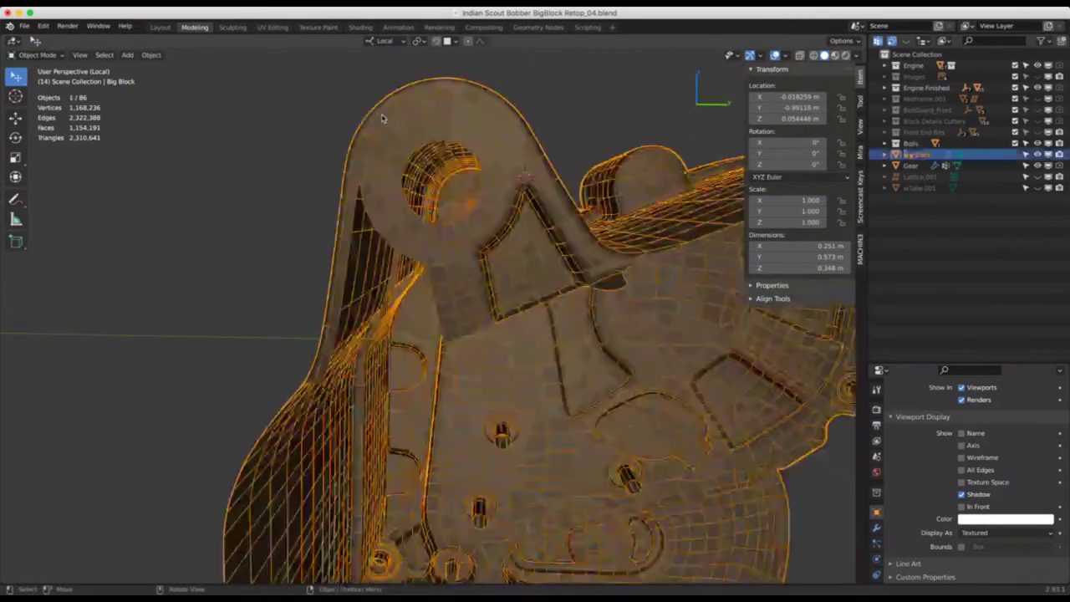
pyautogui.click(152, 54)
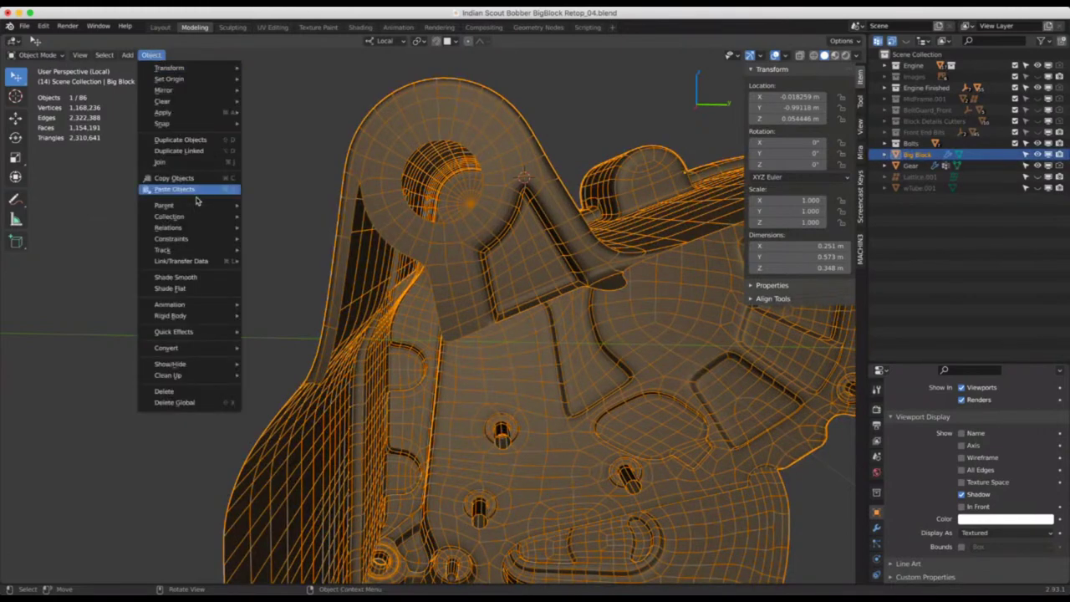
pyautogui.click(186, 276)
pyautogui.click(251, 242)
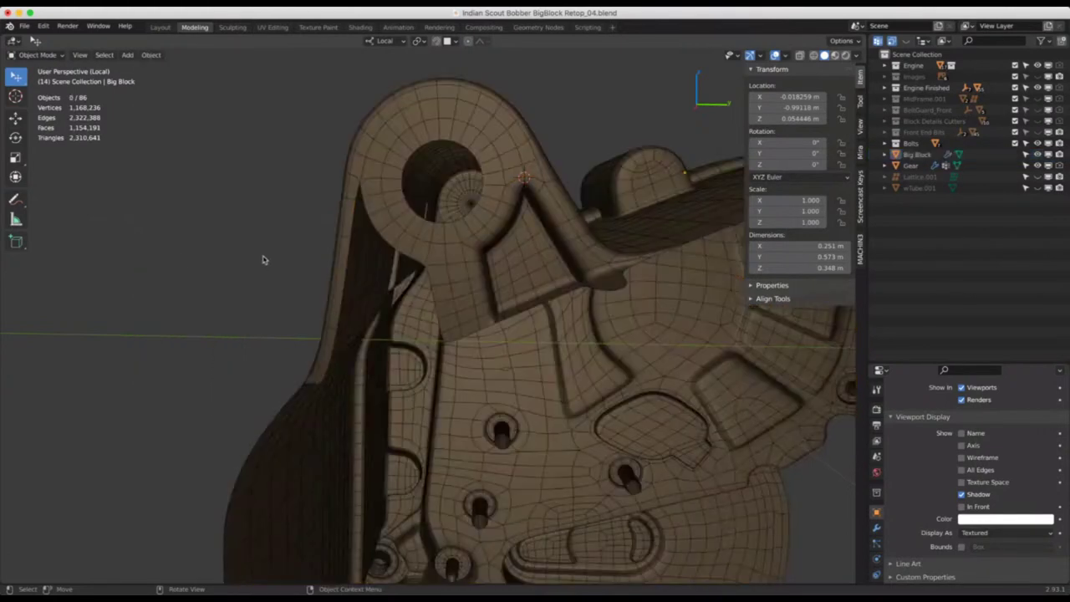
# Turn off the wireframe and inspect the smooth shading around the boss before entering Edit Mode
pyautogui.scroll(10, 262, 259)
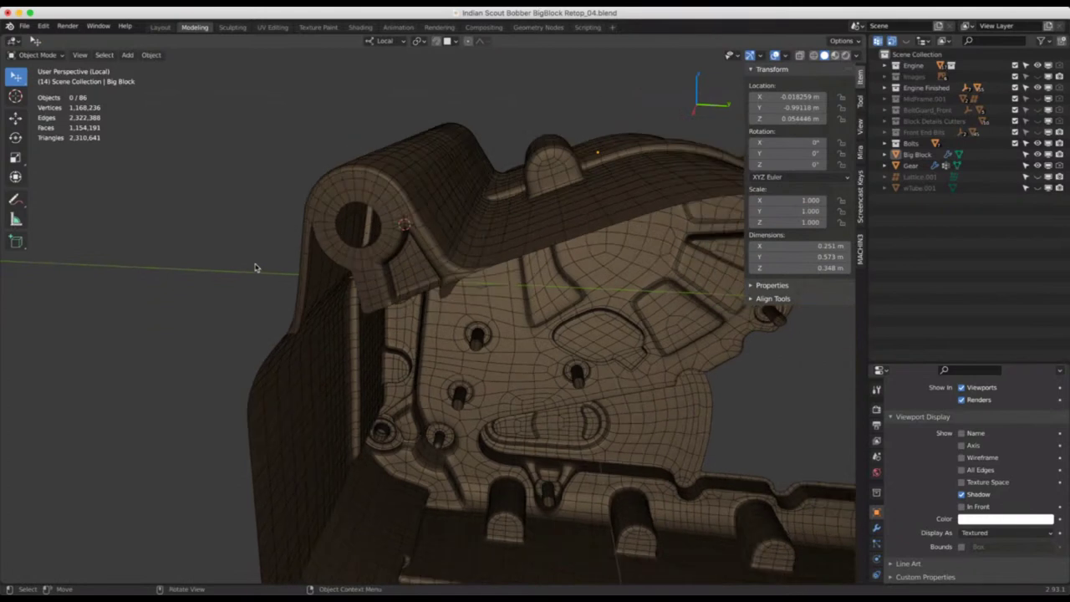
pyautogui.press('q')
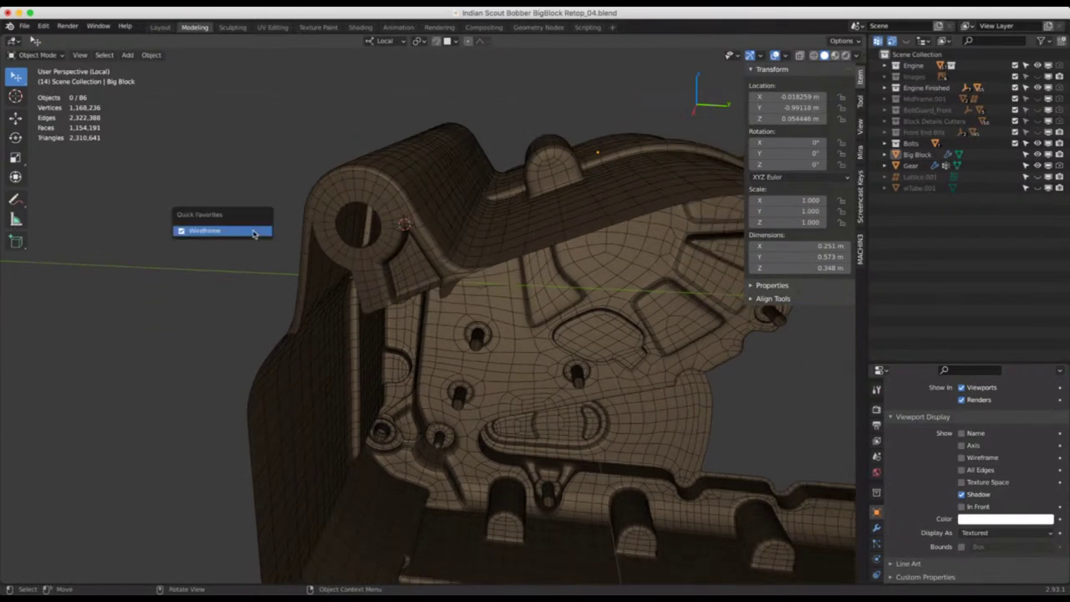
pyautogui.click(244, 231)
pyautogui.moveTo(237, 271); pyautogui.dragTo(439, 276, button='middle')
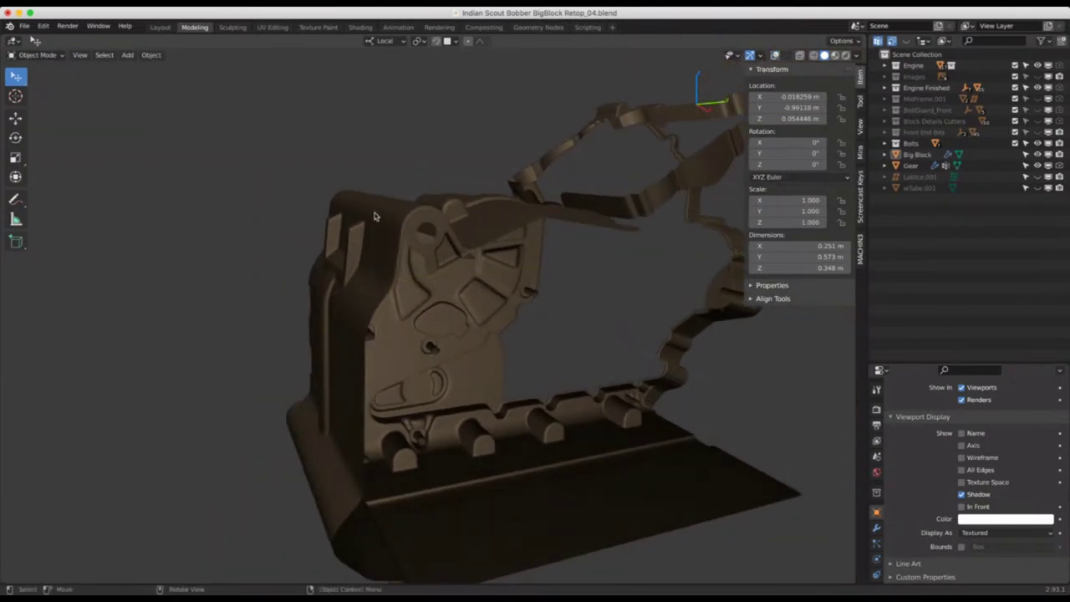
pyautogui.moveTo(375, 217)
pyautogui.mouseDown(button='middle')
pyautogui.moveTo(311, 186)
pyautogui.moveTo(311, 202)
pyautogui.moveTo(351, 198)
pyautogui.moveTo(411, 243)
pyautogui.moveTo(397, 217)
pyautogui.mouseUp(button='middle')
pyautogui.scroll(4, 292, 200)
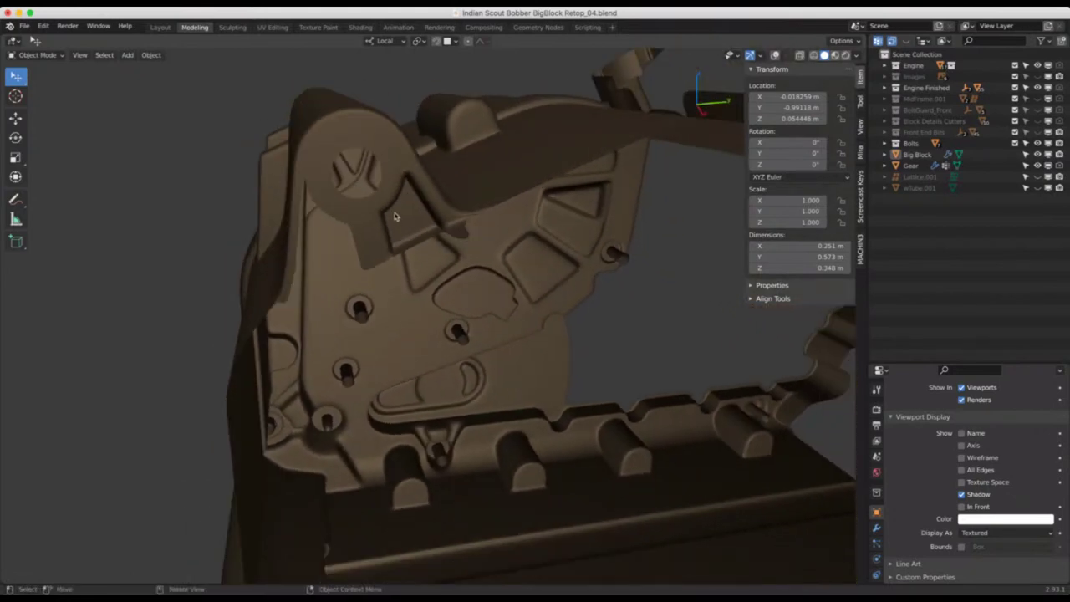
pyautogui.scroll(4, 409, 185)
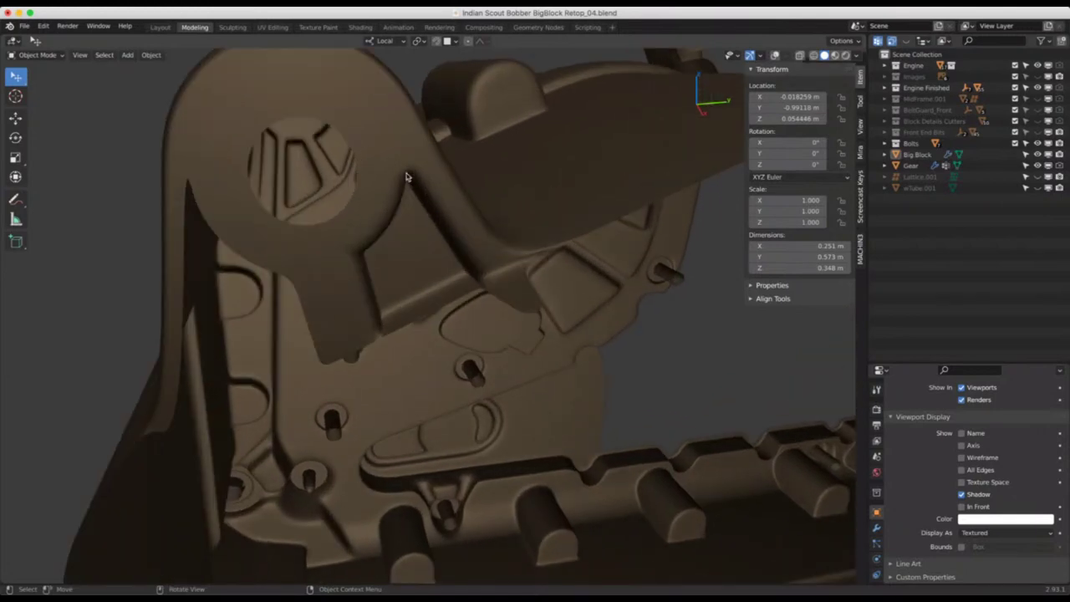
pyautogui.moveTo(397, 194)
pyautogui.mouseDown(button='middle')
pyautogui.moveTo(392, 179)
pyautogui.moveTo(399, 191)
pyautogui.mouseUp(button='middle')
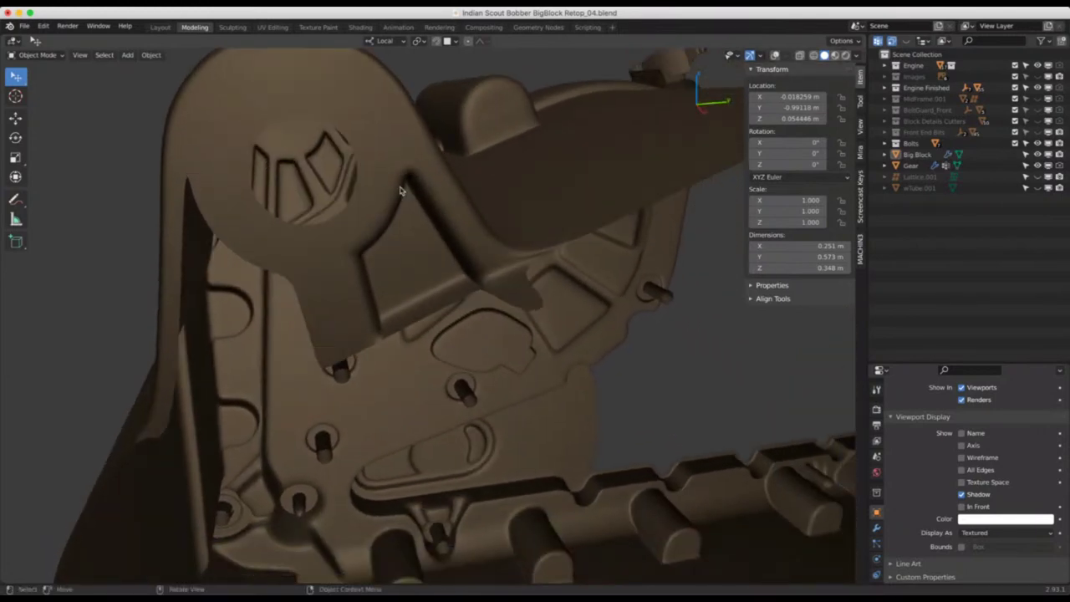
pyautogui.press('Tab')
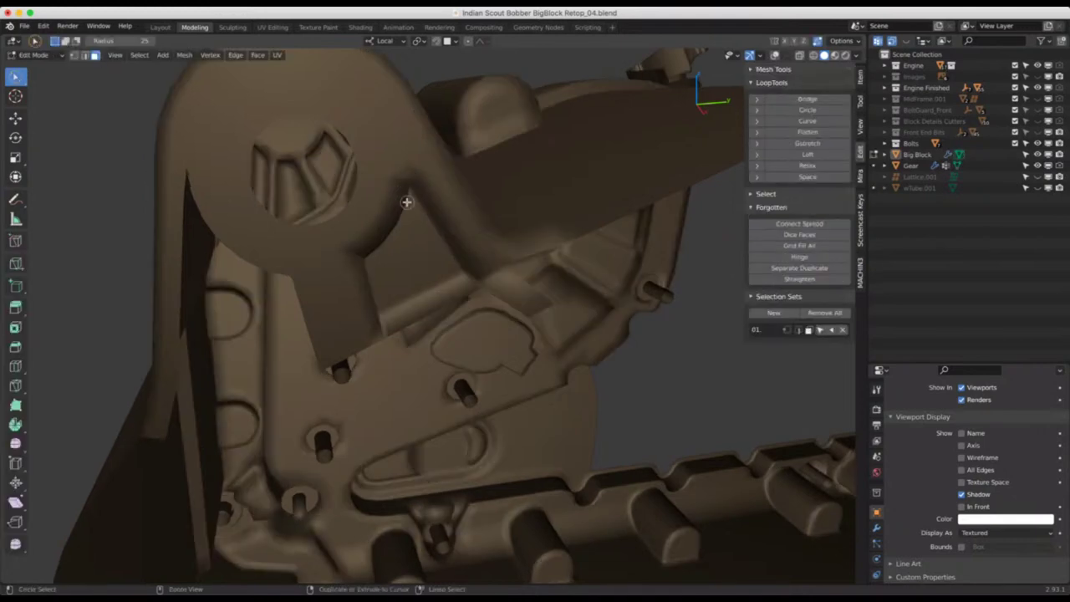
# Switch to the Big Block retopo mesh in Edit Mode with overlays on
pyautogui.press('Tab')
pyautogui.click(406, 203)
pyautogui.press('Tab')
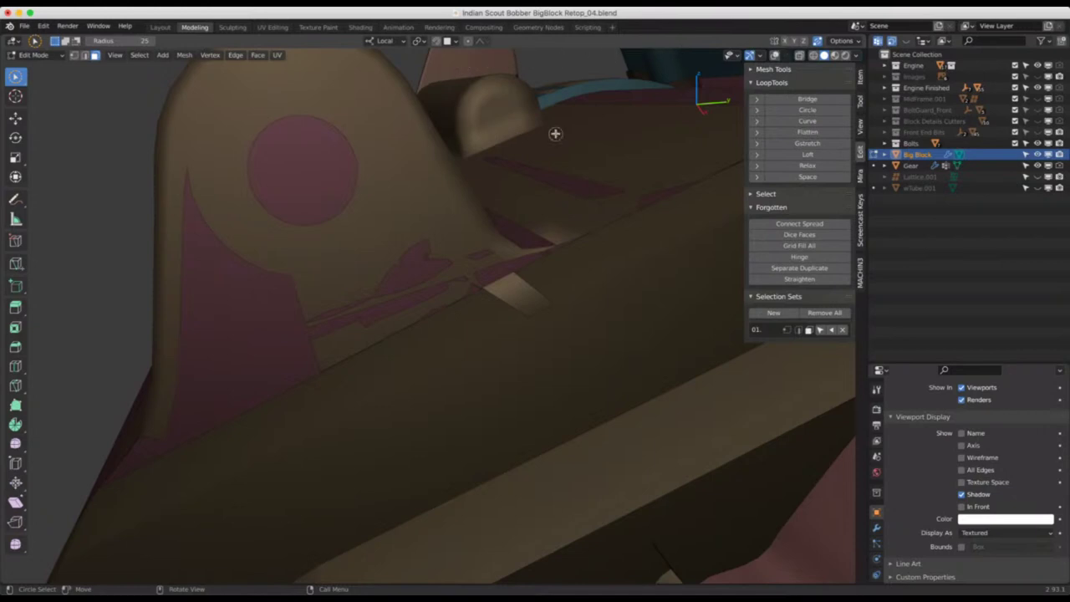
pyautogui.click(775, 54)
# Select the edge loop down the bracket below the boss, excluding its top edge
pyautogui.click(400, 252)
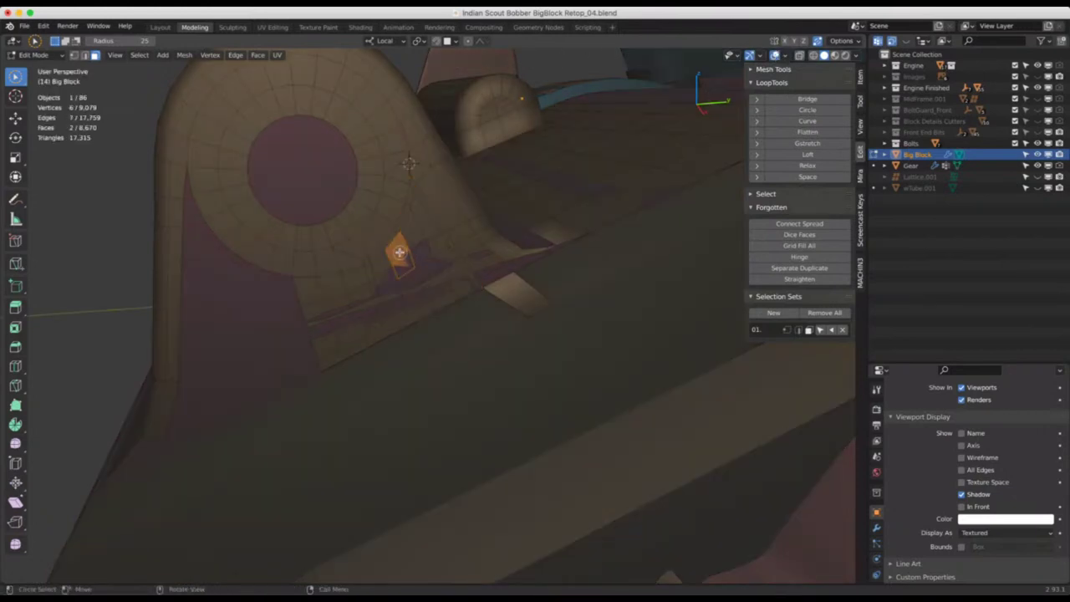
pyautogui.scroll(3, 401, 174)
pyautogui.moveTo(403, 195)
pyautogui.mouseDown(button='middle')
pyautogui.moveTo(398, 206)
pyautogui.moveTo(396, 197)
pyautogui.moveTo(423, 196)
pyautogui.mouseUp(button='middle')
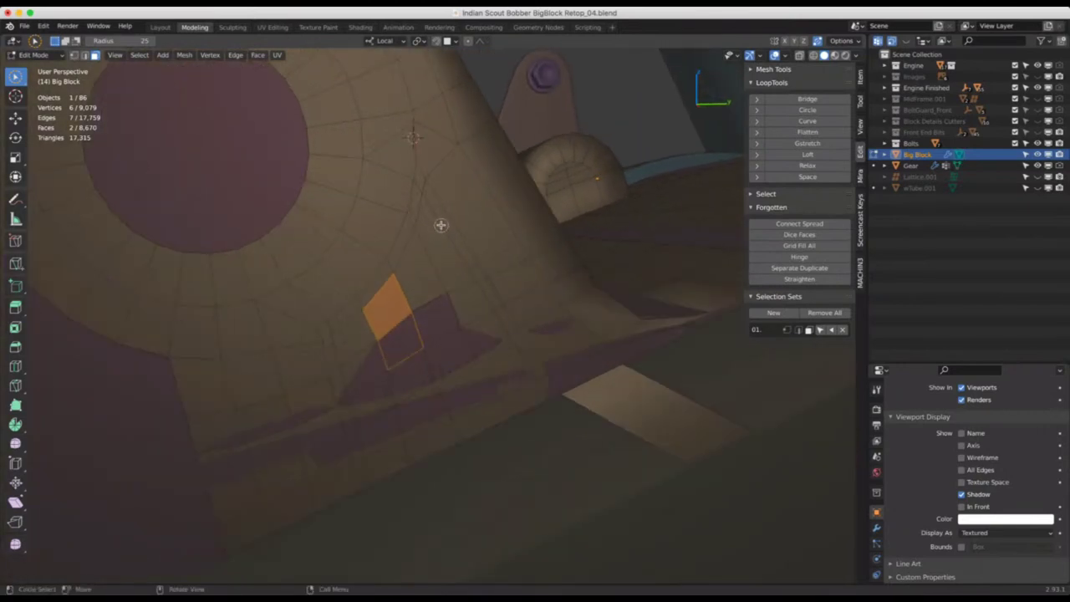
pyautogui.keyDown('alt'); pyautogui.click(441, 227); pyautogui.keyUp('alt')
pyautogui.press('2')
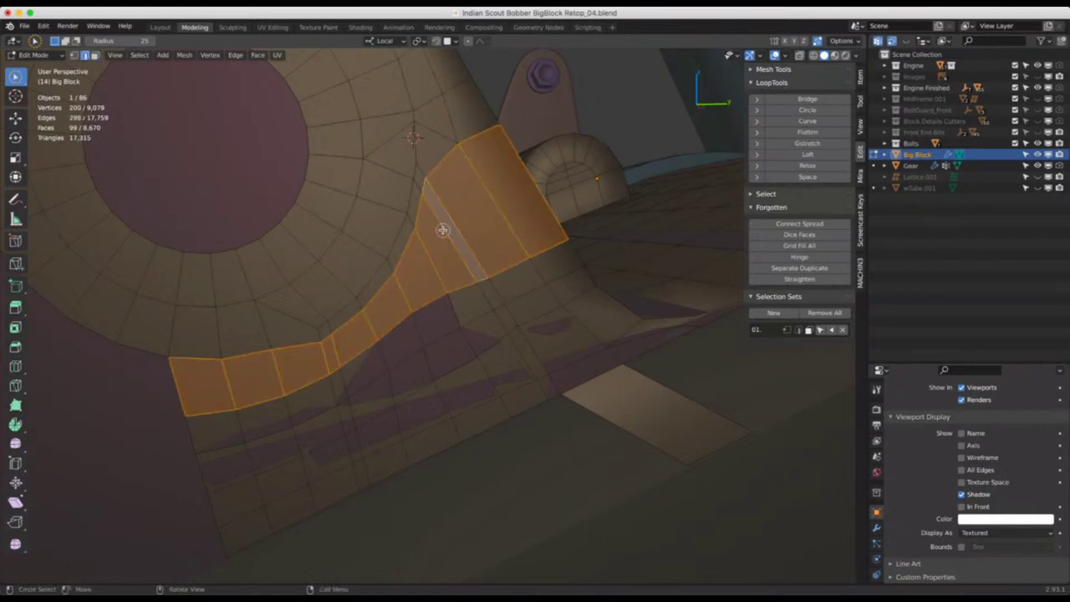
pyautogui.keyDown('alt'); pyautogui.click(442, 230); pyautogui.keyUp('alt')
pyautogui.keyDown('shift'); pyautogui.click(389, 167); pyautogui.keyUp('shift')
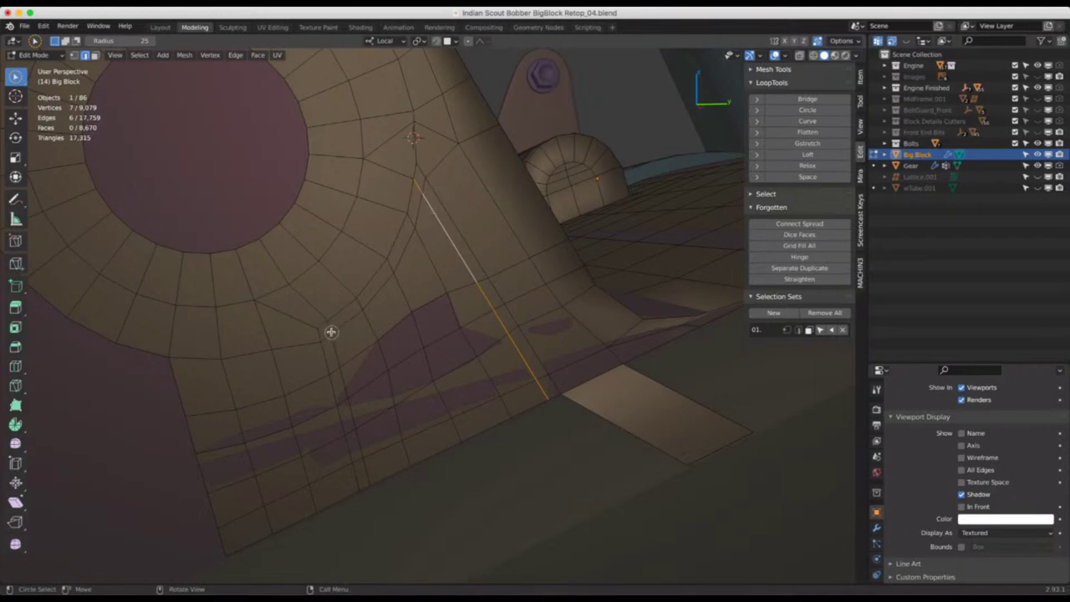
# Make two knife cuts rerouting edges near the boss and down the bracket
pyautogui.press('k')
pyautogui.click(288, 284)
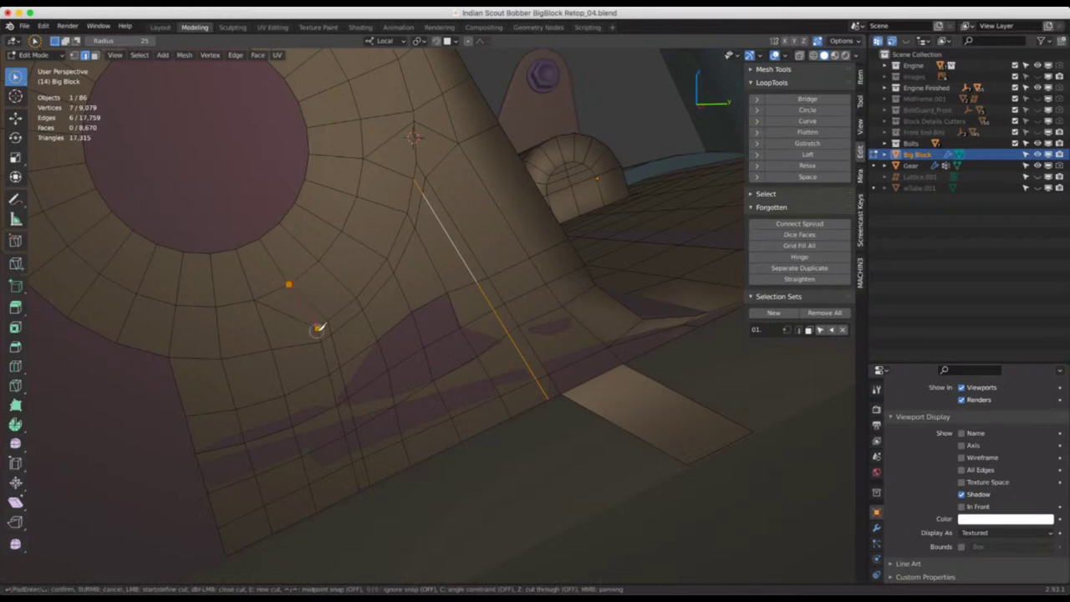
pyautogui.click(269, 346)
pyautogui.press('Return')
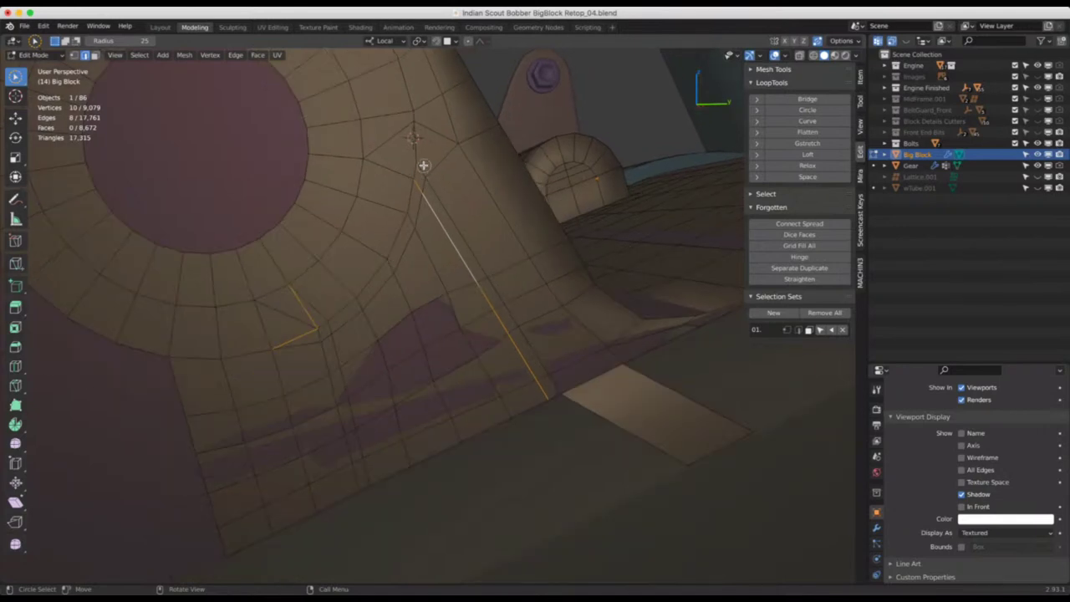
pyautogui.press('k')
pyautogui.click(363, 157)
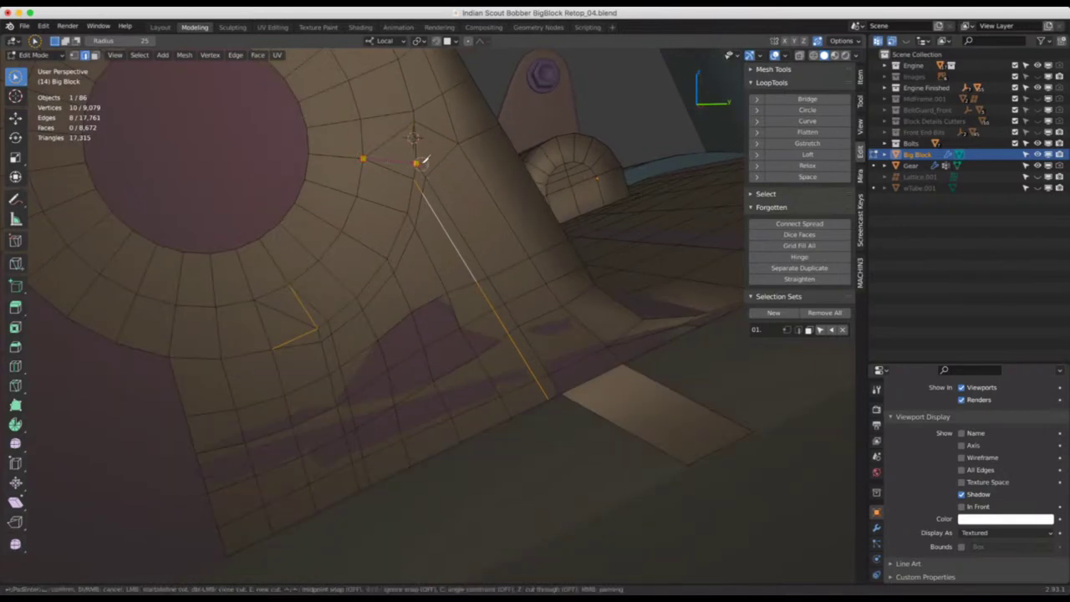
pyautogui.click(416, 163)
pyautogui.click(458, 143)
pyautogui.press('Return')
# Dissolve the old redundant edge loops under the boss
pyautogui.click(440, 131)
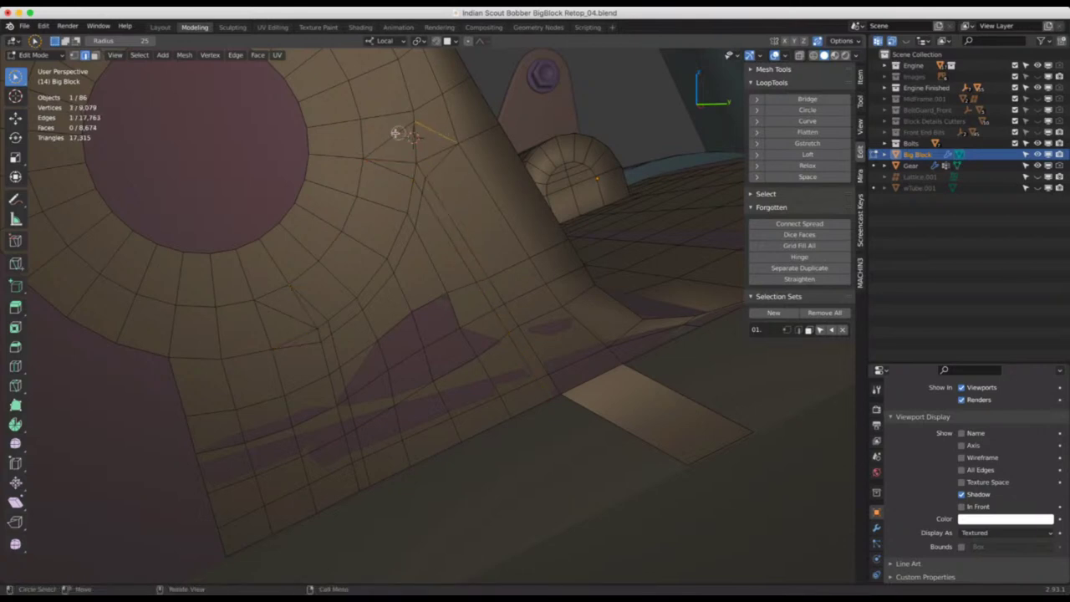
pyautogui.keyDown('shift'); pyautogui.click(396, 134); pyautogui.keyUp('shift')
pyautogui.keyDown('shift'); pyautogui.click(396, 173); pyautogui.keyUp('shift')
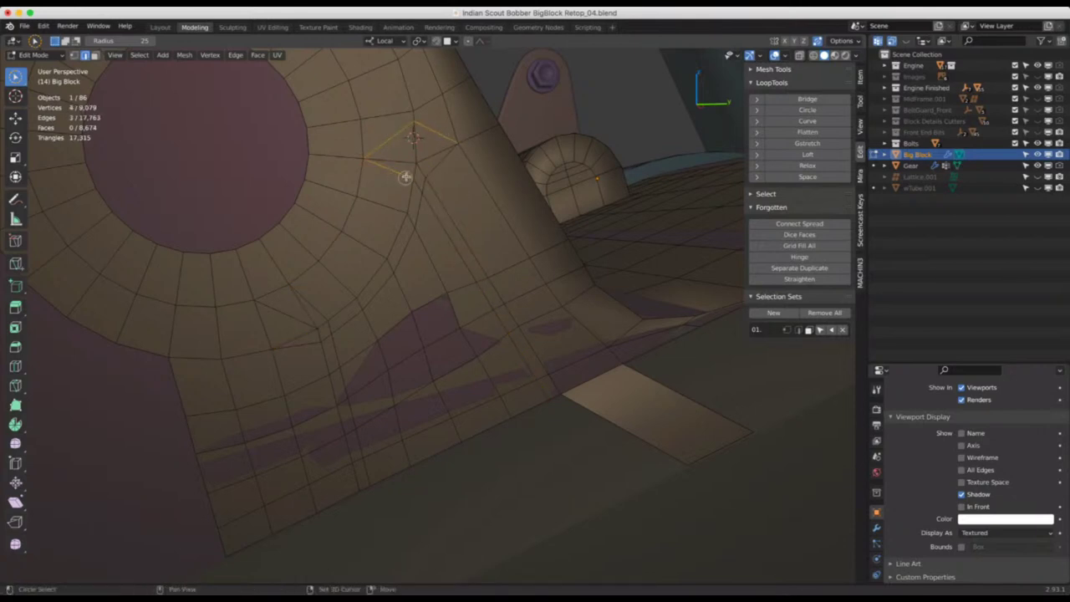
pyautogui.keyDown('alt'); pyautogui.click(431, 214); pyautogui.keyUp('alt')
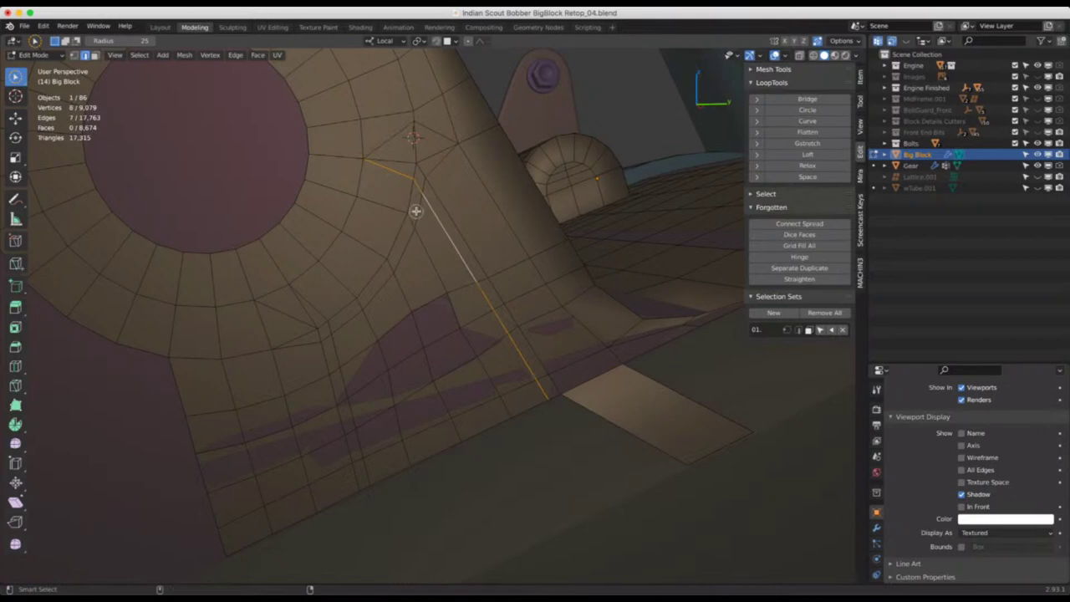
pyautogui.keyDown('alt'); pyautogui.keyDown('shift'); pyautogui.click(416, 211); pyautogui.keyUp('shift'); pyautogui.keyUp('alt')
pyautogui.keyDown('alt'); pyautogui.keyDown('shift'); pyautogui.click(317, 307); pyautogui.keyUp('shift'); pyautogui.keyUp('alt')
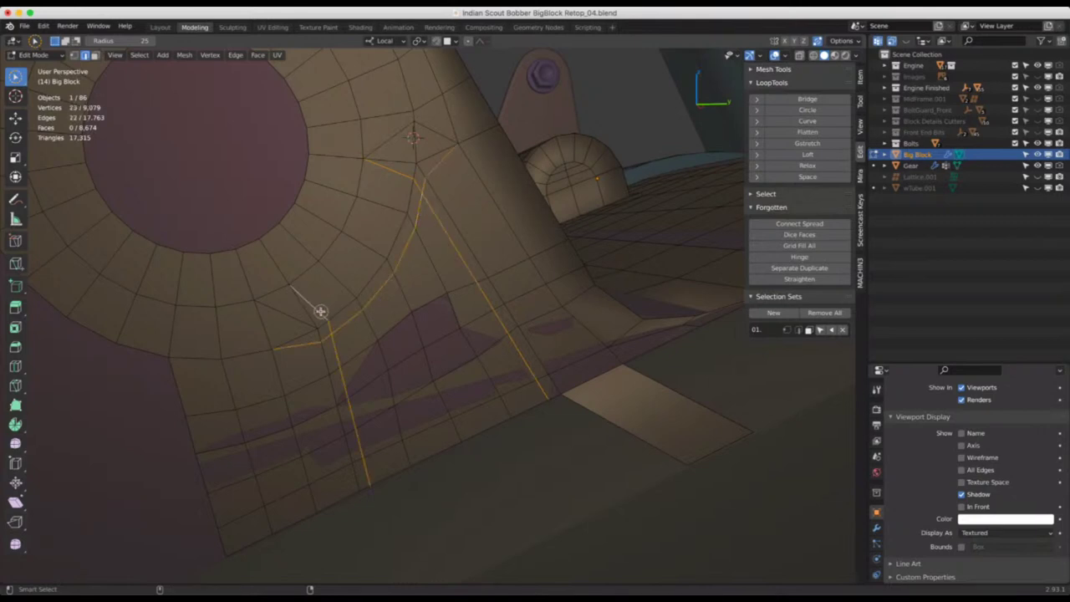
pyautogui.keyDown('shift'); pyautogui.click(284, 313); pyautogui.keyUp('shift')
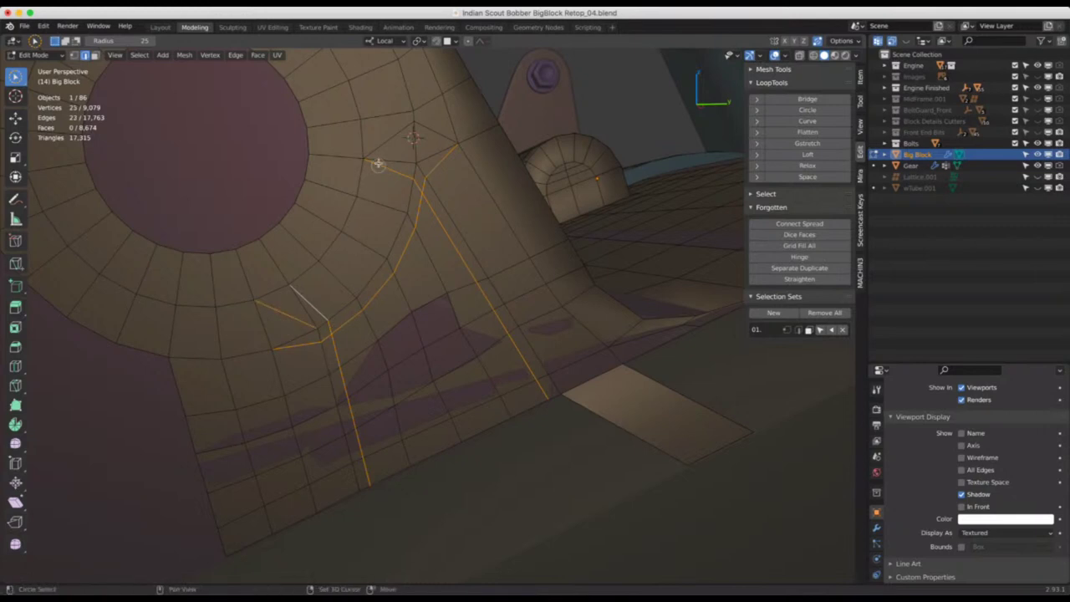
pyautogui.keyDown('alt'); pyautogui.keyDown('shift'); pyautogui.click(410, 135); pyautogui.keyUp('shift'); pyautogui.keyUp('alt')
pyautogui.hotkey('ctrl', 'x')
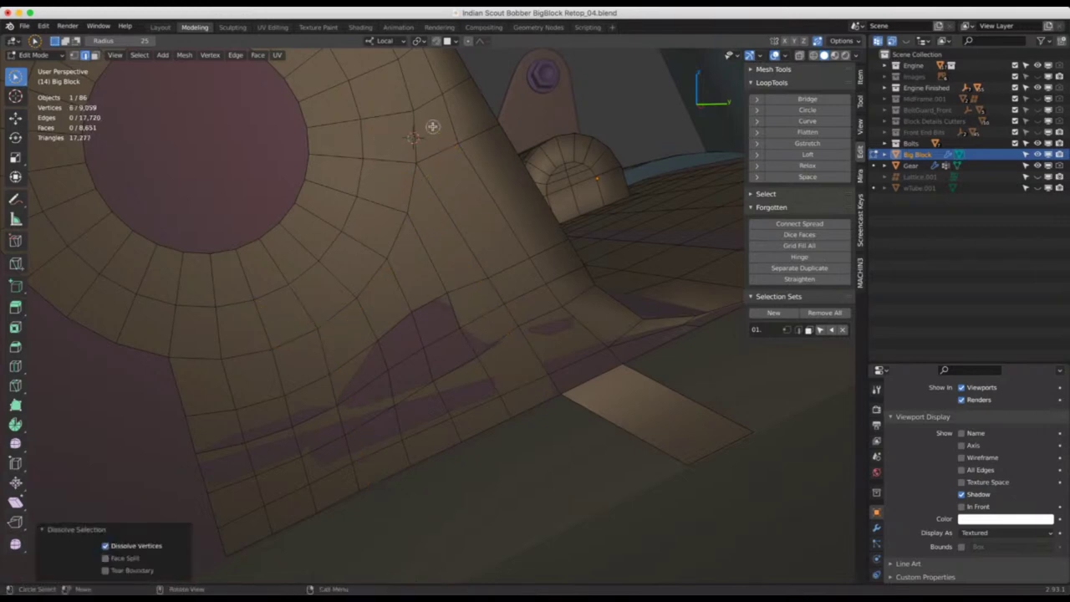
pyautogui.scroll(-3, 433, 338)
pyautogui.moveTo(396, 330); pyautogui.dragTo(437, 277, button='middle')
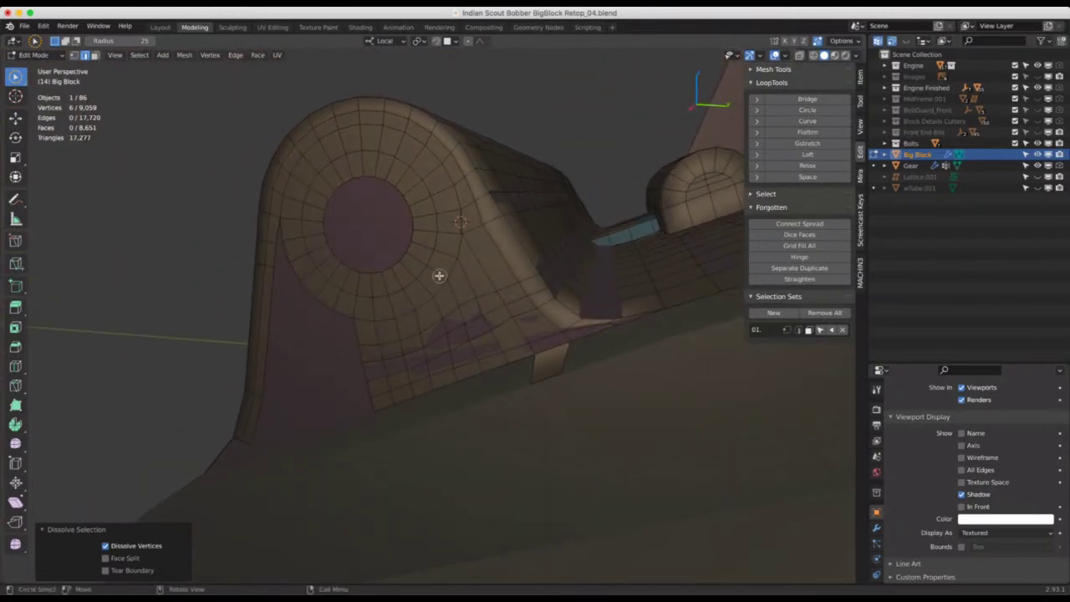
# Brush-select the small patch of faces on the bracket just below the circular boss
pyautogui.click(466, 278)
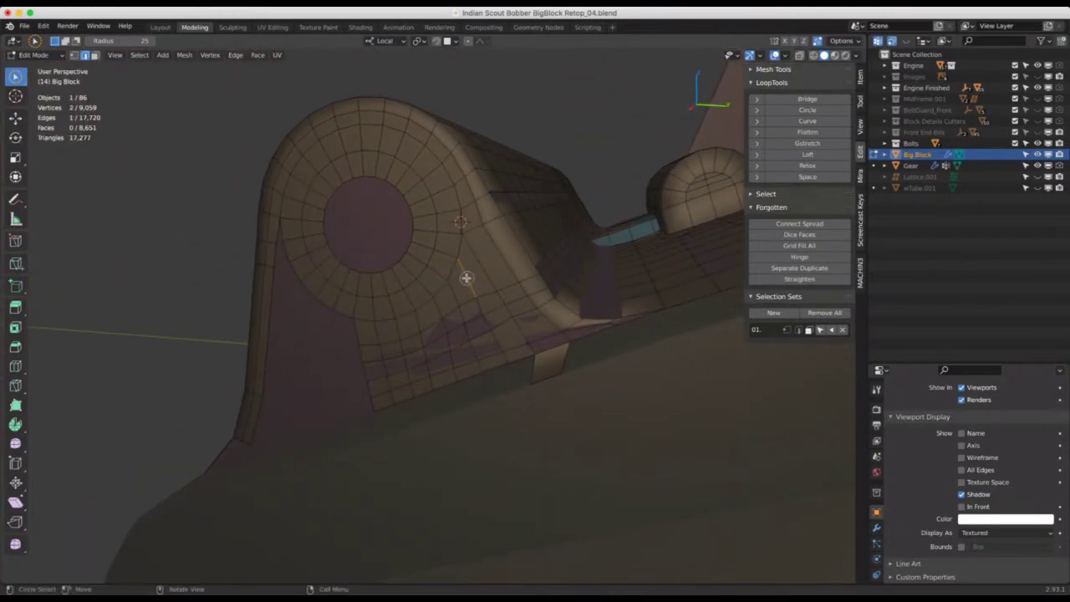
pyautogui.press('3')
pyautogui.moveTo(468, 276)
pyautogui.mouseDown()
pyautogui.moveTo(437, 317)
pyautogui.moveTo(443, 368)
pyautogui.moveTo(501, 349)
pyautogui.moveTo(474, 298)
pyautogui.mouseUp()
pyautogui.rightClick(471, 299)
pyautogui.moveTo(471, 299); pyautogui.dragTo(518, 229, button='middle')
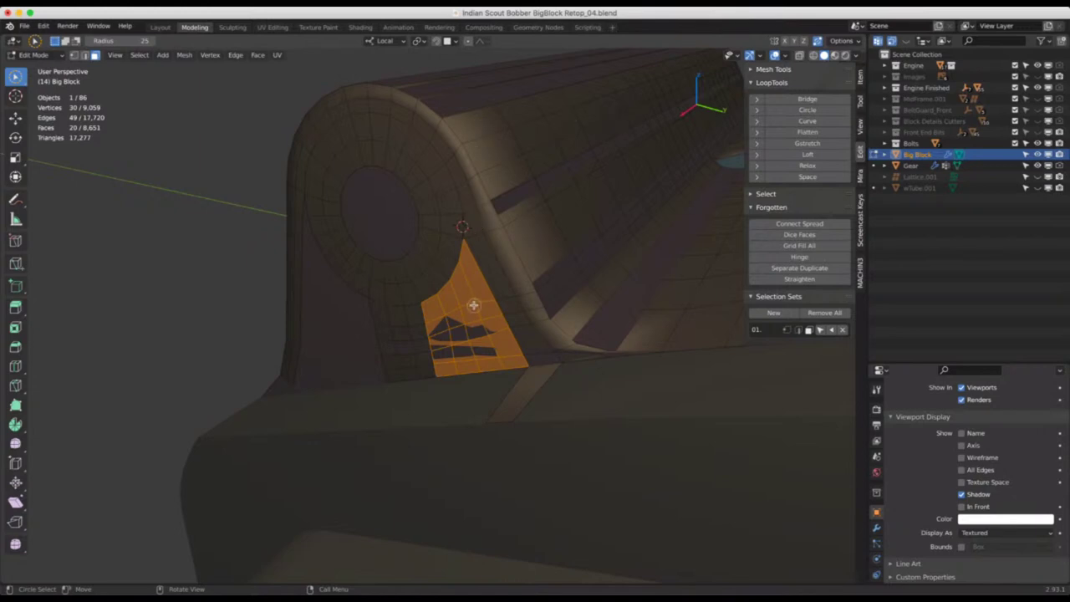
# Extrude the selected faces inward by 0.006925 m to recess them, then deselect
pyautogui.press('e')
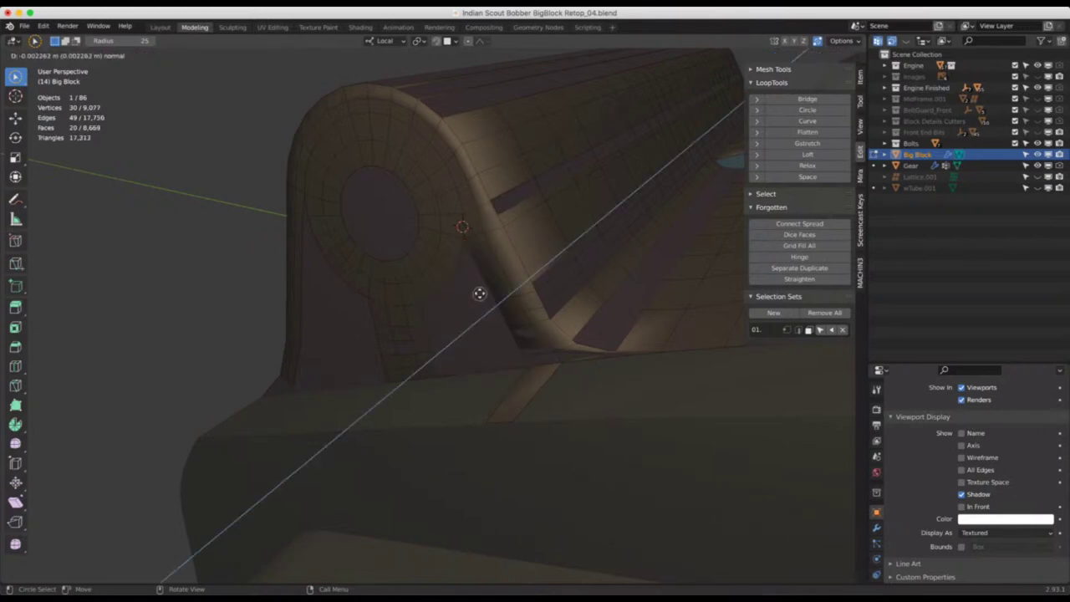
pyautogui.rightClick(479, 293)
pyautogui.hotkey('ctrl', 'z')
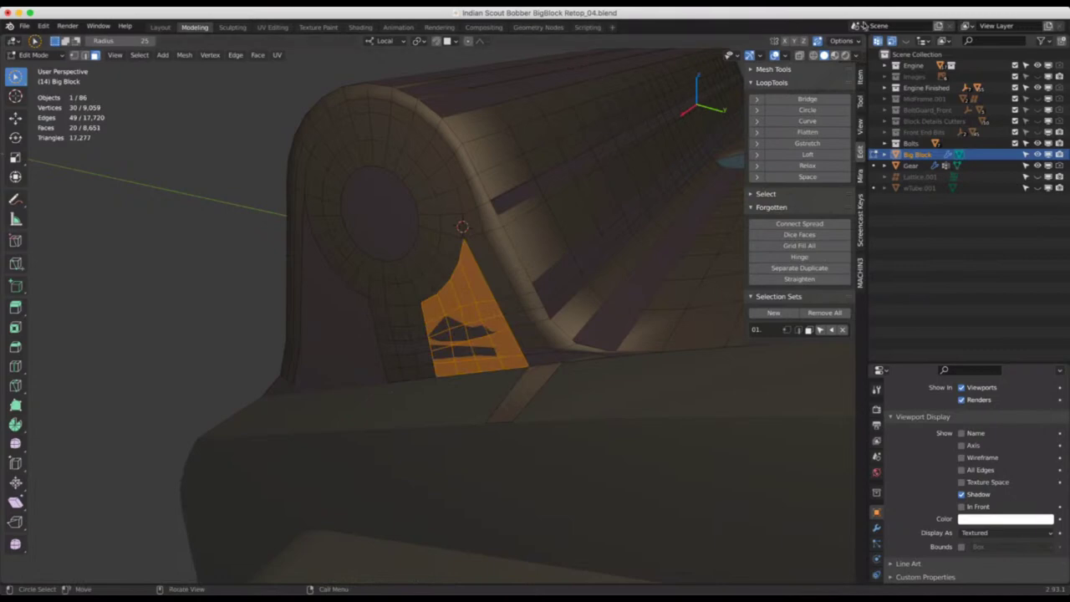
pyautogui.press('KP_Divide')
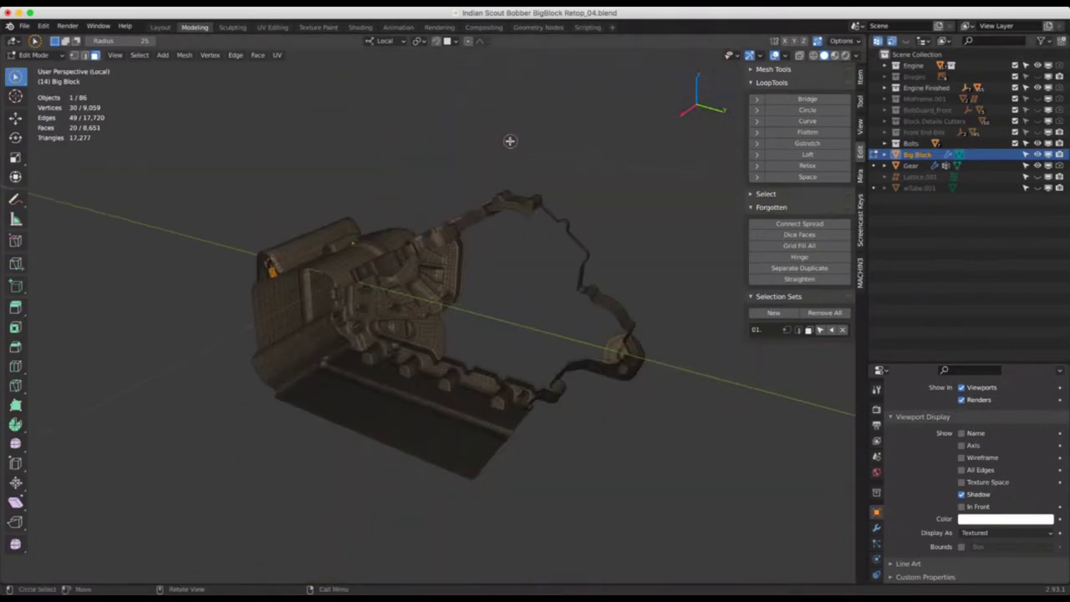
pyautogui.scroll(8, 218, 284)
pyautogui.scroll(2, 323, 293)
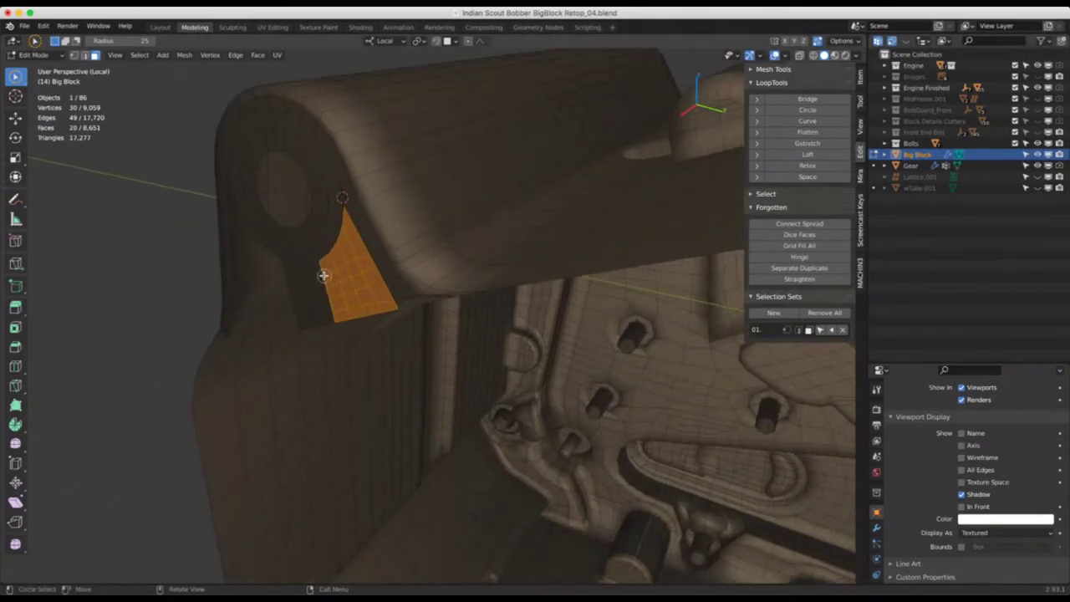
pyautogui.press('e')
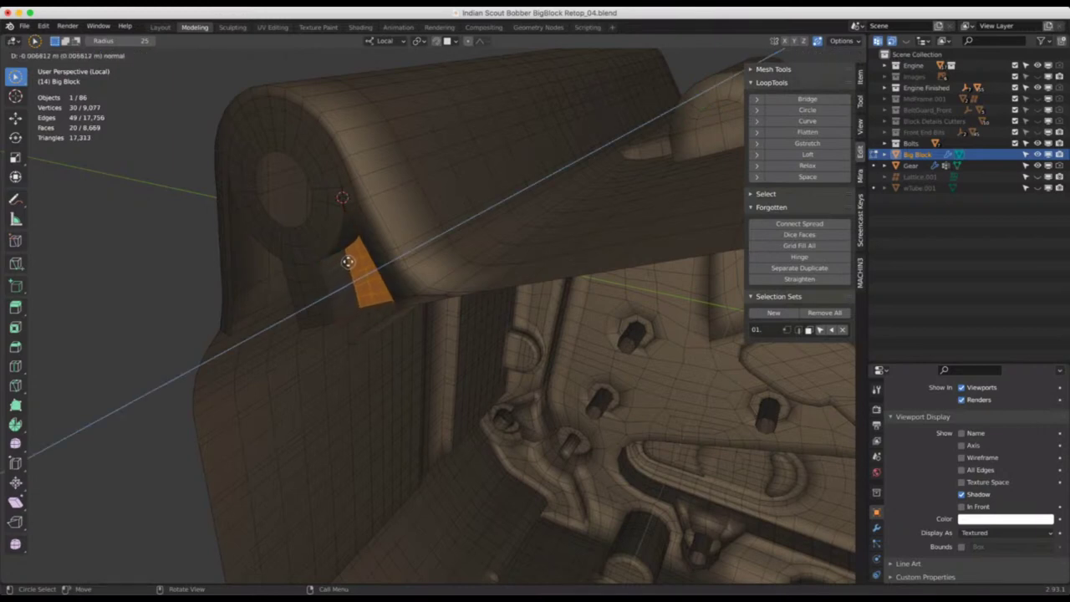
pyautogui.click(347, 262)
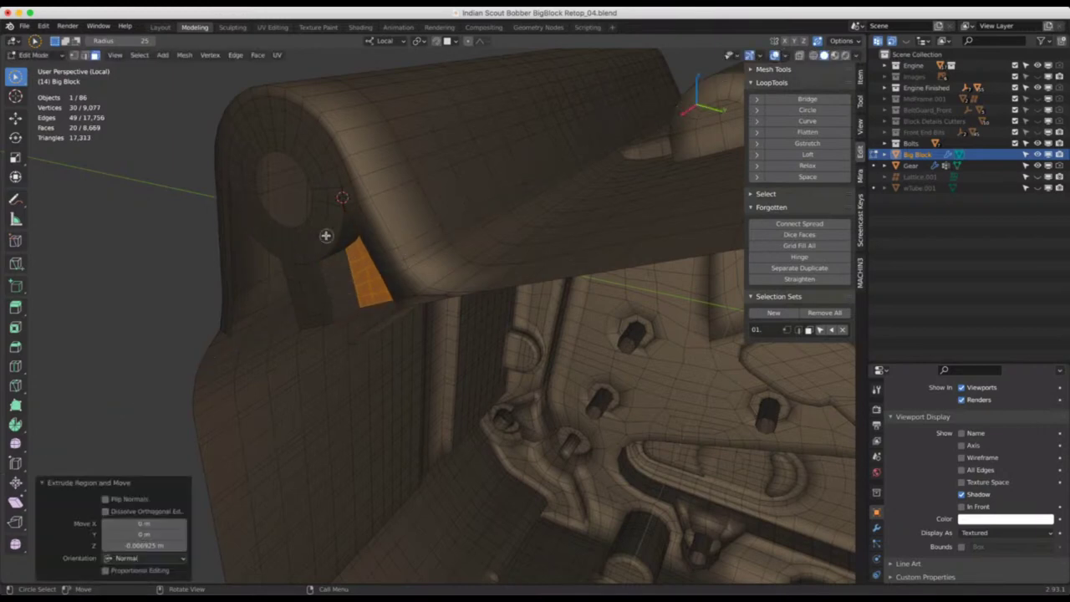
pyautogui.moveTo(325, 234); pyautogui.dragTo(436, 222, button='middle')
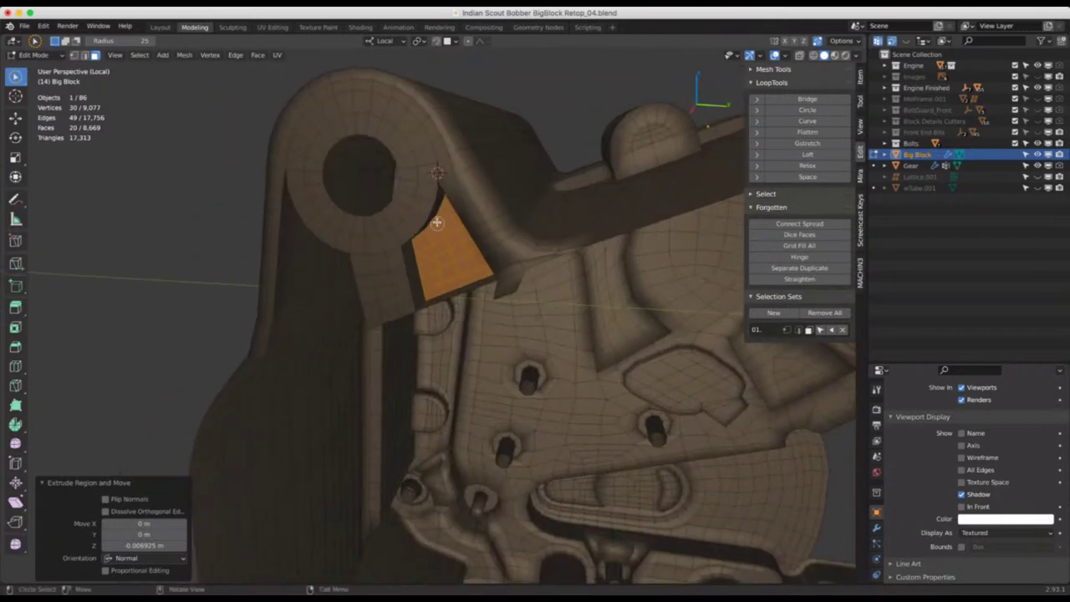
pyautogui.click(237, 167)
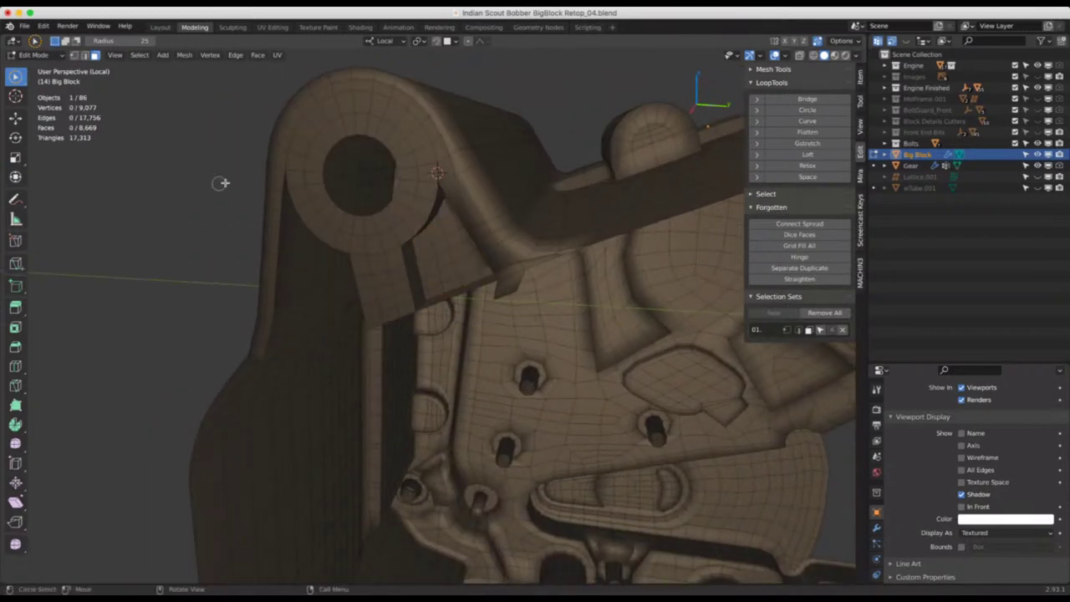
# In Object Mode, apply Shade Smooth to the Big Block mesh
pyautogui.press('Tab')
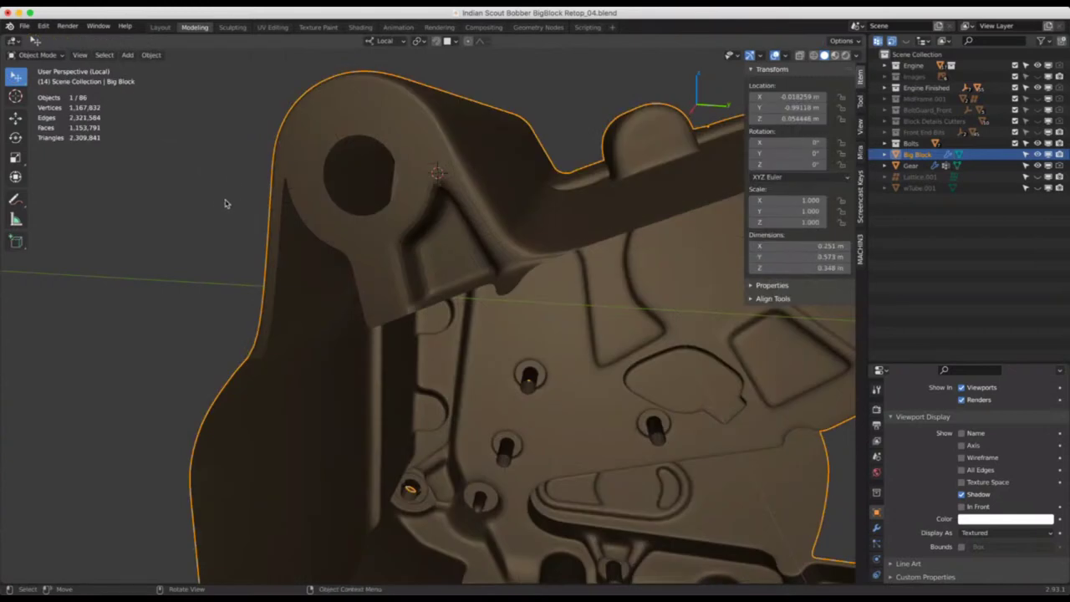
pyautogui.click(151, 54)
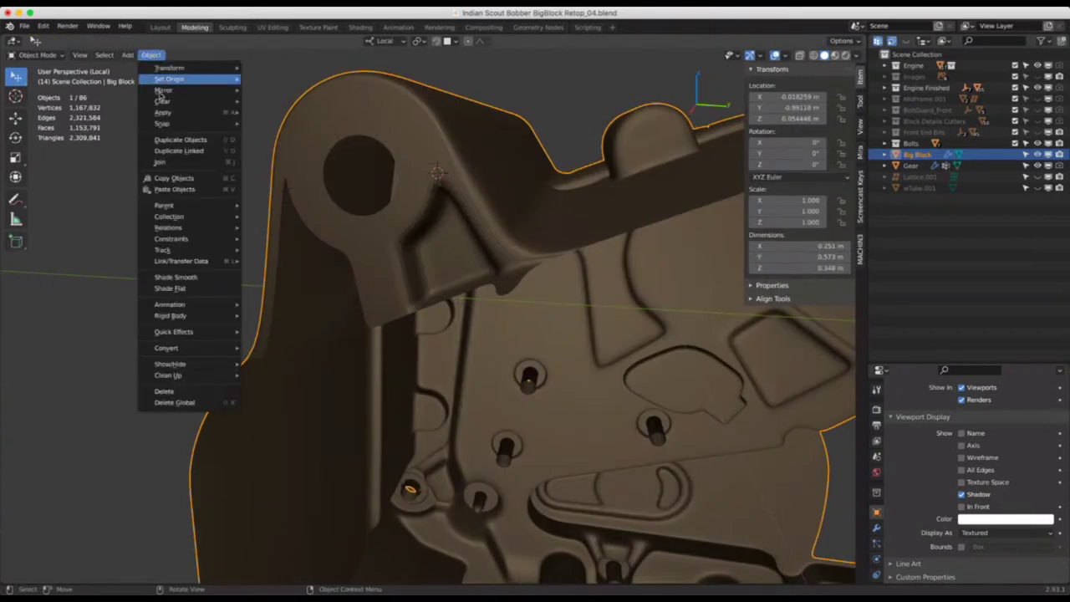
pyautogui.click(178, 276)
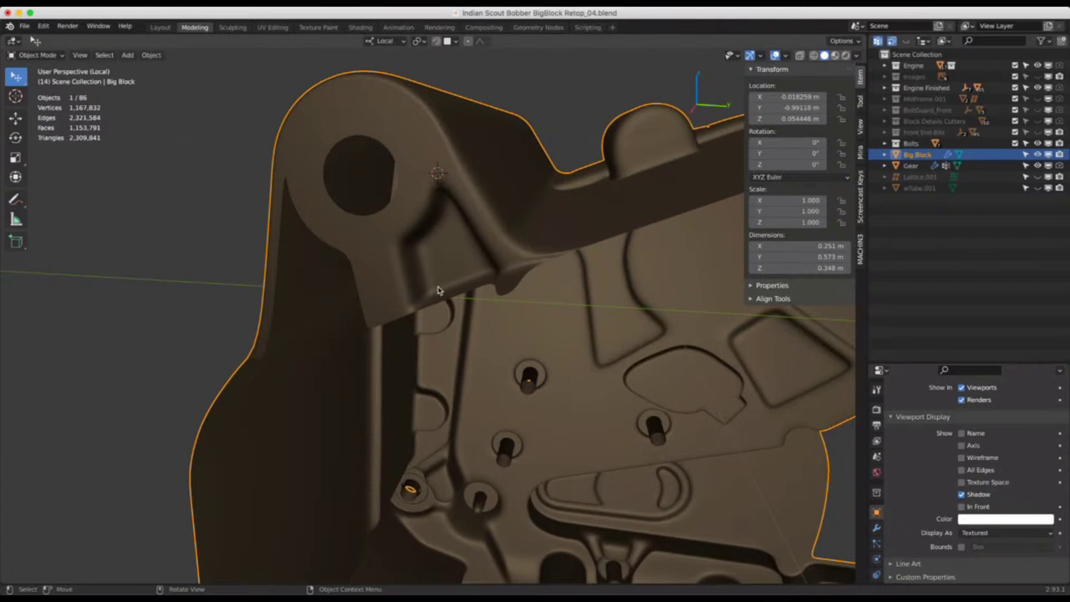
# Orbit around the engine block, reselect Big Block and enter Edit Mode
pyautogui.click(234, 224)
pyautogui.moveTo(382, 273); pyautogui.dragTo(405, 268, button='middle')
pyautogui.moveTo(305, 256); pyautogui.dragTo(416, 225, button='middle')
pyautogui.scroll(2, 411, 217)
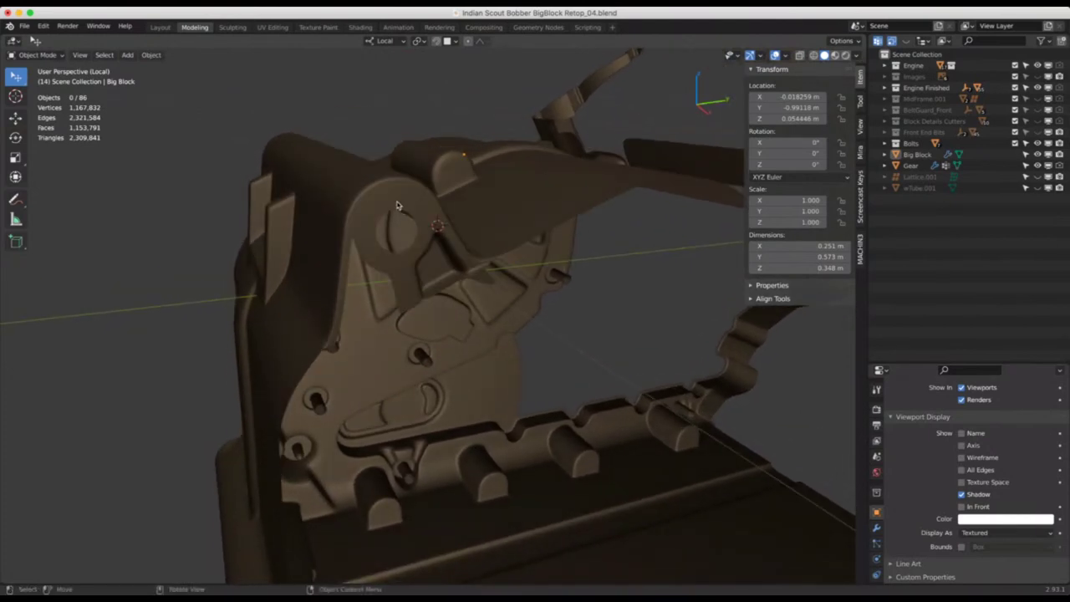
pyautogui.click(399, 208)
pyautogui.press('Tab')
# Turn the ring around the boss hole toward the view and Alt-select its radial face loop
pyautogui.scroll(2, 408, 202)
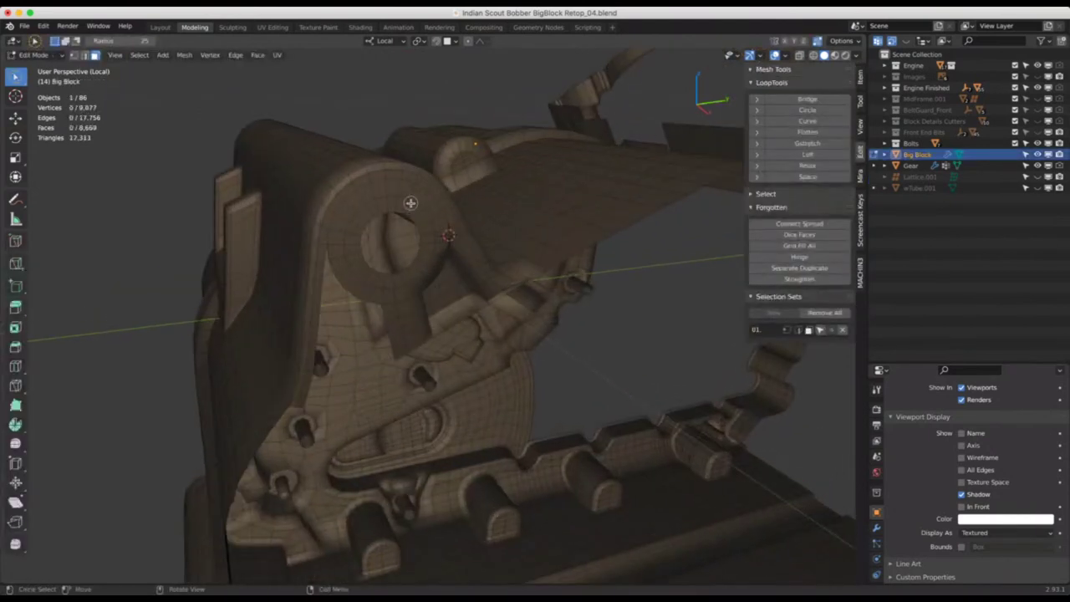
pyautogui.scroll(2, 439, 227)
pyautogui.moveTo(450, 269)
pyautogui.mouseDown(button='middle')
pyautogui.moveTo(426, 277)
pyautogui.moveTo(441, 269)
pyautogui.mouseUp(button='middle')
pyautogui.scroll(3, 426, 269)
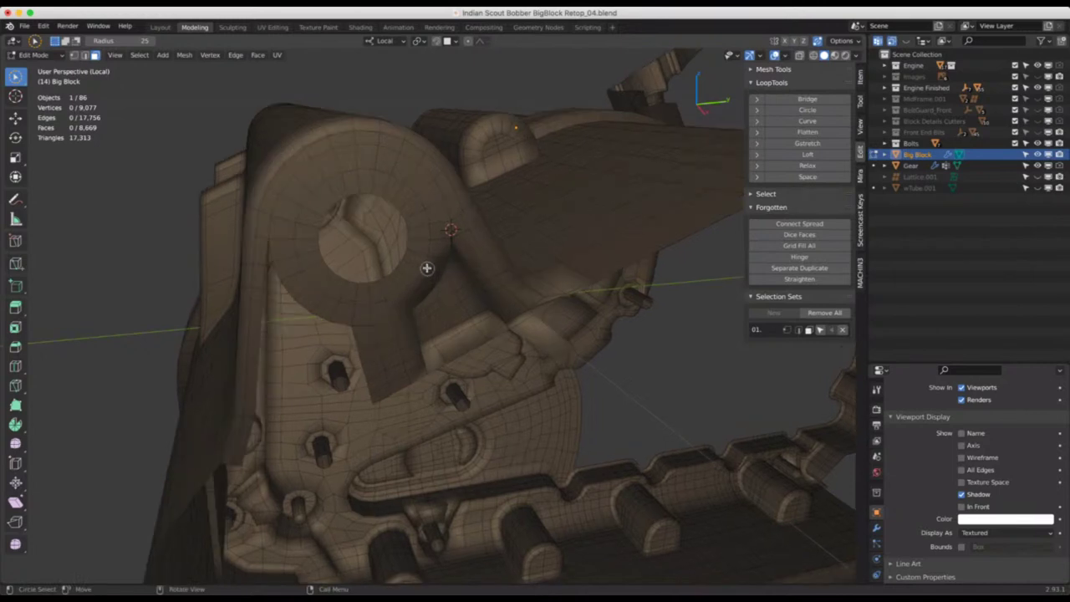
pyautogui.moveTo(488, 298); pyautogui.dragTo(473, 296, button='middle')
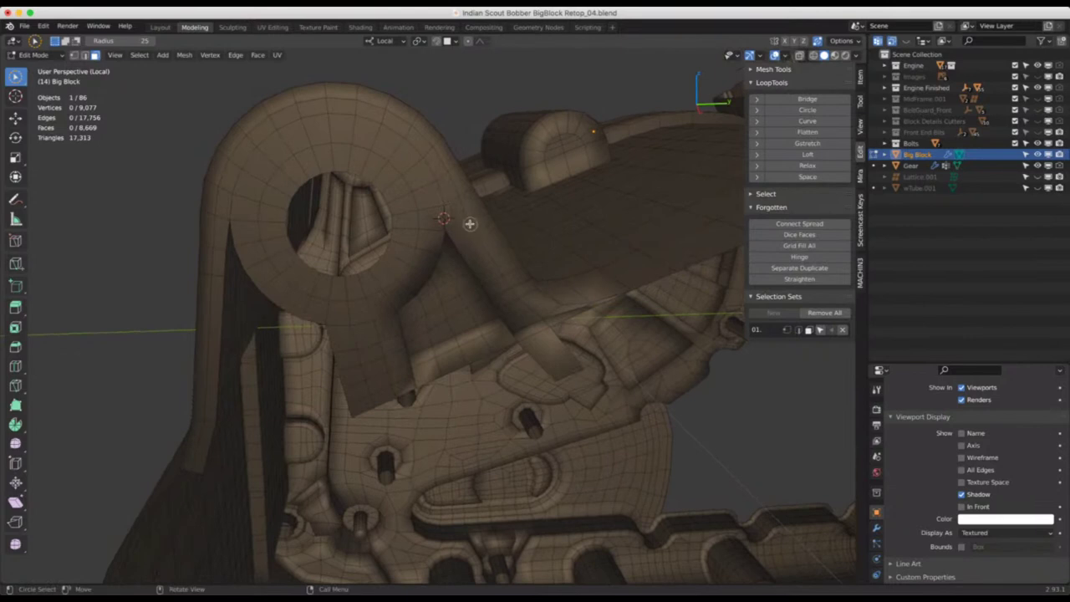
pyautogui.scroll(2, 439, 220)
pyautogui.scroll(-4, 423, 223)
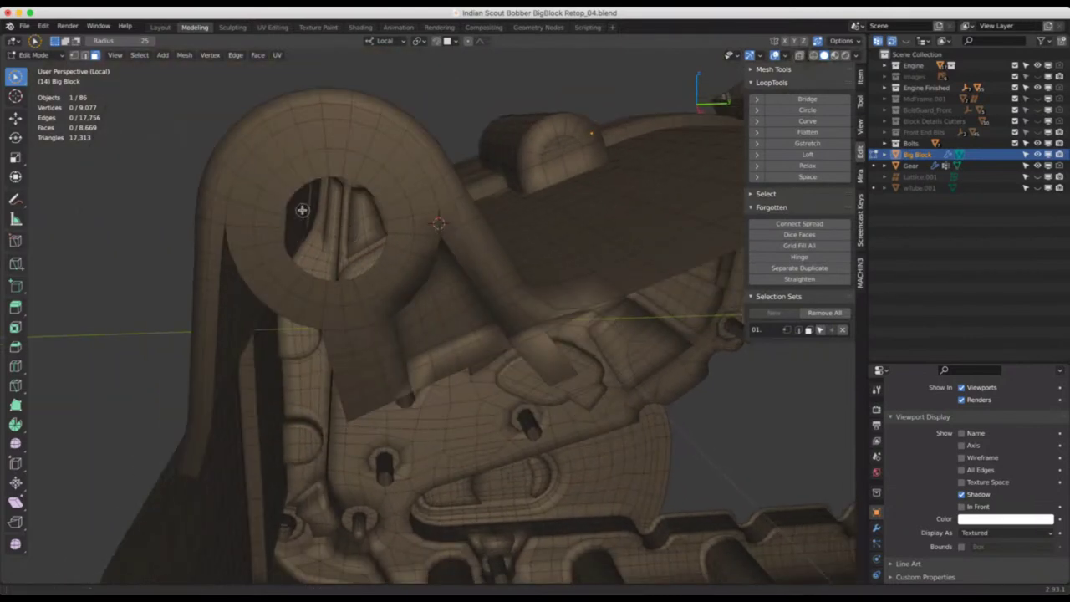
pyautogui.moveTo(317, 218); pyautogui.dragTo(413, 205, button='middle')
pyautogui.moveTo(513, 175); pyautogui.dragTo(404, 131, button='middle')
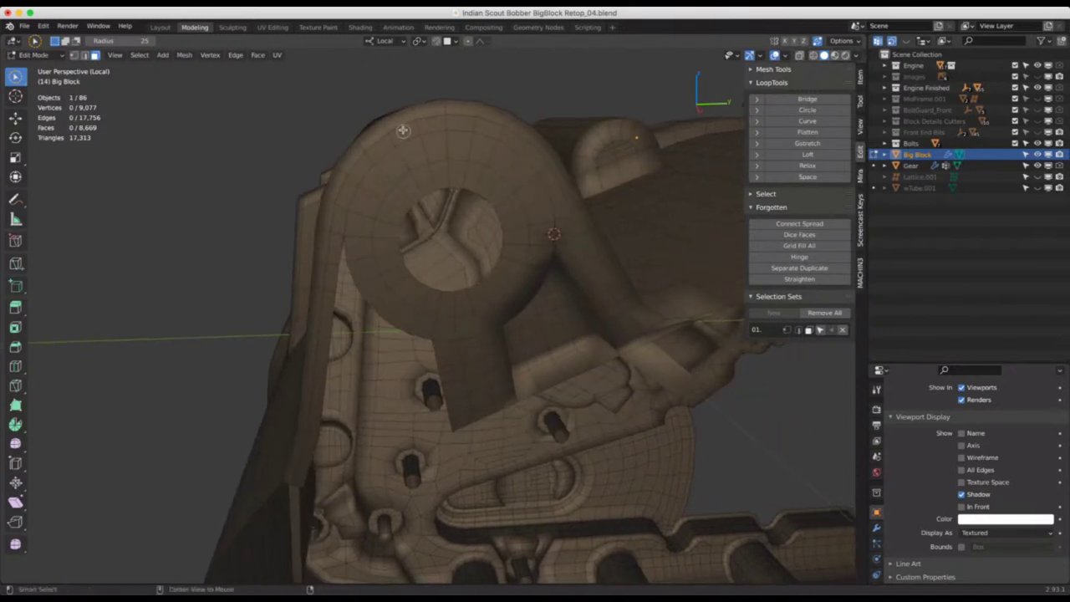
pyautogui.keyDown('alt'); pyautogui.click(398, 129); pyautogui.keyUp('alt')
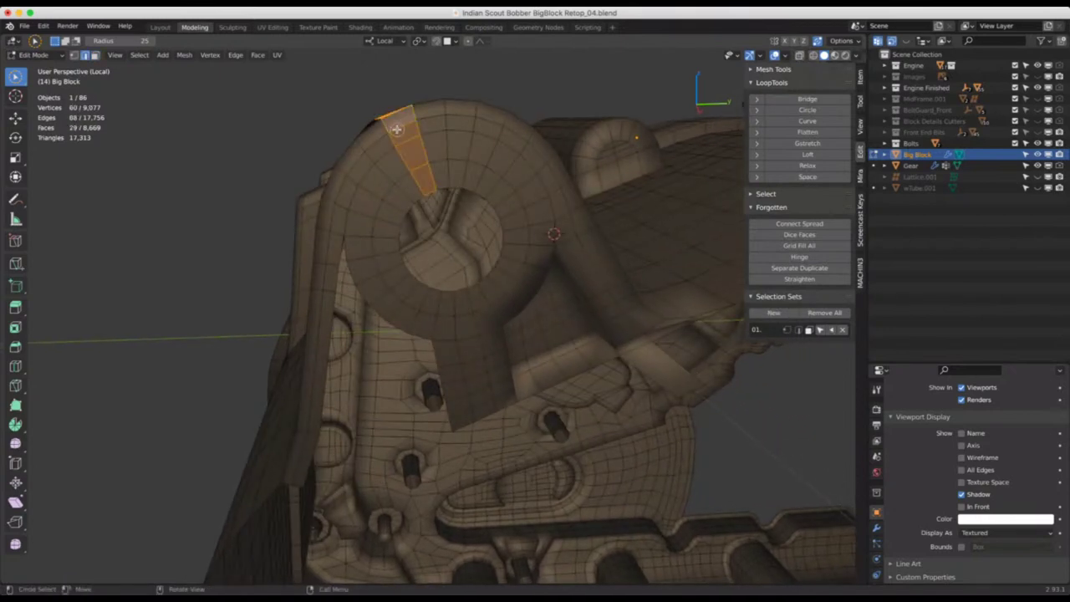
# In edge mode, select the ring's outer edge loop, edges beside it, and the loop over the top
pyautogui.press('2')
pyautogui.keyDown('alt'); pyautogui.click(400, 129); pyautogui.keyUp('alt')
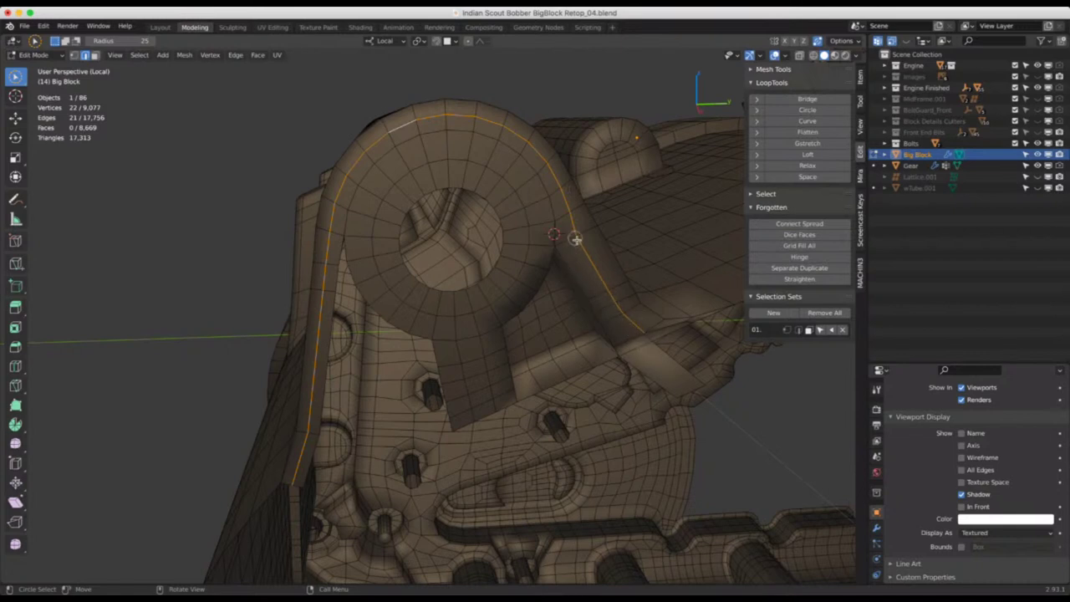
pyautogui.click(597, 266)
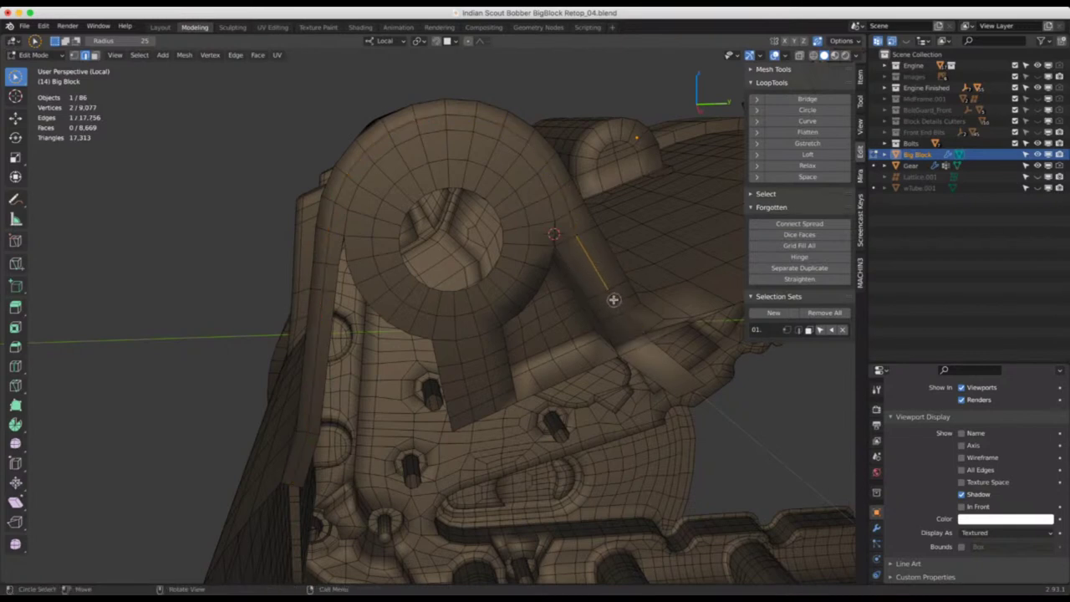
pyautogui.moveTo(628, 317); pyautogui.dragTo(596, 269)
pyautogui.rightClick(593, 263)
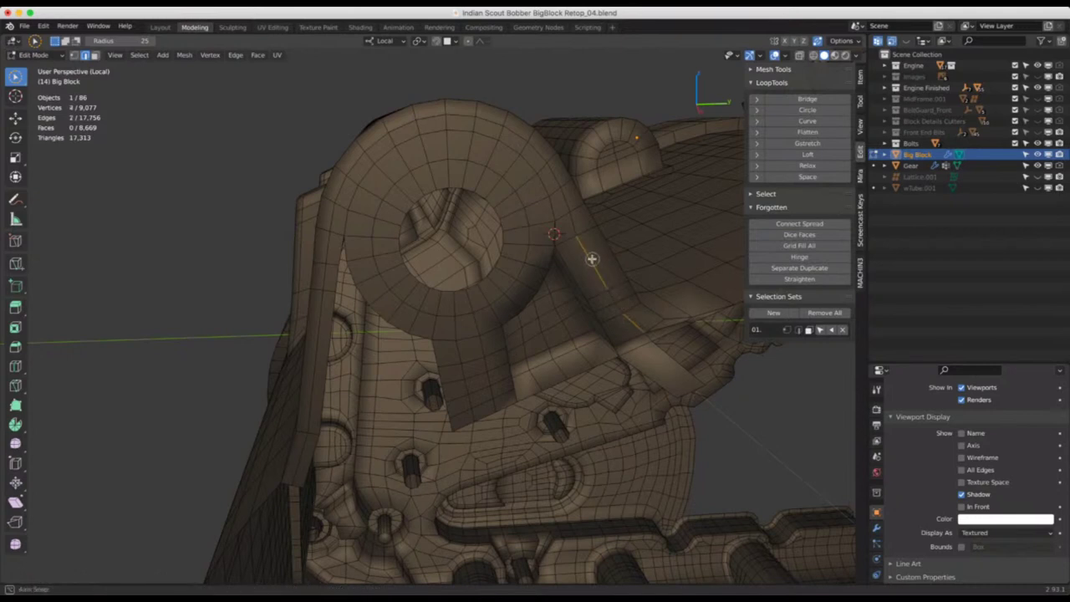
pyautogui.moveTo(590, 255); pyautogui.dragTo(561, 212, button='middle')
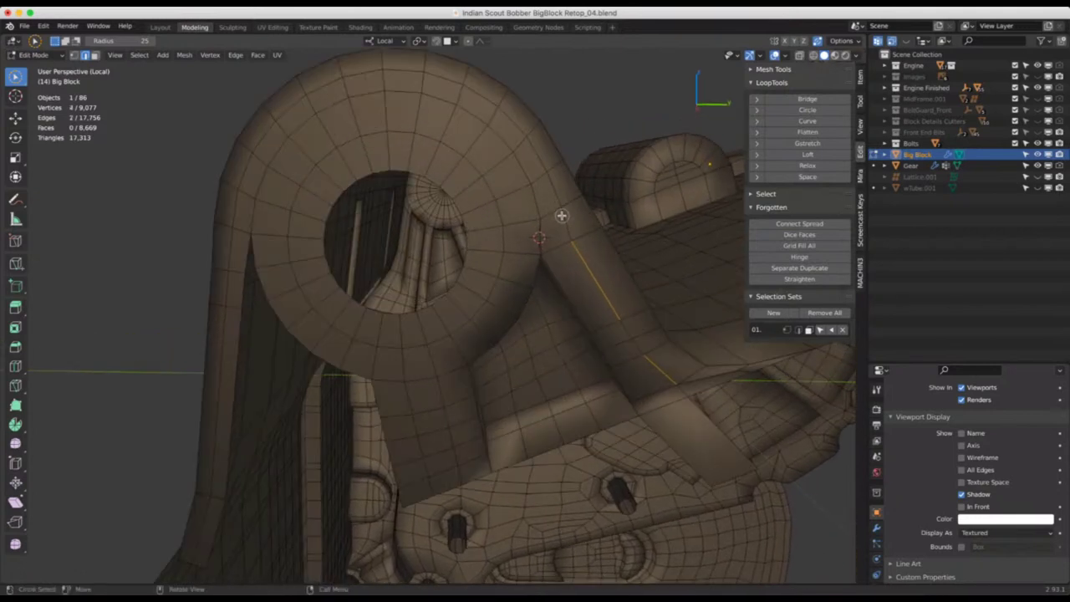
pyautogui.click(562, 219)
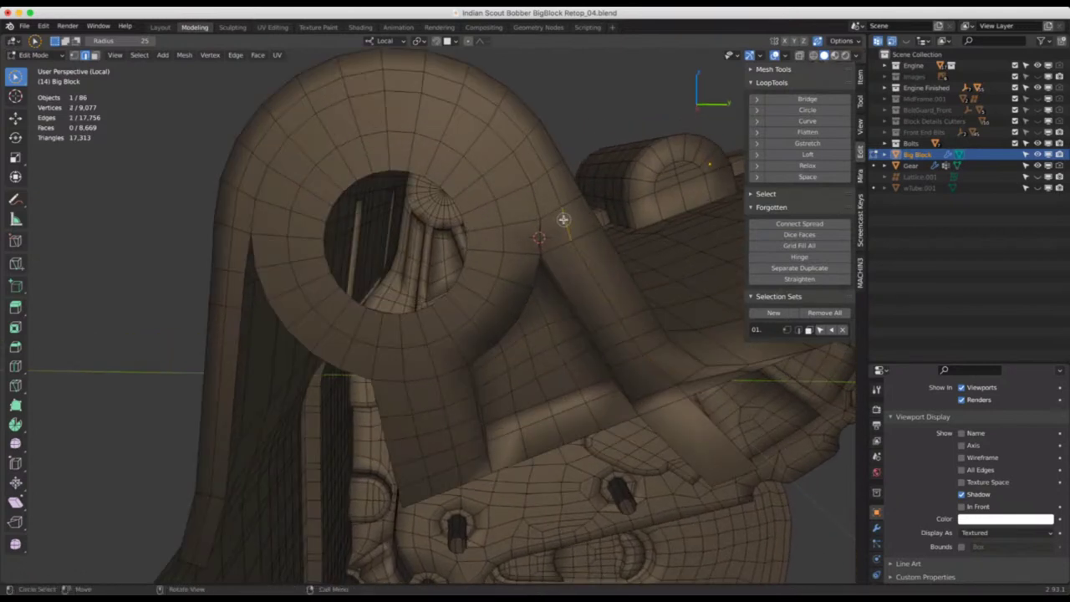
pyautogui.keyDown('alt'); pyautogui.click(392, 70); pyautogui.keyUp('alt')
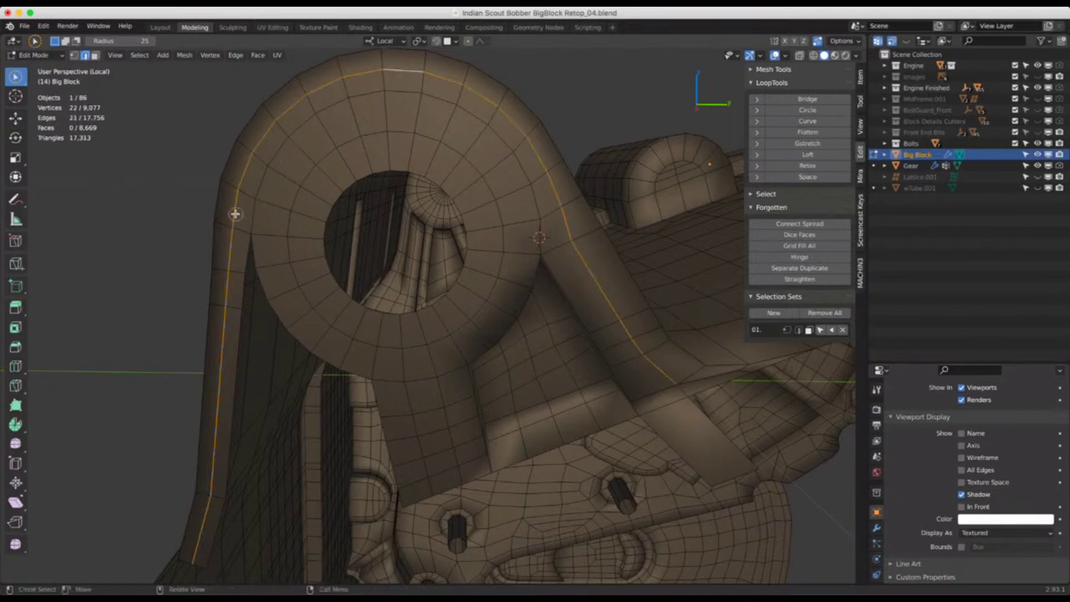
# Pick left-side edges and try a shortest edge path, undoing it to start from another edge
pyautogui.press('w')
pyautogui.press('w')
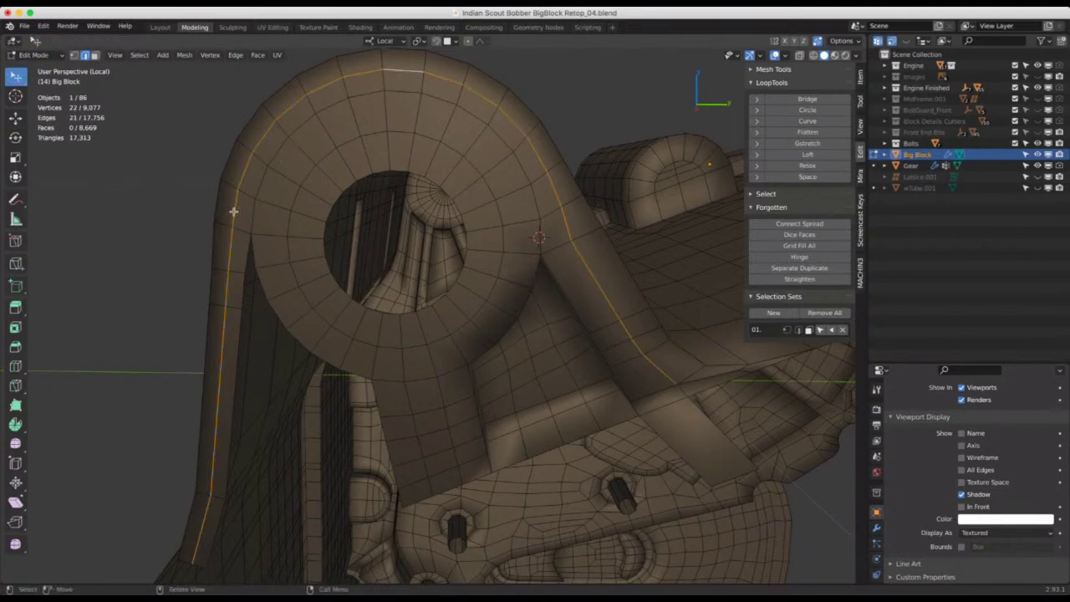
pyautogui.click(232, 208)
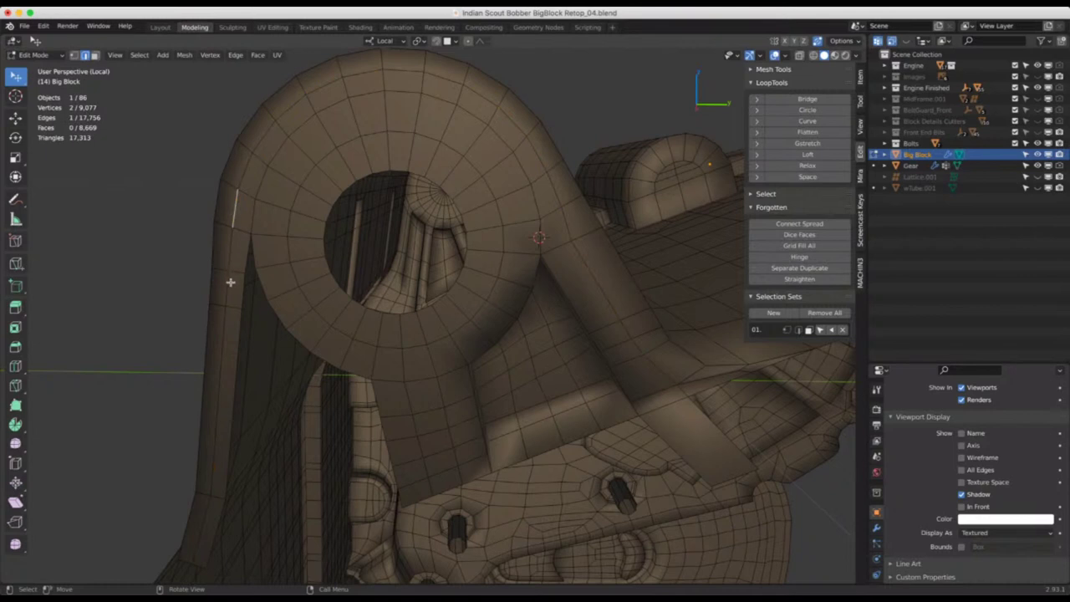
pyautogui.click(227, 282)
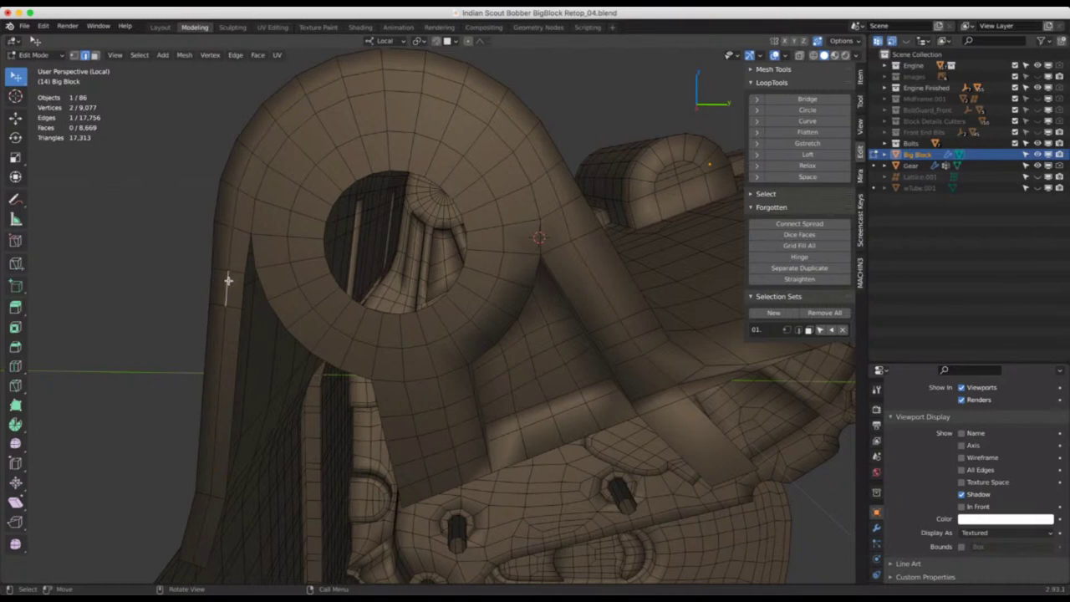
pyautogui.keyDown('ctrl'); pyautogui.click(566, 223); pyautogui.keyUp('ctrl')
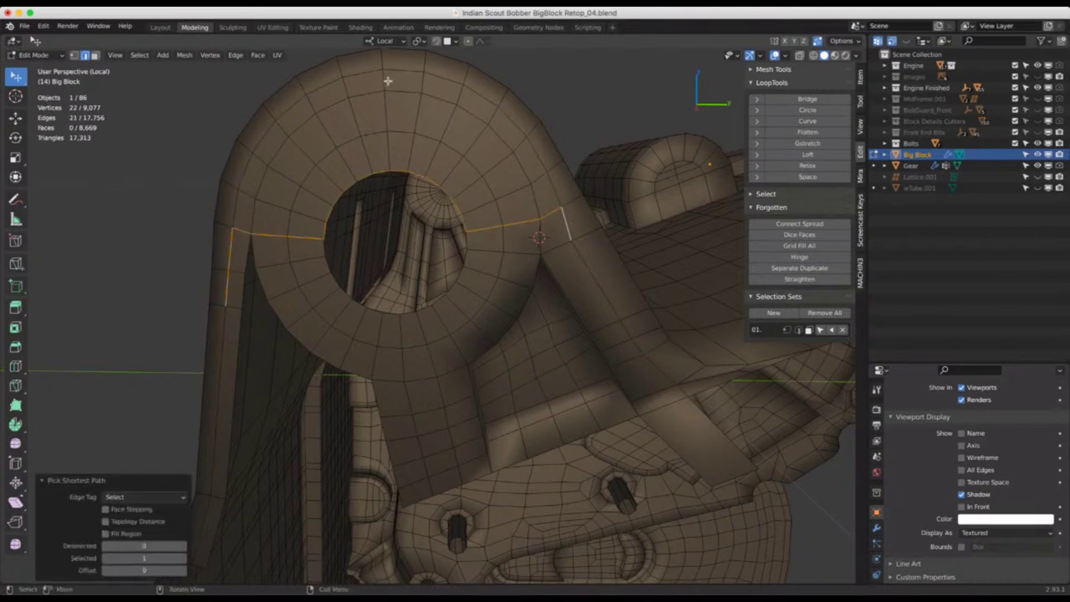
pyautogui.hotkey('ctrl', 'z')
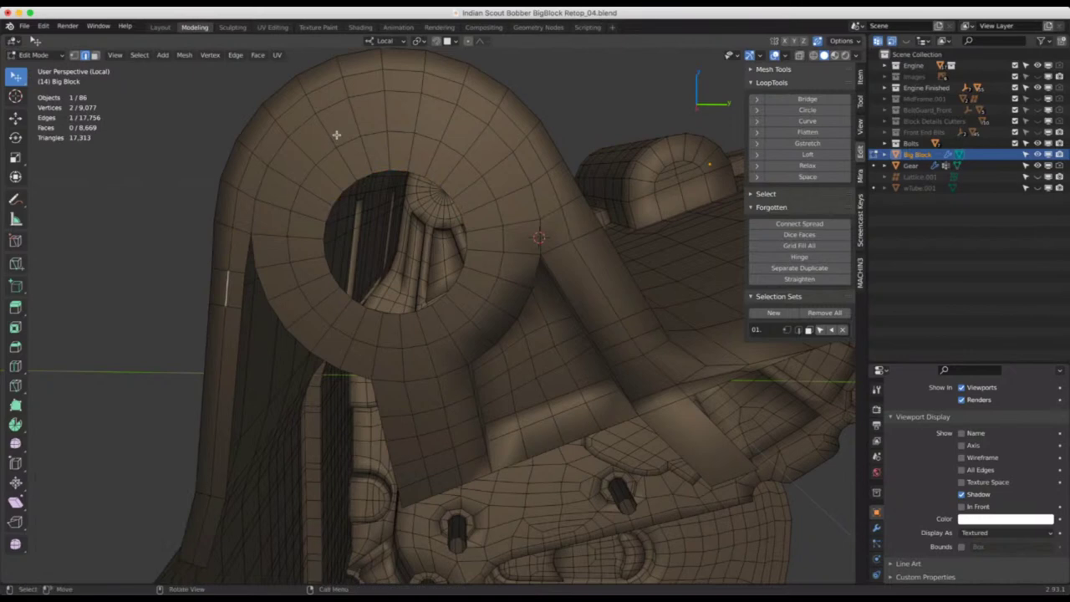
pyautogui.keyDown('ctrl'); pyautogui.click(334, 82); pyautogui.keyUp('ctrl')
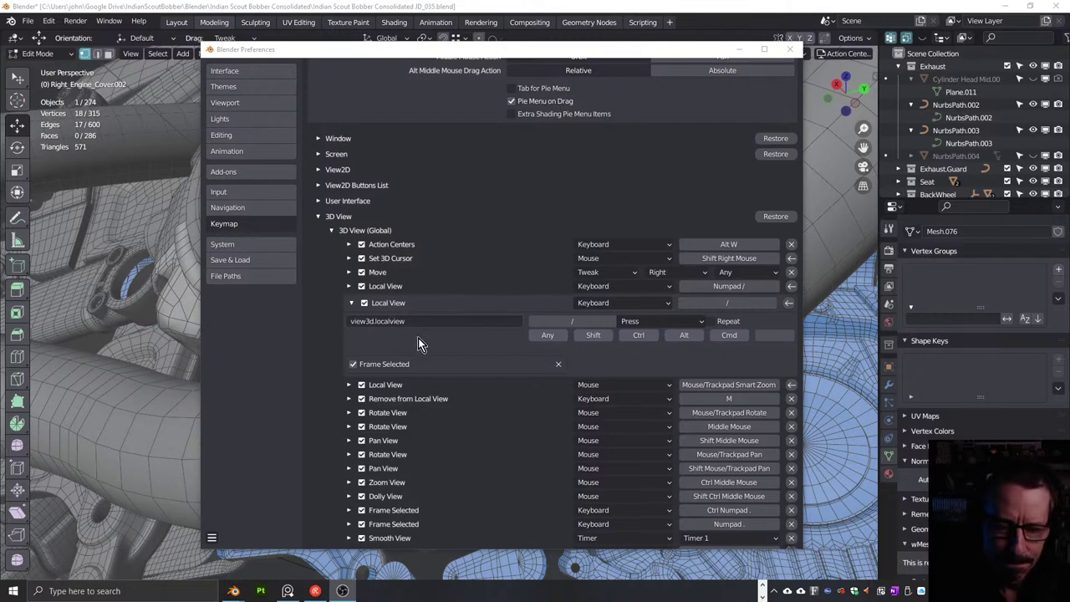
# Uncheck Frame Selected on the 3D View Local View keymap entry in Preferences
pyautogui.click(353, 364)
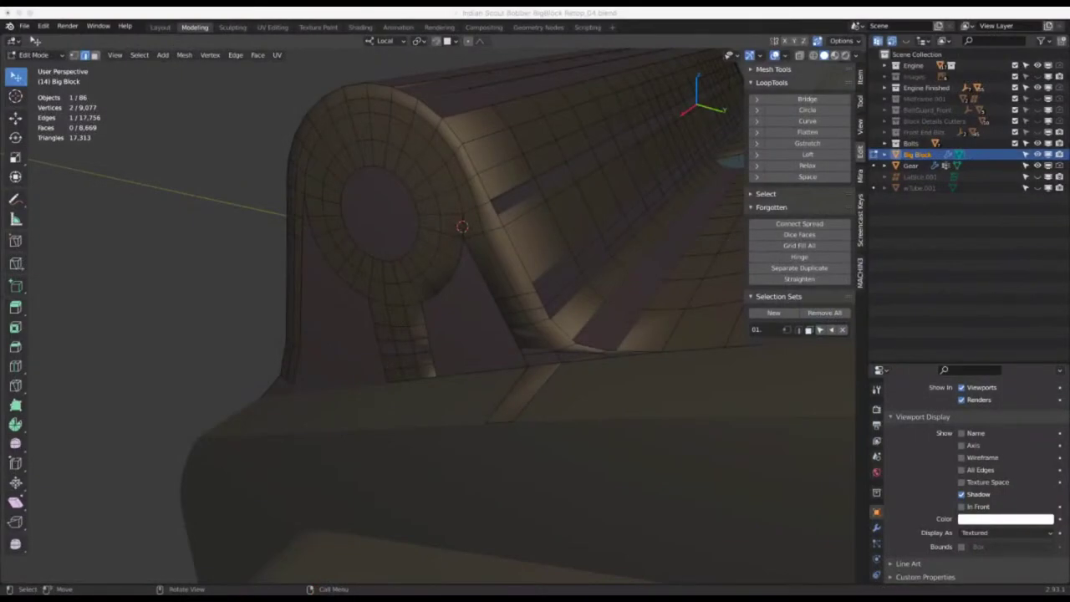
# Clear the selection, isolate Big Block in Local View, and zoom onto its rounded end
pyautogui.click(462, 318)
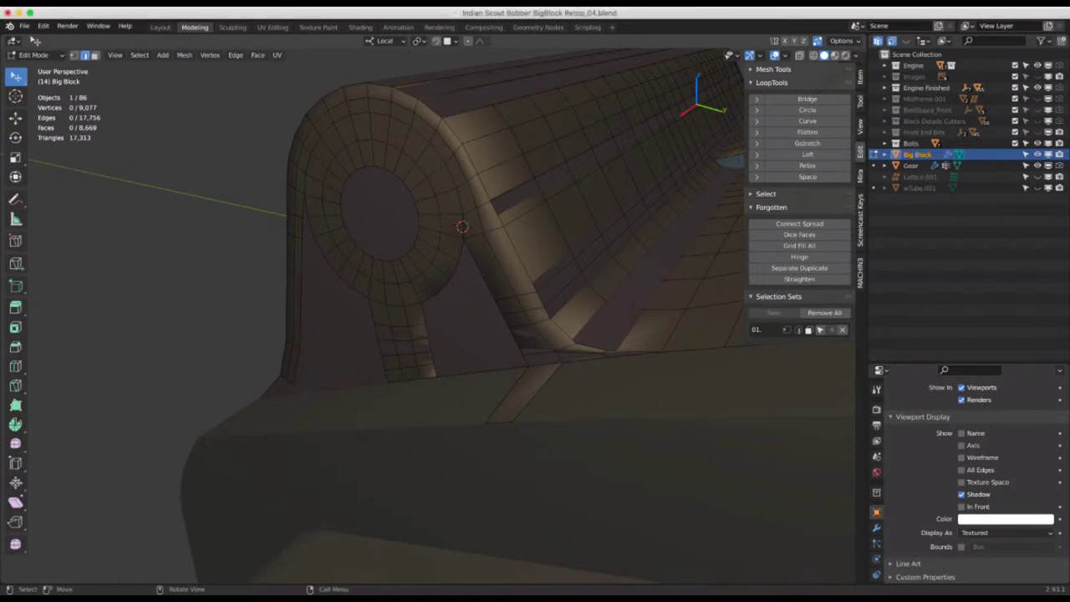
pyautogui.press('KP_Divide')
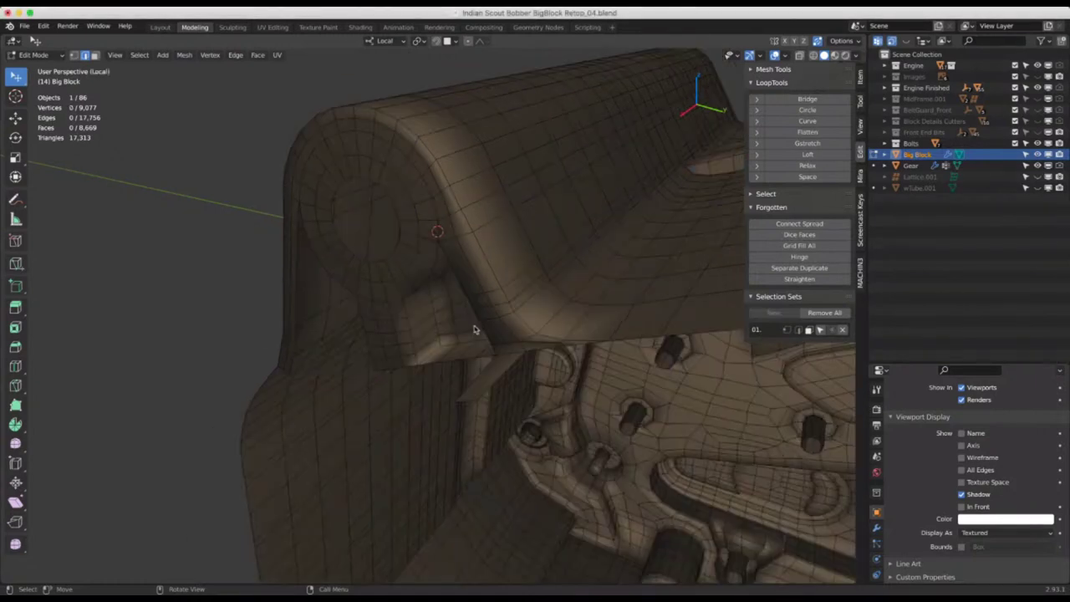
pyautogui.scroll(3, 250, 259)
pyautogui.scroll(6, 370, 276)
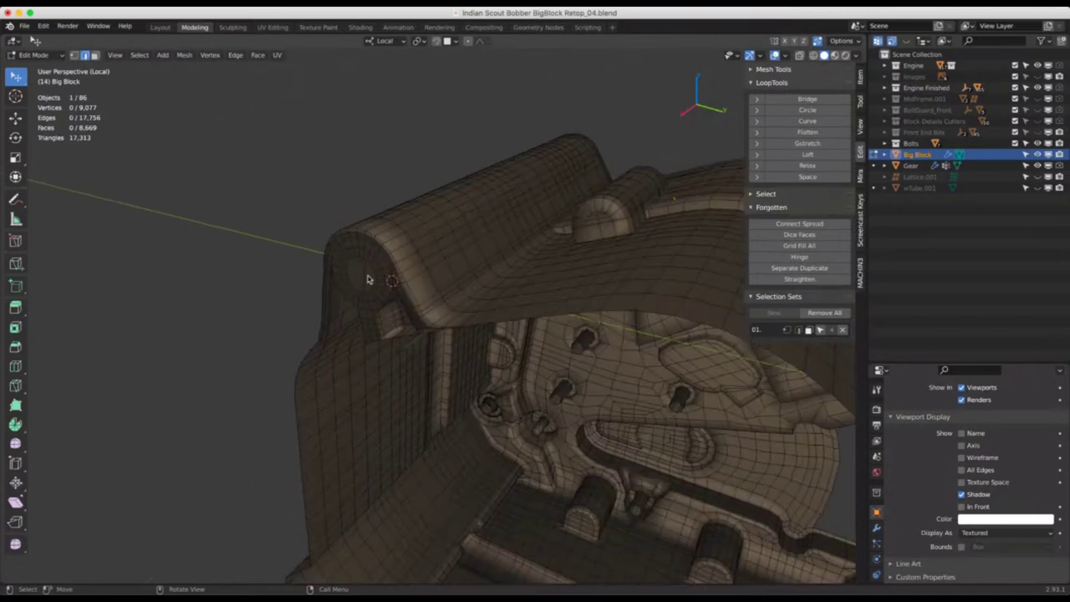
pyautogui.moveTo(378, 308); pyautogui.dragTo(418, 279, button='middle')
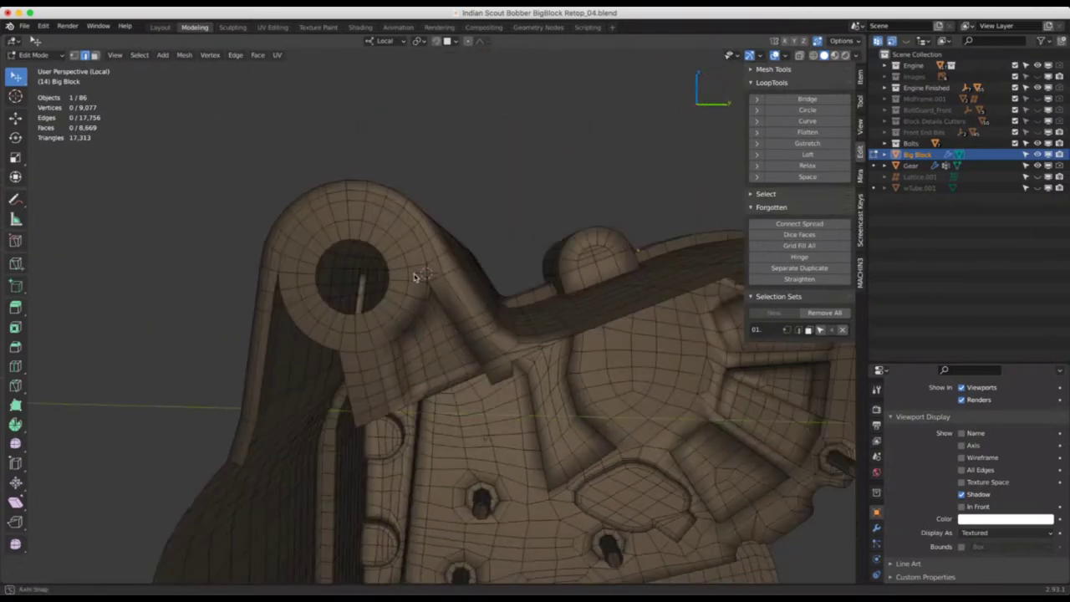
pyautogui.scroll(2, 409, 234)
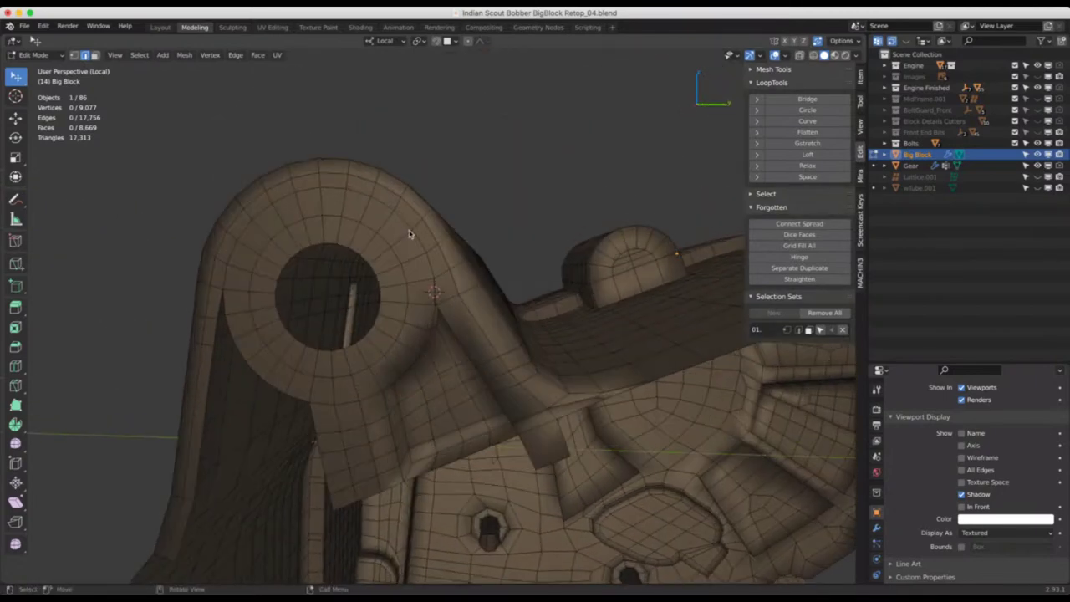
# Select the edge path over the ring's top and down its left side, then dissolve it
pyautogui.keyDown('shift'); pyautogui.click(453, 288); pyautogui.keyUp('shift')
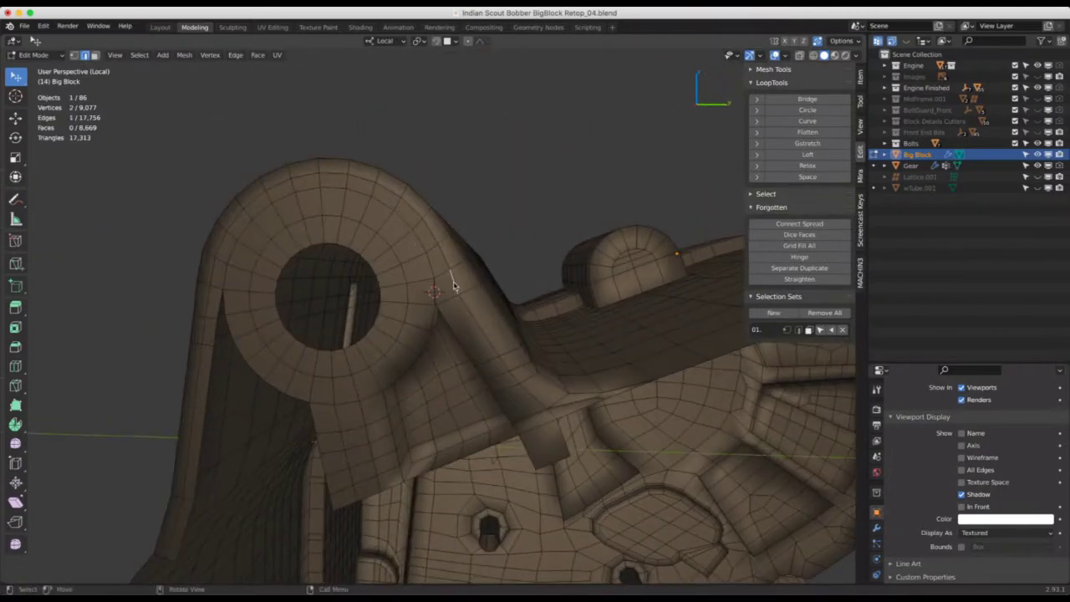
pyautogui.keyDown('ctrl'); pyautogui.click(329, 177); pyautogui.keyUp('ctrl')
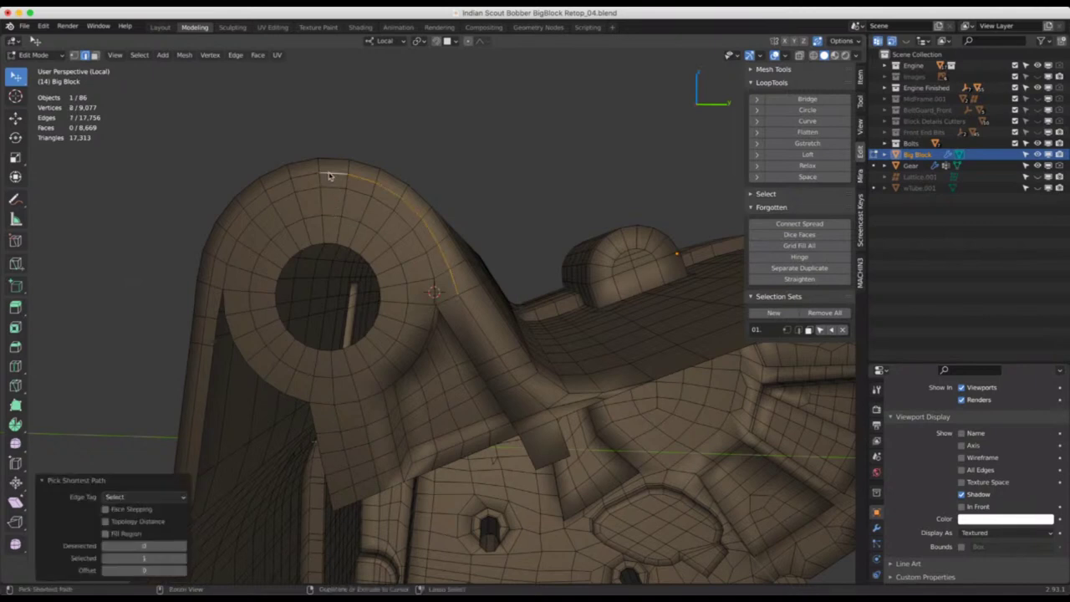
pyautogui.keyDown('ctrl'); pyautogui.click(210, 302); pyautogui.keyUp('ctrl')
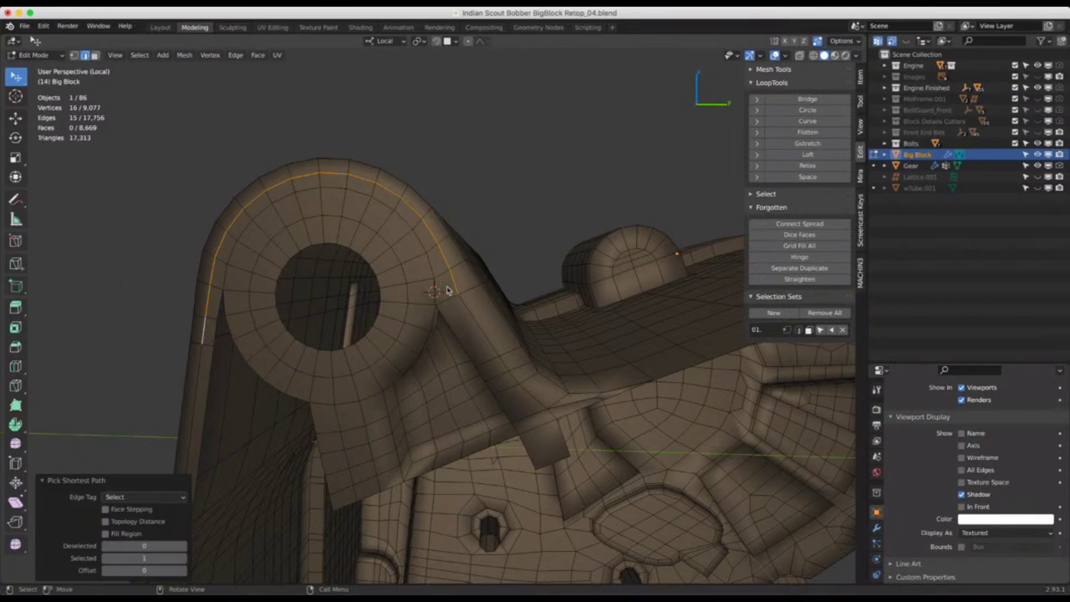
pyautogui.hotkey('ctrl', 'x')
# Knife-cut a new edge on the ring's right side and add a neighbouring edge
pyautogui.scroll(2, 460, 303)
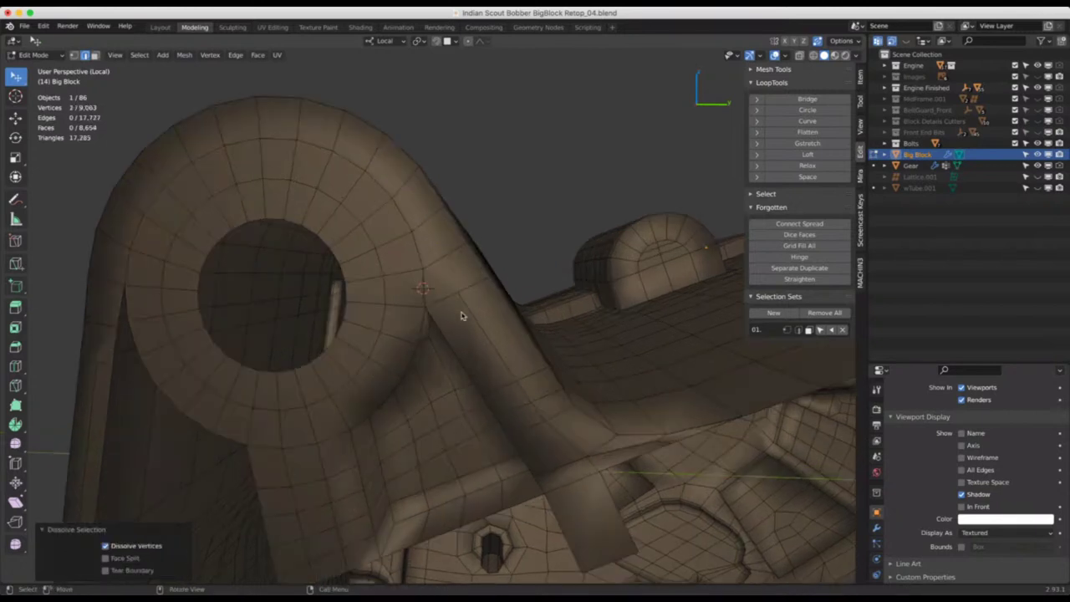
pyautogui.moveTo(460, 315); pyautogui.dragTo(464, 306, button='middle')
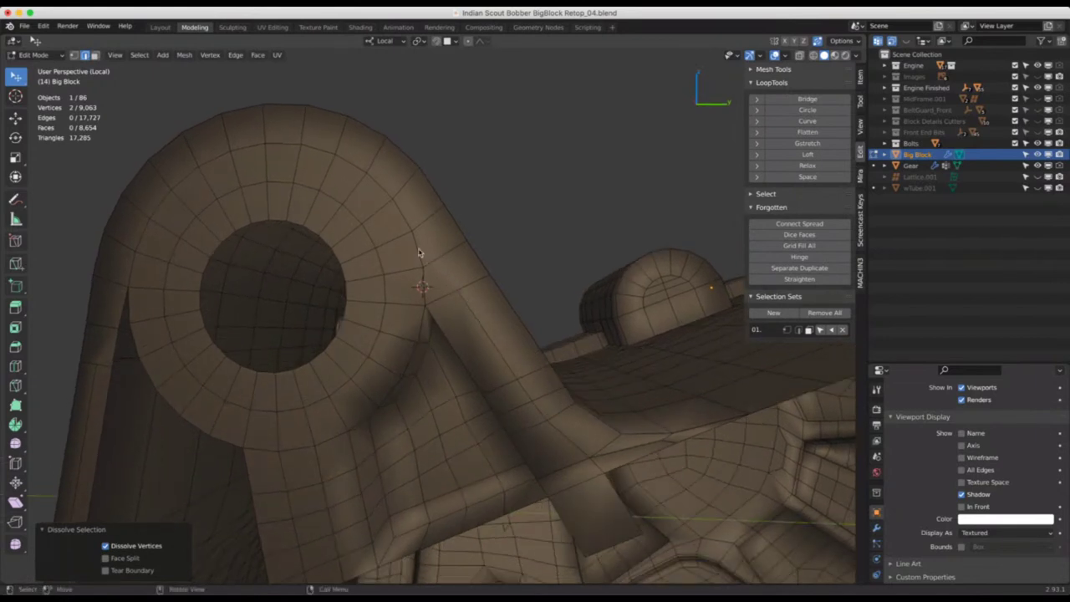
pyautogui.moveTo(428, 246); pyautogui.dragTo(421, 232, button='middle')
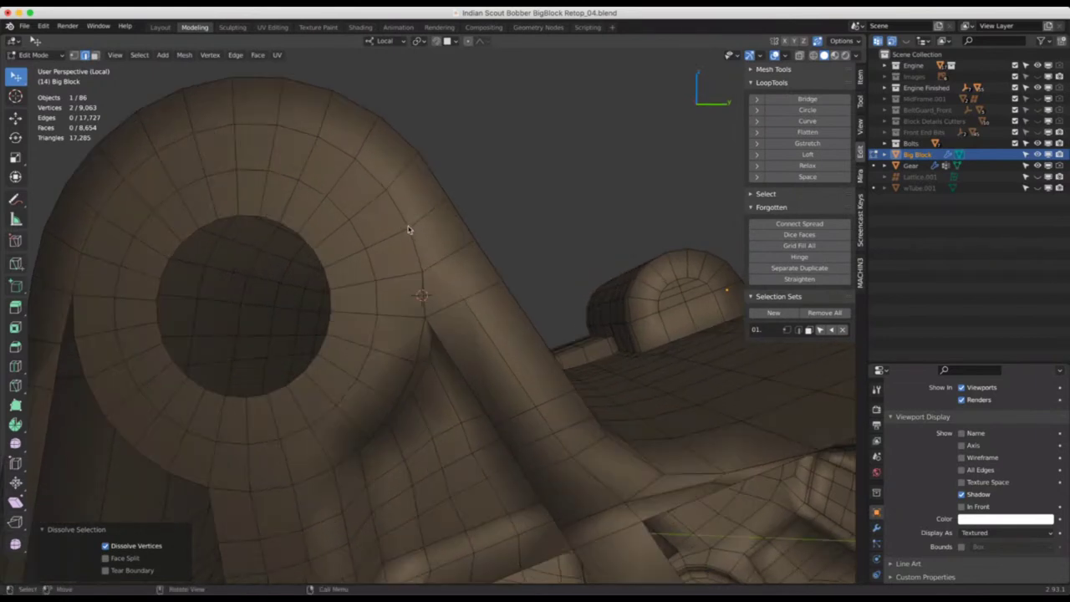
pyautogui.press('k')
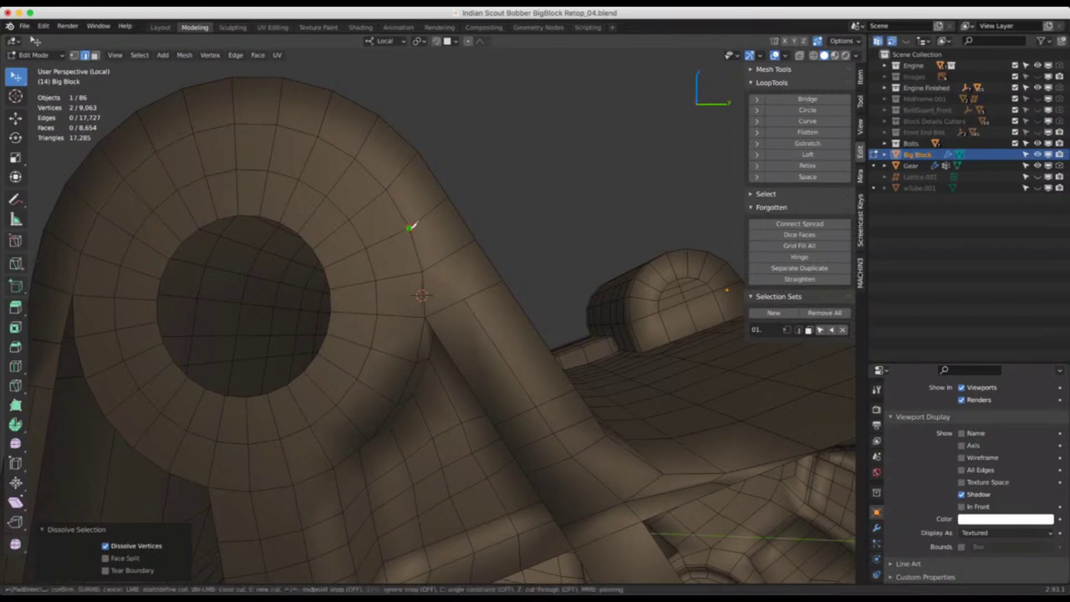
pyautogui.click(465, 296)
pyautogui.press('Return')
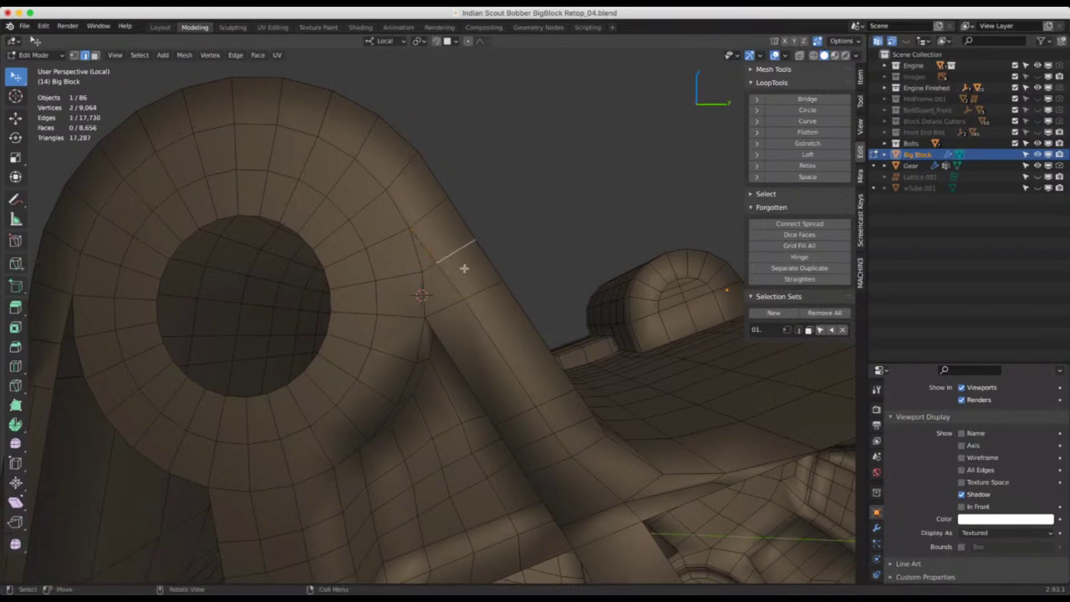
pyautogui.hscroll(-3, 447, 273)
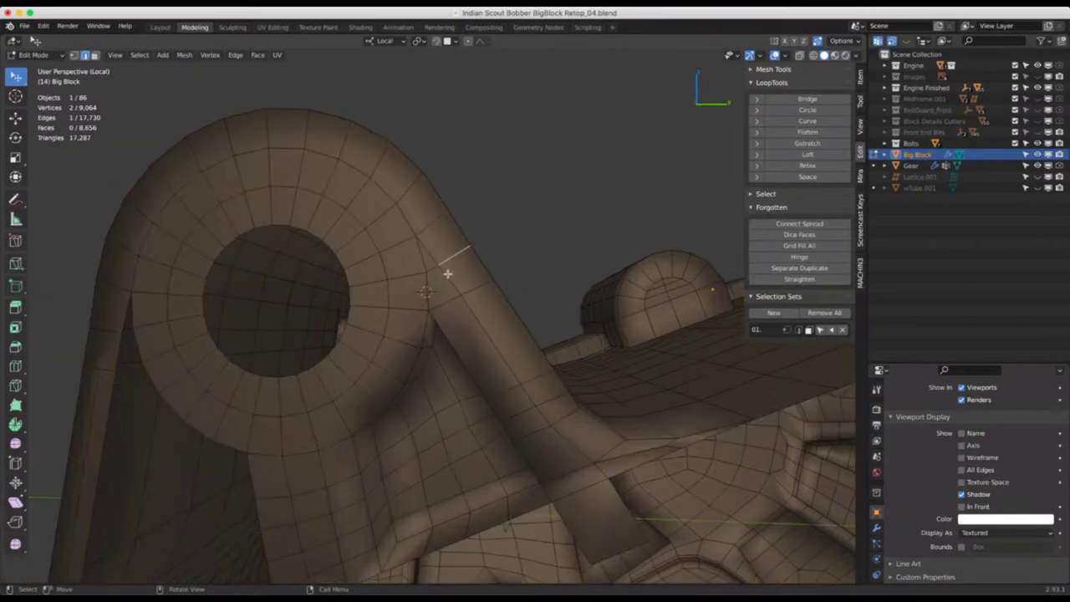
pyautogui.keyDown('ctrl'); pyautogui.click(447, 274); pyautogui.keyUp('ctrl')
# Restore the edge loop over the ring with J, then select the two adjoining lower-lip edges
pyautogui.press('j')
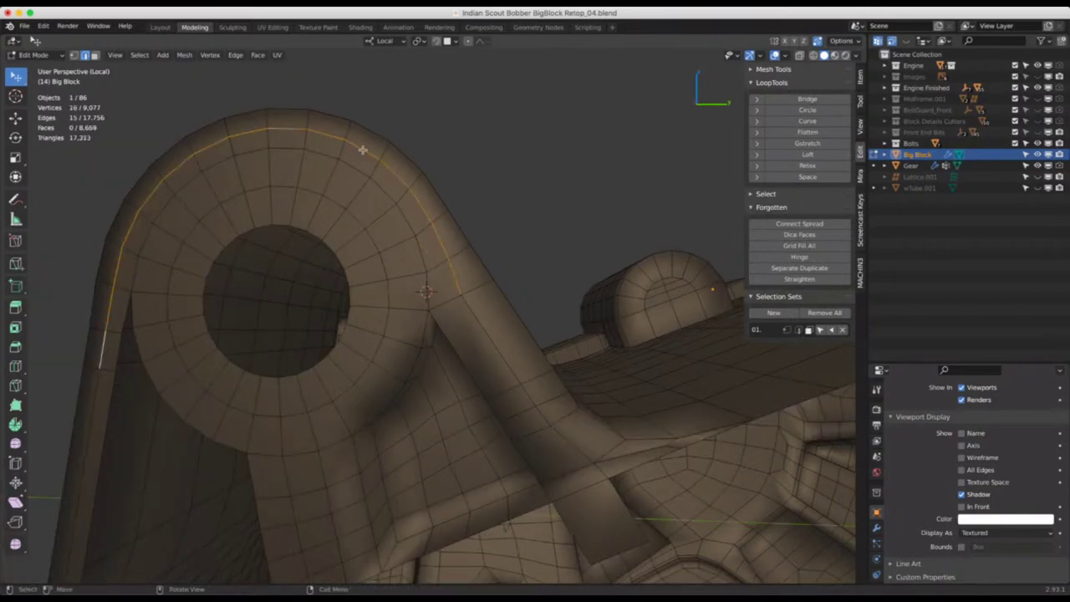
pyautogui.moveTo(210, 221); pyautogui.dragTo(410, 270, button='middle')
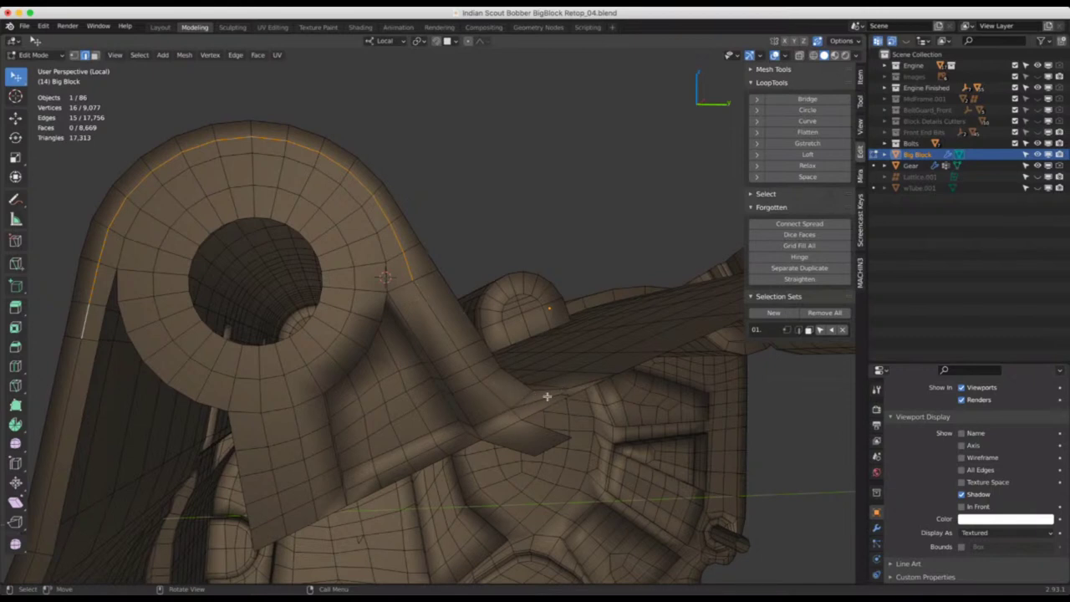
pyautogui.moveTo(524, 401)
pyautogui.mouseDown(button='middle')
pyautogui.moveTo(520, 418)
pyautogui.moveTo(543, 403)
pyautogui.mouseUp(button='middle')
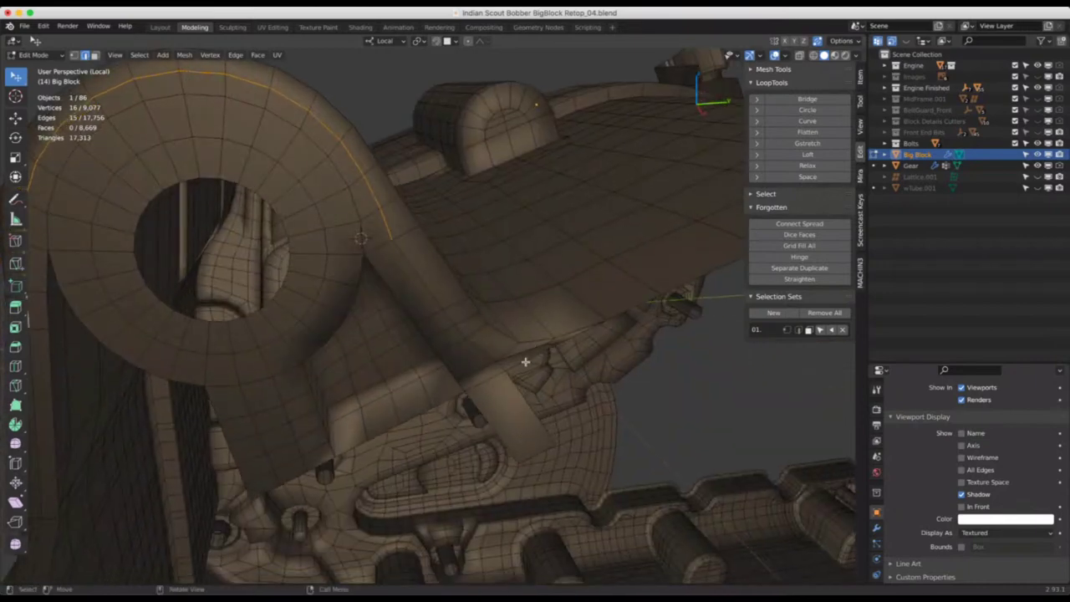
pyautogui.click(524, 359)
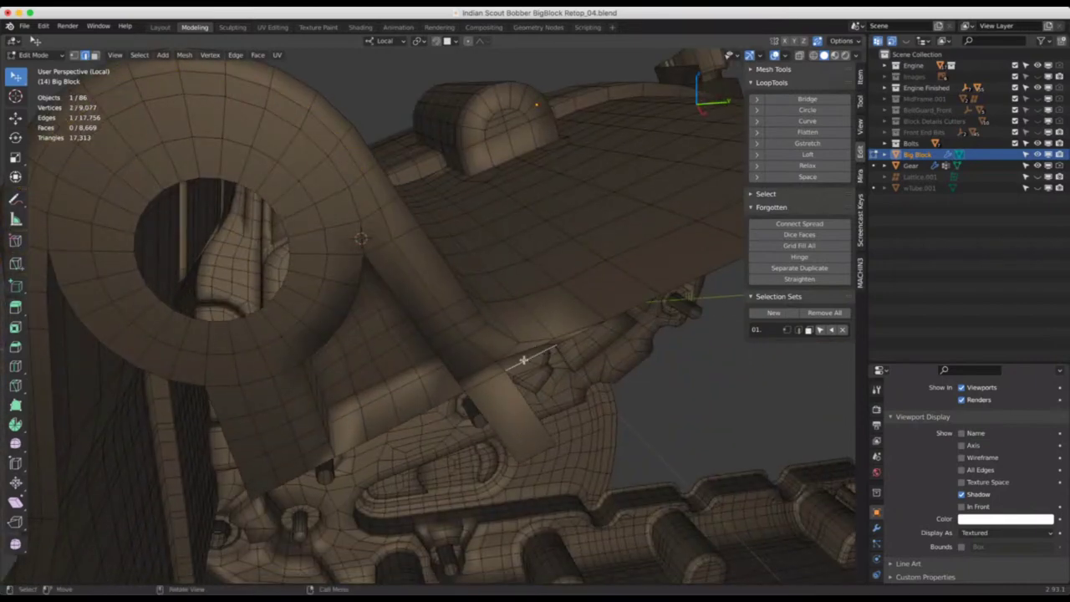
pyautogui.keyDown('shift'); pyautogui.click(619, 314); pyautogui.keyUp('shift')
# Leave Local View, enable Snap, and extrude the two lip edges down into a strip reaching the ledge
pyautogui.press('KP_Divide')
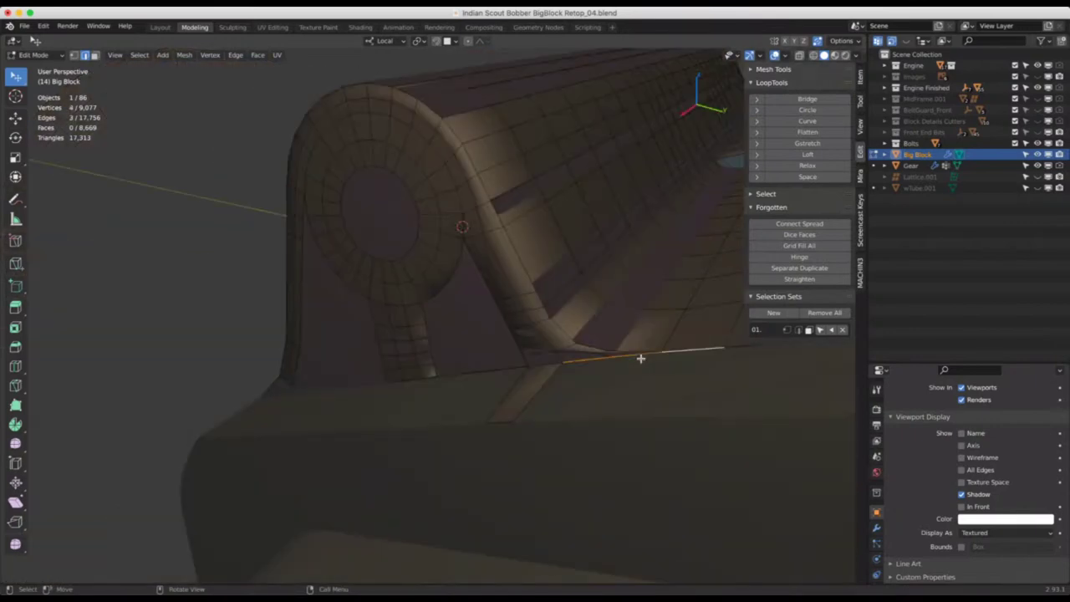
pyautogui.moveTo(640, 359); pyautogui.dragTo(617, 318, button='middle')
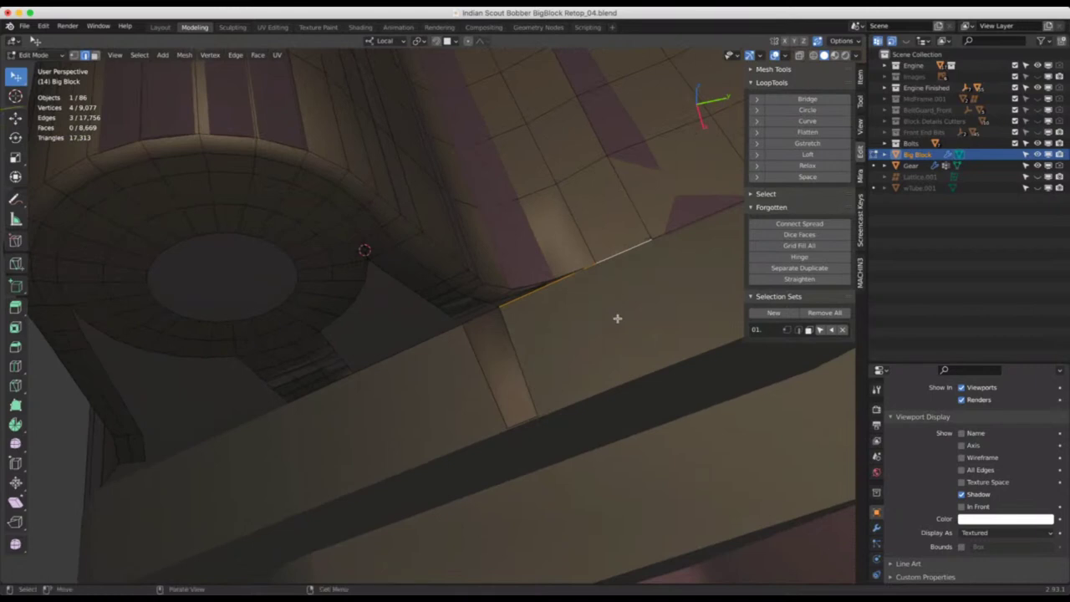
pyautogui.press('e')
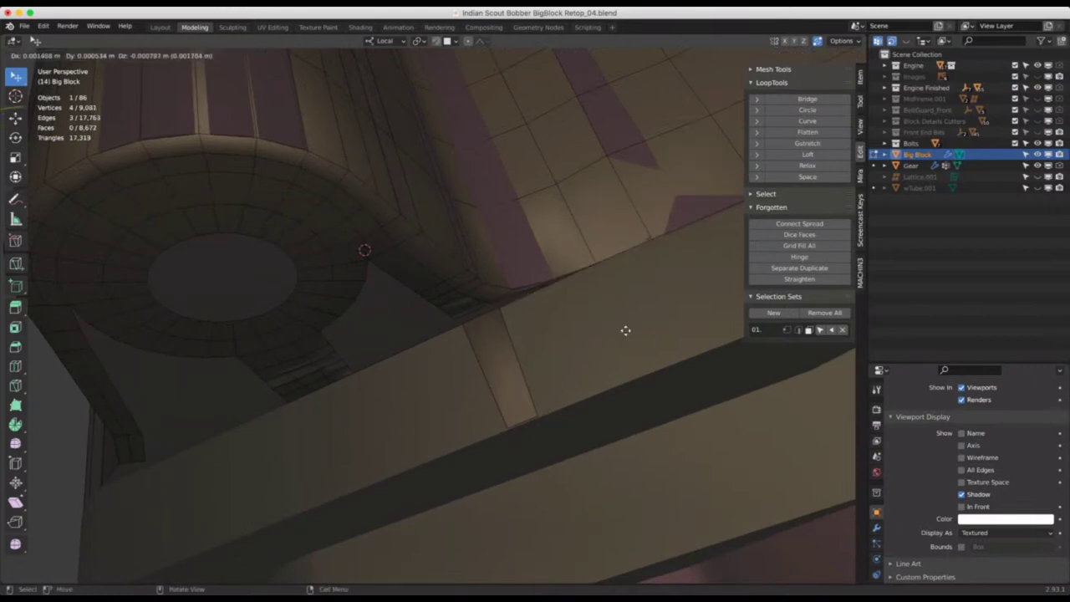
pyautogui.click(626, 330)
pyautogui.hotkey('ctrl', 'z')
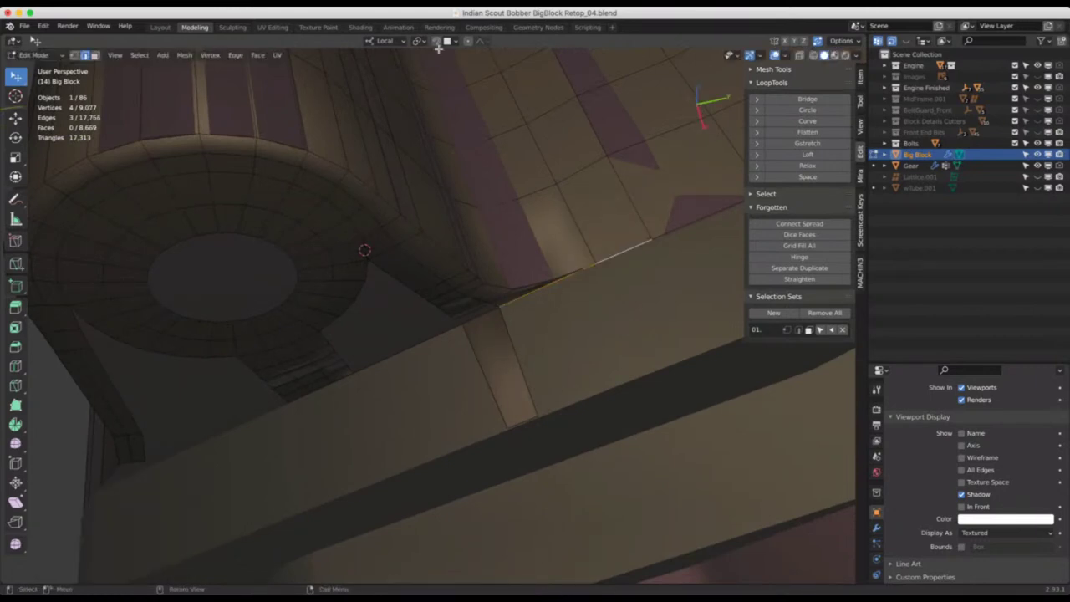
pyautogui.click(437, 40)
pyautogui.press('e')
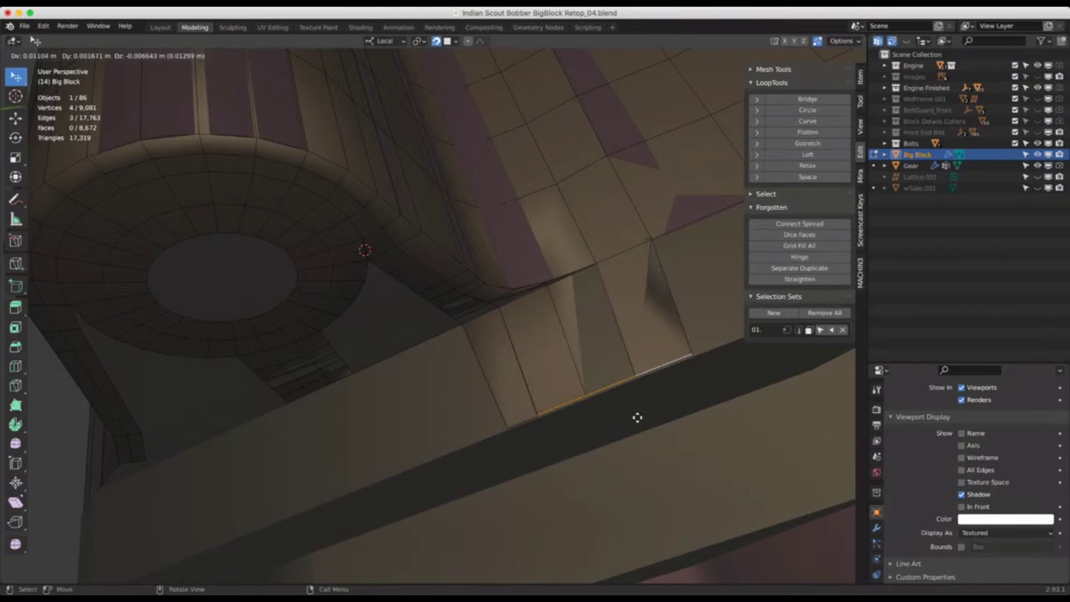
pyautogui.click(637, 417)
pyautogui.moveTo(454, 389)
pyautogui.mouseDown(button='middle')
pyautogui.moveTo(444, 370)
pyautogui.moveTo(448, 382)
pyautogui.mouseUp(button='middle')
pyautogui.moveTo(429, 306); pyautogui.dragTo(456, 317, button='middle')
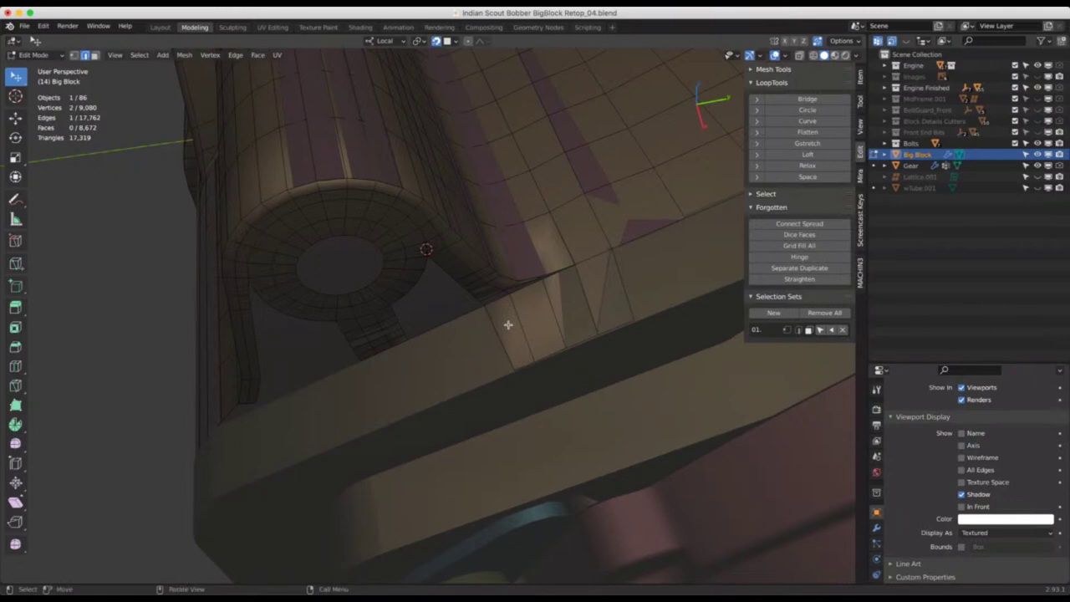
# Inspect the smooth-shaded Big Block isolated in Object Mode, bringing the round hole into view
pyautogui.press('Tab')
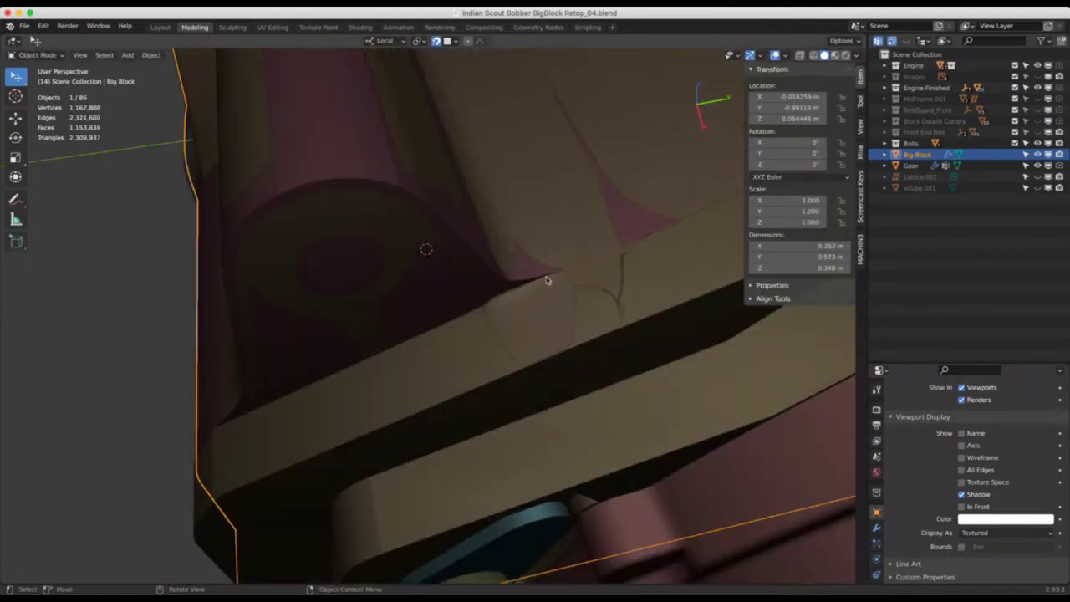
pyautogui.press('KP_Divide')
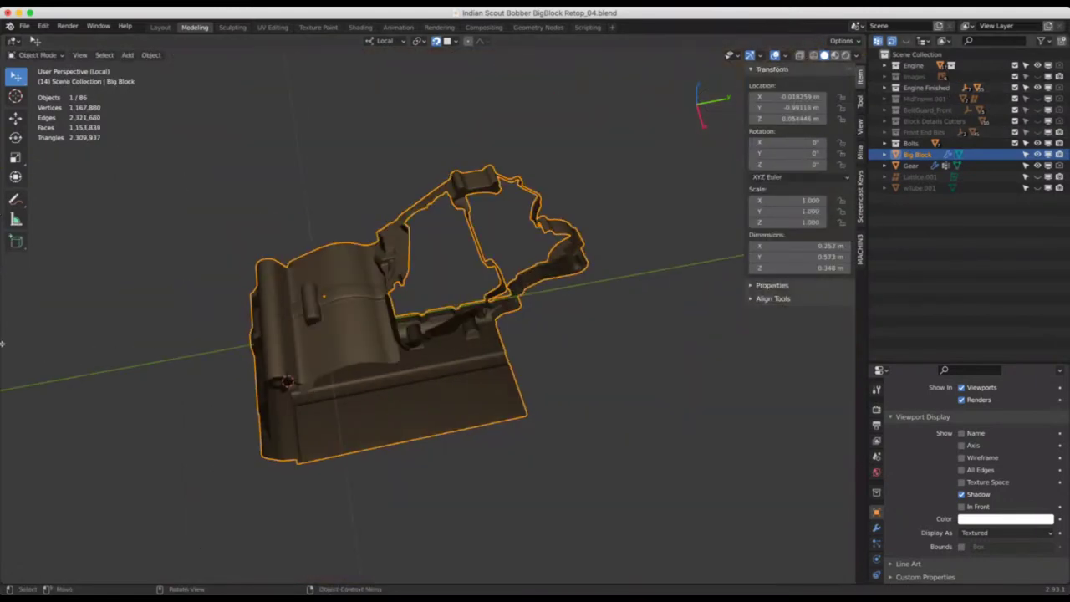
pyautogui.moveTo(359, 351); pyautogui.dragTo(292, 391, button='middle')
pyautogui.moveTo(755, 346); pyautogui.dragTo(446, 227, button='middle')
pyautogui.scroll(5, 469, 254)
pyautogui.scroll(-3, 447, 226)
pyautogui.scroll(3, 449, 226)
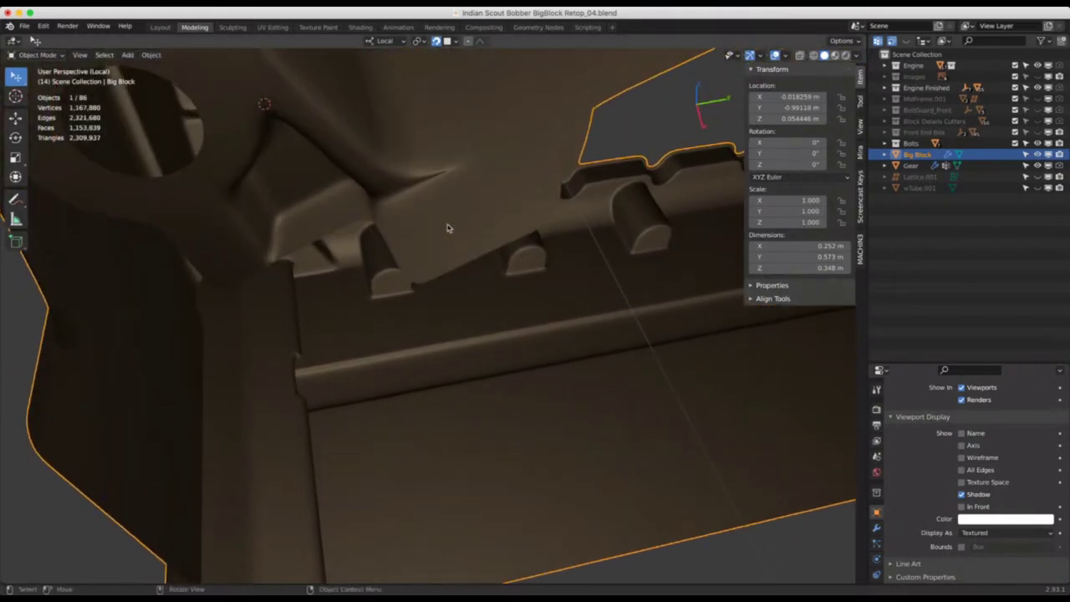
pyautogui.moveTo(413, 178); pyautogui.dragTo(432, 239, button='middle')
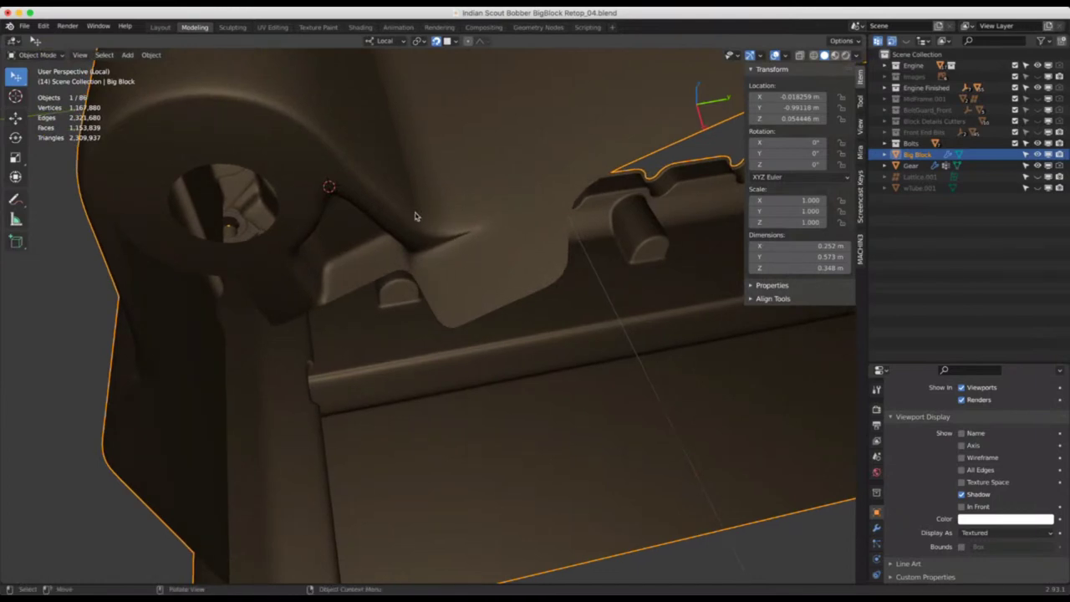
# Return to Edit Mode on the isolated block and orbit in closer on the mesh
pyautogui.press('Tab')
pyautogui.moveTo(461, 239); pyautogui.dragTo(432, 112, button='middle')
pyautogui.scroll(6, 436, 138)
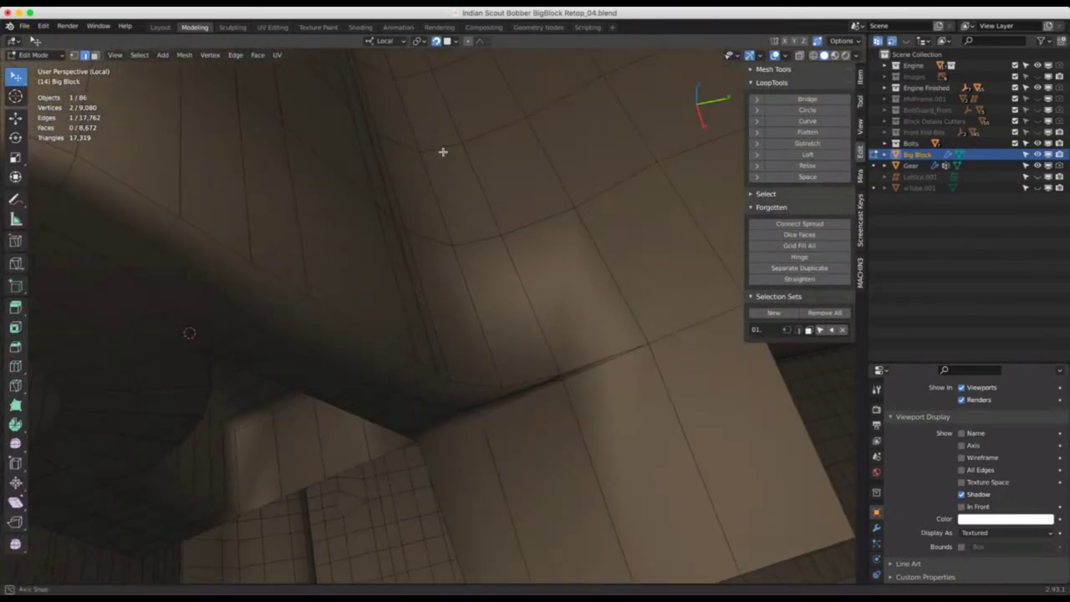
pyautogui.scroll(-5, 443, 152)
pyautogui.moveTo(449, 236); pyautogui.dragTo(490, 246, button='middle')
pyautogui.moveTo(430, 205); pyautogui.dragTo(471, 239, button='middle')
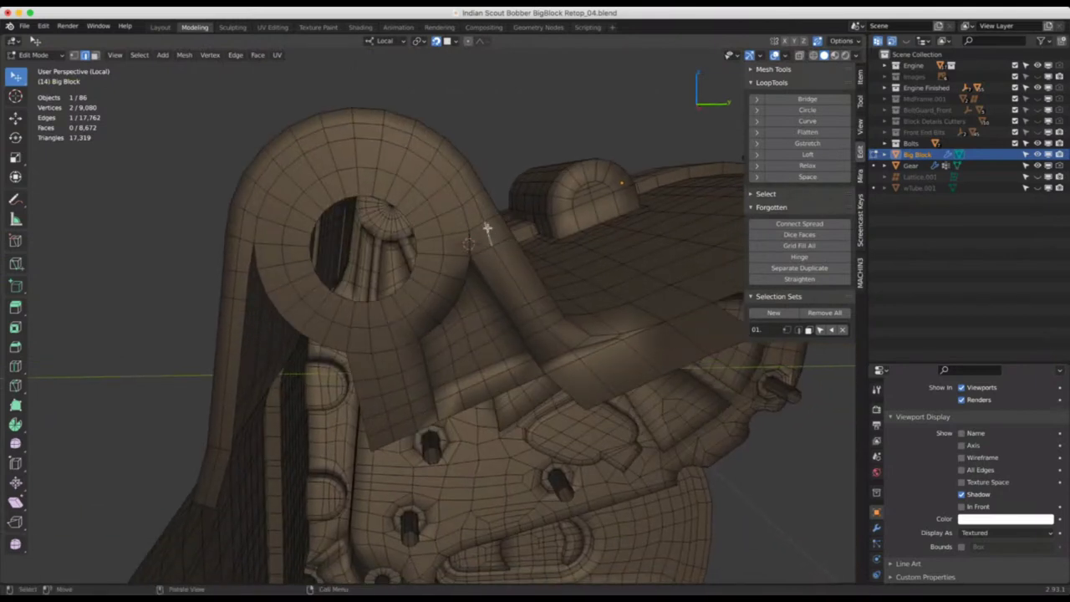
pyautogui.keyDown('ctrl'); pyautogui.click(357, 125); pyautogui.keyUp('ctrl')
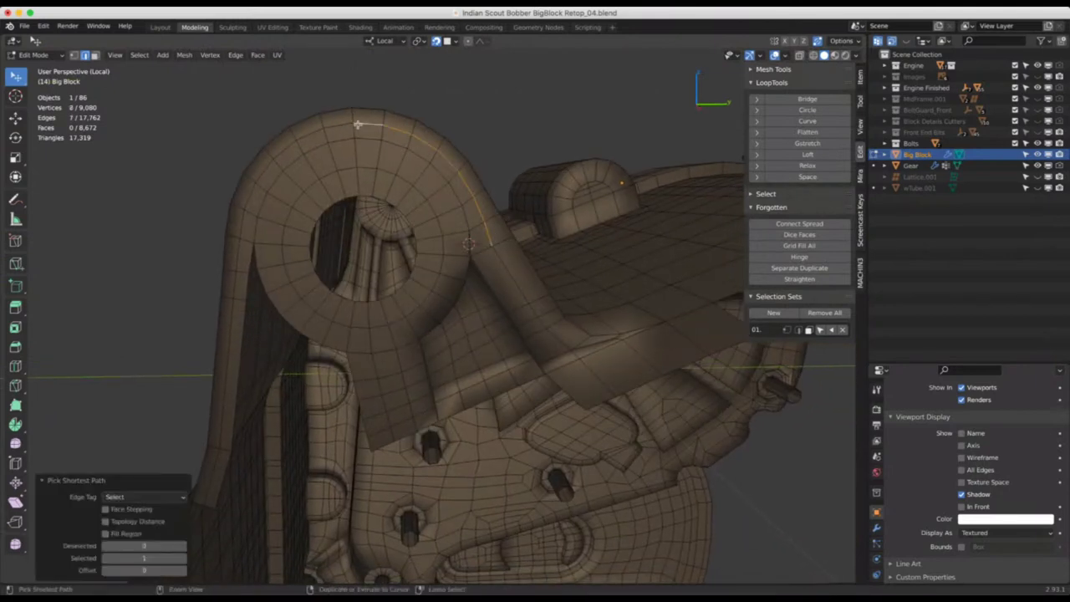
pyautogui.keyDown('ctrl'); pyautogui.click(235, 285); pyautogui.keyUp('ctrl')
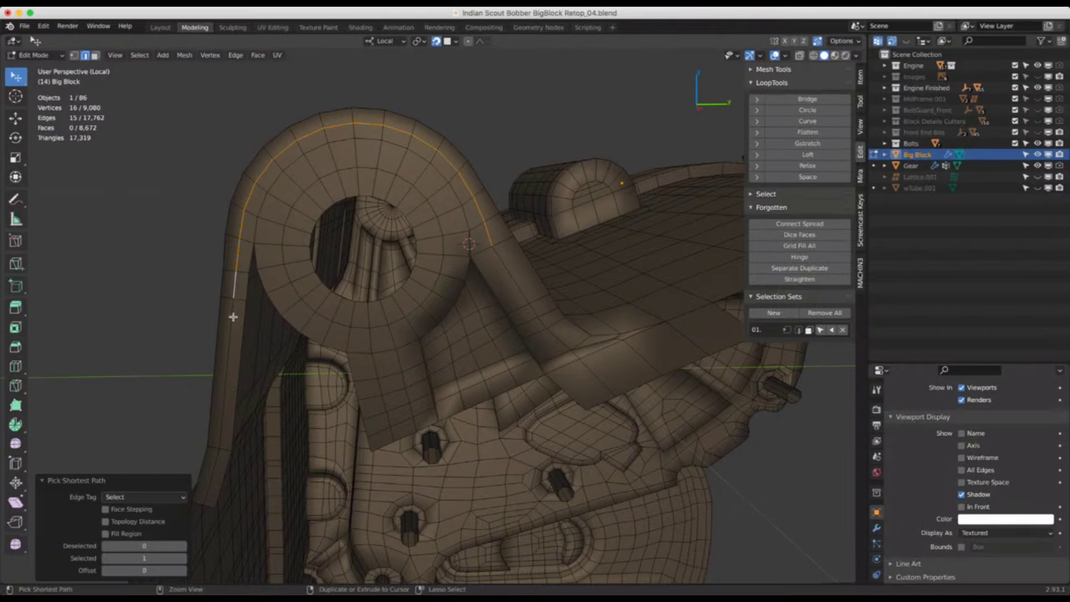
pyautogui.hotkey('ctrl', 'x')
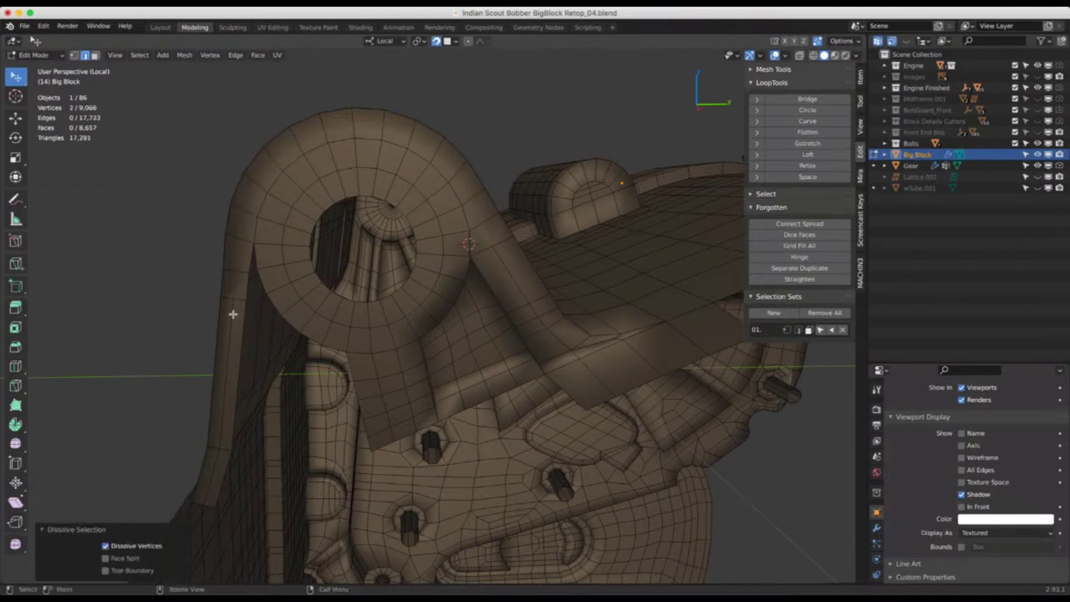
pyautogui.scroll(-3, 421, 224)
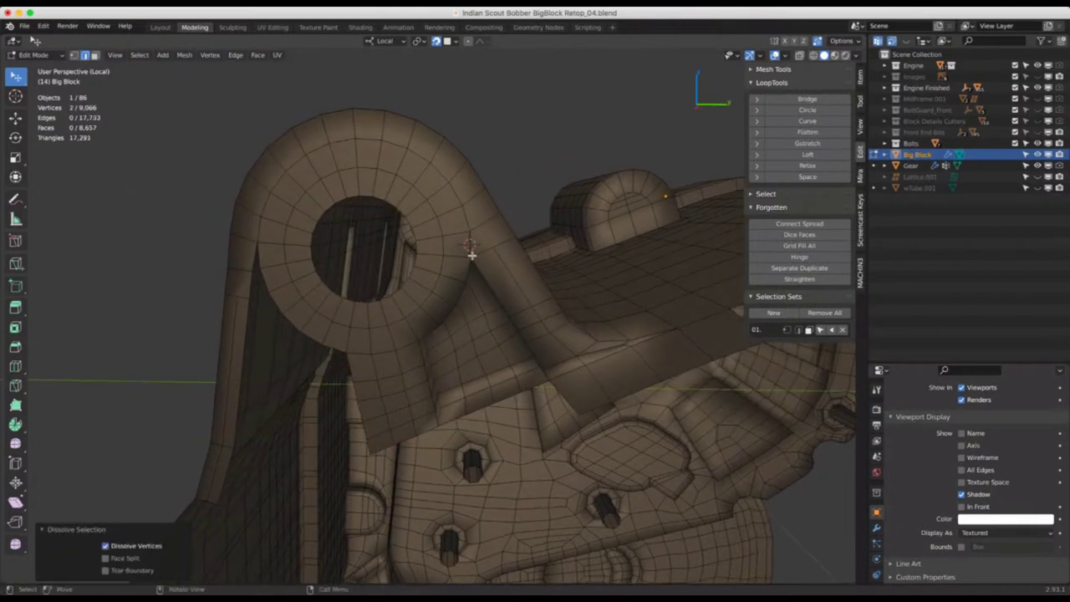
pyautogui.press('k')
pyautogui.click(471, 209)
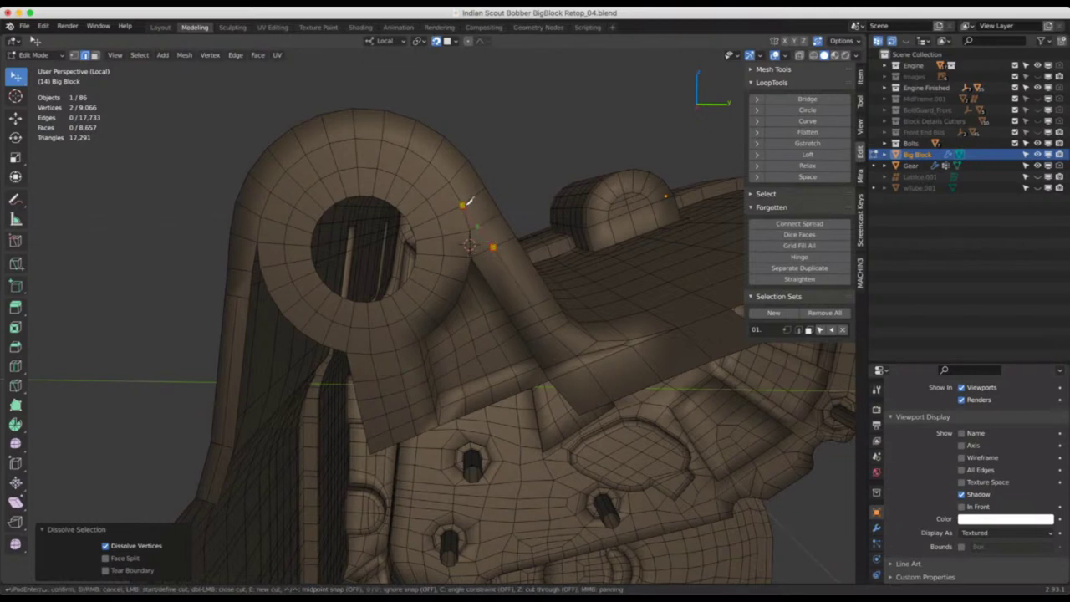
pyautogui.press('Return')
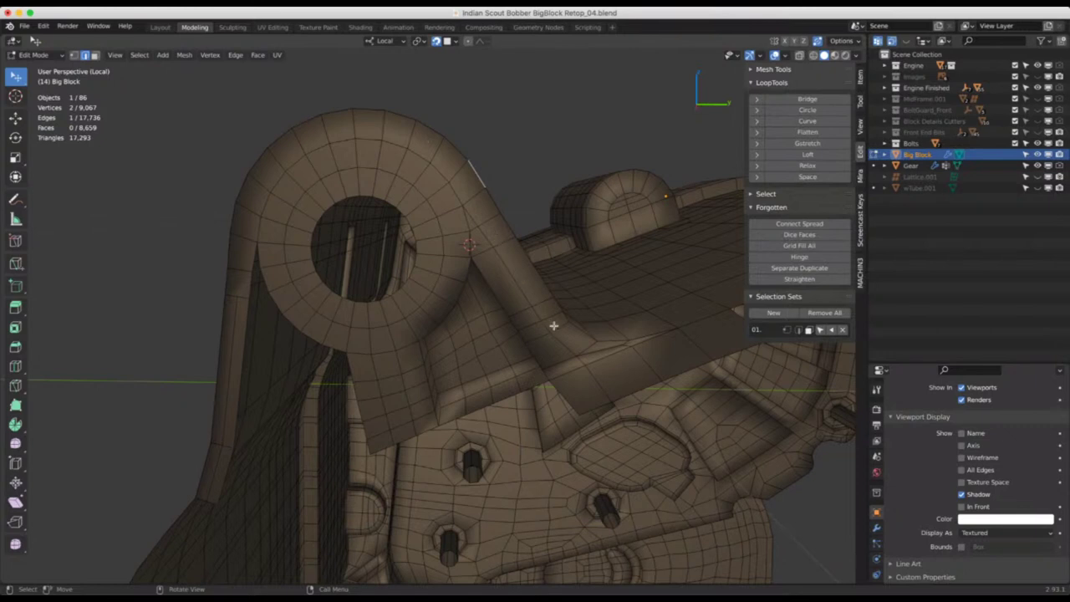
# Zoom and orbit in tight on the junction of the circular boss and the sloped rib
pyautogui.scroll(3, 516, 215)
pyautogui.moveTo(505, 266); pyautogui.dragTo(490, 246, button='middle')
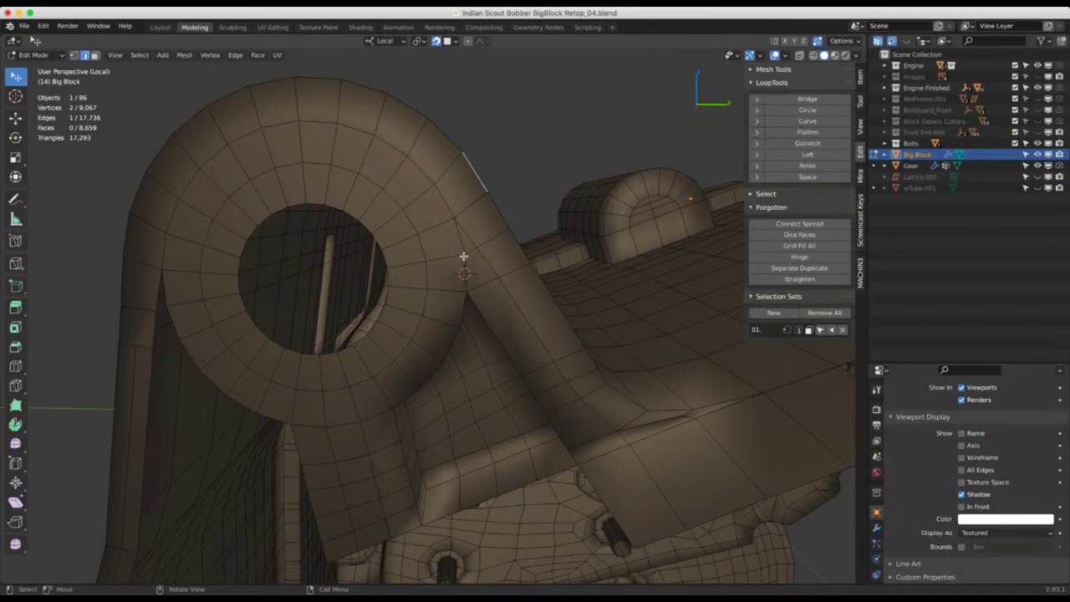
pyautogui.moveTo(463, 257)
pyautogui.mouseDown(button='middle')
pyautogui.moveTo(427, 268)
pyautogui.moveTo(448, 248)
pyautogui.mouseUp(button='middle')
pyautogui.scroll(4, 461, 248)
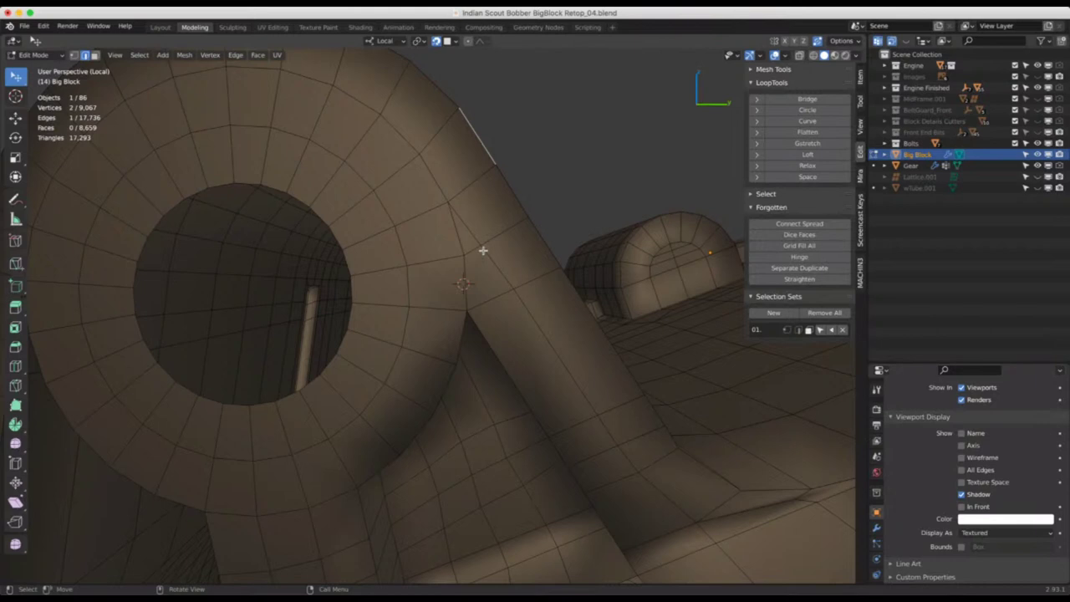
pyautogui.scroll(5, 483, 247)
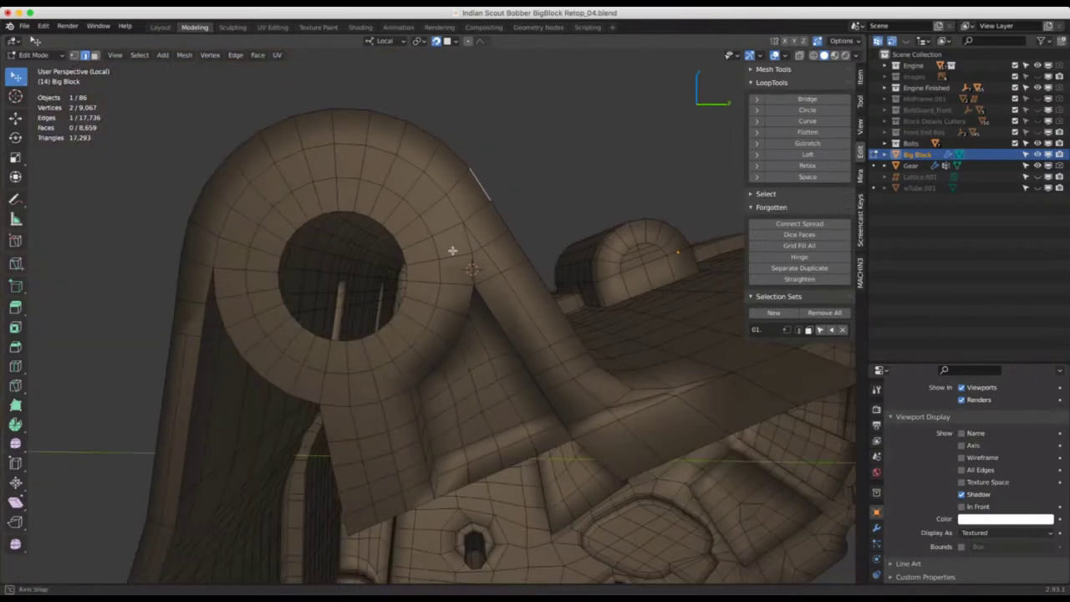
pyautogui.hscroll(3, 459, 248)
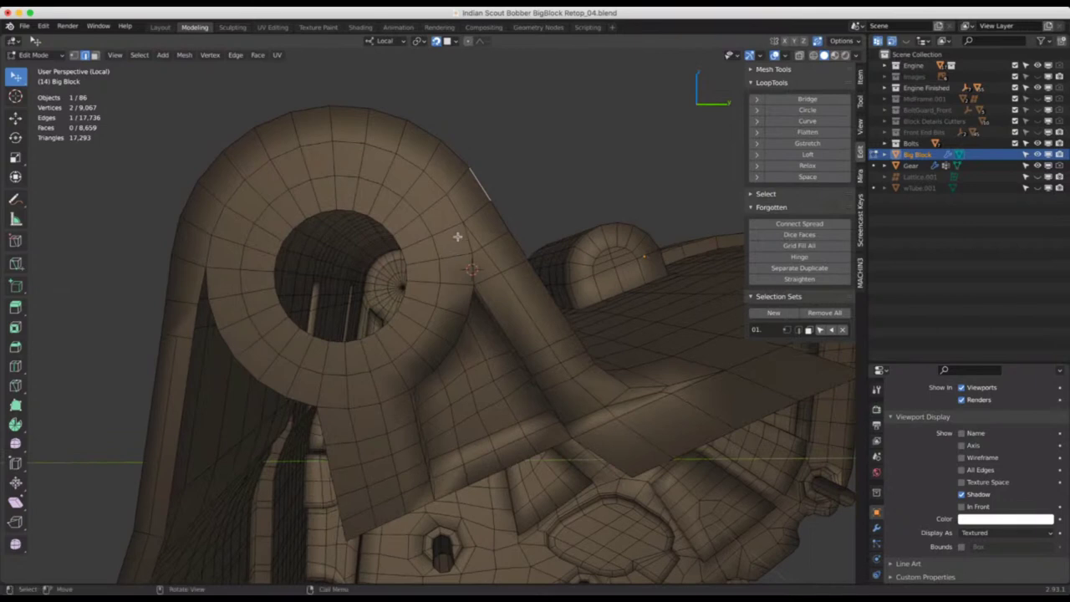
pyautogui.scroll(5, 457, 236)
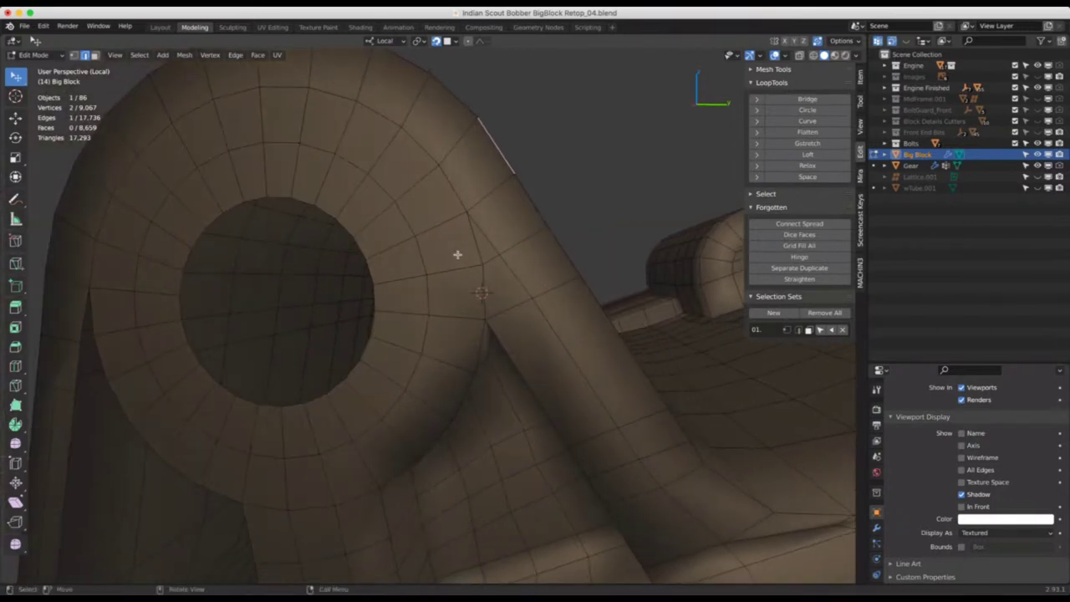
pyautogui.hscroll(3, 519, 284)
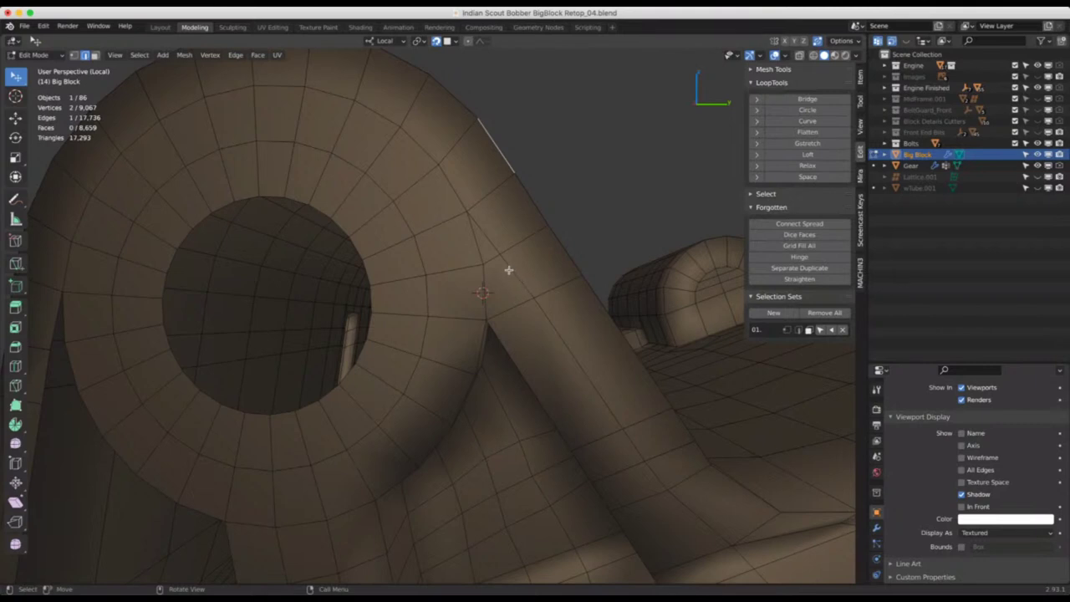
# Switch to vertex select and trial-merge a vertex pair with the Merge tool, then undo it
pyautogui.press('1')
pyautogui.click(15, 241)
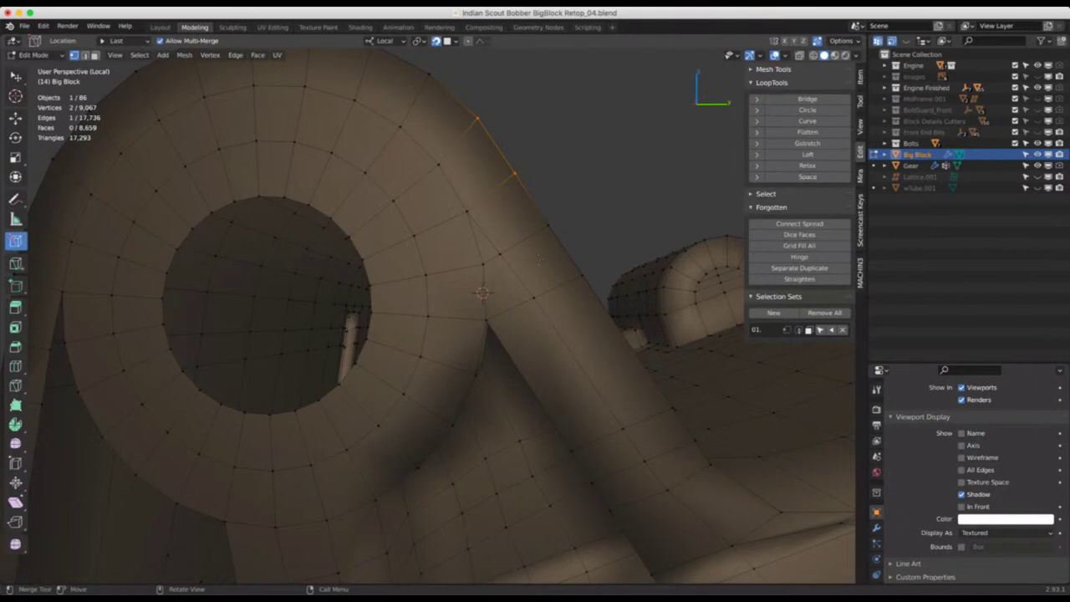
pyautogui.moveTo(514, 173); pyautogui.dragTo(477, 117)
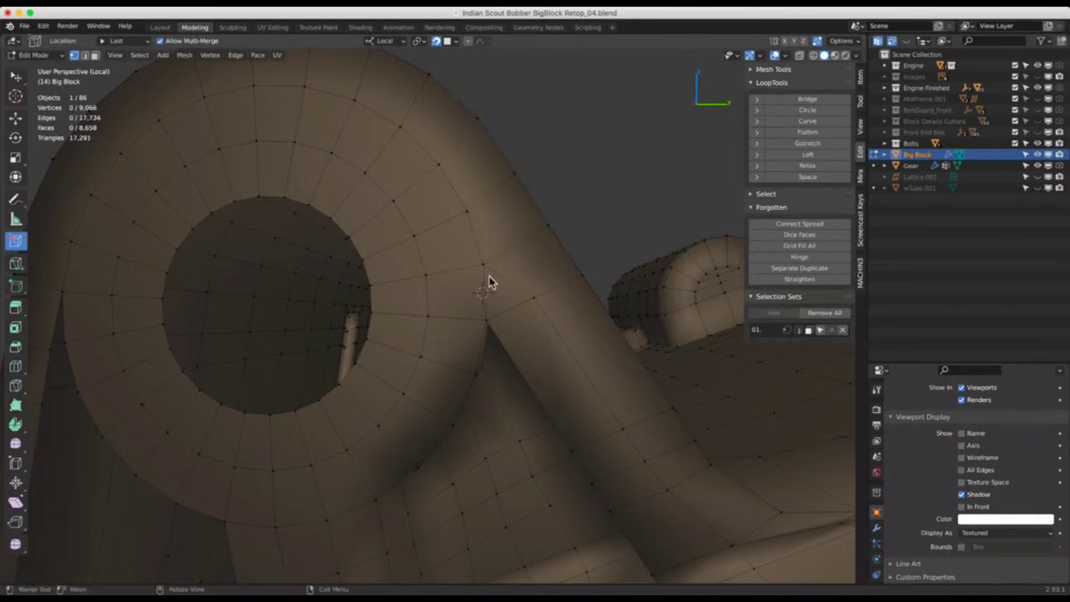
pyautogui.hotkey('ctrl', 'z')
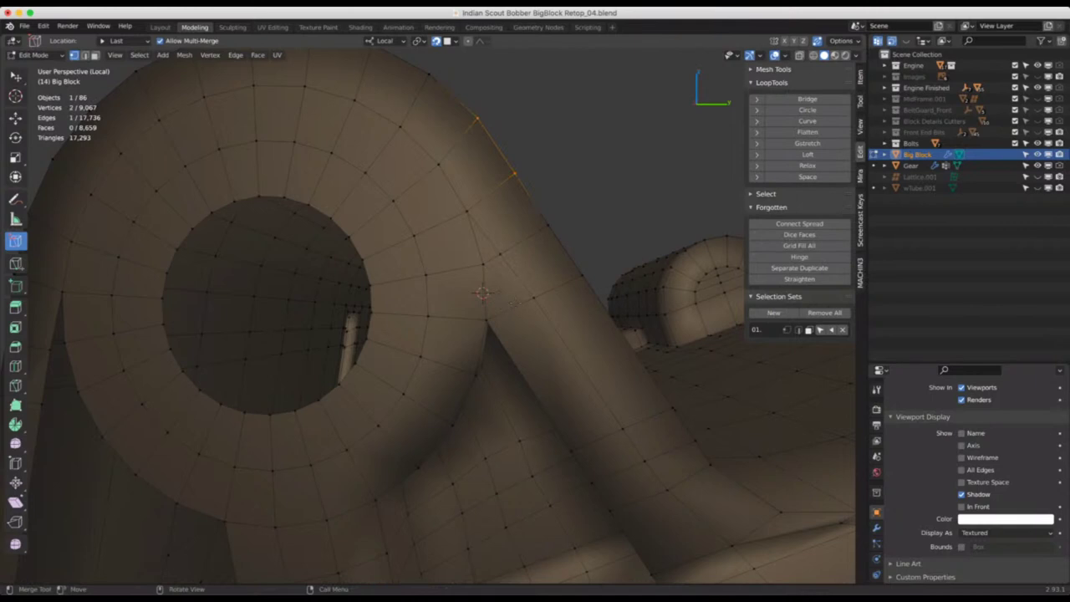
pyautogui.moveTo(483, 293); pyautogui.dragTo(520, 289, button='middle')
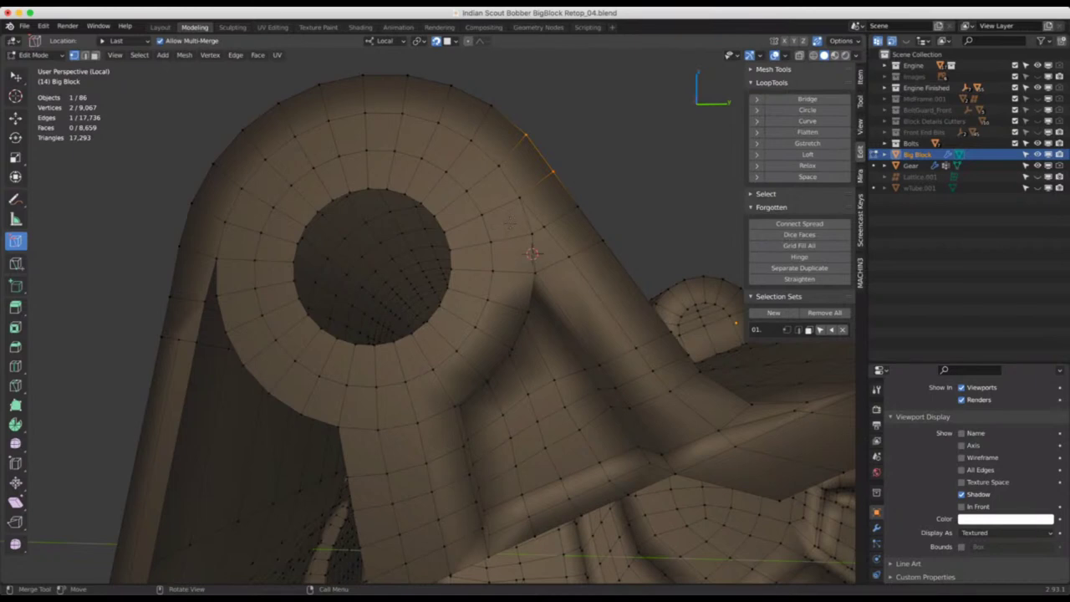
# Start a knife cut on the boss, then cancel it so the mesh is unchanged
pyautogui.press('k')
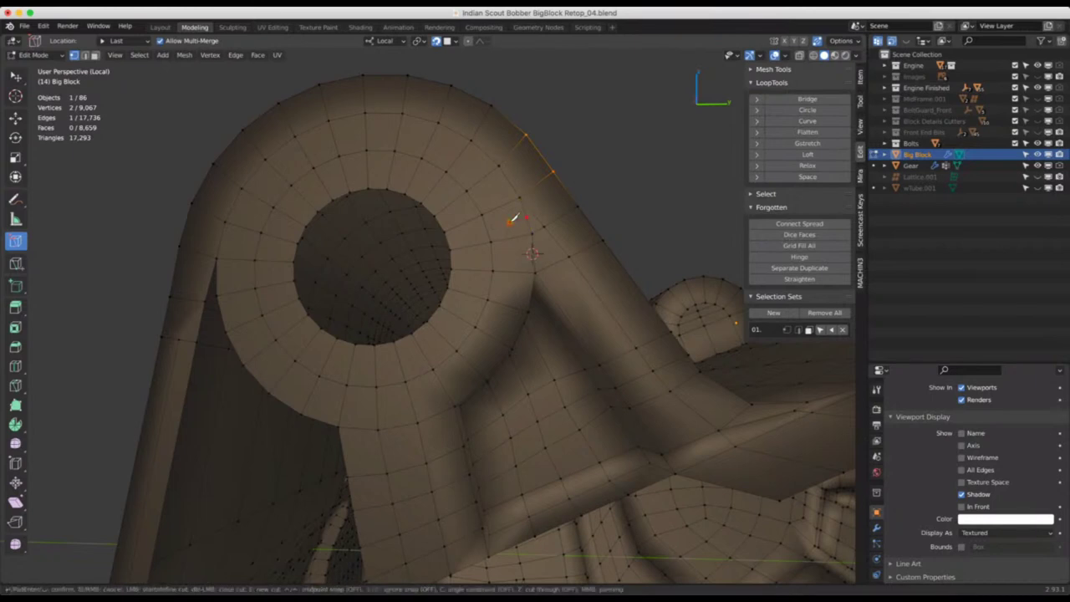
pyautogui.click(510, 222)
pyautogui.press('Escape')
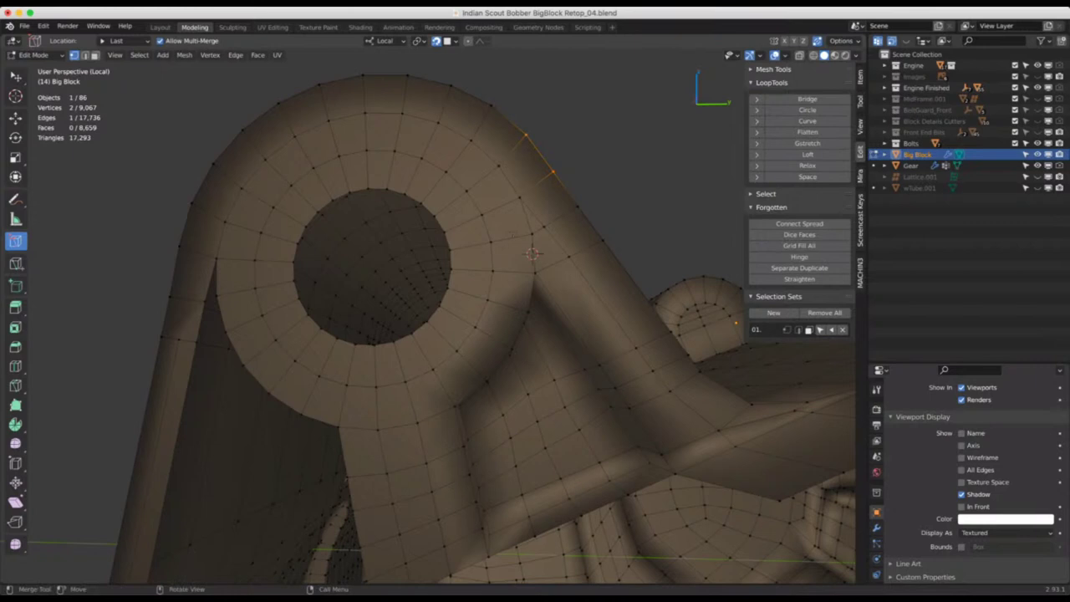
pyautogui.moveTo(428, 317)
pyautogui.mouseDown(button='middle')
pyautogui.moveTo(443, 310)
pyautogui.moveTo(416, 302)
pyautogui.mouseUp(button='middle')
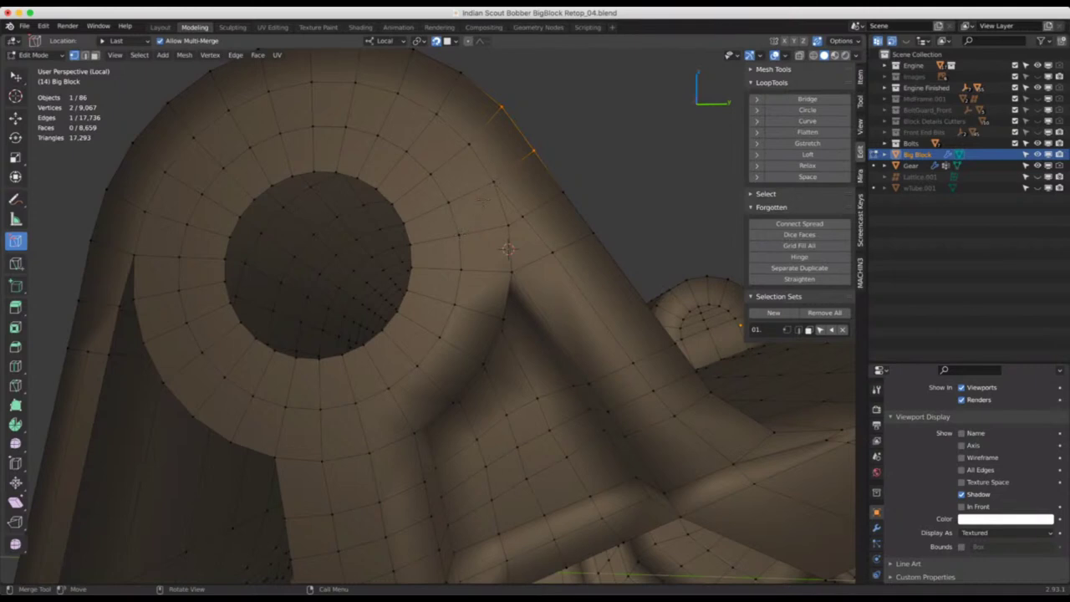
pyautogui.press('k')
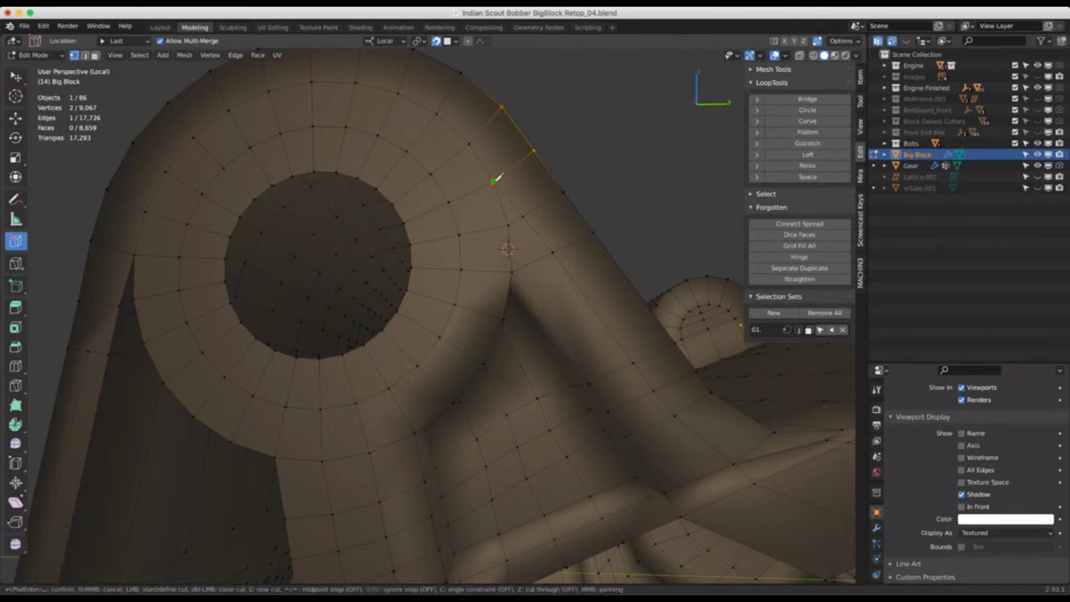
pyautogui.click(494, 181)
pyautogui.click(476, 209)
pyautogui.click(481, 230)
pyautogui.click(477, 311)
pyautogui.press('Return')
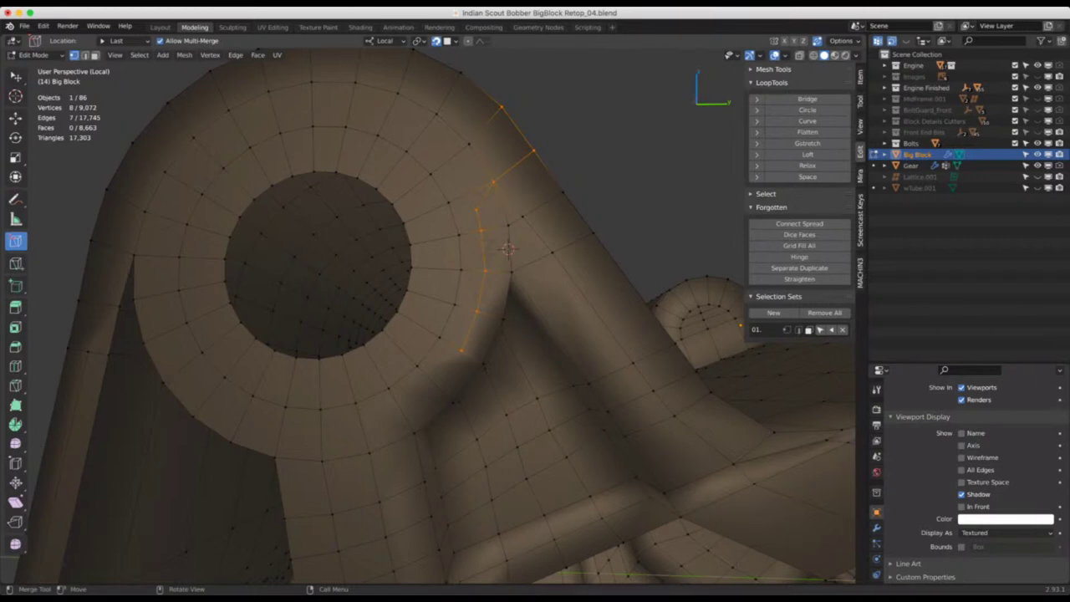
pyautogui.hotkey('ctrl', 'z')
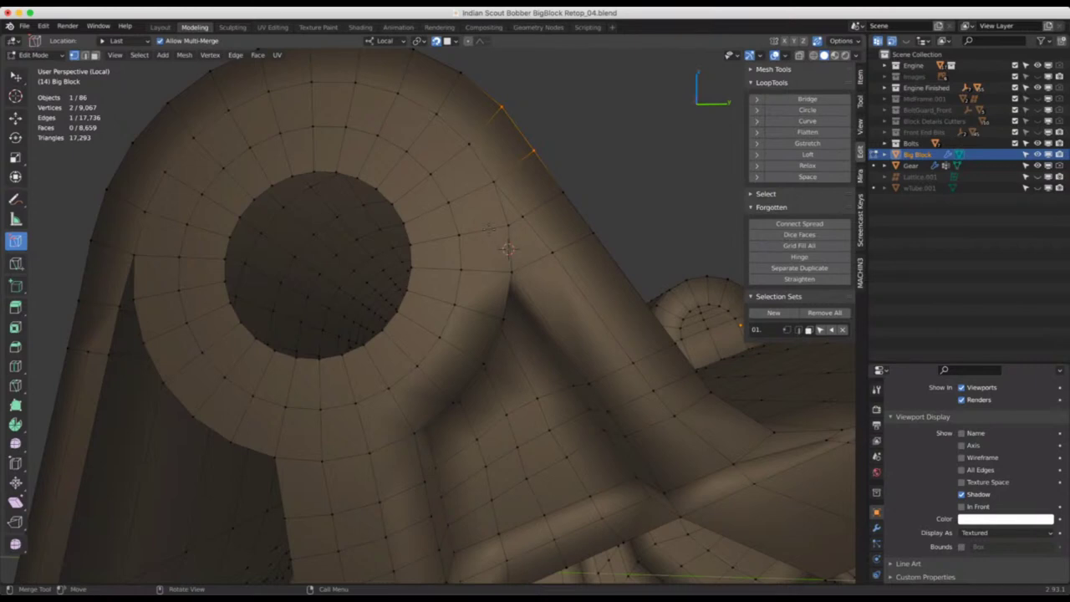
# Knife a new edge from the rib junction up to the ring edge above
pyautogui.press('k')
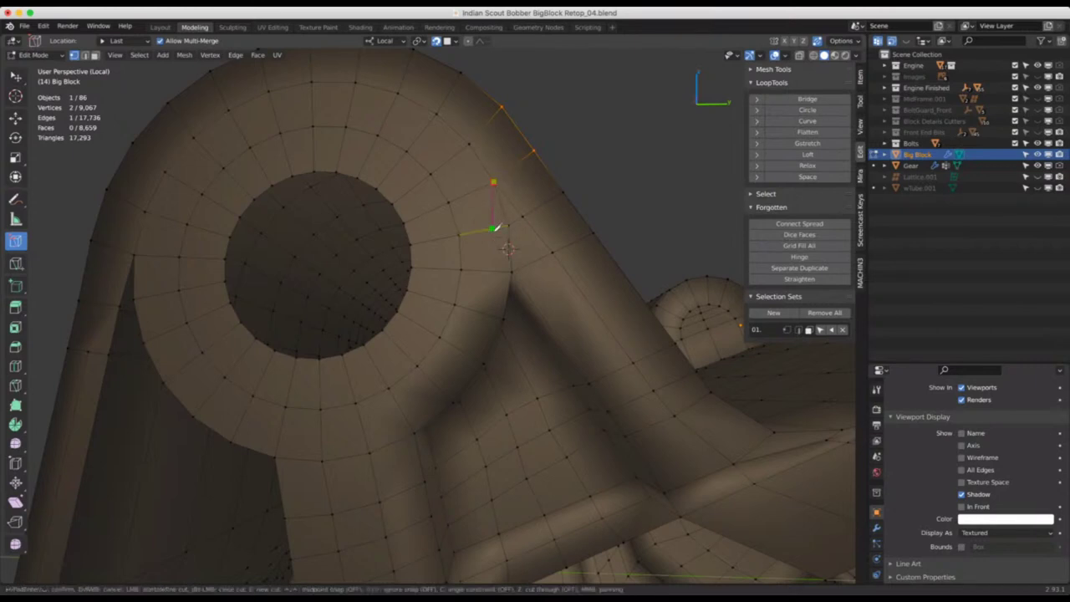
pyautogui.click(491, 227)
pyautogui.click(493, 182)
pyautogui.press('Return')
# Dissolve the newly cut edge in edge select mode, keeping the face count at 8,659
pyautogui.click(508, 247)
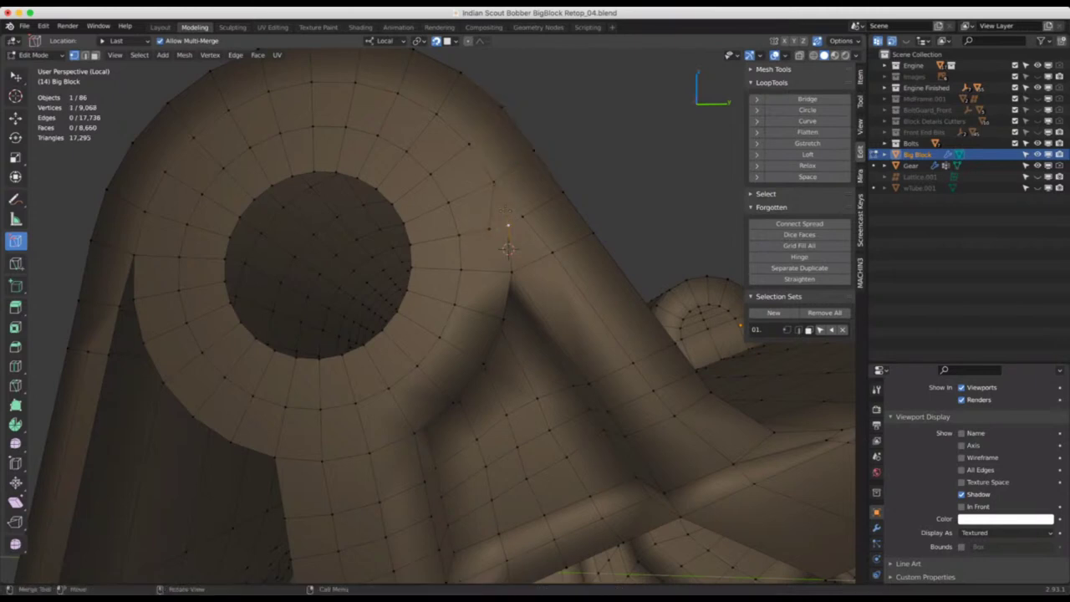
pyautogui.press('2')
pyautogui.click(507, 247)
pyautogui.hotkey('ctrl', 'x')
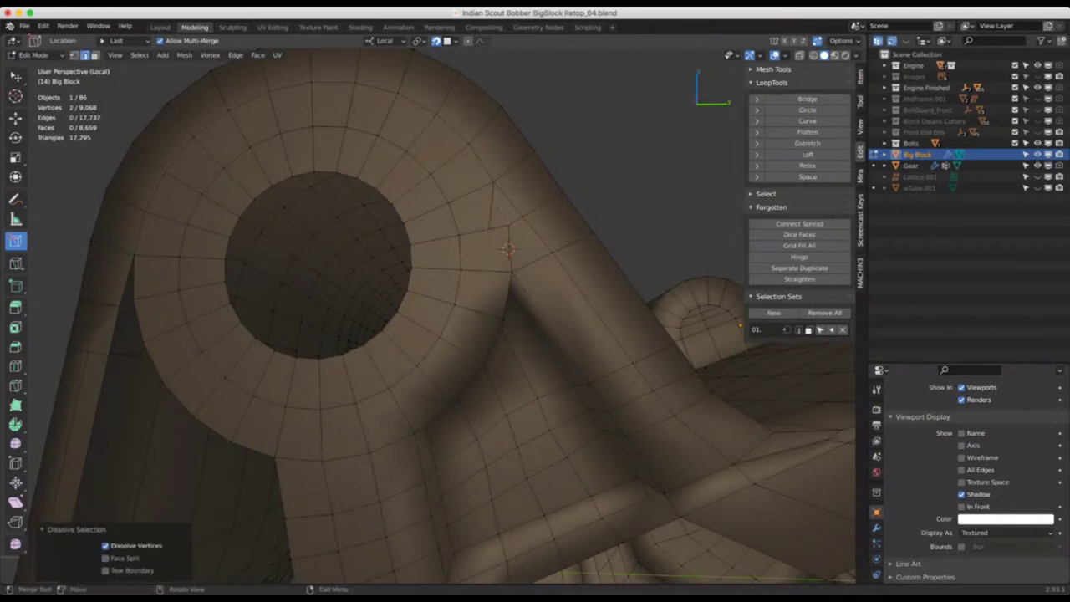
# Select the edges around the neighbouring quad to check it, then clear the selection
pyautogui.click(474, 231)
pyautogui.keyDown('ctrl'); pyautogui.click(508, 248); pyautogui.keyUp('ctrl')
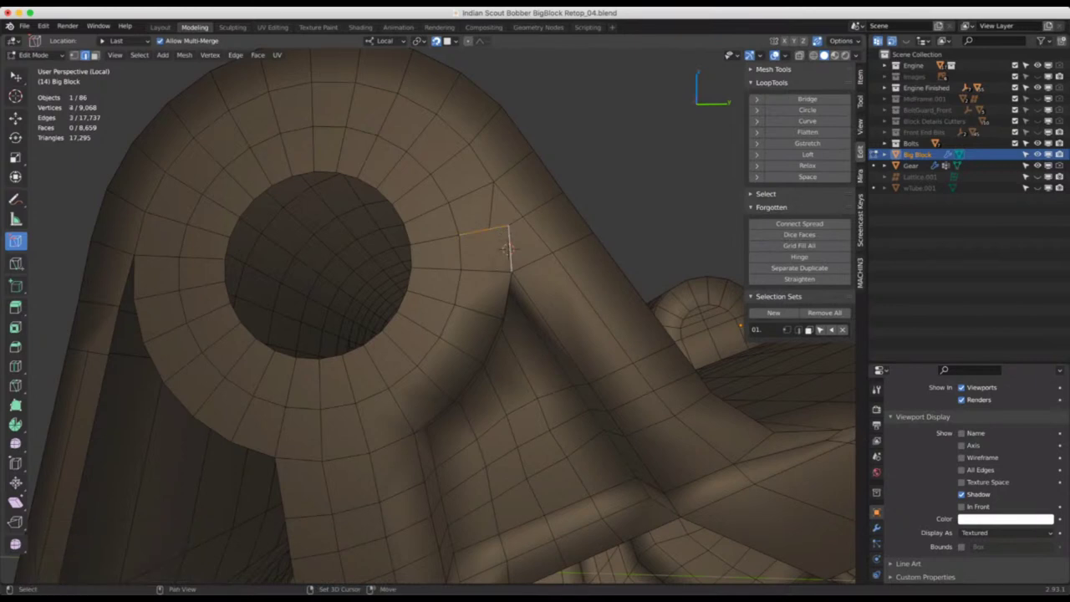
pyautogui.keyDown('ctrl'); pyautogui.click(508, 248); pyautogui.keyUp('ctrl')
pyautogui.keyDown('ctrl'); pyautogui.click(507, 248); pyautogui.keyUp('ctrl')
pyautogui.hotkey('alt', 'a')
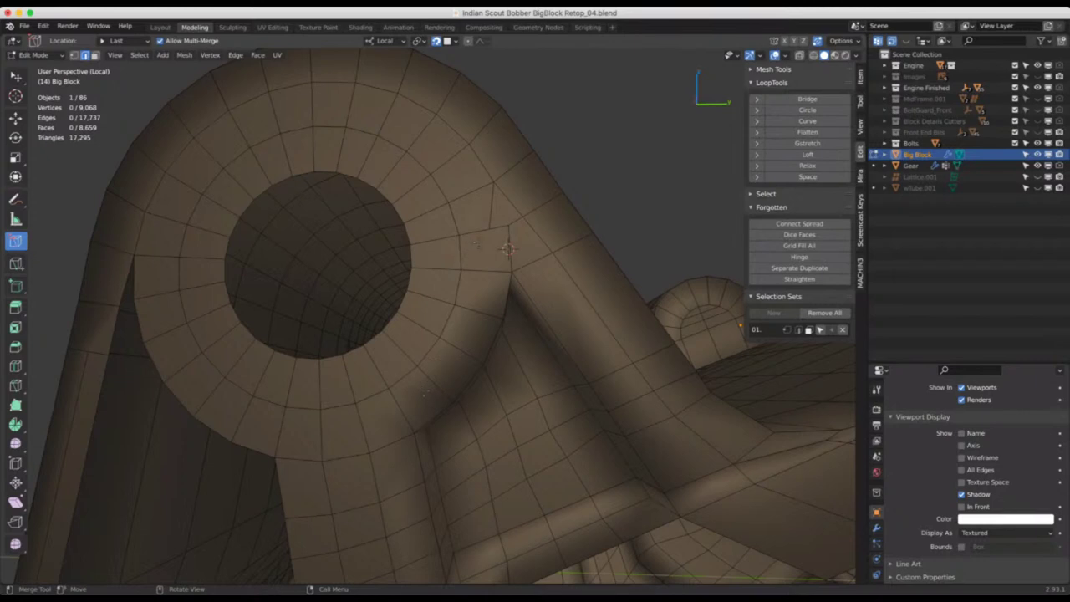
pyautogui.scroll(4, 507, 248)
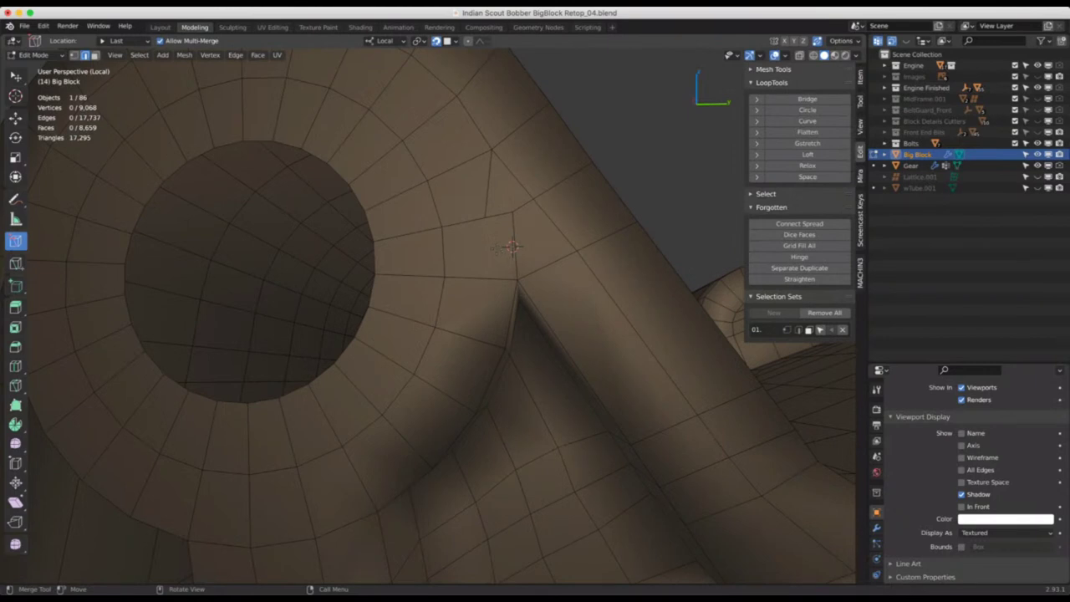
# Undo the junction edit so the mesh returns to 9,067 vertices, then orbit below the boss
pyautogui.moveTo(507, 249)
pyautogui.mouseDown(button='middle')
pyautogui.moveTo(535, 250)
pyautogui.moveTo(510, 260)
pyautogui.mouseUp(button='middle')
pyautogui.click(501, 240)
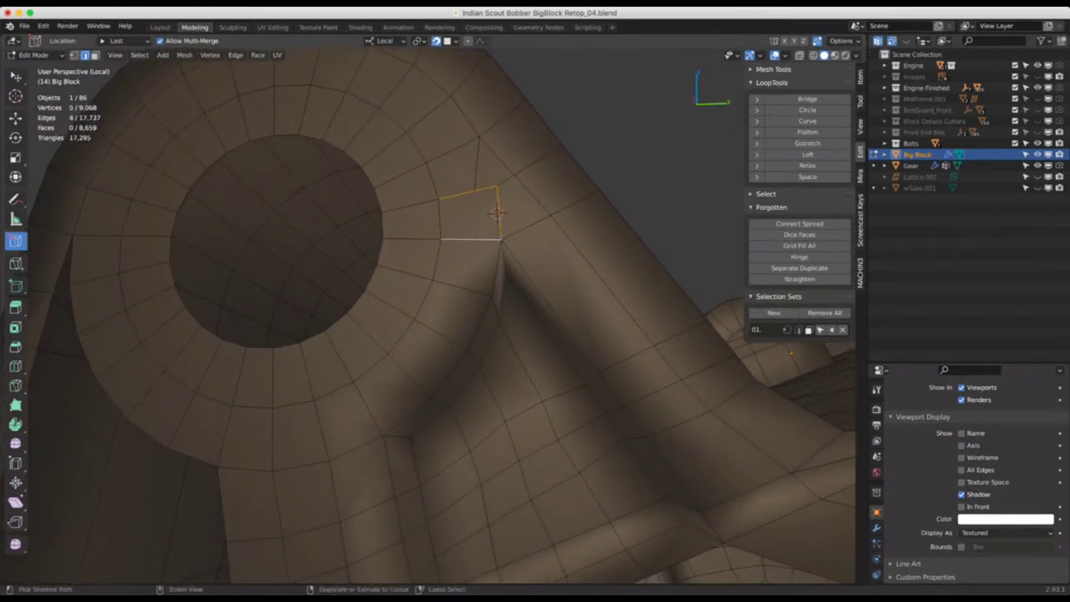
pyautogui.keyDown('ctrl'); pyautogui.click(477, 188); pyautogui.keyUp('ctrl')
pyautogui.hotkey('ctrl', 'z')
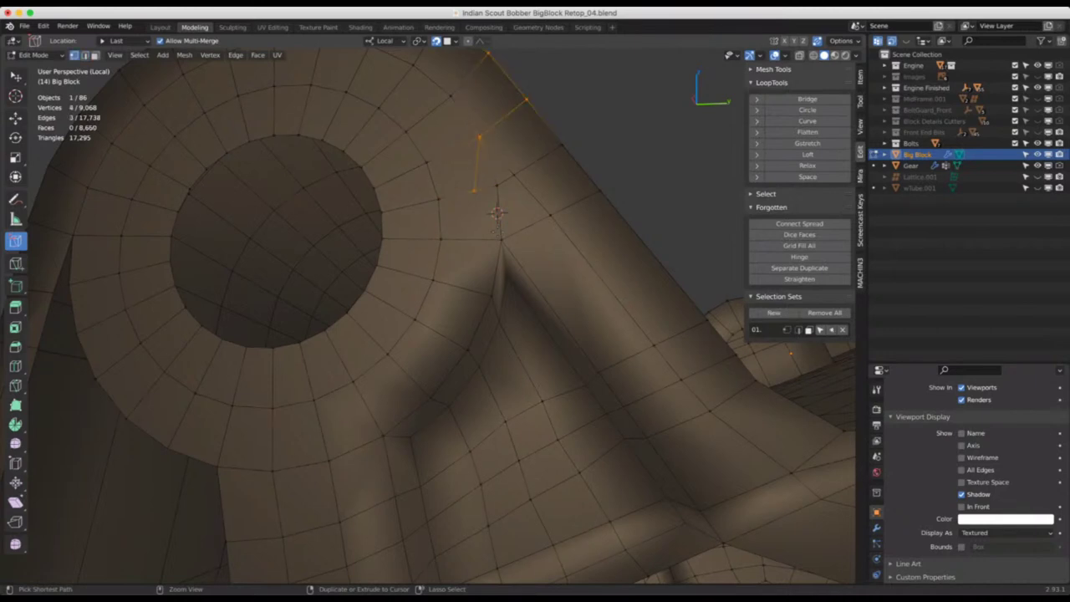
pyautogui.moveTo(496, 213); pyautogui.dragTo(489, 238, button='middle')
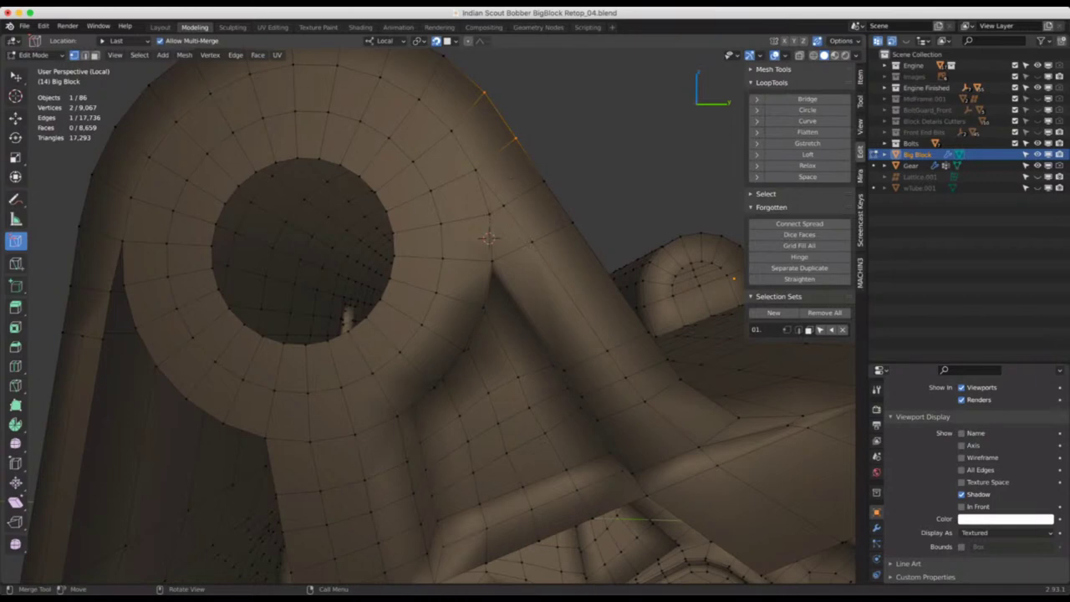
pyautogui.moveTo(489, 238); pyautogui.dragTo(485, 244, button='middle')
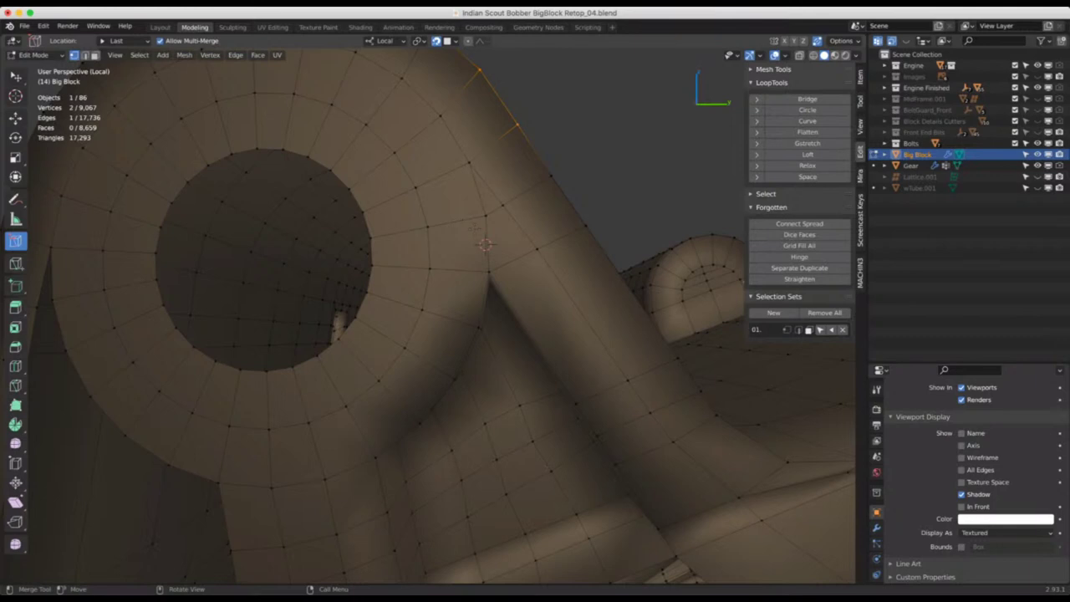
pyautogui.click(485, 216)
pyautogui.press('g')
pyautogui.press('g')
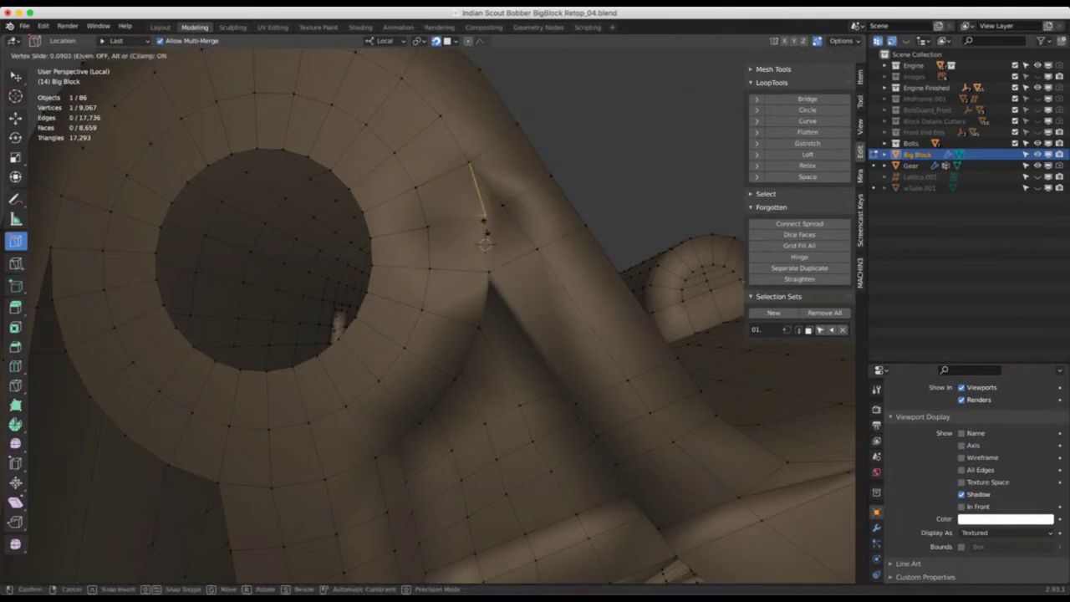
pyautogui.click(488, 229)
pyautogui.hotkey('ctrl', 'z')
pyautogui.hotkey('ctrl', 'z')
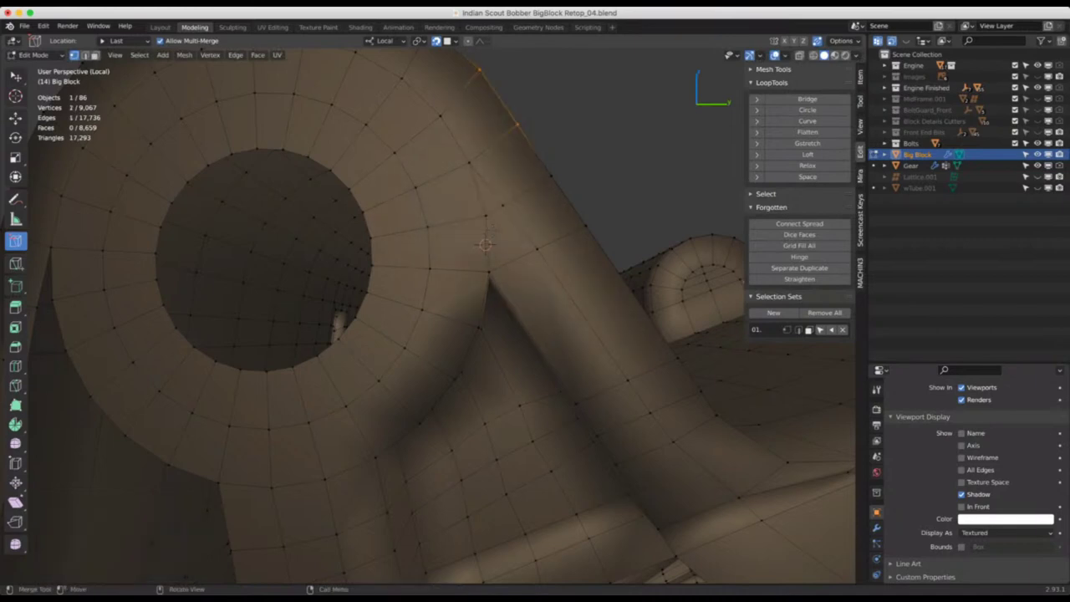
pyautogui.hotkey('ctrl', 'shift', 'z')
pyautogui.press('g')
pyautogui.press('g')
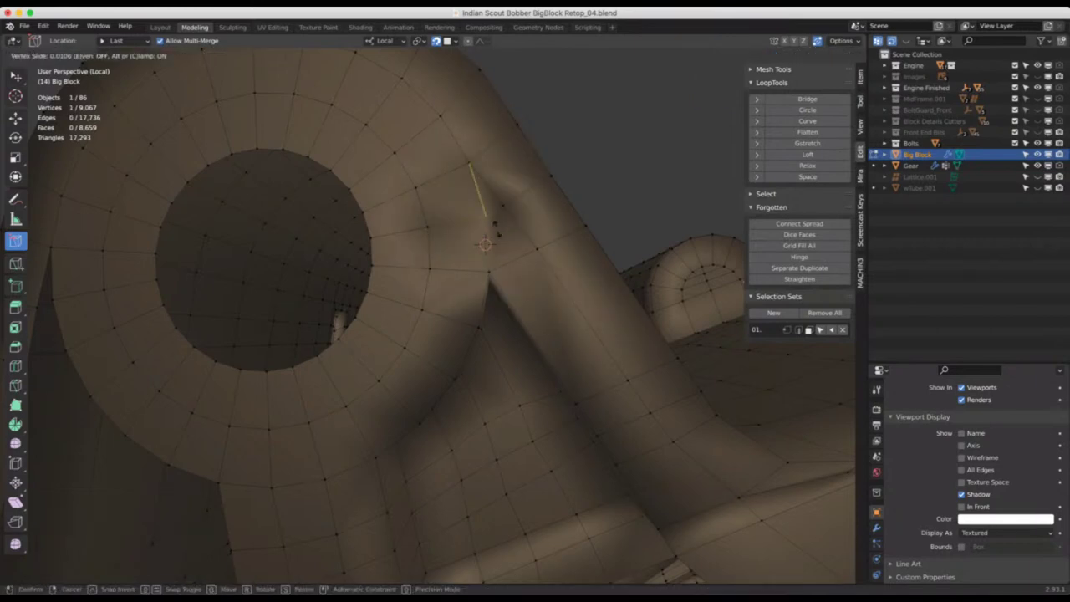
pyautogui.click(495, 231)
pyautogui.hotkey('ctrl', 'z')
pyautogui.hotkey('ctrl', 'z')
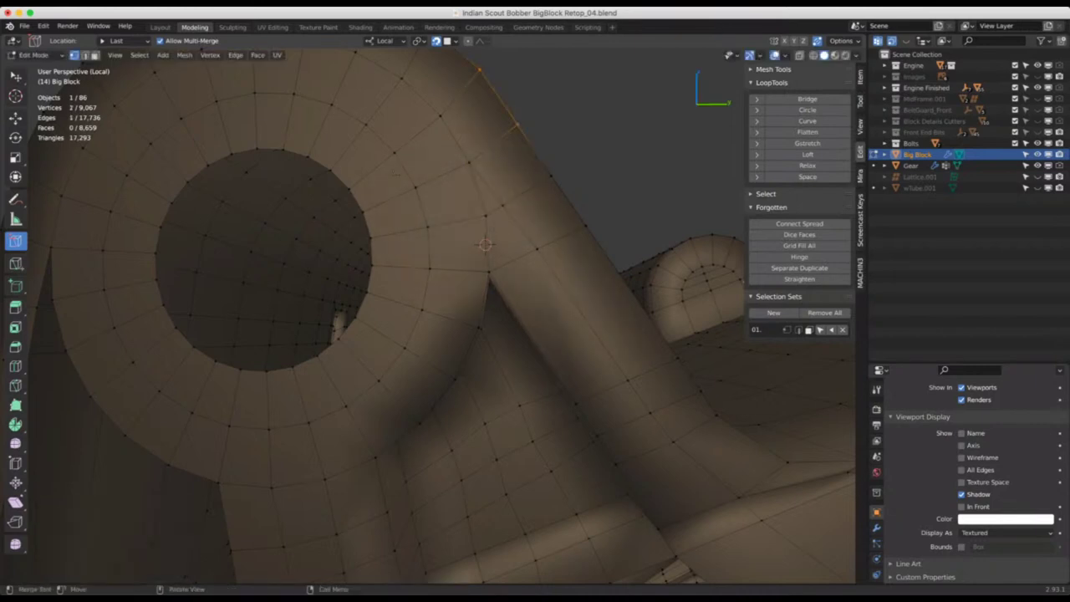
pyautogui.scroll(-3, 485, 243)
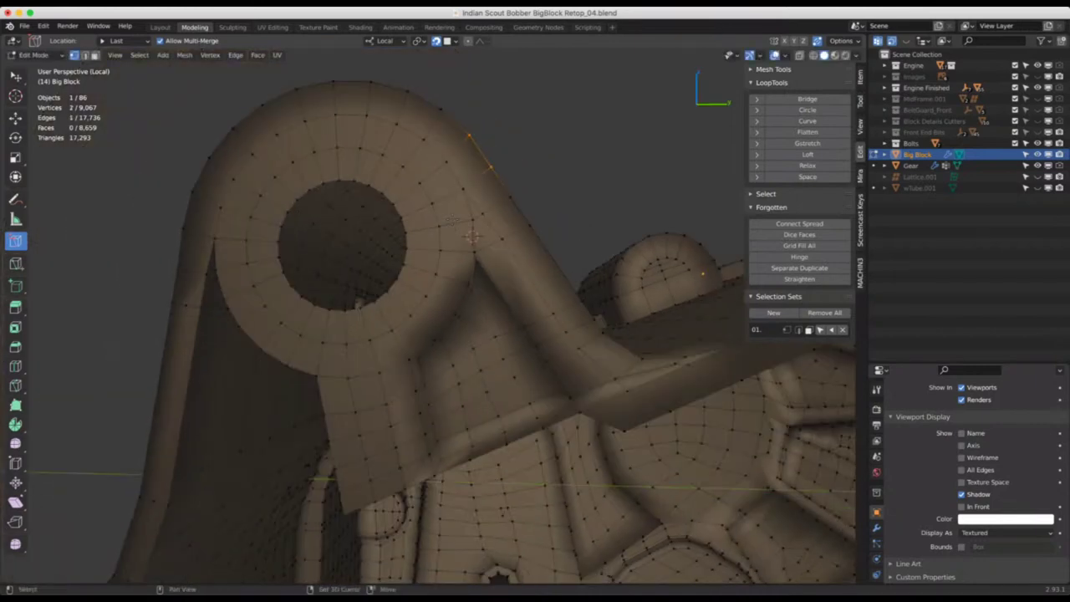
pyautogui.moveTo(476, 234); pyautogui.dragTo(486, 239, button='middle')
pyautogui.scroll(3, 487, 237)
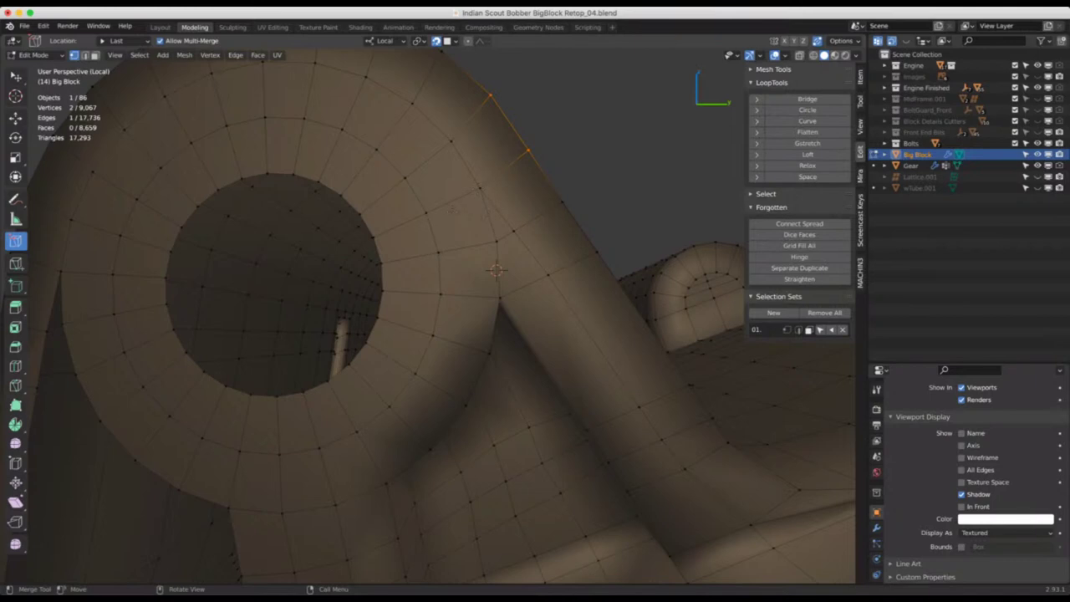
pyautogui.press('k')
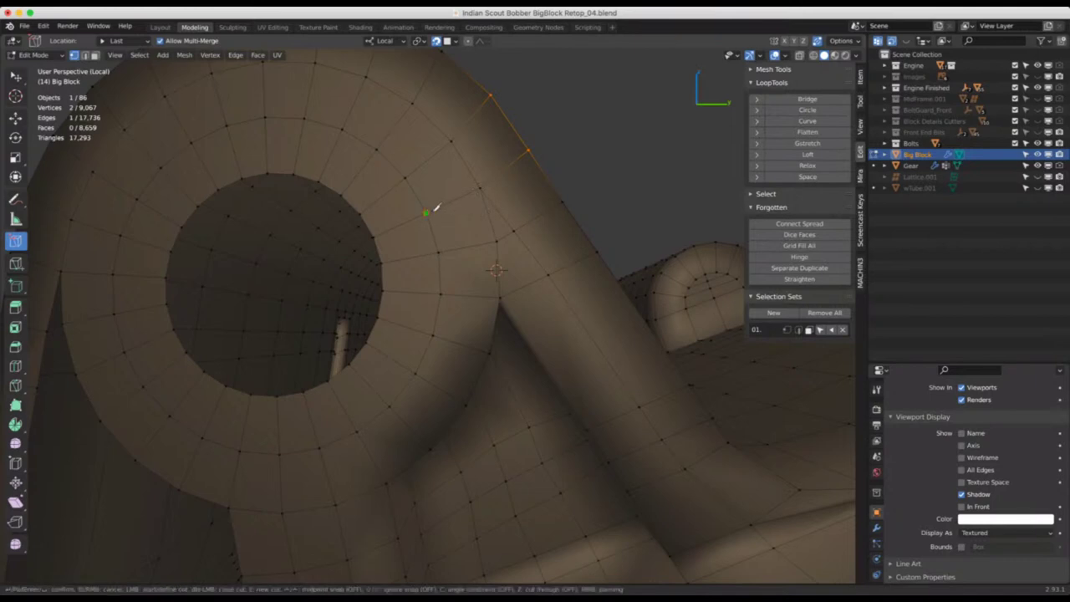
pyautogui.click(490, 215)
pyautogui.press('Escape')
pyautogui.moveTo(428, 317); pyautogui.dragTo(386, 298, button='middle')
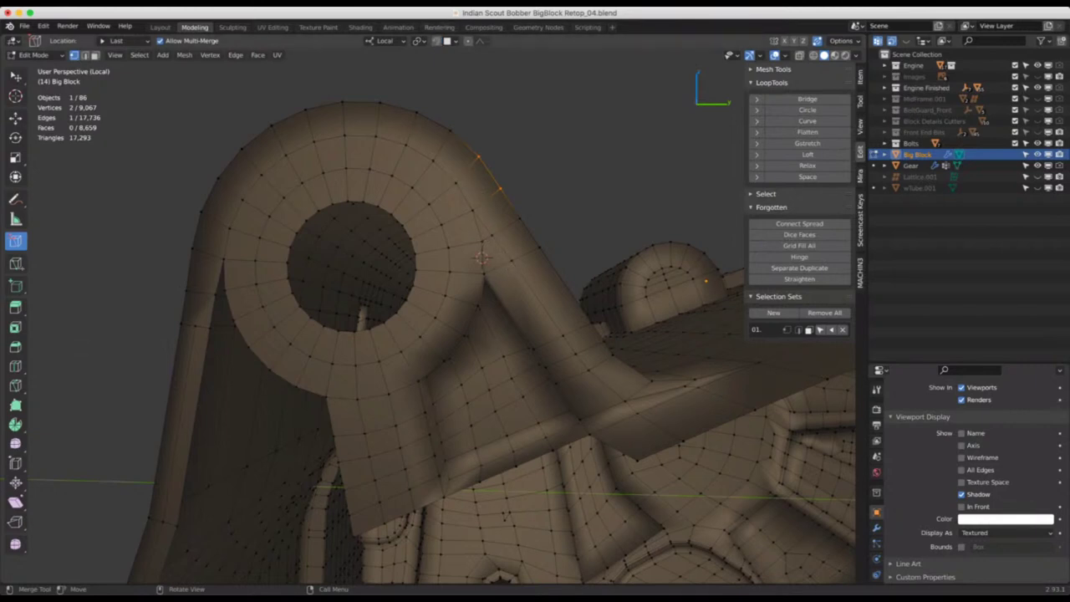
# Vertex-slide the vertex right of the ring hole to even out the loop spacing
pyautogui.click(481, 242)
pyautogui.hotkey('shift', 'v')
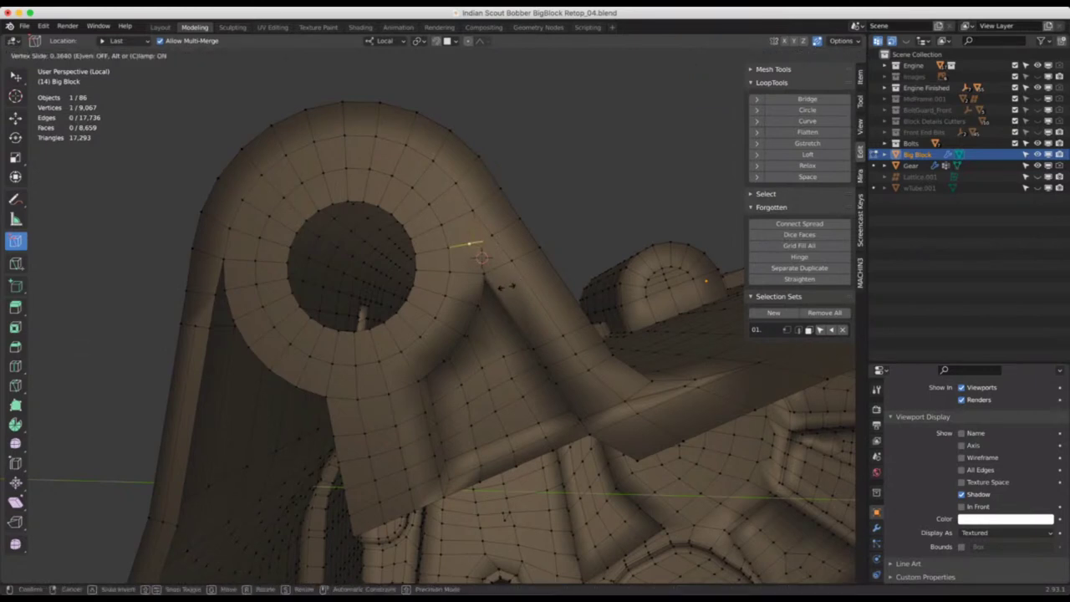
pyautogui.click(506, 287)
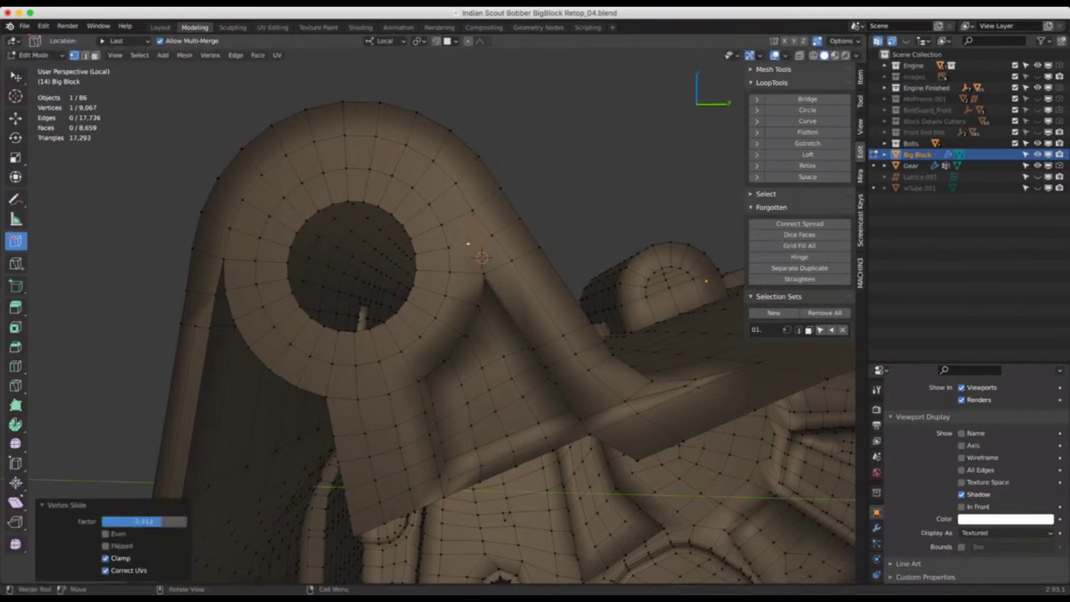
pyautogui.scroll(2, 469, 245)
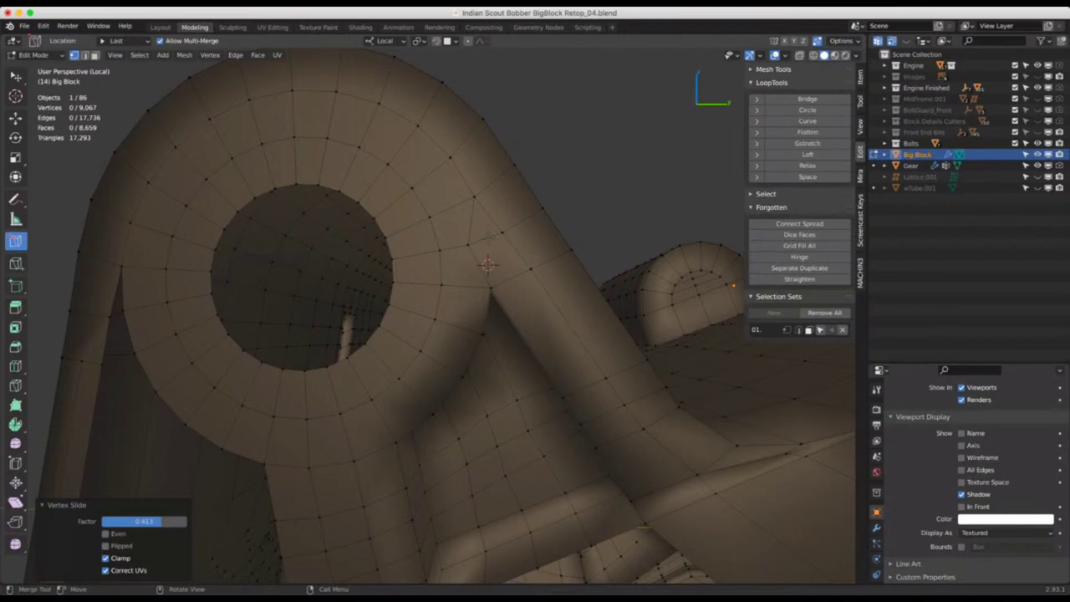
pyautogui.moveTo(489, 237); pyautogui.dragTo(525, 243, button='middle')
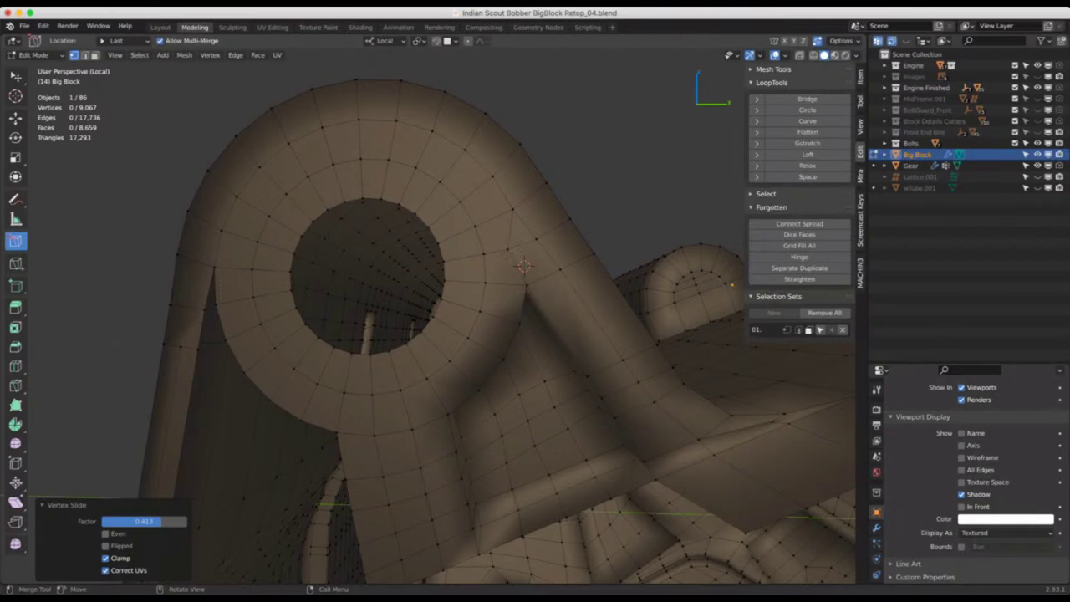
# Knife a new edge line over the ring's upper arc, from its right side round to its left
pyautogui.press('k')
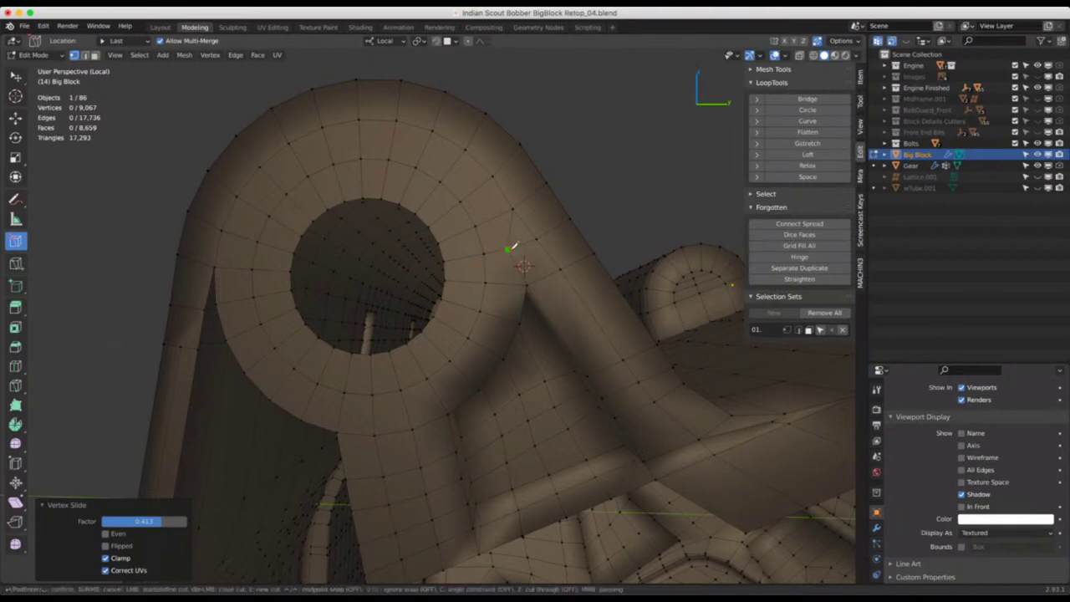
pyautogui.click(508, 248)
pyautogui.click(491, 219)
pyautogui.click(453, 164)
pyautogui.click(424, 151)
pyautogui.click(392, 145)
pyautogui.click(359, 141)
pyautogui.click(328, 149)
pyautogui.click(300, 161)
pyautogui.click(273, 179)
pyautogui.click(252, 205)
pyautogui.click(243, 238)
pyautogui.click(238, 264)
pyautogui.press('Return')
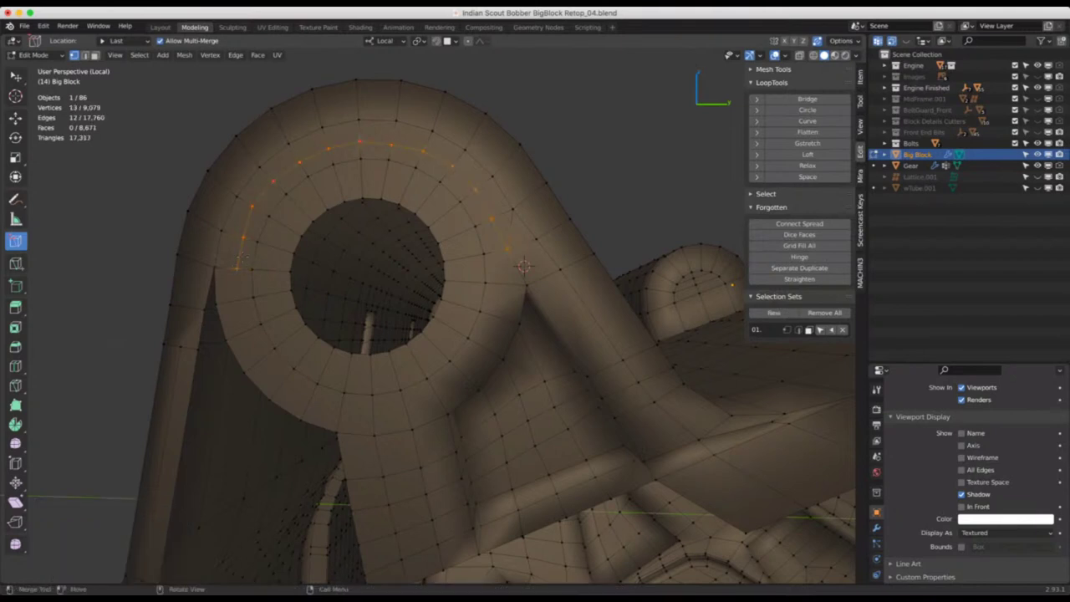
# Dissolve the leftover edge near the cut's start, leaving 9,079 vertices and 8,670 faces
pyautogui.hotkey('alt', 'a')
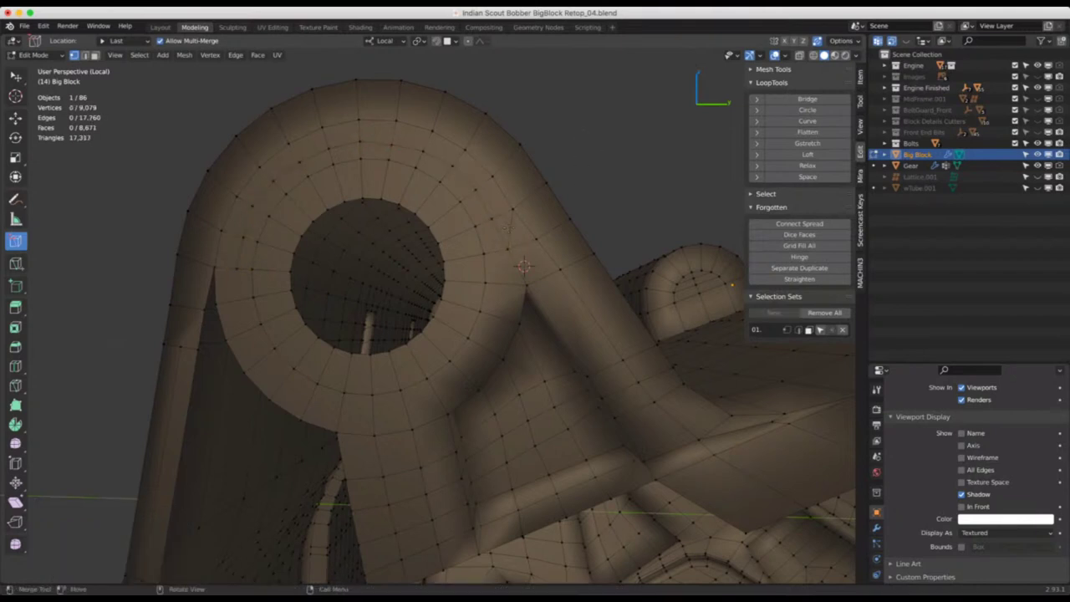
pyautogui.click(490, 219)
pyautogui.press('2')
pyautogui.click(509, 230)
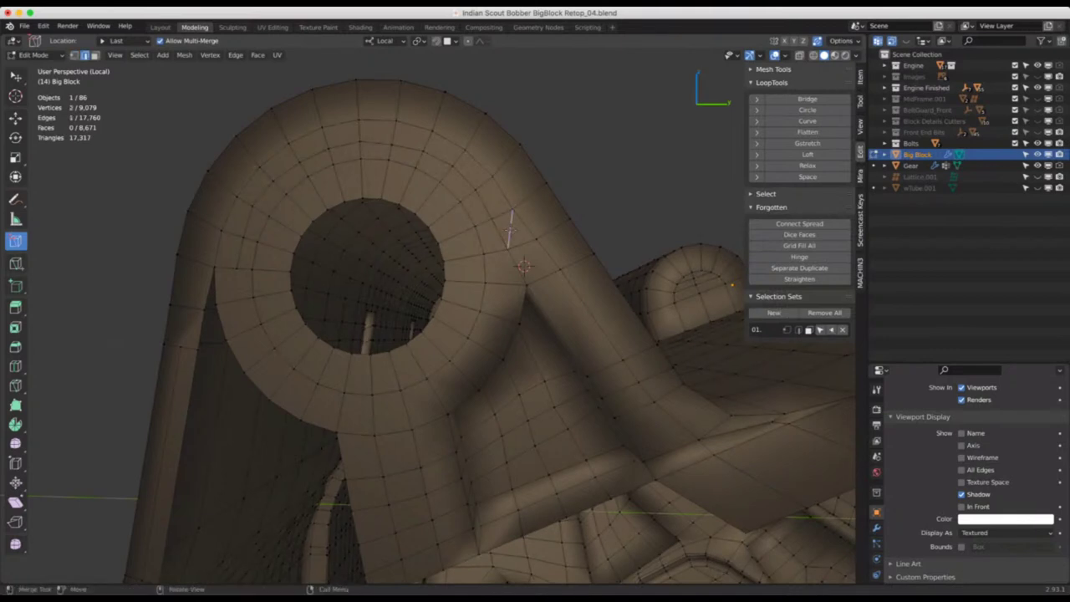
pyautogui.hotkey('ctrl', 'x')
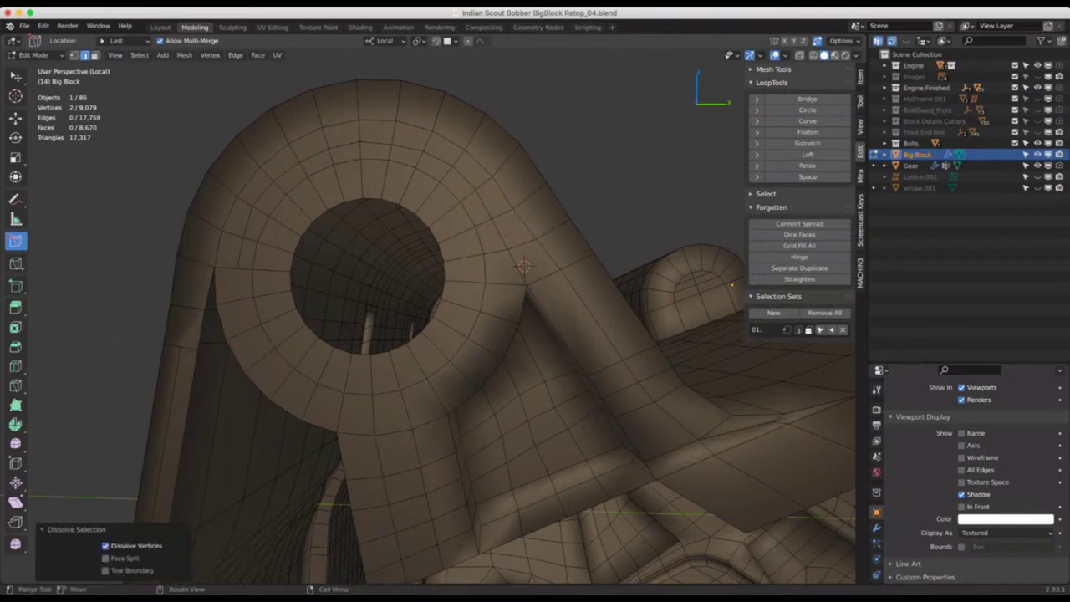
pyautogui.hotkey('alt', 'a')
pyautogui.moveTo(469, 301); pyautogui.dragTo(435, 305, button='middle')
pyautogui.moveTo(502, 243); pyautogui.dragTo(511, 270, button='middle')
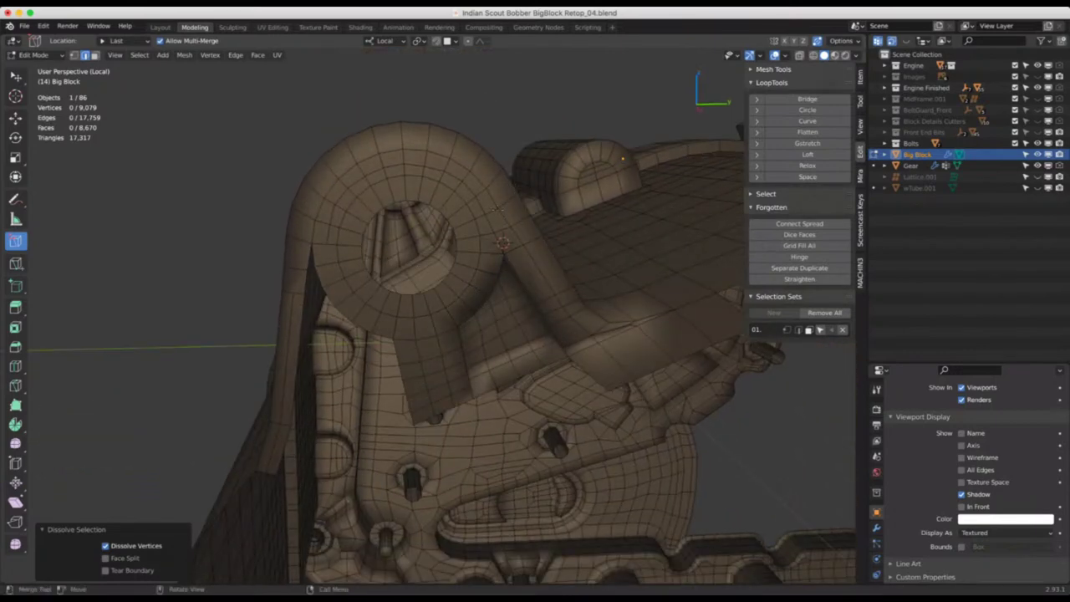
# Vertex-slide the vertex beside the ring twice for finer placement
pyautogui.click(501, 214)
pyautogui.press('1')
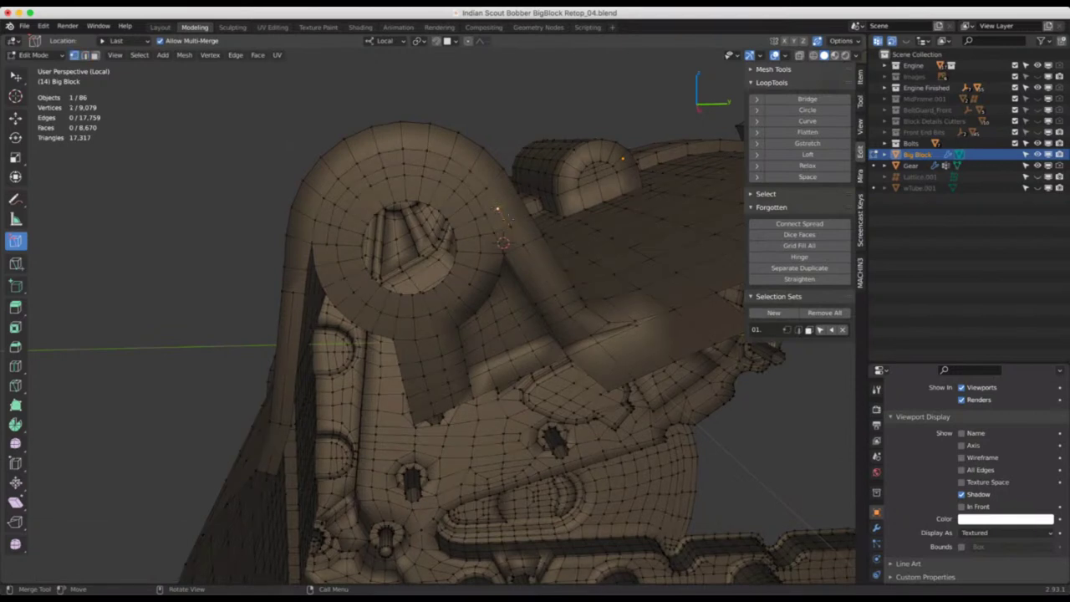
pyautogui.hotkey('shift', 'v')
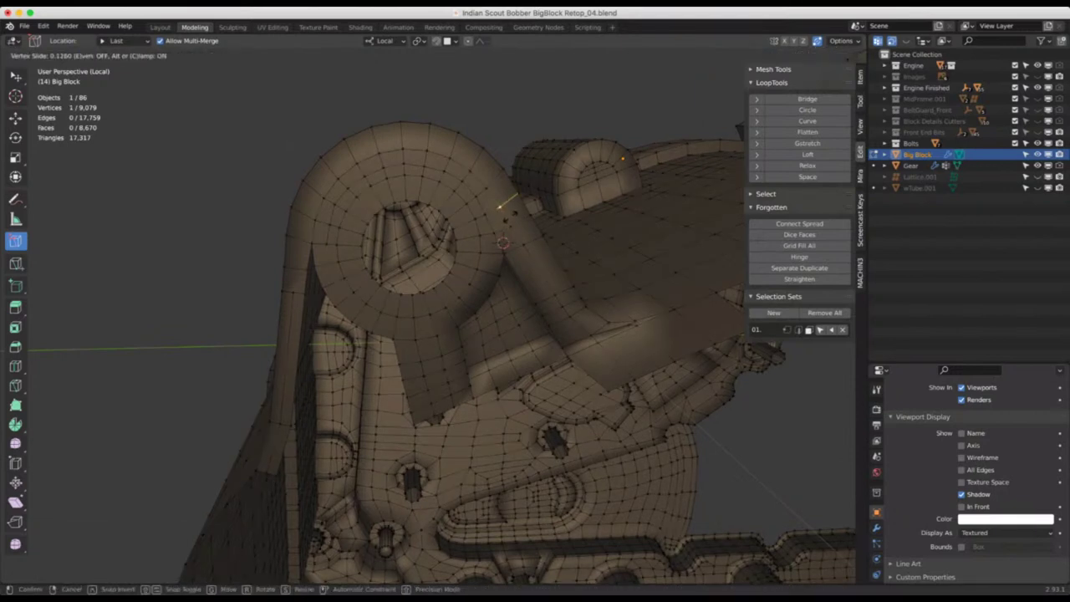
pyautogui.press('Return')
pyautogui.hotkey('shift', 'v')
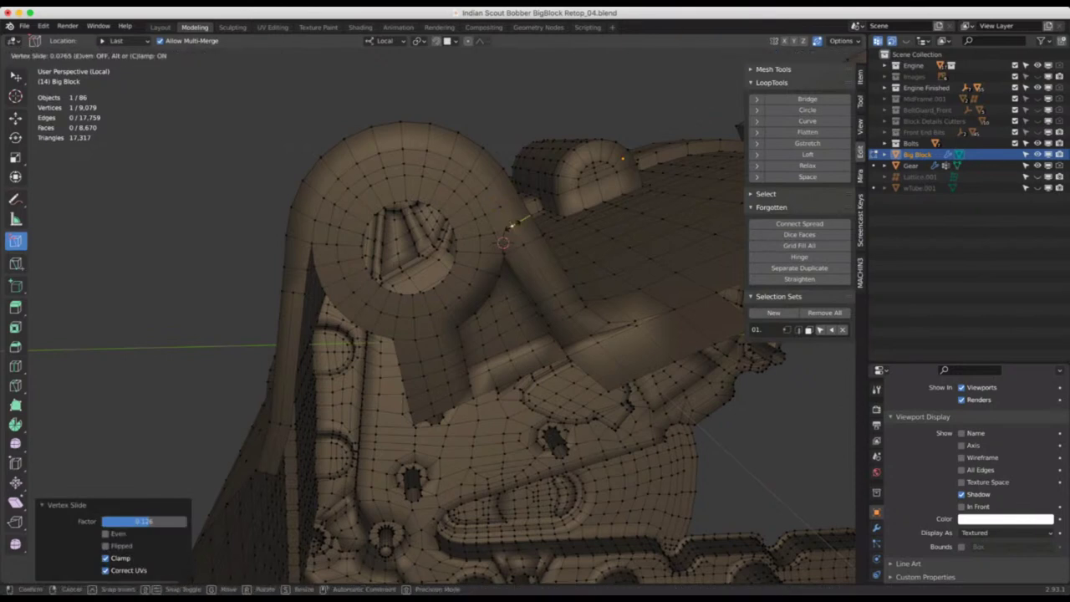
pyautogui.press('Return')
pyautogui.moveTo(502, 351); pyautogui.dragTo(492, 288, button='middle')
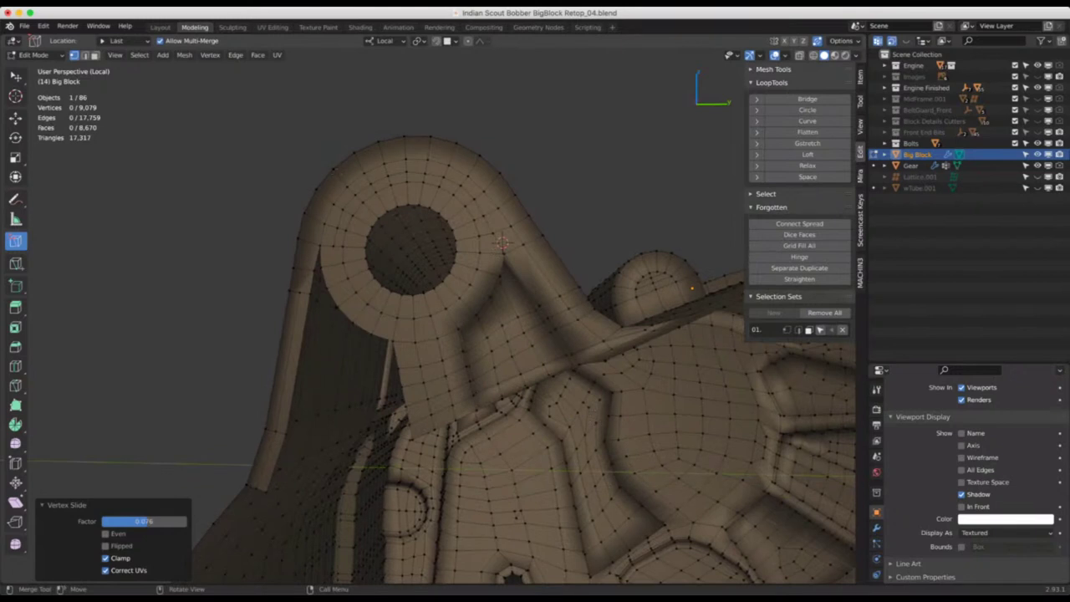
pyautogui.moveTo(547, 322); pyautogui.dragTo(516, 290, button='middle')
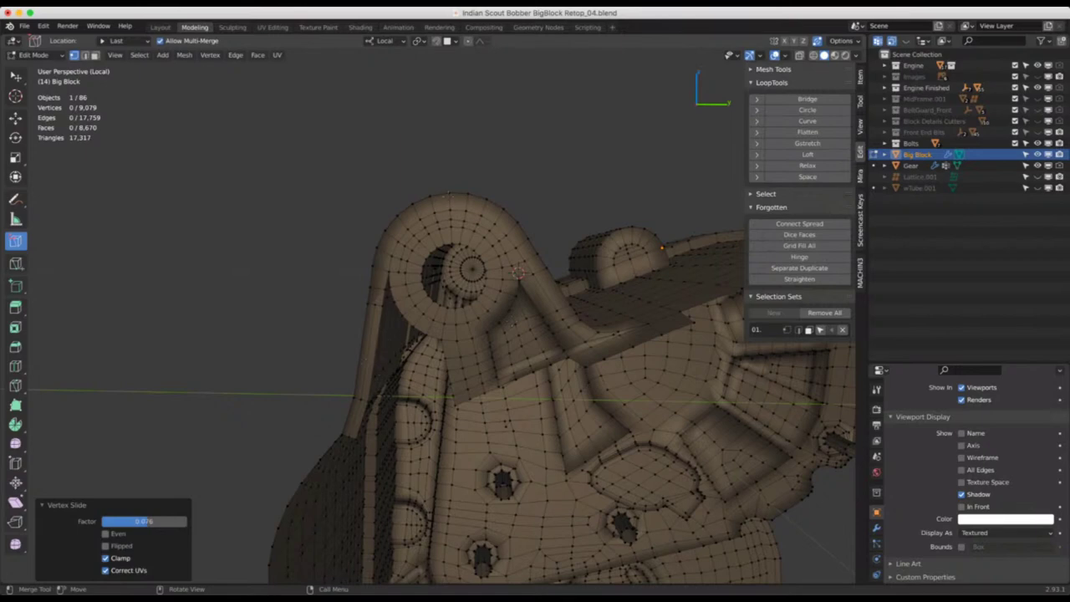
# Exit local view to show the whole engine and orbit around it
pyautogui.scroll(-3, 544, 376)
pyautogui.moveTo(418, 250); pyautogui.dragTo(541, 226, button='middle')
pyautogui.press('KP_Divide')
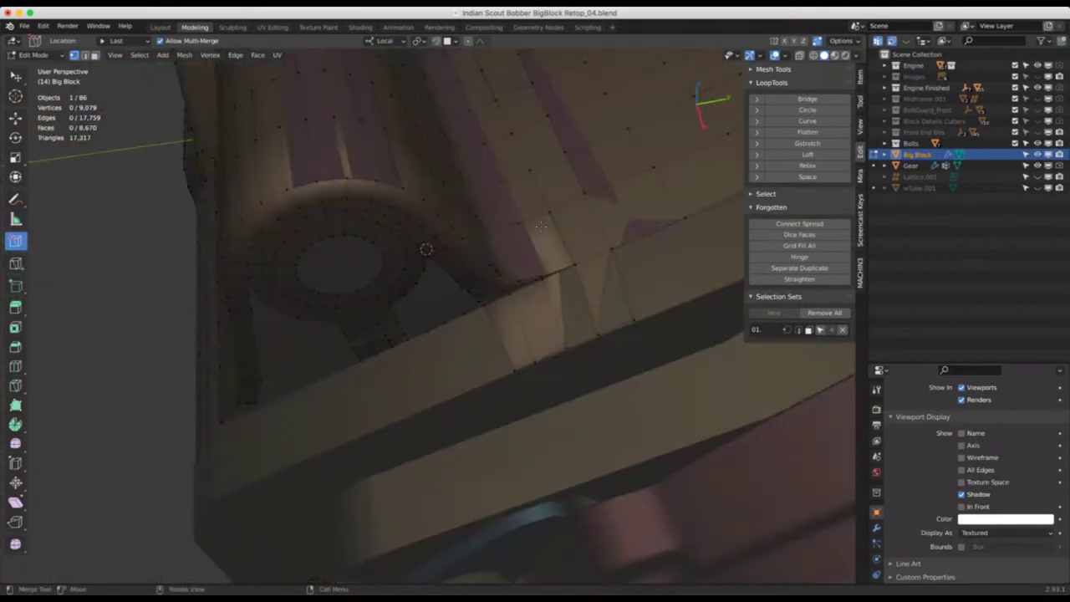
pyautogui.scroll(-8, 428, 317)
pyautogui.moveTo(427, 318); pyautogui.dragTo(544, 149, button='middle')
pyautogui.scroll(6, 352, 317)
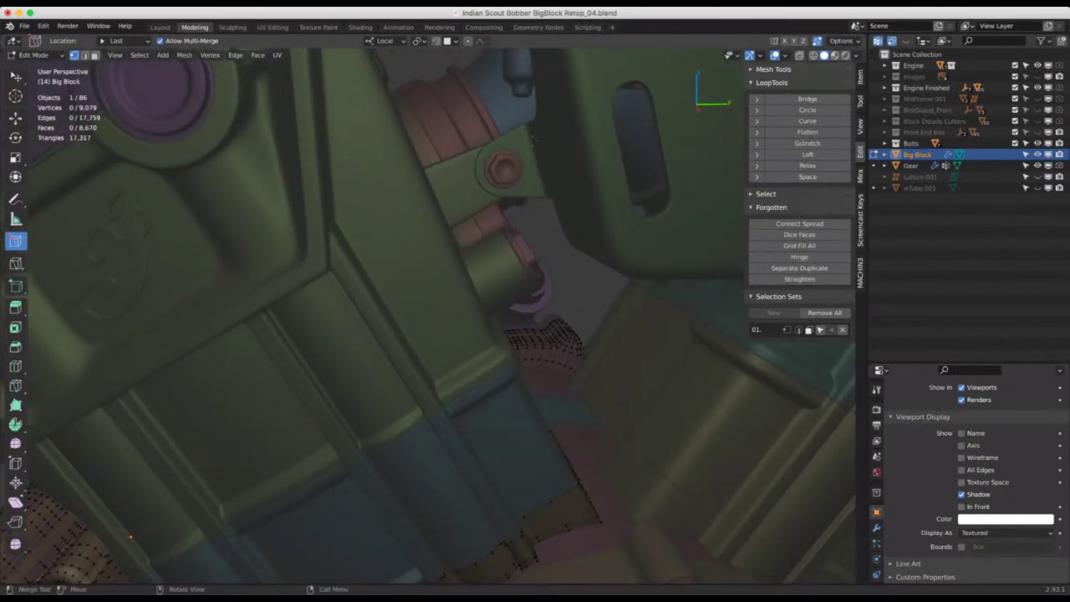
pyautogui.scroll(3, 534, 139)
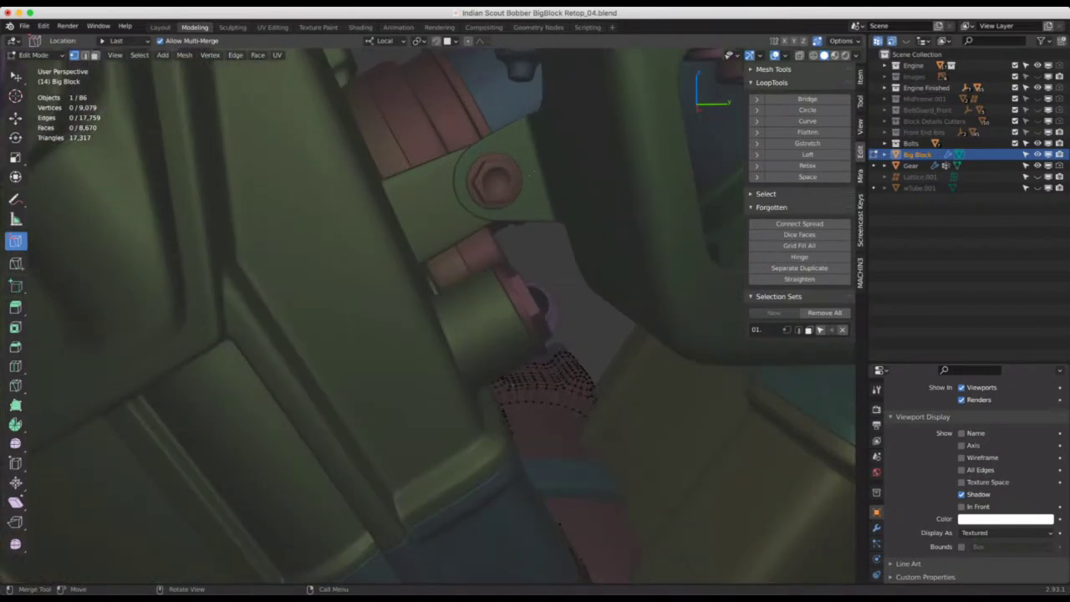
pyautogui.scroll(-10, 516, 165)
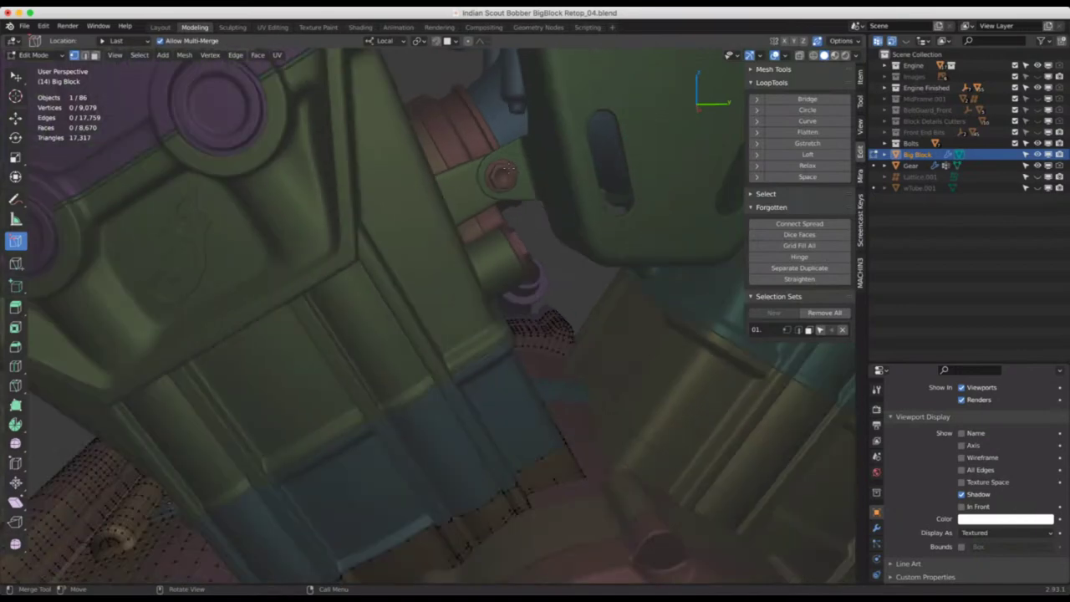
pyautogui.scroll(-4, 516, 165)
pyautogui.moveTo(515, 165); pyautogui.dragTo(443, 217, button='middle')
pyautogui.moveTo(314, 435); pyautogui.dragTo(351, 401, button='middle')
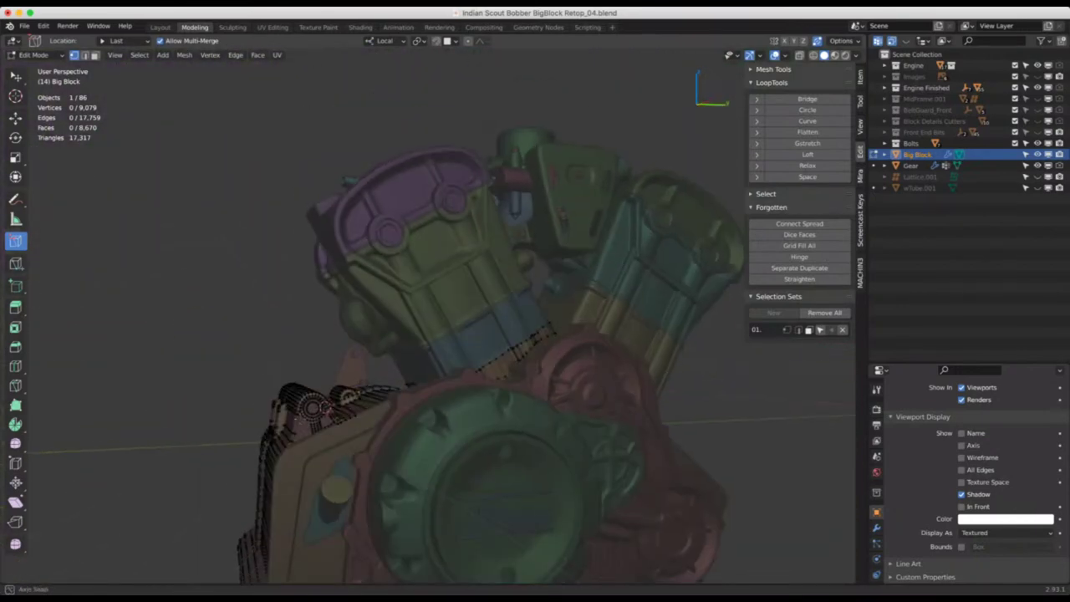
pyautogui.scroll(8, 422, 342)
# Slide the vertex left of the ring hole along its edge
pyautogui.scroll(3, 422, 342)
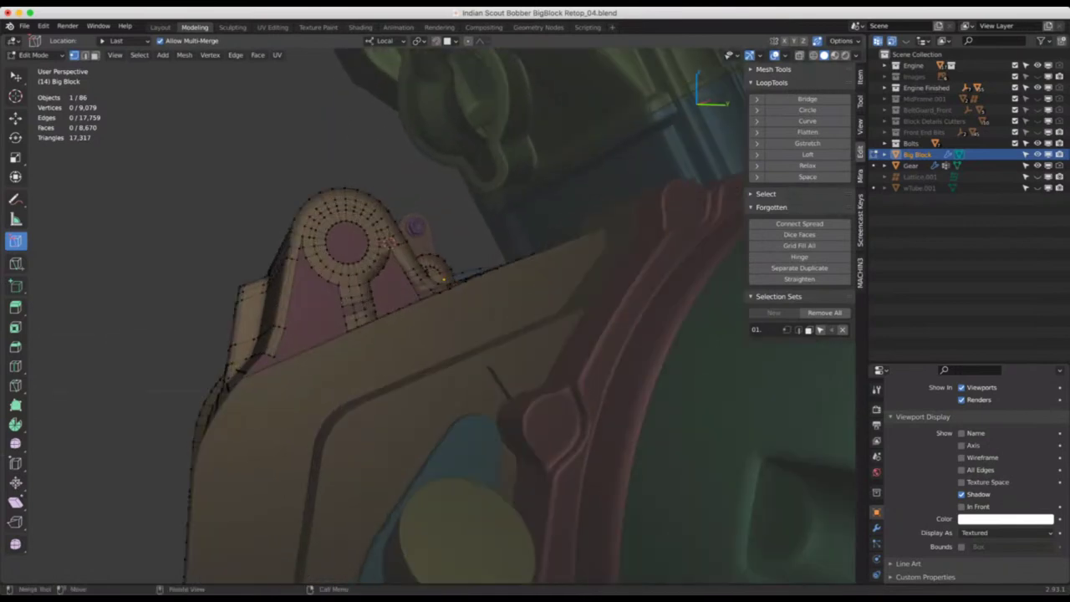
pyautogui.moveTo(384, 288)
pyautogui.mouseDown(button='middle')
pyautogui.moveTo(393, 276)
pyautogui.moveTo(372, 290)
pyautogui.mouseUp(button='middle')
pyautogui.scroll(4, 384, 289)
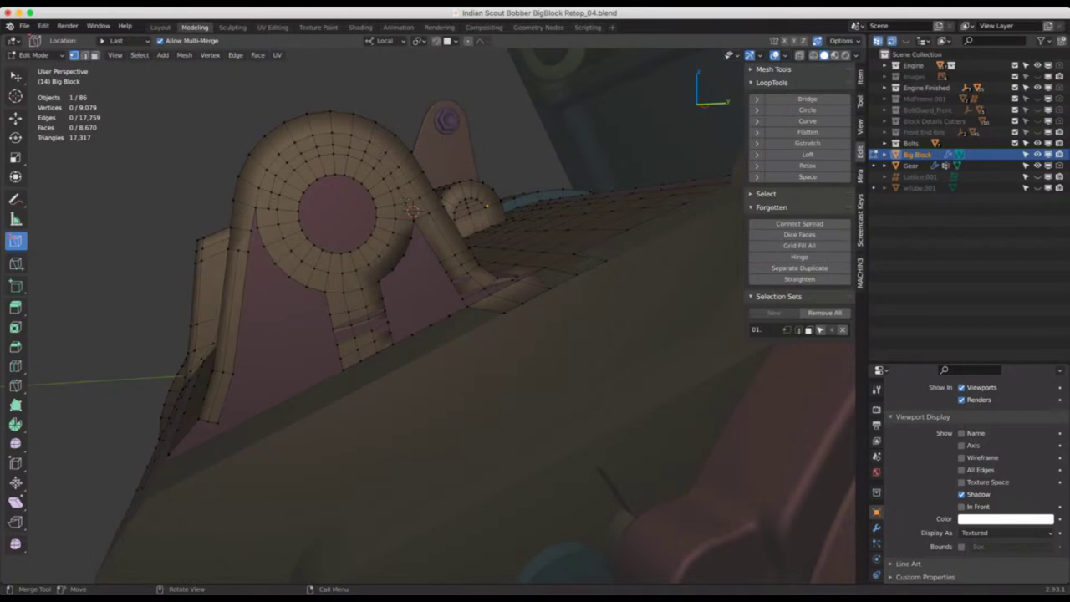
pyautogui.click(270, 193)
pyautogui.press('g')
pyautogui.press('g')
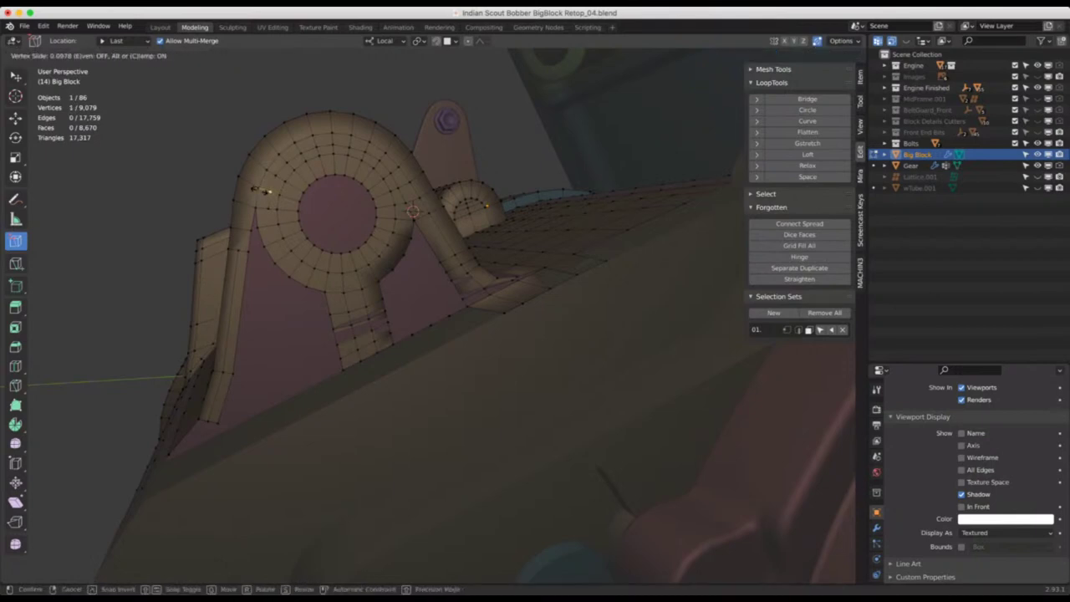
pyautogui.click(262, 189)
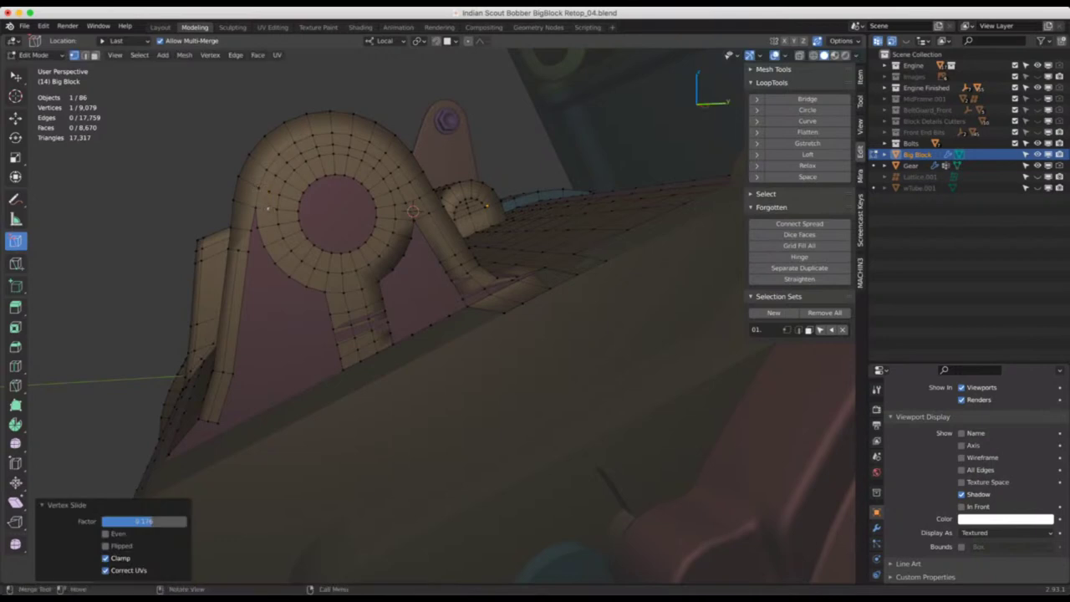
pyautogui.press('g')
pyautogui.press('g')
pyautogui.press('Escape')
pyautogui.hotkey('alt', 'a')
# Slide the vertex right of the ring hole, then frame the selected vertex
pyautogui.click(400, 186)
pyautogui.press('g')
pyautogui.press('g')
pyautogui.press('Return')
pyautogui.moveTo(401, 251); pyautogui.dragTo(435, 259, button='middle')
pyautogui.scroll(2, 401, 225)
pyautogui.scroll(-3, 401, 250)
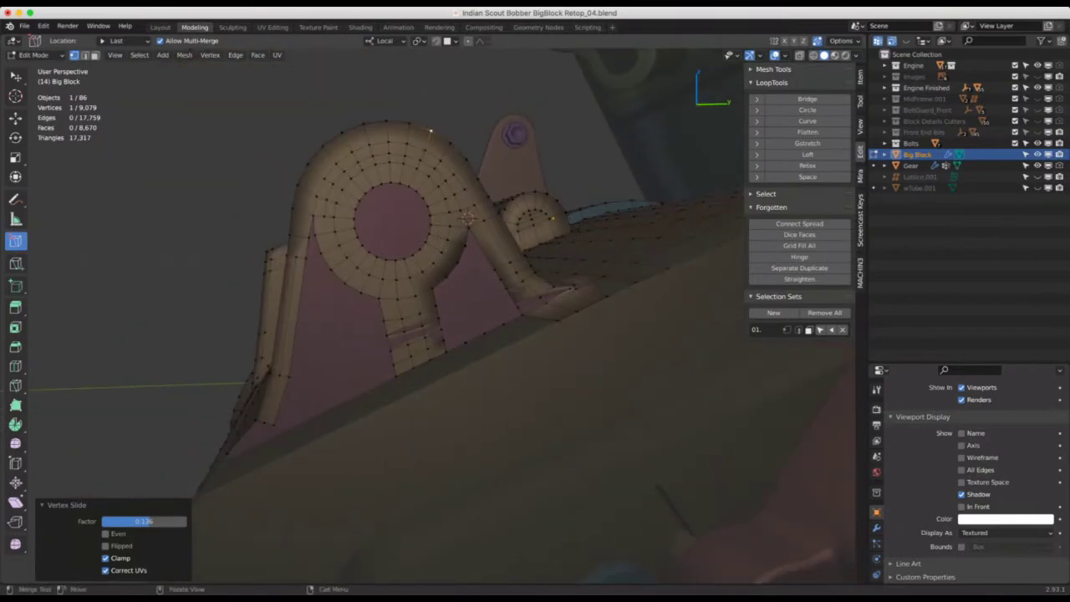
pyautogui.moveTo(477, 279); pyautogui.dragTo(380, 213, button='middle')
pyautogui.press('KP_Decimal')
pyautogui.scroll(-6, 380, 213)
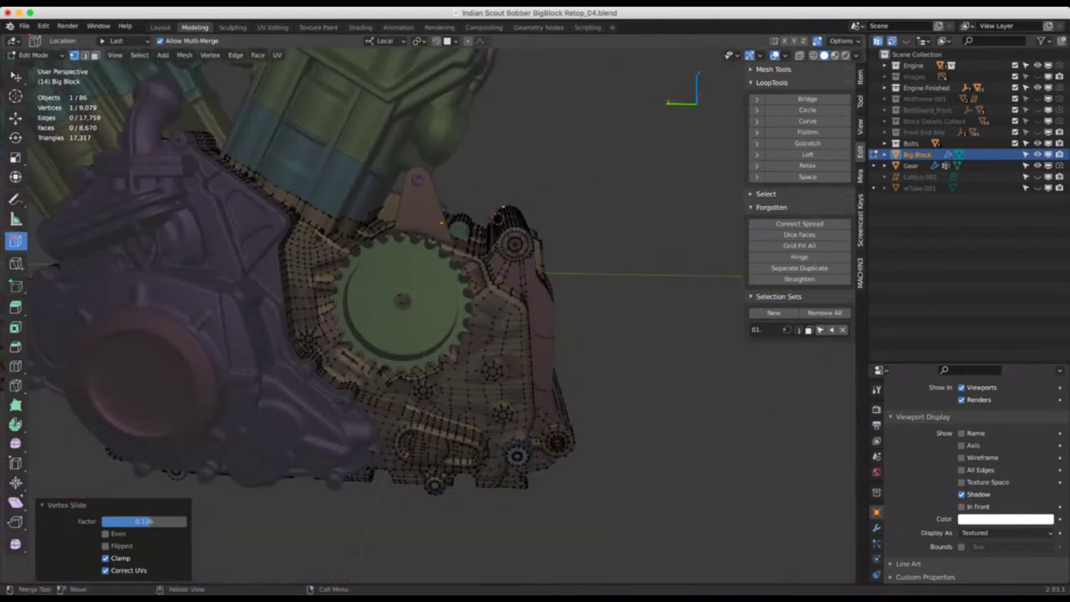
pyautogui.scroll(8, 514, 242)
pyautogui.moveTo(514, 243); pyautogui.dragTo(545, 284, button='middle')
pyautogui.scroll(2, 539, 255)
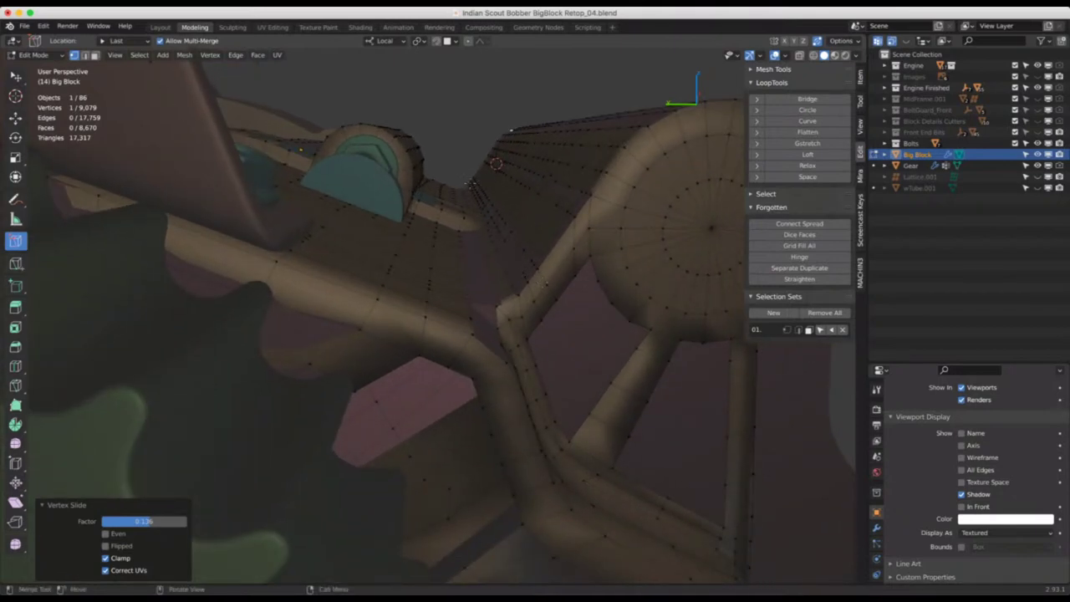
pyautogui.moveTo(528, 266); pyautogui.dragTo(531, 296, button='middle')
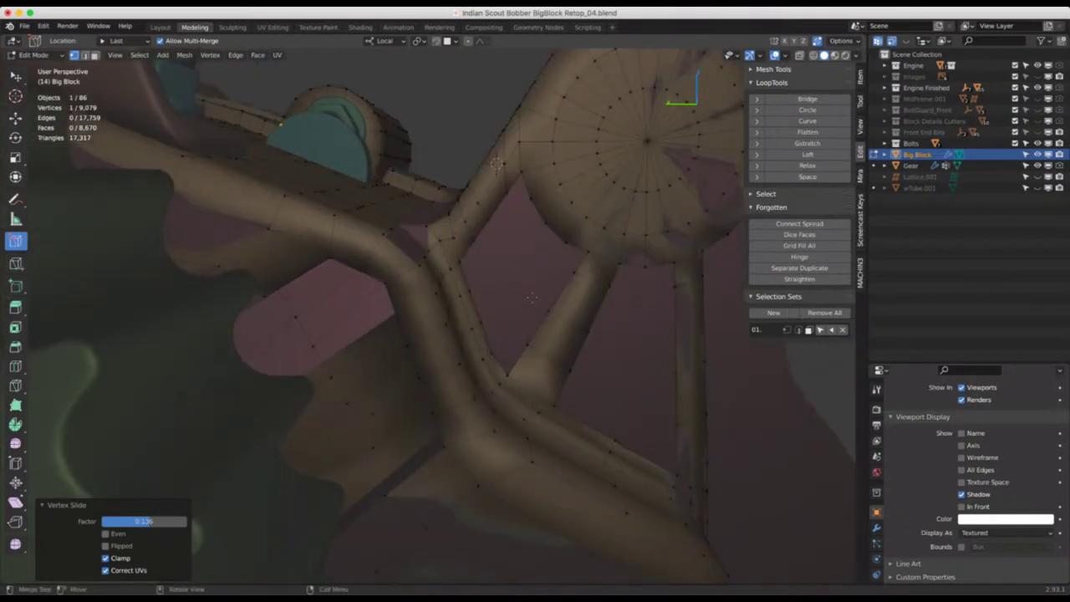
pyautogui.press('KP_Divide')
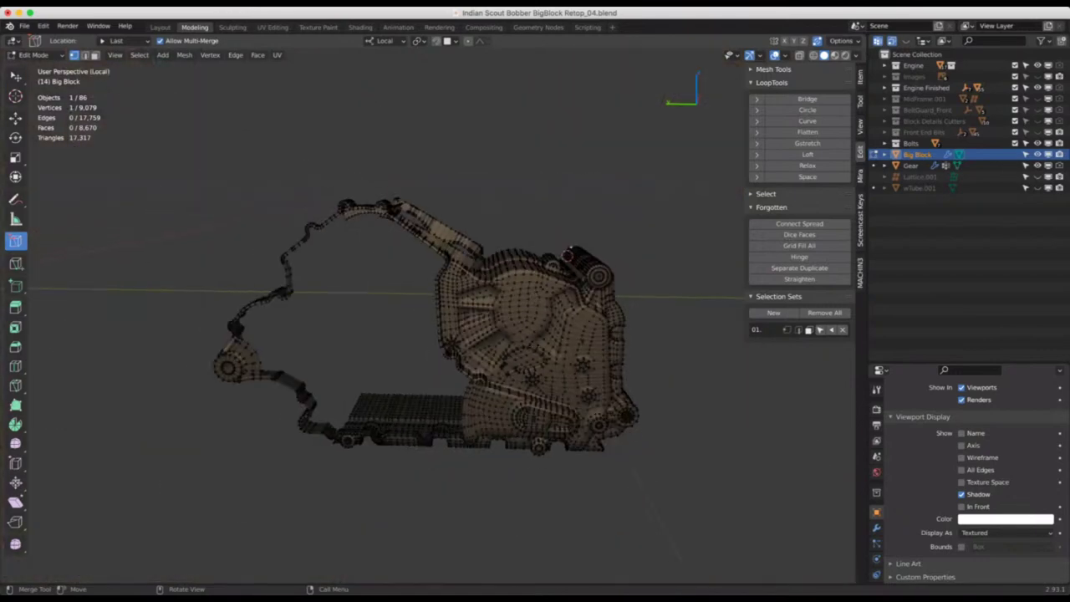
pyautogui.scroll(10, 548, 281)
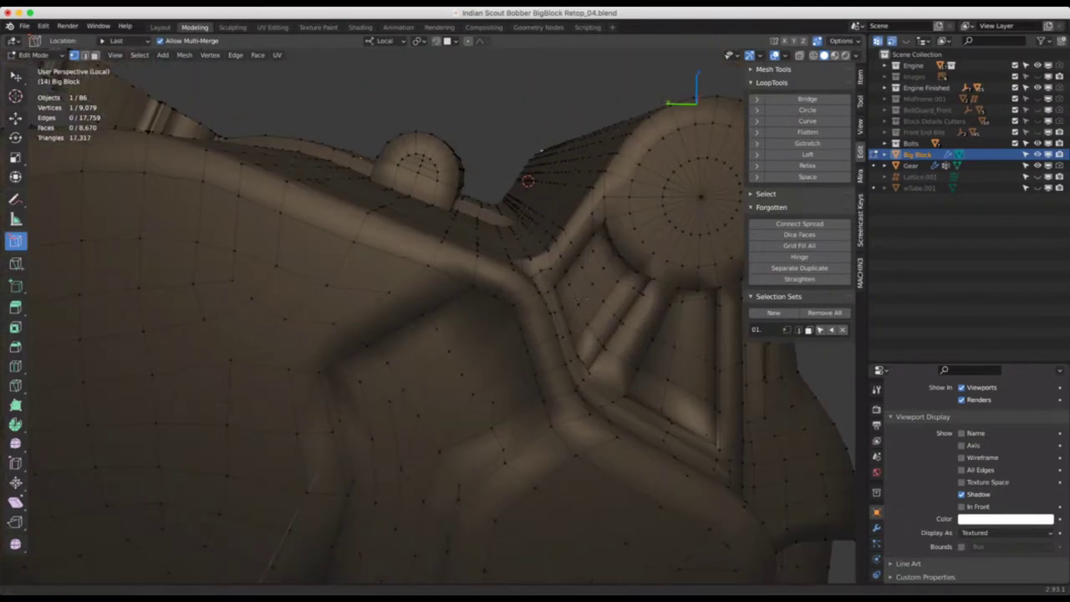
pyautogui.moveTo(579, 297); pyautogui.dragTo(547, 273, button='middle')
pyautogui.scroll(2, 525, 287)
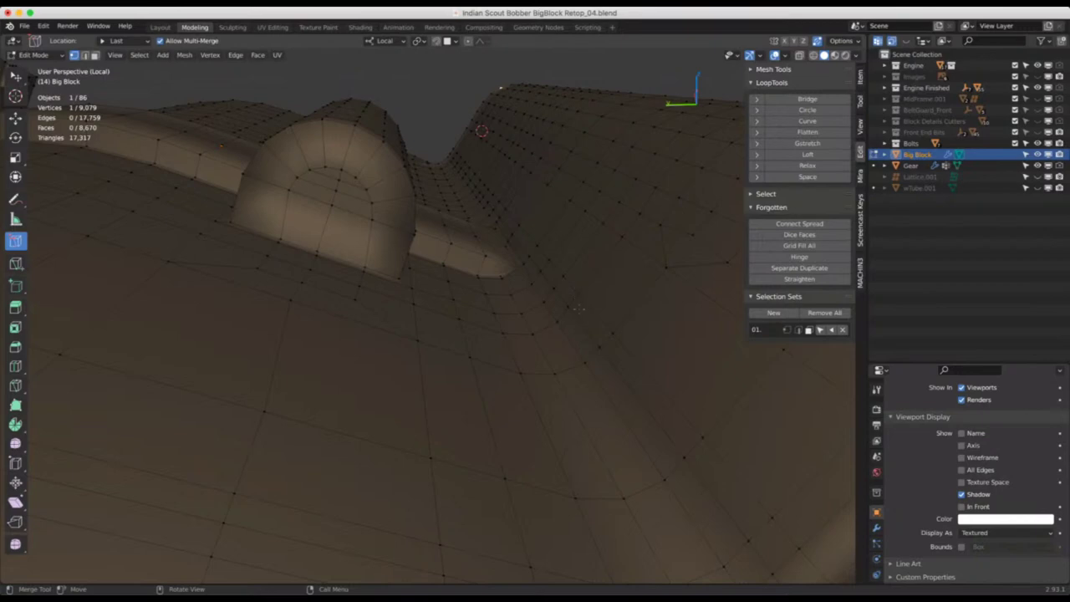
pyautogui.moveTo(376, 334); pyautogui.dragTo(452, 322, button='middle')
pyautogui.moveTo(563, 332); pyautogui.dragTo(452, 195, button='middle')
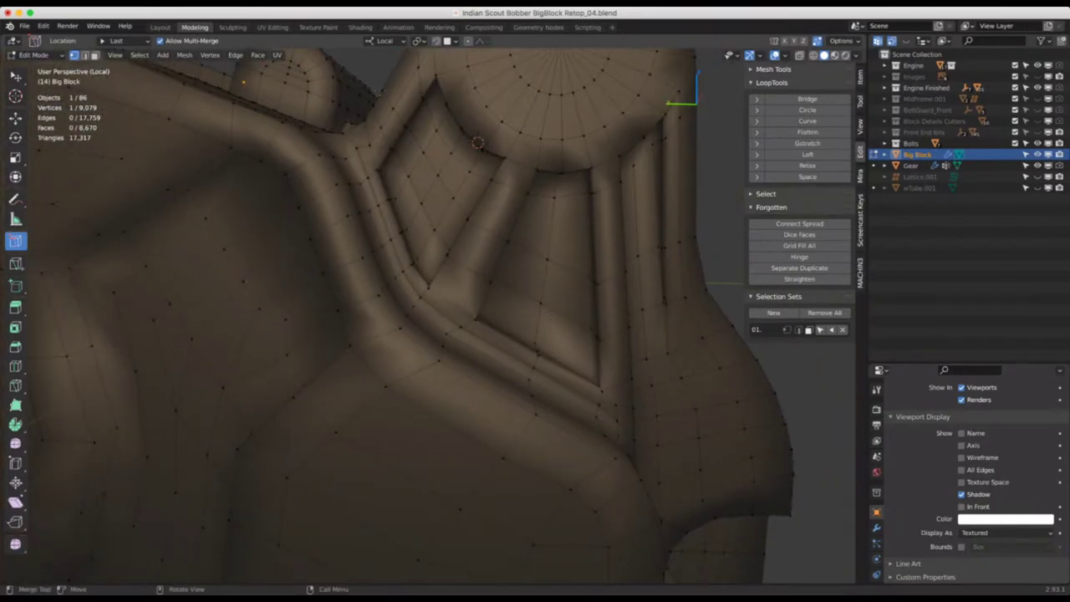
pyautogui.scroll(-2, 376, 318)
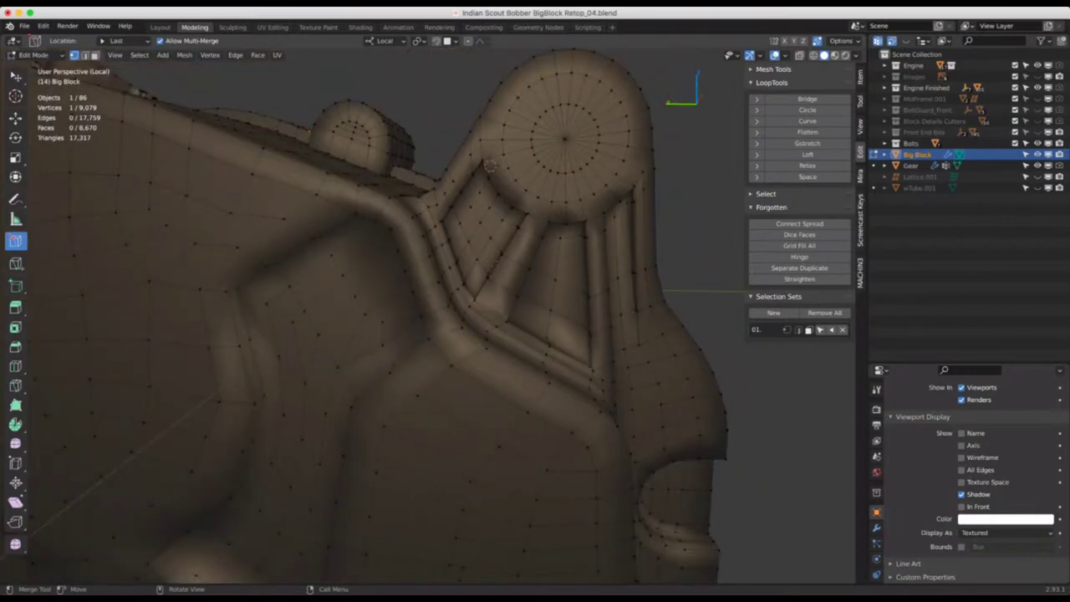
pyautogui.moveTo(489, 165)
pyautogui.mouseDown(button='middle')
pyautogui.moveTo(469, 186)
pyautogui.moveTo(489, 182)
pyautogui.mouseUp(button='middle')
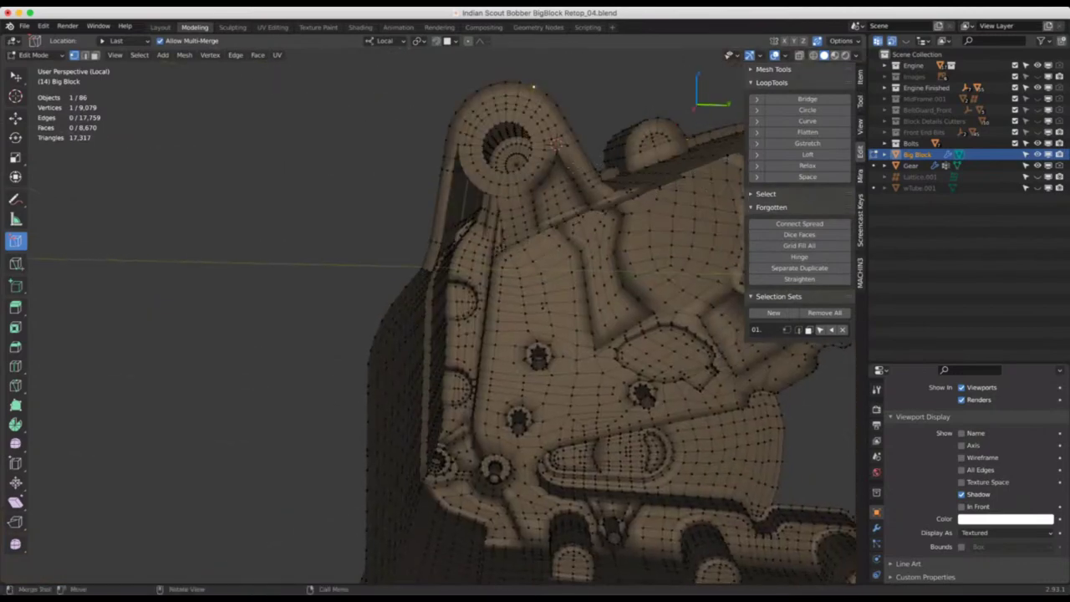
pyautogui.scroll(2, 489, 182)
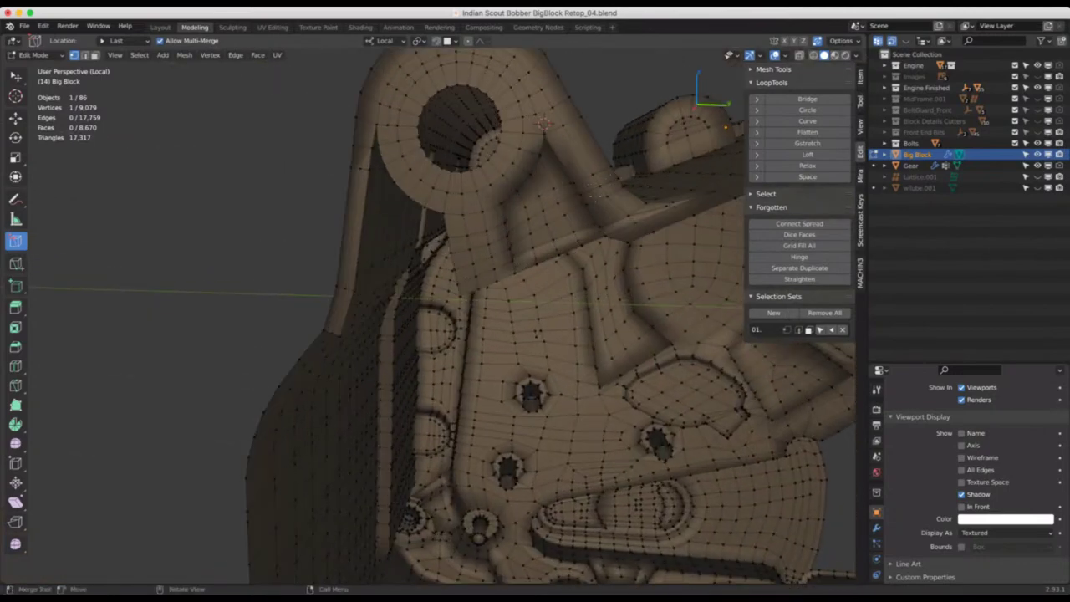
pyautogui.scroll(-1, 489, 182)
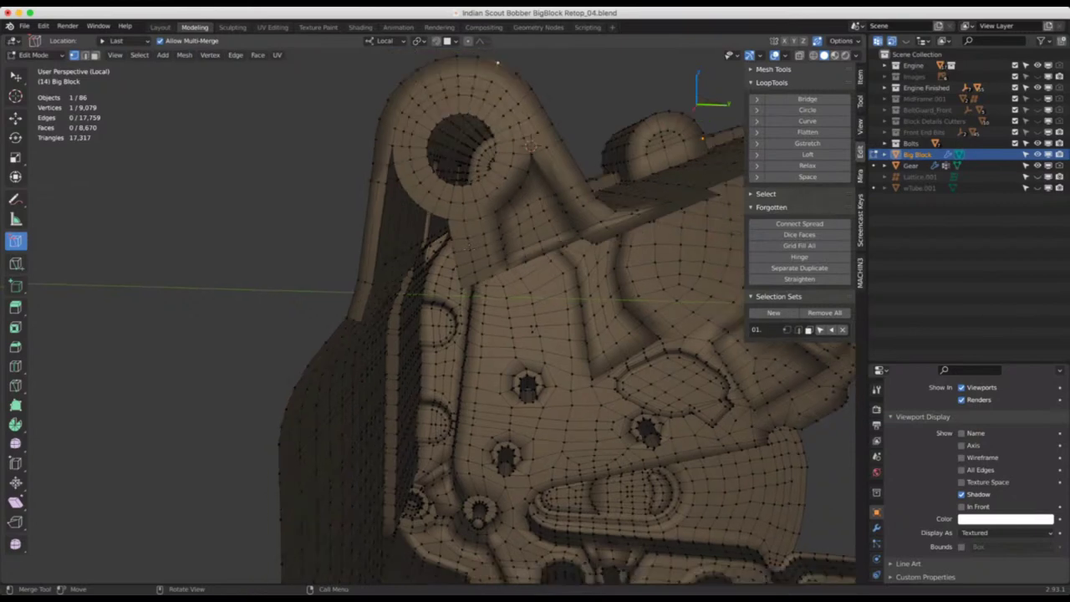
pyautogui.moveTo(489, 183); pyautogui.dragTo(519, 192, button='middle')
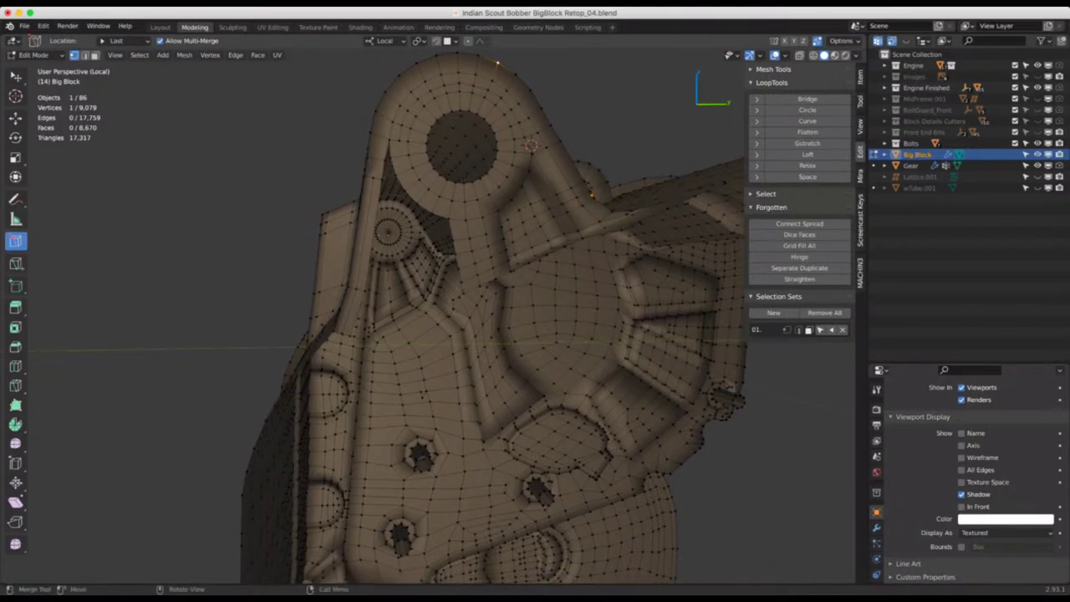
pyautogui.press('KP_Divide')
pyautogui.moveTo(497, 163); pyautogui.dragTo(605, 158, button='middle')
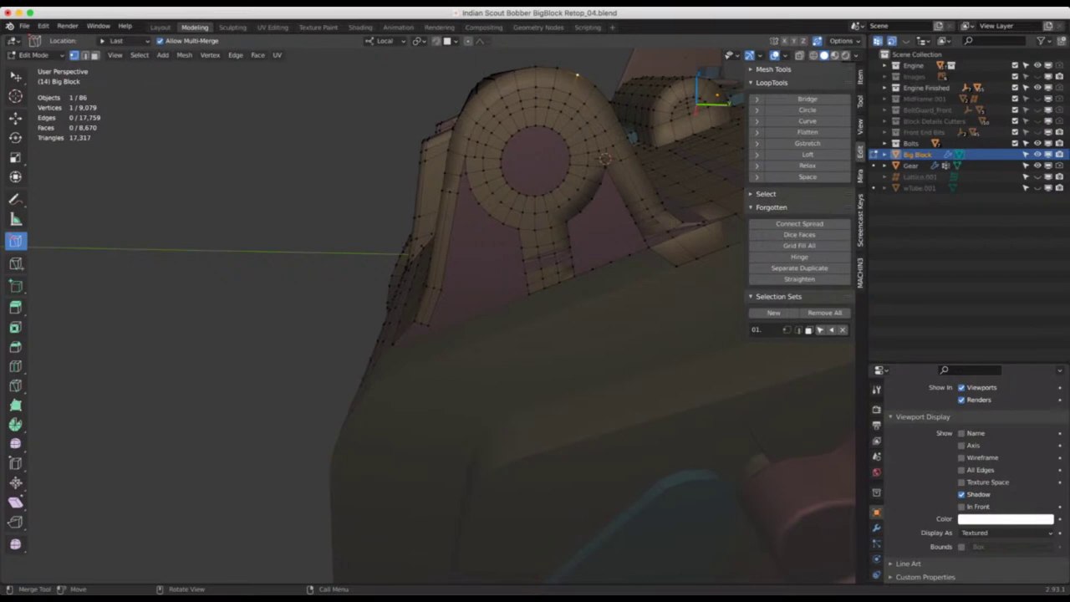
# Vertex-slide the vertex beside the ring-shaped lug to even out the surrounding quads
pyautogui.moveTo(604, 158); pyautogui.dragTo(621, 138, button='middle')
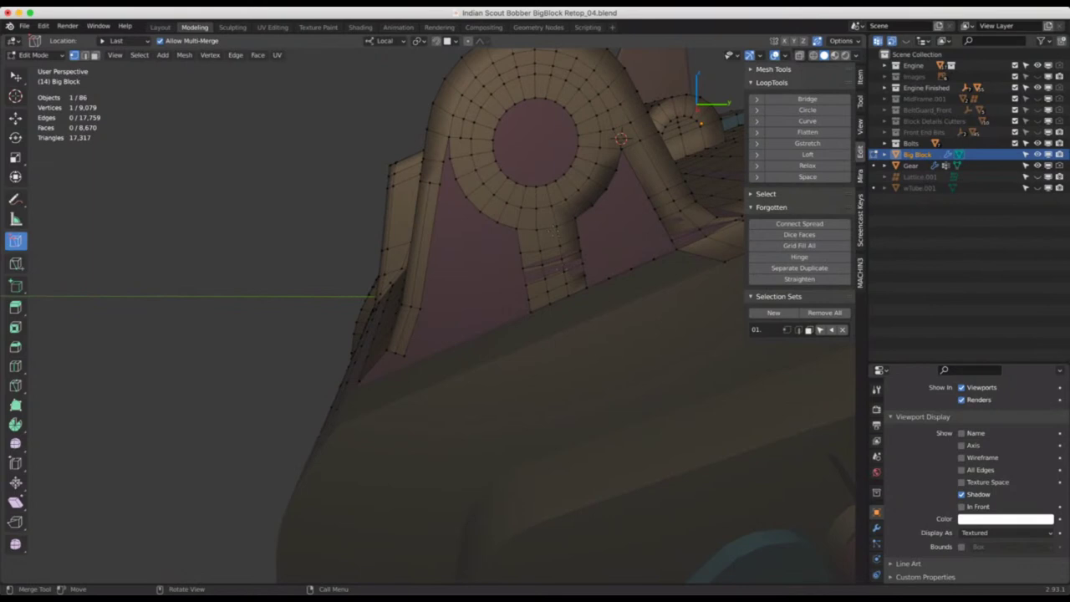
pyautogui.moveTo(559, 250); pyautogui.dragTo(560, 251, button='middle')
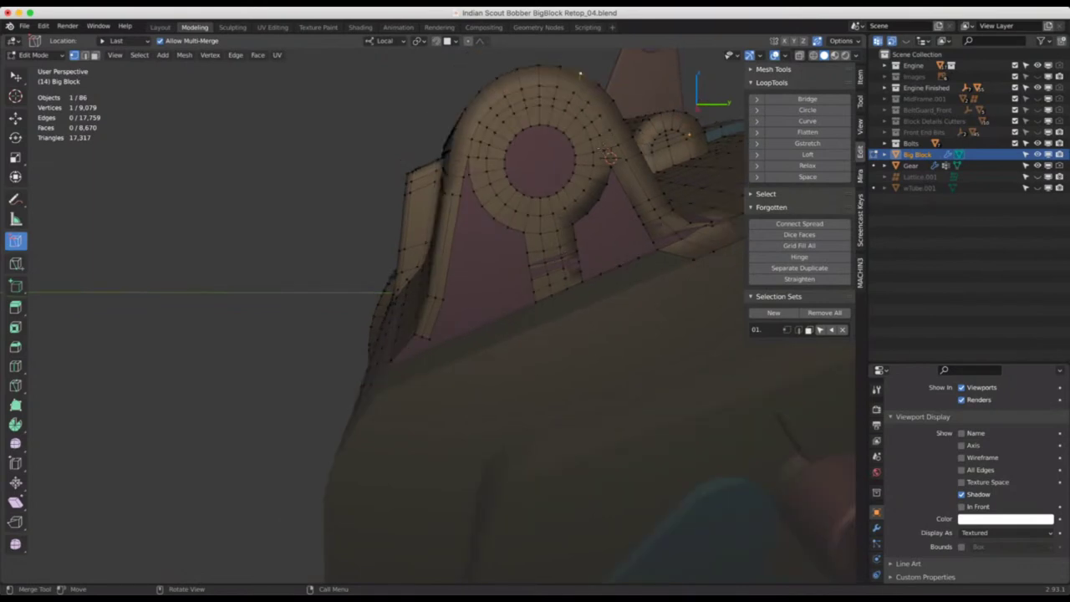
pyautogui.moveTo(560, 251); pyautogui.dragTo(562, 252, button='middle')
pyautogui.hotkey('shift', 'v')
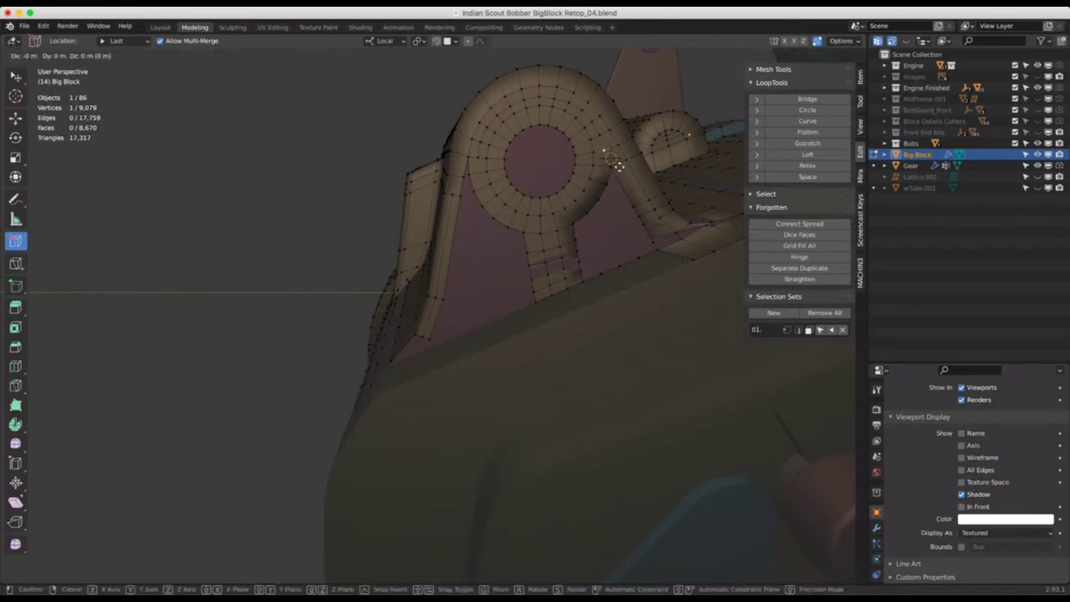
pyautogui.click(611, 158)
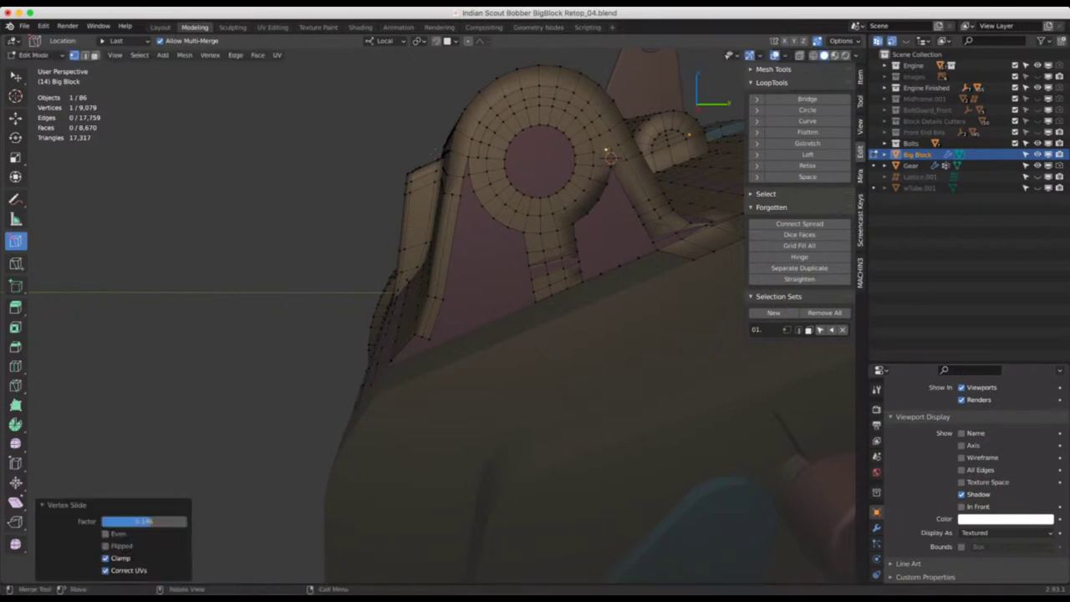
# Orbit and zoom around the block to review the quad flow at the circular boss
pyautogui.moveTo(611, 158); pyautogui.dragTo(548, 239, button='middle')
pyautogui.scroll(2, 554, 240)
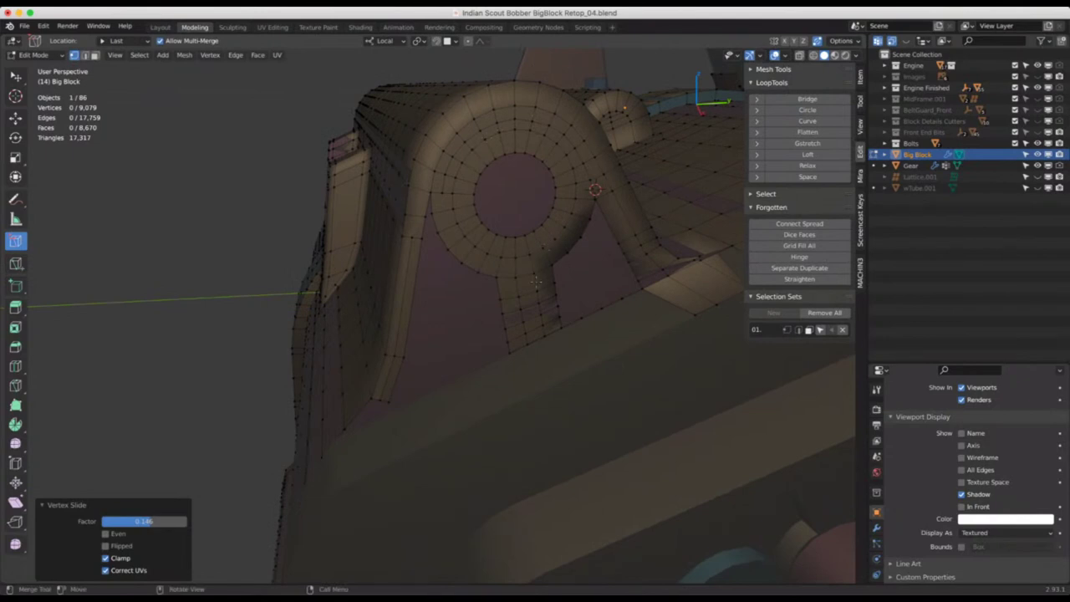
pyautogui.scroll(-5, 536, 282)
pyautogui.moveTo(536, 281); pyautogui.dragTo(557, 350, button='middle')
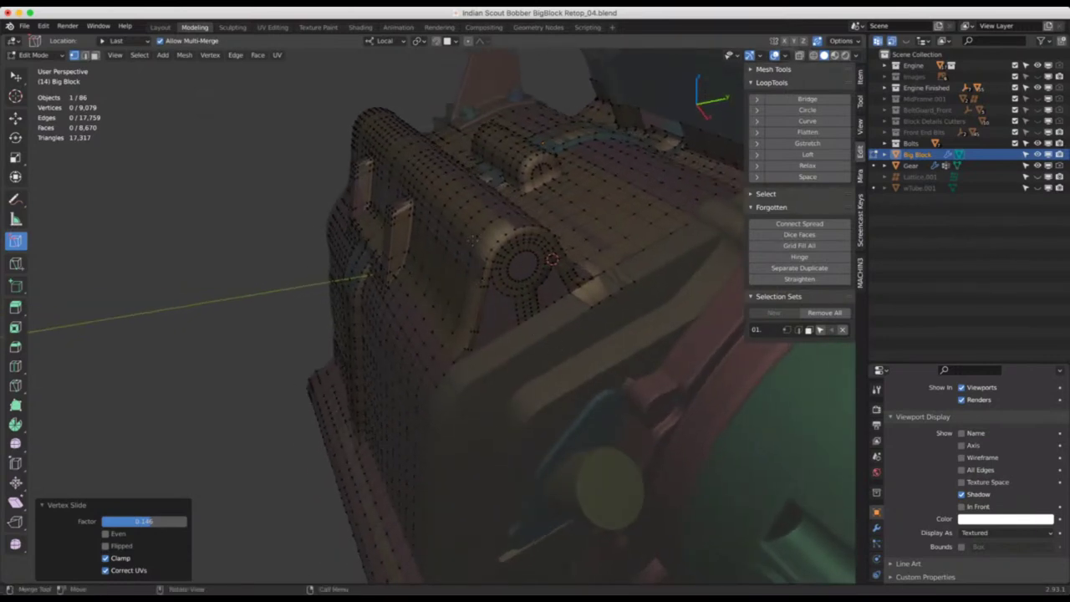
pyautogui.scroll(3, 551, 365)
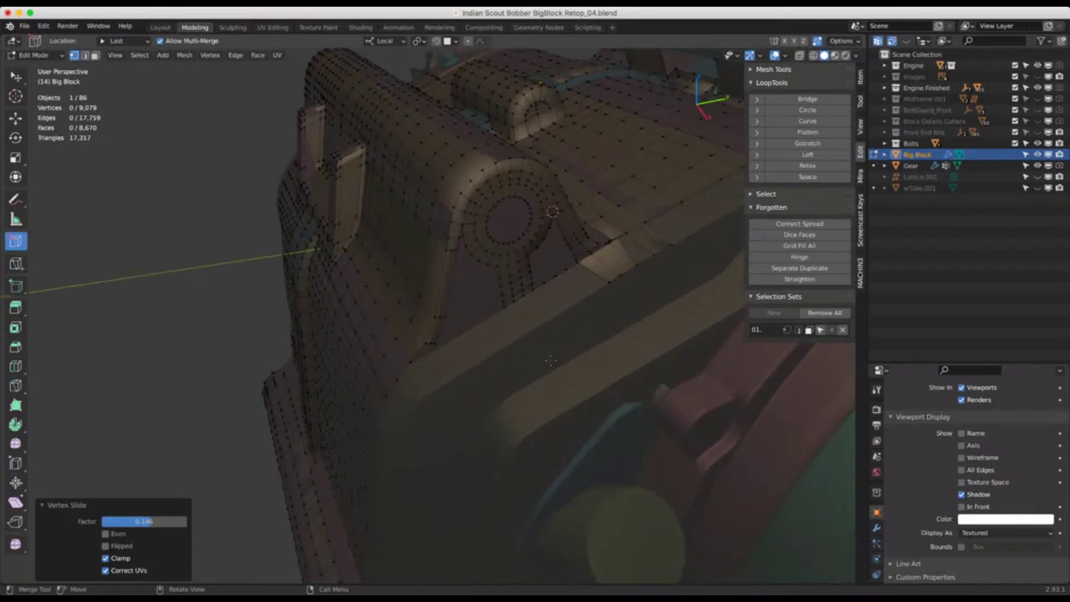
pyautogui.moveTo(552, 365); pyautogui.dragTo(526, 247, button='middle')
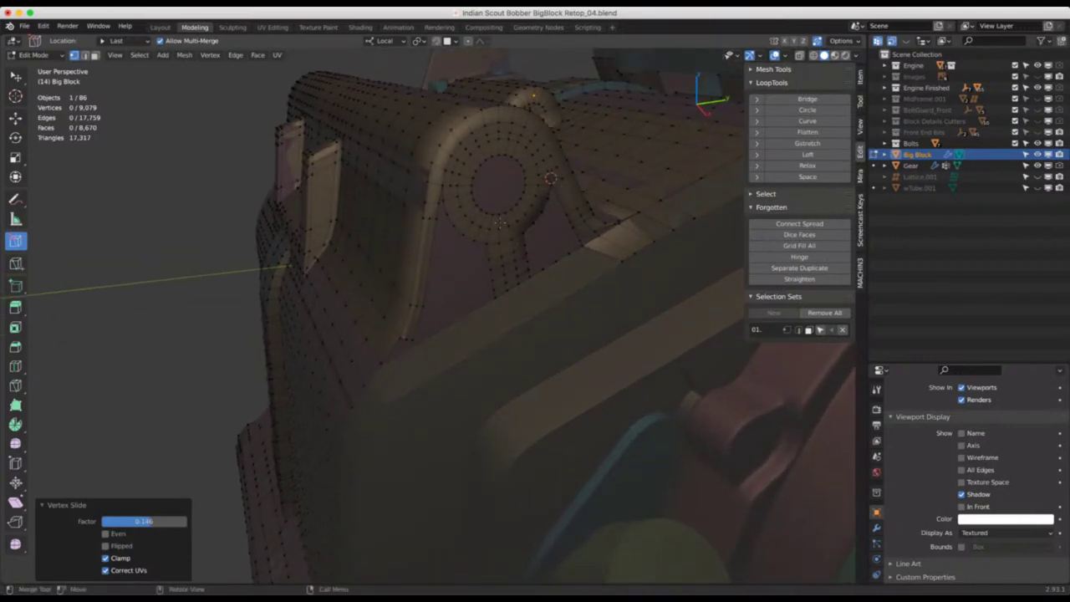
pyautogui.moveTo(500, 235); pyautogui.dragTo(552, 245, button='middle')
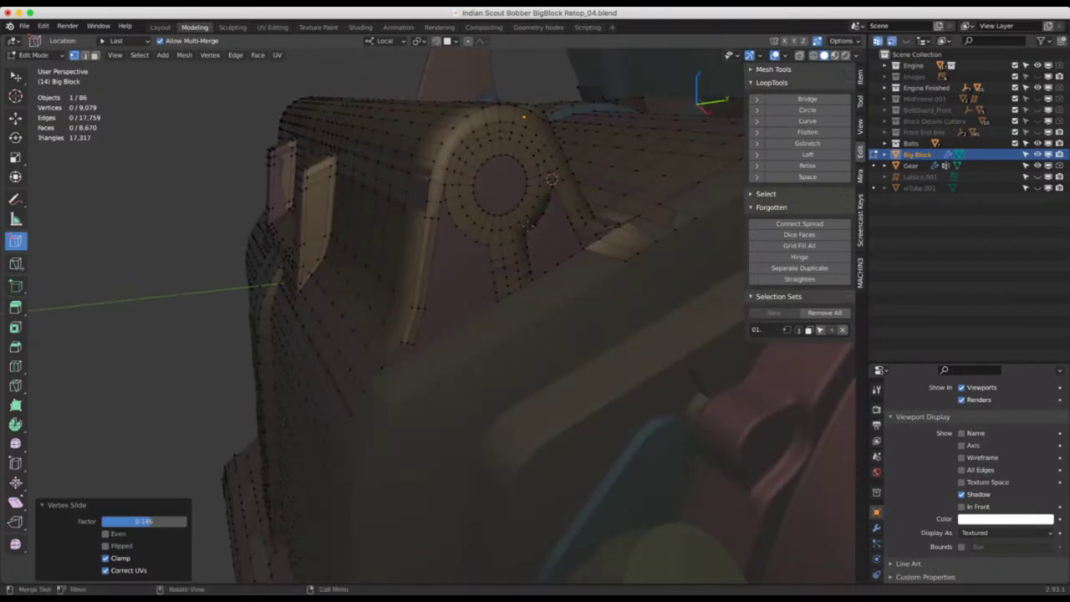
pyautogui.scroll(-5, 526, 224)
pyautogui.moveTo(526, 224); pyautogui.dragTo(504, 242, button='middle')
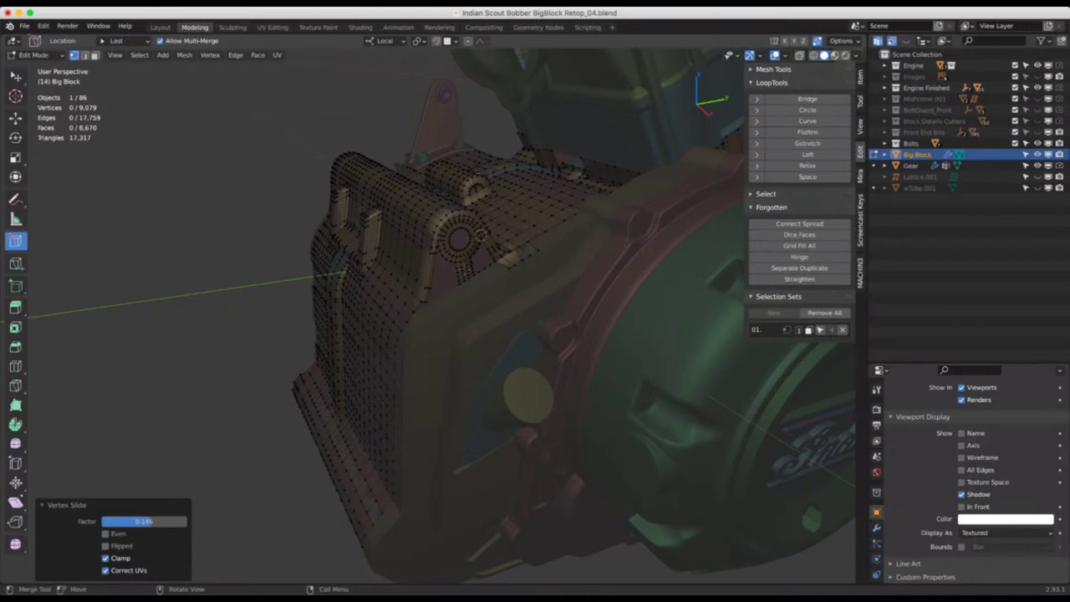
pyautogui.moveTo(504, 241)
pyautogui.mouseDown(button='middle')
pyautogui.moveTo(489, 244)
pyautogui.moveTo(518, 243)
pyautogui.moveTo(506, 242)
pyautogui.mouseUp(button='middle')
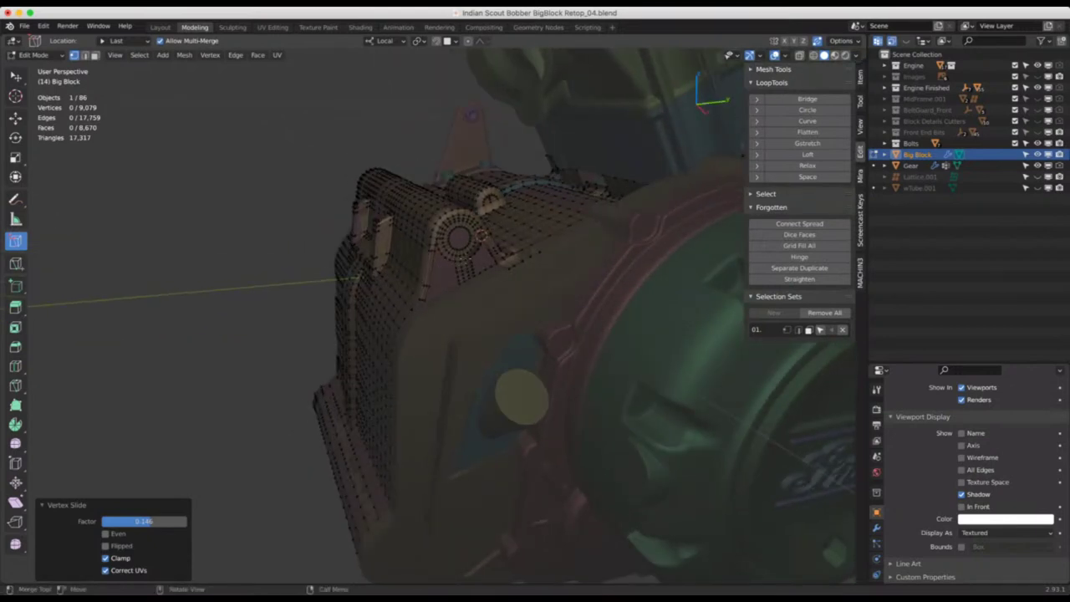
# Isolate Big Block in local view, return to Object Mode, deselect it, and hide viewport overlays
pyautogui.press('KP_Divide')
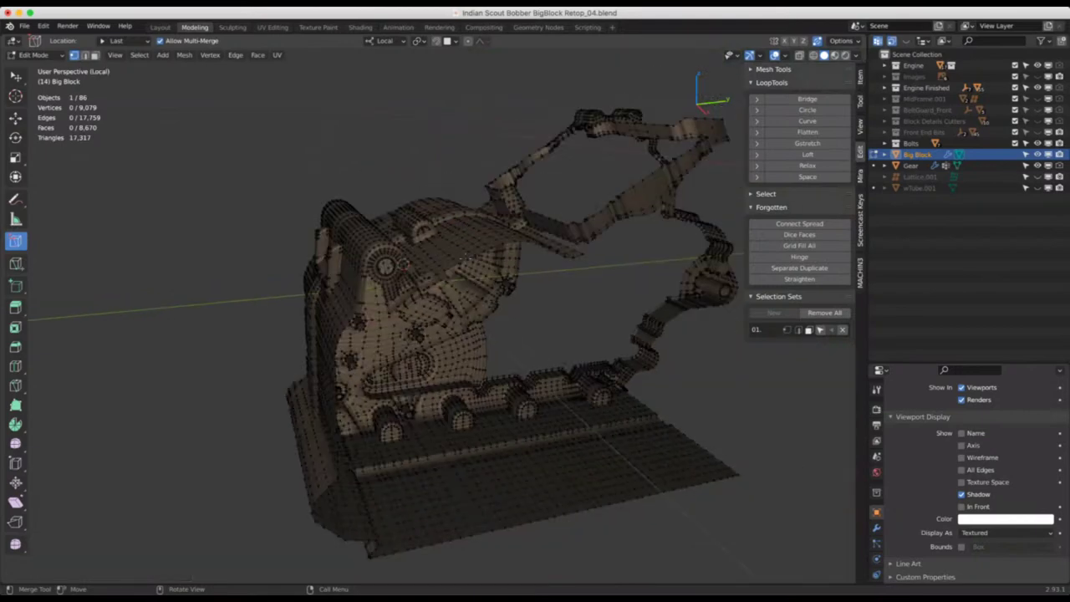
pyautogui.scroll(6, 297, 127)
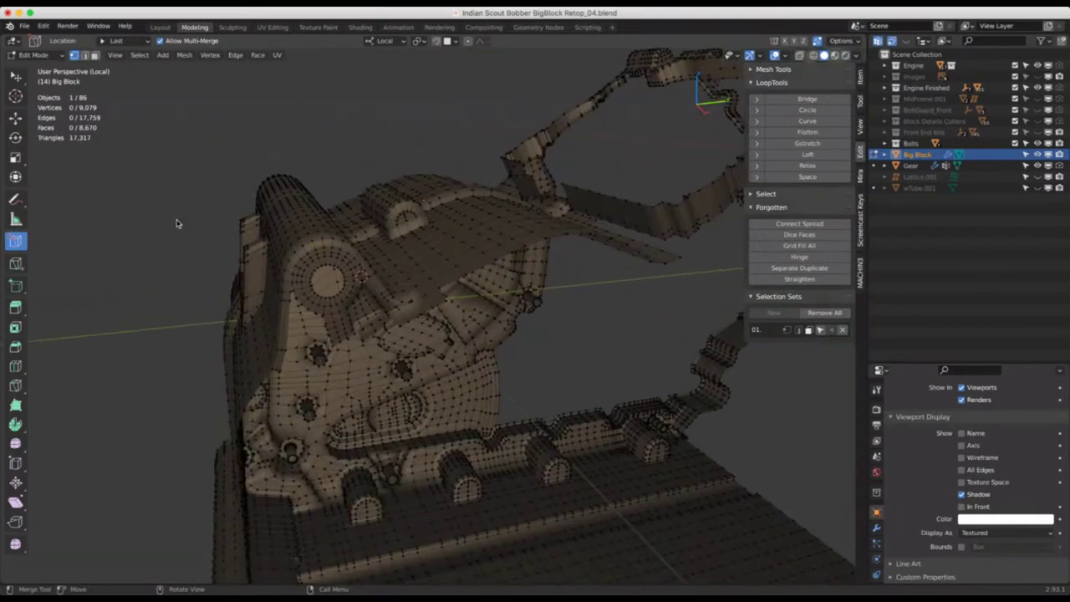
pyautogui.press('Tab')
pyautogui.click(191, 242)
pyautogui.scroll(1, 420, 237)
pyautogui.scroll(-4, 419, 236)
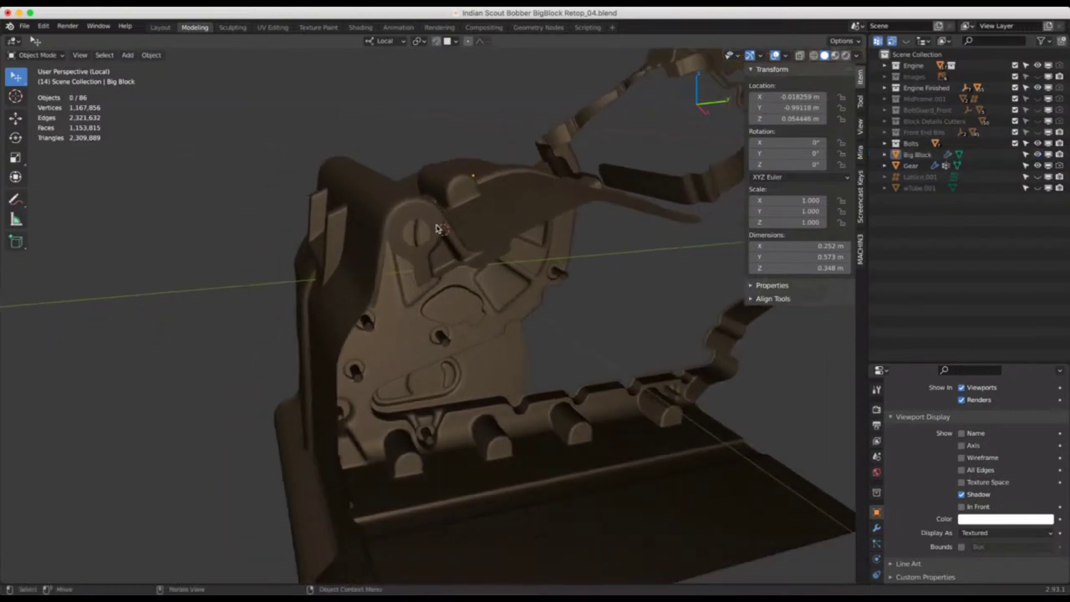
pyautogui.moveTo(420, 237); pyautogui.dragTo(490, 398, button='middle')
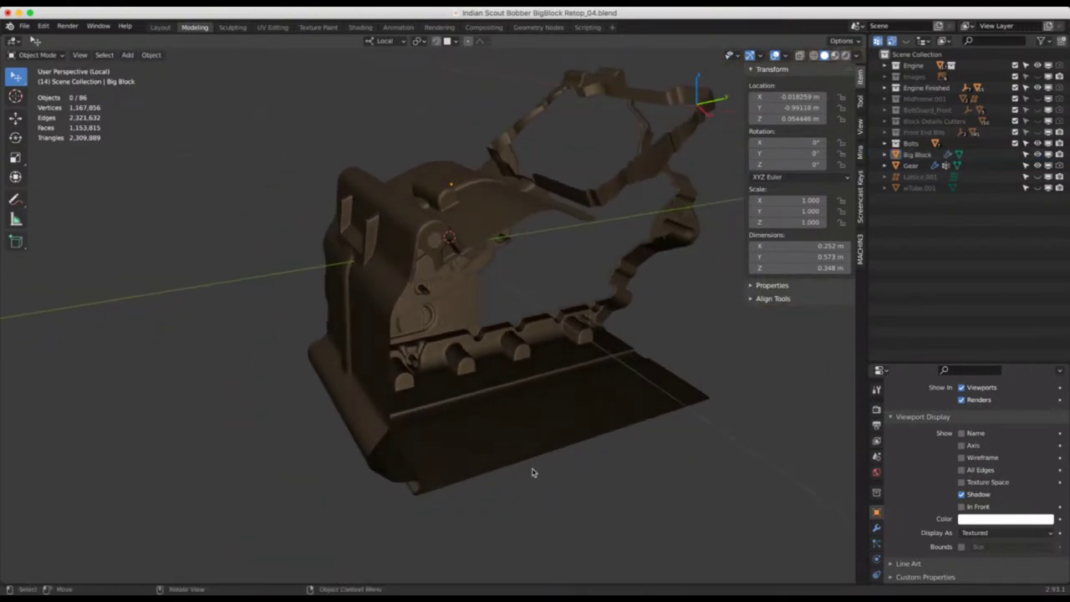
pyautogui.scroll(2, 464, 255)
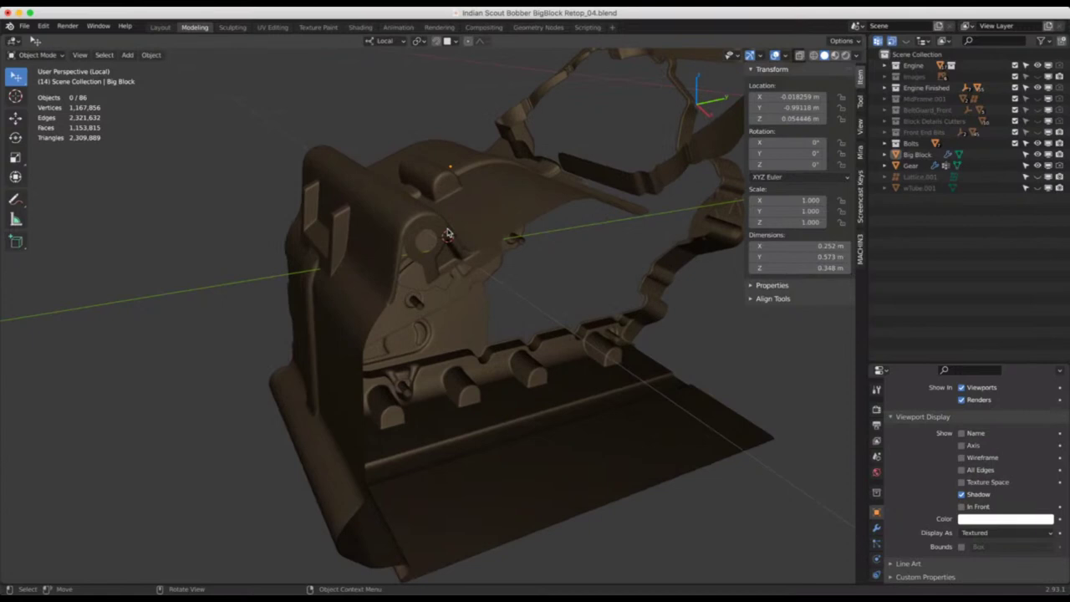
pyautogui.click(775, 54)
pyautogui.moveTo(457, 242)
pyautogui.mouseDown(button='middle')
pyautogui.moveTo(443, 239)
pyautogui.moveTo(449, 282)
pyautogui.moveTo(451, 215)
pyautogui.moveTo(458, 251)
pyautogui.moveTo(464, 235)
pyautogui.mouseUp(button='middle')
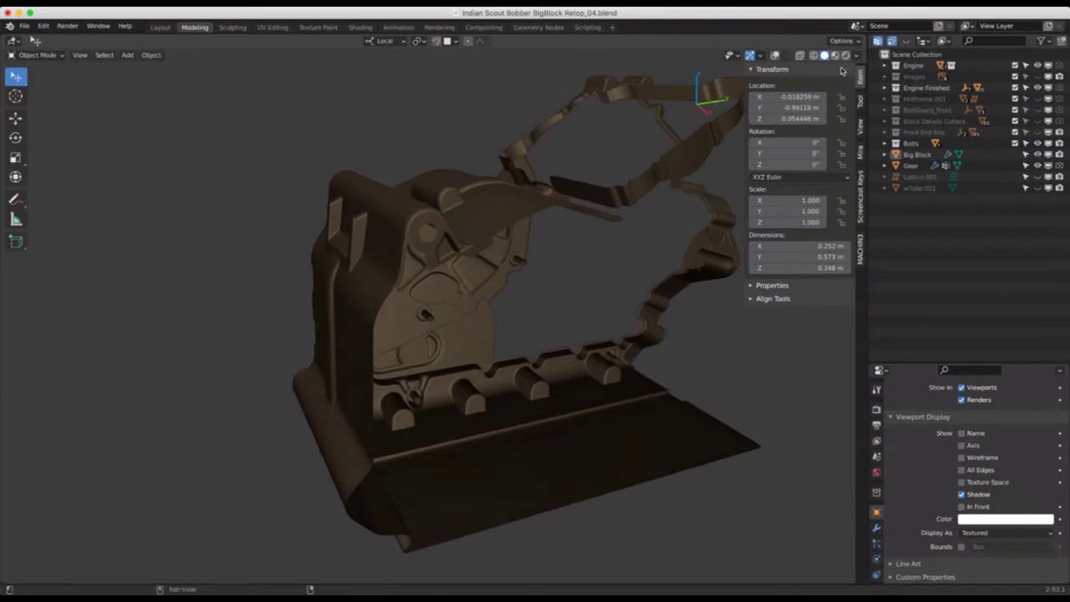
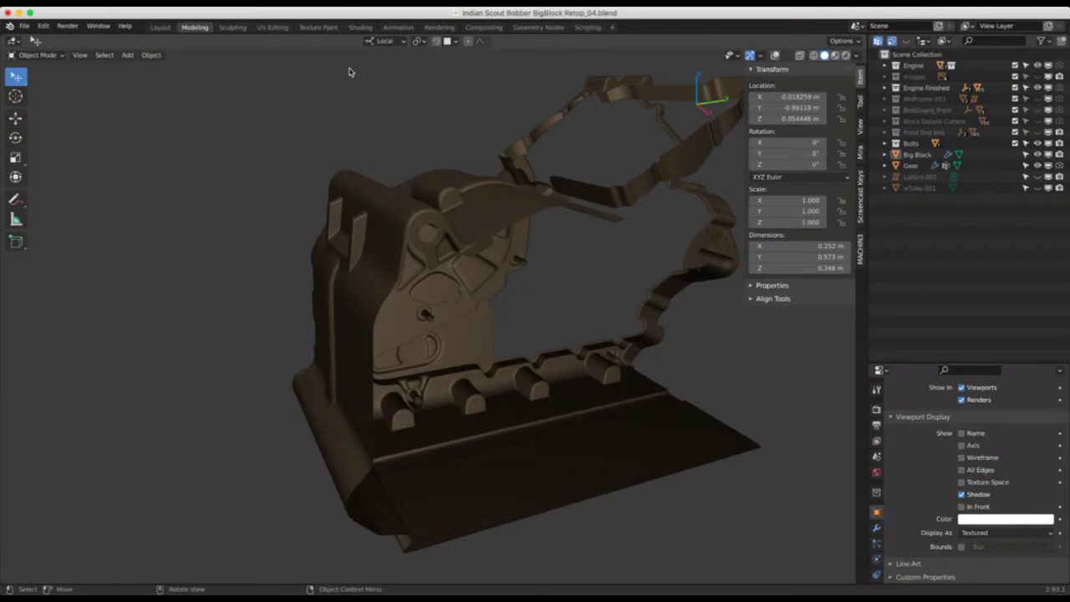
# Zoom and orbit the viewport in close on the engine block's upper bracket
pyautogui.scroll(4, 438, 243)
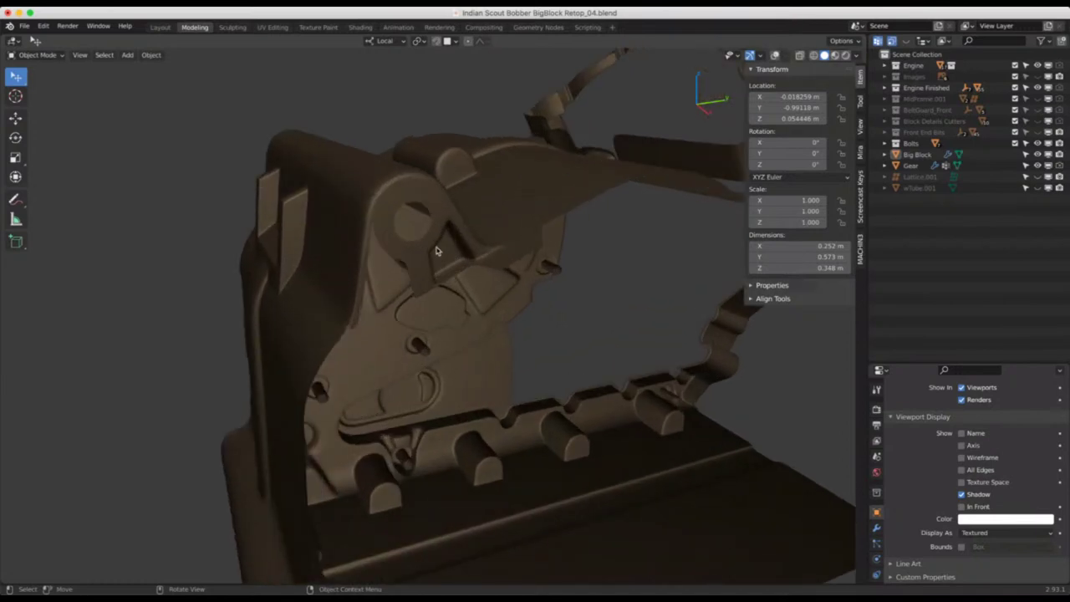
pyautogui.moveTo(436, 251); pyautogui.dragTo(384, 256, button='middle')
pyautogui.scroll(2, 483, 228)
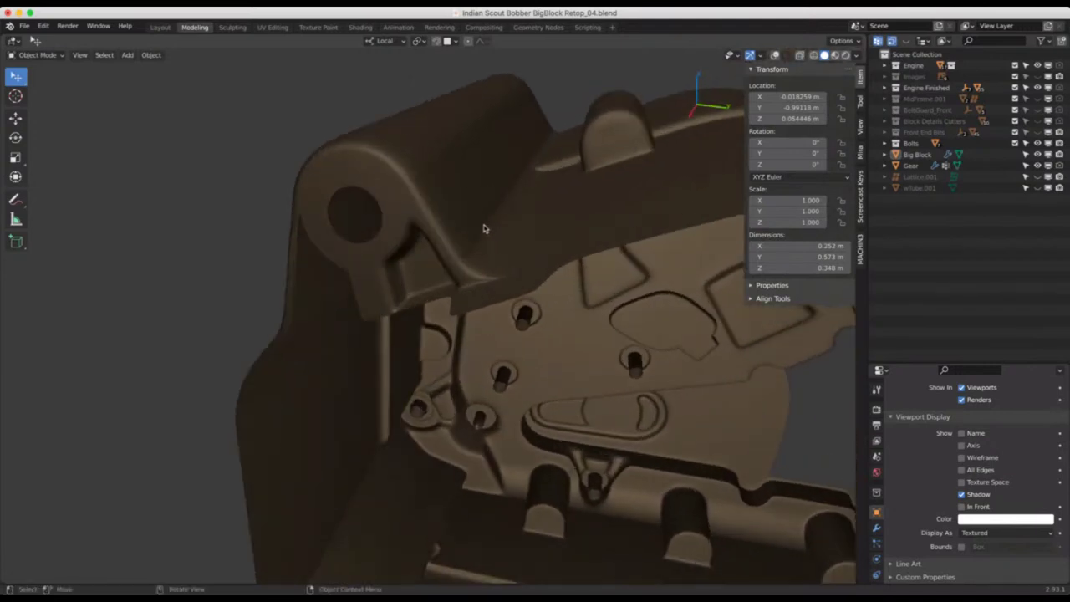
pyautogui.scroll(1, 483, 228)
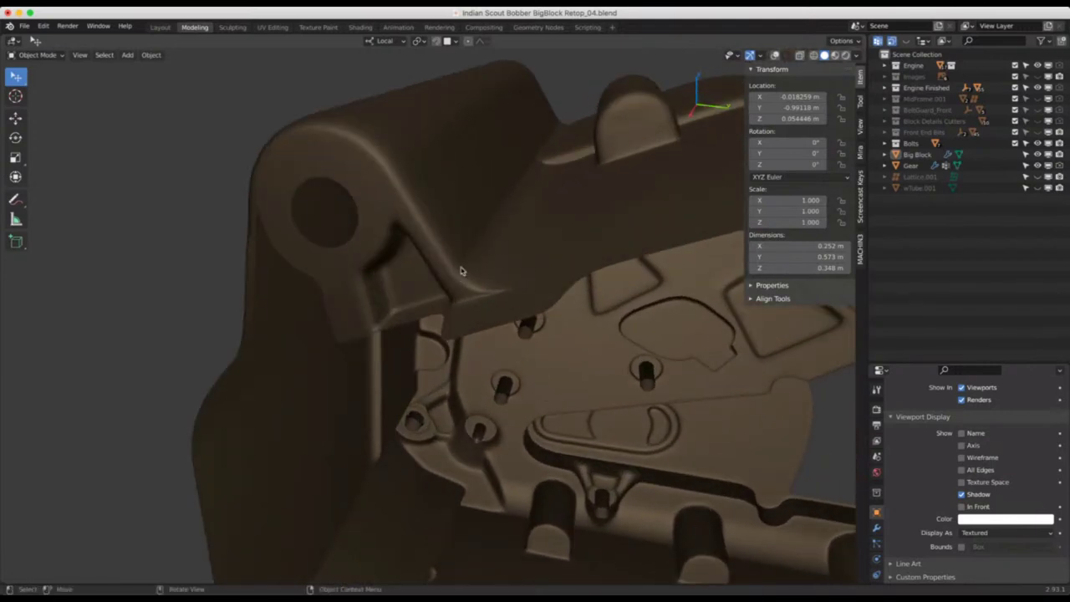
# Select Big Block, enter Edit Mode and turn on the wireframe and statistics overlays
pyautogui.click(461, 248)
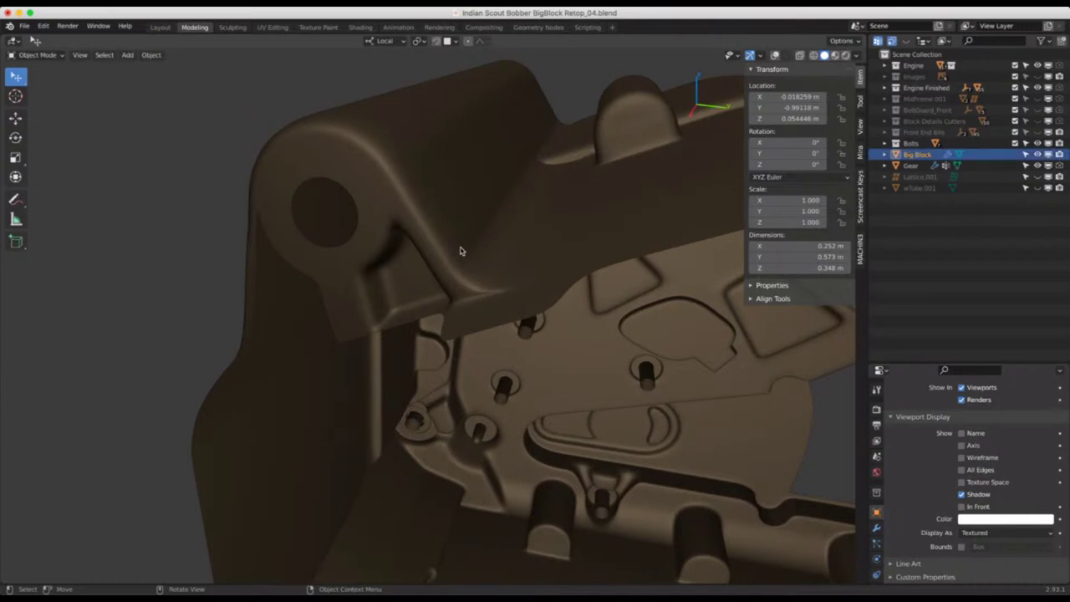
pyautogui.press('Tab')
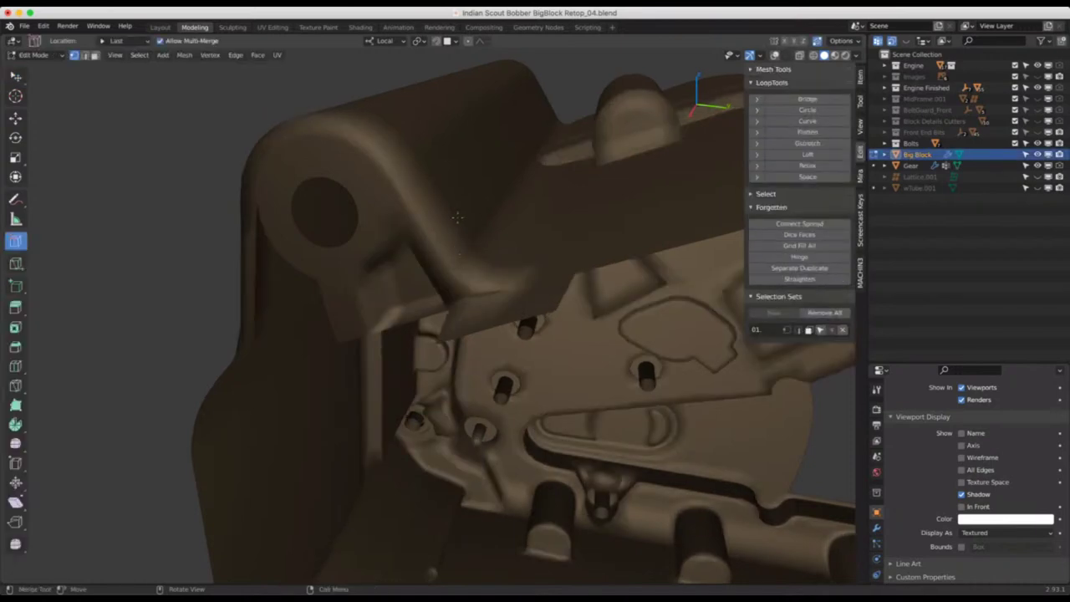
pyautogui.click(775, 55)
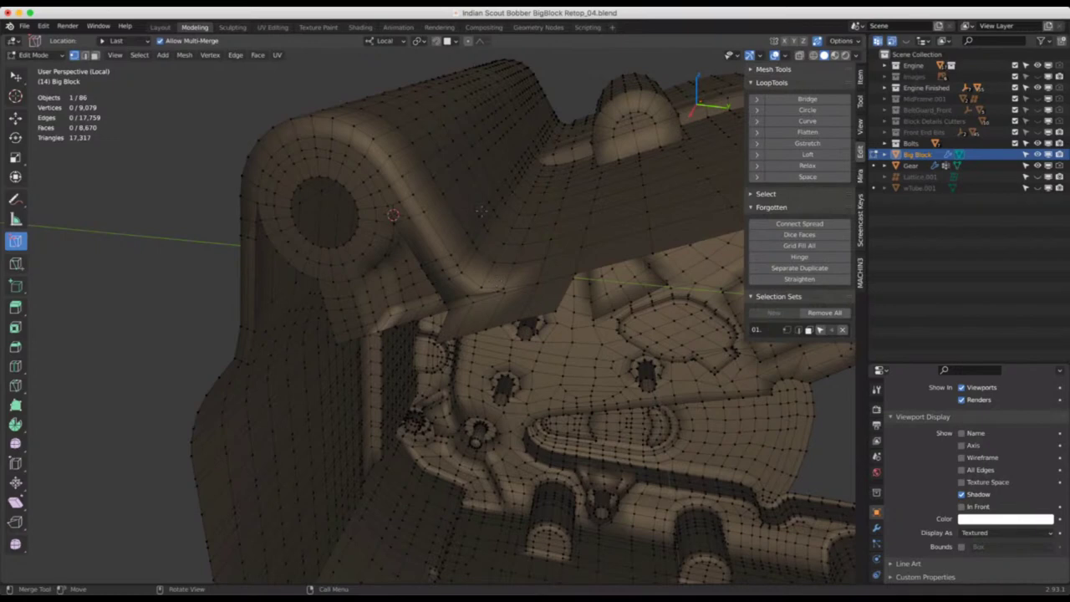
pyautogui.moveTo(481, 211); pyautogui.dragTo(468, 239, button='middle')
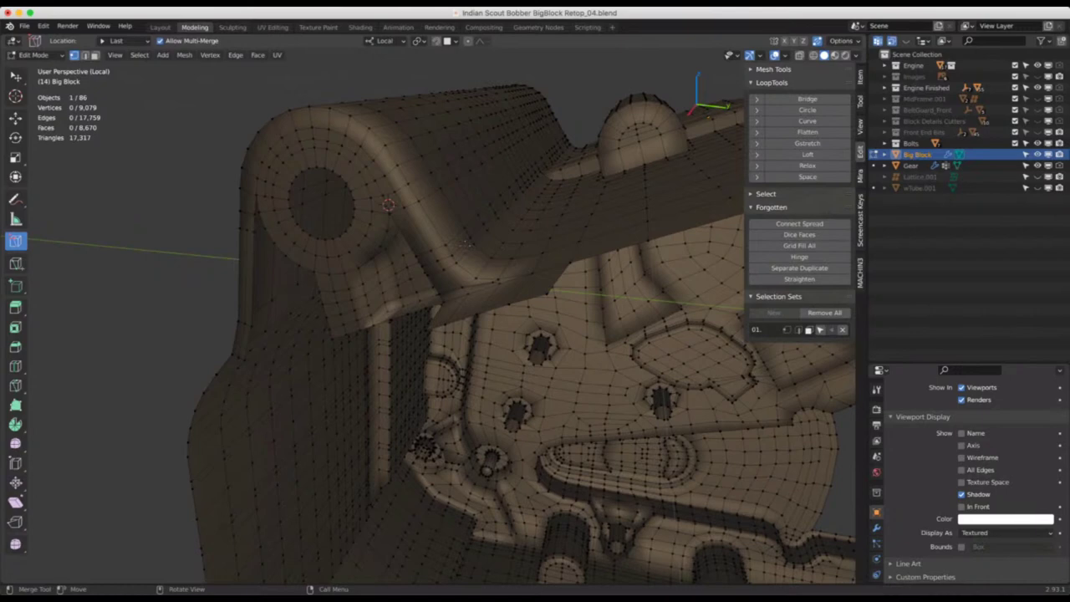
# Switch to edge select and select the edge loop along the bracket ridge
pyautogui.press('2')
pyautogui.click(465, 244)
pyautogui.keyDown('ctrl'); pyautogui.click(535, 167); pyautogui.keyUp('ctrl')
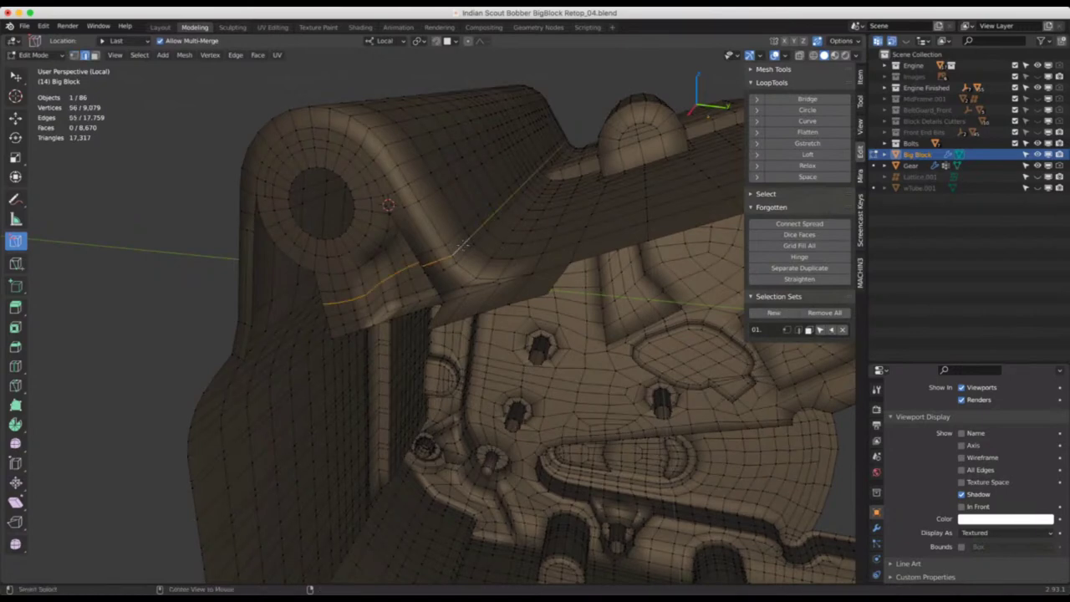
pyautogui.scroll(-5, 528, 342)
pyautogui.moveTo(527, 343); pyautogui.dragTo(368, 330, button='middle')
pyautogui.scroll(8, 488, 290)
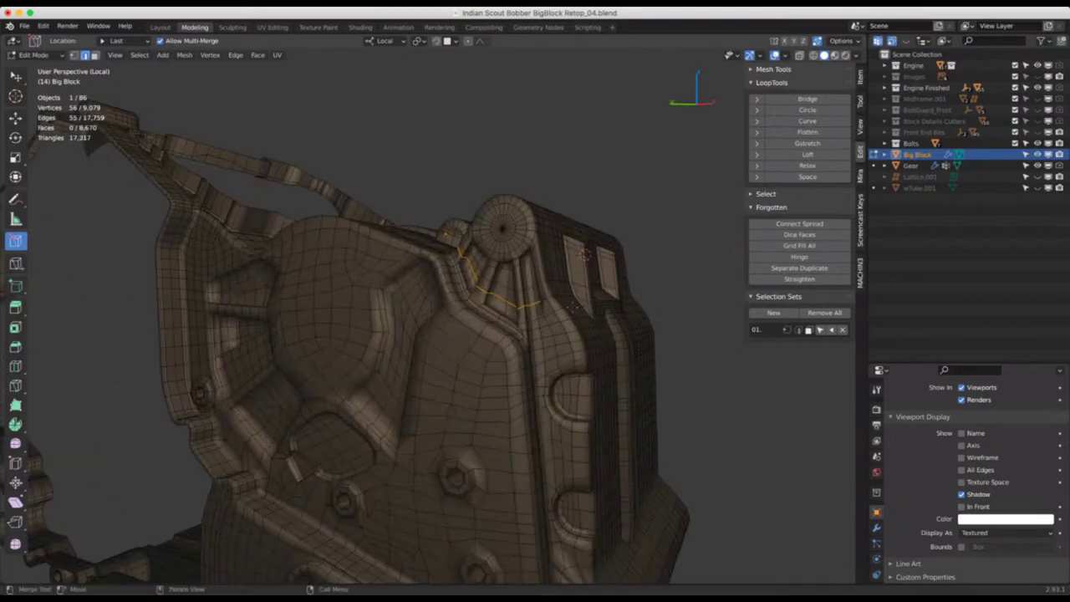
# Orbit and zoom around the selected edge loop and bolt to inspect them
pyautogui.moveTo(488, 291); pyautogui.dragTo(531, 291, button='middle')
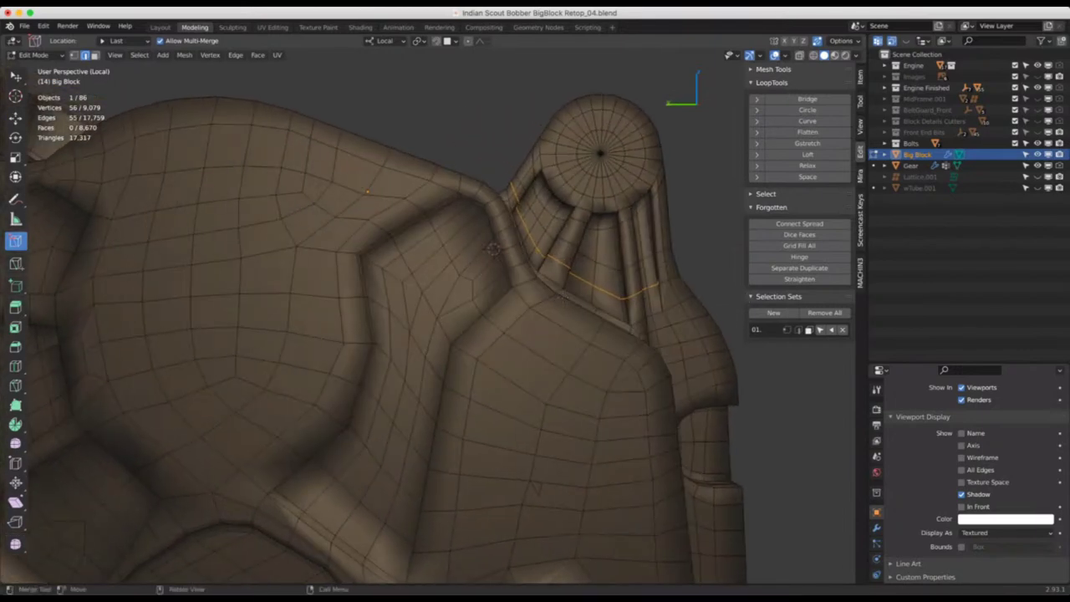
pyautogui.scroll(5, 664, 289)
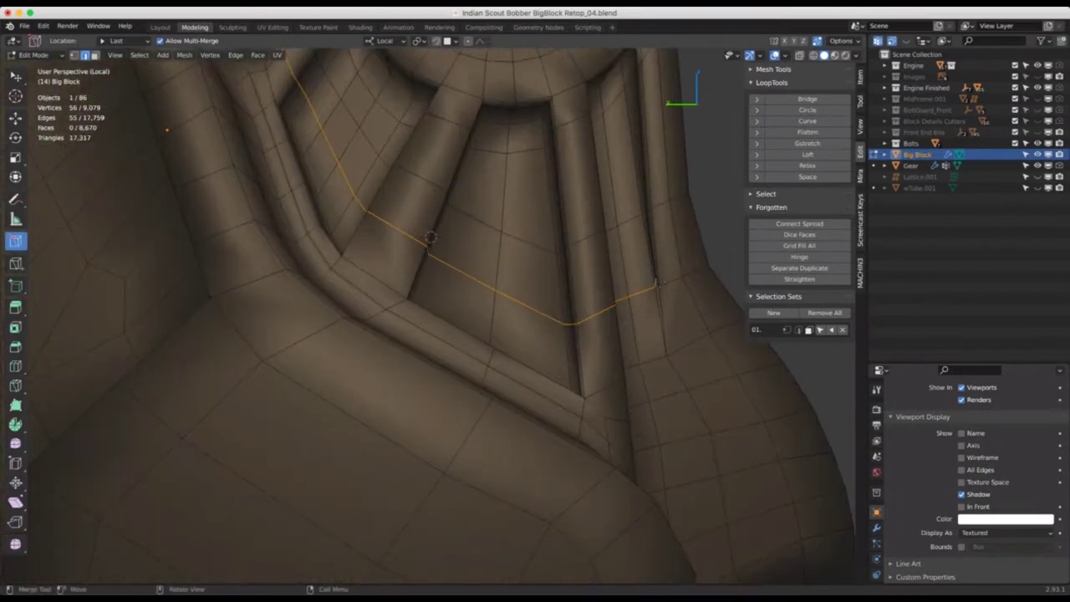
pyautogui.scroll(-8, 656, 286)
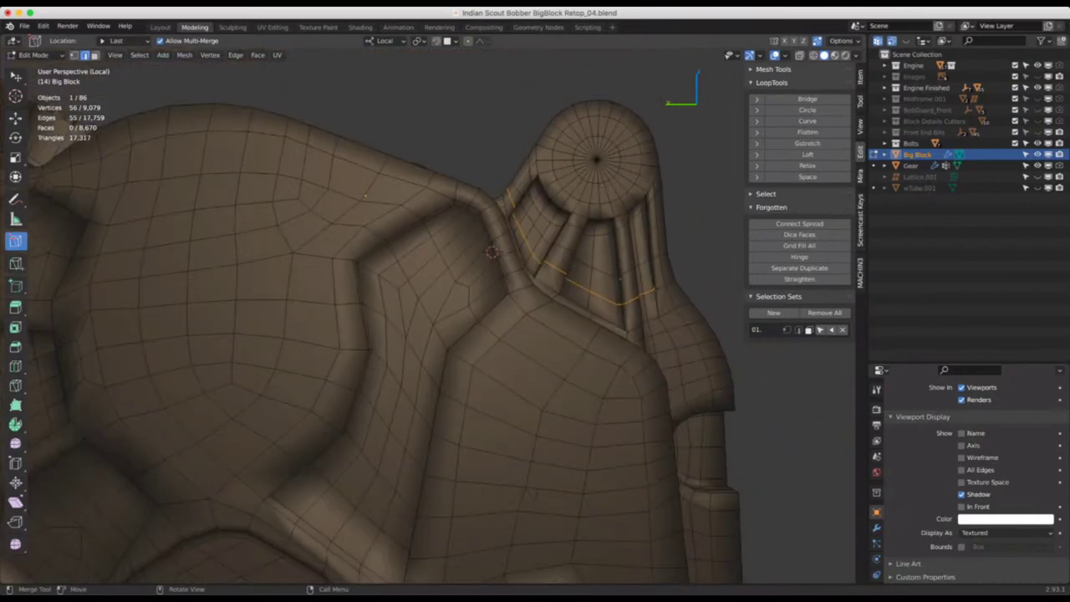
pyautogui.moveTo(530, 242); pyautogui.dragTo(517, 220, button='middle')
pyautogui.scroll(3, 520, 224)
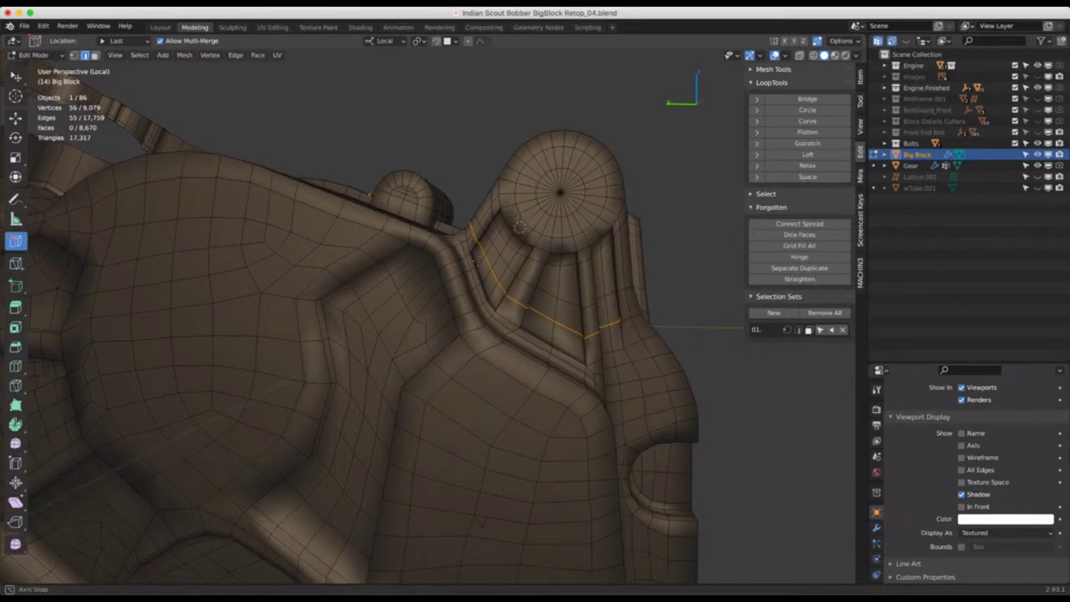
pyautogui.scroll(2, 524, 227)
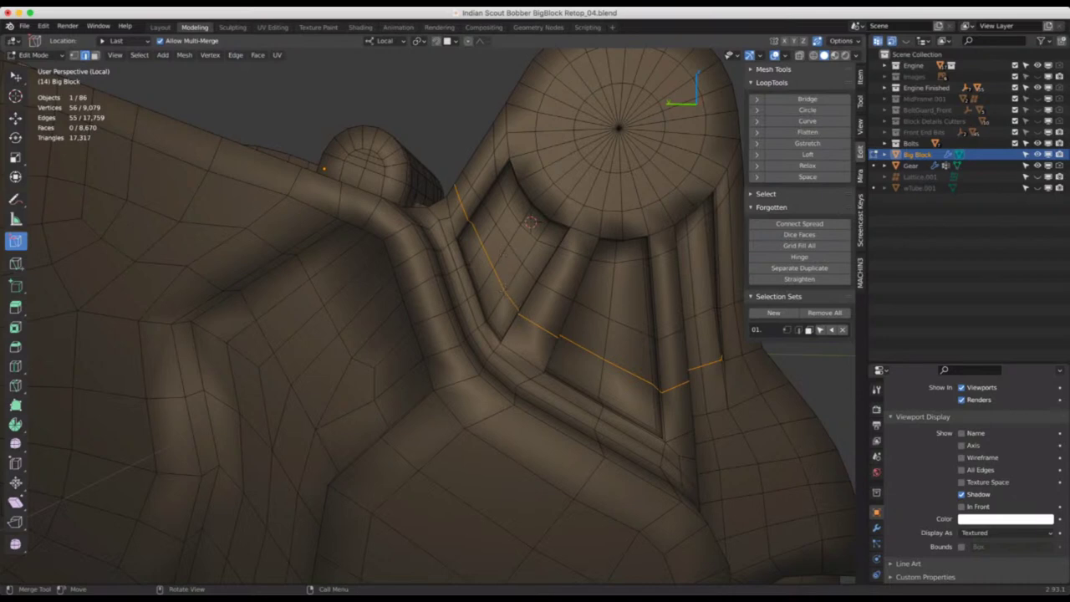
pyautogui.moveTo(418, 318); pyautogui.dragTo(460, 297, button='middle')
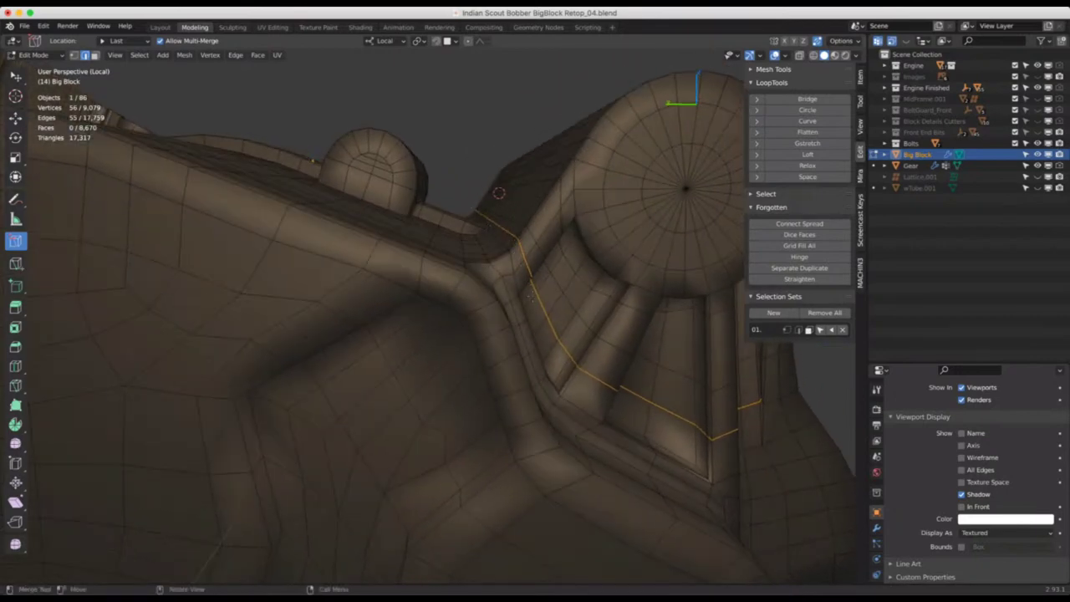
pyautogui.moveTo(529, 295); pyautogui.dragTo(542, 233, button='middle')
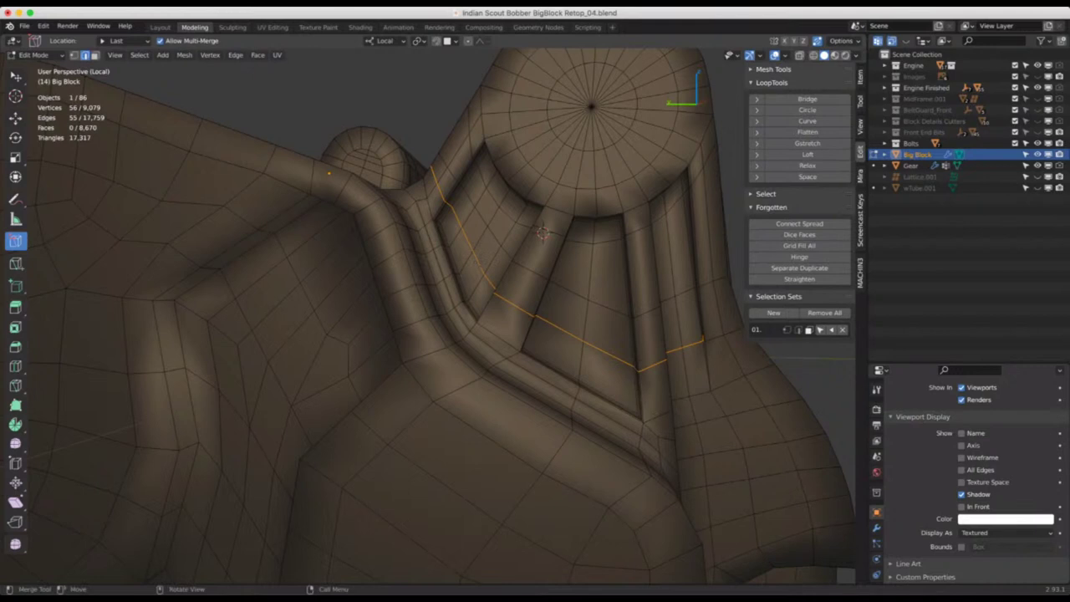
pyautogui.moveTo(541, 233); pyautogui.dragTo(301, 299, button='middle')
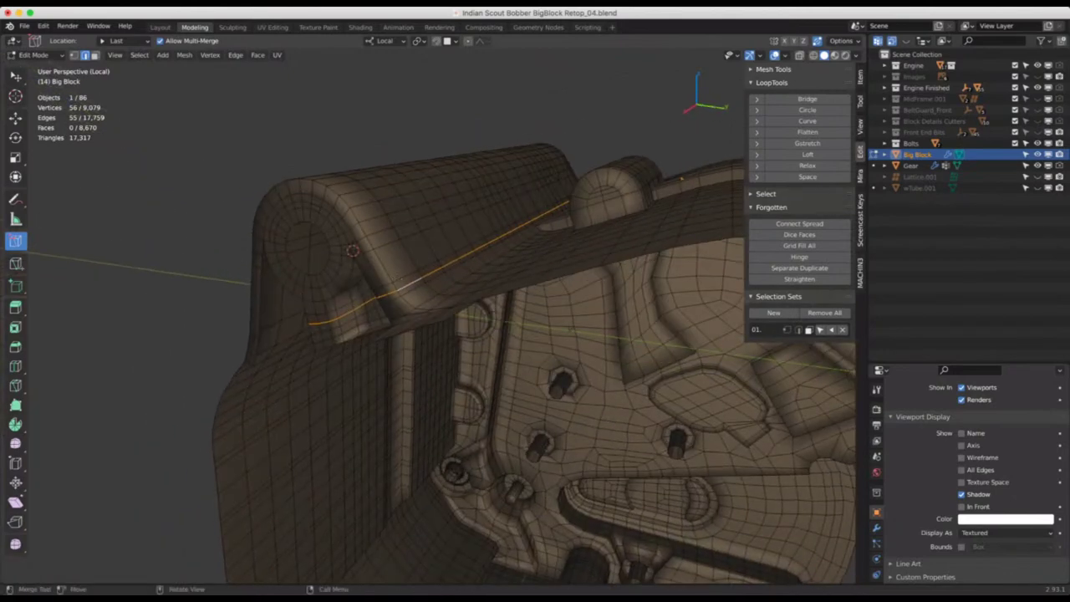
# Select a shortest edge path across the cylindrical bracket and edge-slide it to factor -0.517
pyautogui.click(403, 285)
pyautogui.moveTo(403, 285); pyautogui.dragTo(358, 273, button='middle')
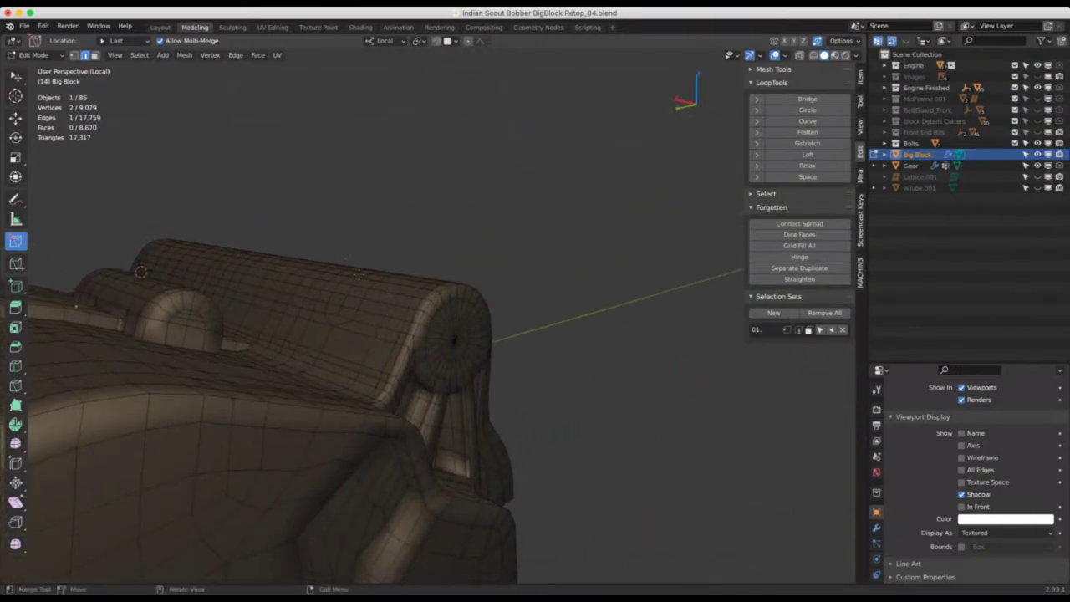
pyautogui.keyDown('ctrl'); pyautogui.click(393, 374); pyautogui.keyUp('ctrl')
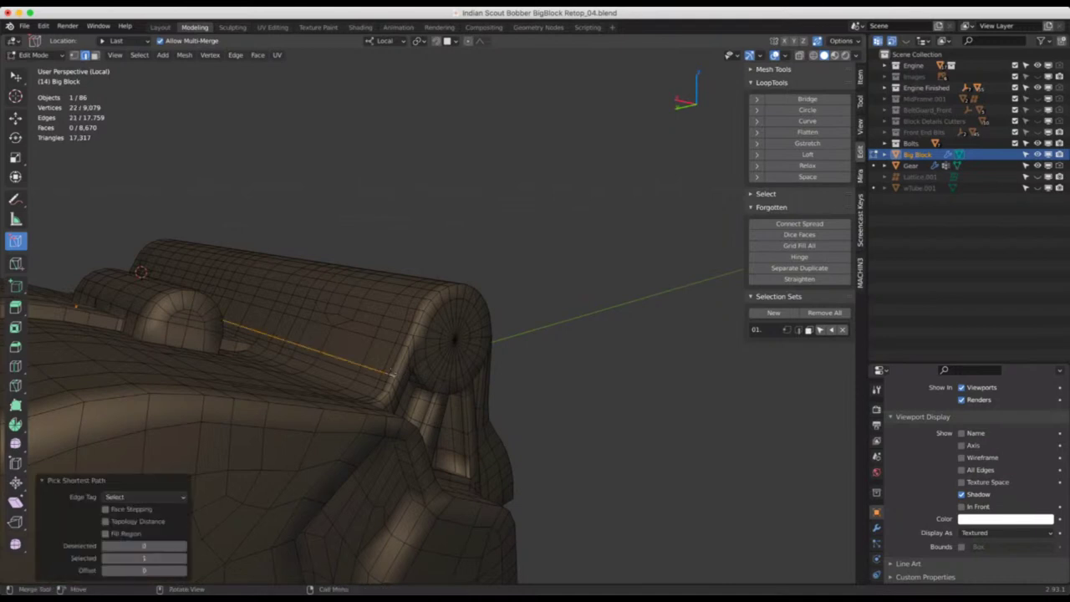
pyautogui.press('g')
pyautogui.press('g')
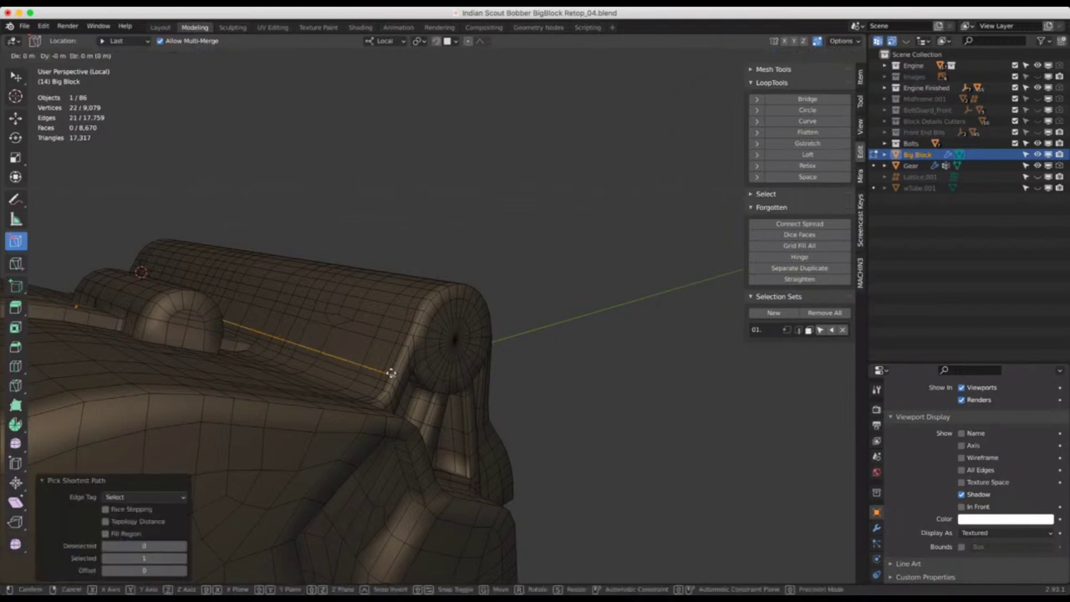
pyautogui.click(393, 362)
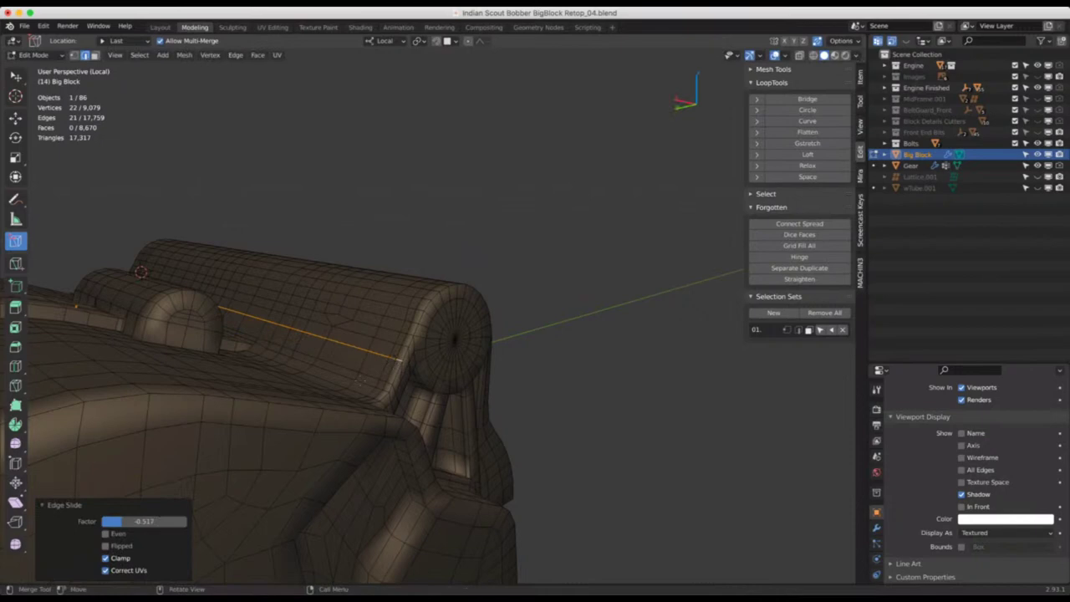
pyautogui.click(383, 380)
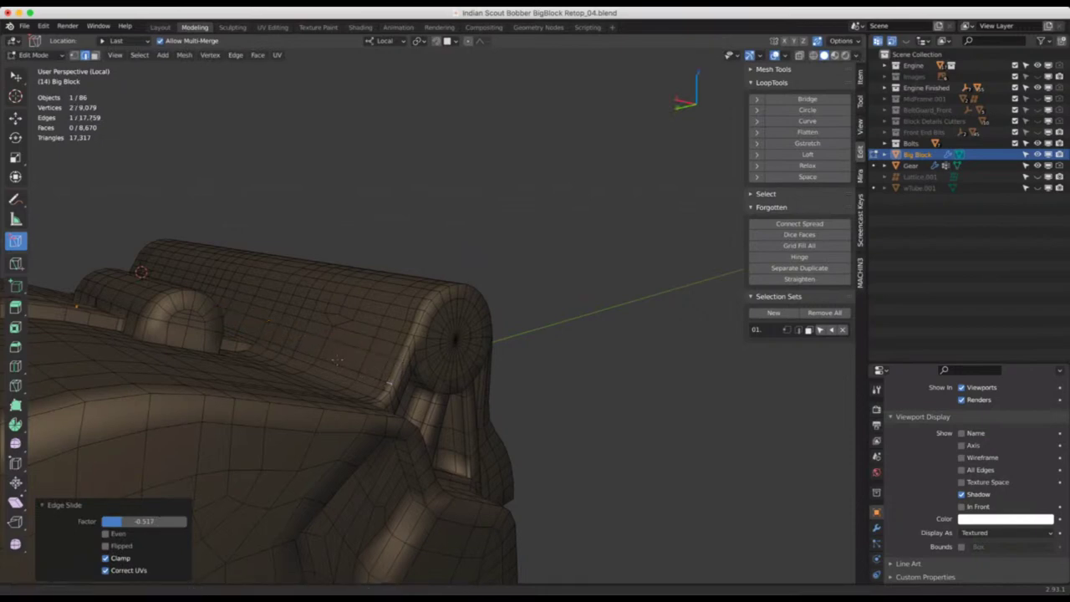
pyautogui.moveTo(383, 381); pyautogui.dragTo(250, 378, button='middle')
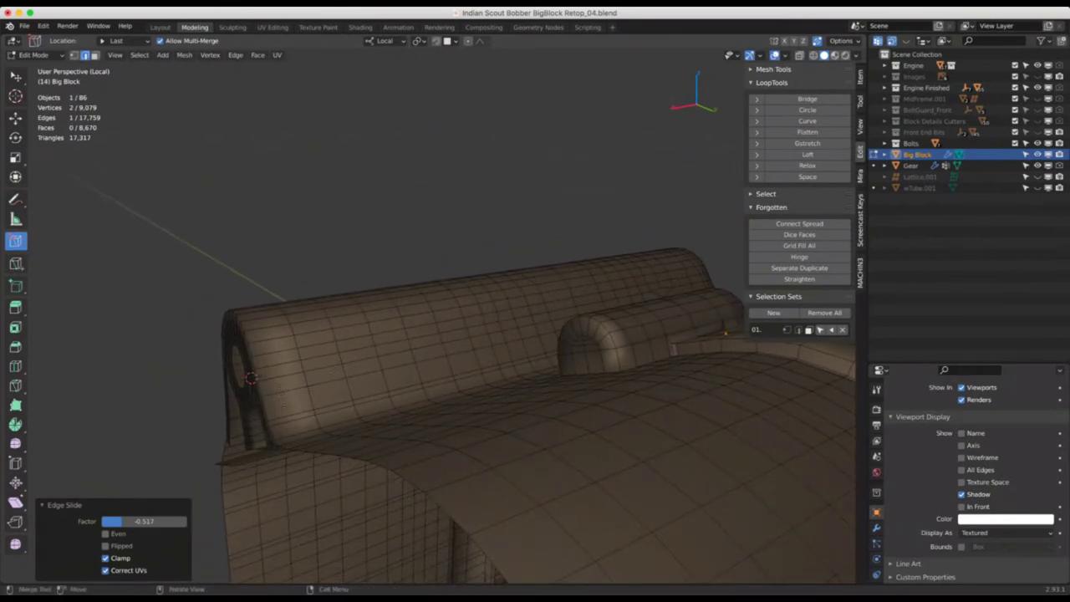
# Select the 21-edge path on the bracket's other side and edge-slide it by -0.402
pyautogui.keyDown('ctrl'); pyautogui.click(288, 412); pyautogui.keyUp('ctrl')
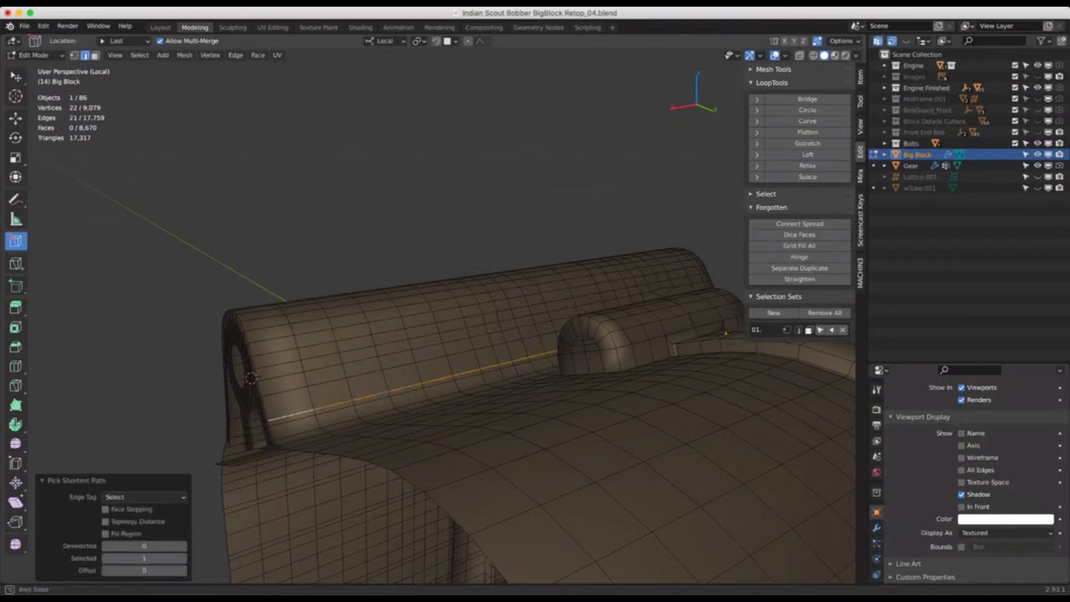
pyautogui.moveTo(289, 412); pyautogui.dragTo(326, 385, button='middle')
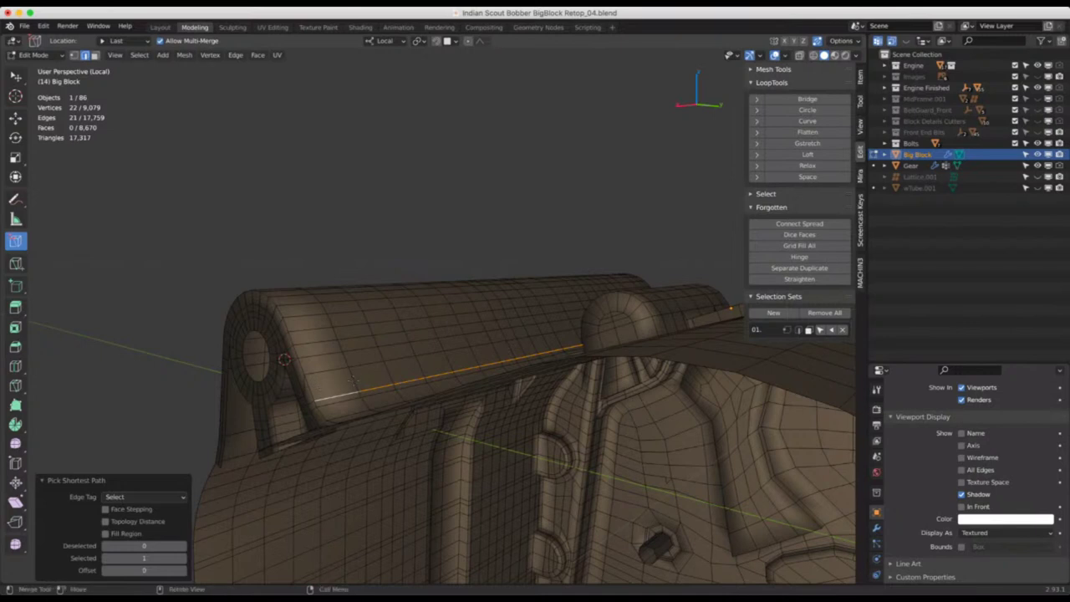
pyautogui.keyDown('ctrl'); pyautogui.keyDown('alt'); pyautogui.click(353, 379); pyautogui.keyUp('alt'); pyautogui.keyUp('ctrl')
pyautogui.moveTo(352, 379); pyautogui.dragTo(418, 364, button='middle')
pyautogui.moveTo(379, 396); pyautogui.dragTo(361, 413, button='middle')
pyautogui.click(343, 427)
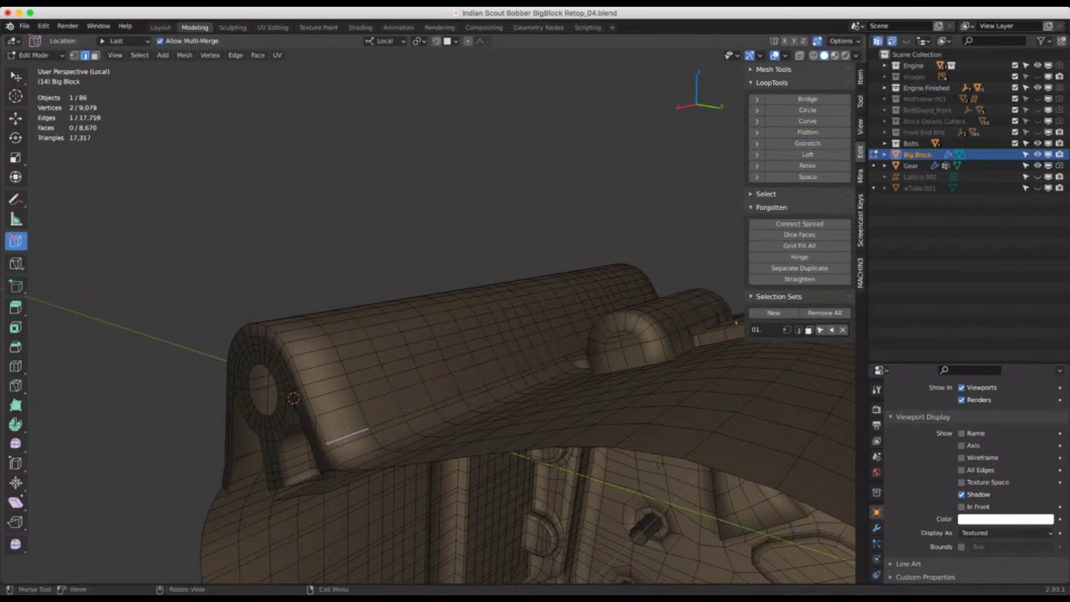
pyautogui.moveTo(343, 427); pyautogui.dragTo(456, 321, button='middle')
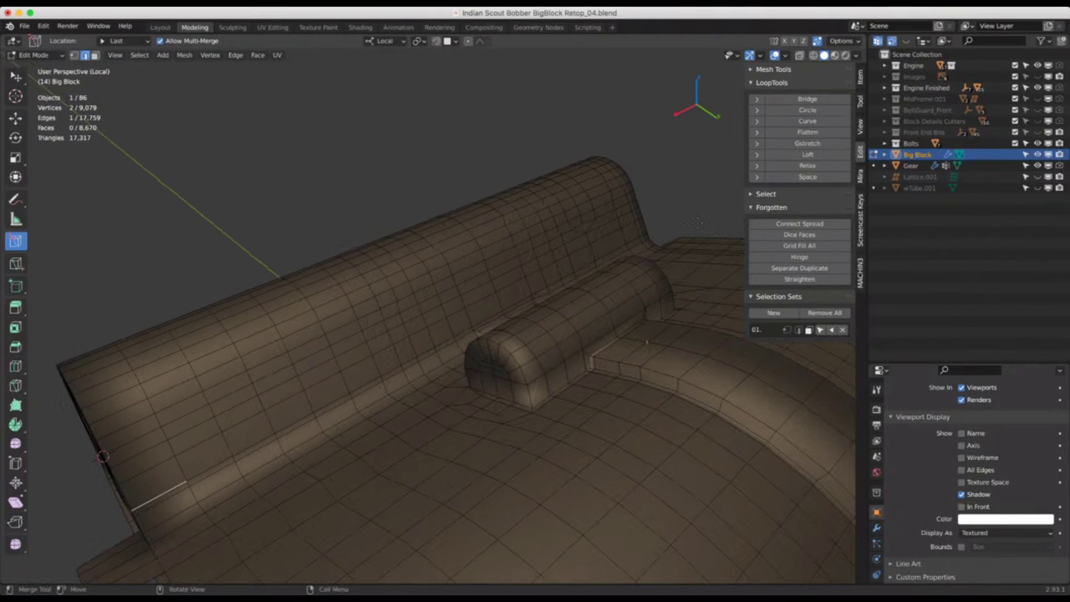
pyautogui.keyDown('ctrl'); pyautogui.click(645, 234); pyautogui.keyUp('ctrl')
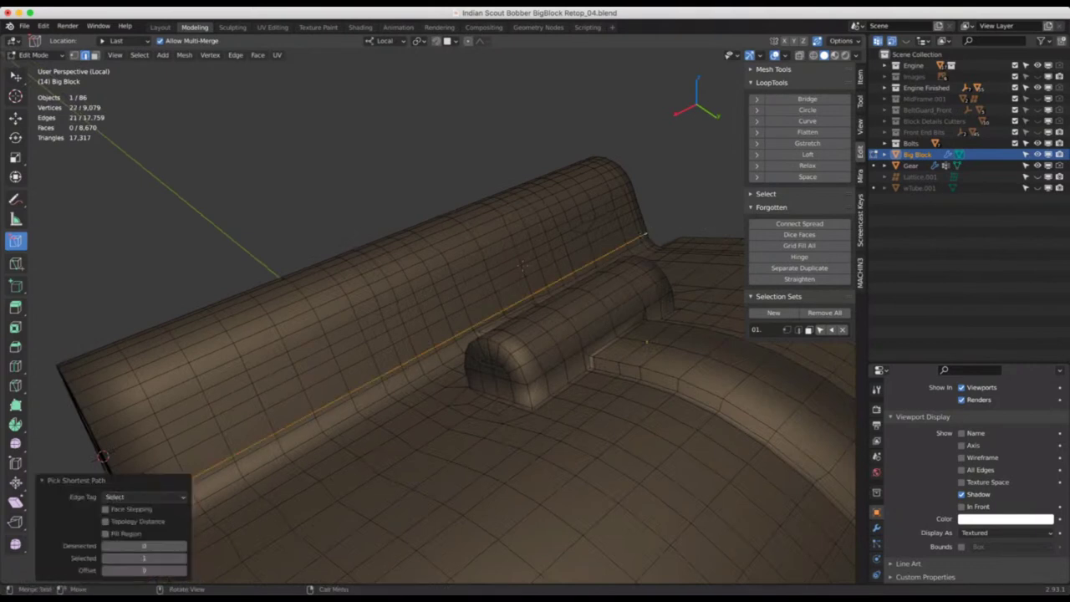
pyautogui.moveTo(644, 234); pyautogui.dragTo(546, 227, button='middle')
pyautogui.press('g')
pyautogui.press('g')
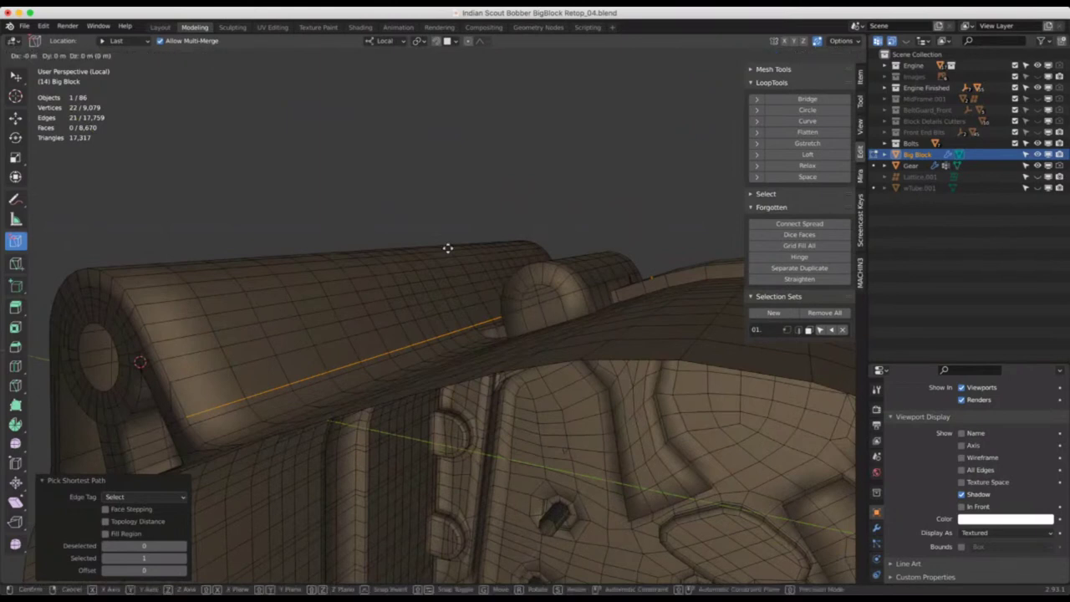
pyautogui.click(441, 240)
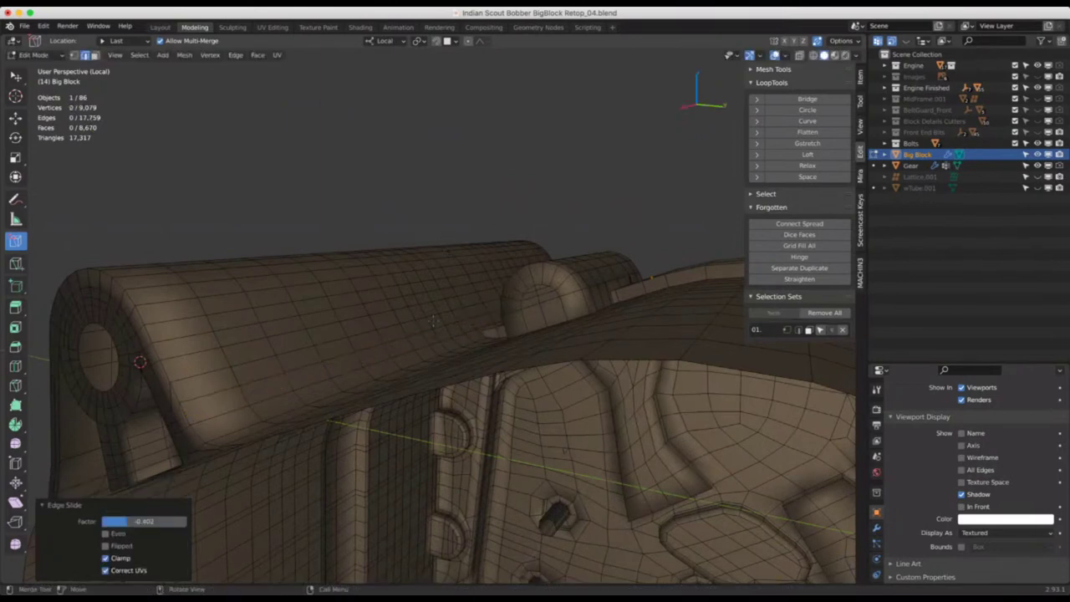
pyautogui.moveTo(433, 321); pyautogui.dragTo(347, 347, button='middle')
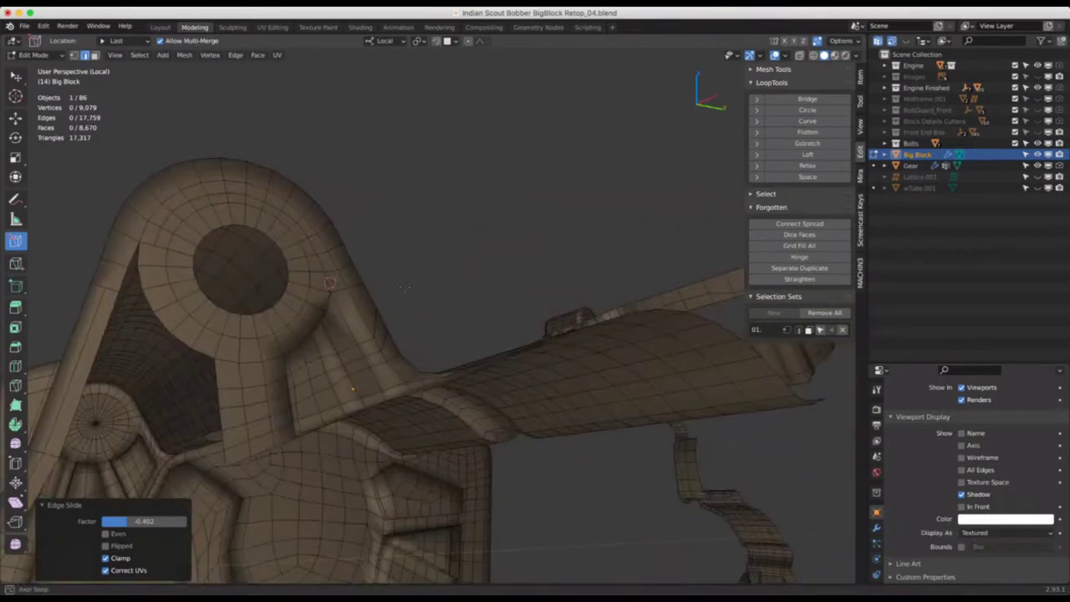
# Edge-slide the edge beside the round hole closer to the hole
pyautogui.click(347, 348)
pyautogui.press('g')
pyautogui.press('g')
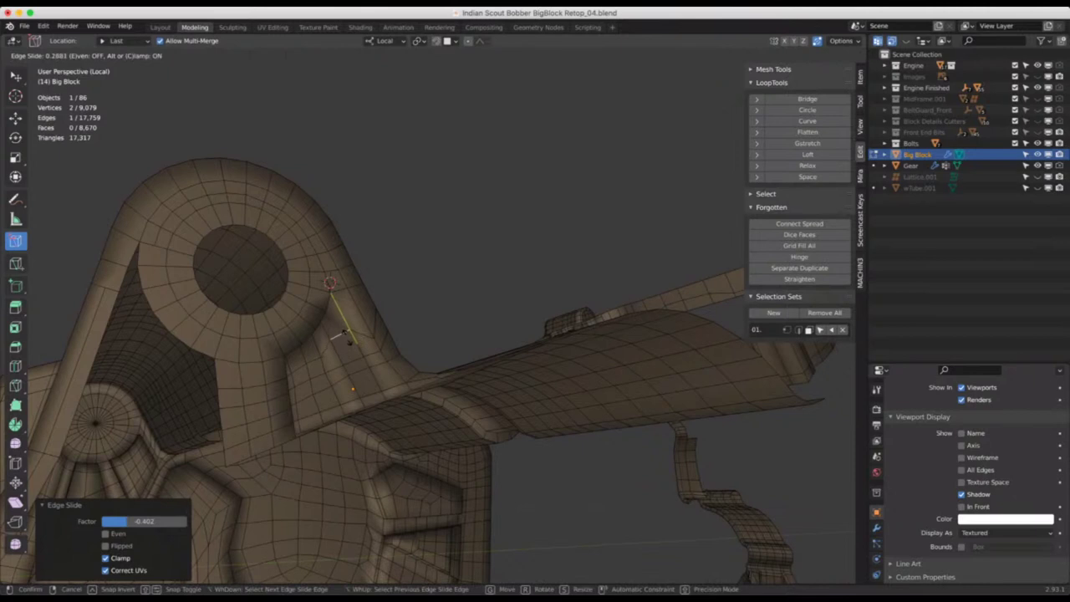
pyautogui.click(344, 334)
# In vertex mode, vertex-slide a block vertex along its edge to factor 0.203
pyautogui.press('1')
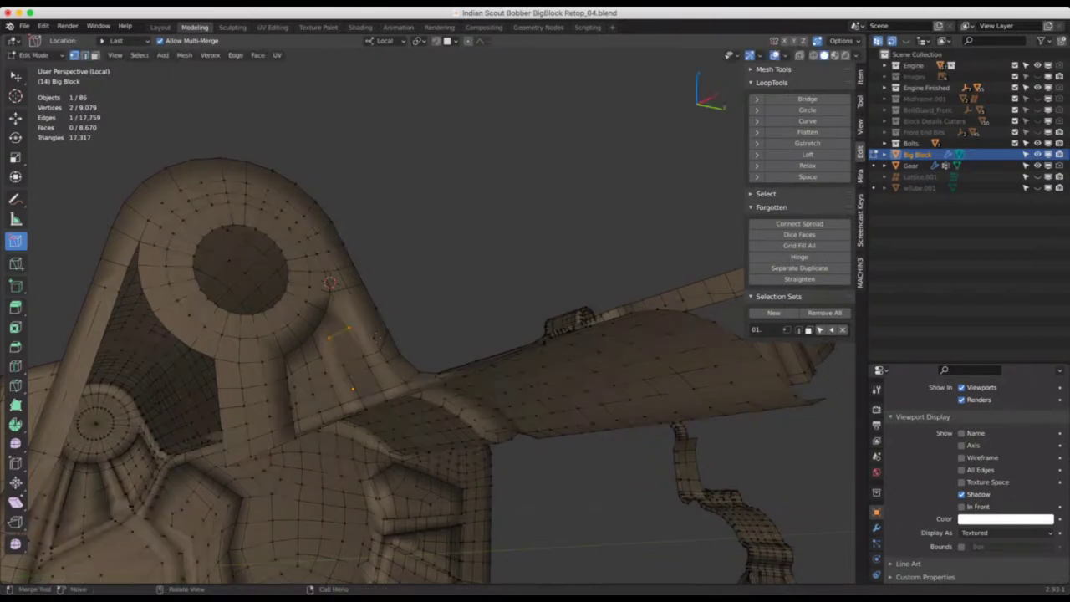
pyautogui.click(374, 337)
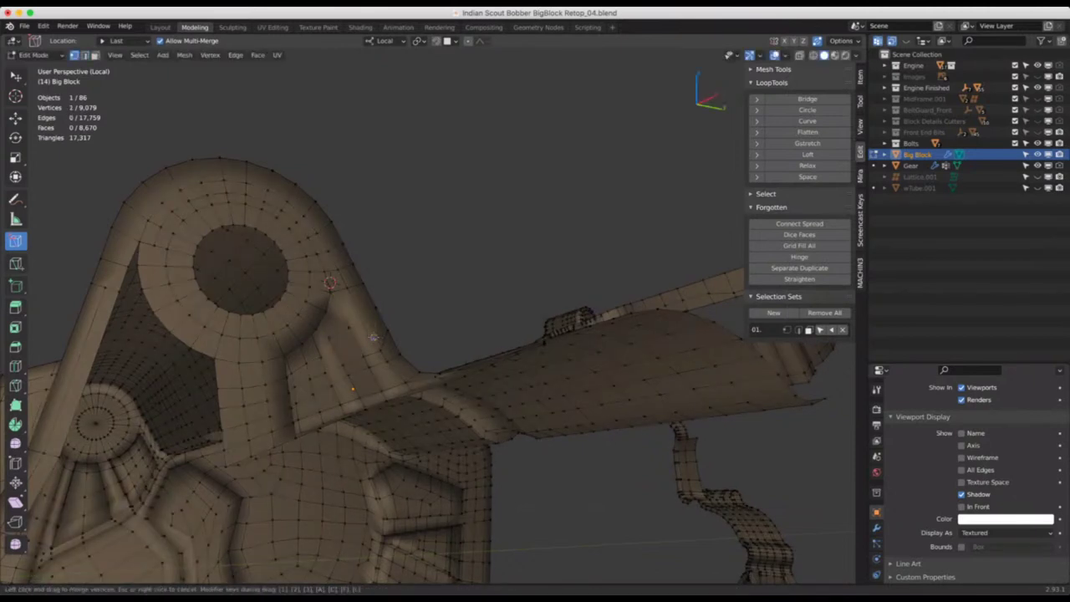
pyautogui.press('g')
pyautogui.press('g')
pyautogui.click(376, 340)
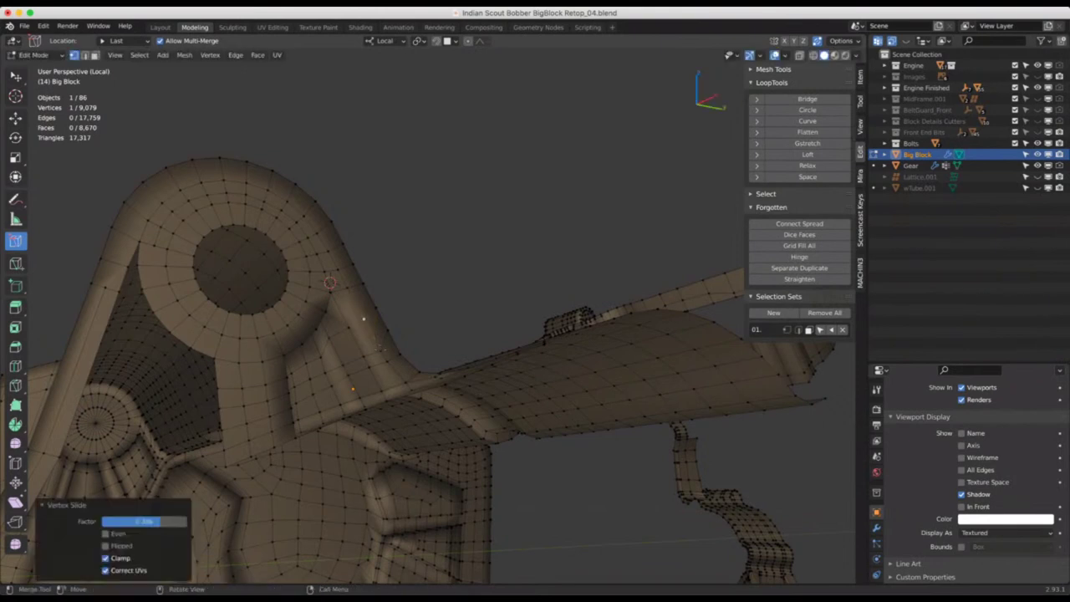
pyautogui.press('g')
pyautogui.press('g')
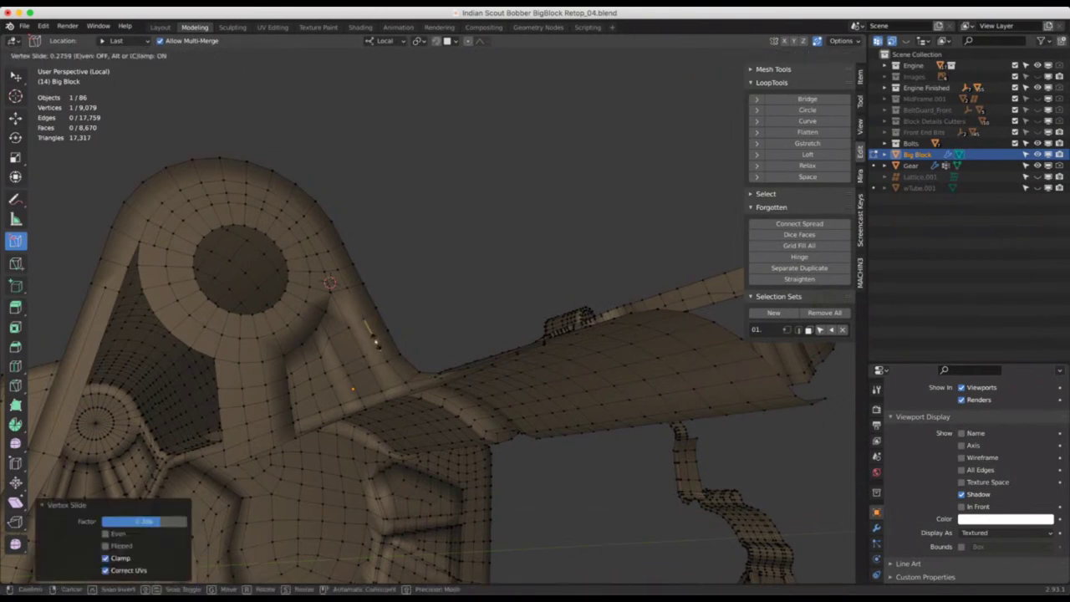
pyautogui.click(376, 340)
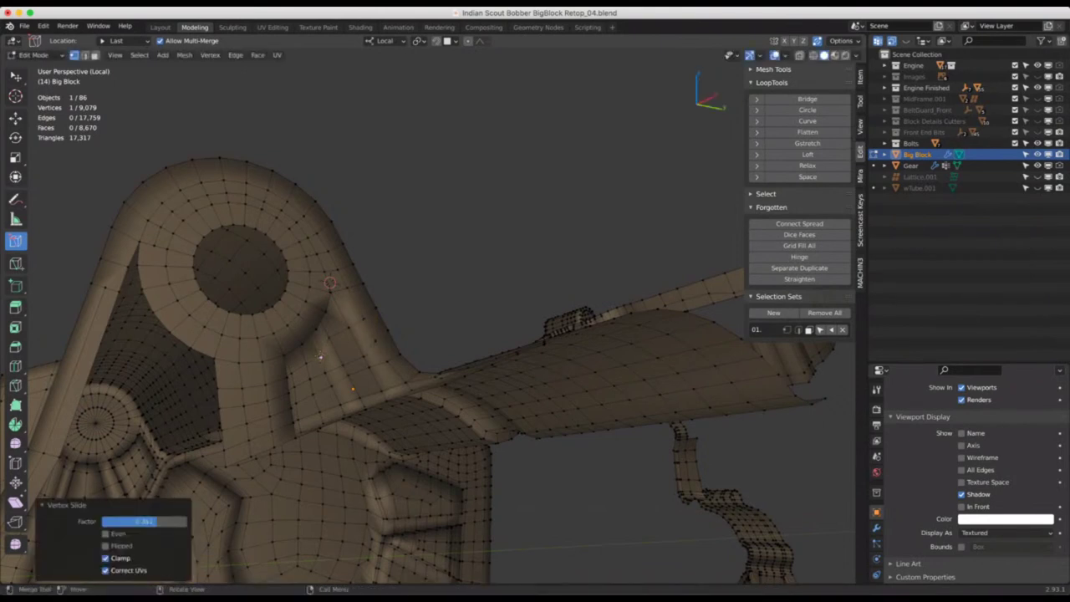
pyautogui.press('g')
pyautogui.press('g')
pyautogui.press('Return')
# Deselect, restore box selection and orbit to review the block from its side
pyautogui.click(431, 273)
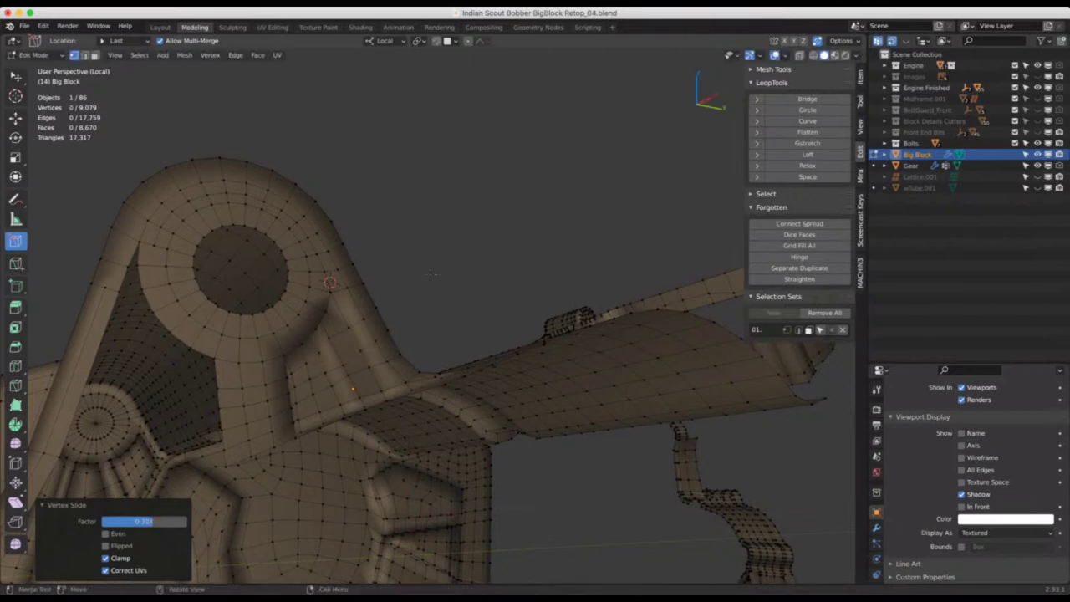
pyautogui.moveTo(432, 274); pyautogui.dragTo(343, 283, button='middle')
pyautogui.moveTo(354, 330); pyautogui.dragTo(356, 329, button='middle')
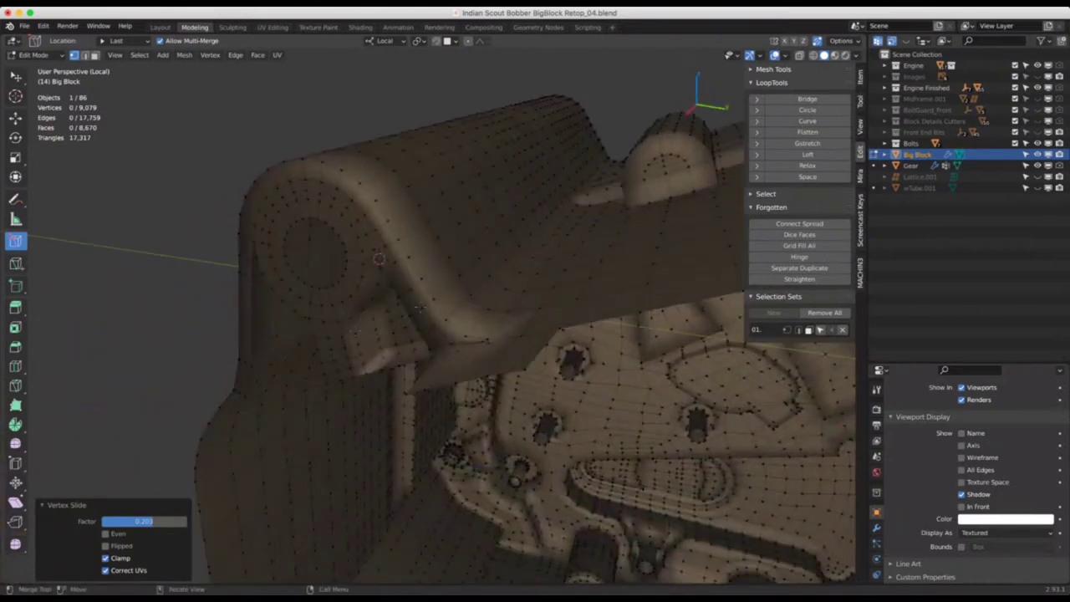
pyautogui.moveTo(419, 308); pyautogui.dragTo(611, 293, button='middle')
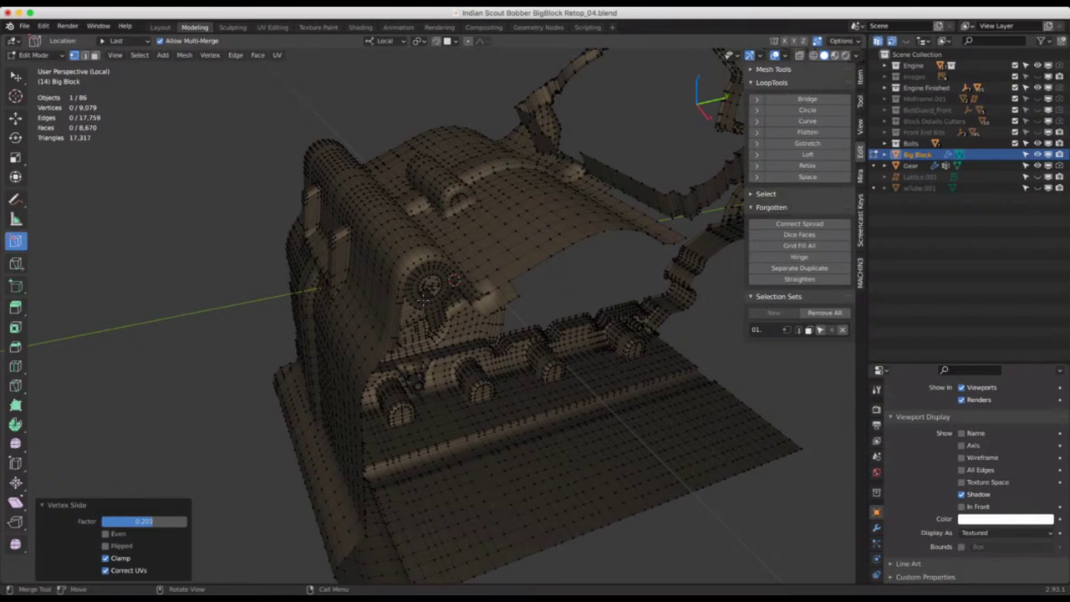
pyautogui.click(15, 77)
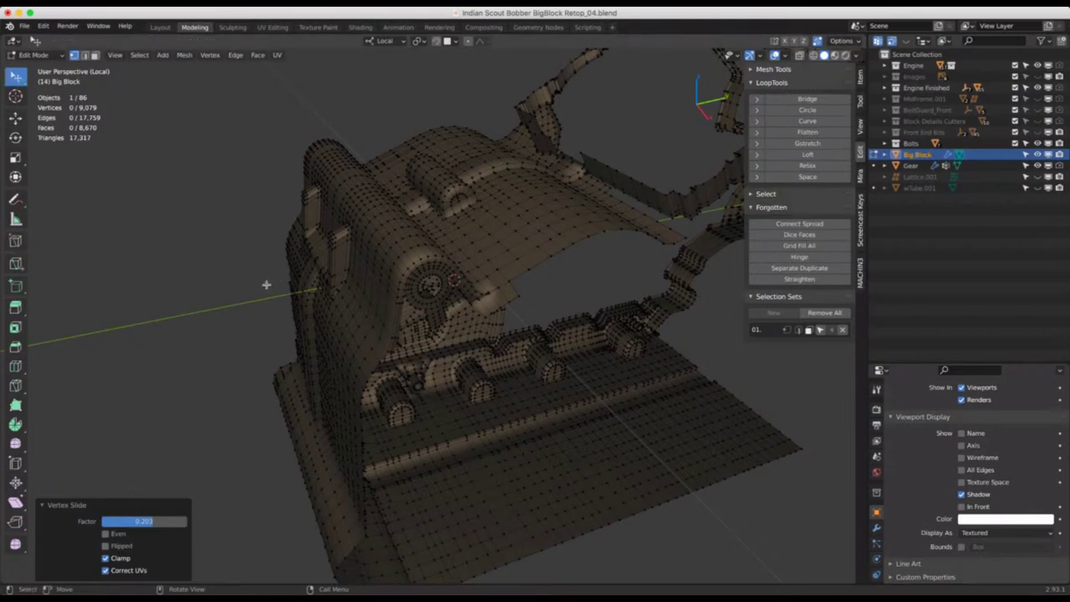
pyautogui.moveTo(266, 285); pyautogui.dragTo(265, 286, button='middle')
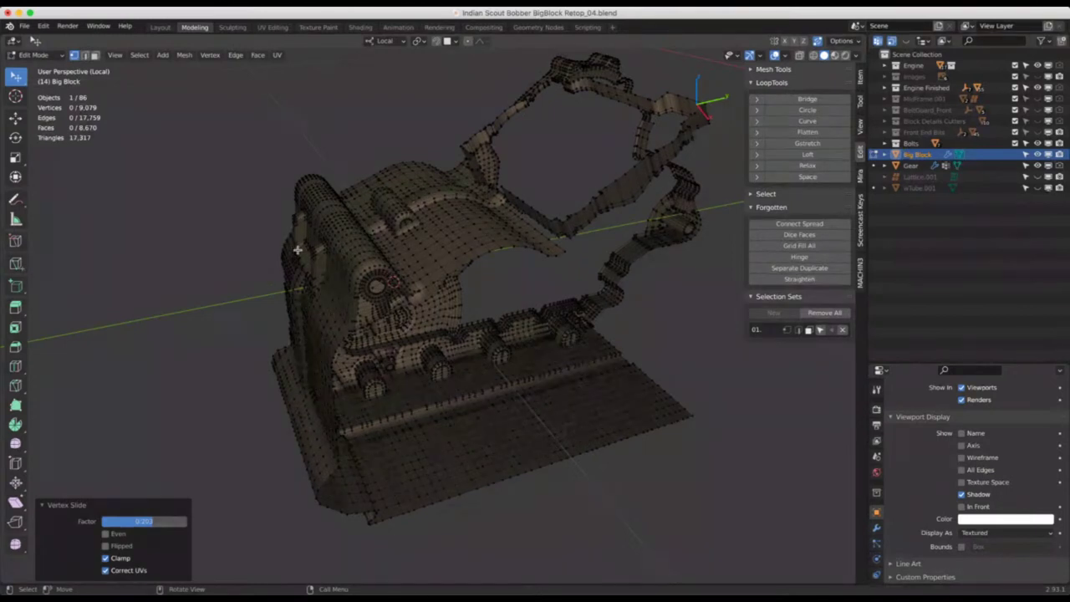
pyautogui.moveTo(298, 249); pyautogui.dragTo(343, 290, button='middle')
# Exit Local view to show all engine parts and orbit to a front-left view of the cylinders
pyautogui.press('KP_Divide')
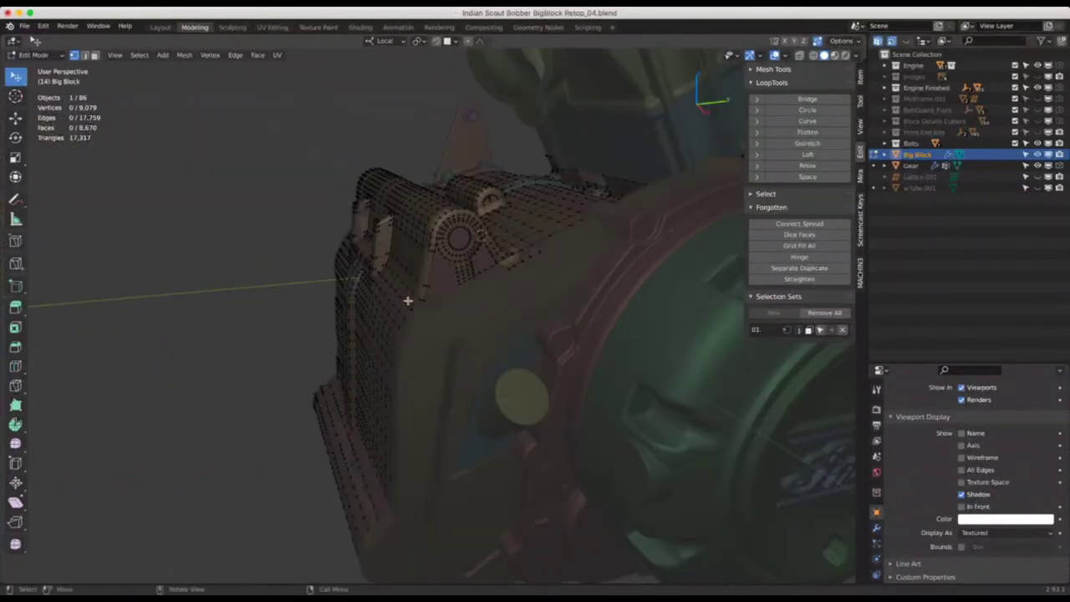
pyautogui.scroll(-5, 408, 300)
pyautogui.moveTo(407, 300); pyautogui.dragTo(633, 245, button='middle')
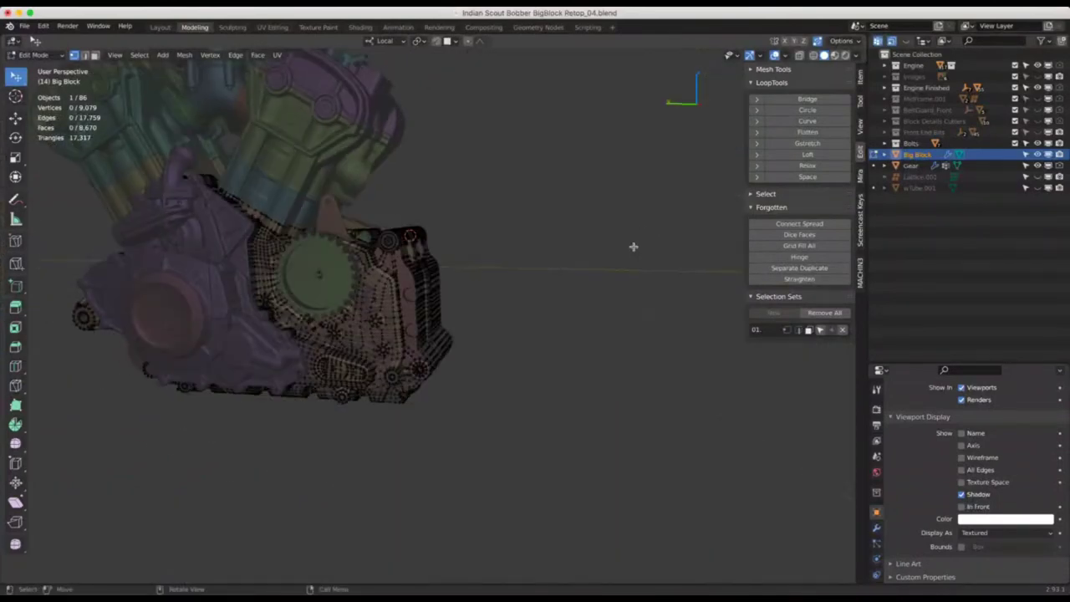
pyautogui.moveTo(486, 220); pyautogui.dragTo(676, 310, button='middle')
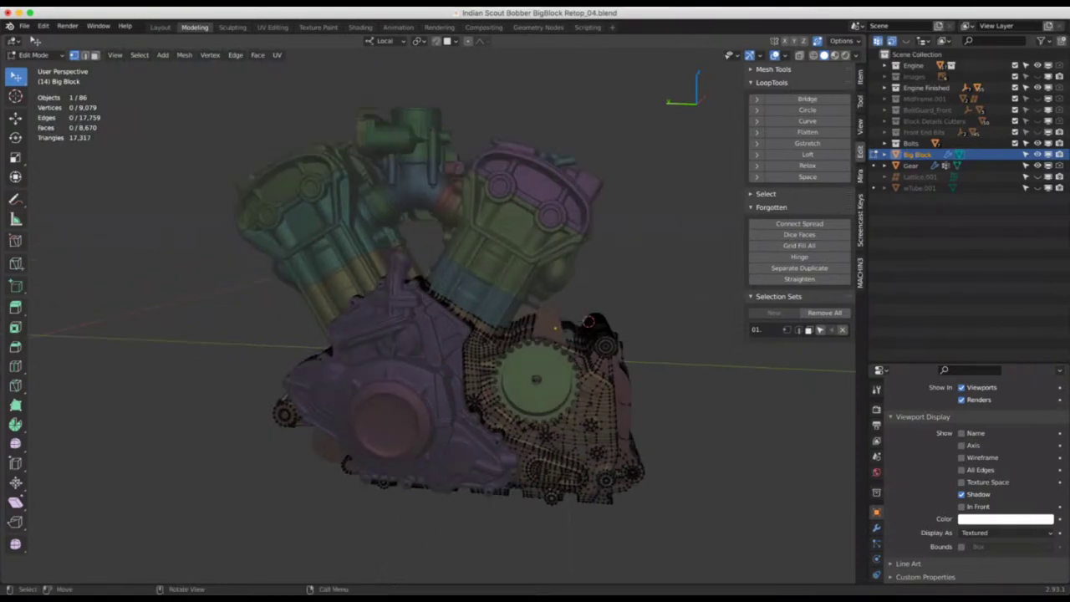
# Return to Object Mode and zoom in on the right cylinder head and the logo below it
pyautogui.press('Tab')
pyautogui.click(577, 264)
pyautogui.click(638, 289)
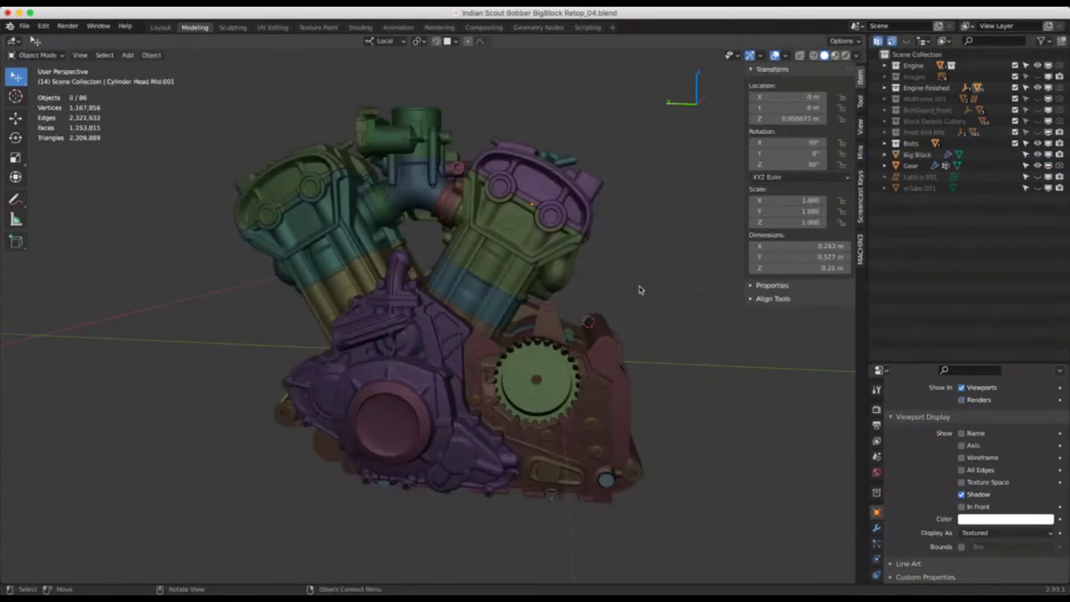
pyautogui.moveTo(631, 290); pyautogui.dragTo(551, 276, button='middle')
pyautogui.scroll(2, 495, 219)
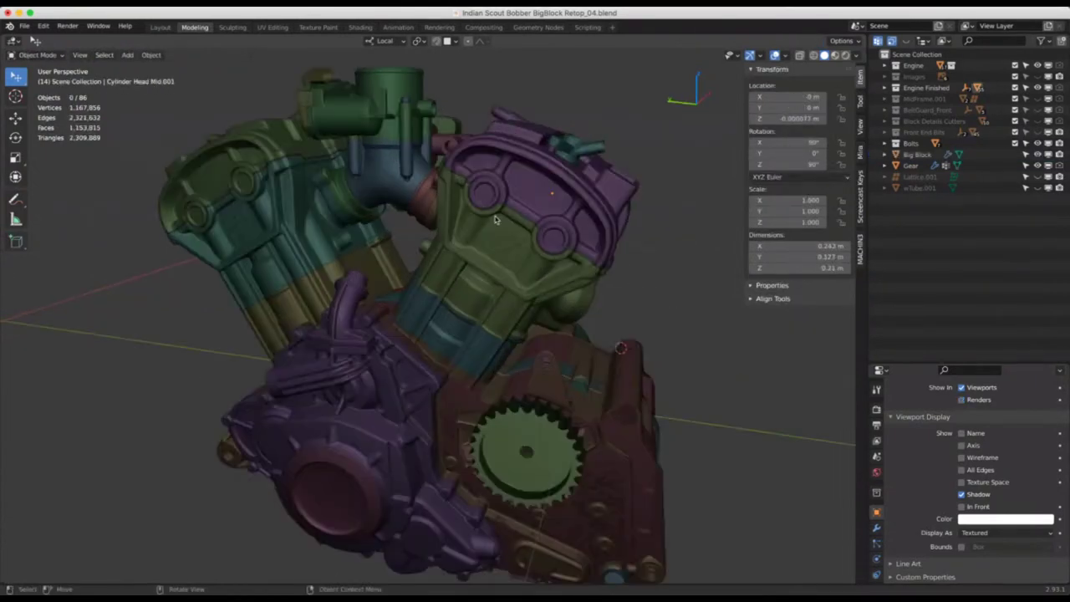
pyautogui.scroll(-2, 495, 219)
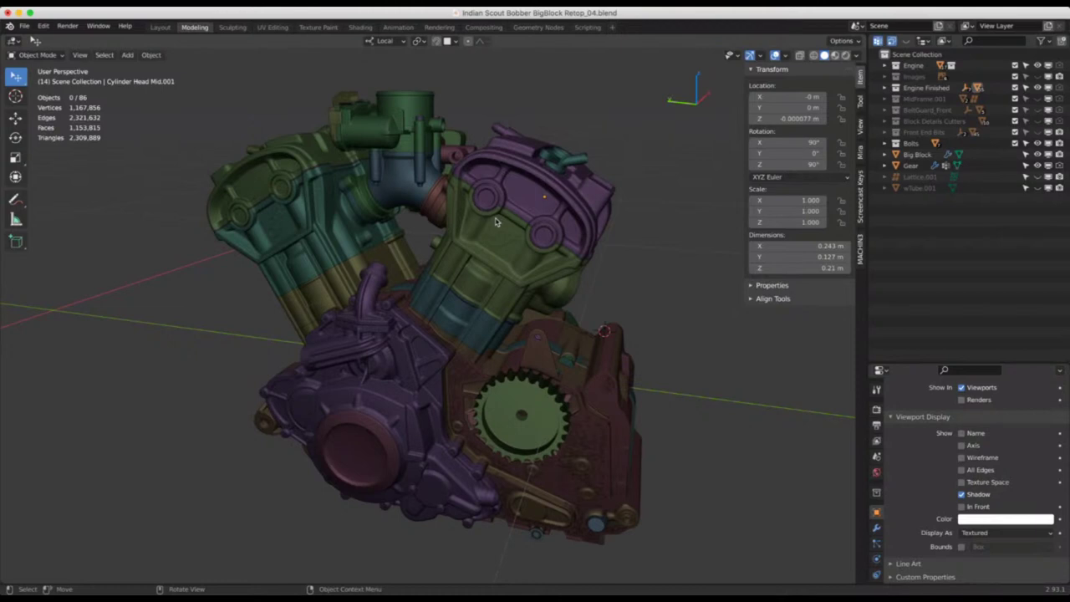
pyautogui.scroll(8, 482, 173)
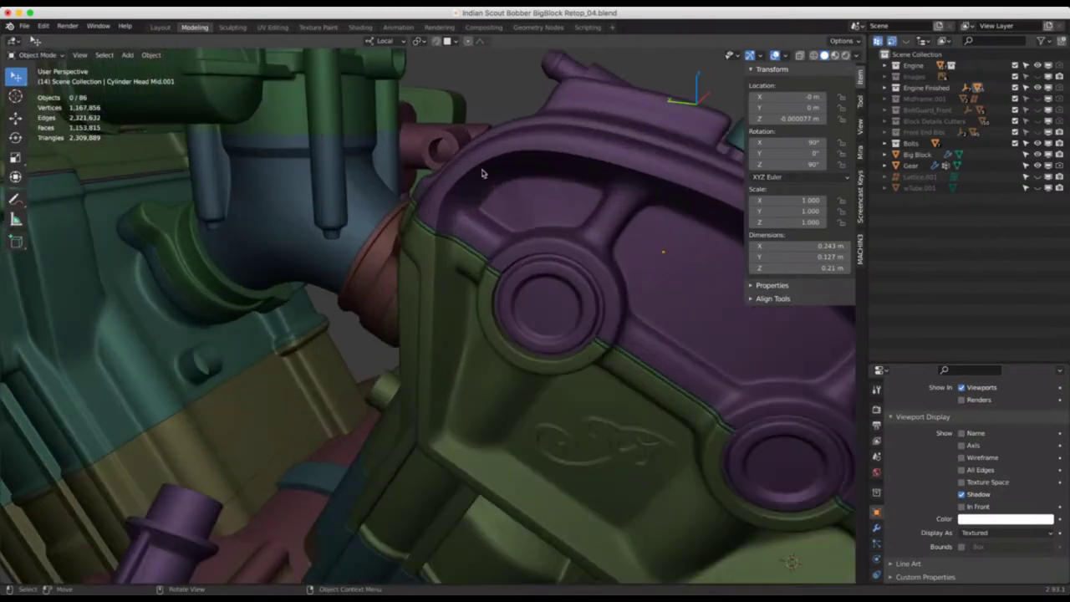
pyautogui.moveTo(481, 173); pyautogui.dragTo(315, 192, button='middle')
# Edit the purple cylinder head in face mode and circle-select its recessed top faces
pyautogui.click(510, 191)
pyautogui.press('Tab')
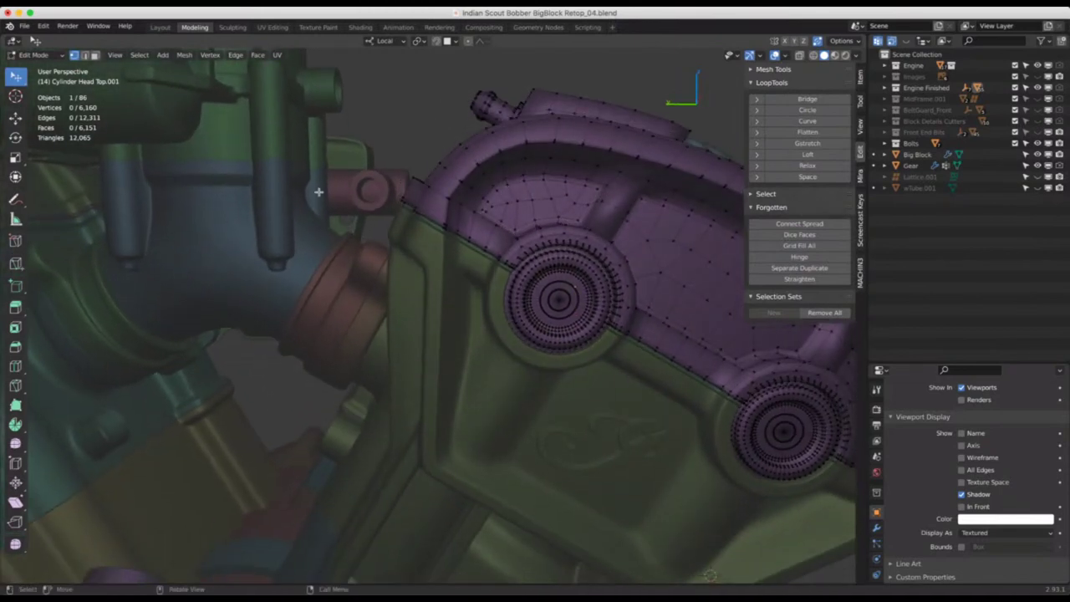
pyautogui.click(94, 55)
pyautogui.click(20, 80)
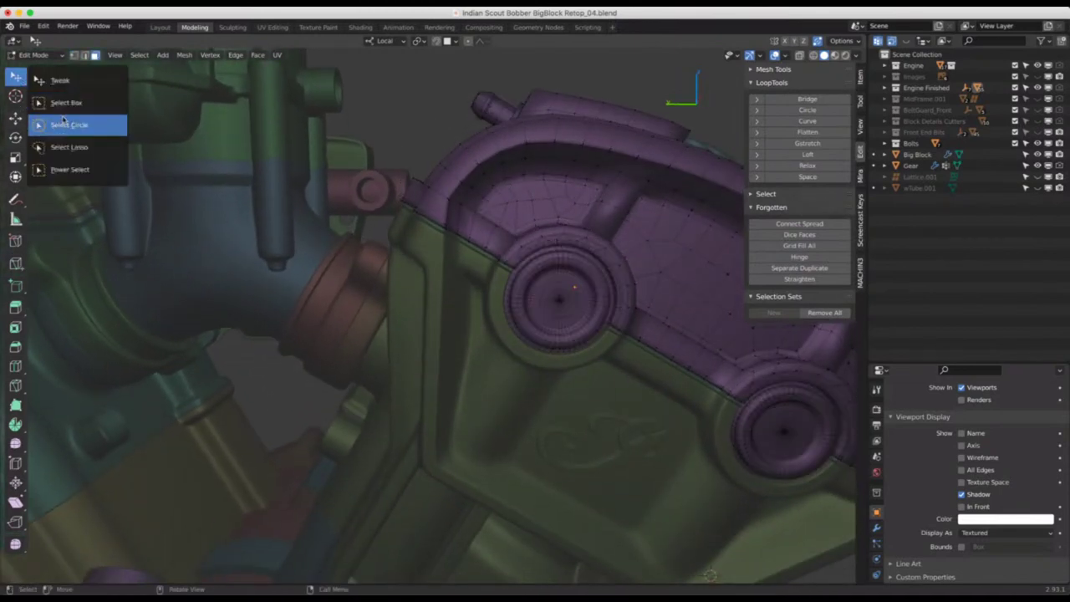
pyautogui.click(62, 120)
pyautogui.click(489, 205)
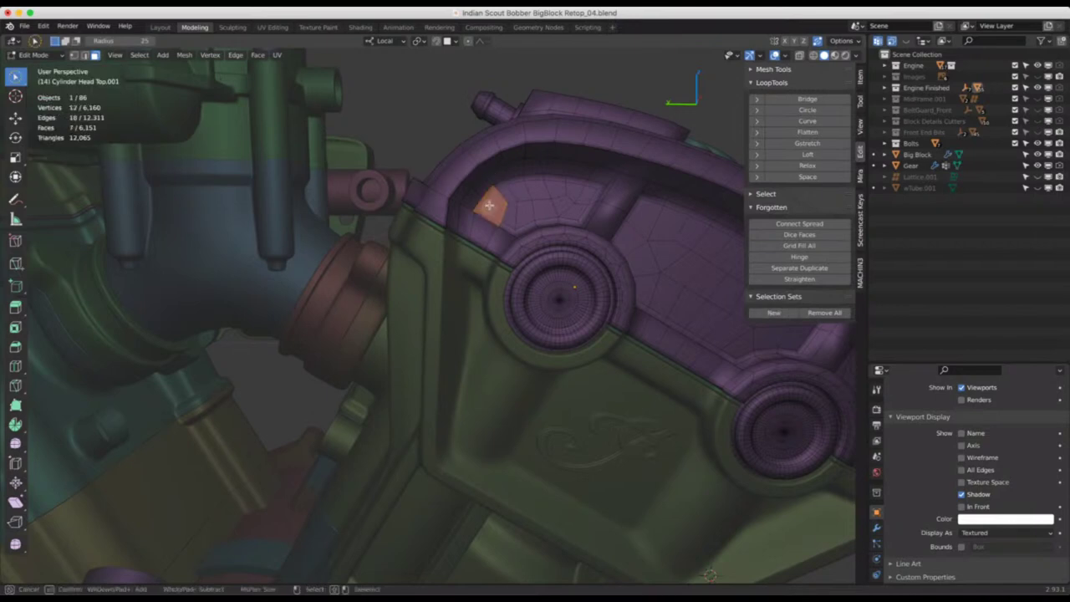
pyautogui.moveTo(489, 204)
pyautogui.mouseDown()
pyautogui.moveTo(509, 188)
pyautogui.moveTo(588, 188)
pyautogui.moveTo(576, 214)
pyautogui.moveTo(511, 224)
pyautogui.mouseUp()
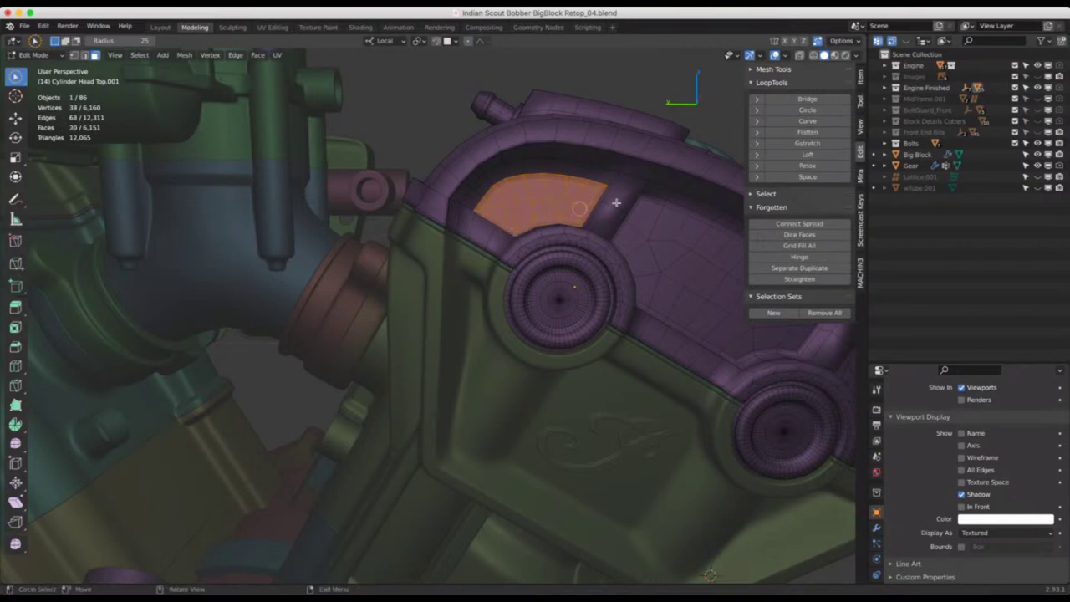
# Flatten the selected faces with LoopTools Flatten, then deselect and orbit to check them
pyautogui.click(807, 132)
pyautogui.press('c')
pyautogui.hotkey('alt', 'a')
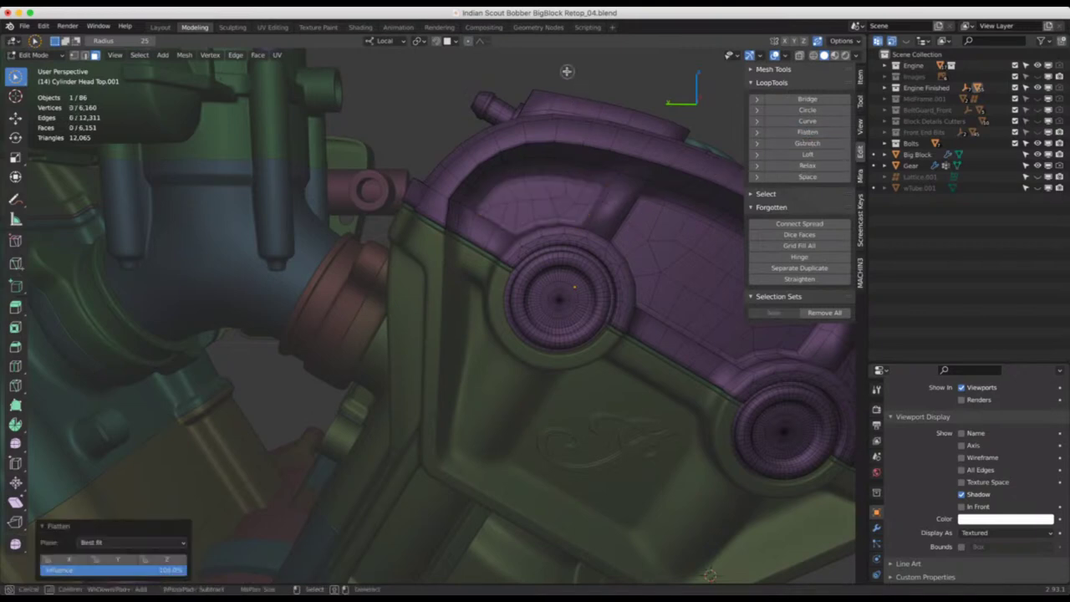
pyautogui.press('Escape')
pyautogui.moveTo(477, 251); pyautogui.dragTo(409, 242, button='middle')
pyautogui.scroll(-4, 498, 242)
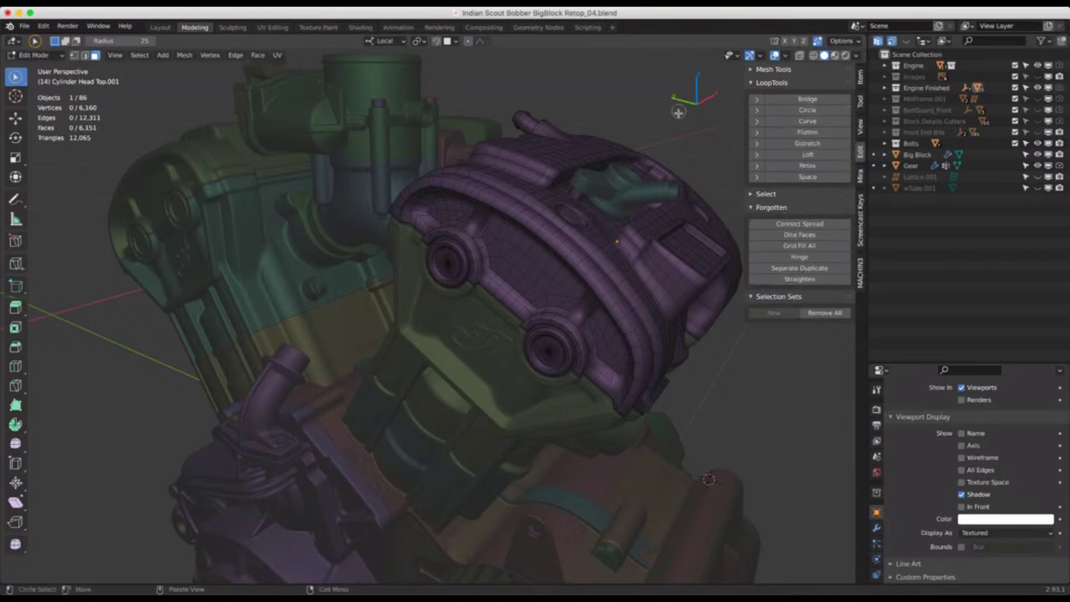
pyautogui.moveTo(454, 222); pyautogui.dragTo(457, 259, button='middle')
pyautogui.scroll(-4, 458, 274)
pyautogui.scroll(-1, 458, 275)
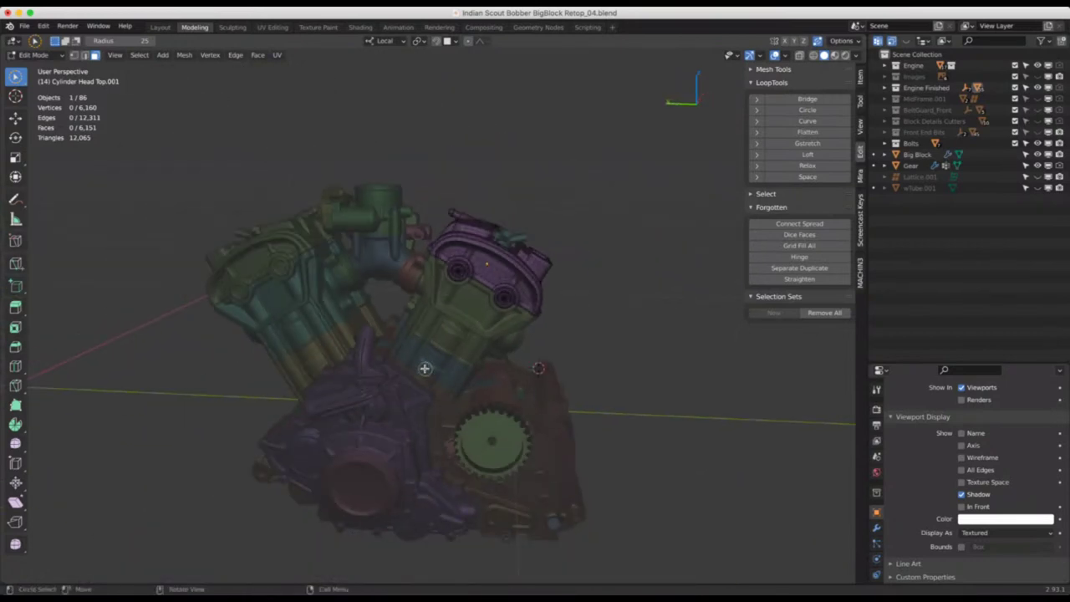
pyautogui.press('Tab')
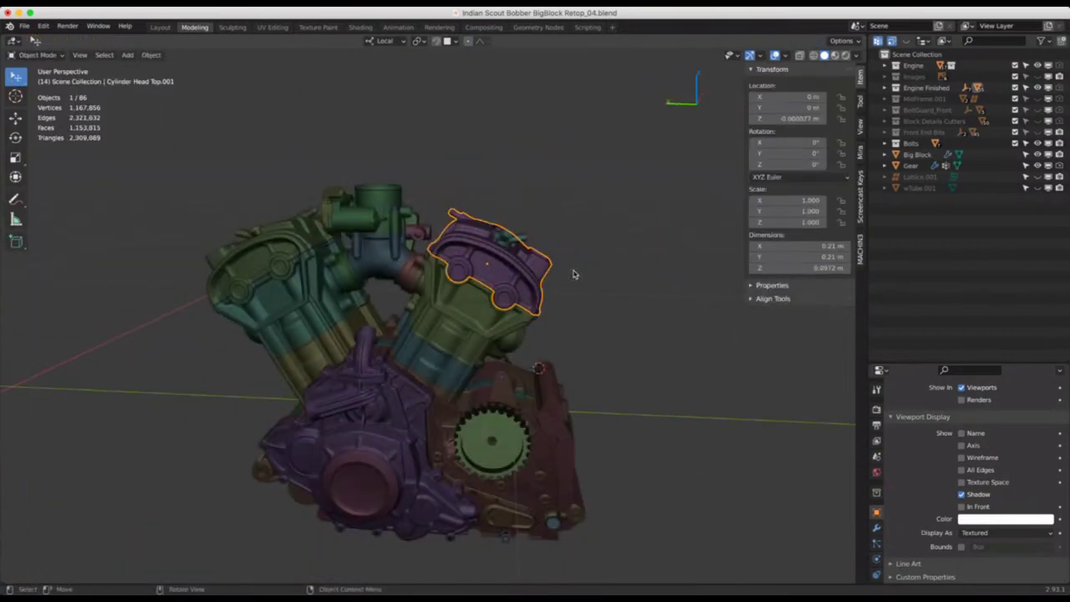
pyautogui.click(593, 333)
pyautogui.moveTo(593, 333); pyautogui.dragTo(646, 284, button='middle')
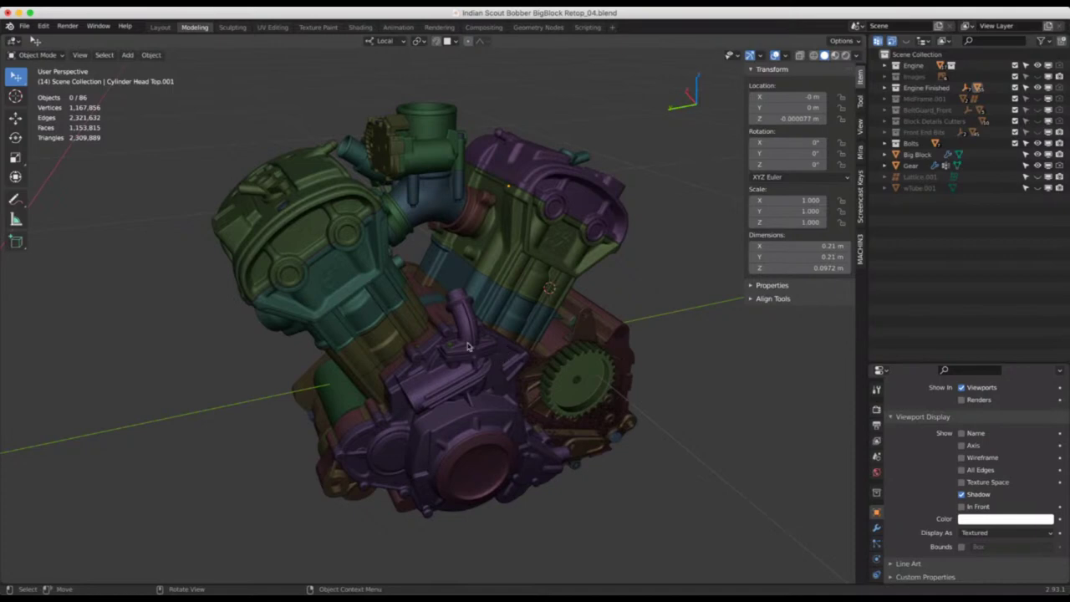
pyautogui.scroll(8, 470, 347)
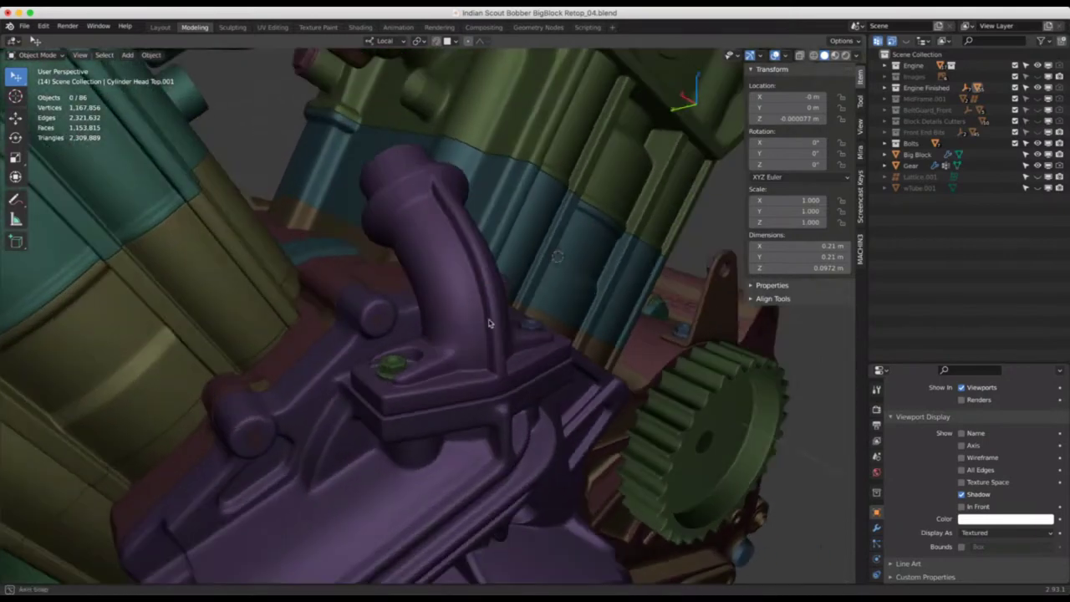
pyautogui.moveTo(489, 324); pyautogui.dragTo(510, 337, button='middle')
pyautogui.scroll(2, 444, 294)
pyautogui.moveTo(443, 323); pyautogui.dragTo(437, 327, button='middle')
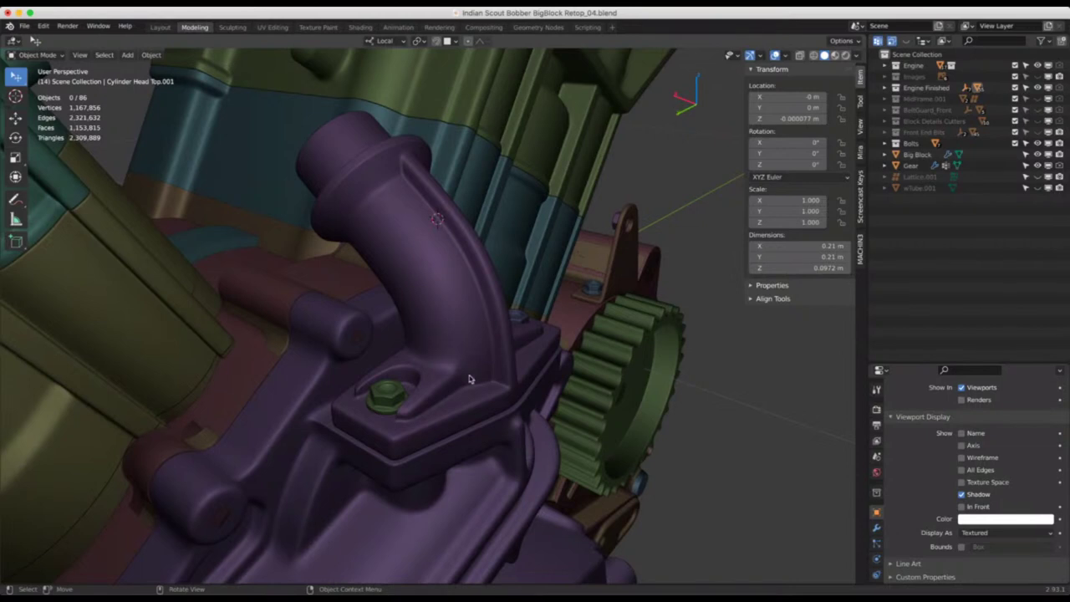
pyautogui.moveTo(465, 370); pyautogui.dragTo(460, 372, button='middle')
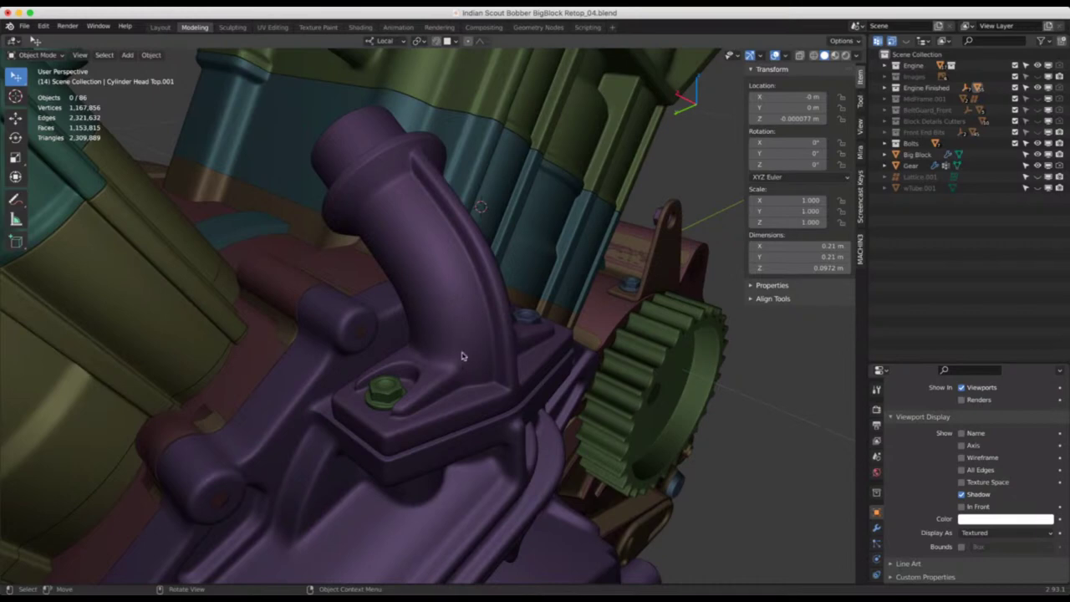
pyautogui.moveTo(451, 284); pyautogui.dragTo(303, 281, button='middle')
pyautogui.moveTo(317, 232); pyautogui.dragTo(334, 179, button='middle')
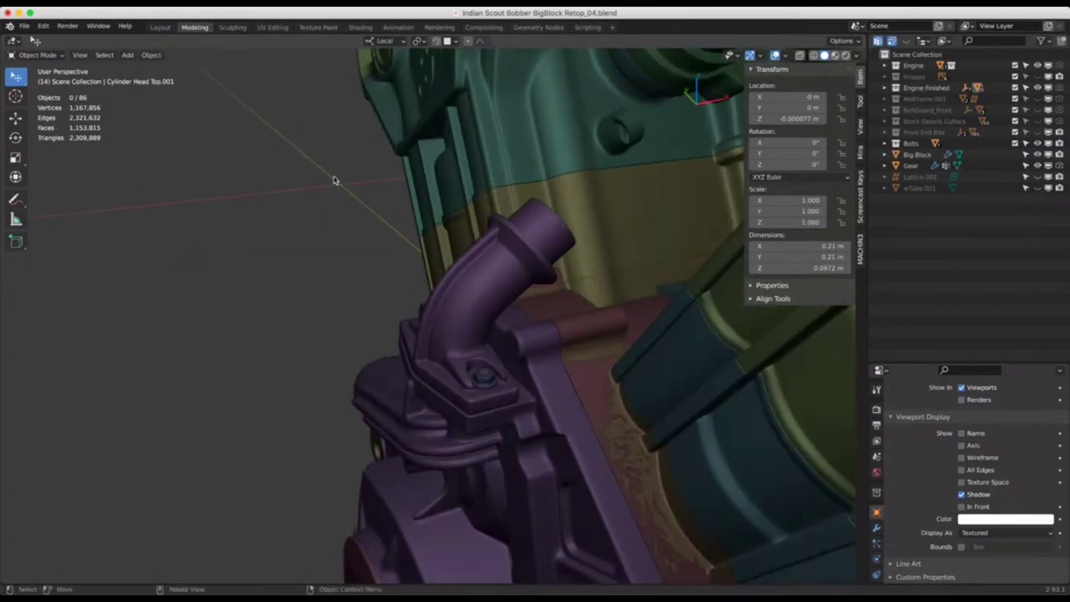
pyautogui.scroll(-3, 351, 234)
pyautogui.scroll(-3, 285, 299)
pyautogui.scroll(-3, 285, 299)
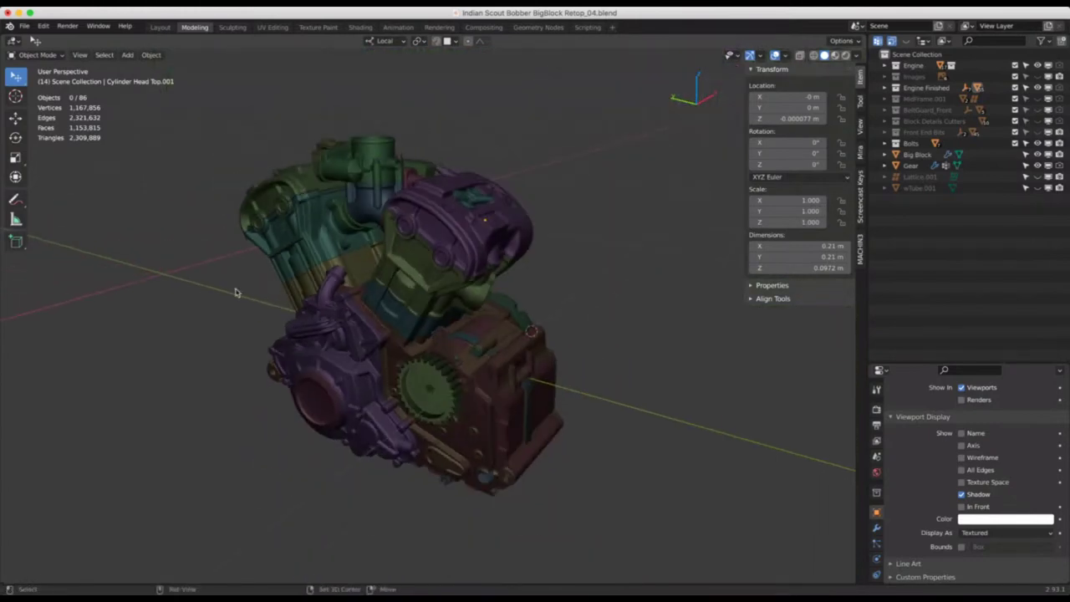
pyautogui.moveTo(237, 292); pyautogui.dragTo(401, 292, button='middle')
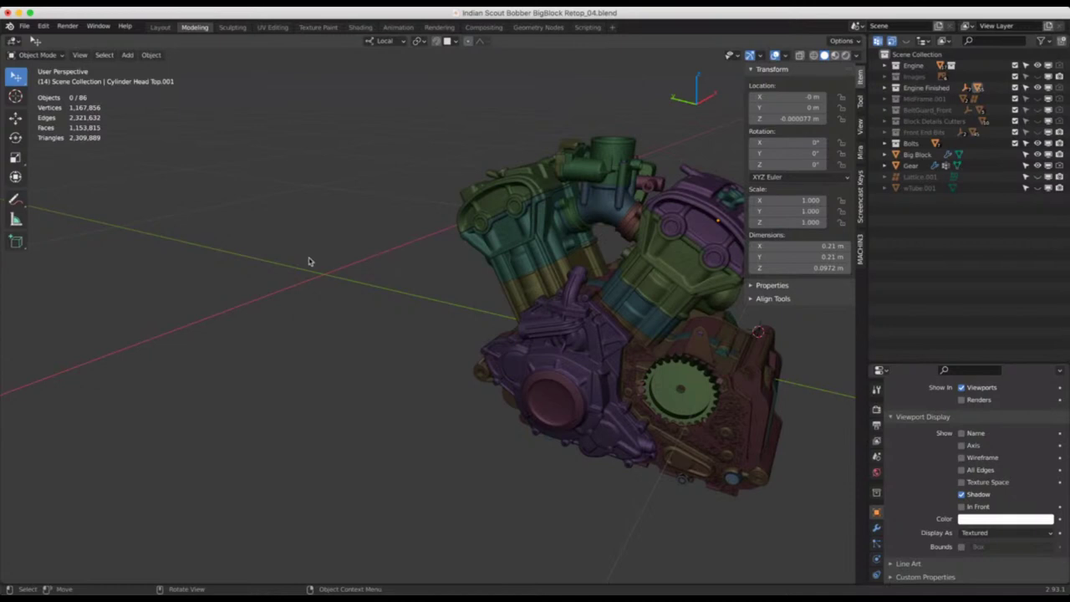
# Snap the 3D cursor to world origin, add a Circle mesh there and isolate Circle.005
pyautogui.hotkey('shift', 's')
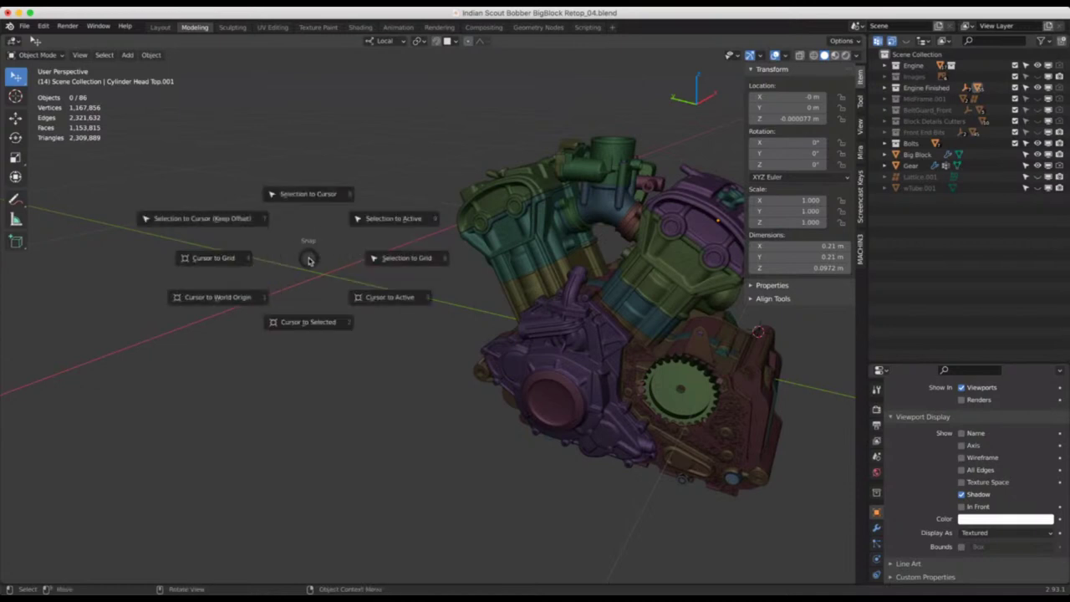
pyautogui.click(239, 306)
pyautogui.scroll(8, 319, 286)
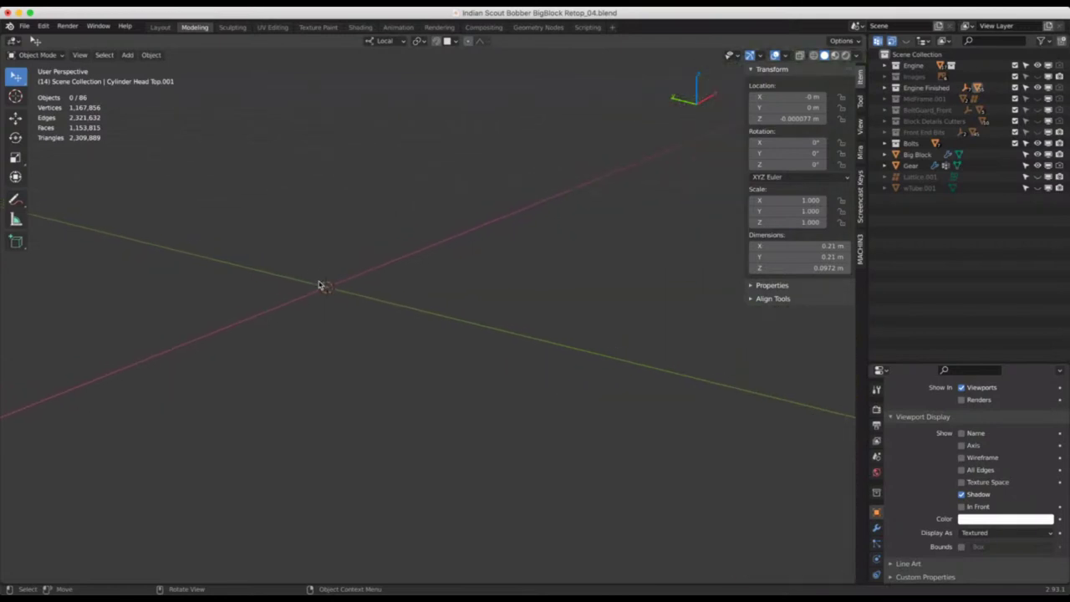
pyautogui.click(127, 54)
pyautogui.moveTo(149, 81)
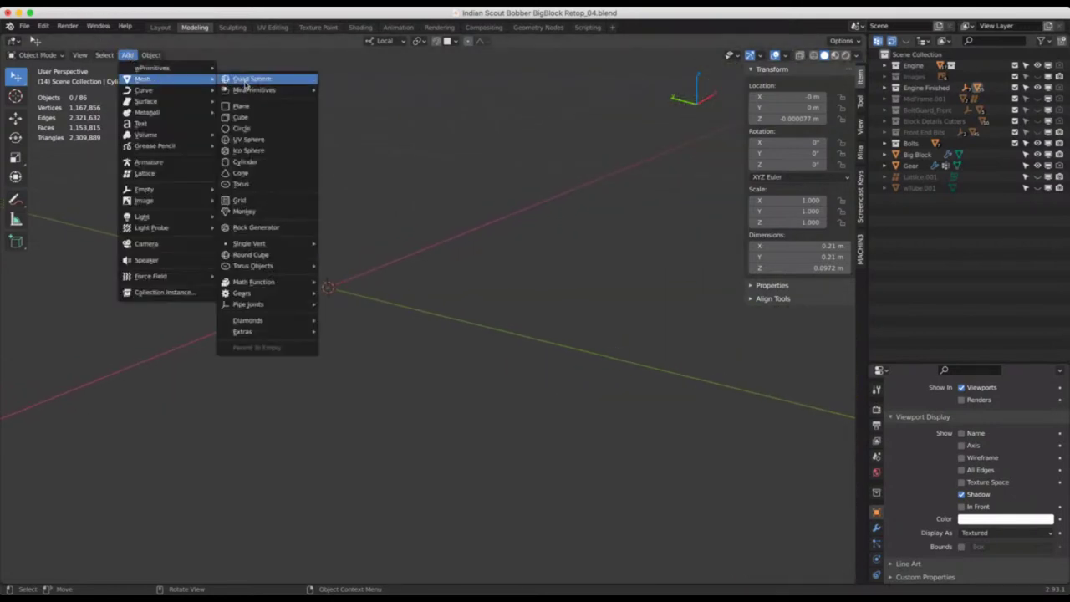
pyautogui.click(242, 129)
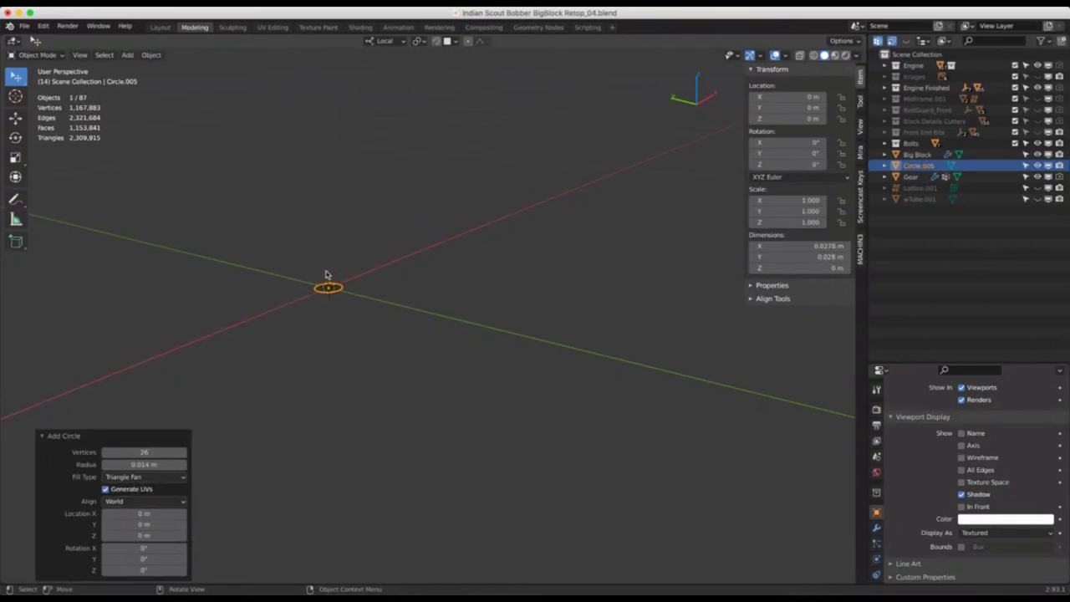
pyautogui.click(342, 315)
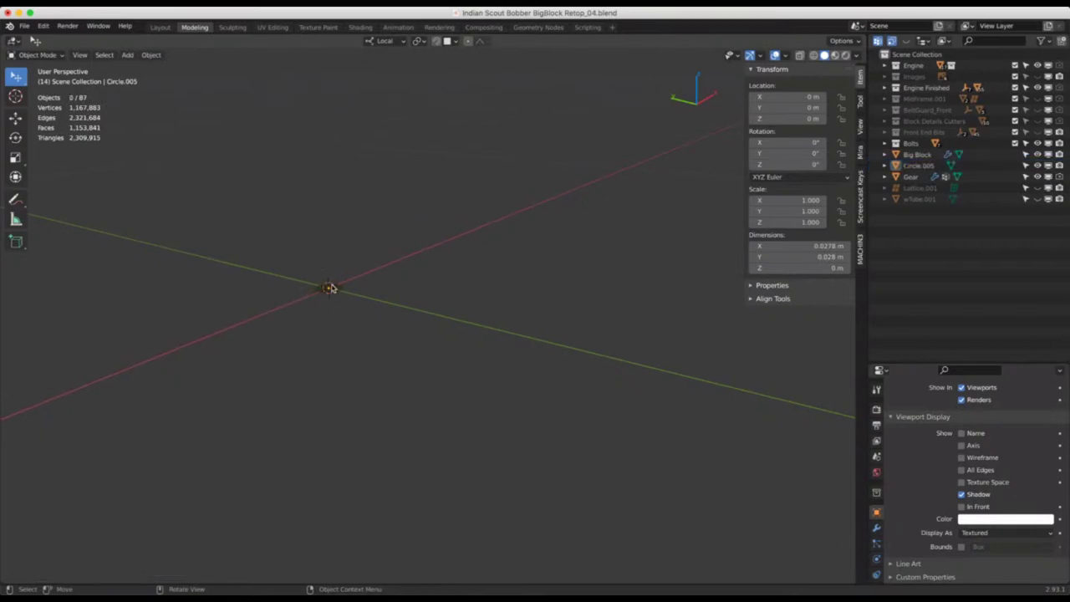
pyautogui.click(334, 290)
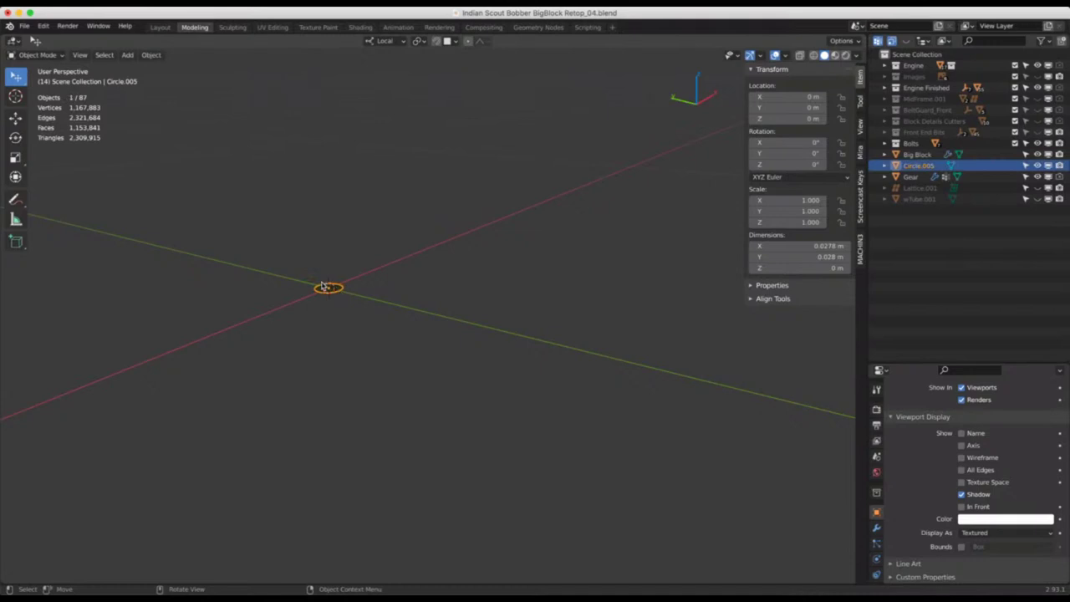
pyautogui.press('/')
pyautogui.press('/')
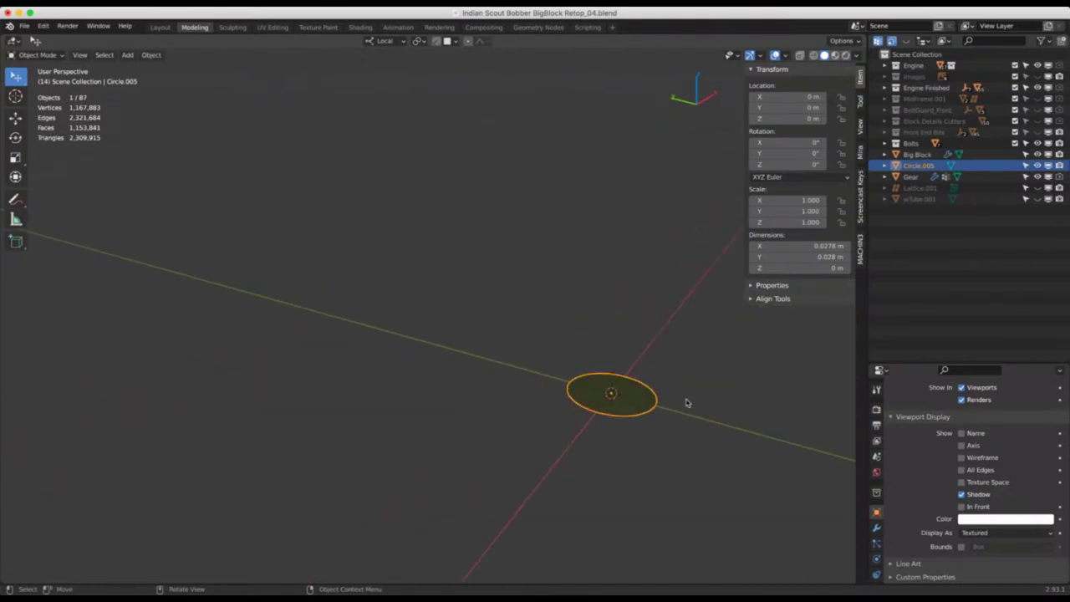
pyautogui.scroll(5, 421, 333)
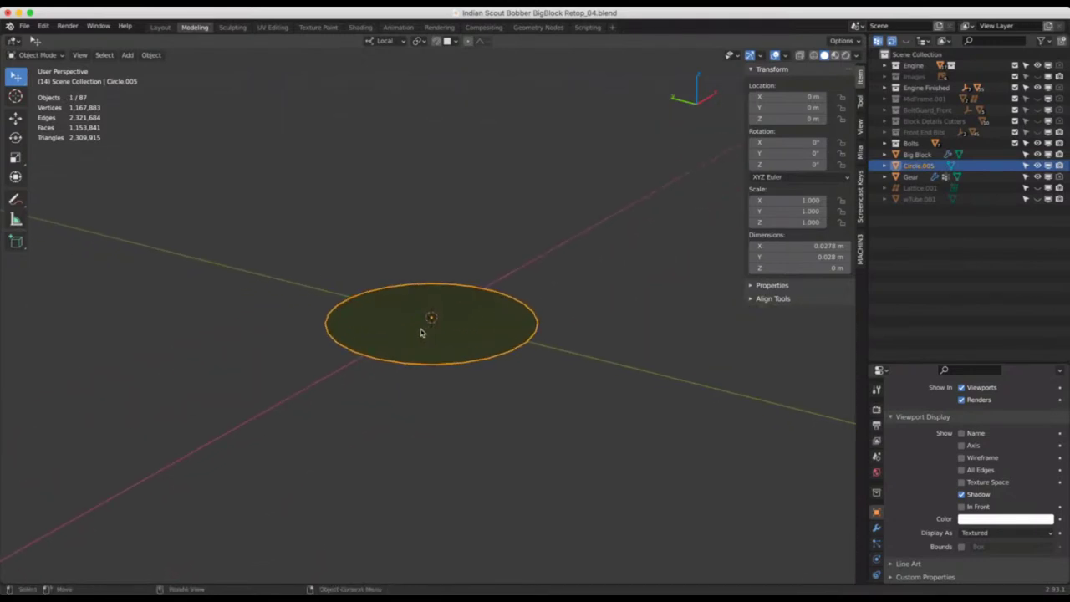
# Enter Edit Mode in vertex select and circle-select the circle's centre vertex
pyautogui.press('Tab')
pyautogui.moveTo(430, 346); pyautogui.dragTo(438, 376, button='middle')
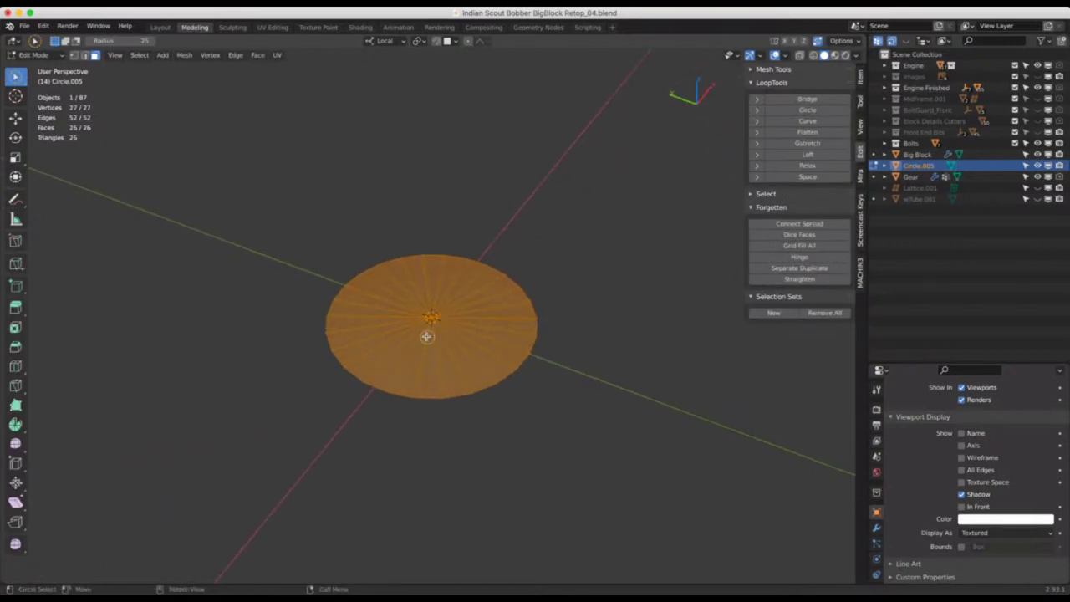
pyautogui.press('1')
pyautogui.hotkey('alt', 'a')
pyautogui.press('c')
pyautogui.click(431, 318)
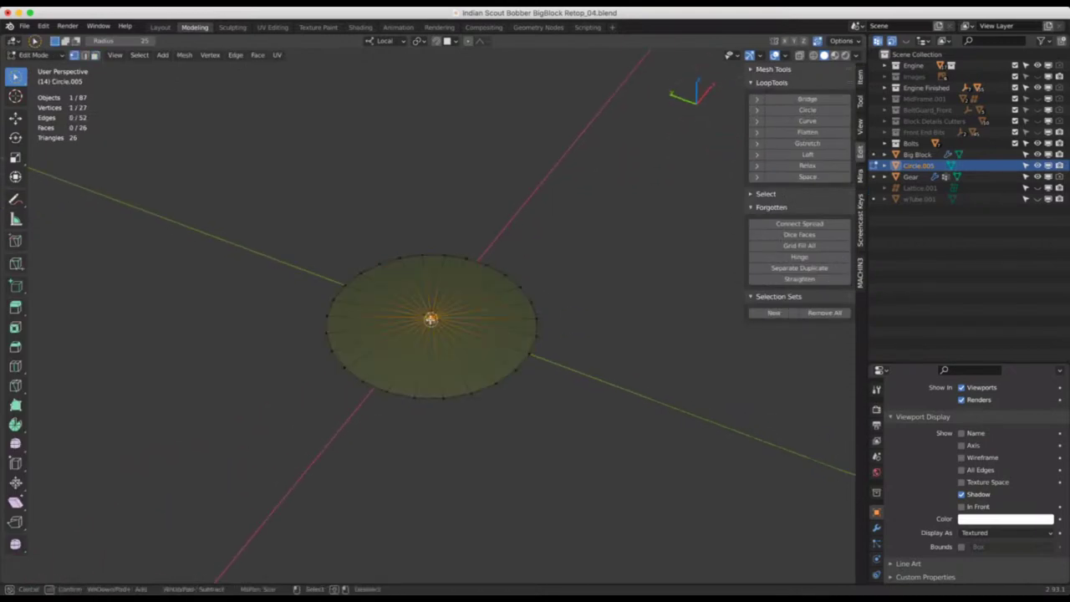
pyautogui.rightClick(431, 318)
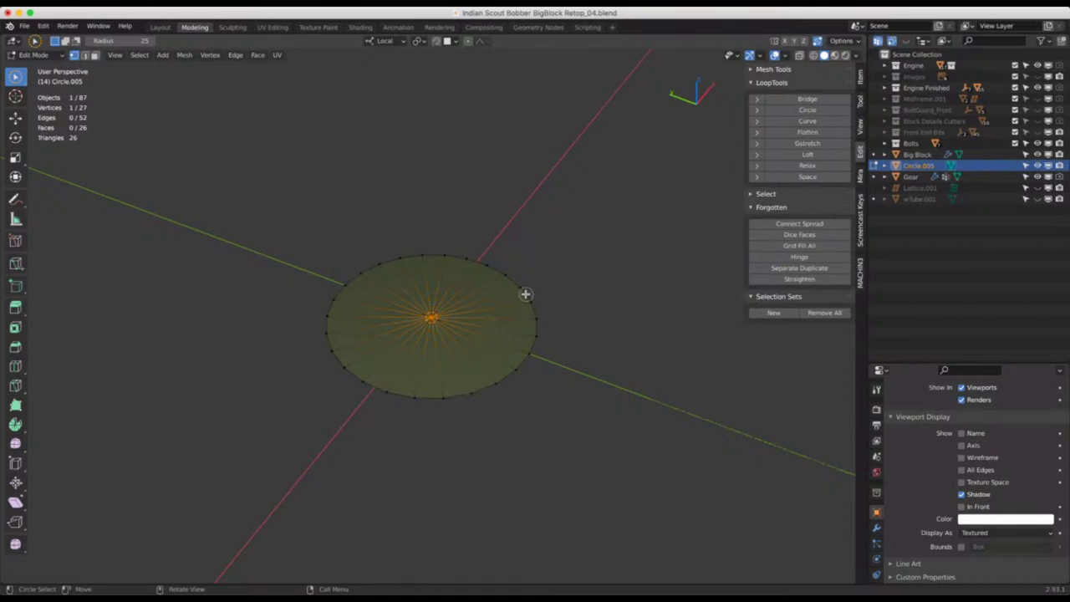
# Select only the centre vertex, invert the selection and delete the 26 rim vertices
pyautogui.press('c')
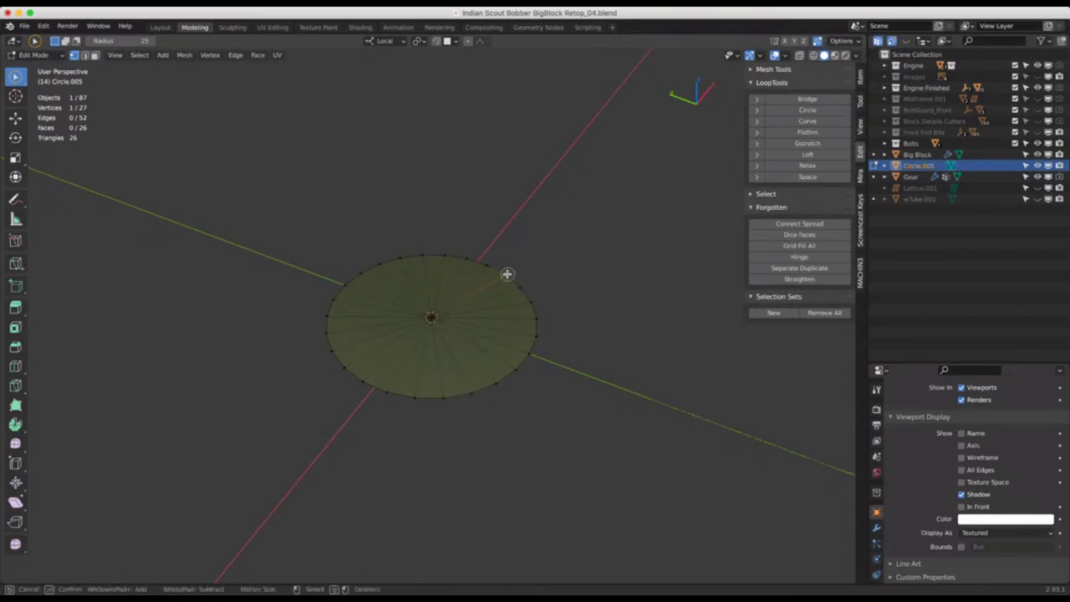
pyautogui.rightClick(507, 273)
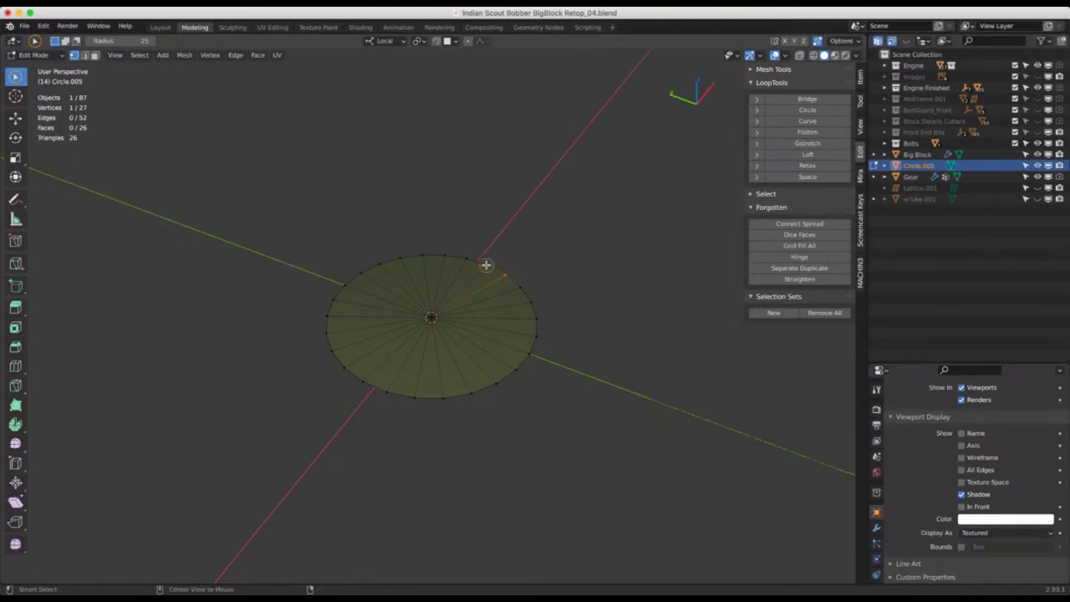
pyautogui.keyDown('shift'); pyautogui.click(484, 263); pyautogui.keyUp('shift')
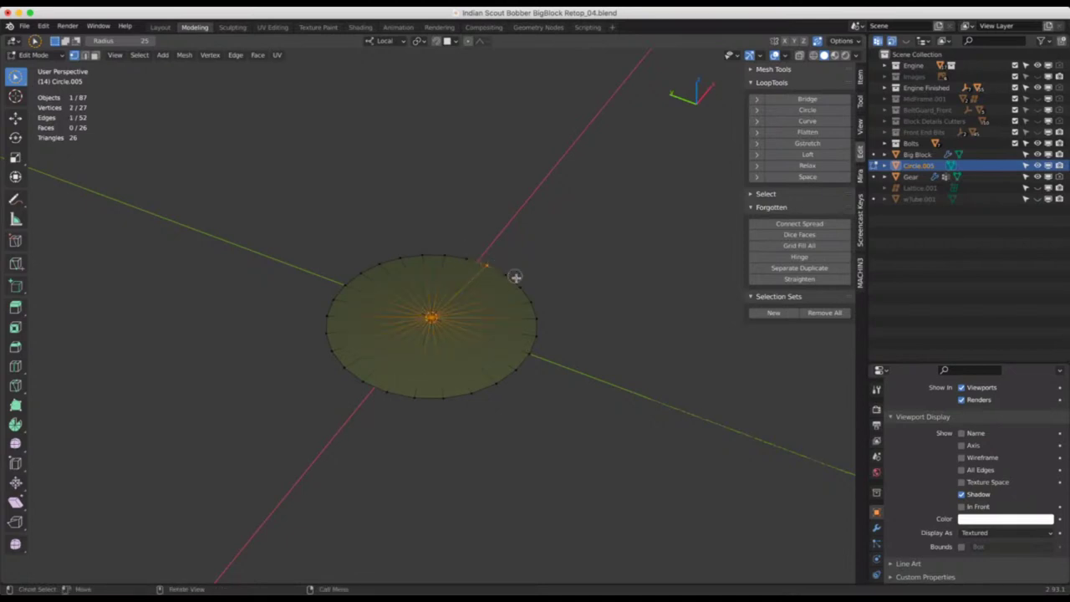
pyautogui.moveTo(16, 89); pyautogui.dragTo(55, 80)
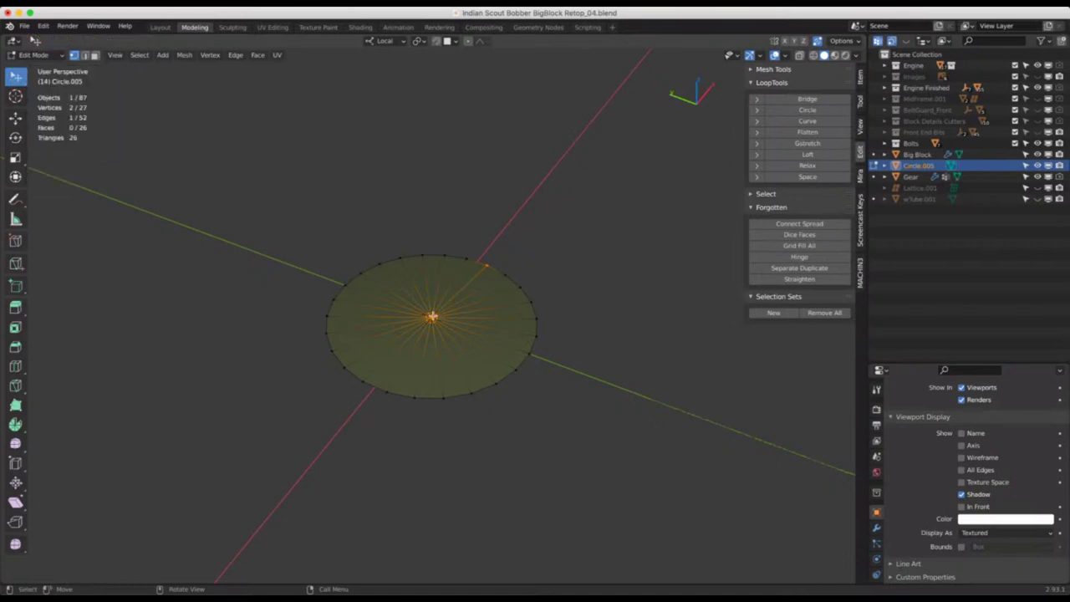
pyautogui.click(434, 319)
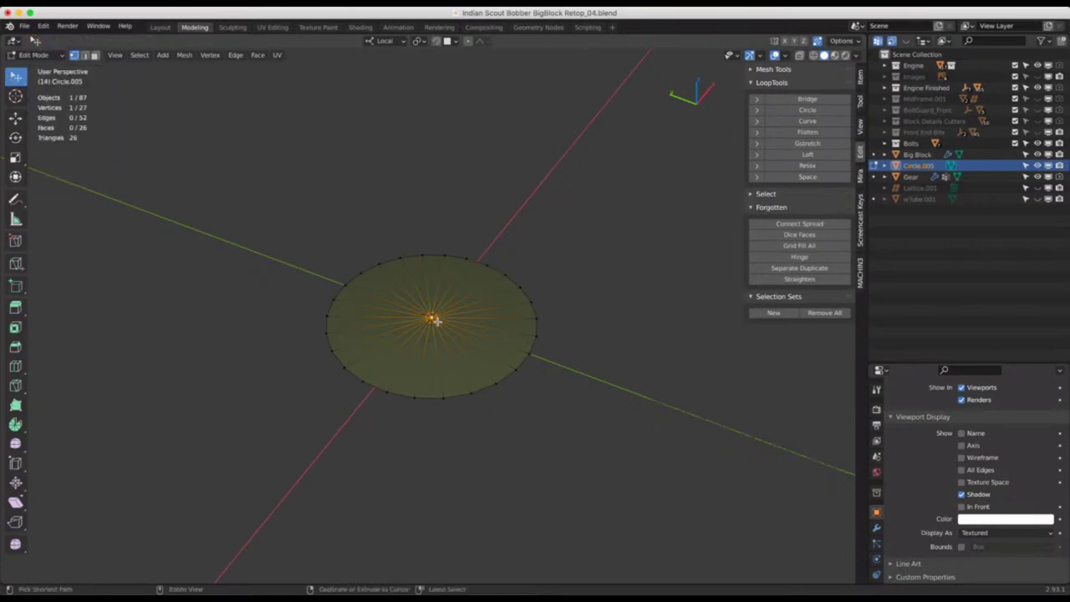
pyautogui.hotkey('ctrl', 'i')
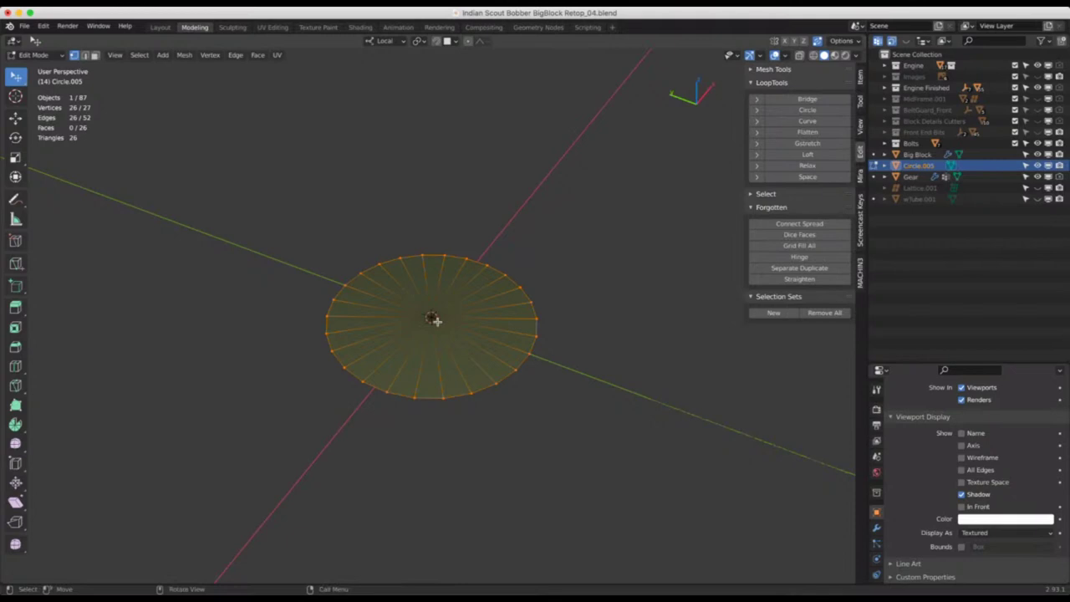
pyautogui.press('x')
pyautogui.click(364, 281)
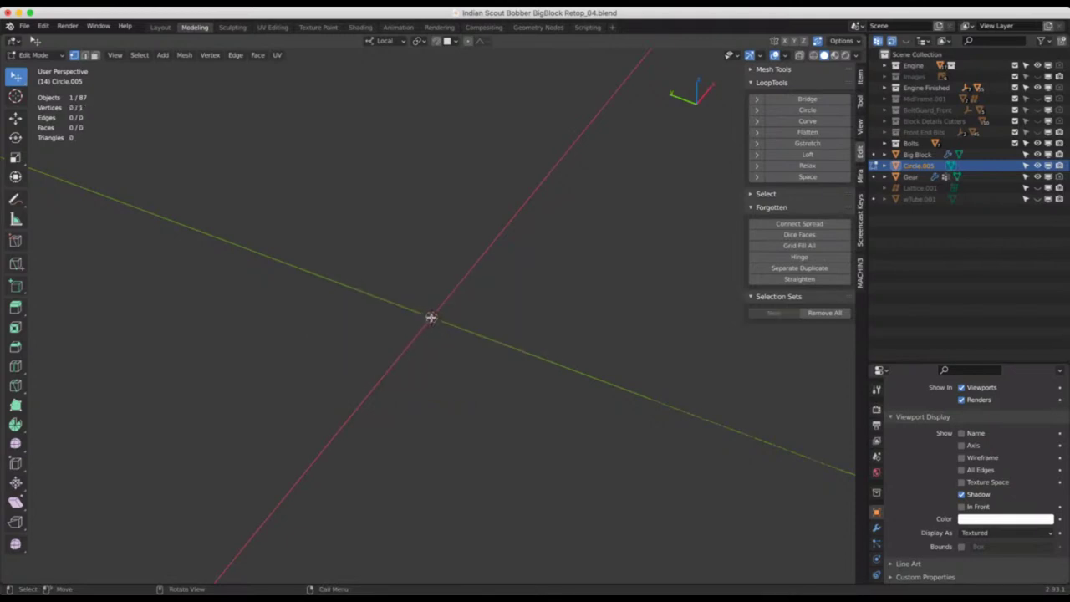
# In Right view, extrude the centre vertex straight up above the origin
pyautogui.click(431, 317)
pyautogui.moveTo(460, 403); pyautogui.dragTo(449, 359, button='middle')
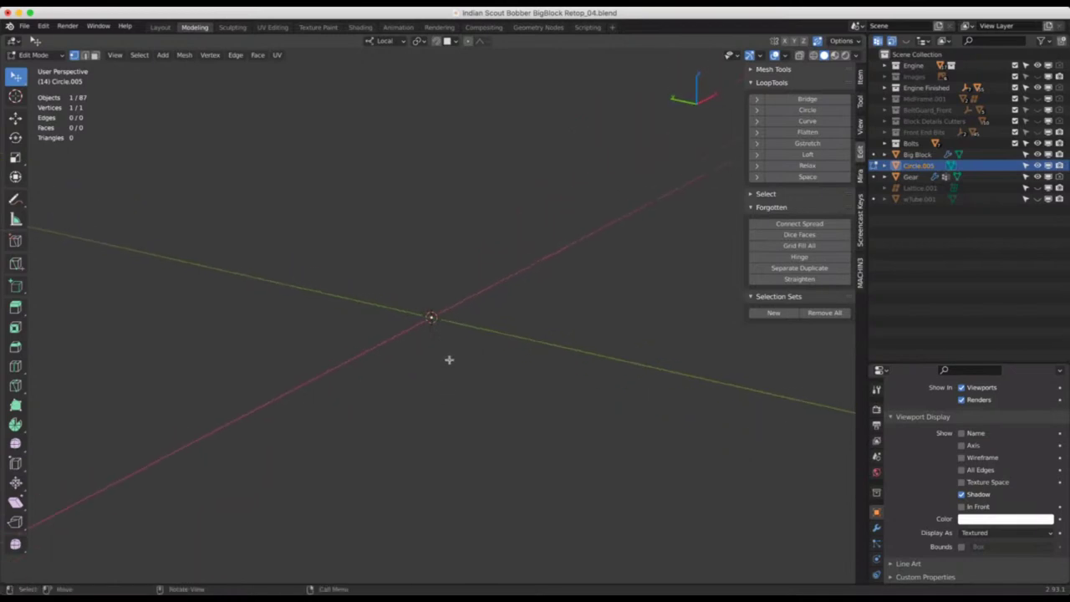
pyautogui.press('KP_3')
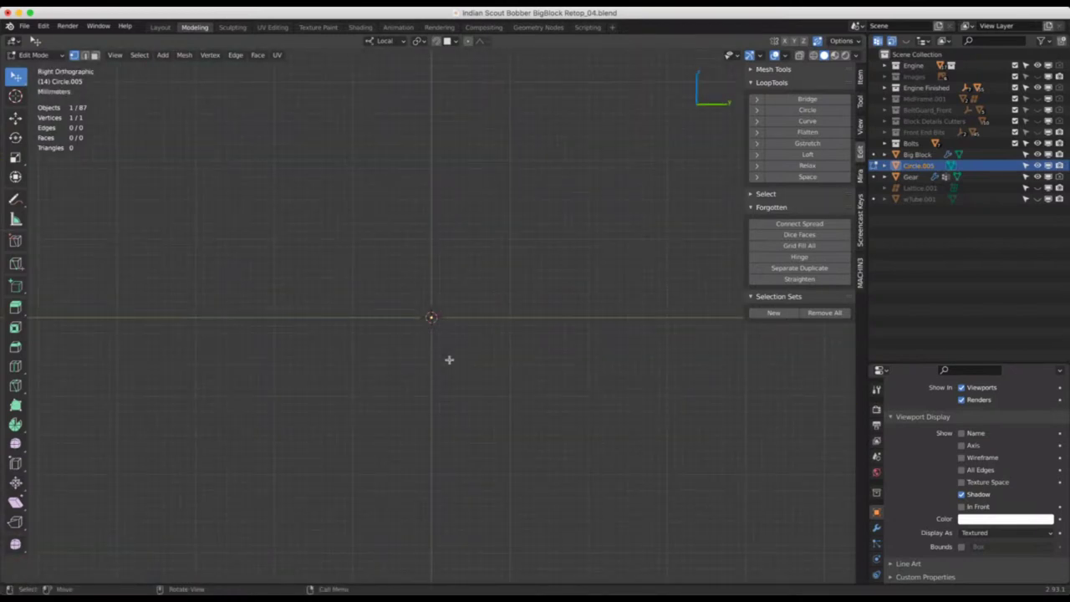
pyautogui.press('e')
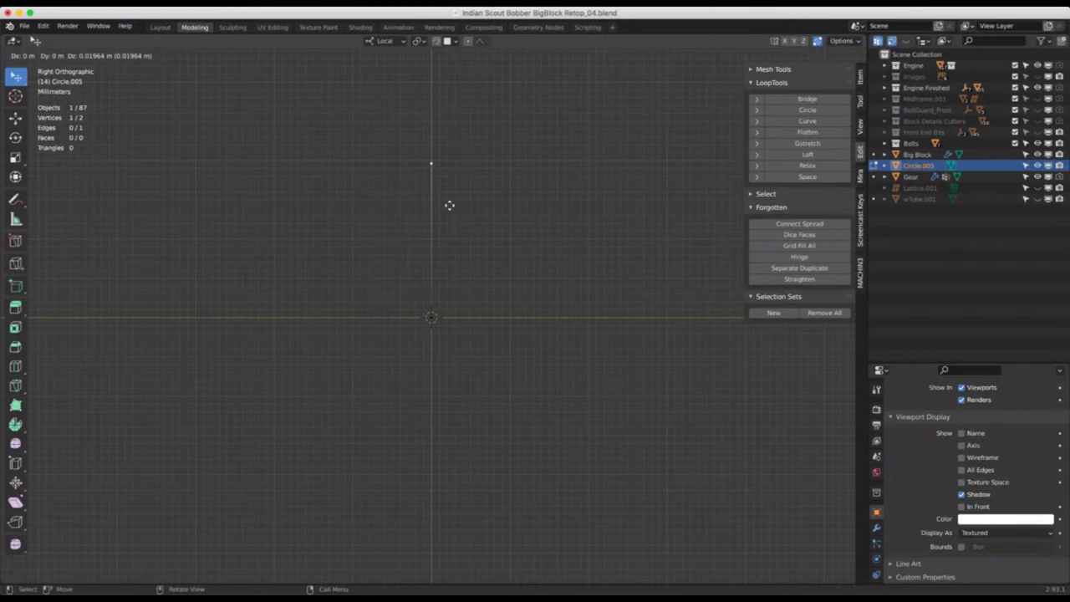
pyautogui.click(448, 206)
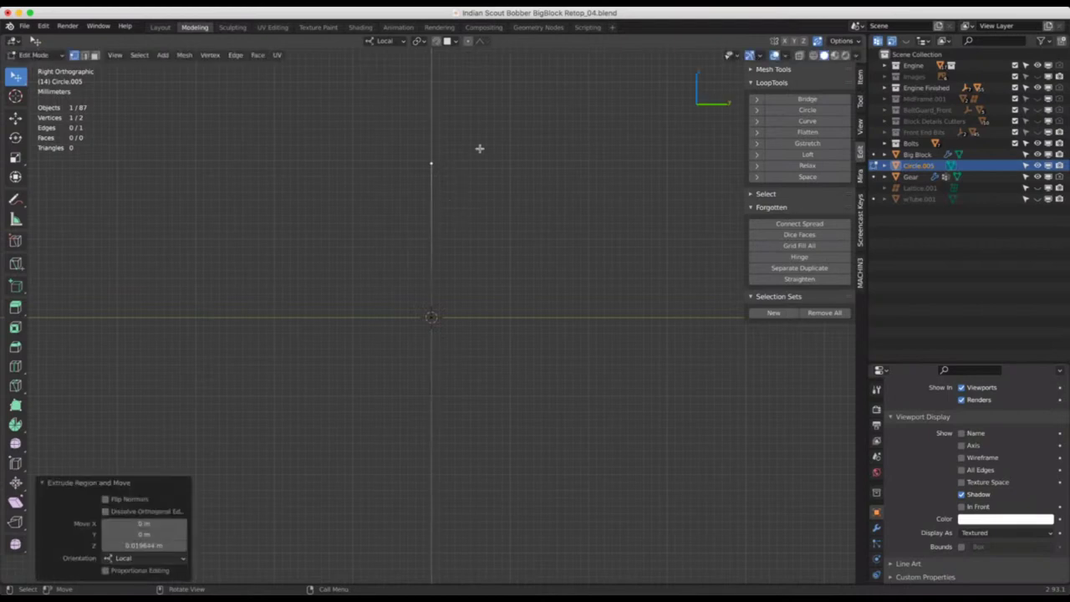
# Add two more connected vertices to bend the path, then begin a vertex bevel on the corner
pyautogui.press('e')
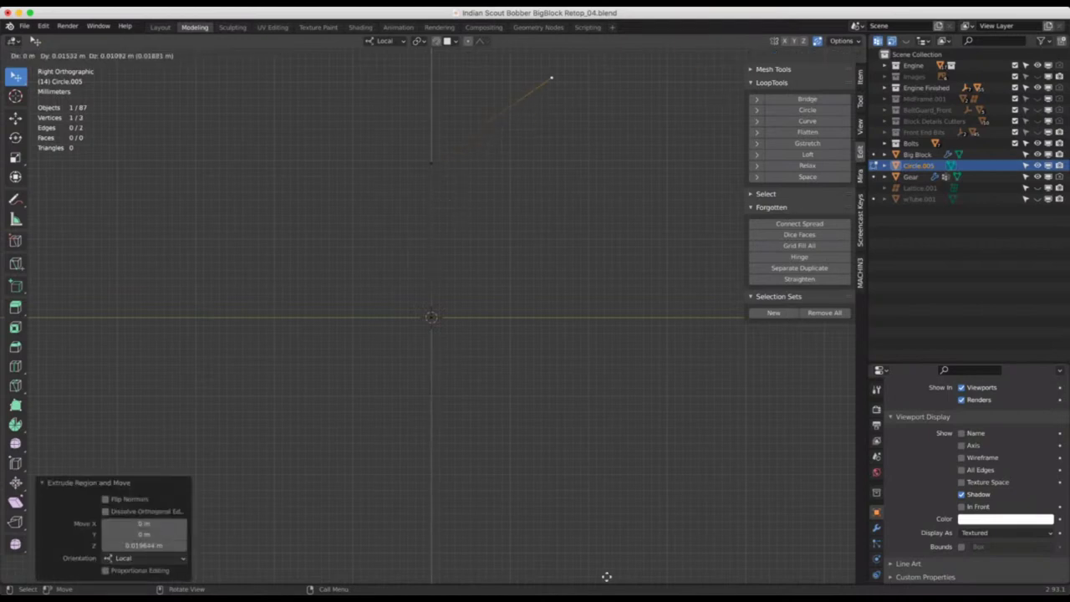
pyautogui.click(610, 577)
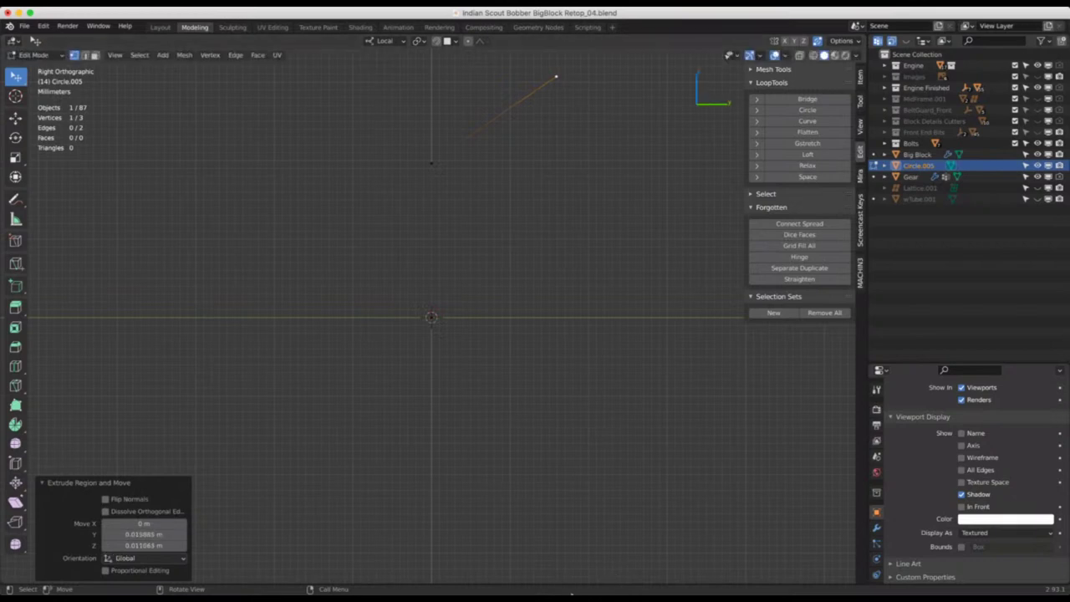
pyautogui.scroll(-3, 502, 192)
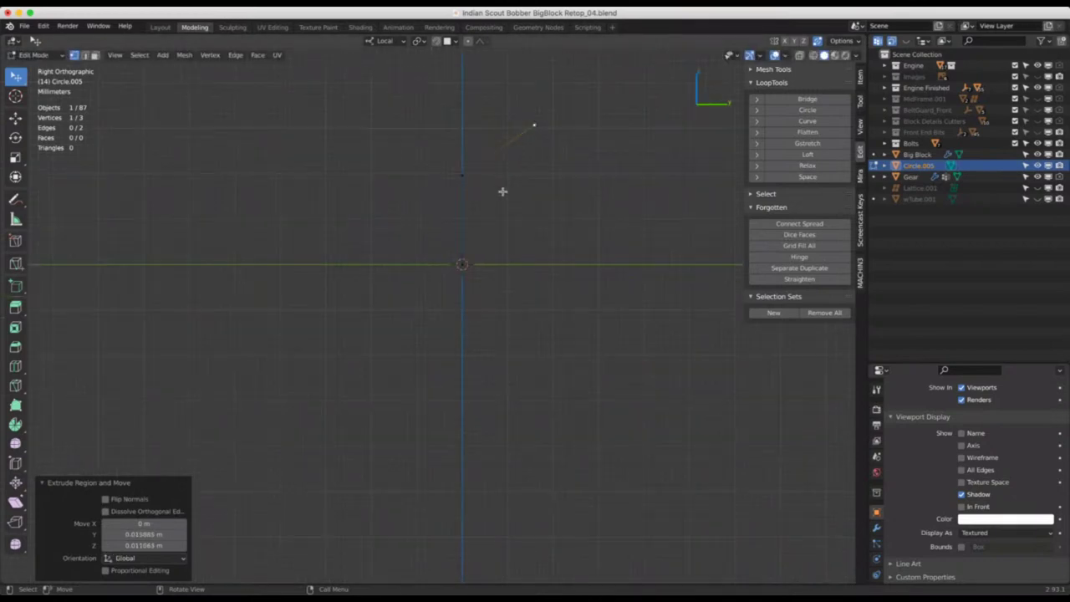
pyautogui.keyDown('shift'); pyautogui.moveTo(502, 192); pyautogui.dragTo(502, 284, button='middle'); pyautogui.keyUp('shift')
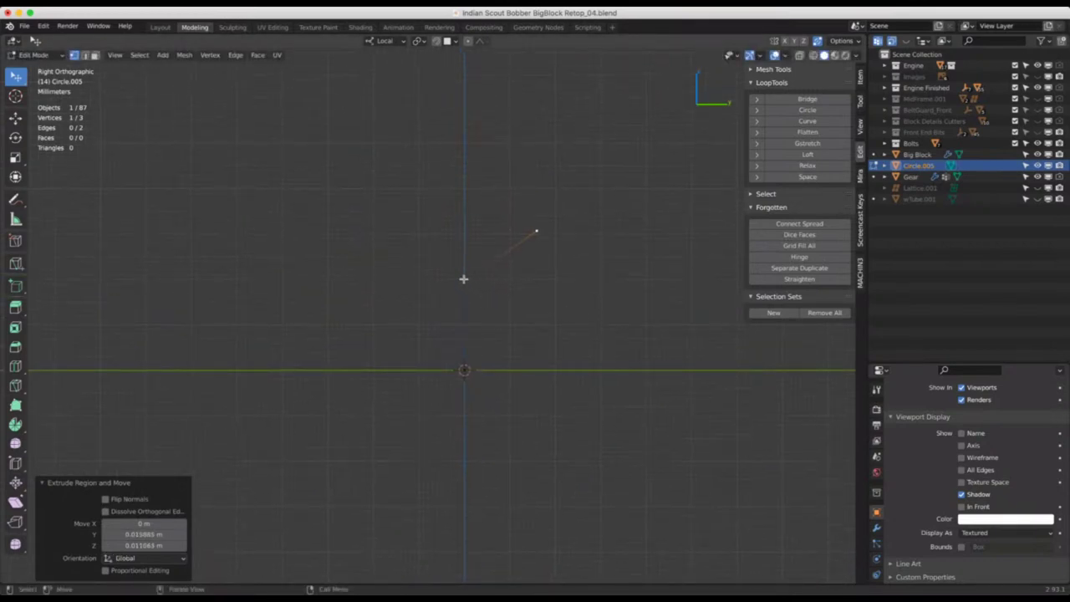
pyautogui.keyDown('ctrl'); pyautogui.rightClick(463, 278); pyautogui.keyUp('ctrl')
pyautogui.scroll(4, 485, 299)
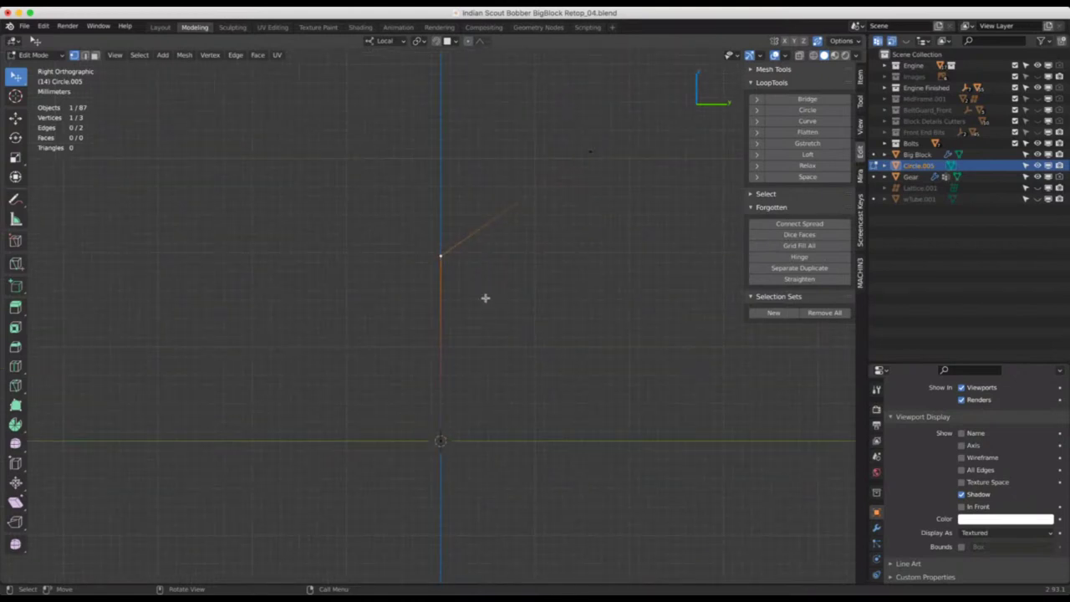
pyautogui.hotkey('ctrl', 'shift', 'b')
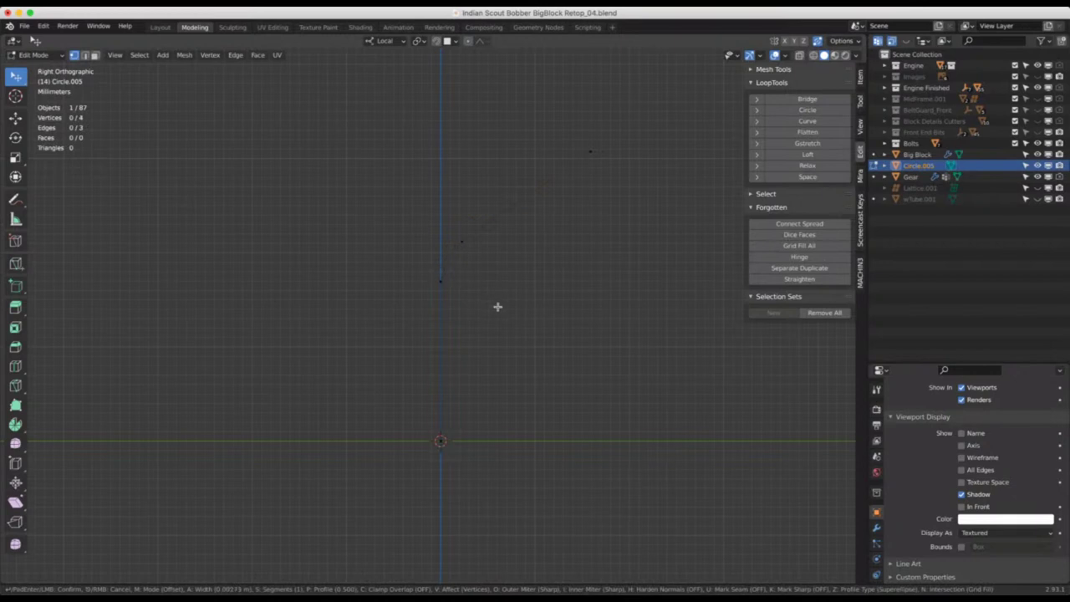
pyautogui.scroll(3, 503, 316)
pyautogui.click(508, 325)
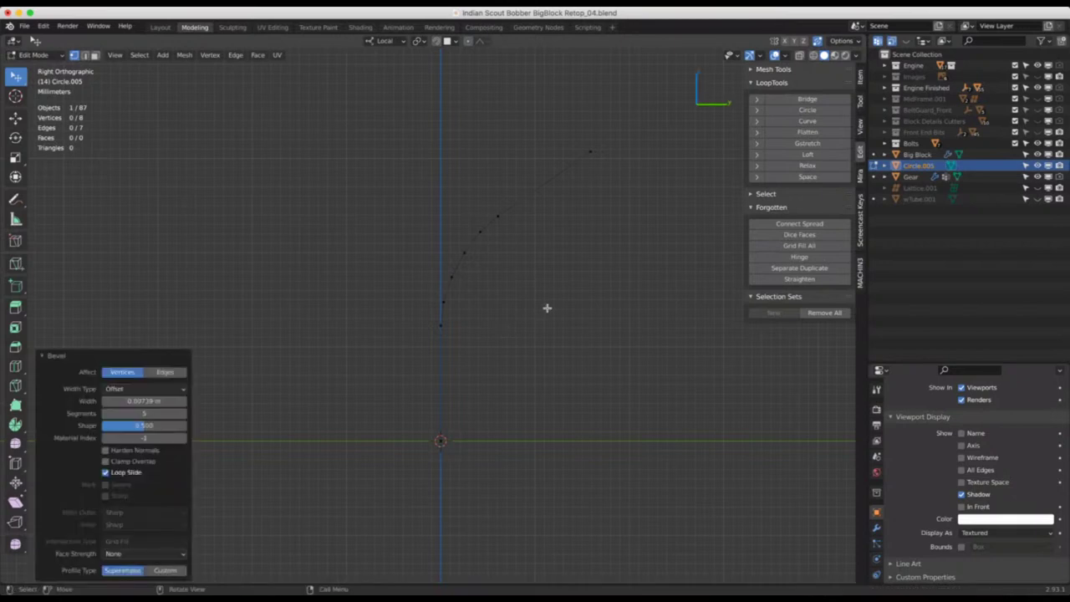
pyautogui.moveTo(547, 305); pyautogui.dragTo(470, 337, button='middle')
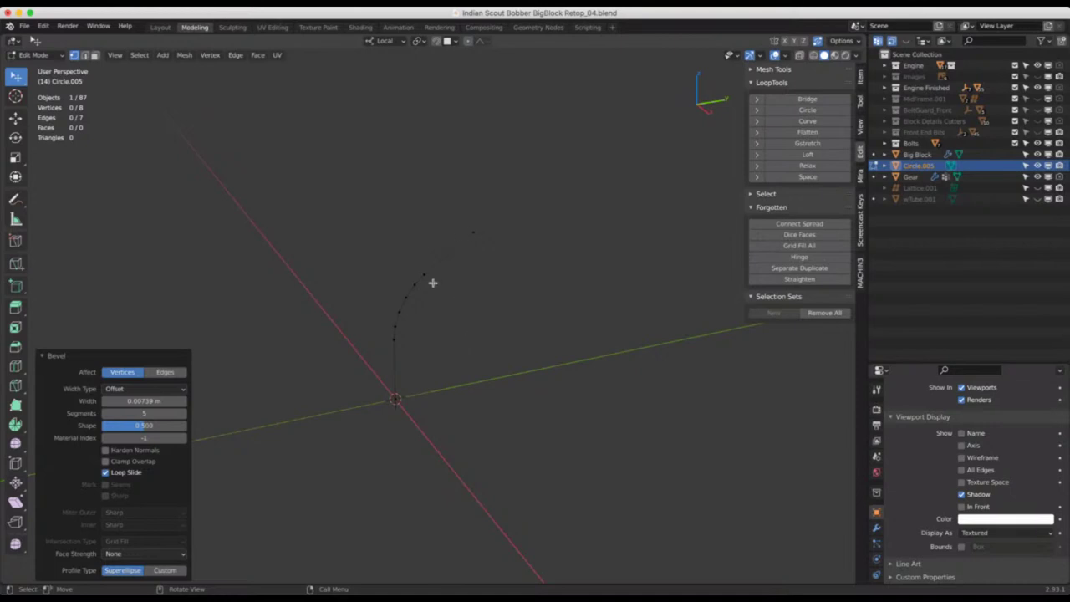
pyautogui.scroll(-4, 425, 327)
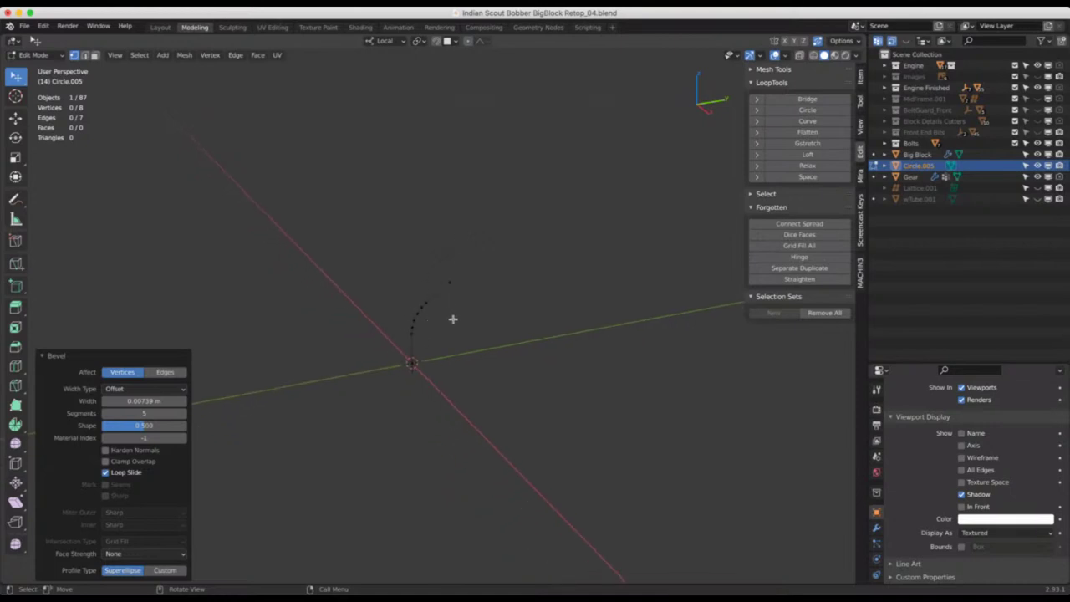
pyautogui.moveTo(453, 319); pyautogui.dragTo(490, 291, button='middle')
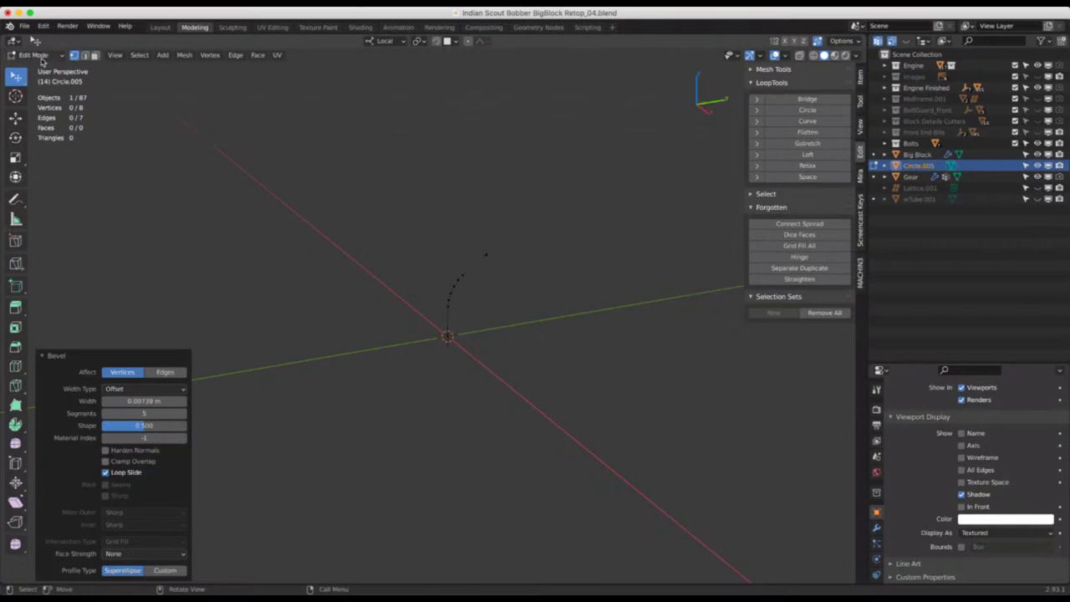
# In Object Mode, convert Circle.005 to a curve and show its Object Data properties
pyautogui.click(38, 55)
pyautogui.click(44, 70)
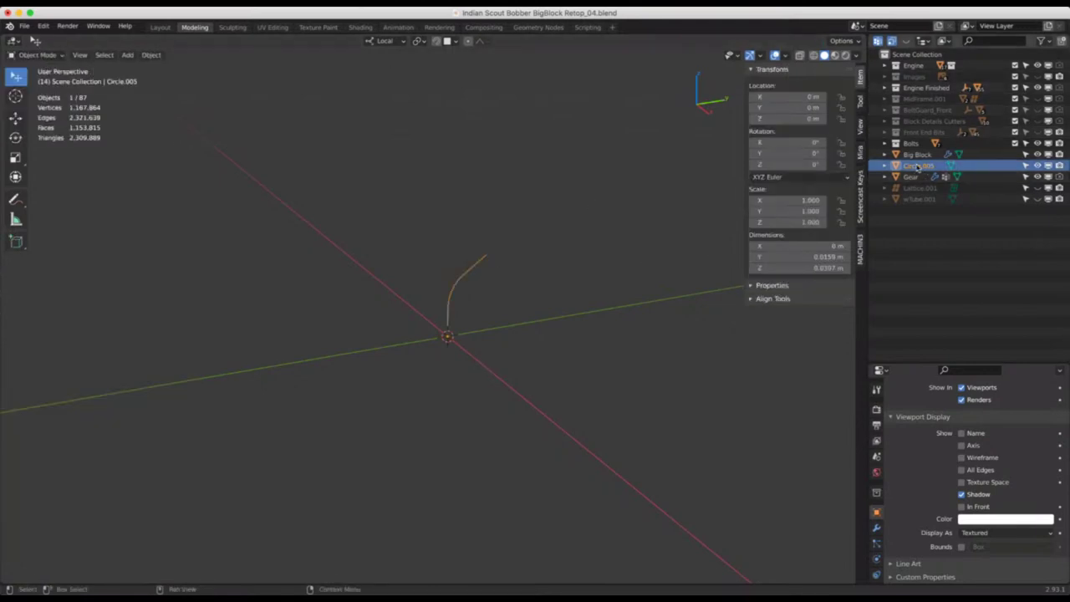
pyautogui.click(151, 54)
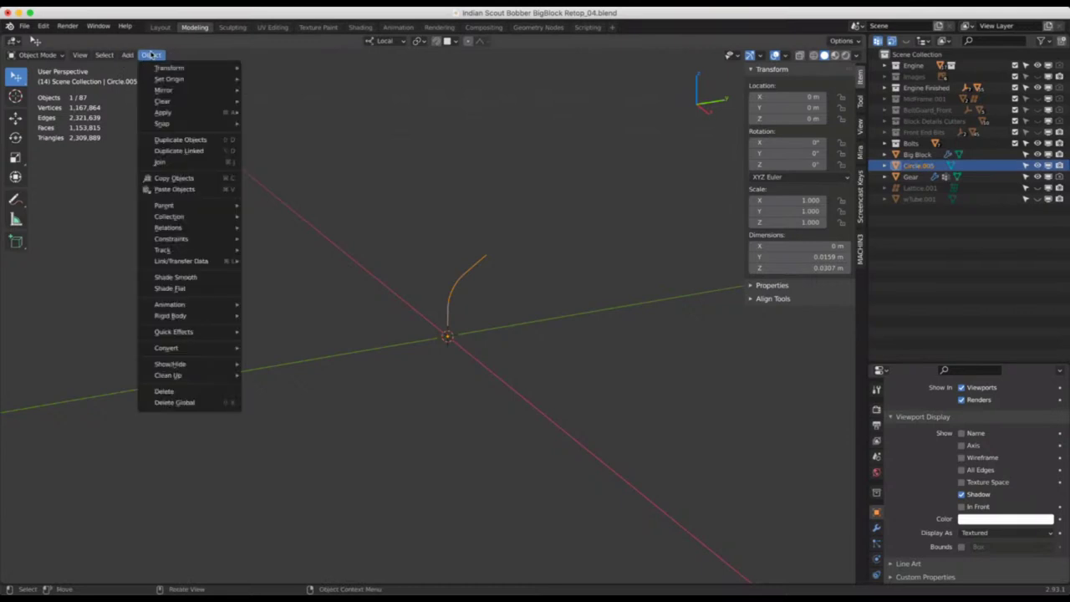
pyautogui.moveTo(207, 349)
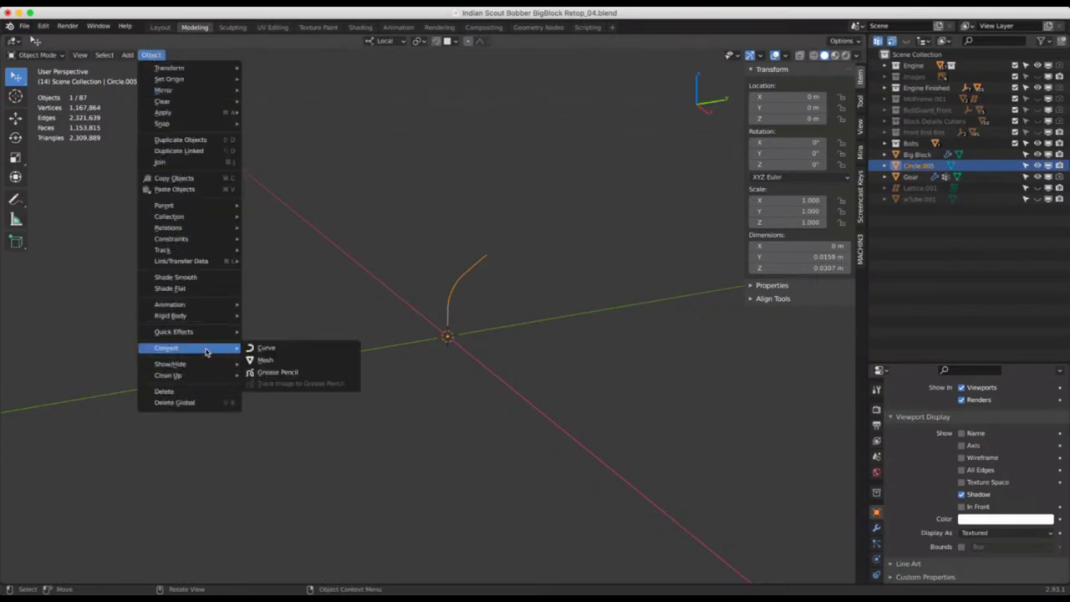
pyautogui.click(270, 349)
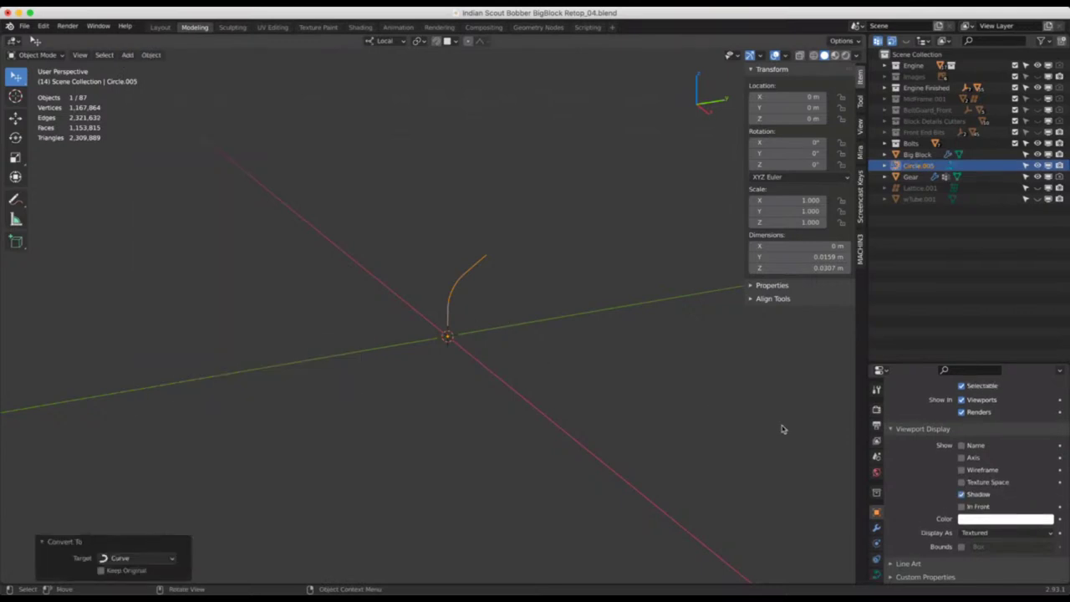
pyautogui.click(876, 573)
pyautogui.scroll(-1, 905, 523)
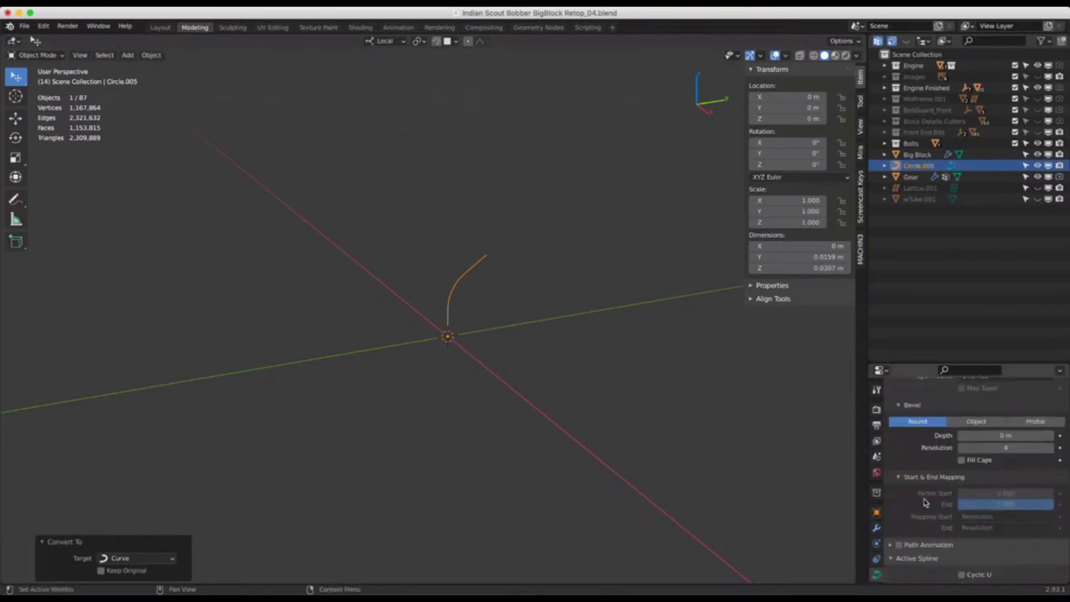
# Set Circle.005's bevel depth to 0.008 m, making a round tube, then deselect it
pyautogui.moveTo(998, 434)
pyautogui.mouseDown()
pyautogui.moveTo(1020, 434)
pyautogui.moveTo(993, 435)
pyautogui.moveTo(1015, 434)
pyautogui.moveTo(1006, 434)
pyautogui.mouseUp()
pyautogui.click(502, 318)
pyautogui.scroll(6, 460, 305)
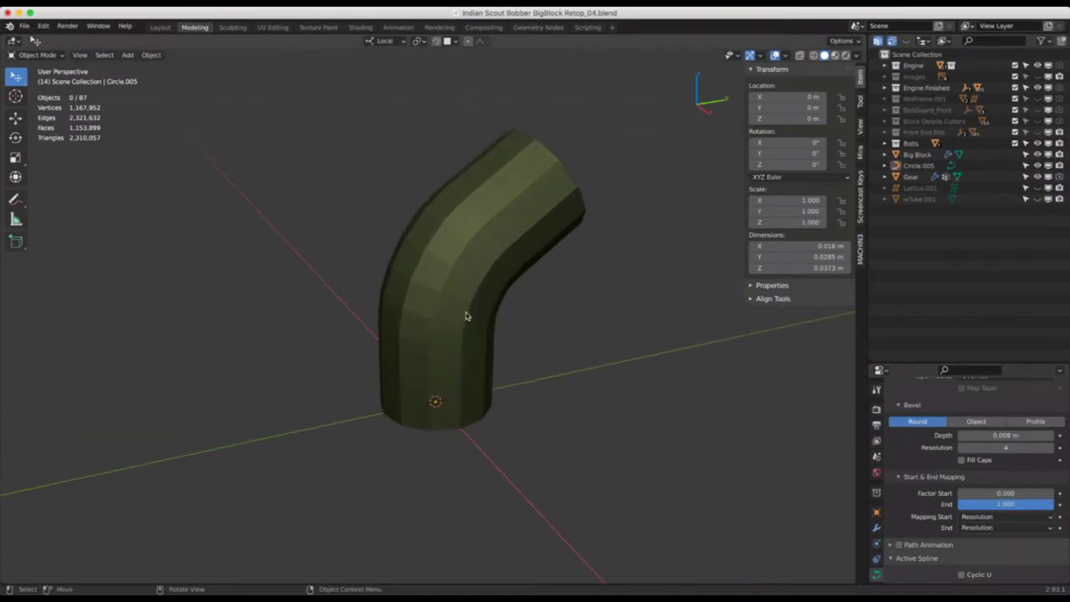
pyautogui.moveTo(465, 313)
pyautogui.mouseDown(button='middle')
pyautogui.moveTo(553, 301)
pyautogui.moveTo(513, 320)
pyautogui.moveTo(475, 313)
pyautogui.moveTo(488, 324)
pyautogui.moveTo(502, 323)
pyautogui.moveTo(302, 309)
pyautogui.moveTo(434, 311)
pyautogui.moveTo(452, 301)
pyautogui.mouseUp(button='middle')
pyautogui.scroll(-3, 466, 323)
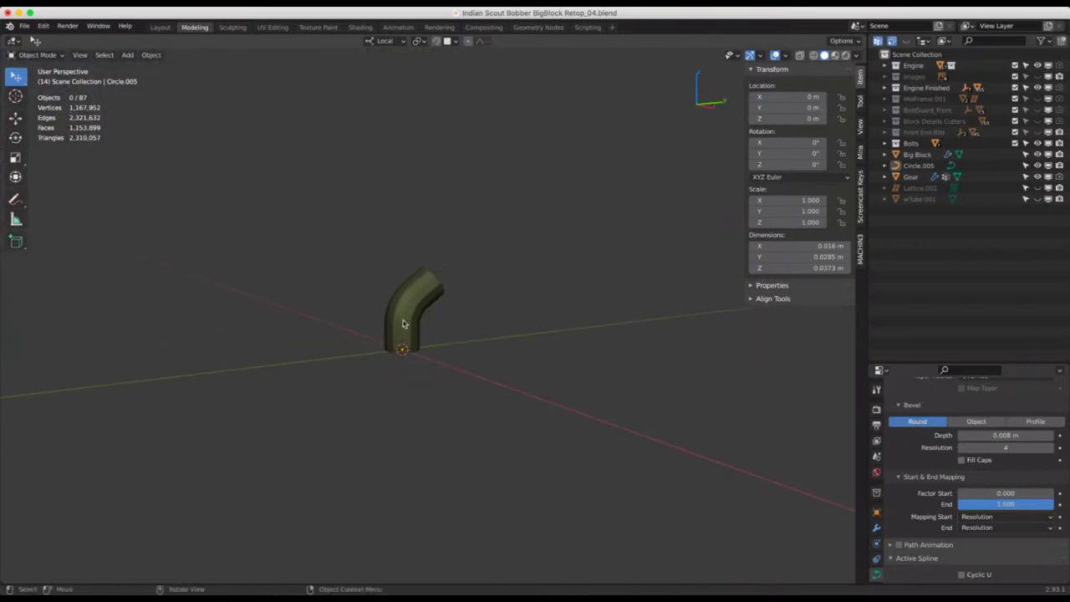
# Inspect the bent tube from another angle, then select Circle.005 in the Outliner
pyautogui.scroll(3, 401, 322)
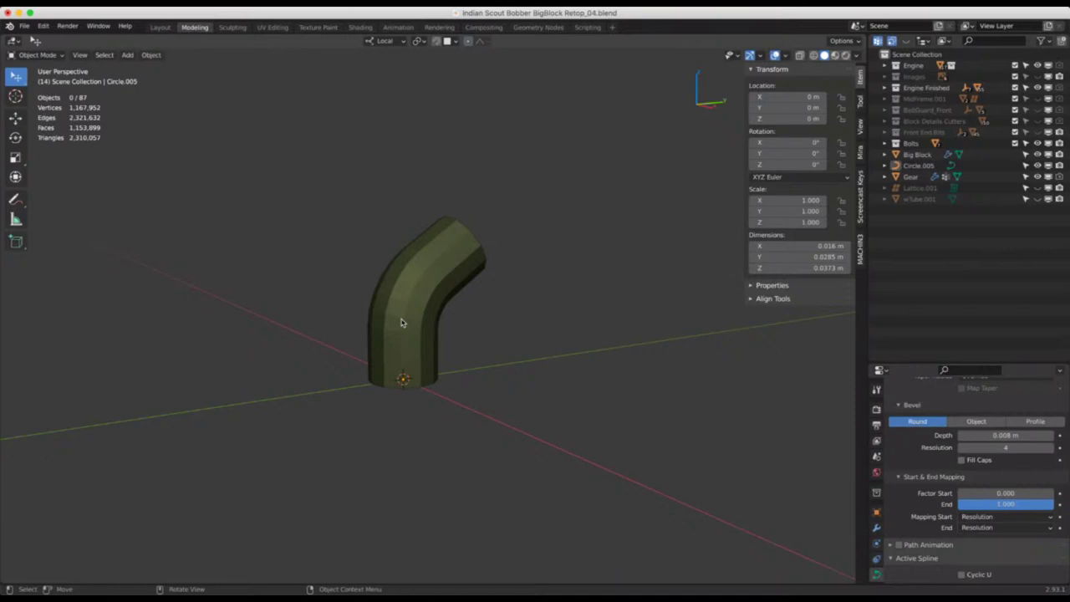
pyautogui.scroll(-5, 425, 297)
pyautogui.moveTo(426, 296); pyautogui.dragTo(418, 328, button='middle')
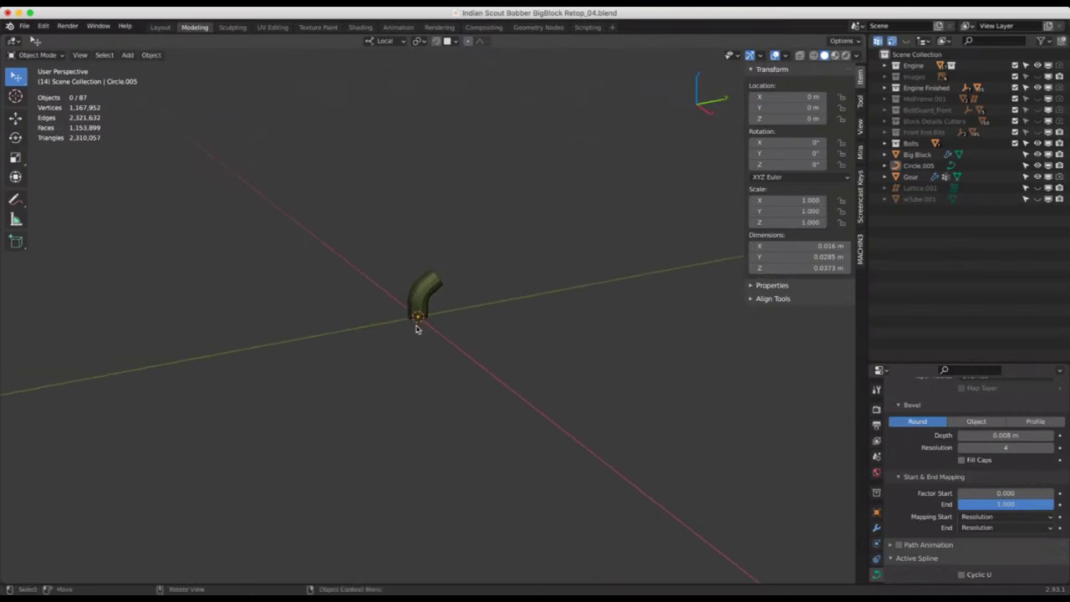
pyautogui.scroll(5, 425, 306)
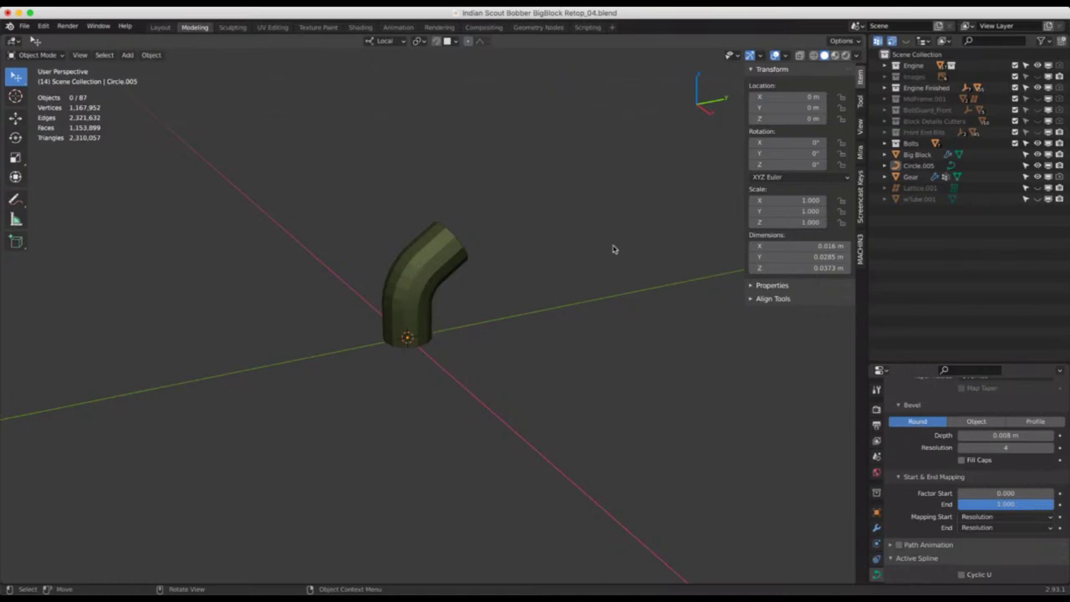
pyautogui.click(923, 167)
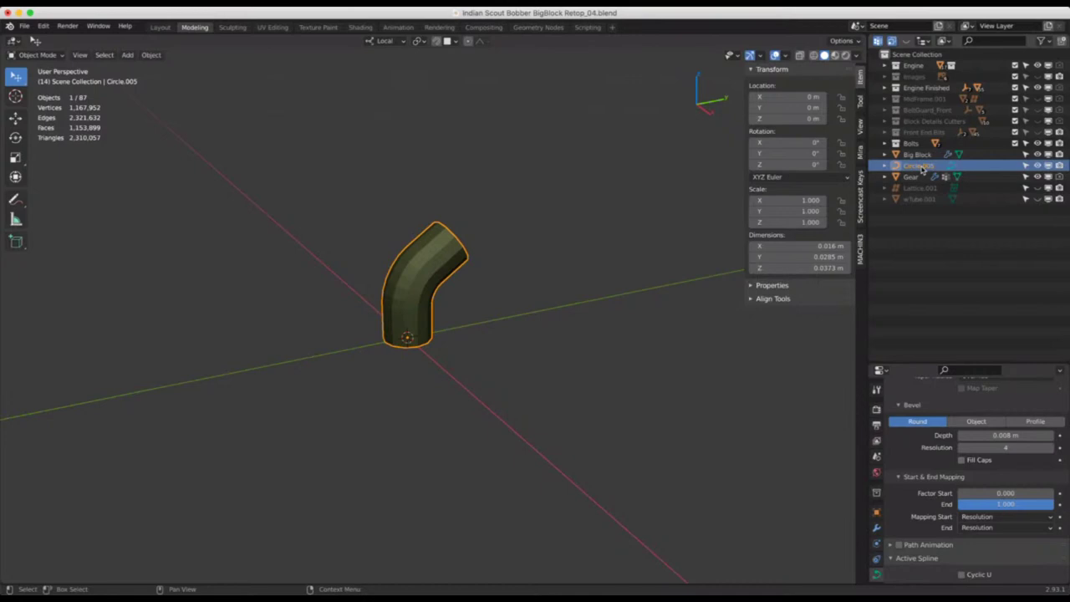
# Delete the Circle.005 tube and leave local view to see the whole engine
pyautogui.press('x')
pyautogui.press('KP_Divide')
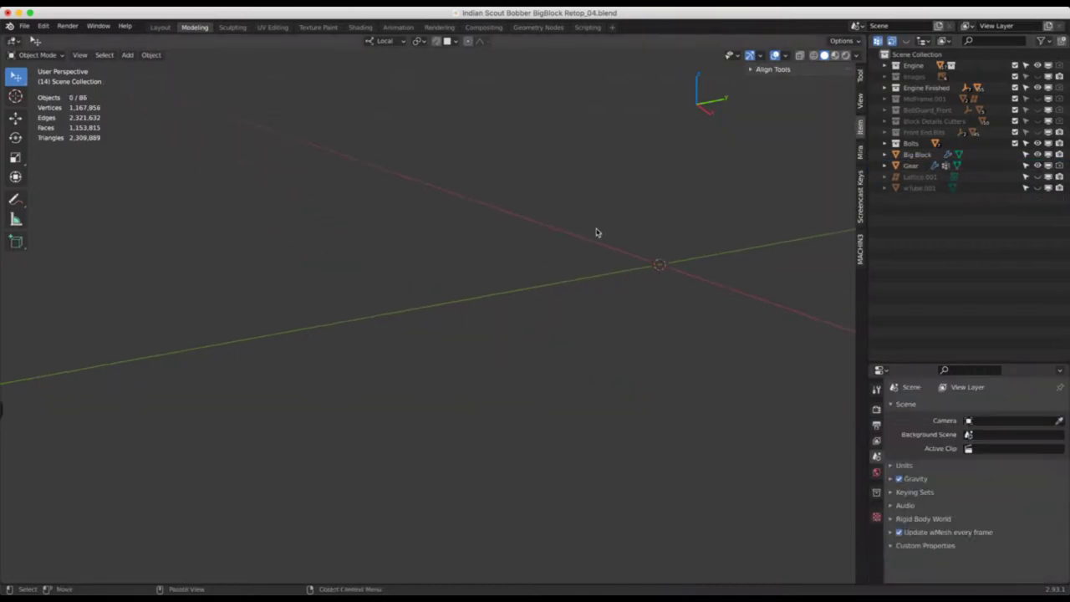
pyautogui.scroll(-6, 642, 199)
pyautogui.moveTo(439, 183); pyautogui.dragTo(457, 245, button='middle')
pyautogui.scroll(5, 413, 229)
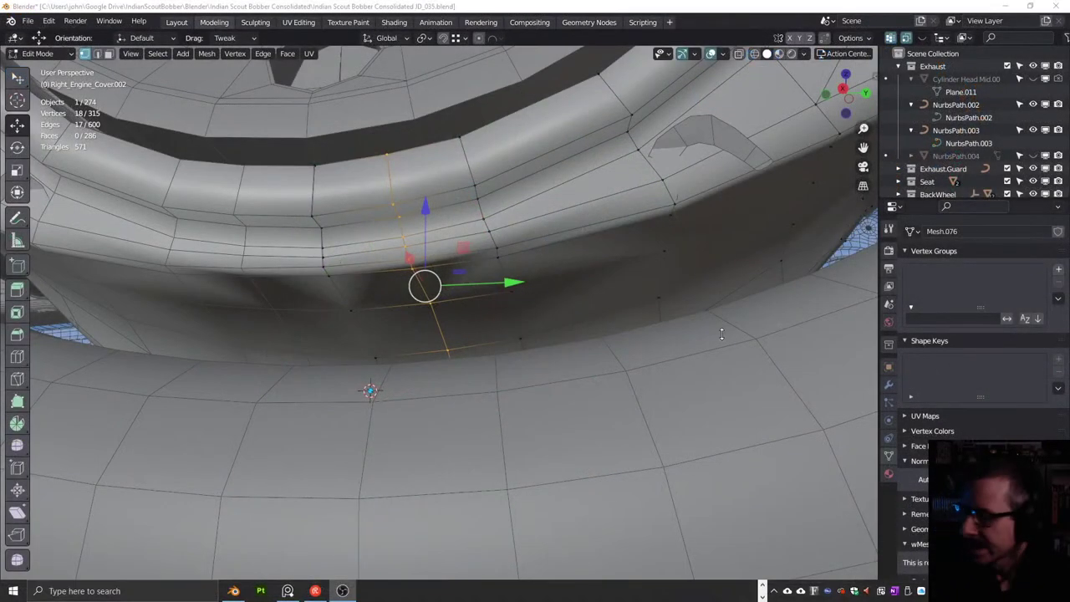
pyautogui.moveTo(521, 233); pyautogui.dragTo(502, 311, button='middle')
pyautogui.scroll(-8, 518, 218)
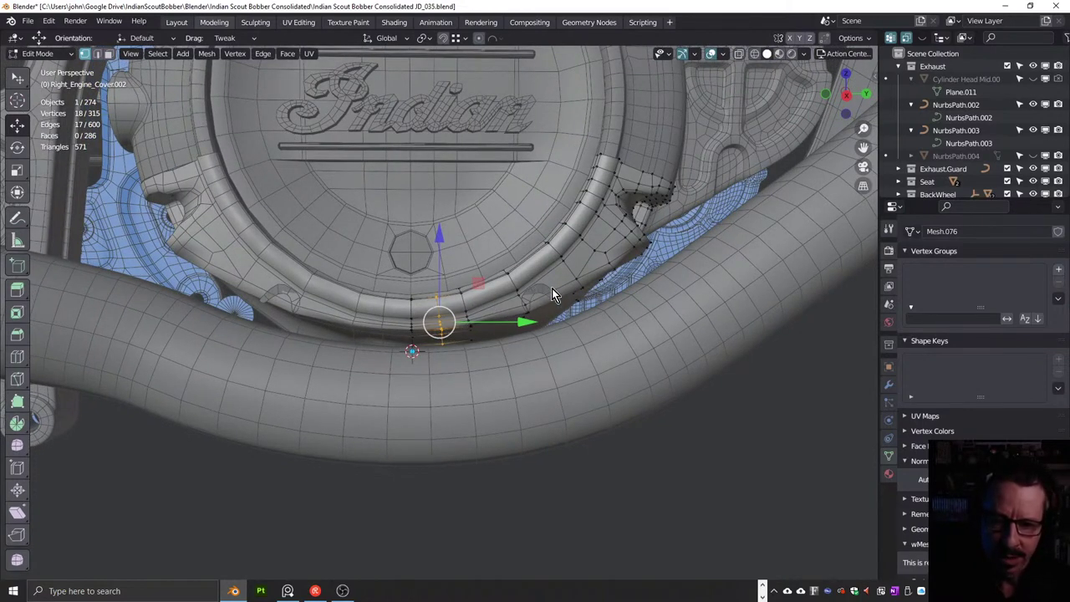
pyautogui.moveTo(500, 295); pyautogui.dragTo(520, 287, button='middle')
pyautogui.scroll(3, 502, 284)
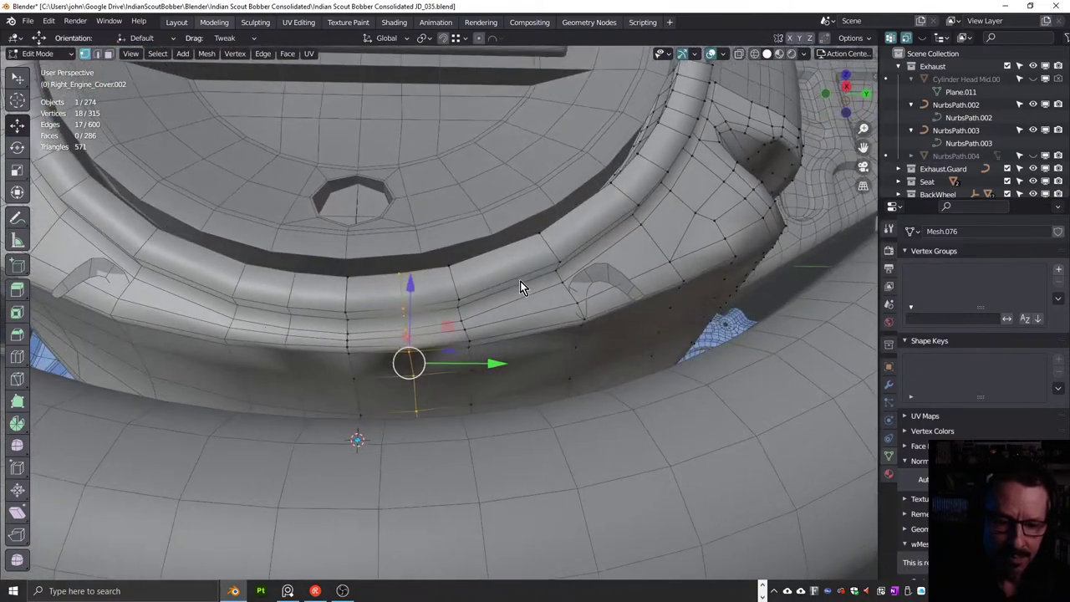
pyautogui.press('Tab')
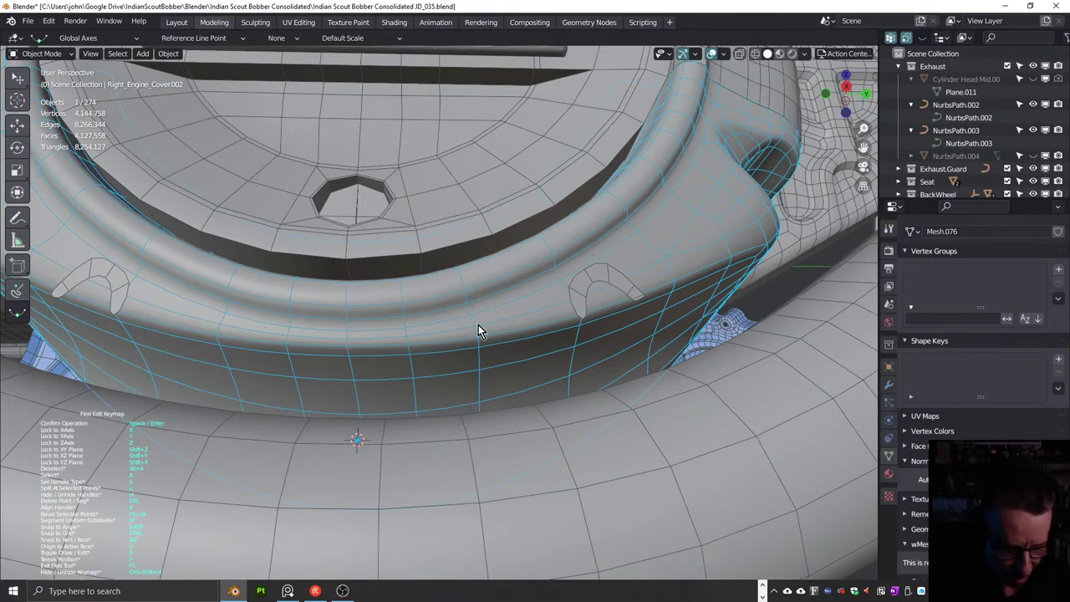
pyautogui.press('Tab')
pyautogui.scroll(-5, 577, 264)
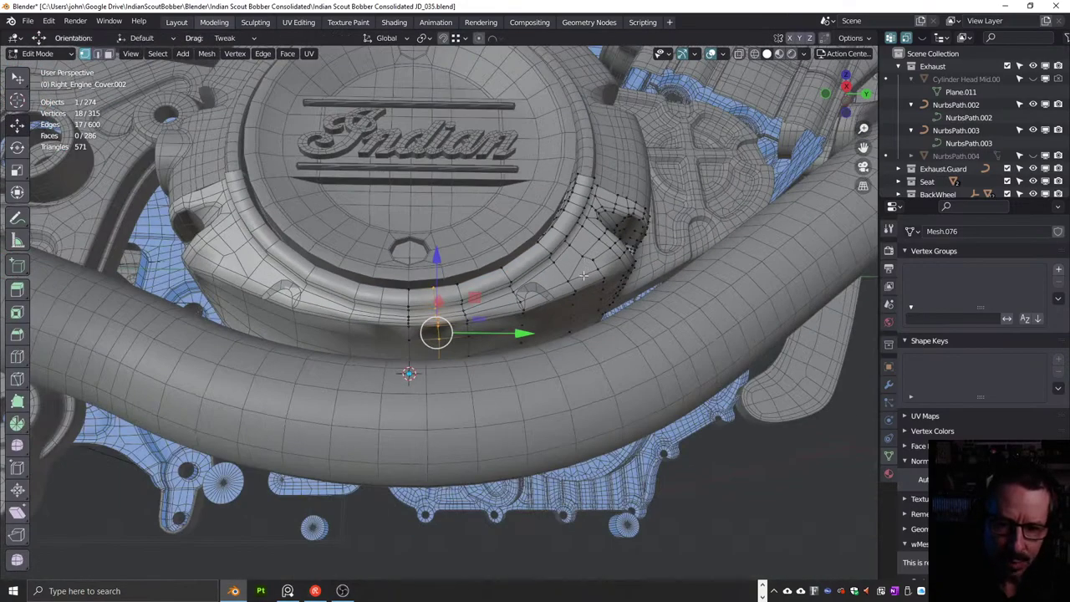
pyautogui.moveTo(582, 274); pyautogui.dragTo(439, 298, button='middle')
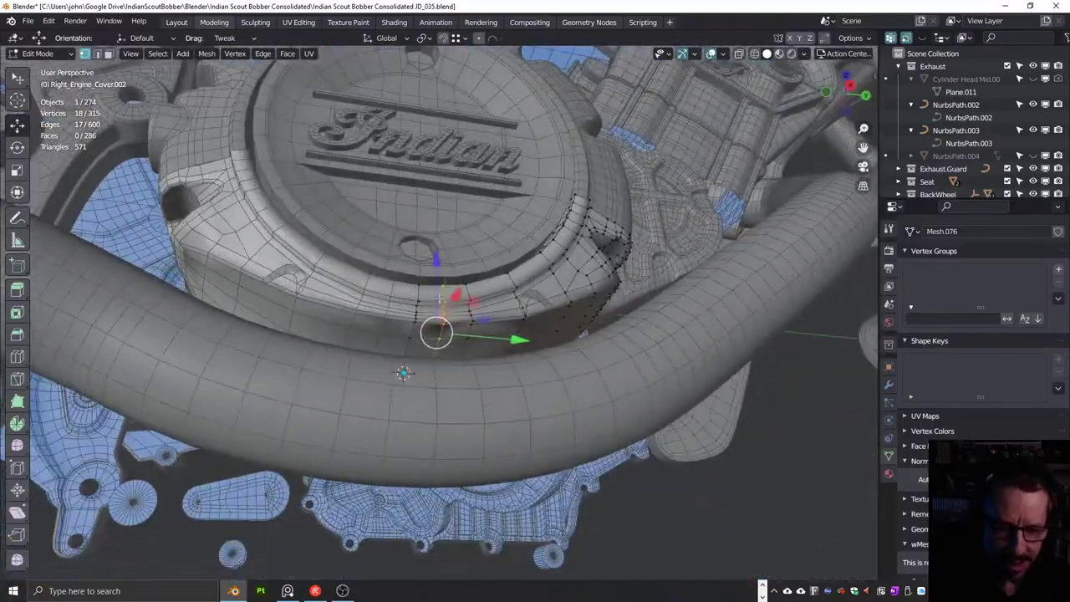
pyautogui.moveTo(334, 276); pyautogui.dragTo(508, 264, button='middle')
pyautogui.moveTo(485, 174); pyautogui.dragTo(478, 285, button='middle')
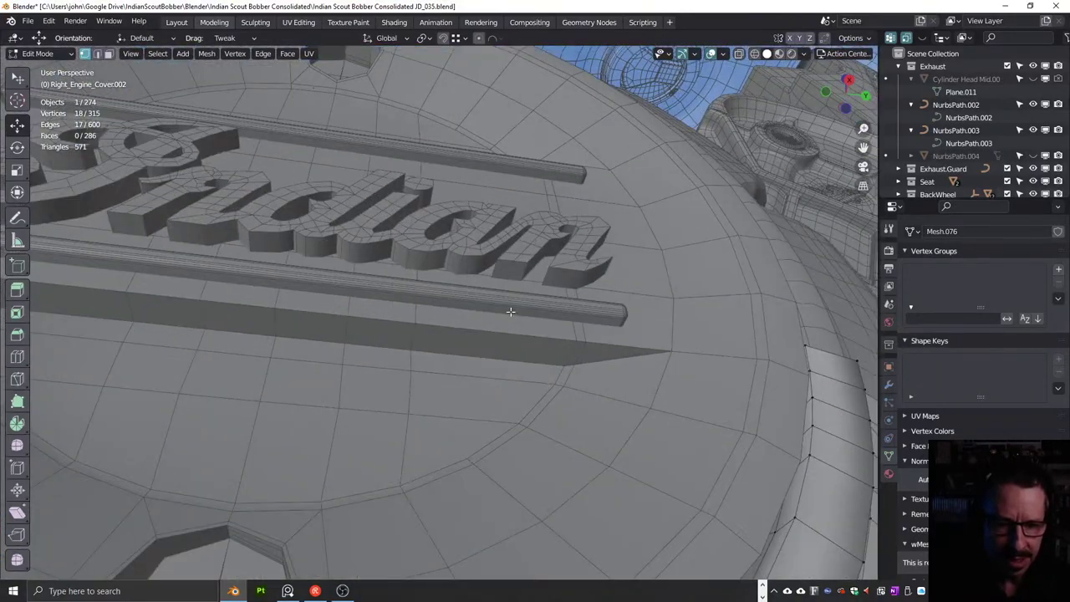
pyautogui.moveTo(434, 257); pyautogui.dragTo(453, 210, button='middle')
pyautogui.scroll(-2, 462, 220)
pyautogui.scroll(-3, 468, 285)
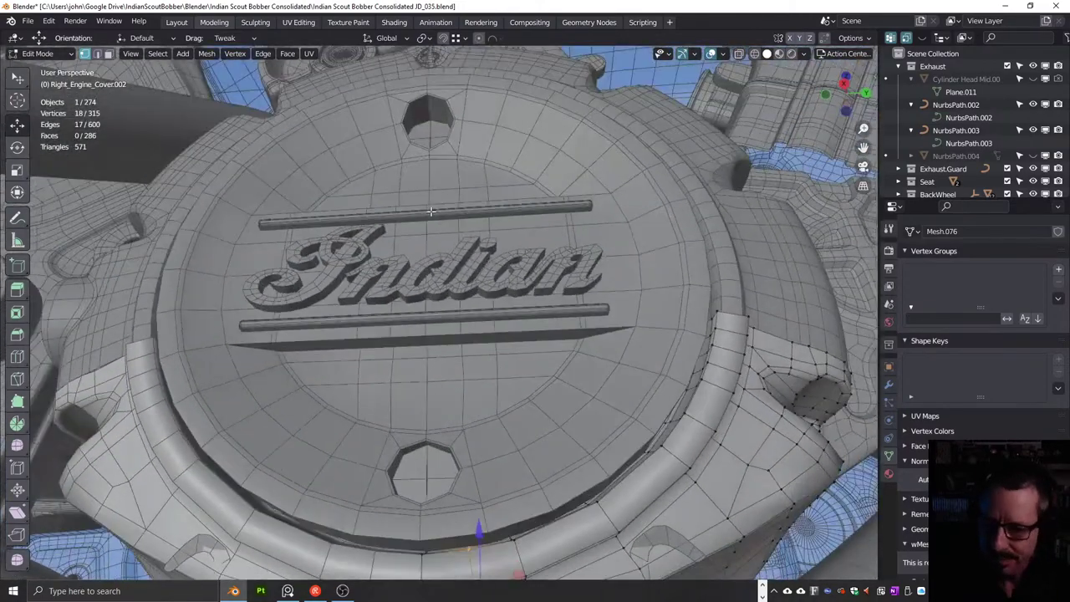
pyautogui.click(288, 591)
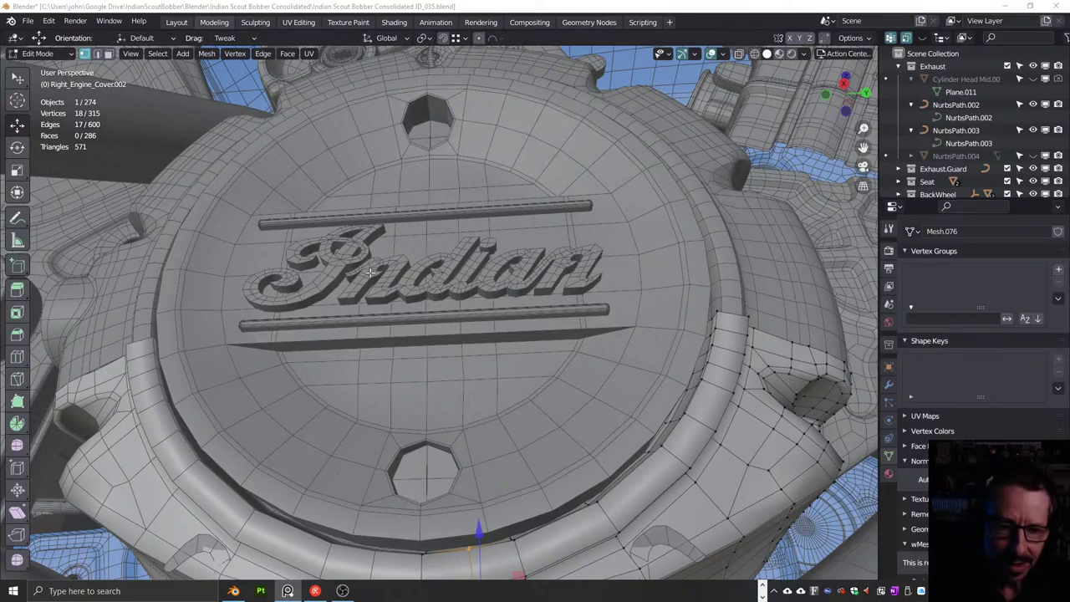
pyautogui.scroll(5, 371, 273)
pyautogui.moveTo(334, 249); pyautogui.dragTo(413, 273, button='middle')
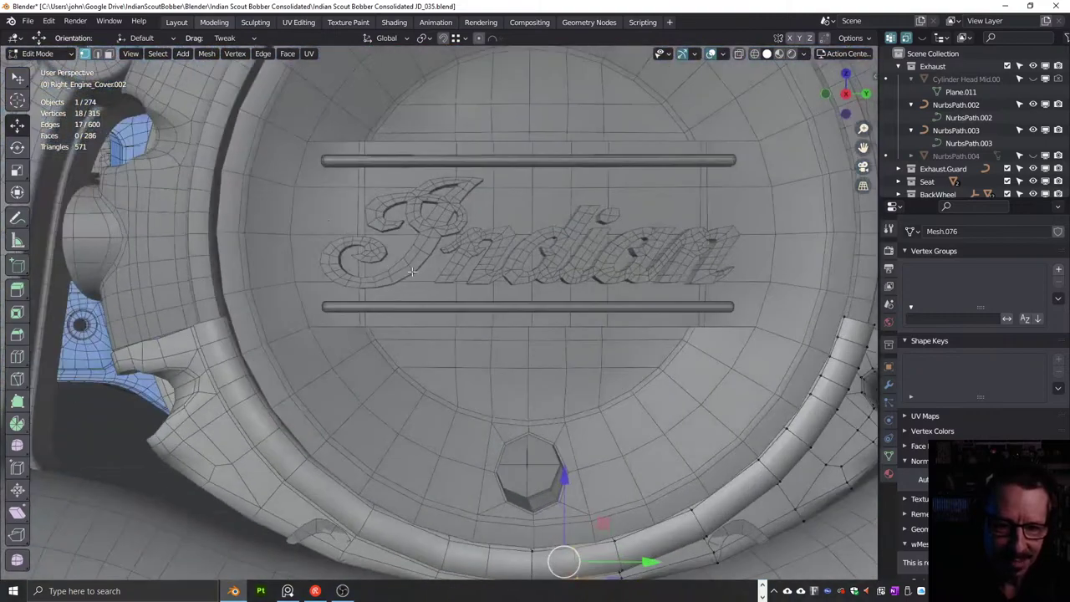
pyautogui.scroll(5, 451, 228)
pyautogui.scroll(3, 419, 225)
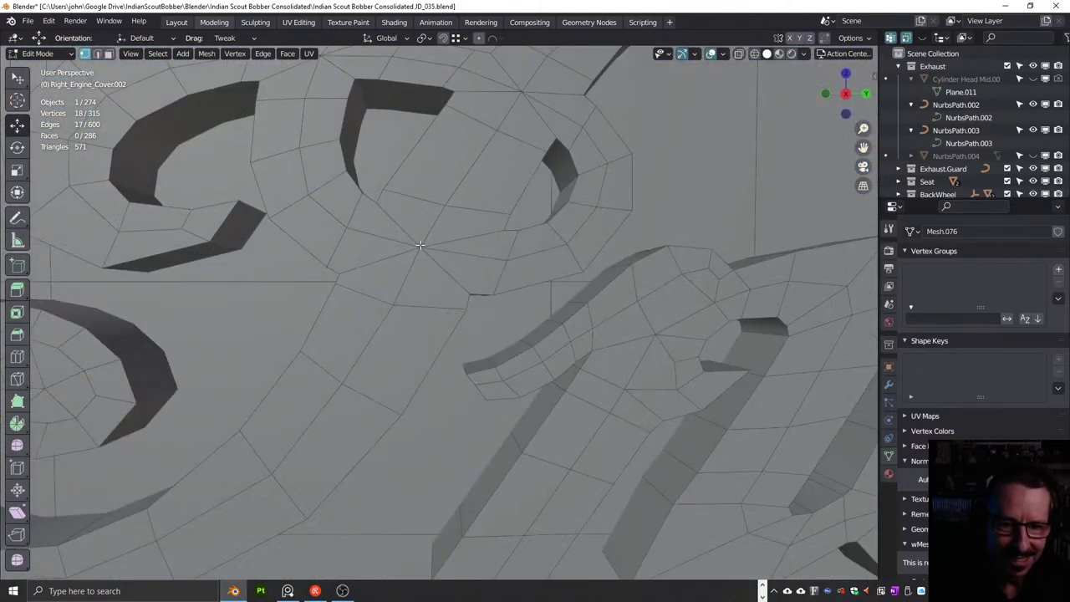
pyautogui.scroll(-2, 422, 244)
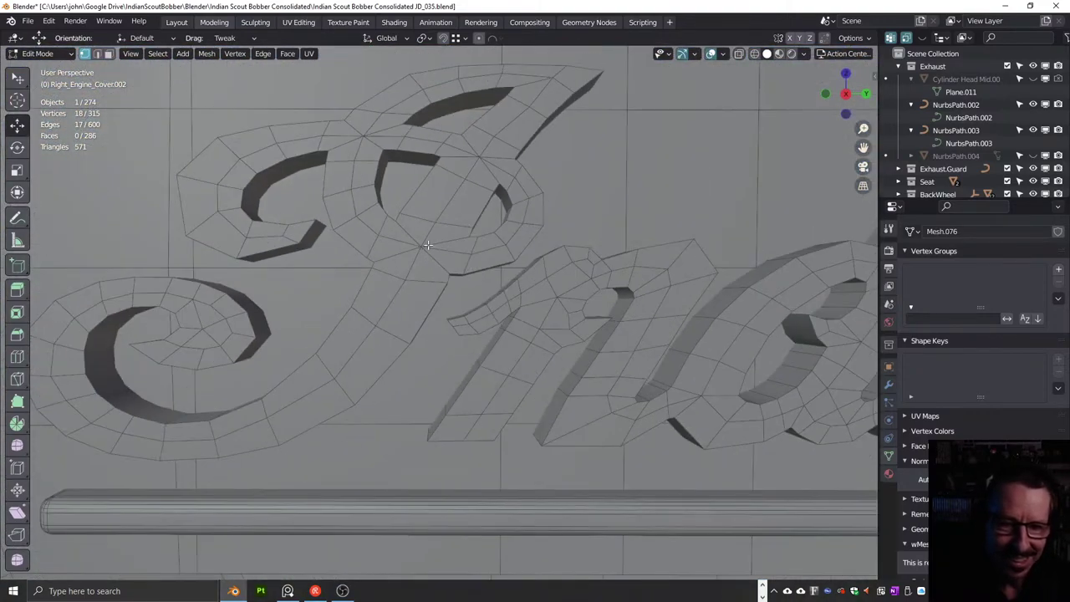
pyautogui.scroll(-6, 450, 245)
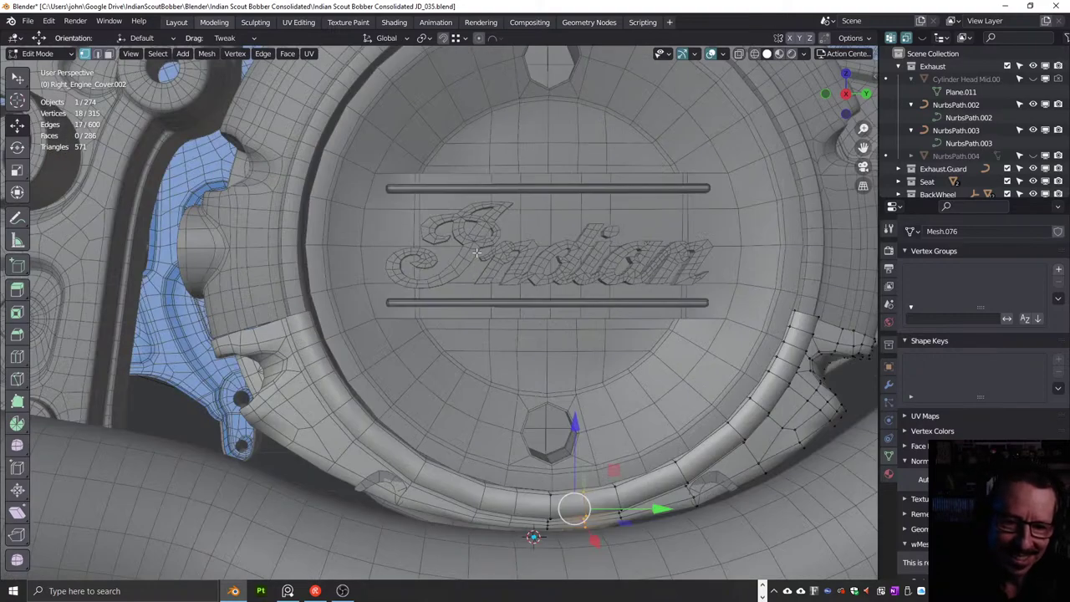
pyautogui.scroll(3, 500, 248)
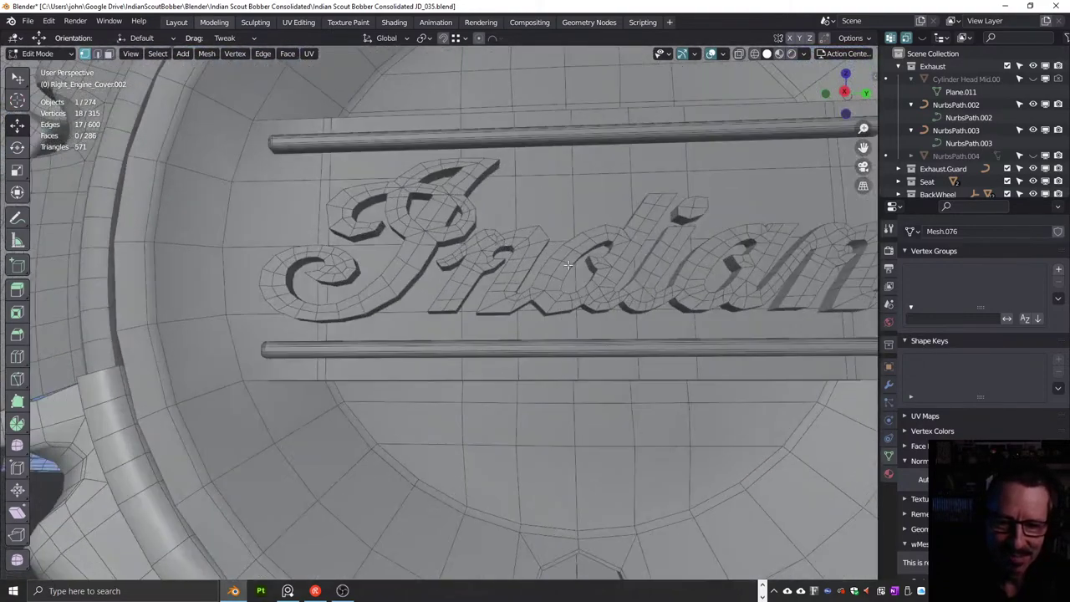
pyautogui.scroll(-5, 567, 265)
pyautogui.moveTo(568, 265); pyautogui.dragTo(492, 158, button='middle')
pyautogui.scroll(-5, 527, 212)
pyautogui.scroll(3, 500, 286)
pyautogui.scroll(-2, 516, 257)
pyautogui.scroll(-4, 535, 244)
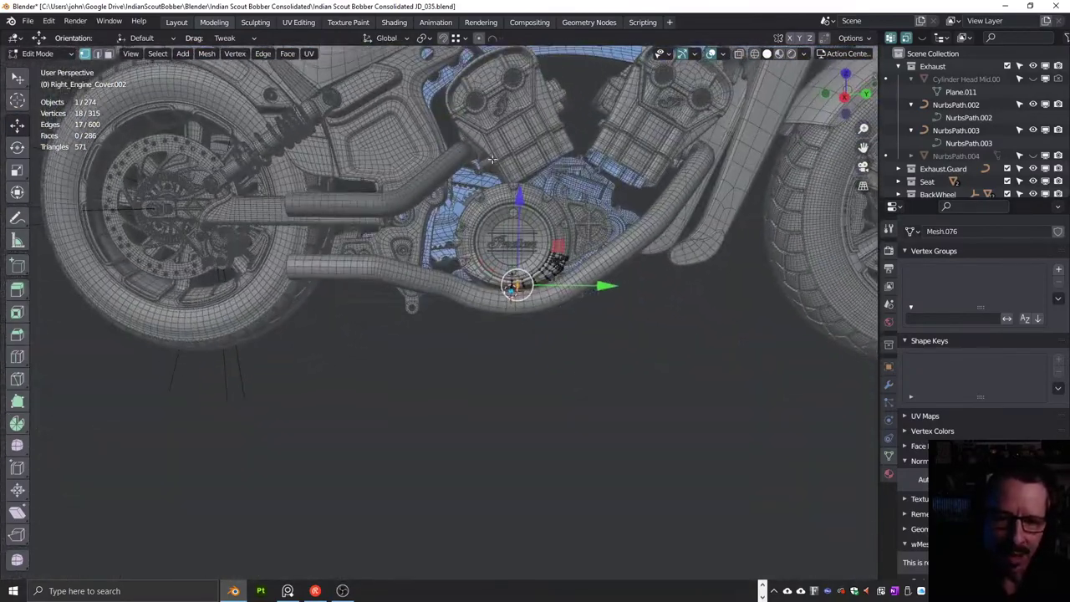
pyautogui.scroll(-5, 651, 290)
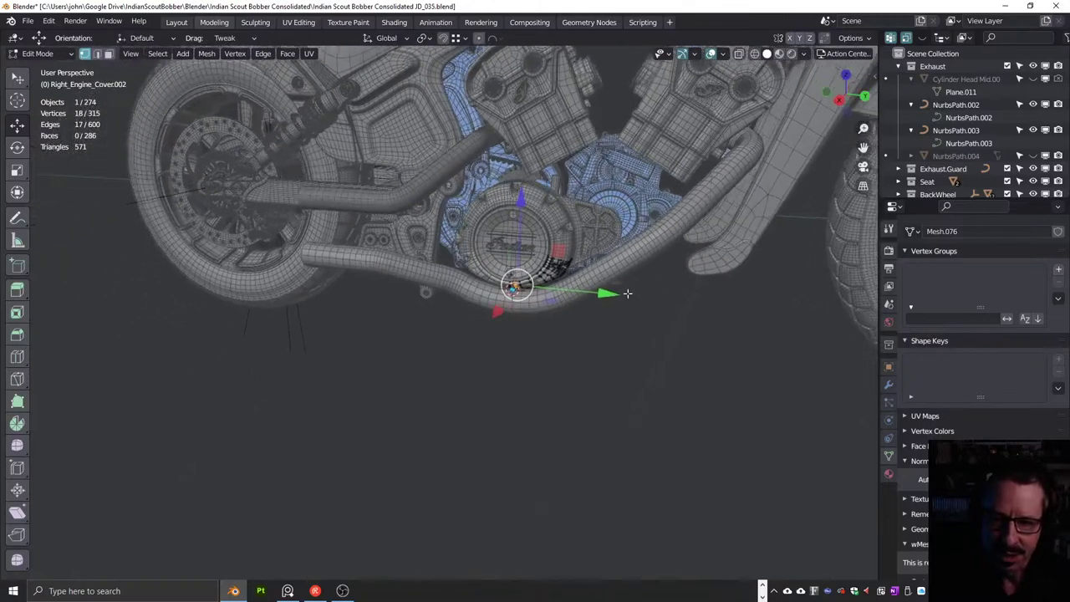
pyautogui.moveTo(651, 290); pyautogui.dragTo(651, 214, button='middle')
pyautogui.scroll(5, 376, 273)
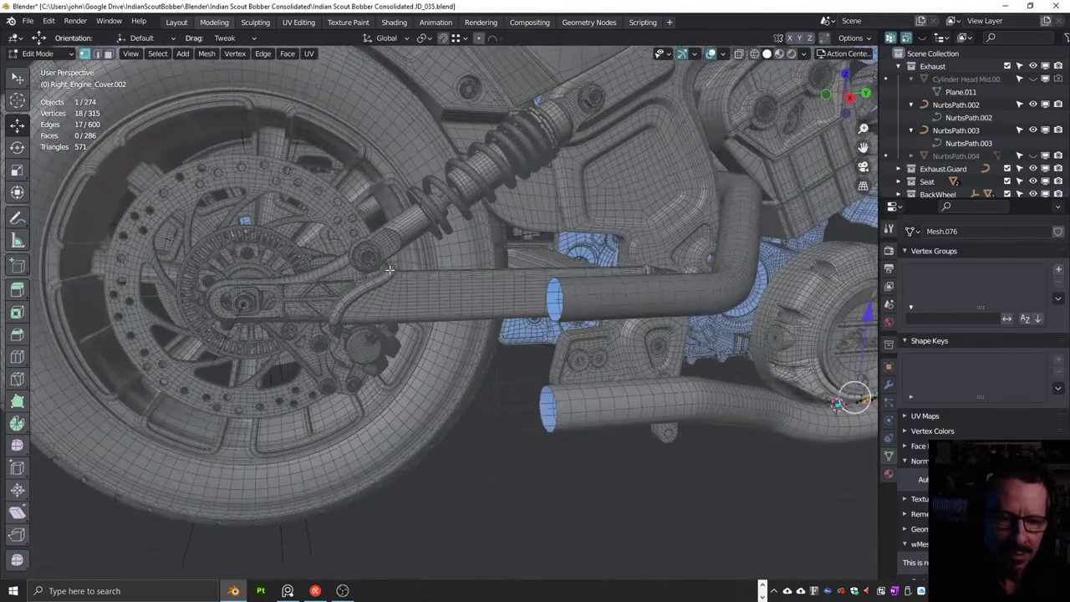
pyautogui.moveTo(376, 274); pyautogui.dragTo(436, 157, button='middle')
pyautogui.scroll(-2, 557, 254)
pyautogui.scroll(-3, 557, 254)
pyautogui.scroll(5, 551, 262)
pyautogui.scroll(-1, 550, 262)
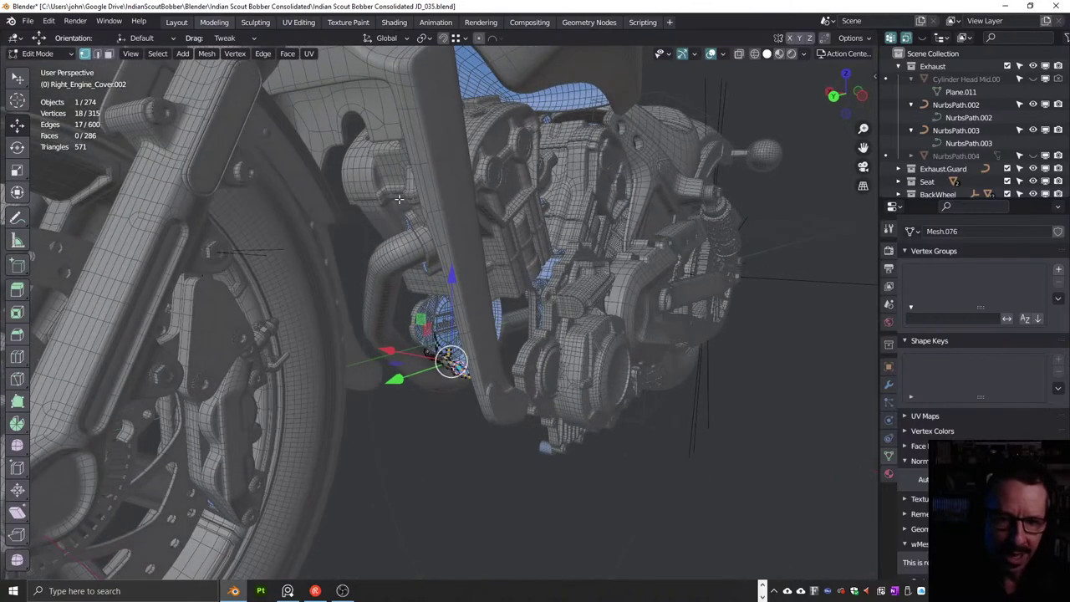
pyautogui.scroll(-5, 445, 250)
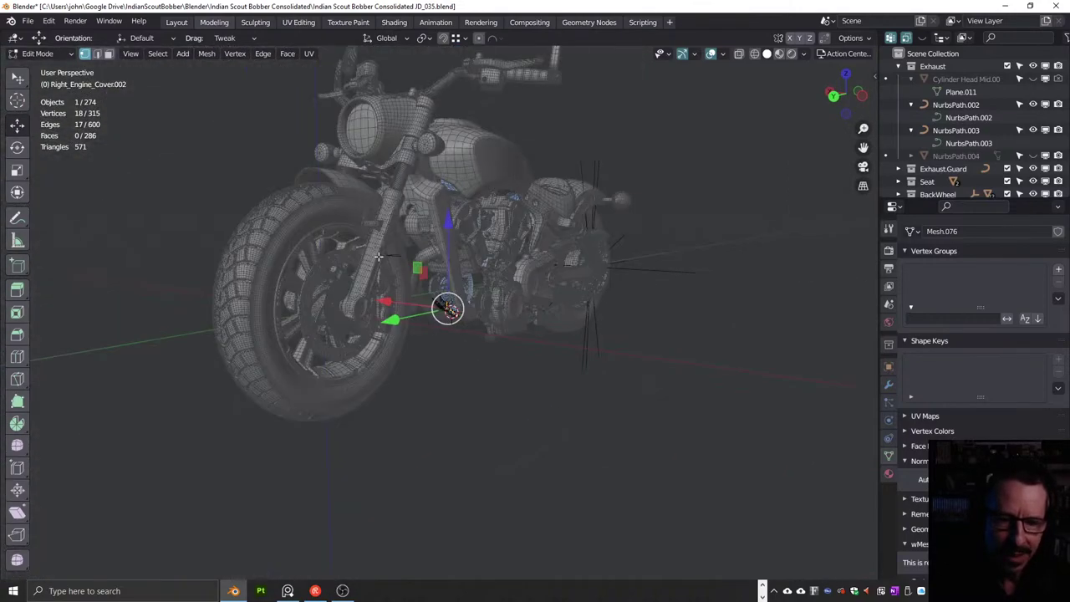
pyautogui.moveTo(446, 249); pyautogui.dragTo(588, 263, button='middle')
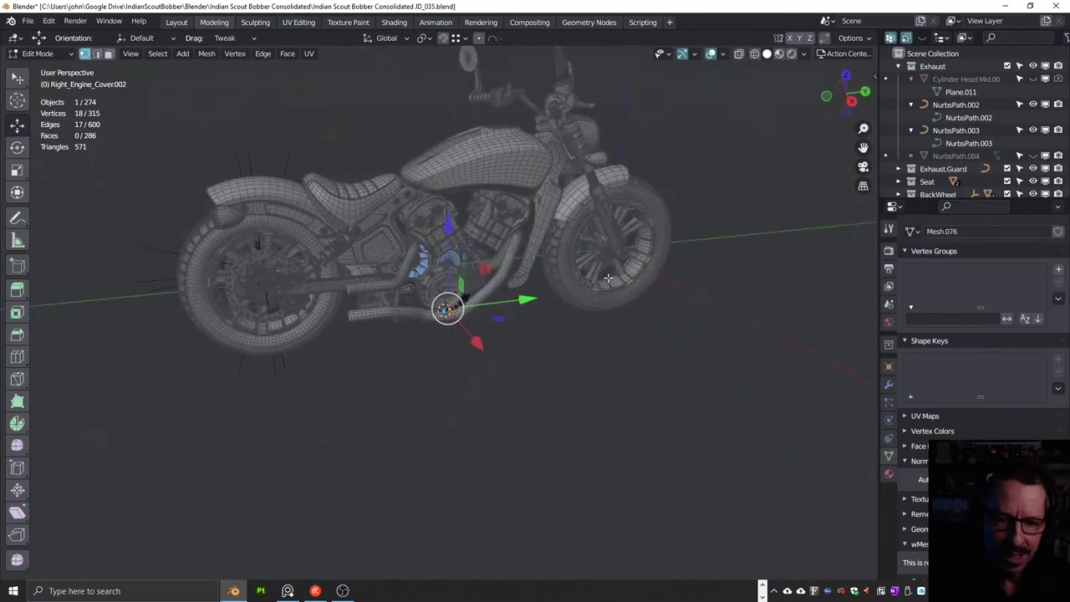
pyautogui.scroll(5, 433, 238)
pyautogui.scroll(-4, 432, 237)
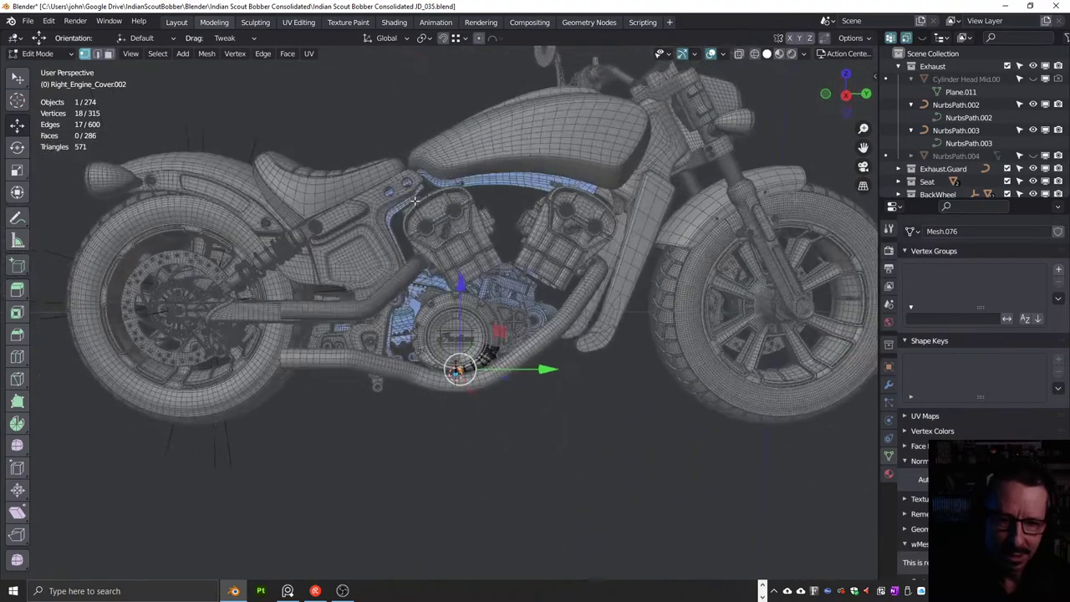
pyautogui.scroll(2, 432, 238)
pyautogui.moveTo(432, 238)
pyautogui.mouseDown(button='middle')
pyautogui.moveTo(351, 239)
pyautogui.moveTo(430, 224)
pyautogui.mouseUp(button='middle')
pyautogui.scroll(-3, 351, 239)
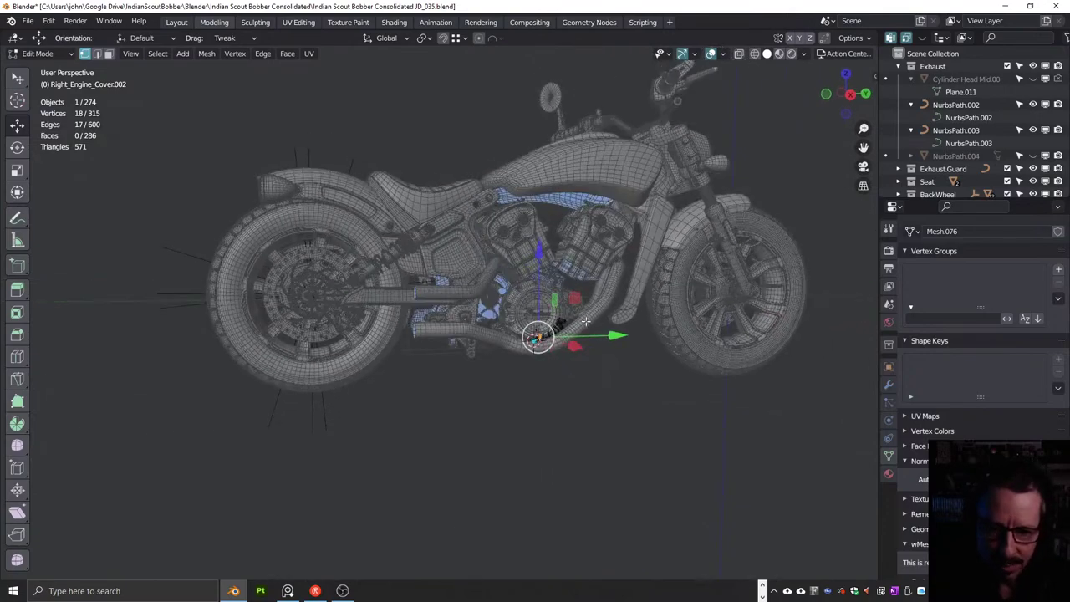
pyautogui.scroll(5, 585, 321)
pyautogui.scroll(-1, 396, 272)
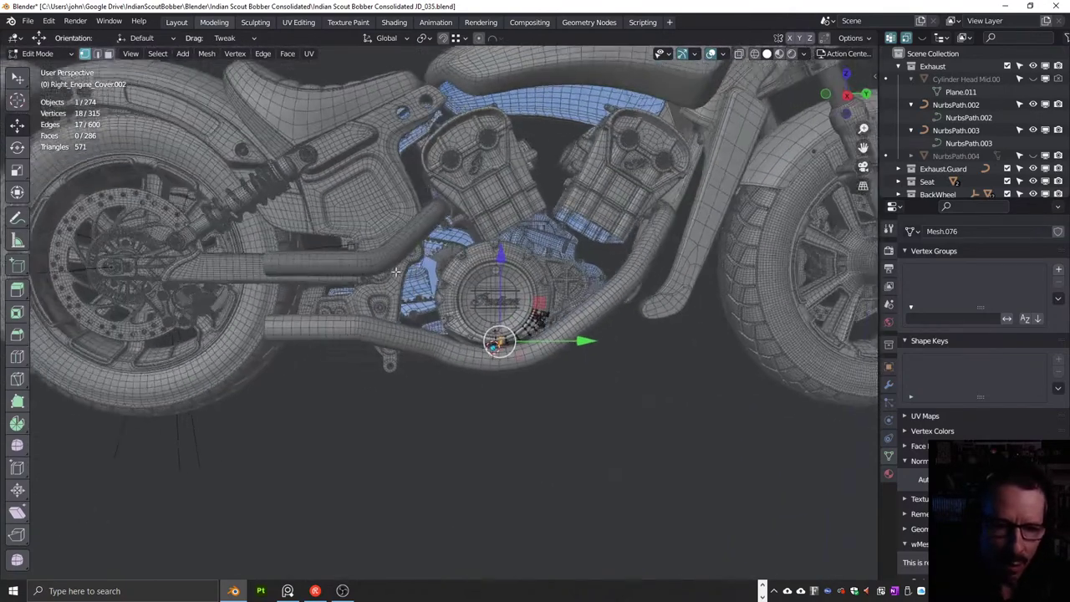
pyautogui.scroll(-2, 395, 271)
pyautogui.moveTo(395, 272); pyautogui.dragTo(767, 257, button='middle')
pyautogui.scroll(3, 392, 266)
pyautogui.scroll(3, 391, 265)
pyautogui.scroll(-3, 437, 259)
pyautogui.scroll(-5, 599, 260)
pyautogui.scroll(5, 707, 250)
pyautogui.scroll(-3, 708, 250)
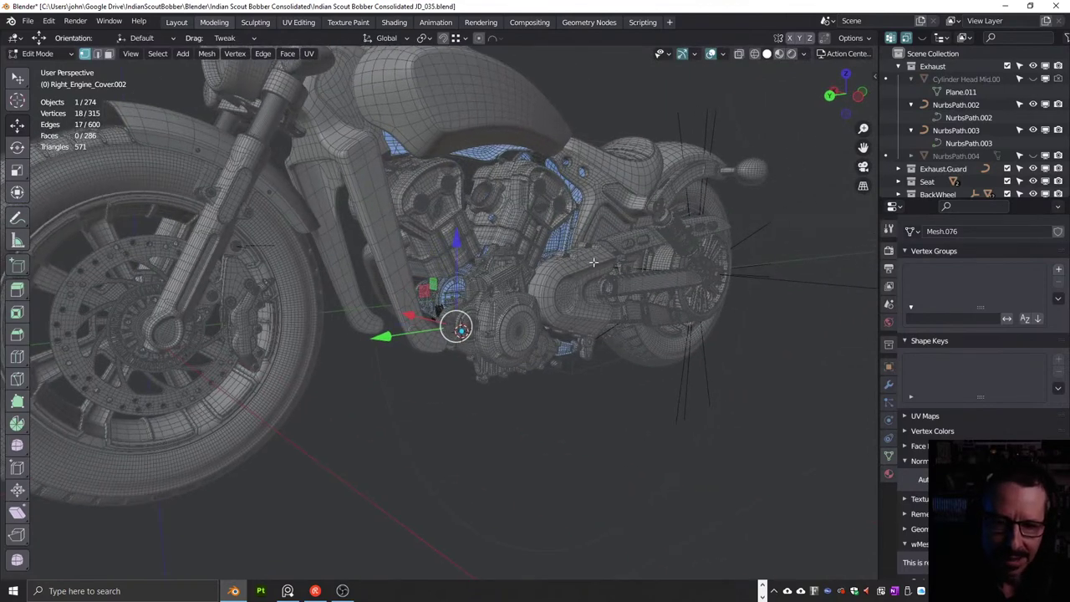
pyautogui.scroll(-4, 635, 260)
pyautogui.moveTo(589, 264); pyautogui.dragTo(599, 274, button='middle')
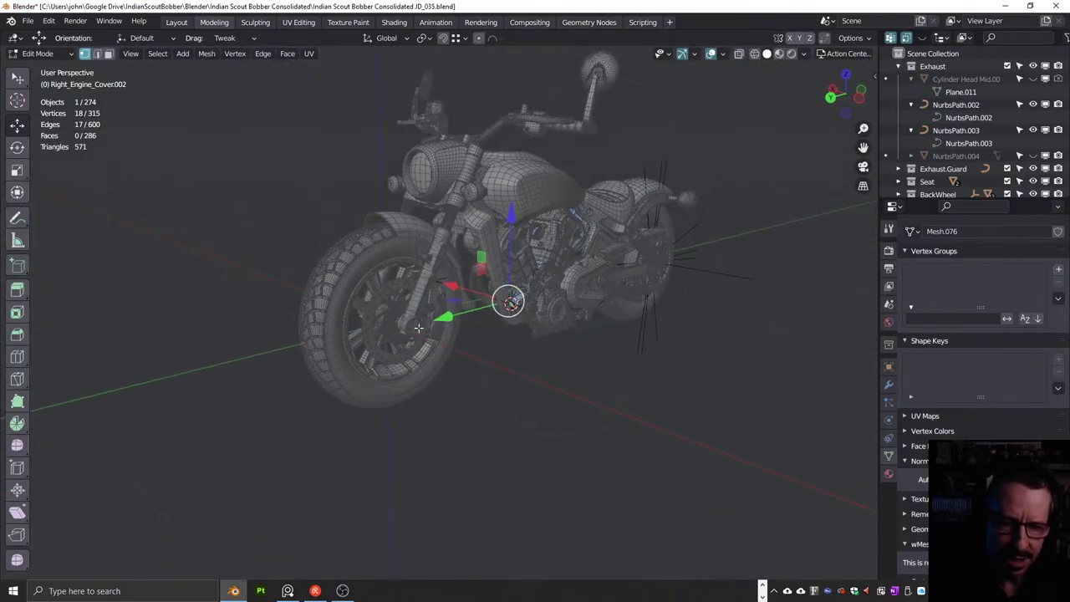
pyautogui.scroll(4, 465, 145)
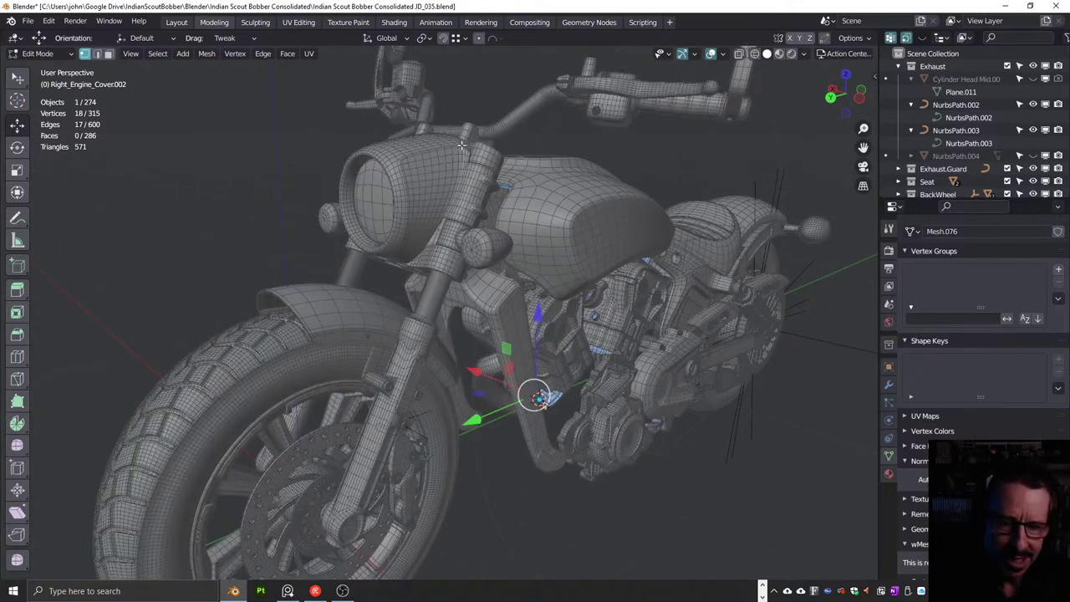
pyautogui.scroll(-8, 407, 343)
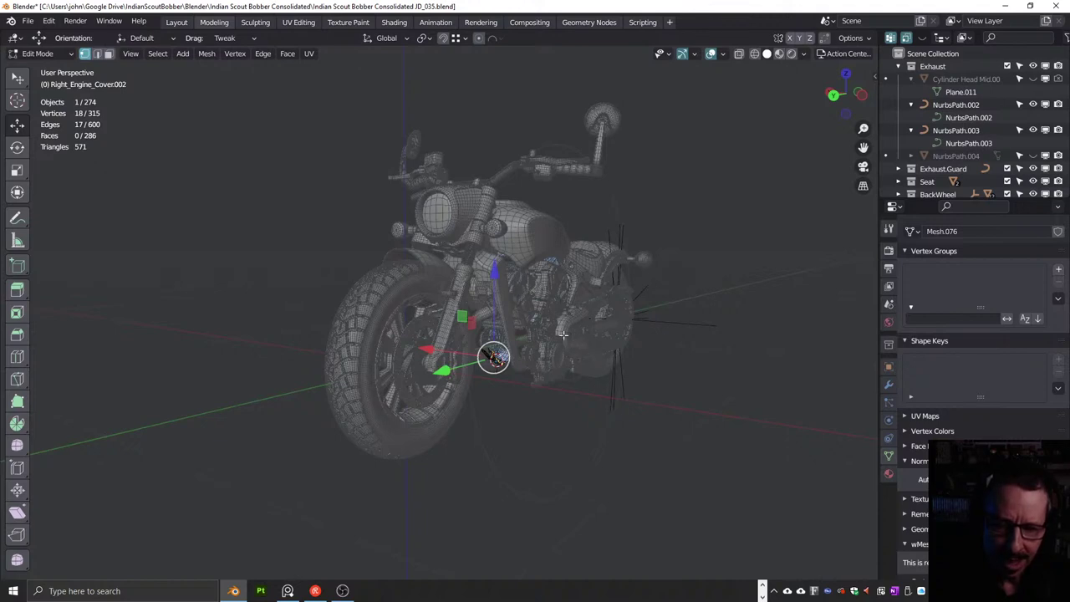
pyautogui.moveTo(564, 356); pyautogui.dragTo(517, 289, button='middle')
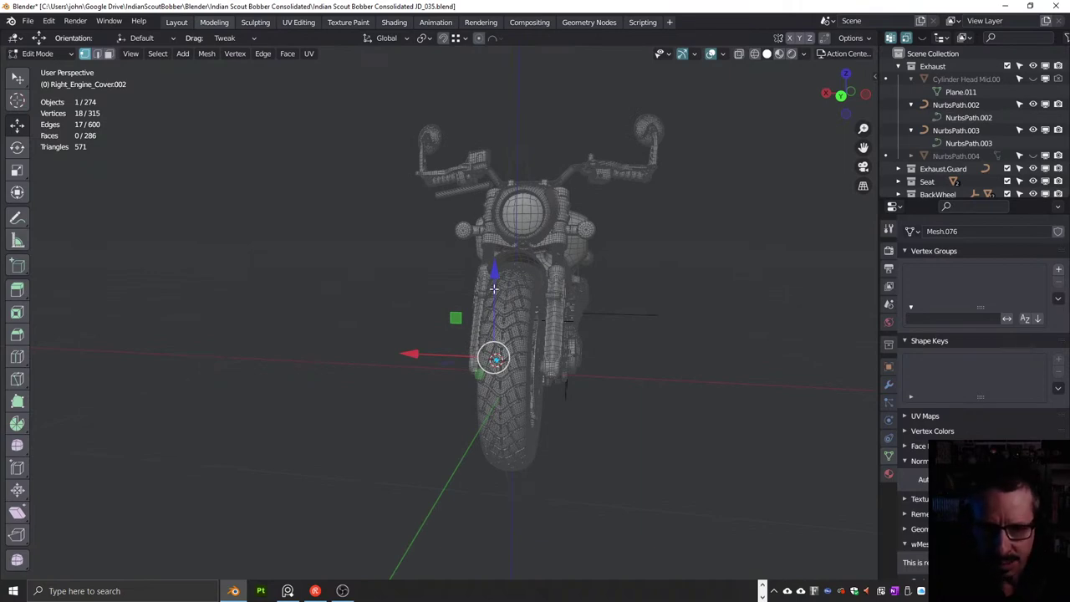
pyautogui.moveTo(561, 259); pyautogui.dragTo(477, 289, button='middle')
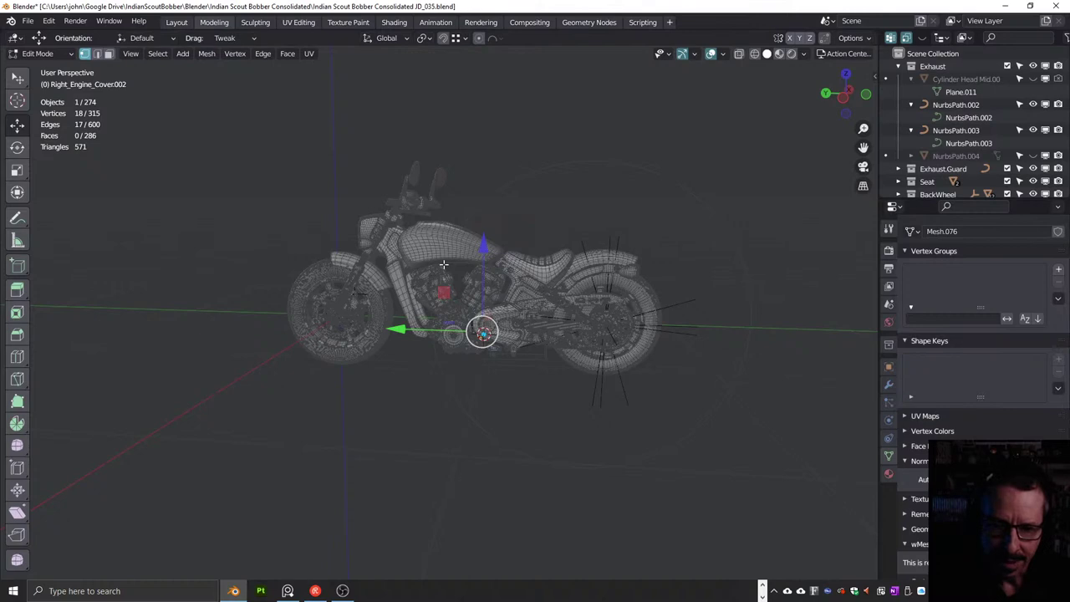
pyautogui.moveTo(443, 265); pyautogui.dragTo(542, 273, button='middle')
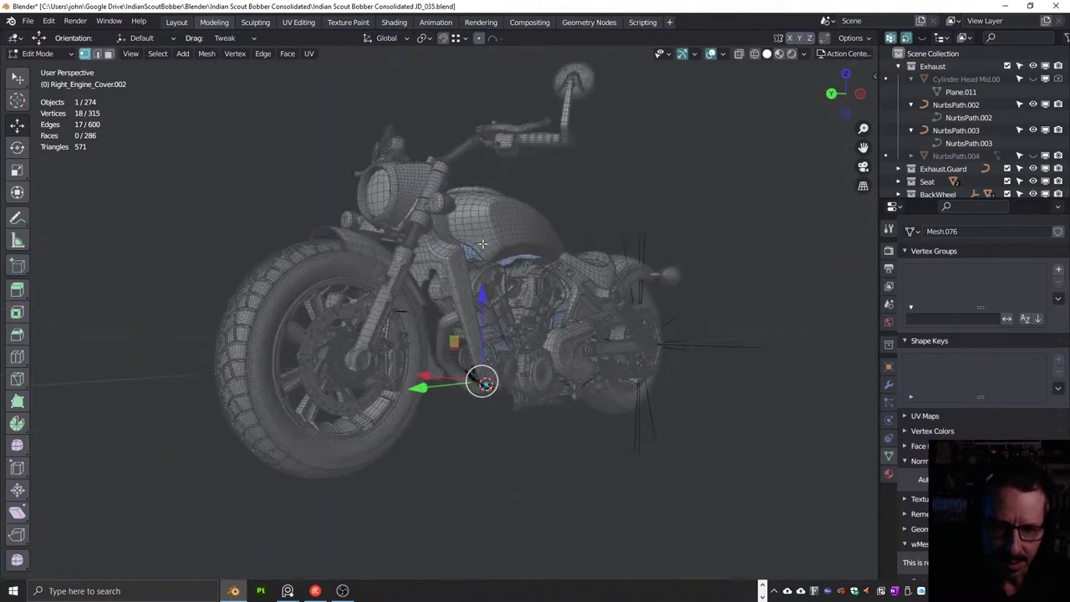
pyautogui.moveTo(475, 243); pyautogui.dragTo(352, 258, button='middle')
pyautogui.scroll(5, 469, 290)
pyautogui.scroll(-10, 473, 268)
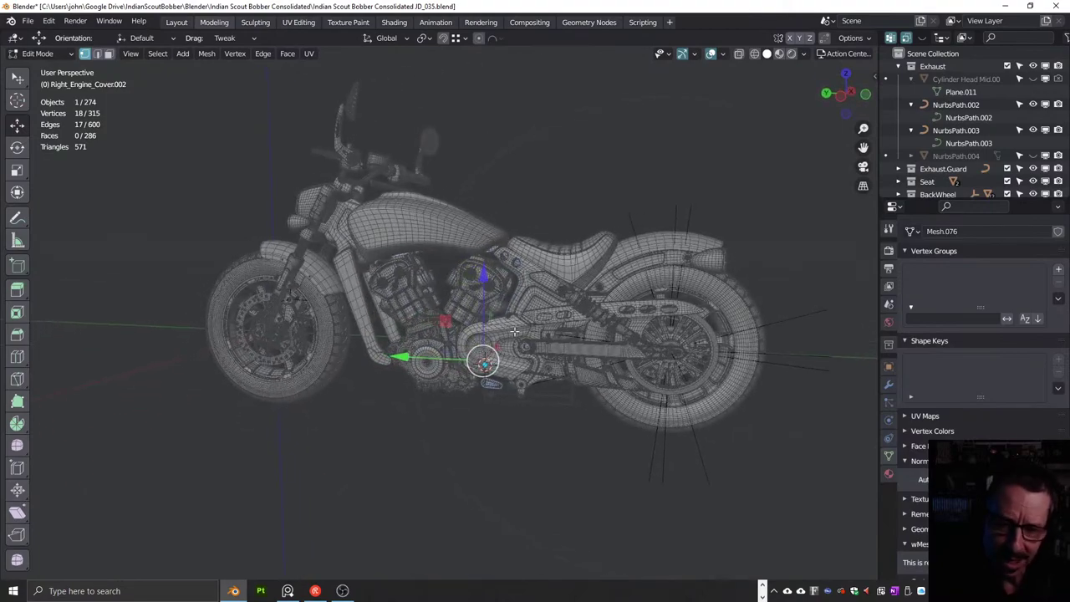
pyautogui.scroll(6, 582, 325)
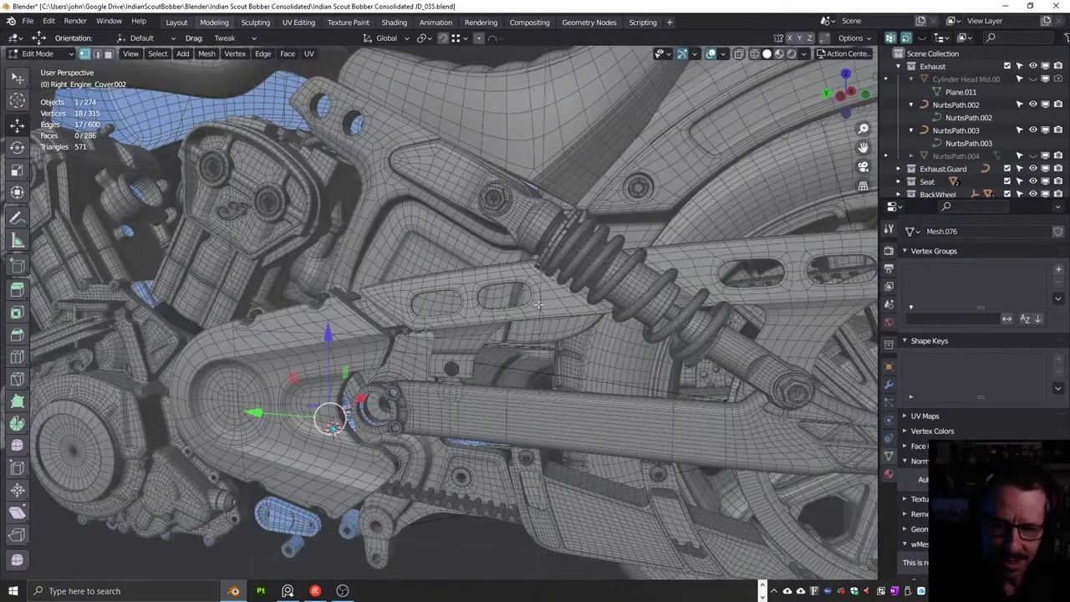
pyautogui.scroll(-3, 538, 305)
pyautogui.scroll(2, 520, 309)
pyautogui.scroll(4, 490, 384)
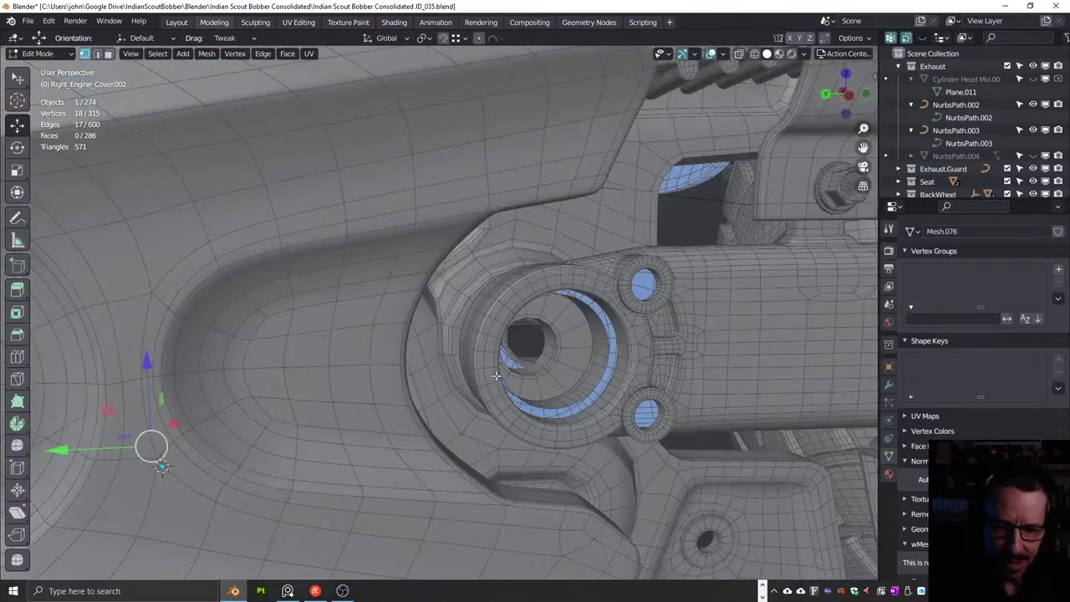
pyautogui.scroll(-7, 500, 355)
pyautogui.moveTo(489, 334); pyautogui.dragTo(610, 276, button='middle')
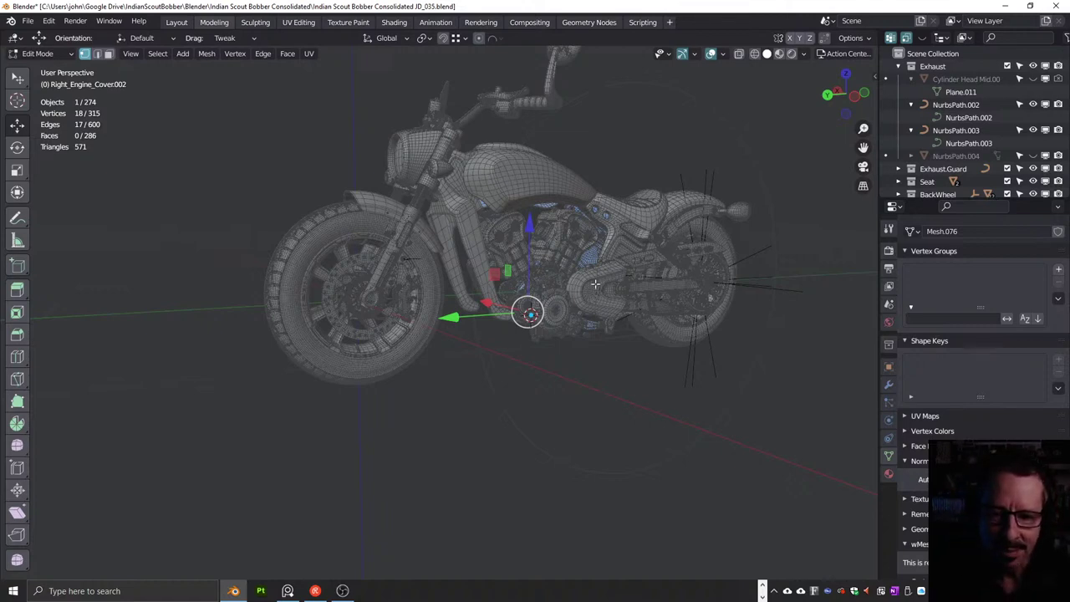
pyautogui.moveTo(601, 313); pyautogui.dragTo(544, 292, button='middle')
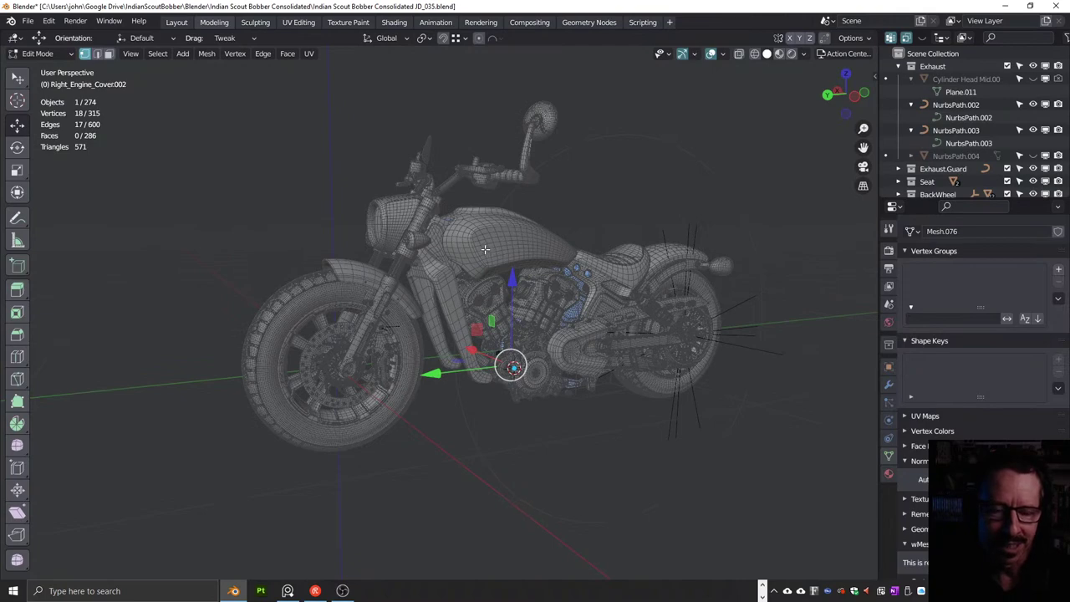
pyautogui.scroll(5, 495, 257)
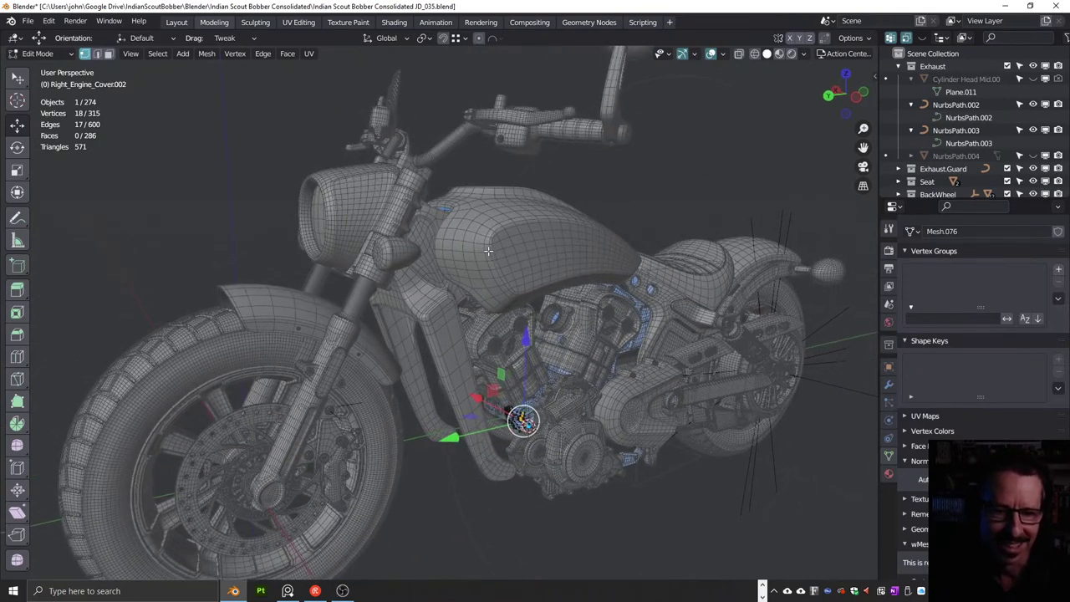
pyautogui.scroll(-4, 489, 250)
pyautogui.moveTo(462, 327); pyautogui.dragTo(719, 310, button='middle')
pyautogui.scroll(4, 440, 349)
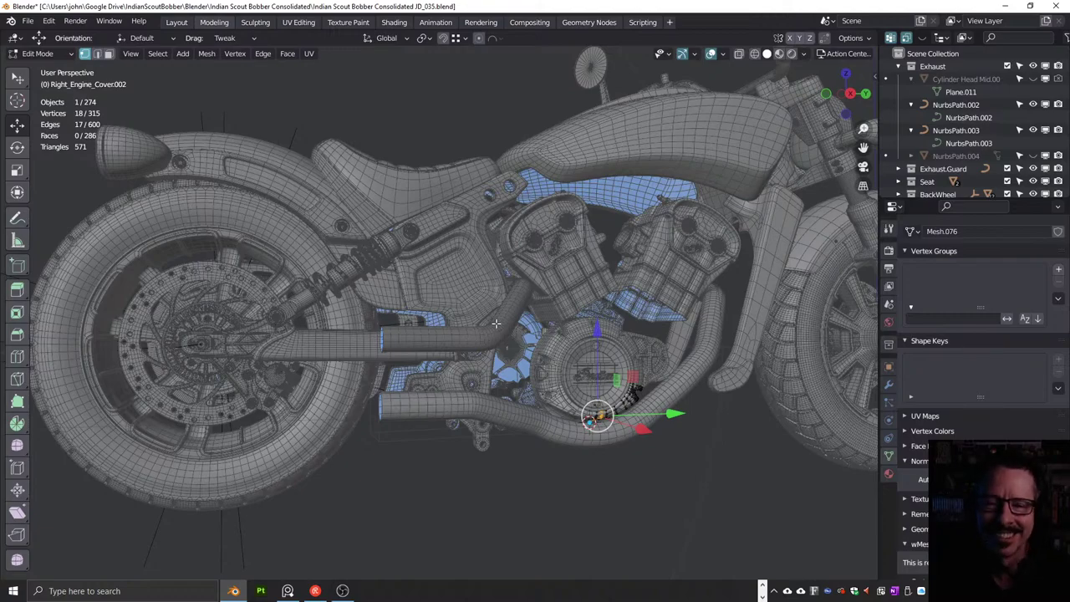
pyautogui.scroll(2, 557, 309)
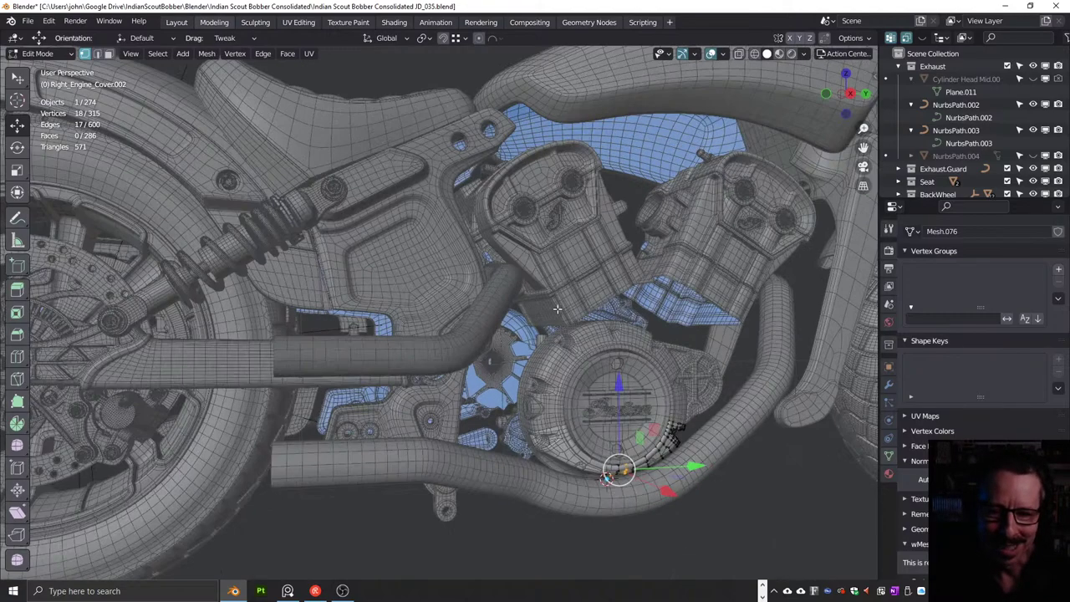
pyautogui.scroll(-6, 558, 308)
pyautogui.moveTo(558, 309); pyautogui.dragTo(483, 312, button='middle')
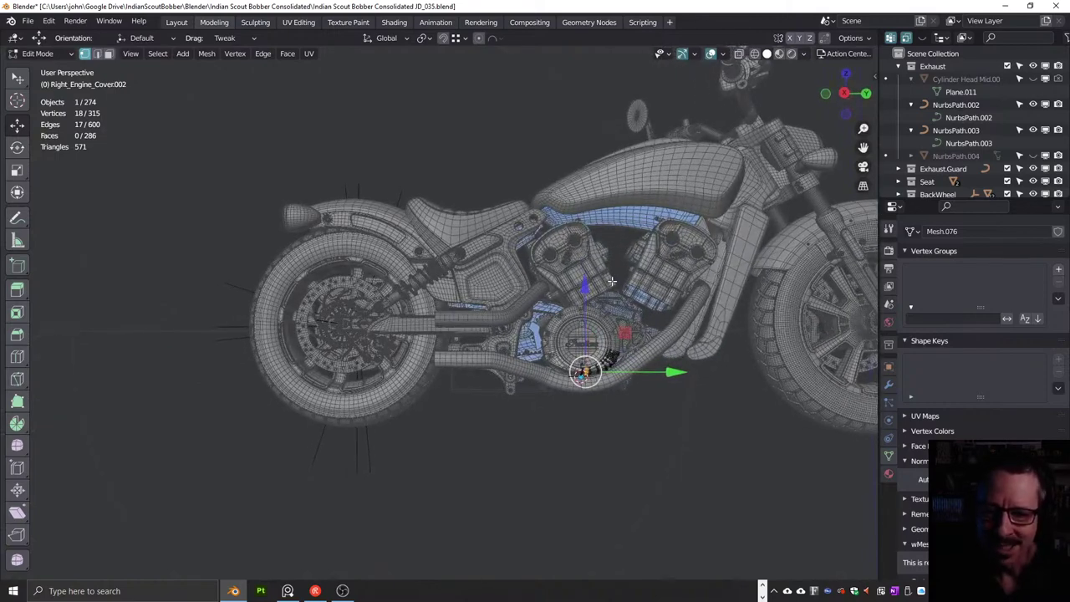
pyautogui.moveTo(611, 281); pyautogui.dragTo(536, 288, button='middle')
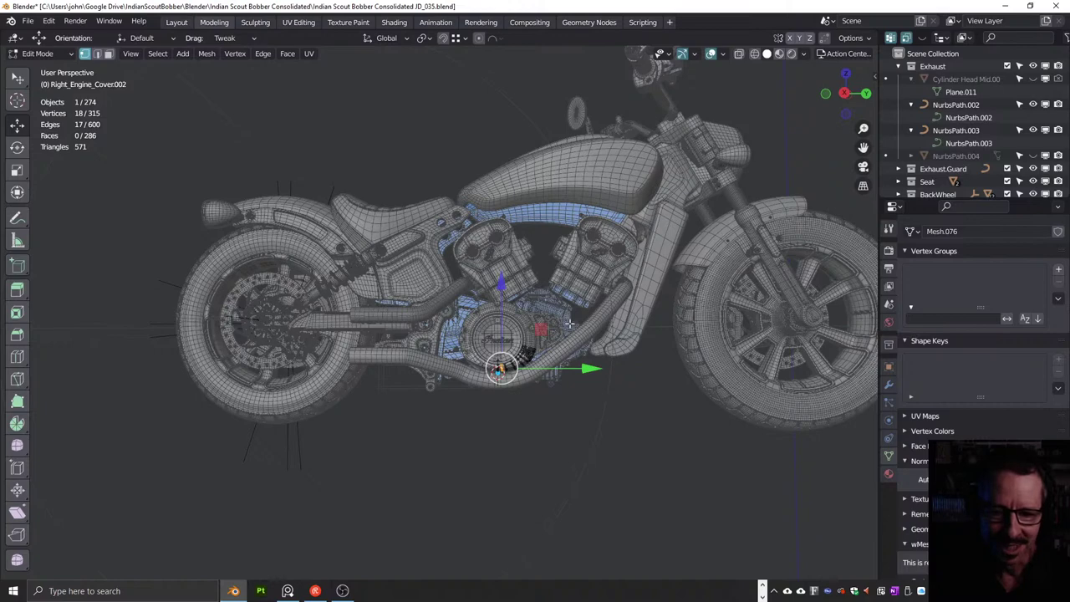
pyautogui.scroll(5, 540, 344)
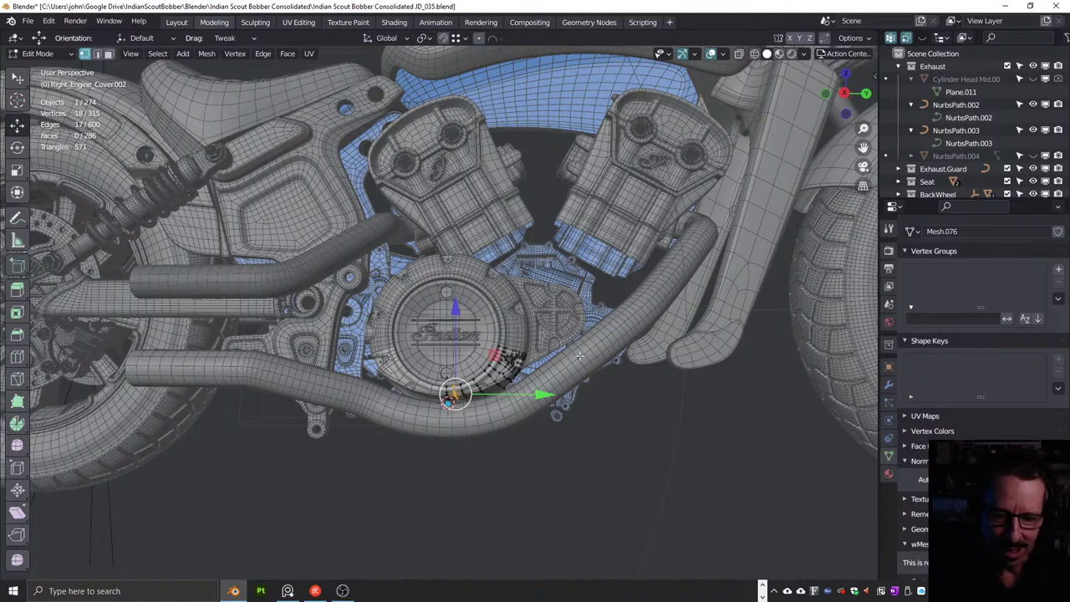
pyautogui.press('KP_3')
pyautogui.scroll(4, 568, 353)
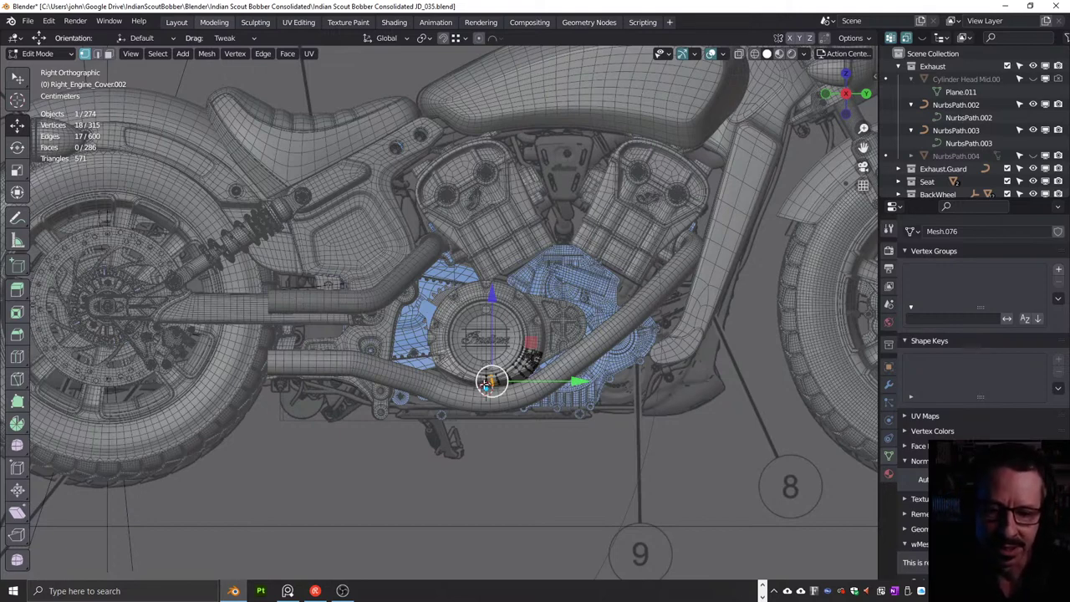
pyautogui.moveTo(505, 366); pyautogui.dragTo(523, 361, button='middle')
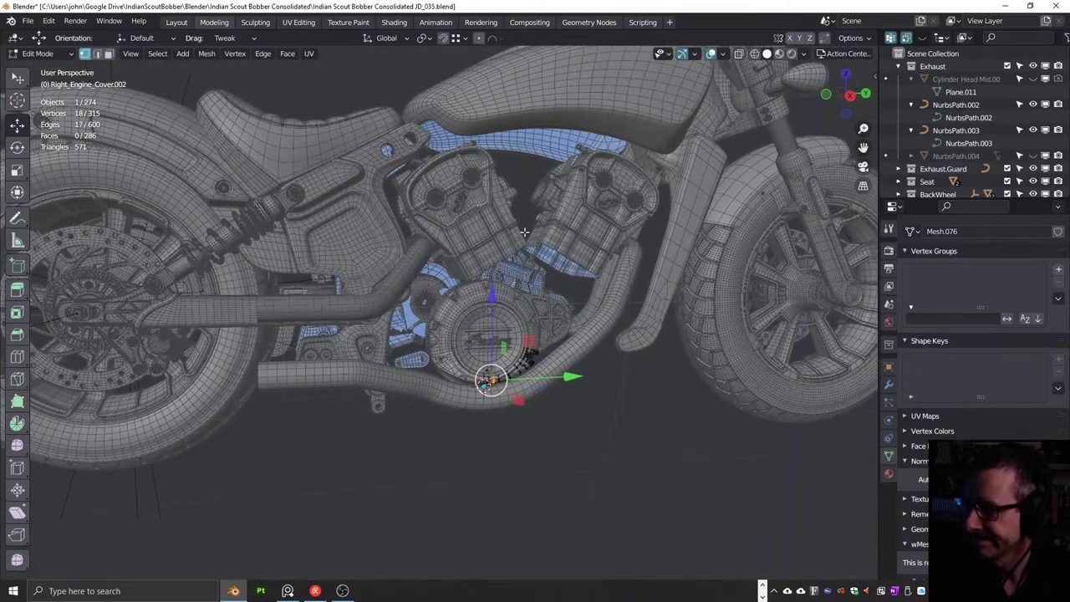